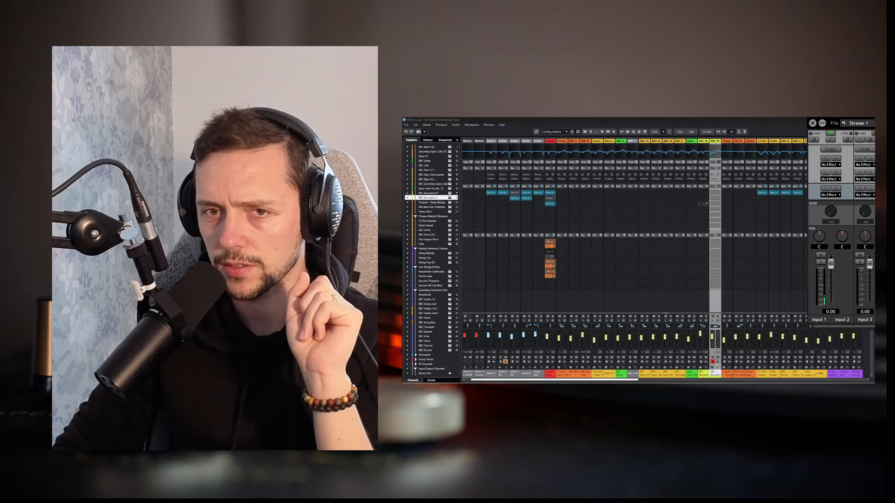
# Step: Bring the whole Stream 1 mixer into view and turn off the stereo link between Input 1 and Input 2
pyautogui.click(832, 123)
pyautogui.moveTo(873, 123); pyautogui.dragTo(752, 121)
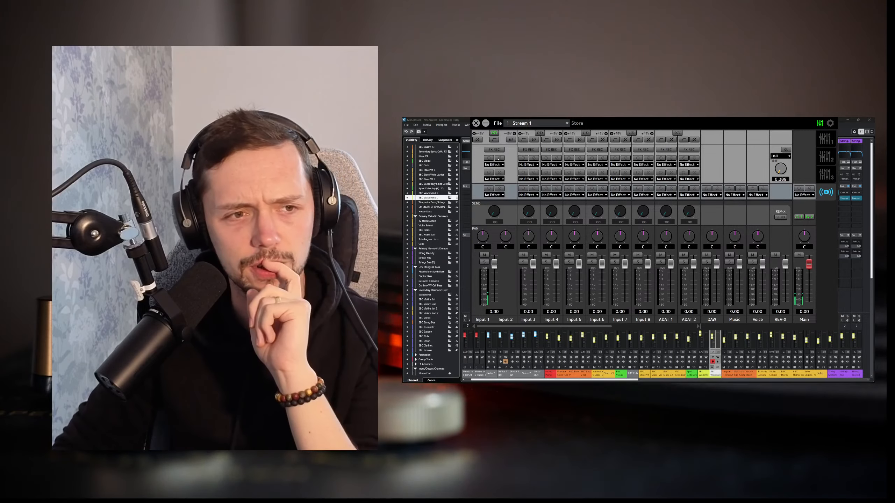
pyautogui.click(493, 133)
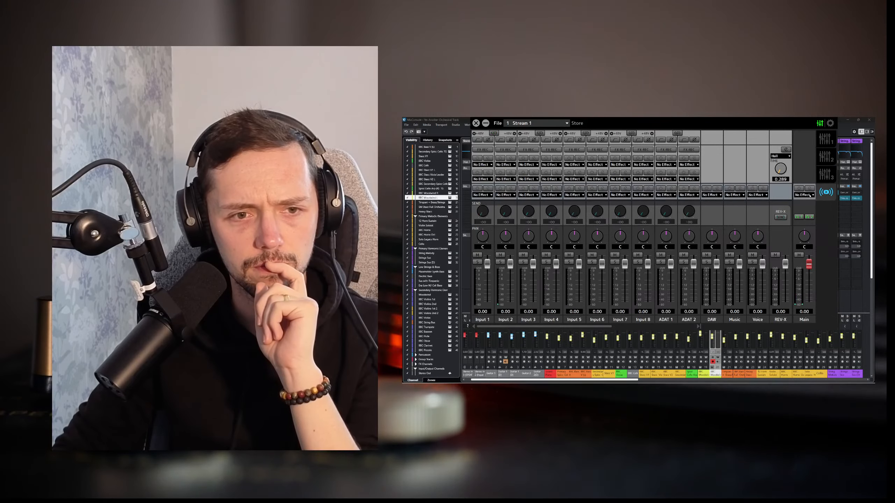
# Step: Assign the Ch.Strip effect and a Gate insert to Input 2
pyautogui.click(504, 195)
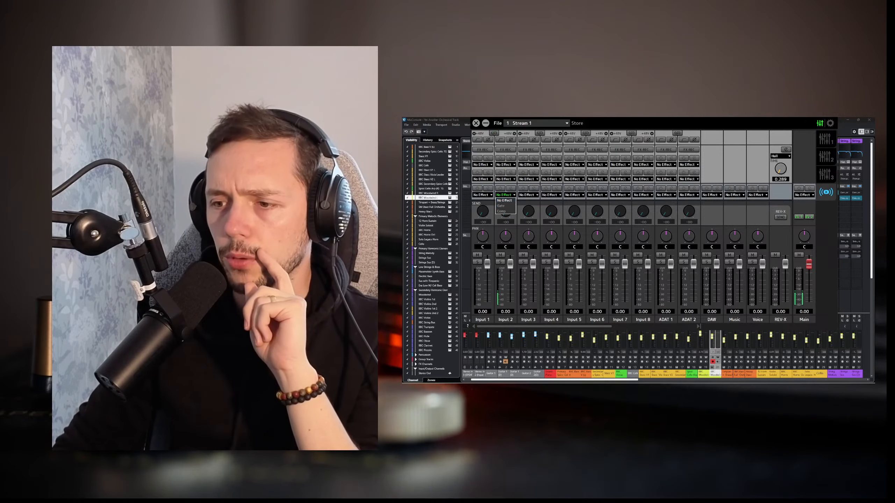
pyautogui.click(504, 195)
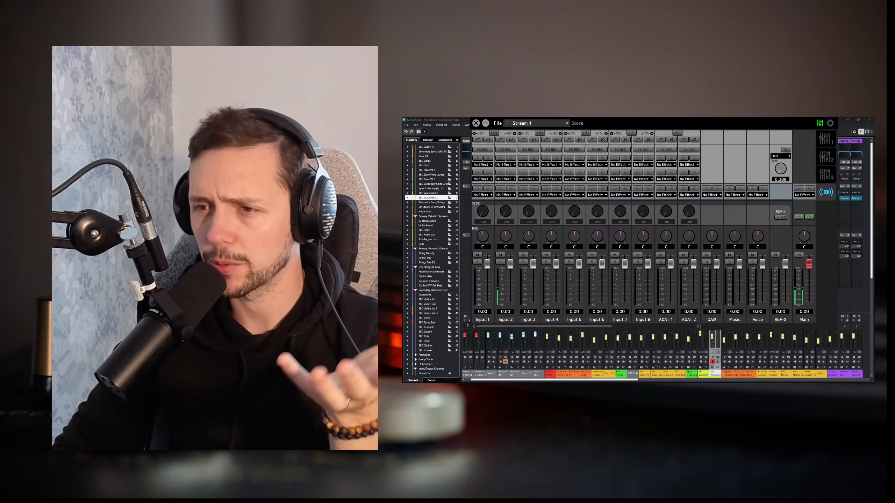
pyautogui.click(505, 195)
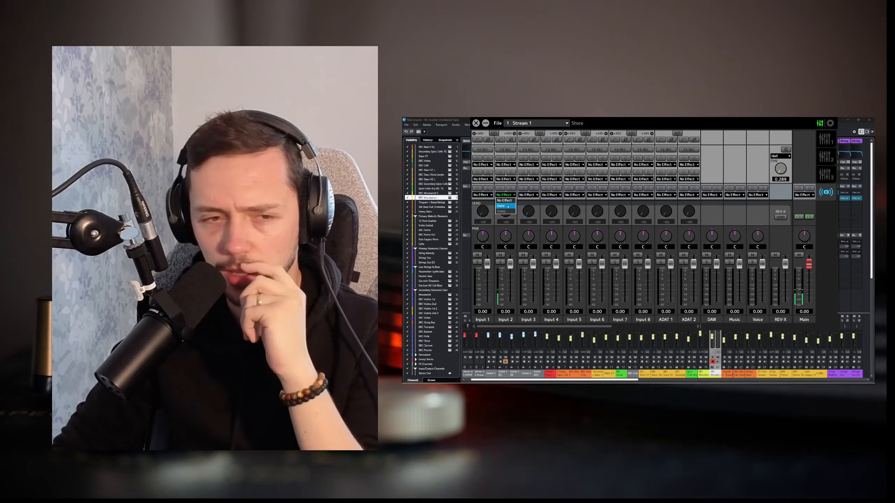
pyautogui.click(504, 211)
pyautogui.click(508, 180)
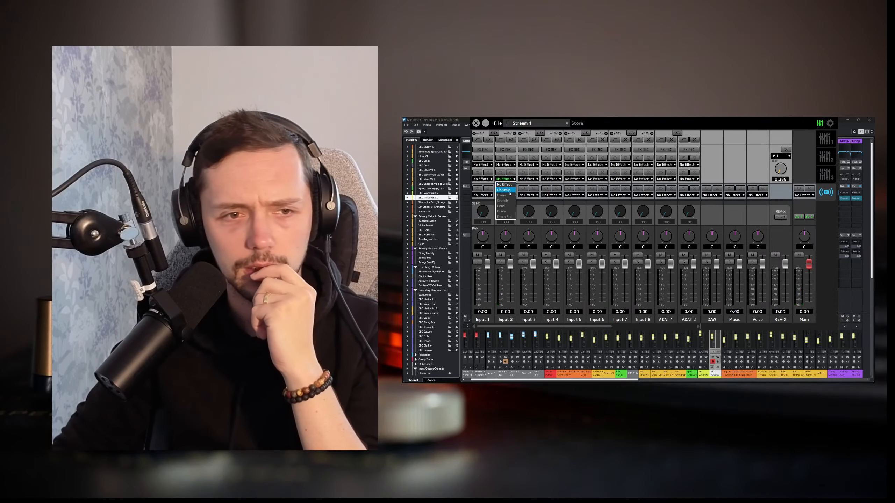
pyautogui.click(503, 190)
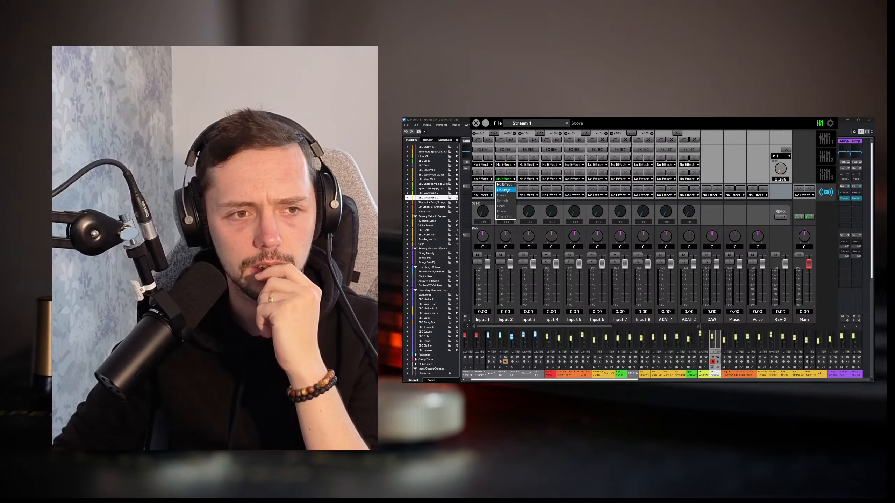
pyautogui.click(504, 195)
pyautogui.click(506, 205)
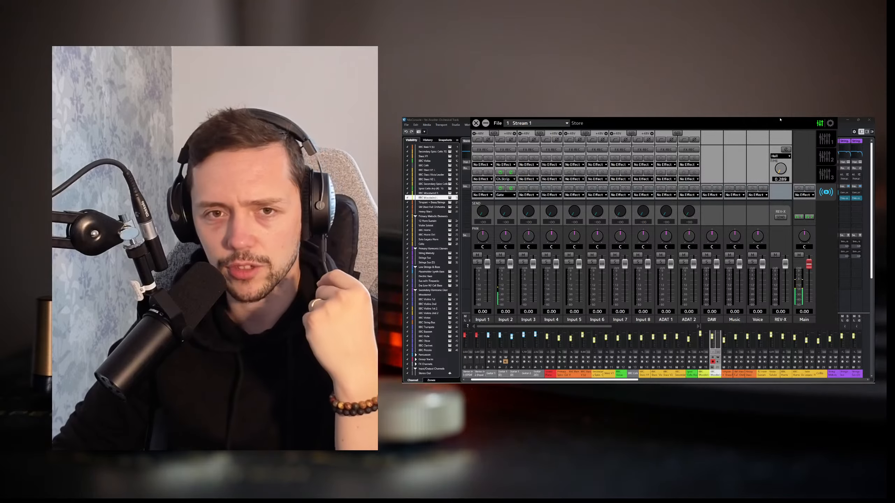
# Step: Close the MixConsole and move the Stream 1 mixer window out of the way of the Cubase project
pyautogui.click(865, 120)
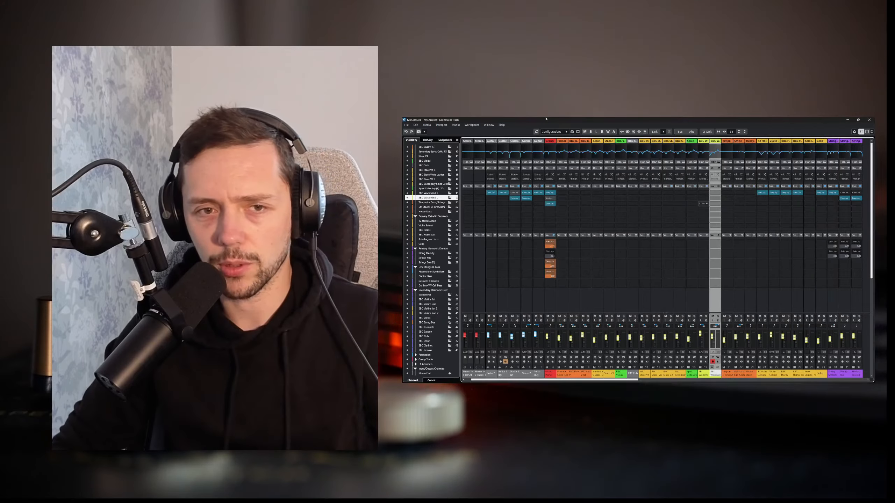
pyautogui.click(866, 121)
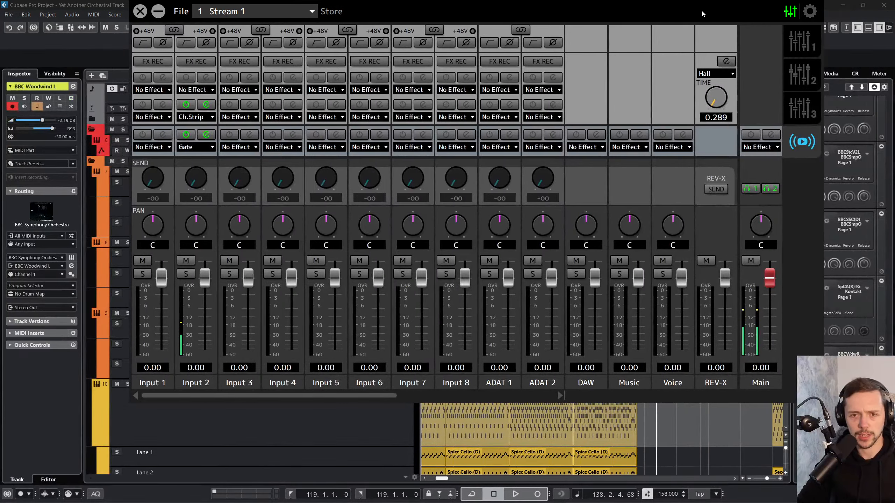
pyautogui.moveTo(703, 13); pyautogui.dragTo(894, 87)
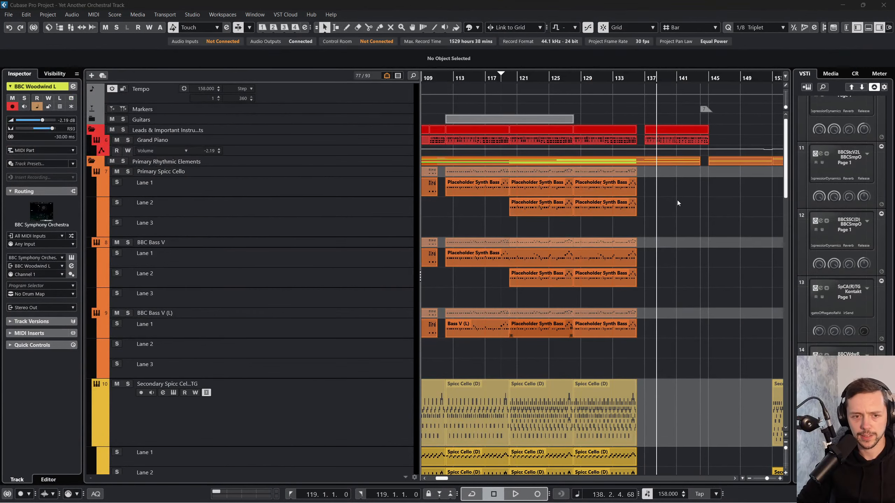
# Step: Place the playhead at bar 96, where the Grand Piano and primary rhythmic parts re-enter
pyautogui.hscroll(-6, 620, 240)
pyautogui.moveTo(535, 76); pyautogui.dragTo(274, 41)
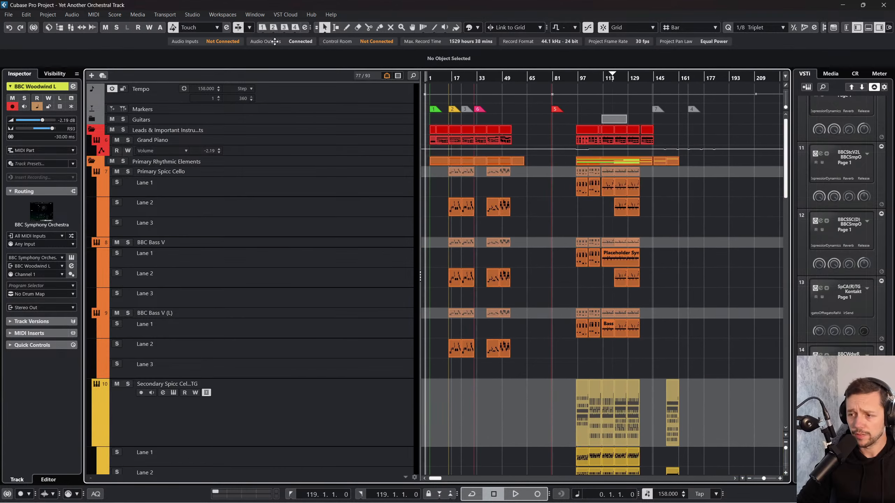
pyautogui.scroll(-15, 619, 175)
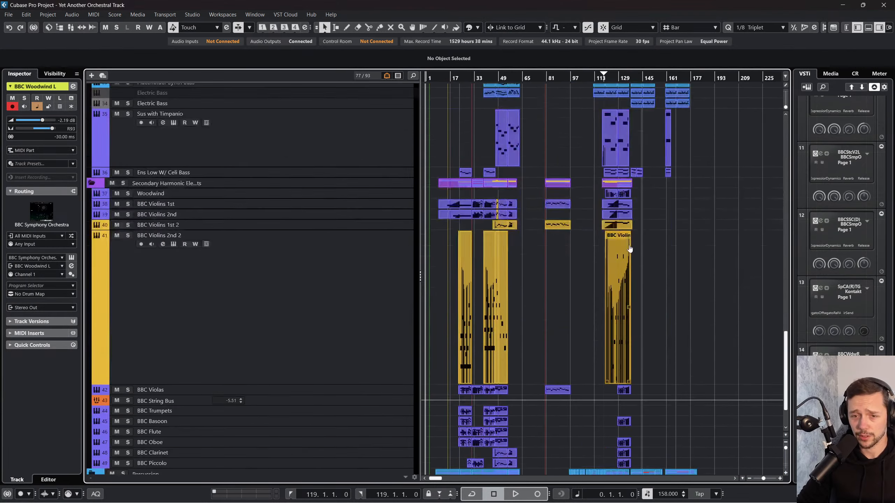
pyautogui.scroll(18, 661, 265)
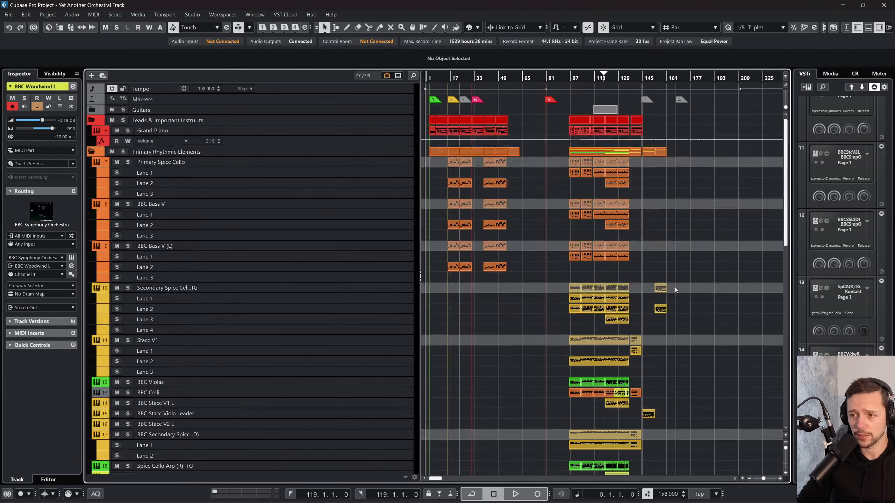
pyautogui.moveTo(561, 75); pyautogui.dragTo(559, 92)
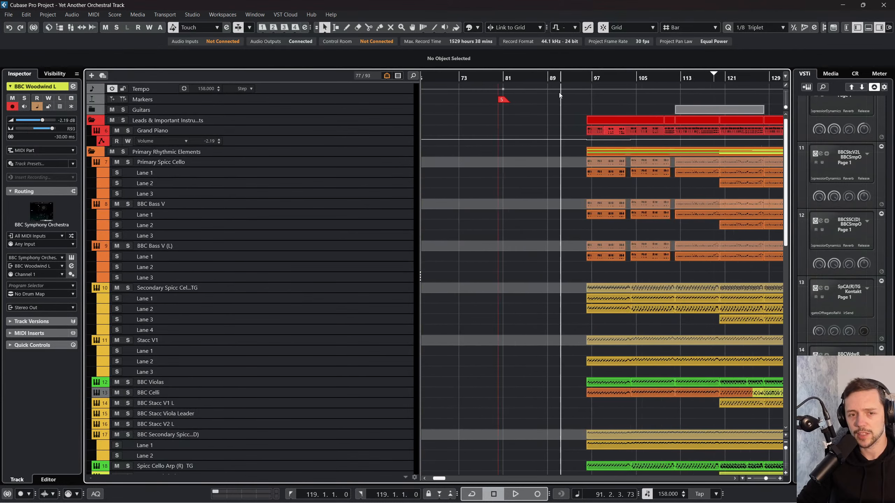
pyautogui.hscroll(2, 577, 123)
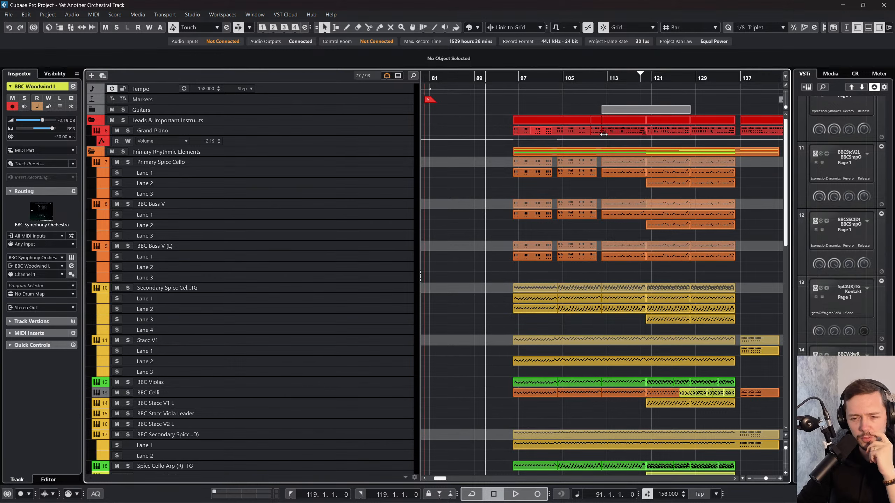
pyautogui.moveTo(515, 77); pyautogui.dragTo(511, 80)
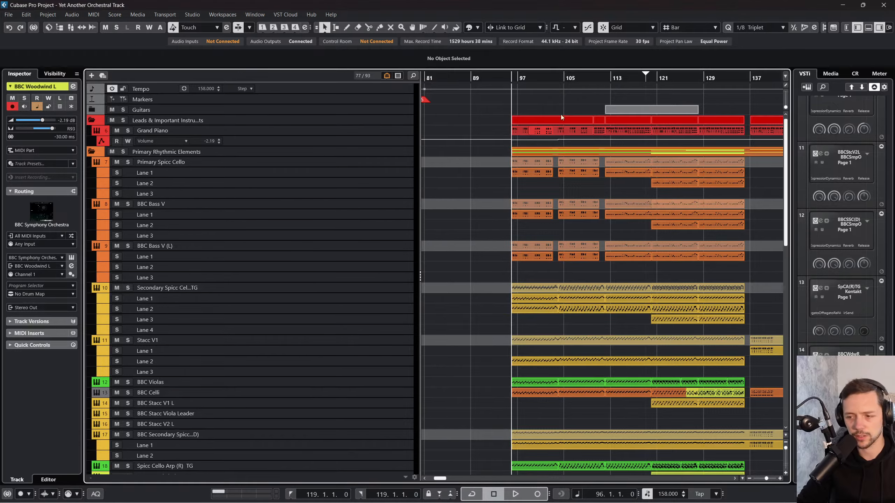
# Step: Look over the group, FX and Stereo Out channels in the MixConsole, and return to the project
pyautogui.press('F3')
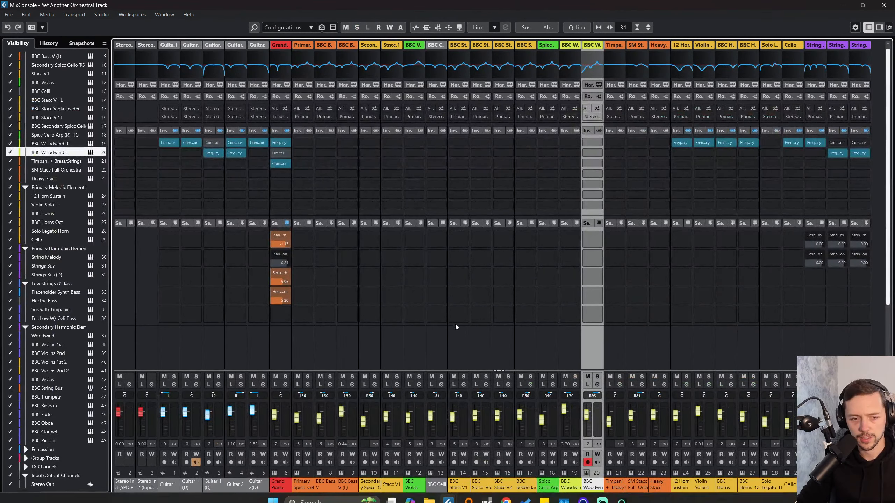
pyautogui.moveTo(404, 497); pyautogui.dragTo(833, 498)
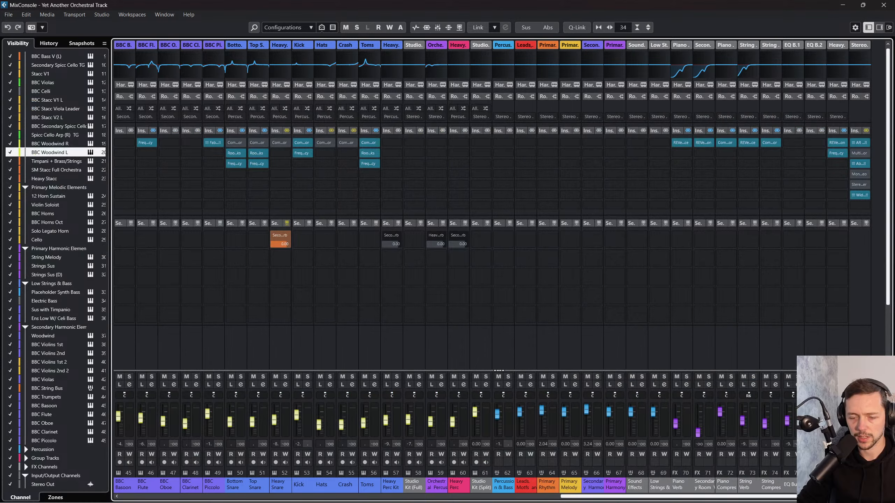
pyautogui.press('F3')
# Step: Audition the section from bar 96 several times, stopping playback after each pass
pyautogui.press('space')
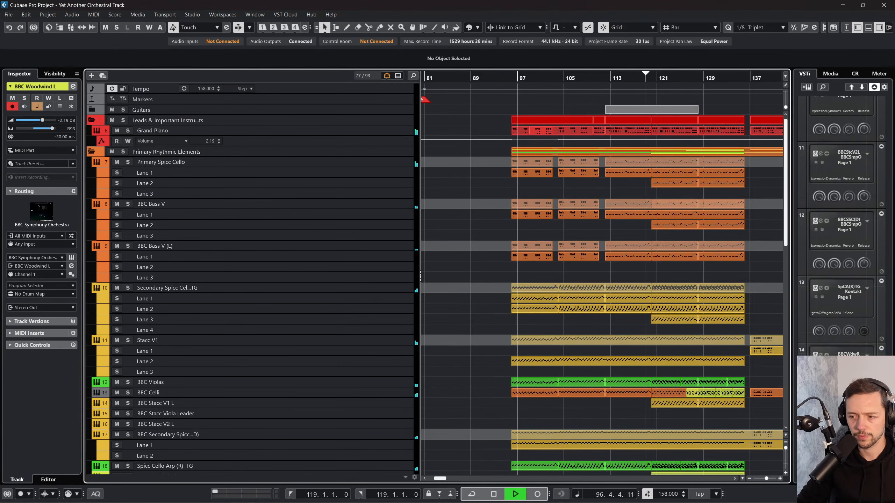
pyautogui.press('space')
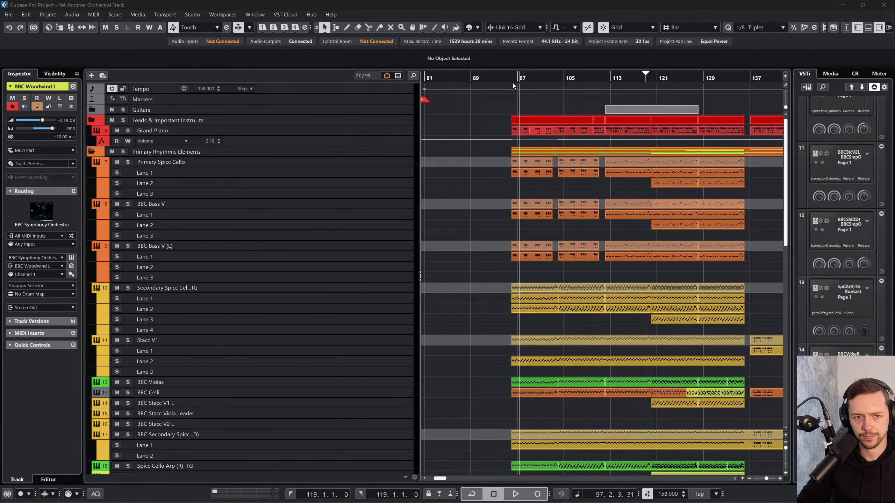
pyautogui.moveTo(513, 83); pyautogui.dragTo(510, 81)
pyautogui.press('space')
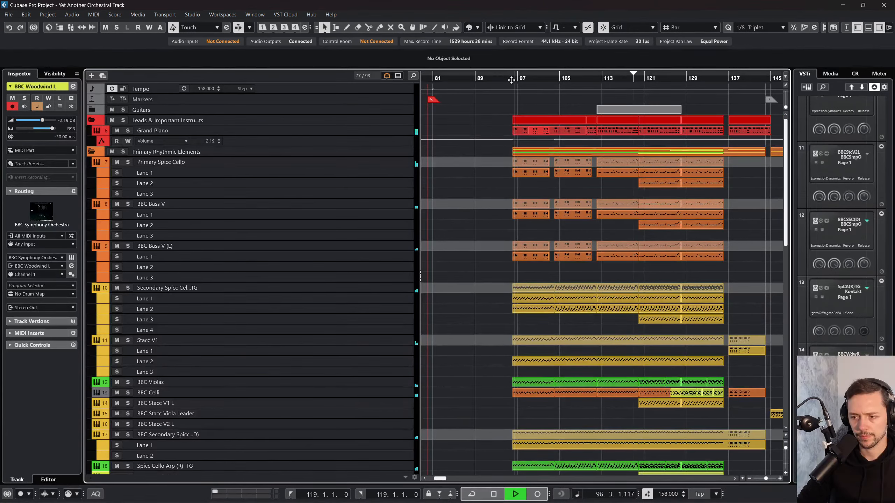
pyautogui.press('space')
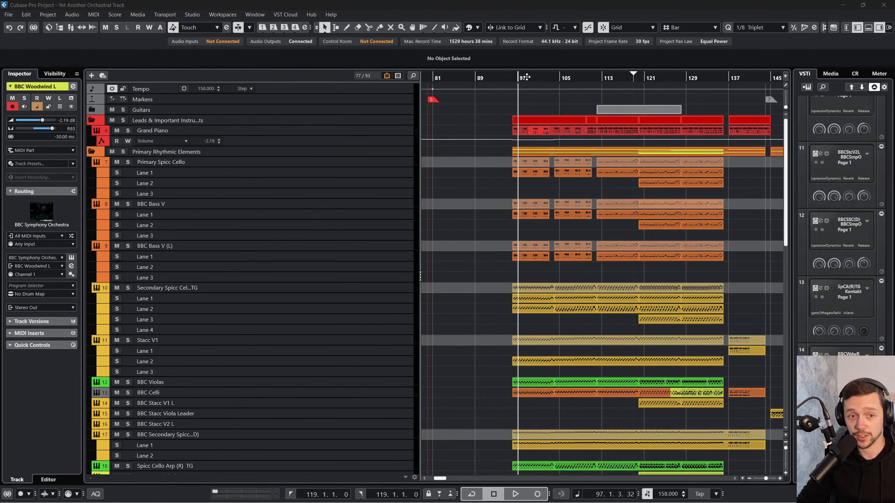
pyautogui.press('h')
pyautogui.press('space')
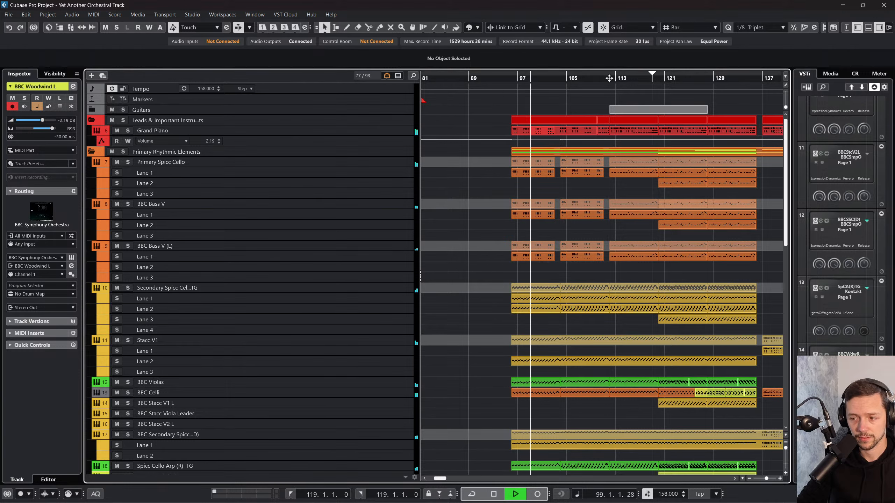
pyautogui.press('space')
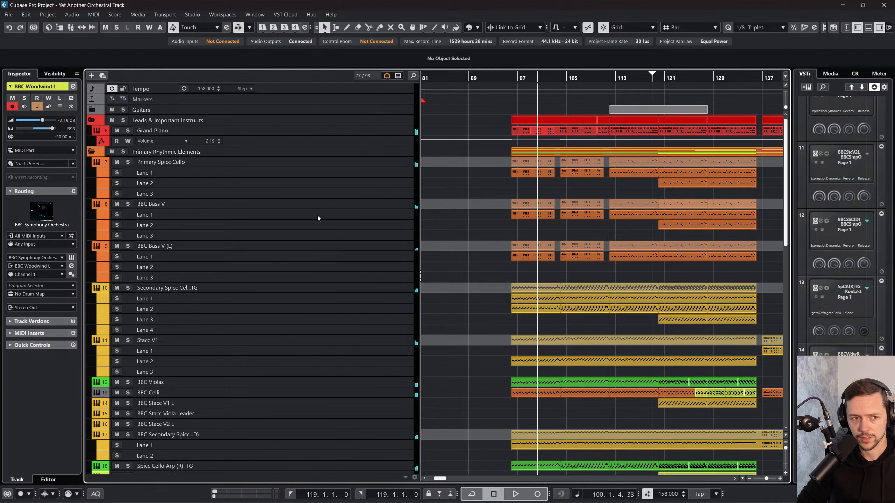
# Step: View the BBC Symphony Orchestra instrument on the BBC Bass V track, and close it
pyautogui.click(314, 205)
pyautogui.click(71, 258)
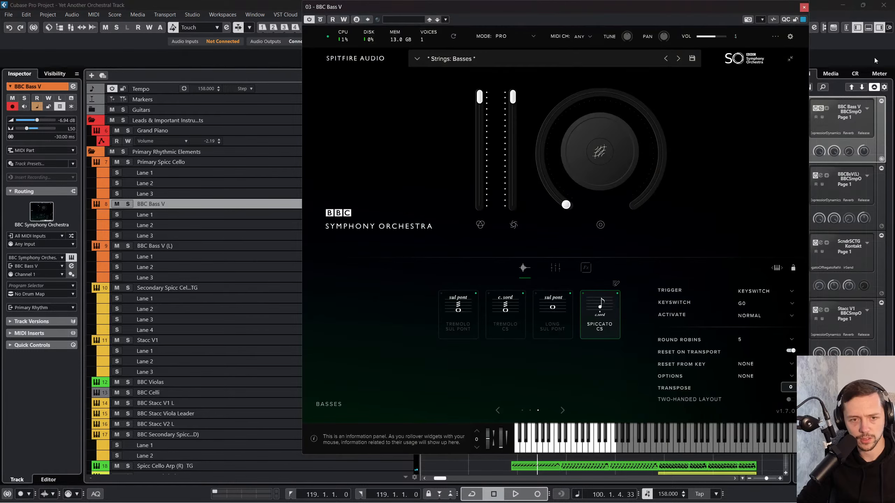
pyautogui.click(803, 8)
# Step: View the Kontakt instrument on the 12 Horn Sustain track, and close it
pyautogui.scroll(-3, 232, 330)
pyautogui.scroll(-6, 327, 352)
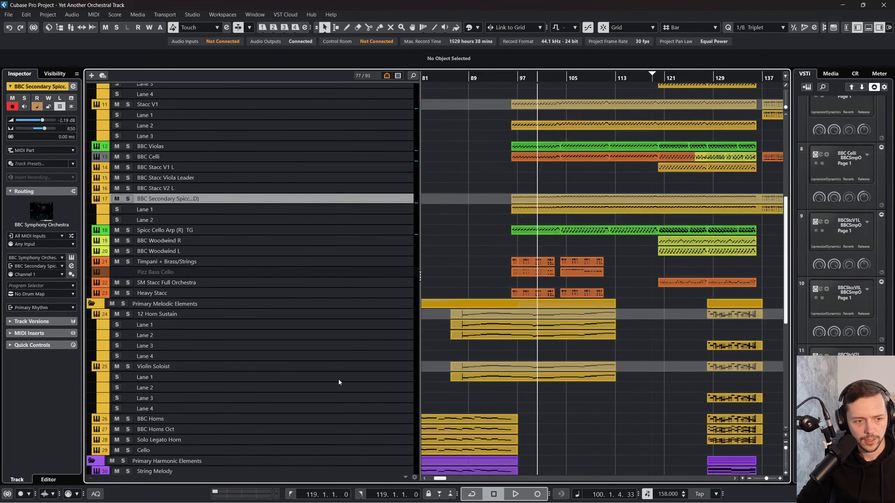
pyautogui.click(337, 377)
pyautogui.click(301, 315)
pyautogui.click(71, 224)
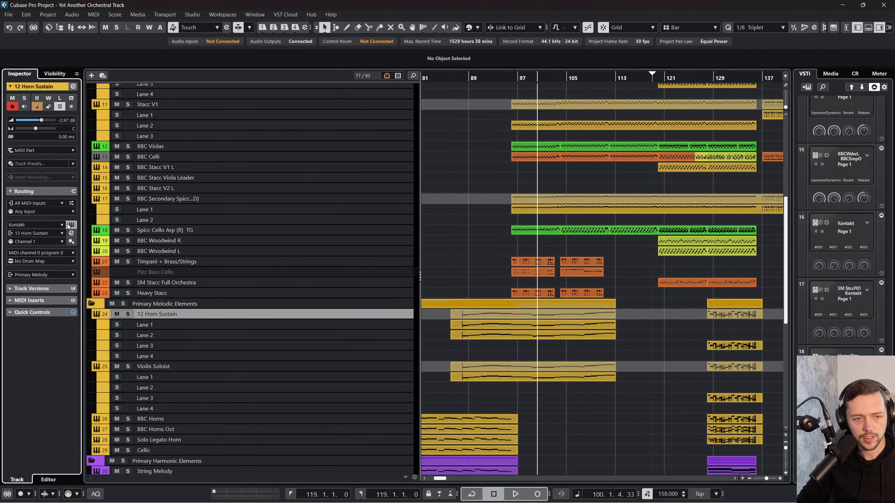
pyautogui.click(496, 325)
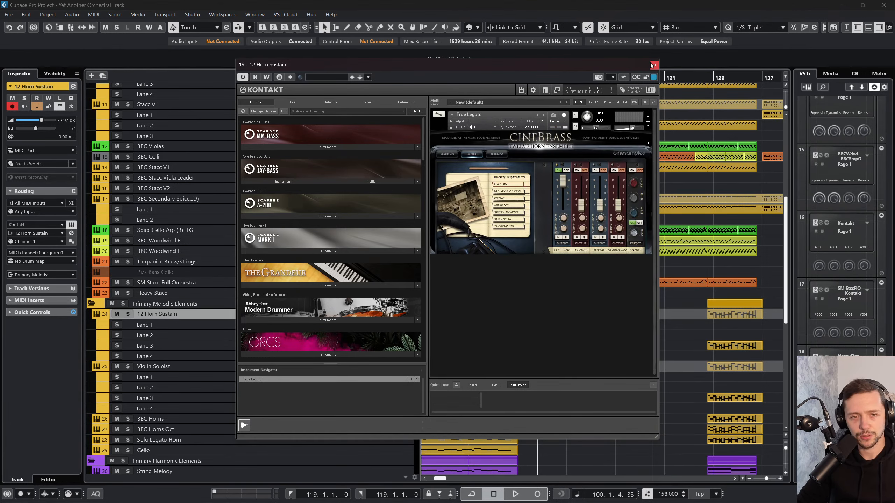
pyautogui.click(653, 65)
# Step: Replay the lead-in to bar 96, starting playback from about bar 94
pyautogui.doubleClick(508, 79)
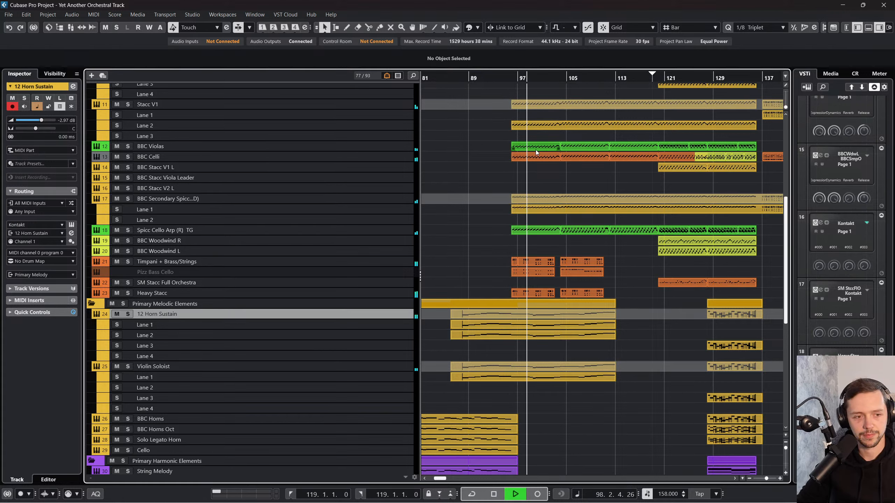
pyautogui.press('space')
pyautogui.click(508, 81)
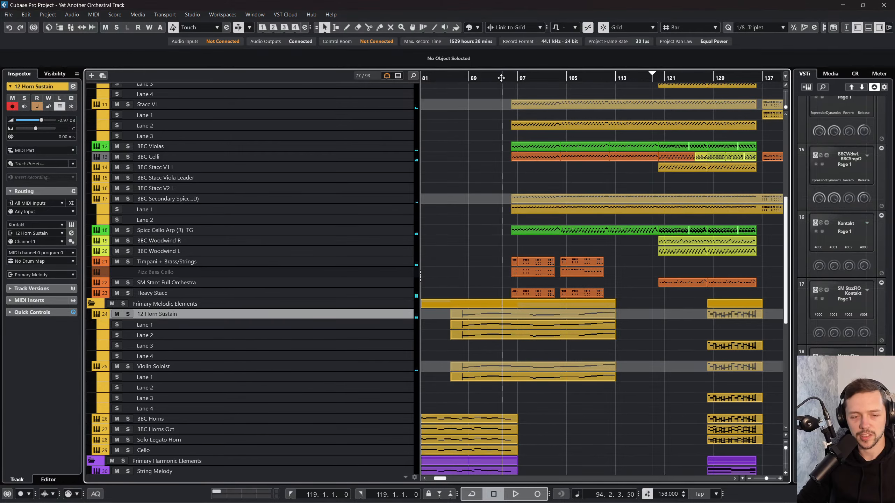
pyautogui.press('space')
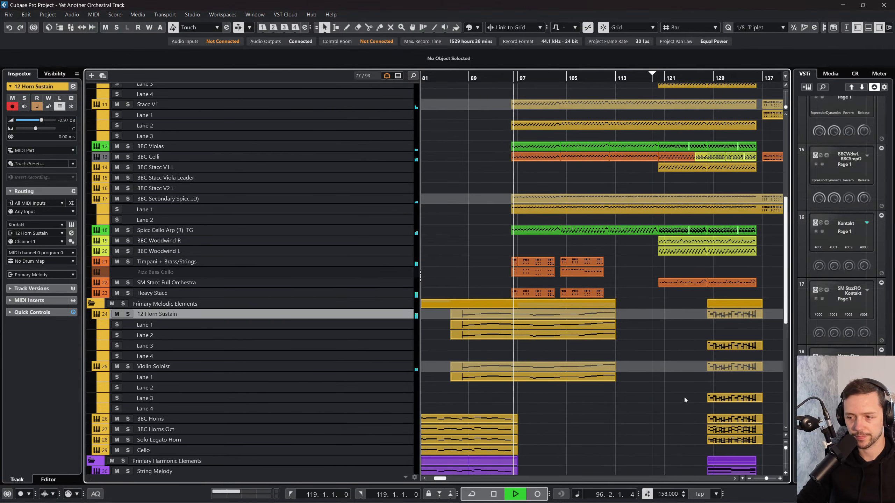
# Step: Examine the channel levels in the MixConsole during playback, selecting the Stereo Out channel and browsing back to the orchestral tracks
pyautogui.press('F3')
pyautogui.moveTo(646, 496); pyautogui.dragTo(842, 496)
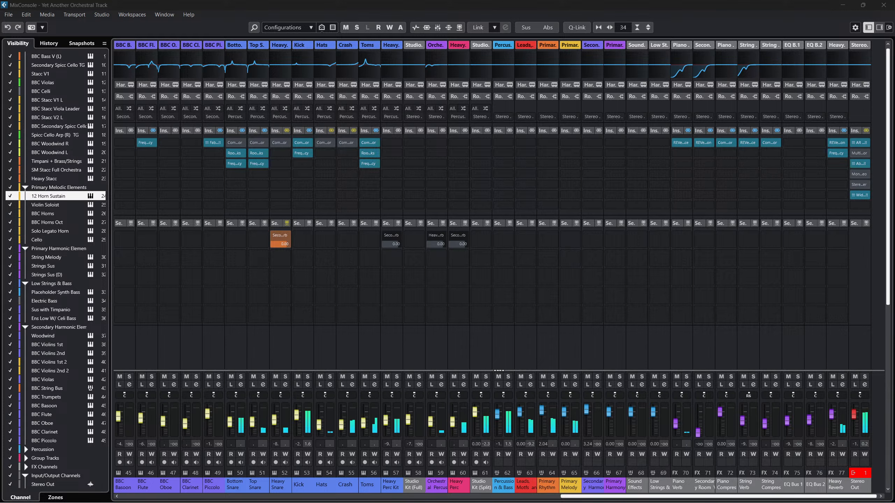
pyautogui.click(860, 477)
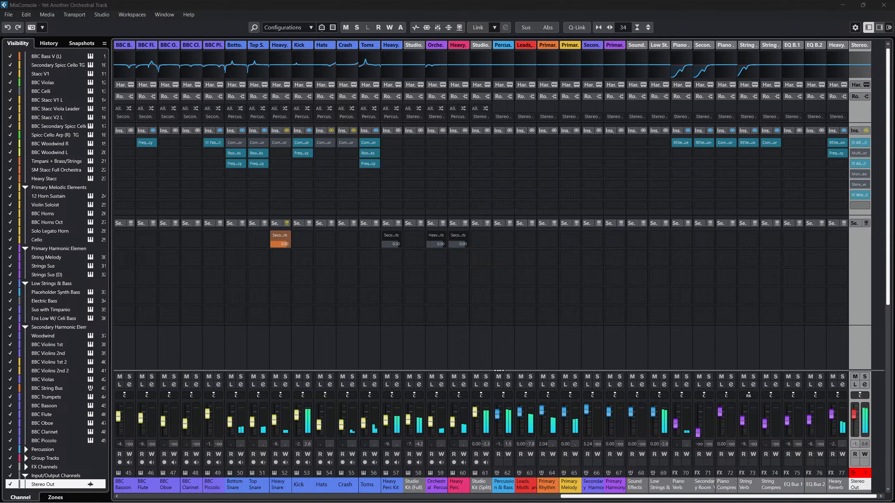
pyautogui.moveTo(587, 496); pyautogui.dragTo(393, 486)
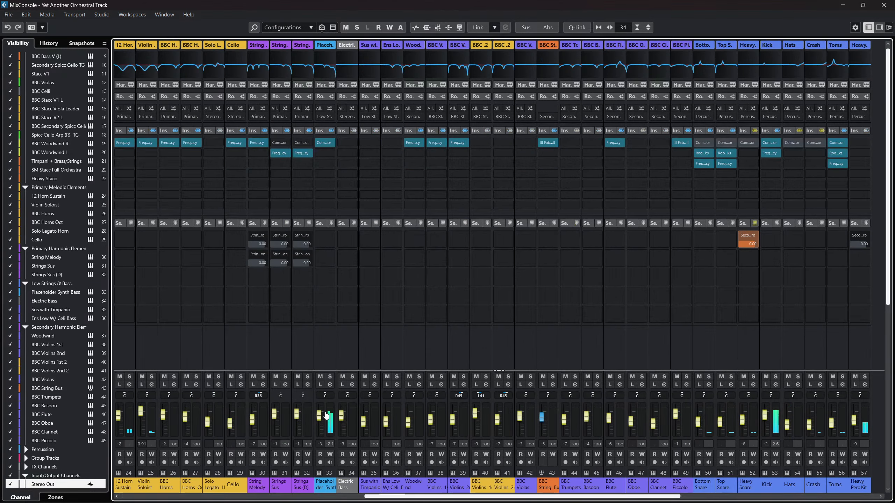
# Step: Close the MixConsole and return to the first tracks of the arrangement
pyautogui.click(882, 5)
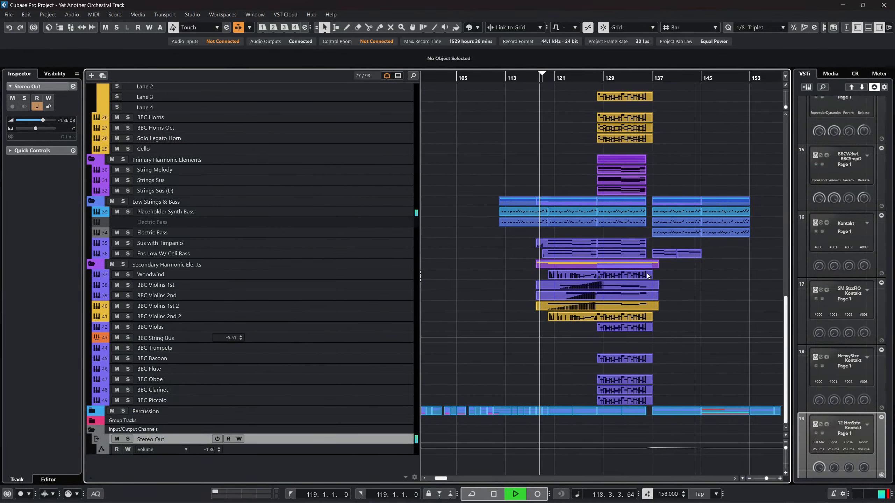
pyautogui.scroll(5, 647, 274)
pyautogui.scroll(8, 647, 278)
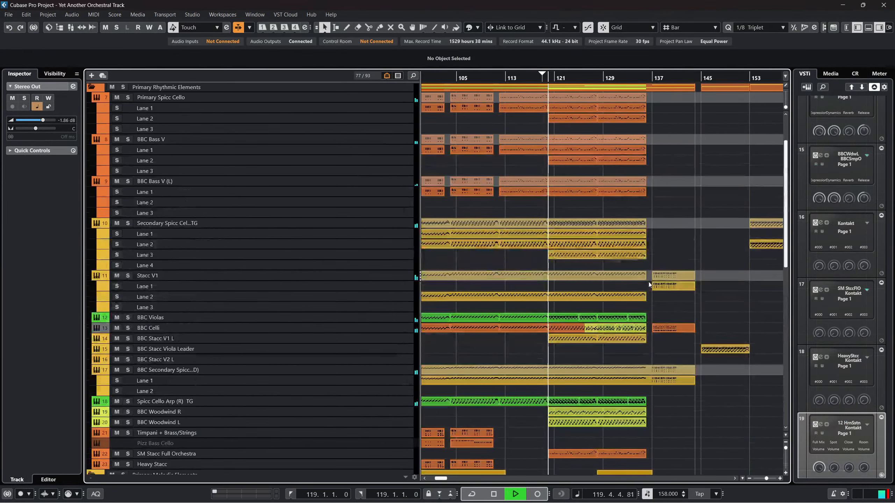
pyautogui.scroll(3, 648, 284)
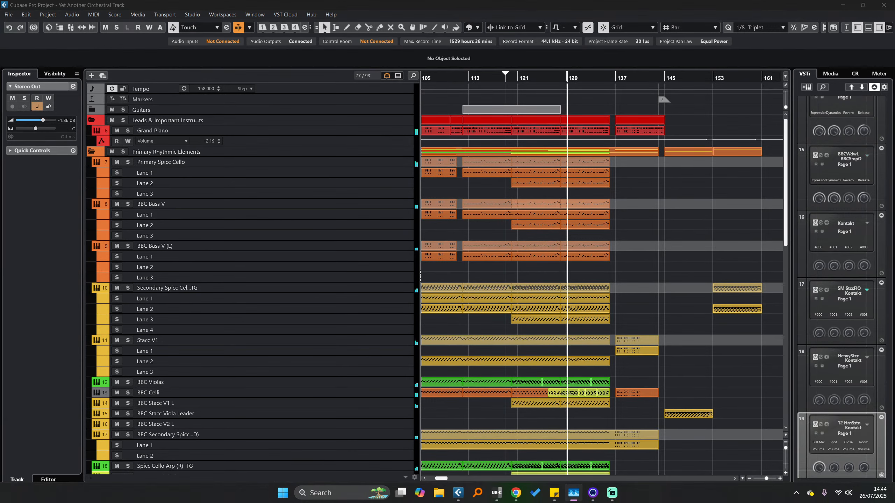
# Step: Launch the Insta360 Link Controller app from Windows search, and minimize it to return to Cubase
pyautogui.click(308, 497)
pyautogui.write('insta')
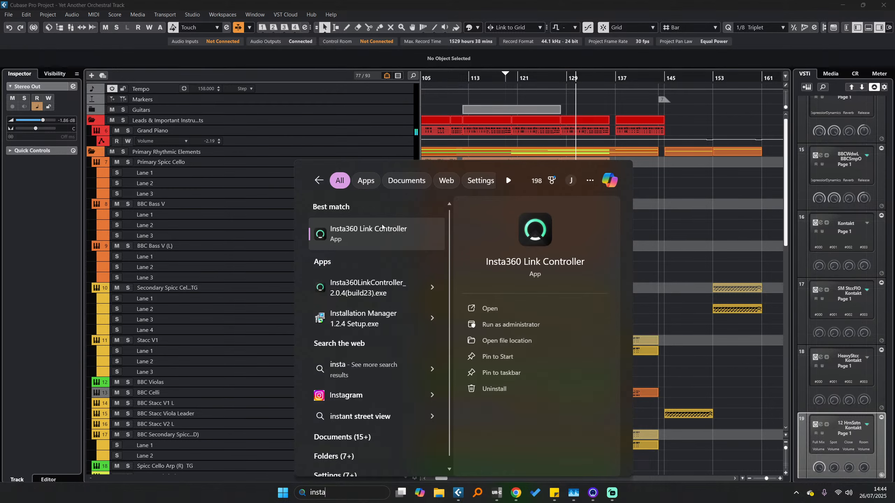
pyautogui.click(383, 229)
pyautogui.hscroll(-1, 725, 190)
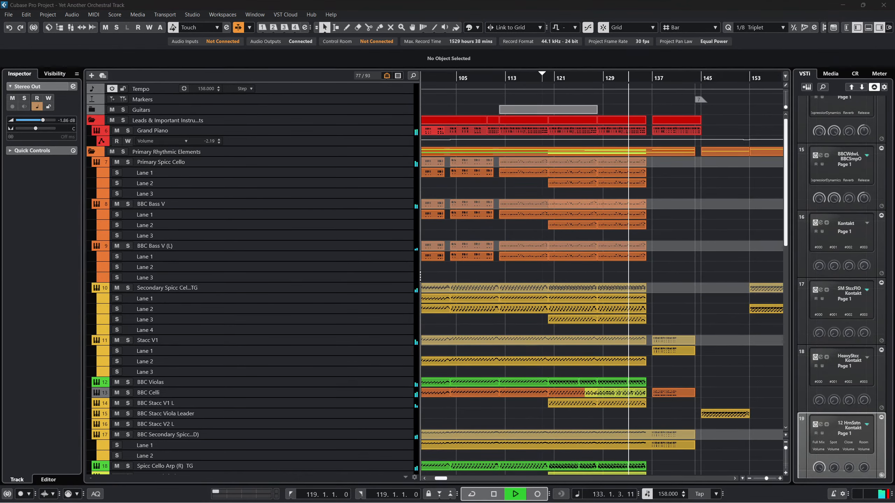
pyautogui.click(621, 494)
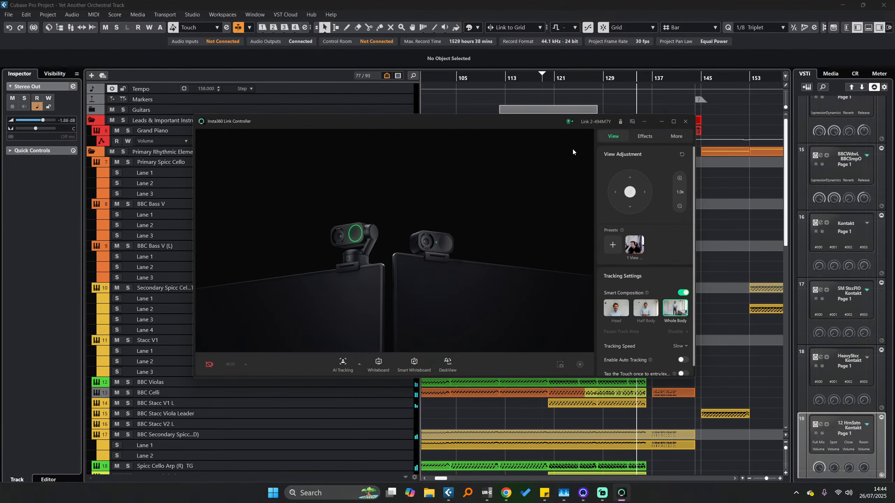
pyautogui.click(621, 494)
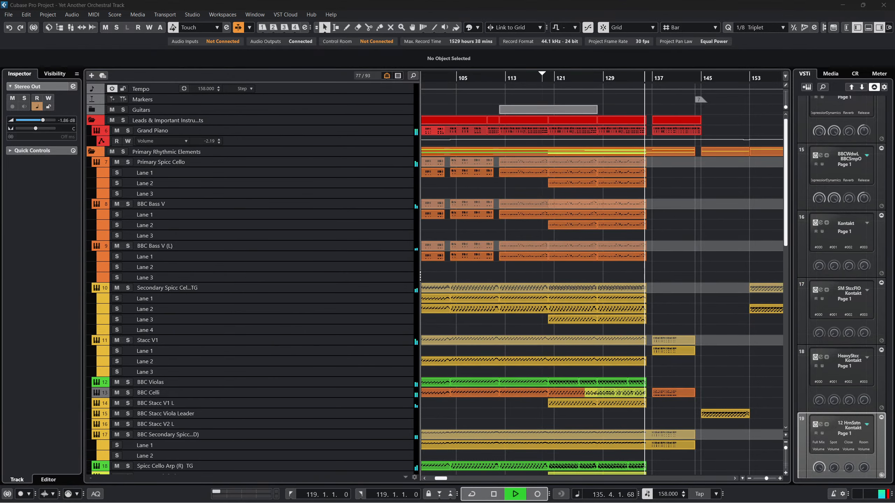
# Step: Stop playback and place the project cursor at bar 96, where the second block of parts starts
pyautogui.press('space')
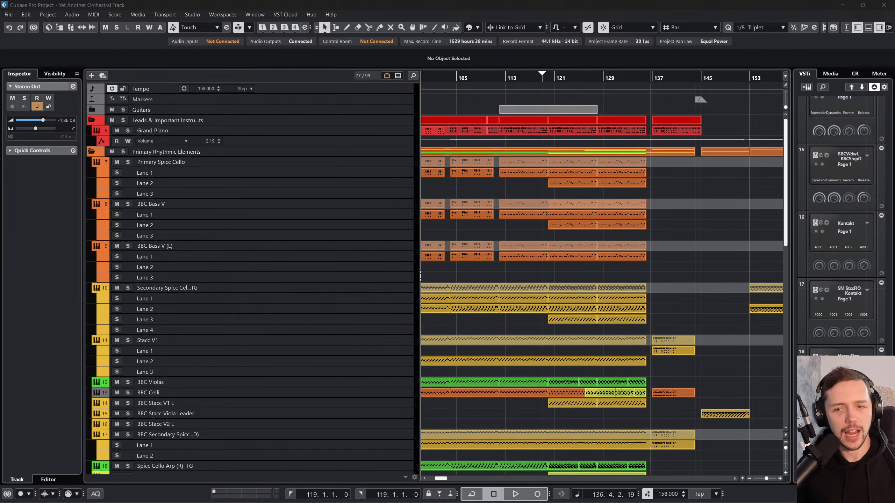
pyautogui.click(684, 217)
pyautogui.hscroll(-4, 684, 217)
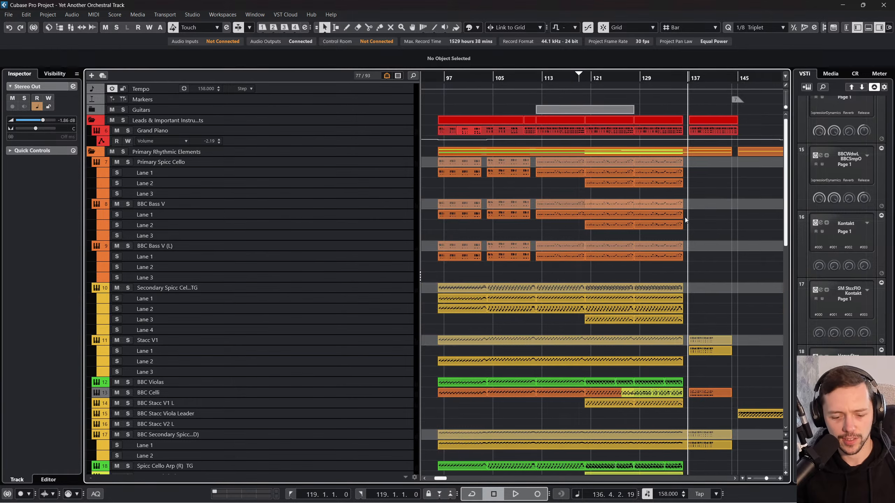
pyautogui.click(546, 79)
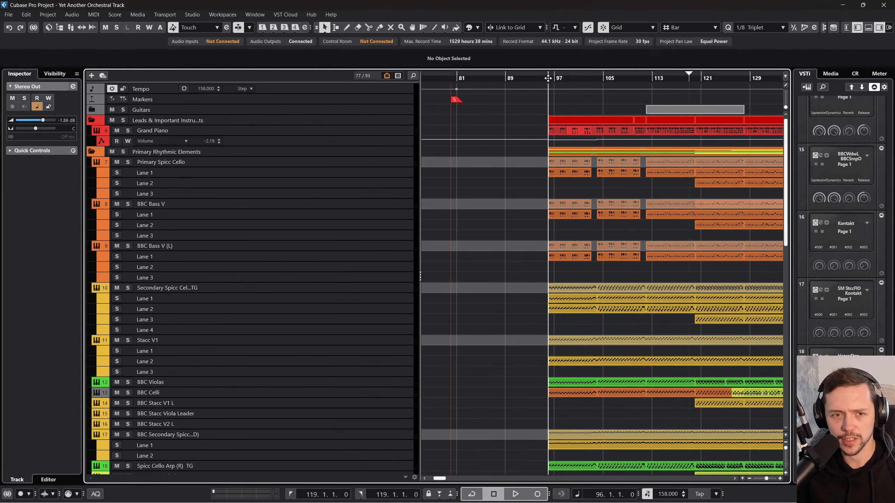
# Step: Select the Grand Piano track and play the project's opening from bar 3, stopping in bar 7
pyautogui.click(337, 131)
pyautogui.scroll(-4, 507, 174)
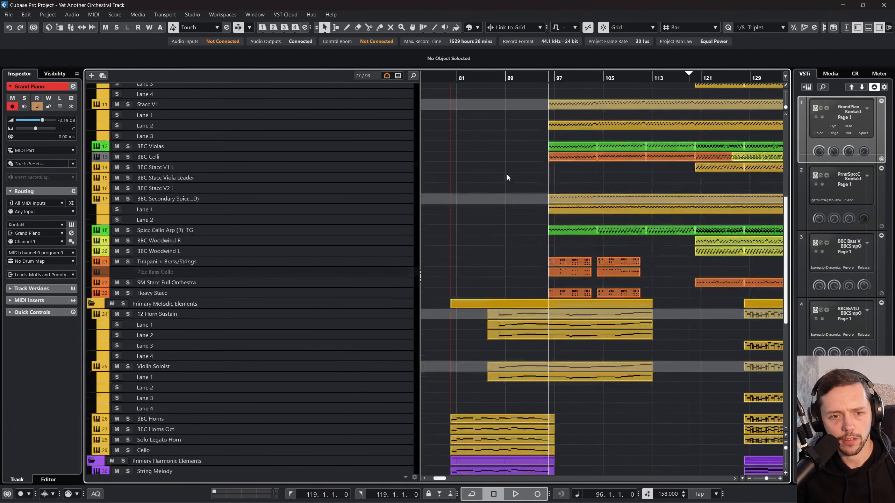
pyautogui.scroll(-1, 516, 227)
pyautogui.hscroll(-7, 504, 287)
pyautogui.hscroll(-5, 504, 304)
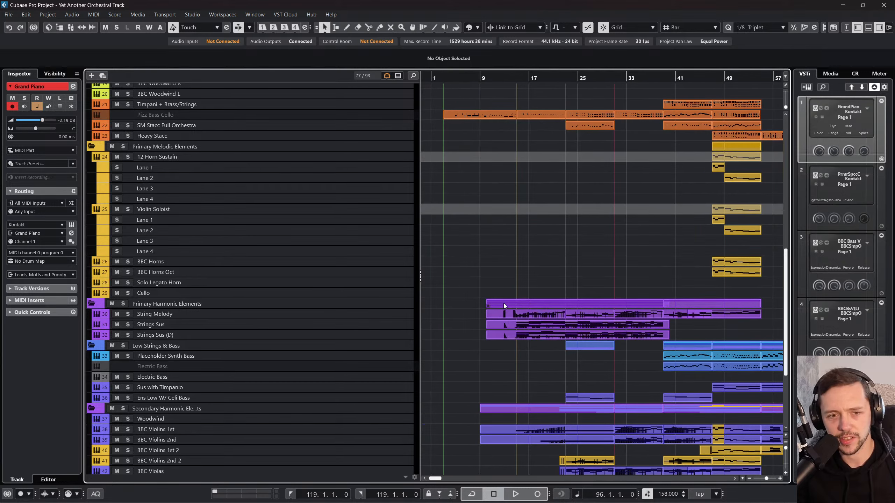
pyautogui.moveTo(441, 77); pyautogui.dragTo(445, 96)
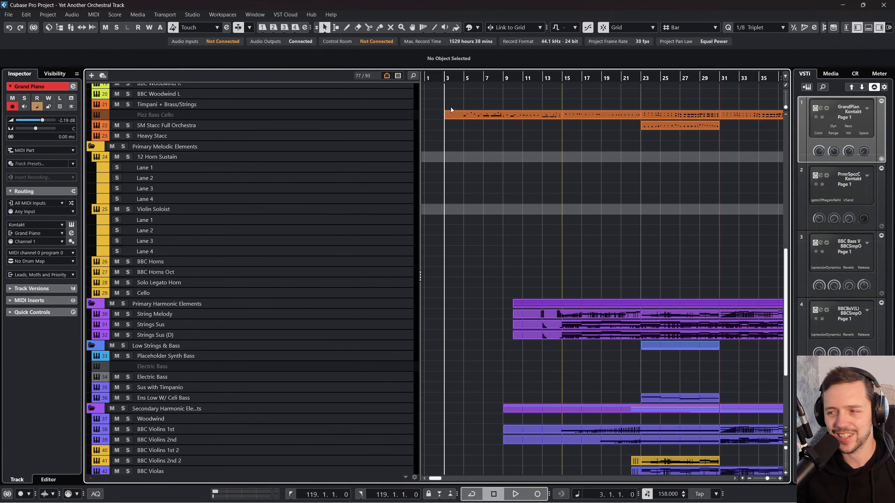
pyautogui.scroll(5, 531, 228)
pyautogui.press('space')
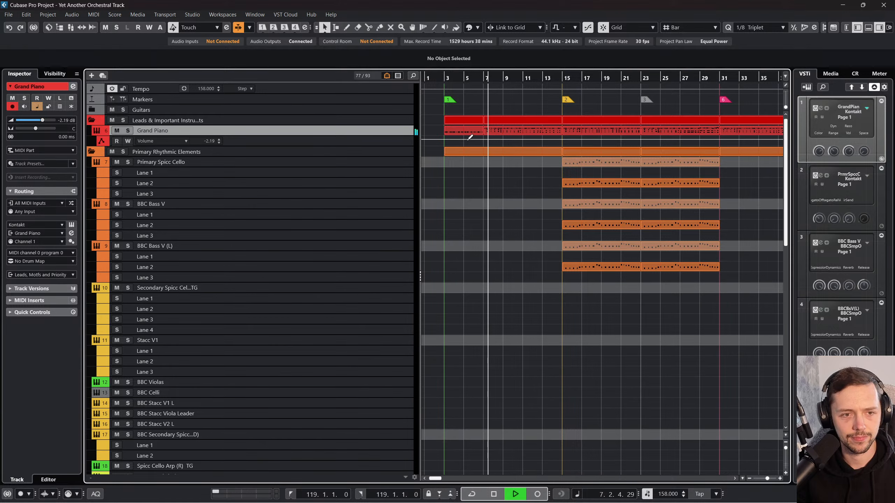
pyautogui.click(489, 130)
pyautogui.press('space')
# Step: Check the Transpose values of the Grand Piano parts between bars 3 and 31
pyautogui.click(455, 126)
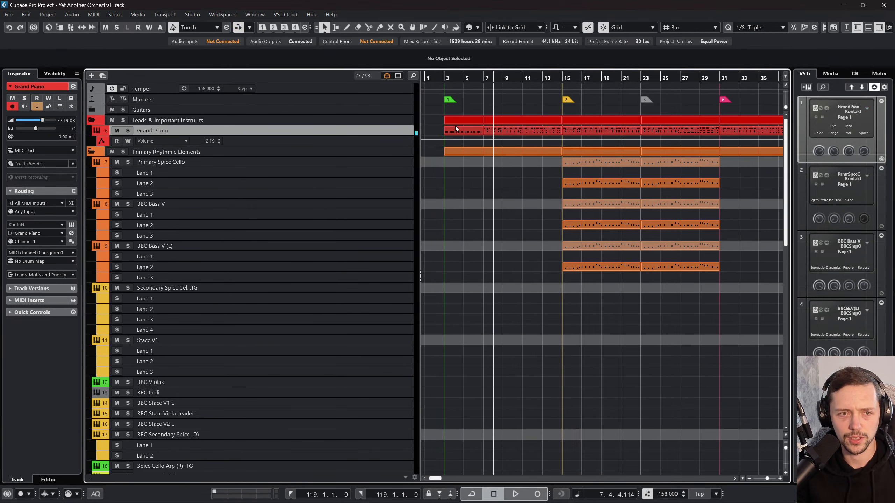
pyautogui.click(490, 129)
pyautogui.click(575, 131)
pyautogui.click(688, 133)
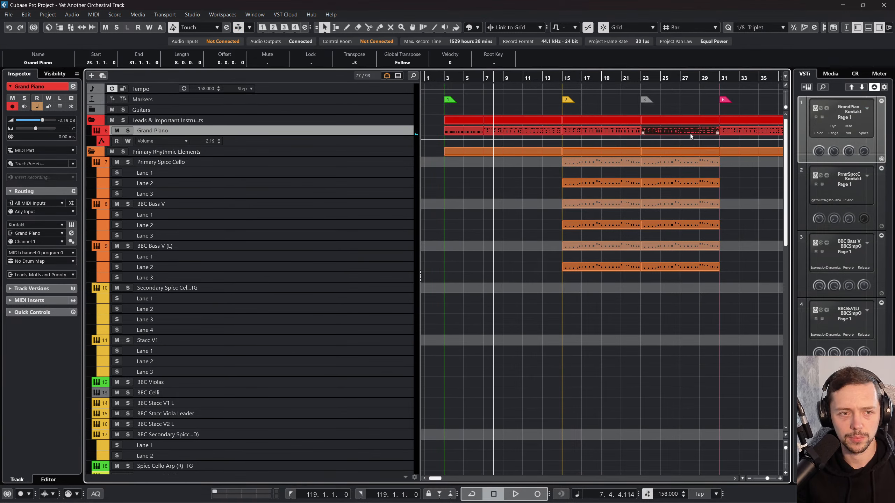
pyautogui.click(464, 131)
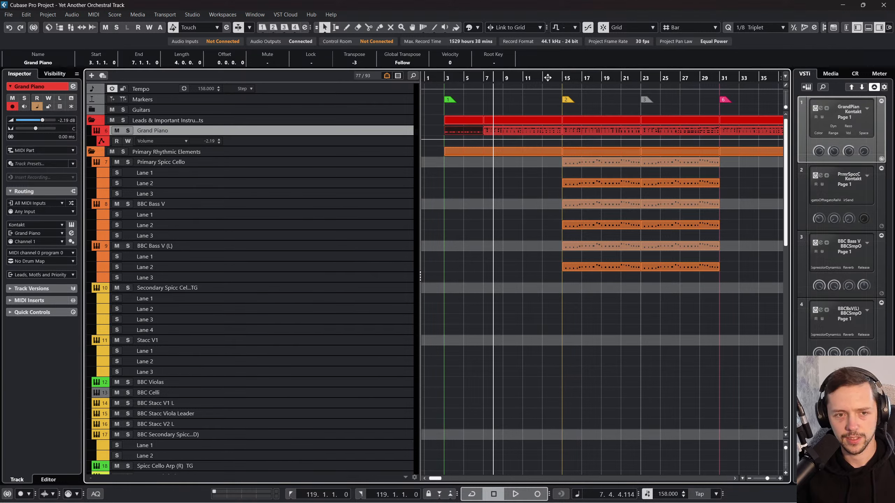
pyautogui.click(524, 137)
pyautogui.click(507, 130)
pyautogui.click(469, 130)
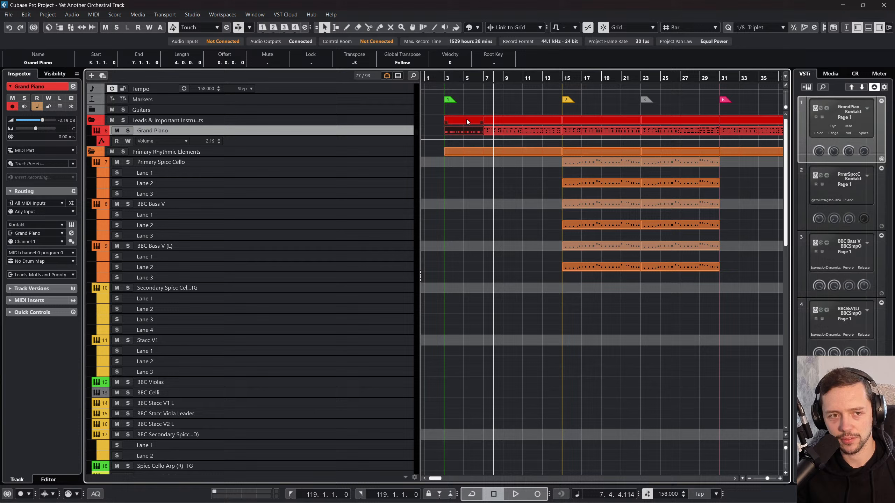
# Step: Play from bar 3 and check the Transpose values of the Grand Piano, Spicc Cello and String Melody parts
pyautogui.doubleClick(445, 77)
pyautogui.click(599, 131)
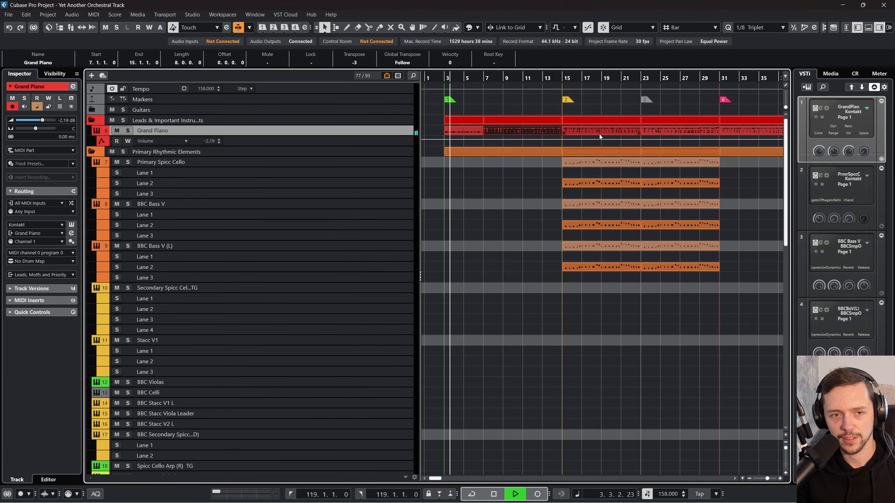
pyautogui.click(611, 183)
pyautogui.scroll(-5, 577, 216)
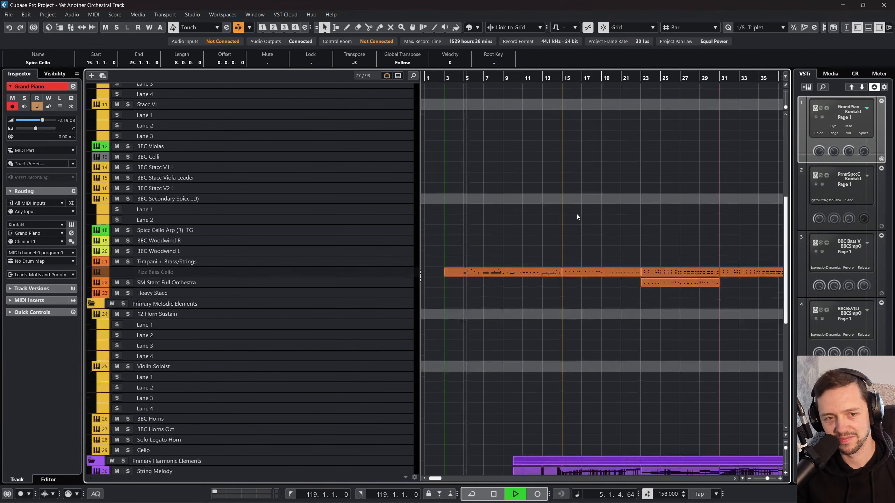
pyautogui.scroll(-6, 577, 216)
pyautogui.click(561, 170)
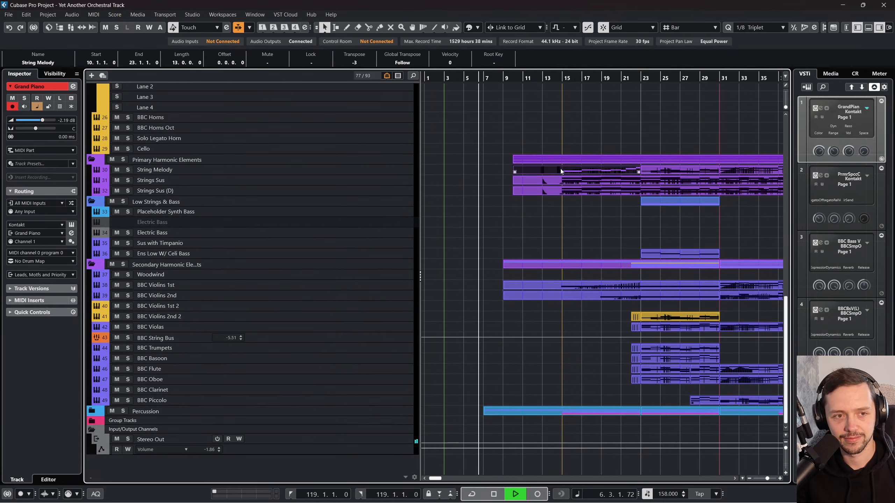
pyautogui.scroll(11, 487, 242)
pyautogui.click(514, 190)
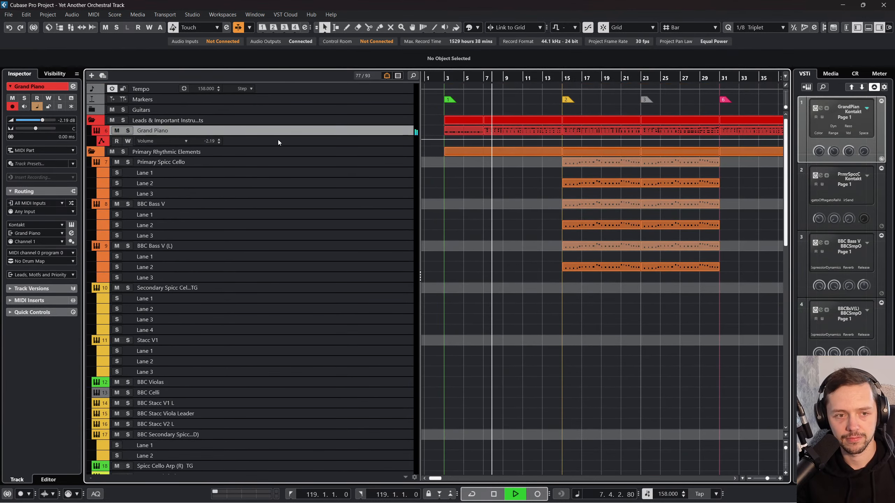
# Step: Set the Grand Piano channel's Heavy Reverb send to -5.57 and its Piano Verb send to -2.34, then stop playback
pyautogui.moveTo(310, 135); pyautogui.dragTo(310, 154)
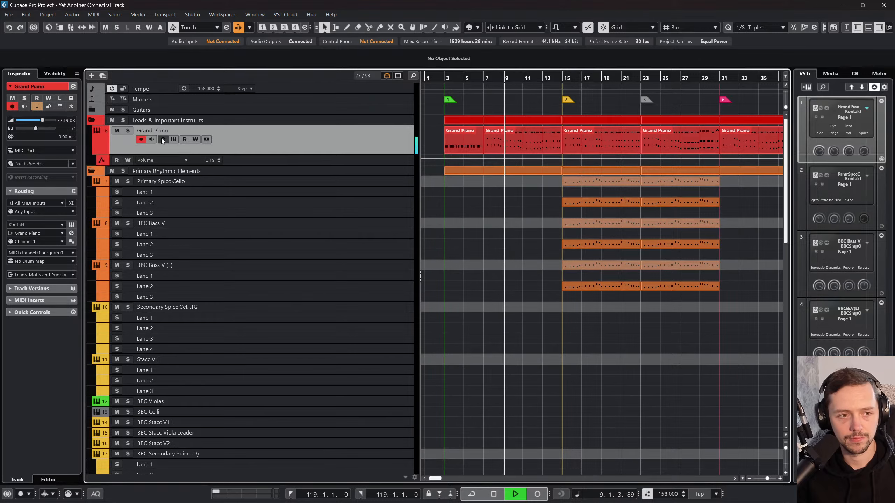
pyautogui.click(163, 139)
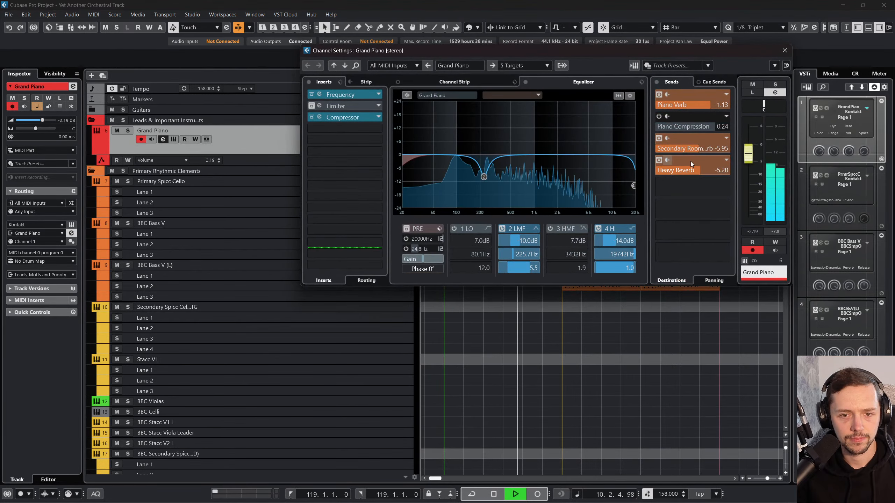
pyautogui.moveTo(700, 170); pyautogui.dragTo(699, 170)
pyautogui.moveTo(708, 104); pyautogui.dragTo(706, 105)
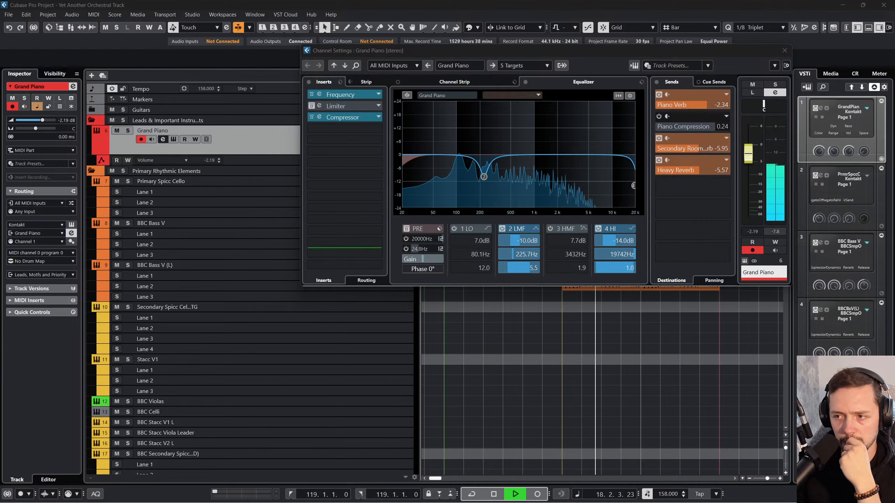
pyautogui.click(662, 330)
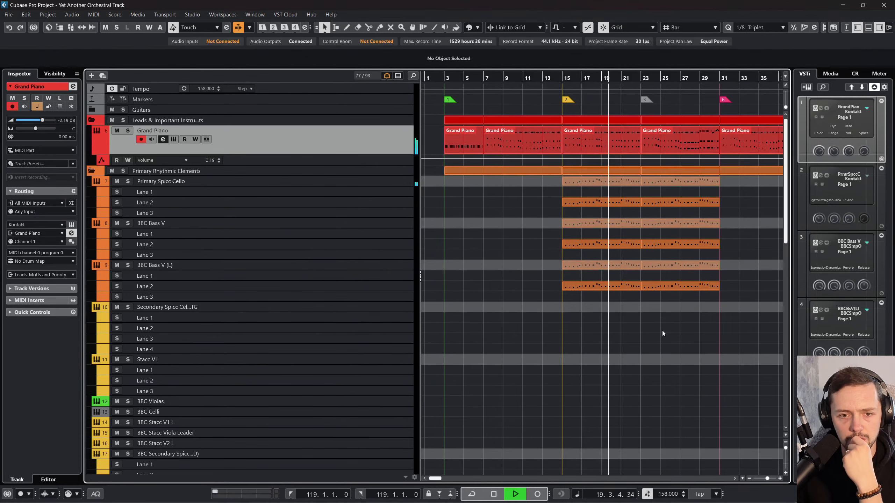
pyautogui.press('space')
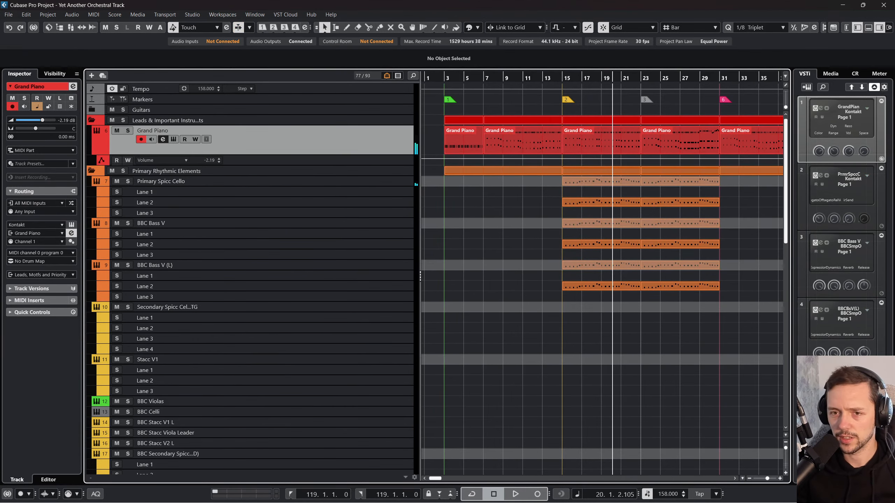
# Step: Set the Transpose of all Grand Piano parts to 0
pyautogui.click(460, 144)
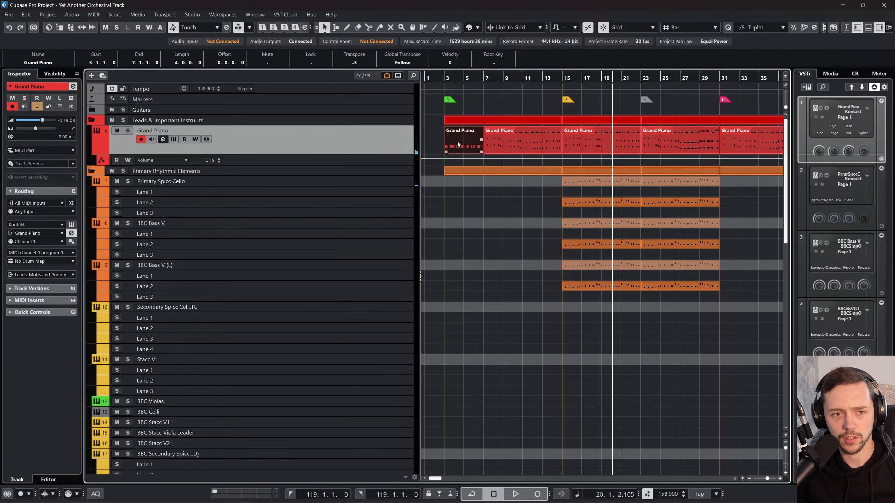
pyautogui.moveTo(460, 73); pyautogui.dragTo(450, 53)
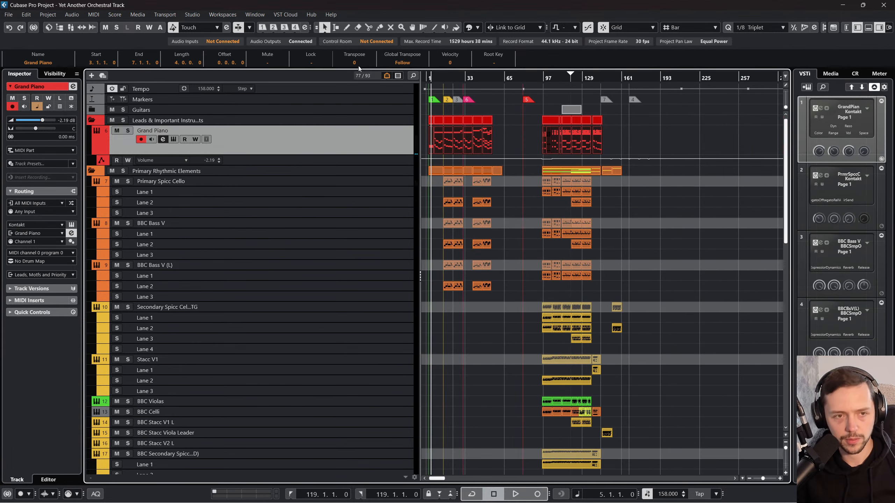
# Step: Check the Transpose values of the Primary Spicc Cello parts at bars 128, 104 and 39
pyautogui.click(586, 202)
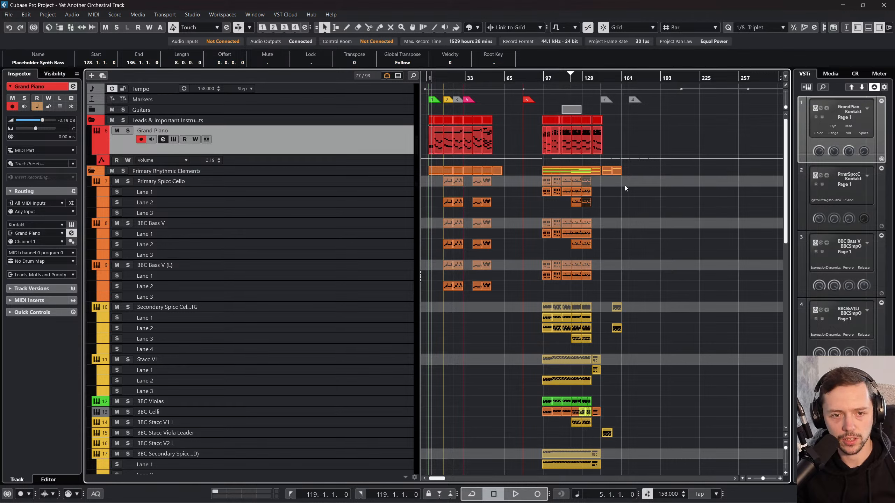
pyautogui.click(479, 182)
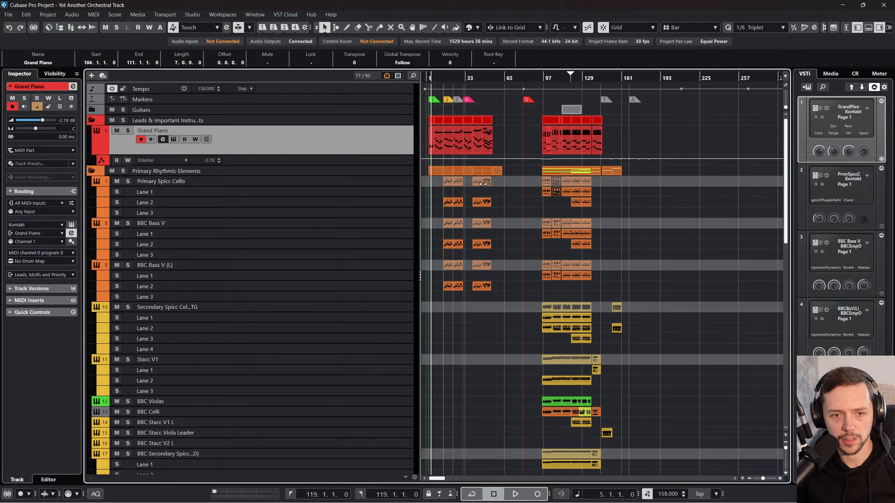
pyautogui.moveTo(444, 78); pyautogui.dragTo(444, 122)
pyautogui.moveTo(451, 78); pyautogui.dragTo(455, 67)
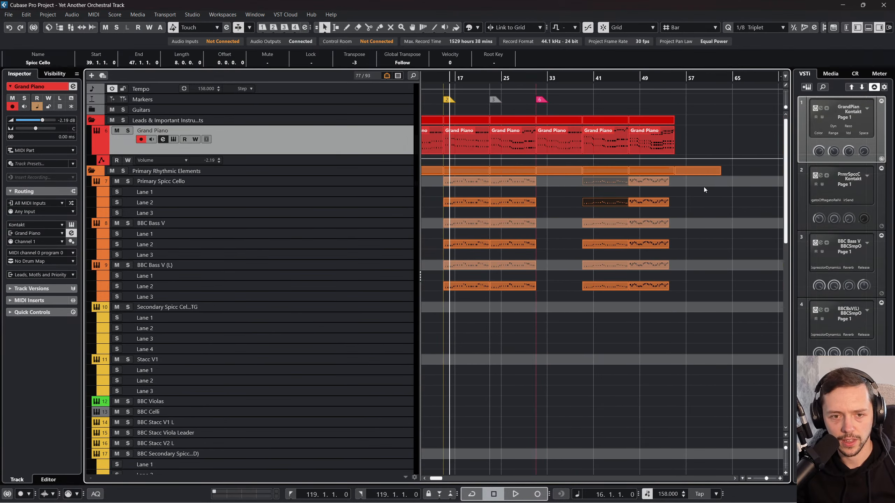
# Step: Set the Transpose of the Primary Spicc Cello, BBC Bass V and BBC Bass V (L) parts from bar 15 onward to 0
pyautogui.moveTo(704, 181); pyautogui.dragTo(461, 288)
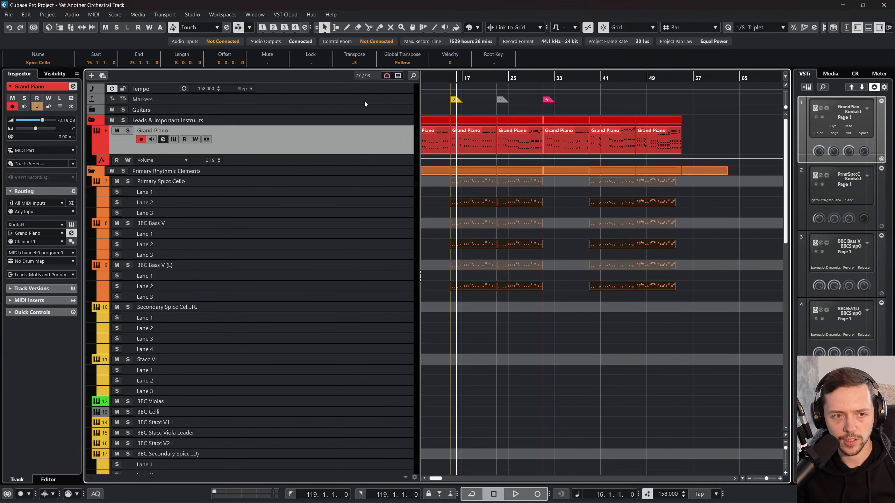
pyautogui.click(353, 62)
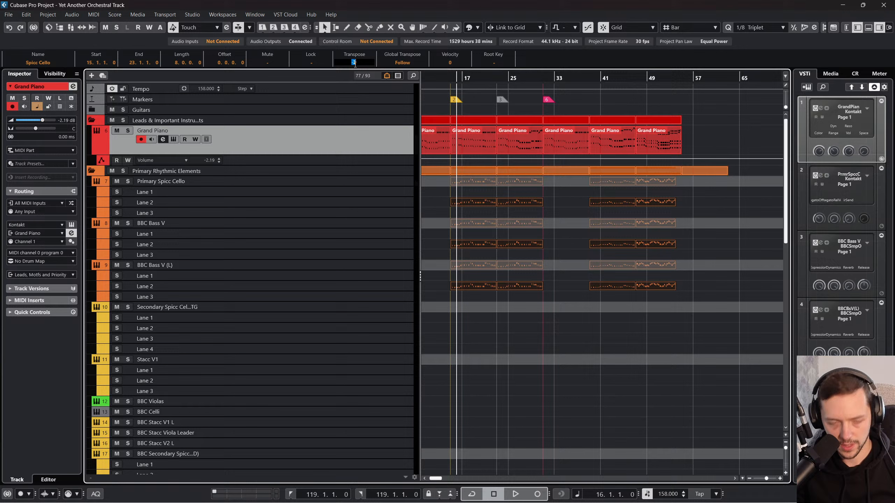
pyautogui.click(467, 188)
pyautogui.click(472, 179)
# Step: Glue all the parts on each track into one continuous part and switch back to the selection tool
pyautogui.moveTo(457, 78); pyautogui.dragTo(425, 60)
pyautogui.hotkey('ctrl', 'a')
pyautogui.rightClick(457, 202)
pyautogui.click(514, 206)
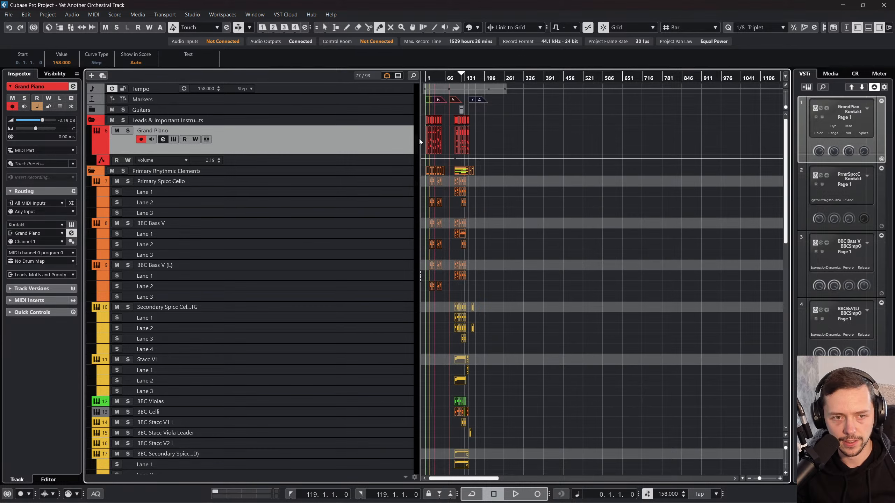
pyautogui.scroll(-5, 490, 315)
pyautogui.scroll(-5, 489, 315)
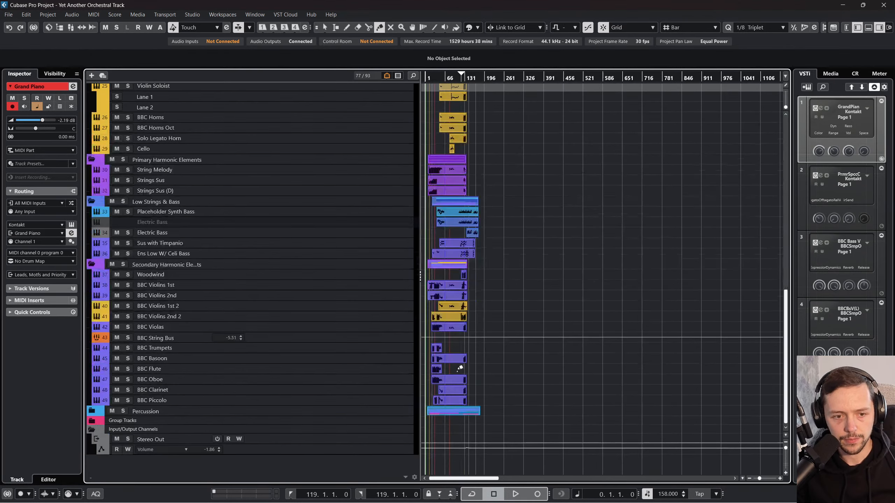
pyautogui.scroll(6, 613, 299)
pyautogui.rightClick(607, 294)
pyautogui.click(608, 293)
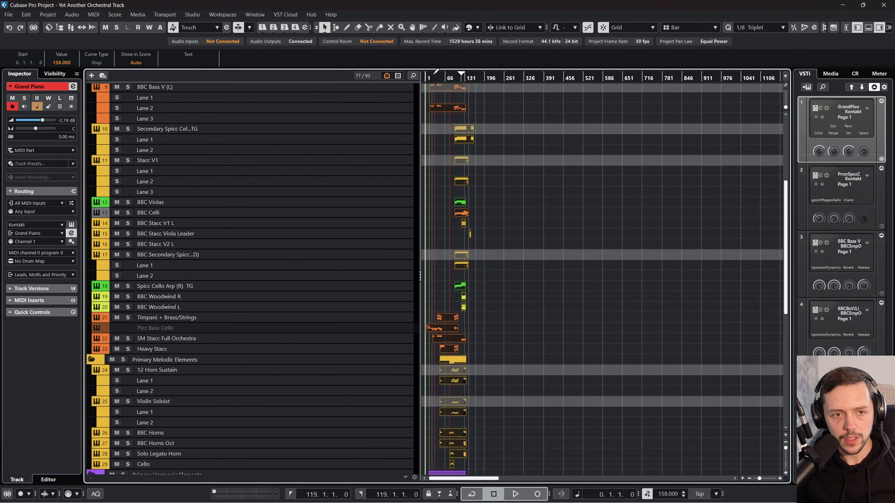
pyautogui.moveTo(435, 75); pyautogui.dragTo(404, 102)
pyautogui.scroll(5, 638, 135)
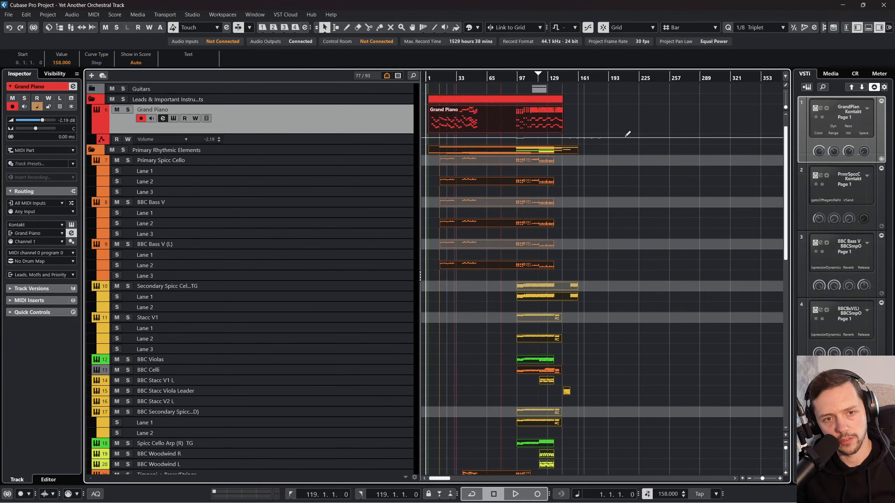
# Step: Check the Transpose values of the glued Grand Piano, Primary Spicc Cello, BBC Bass V, BBC Bass V (L), Stacc V1 and BBC Stacc V1 L parts
pyautogui.click(625, 135)
pyautogui.click(603, 116)
pyautogui.moveTo(602, 114); pyautogui.dragTo(427, 106)
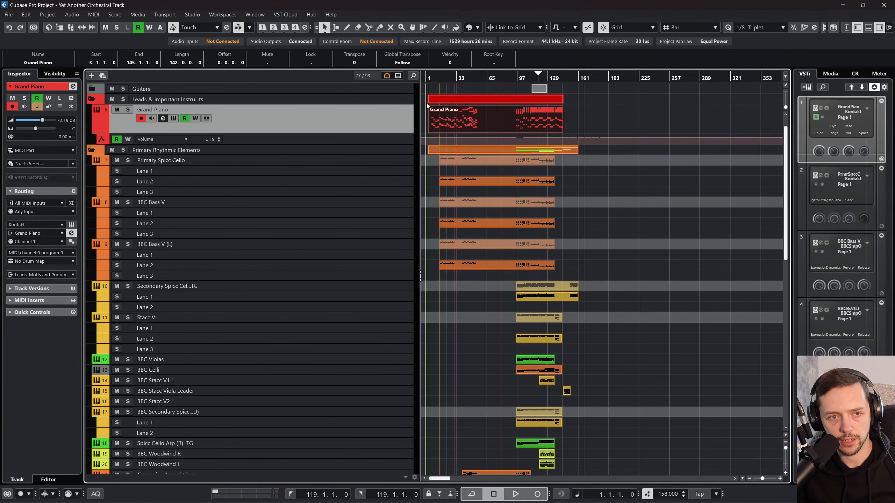
pyautogui.click(528, 182)
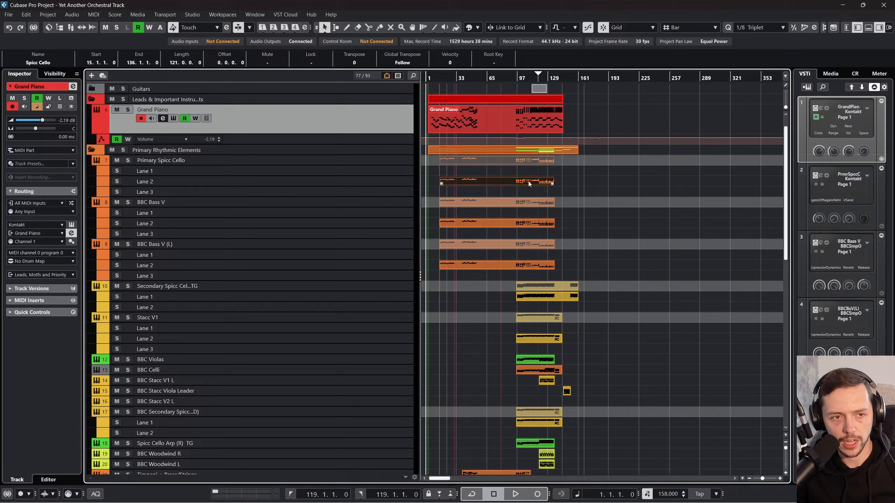
pyautogui.click(513, 202)
pyautogui.click(509, 235)
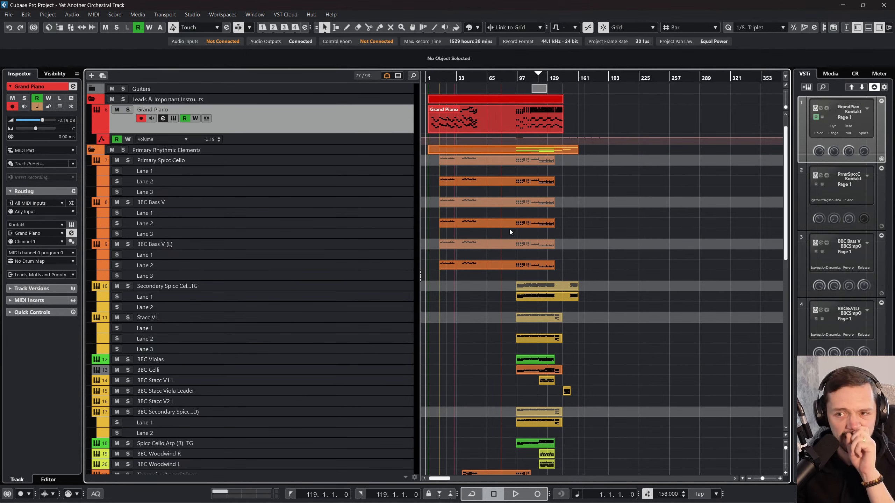
pyautogui.click(496, 222)
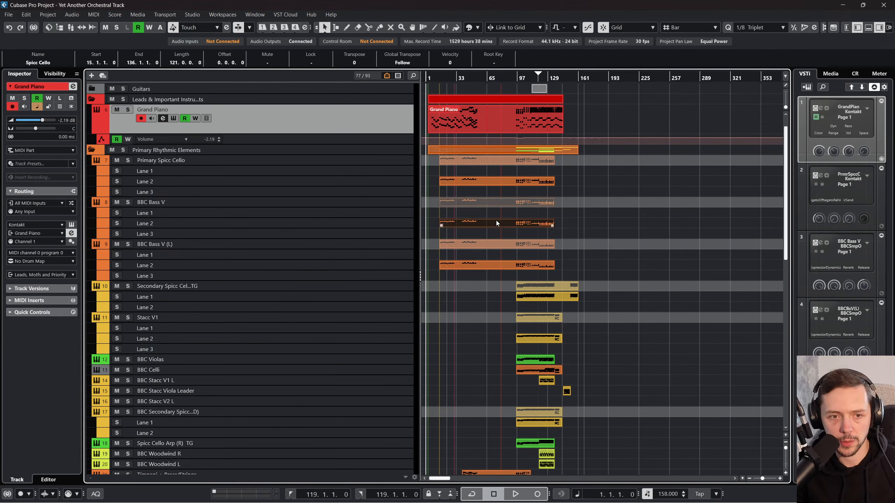
pyautogui.click(497, 253)
pyautogui.click(494, 260)
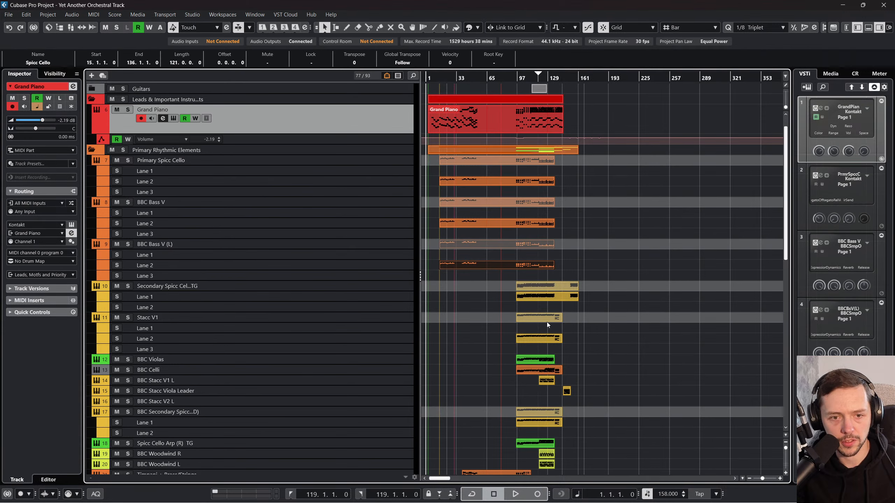
pyautogui.click(537, 318)
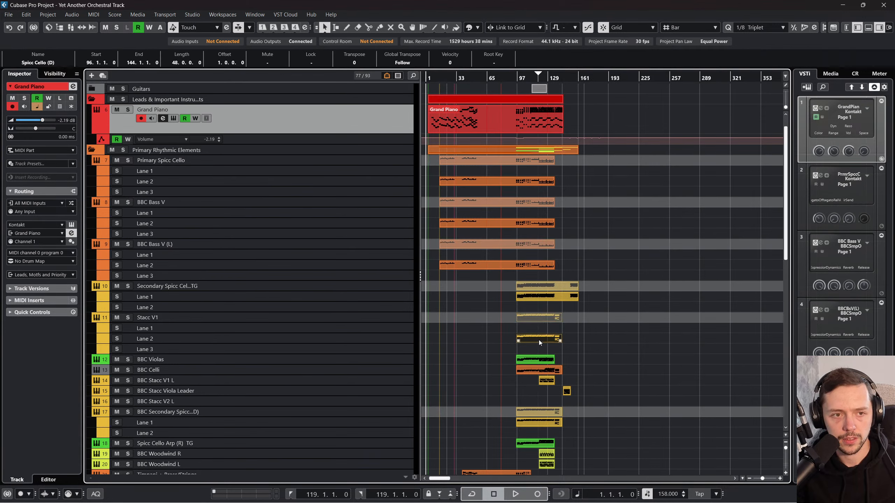
pyautogui.scroll(-3, 538, 339)
pyautogui.click(545, 293)
pyautogui.click(546, 301)
pyautogui.scroll(-3, 546, 301)
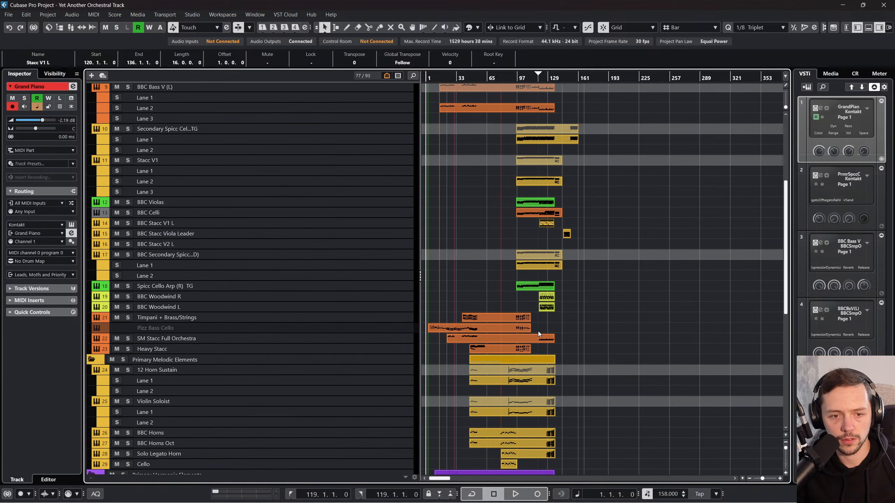
# Step: Check the Transpose values of the glued parts from Spicc Cello Arp (R) TG through 12 Horn Sustain
pyautogui.click(545, 287)
pyautogui.click(544, 300)
pyautogui.click(545, 306)
pyautogui.click(488, 319)
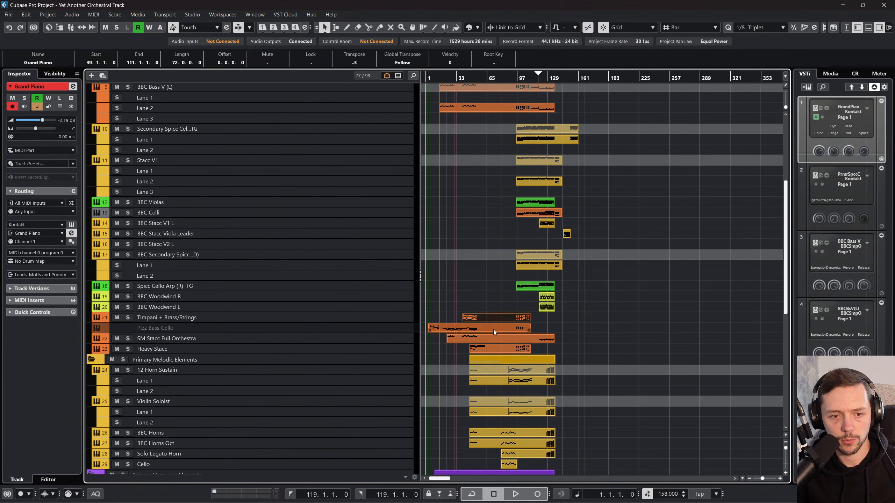
pyautogui.click(494, 329)
pyautogui.click(498, 319)
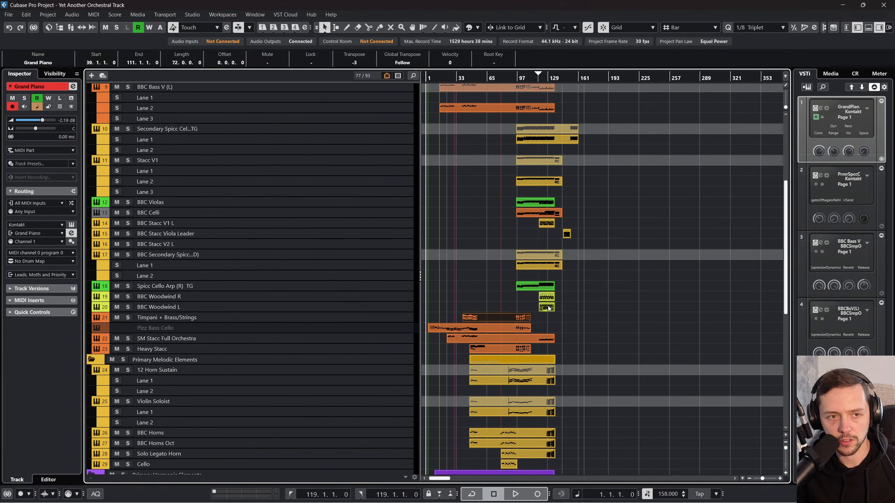
pyautogui.click(547, 306)
pyautogui.click(548, 297)
pyautogui.click(496, 328)
pyautogui.click(502, 339)
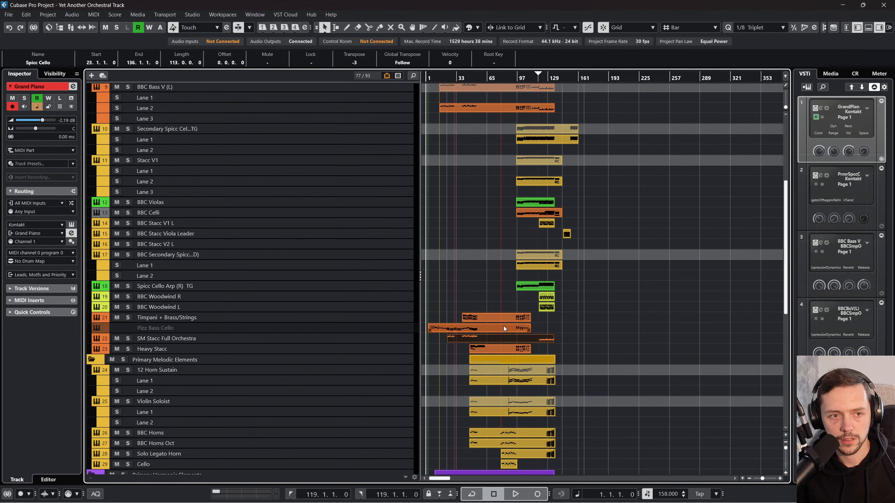
pyautogui.click(507, 320)
pyautogui.click(518, 371)
# Step: Set the Transpose of all parts from the Timpani + Brass/Strings track down to BBC Piccolo to 0
pyautogui.scroll(-5, 516, 379)
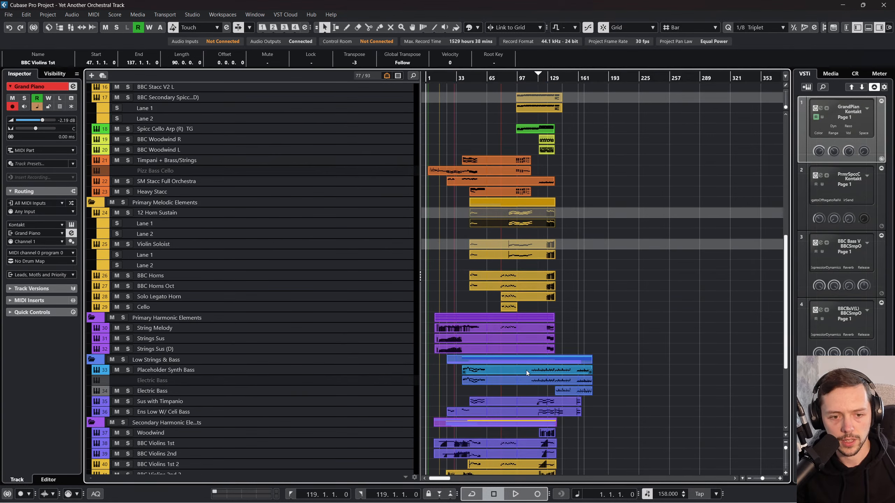
pyautogui.click(522, 347)
pyautogui.click(521, 328)
pyautogui.click(520, 316)
pyautogui.moveTo(590, 168); pyautogui.dragTo(448, 417)
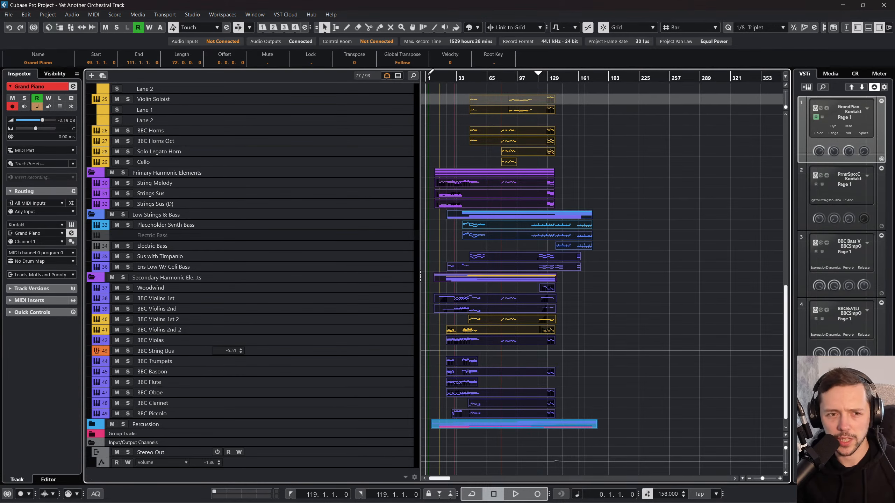
# Step: Place the playhead at bar 3 and start playback from the beginning of the Grand Piano part
pyautogui.moveTo(433, 76); pyautogui.dragTo(434, 102)
pyautogui.scroll(7, 478, 156)
pyautogui.scroll(6, 479, 158)
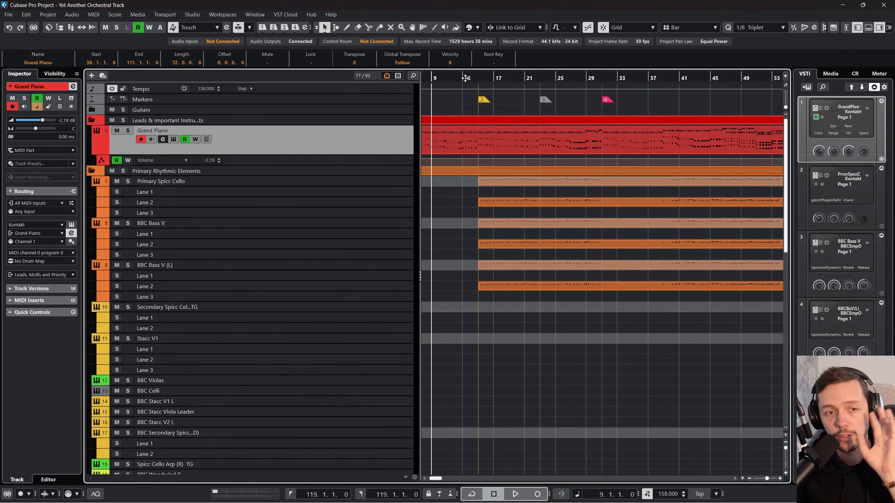
pyautogui.moveTo(465, 78); pyautogui.dragTo(498, 88)
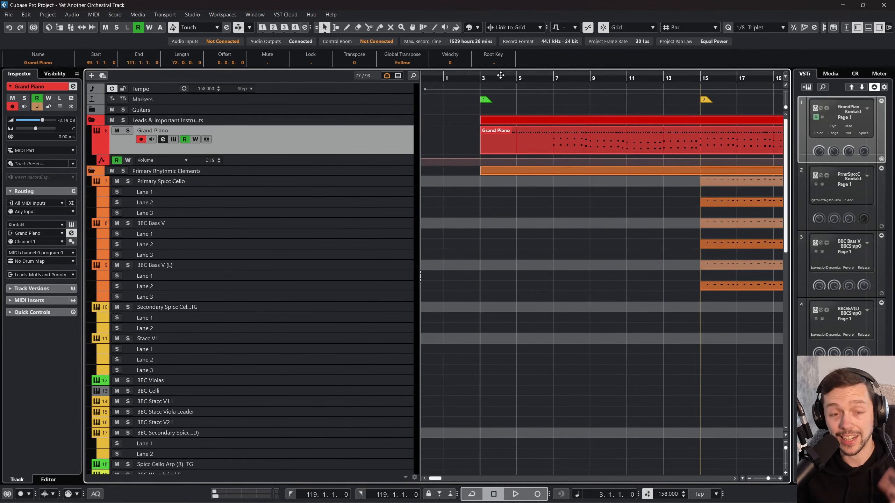
pyautogui.scroll(-10, 498, 179)
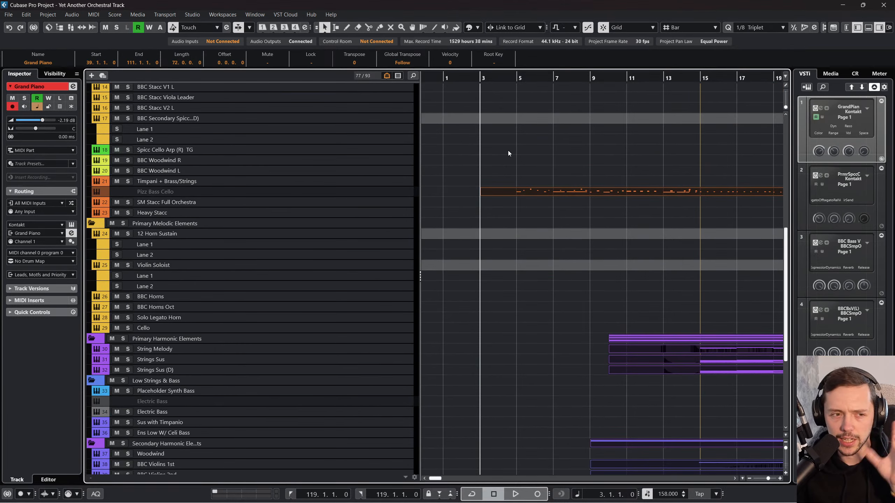
pyautogui.scroll(5, 497, 174)
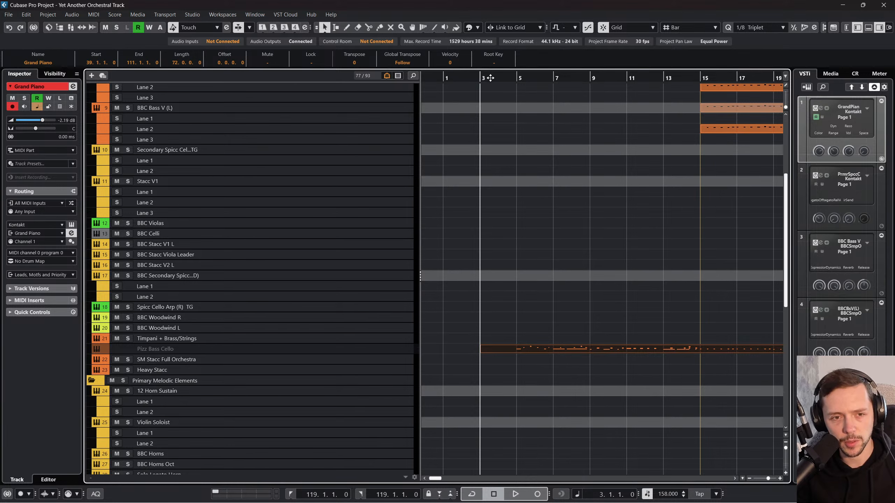
pyautogui.scroll(5, 509, 188)
pyautogui.press('space')
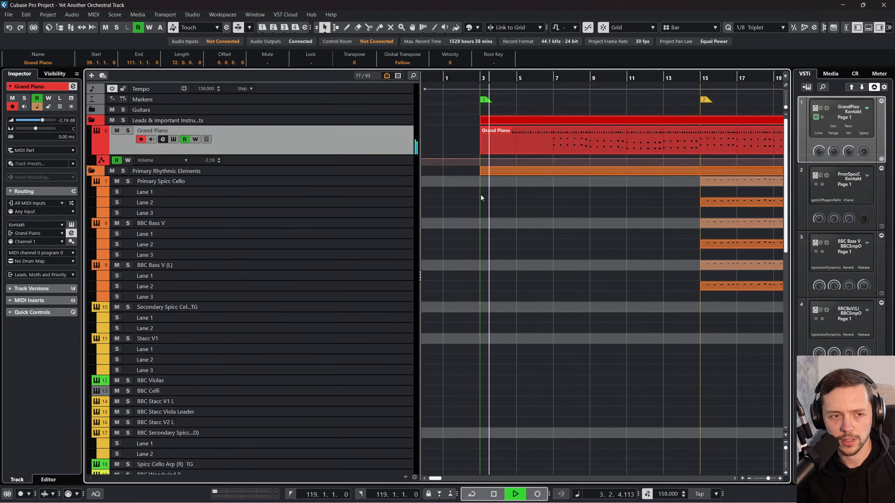
# Step: Open the Grand Piano channel settings, turn off its automation read and disarm recording
pyautogui.click(162, 139)
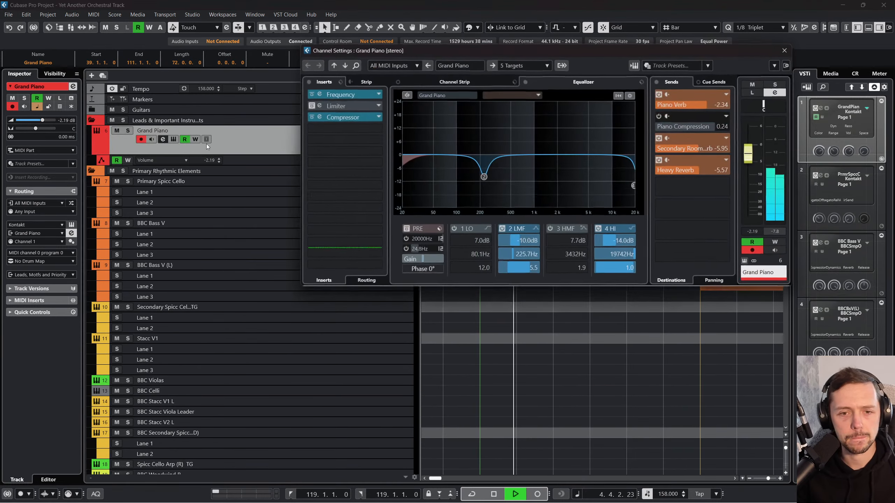
pyautogui.click(753, 241)
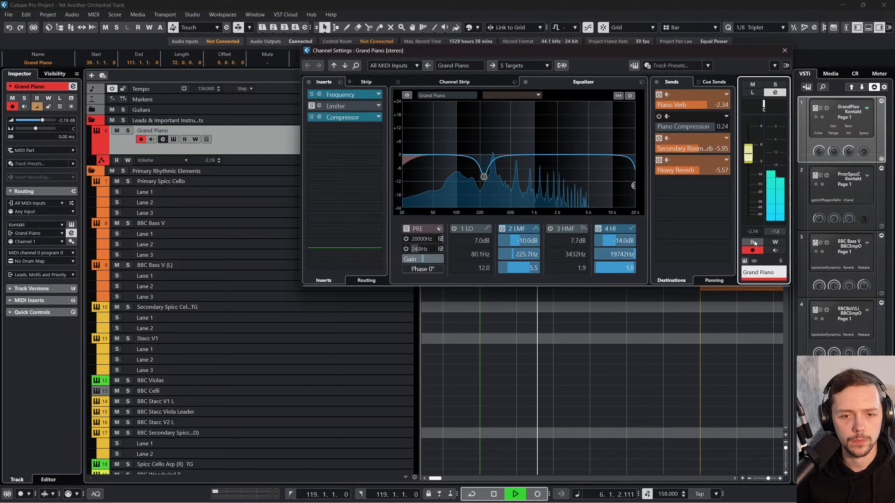
pyautogui.click(752, 250)
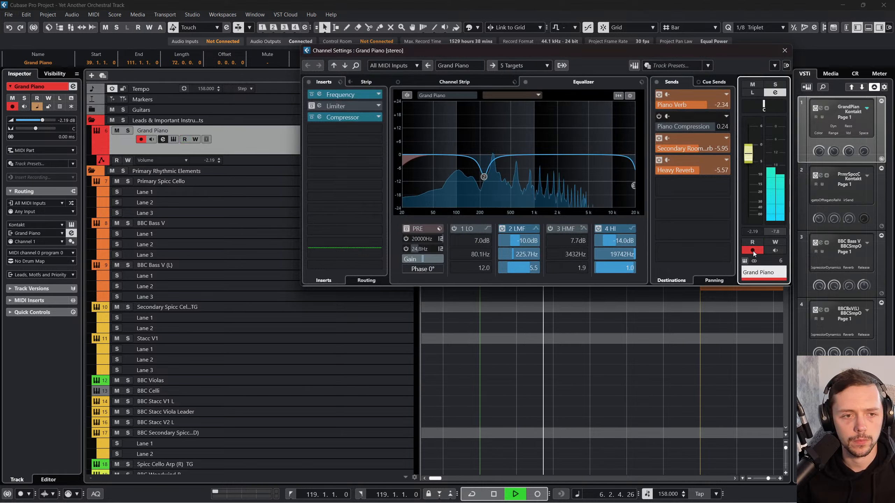
# Step: Set the Dry Mix of the Grand Piano's Compressor insert to 50% and close the plug-in editor
pyautogui.click(320, 117)
pyautogui.click(321, 117)
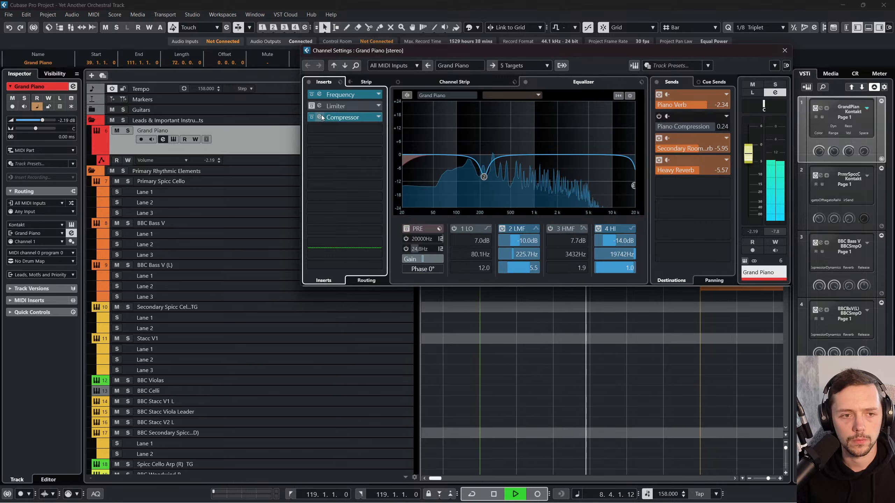
pyautogui.click(320, 117)
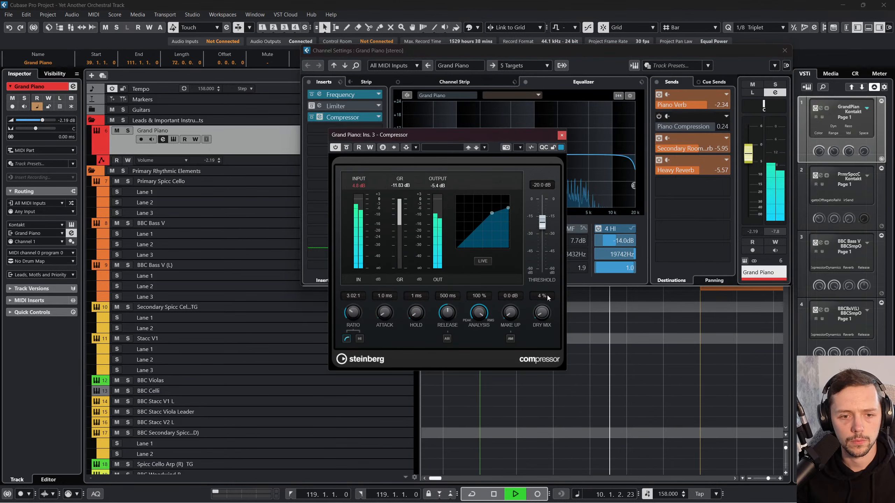
pyautogui.moveTo(546, 295); pyautogui.dragTo(553, 276)
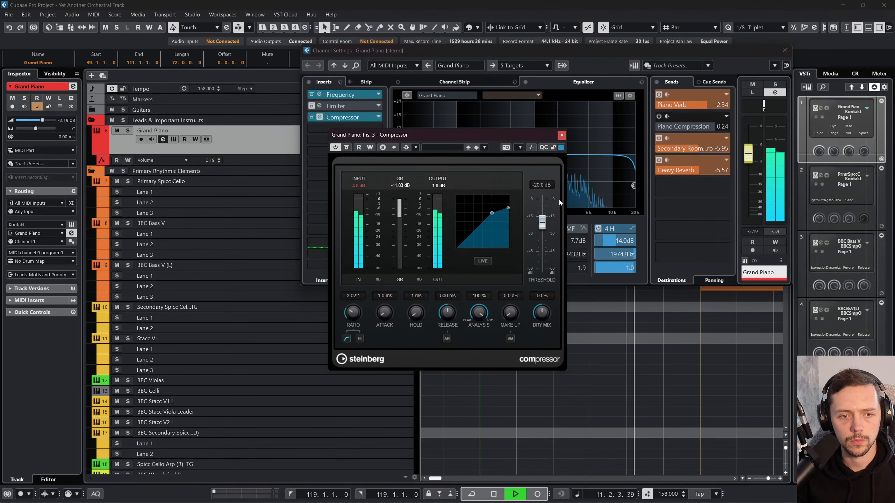
pyautogui.click(561, 135)
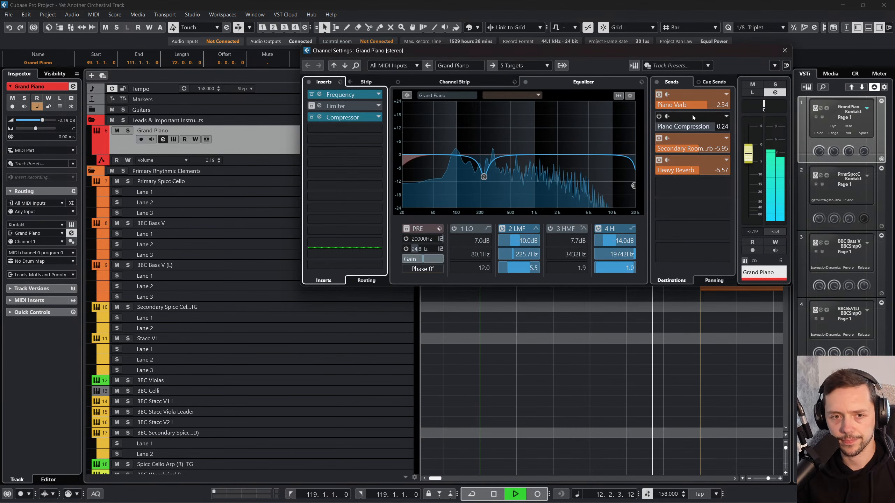
# Step: Deactivate the Grand Piano's secondary room reverb and Heavy Reverb sends, and close the channel settings
pyautogui.click(658, 137)
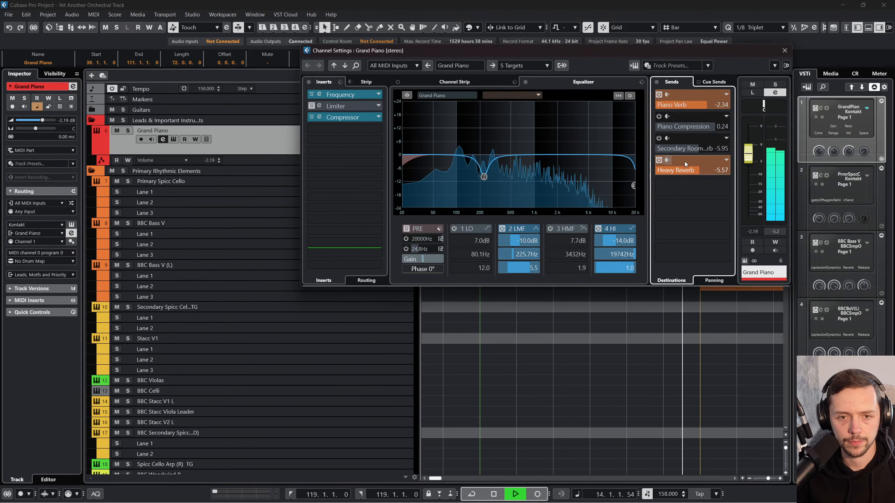
pyautogui.click(659, 160)
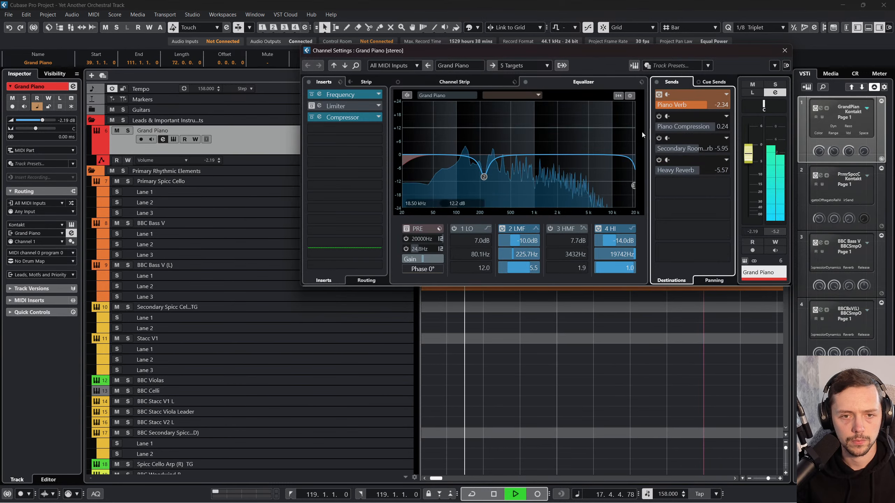
pyautogui.press('Escape')
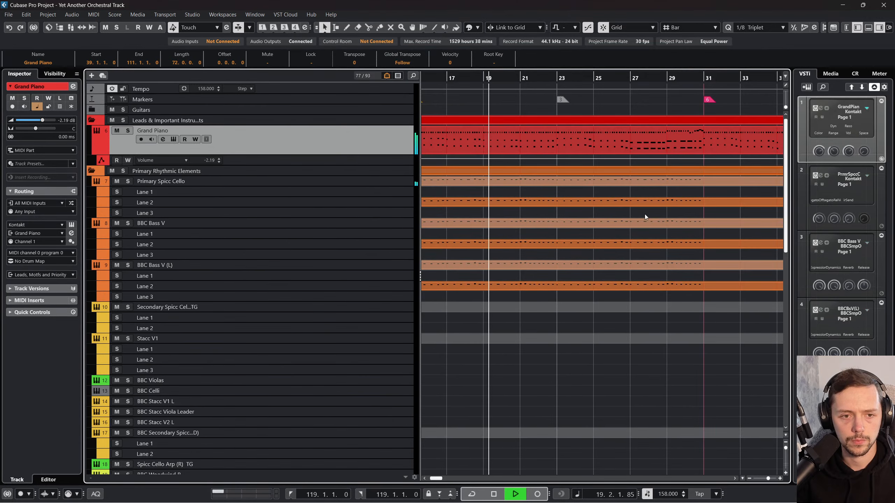
# Step: Deselect all parts and open the MixConsole to view the channels during playback
pyautogui.hscroll(-2, 644, 214)
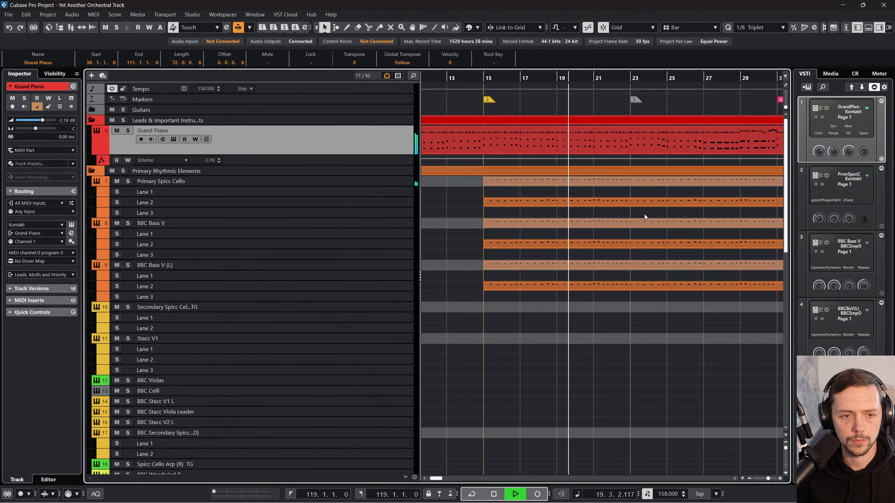
pyautogui.click(749, 478)
pyautogui.click(749, 477)
pyautogui.scroll(-10, 653, 341)
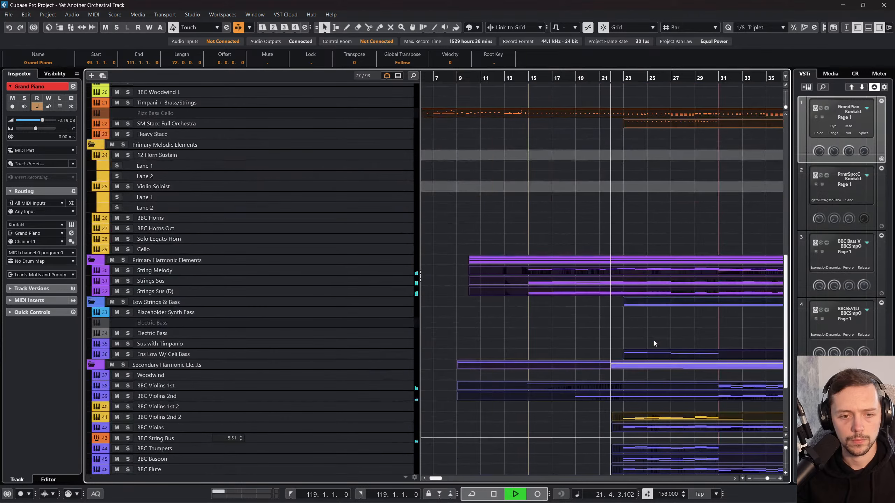
pyautogui.hscroll(1, 653, 340)
pyautogui.click(529, 316)
pyautogui.hscroll(2, 529, 316)
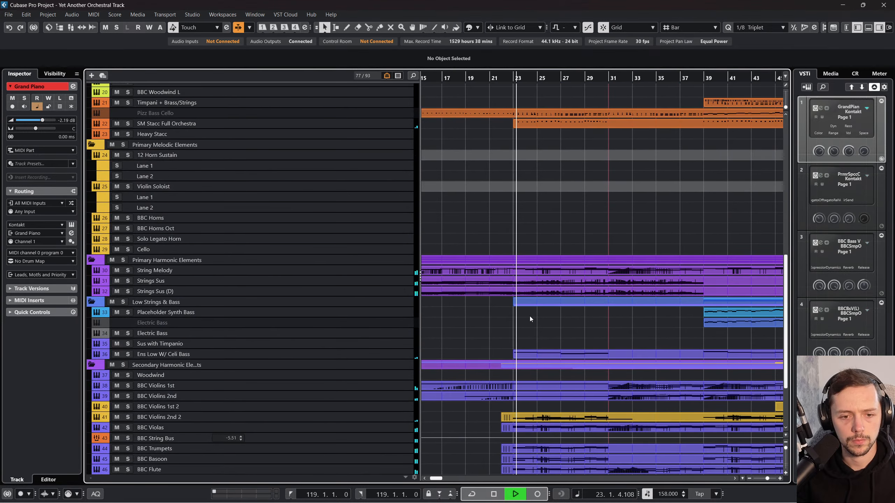
pyautogui.scroll(-3, 530, 316)
pyautogui.press('F3')
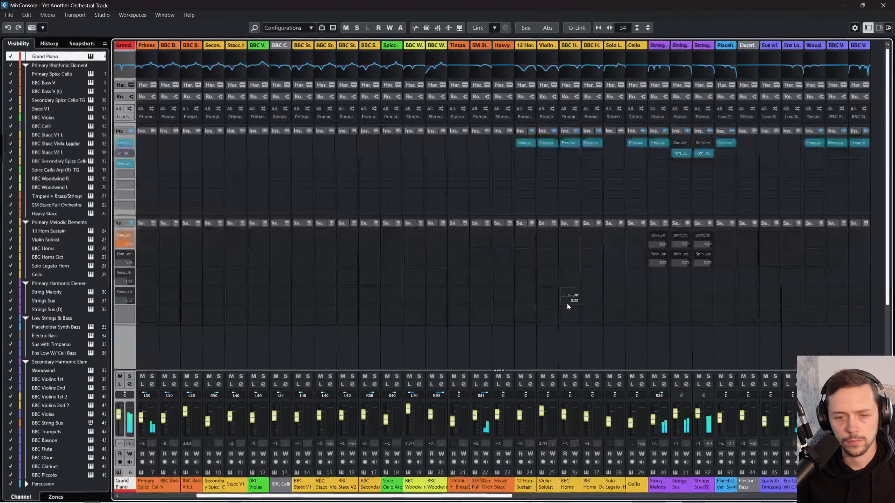
# Step: Review the MixConsole channels from the guitars and Grand Piano through to the percussion during playback, and return to the project window
pyautogui.hscroll(4, 567, 303)
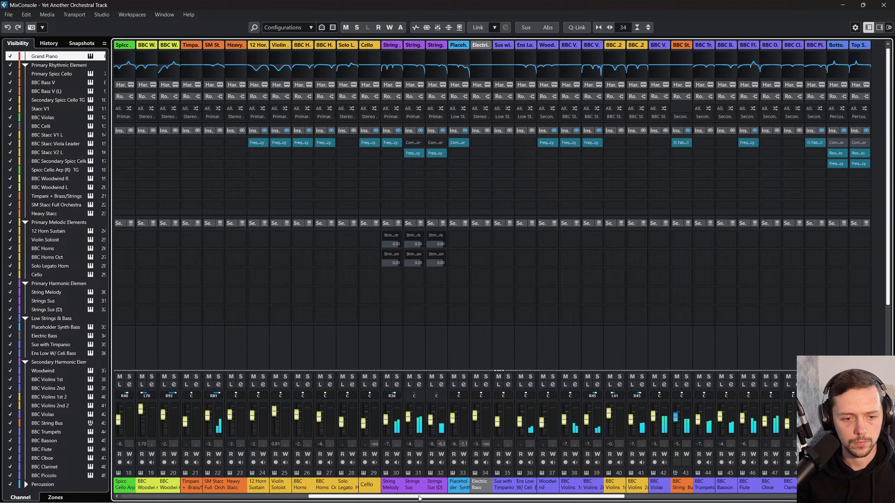
pyautogui.moveTo(423, 496); pyautogui.dragTo(273, 496)
pyautogui.click(265, 486)
pyautogui.click(205, 416)
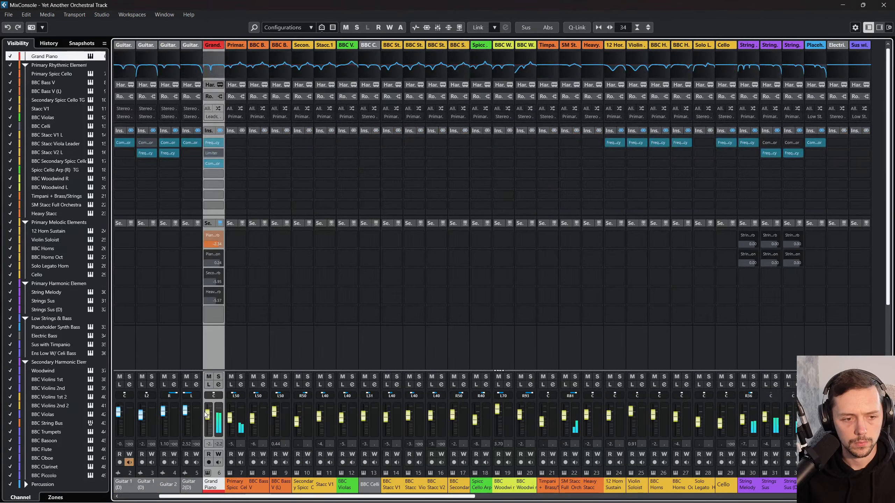
pyautogui.press('F3')
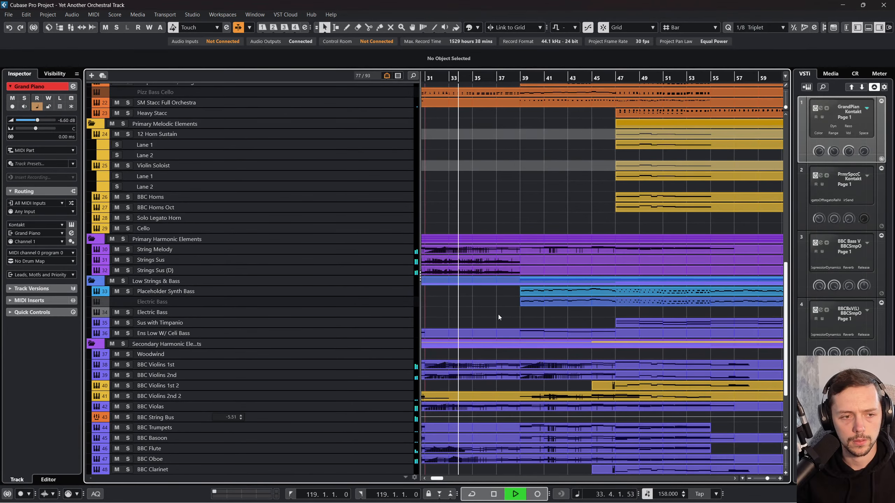
pyautogui.scroll(-3, 498, 310)
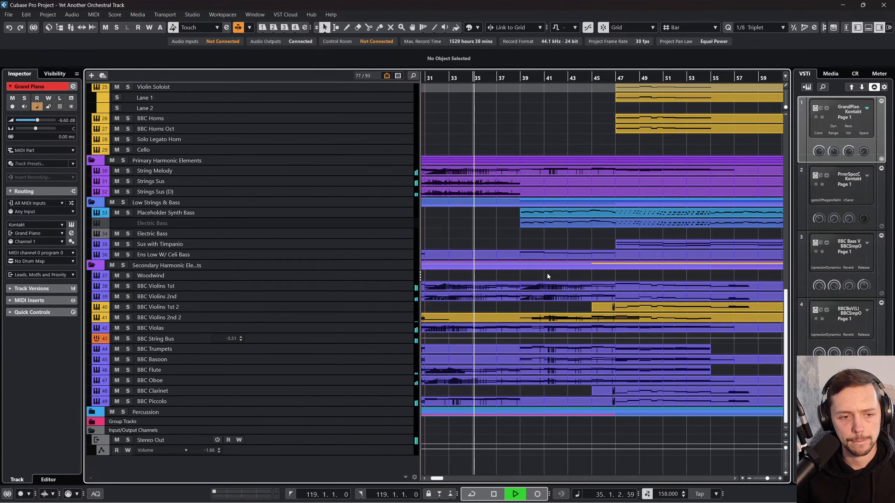
pyautogui.press('F3')
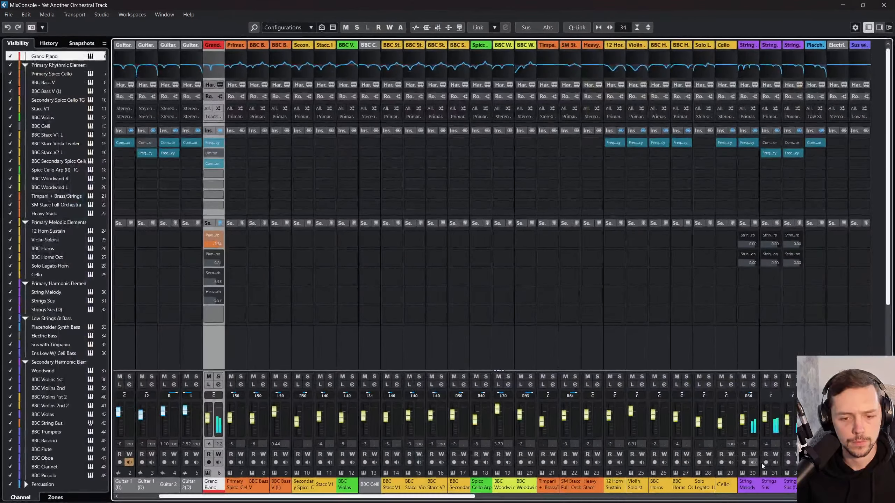
pyautogui.moveTo(472, 496); pyautogui.dragTo(761, 488)
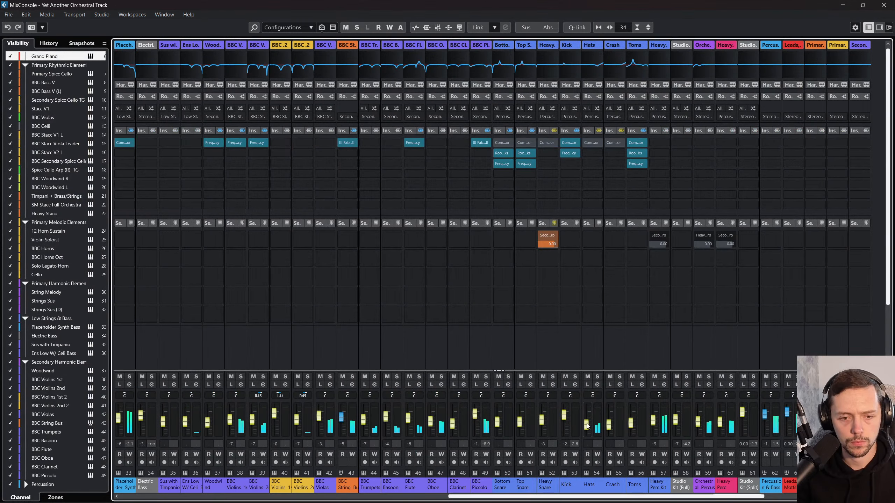
pyautogui.press('F3')
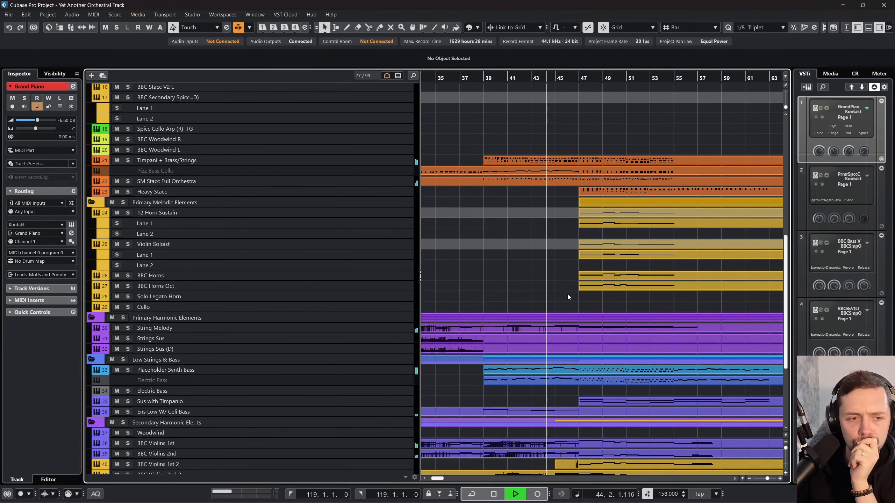
# Step: Follow the playback across the rhythmic, melodic and harmonic tracks, and stop it just before bar 57
pyautogui.scroll(5, 567, 294)
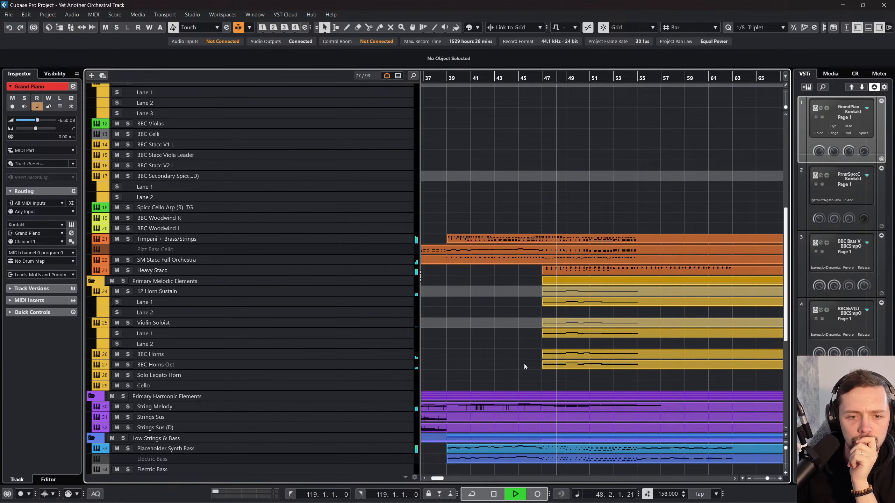
pyautogui.hscroll(3, 524, 364)
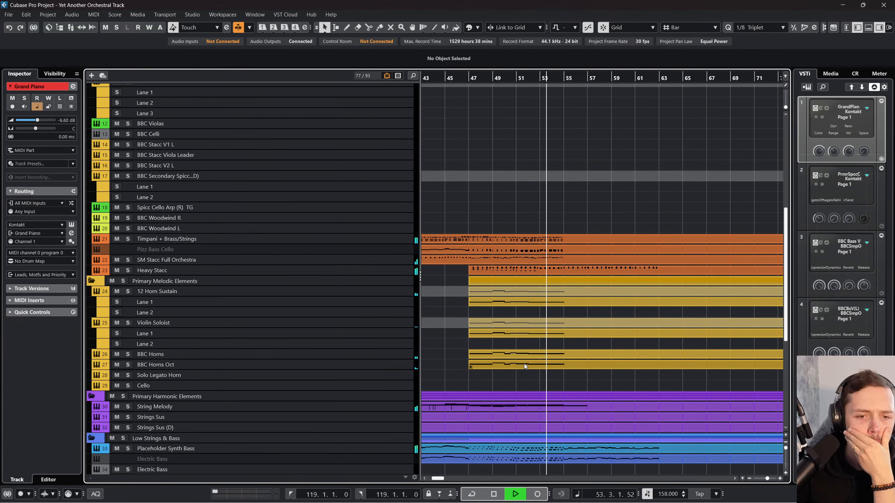
pyautogui.scroll(-5, 524, 363)
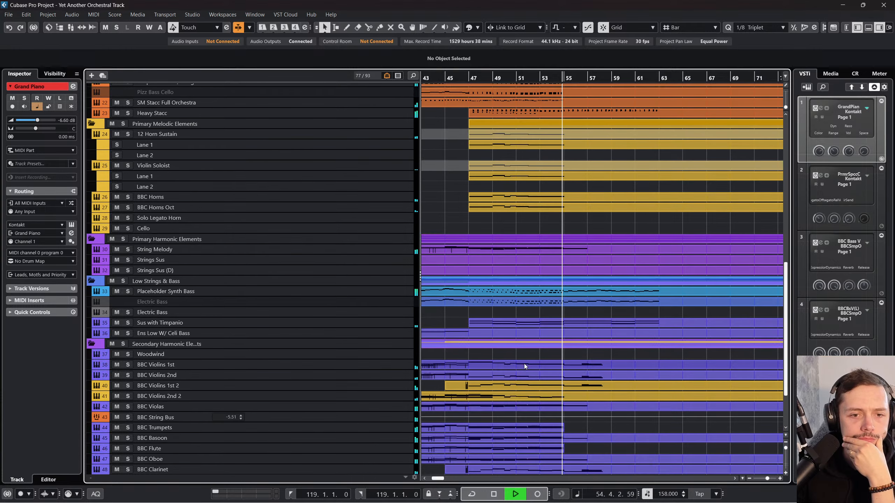
pyautogui.scroll(3, 524, 364)
pyautogui.scroll(3, 524, 363)
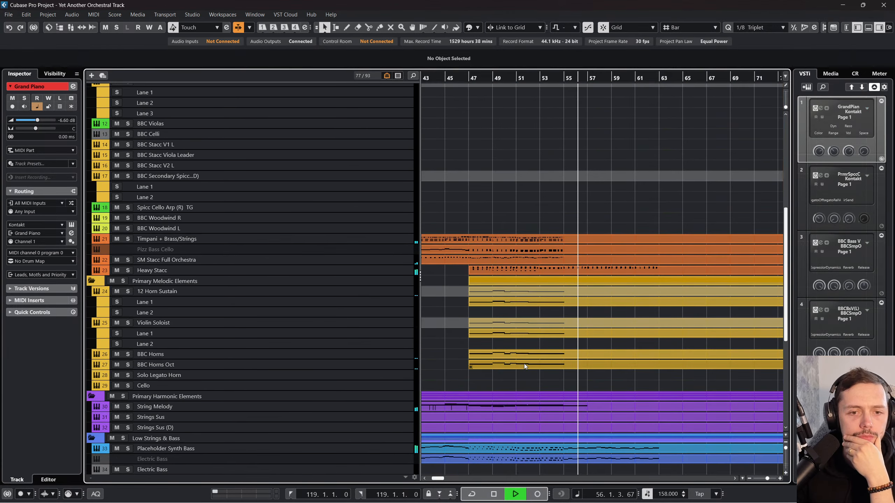
pyautogui.press('space')
# Step: Move the playhead to bar 80, where the Solo Legato Horn and Cello parts begin, and start playback
pyautogui.hscroll(5, 525, 363)
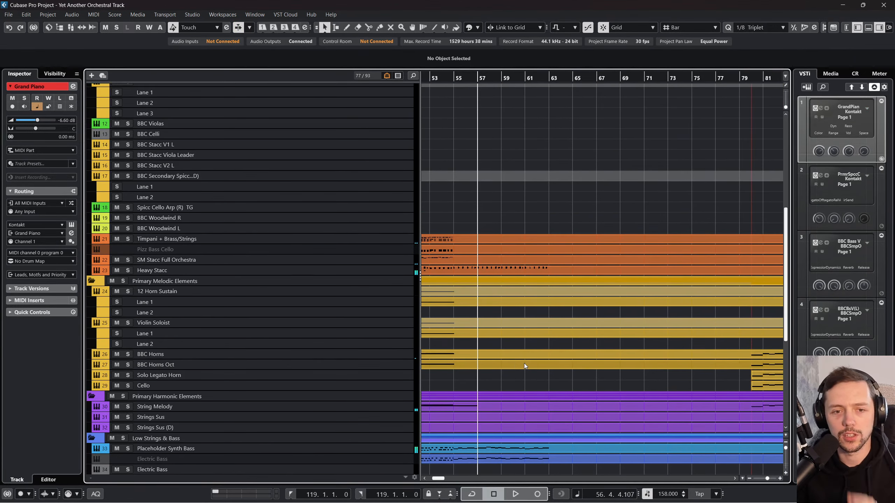
pyautogui.hscroll(7, 520, 346)
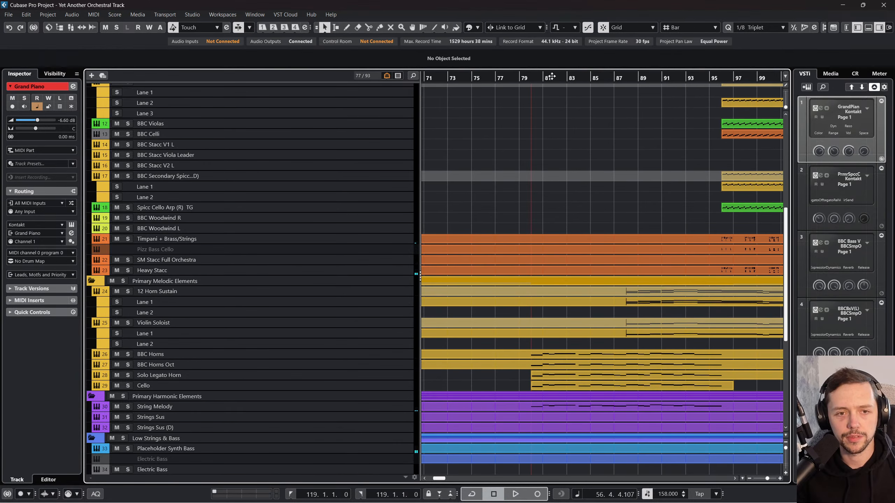
pyautogui.click(537, 78)
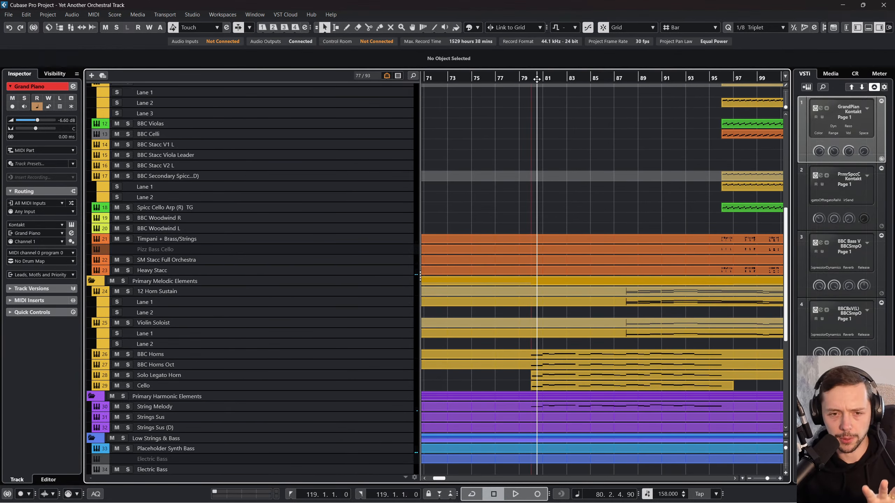
pyautogui.moveTo(536, 78); pyautogui.dragTo(530, 84)
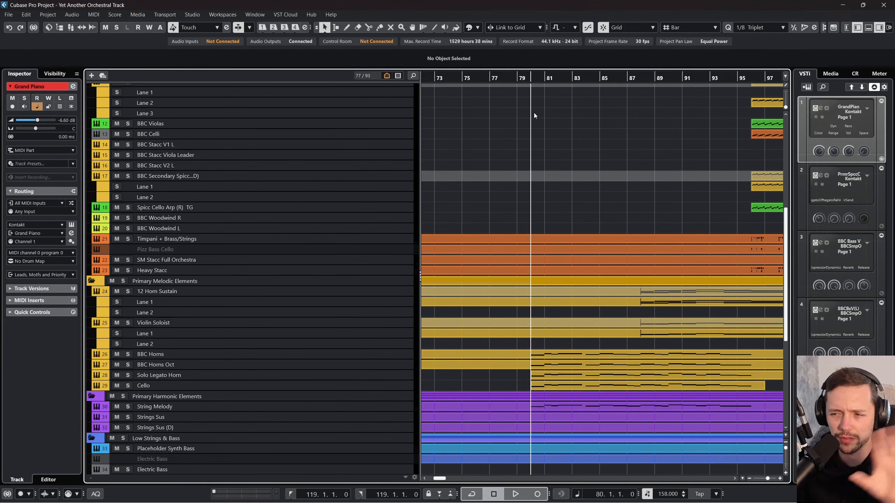
pyautogui.moveTo(529, 79); pyautogui.dragTo(529, 80)
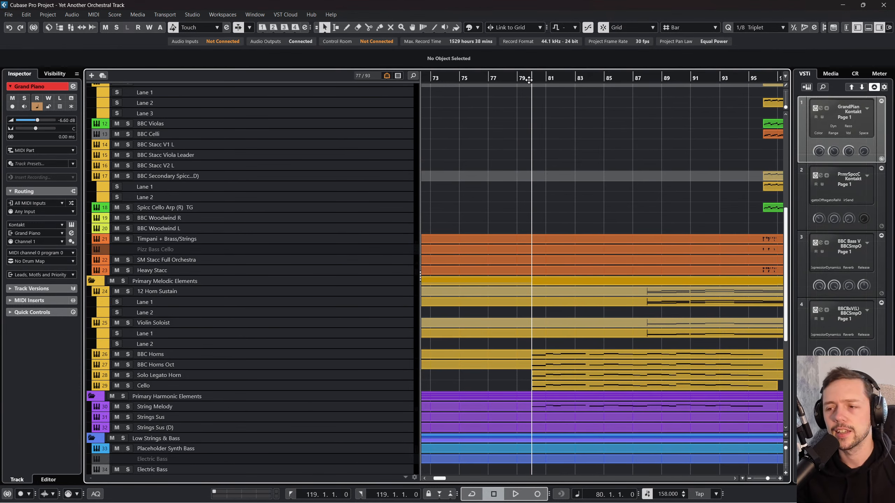
pyautogui.press('space')
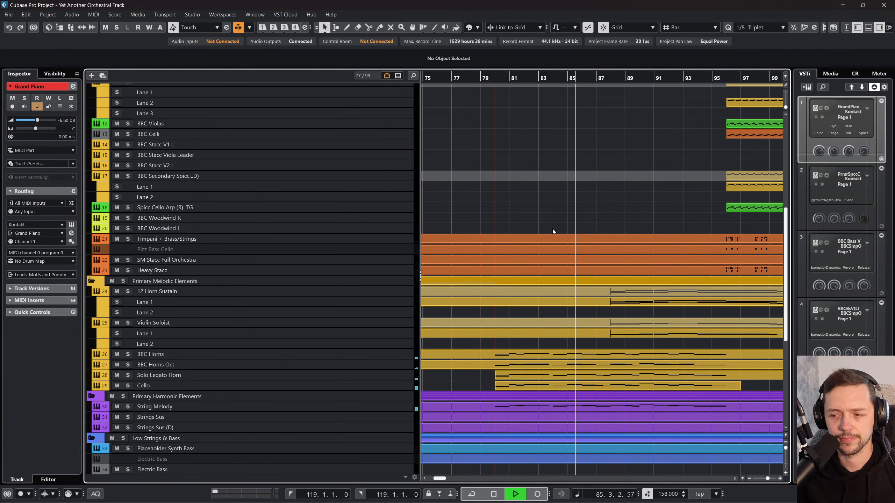
# Step: Check the group, FX and output channels in the MixConsole, select the Stereo Out channel and return to the project window
pyautogui.press('F3')
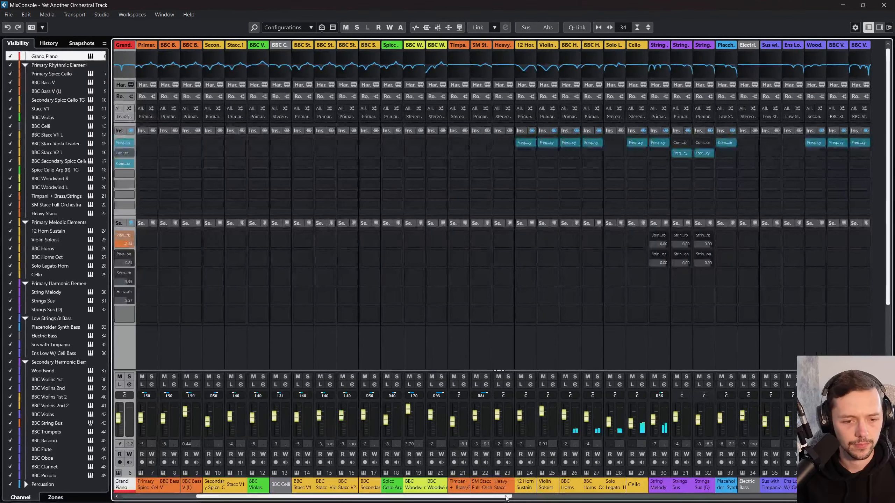
pyautogui.moveTo(491, 496); pyautogui.dragTo(855, 497)
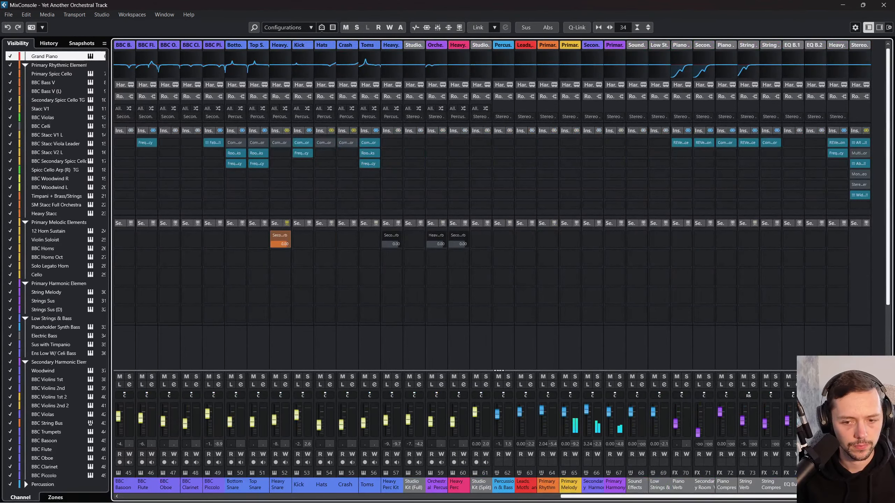
pyautogui.scroll(-2, 91, 485)
pyautogui.click(91, 484)
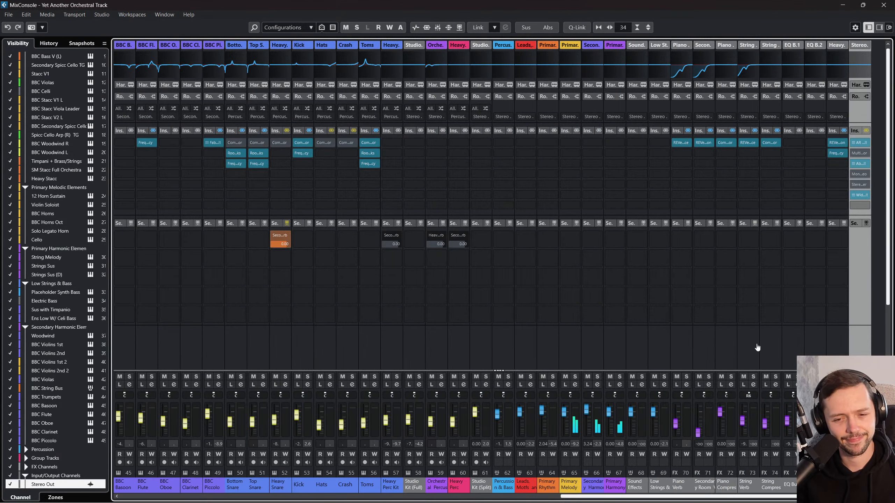
pyautogui.press('F3')
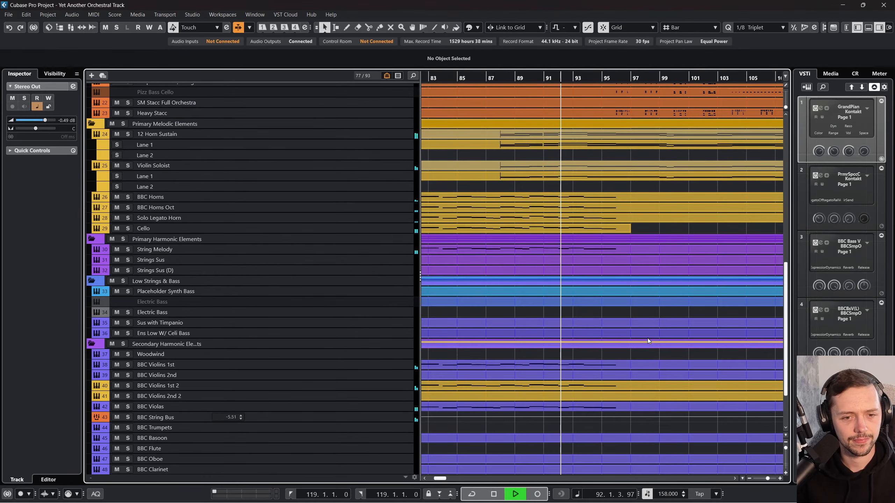
# Step: Follow the playback up to the Primary Rhythmic Elements tracks, select the BBC Celli part starting at bar 96 and stop playback
pyautogui.scroll(3, 647, 338)
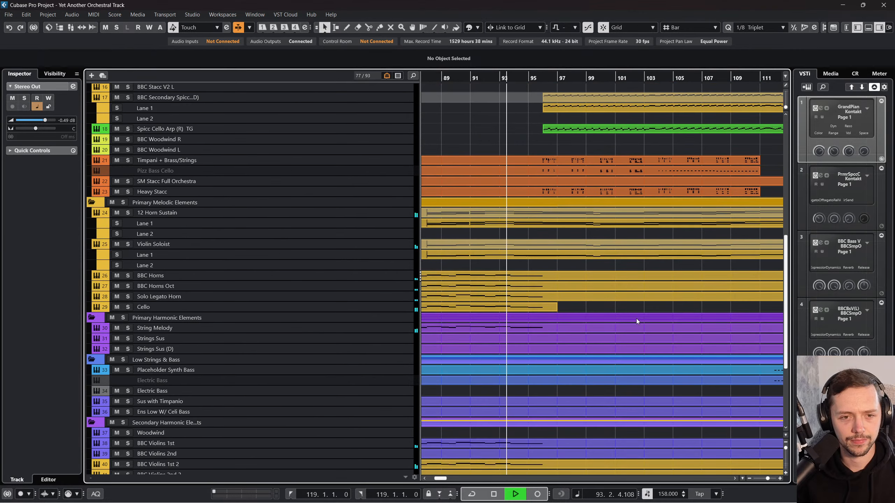
pyautogui.scroll(3, 636, 319)
pyautogui.scroll(3, 498, 234)
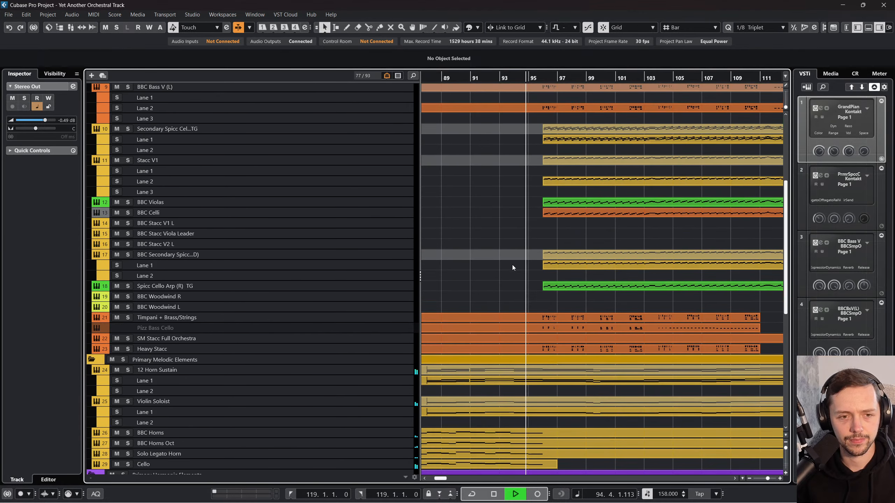
pyautogui.scroll(3, 513, 271)
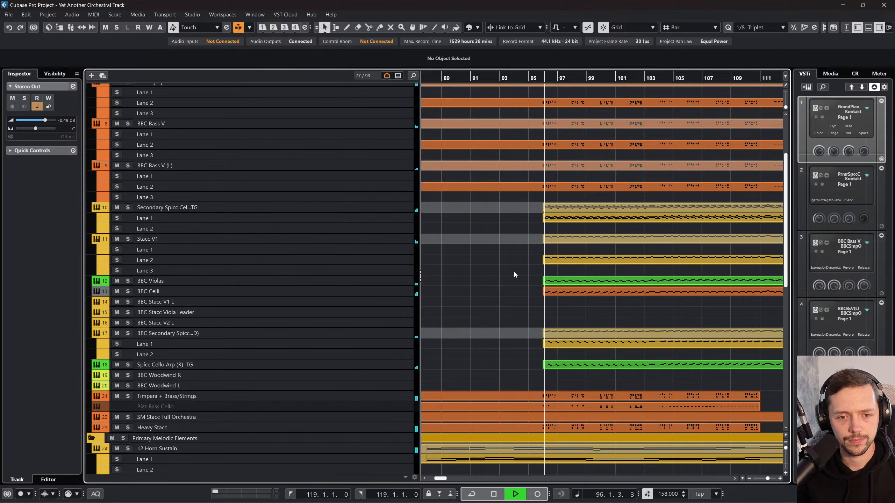
pyautogui.click(560, 293)
pyautogui.press('space')
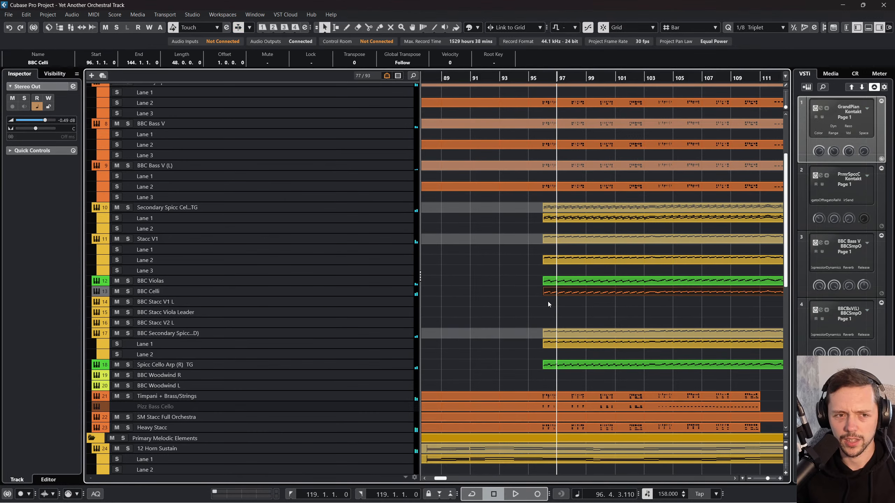
# Step: Solo the Primary Rhythmic Elements folder and play it from the start of the BBC Violas part at bar 96
pyautogui.click(566, 281)
pyautogui.press('l')
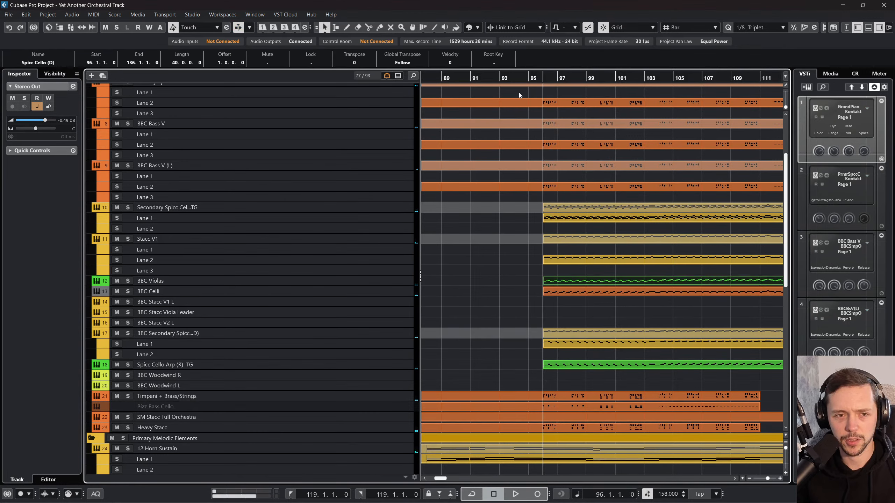
pyautogui.scroll(3, 200, 207)
pyautogui.click(123, 170)
pyautogui.press('space')
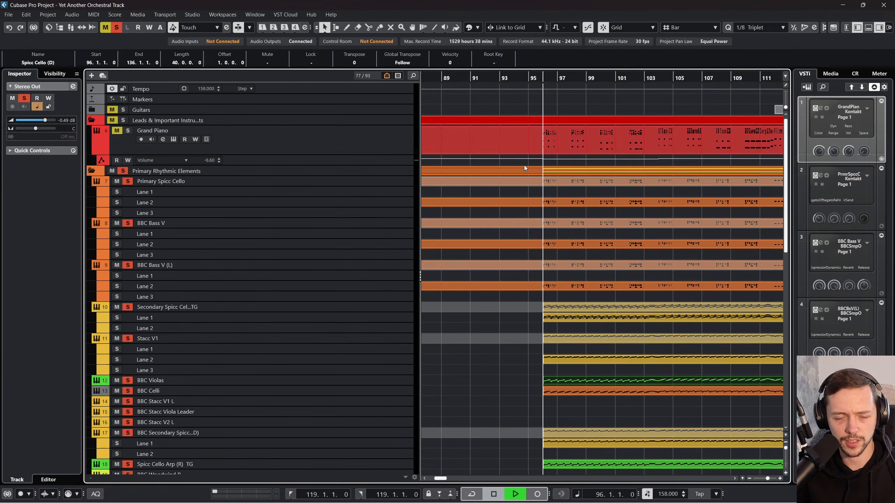
# Step: Select the Timpani + Brass/Strings track, go through its part and the low staccato parts beneath it, and stop playback
pyautogui.scroll(-5, 275, 190)
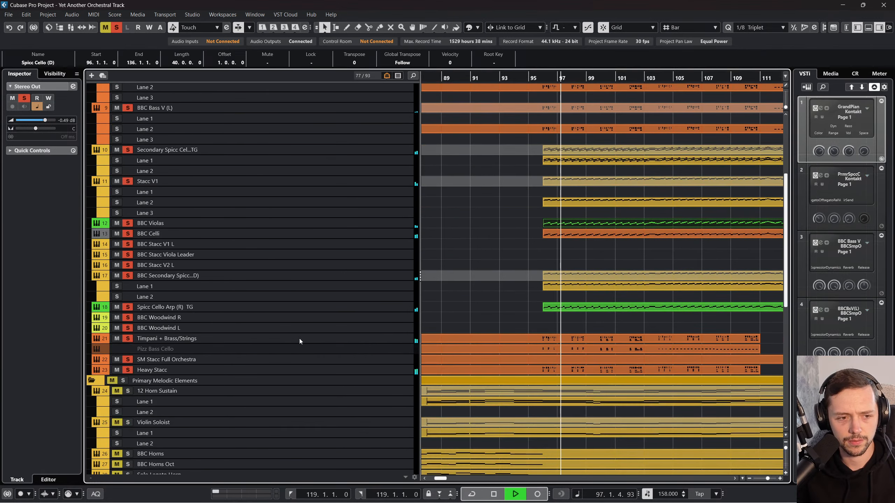
pyautogui.click(380, 337)
pyautogui.click(622, 338)
pyautogui.click(599, 348)
pyautogui.click(592, 360)
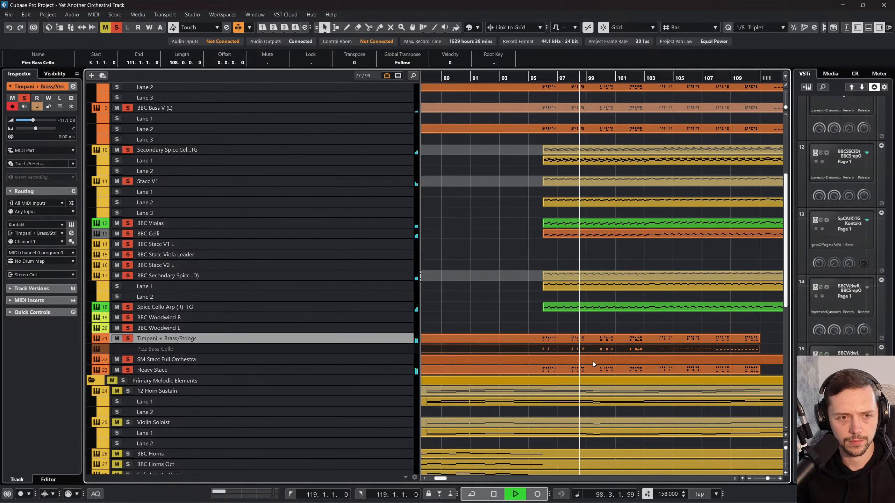
pyautogui.click(588, 369)
pyautogui.press('space')
# Step: Examine the Spicc Cello Arp, BBC Violas, BBC Celli, Stacc V1 and Secondary Spicc Cello parts from bar 96 by selecting them in turn
pyautogui.click(582, 308)
pyautogui.scroll(3, 582, 310)
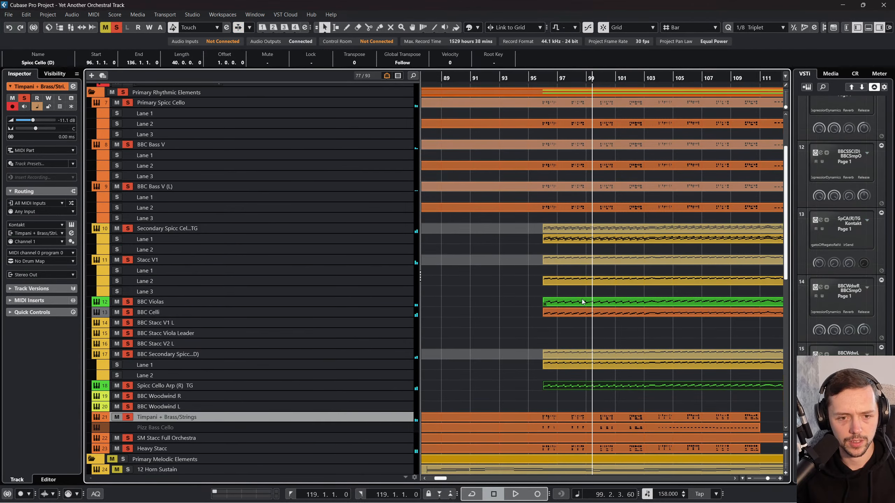
pyautogui.click(582, 302)
pyautogui.click(580, 310)
pyautogui.click(566, 263)
pyautogui.click(567, 241)
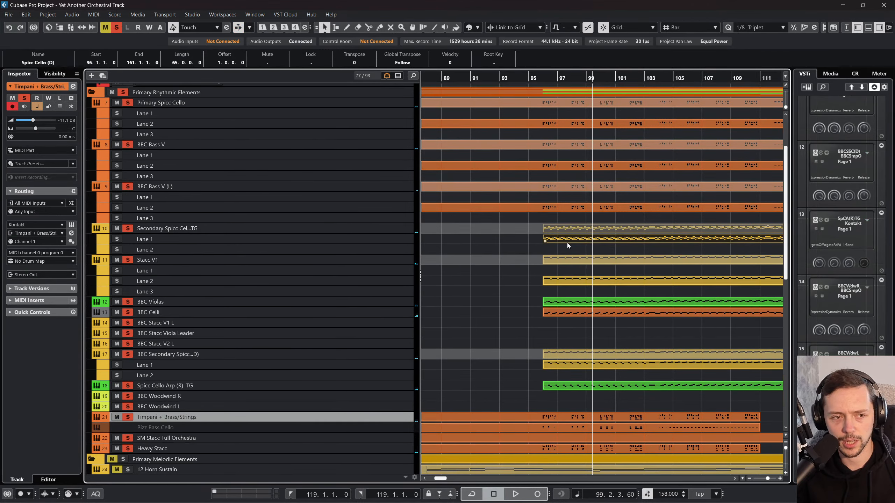
# Step: Compare the Grand Piano part with the Primary Spicc Cello and BBC Bass V parts around bar 96, and look over the tracks below
pyautogui.scroll(3, 569, 243)
pyautogui.click(560, 148)
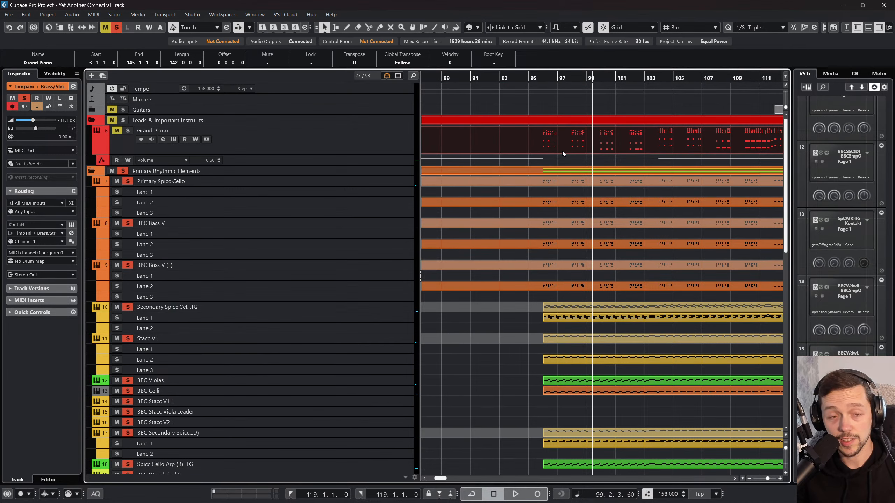
pyautogui.click(552, 192)
pyautogui.click(557, 209)
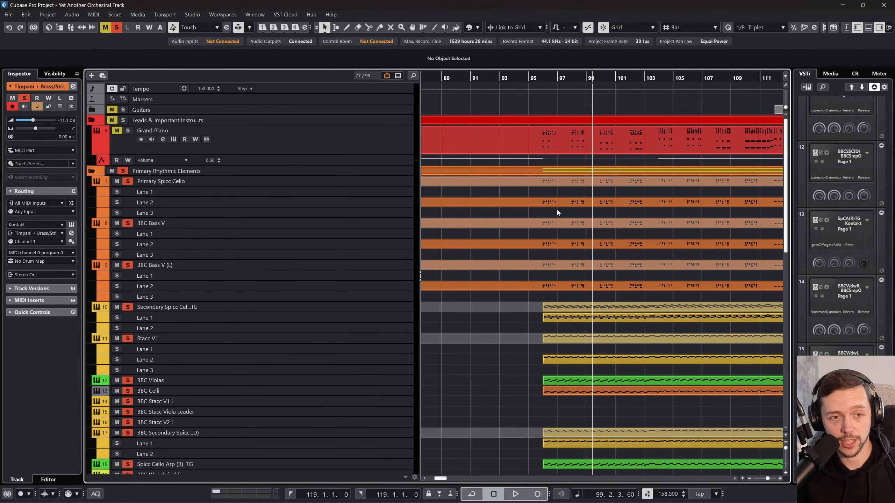
pyautogui.click(558, 221)
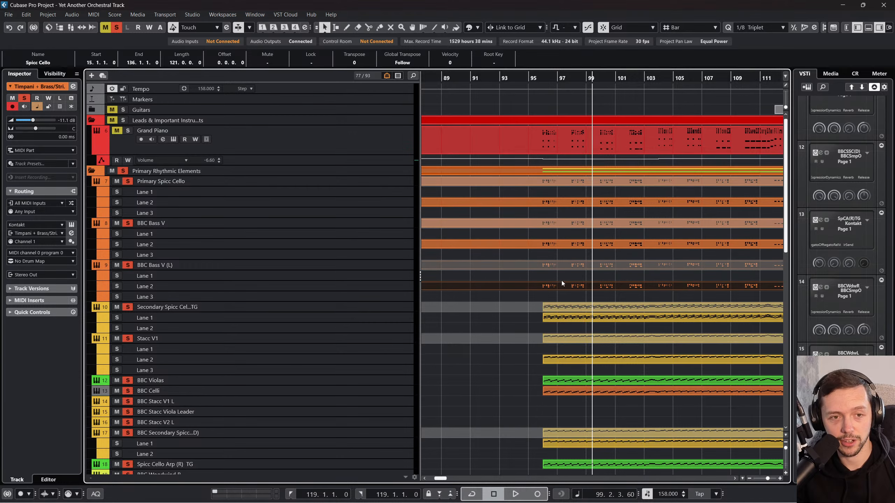
pyautogui.scroll(-15, 562, 280)
pyautogui.scroll(5, 594, 362)
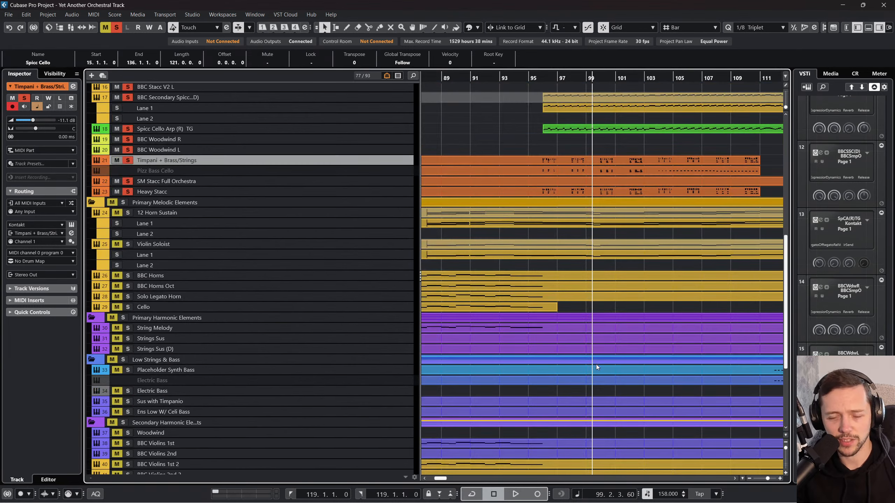
# Step: Examine the Heavy Stacc, SM Stacc Full Orchestra, Pizz Bass Cello and Timpani + Brass/Strings parts around bar 96 by selecting them in turn
pyautogui.scroll(3, 609, 282)
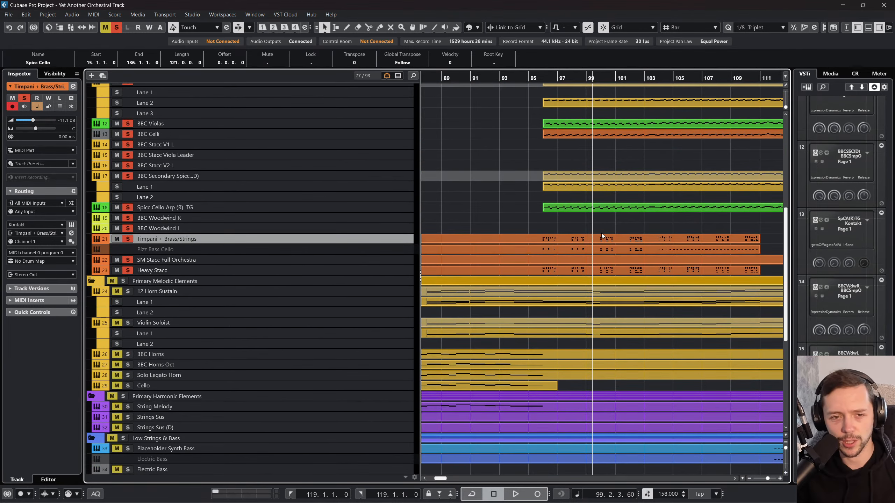
pyautogui.click(581, 272)
pyautogui.click(562, 258)
pyautogui.click(560, 247)
pyautogui.click(558, 237)
pyautogui.click(558, 248)
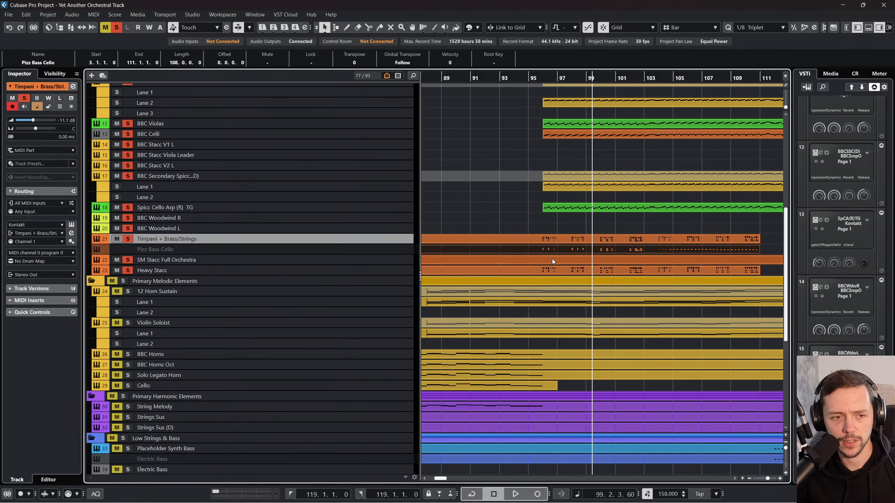
pyautogui.click(552, 259)
# Step: Solo only the Heavy Stacc track, play it from bar 96, and inspect its part's notes in the Key Editor
pyautogui.click(117, 28)
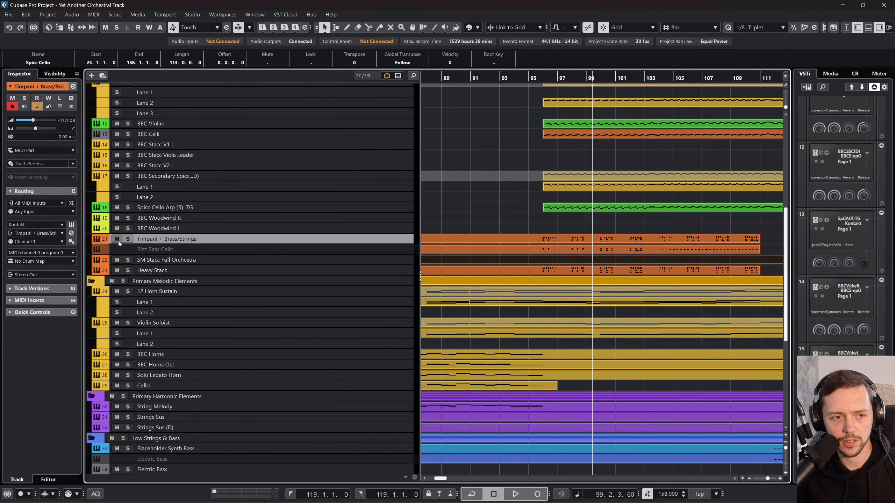
pyautogui.click(127, 268)
pyautogui.click(543, 80)
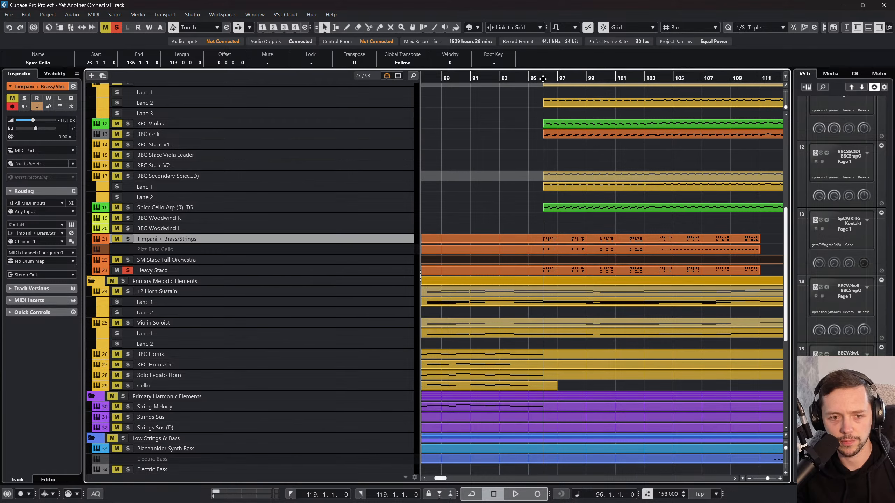
pyautogui.doubleClick(566, 272)
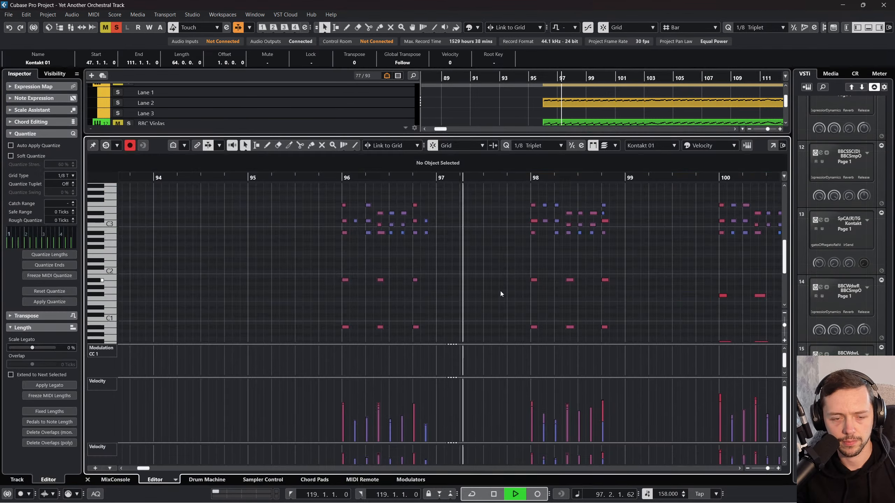
pyautogui.click(88, 479)
# Step: Audition Timpani + Brass/Strings without Heavy Stacc, briefly add SM Stacc Full Orchestra, solo Spicc Cello Arp alongside, and stop playback
pyautogui.click(127, 240)
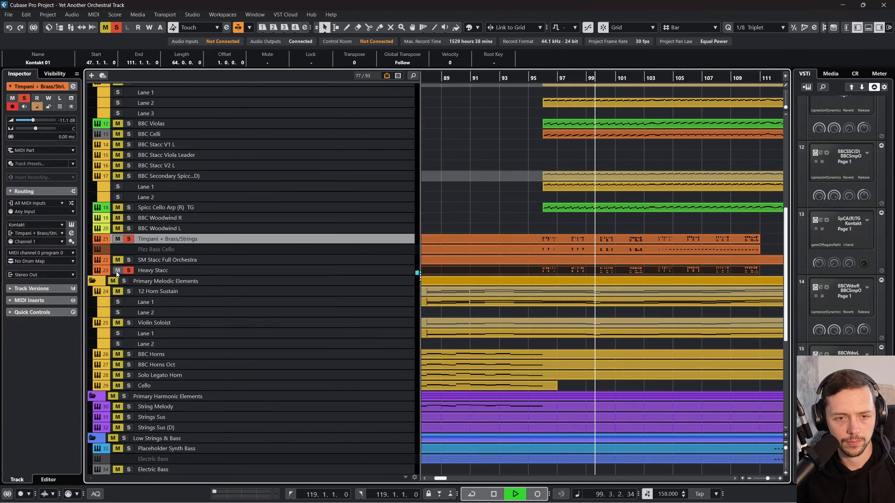
pyautogui.click(127, 271)
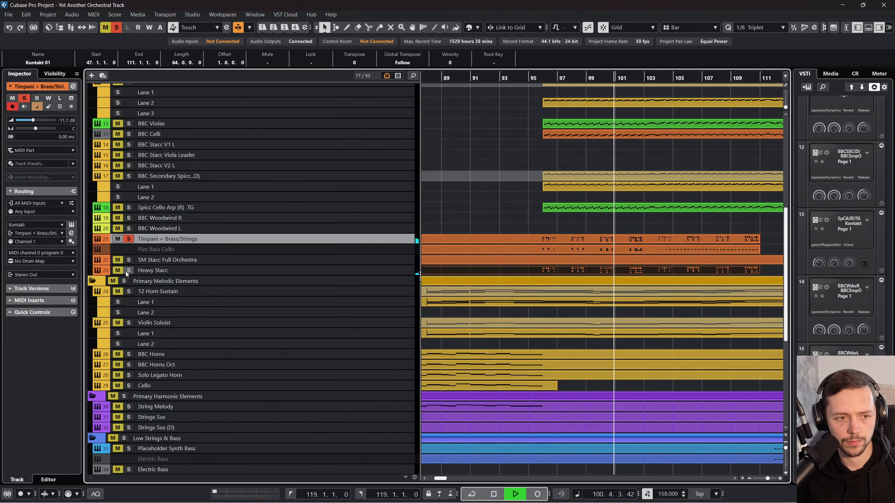
pyautogui.click(128, 259)
pyautogui.click(128, 260)
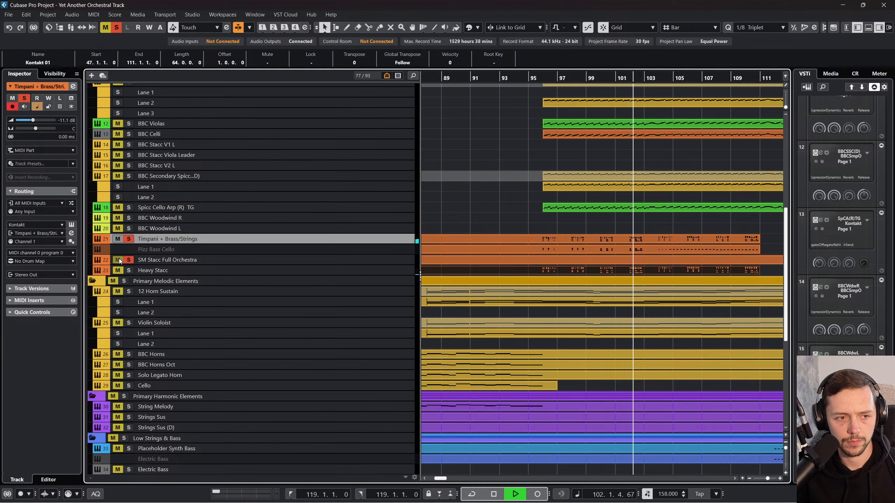
pyautogui.click(128, 207)
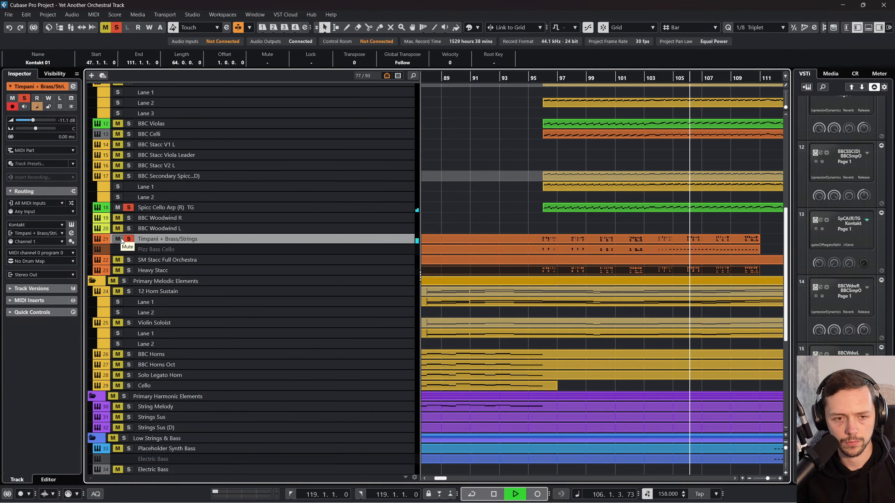
pyautogui.press('space')
# Step: Open the Timpani + Brass/Strings part for note inspection, select all its notes, and leave the editor
pyautogui.doubleClick(545, 240)
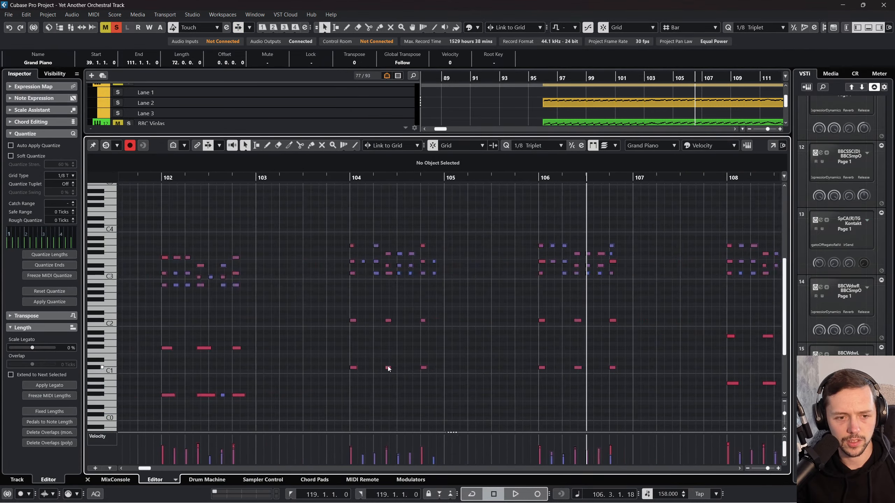
pyautogui.hotkey('ctrl', 'a')
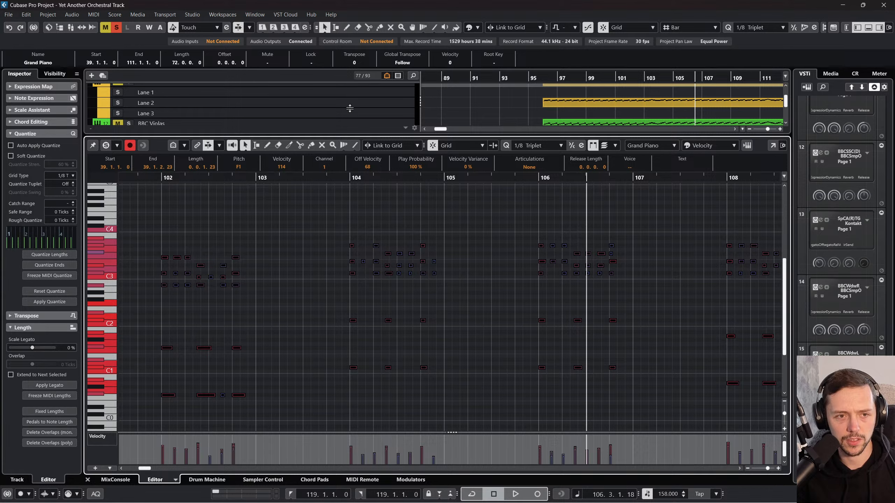
pyautogui.click(93, 480)
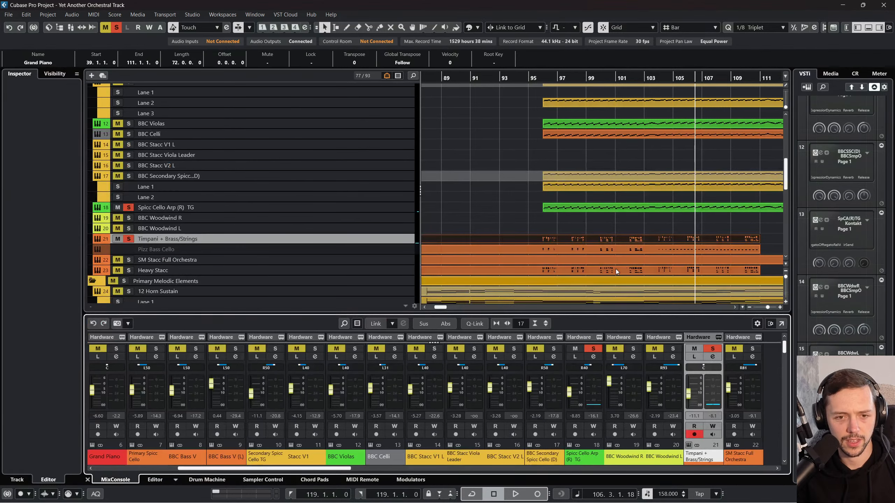
# Step: Reopen the Timpani + Brass/Strings part and check an upper chord note at bar 104 and the lowest note at bar 102
pyautogui.doubleClick(608, 241)
pyautogui.hscroll(-3, 342, 257)
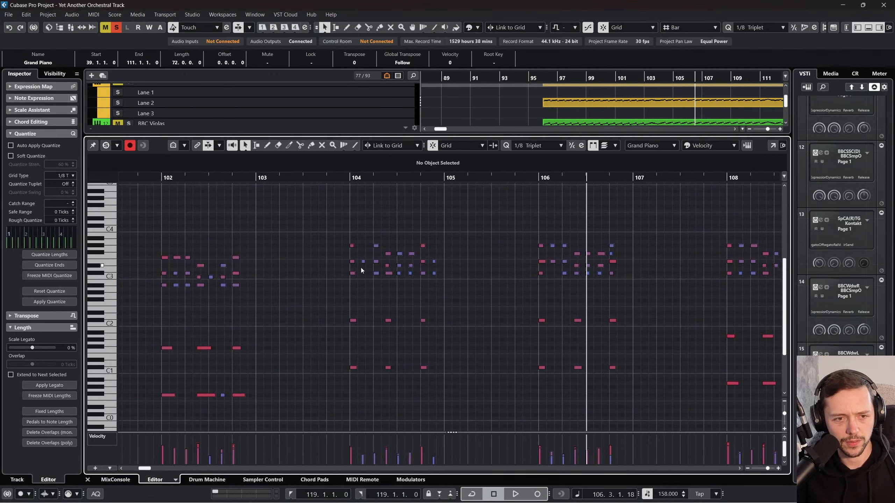
pyautogui.click(352, 273)
pyautogui.hscroll(-6, 335, 296)
pyautogui.scroll(-4, 407, 320)
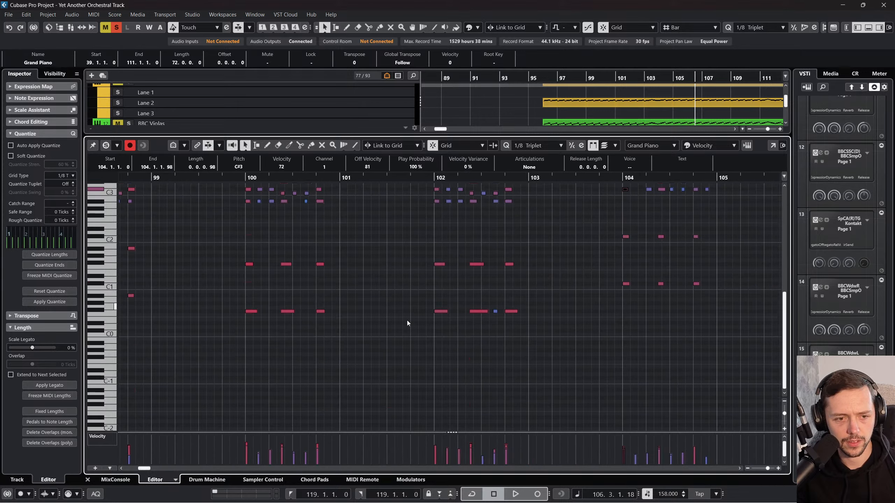
pyautogui.click(424, 323)
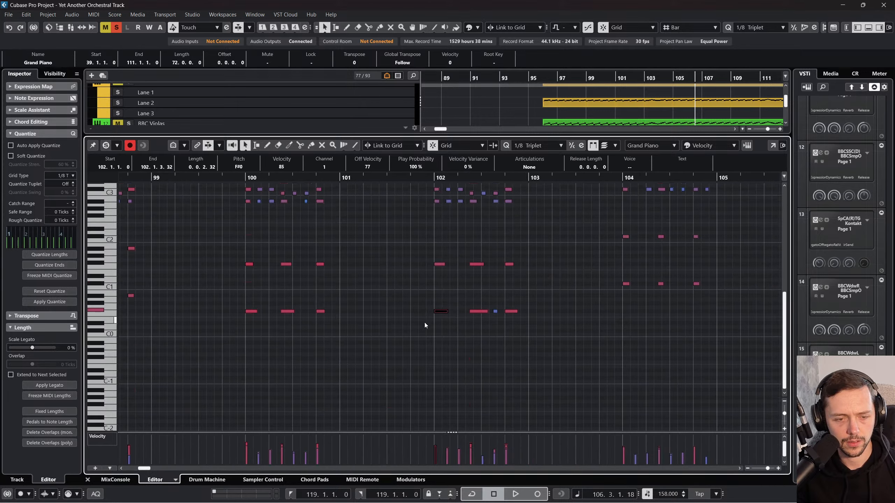
# Step: Check the lowest note and the upper chord's bottom note at bar 96 of the Timpani + Brass/Strings part, and close the editor
pyautogui.hscroll(-15, 359, 297)
pyautogui.scroll(3, 356, 313)
pyautogui.scroll(2, 356, 313)
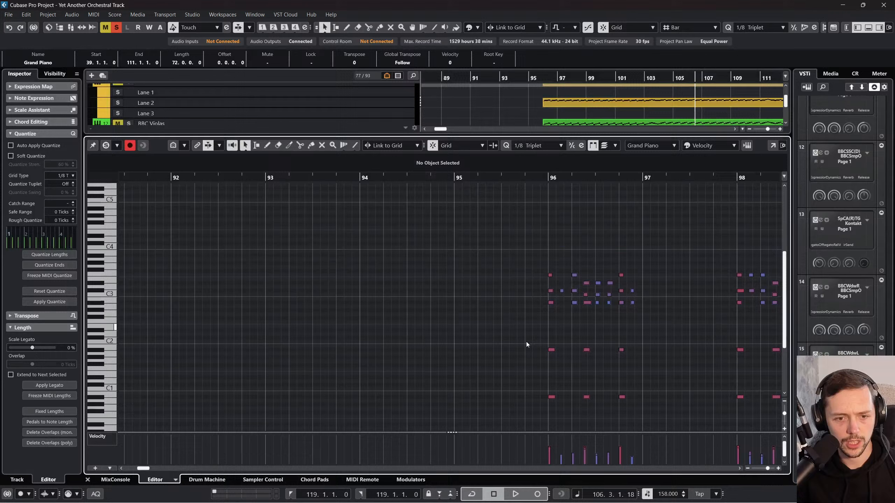
pyautogui.click(550, 397)
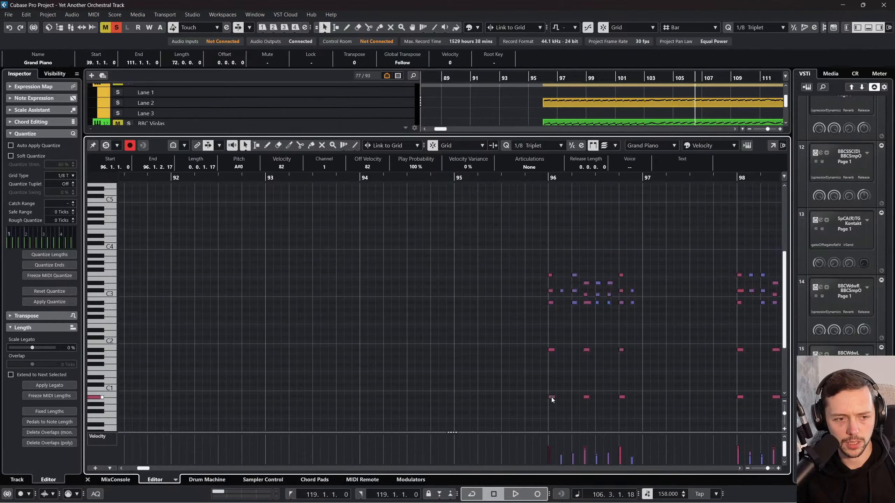
pyautogui.doubleClick(551, 303)
pyautogui.doubleClick(550, 304)
pyautogui.click(544, 304)
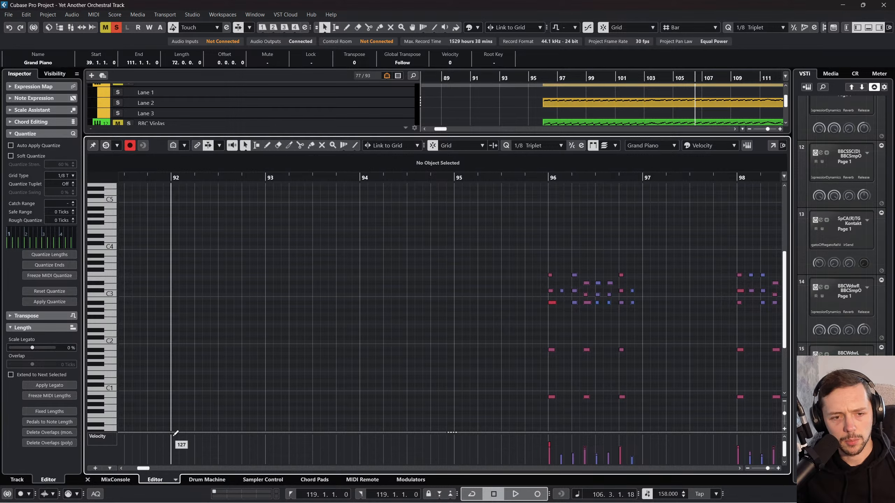
pyautogui.click(88, 479)
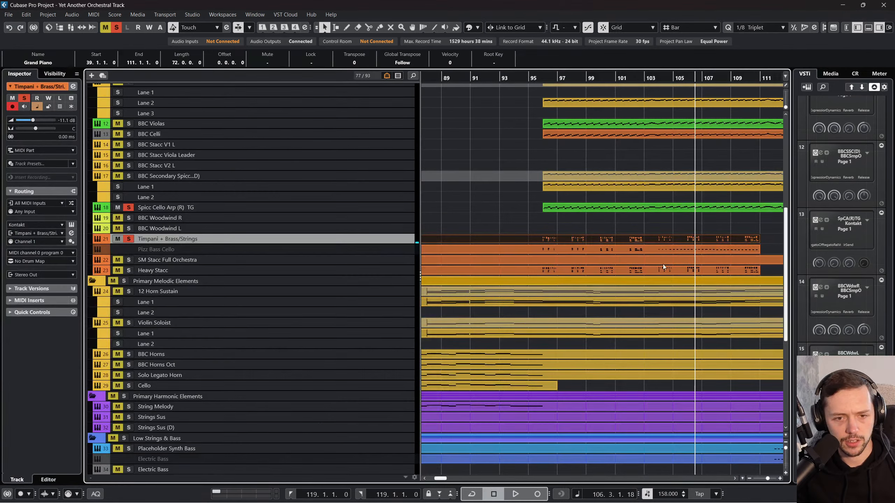
# Step: Open the Spicc Cello Arp part, check its first note at bar 96, and close the editor
pyautogui.doubleClick(604, 209)
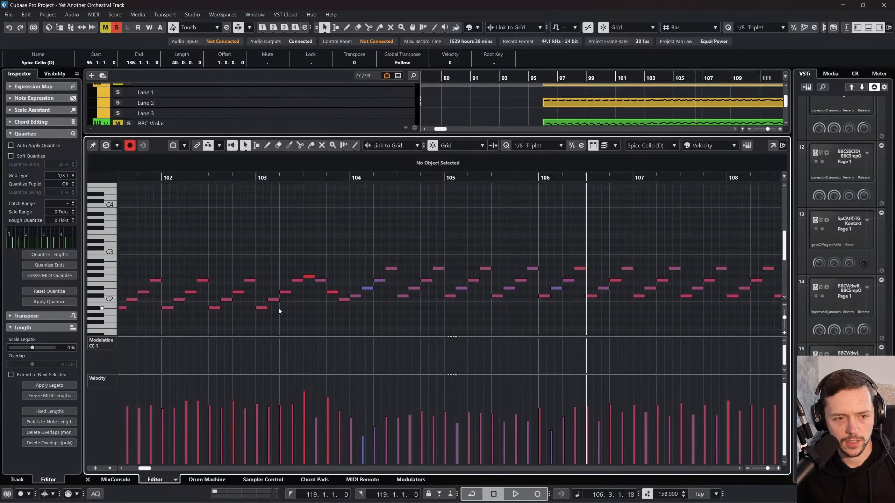
pyautogui.hscroll(-6, 275, 309)
pyautogui.click(145, 308)
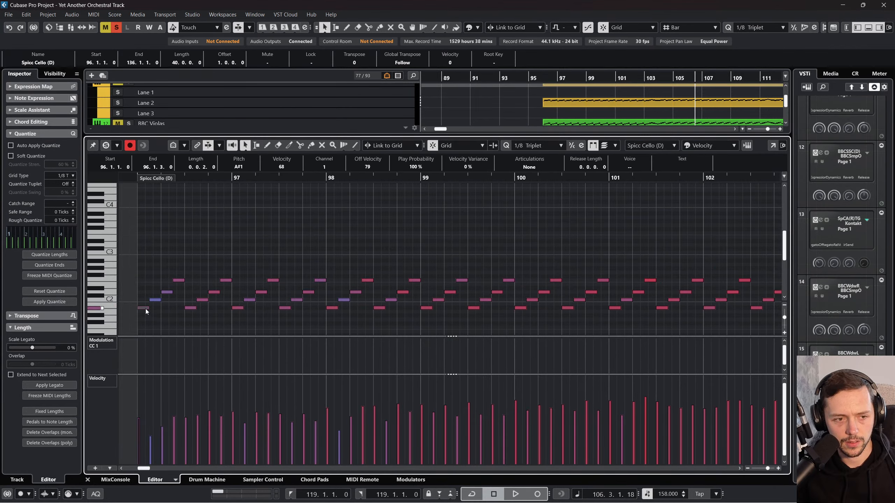
pyautogui.click(88, 480)
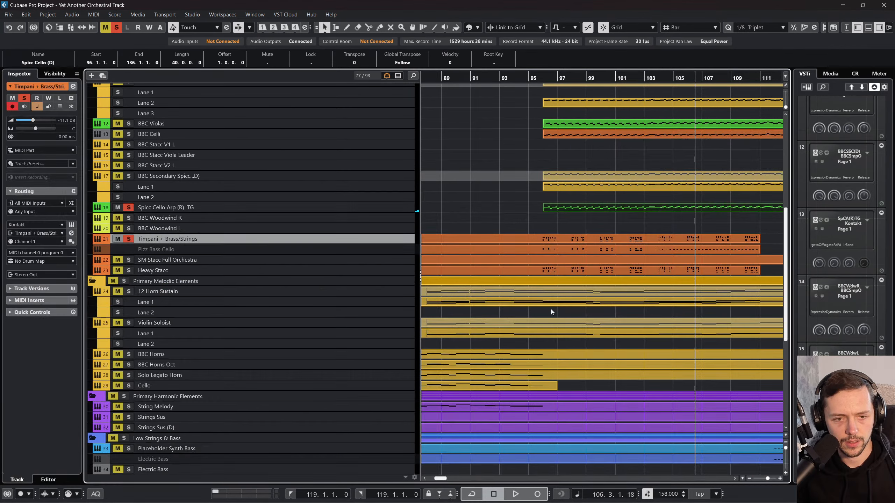
# Step: Add Heavy Stacc to the soloed tracks and play from the start of the Spicc Cello Arp part at bar 96
pyautogui.press('l')
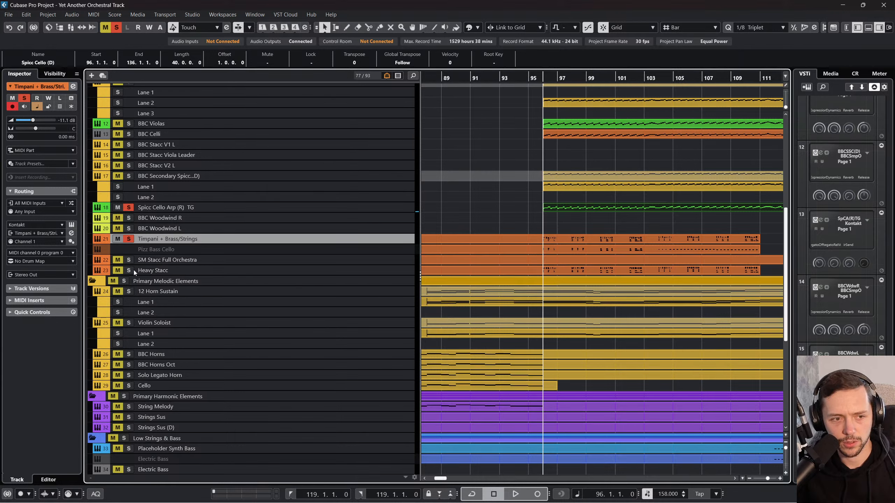
pyautogui.click(129, 270)
pyautogui.press('space')
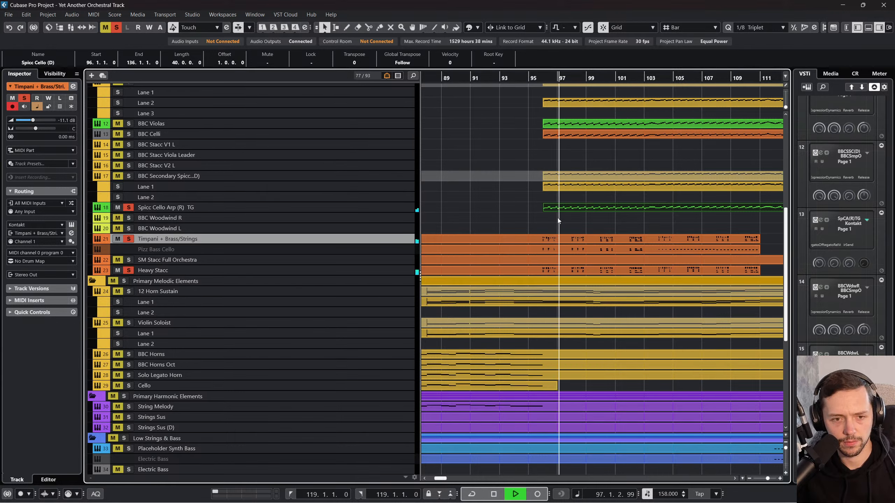
# Step: Reopen the Spicc Cello Arp part, stop playback, recheck its opening notes at bar 96, and return to the arrangement
pyautogui.click(571, 210)
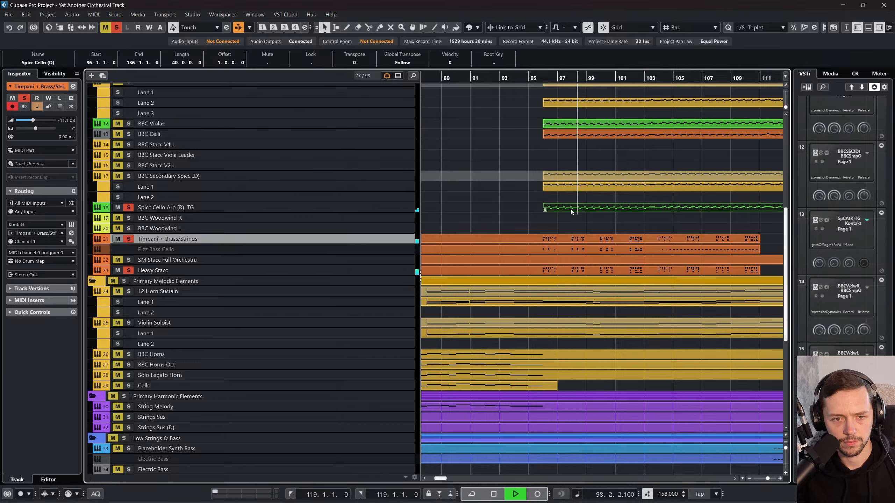
pyautogui.doubleClick(571, 210)
pyautogui.click(124, 308)
pyautogui.press('space')
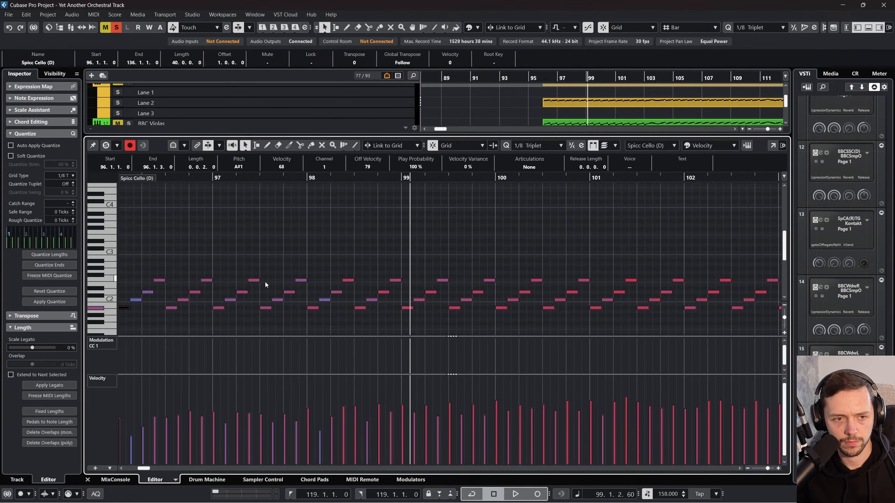
pyautogui.hscroll(-3, 285, 276)
pyautogui.click(88, 479)
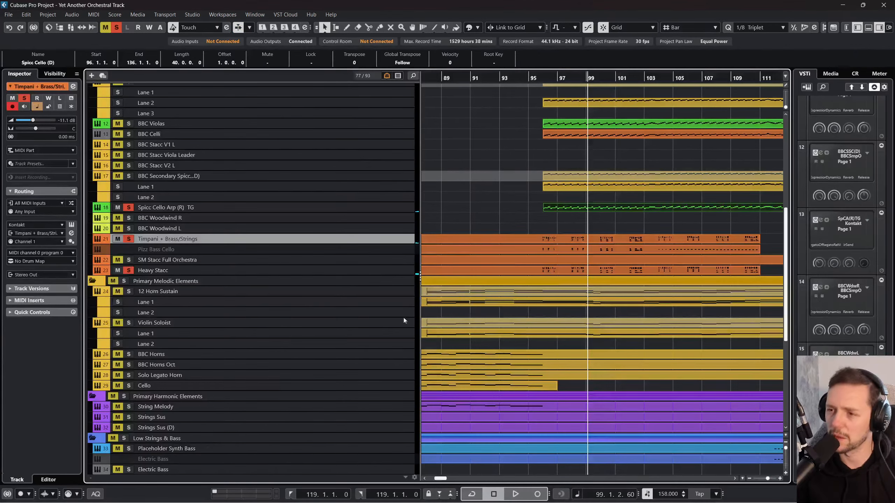
# Step: Undo the last edit to the arrangement's parts and play the soloed tracks from bar 95
pyautogui.click(550, 218)
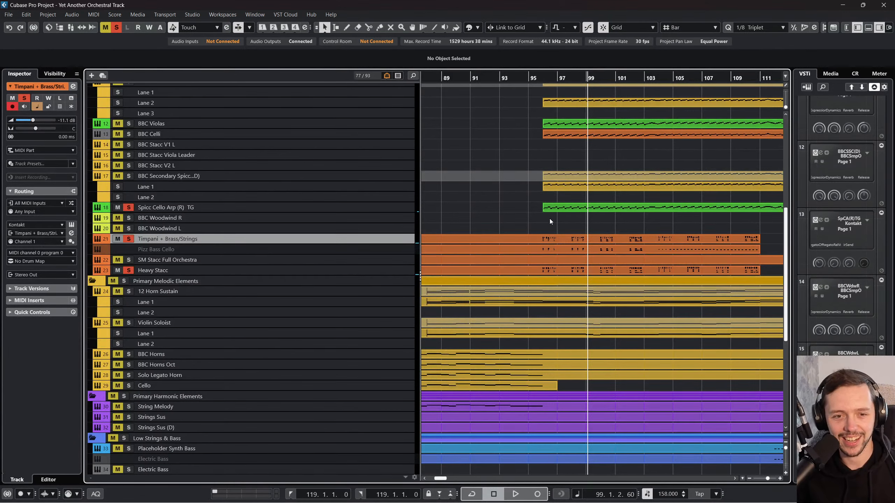
pyautogui.hotkey('ctrl', 'z')
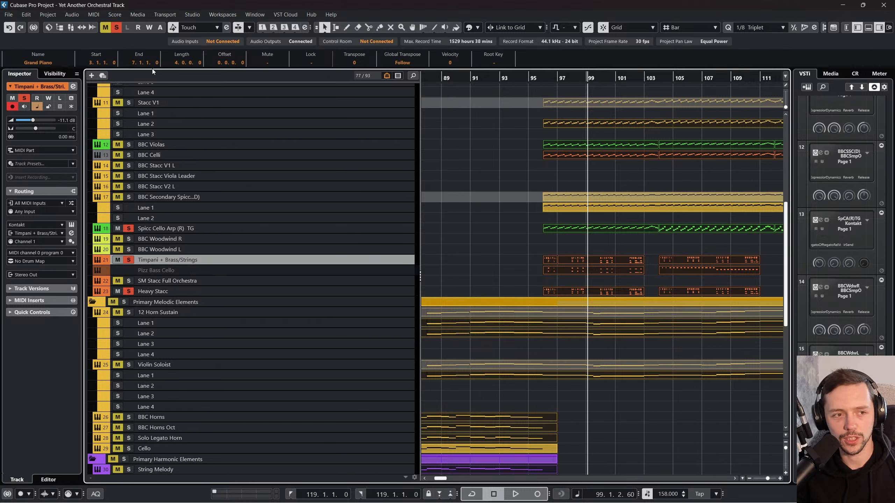
pyautogui.click(529, 79)
pyautogui.press('space')
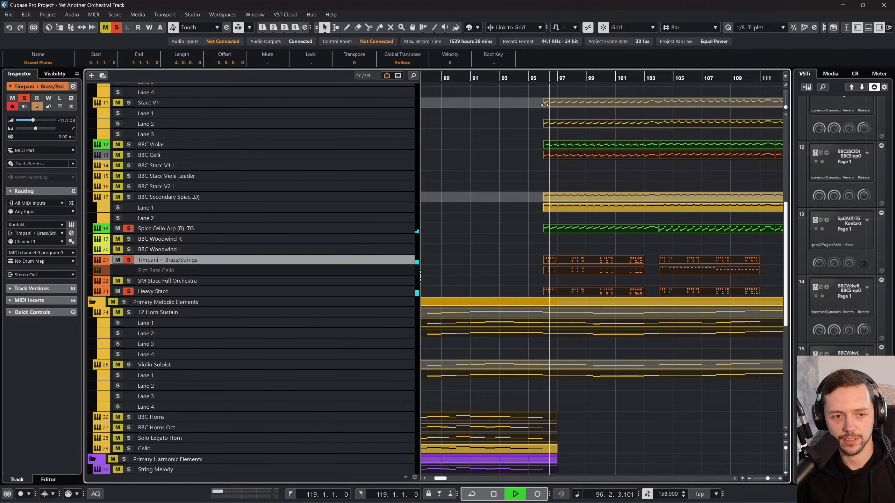
# Step: Turn off all track solos, clear the part selection, and look over the tracks during playback
pyautogui.click(116, 28)
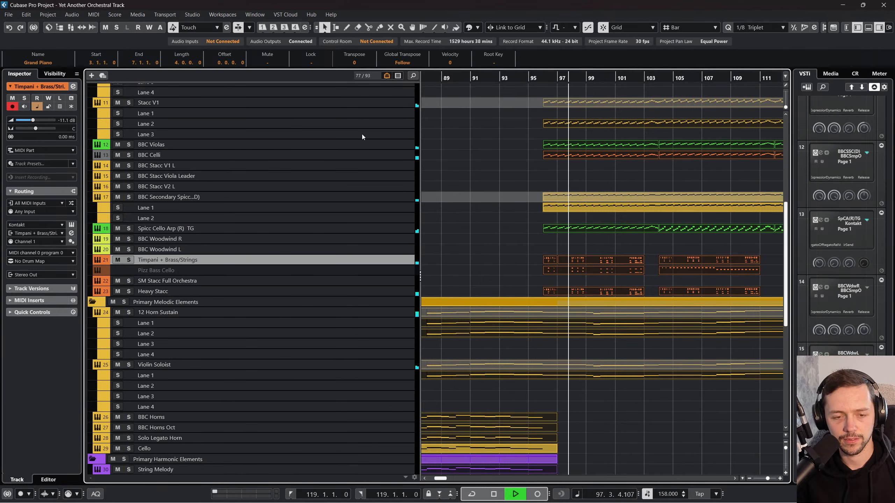
pyautogui.click(499, 262)
pyautogui.scroll(3, 499, 261)
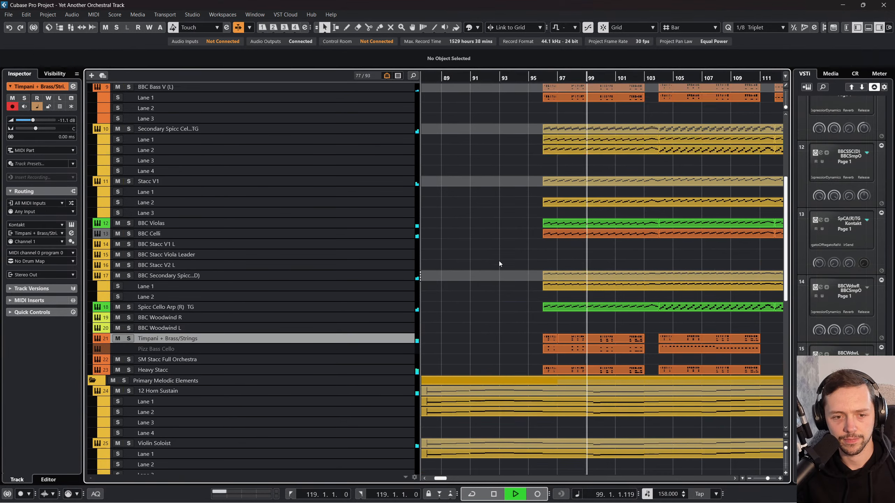
pyautogui.scroll(-10, 499, 261)
# Step: Review the percussion, group and effect channels in the MixConsole during playback, and return to the upper tracks of the arrangement
pyautogui.press('F3')
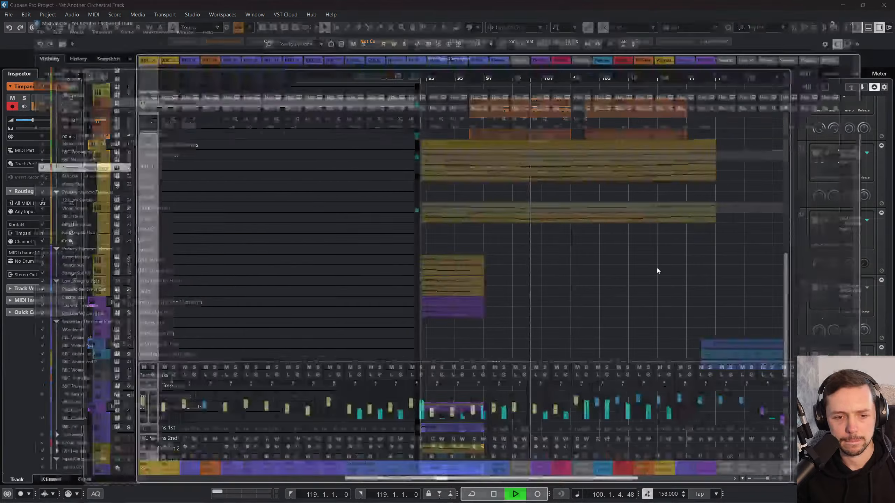
pyautogui.moveTo(605, 497); pyautogui.dragTo(794, 498)
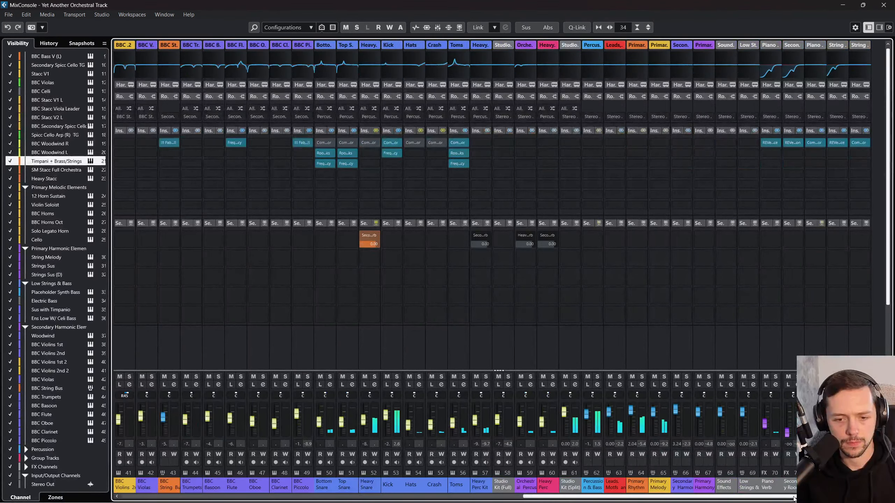
pyautogui.press('F3')
pyautogui.scroll(10, 606, 384)
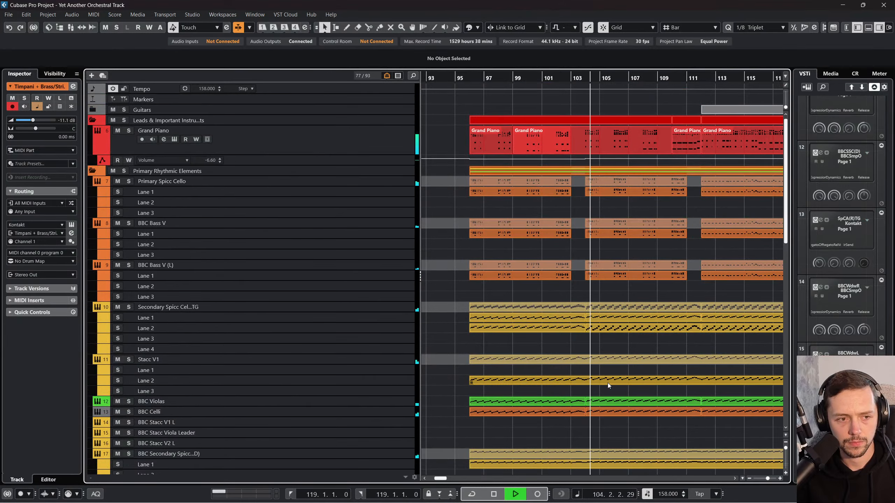
# Step: Look over the rhythmic and melodic tracks between bars 93 and 121 during playback, leaving no parts selected
pyautogui.scroll(-3, 607, 383)
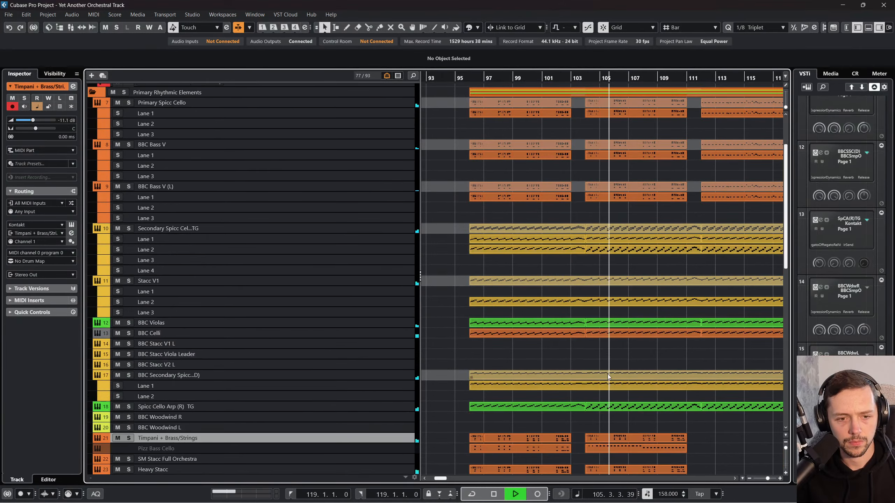
pyautogui.press('F3')
pyautogui.press('F3')
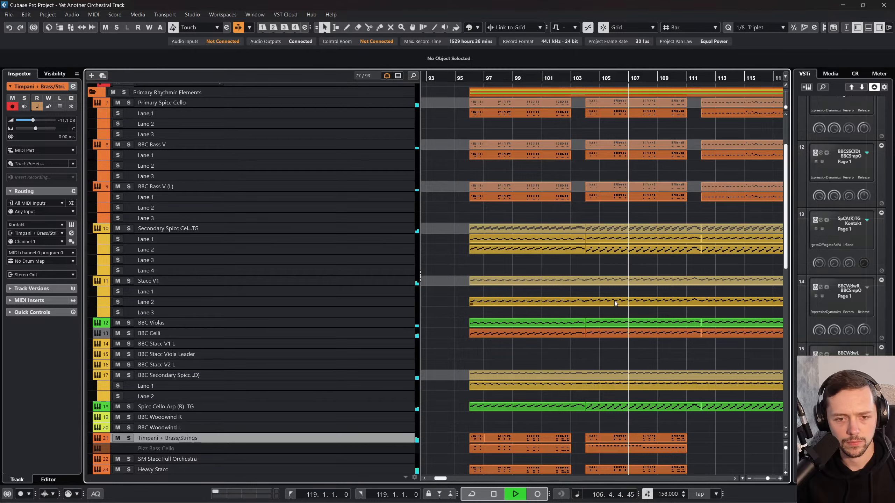
pyautogui.hscroll(2, 605, 310)
pyautogui.scroll(-6, 594, 340)
pyautogui.hscroll(-1, 595, 340)
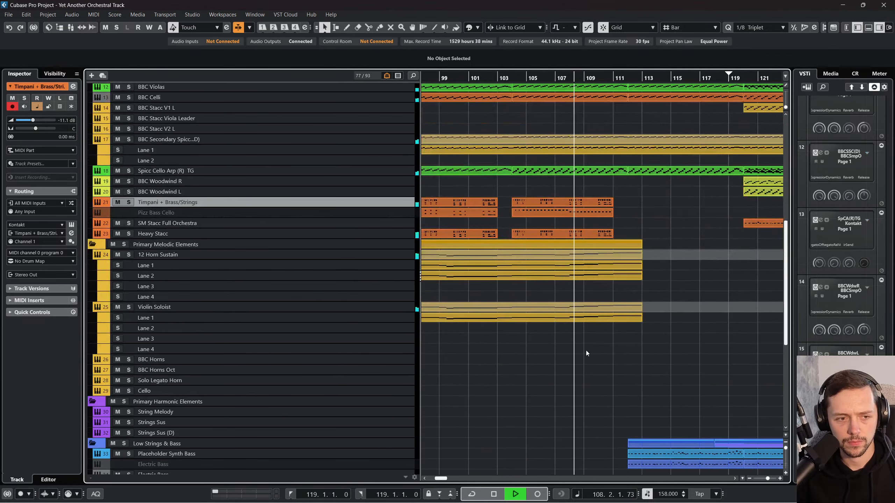
pyautogui.hscroll(-1, 586, 352)
pyautogui.click(590, 274)
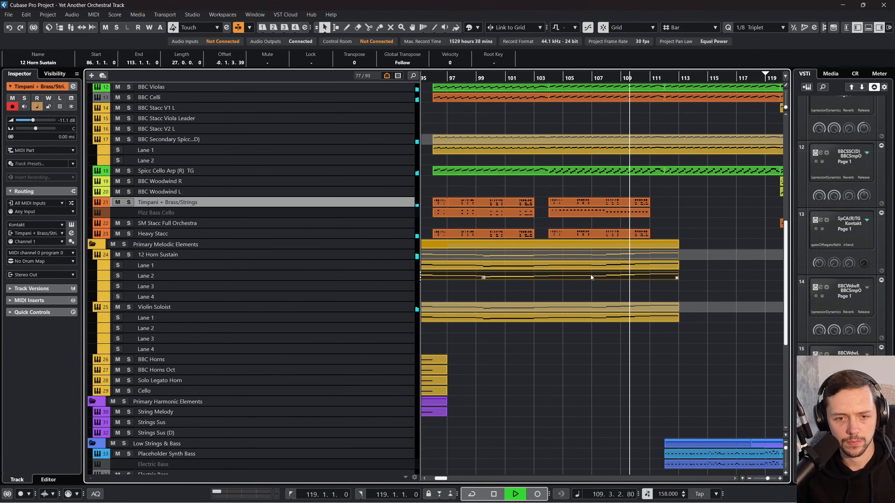
pyautogui.hscroll(-2, 592, 301)
pyautogui.click(622, 365)
pyautogui.hscroll(1, 622, 365)
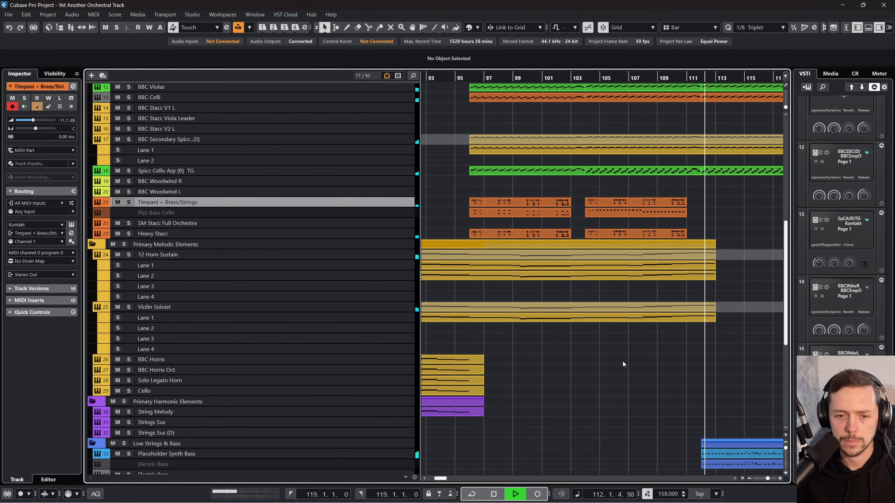
# Step: Follow the bass, harmonic and woodwind tracks from bar 112 during playback, return to the upper tracks, and stop playback at bar 121
pyautogui.hscroll(1, 622, 361)
pyautogui.scroll(-3, 622, 357)
pyautogui.hscroll(1, 623, 354)
pyautogui.scroll(-3, 603, 352)
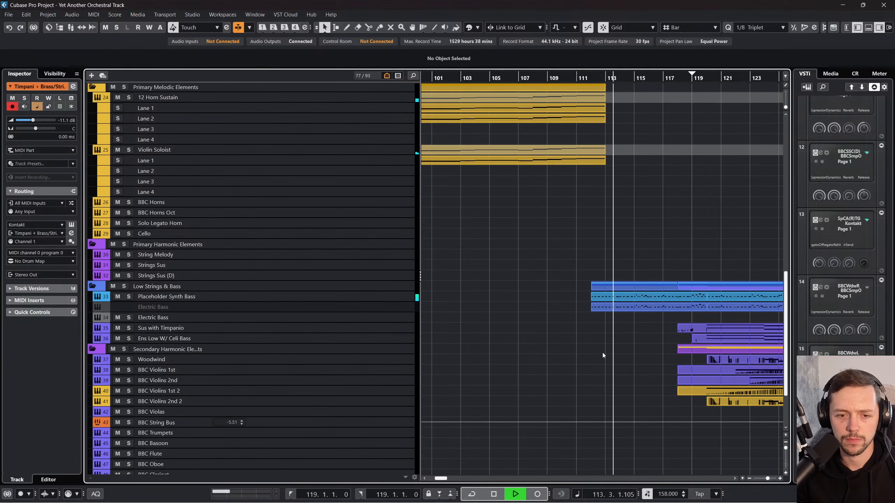
pyautogui.hscroll(2, 602, 352)
pyautogui.scroll(-3, 600, 355)
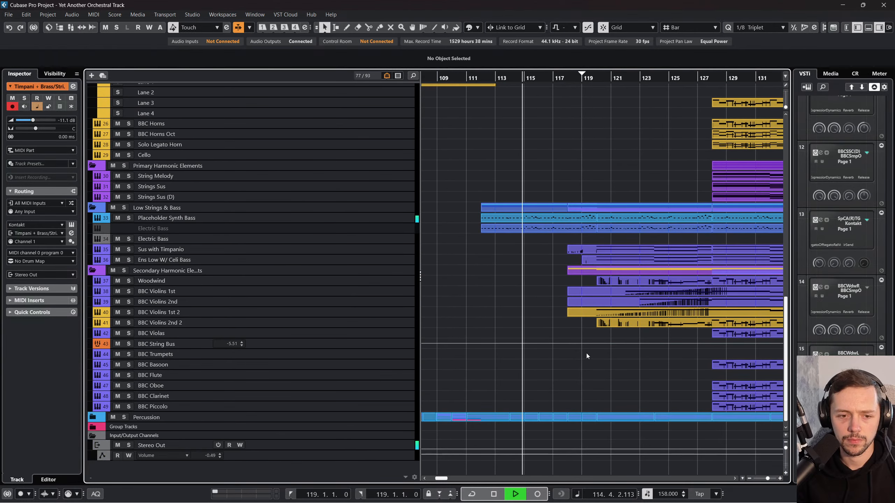
pyautogui.scroll(3, 561, 340)
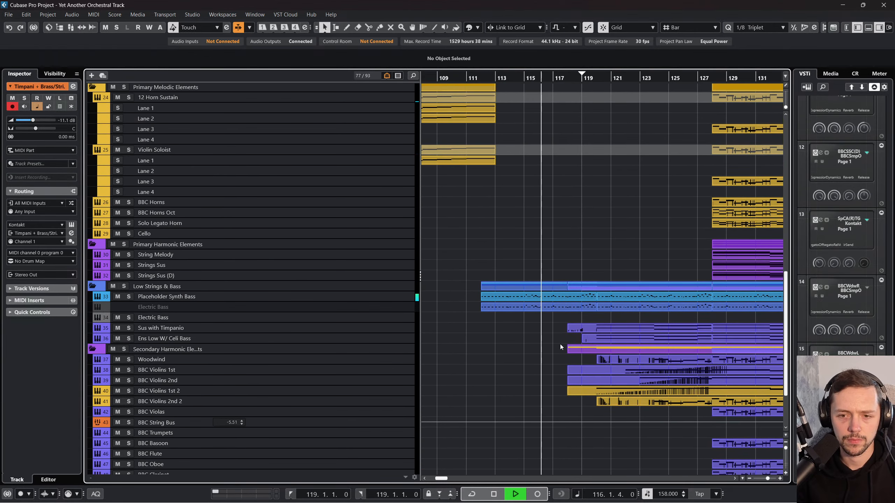
pyautogui.hscroll(1, 560, 344)
pyautogui.scroll(5, 560, 343)
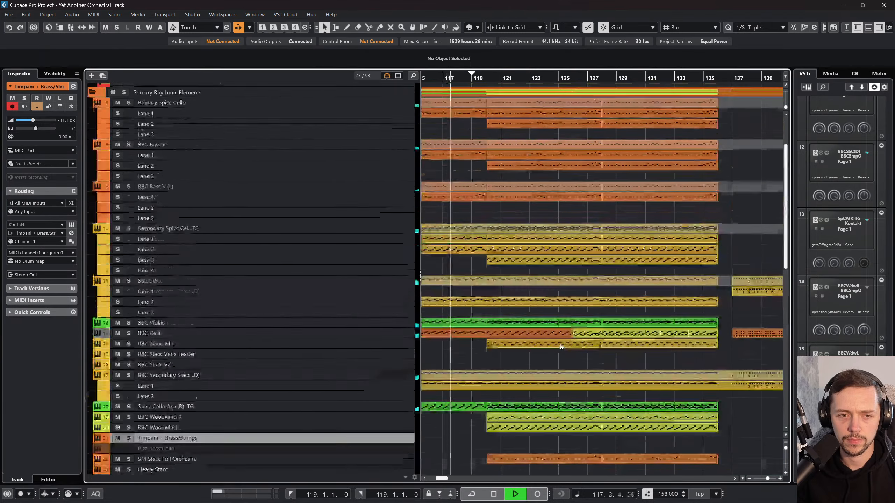
pyautogui.hscroll(-1, 560, 344)
pyautogui.scroll(1, 560, 344)
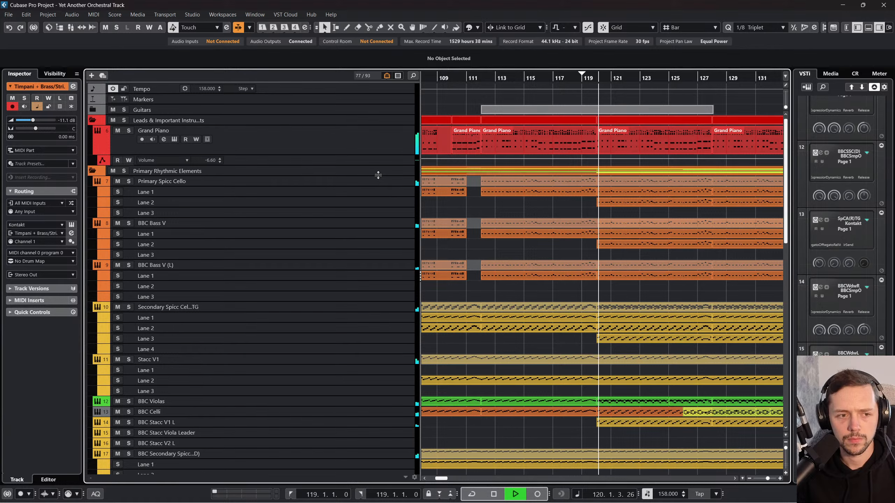
pyautogui.press('space')
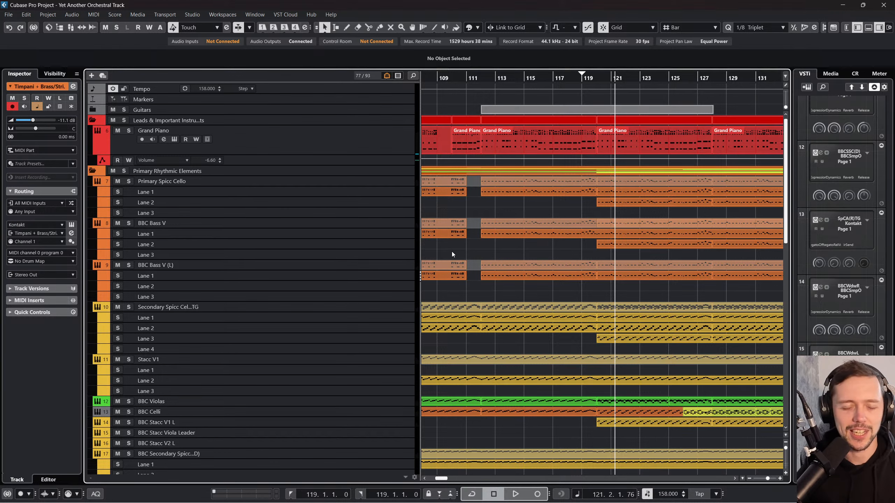
# Step: Solo the Grand Piano track, play it from bar 96, and open its Kontakt instrument
pyautogui.moveTo(462, 81); pyautogui.dragTo(686, 81)
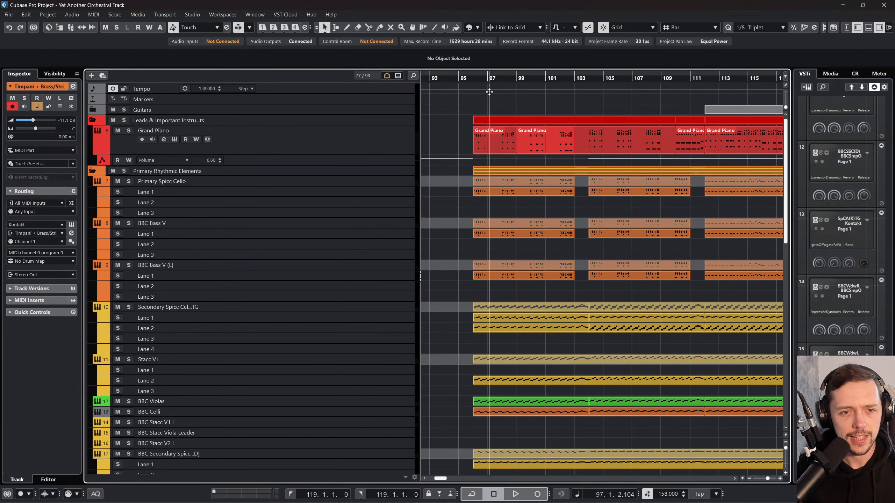
pyautogui.click(471, 78)
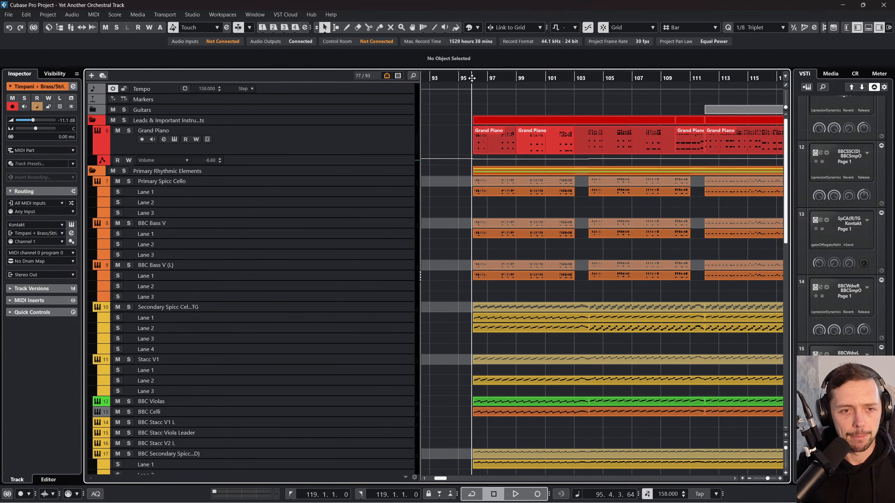
pyautogui.click(128, 130)
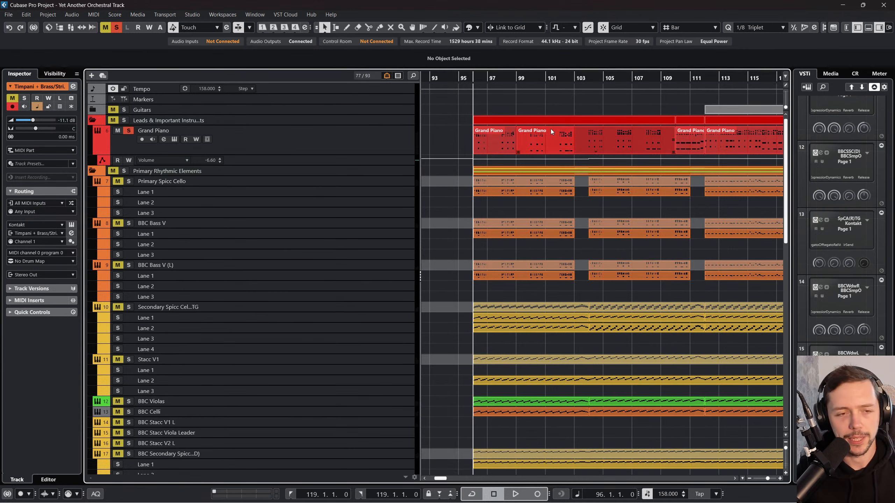
pyautogui.press('space')
pyautogui.click(158, 143)
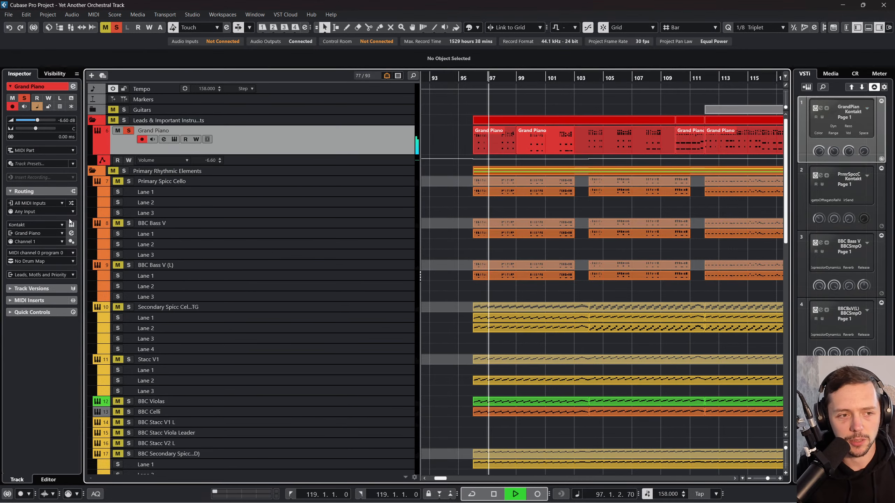
pyautogui.click(174, 139)
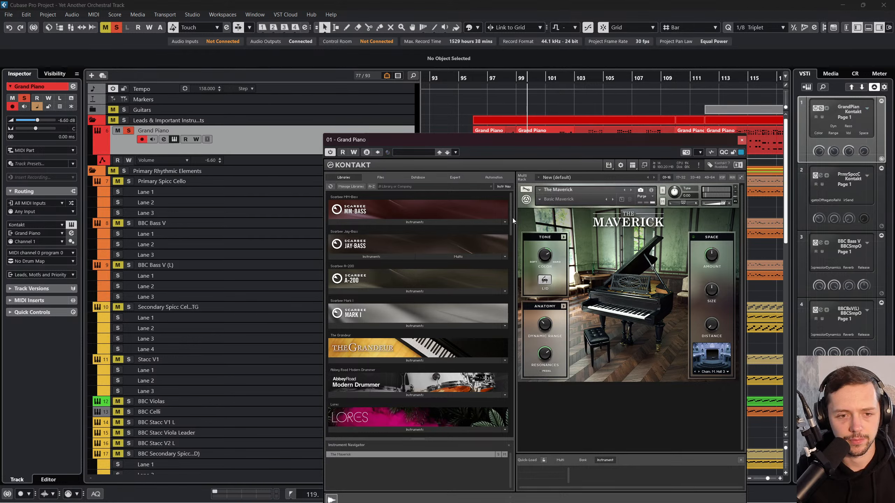
# Step: Replace The Maverick with The Grandeur in Kontakt without saving the old instrument's changes, and replay the piano from bar 96
pyautogui.scroll(-1, 442, 197)
pyautogui.scroll(-1, 443, 198)
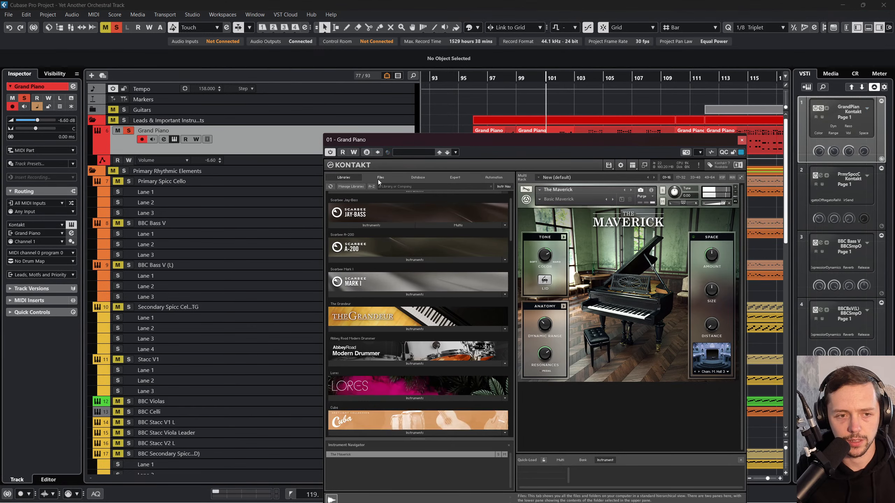
pyautogui.click(378, 177)
pyautogui.click(350, 177)
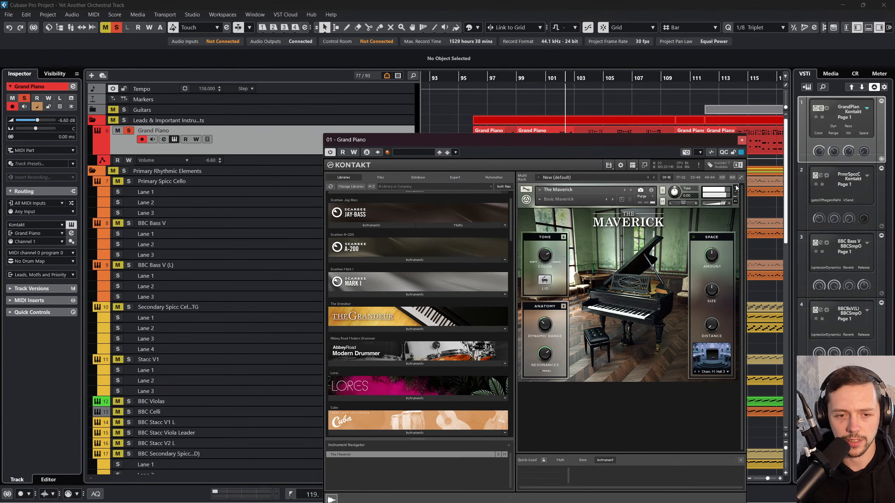
pyautogui.click(735, 187)
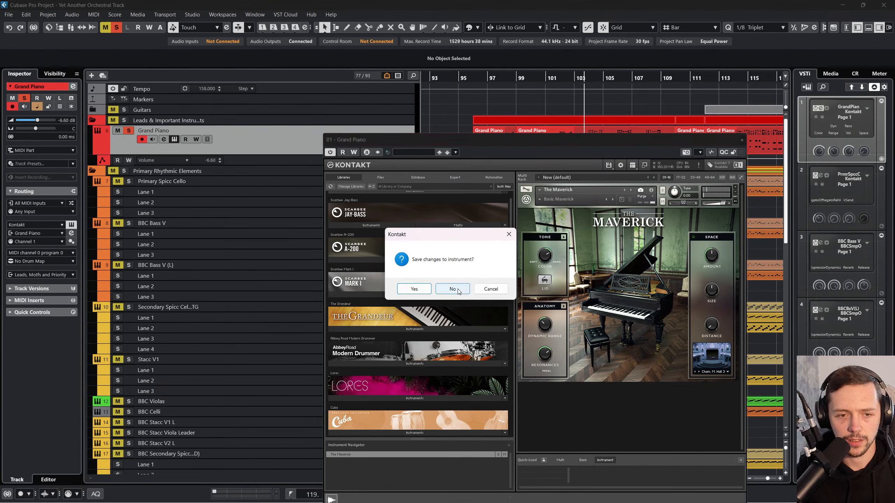
pyautogui.click(452, 289)
pyautogui.click(419, 329)
pyautogui.doubleClick(413, 338)
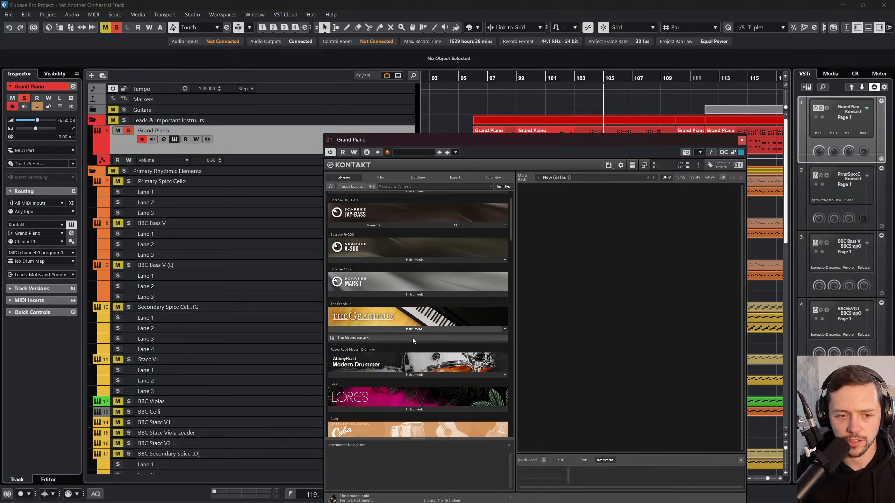
pyautogui.click(437, 79)
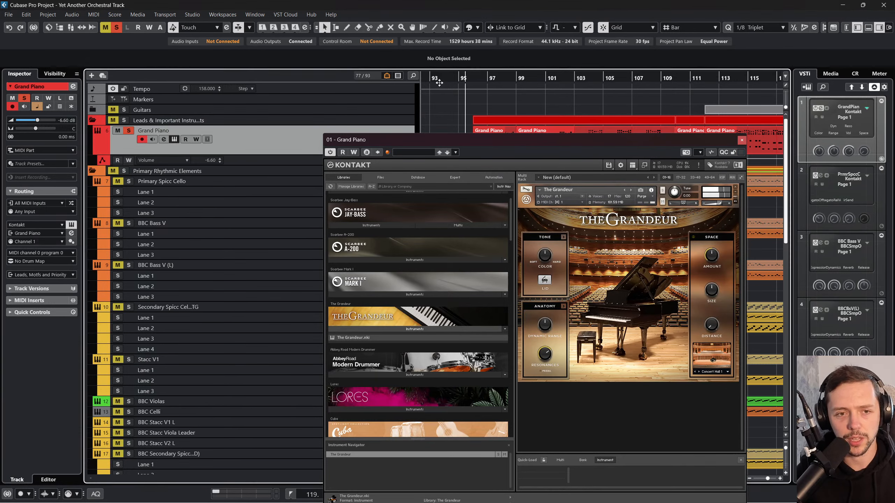
pyautogui.click(475, 79)
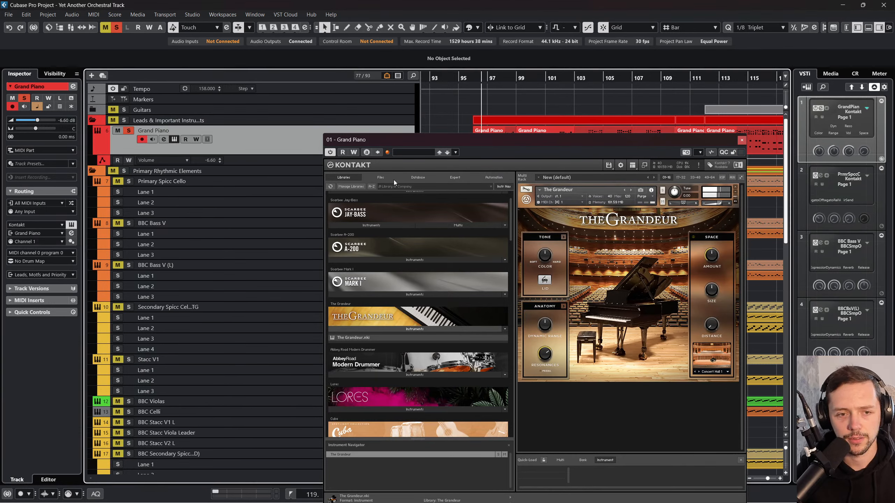
pyautogui.click(164, 140)
pyautogui.moveTo(585, 140); pyautogui.dragTo(594, 265)
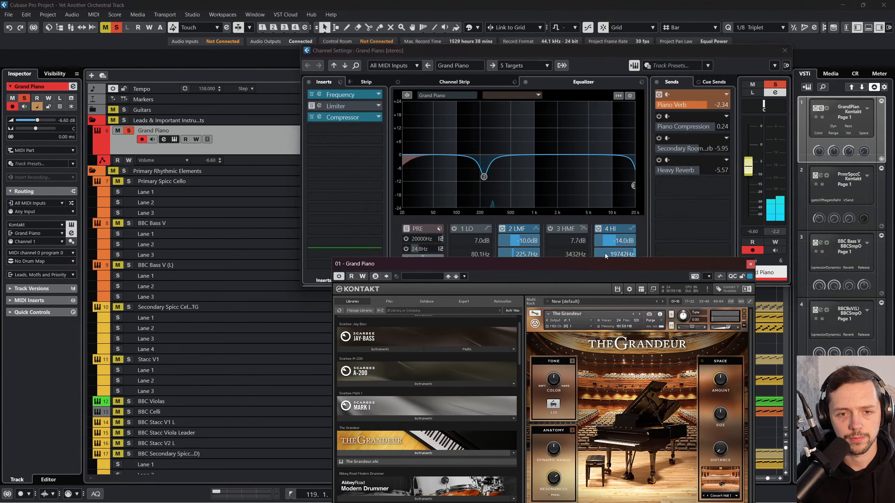
pyautogui.click(712, 105)
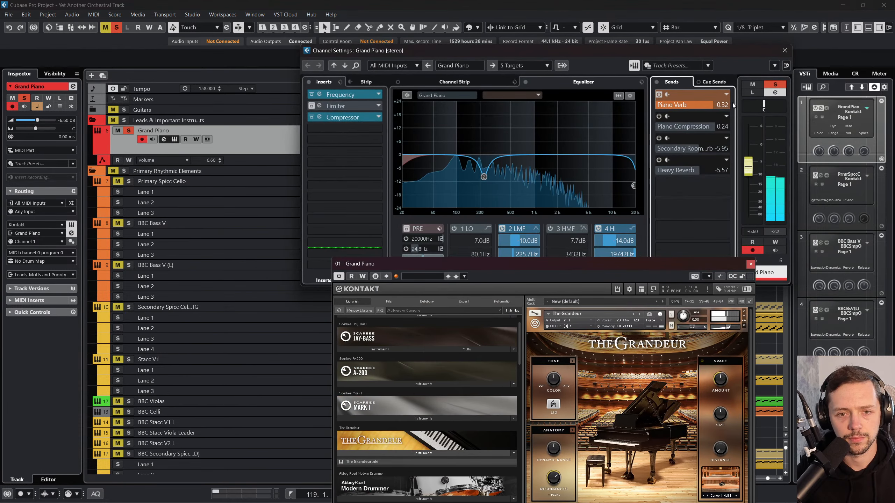
pyautogui.click(659, 117)
pyautogui.click(660, 138)
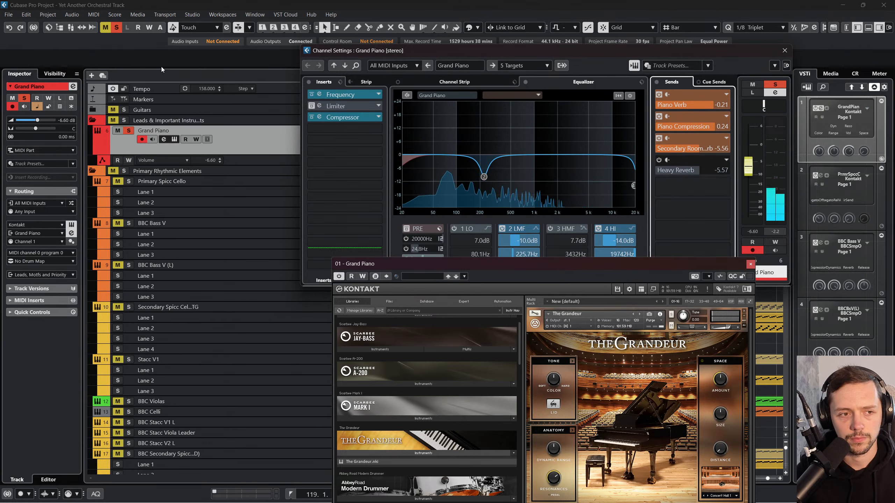
# Step: Compare the piano in the full mix and in solo, and enable The Grandeur's Space effect
pyautogui.click(117, 29)
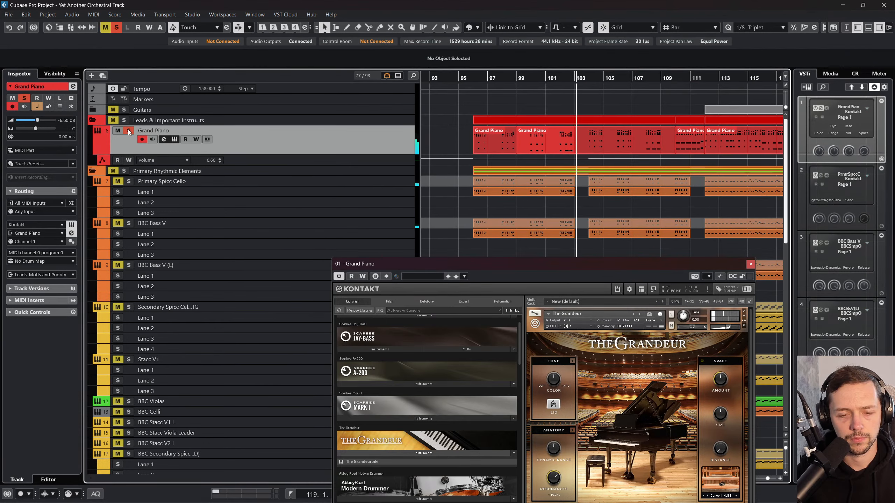
pyautogui.moveTo(568, 262); pyautogui.dragTo(577, 116)
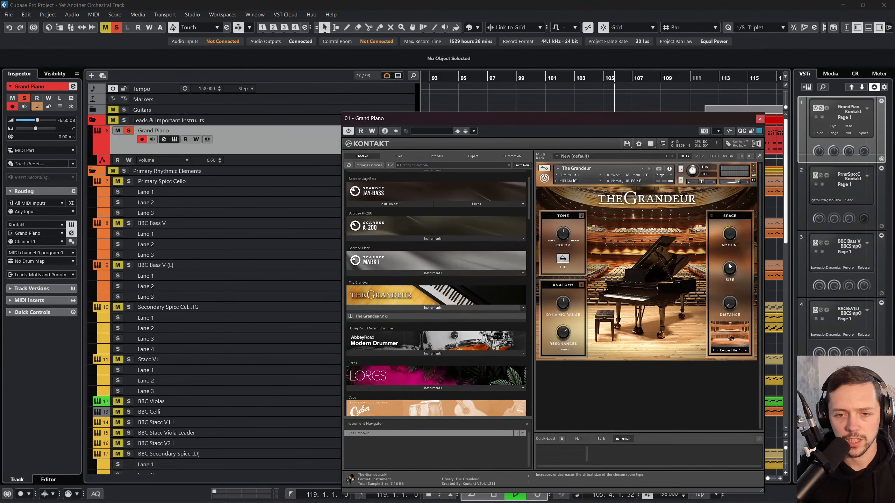
pyautogui.click(711, 216)
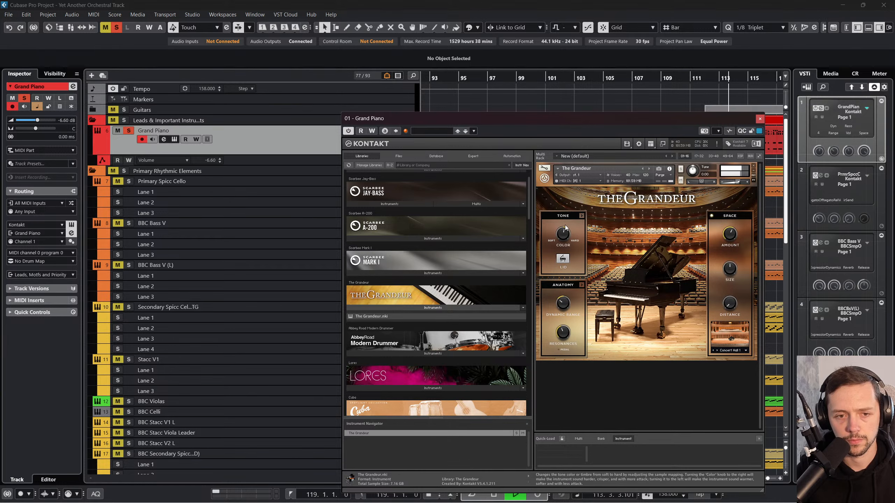
# Step: Unsolo the Grand Piano, close its instrument window, and stop playback
pyautogui.click(129, 130)
pyautogui.click(760, 118)
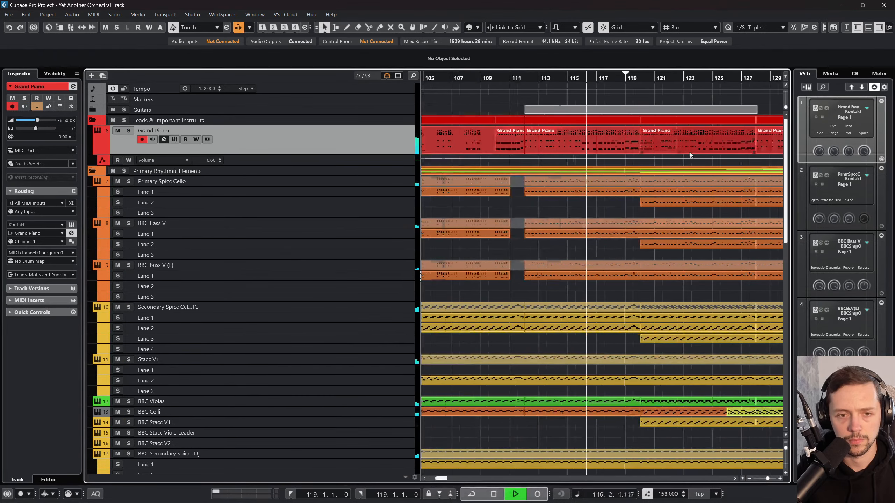
pyautogui.press('space')
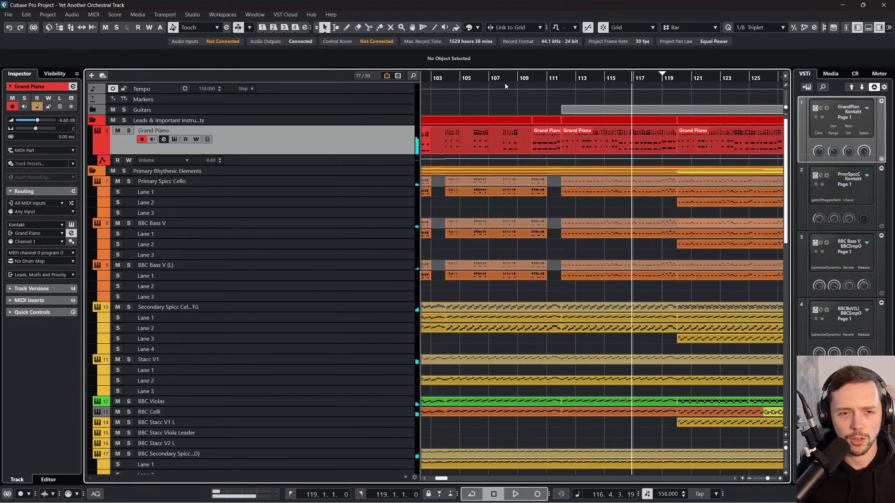
# Step: Solo the Grand Piano together with the Primary Rhythmic Elements folder and play them from bar 105
pyautogui.moveTo(505, 85); pyautogui.dragTo(460, 85)
pyautogui.click(129, 131)
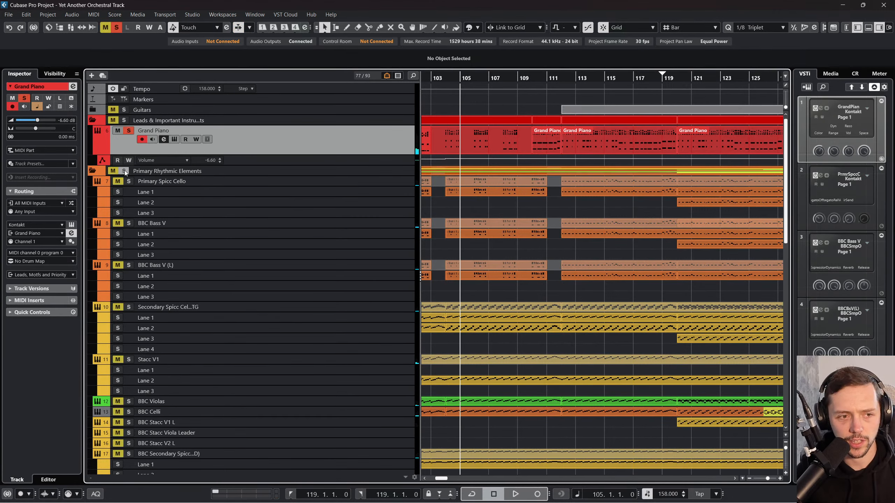
pyautogui.click(124, 171)
pyautogui.press('space')
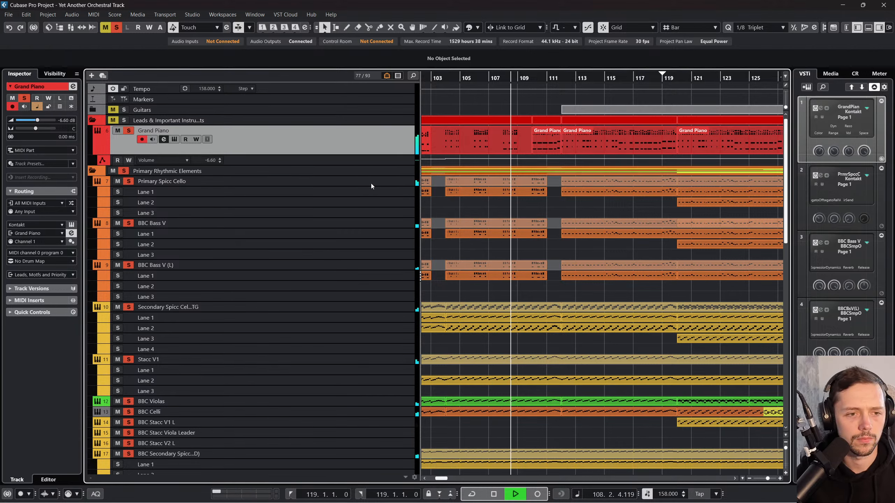
# Step: Check the soloed channels in the MixConsole and lower the Grand Piano's volume to -6.92 dB
pyautogui.press('F3')
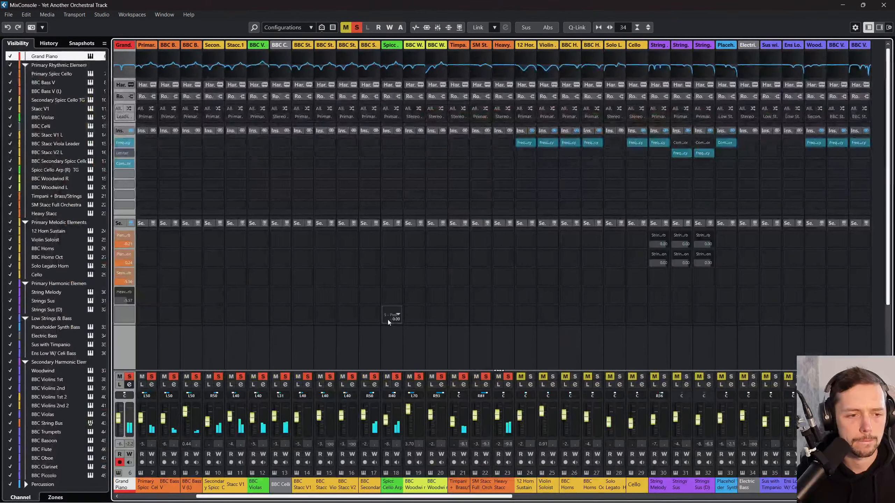
pyautogui.press('F3')
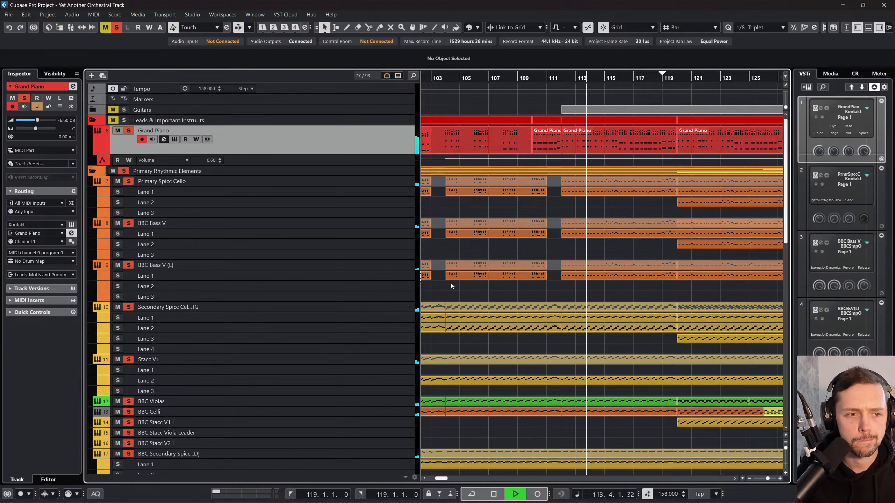
pyautogui.scroll(-1, 41, 118)
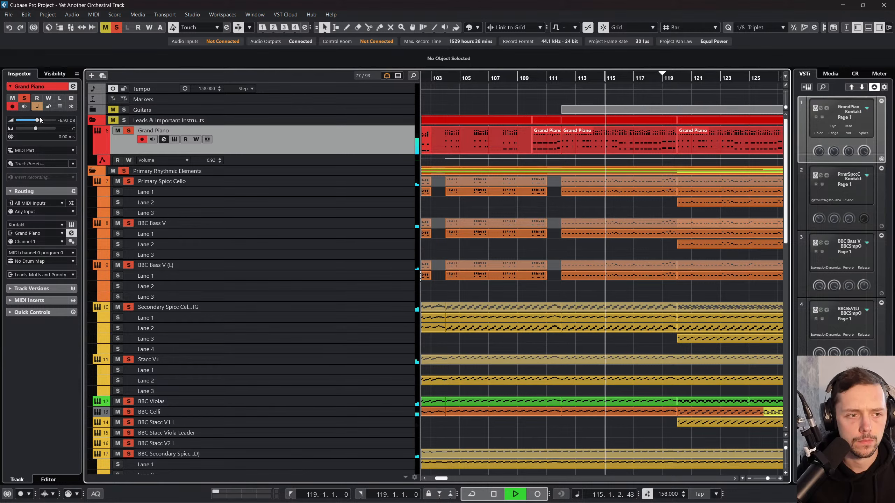
# Step: Lower the Grand Piano's volume to -7.91 dB and briefly mute it to compare the mix with and without it
pyautogui.scroll(-2, 40, 120)
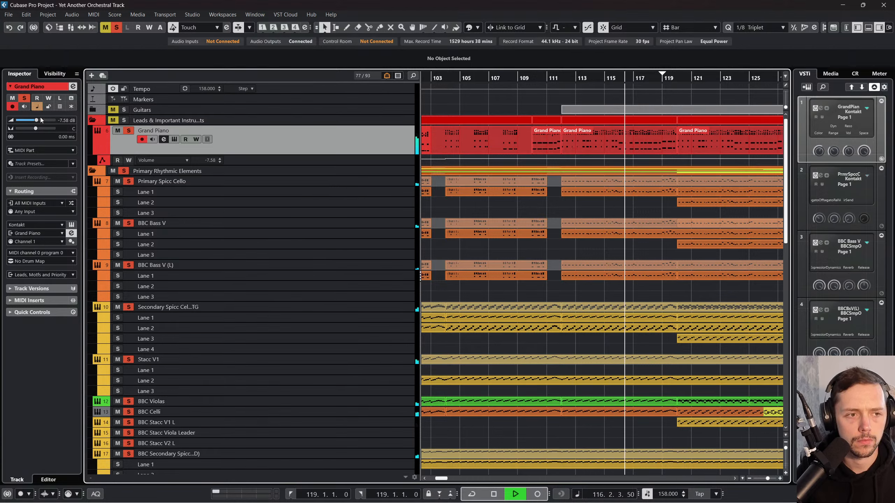
pyautogui.scroll(-1, 40, 120)
pyautogui.click(122, 131)
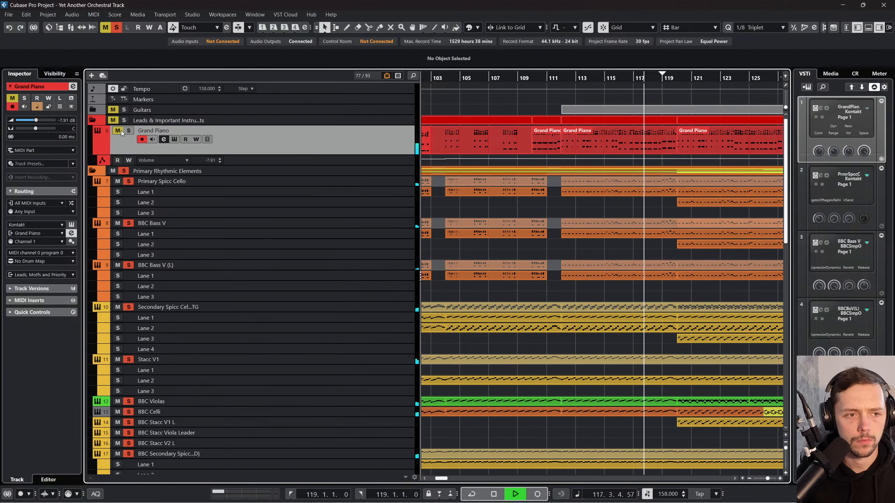
pyautogui.click(121, 130)
# Step: Unmute the Primary Melodic Elements folder so that it plays together with the soloed tracks
pyautogui.scroll(-5, 321, 187)
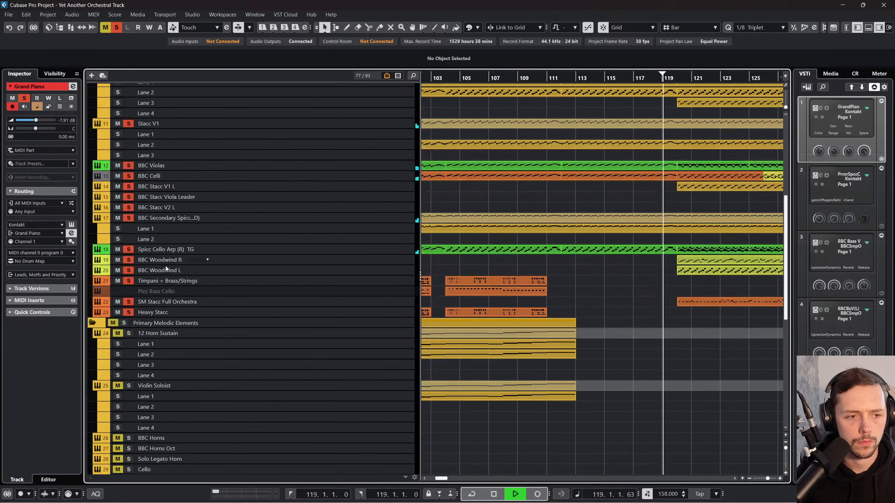
pyautogui.click(112, 324)
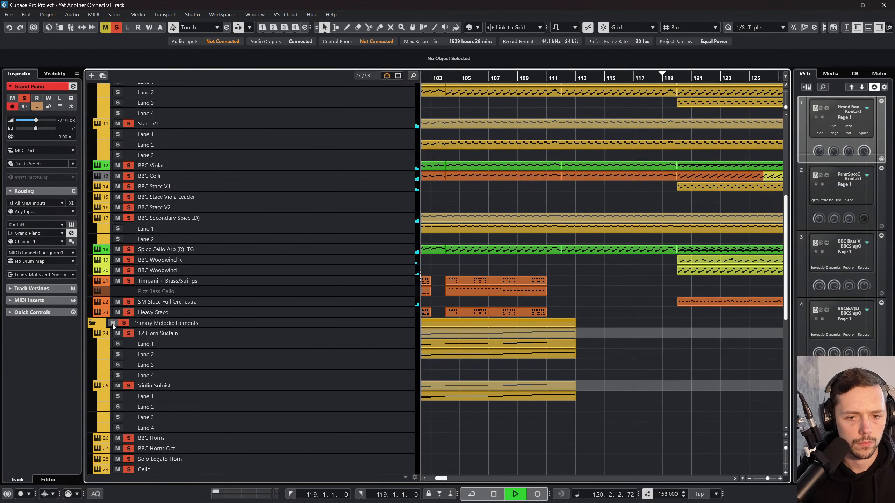
pyautogui.scroll(3, 397, 302)
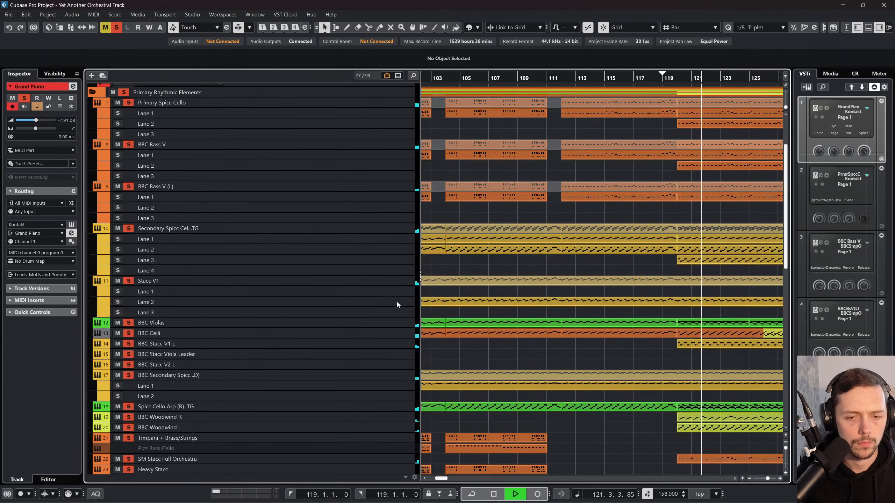
# Step: Follow the playback from bar 121 to bar 140 and examine how the rhythmic, melodic and piano parts line up
pyautogui.hscroll(3, 572, 323)
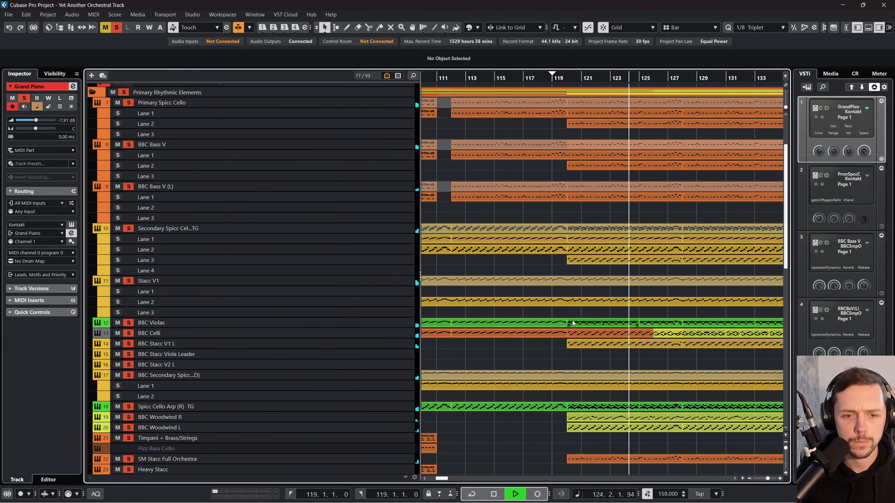
pyautogui.scroll(2, 572, 323)
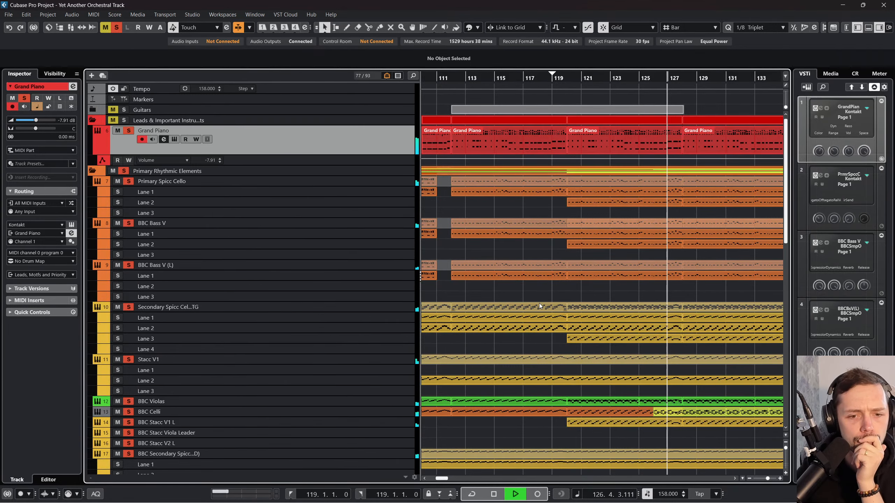
pyautogui.hscroll(2, 539, 303)
pyautogui.scroll(-1, 538, 304)
pyautogui.scroll(-4, 539, 303)
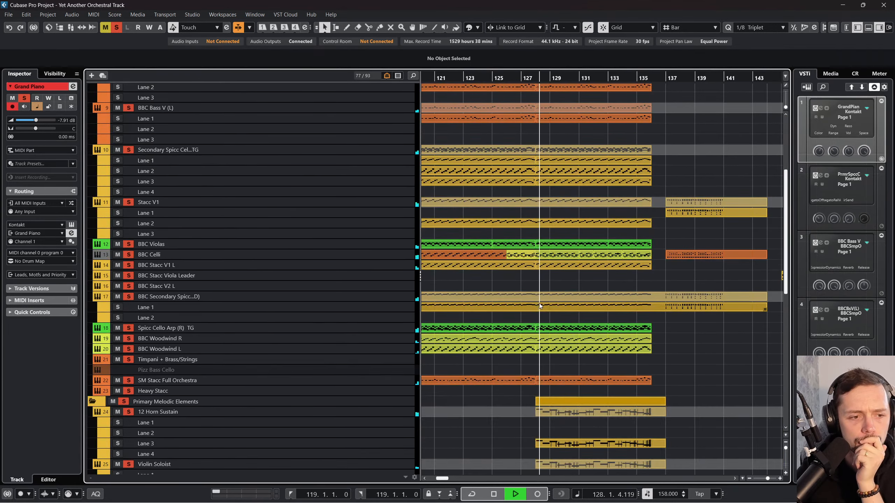
pyautogui.hscroll(-1, 537, 305)
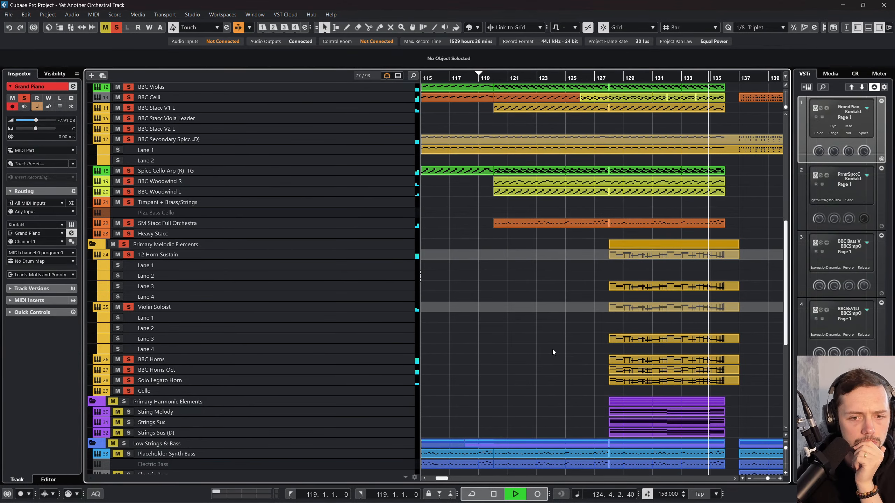
pyautogui.scroll(3, 552, 350)
pyautogui.hscroll(5, 552, 350)
pyautogui.hscroll(3, 552, 349)
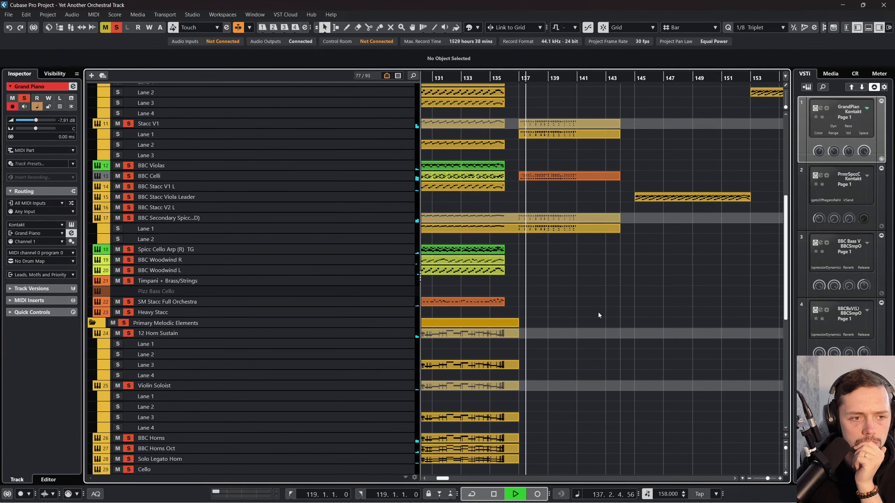
pyautogui.scroll(8, 599, 312)
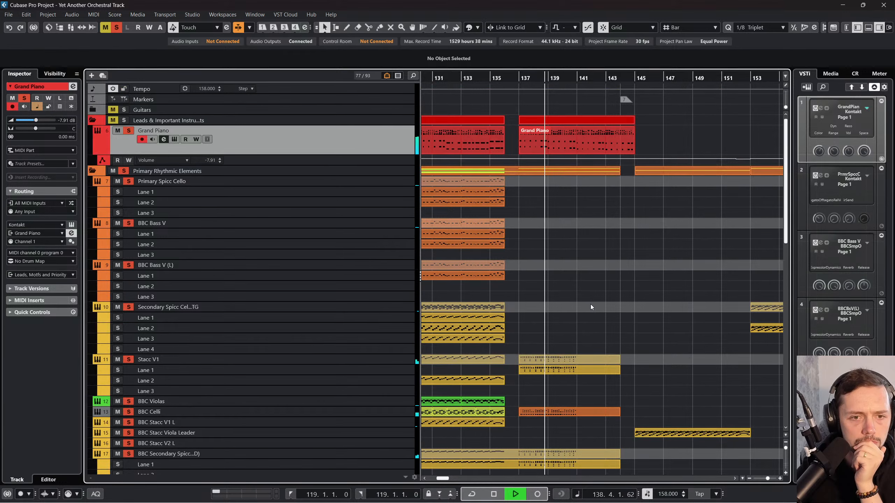
pyautogui.scroll(-3, 585, 277)
pyautogui.scroll(3, 583, 269)
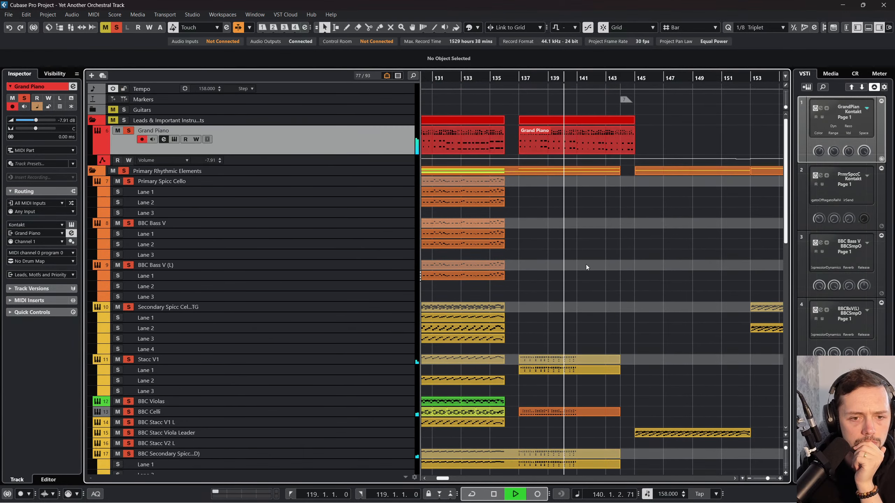
# Step: Stop playback and split the events on all tracks at bar 136 with the Split tool
pyautogui.rightClick(540, 187)
pyautogui.click(581, 186)
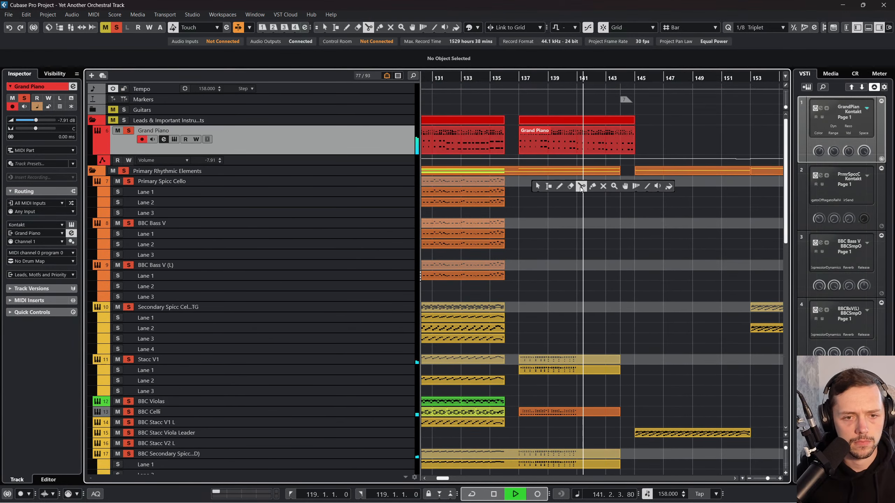
pyautogui.press('space')
pyautogui.scroll(-3, 522, 388)
pyautogui.click(509, 383)
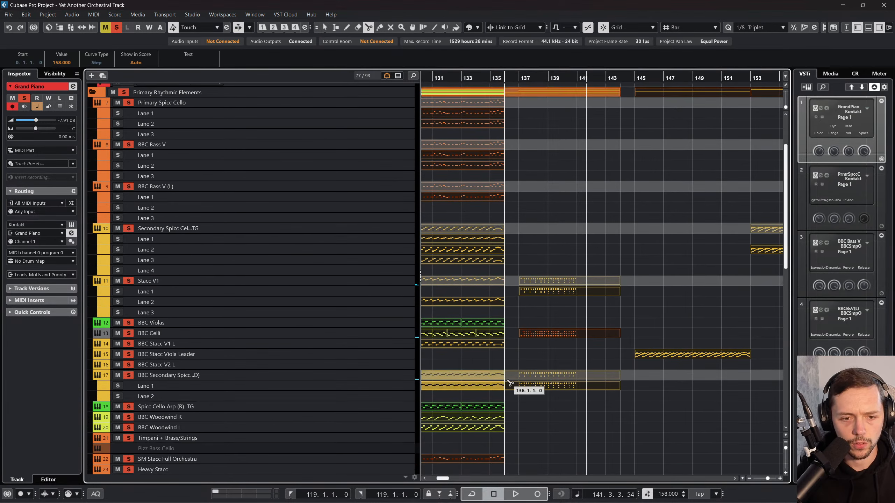
pyautogui.scroll(3, 567, 255)
# Step: Return to the Object Selection tool and select all events on every track after bar 136
pyautogui.rightClick(564, 257)
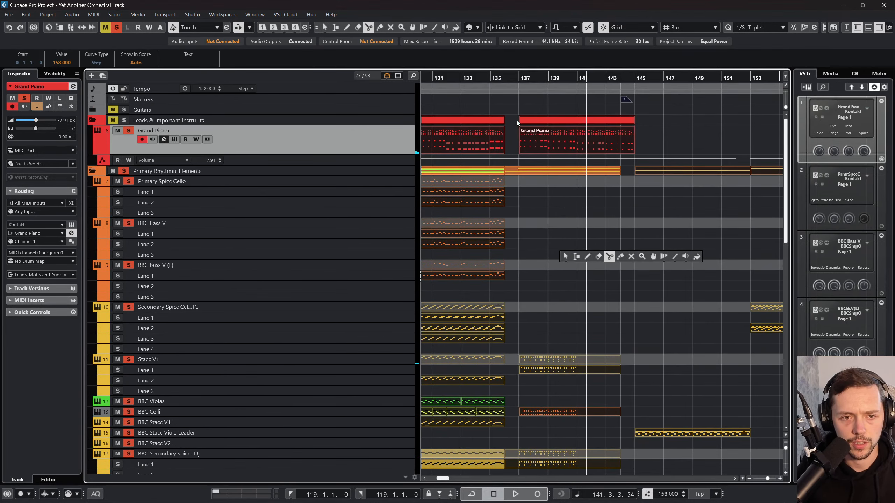
pyautogui.click(565, 257)
pyautogui.moveTo(514, 106); pyautogui.dragTo(799, 476)
pyautogui.moveTo(529, 335); pyautogui.dragTo(739, 334)
pyautogui.moveTo(437, 337); pyautogui.dragTo(602, 333)
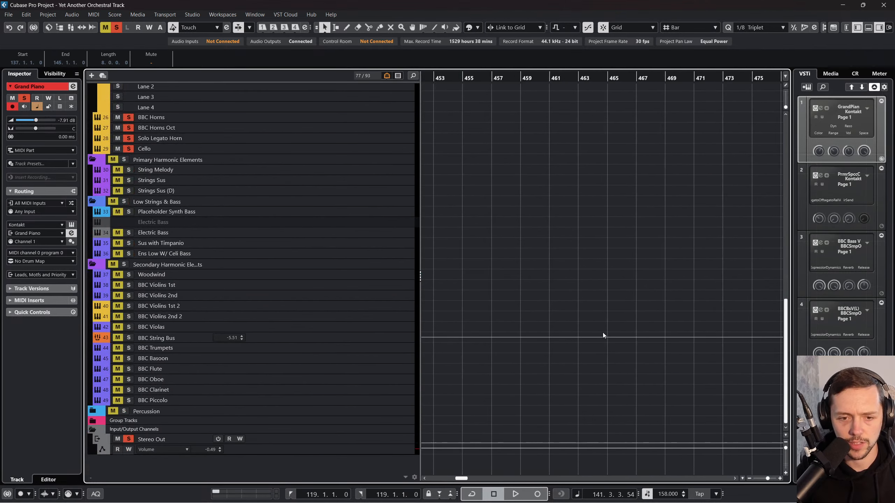
pyautogui.hscroll(-10, 602, 334)
pyautogui.scroll(7, 604, 344)
pyautogui.hscroll(-15, 615, 348)
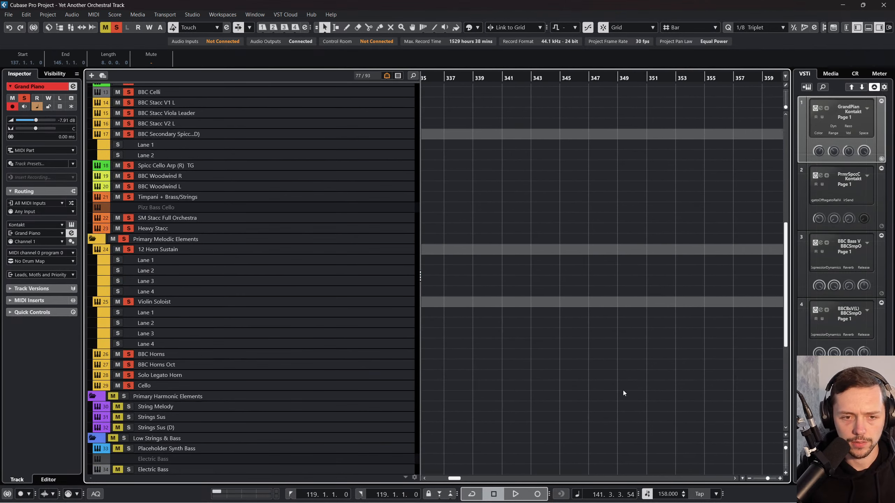
pyautogui.hscroll(-15, 623, 391)
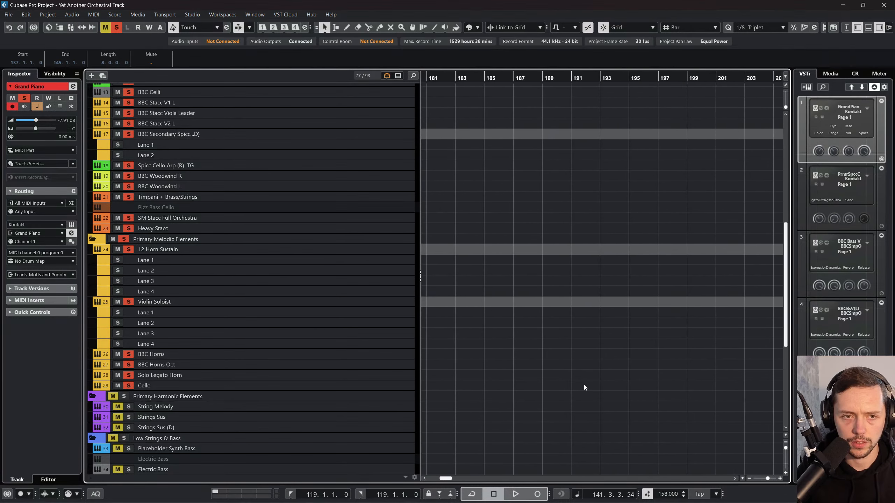
pyautogui.hscroll(-4, 584, 385)
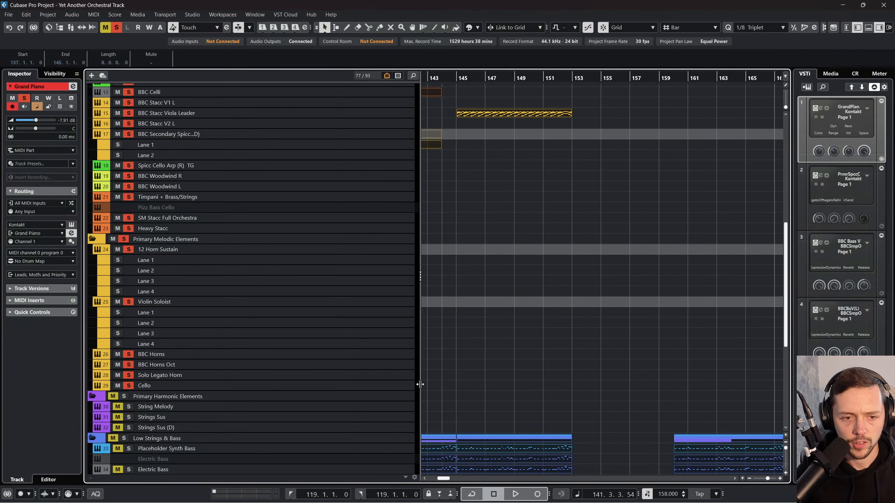
# Step: Narrow the track list to widen the event display, and bring the split point at bar 136 back into view
pyautogui.moveTo(416, 383); pyautogui.dragTo(333, 383)
pyautogui.hscroll(-2, 499, 364)
pyautogui.hscroll(-3, 499, 363)
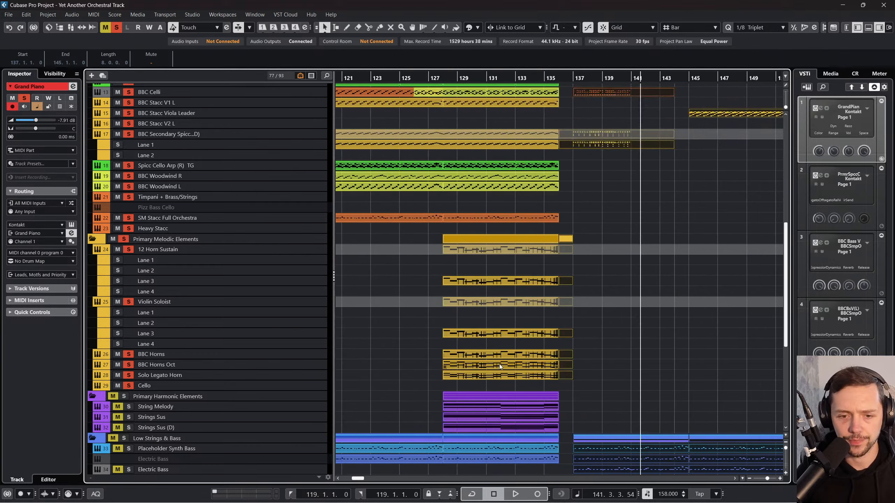
# Step: Try to move the selected events after bar 136 about six bars later, and undo the move
pyautogui.scroll(-5, 633, 265)
pyautogui.moveTo(611, 233); pyautogui.dragTo(693, 232)
pyautogui.scroll(5, 655, 238)
pyautogui.hotkey('ctrl', 'z')
pyautogui.hotkey('ctrl', 'z')
pyautogui.hotkey('ctrl', 'z')
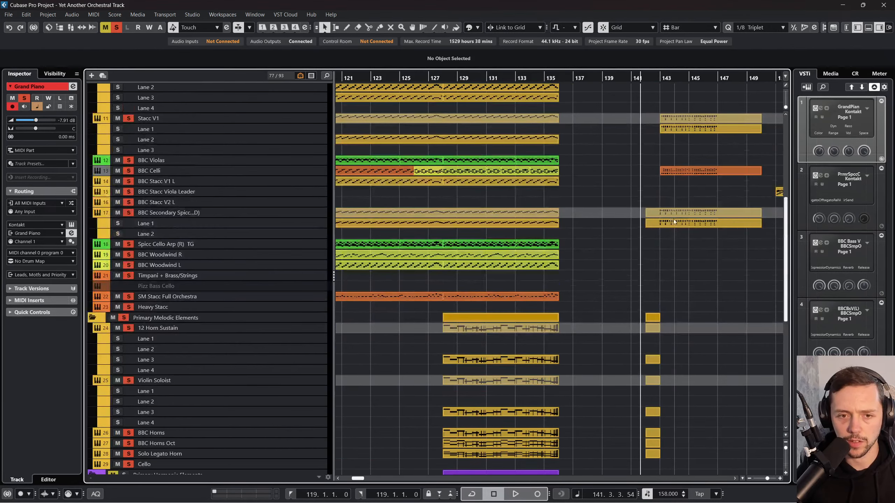
# Step: Select everything after bar 136 on all tracks, including the marker and tempo events, and move it 11 bars later
pyautogui.scroll(-5, 617, 261)
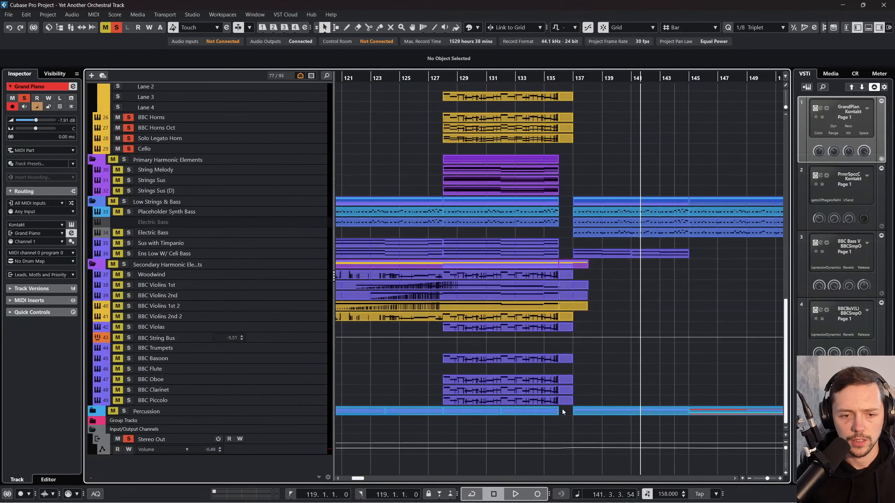
pyautogui.hscroll(5, 562, 409)
pyautogui.scroll(10, 529, 282)
pyautogui.click(488, 89)
pyautogui.hscroll(3, 493, 177)
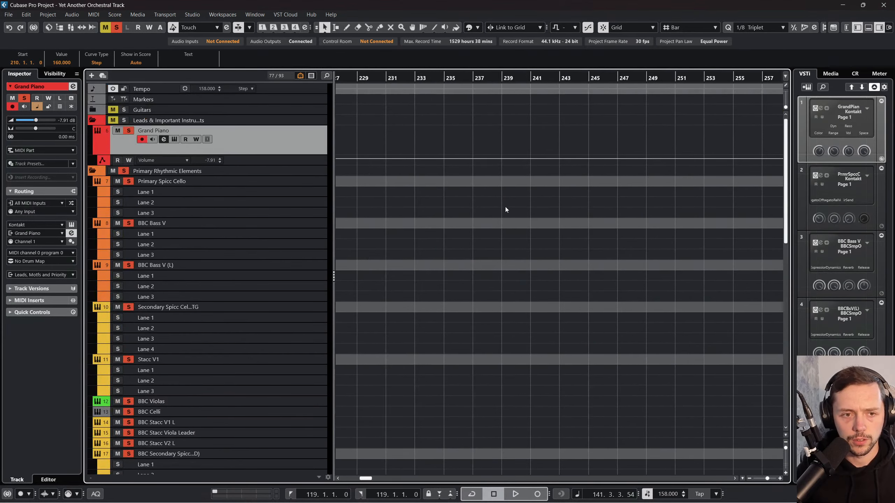
pyautogui.hscroll(-15, 504, 207)
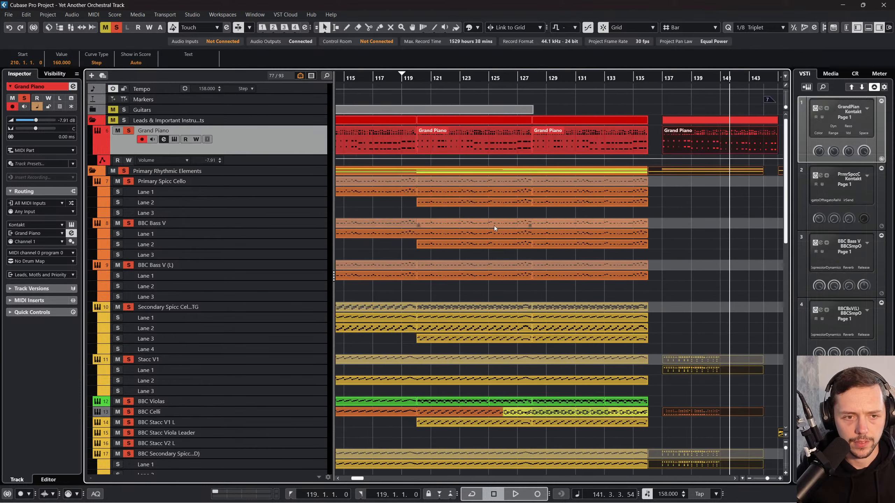
pyautogui.moveTo(669, 144); pyautogui.dragTo(778, 139)
pyautogui.hscroll(-1, 708, 168)
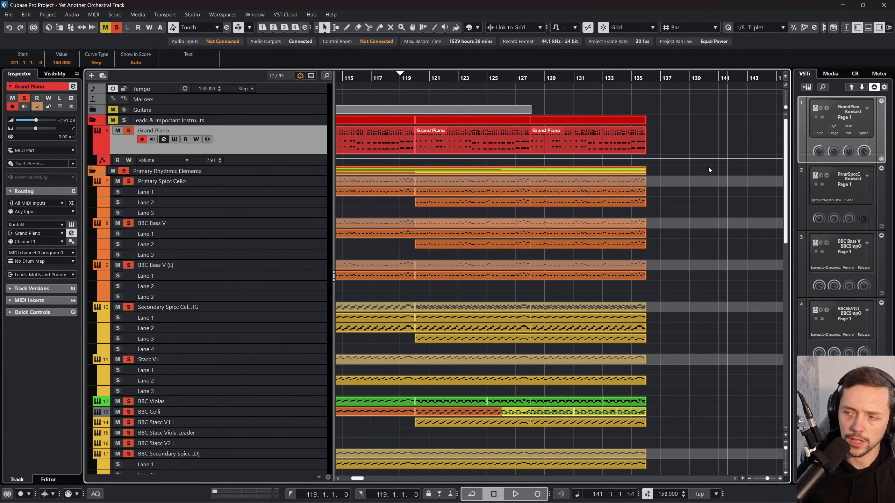
# Step: Move the playhead back to bar 97 and select the Primary Spicc Cello track
pyautogui.moveTo(508, 76); pyautogui.dragTo(440, 84)
pyautogui.click(280, 181)
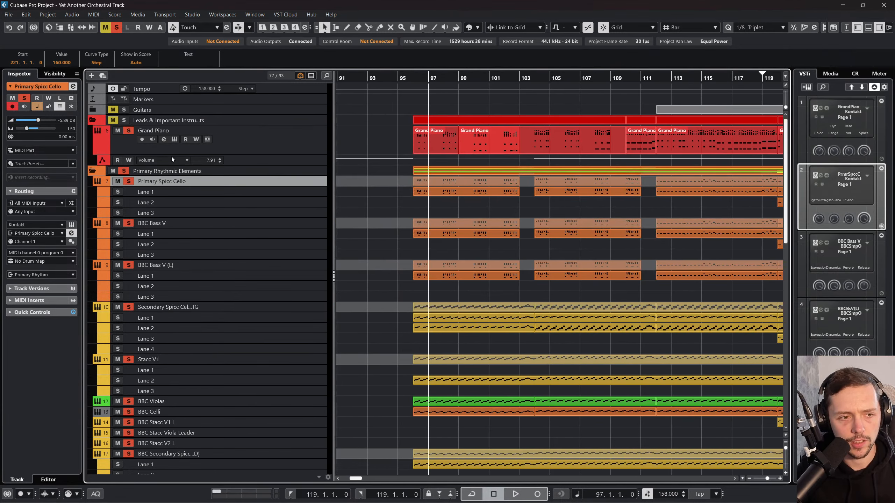
pyautogui.scroll(-10, 208, 178)
pyautogui.scroll(10, 208, 179)
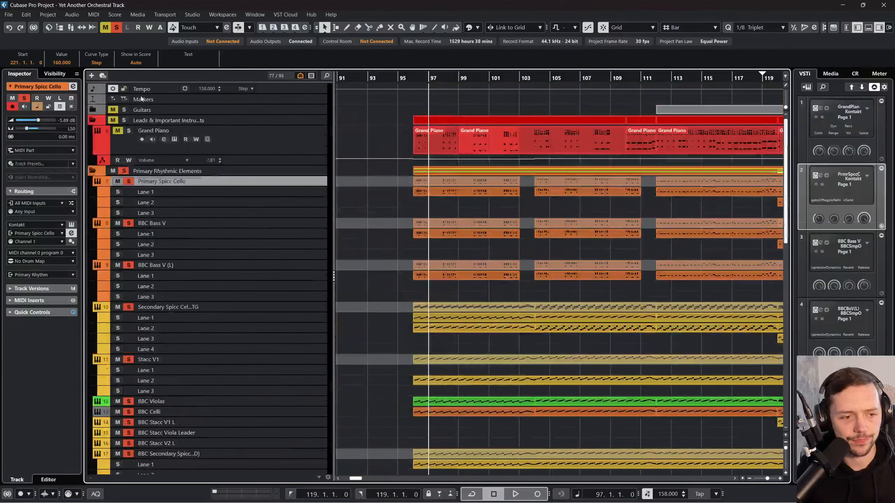
# Step: Clear all solo and mute states, solo only the Primary Rhythmic Elements folder, and look over its tracks
pyautogui.click(116, 28)
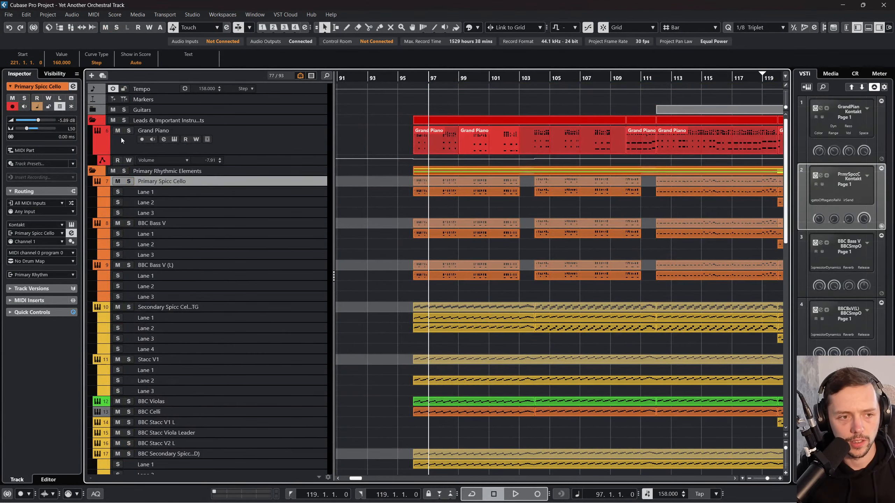
pyautogui.click(125, 171)
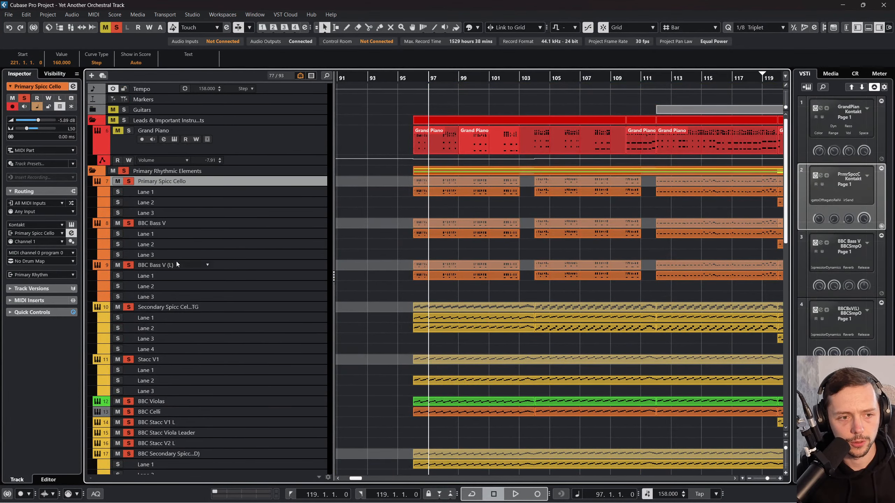
pyautogui.scroll(-5, 216, 373)
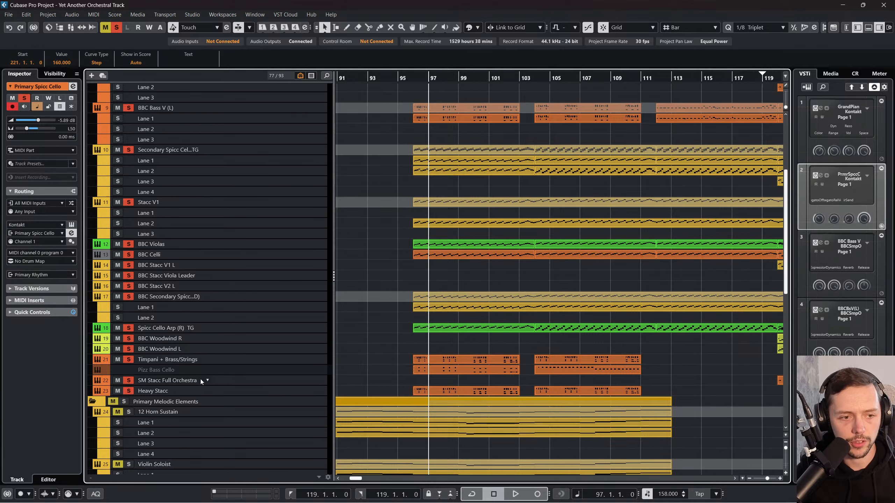
pyautogui.scroll(-12, 211, 381)
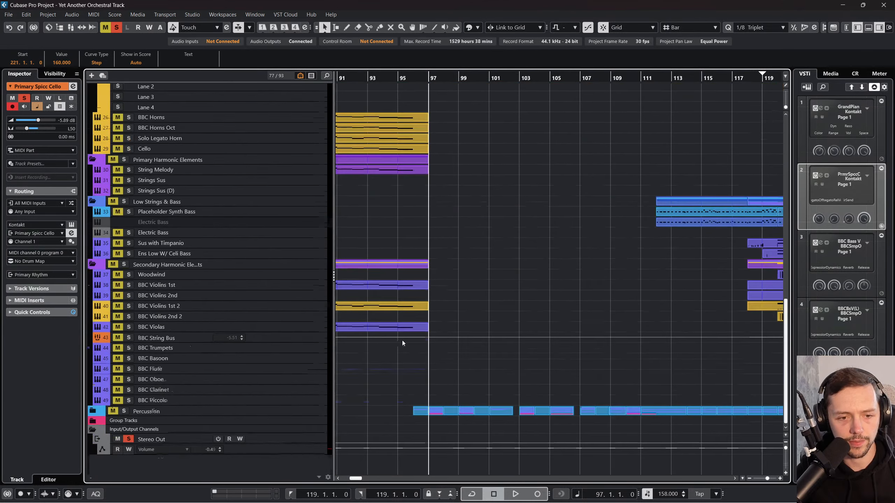
pyautogui.scroll(15, 408, 339)
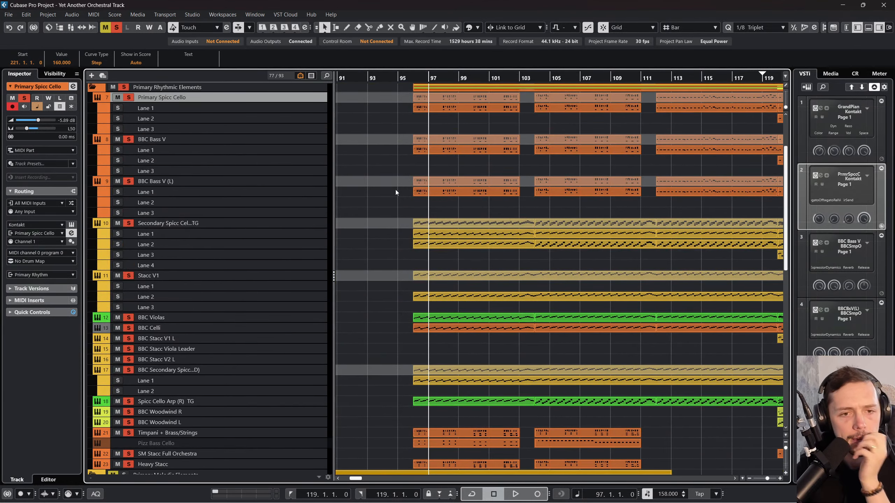
# Step: Place the playhead at bar 96 and select the Grand Piano part that starts at bar 99
pyautogui.moveTo(413, 81); pyautogui.dragTo(414, 78)
pyautogui.scroll(3, 432, 201)
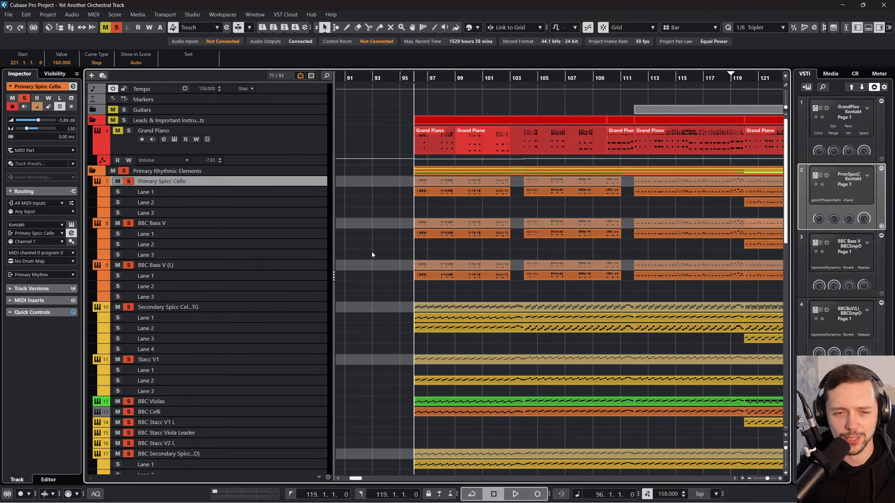
pyautogui.click(435, 191)
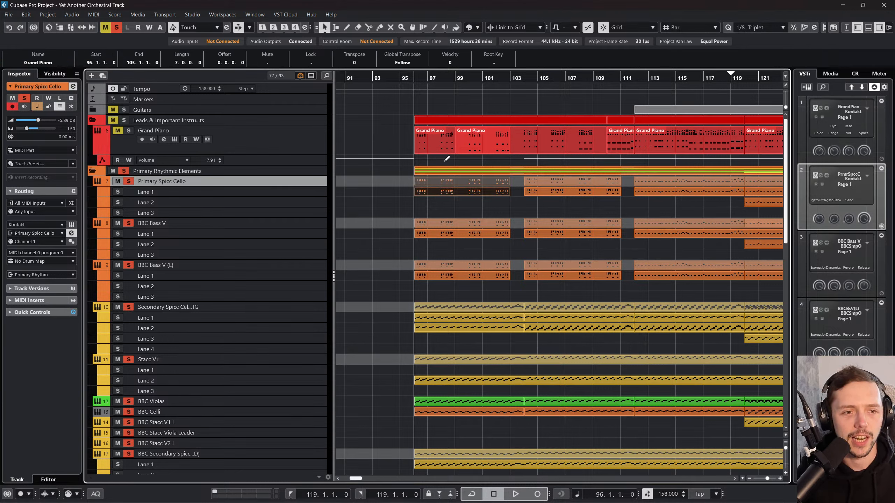
pyautogui.click(442, 148)
pyautogui.press('Right')
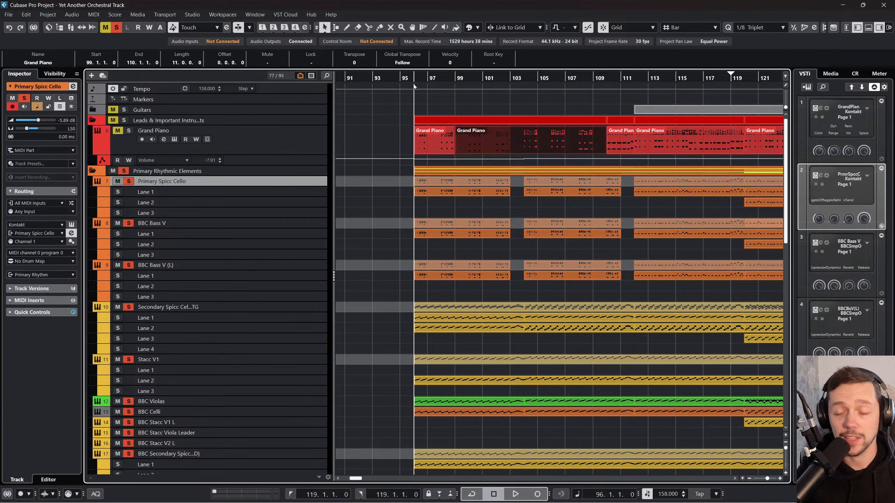
# Step: Clear the current solos, solo only the Primary Spicc Cello track, and play it from bar 112
pyautogui.moveTo(416, 83); pyautogui.dragTo(415, 77)
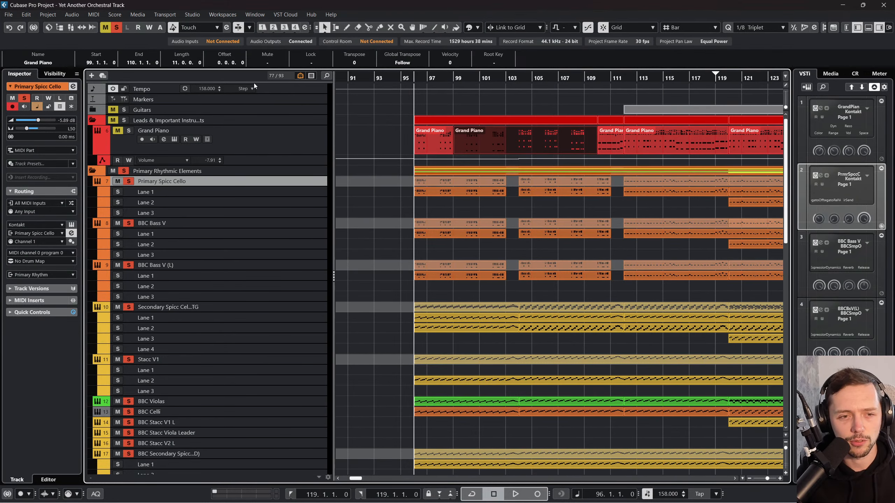
pyautogui.click(121, 29)
pyautogui.click(128, 181)
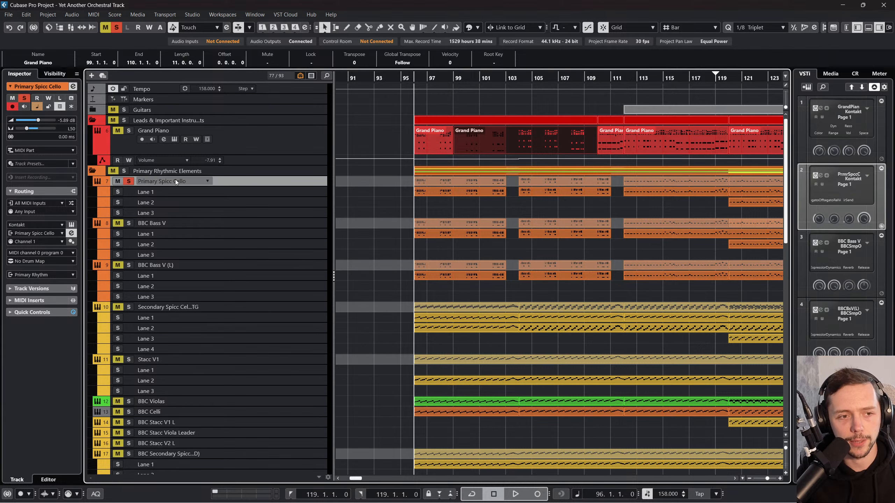
pyautogui.press('space')
pyautogui.click(623, 77)
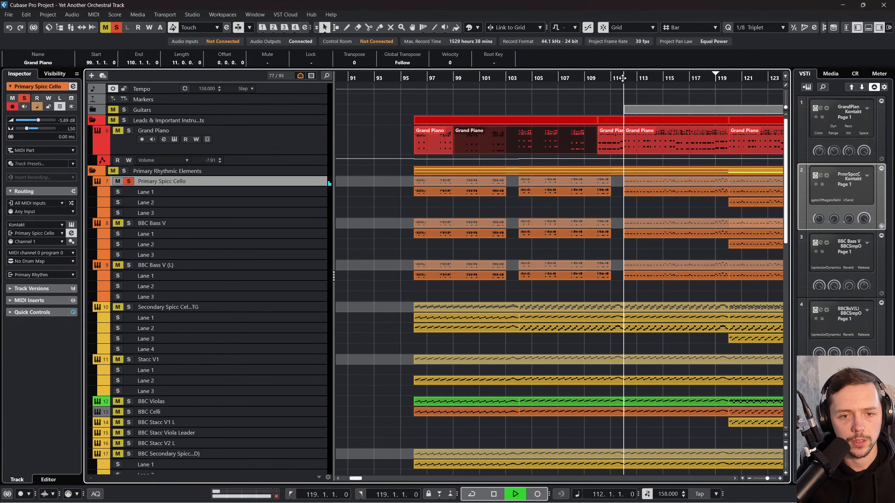
pyautogui.hscroll(5, 559, 178)
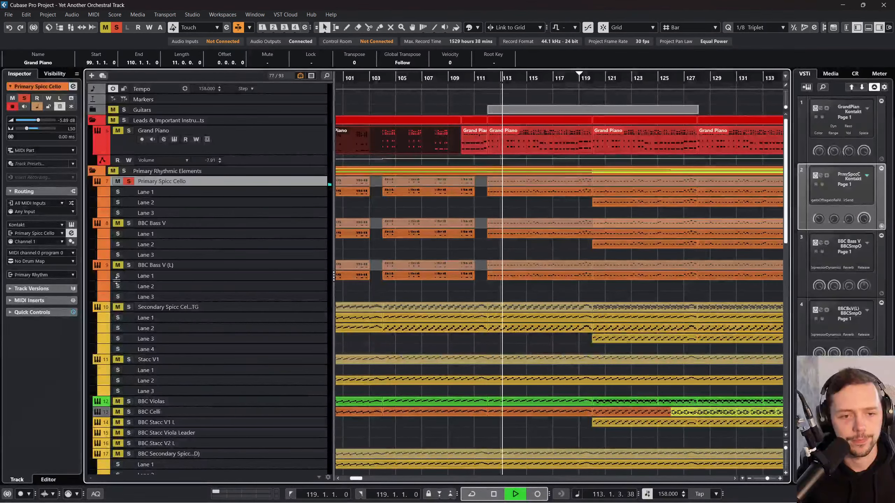
# Step: Add the BBC Bass V track to the solo, select it, and increase its track height
pyautogui.click(118, 223)
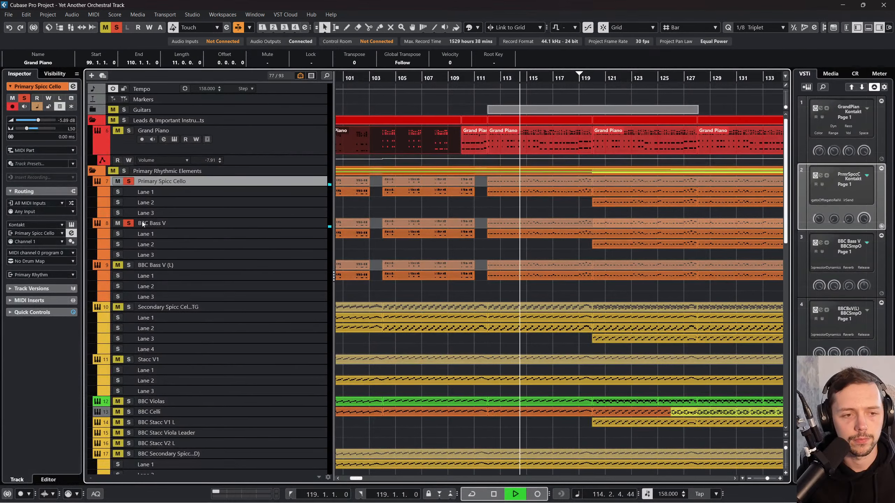
pyautogui.click(202, 227)
pyautogui.moveTo(202, 229); pyautogui.dragTo(197, 248)
# Step: Open the MixConsole and widen the channels until 11 are shown
pyautogui.press('F3')
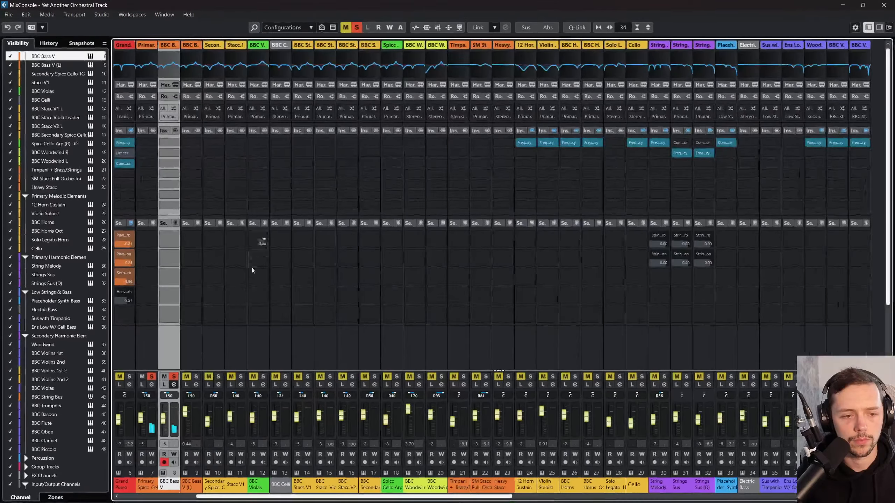
pyautogui.click(598, 27)
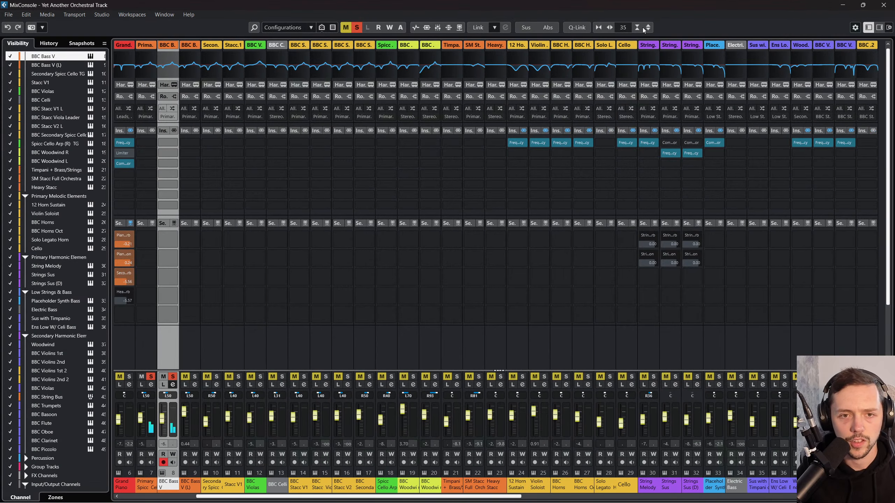
pyautogui.click(609, 28)
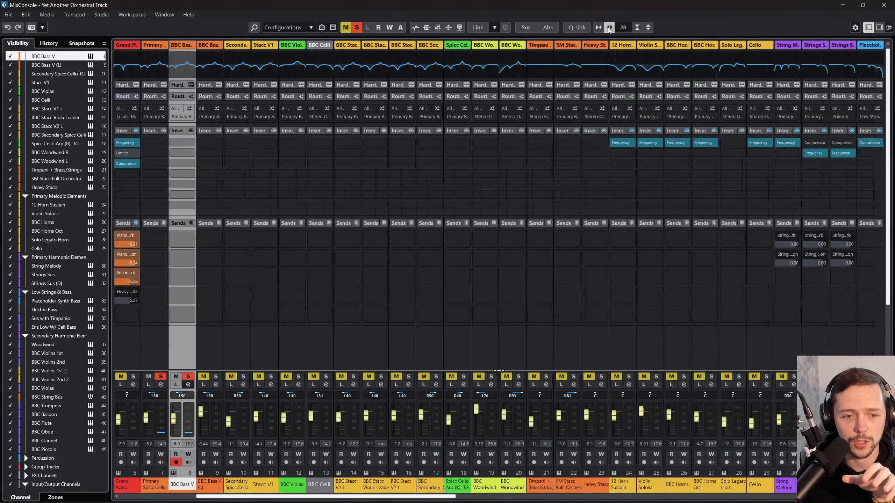
pyautogui.click(609, 28)
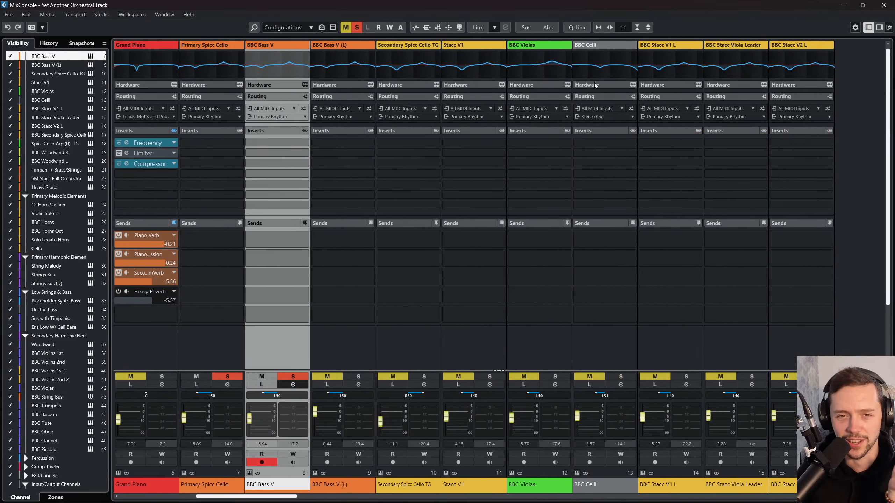
# Step: Compact the MixConsole's insert and send slots and enlarge the fader section
pyautogui.click(649, 28)
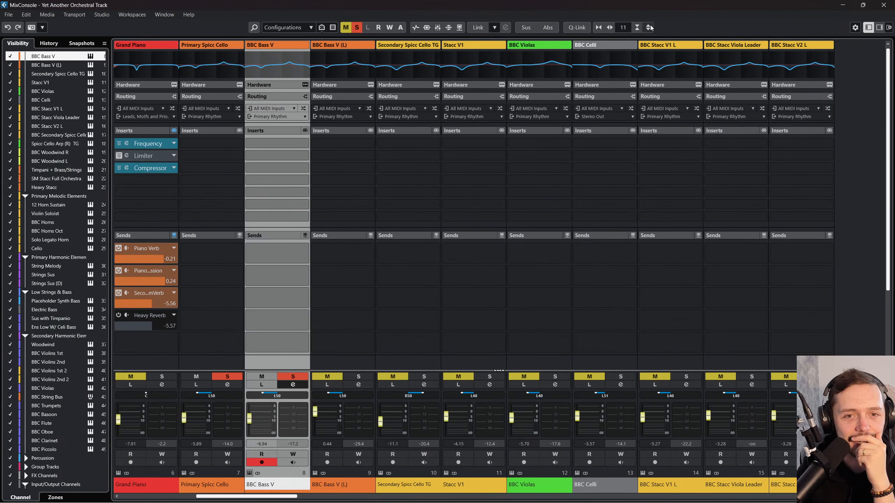
pyautogui.click(648, 31)
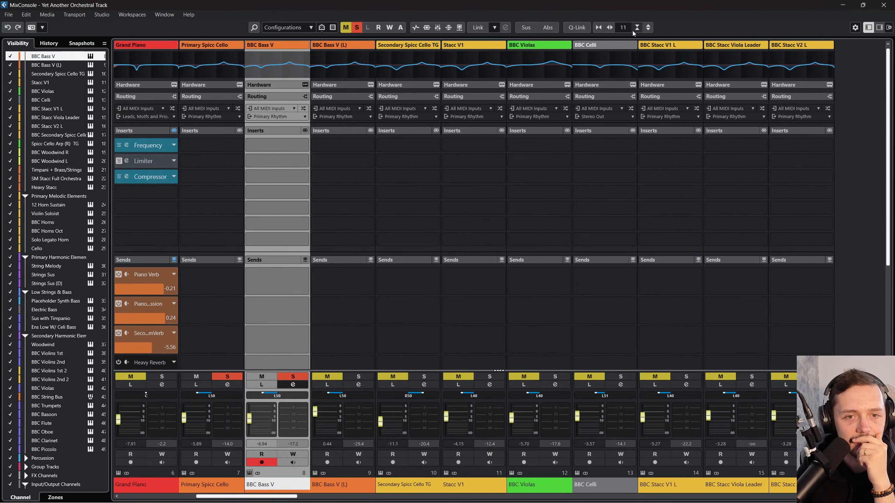
pyautogui.scroll(-2, 357, 298)
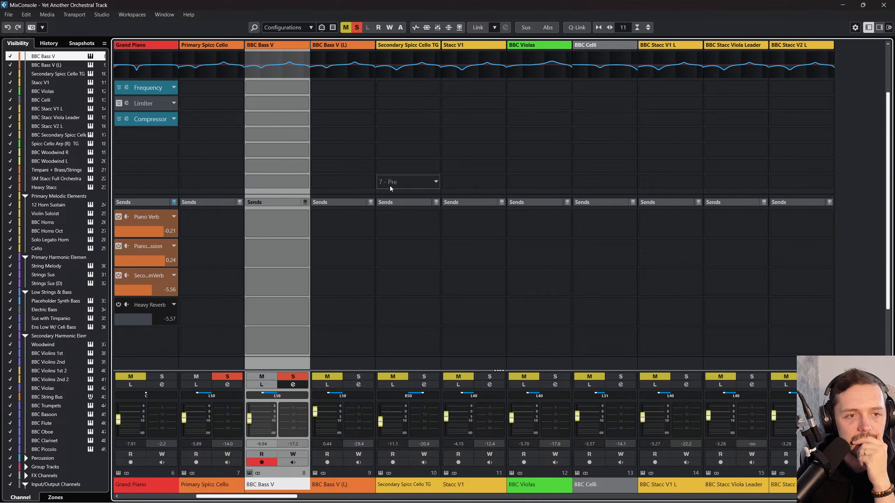
pyautogui.click(637, 28)
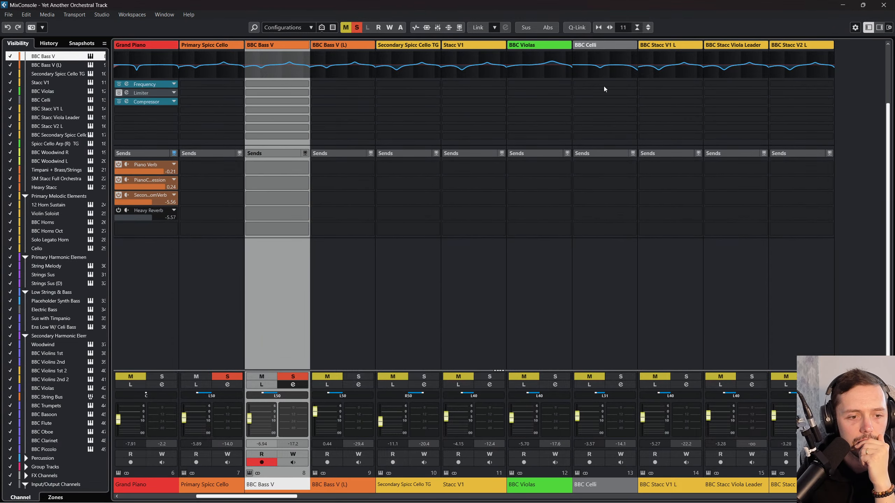
pyautogui.moveTo(425, 371); pyautogui.dragTo(446, 282)
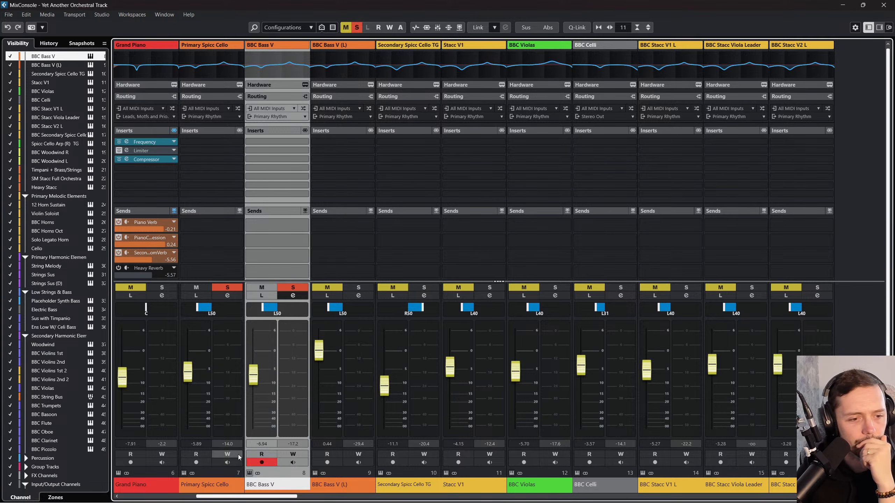
pyautogui.hscroll(-1, 253, 475)
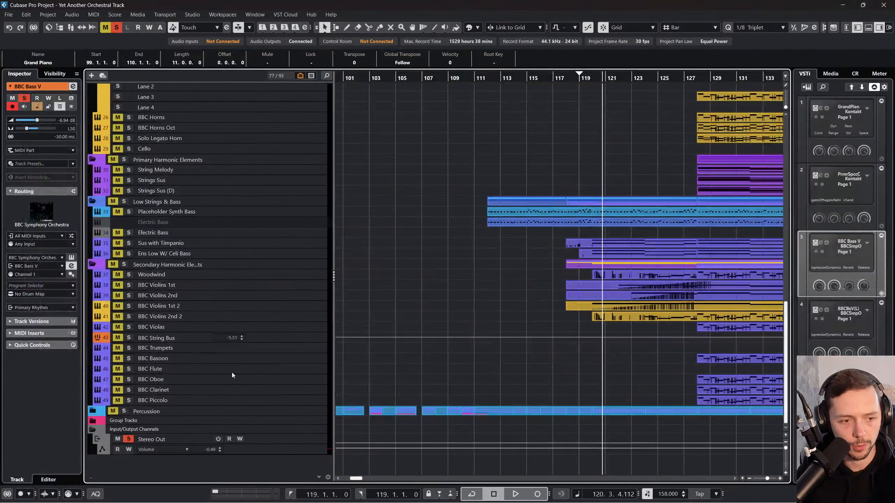
# Step: Return to the project, expand the Group Tracks folder, and look at the Low Strings & Bass group's routing
pyautogui.click(98, 421)
pyautogui.scroll(-1, 176, 416)
pyautogui.click(282, 413)
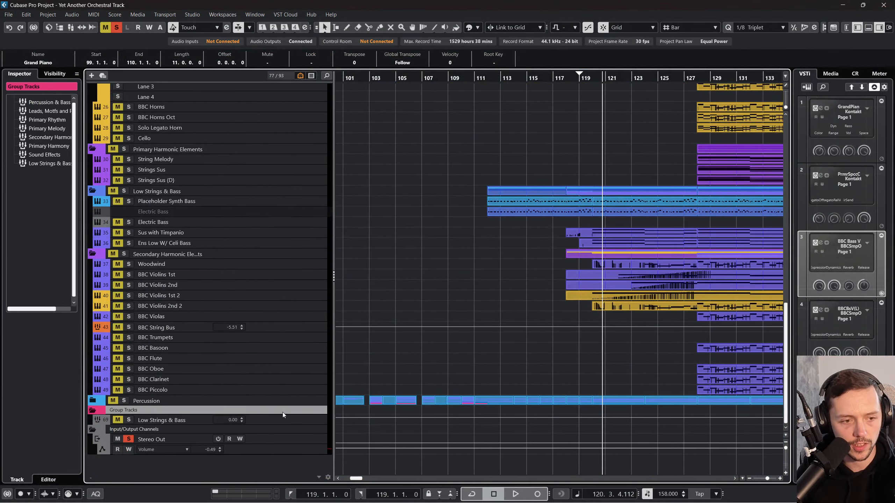
pyautogui.click(301, 421)
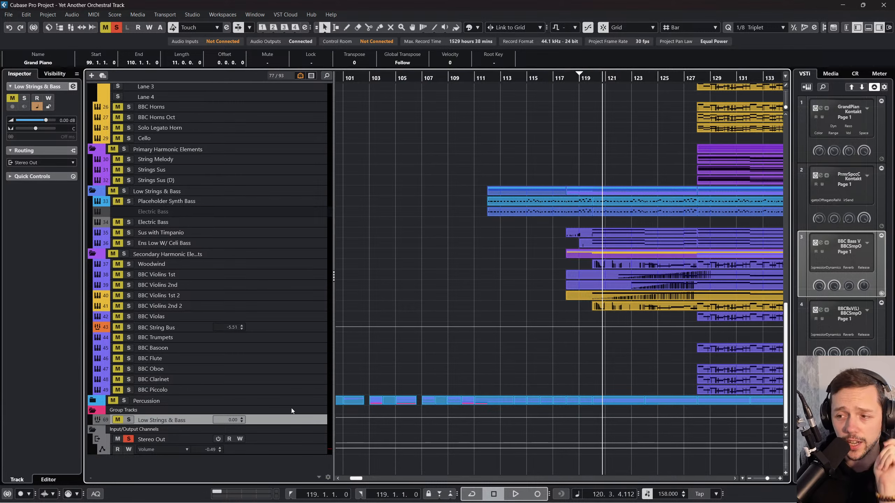
pyautogui.scroll(15, 321, 361)
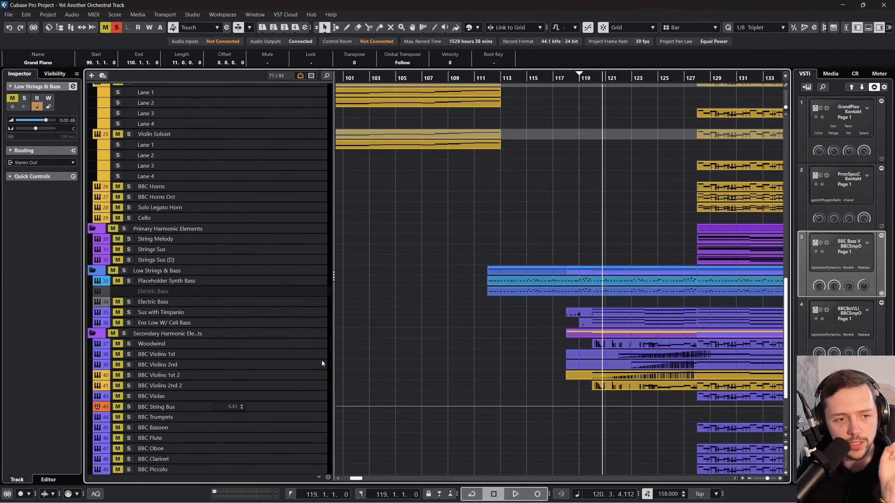
pyautogui.scroll(3, 306, 239)
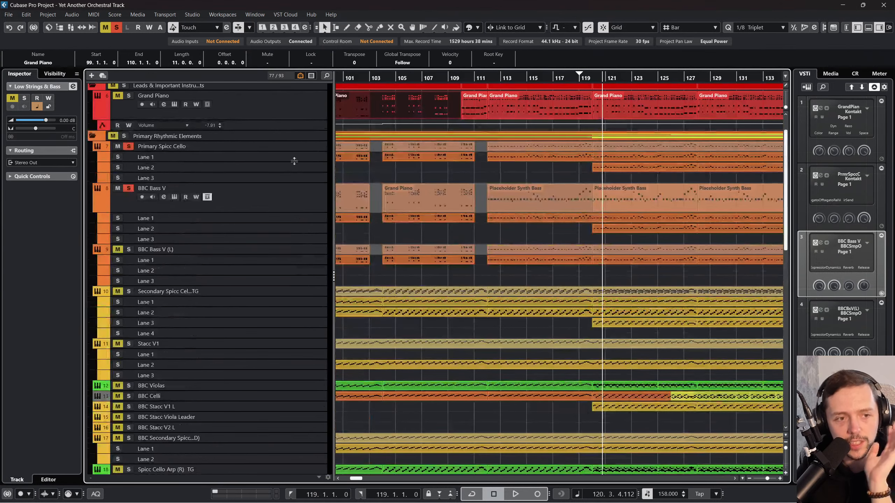
# Step: Select the Primary Spicc Cello track, play both soloed tracks from bar 112, and deselect the Grand Piano part
pyautogui.click(298, 146)
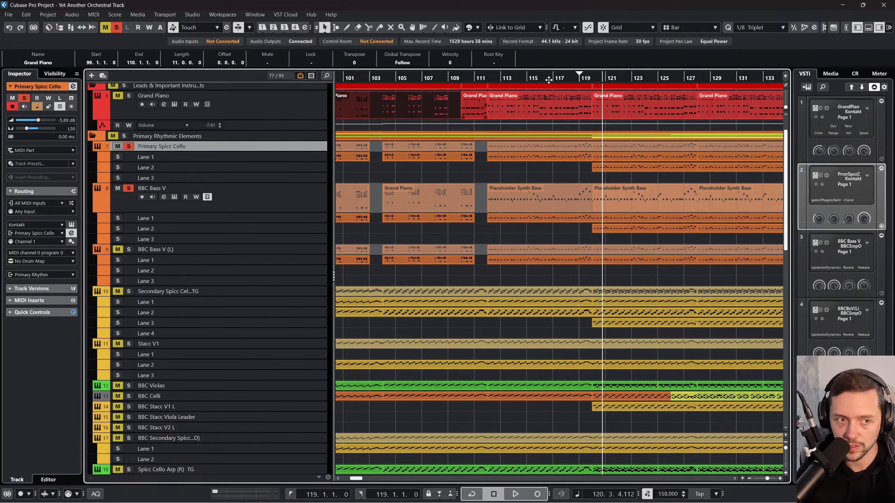
pyautogui.click(482, 77)
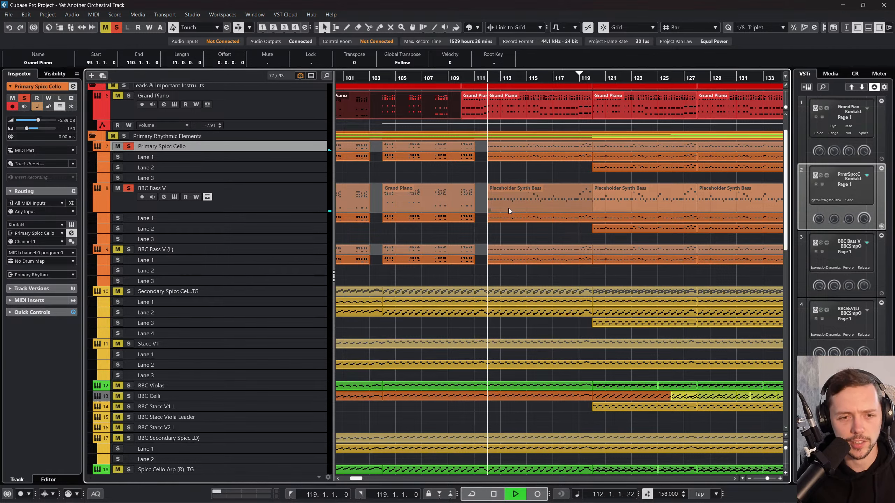
pyautogui.click(499, 167)
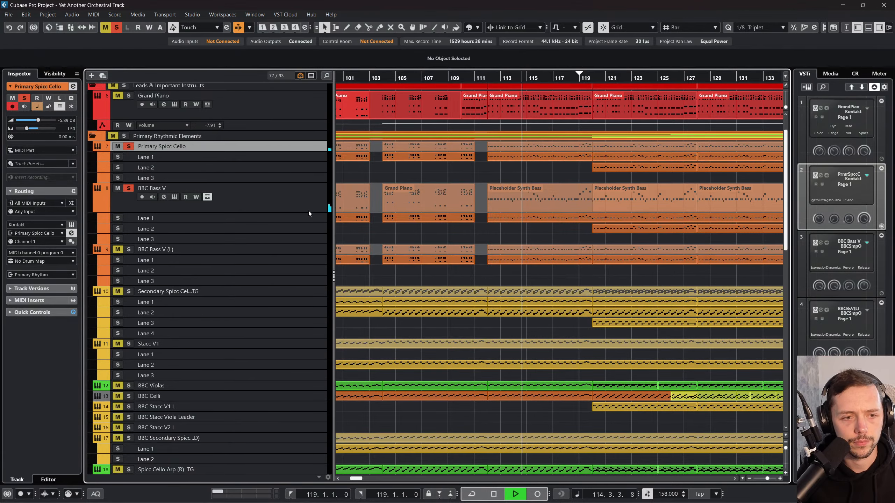
# Step: Pan the BBC Bass V channel to the center in the MixConsole and return to the project
pyautogui.press('F3')
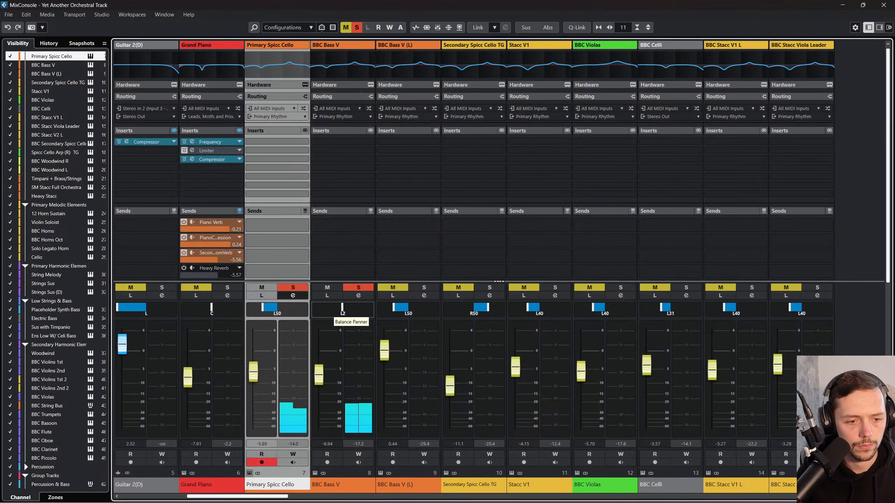
pyautogui.doubleClick(351, 309)
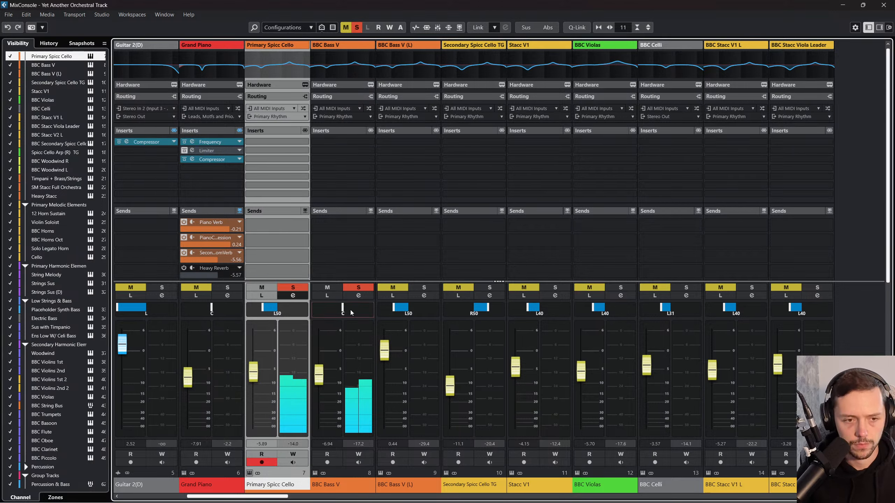
pyautogui.press('F3')
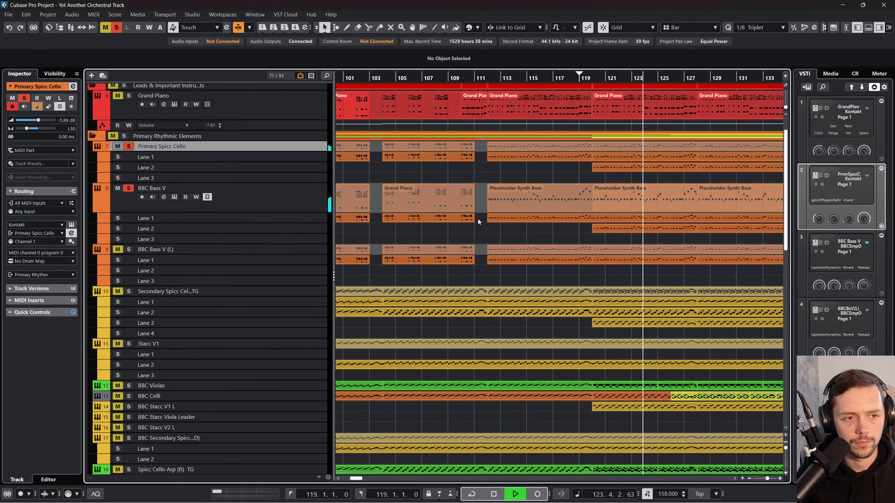
# Step: Delete the Lane 2 parts from bar 120 onward on the Primary Spicc Cello and BBC Bass V tracks
pyautogui.hscroll(3, 564, 242)
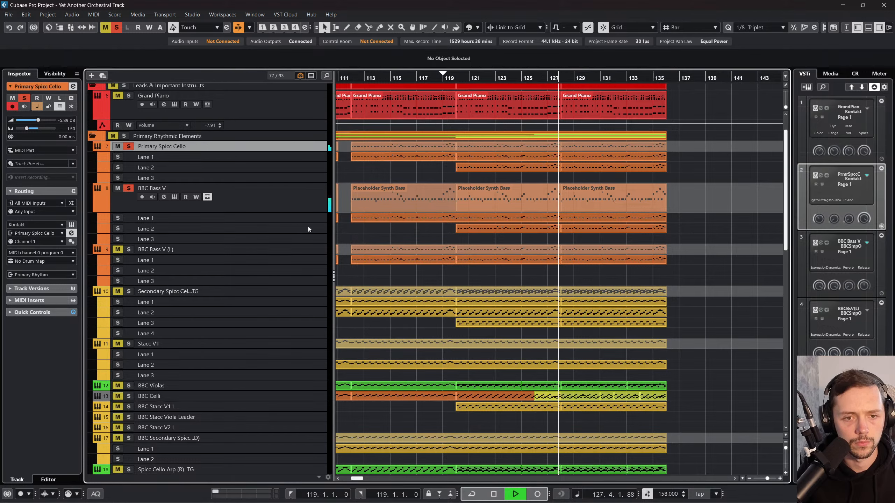
pyautogui.click(653, 166)
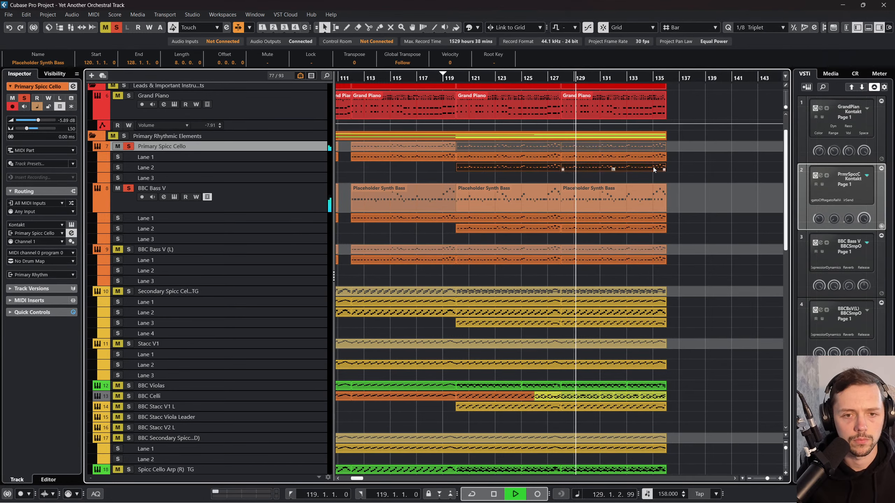
pyautogui.press('Delete')
pyautogui.hscroll(-3, 615, 191)
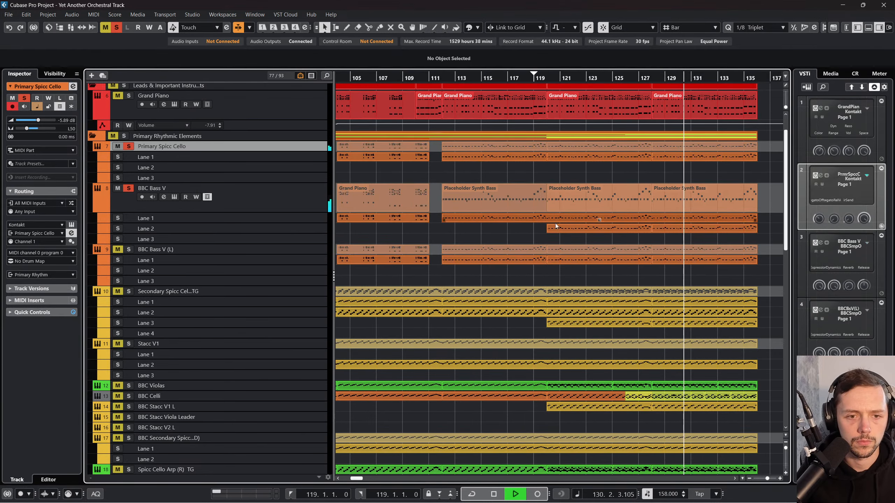
pyautogui.click(696, 229)
pyautogui.press('Delete')
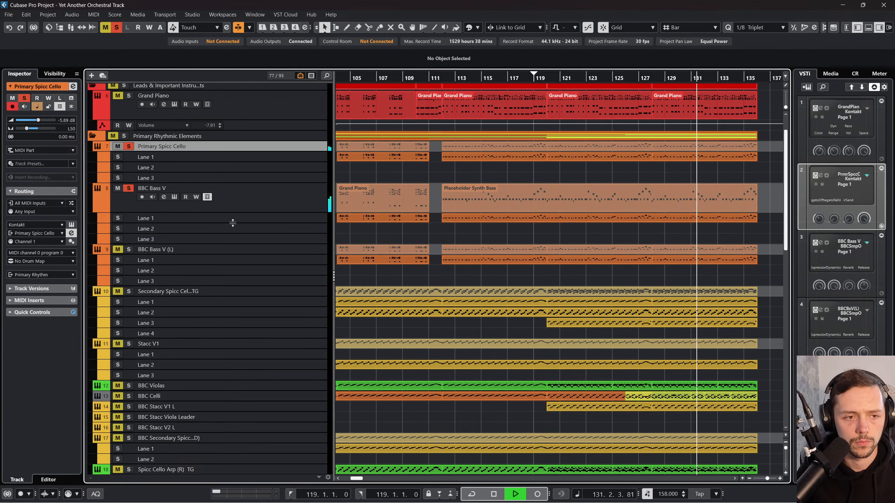
# Step: Hide the lanes of the BBC Bass V and Primary Spicc Cello tracks and stop playback
pyautogui.click(209, 197)
pyautogui.click(60, 107)
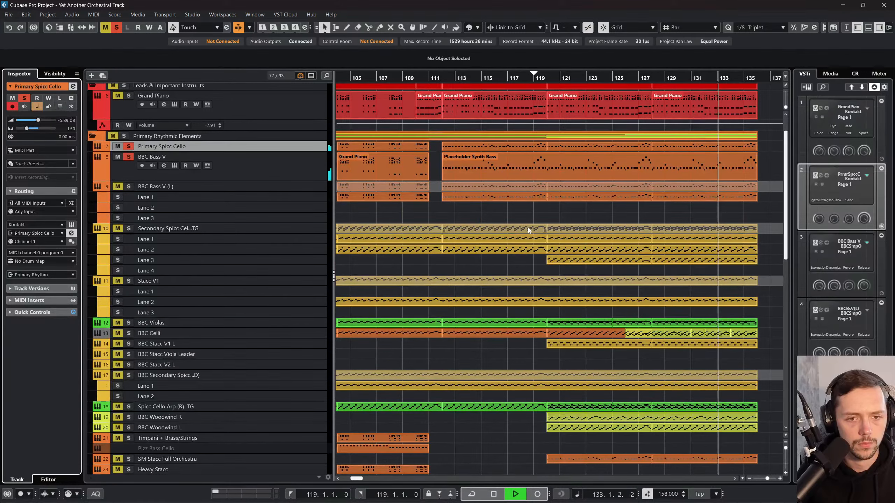
pyautogui.press('space')
# Step: View the Primary Spicc Cello's Kontakt instrument, close it, and open the BBC Bass V instrument to check its articulation
pyautogui.click(502, 197)
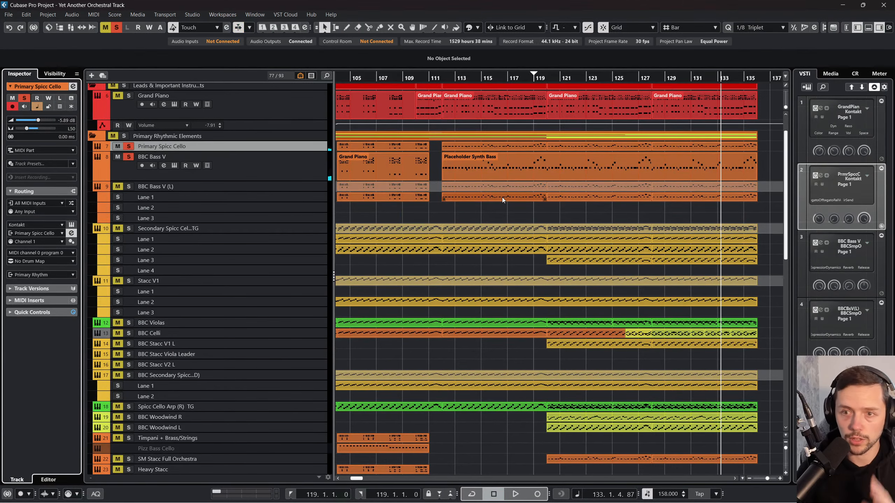
pyautogui.hscroll(-5, 510, 194)
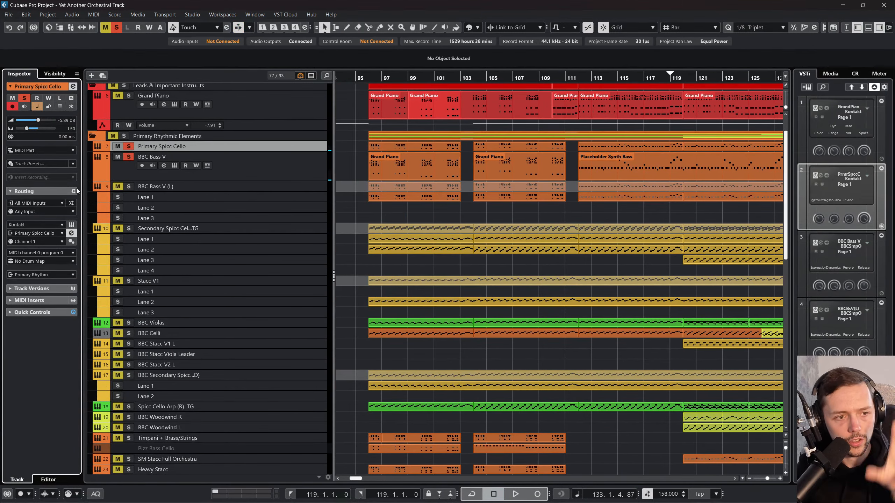
pyautogui.click(71, 225)
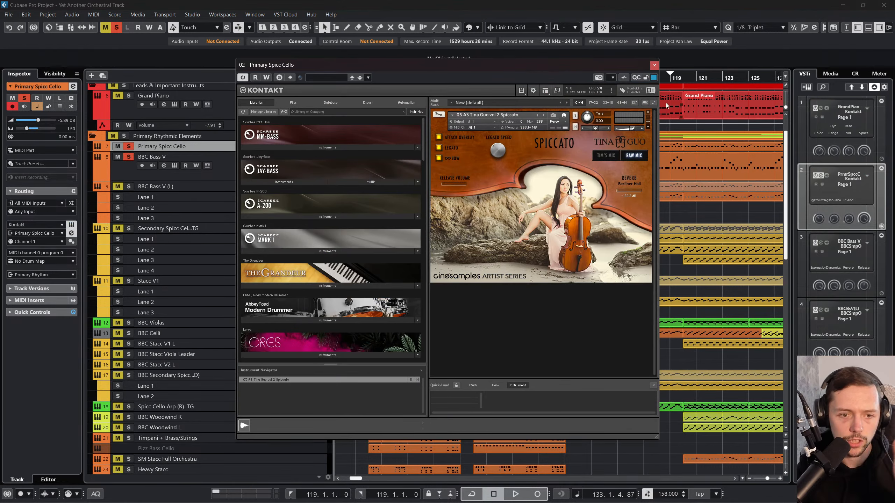
pyautogui.click(653, 67)
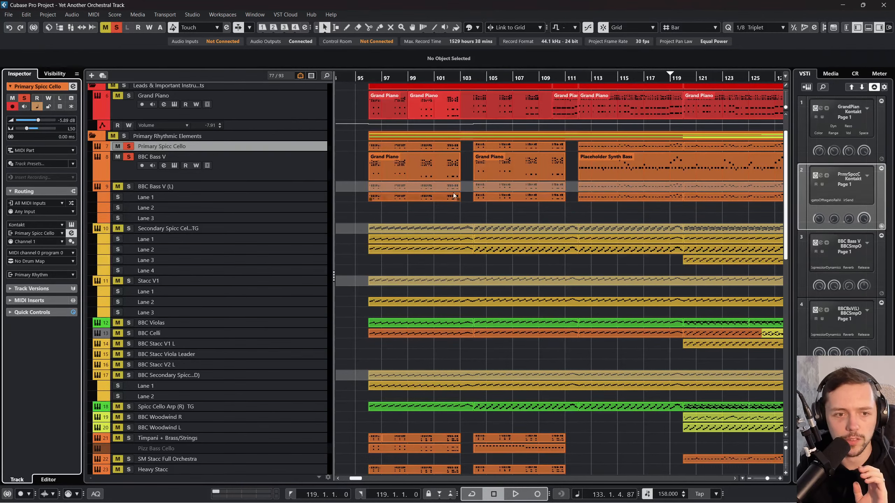
pyautogui.click(302, 175)
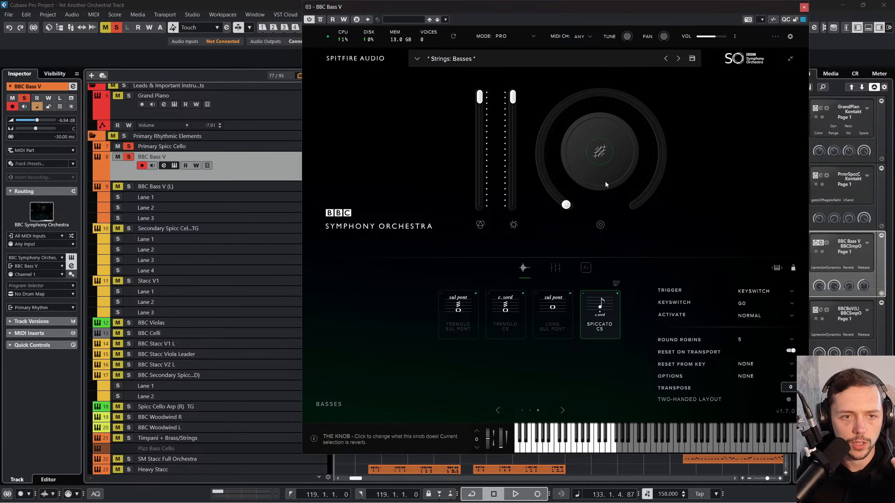
# Step: Close the BBC Bass V instrument, select the BBC Bass V (L) track and start playback from bar 112
pyautogui.click(803, 7)
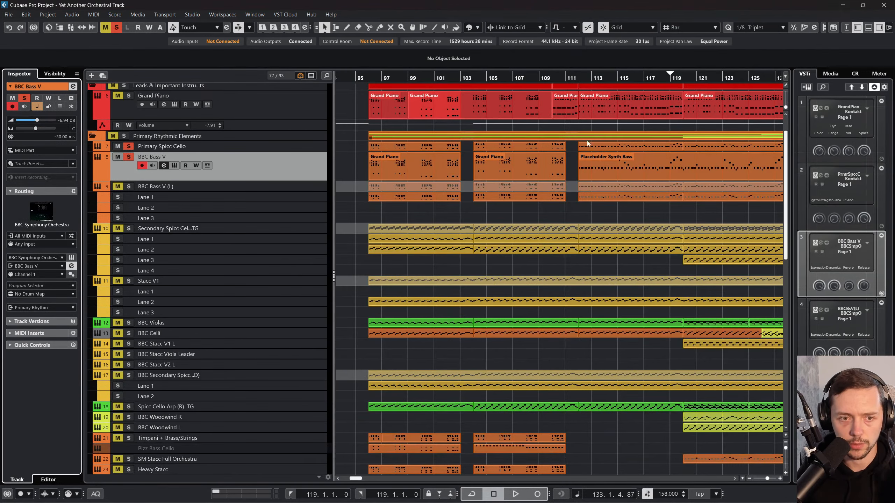
pyautogui.hscroll(-2, 483, 191)
pyautogui.click(488, 77)
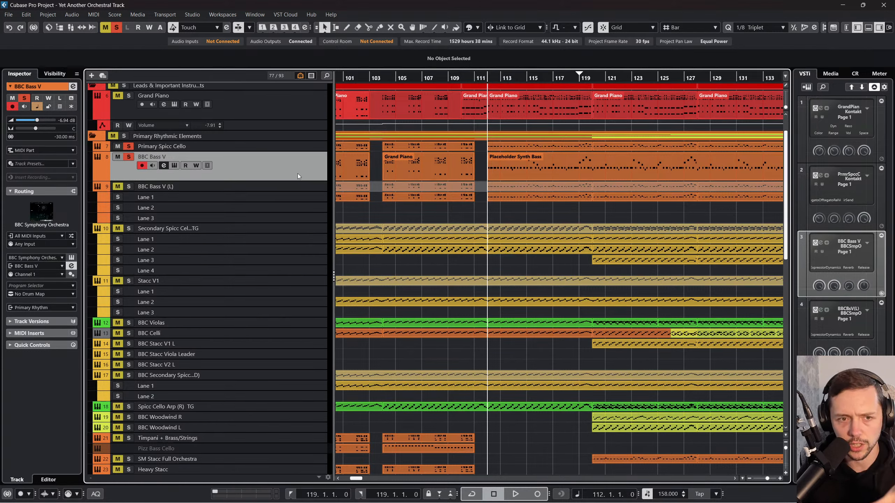
pyautogui.click(303, 189)
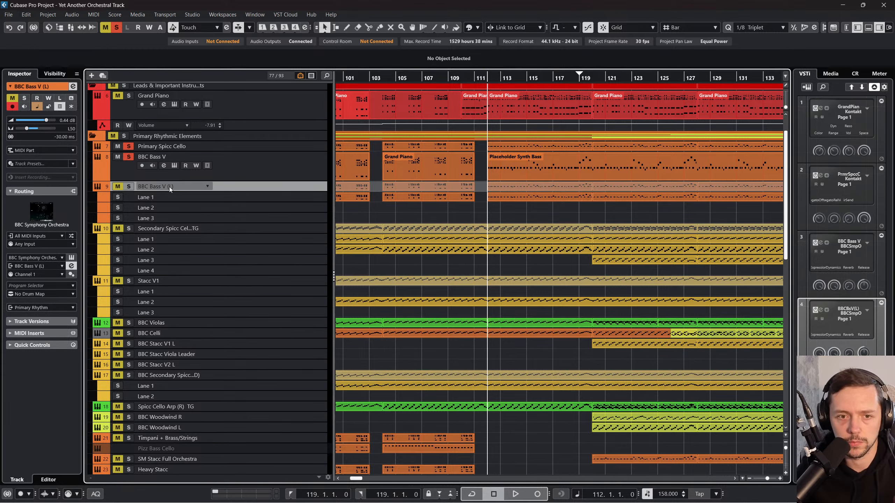
pyautogui.press('space')
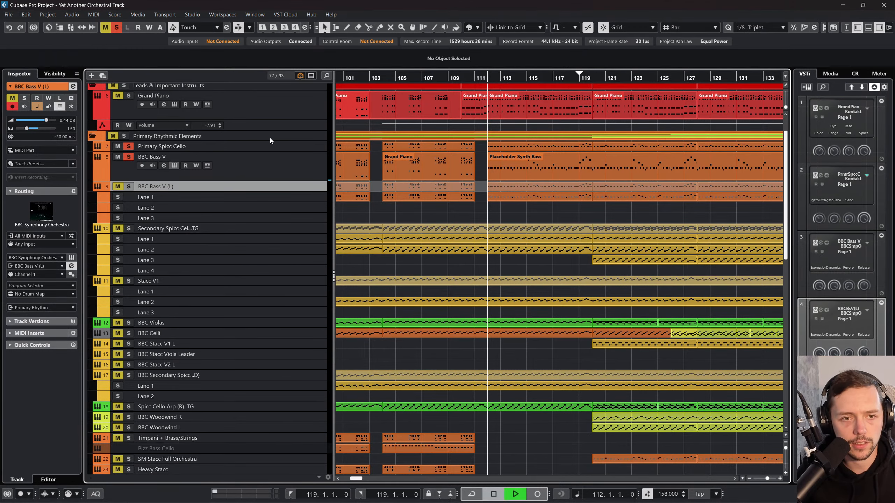
# Step: Set the cycle range from bar 112 to bar 136 and enable cycle playback
pyautogui.moveTo(489, 73); pyautogui.dragTo(563, 81)
pyautogui.click(472, 494)
pyautogui.press('space')
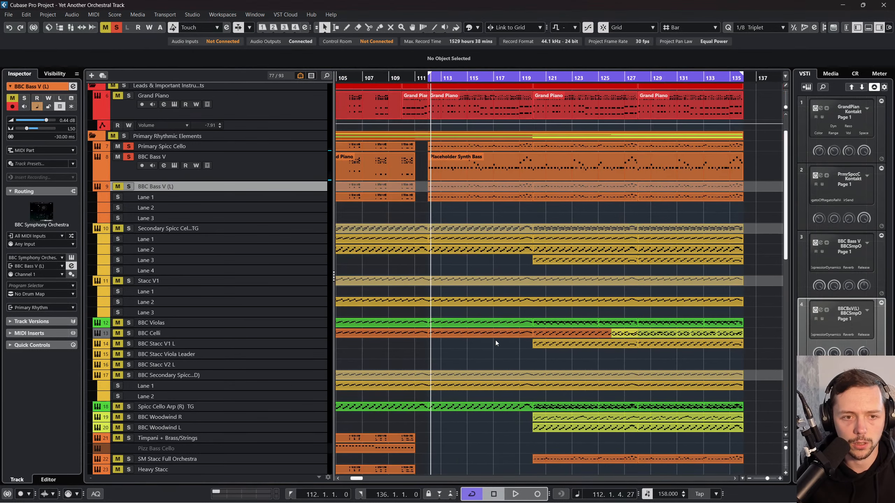
# Step: Solo the BBC Bass V (L) track during playback and open the MixConsole to compare its level with BBC Bass V
pyautogui.click(118, 186)
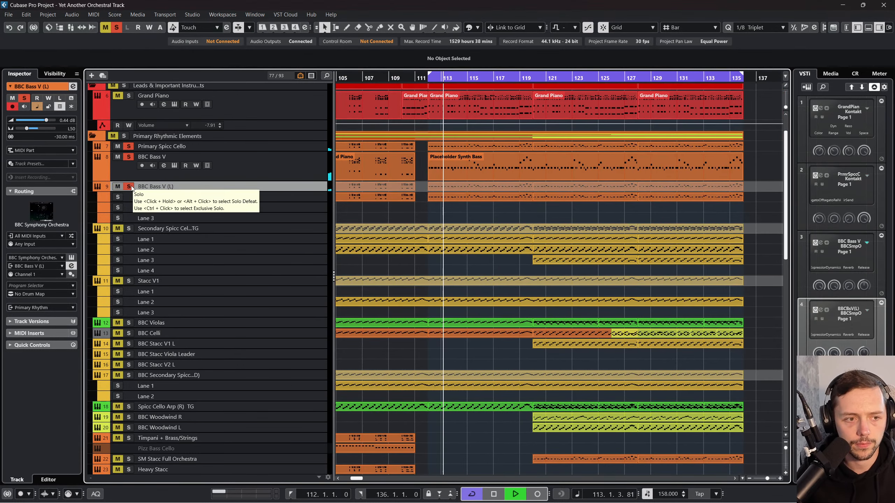
pyautogui.click(129, 186)
pyautogui.moveTo(244, 192); pyautogui.dragTo(246, 249)
pyautogui.press('F3')
pyautogui.click(411, 445)
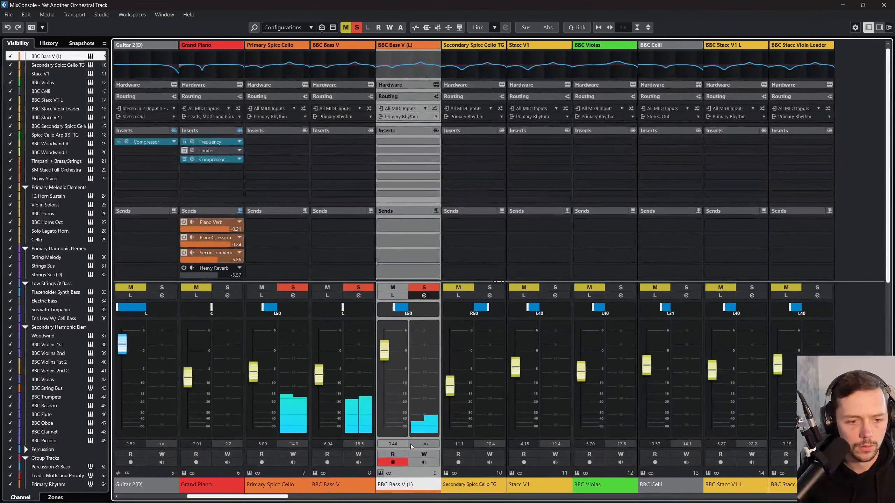
pyautogui.click(329, 444)
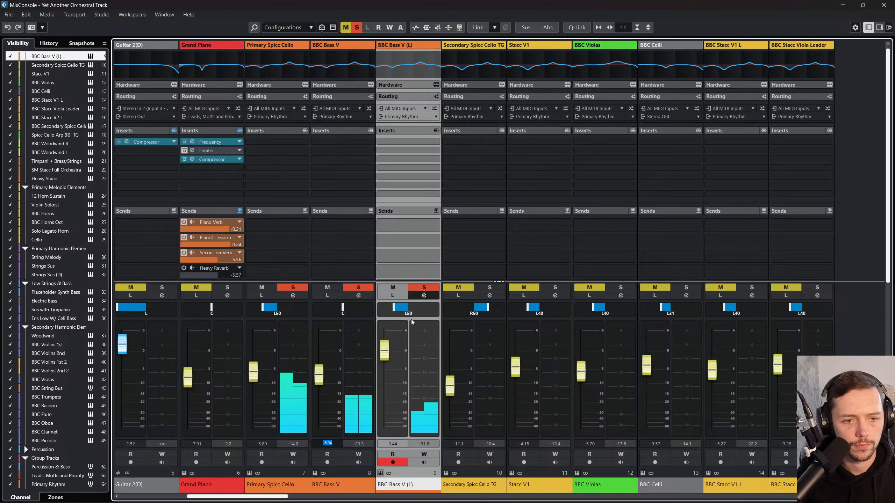
# Step: Pan the BBC Bass V (L) channel to the center
pyautogui.moveTo(410, 315); pyautogui.dragTo(426, 315)
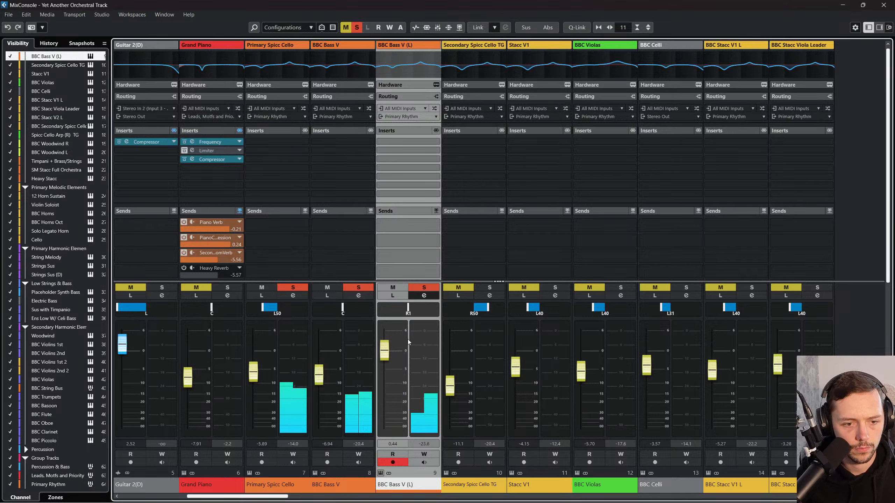
pyautogui.doubleClick(409, 310)
pyautogui.write('C')
pyautogui.press('Return')
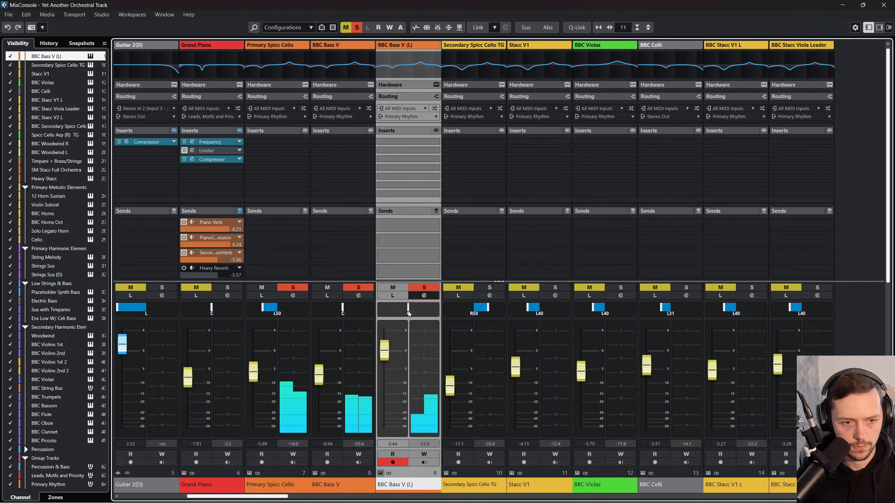
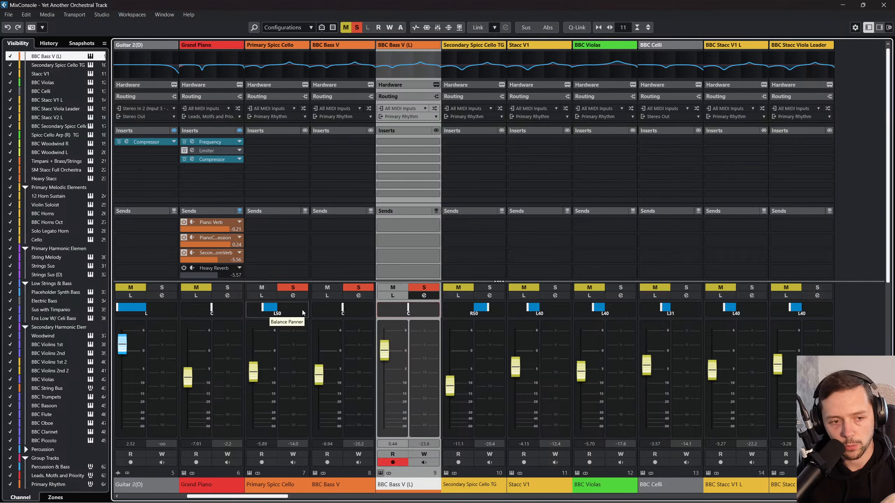
# Step: Pan the BBC Bass V channel to L36 and Primary Spicc Cello to R26, then return to the project view
pyautogui.moveTo(339, 307); pyautogui.dragTo(332, 307)
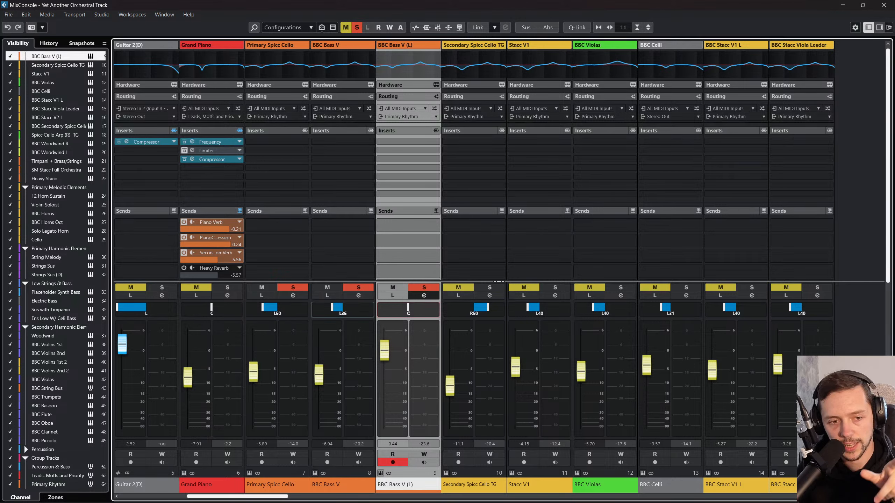
pyautogui.moveTo(277, 308); pyautogui.dragTo(294, 307)
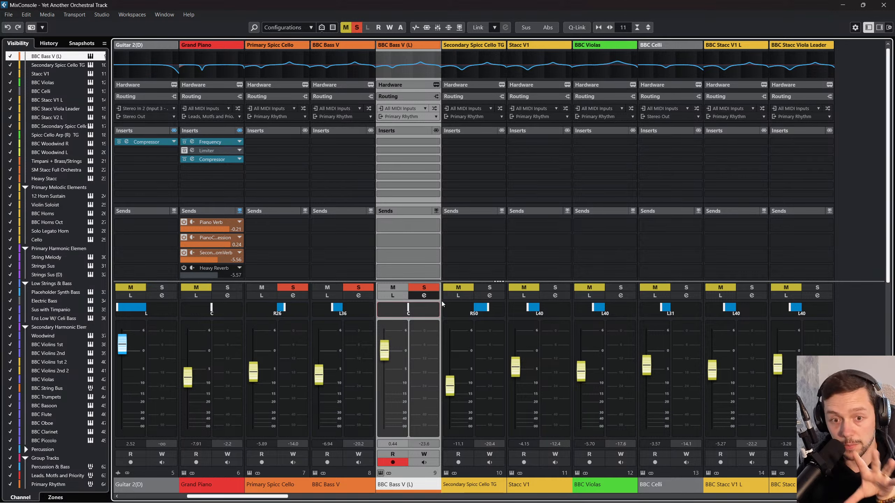
pyautogui.press('F3')
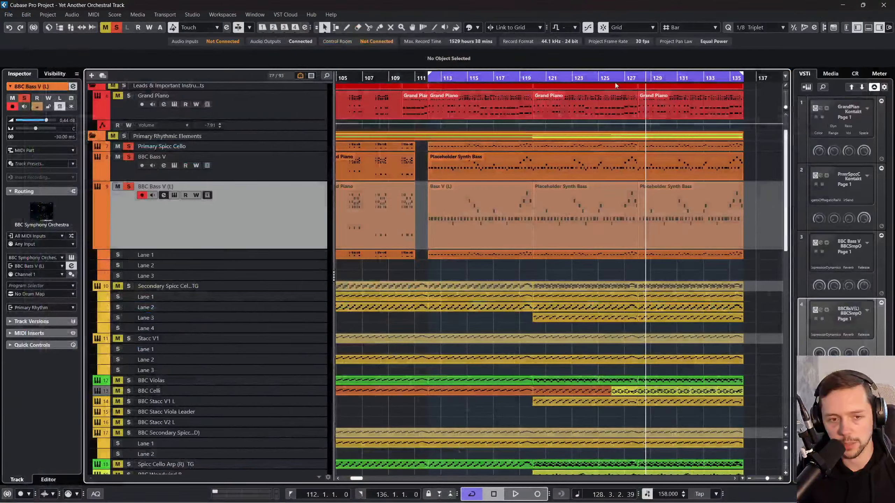
# Step: Start playback from bar 112 and unsolo BBC Bass V and Primary Spicc Cello in the MixConsole, leaving only BBC Bass V (L) soloed
pyautogui.click(428, 78)
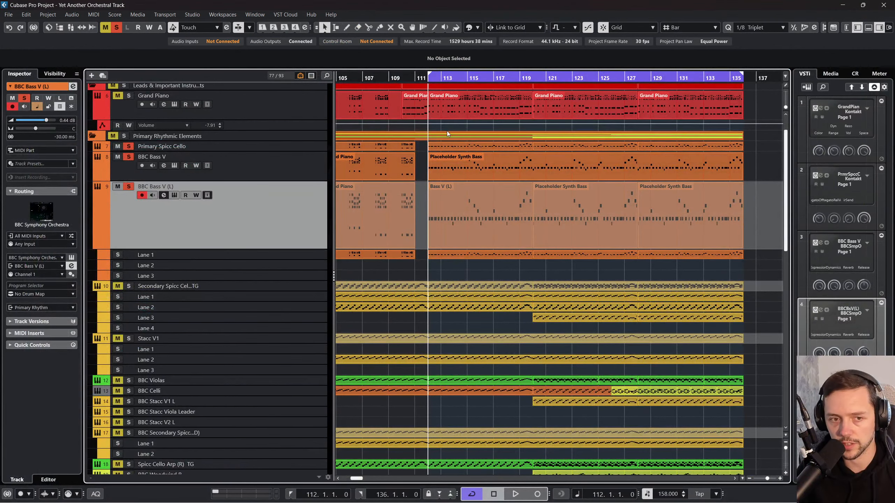
pyautogui.press('space')
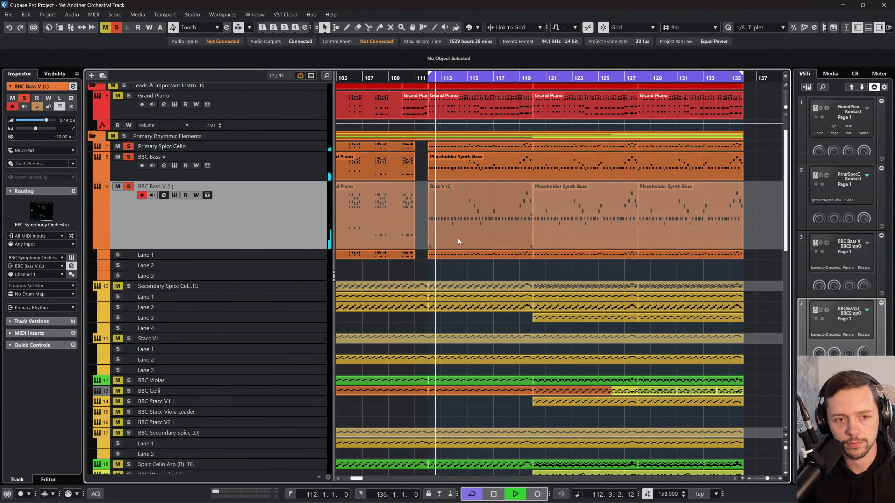
pyautogui.press('F3')
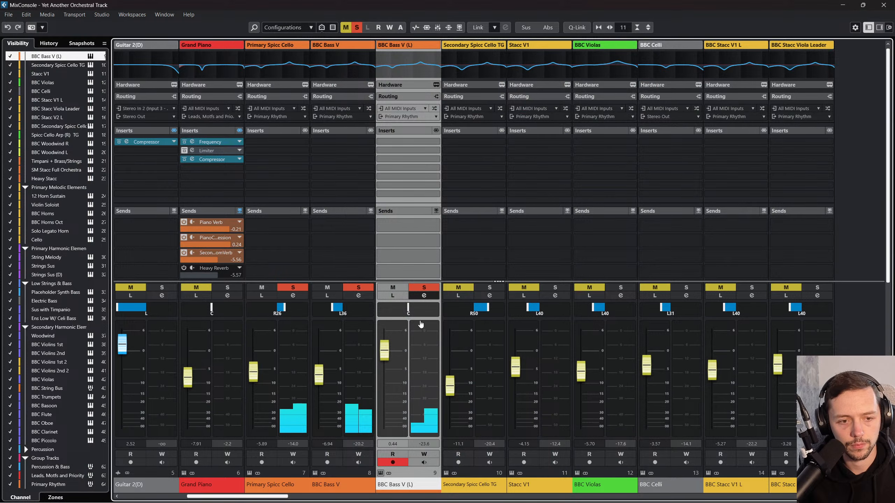
pyautogui.click(358, 287)
pyautogui.click(293, 287)
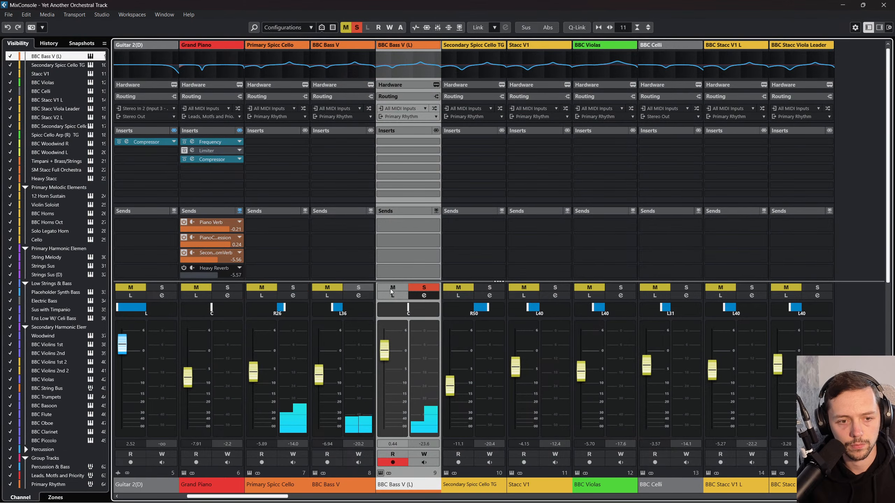
# Step: Inspect the BBC Bass V (L) channel's equalizer, close the mixer, and compare the soloed bass against the full mix
pyautogui.click(420, 297)
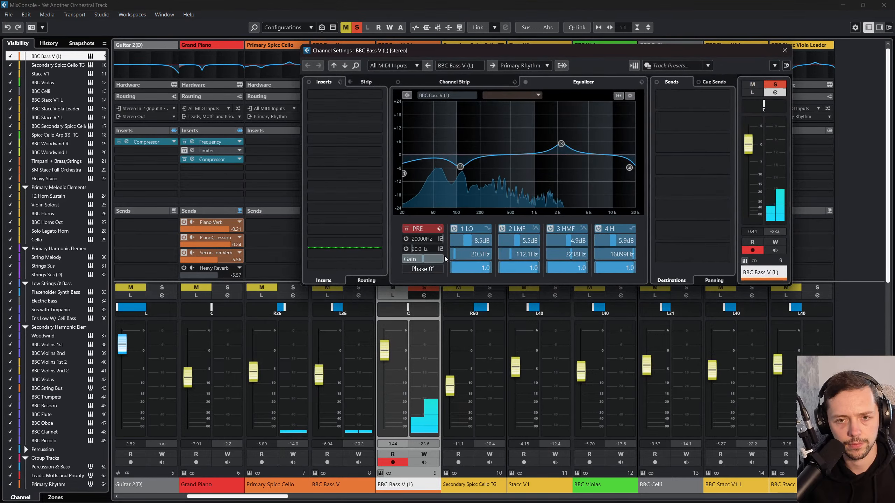
pyautogui.click(786, 50)
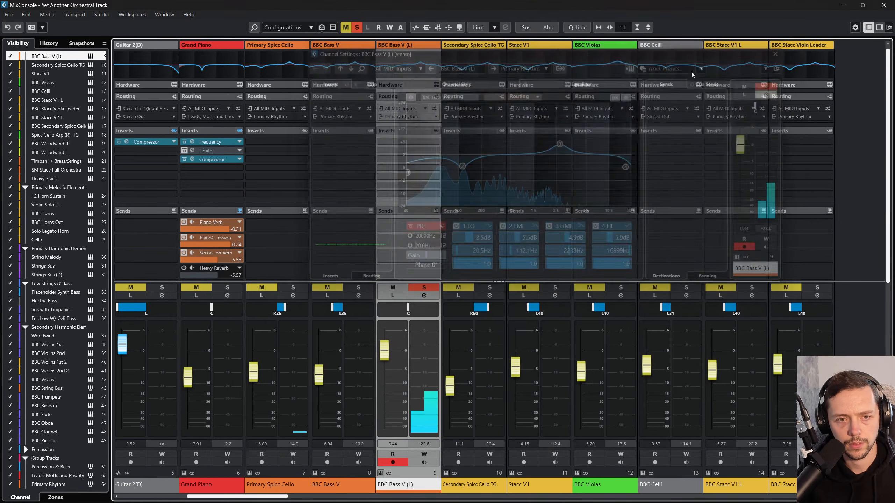
pyautogui.click(883, 4)
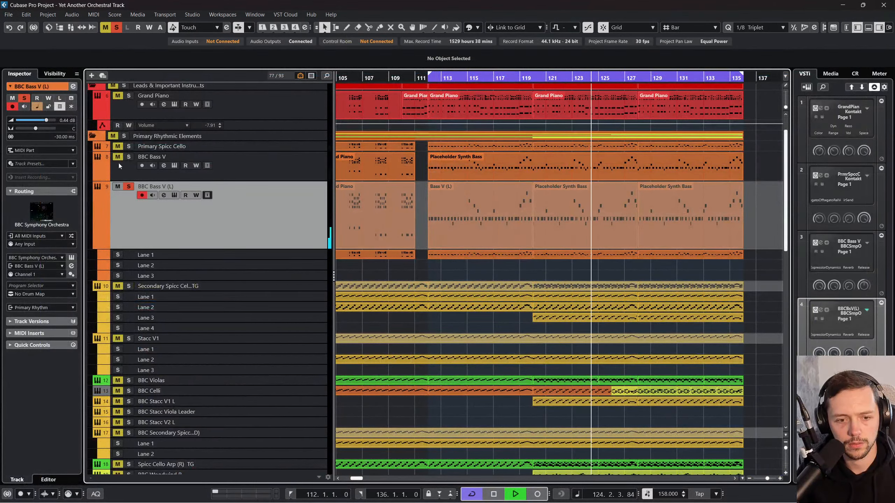
pyautogui.click(118, 27)
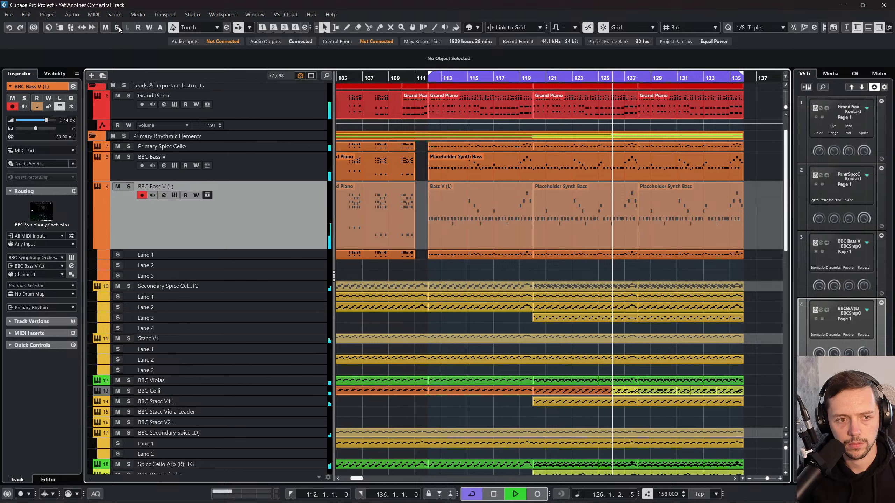
pyautogui.click(129, 187)
# Step: Open the BBC Bass V (L) instrument, audition the Spiccato articulation and switch back to Staccato
pyautogui.click(73, 259)
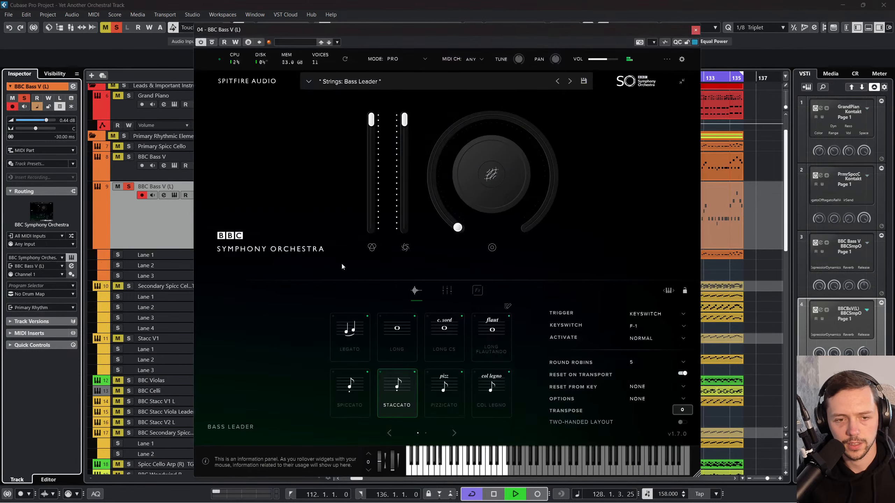
pyautogui.click(351, 397)
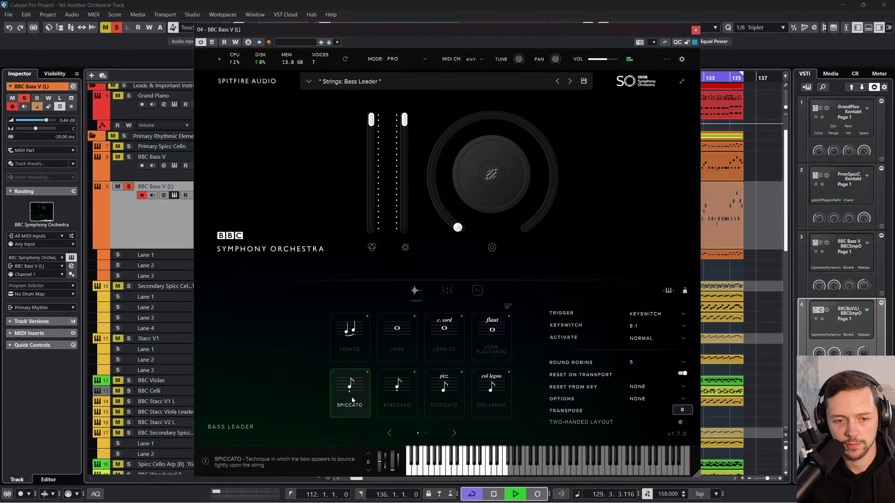
pyautogui.click(380, 387)
# Step: Add the CloseW and Mono microphones at about half level in the Bass Leader mixer and review the other microphone signals
pyautogui.click(451, 288)
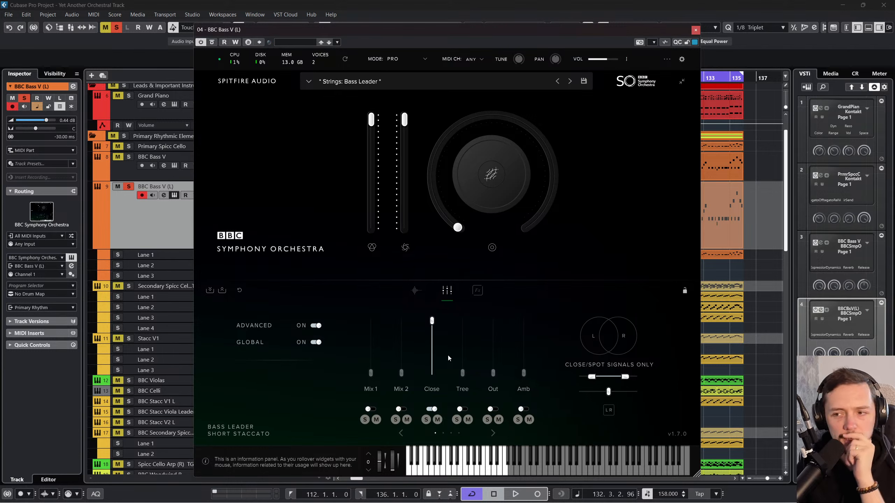
pyautogui.click(493, 433)
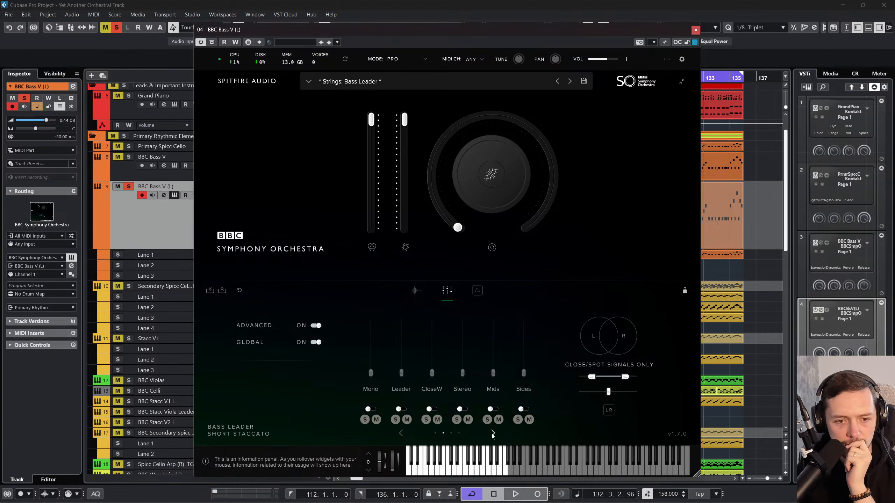
pyautogui.click(493, 434)
pyautogui.click(402, 434)
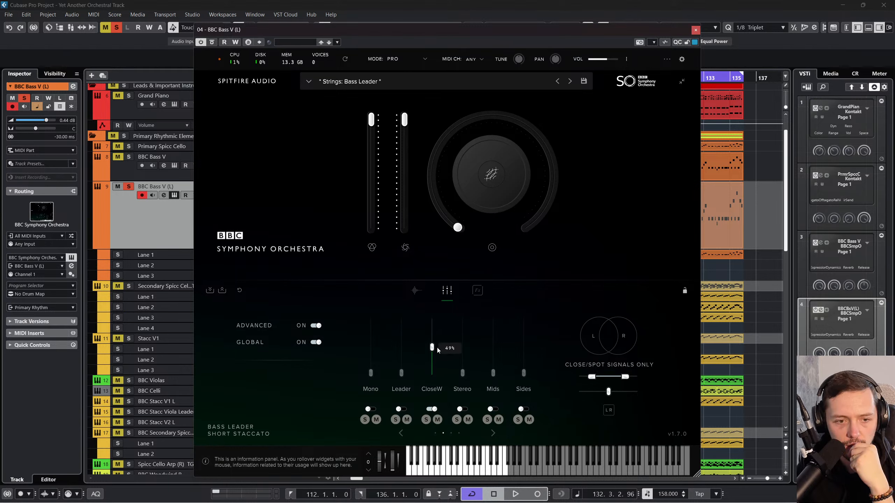
pyautogui.moveTo(438, 350); pyautogui.dragTo(438, 347)
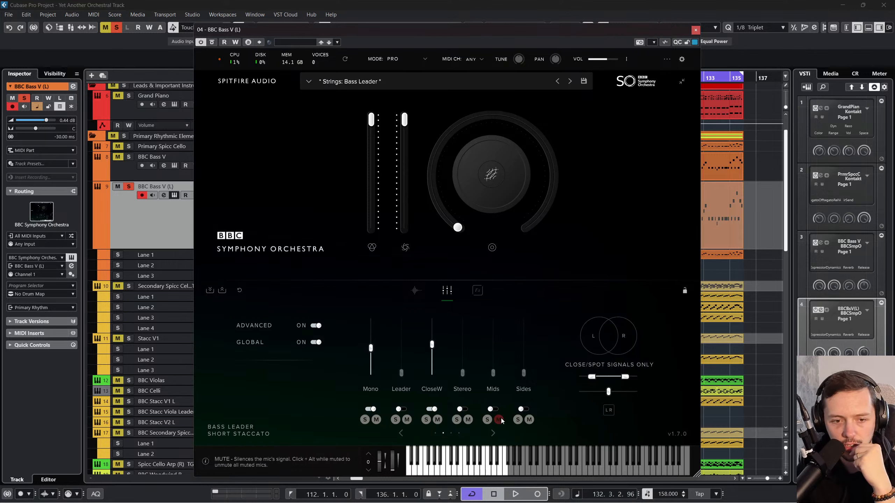
pyautogui.click(493, 433)
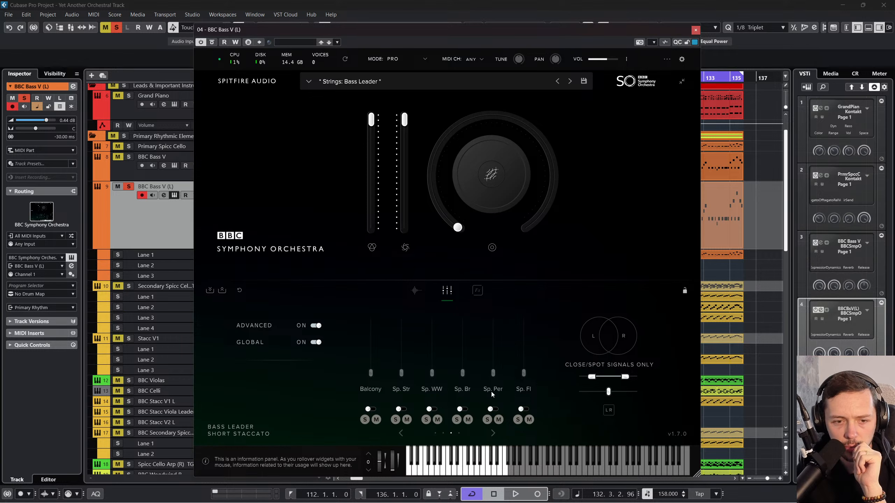
pyautogui.click(401, 433)
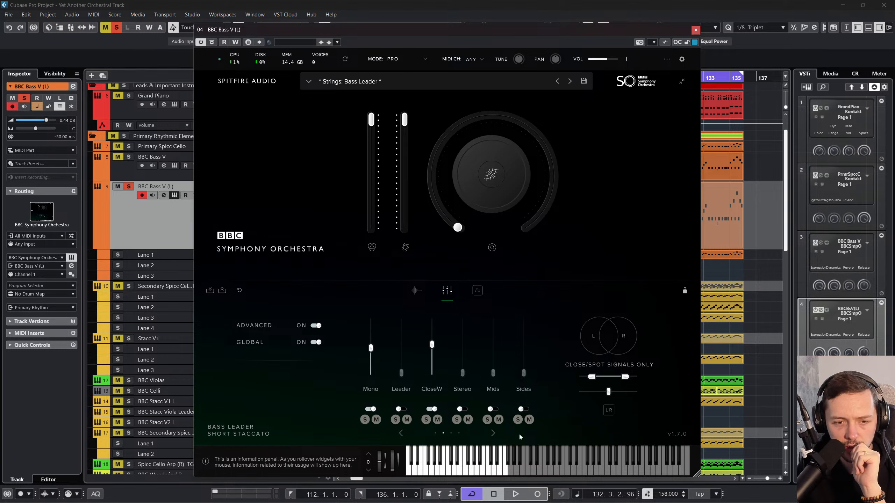
pyautogui.click(493, 433)
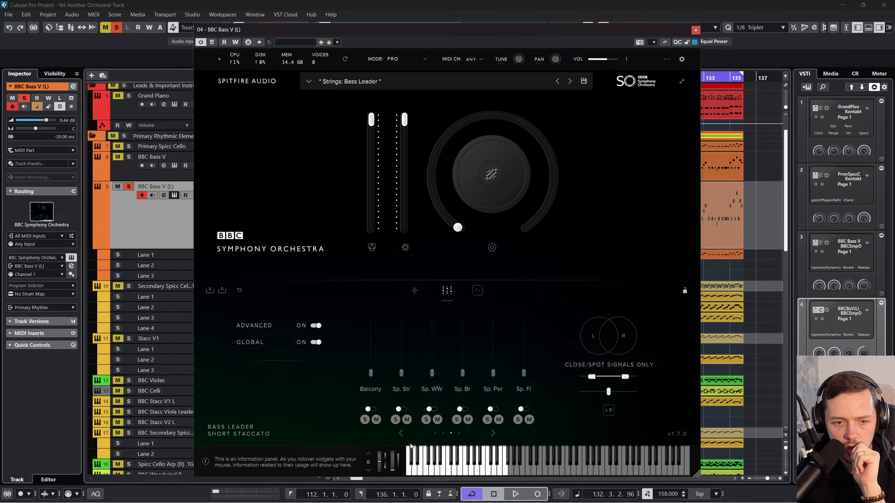
pyautogui.click(402, 433)
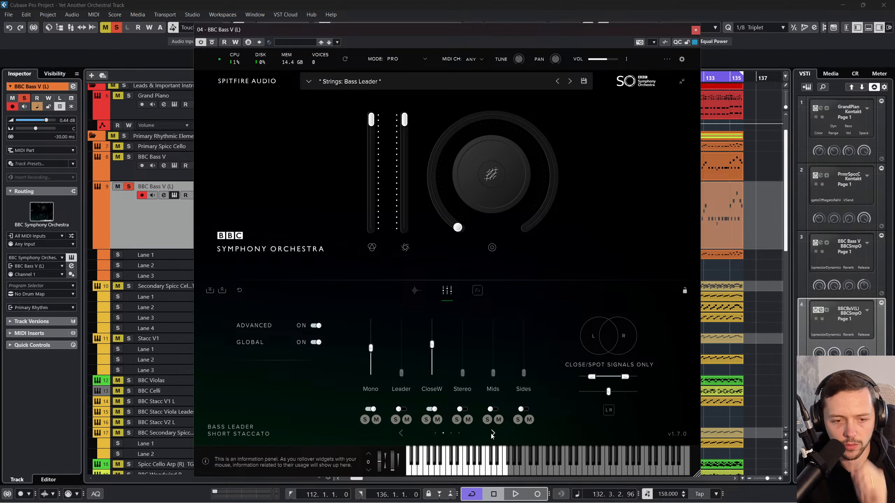
# Step: During playback, enable the Leader microphone at about two-thirds level, swap the close signals to RL, and close the instrument
pyautogui.press('space')
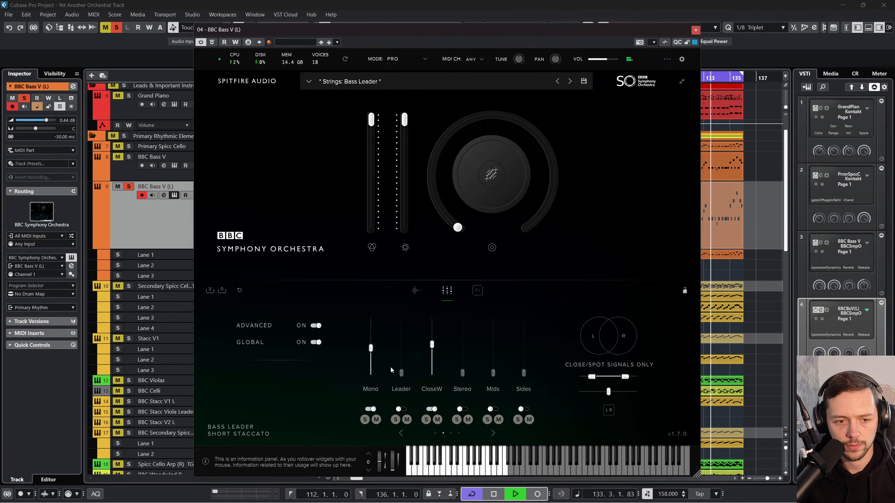
pyautogui.click(401, 408)
pyautogui.moveTo(401, 372); pyautogui.dragTo(408, 334)
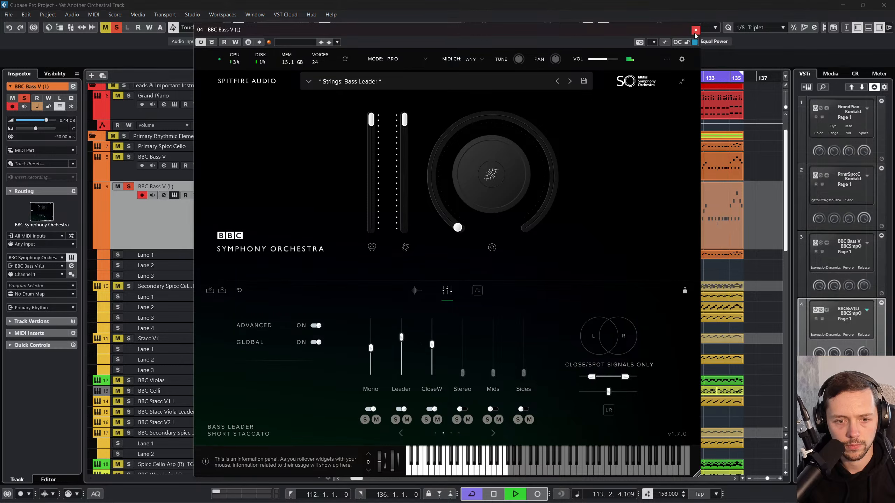
pyautogui.click(609, 410)
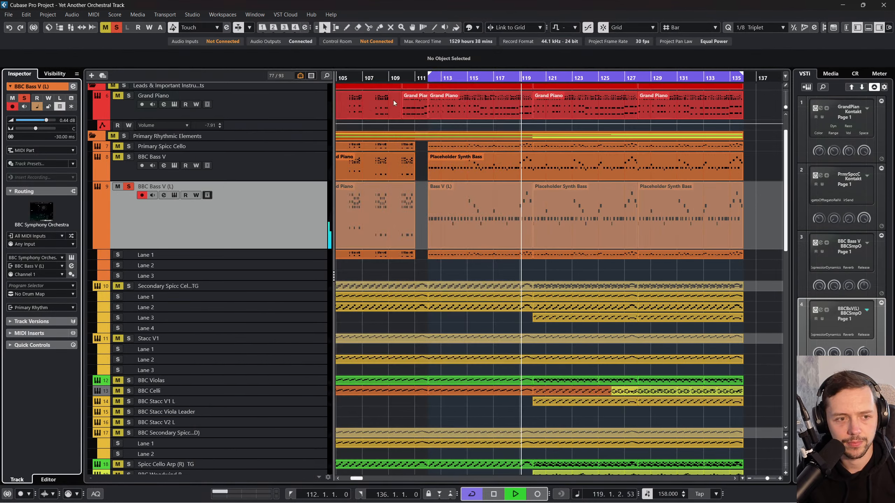
pyautogui.click(696, 30)
# Step: Solo BBC Bass V and Primary Spicc Cello too, and set BBC Bass V (L) to -0.81 dB with a -15.10 ms track delay
pyautogui.click(128, 156)
pyautogui.click(127, 146)
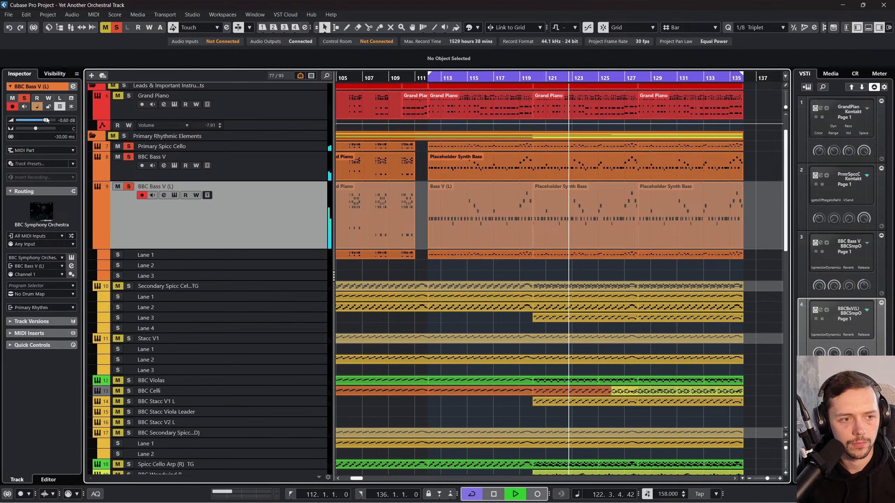
pyautogui.moveTo(63, 137); pyautogui.dragTo(95, 83)
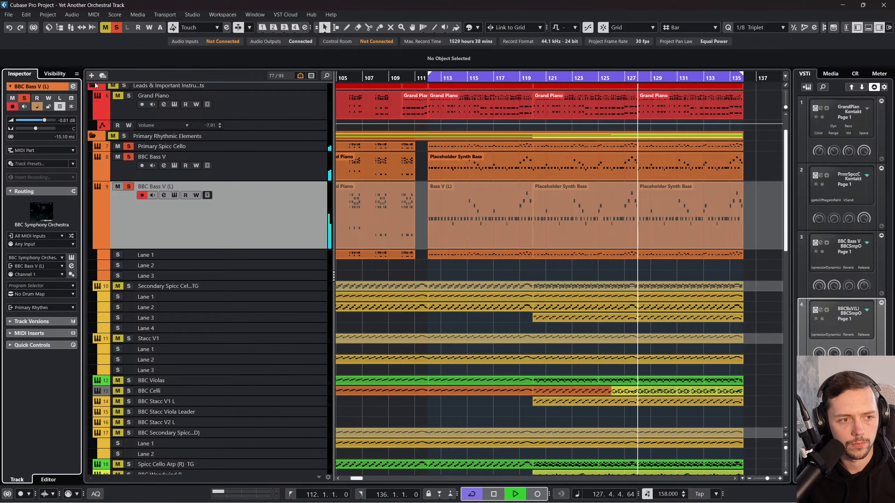
# Step: Restart playback from bar 111 and lower the BBC Bass V (L) fader to -4.73 dB in the MixConsole
pyautogui.press('space')
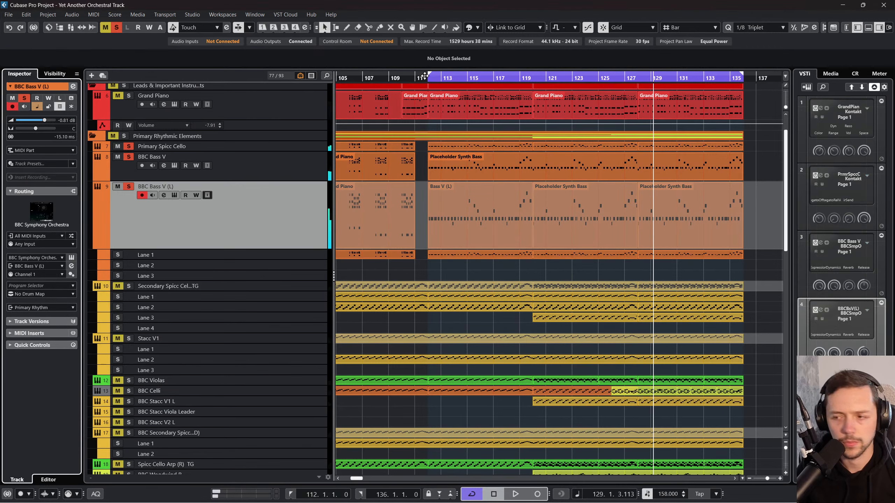
pyautogui.click(420, 76)
pyautogui.click(420, 76)
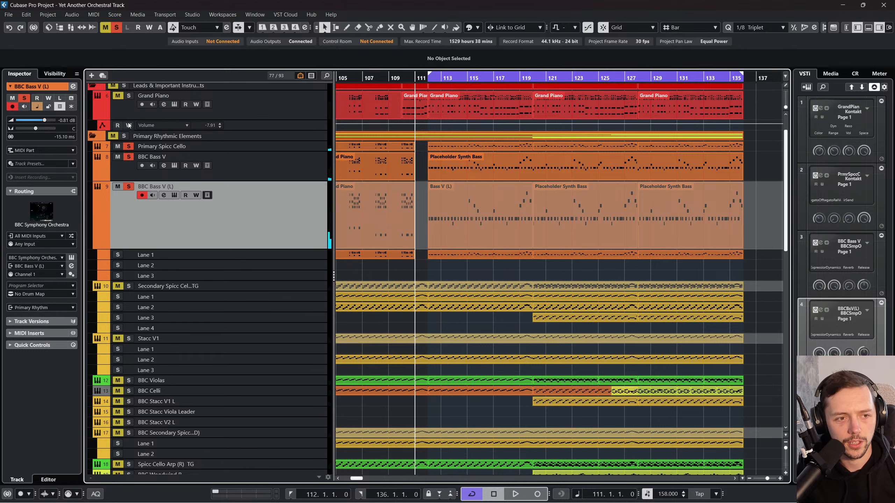
pyautogui.press('space')
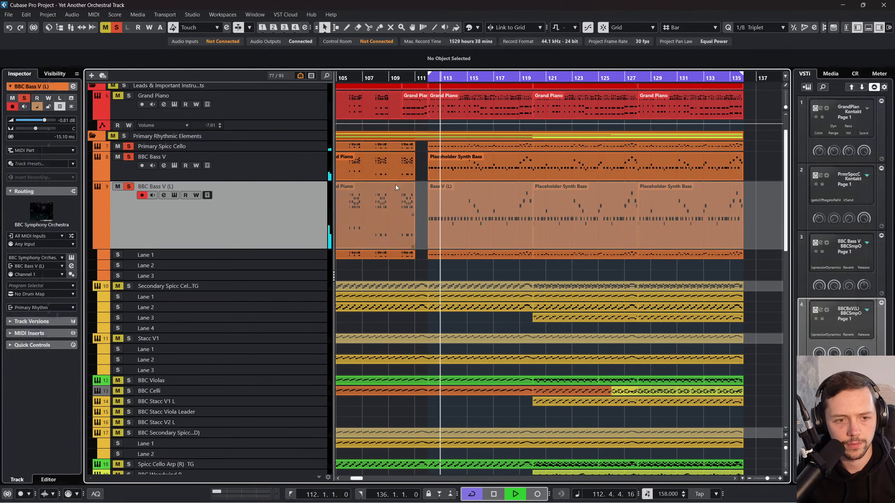
pyautogui.press('F3')
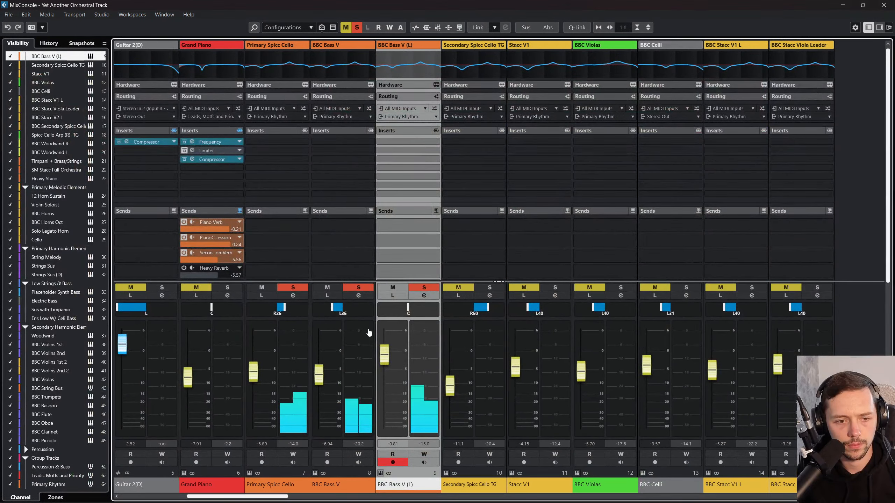
pyautogui.moveTo(384, 350); pyautogui.dragTo(384, 374)
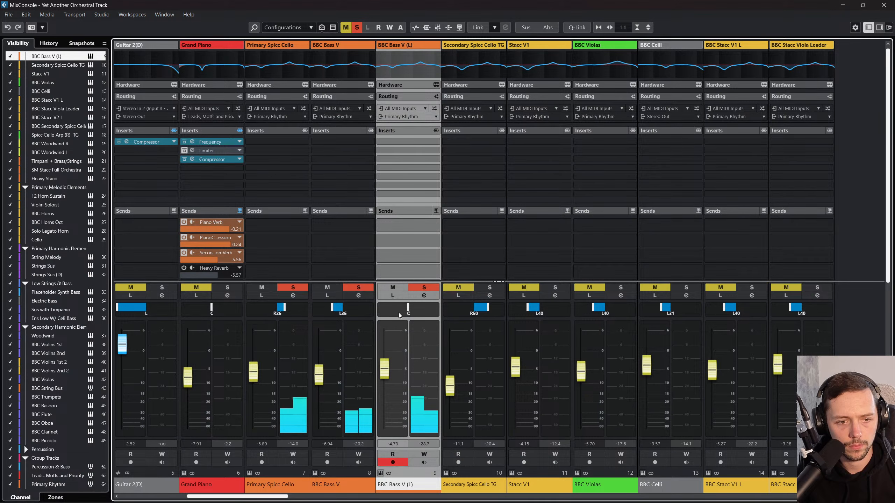
# Step: Disable the BBC Bass V (L) EQ's three lower bands and set the HI band to about -12 dB near 15.2 kHz
pyautogui.click(422, 296)
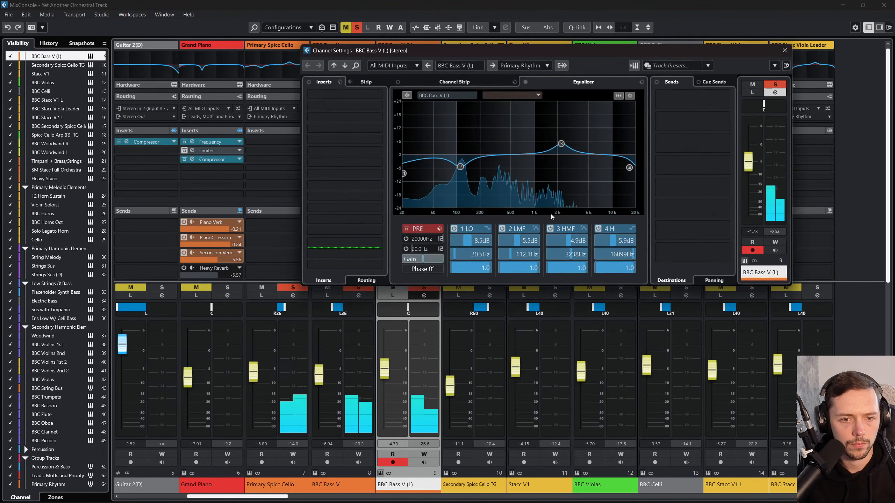
pyautogui.click(453, 228)
pyautogui.click(502, 228)
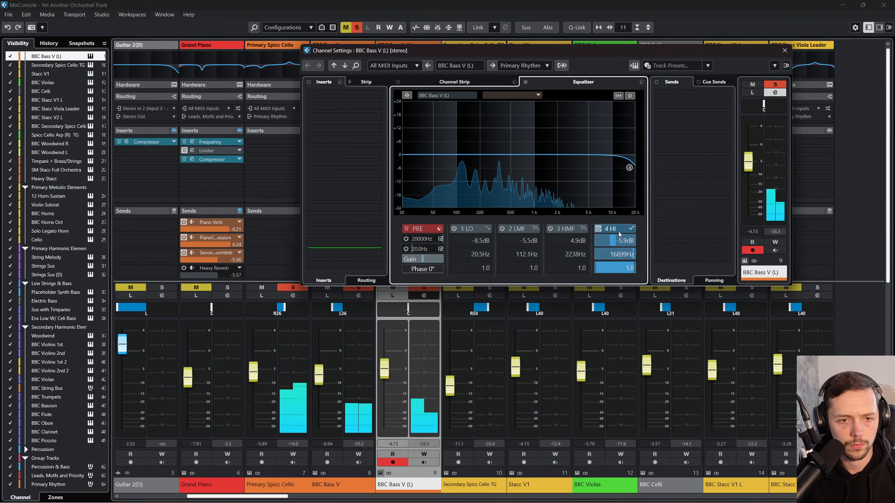
pyautogui.click(598, 229)
pyautogui.click(598, 228)
pyautogui.moveTo(629, 168); pyautogui.dragTo(625, 184)
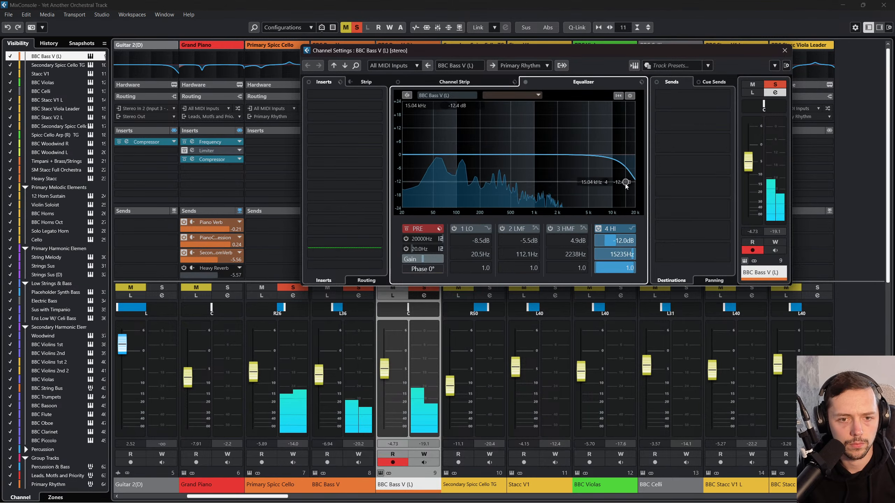
pyautogui.click(785, 50)
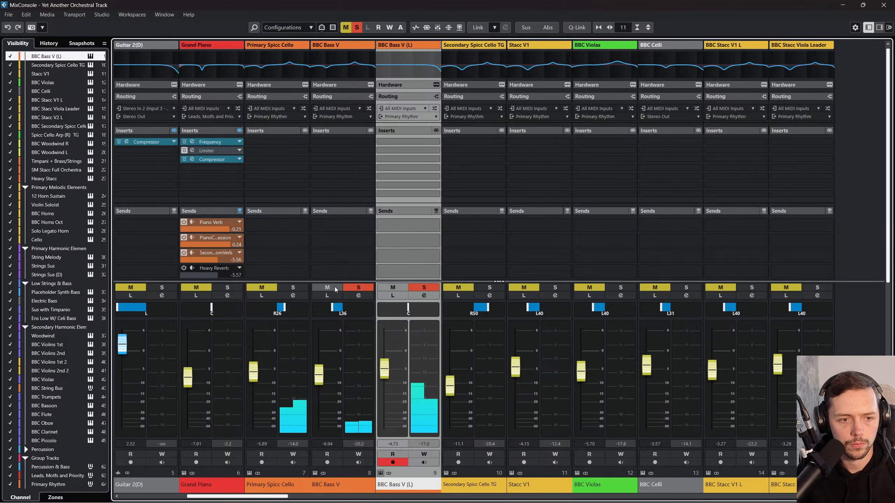
# Step: Unmute and solo Primary Spicc Cello alongside the two bass tracks, and close the MixConsole
pyautogui.click(262, 287)
pyautogui.click(293, 288)
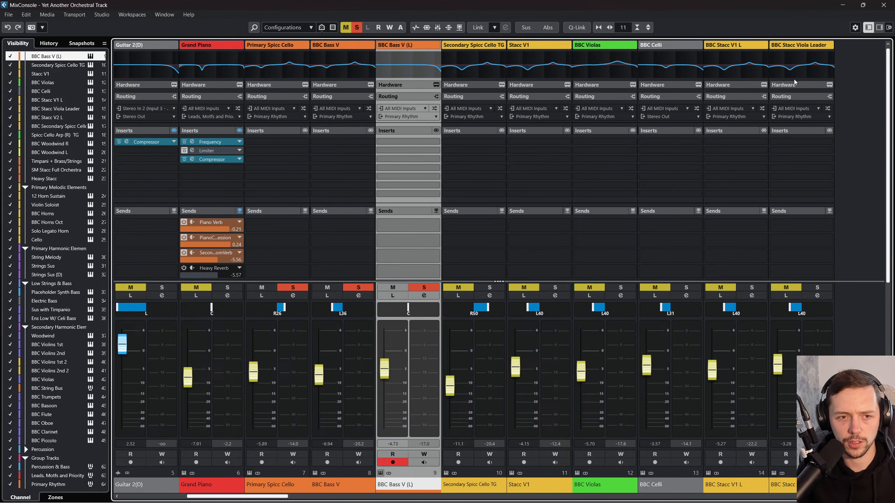
pyautogui.click(891, 3)
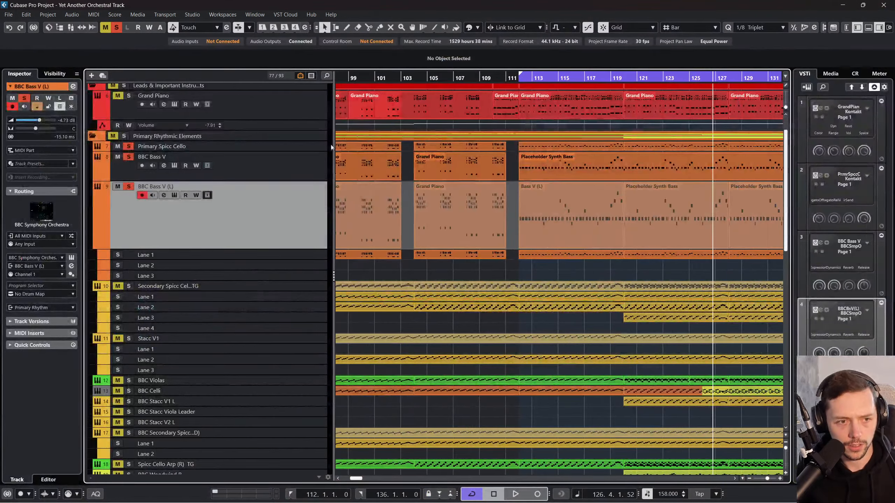
# Step: Add a stereo group track named Low Stacc Strings for Primary Spicc Cello, BBC Bass V and BBC Bass V (L)
pyautogui.keyDown('shift'); pyautogui.click(280, 227); pyautogui.keyUp('shift')
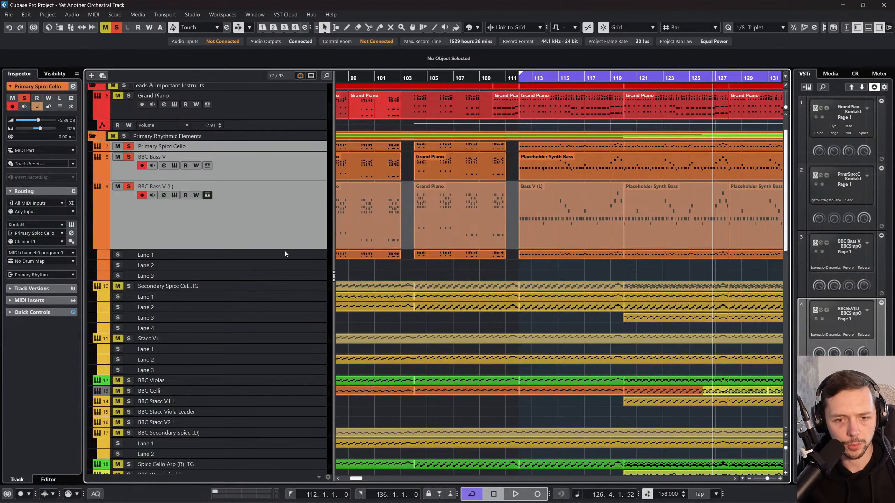
pyautogui.rightClick(276, 211)
pyautogui.moveTo(324, 216)
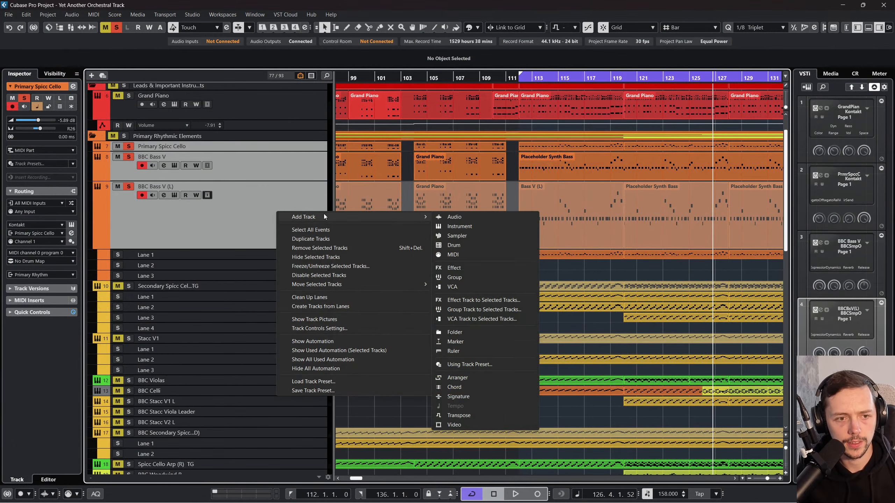
pyautogui.click(474, 310)
pyautogui.click(543, 173)
pyautogui.click(536, 172)
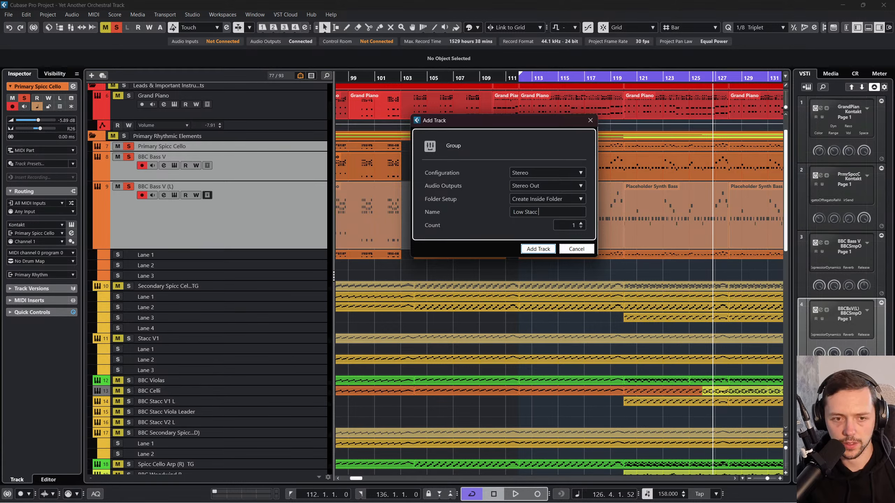
pyautogui.click(537, 249)
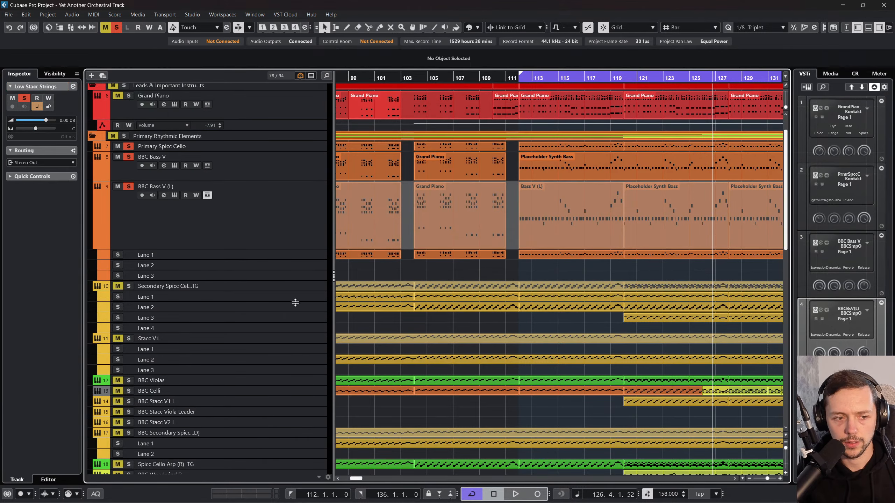
# Step: Colour the Low Stacc Strings group track orange
pyautogui.scroll(-15, 278, 360)
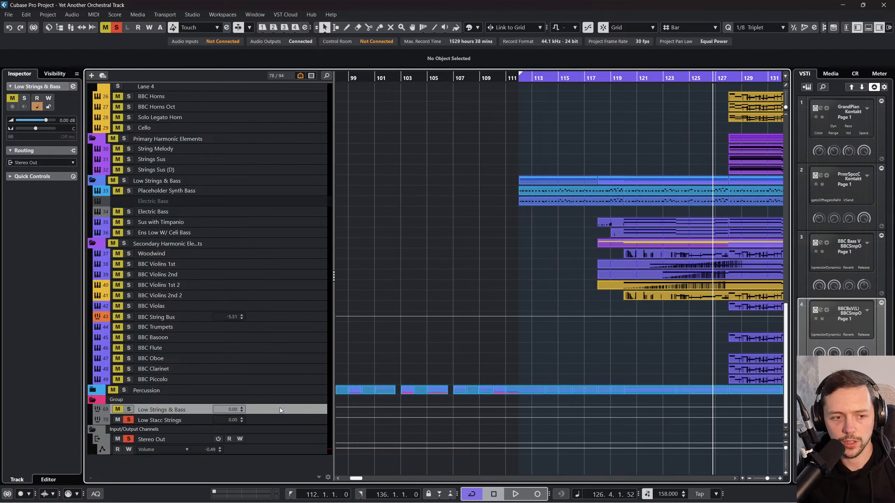
pyautogui.click(478, 28)
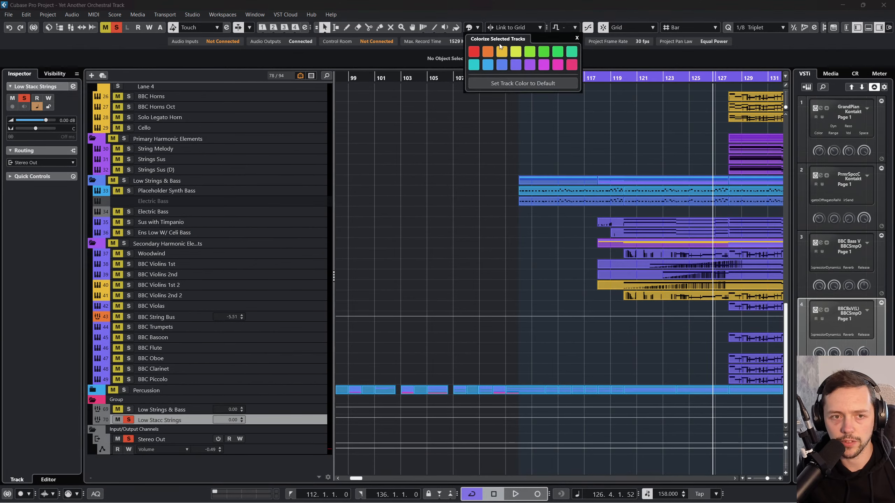
pyautogui.click(489, 51)
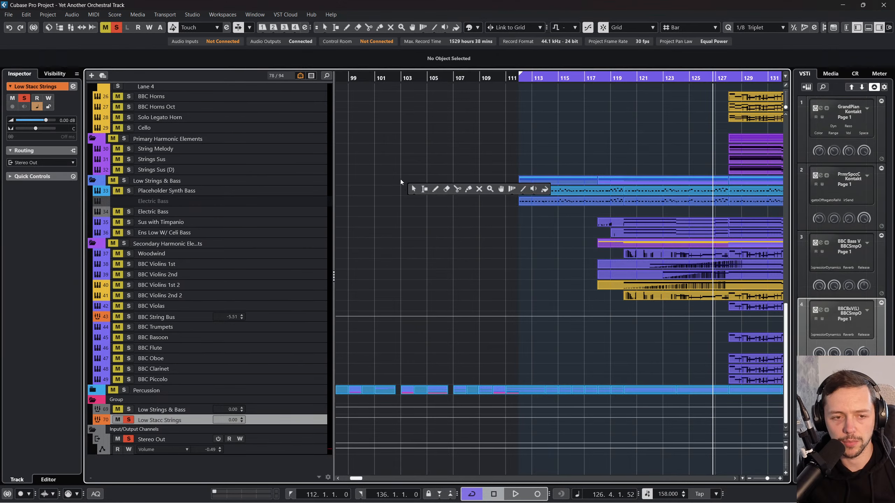
# Step: Select the three low string tracks and inspect their routing and the Low Stacc Strings group's inserts and sends in the MixConsole
pyautogui.scroll(10, 397, 186)
pyautogui.scroll(10, 398, 186)
pyautogui.click(283, 183)
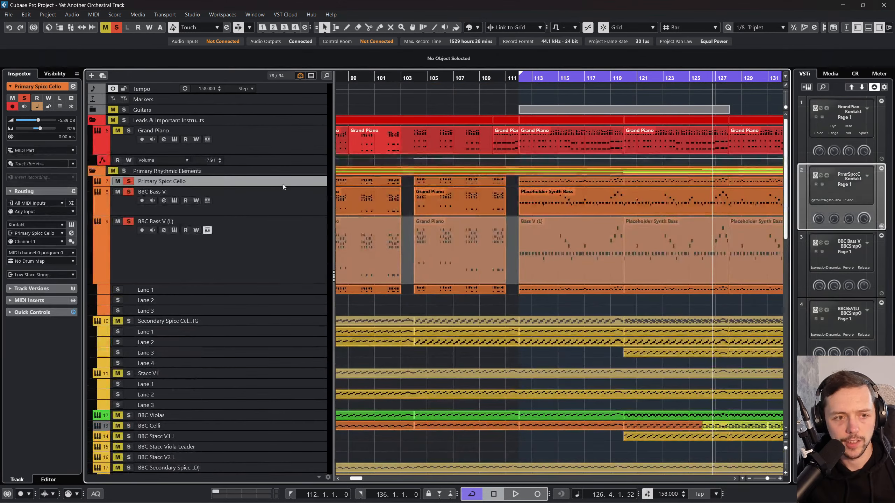
pyautogui.keyDown('shift'); pyautogui.click(302, 260); pyautogui.keyUp('shift')
pyautogui.press('F3')
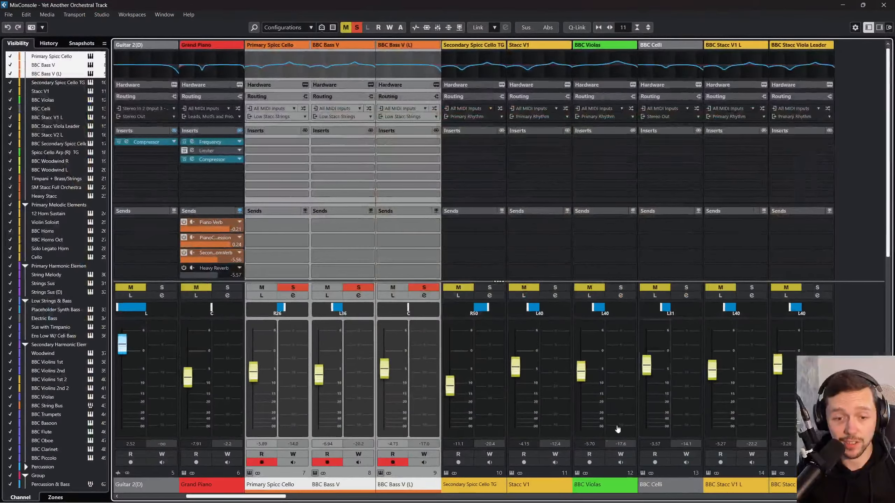
pyautogui.moveTo(273, 497); pyautogui.dragTo(863, 497)
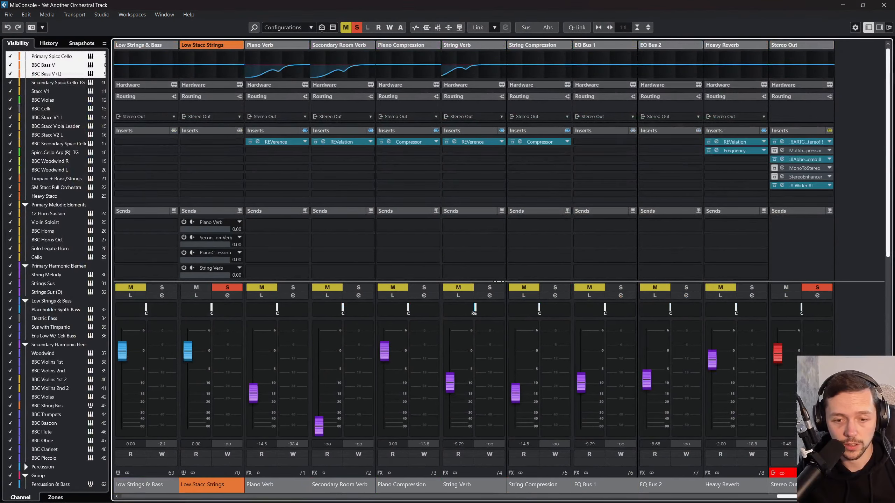
pyautogui.click(209, 484)
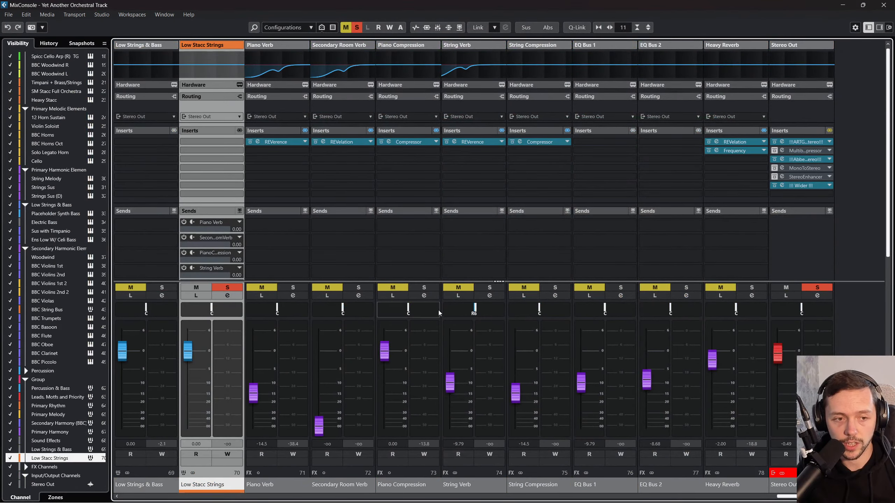
pyautogui.scroll(-2, 204, 263)
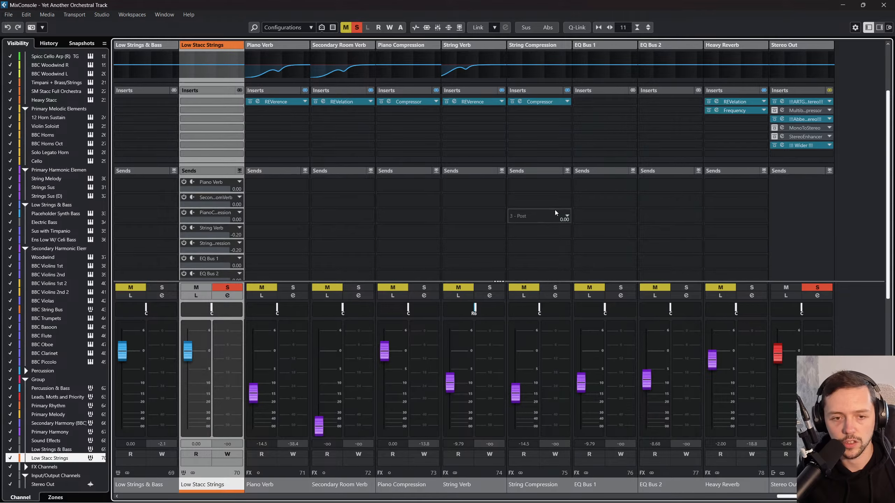
pyautogui.press('F3')
# Step: Solo the Grand Piano too, start playback from bar 112, and open the piano's channel settings
pyautogui.hscroll(3, 573, 149)
pyautogui.scroll(10, 581, 160)
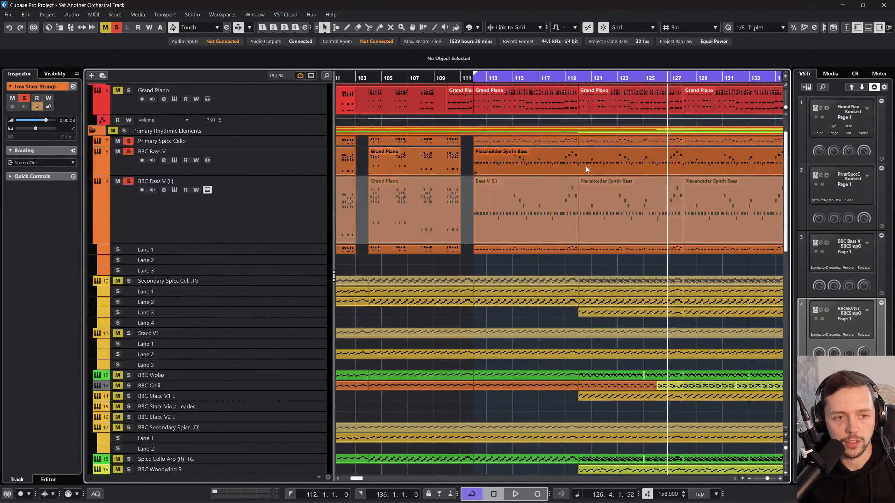
pyautogui.press('space')
pyautogui.scroll(2, 122, 100)
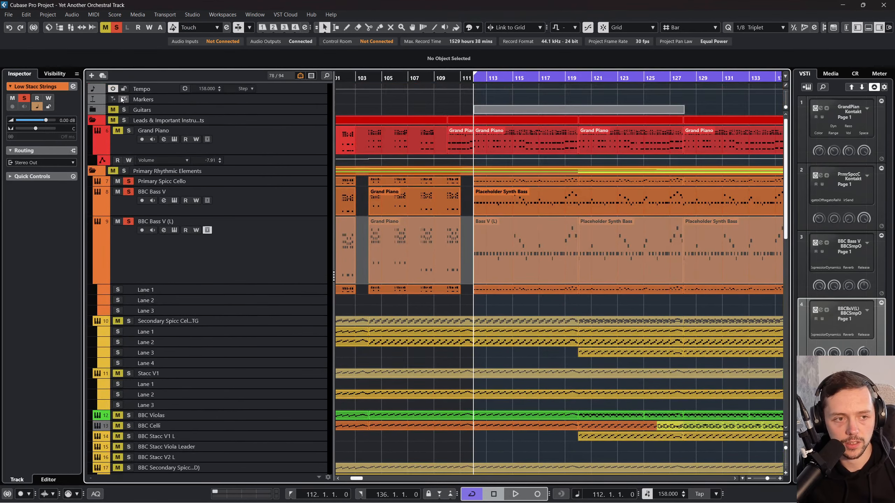
pyautogui.press('space')
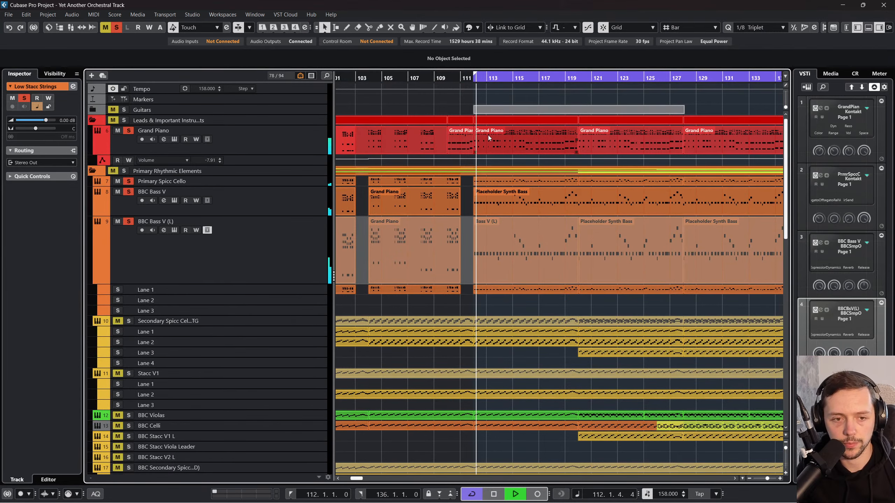
pyautogui.click(169, 138)
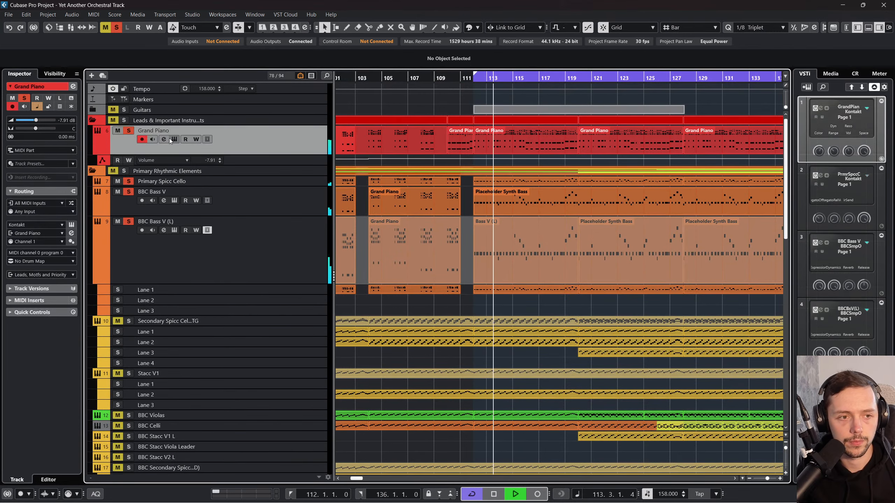
pyautogui.click(163, 140)
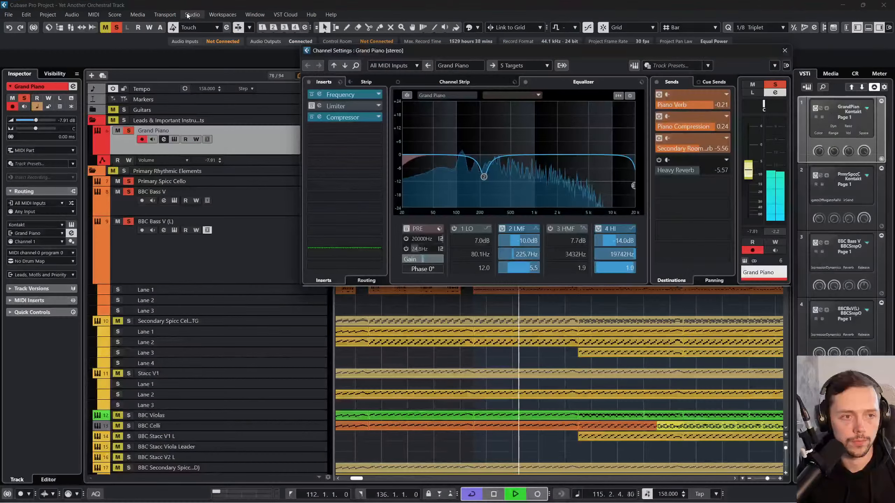
# Step: Inspect the Stereo Out bus and its device ports in the Audio Connections outputs, and close the window
pyautogui.click(192, 14)
pyautogui.click(202, 22)
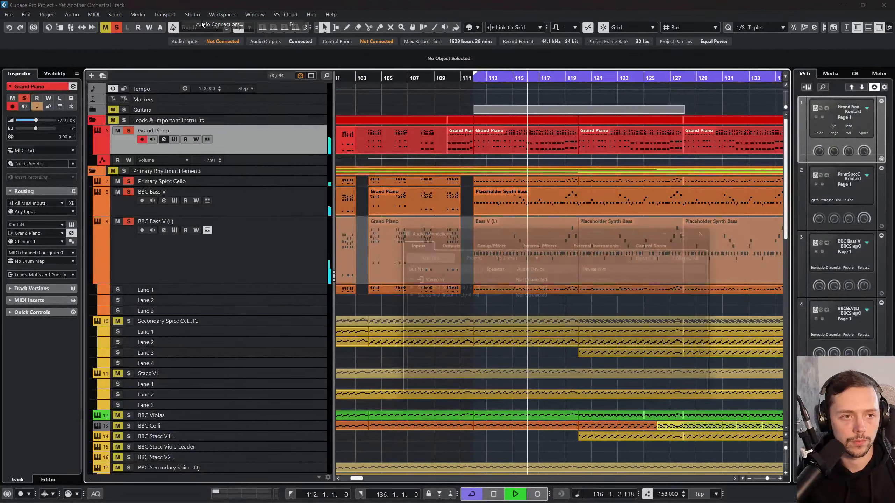
pyautogui.click(441, 238)
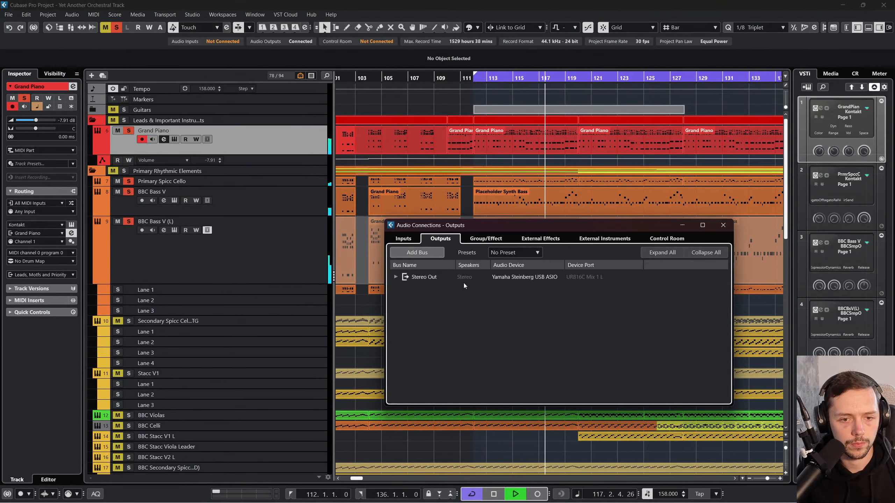
pyautogui.click(396, 277)
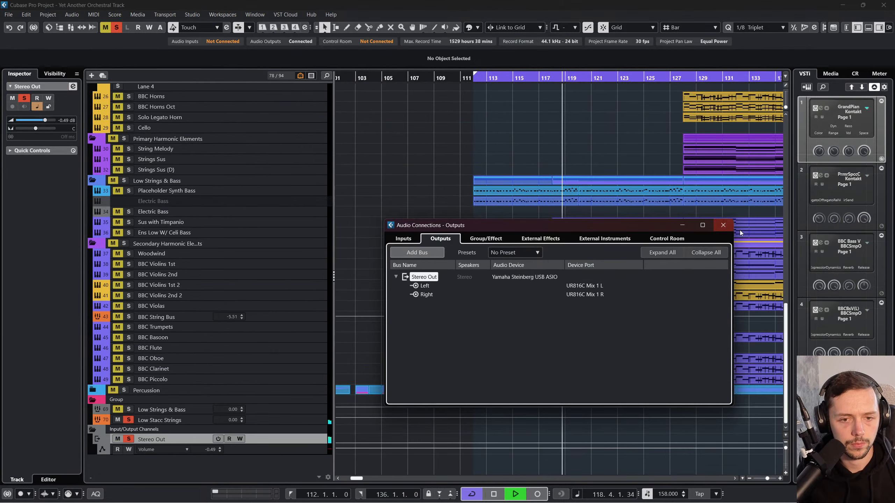
pyautogui.click(723, 224)
pyautogui.scroll(8, 489, 232)
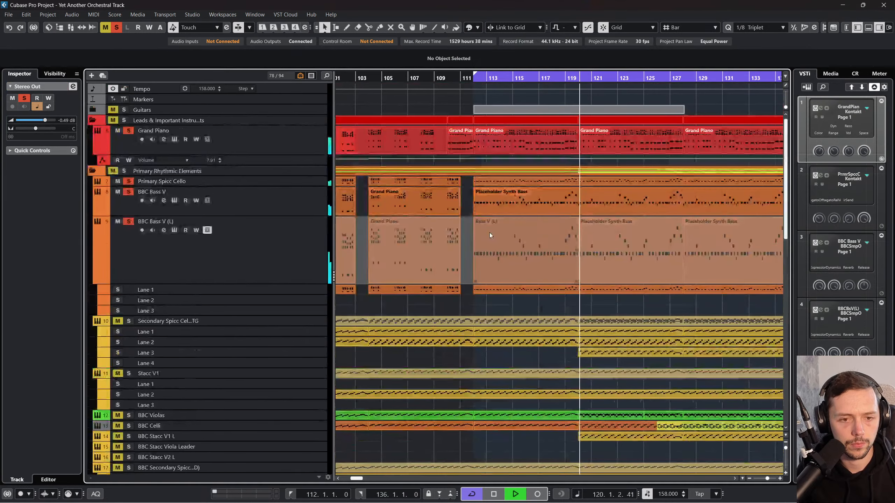
# Step: Insert the Imager effect in the Grand Piano's fourth insert slot and move its window clear of the channel meter
pyautogui.click(214, 135)
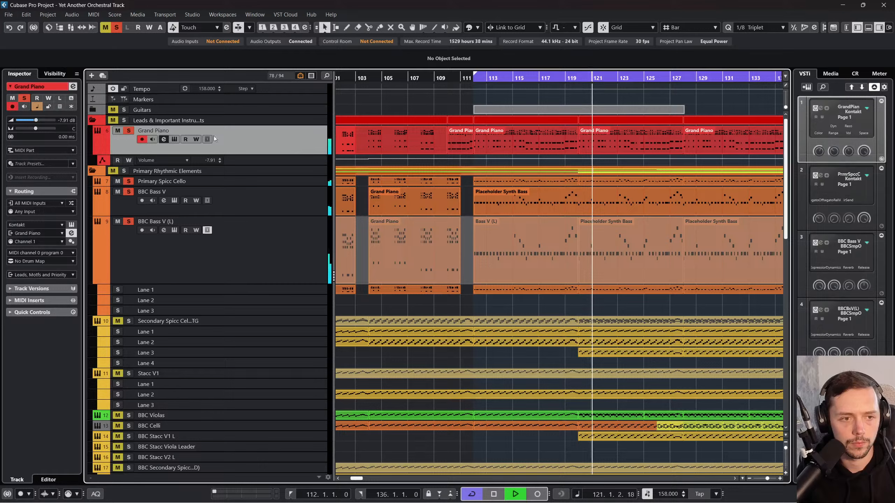
pyautogui.click(163, 139)
pyautogui.click(345, 129)
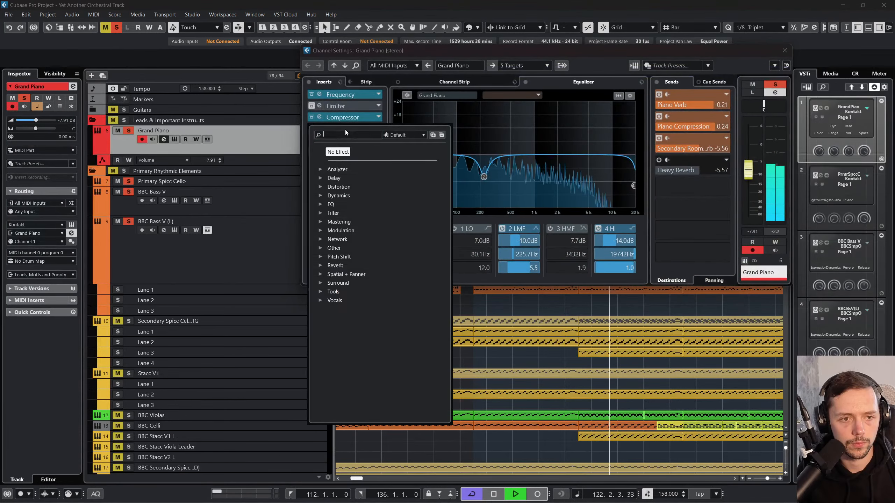
pyautogui.click(320, 274)
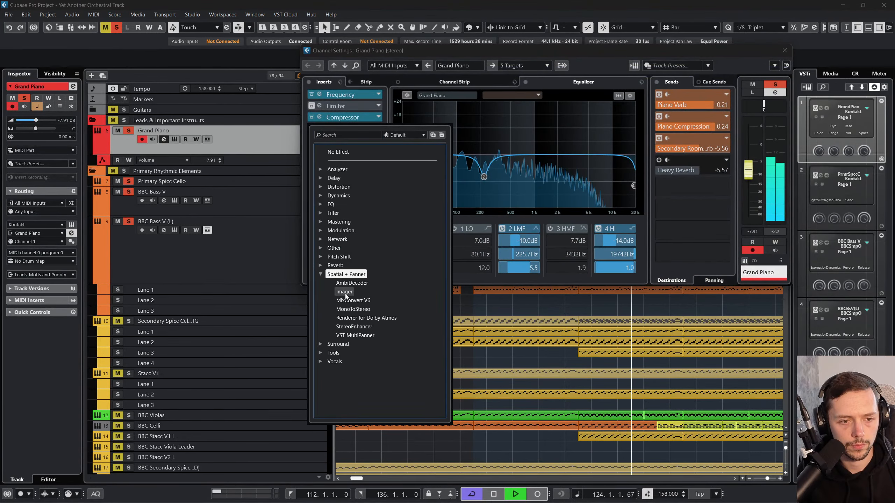
pyautogui.click(340, 283)
pyautogui.moveTo(761, 159); pyautogui.dragTo(417, 143)
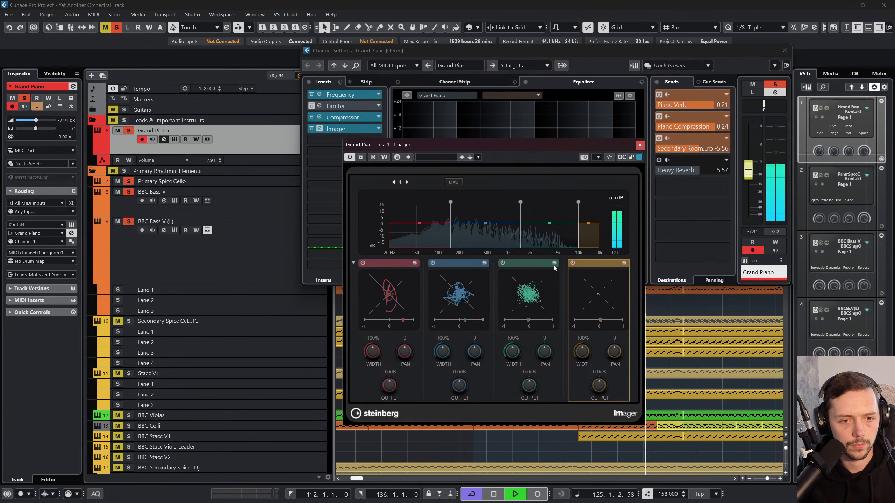
# Step: Set the Imager's width to 147% on the highest band, 134% on the third and 81% on the lowest, and close it
pyautogui.moveTo(584, 349); pyautogui.dragTo(587, 345)
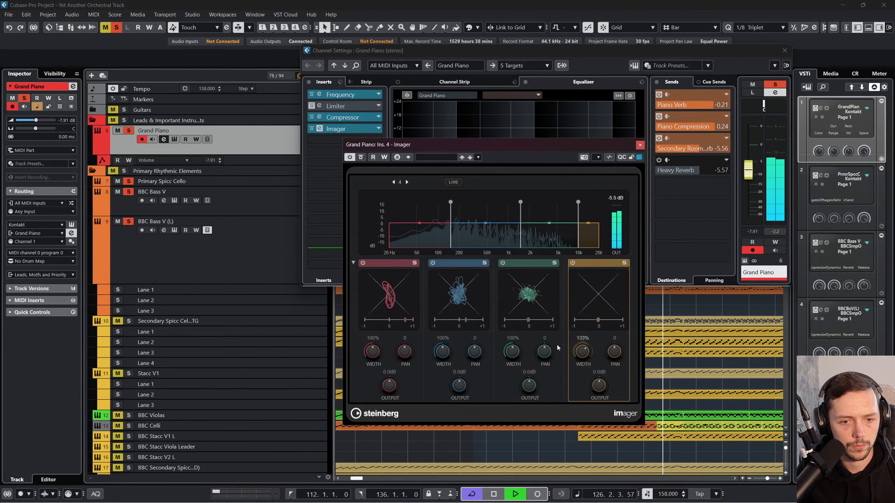
pyautogui.moveTo(514, 347); pyautogui.dragTo(519, 344)
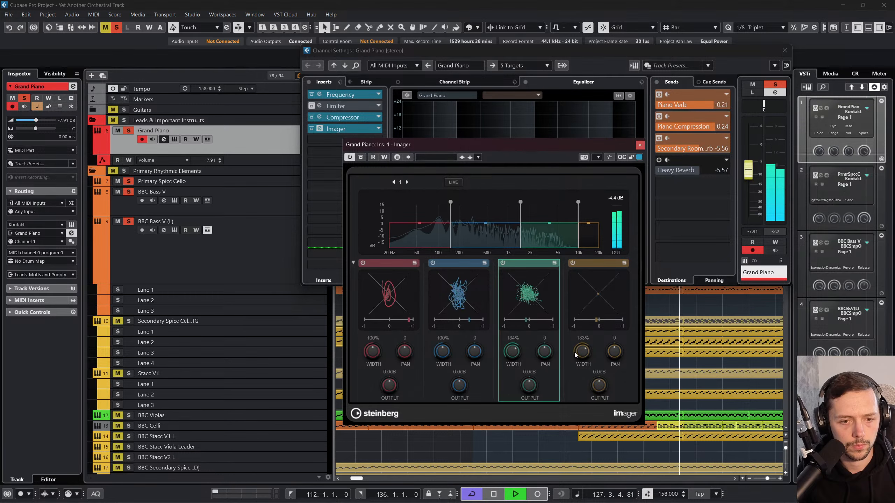
pyautogui.moveTo(582, 352); pyautogui.dragTo(581, 350)
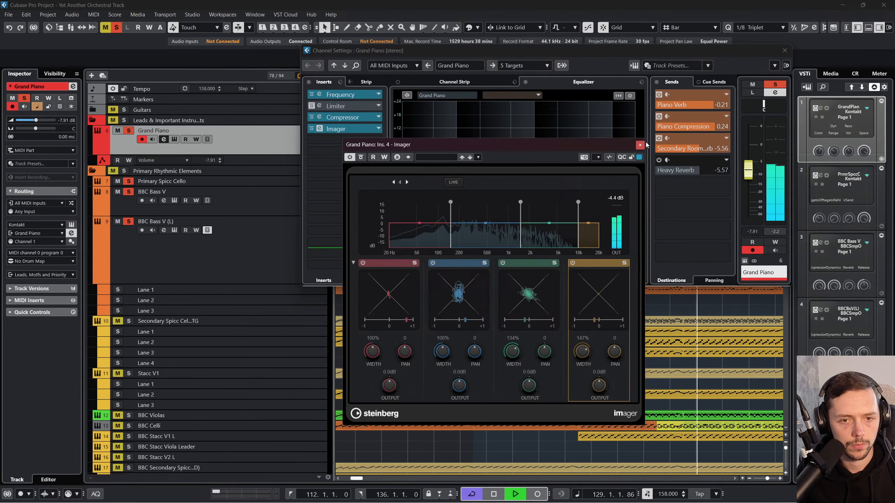
pyautogui.moveTo(381, 352); pyautogui.dragTo(380, 358)
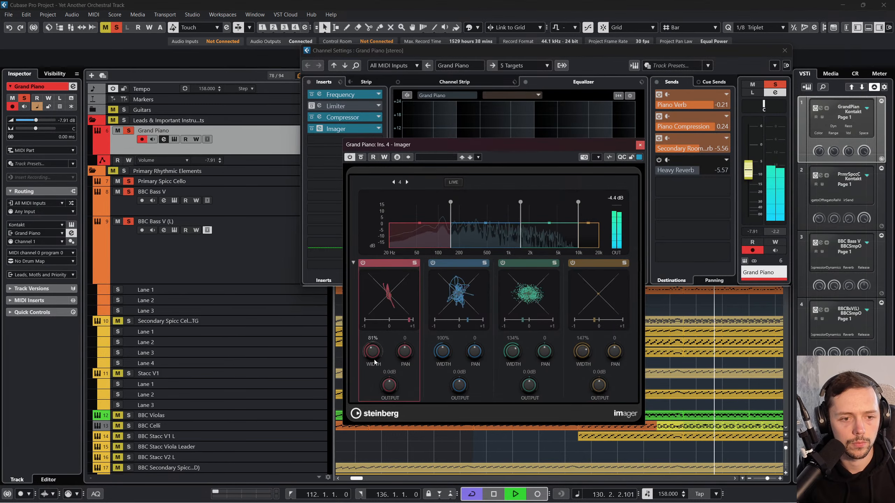
pyautogui.click(639, 145)
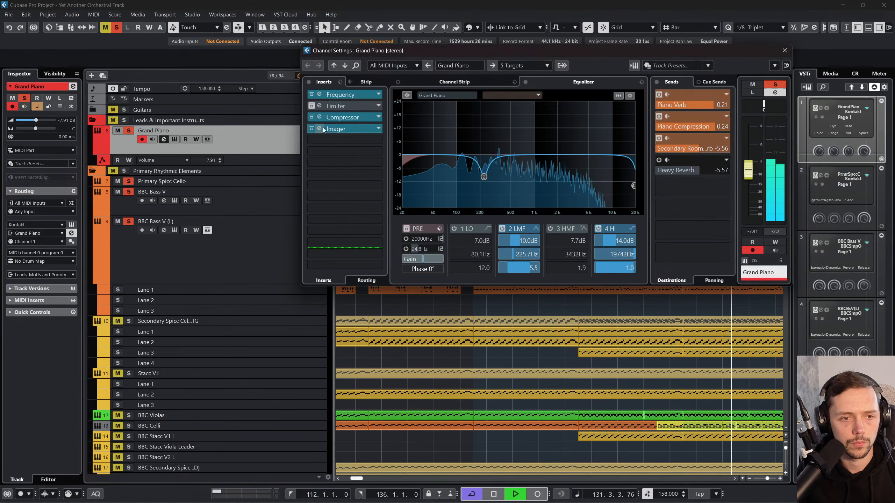
# Step: Enable the Grand Piano EQ's 24.8 Hz low-cut filter, close its channel settings, and lower the track volume to about -13.8 dB
pyautogui.click(406, 229)
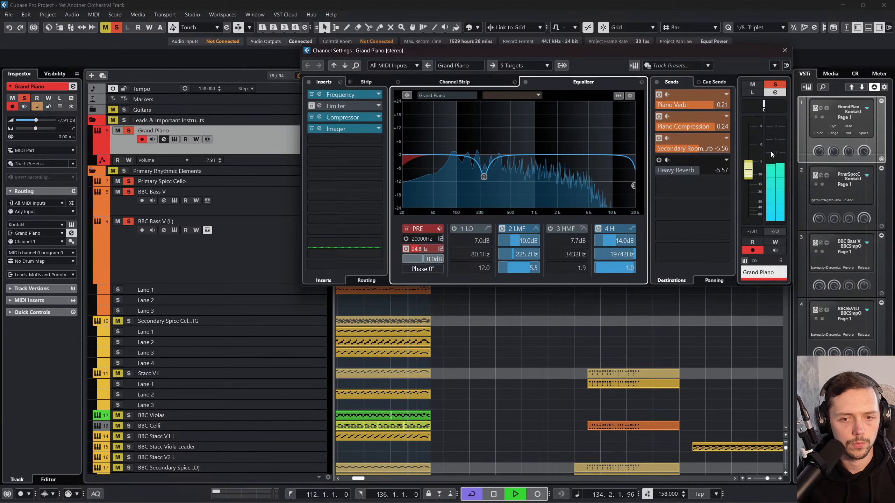
pyautogui.click(785, 50)
pyautogui.hscroll(-3, 314, 190)
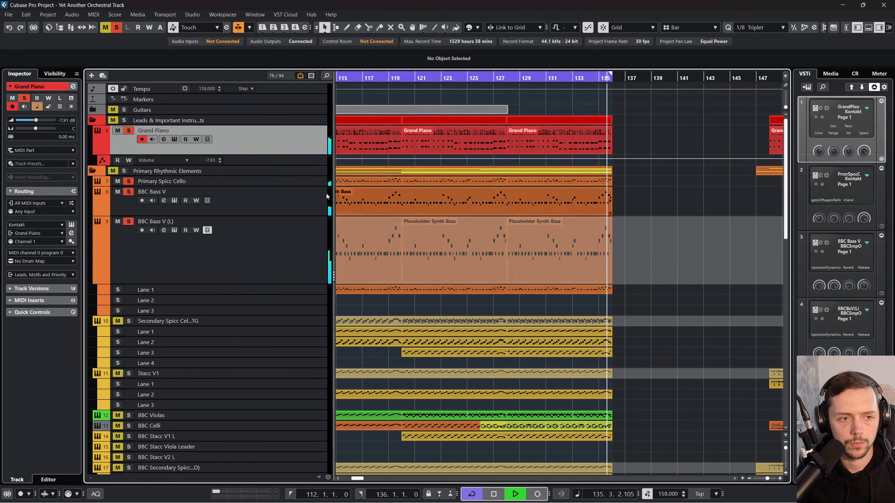
pyautogui.scroll(-3, 39, 120)
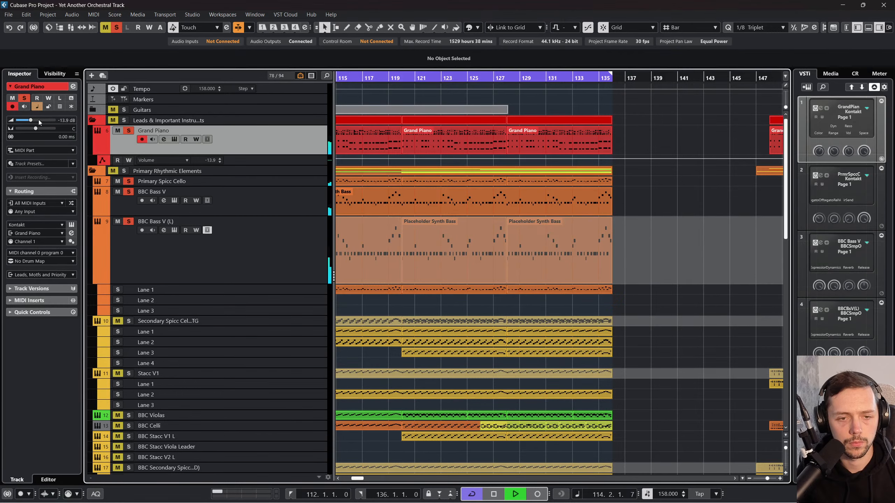
# Step: Play the arrangement without solos from bar 96 and raise the Grand Piano volume to -12.1 dB
pyautogui.press('space')
pyautogui.hscroll(-6, 584, 256)
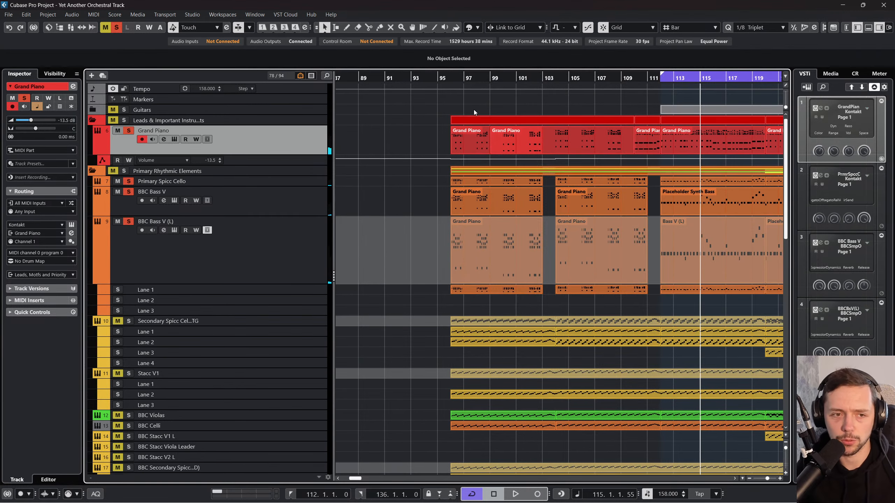
pyautogui.moveTo(438, 81); pyautogui.dragTo(438, 79)
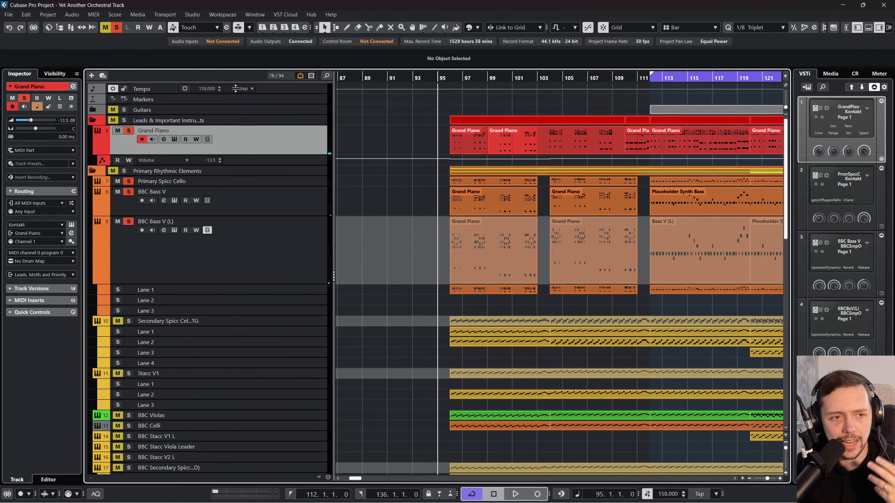
pyautogui.hscroll(1, 458, 141)
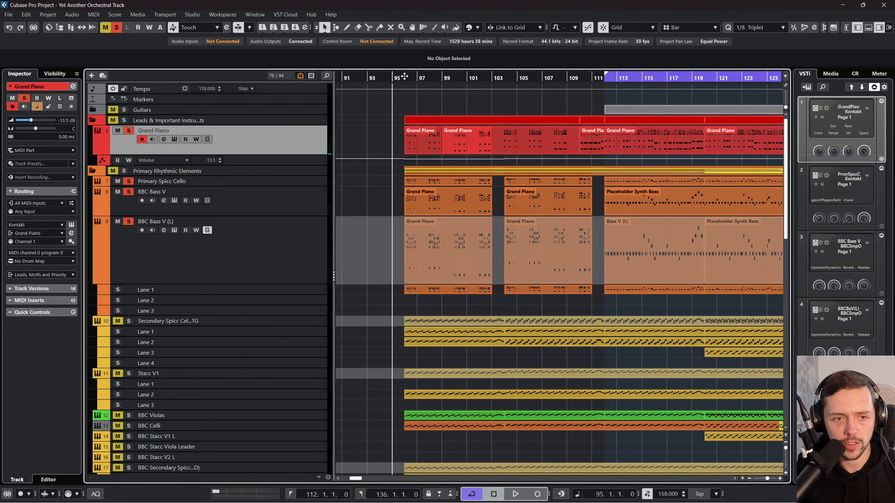
pyautogui.moveTo(404, 76); pyautogui.dragTo(377, 76)
pyautogui.click(113, 27)
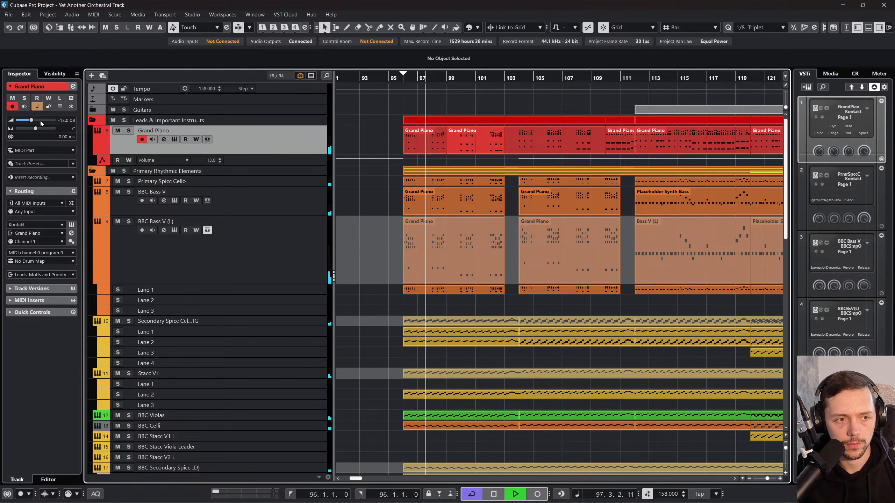
pyautogui.scroll(2, 35, 120)
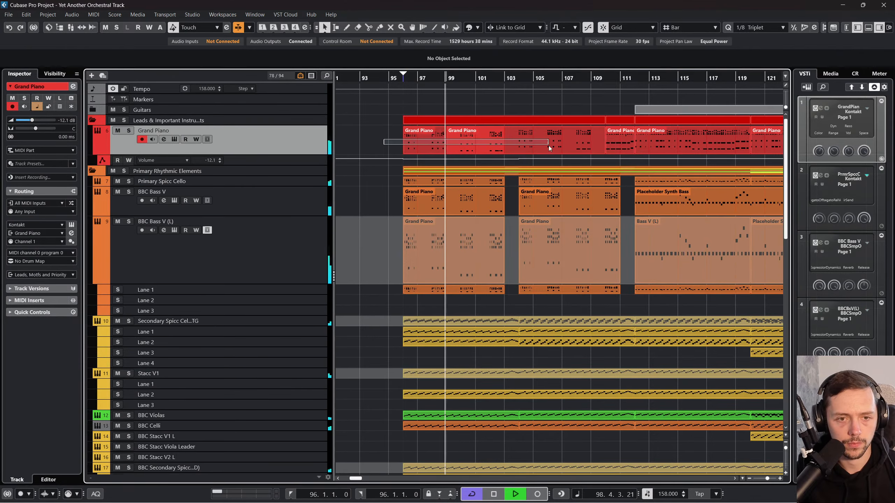
pyautogui.click(441, 146)
pyautogui.click(93, 14)
pyautogui.click(94, 24)
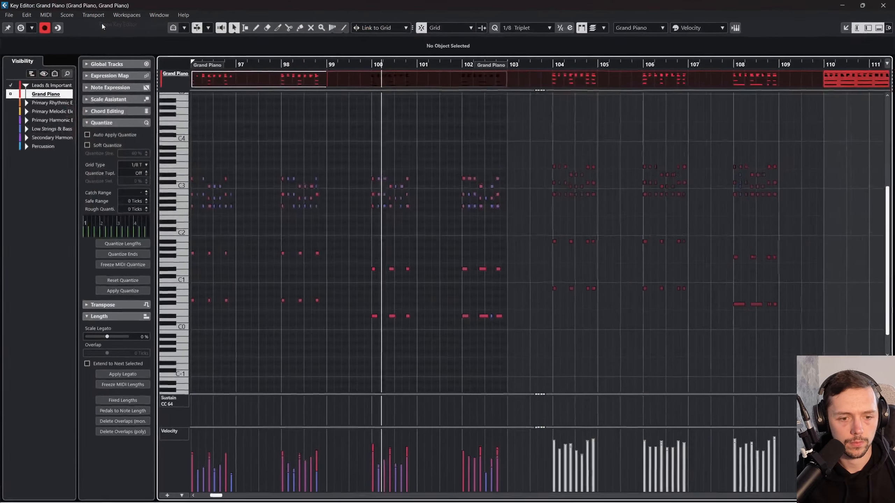
pyautogui.click(514, 301)
pyautogui.click(884, 5)
# Step: Glue the two adjacent Grand Piano parts between bars 96 and 110 into a single part
pyautogui.rightClick(508, 170)
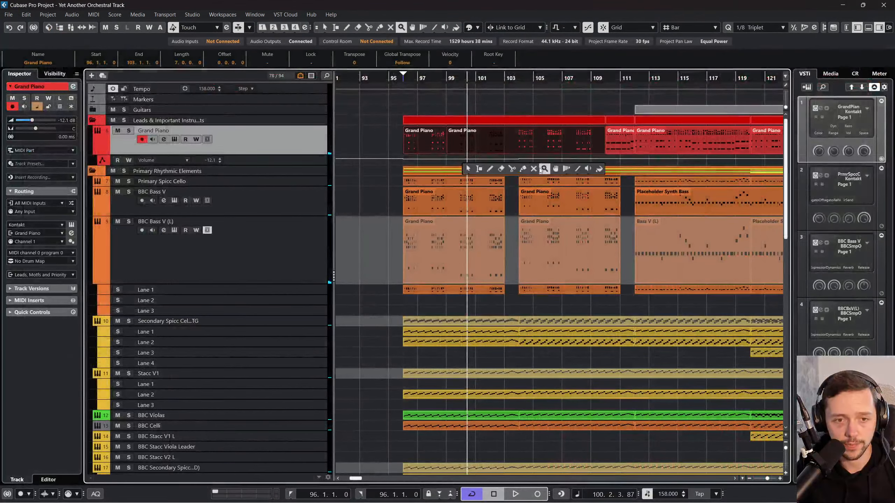
pyautogui.click(522, 169)
pyautogui.click(440, 144)
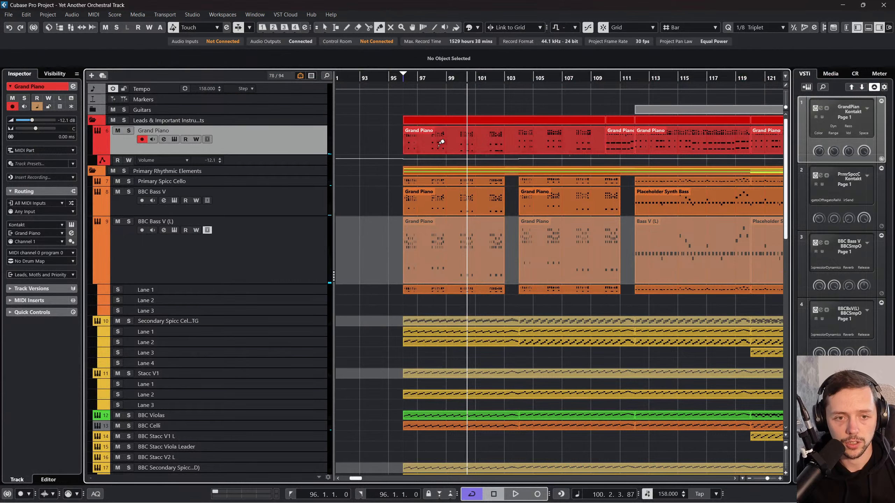
# Step: Open the glued Grand Piano part, select all its notes and even out their velocities by scaling them around the absolute center
pyautogui.doubleClick(434, 150)
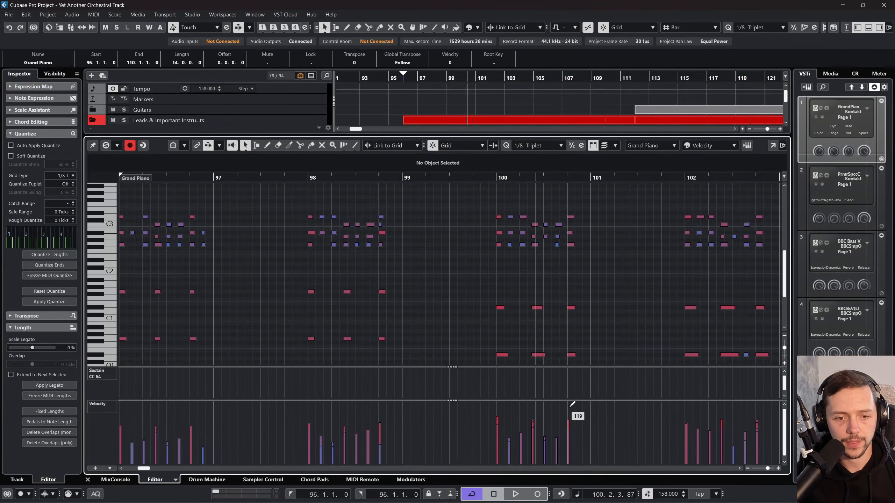
pyautogui.hscroll(-3, 580, 382)
pyautogui.scroll(-3, 581, 382)
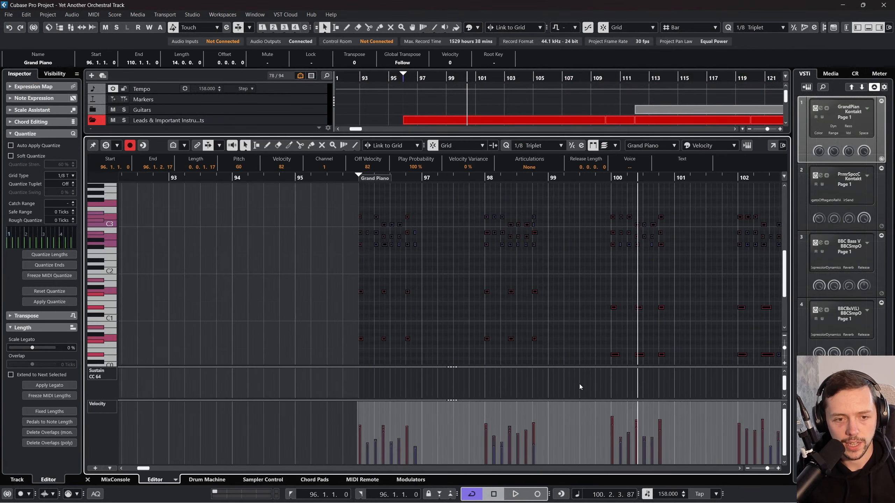
pyautogui.hscroll(1, 484, 392)
pyautogui.hscroll(3, 615, 413)
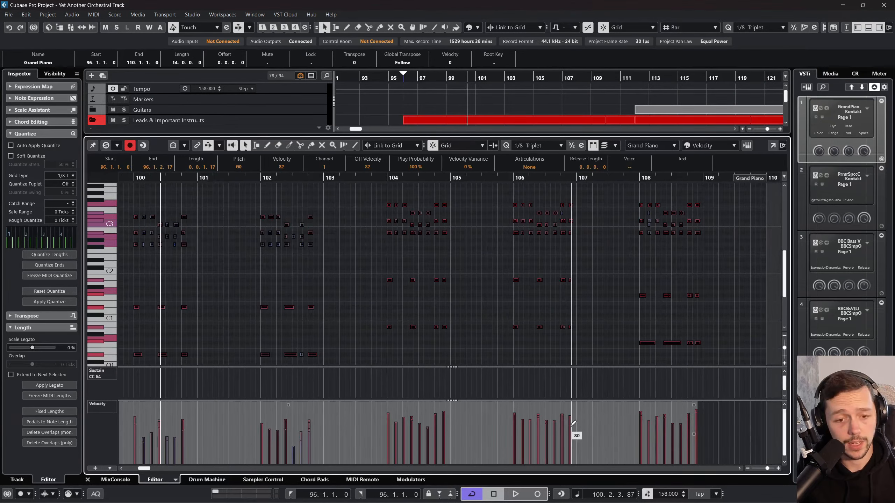
pyautogui.hscroll(-1, 275, 416)
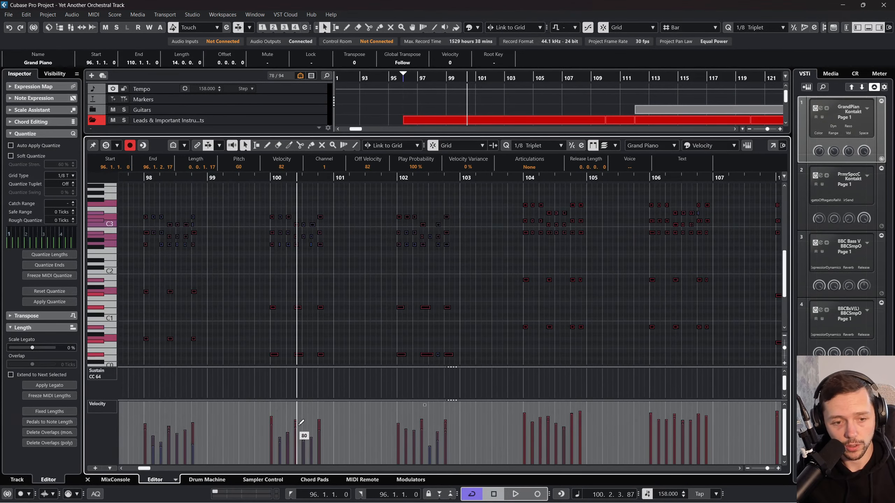
pyautogui.hscroll(5, 493, 419)
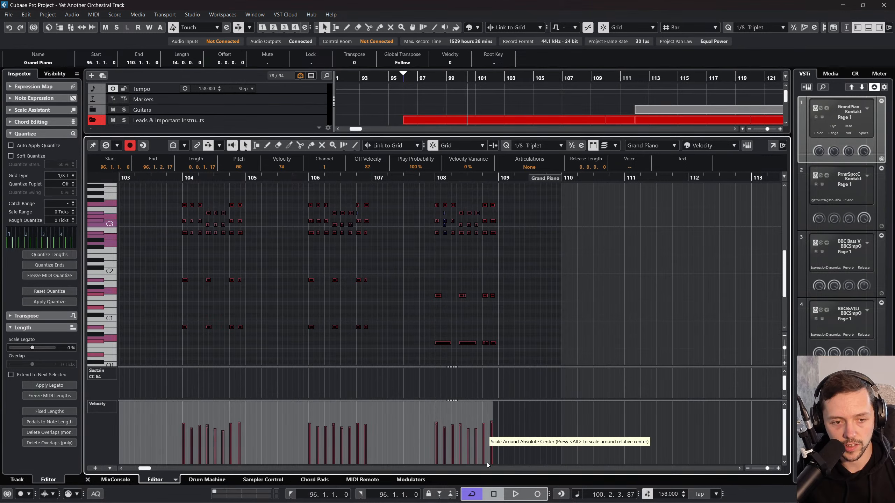
pyautogui.hscroll(-9, 449, 443)
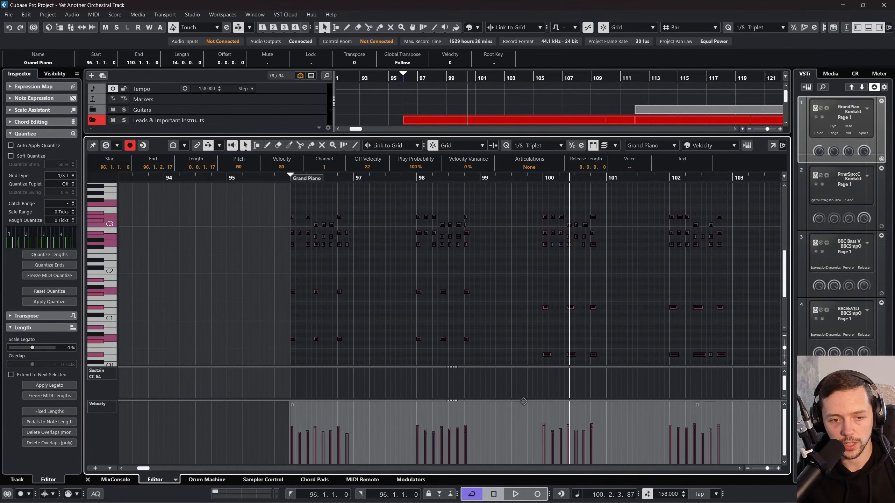
# Step: Play from bar 96, raise all velocities in the glued part until the first note is at 106, and close the note editor
pyautogui.moveTo(292, 178); pyautogui.dragTo(285, 176)
pyautogui.press('space')
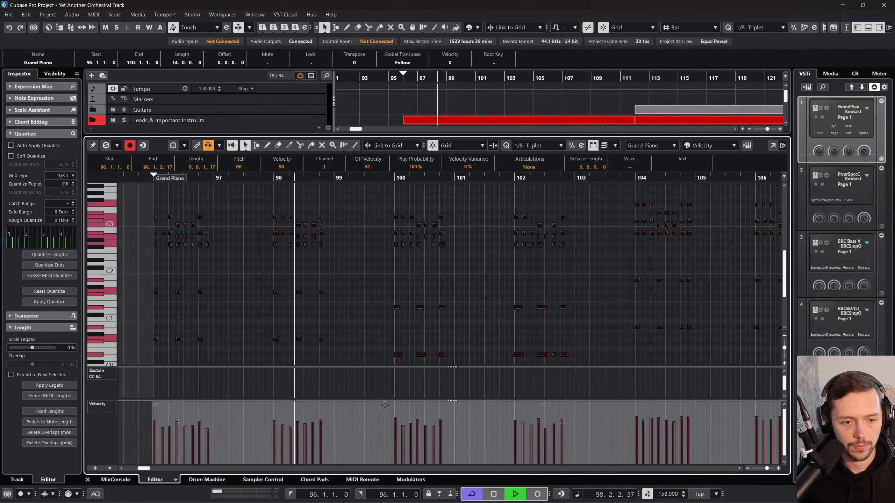
pyautogui.moveTo(464, 406); pyautogui.dragTo(463, 397)
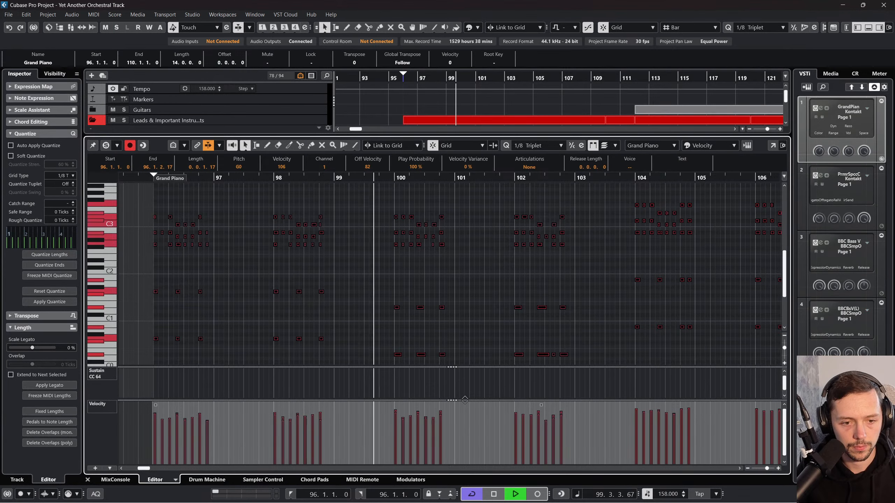
pyautogui.click(495, 313)
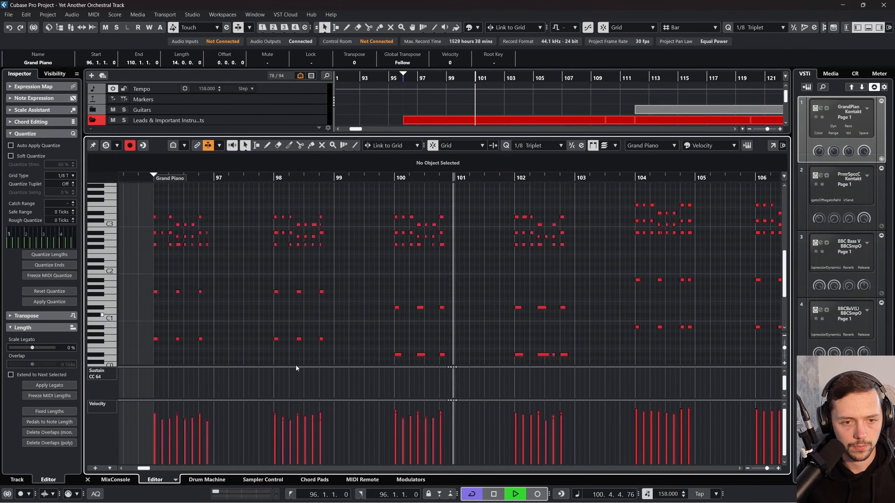
pyautogui.click(87, 479)
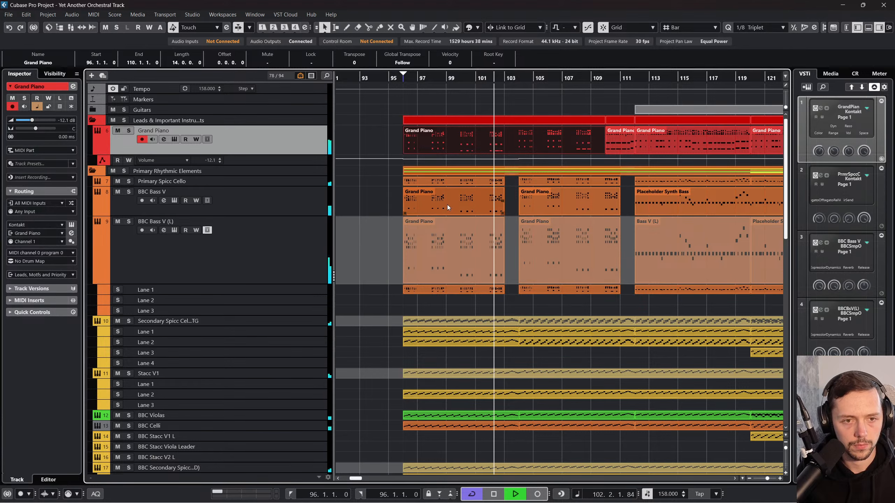
# Step: Glue the three Grand Piano parts between bars 112 and 136 into one and select the result
pyautogui.moveTo(26, 120); pyautogui.dragTo(30, 122)
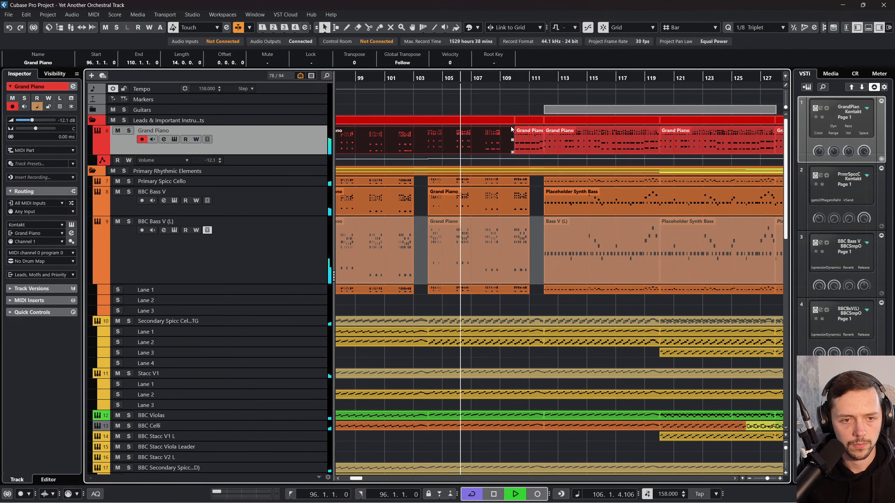
pyautogui.click(499, 142)
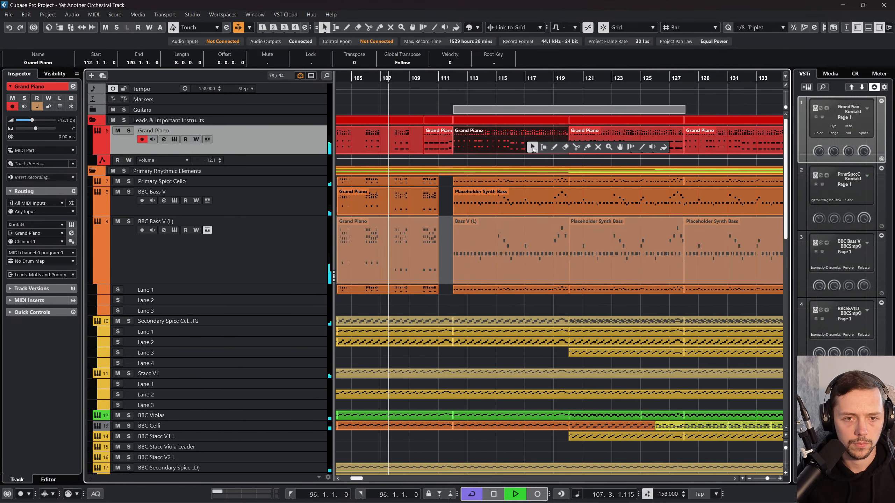
pyautogui.press('4')
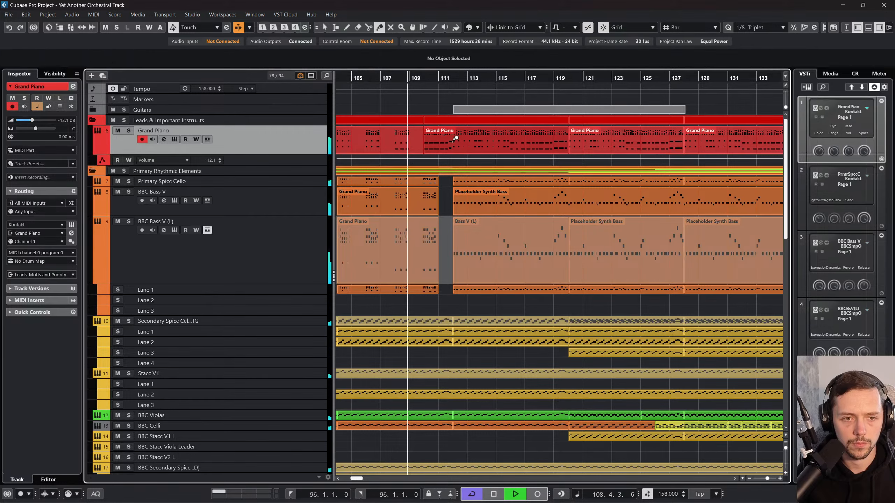
pyautogui.click(508, 140)
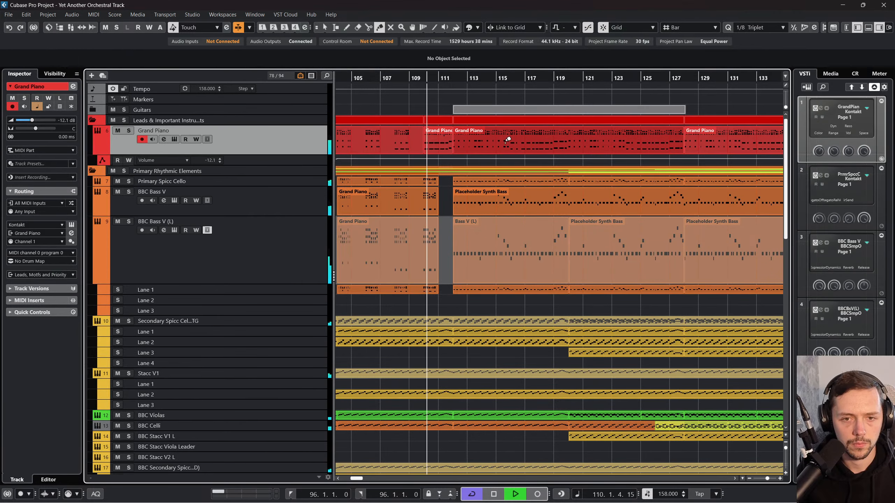
pyautogui.hscroll(3, 507, 140)
pyautogui.click(507, 139)
pyautogui.press('1')
pyautogui.click(493, 141)
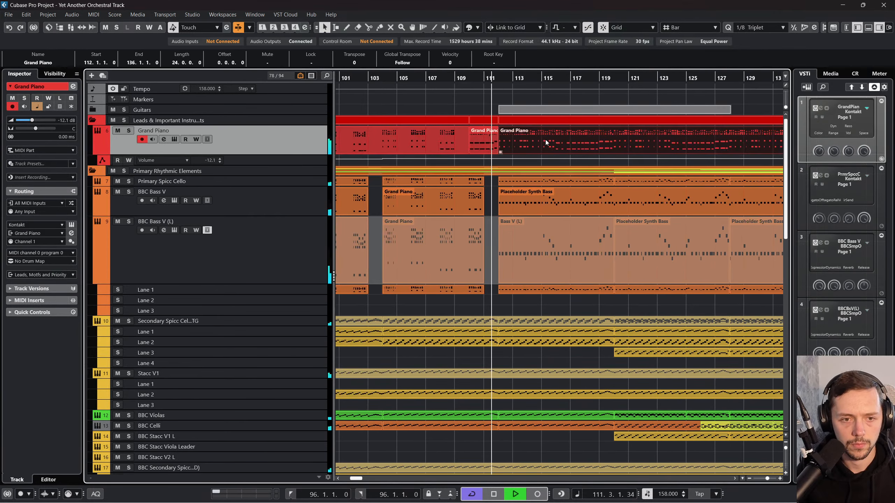
# Step: Compress the velocities of all notes in the bar 112 to 136 piano part, bringing the first note to 86, and close the editor
pyautogui.doubleClick(545, 140)
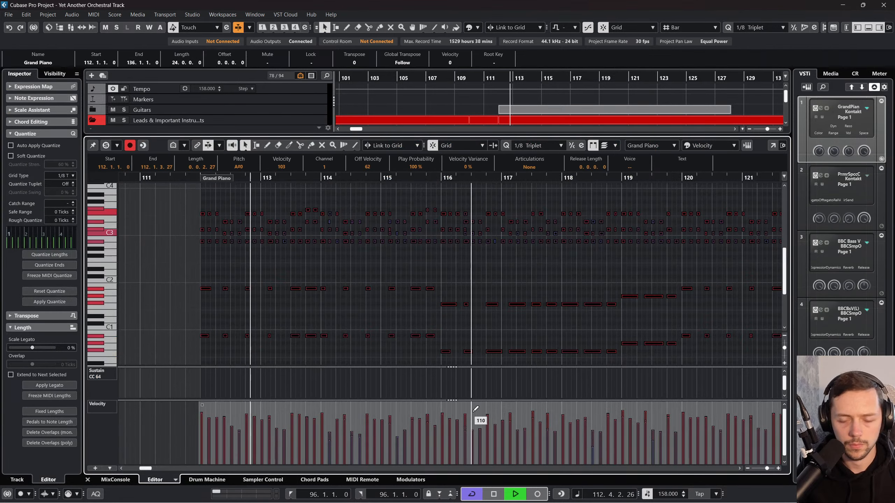
pyautogui.hscroll(8, 473, 411)
pyautogui.hscroll(-1, 475, 409)
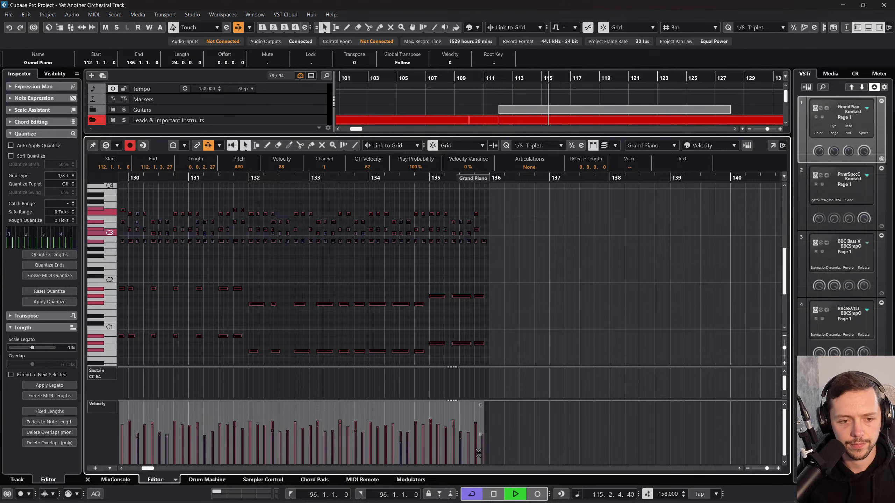
pyautogui.moveTo(478, 453); pyautogui.dragTo(479, 458)
pyautogui.hscroll(-12, 408, 419)
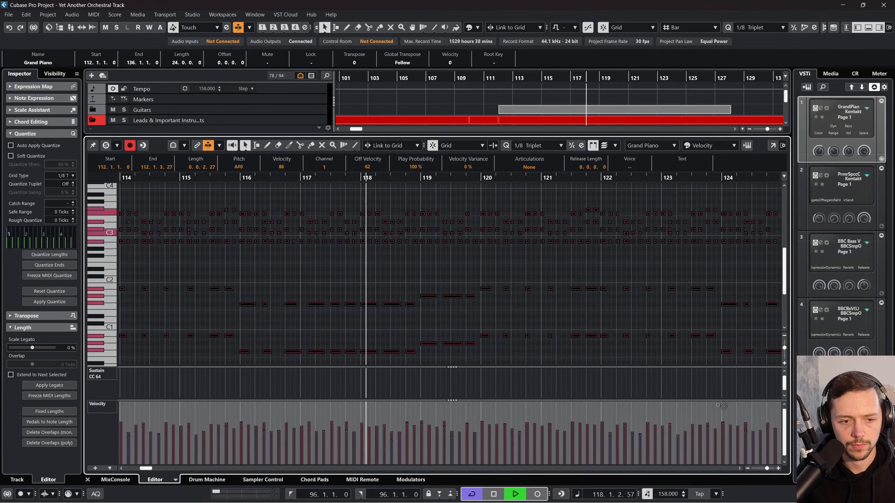
pyautogui.click(87, 479)
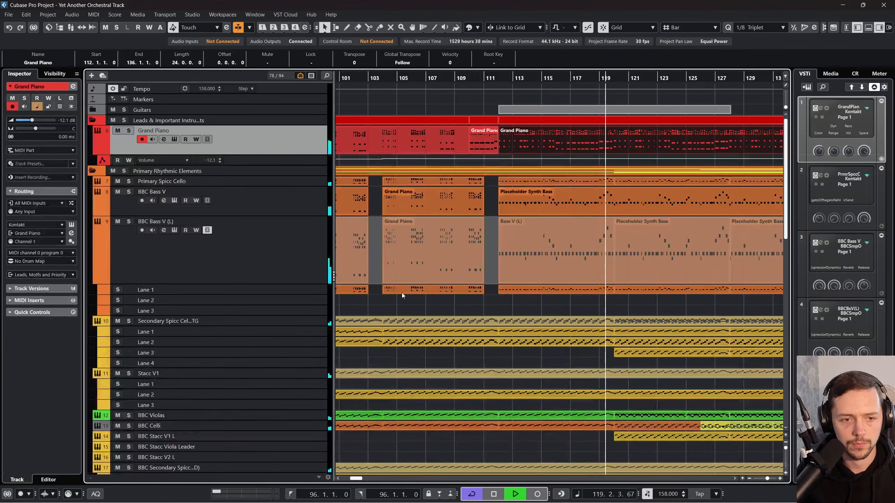
# Step: Return the playhead to bar 96 and play the Secondary Spicc Cello TG track soloed
pyautogui.press('space')
pyautogui.hscroll(-2, 418, 300)
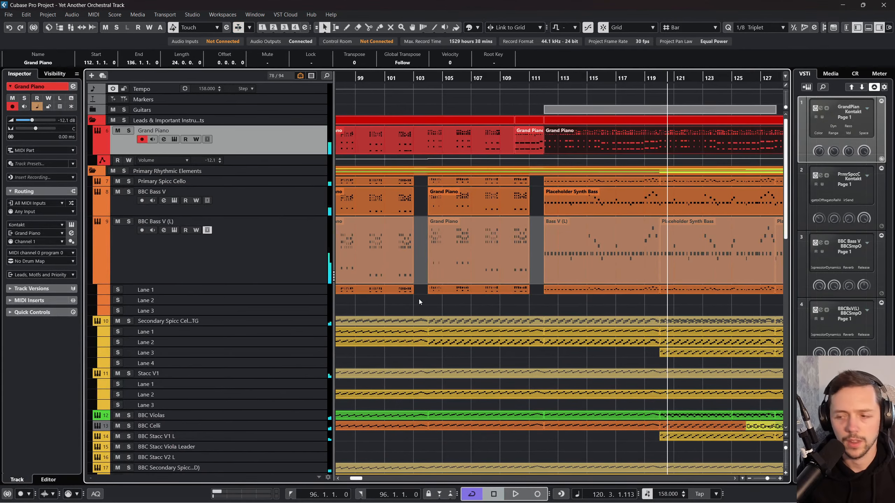
pyautogui.hscroll(-8, 425, 174)
pyautogui.scroll(-3, 429, 218)
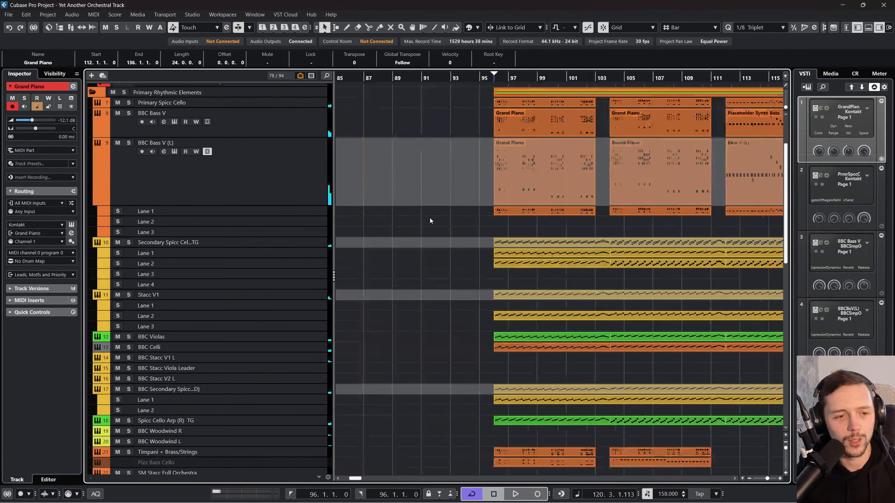
pyautogui.click(495, 81)
pyautogui.click(262, 319)
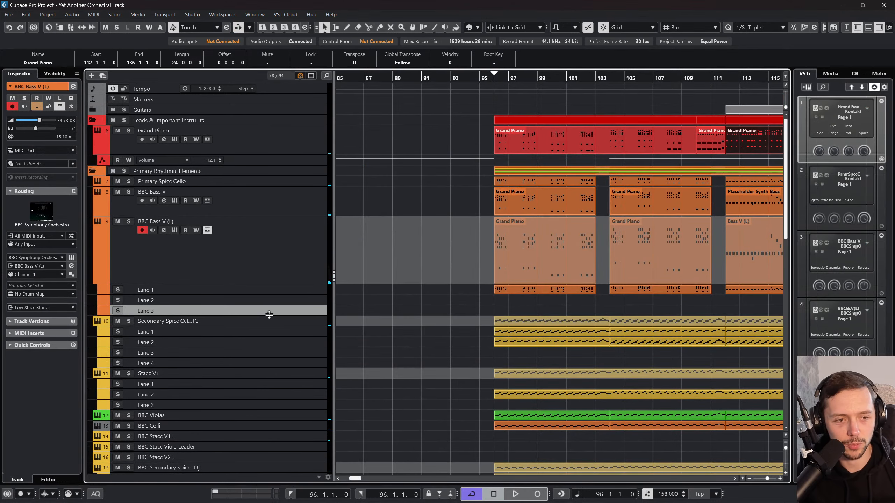
pyautogui.press('s')
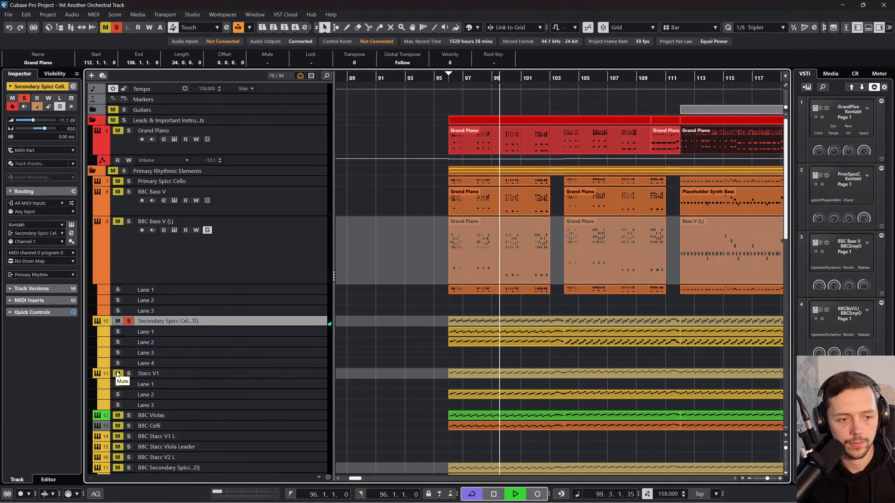
# Step: In the MixConsole, also solo Primary Spicc Cello, both BBC Bass V channels and Stacc V1; set Secondary Spicc Cello to about -15.6 dB and Stacc V1 to -2.16 dB
pyautogui.press('F3')
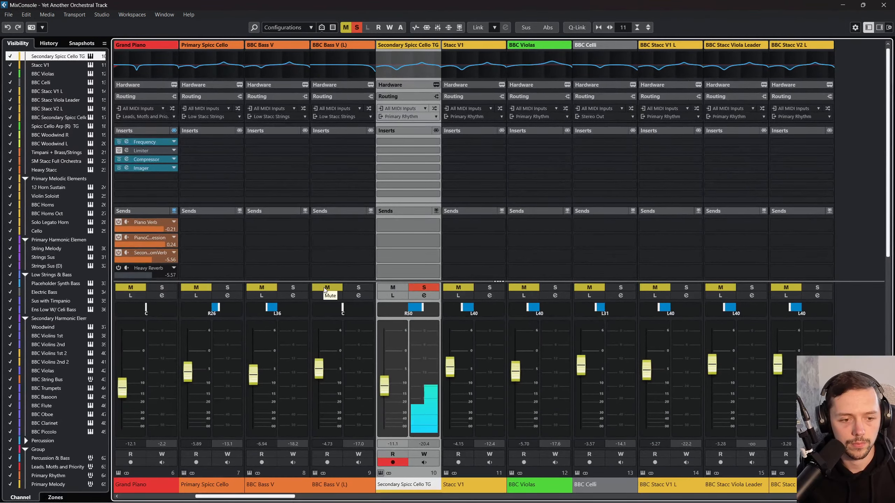
pyautogui.click(324, 288)
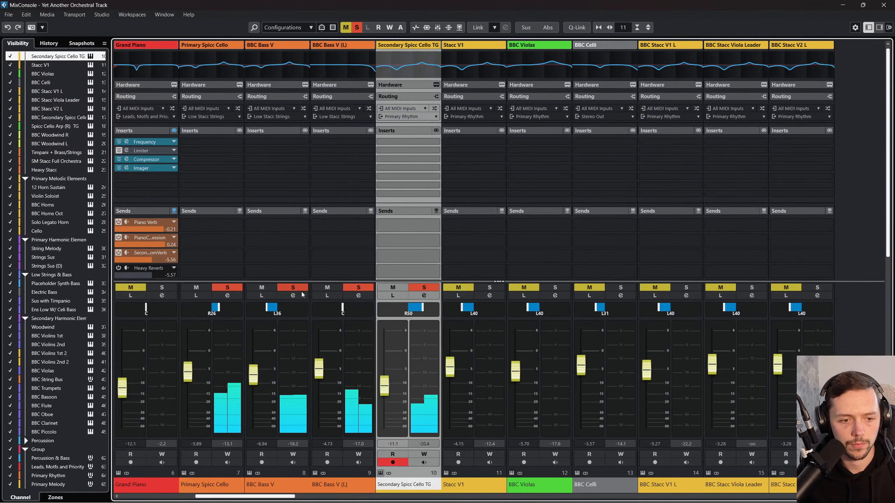
pyautogui.click(455, 289)
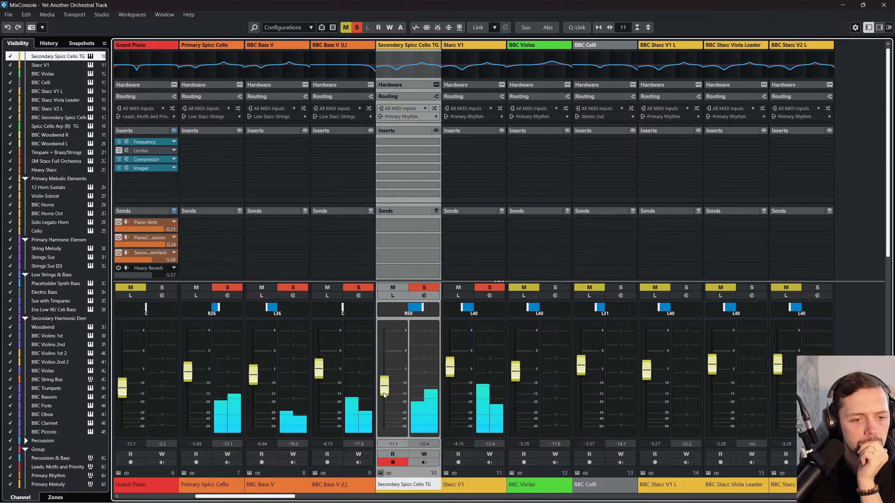
pyautogui.moveTo(386, 392); pyautogui.dragTo(387, 383)
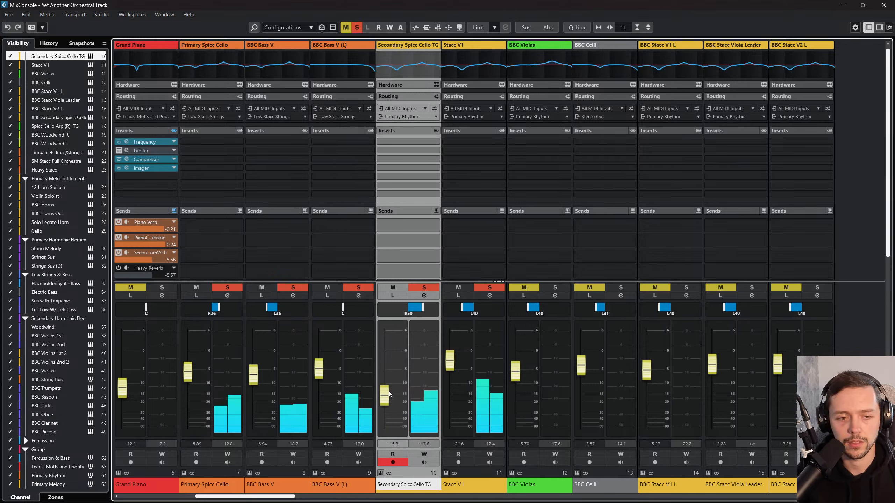
# Step: In Stacc V1's EQ, switch off the low-mid and high-mid bands and set the low band to about -19.1 dB at 35.8 Hz
pyautogui.click(472, 320)
pyautogui.click(489, 295)
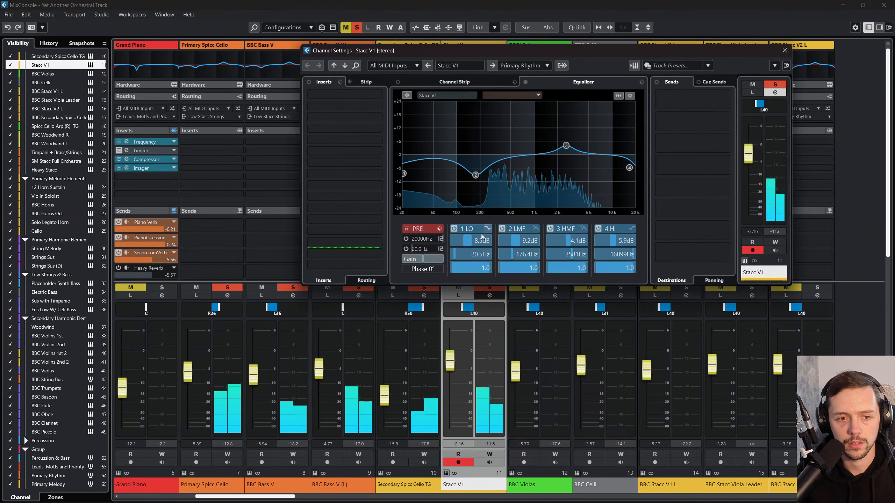
pyautogui.click(502, 228)
pyautogui.click(550, 228)
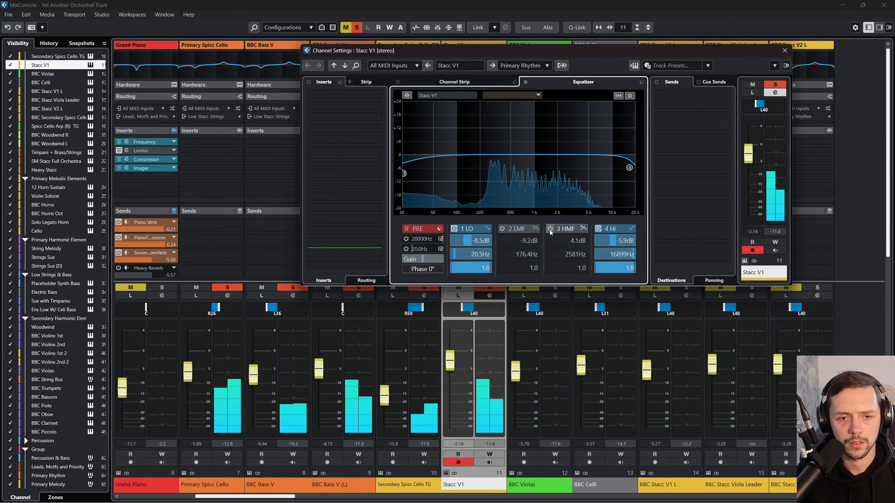
pyautogui.press('Escape')
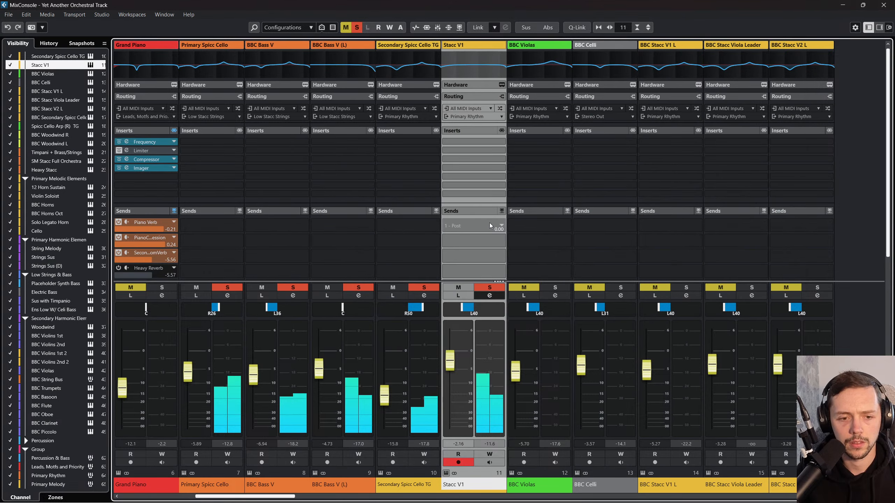
pyautogui.click(490, 296)
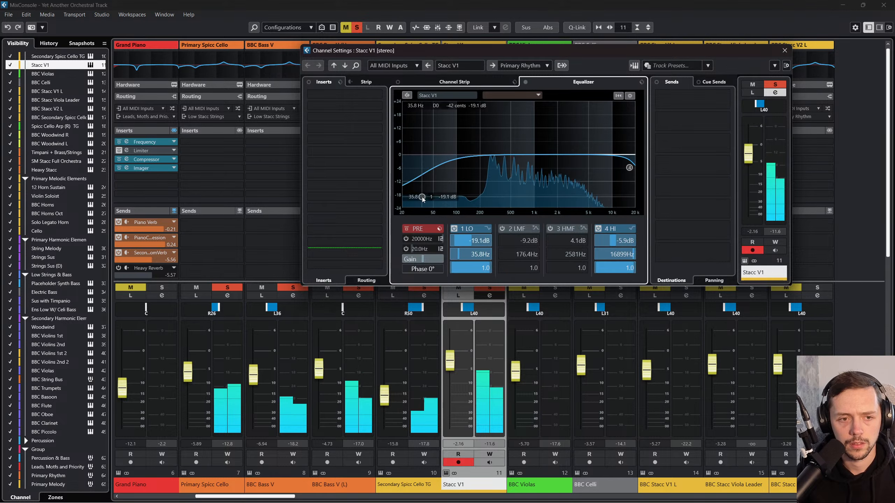
pyautogui.press('Escape')
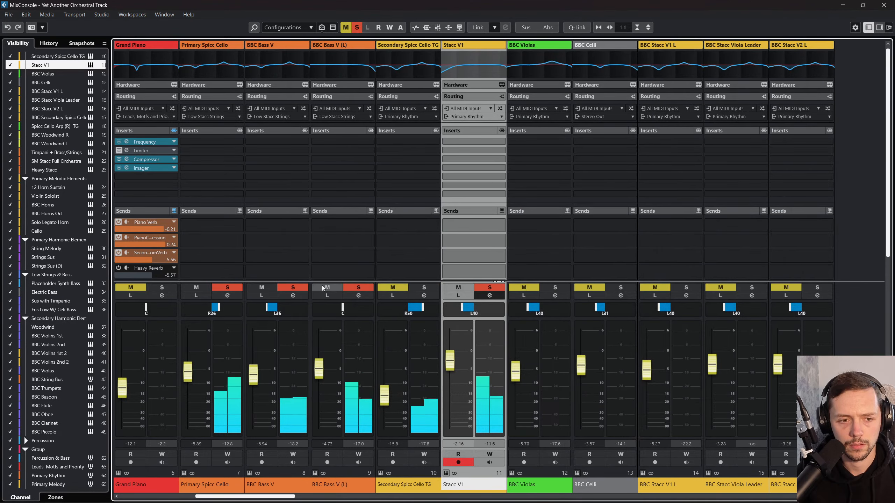
# Step: Take BBC Bass V (L), BBC Bass V and Primary Spicc Cello out of solo, and briefly reopen Stacc V1's channel settings
pyautogui.click(322, 288)
pyautogui.click(265, 288)
pyautogui.click(203, 288)
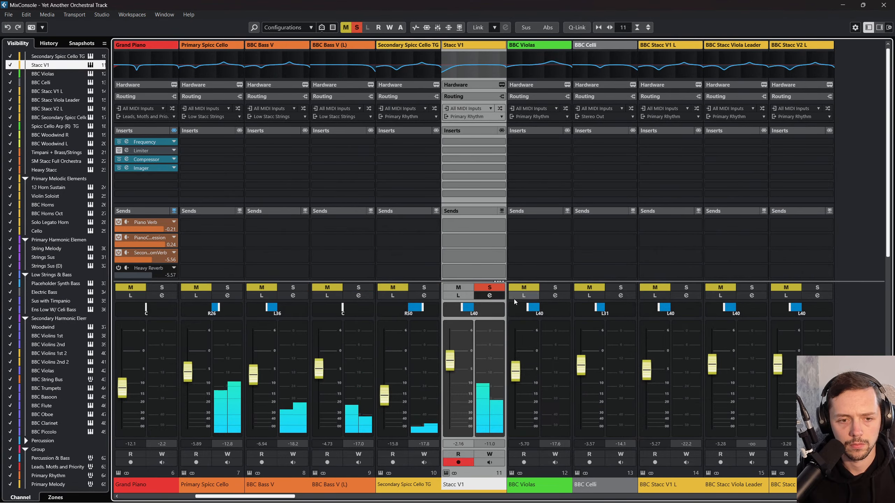
pyautogui.click(489, 295)
pyautogui.click(778, 46)
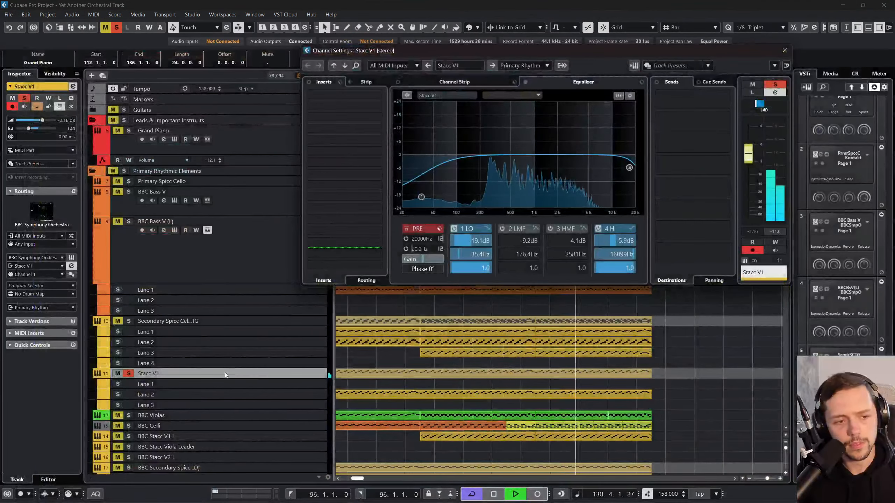
# Step: In the project window, add BBC Violas to the soloed tracks and cycle playback between bars 96 and 129
pyautogui.click(265, 373)
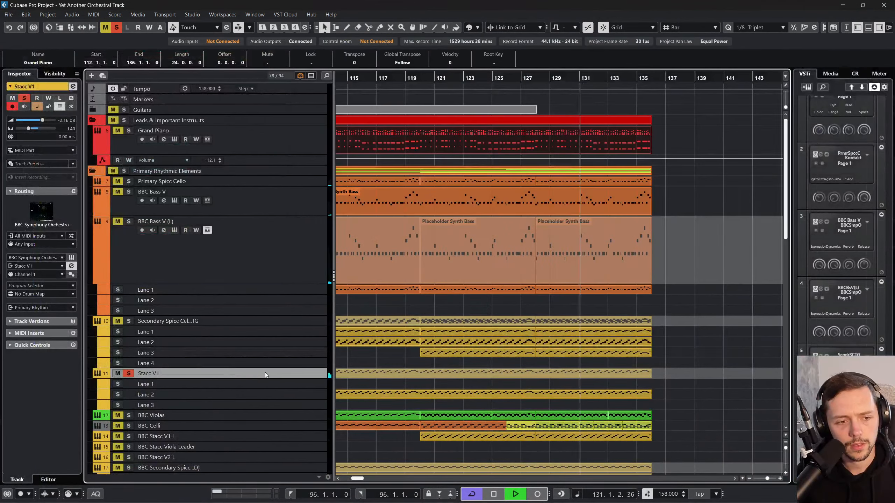
pyautogui.scroll(-3, 265, 374)
pyautogui.click(129, 336)
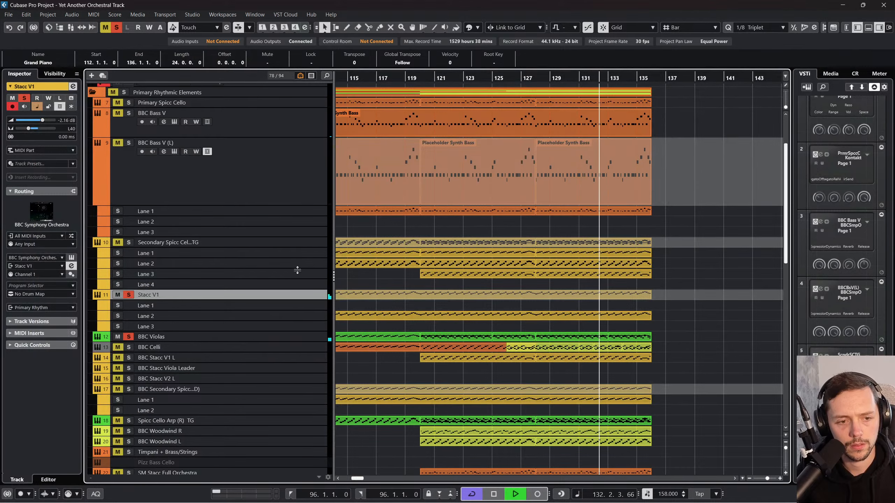
pyautogui.moveTo(379, 78)
pyautogui.mouseDown()
pyautogui.moveTo(391, 69)
pyautogui.moveTo(378, 69)
pyautogui.moveTo(792, 64)
pyautogui.moveTo(244, 82)
pyautogui.moveTo(713, 80)
pyautogui.mouseUp()
pyautogui.click(572, 69)
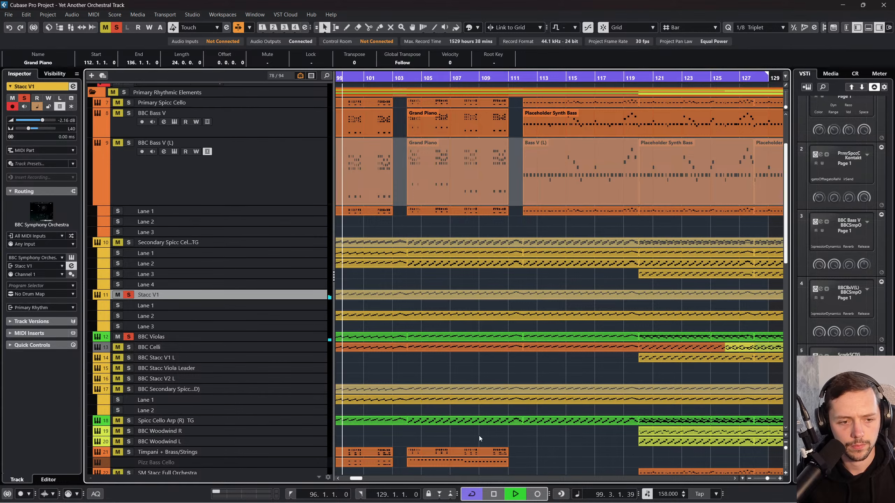
pyautogui.hscroll(-2, 480, 435)
# Step: Solo BBC Bass V (L) and BBC Bass V, and audition Primary Spicc Cello with them before taking it out of solo
pyautogui.click(120, 146)
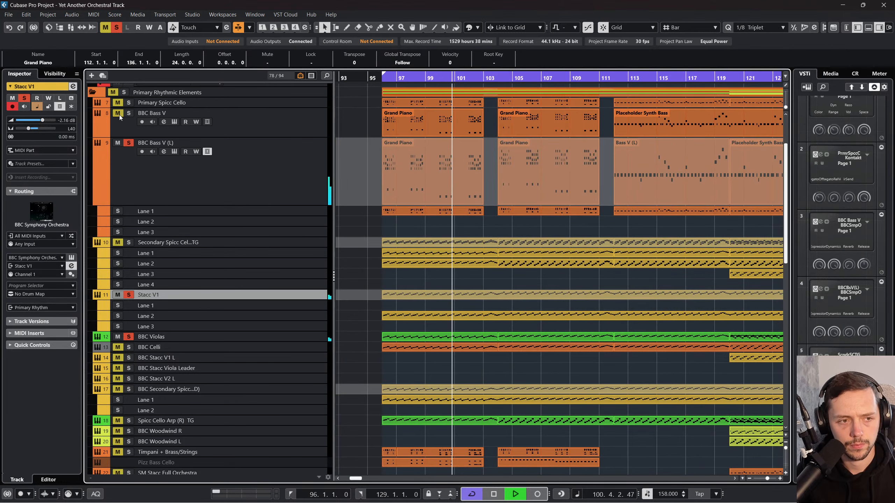
pyautogui.click(119, 114)
pyautogui.click(119, 102)
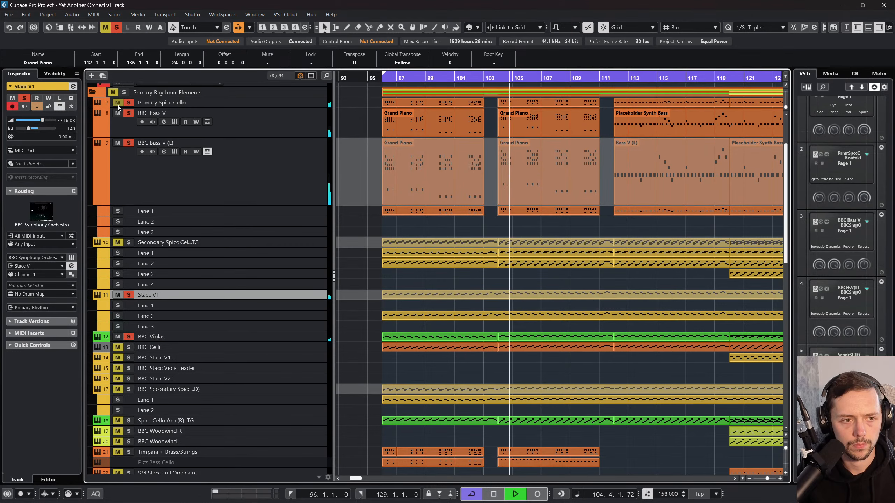
pyautogui.click(129, 102)
# Step: Rename the Primary Spicc Cello track as Primary Spicc Cello TG
pyautogui.doubleClick(160, 102)
pyautogui.write('TG')
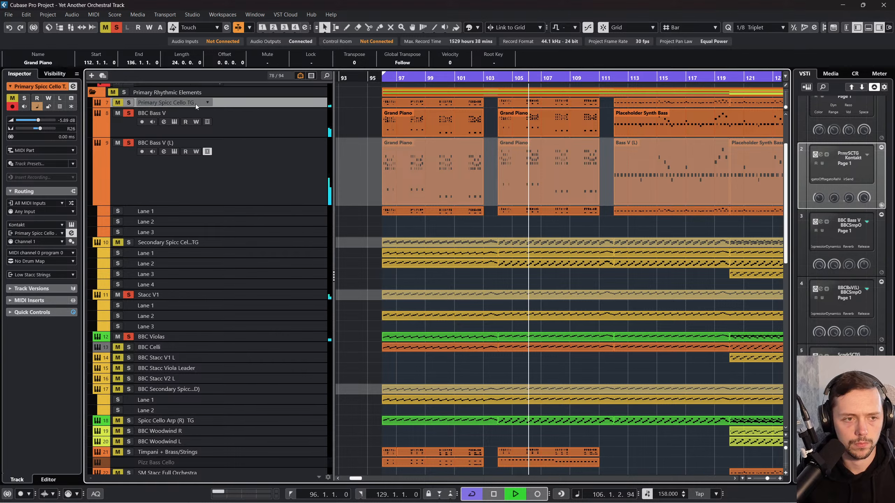
pyautogui.press('Return')
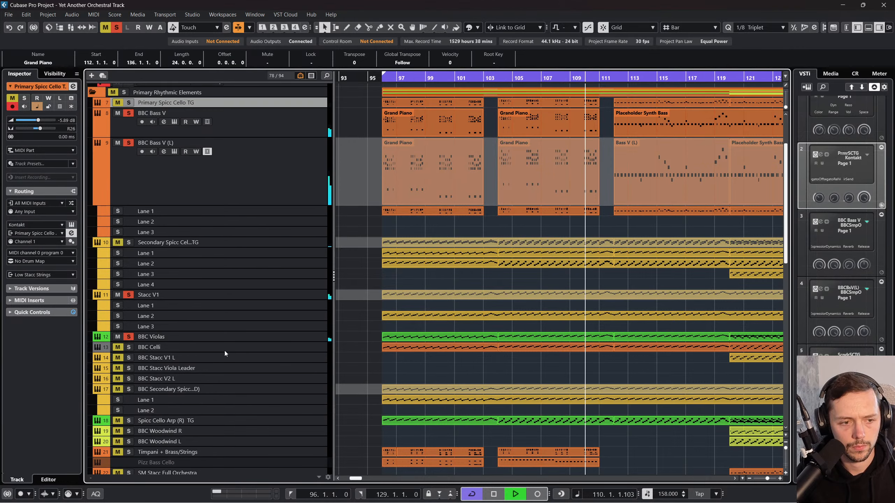
# Step: Solo BBC Celli and, in the MixConsole, set BBC Violas to -4.57 dB panned R1 and BBC Celli to -1.71 dB panned R23
pyautogui.click(128, 347)
pyautogui.click(117, 347)
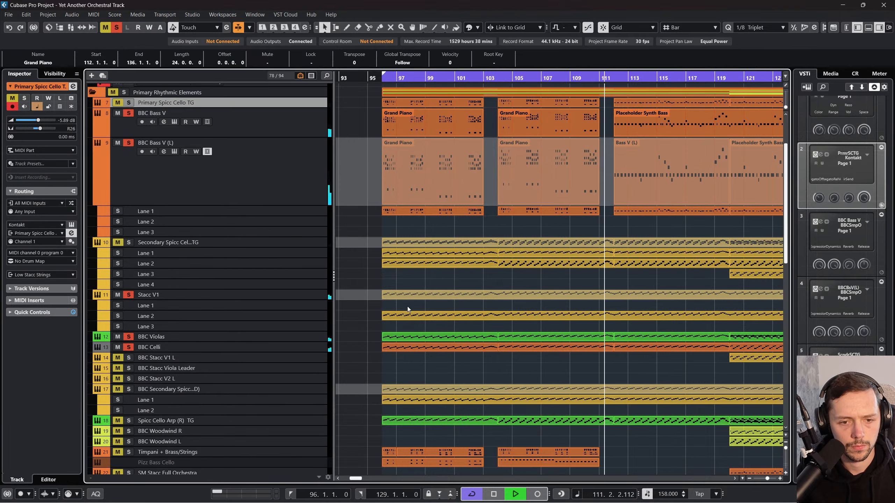
pyautogui.press('F3')
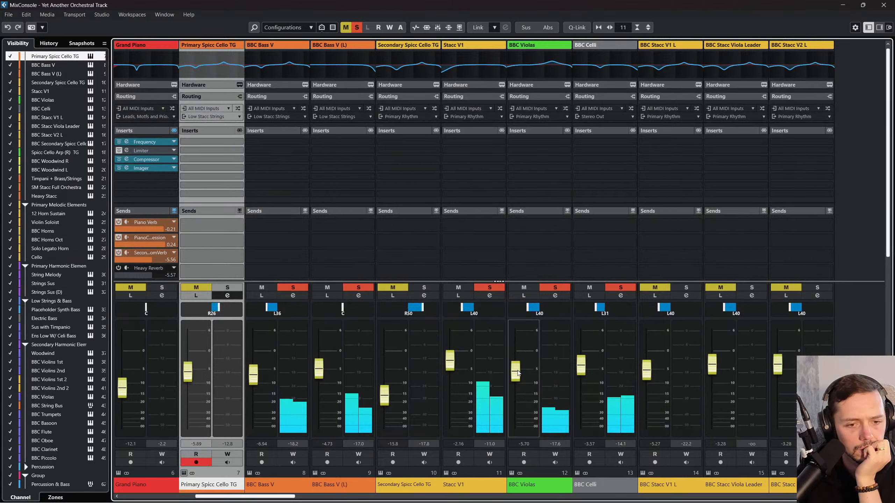
pyautogui.moveTo(514, 368); pyautogui.dragTo(515, 365)
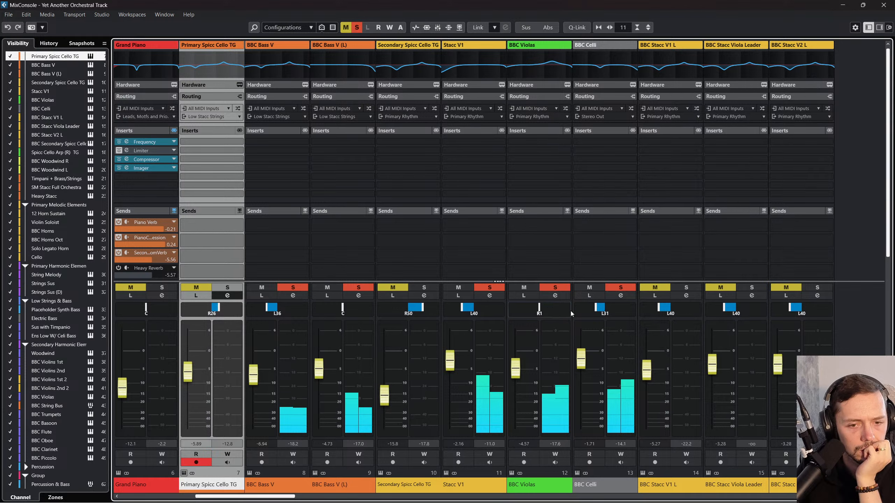
pyautogui.moveTo(594, 310); pyautogui.dragTo(605, 311)
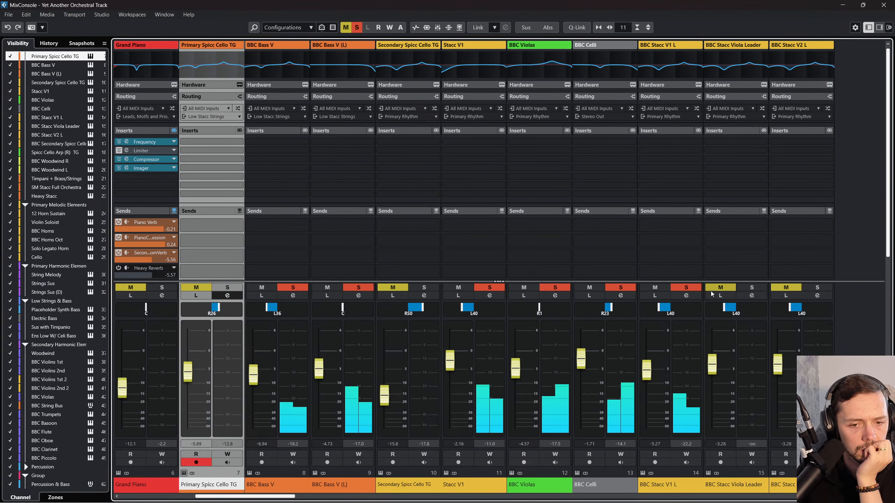
# Step: Solo BBC Stacc V1 L, Viola Leader, V2 L and Secondary Spicc Cello (D); pan Viola Leader to R1 and V2 L to L1
pyautogui.hscroll(-2, 629, 354)
pyautogui.hscroll(3, 628, 354)
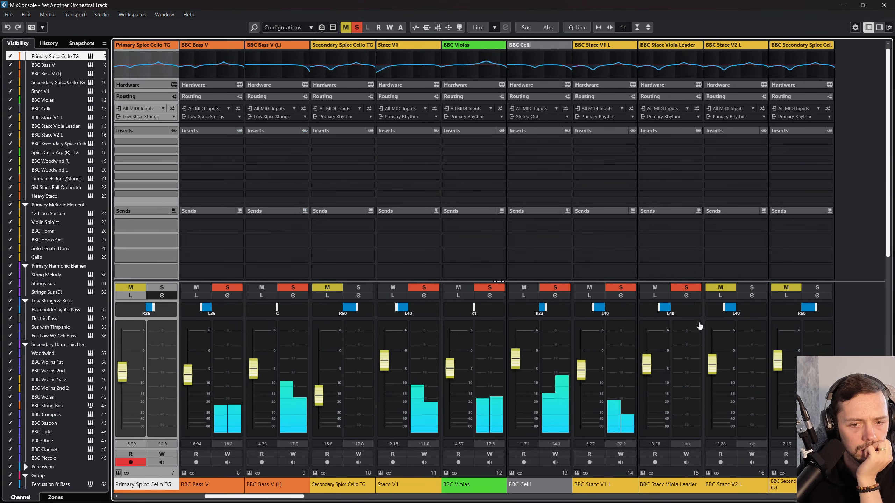
pyautogui.moveTo(675, 308); pyautogui.dragTo(670, 309)
pyautogui.click(722, 287)
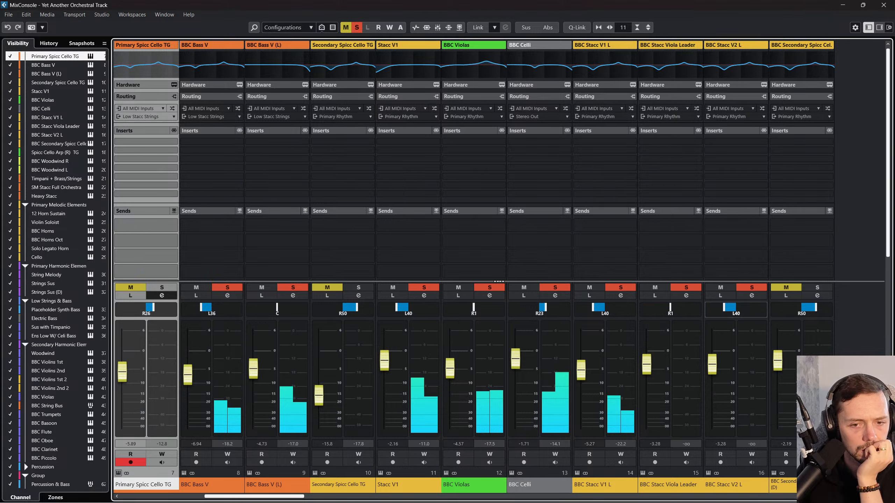
pyautogui.moveTo(735, 308); pyautogui.dragTo(737, 309)
pyautogui.click(817, 287)
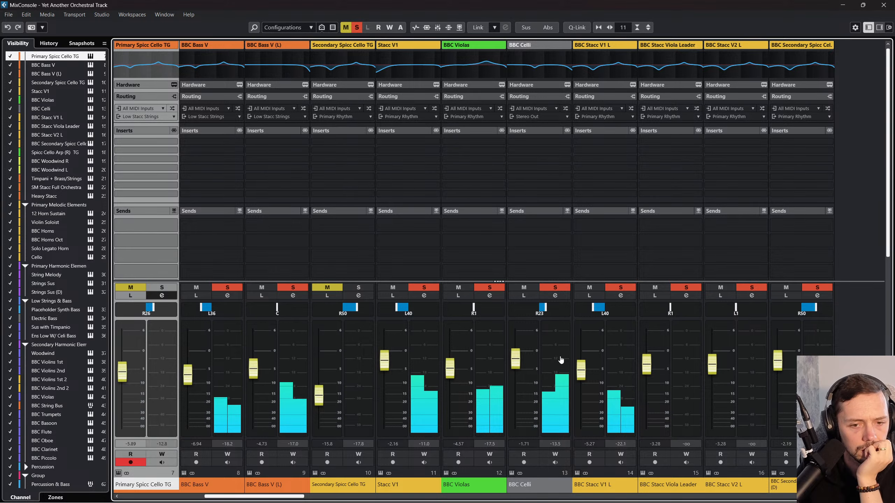
# Step: Solo BBC Woodwind R and L, briefly audition Spicc Cello Arp (R) TG, and raise BBC Secondary Spicc Cello (D) to -0.76 dB
pyautogui.hscroll(-1, 635, 365)
pyautogui.hscroll(2, 597, 367)
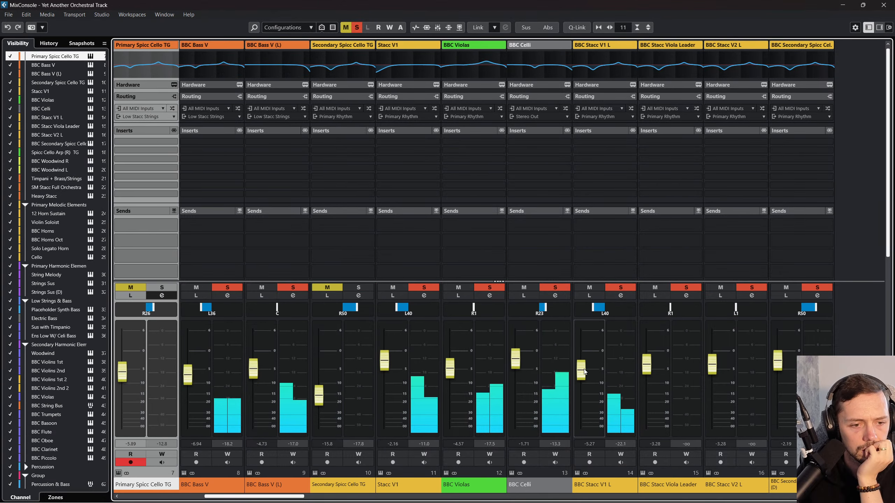
pyautogui.hscroll(4, 584, 370)
pyautogui.click(589, 287)
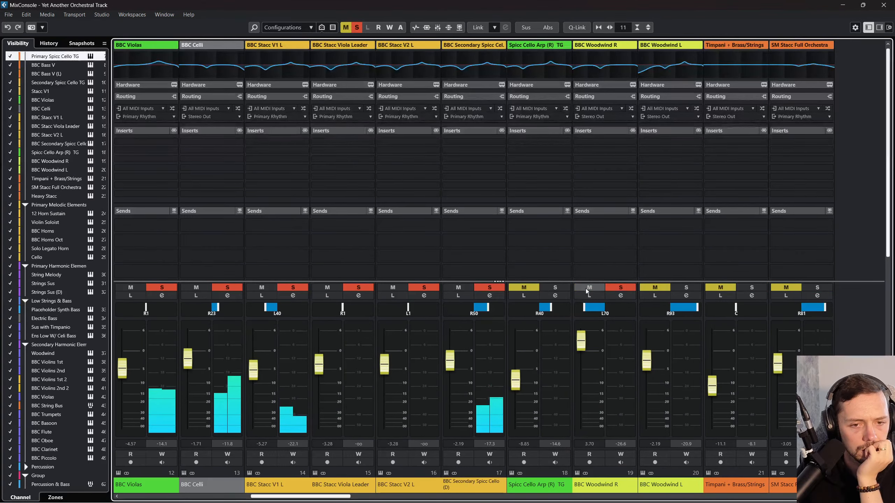
pyautogui.click(668, 288)
pyautogui.click(527, 288)
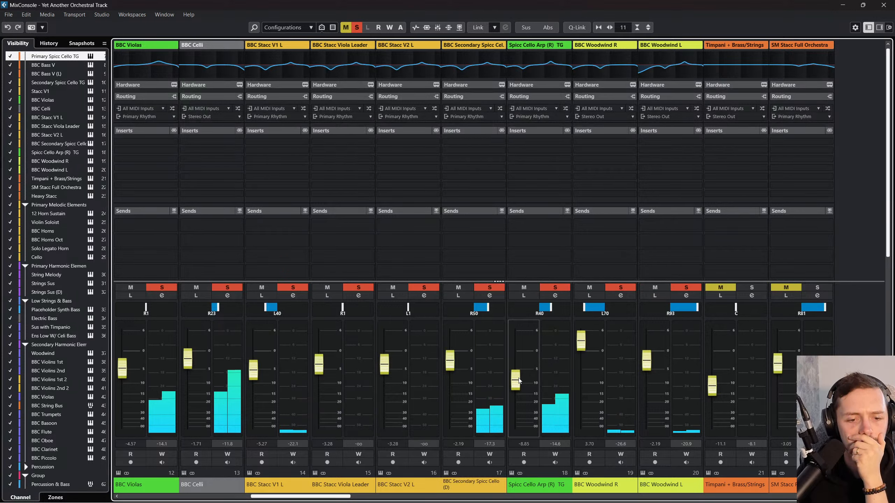
pyautogui.click(526, 288)
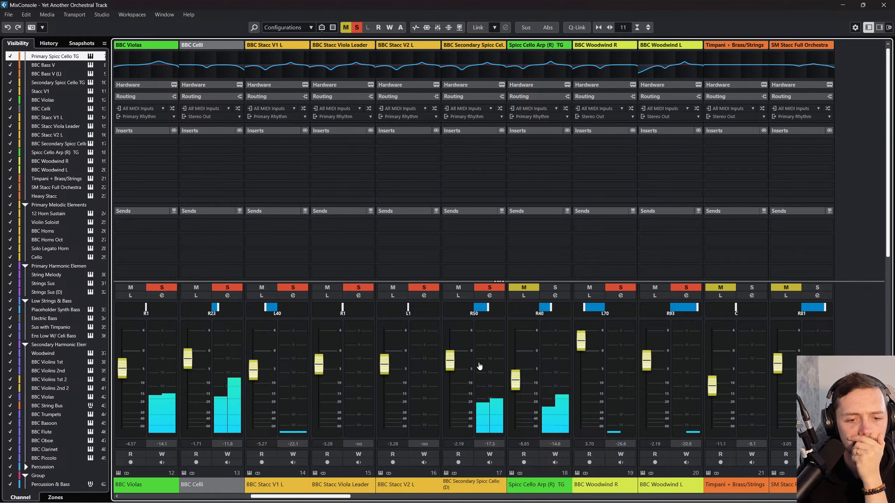
pyautogui.scroll(1, 456, 361)
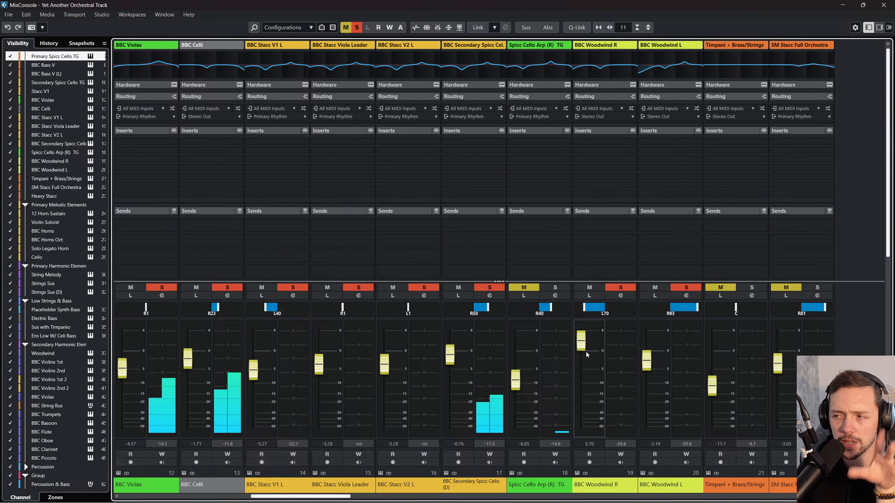
# Step: Raise the BBC Bass V fader to -0.09 dB and the BBC Bass V (L) fader to 0.00 dB
pyautogui.hscroll(5, 504, 427)
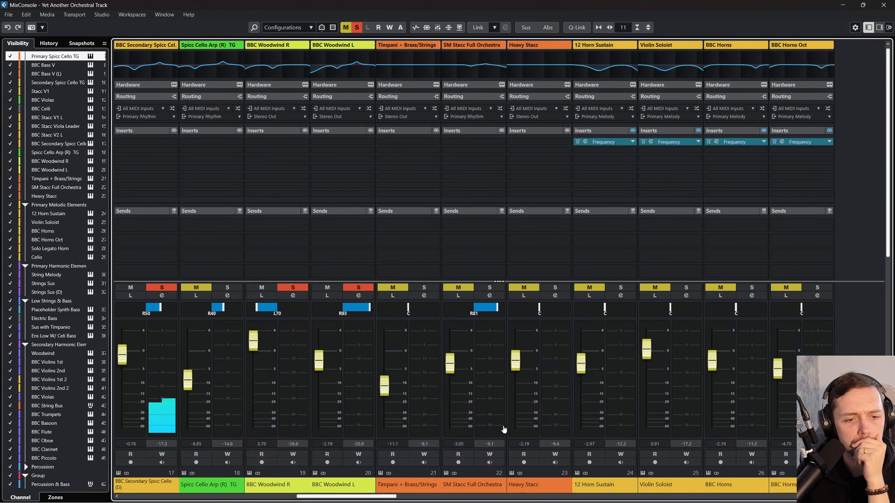
pyautogui.hscroll(-9, 504, 429)
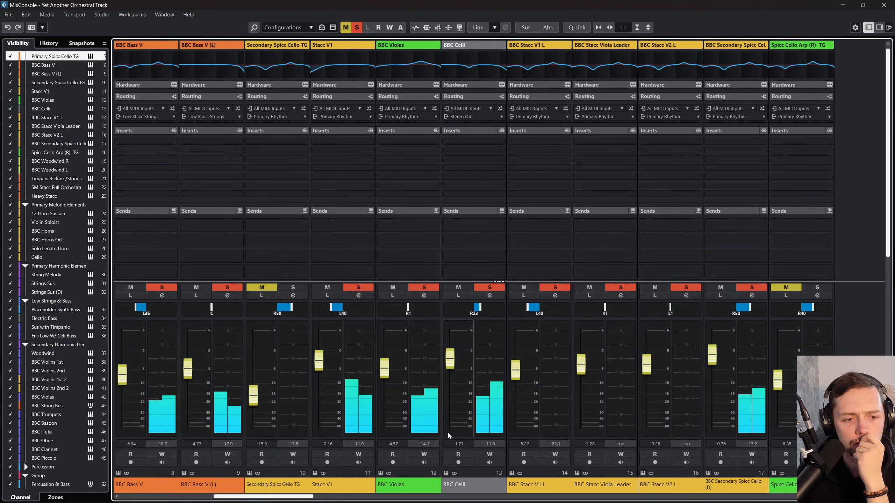
pyautogui.hscroll(-1, 447, 433)
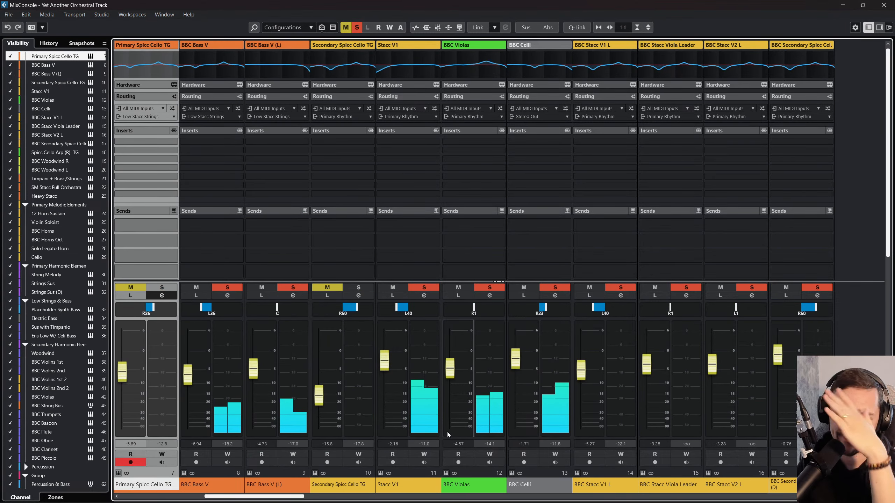
pyautogui.hscroll(-1, 447, 432)
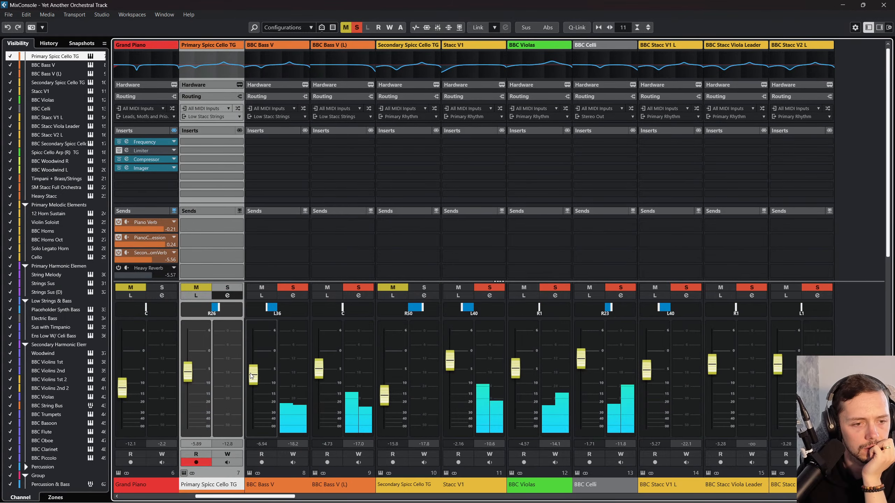
pyautogui.moveTo(252, 376); pyautogui.dragTo(252, 367)
pyautogui.moveTo(321, 374); pyautogui.dragTo(322, 359)
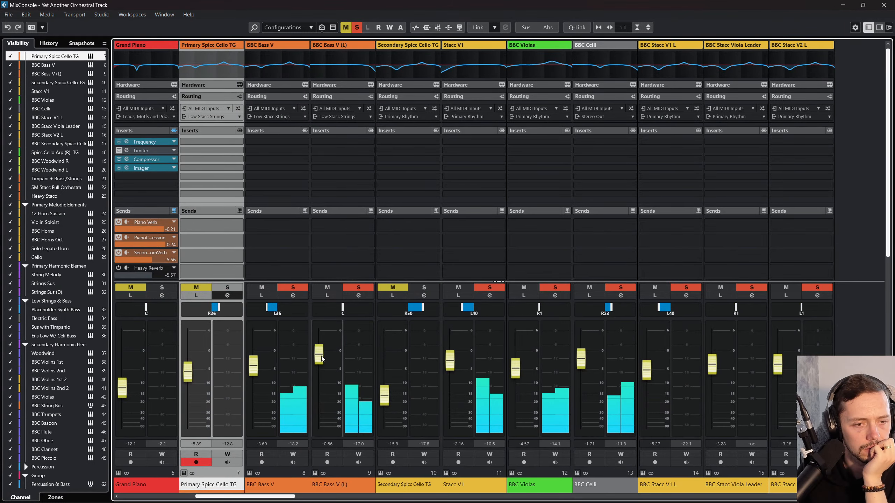
pyautogui.moveTo(257, 374); pyautogui.dragTo(258, 359)
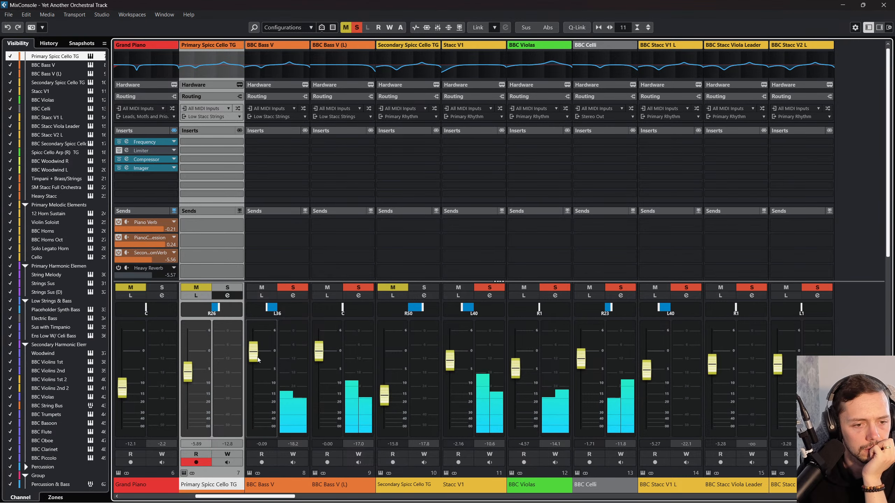
pyautogui.hscroll(-1, 288, 387)
pyautogui.hscroll(2, 287, 396)
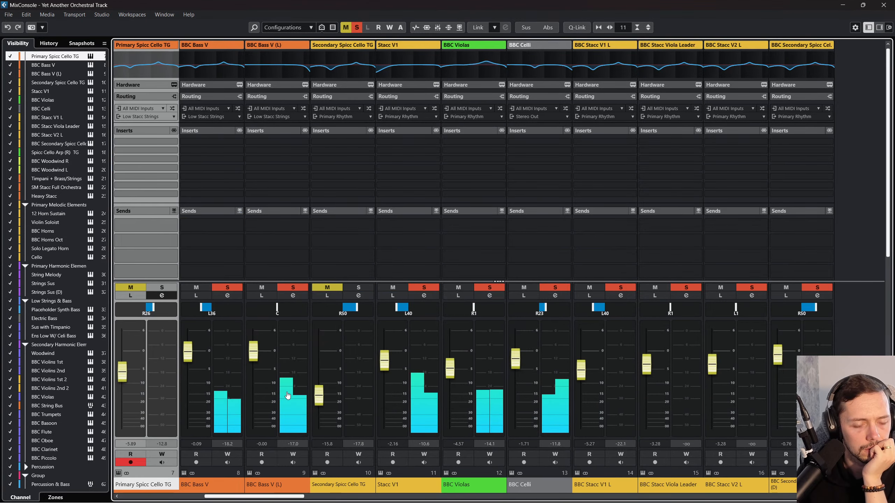
pyautogui.hscroll(2, 287, 396)
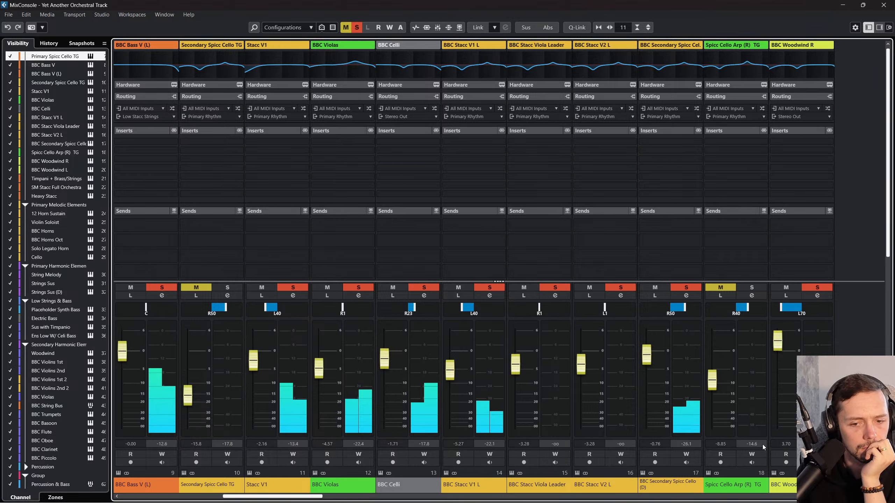
pyautogui.hscroll(1, 518, 450)
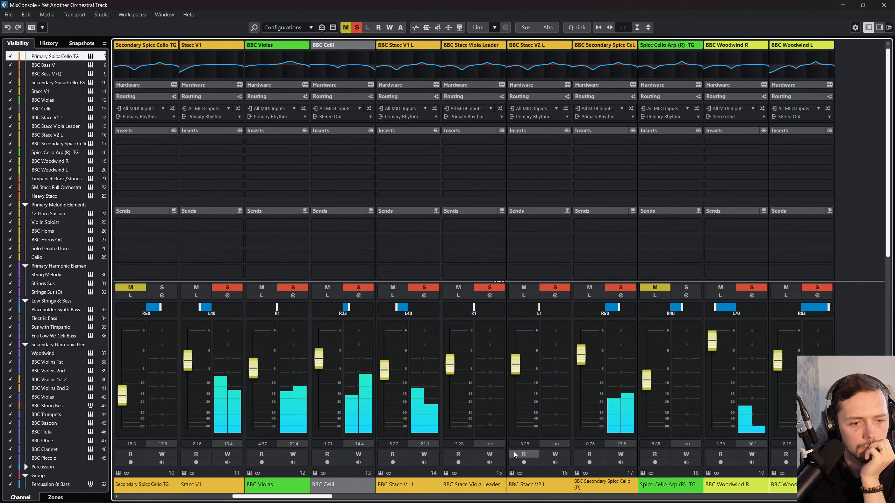
# Step: Raise the BBC Woodwind L fader to 0.55 dB and close the mixer
pyautogui.hscroll(2, 513, 452)
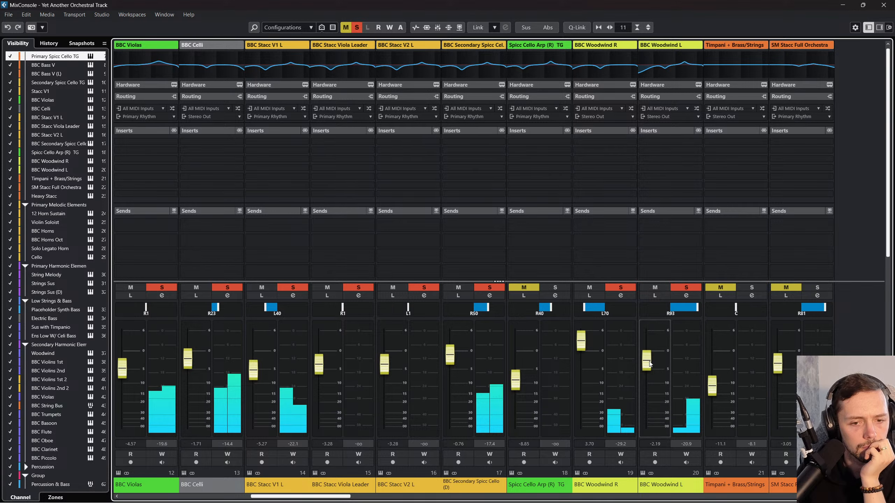
pyautogui.moveTo(650, 364); pyautogui.dragTo(650, 354)
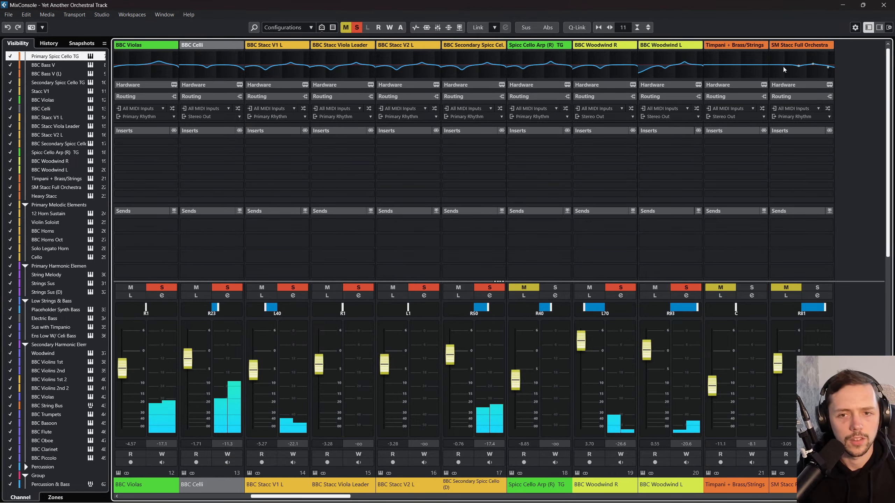
pyautogui.click(880, 5)
# Step: Examine the BBC Woodwind R and L tracks and check which instrument preset BBC Woodwind R has loaded
pyautogui.scroll(-3, 457, 360)
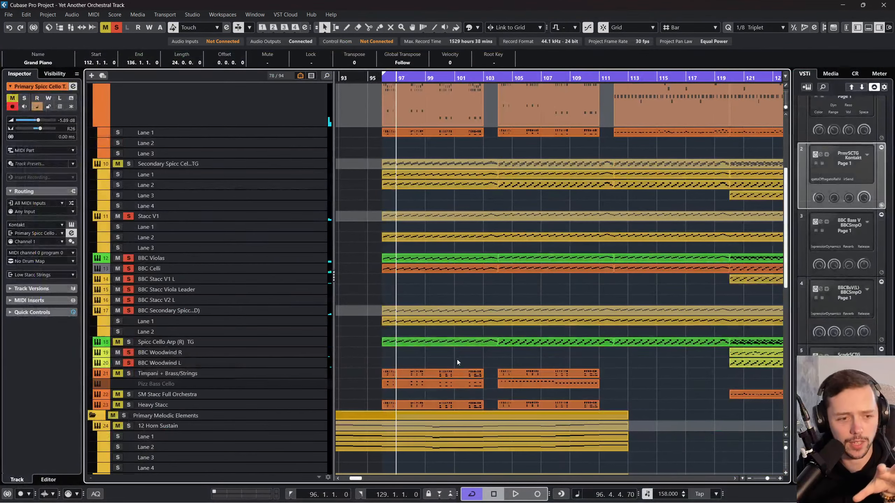
pyautogui.scroll(-3, 426, 361)
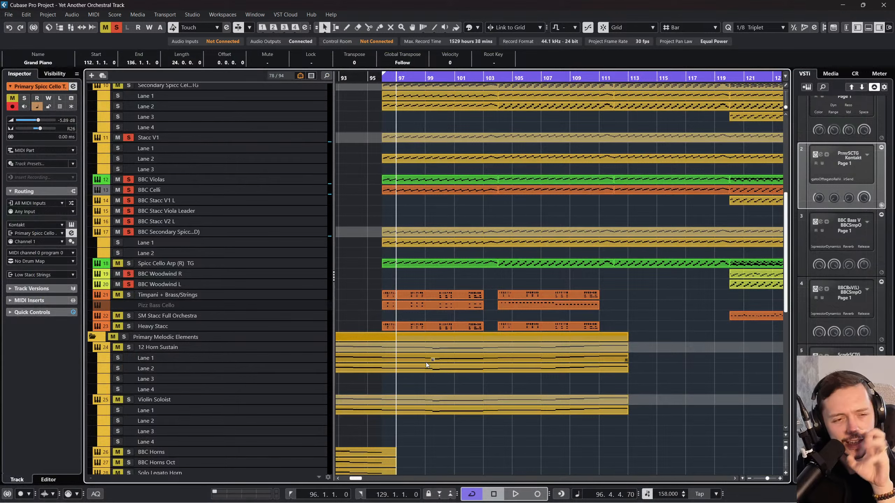
pyautogui.click(308, 273)
pyautogui.click(305, 282)
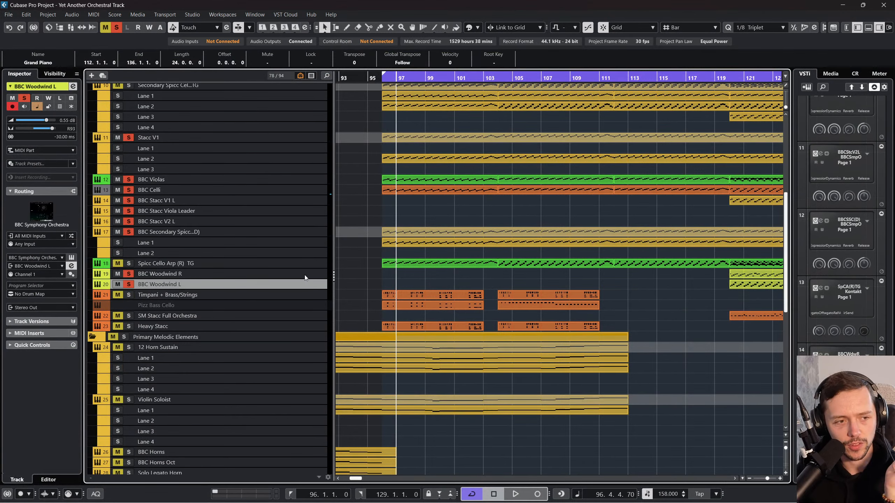
pyautogui.click(248, 277)
pyautogui.click(252, 286)
pyautogui.click(243, 274)
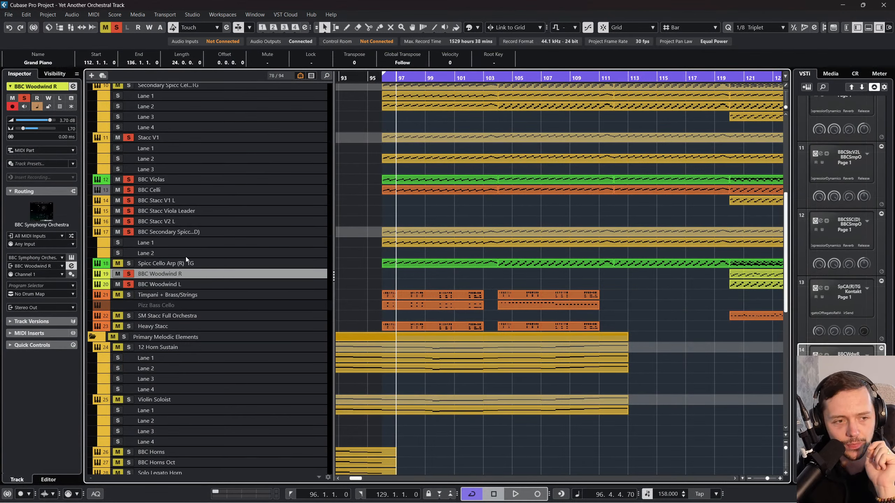
pyautogui.click(72, 257)
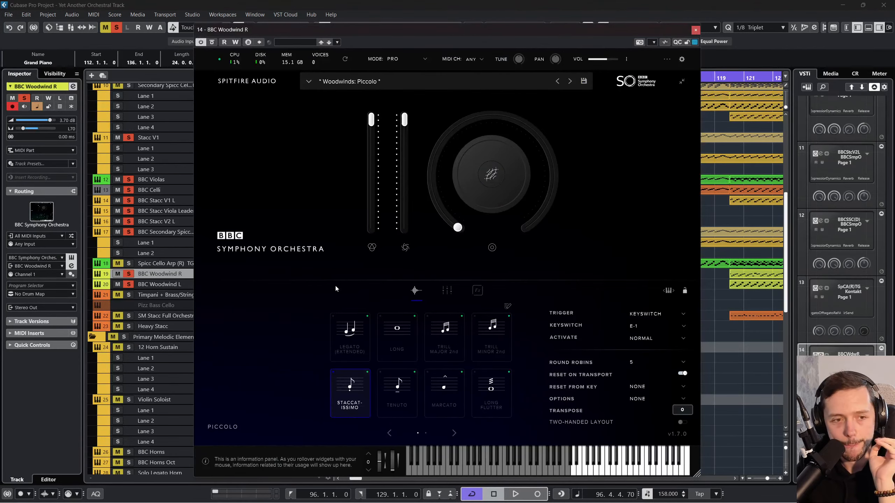
pyautogui.click(696, 30)
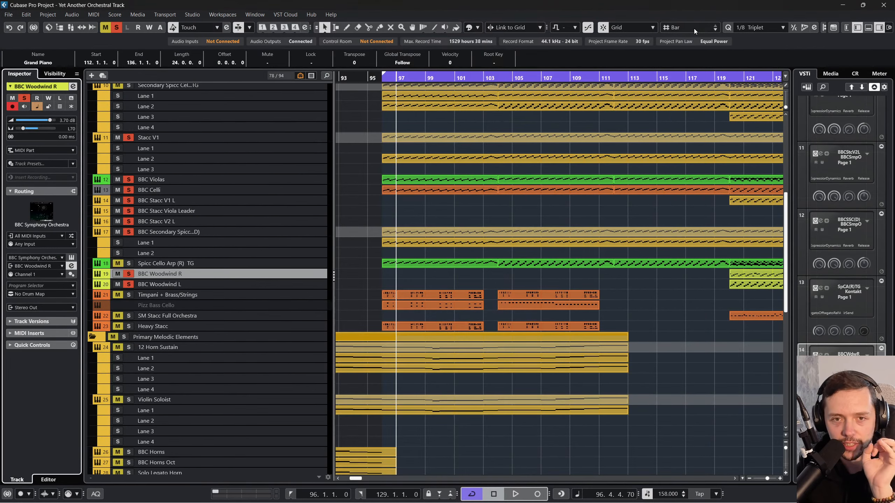
# Step: Duplicate the BBC Woodwind R track
pyautogui.keyDown('shift'); pyautogui.click(312, 285); pyautogui.keyUp('shift')
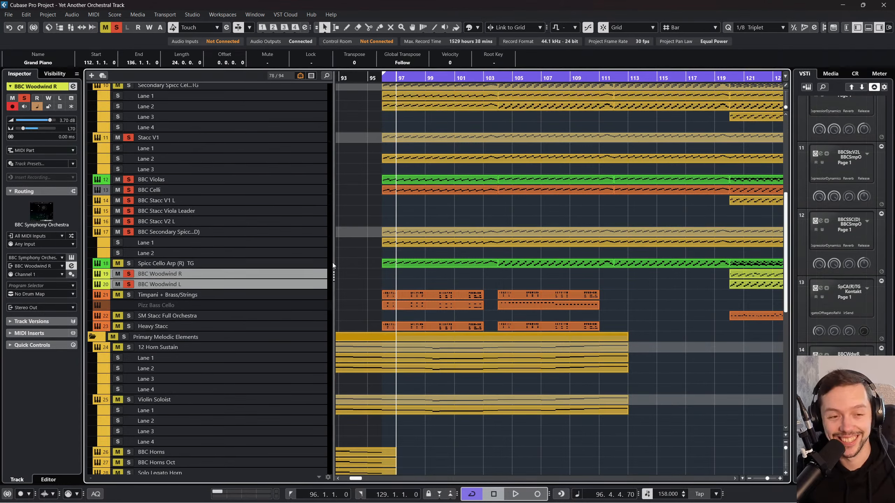
pyautogui.click(326, 277)
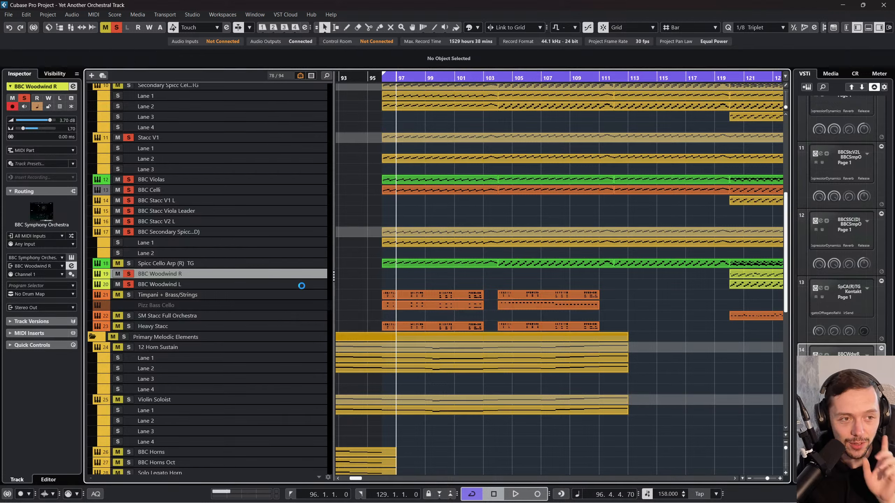
pyautogui.click(307, 283)
pyautogui.click(302, 275)
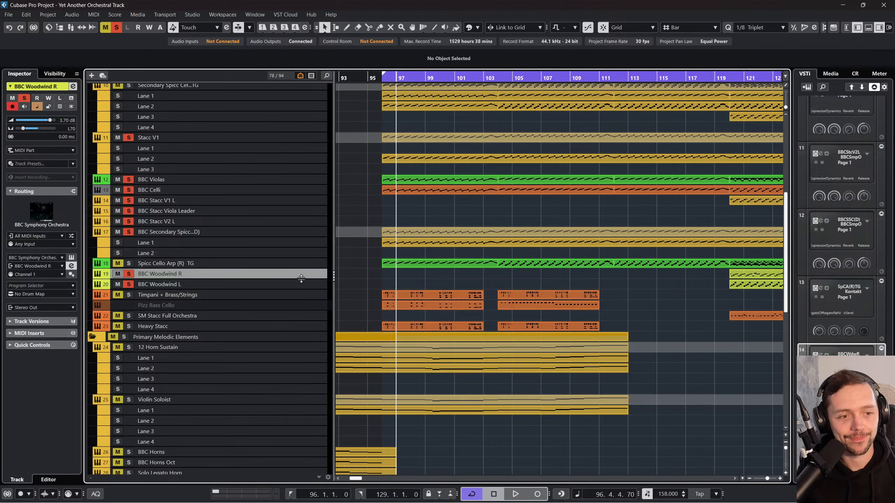
pyautogui.rightClick(299, 276)
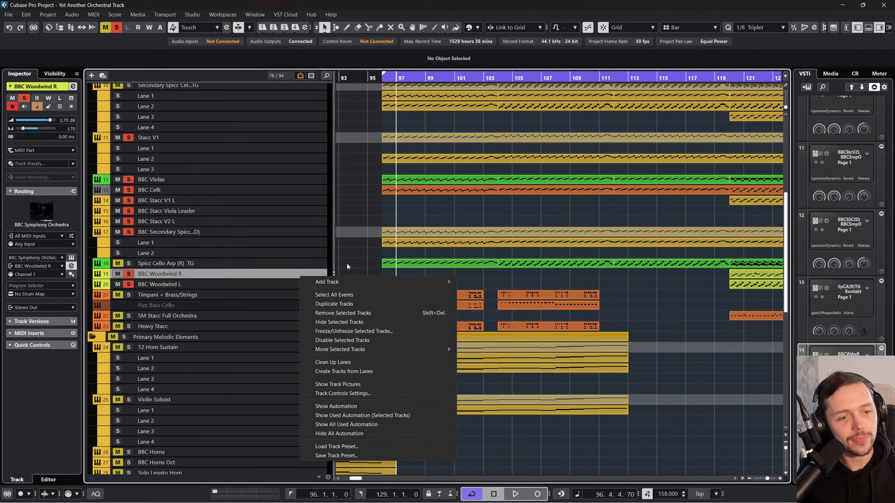
pyautogui.click(348, 304)
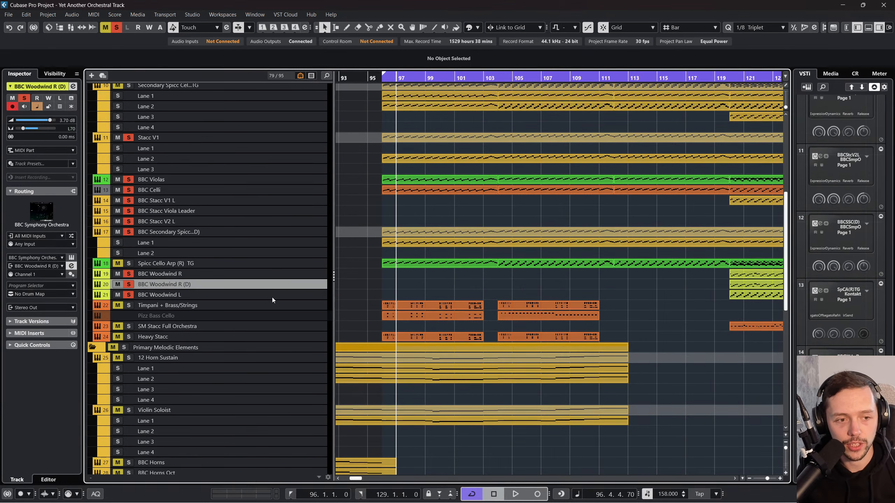
# Step: Duplicate the BBC Woodwind L track
pyautogui.rightClick(271, 298)
pyautogui.press('Escape')
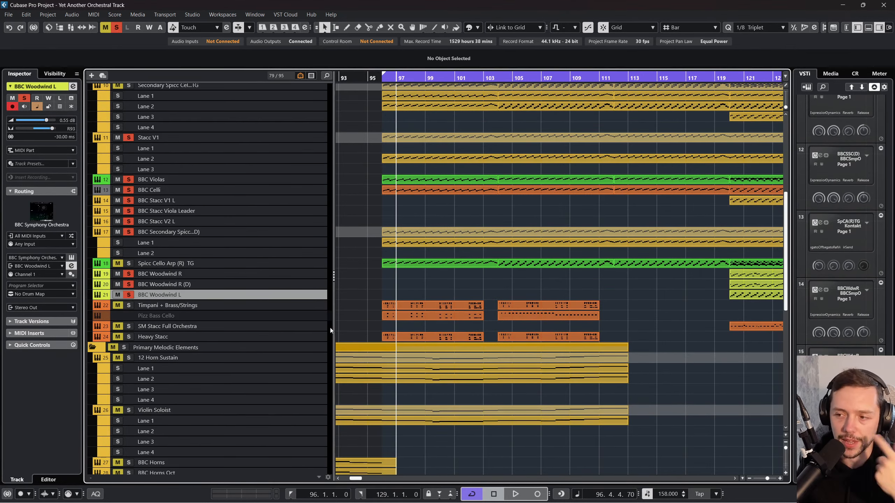
pyautogui.click(280, 293)
# Step: Rename the original BBC Woodwind R track as BBC Woodwind Piic
pyautogui.click(259, 284)
pyautogui.click(259, 275)
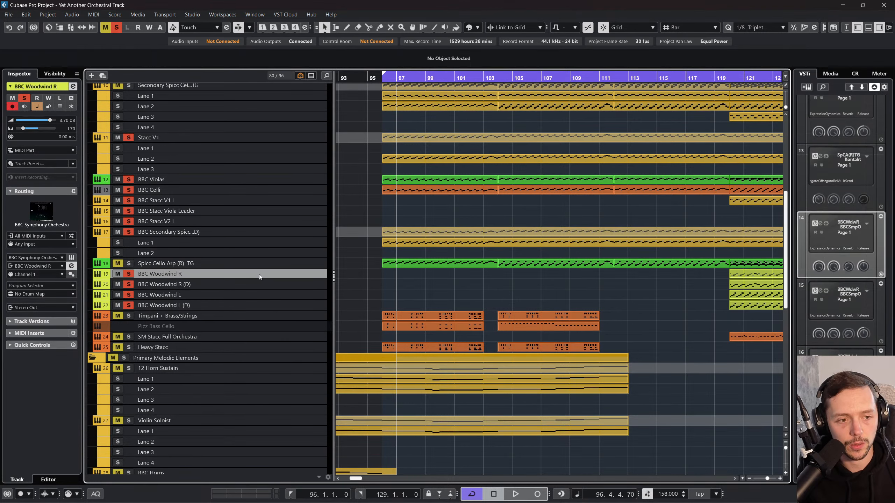
pyautogui.rightClick(212, 276)
pyautogui.rightClick(197, 274)
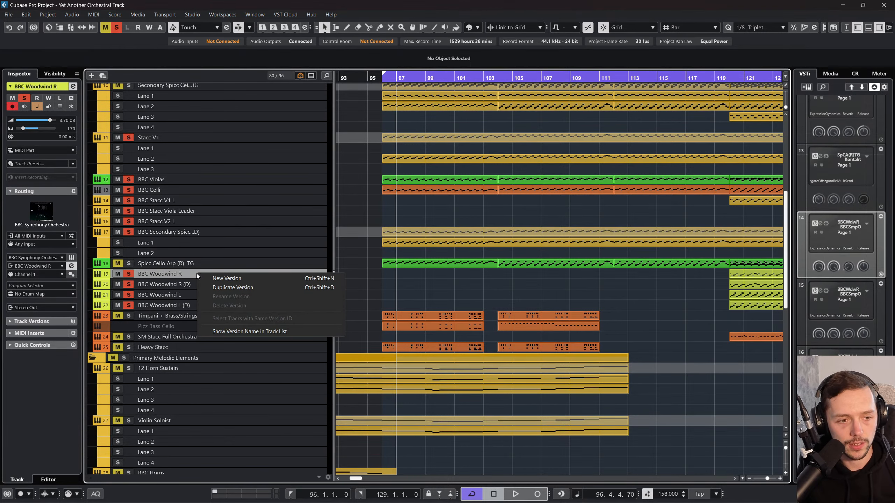
pyautogui.click(197, 273)
pyautogui.doubleClick(191, 271)
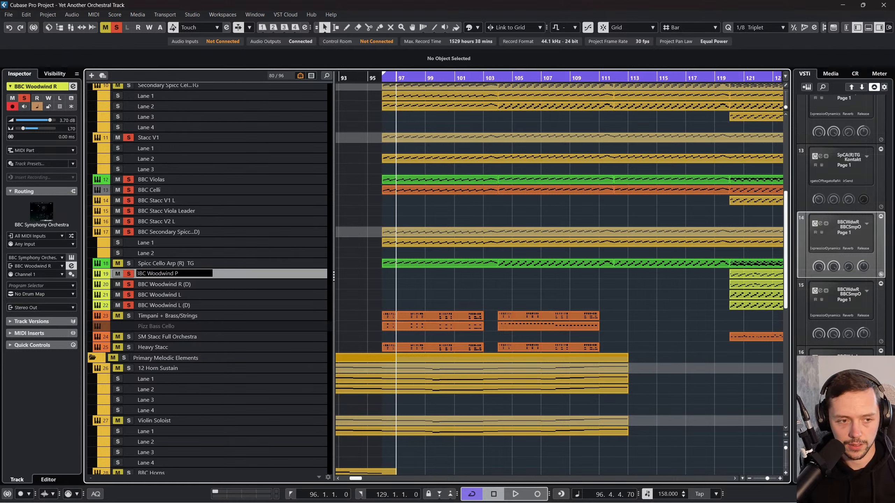
pyautogui.press('Return')
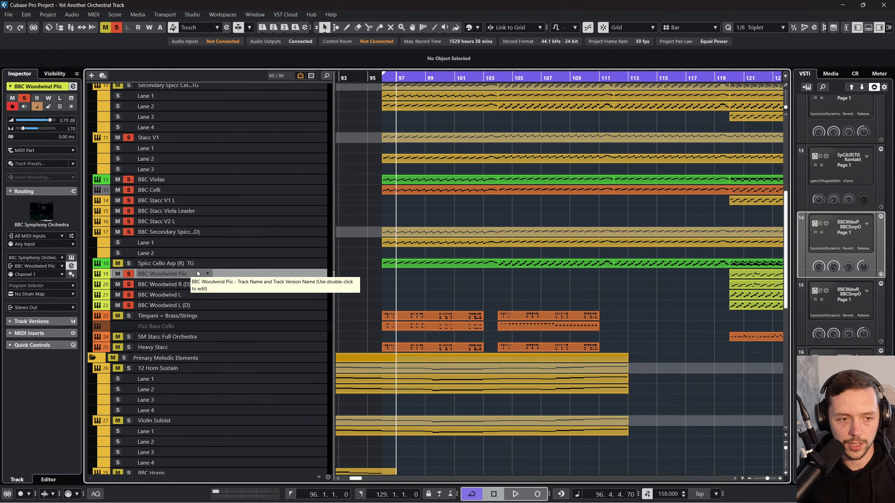
pyautogui.press('Down')
pyautogui.click(251, 276)
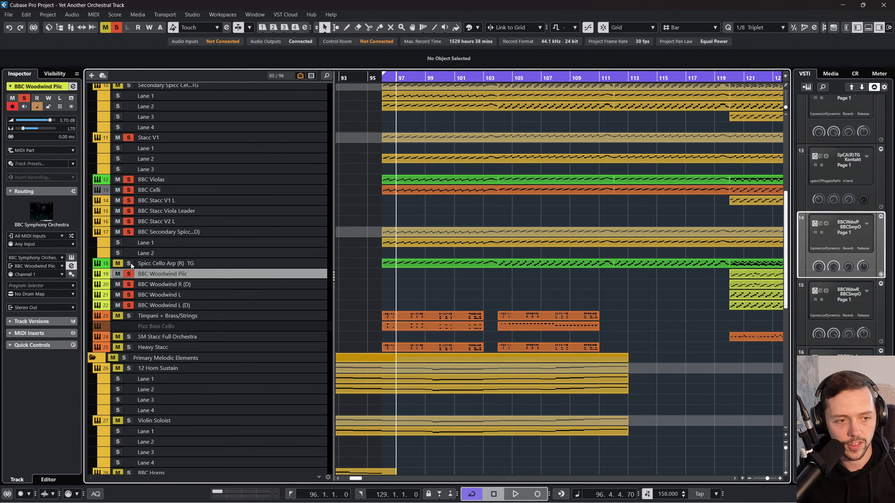
# Step: Check the BBC Woodwind Piic instrument's preset, then load the Woodwinds Flute preset in BBC Woodwind R (D)
pyautogui.click(72, 258)
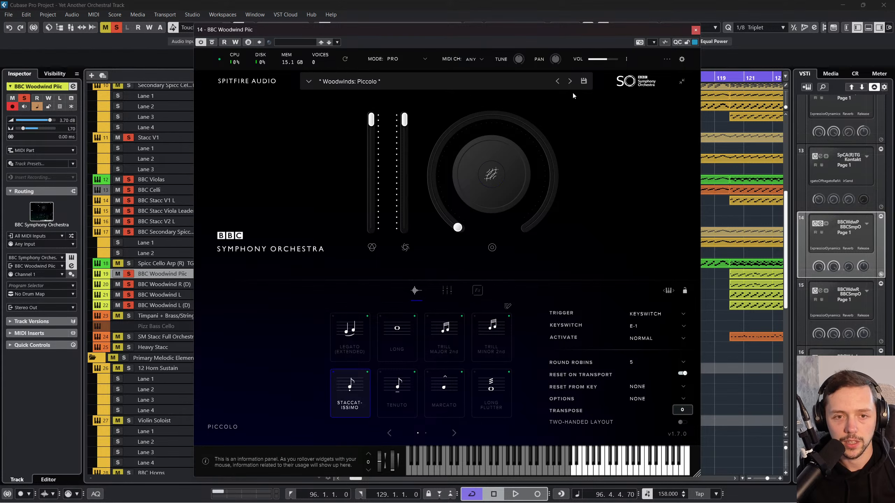
pyautogui.click(695, 31)
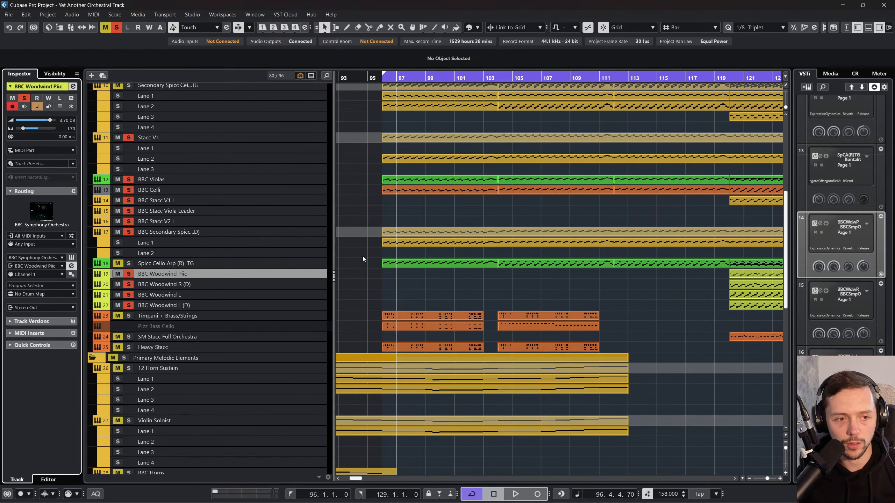
pyautogui.click(310, 289)
pyautogui.click(72, 257)
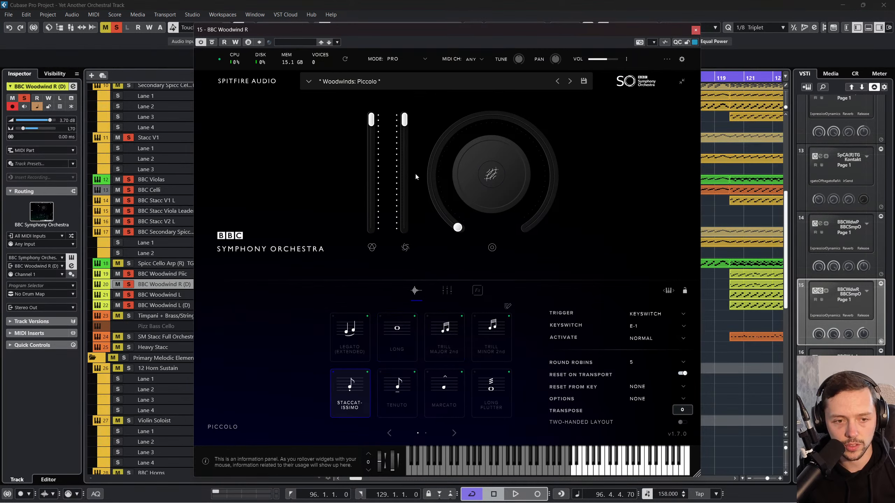
pyautogui.click(309, 81)
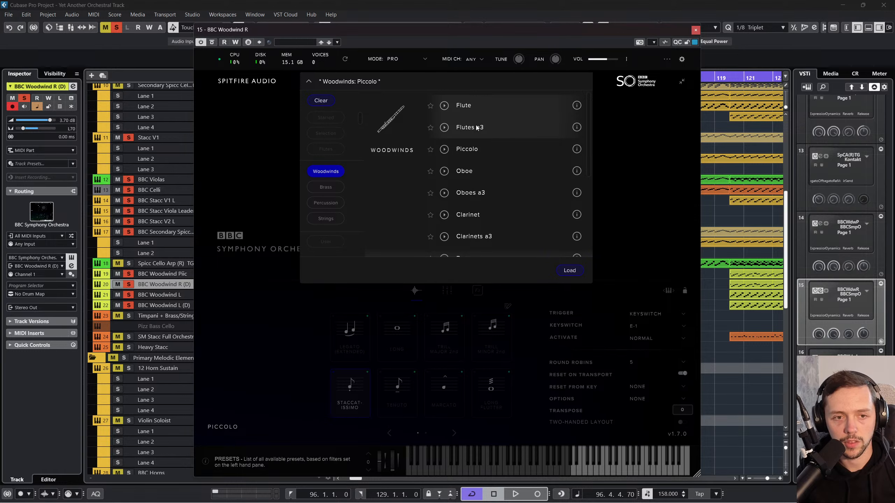
pyautogui.click(470, 107)
pyautogui.click(563, 271)
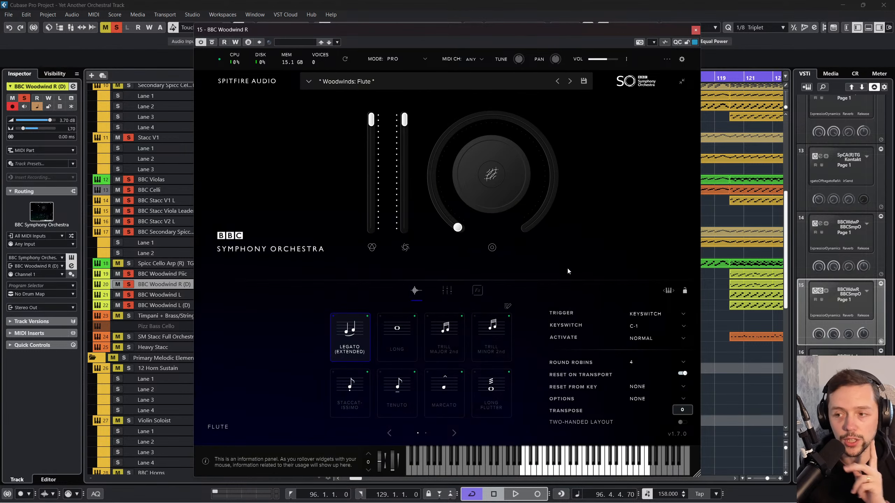
pyautogui.click(695, 31)
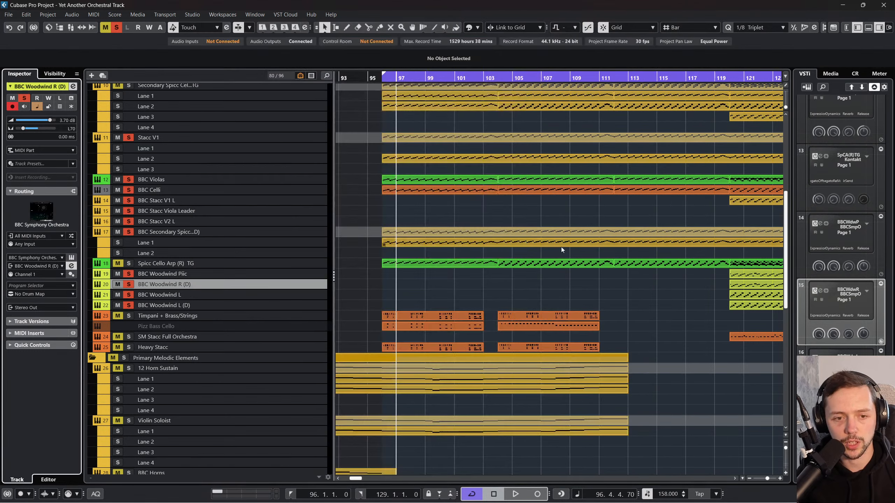
# Step: Clear all solos, solo BBC Woodwind Piic and BBC Woodwind R (D), and play them from bar 120
pyautogui.click(475, 78)
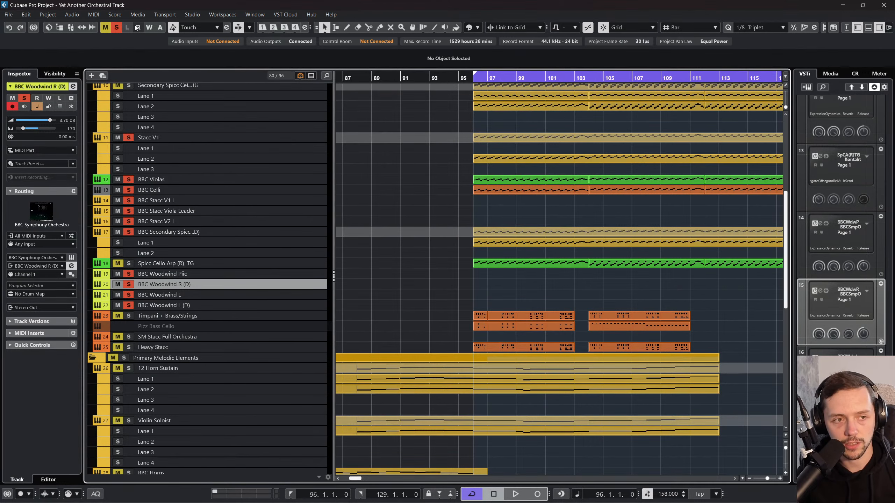
pyautogui.click(116, 28)
pyautogui.hscroll(3, 400, 204)
pyautogui.click(645, 79)
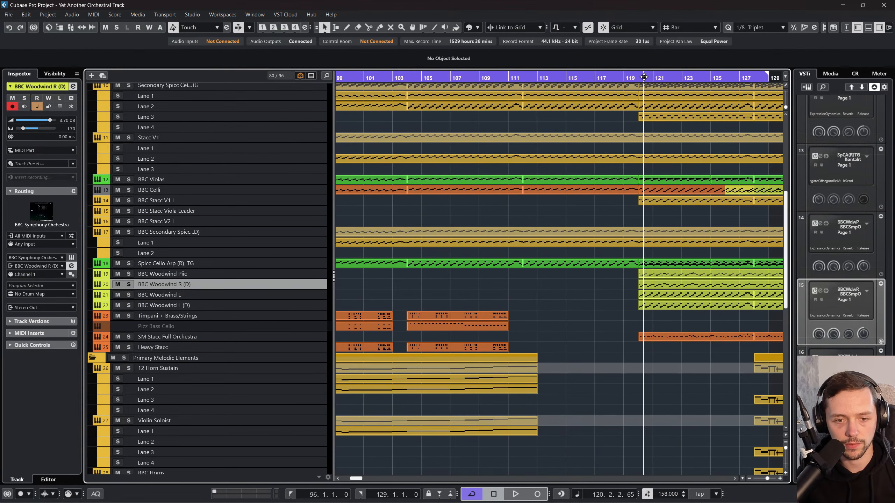
pyautogui.click(128, 284)
pyautogui.click(128, 275)
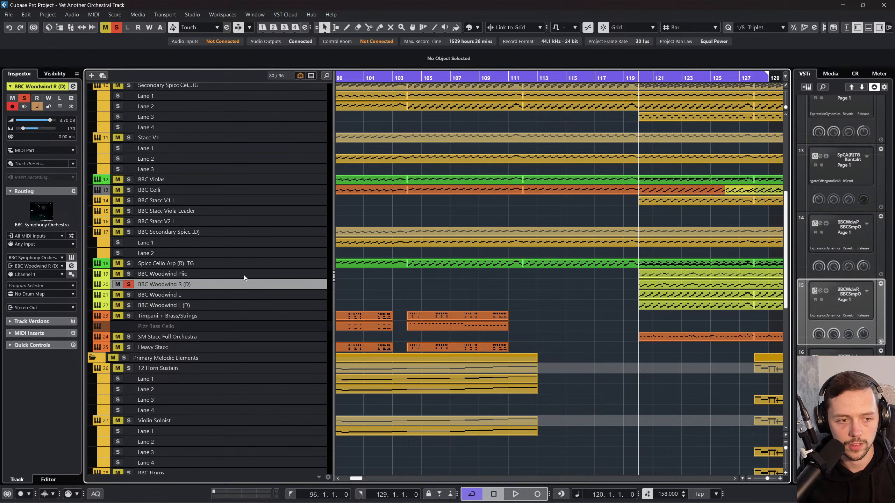
pyautogui.press('space')
pyautogui.hscroll(2, 446, 263)
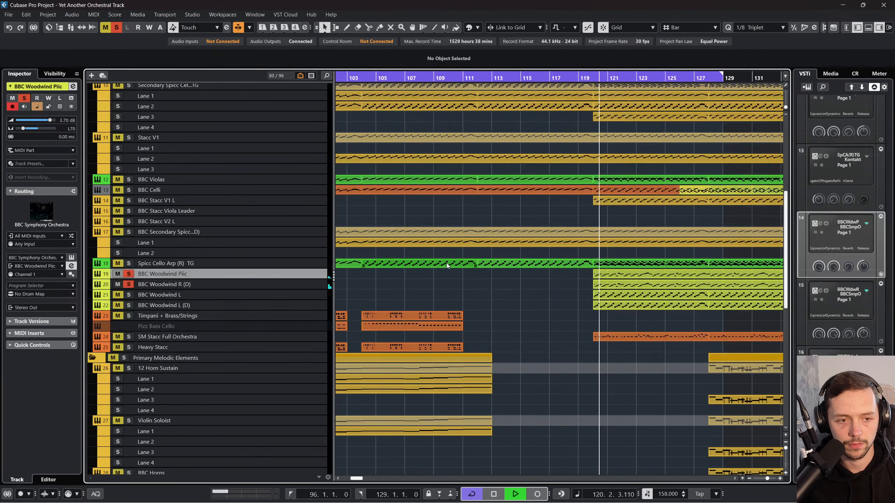
pyautogui.hscroll(2, 443, 285)
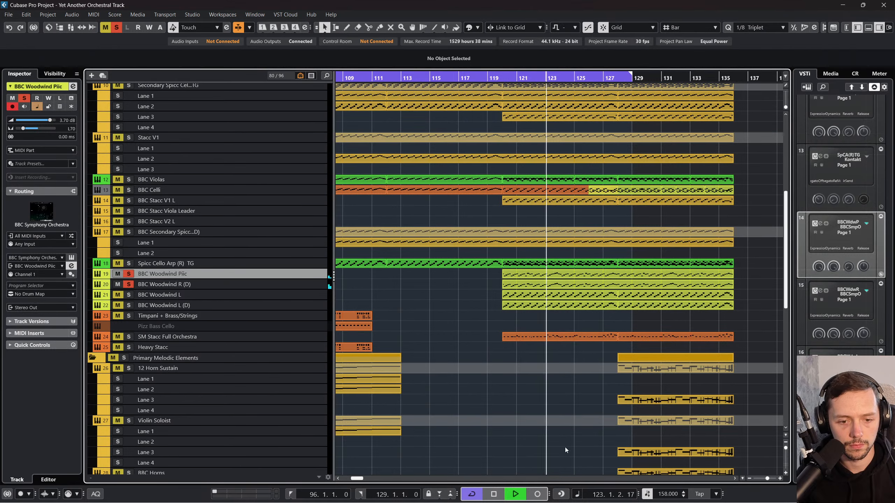
# Step: Set the BBC Woodwind R (D) flute's articulation to Staccatissimo
pyautogui.click(274, 286)
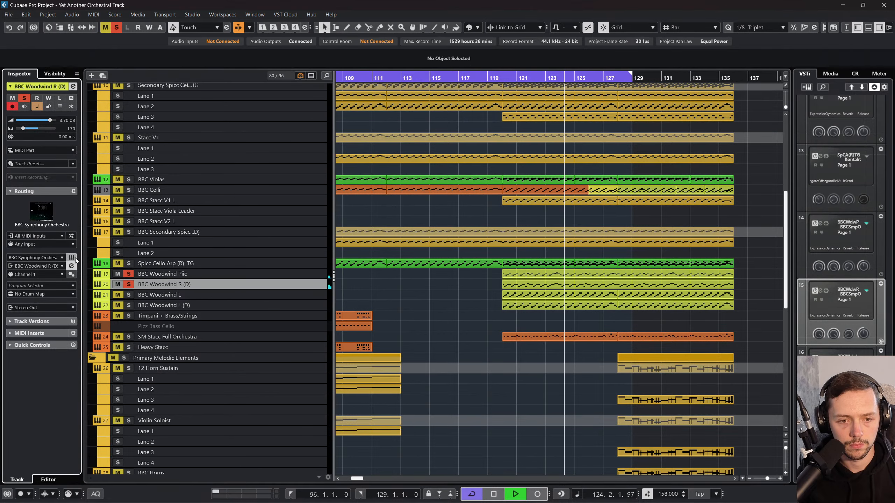
pyautogui.click(72, 257)
pyautogui.click(358, 387)
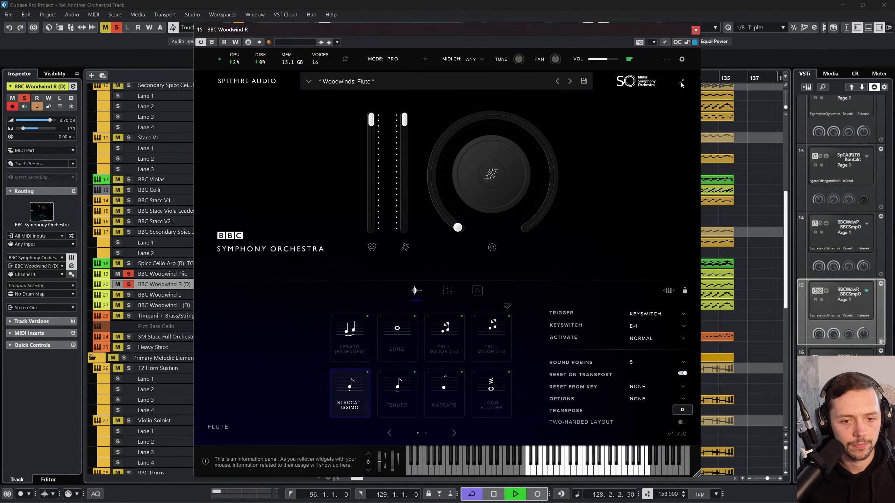
pyautogui.click(694, 31)
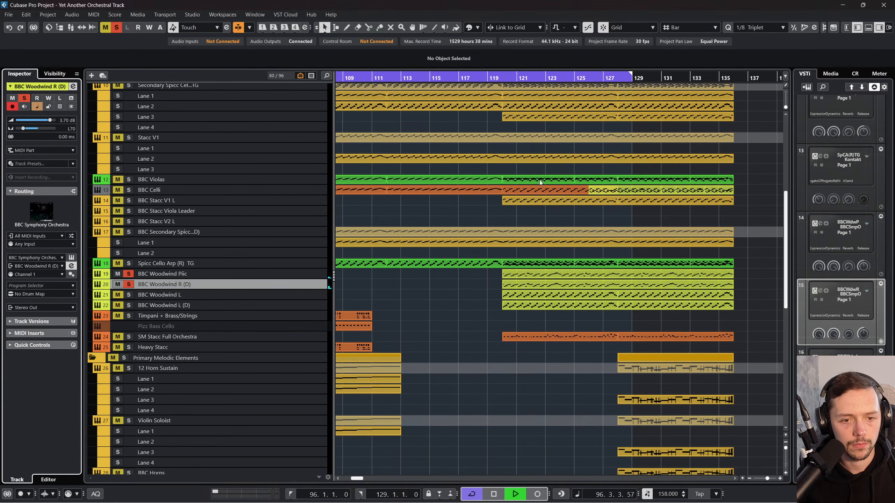
# Step: Play from bar 120 with the cycle off and add BBC Woodwind L and BBC Woodwind L (D) to the soloed tracks
pyautogui.click(508, 80)
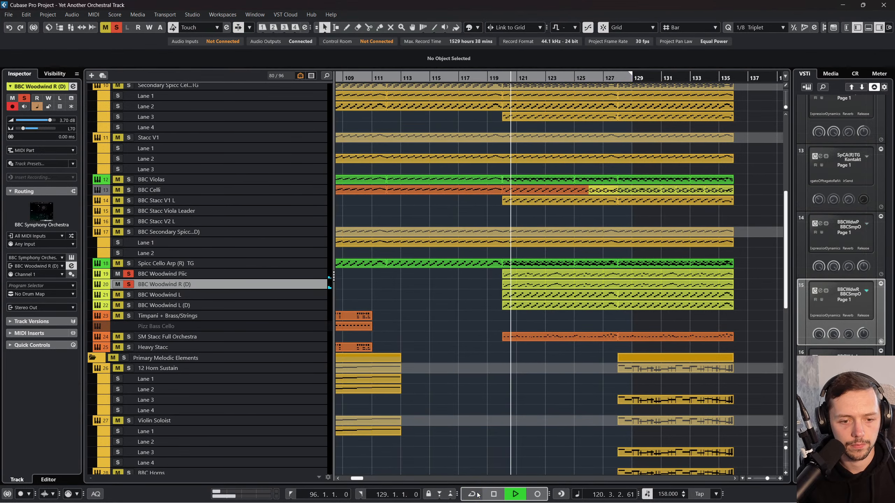
pyautogui.click(294, 271)
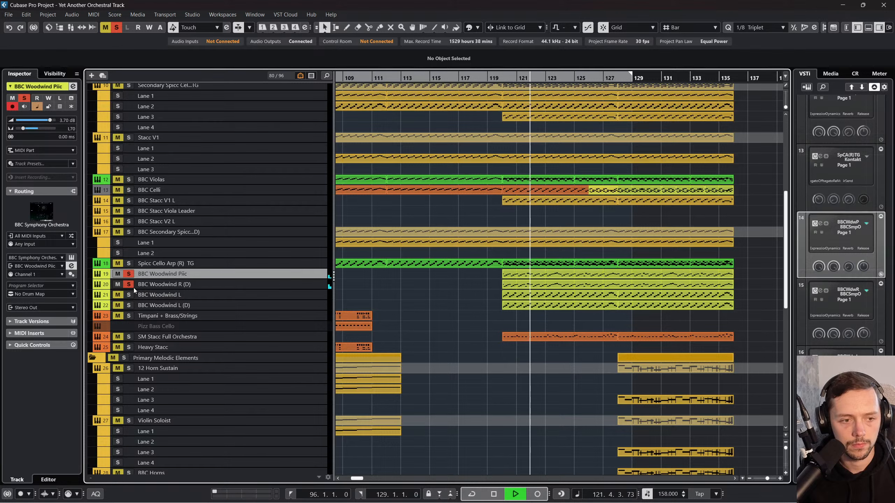
pyautogui.click(294, 298)
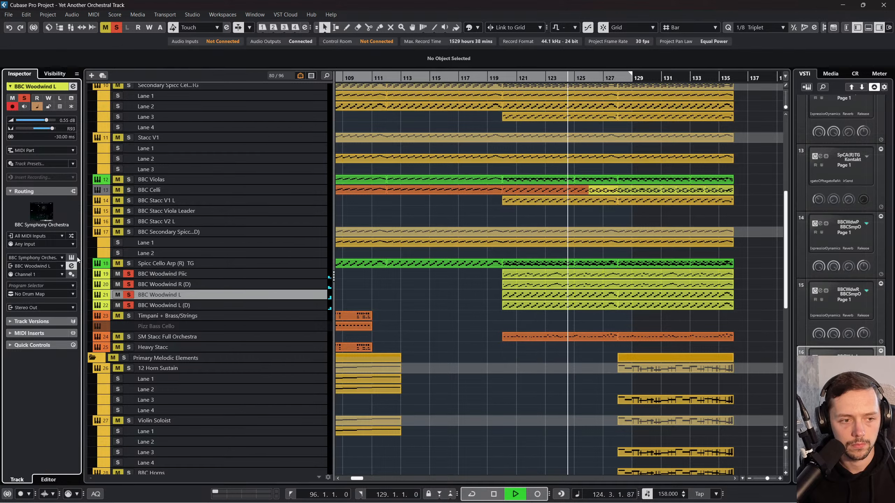
pyautogui.click(243, 315)
# Step: Rename the BBC Woodwind R (D) track as BBC Woodwind Flute 1
pyautogui.click(197, 284)
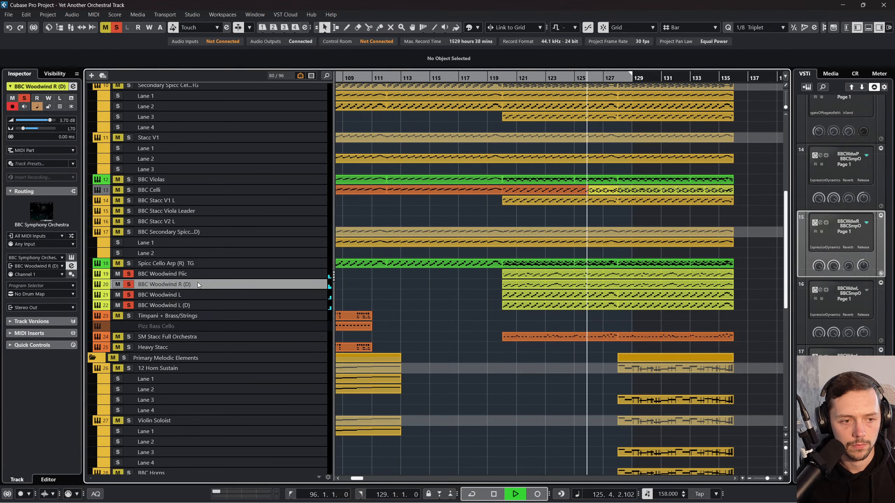
pyautogui.doubleClick(182, 281)
pyautogui.click(180, 284)
pyautogui.moveTo(180, 283); pyautogui.dragTo(261, 287)
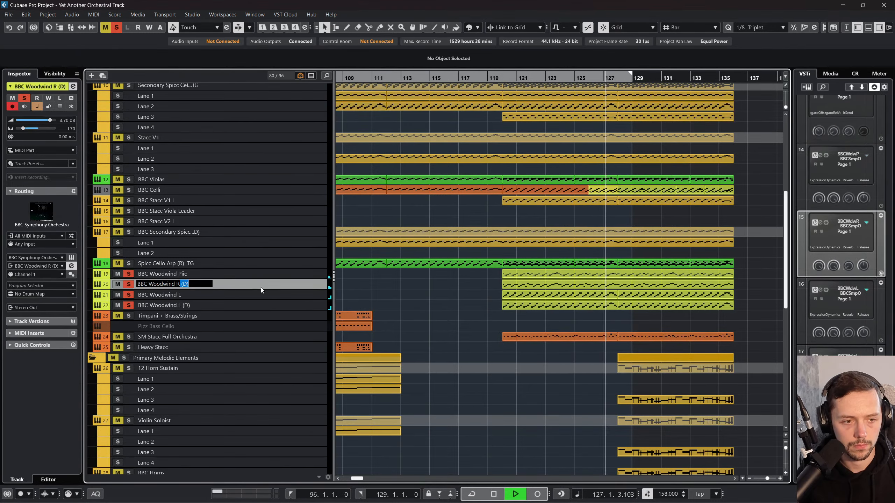
pyautogui.press('BackSpace')
pyautogui.press('BackSpace')
pyautogui.write('fL')
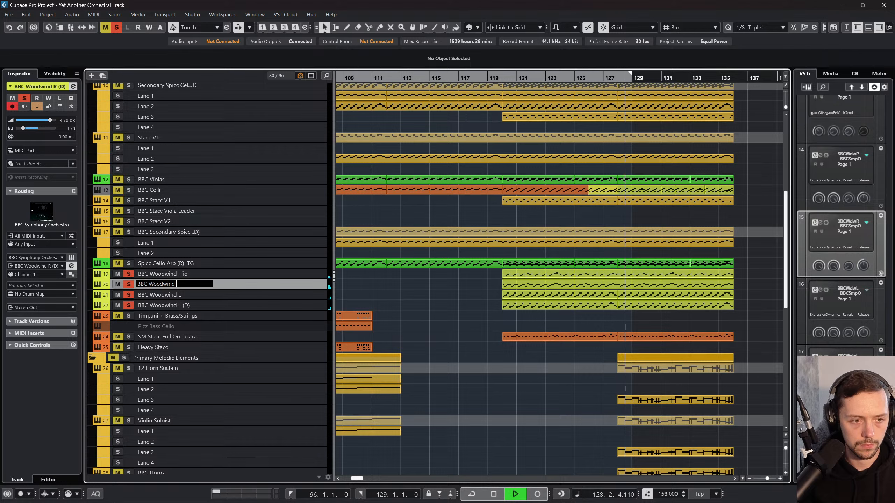
pyautogui.press('BackSpace')
pyautogui.press('BackSpace')
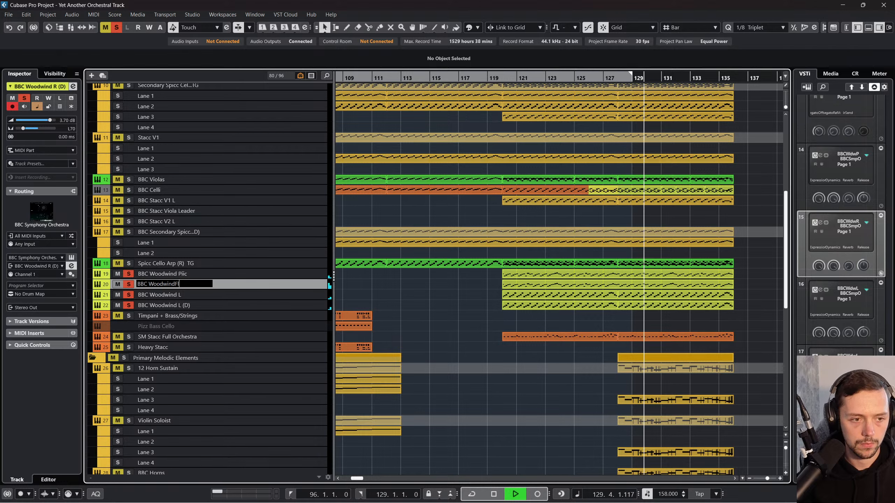
pyautogui.write('Flute 1')
pyautogui.press('Return')
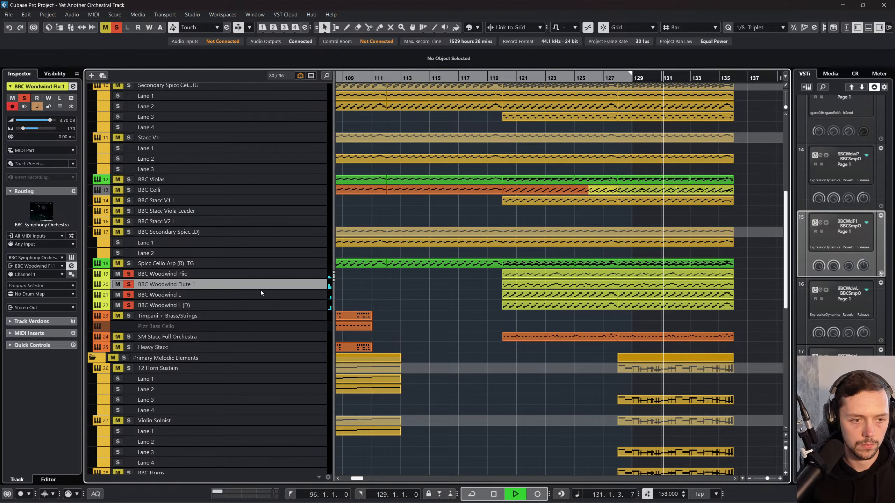
# Step: Stop playback and rename the BBC Woodwind L track as BBC Woodwind Flute
pyautogui.click(259, 298)
pyautogui.press('space')
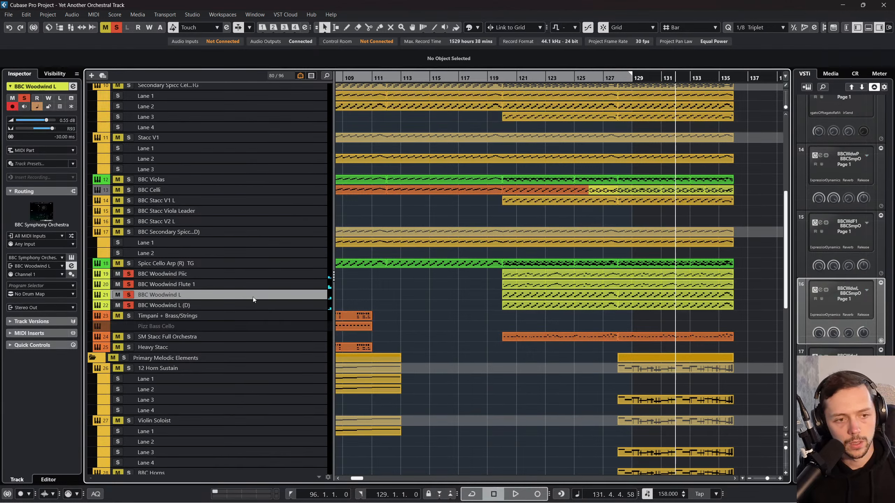
pyautogui.doubleClick(217, 294)
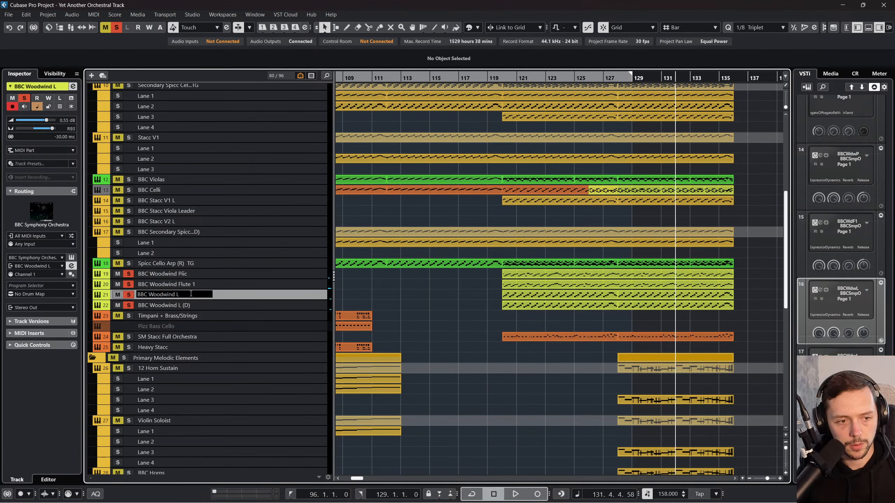
pyautogui.write('BBC Woodwind Flute')
pyautogui.press('Return')
# Step: Load the Woodwinds Oboe preset in BBC Woodwind L (D) and set its articulation to Staccatissimo
pyautogui.click(240, 306)
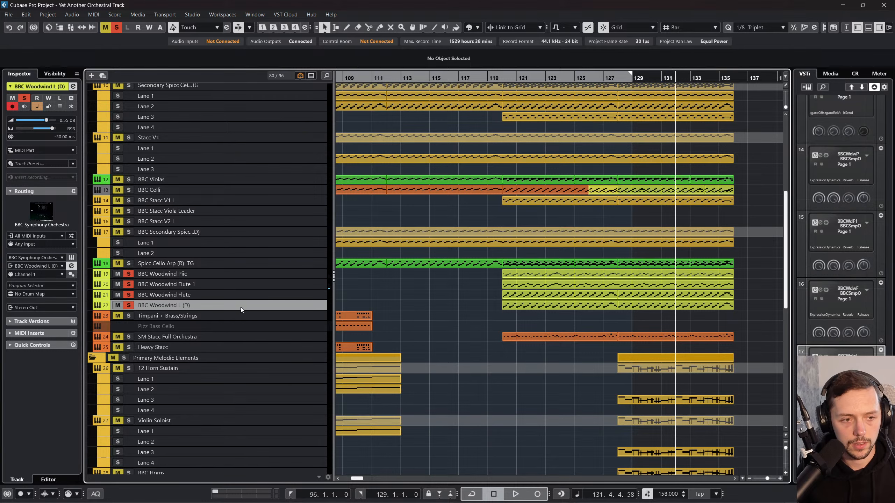
pyautogui.click(71, 257)
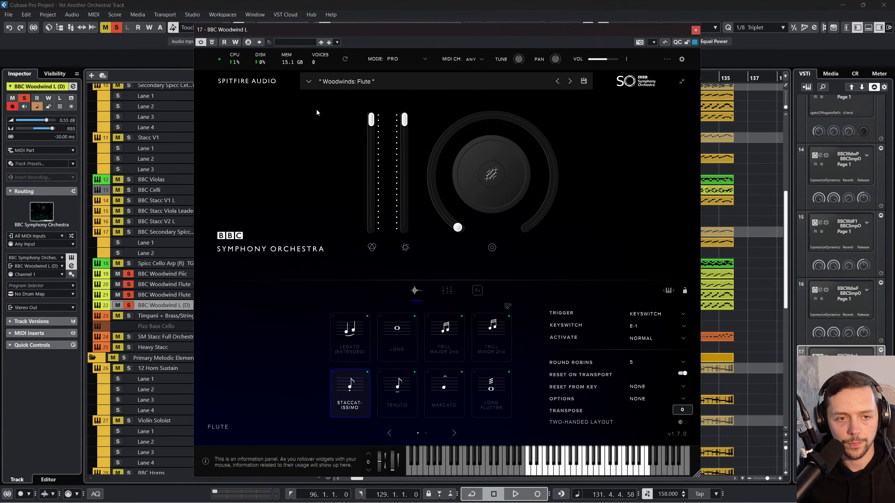
pyautogui.click(310, 82)
pyautogui.click(481, 173)
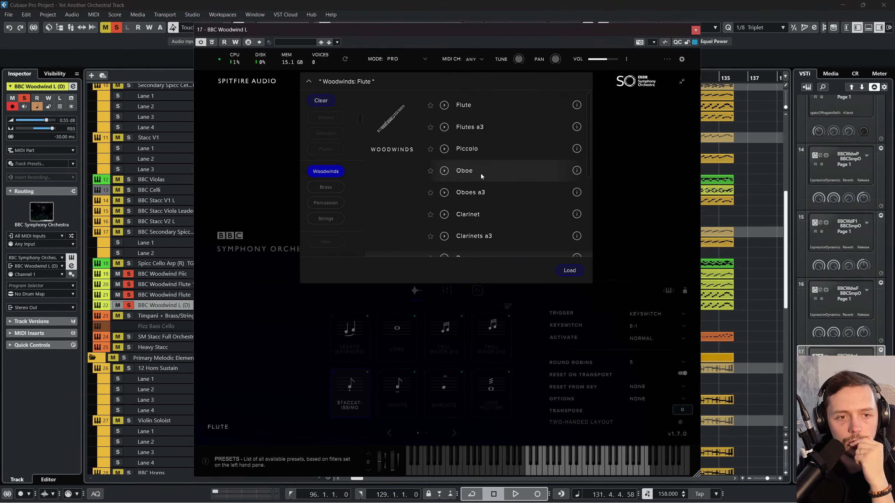
pyautogui.click(569, 270)
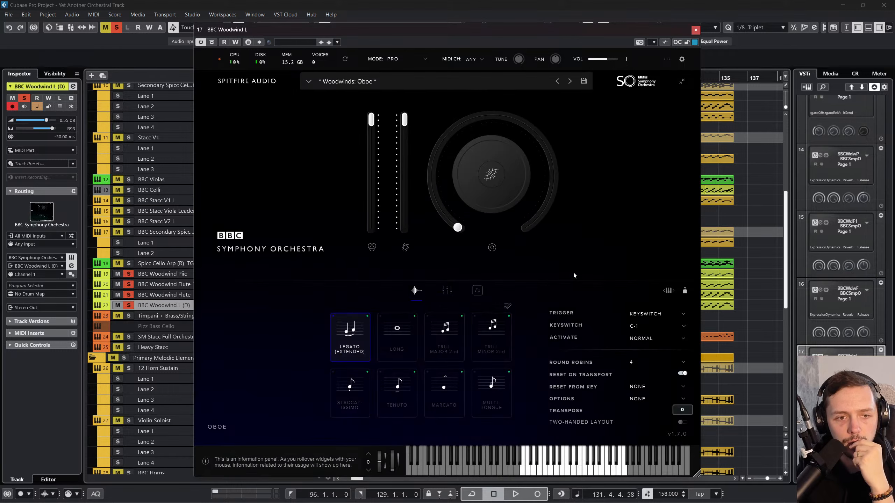
pyautogui.click(364, 381)
pyautogui.click(696, 30)
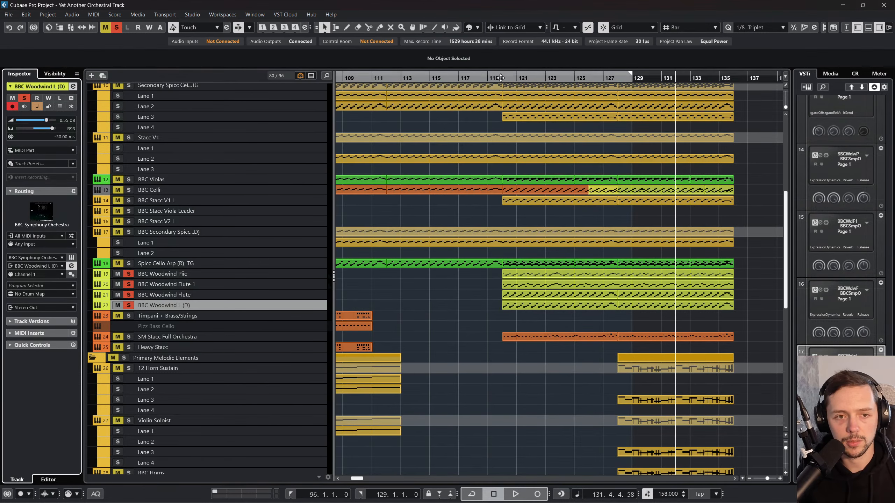
# Step: Play the soloed woodwinds from about bar 119 and rename BBC Woodwind L (D) as BBC Woodwind Oboe
pyautogui.click(490, 77)
pyautogui.press('space')
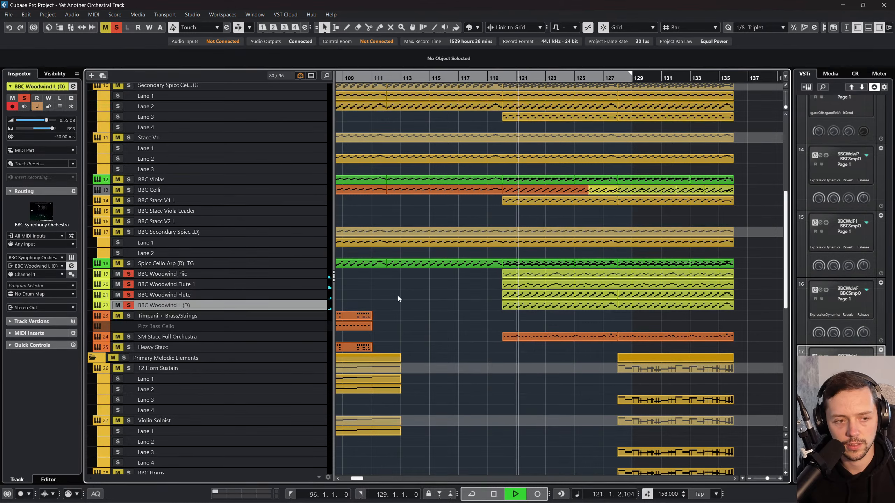
pyautogui.doubleClick(207, 307)
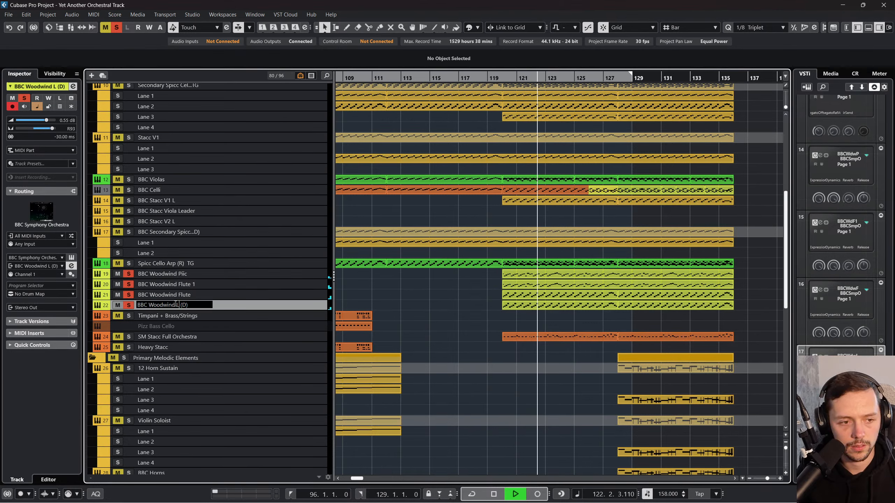
pyautogui.moveTo(175, 305); pyautogui.dragTo(242, 308)
pyautogui.write('O')
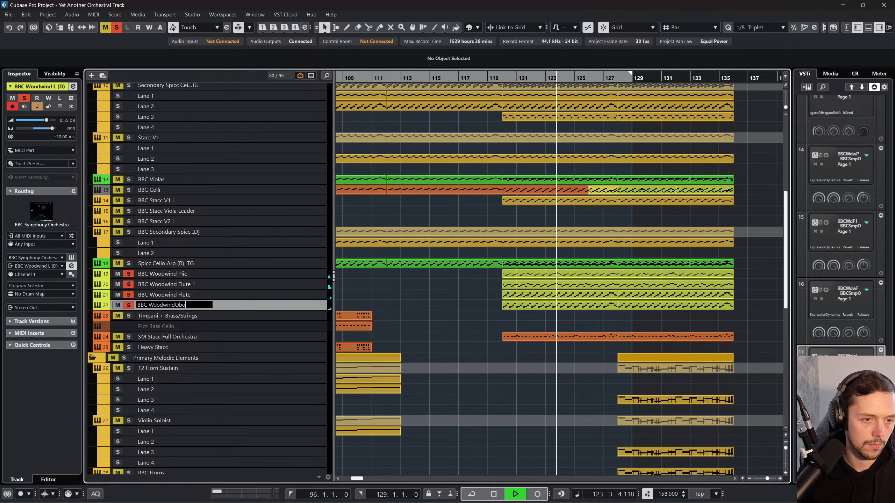
pyautogui.press('BackSpace')
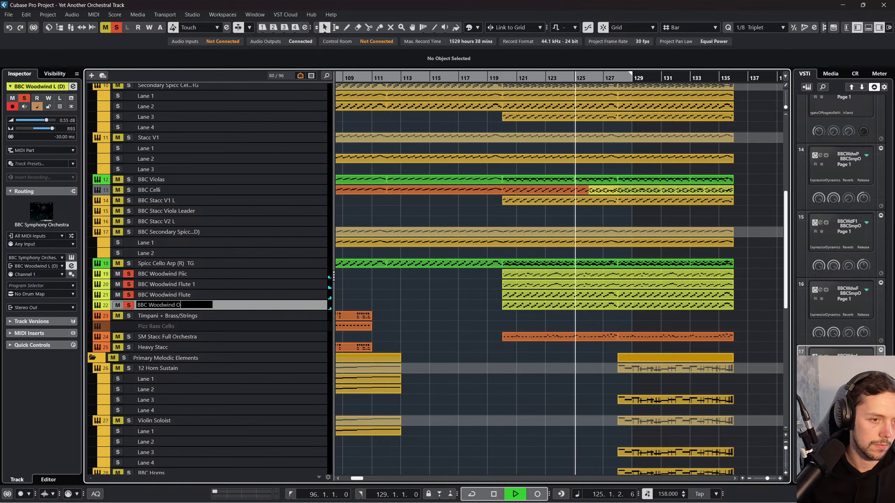
pyautogui.write('Oboe')
pyautogui.press('Return')
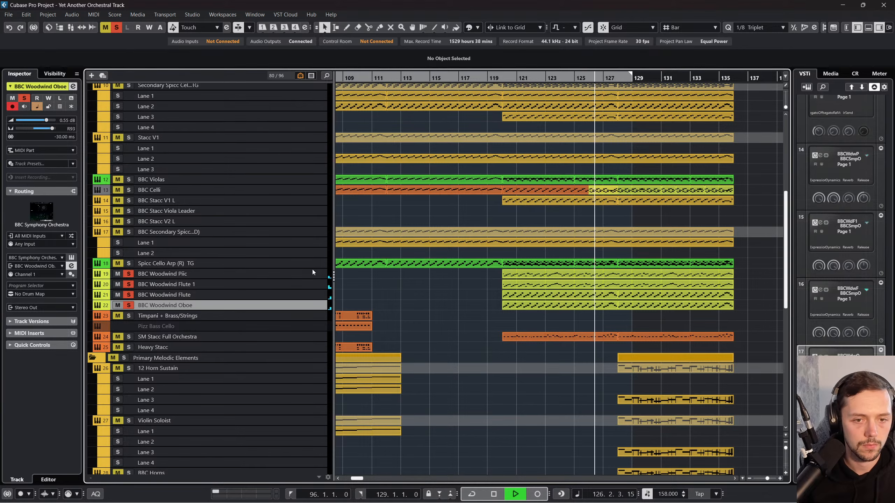
# Step: Listen to the woodwinds with the BBC Secondary Spicc (D) track temporarily soloed alongside them, and stop playback
pyautogui.hscroll(3, 432, 281)
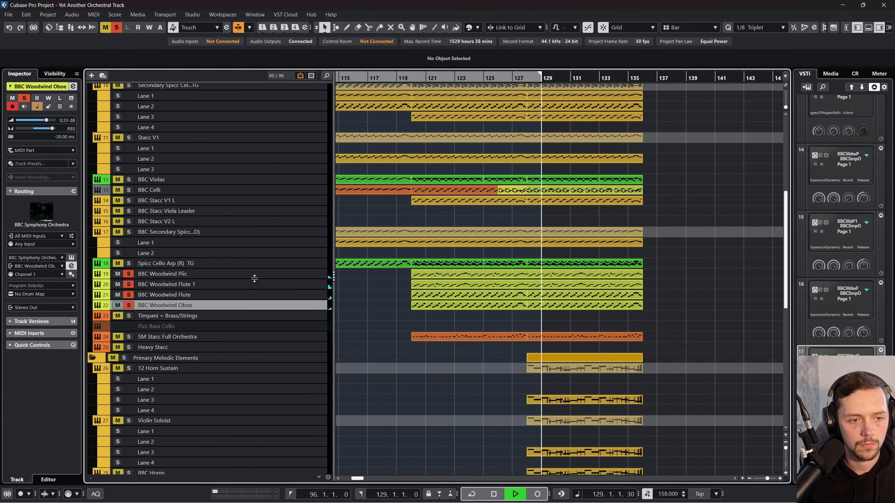
pyautogui.click(116, 232)
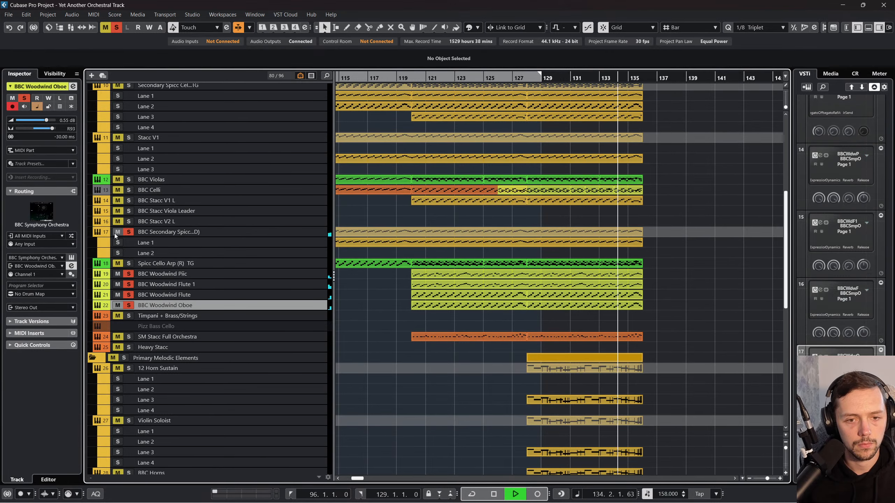
pyautogui.click(114, 234)
pyautogui.press('space')
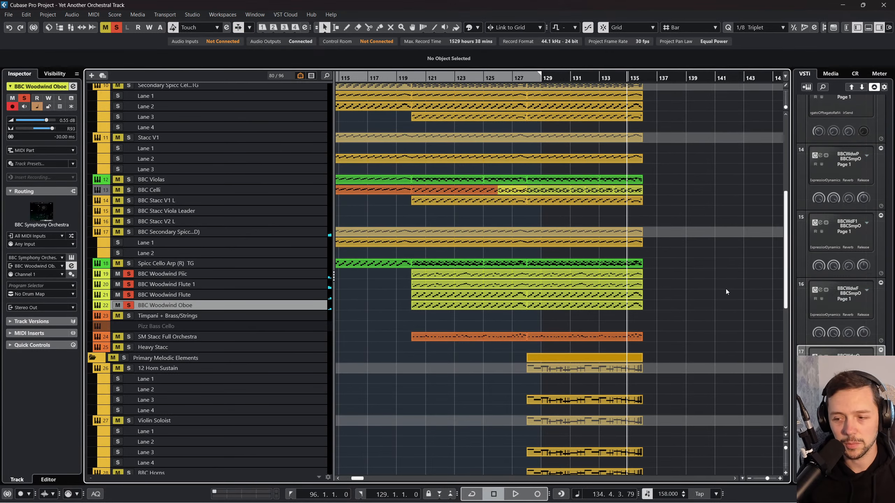
pyautogui.hscroll(-2, 725, 289)
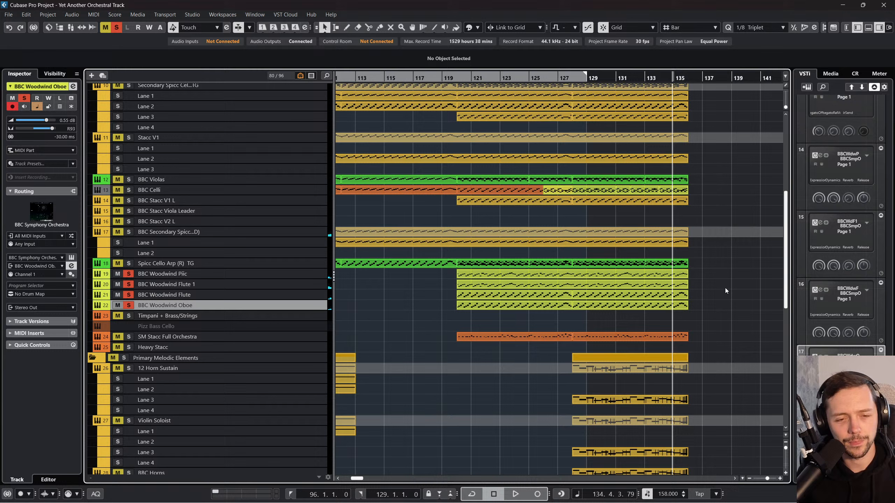
# Step: Select the four woodwind parts starting at bar 120 and open them together in the Key Editor
pyautogui.click(298, 286)
pyautogui.click(288, 295)
pyautogui.click(487, 276)
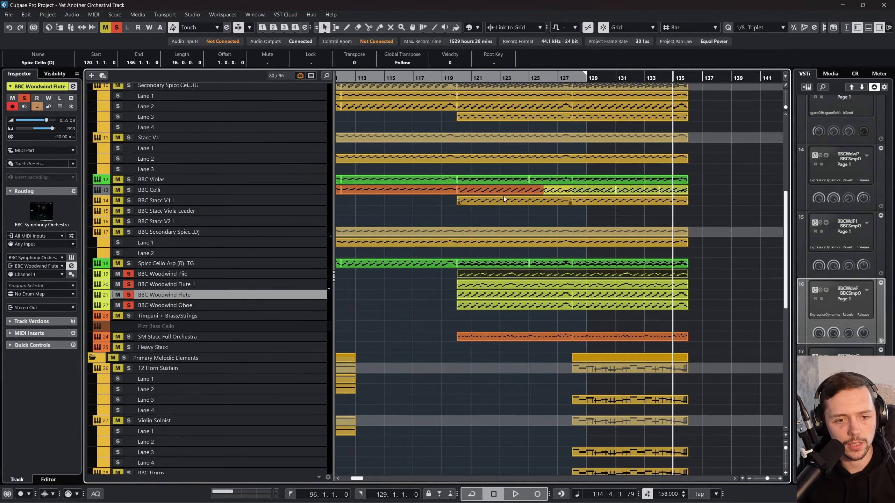
pyautogui.click(438, 311)
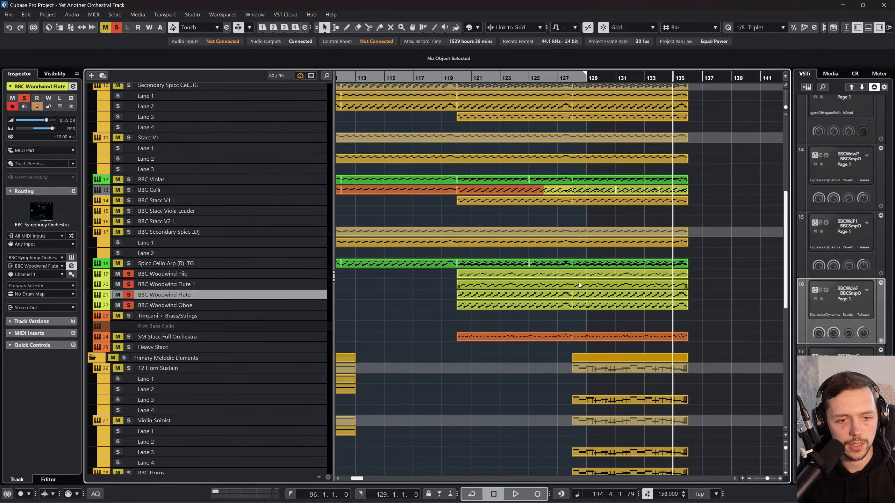
pyautogui.moveTo(709, 308); pyautogui.dragTo(475, 277)
pyautogui.click(94, 15)
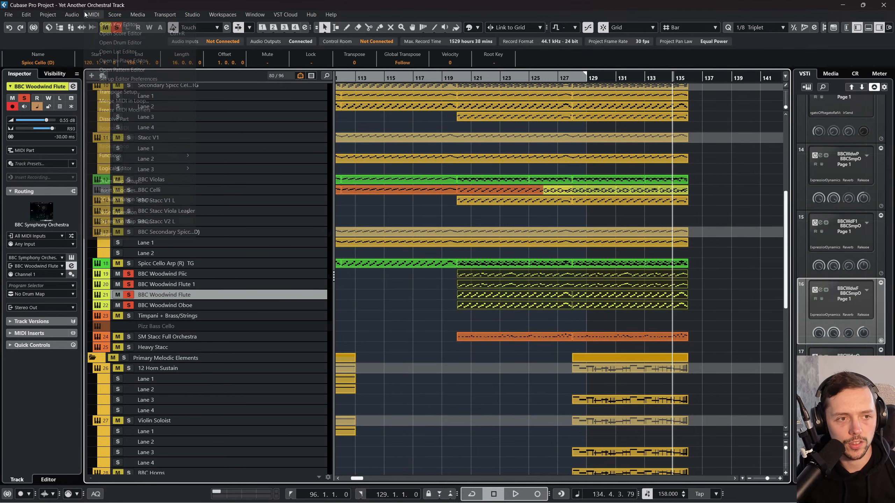
pyautogui.click(100, 24)
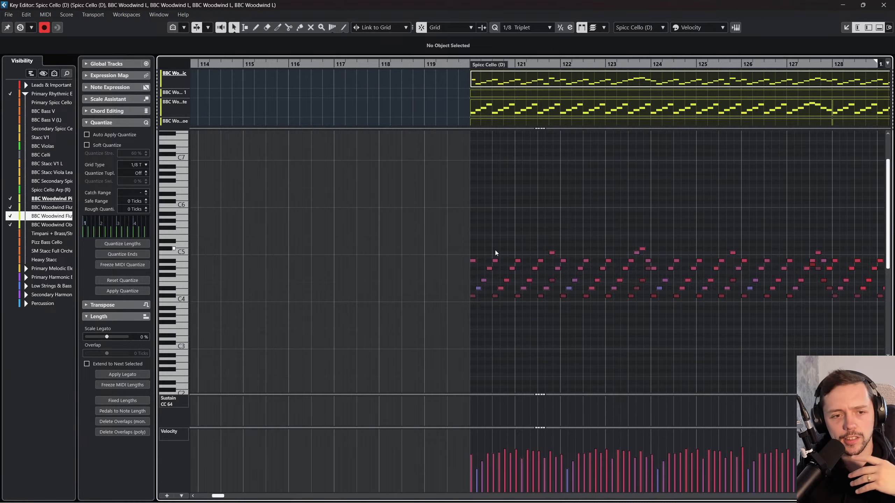
# Step: Examine the pitches of the woodwind notes from bar 120 on, and close the Key Editor
pyautogui.hscroll(5, 495, 250)
pyautogui.moveTo(568, 319); pyautogui.dragTo(284, 209)
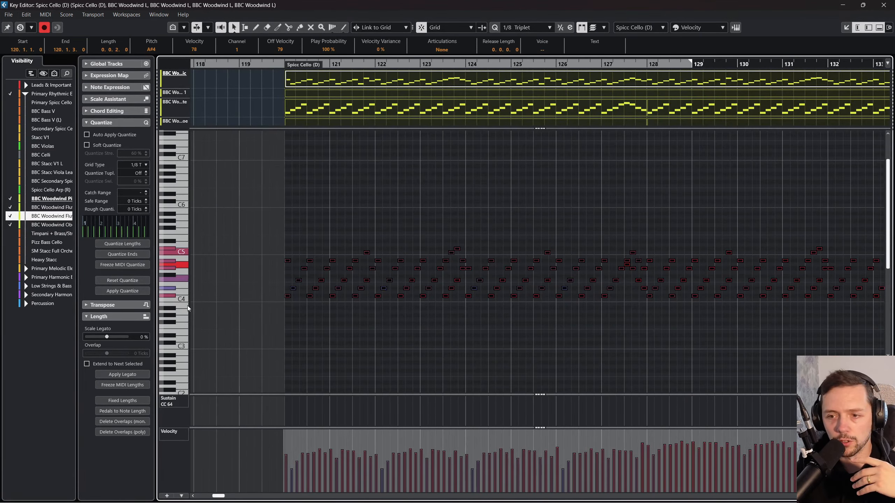
pyautogui.click(522, 191)
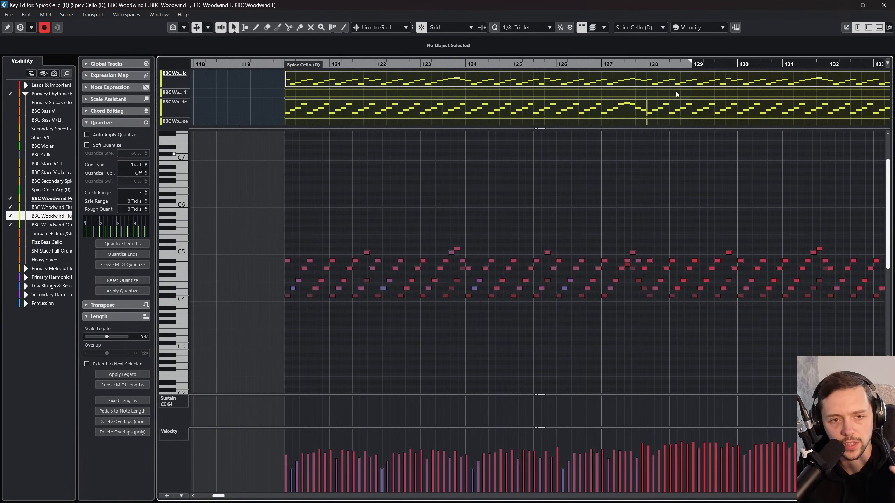
pyautogui.click(883, 5)
pyautogui.click(402, 320)
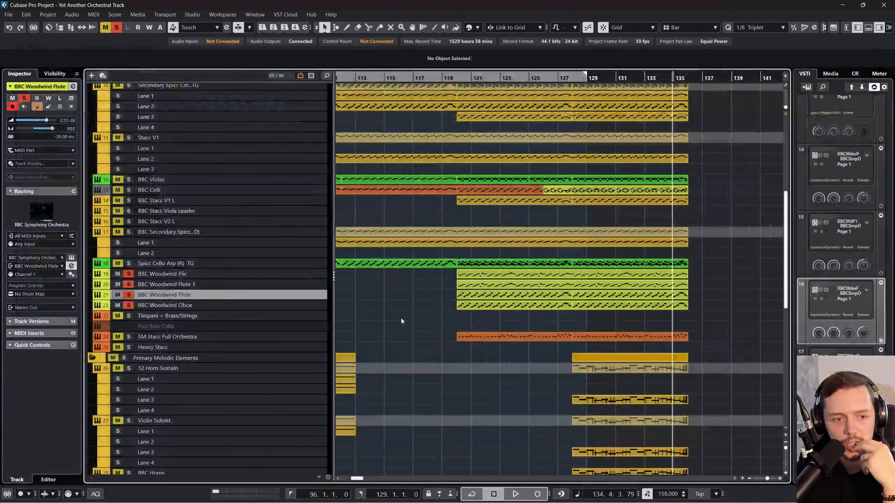
# Step: Duplicate the BBC Woodwind Flute track and the BBC Woodwind Piic track
pyautogui.rightClick(284, 295)
pyautogui.click(334, 320)
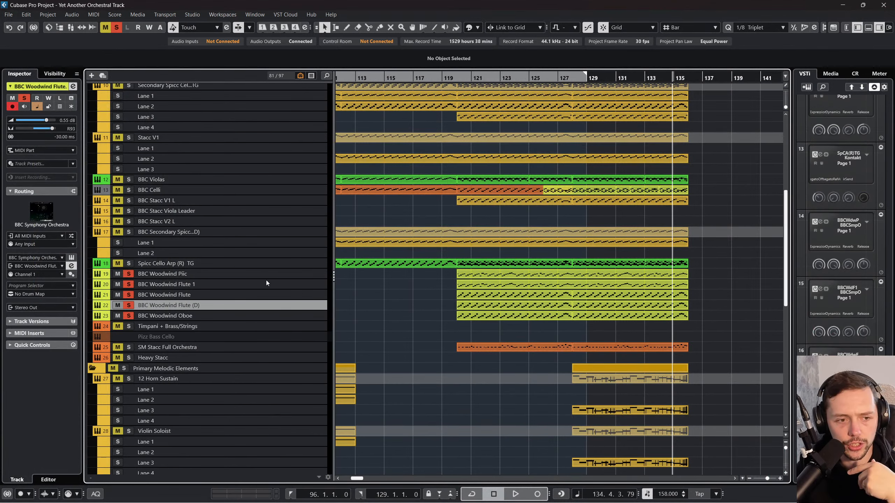
pyautogui.click(273, 284)
pyautogui.rightClick(277, 275)
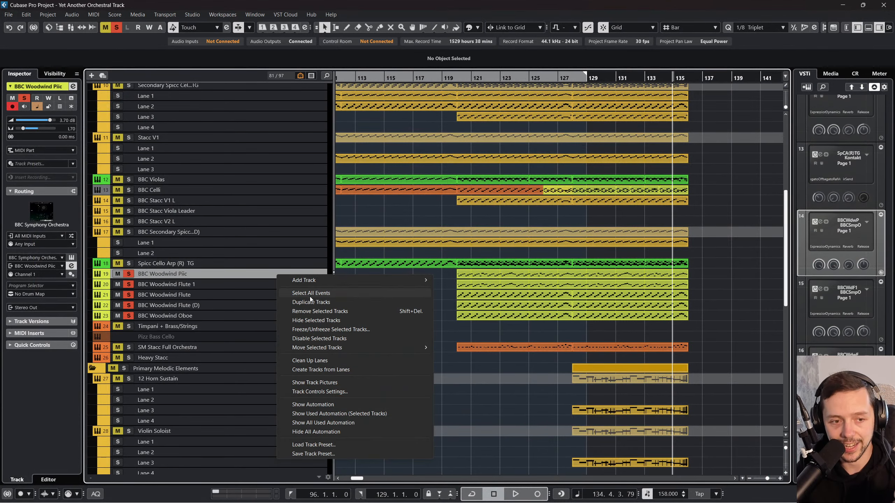
pyautogui.click(319, 301)
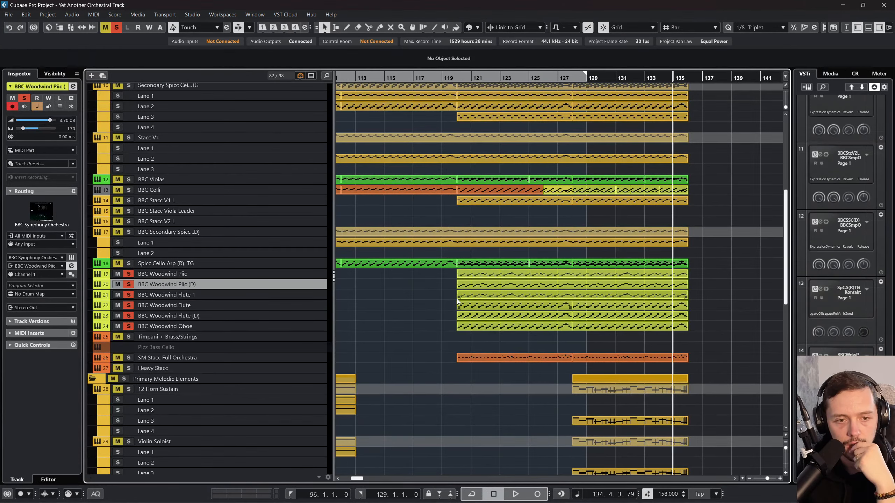
pyautogui.click(207, 283)
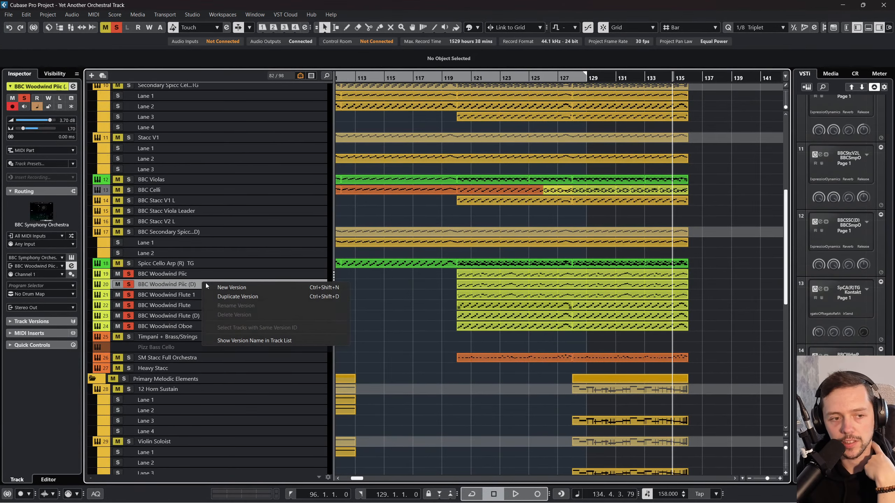
# Step: Load the Clarinet preset from the woodwinds in the BBC Symphony Orchestra instrument of the duplicated Piic track, and close the instrument
pyautogui.click(271, 273)
pyautogui.click(72, 257)
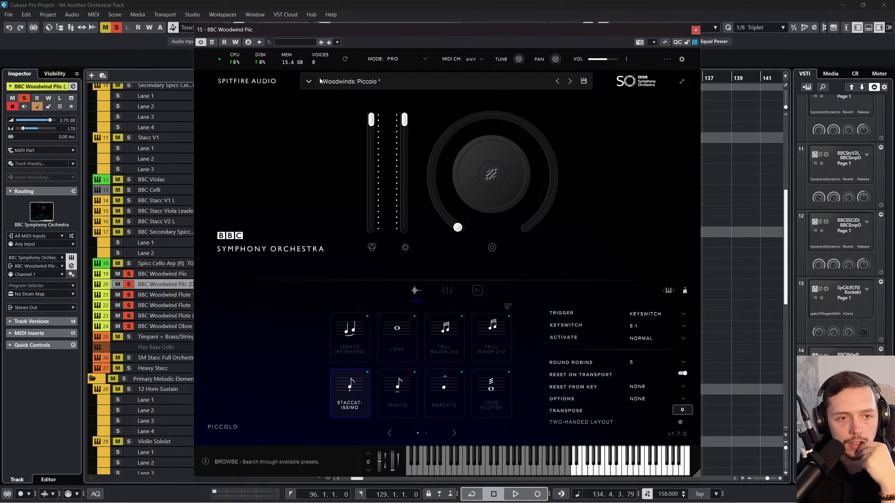
pyautogui.click(311, 81)
pyautogui.click(490, 205)
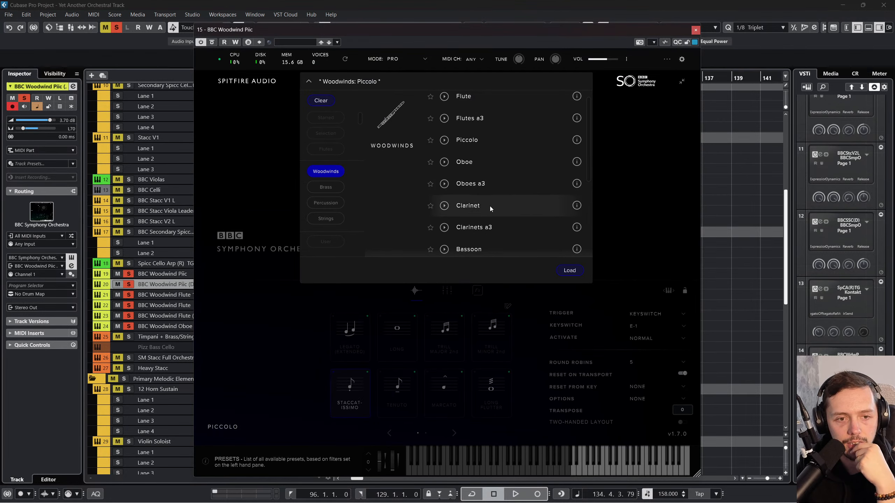
pyautogui.click(696, 30)
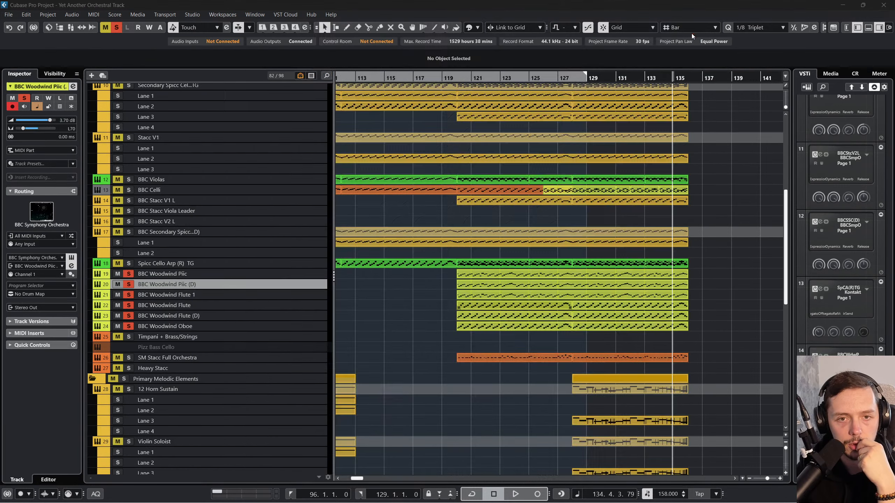
# Step: Rename the duplicated Piic track as BBC Woodwind Clarinet
pyautogui.doubleClick(175, 284)
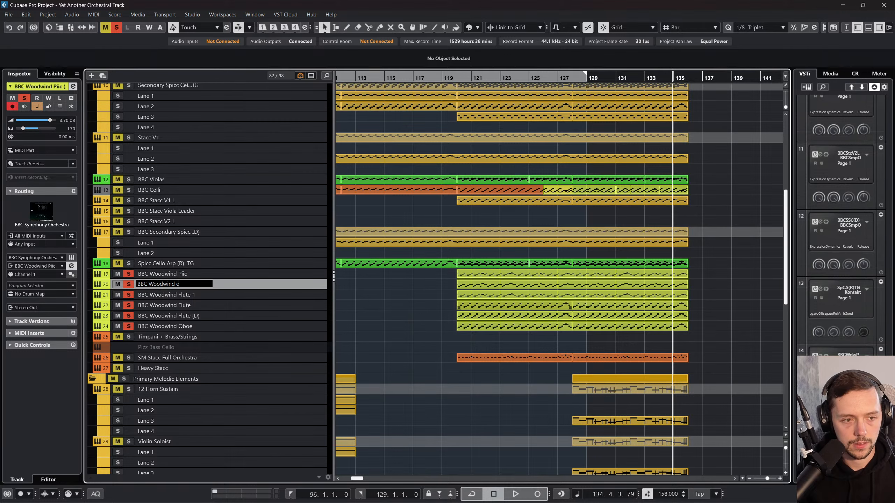
pyautogui.write('BBC Woodwind Clarinet')
pyautogui.press('Return')
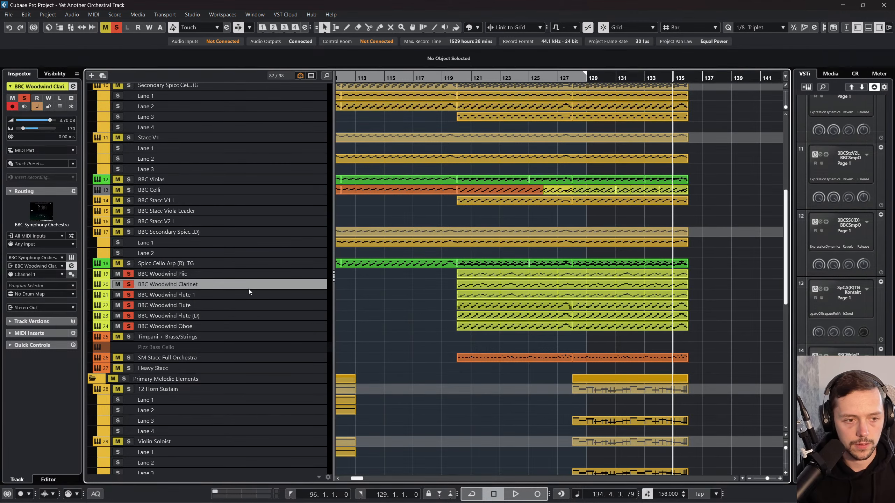
# Step: Transpose all notes of the BBC Woodwind Clarinet part starting at bar 120 down two octaves
pyautogui.doubleClick(487, 285)
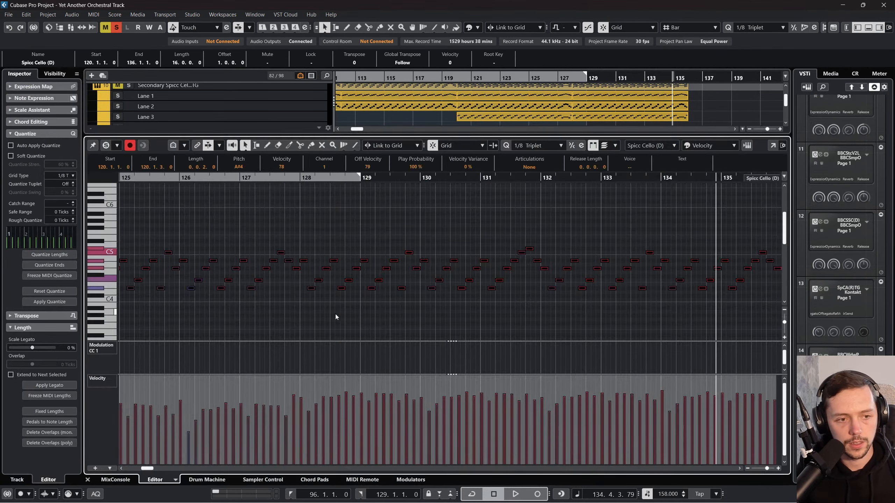
pyautogui.hotkey('shift', 'Down')
pyautogui.hscroll(5, 342, 281)
pyautogui.hscroll(-5, 342, 280)
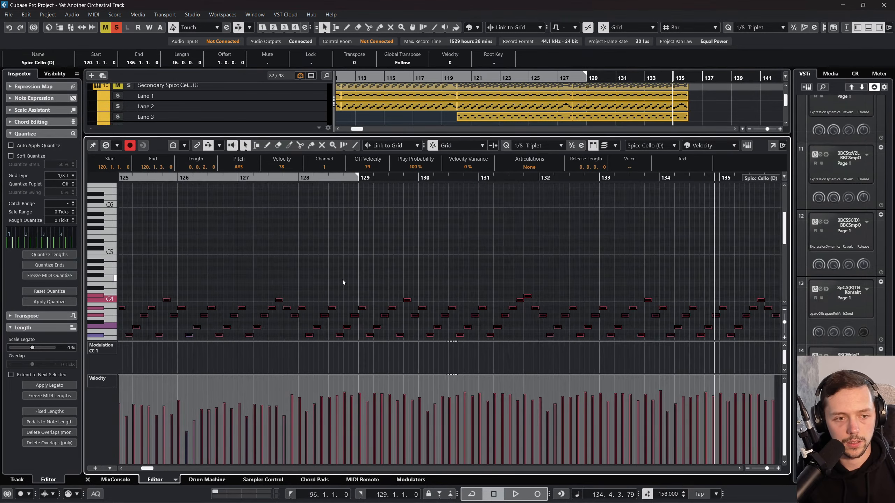
pyautogui.hotkey('shift', 'Down')
pyautogui.hscroll(-1, 342, 280)
pyautogui.scroll(-2, 342, 280)
pyautogui.hscroll(-5, 342, 279)
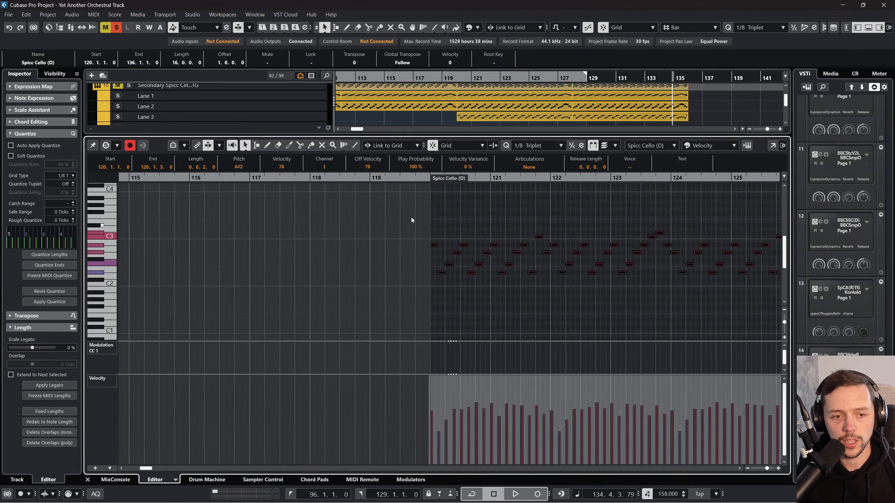
# Step: Listen to the woodwinds from bar 120, stop playback and close the Key Editor
pyautogui.click(428, 178)
pyautogui.press('space')
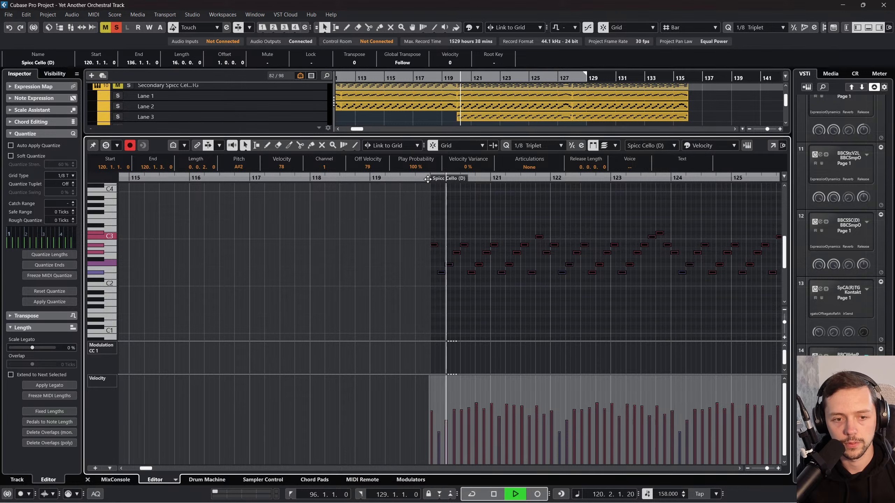
pyautogui.click(87, 479)
pyautogui.press('space')
pyautogui.click(388, 301)
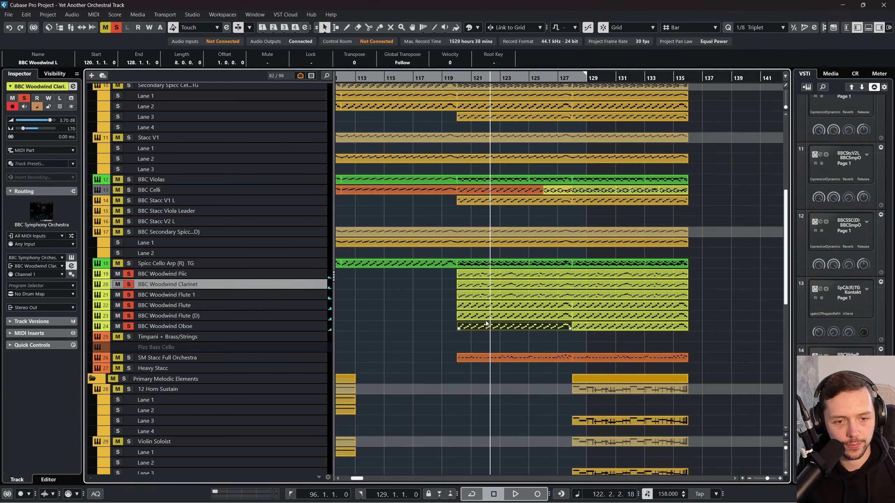
# Step: Rename the BBC Woodwind Flute (D) track as BBC Woodwind Bassoon
pyautogui.click(256, 316)
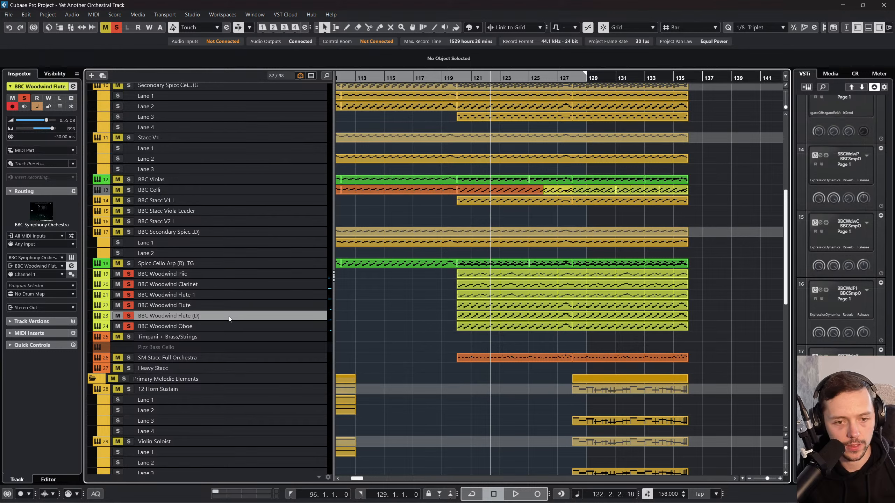
pyautogui.doubleClick(211, 316)
pyautogui.click(184, 315)
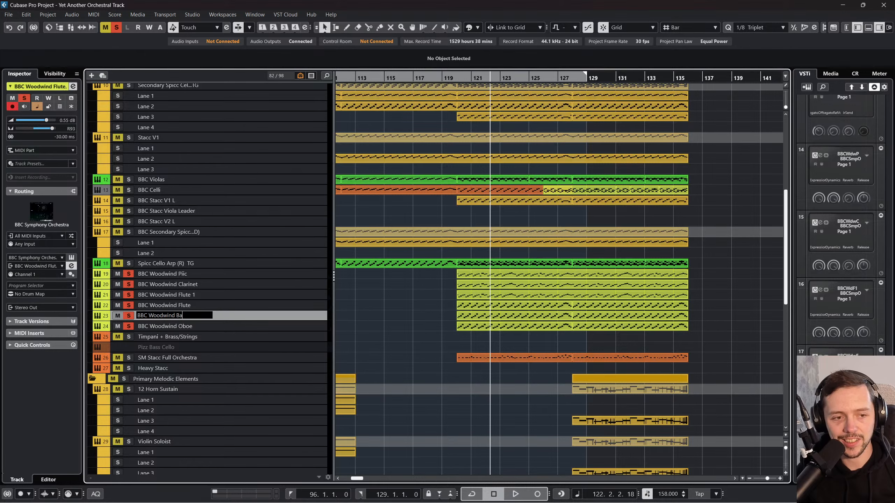
pyautogui.write('Bassoon')
pyautogui.press('Return')
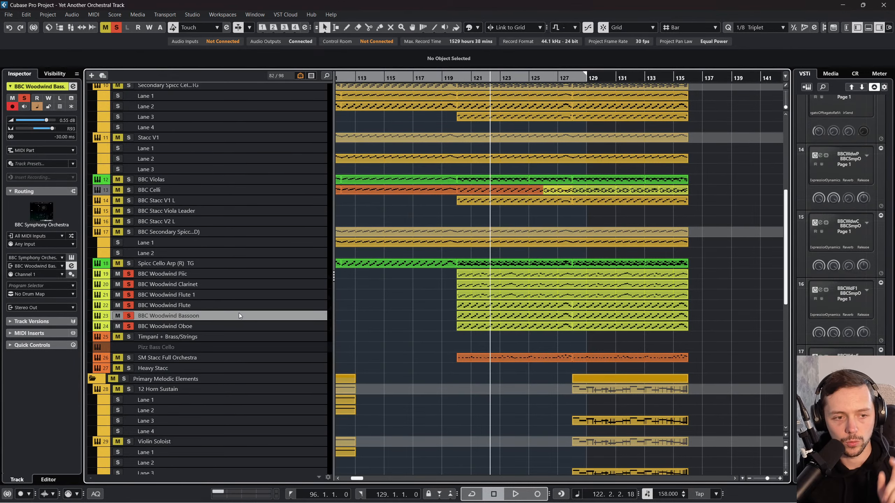
# Step: Load the Bassoon preset into the BBC Woodwind Bassoon track's BBC Symphony Orchestra instrument, and close the instrument
pyautogui.click(73, 257)
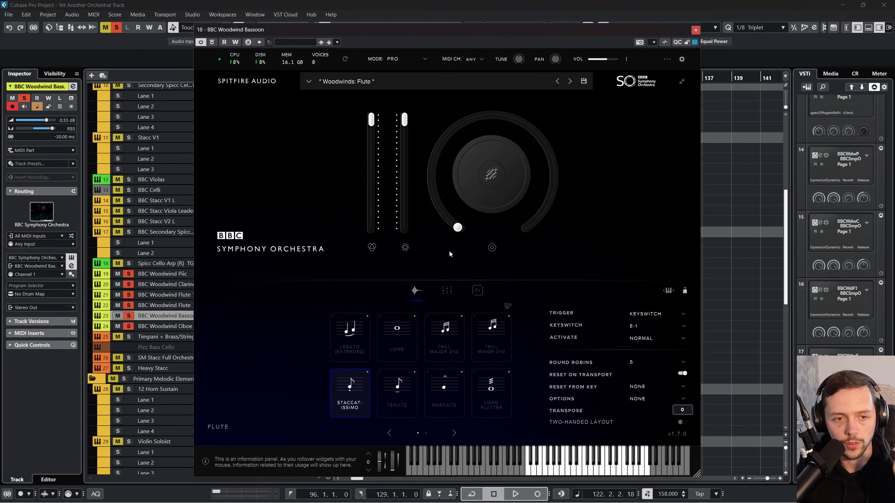
pyautogui.click(319, 86)
pyautogui.scroll(-3, 462, 171)
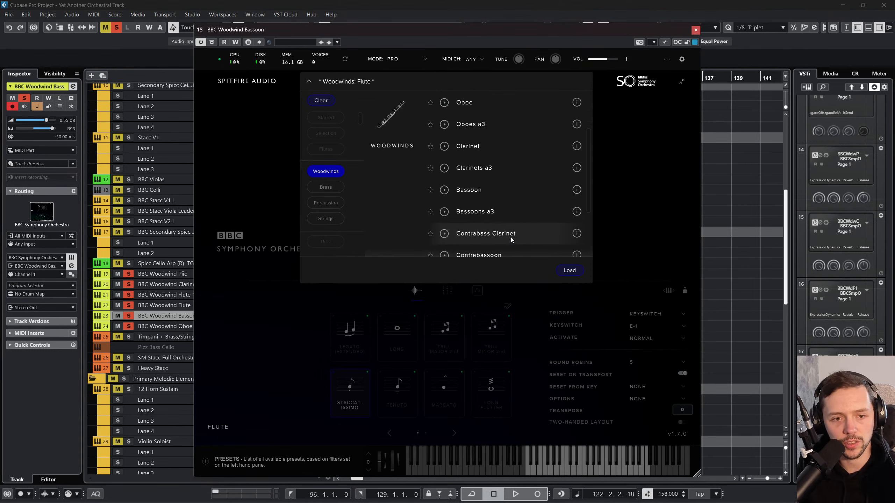
pyautogui.click(569, 270)
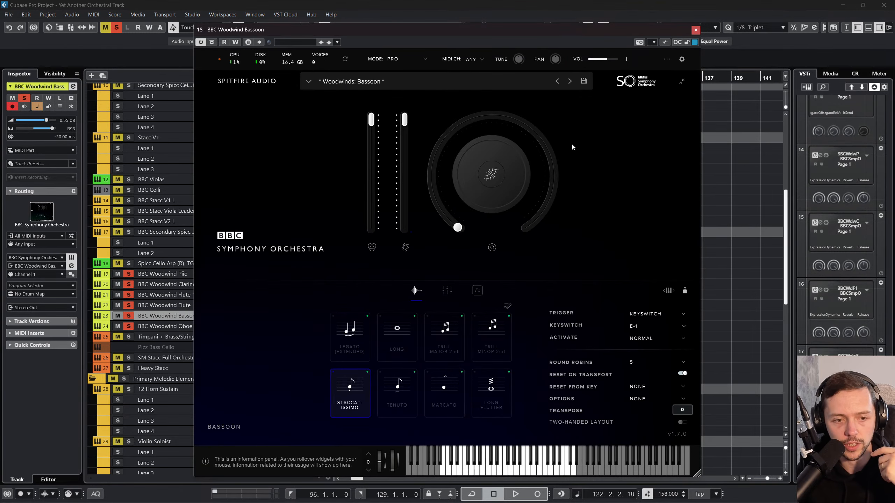
pyautogui.click(696, 30)
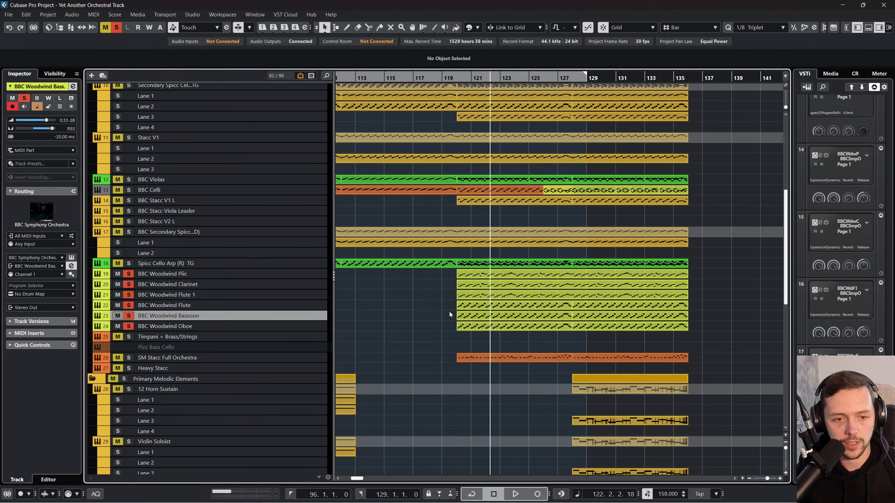
# Step: Glue the BBC Woodwind Bassoon parts from bar 120 to 136 together and transpose the notes down two octaves
pyautogui.press('4')
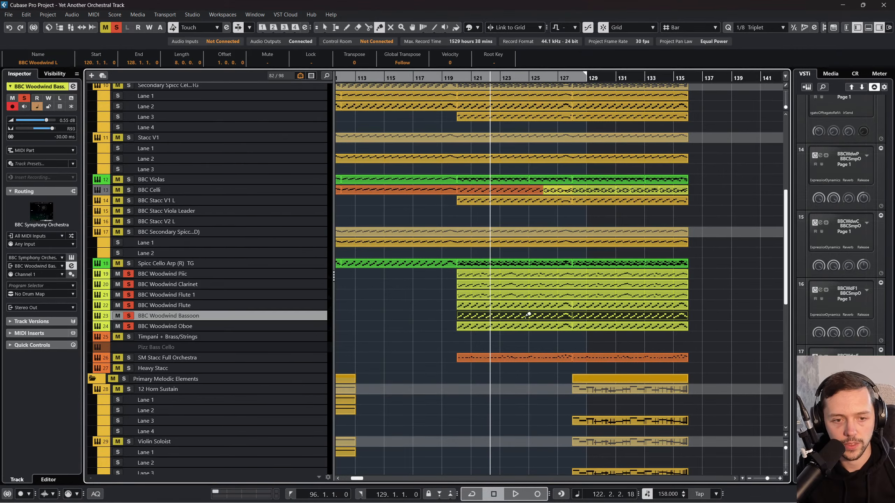
pyautogui.press('1')
pyautogui.doubleClick(518, 315)
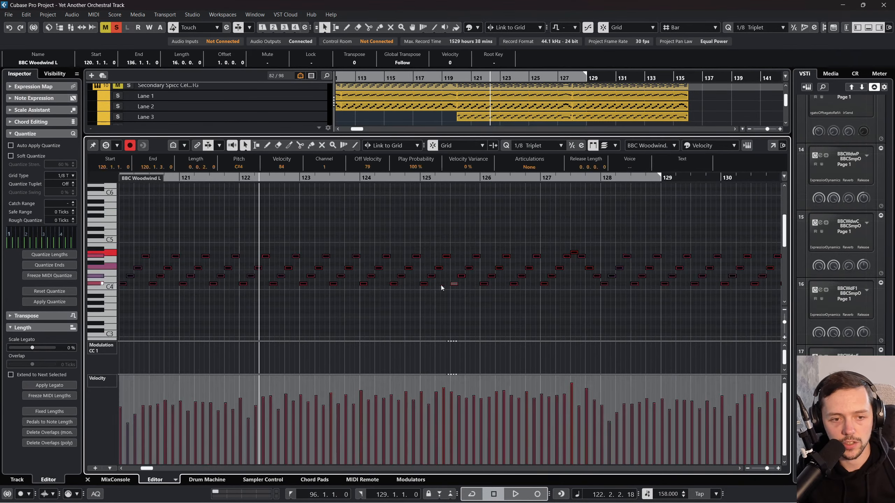
pyautogui.hotkey('shift', 'Down')
pyautogui.hotkey('shift', 'Down')
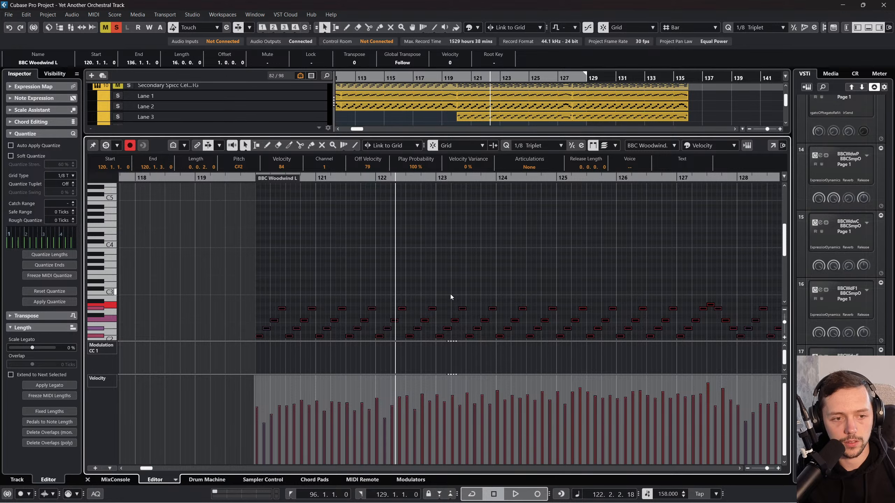
# Step: Play the woodwinds from bar 120 and transpose all BBC Woodwind Bassoon notes up one octave
pyautogui.click(250, 179)
pyautogui.press('space')
pyautogui.click(88, 479)
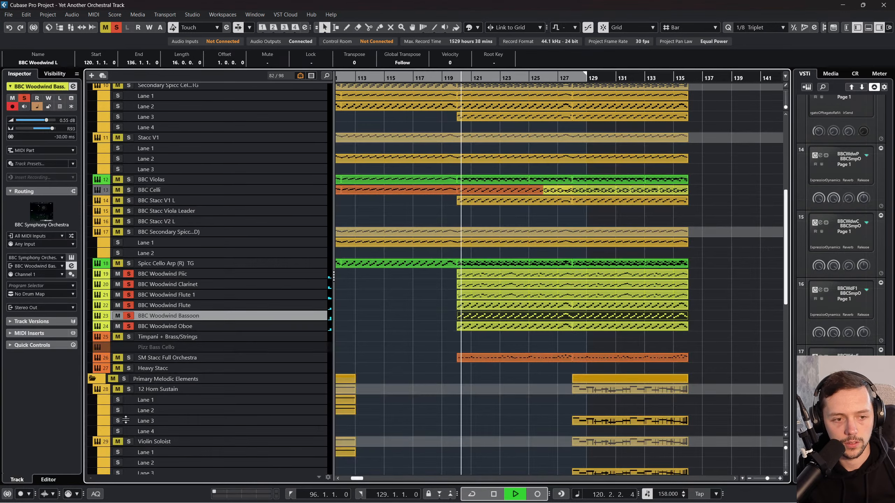
pyautogui.doubleClick(481, 317)
pyautogui.hotkey('ctrl', 'a')
pyautogui.hotkey('shift', 'Up')
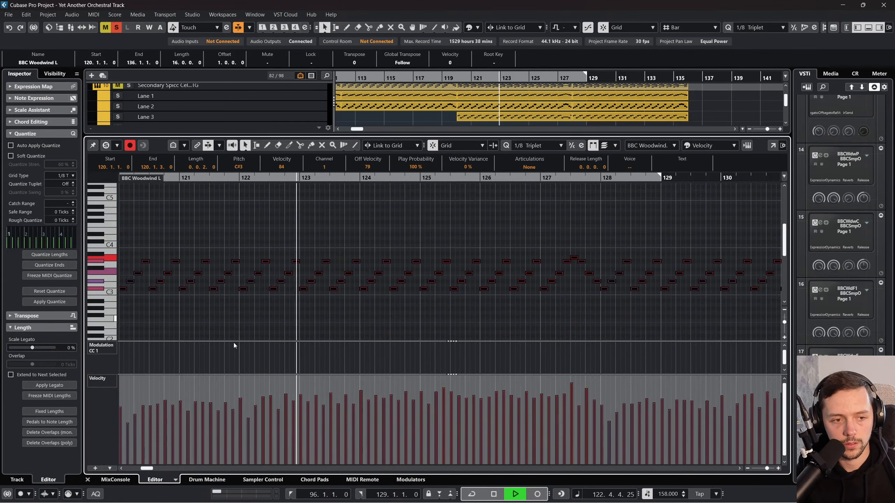
pyautogui.click(88, 479)
# Step: Listen to the six layered woodwind tracks playing together in the arrangement
pyautogui.click(417, 296)
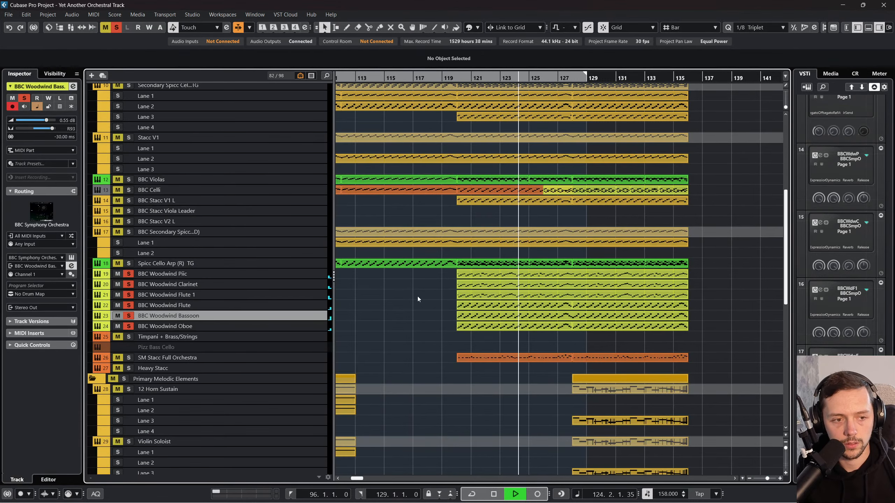
pyautogui.click(471, 287)
pyautogui.click(471, 294)
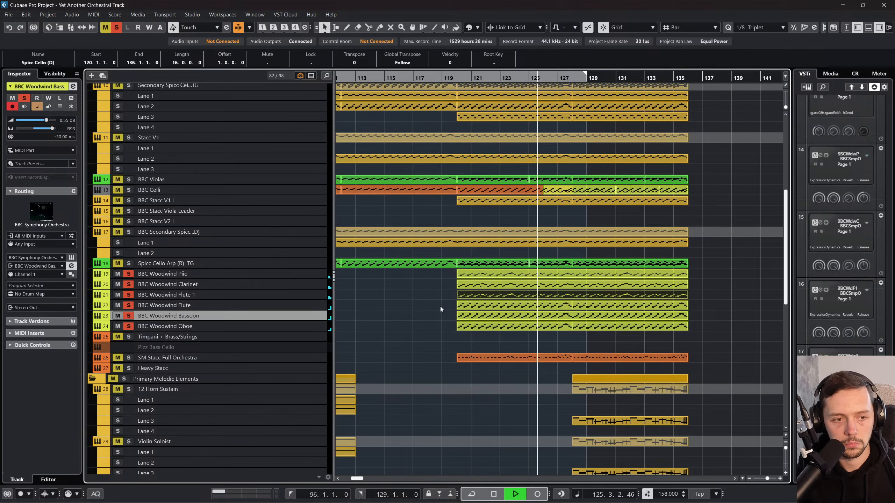
pyautogui.click(423, 302)
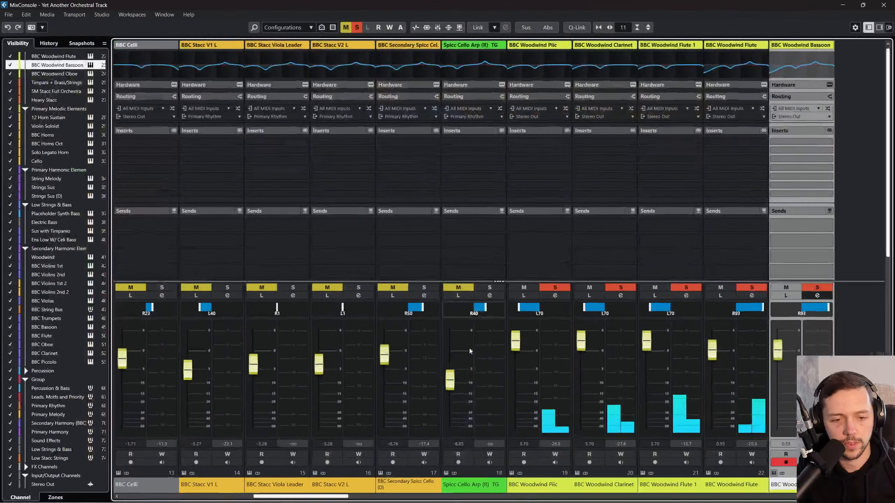
# Step: Lower the six woodwind channels together in the MixConsole, bringing Piic, Clarinet and Flute 1 to -3.02 dB and Flute, Bassoon and Oboe to -6.18 dB
pyautogui.press('F3')
pyautogui.moveTo(346, 496); pyautogui.dragTo(389, 496)
pyautogui.click(539, 485)
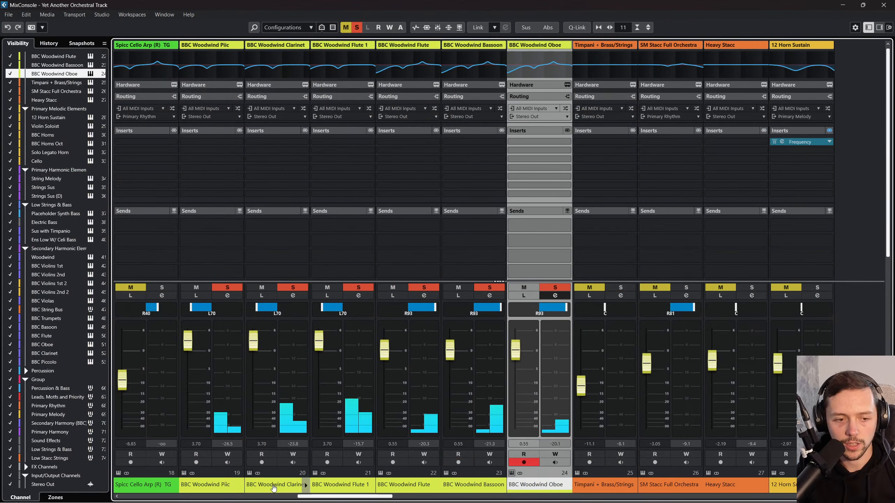
pyautogui.keyDown('shift'); pyautogui.click(216, 465); pyautogui.keyUp('shift')
pyautogui.click(577, 27)
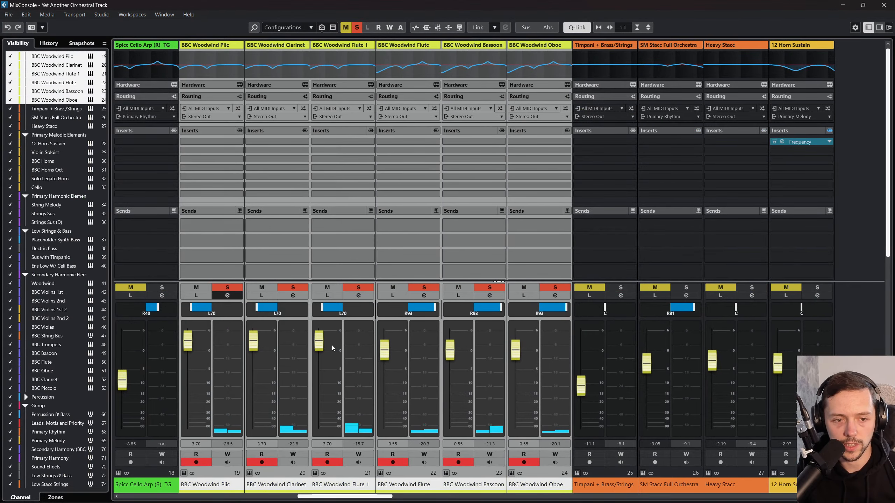
pyautogui.moveTo(332, 339); pyautogui.dragTo(333, 363)
pyautogui.click(568, 31)
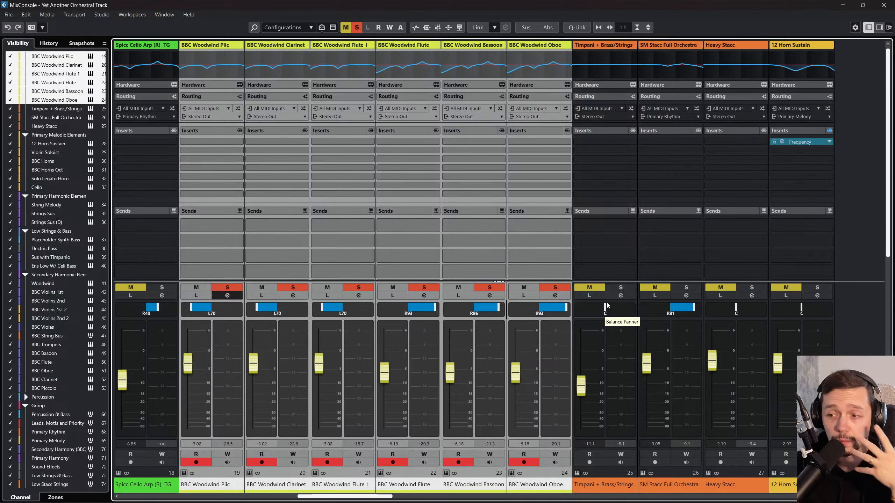
# Step: Pan the woodwind channels individually: Clarinet to L60, Flute 1 to L58, Flute to R77, Bassoon to R40 and Oboe to R59
pyautogui.moveTo(558, 315); pyautogui.dragTo(557, 315)
pyautogui.hscroll(4, 424, 303)
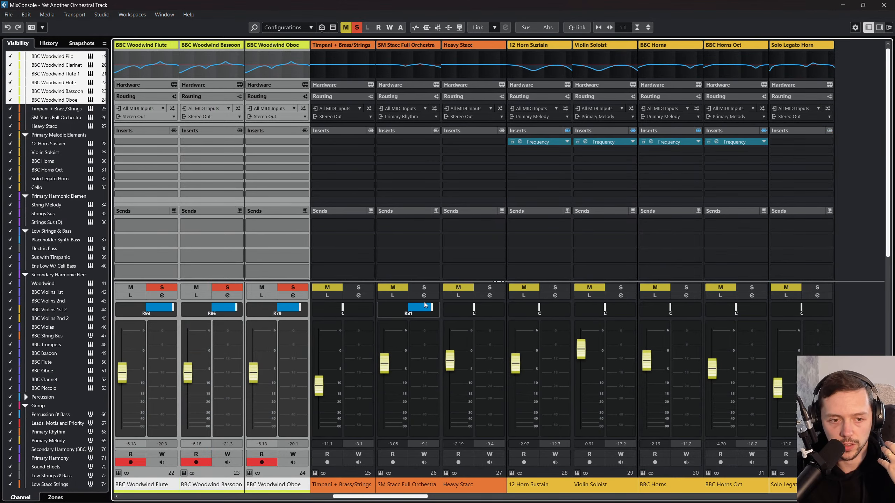
pyautogui.hscroll(-4, 360, 496)
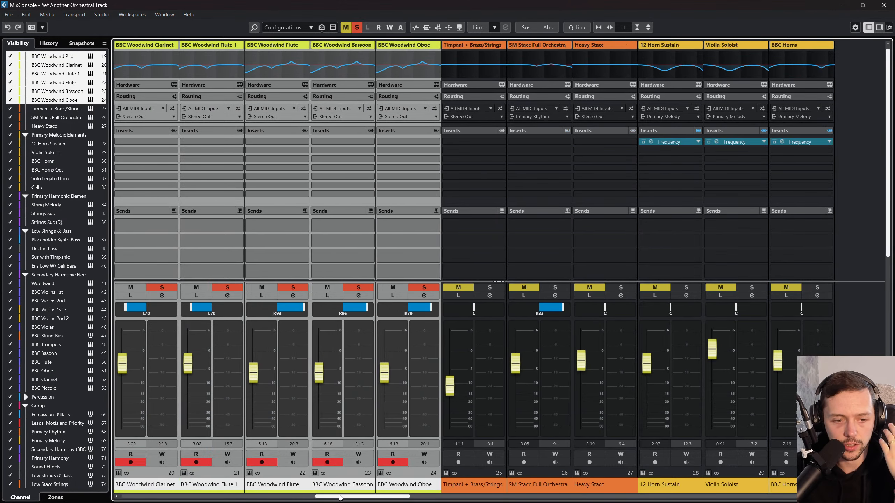
pyautogui.moveTo(425, 308); pyautogui.dragTo(424, 308)
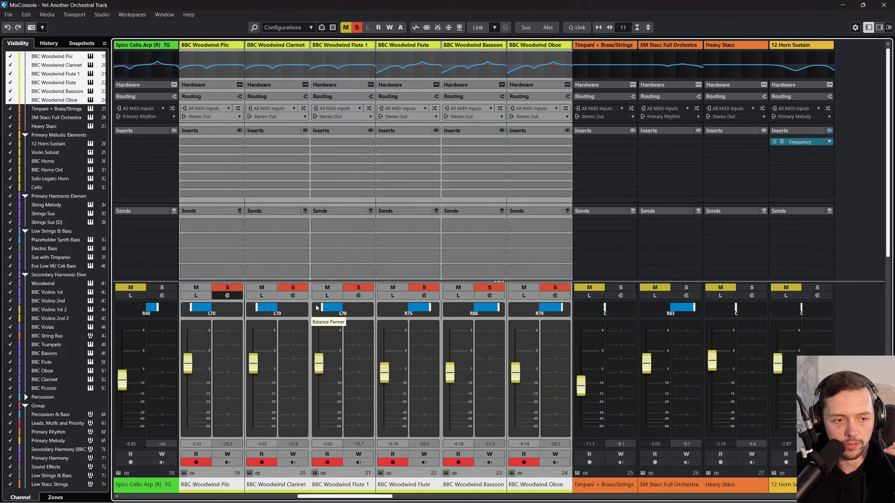
pyautogui.scroll(-2, 324, 307)
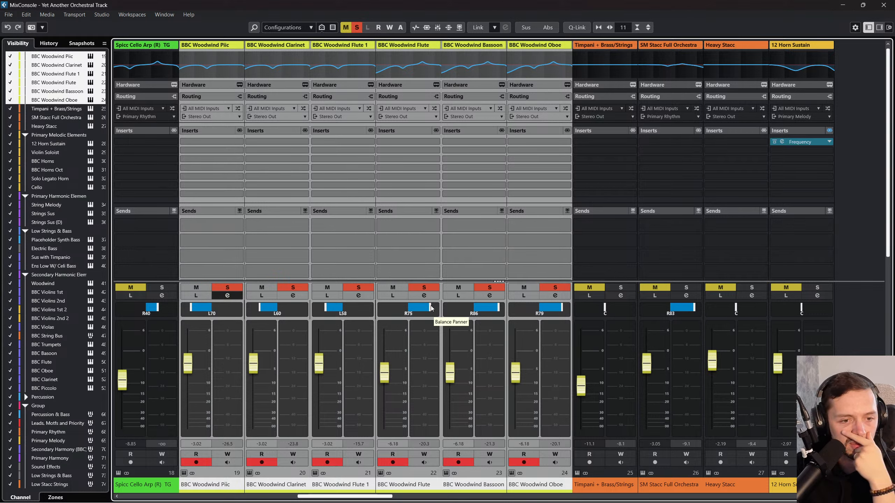
pyautogui.scroll(10, 564, 306)
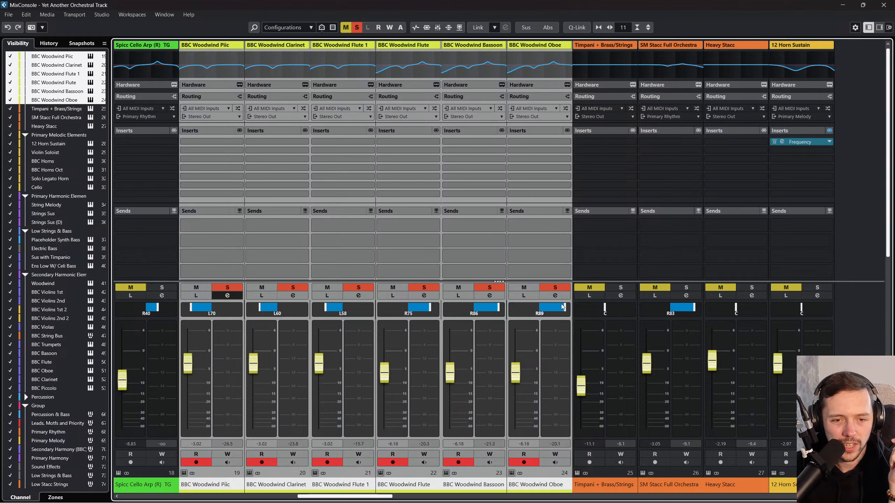
pyautogui.scroll(3, 477, 305)
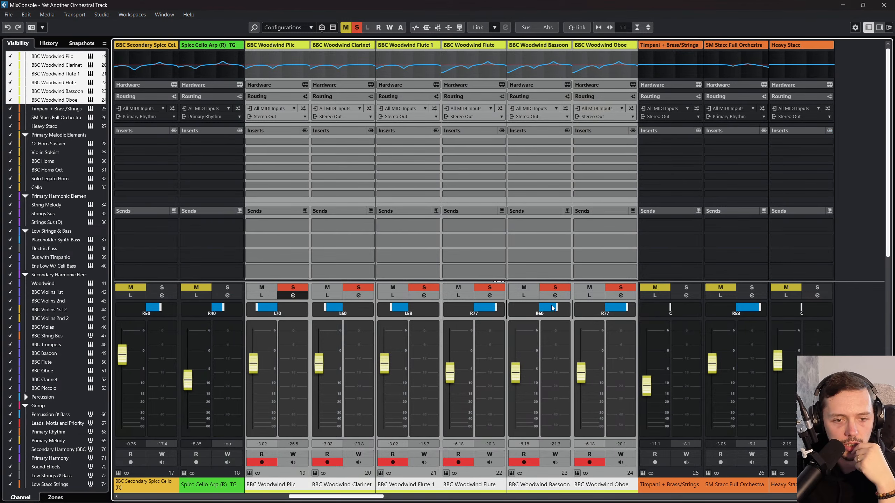
pyautogui.scroll(-4, 552, 308)
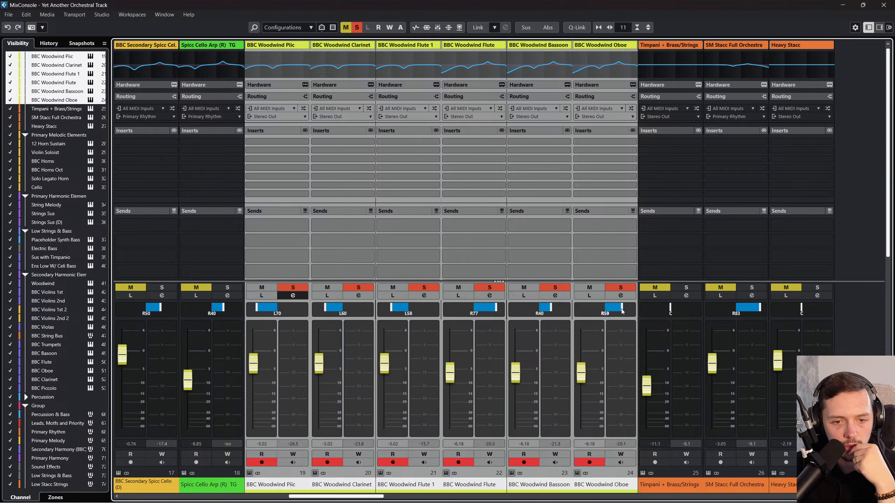
# Step: Refine the woodwind panning by setting BBC Woodwind Oboe to R60, Flute to R75 and Piic to R75
pyautogui.doubleClick(606, 314)
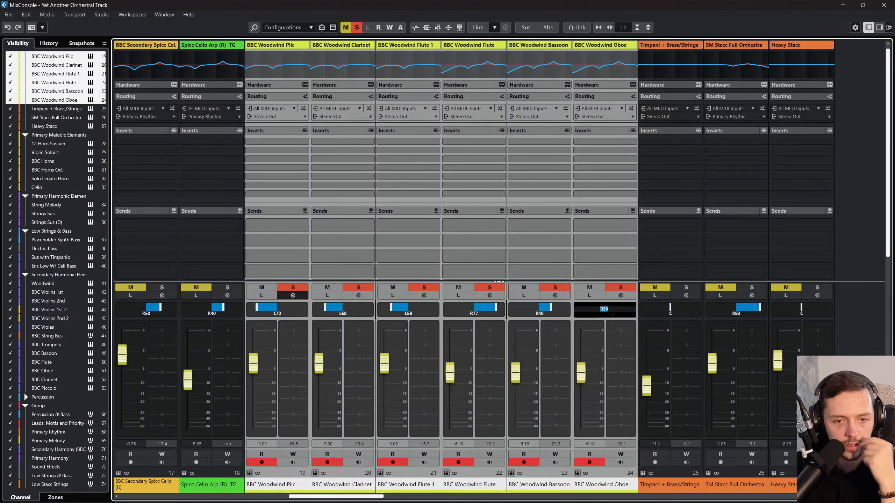
pyautogui.write('60')
pyautogui.press('Return')
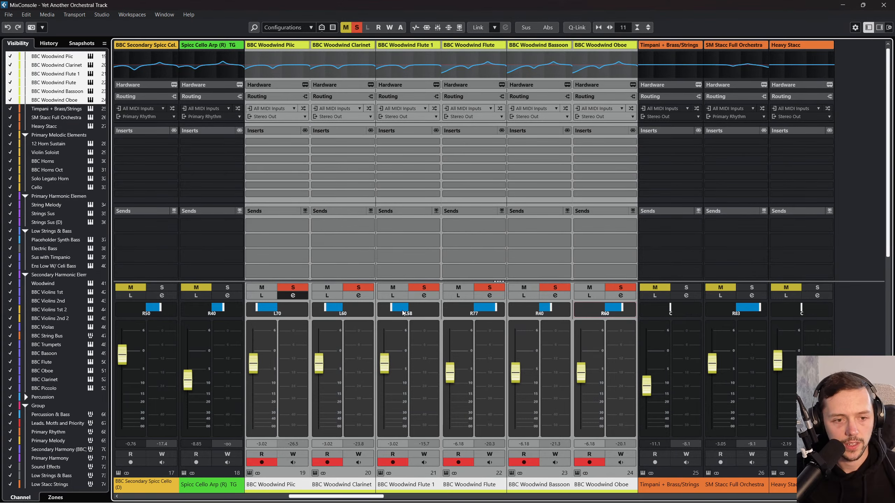
pyautogui.doubleClick(488, 314)
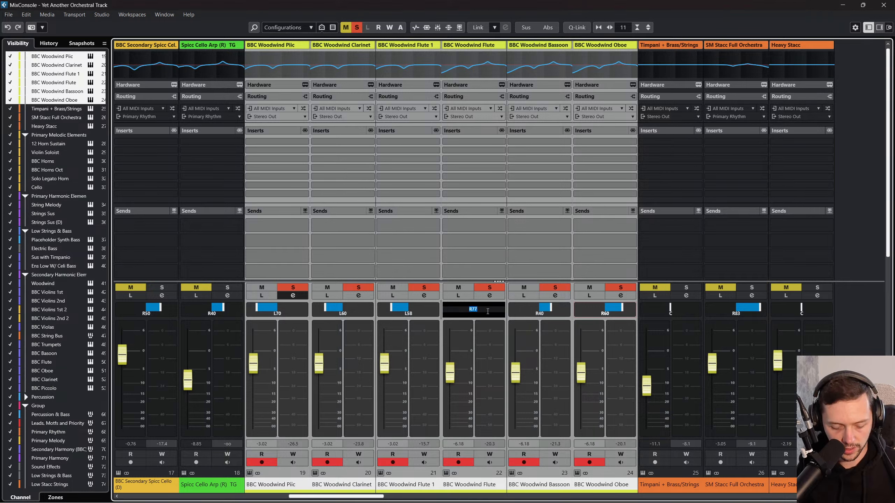
pyautogui.write('75')
pyautogui.press('Return')
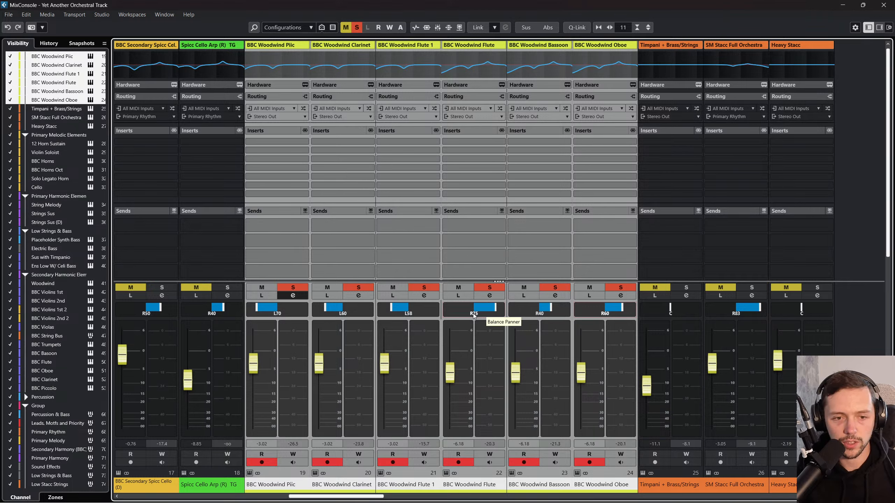
pyautogui.doubleClick(277, 313)
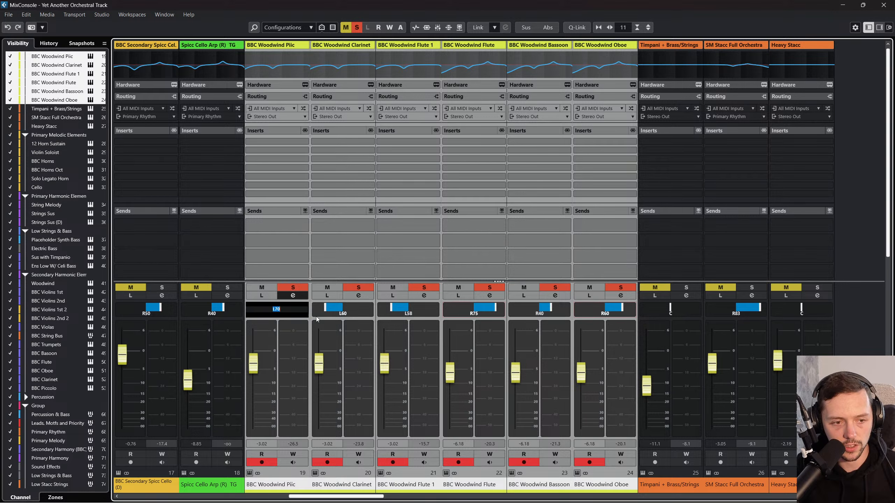
pyautogui.write('75')
pyautogui.press('Return')
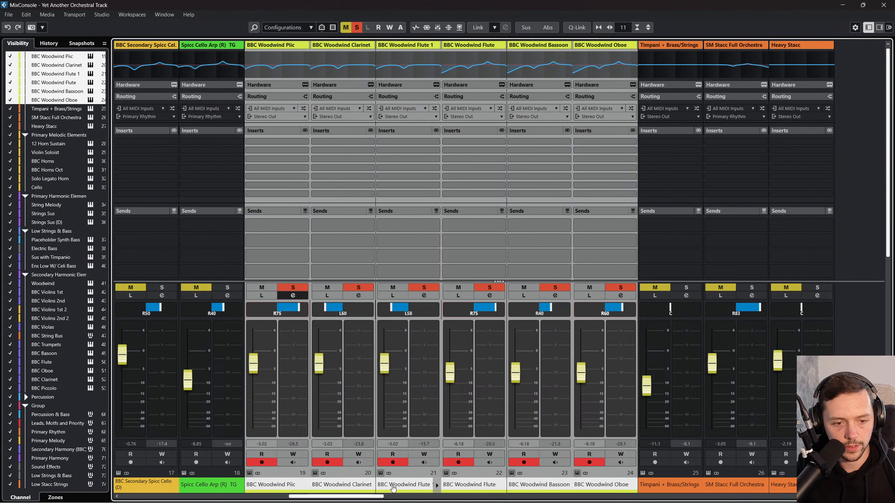
# Step: Rebalance the woodwinds during playback: raise Piic to 5.93 dB and Oboe to -2.16 dB, lower Bassoon to about -7.7 dB, and lower Clarinet
pyautogui.click(393, 488)
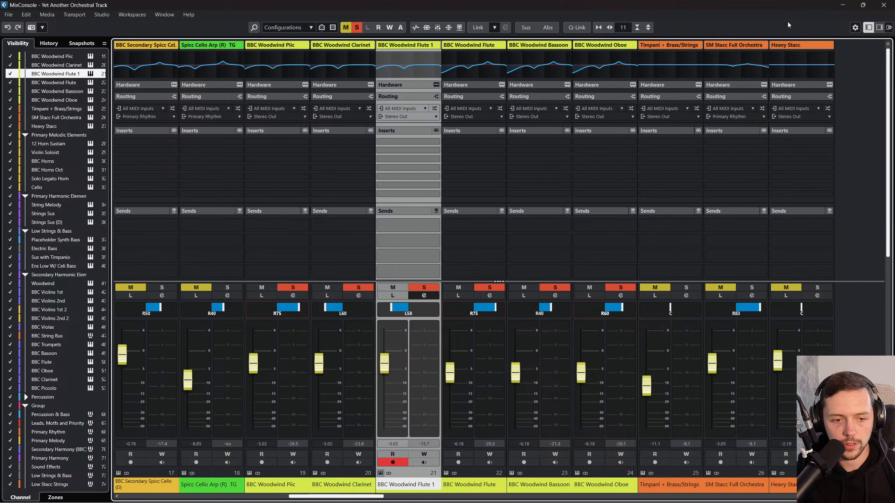
pyautogui.click(883, 4)
pyautogui.press('space')
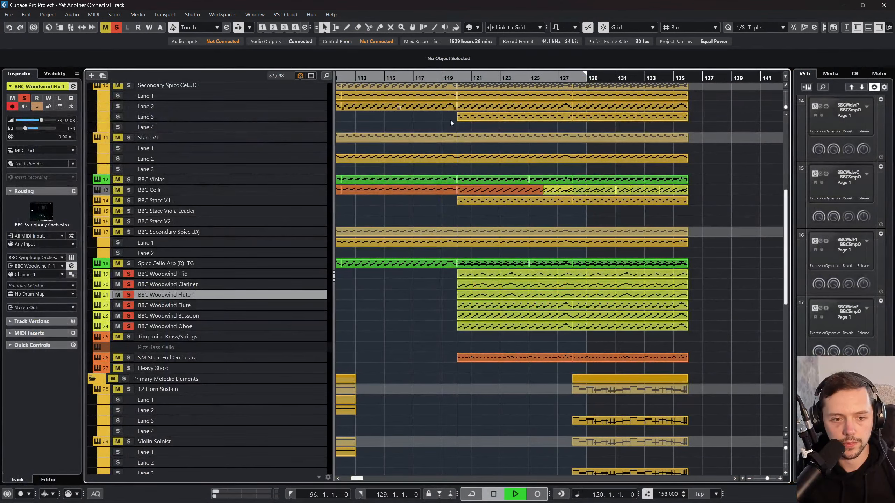
pyautogui.press('F3')
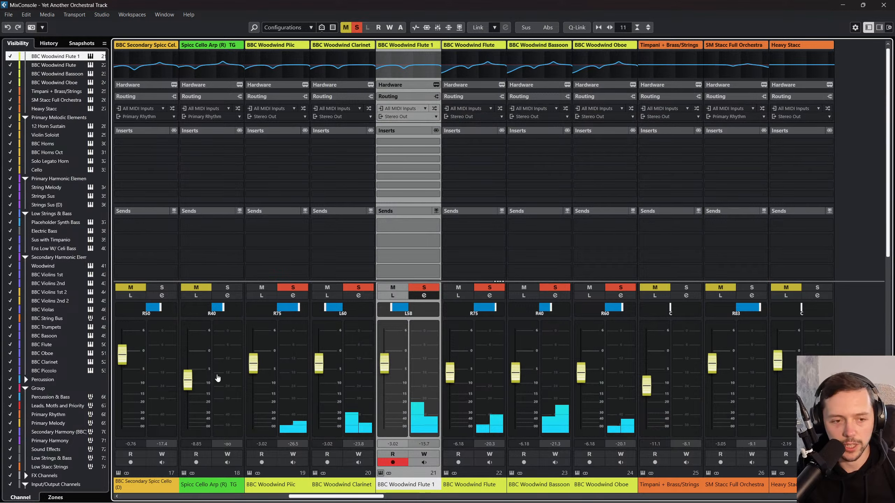
pyautogui.moveTo(254, 367); pyautogui.dragTo(261, 336)
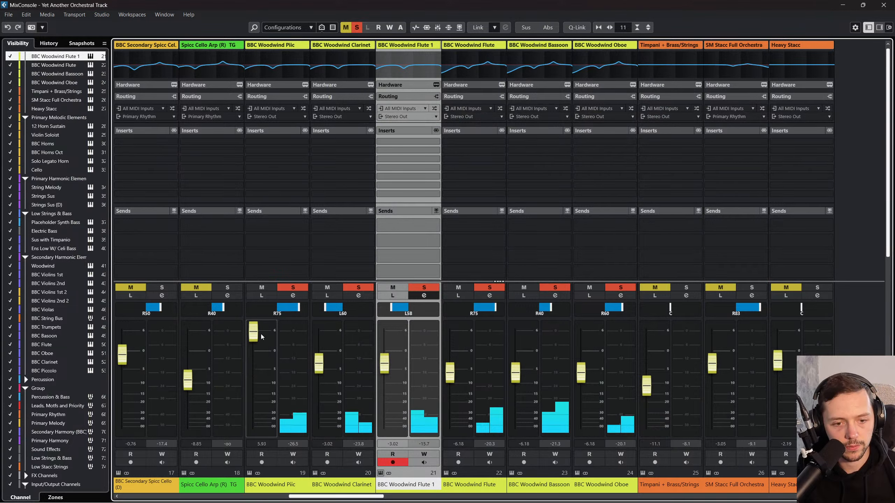
pyautogui.moveTo(581, 372); pyautogui.dragTo(587, 365)
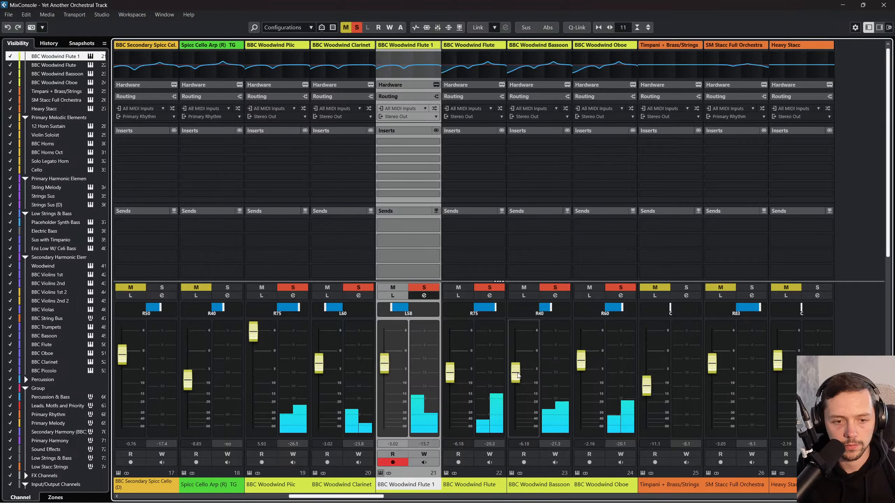
pyautogui.moveTo(516, 374); pyautogui.dragTo(518, 379)
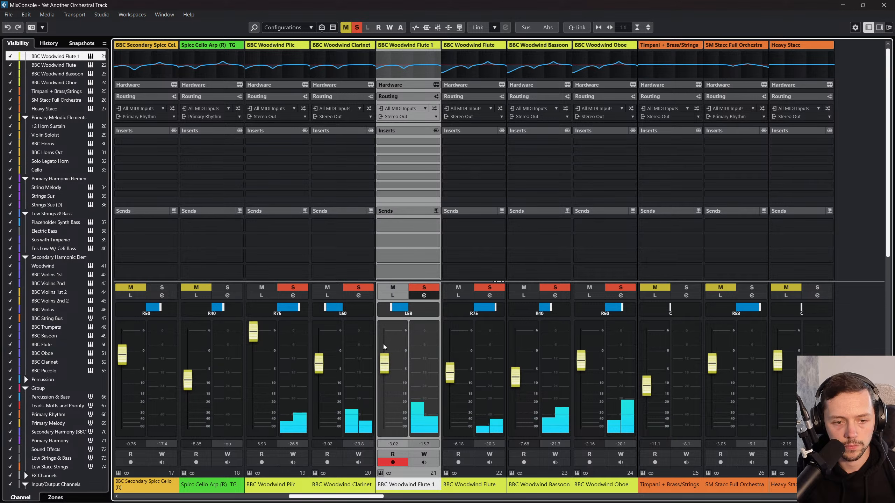
pyautogui.moveTo(319, 363); pyautogui.dragTo(319, 381)
pyautogui.click(883, 5)
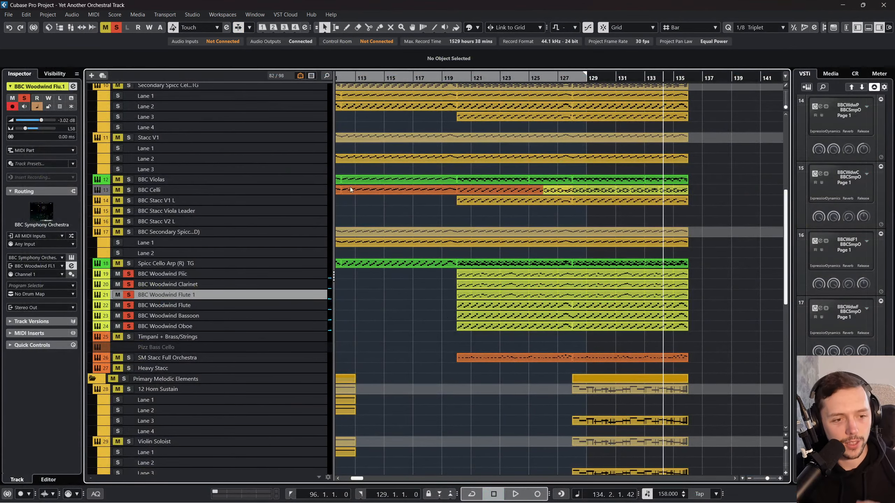
# Step: Add a stereo group track named BBC Stacc Woodwind for the six selected BBC Woodwind tracks, created inside a folder and routed to Stereo Out
pyautogui.click(290, 277)
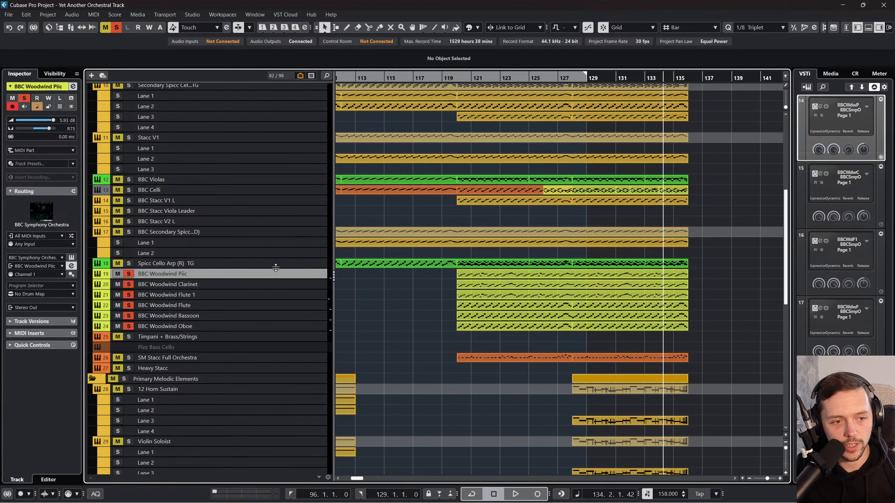
pyautogui.keyDown('shift'); pyautogui.click(298, 323); pyautogui.keyUp('shift')
pyautogui.rightClick(292, 302)
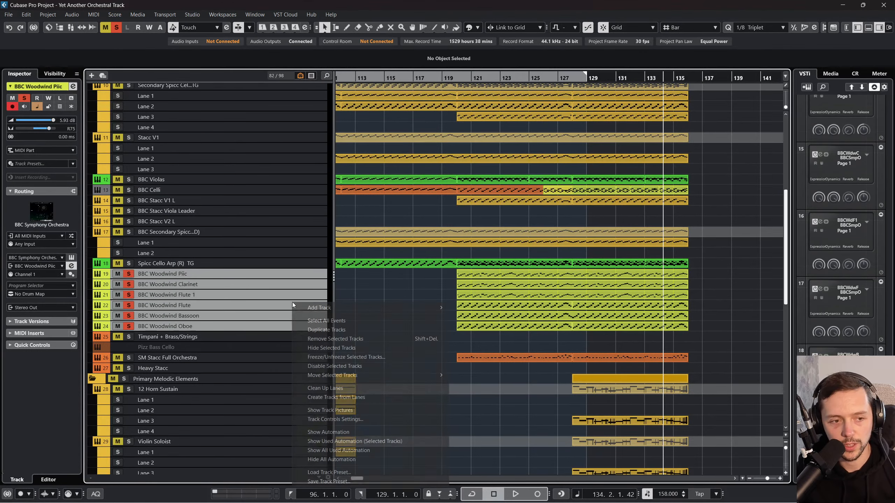
pyautogui.moveTo(319, 307)
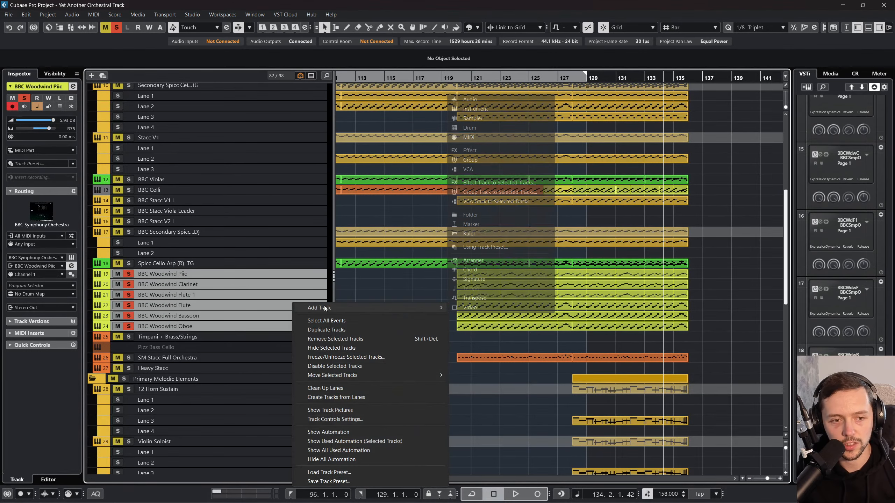
pyautogui.click(511, 193)
pyautogui.write('BBC Stacc')
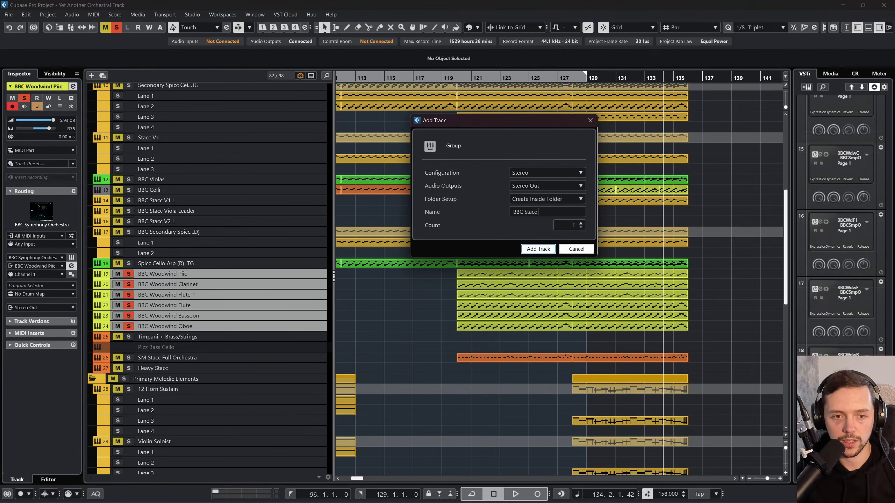
pyautogui.write(' WW')
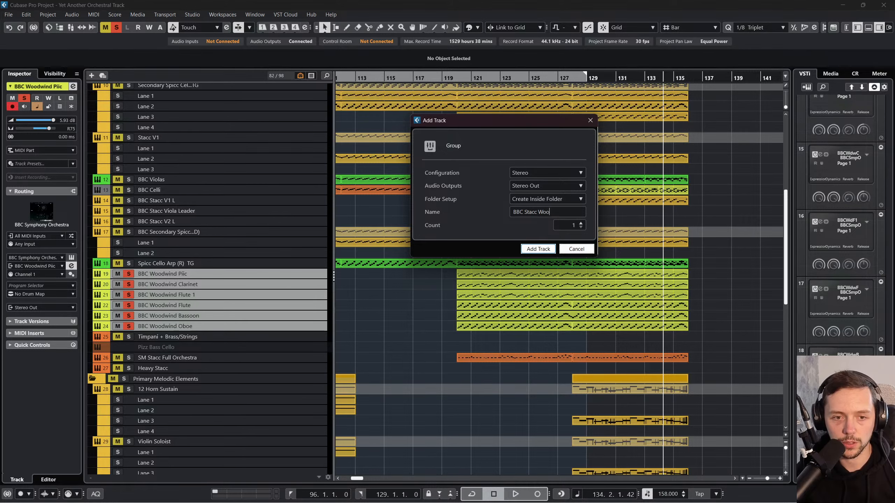
pyautogui.click(543, 251)
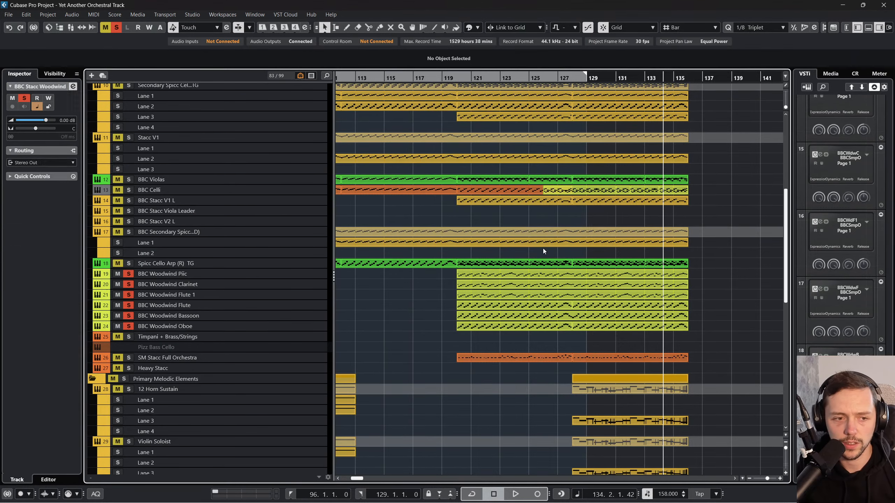
# Step: Colour the BBC Stacc Woodwind group track lime green
pyautogui.scroll(-15, 301, 329)
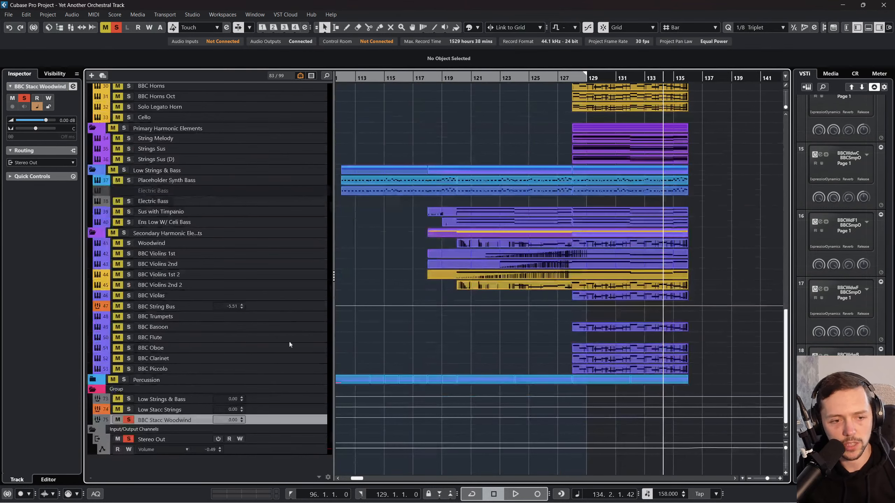
pyautogui.click(469, 28)
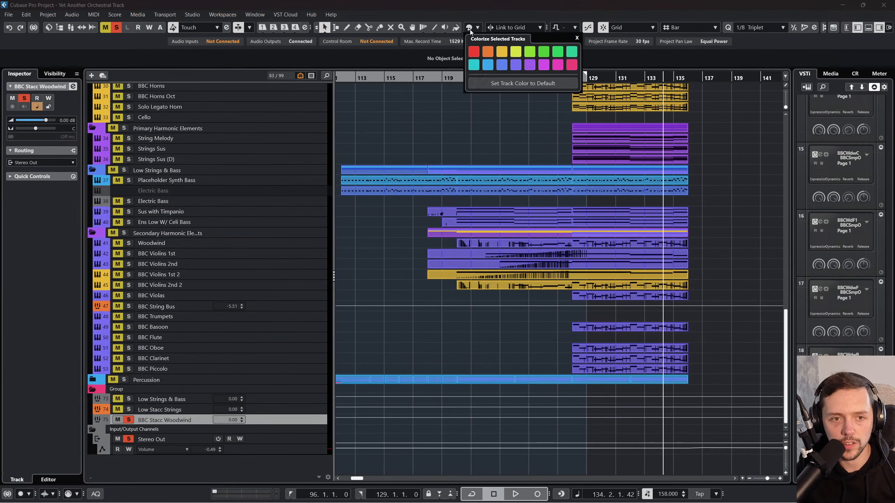
pyautogui.click(516, 56)
pyautogui.scroll(10, 419, 194)
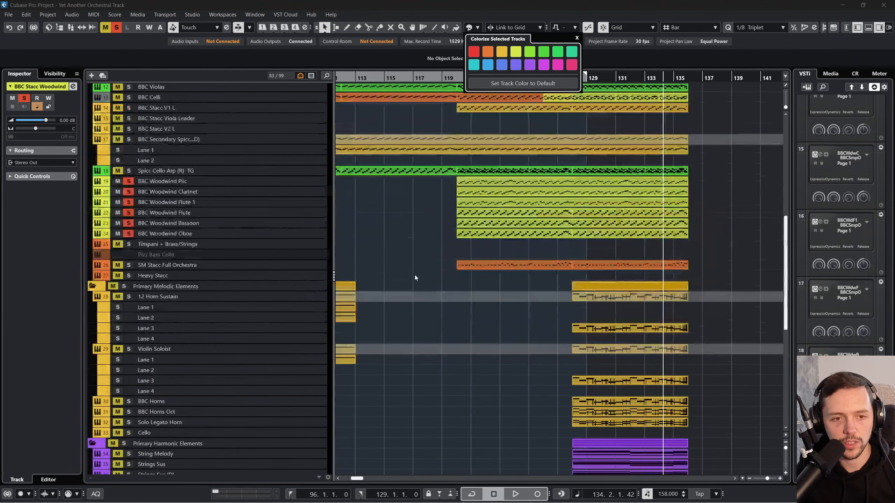
pyautogui.click(526, 54)
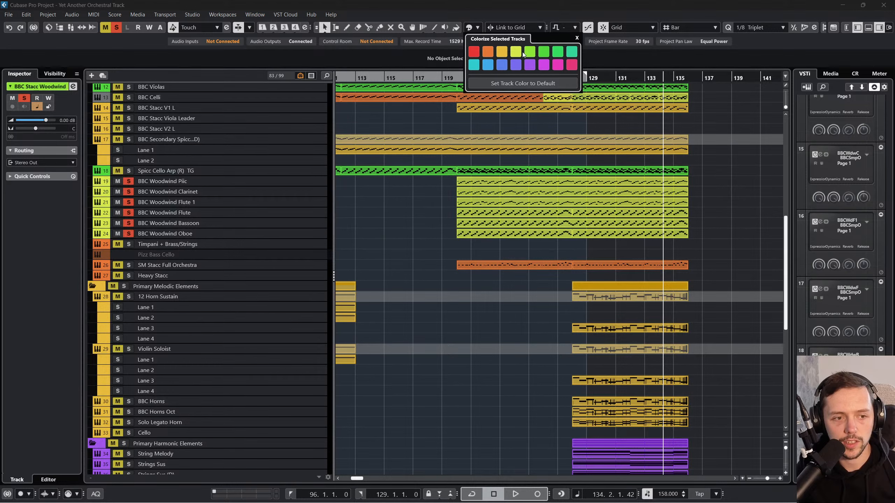
pyautogui.click(415, 186)
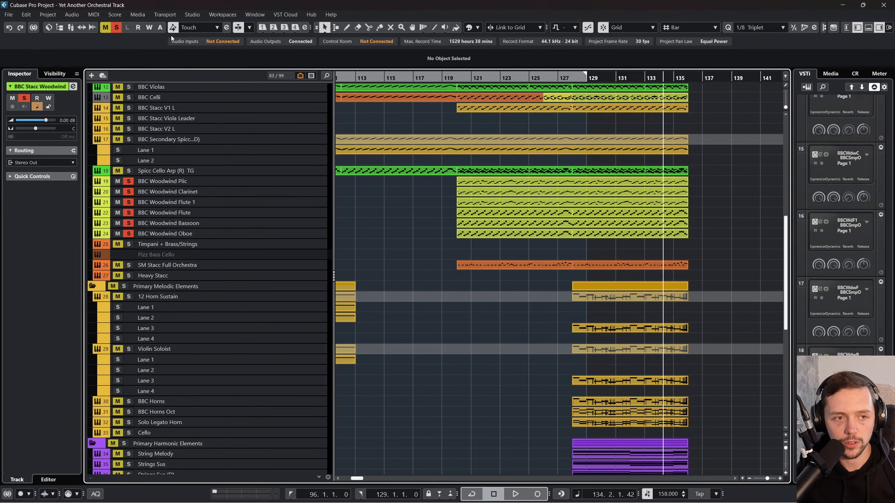
# Step: Clear the existing solos, solo the whole Primary Rhythmic Elements folder and play it from about bar 120
pyautogui.click(116, 27)
pyautogui.scroll(8, 126, 161)
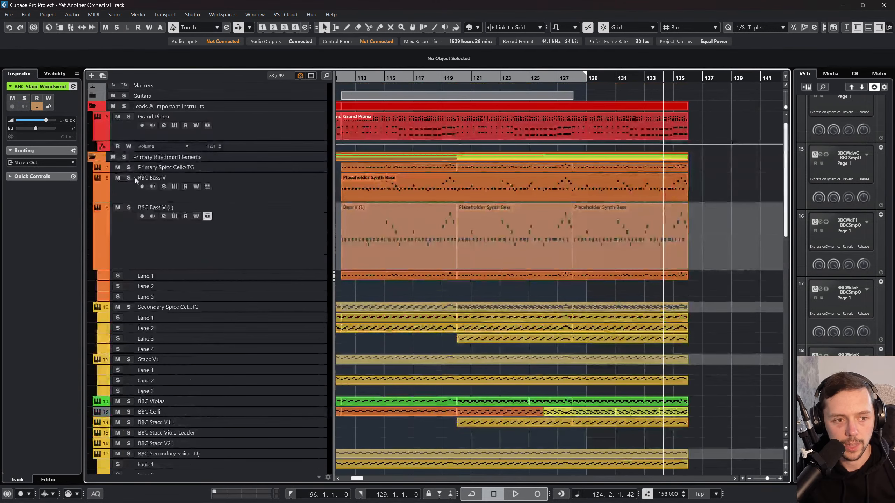
pyautogui.click(125, 158)
pyautogui.scroll(-8, 159, 246)
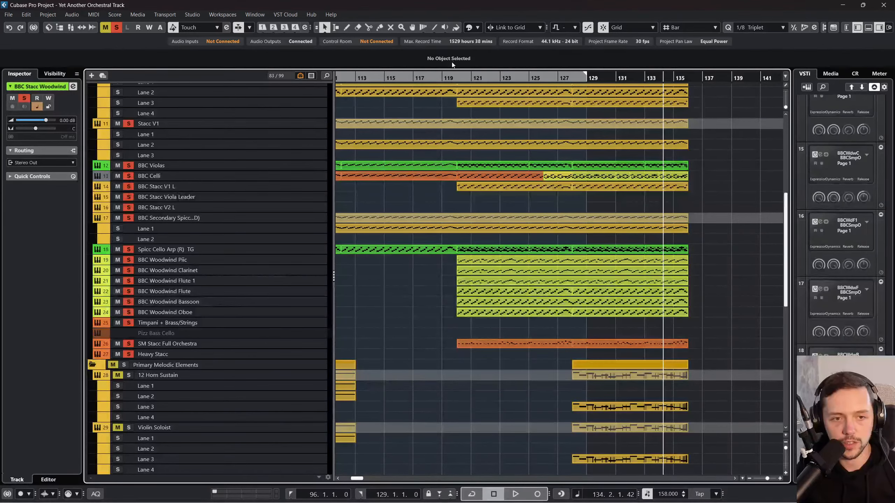
pyautogui.click(453, 77)
pyautogui.press('space')
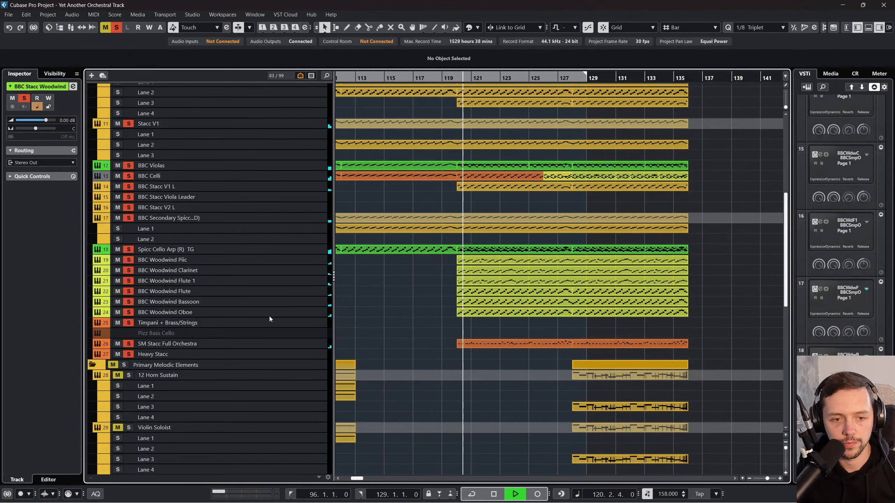
# Step: Compare the BBC Stacc Woodwind and Low Stacc Strings group levels in the MixConsole during playback, resetting their peak meters
pyautogui.press('F3')
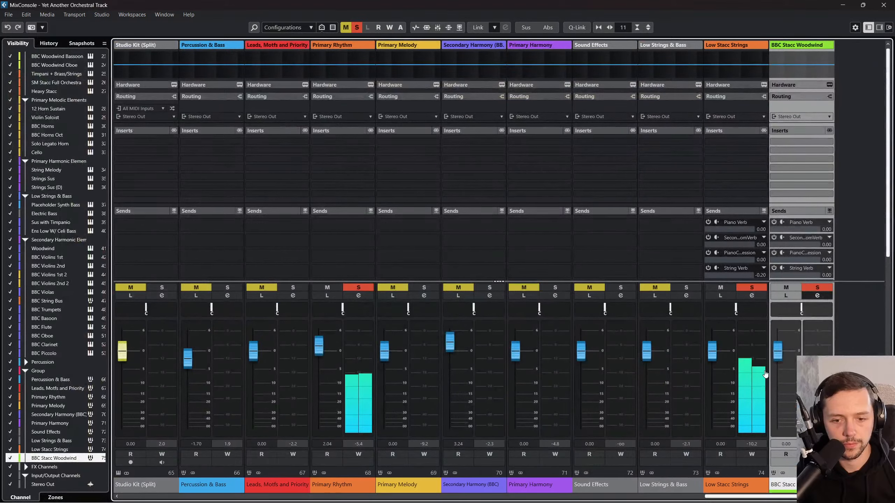
pyautogui.moveTo(671, 492)
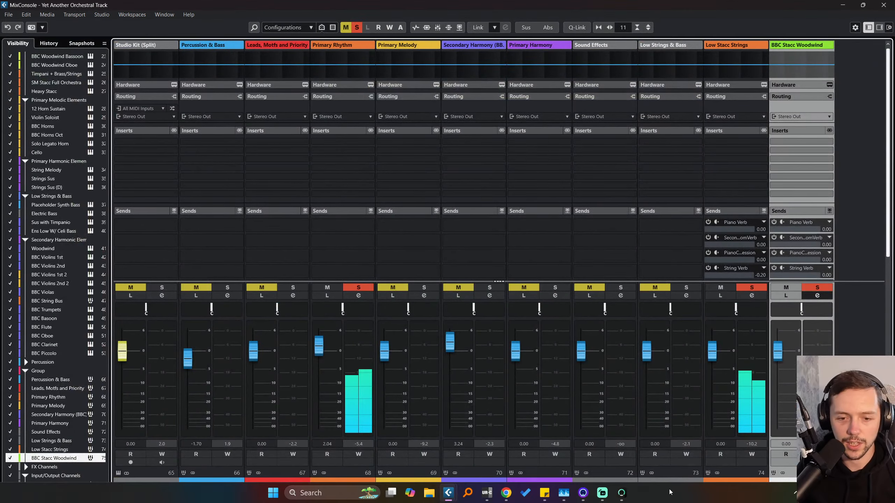
pyautogui.hscroll(2, 716, 425)
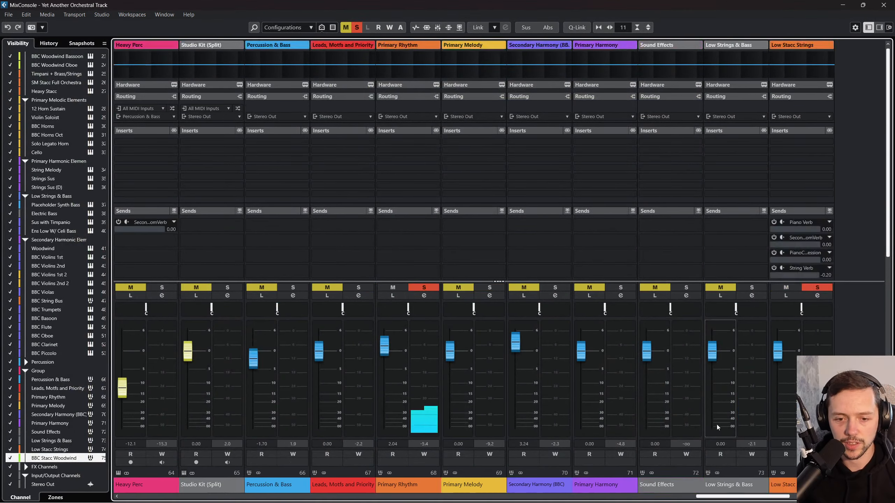
pyautogui.hscroll(1, 716, 424)
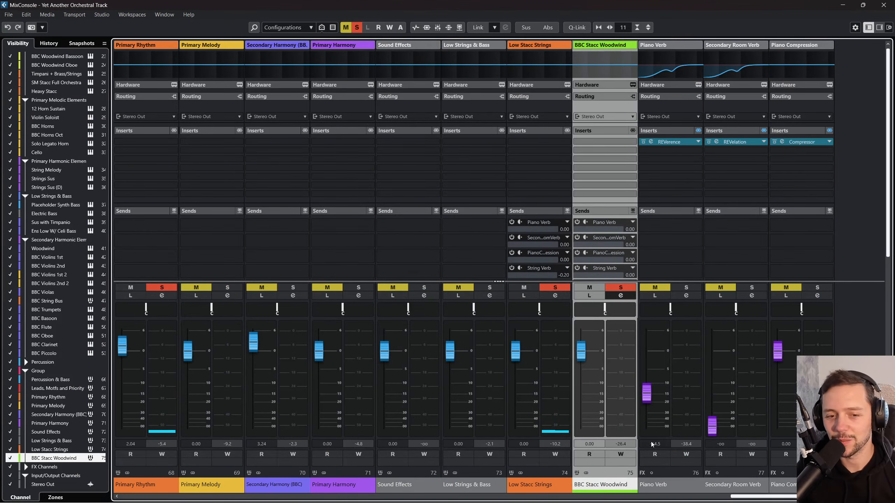
pyautogui.press('space')
pyautogui.click(625, 445)
pyautogui.click(565, 445)
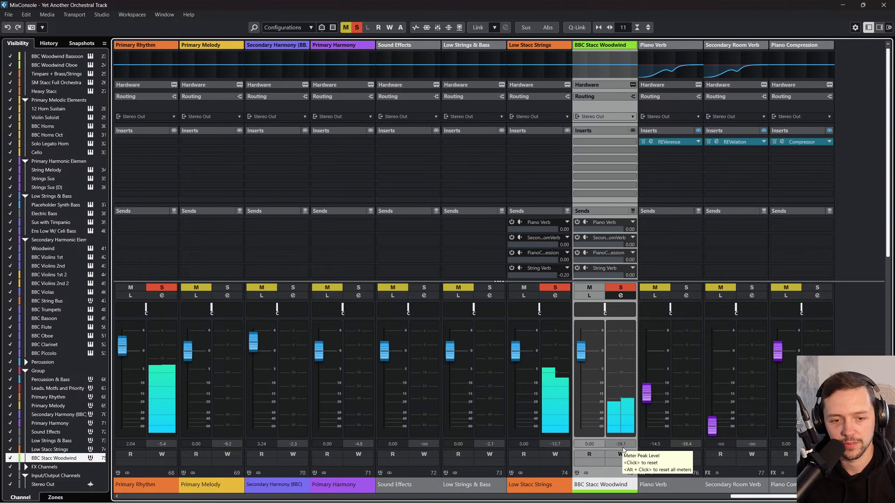
# Step: Try a slight right pan on the BBC Stacc Woodwind group, return it to centre, and take the Primary Rhythm group out of solo
pyautogui.moveTo(622, 310); pyautogui.dragTo(623, 310)
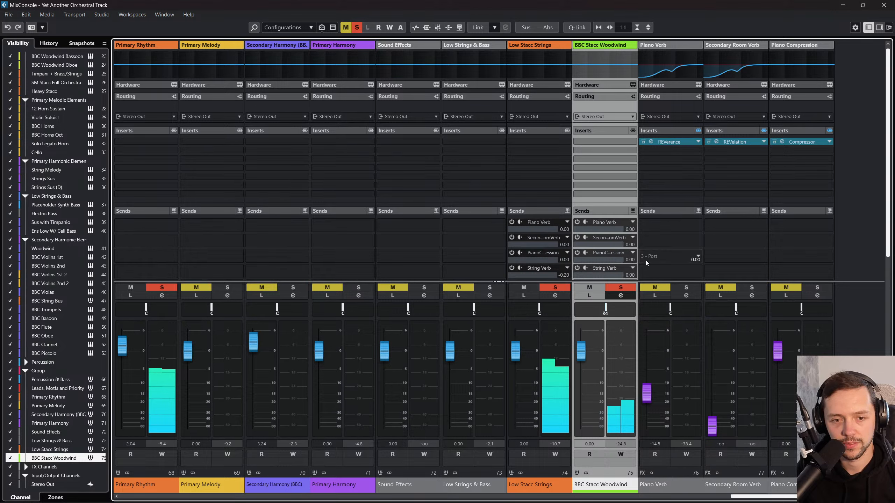
pyautogui.keyDown('ctrl'); pyautogui.click(605, 311); pyautogui.keyUp('ctrl')
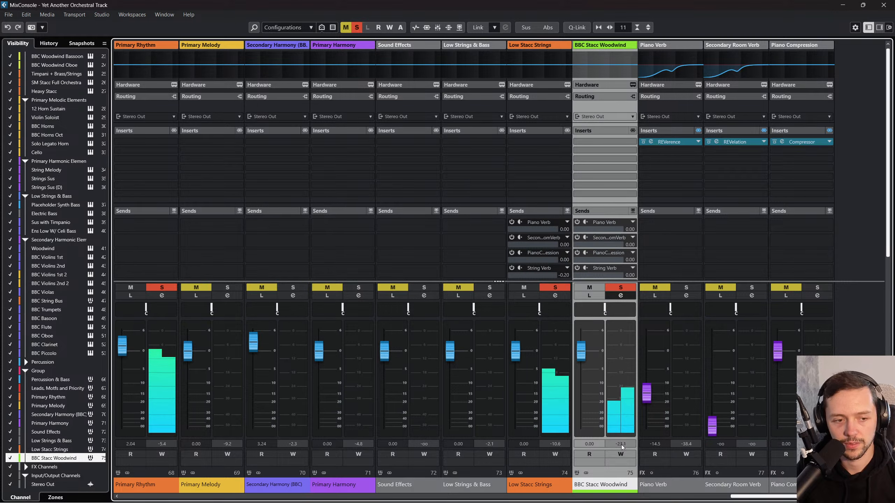
pyautogui.click(162, 288)
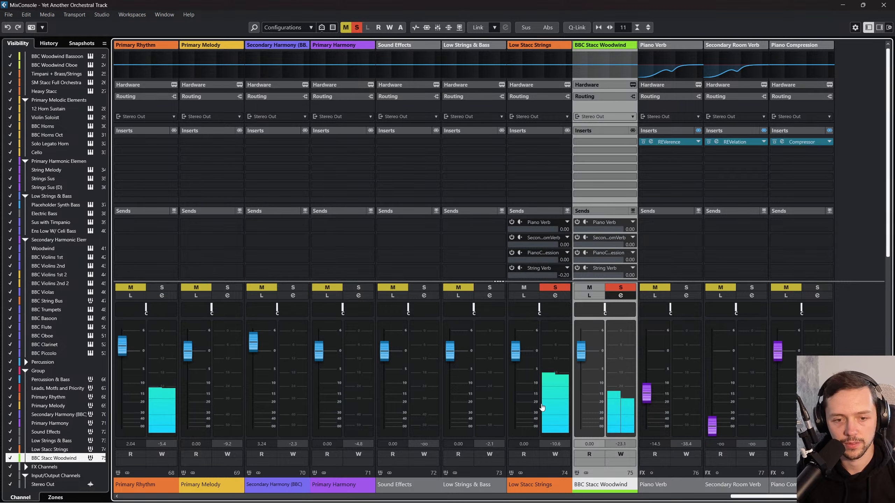
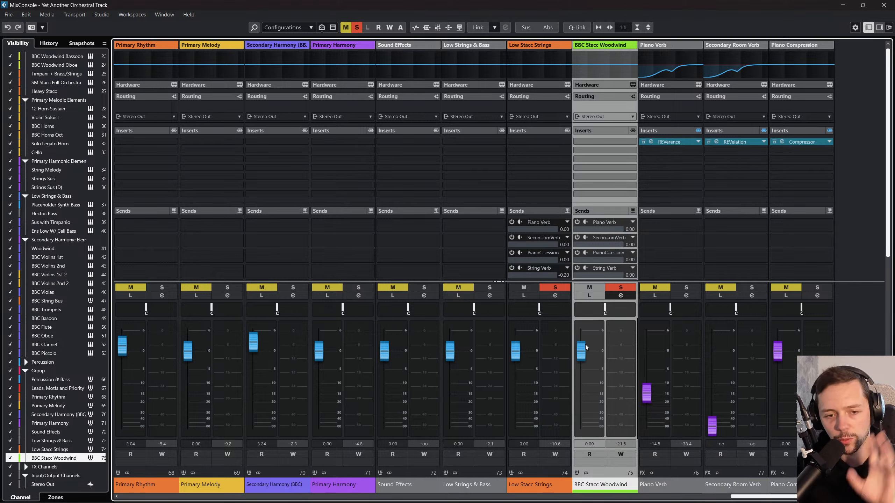
# Step: Try a slightly lower level on the BBC Stacc Woodwind group and return its fader to 0 dB
pyautogui.moveTo(585, 351); pyautogui.dragTo(585, 352)
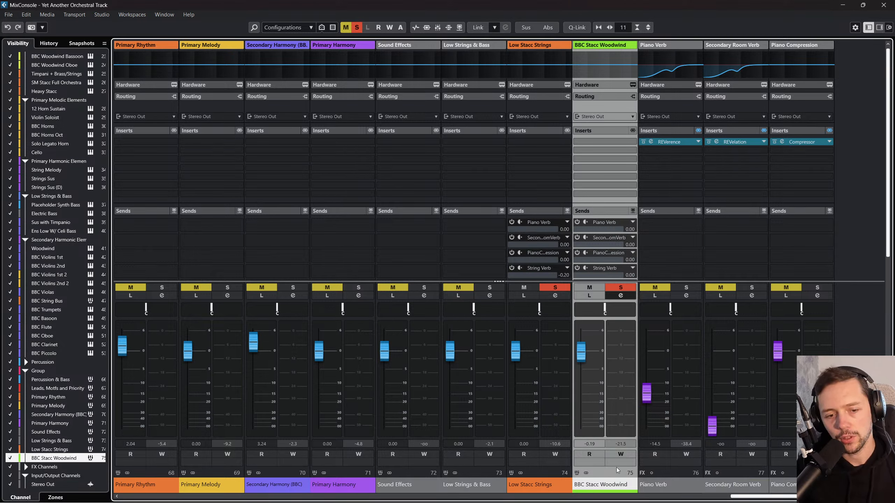
pyautogui.click(589, 443)
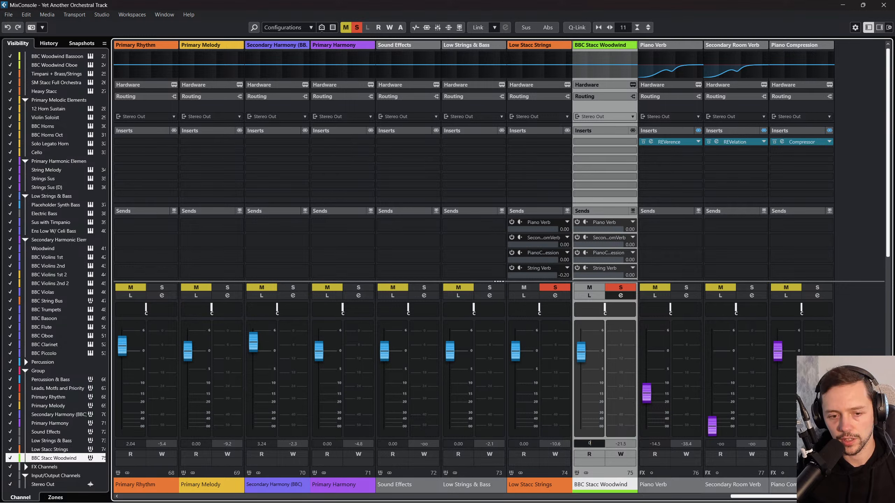
pyautogui.write('0')
pyautogui.press('Return')
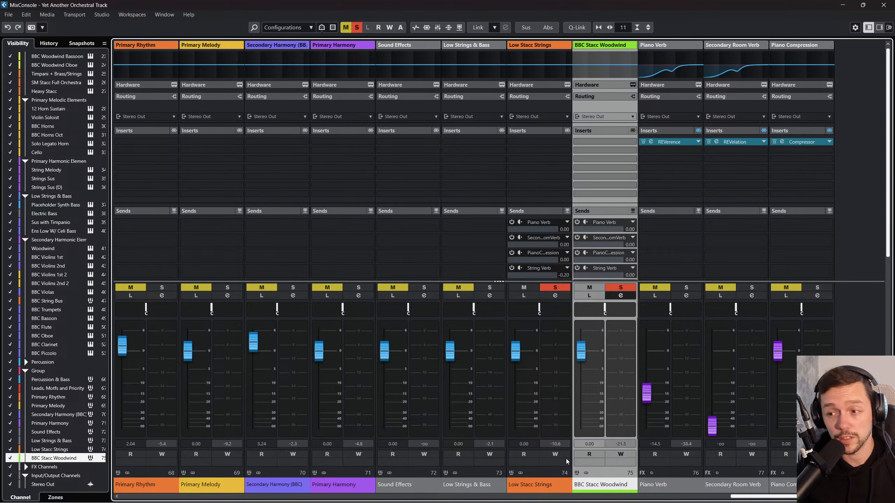
# Step: Close the MixConsole, replace the existing solos with the whole Primary Rhythmic Elements folder, and audition its tracks from bar 120
pyautogui.click(884, 5)
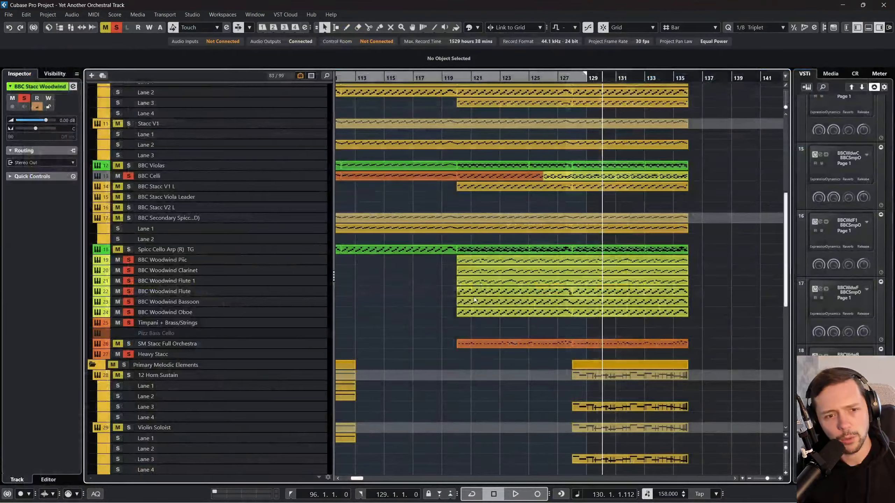
pyautogui.scroll(5, 411, 302)
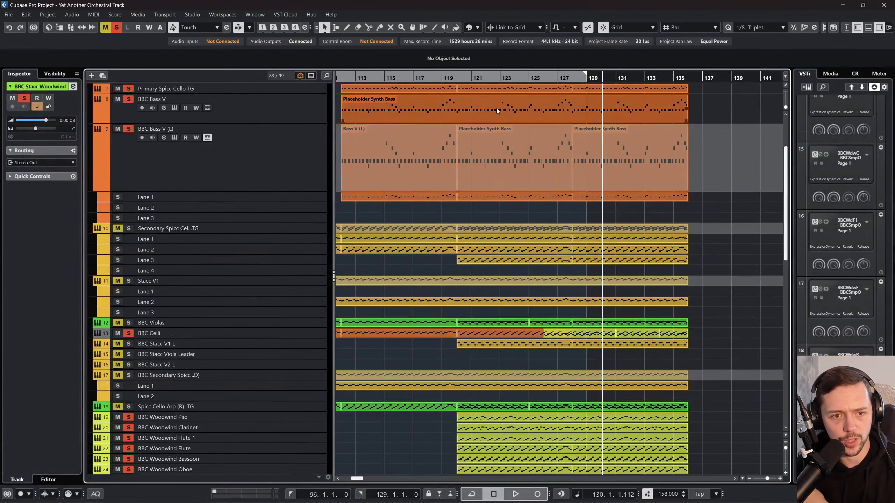
pyautogui.click(413, 78)
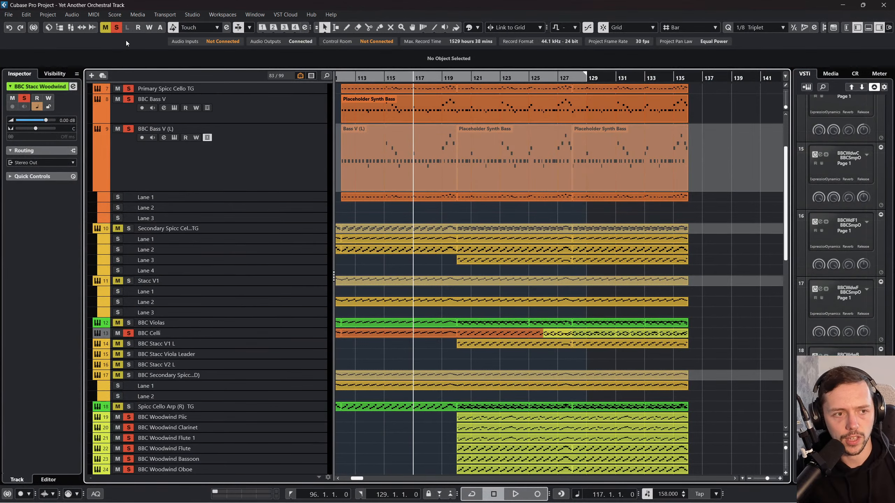
pyautogui.click(116, 27)
pyautogui.scroll(3, 179, 181)
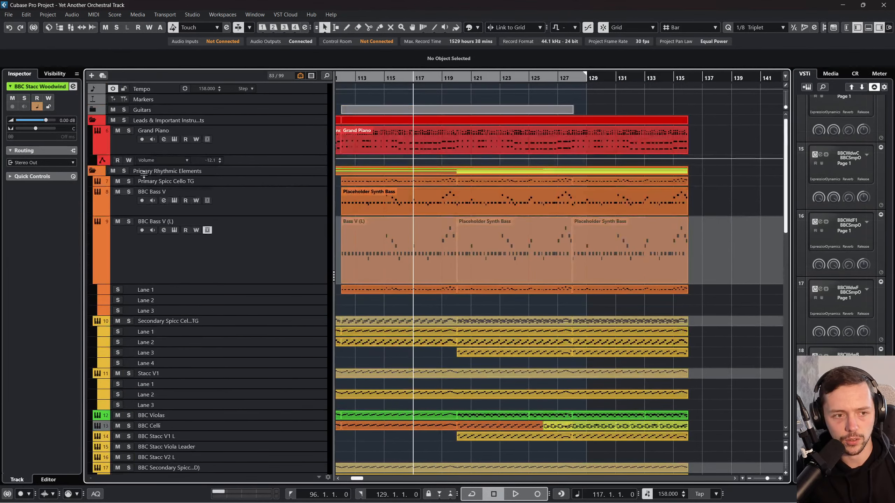
pyautogui.click(124, 171)
pyautogui.scroll(-5, 467, 119)
pyautogui.click(460, 80)
pyautogui.scroll(5, 134, 131)
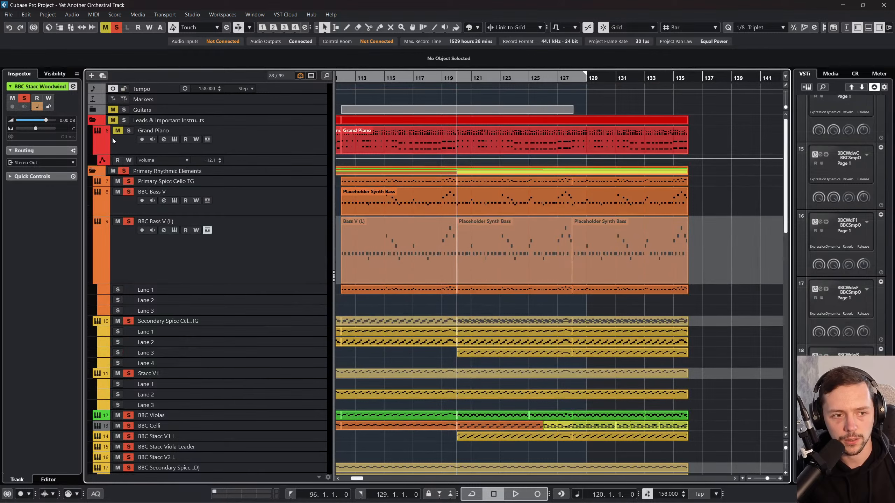
pyautogui.press('space')
pyautogui.scroll(-7, 505, 216)
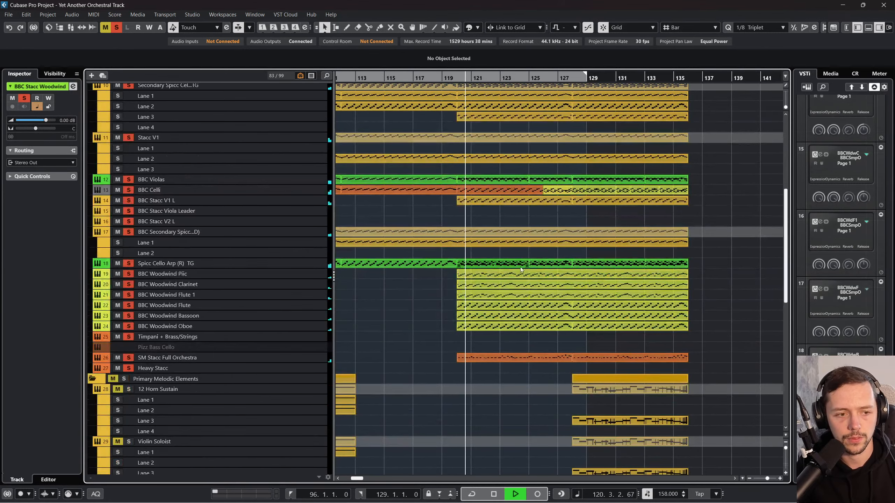
pyautogui.scroll(-3, 520, 267)
pyautogui.hscroll(-2, 502, 335)
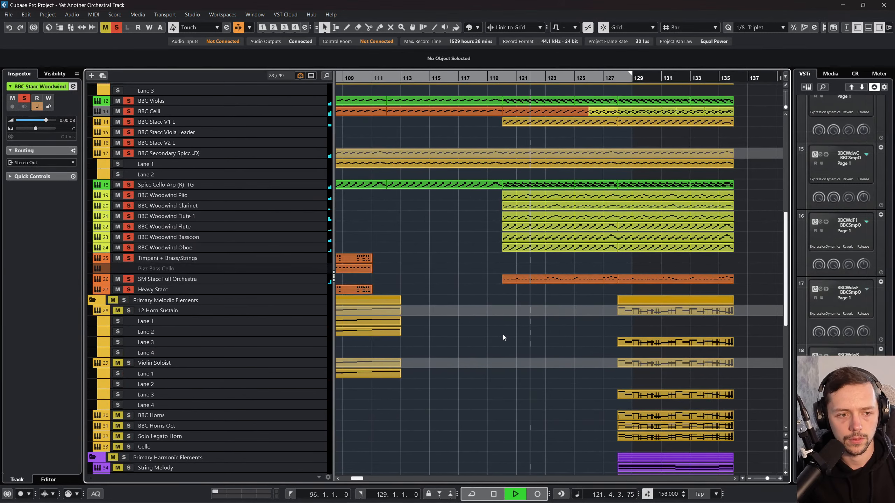
pyautogui.scroll(3, 503, 334)
pyautogui.scroll(3, 503, 337)
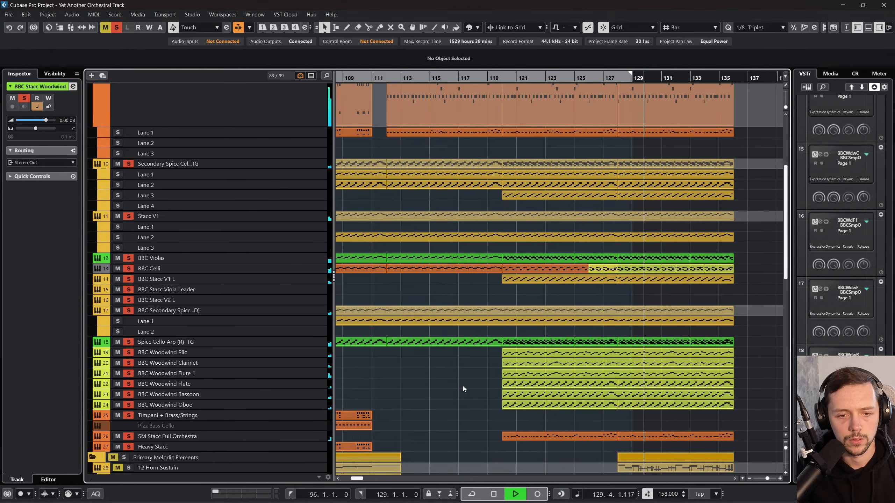
pyautogui.scroll(-3, 463, 386)
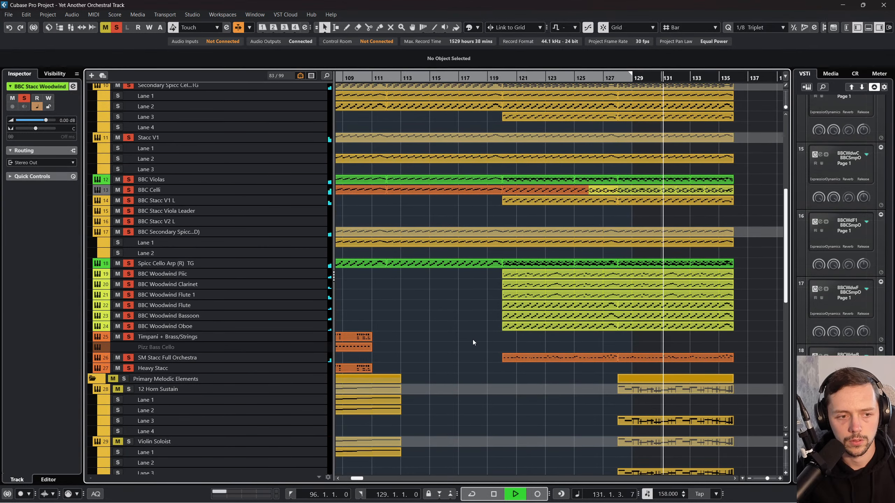
# Step: Select the rhythmic tracks' MIDI events from bar 128 to 136 and open them together in the Key Editor
pyautogui.scroll(7, 712, 311)
pyautogui.moveTo(713, 311)
pyautogui.mouseDown()
pyautogui.moveTo(691, 145)
pyautogui.moveTo(650, 126)
pyautogui.mouseUp()
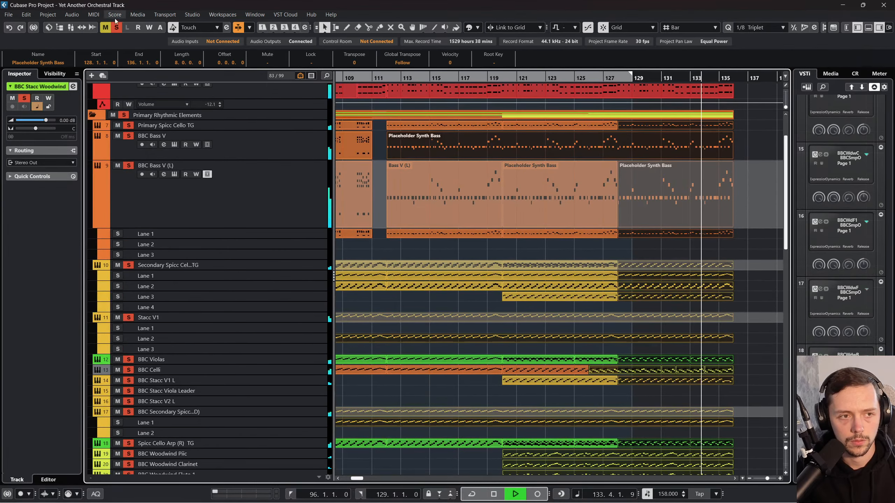
pyautogui.click(93, 14)
pyautogui.click(102, 27)
# Step: Examine how the combined rhythmic parts from bar 128 to 136 are spread across the low, middle and high octaves
pyautogui.scroll(2, 480, 281)
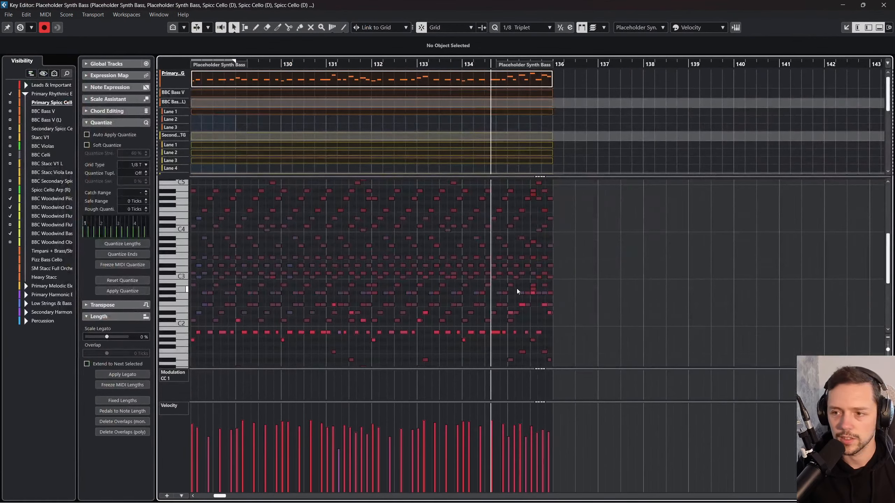
pyautogui.moveTo(541, 368); pyautogui.dragTo(541, 380)
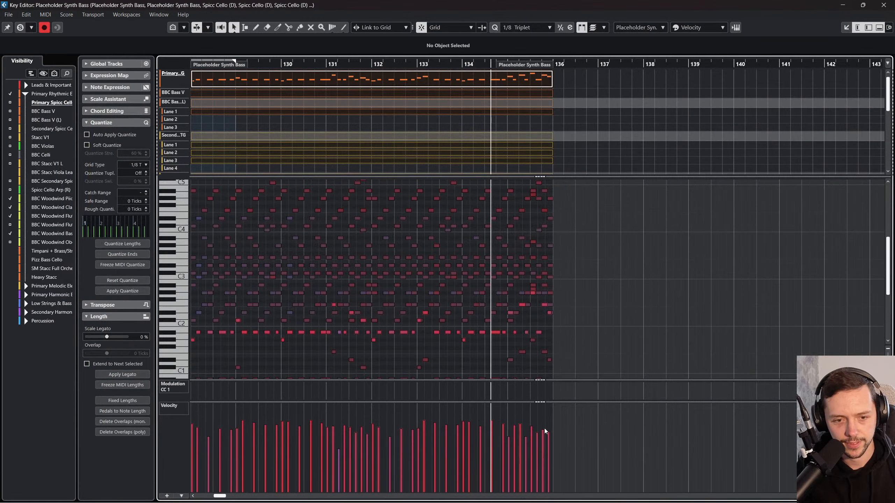
pyautogui.scroll(-2, 612, 326)
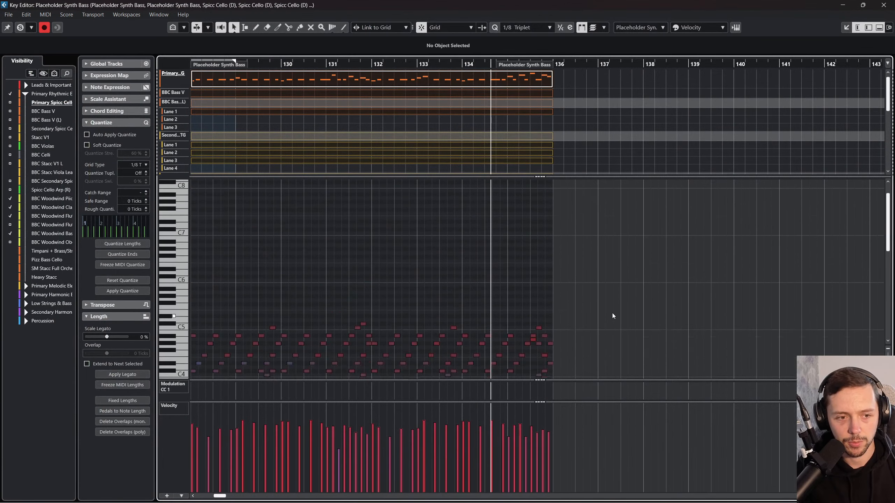
pyautogui.scroll(-3, 212, 300)
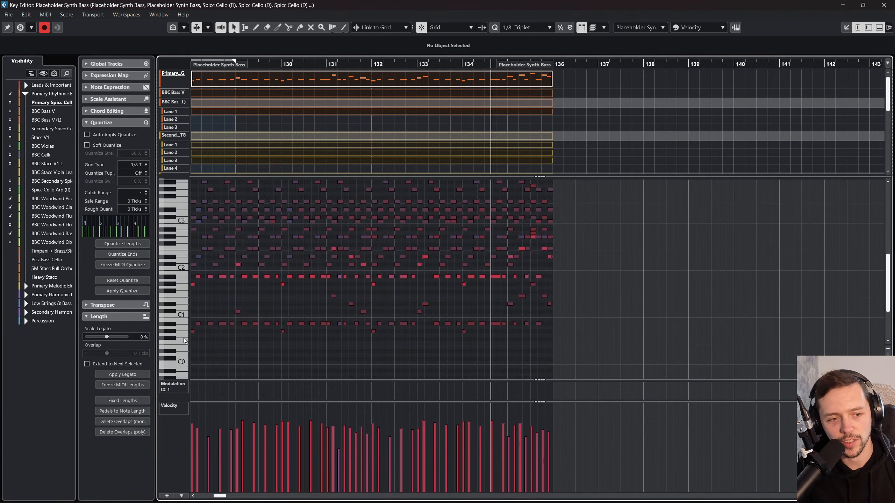
pyautogui.scroll(10, 183, 337)
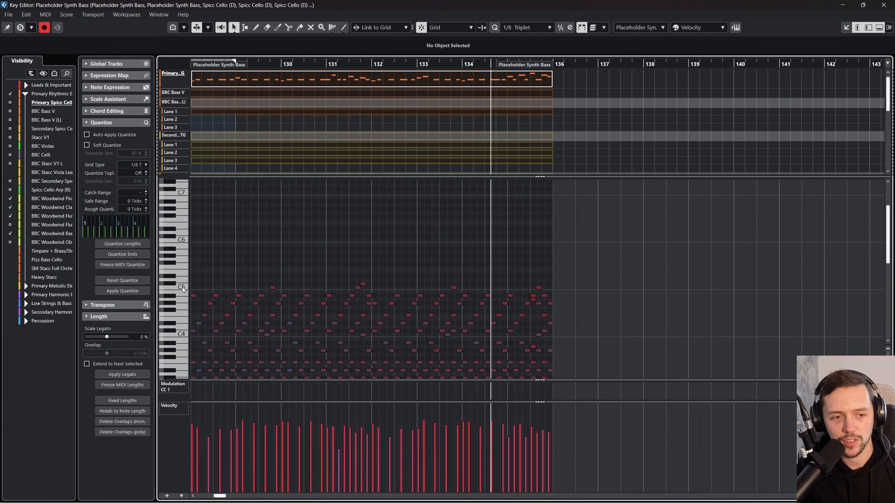
pyautogui.scroll(-4, 467, 231)
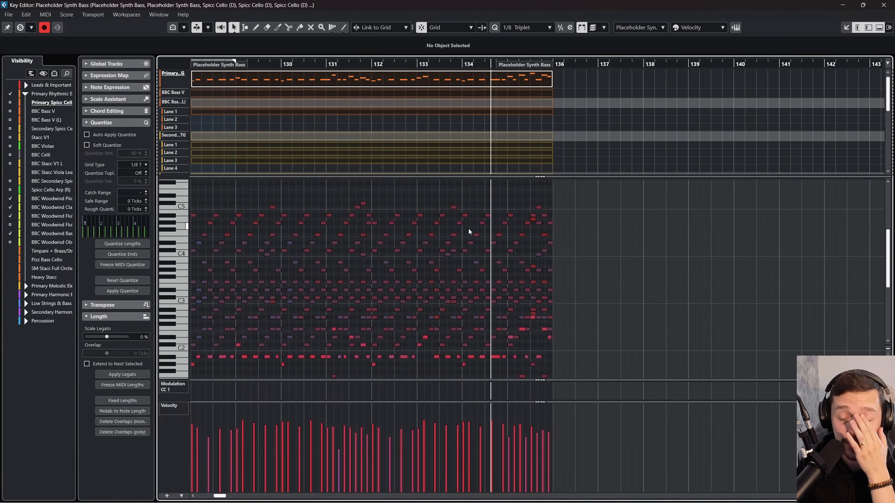
pyautogui.scroll(-2, 468, 232)
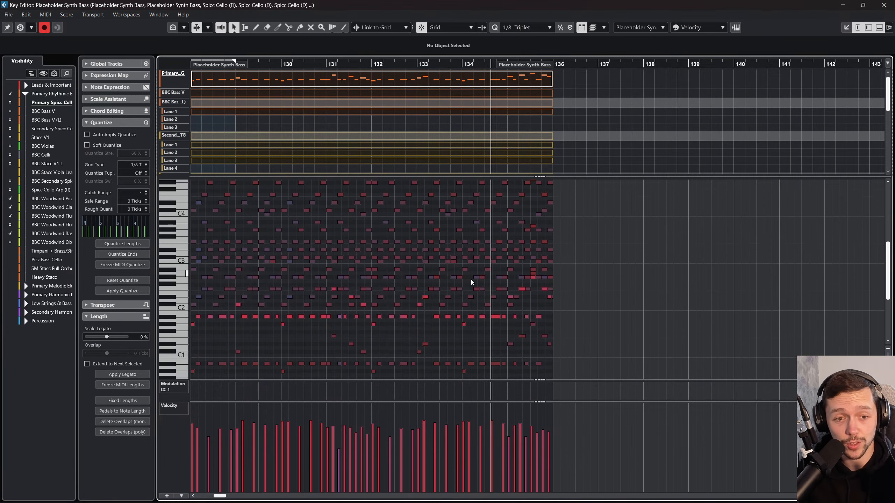
pyautogui.scroll(-4, 471, 280)
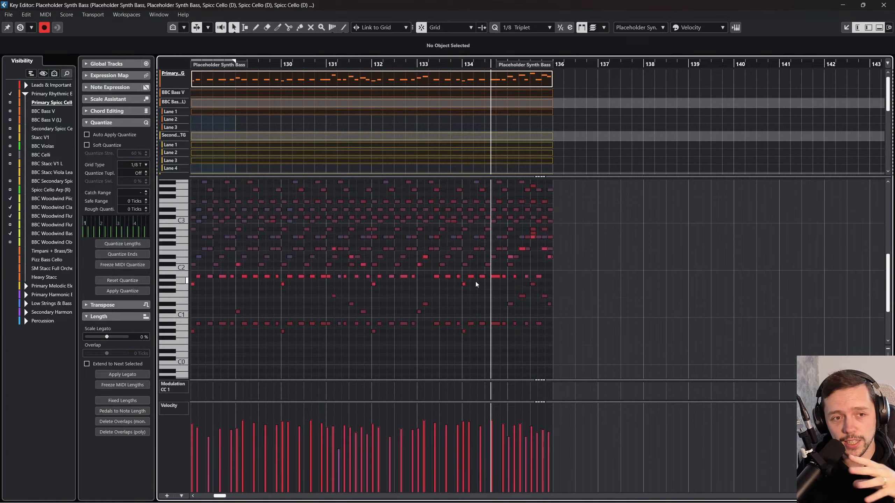
pyautogui.scroll(2, 584, 305)
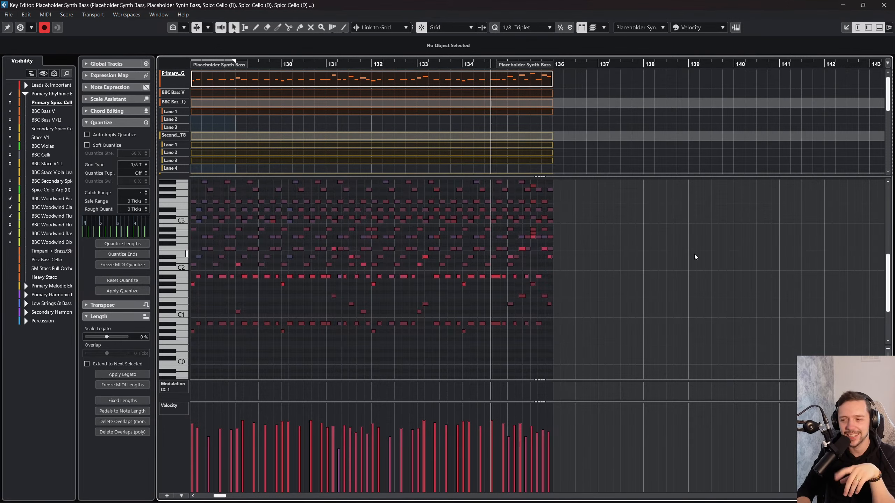
# Step: Compare the note ranges and layering of the sections from bar 96 onward with the final section, and close the Key Editor
pyautogui.hscroll(-4, 535, 297)
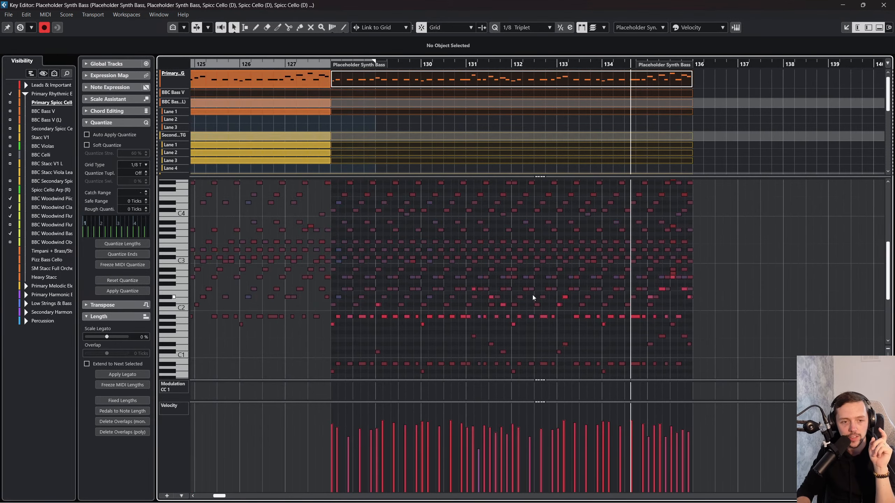
pyautogui.scroll(5, 533, 295)
pyautogui.hscroll(-10, 602, 251)
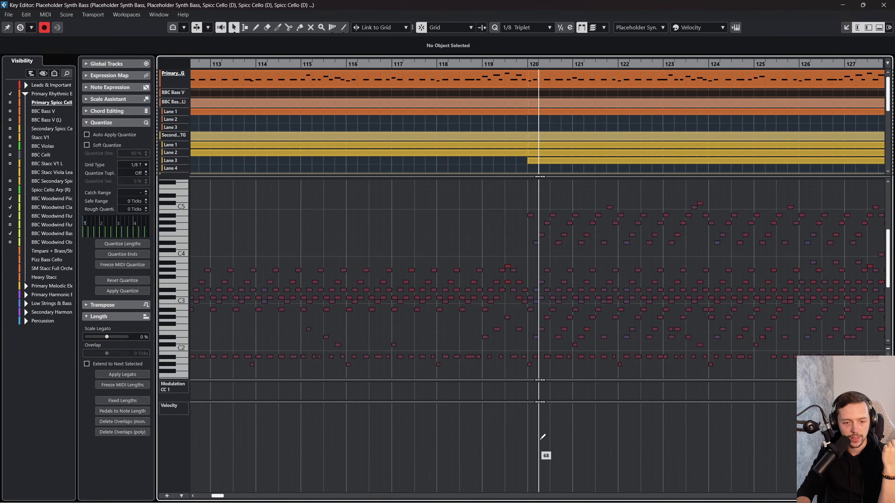
pyautogui.moveTo(541, 401); pyautogui.dragTo(540, 472)
pyautogui.hscroll(-8, 552, 373)
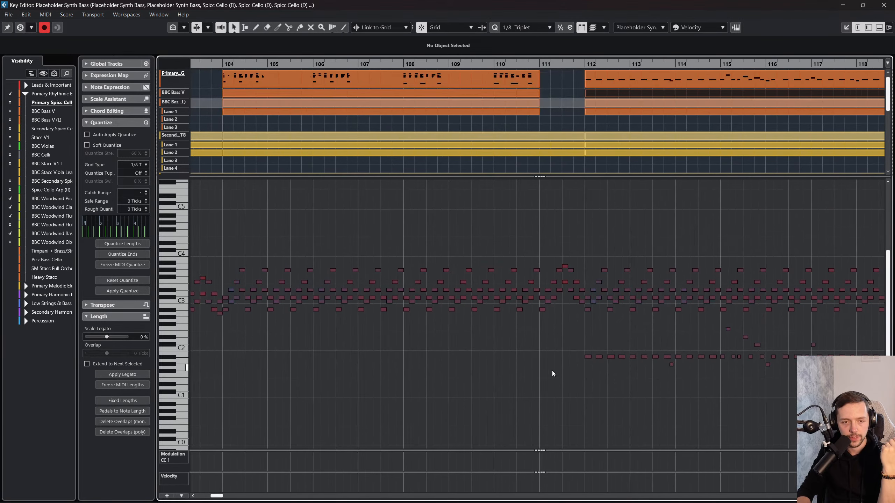
pyautogui.hscroll(-2, 556, 348)
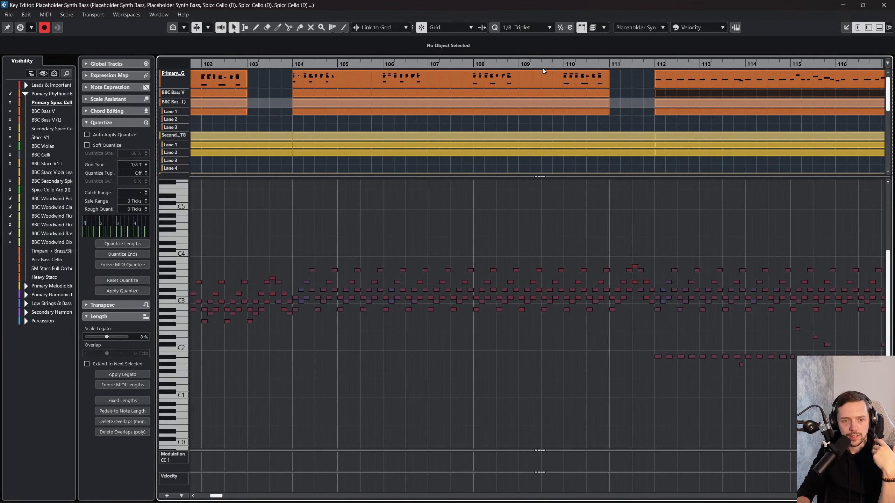
pyautogui.moveTo(544, 66); pyautogui.dragTo(548, 56)
pyautogui.hscroll(2, 584, 260)
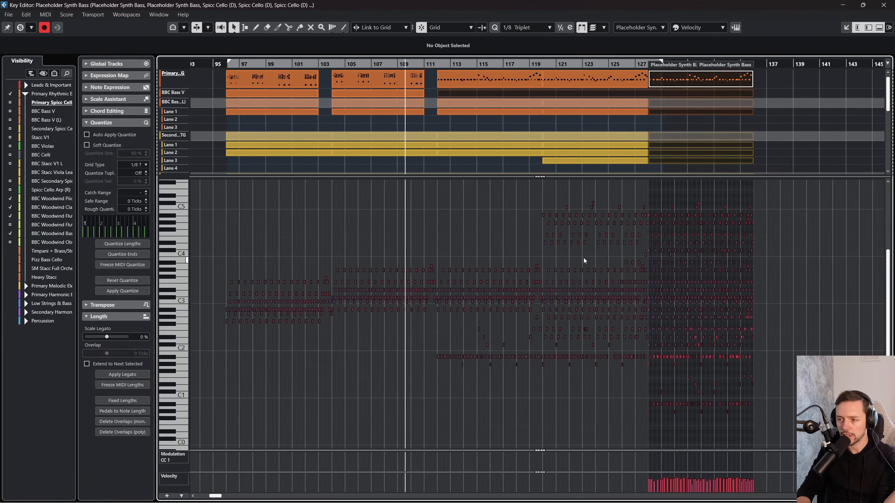
pyautogui.hscroll(-3, 583, 261)
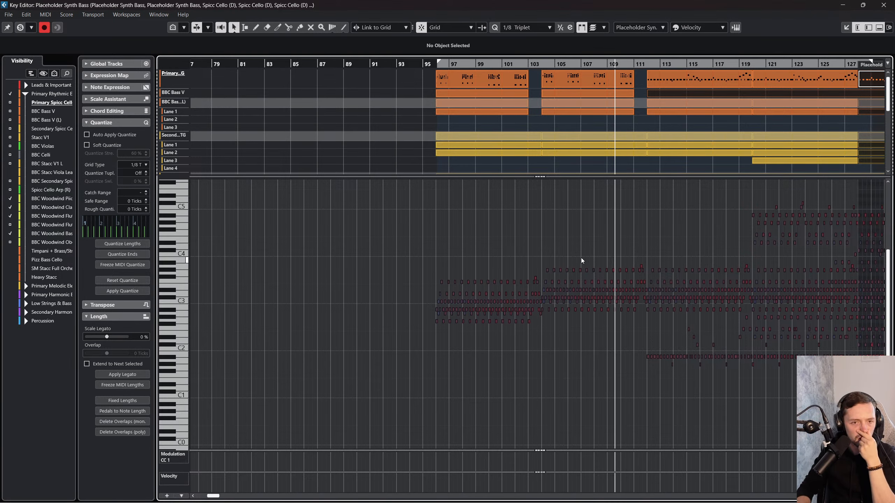
pyautogui.moveTo(439, 64); pyautogui.dragTo(777, 75)
pyautogui.hscroll(5, 733, 176)
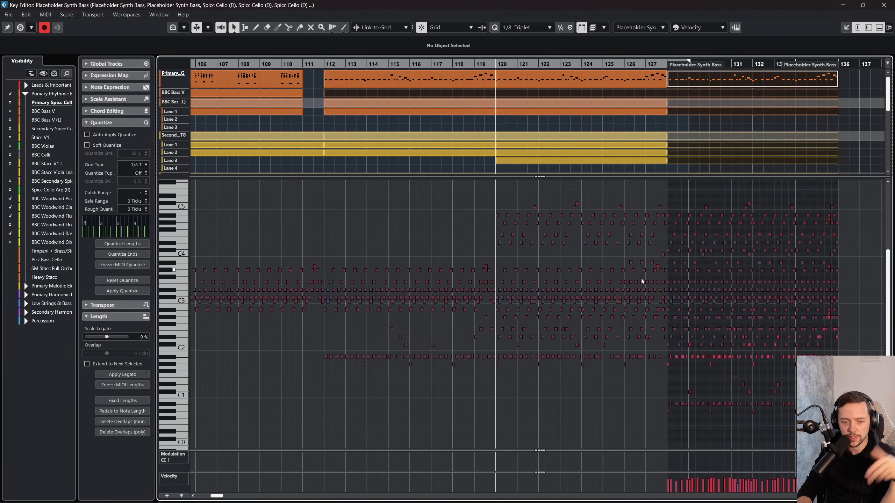
pyautogui.hscroll(1, 631, 307)
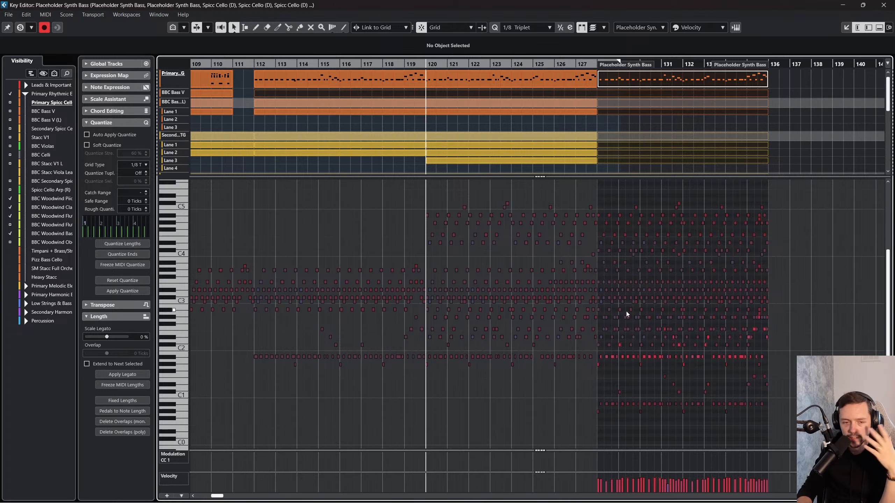
pyautogui.click(883, 5)
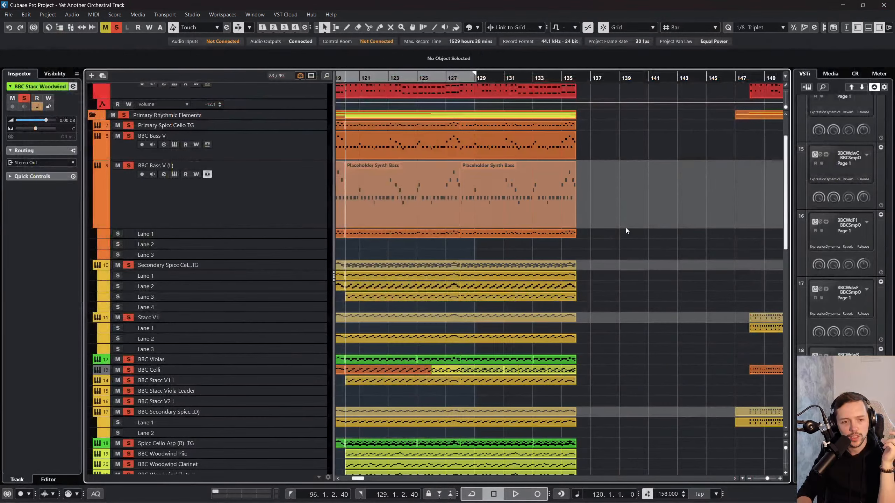
# Step: Select the Spicc Cello event at bar 120 on Lane 2, solo only its Secondary Spicc Cello track and play it
pyautogui.press('h')
pyautogui.rightClick(457, 275)
pyautogui.click(459, 277)
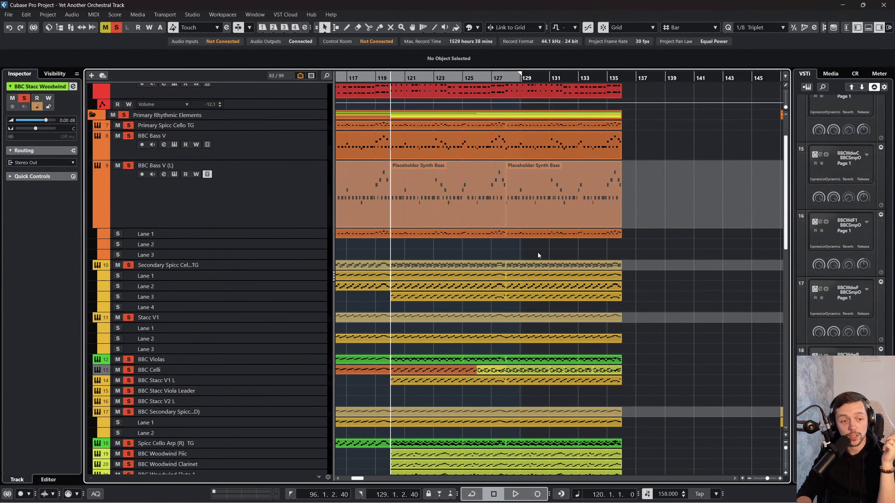
pyautogui.click(427, 268)
pyautogui.click(482, 289)
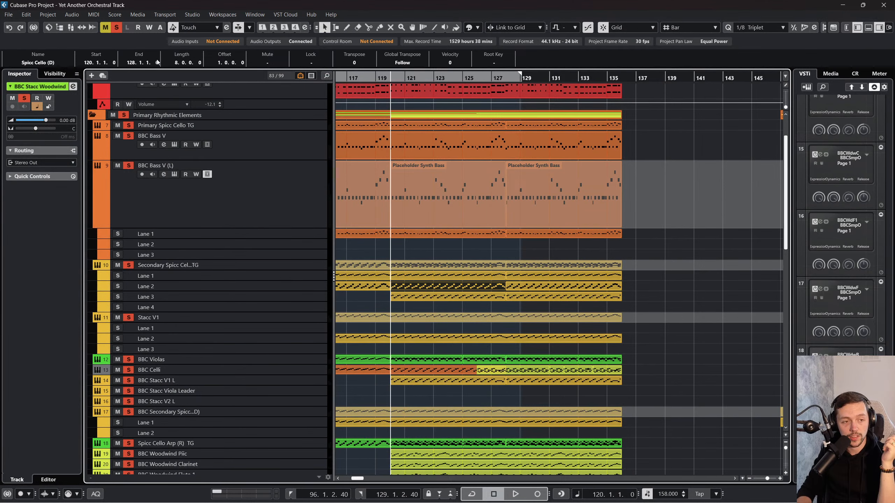
pyautogui.click(117, 28)
pyautogui.click(129, 265)
pyautogui.press('space')
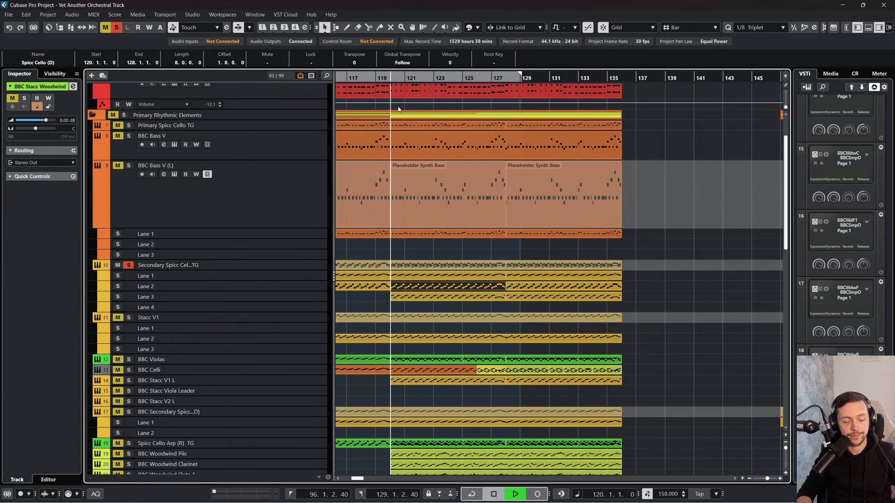
pyautogui.hscroll(-2, 432, 202)
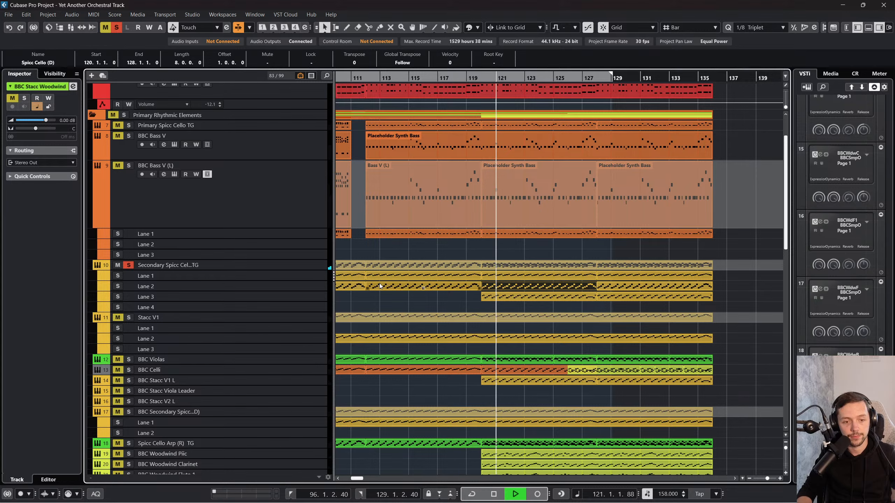
# Step: Try to glue the Spicc Cello event at bar 120 on Lane 2 and undo the attempt
pyautogui.rightClick(609, 300)
pyautogui.click(601, 291)
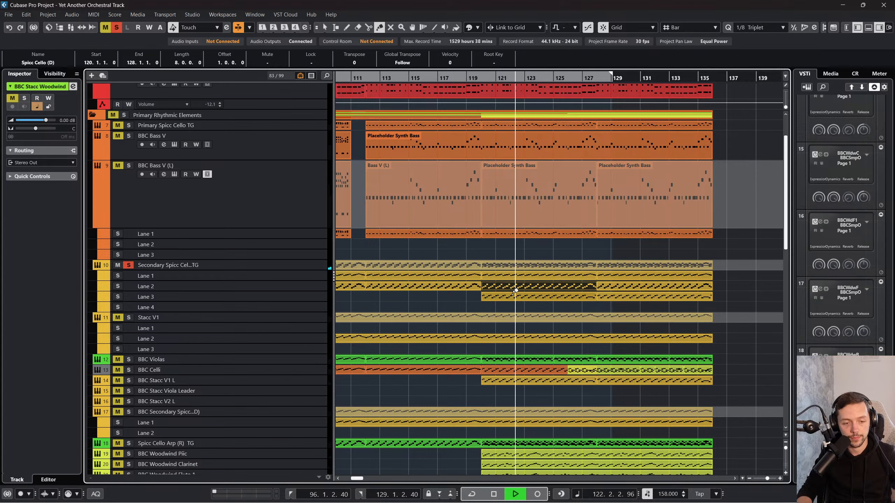
pyautogui.click(518, 285)
pyautogui.click(518, 286)
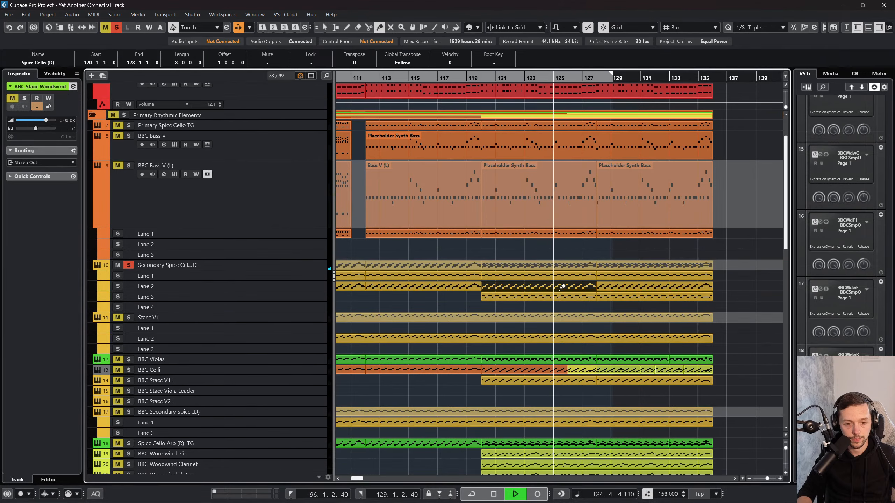
pyautogui.click(583, 285)
pyautogui.hotkey('ctrl', 'z')
# Step: Inspect the notes of the bar 120 Spicc Cello event on Lane 2 in the Key Editor and close it
pyautogui.rightClick(557, 306)
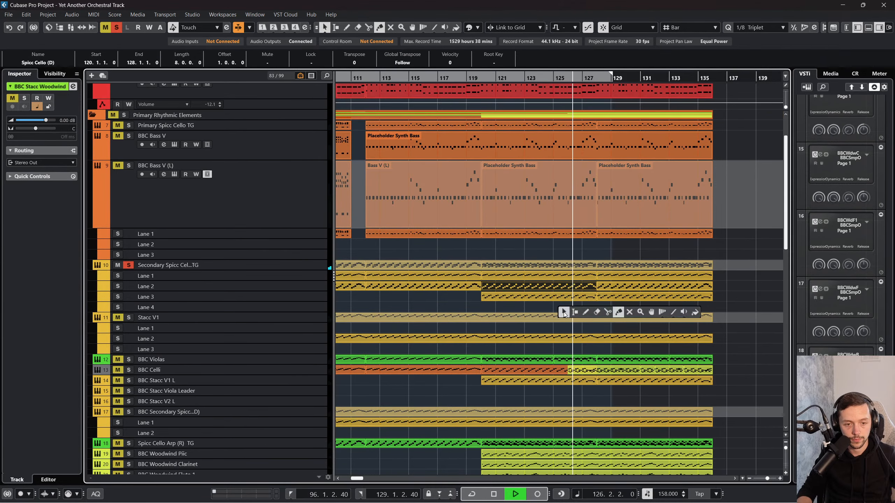
pyautogui.click(564, 312)
pyautogui.doubleClick(556, 289)
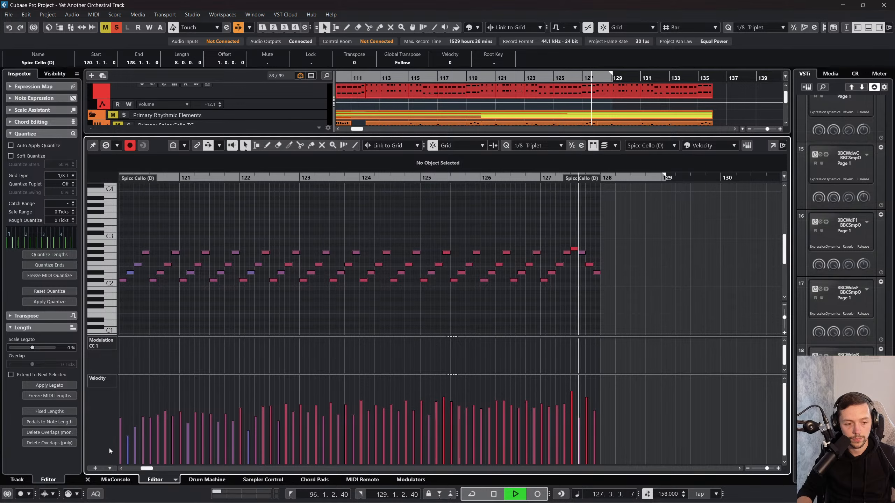
pyautogui.click(88, 479)
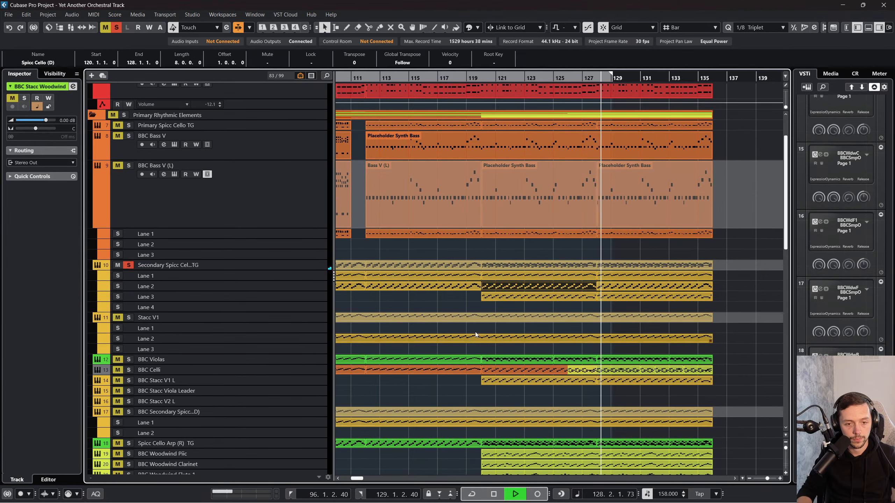
# Step: Glue the overlapping Spicc Cello events at bar 120 and the following one into a single Lane 2 event running to bar 136
pyautogui.rightClick(566, 286)
pyautogui.click(625, 293)
pyautogui.click(512, 286)
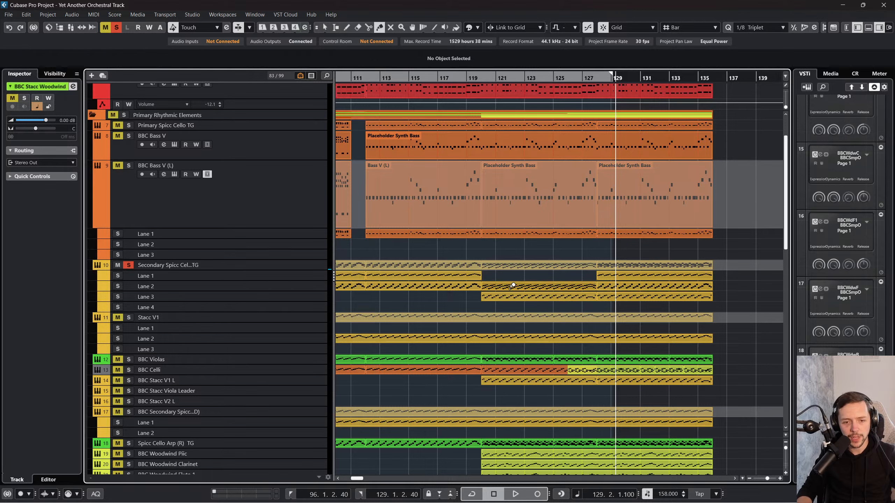
pyautogui.rightClick(513, 291)
pyautogui.click(515, 293)
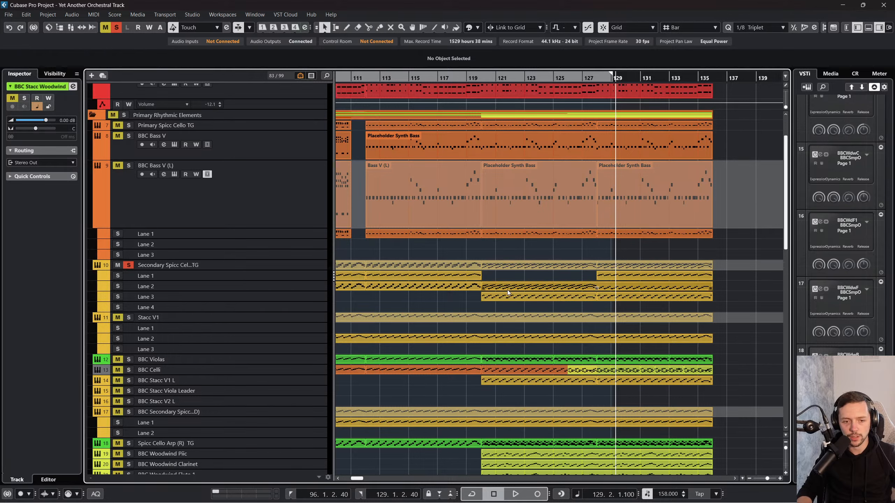
pyautogui.click(619, 286)
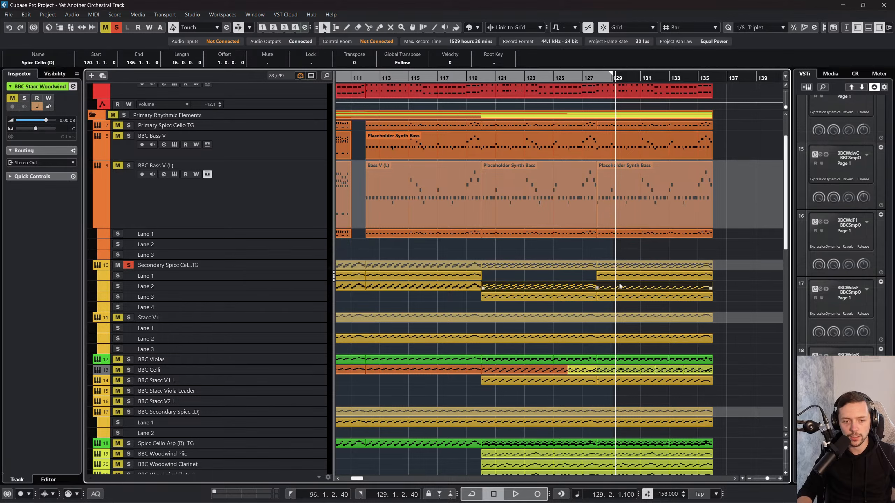
# Step: Open the merged Spicc Cello event in the Key Editor and play it briefly from bar 120
pyautogui.doubleClick(560, 288)
pyautogui.hscroll(-3, 542, 289)
pyautogui.moveTo(469, 179); pyautogui.dragTo(345, 178)
pyautogui.press('space')
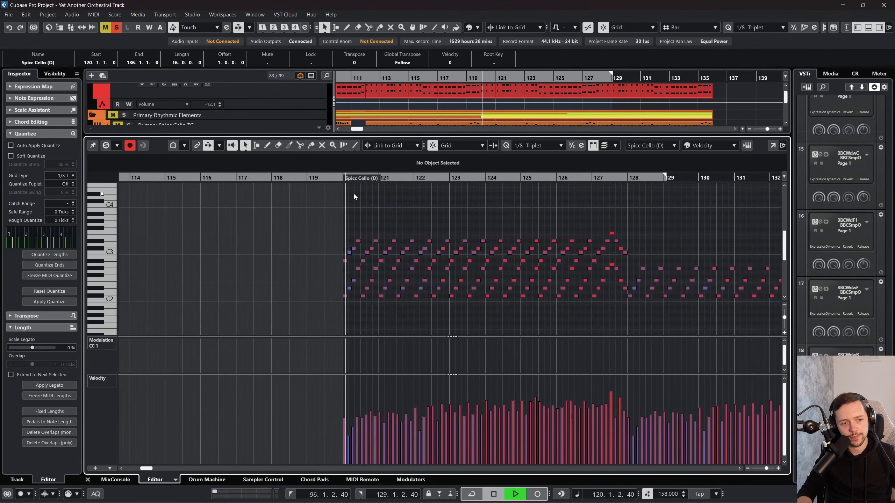
pyautogui.press('space')
# Step: Undo the gluing of the Spicc Cello events and close the Key Editor
pyautogui.hotkey('ctrl', 'z')
pyautogui.hotkey('ctrl', 'z')
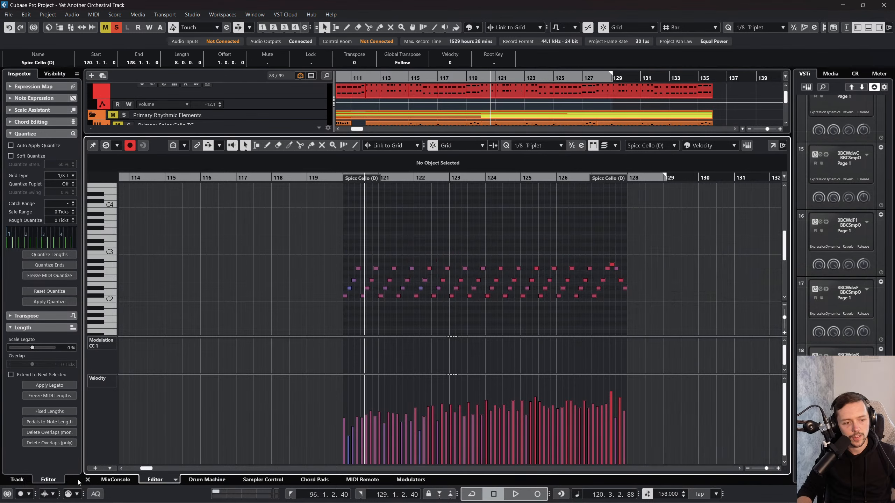
pyautogui.click(88, 480)
# Step: Delete the Spicc Cello events at bars 120 and 128 from Lane 3 of the Secondary Spicc Cello track
pyautogui.click(495, 297)
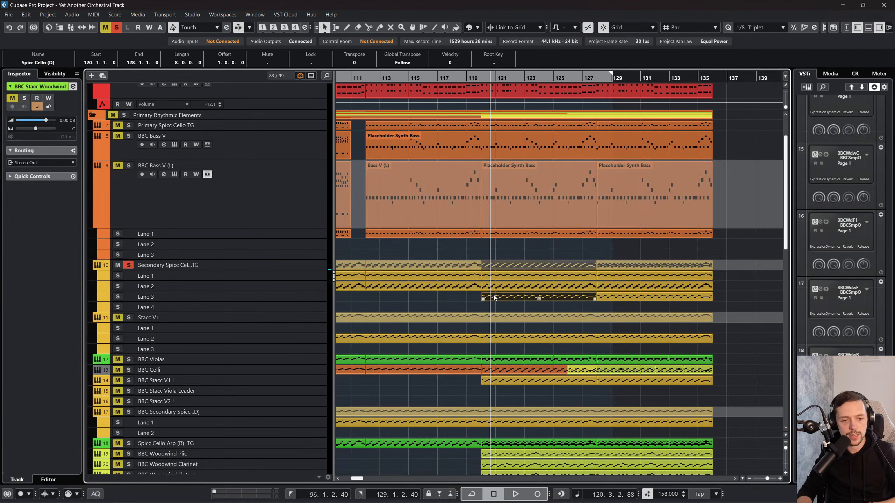
pyautogui.press('Delete')
pyautogui.click(650, 297)
pyautogui.press('Delete')
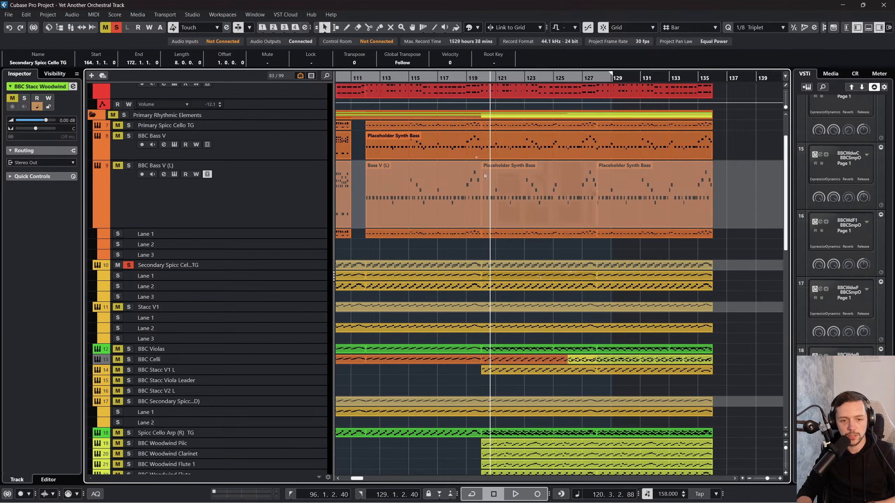
# Step: Play from bar 120, collapse the Secondary Spicc Cello track's lanes and enlarge the track
pyautogui.press('space')
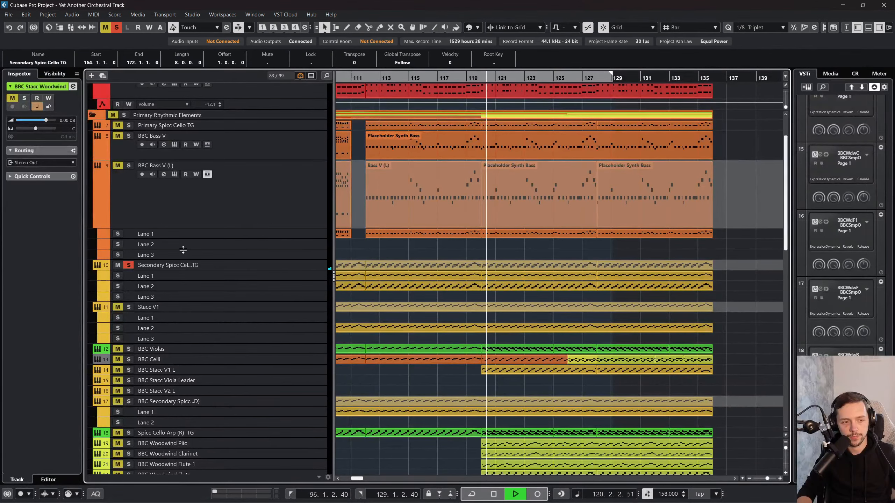
pyautogui.click(275, 276)
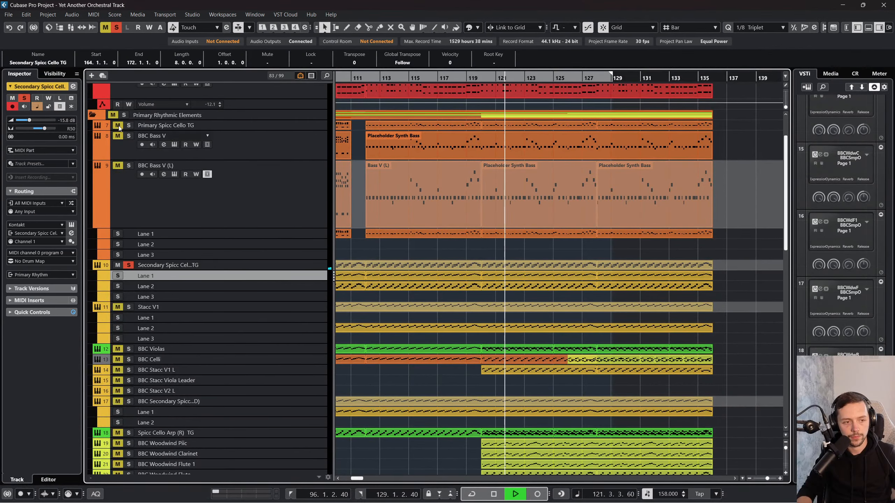
pyautogui.click(60, 107)
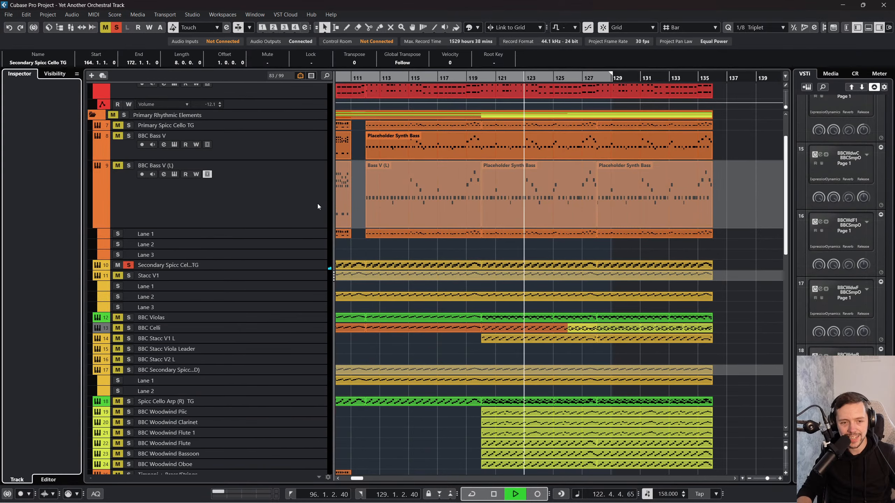
pyautogui.click(300, 267)
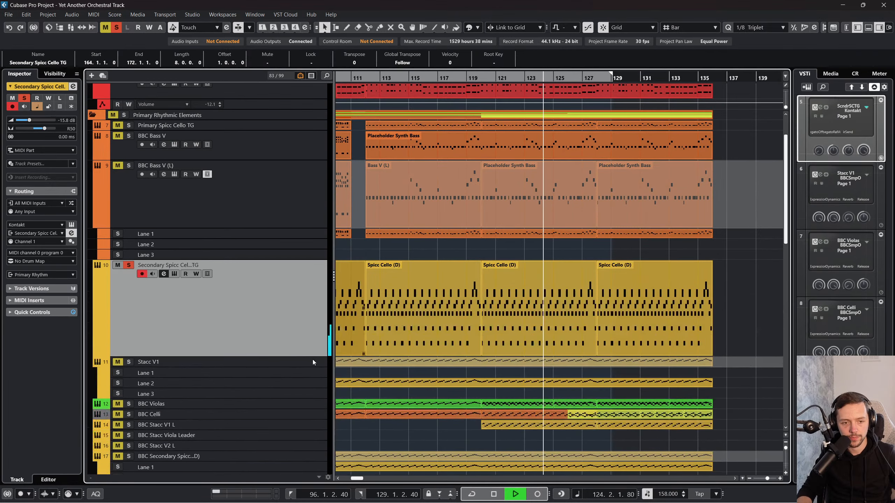
# Step: Glue the Spicc Cello events from bar 96 to 128 on the collapsed track into one long event
pyautogui.rightClick(444, 338)
pyautogui.click(494, 339)
pyautogui.hscroll(-1, 491, 335)
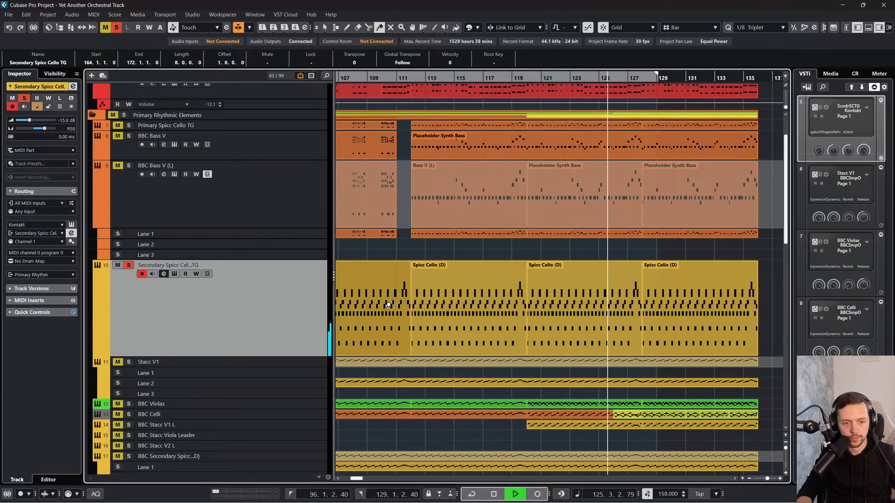
pyautogui.hscroll(-4, 384, 310)
pyautogui.click(464, 305)
pyautogui.click(454, 299)
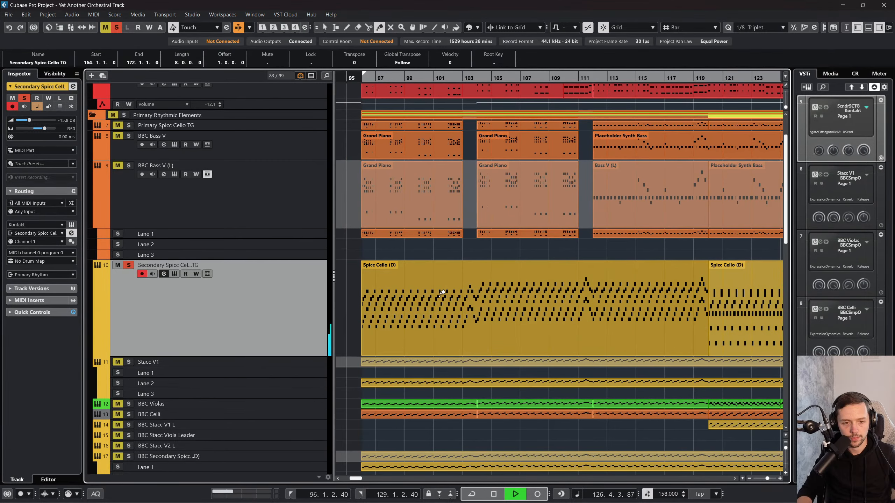
pyautogui.click(444, 293)
# Step: Return to the selection tool and undo the gluing so the Spicc Cello events are separate again
pyautogui.rightClick(444, 296)
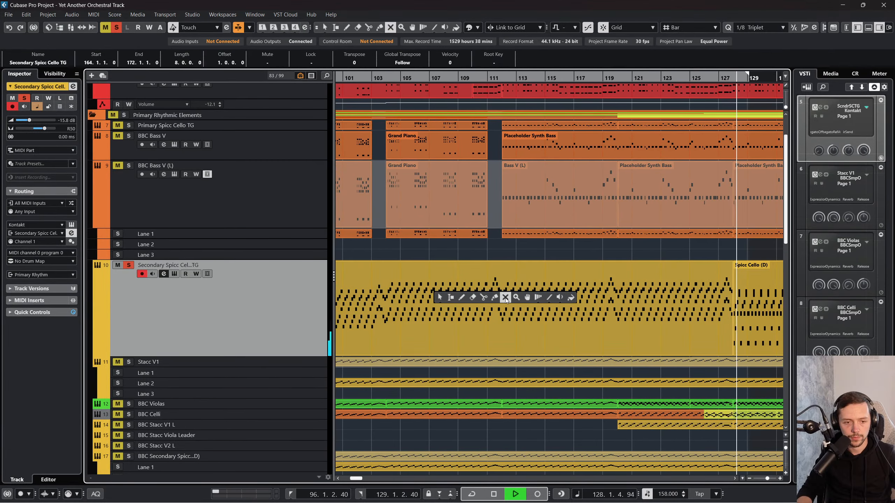
pyautogui.click(440, 297)
pyautogui.hotkey('ctrl', 'z')
pyautogui.hotkey('ctrl', 'z')
pyautogui.hotkey('ctrl', 'z')
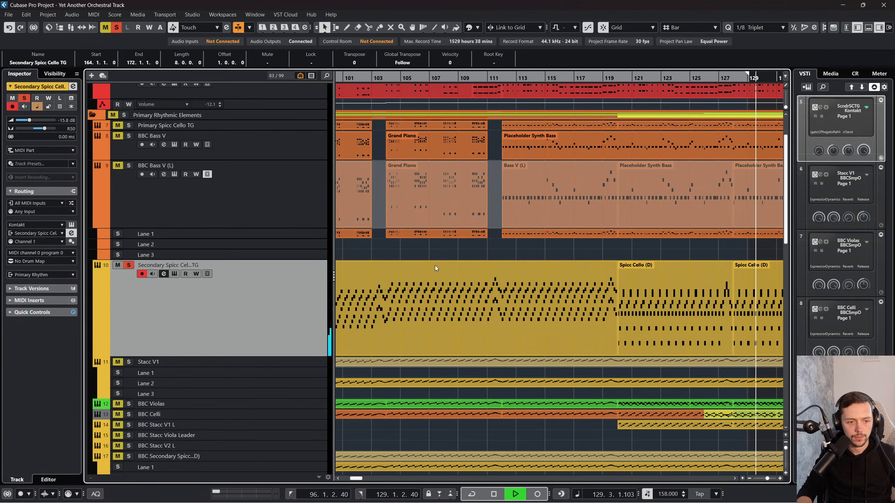
# Step: Examine the layered notes of the Spicc Cello event at bar 96 in the Key Editor, then close it
pyautogui.hscroll(-5, 430, 265)
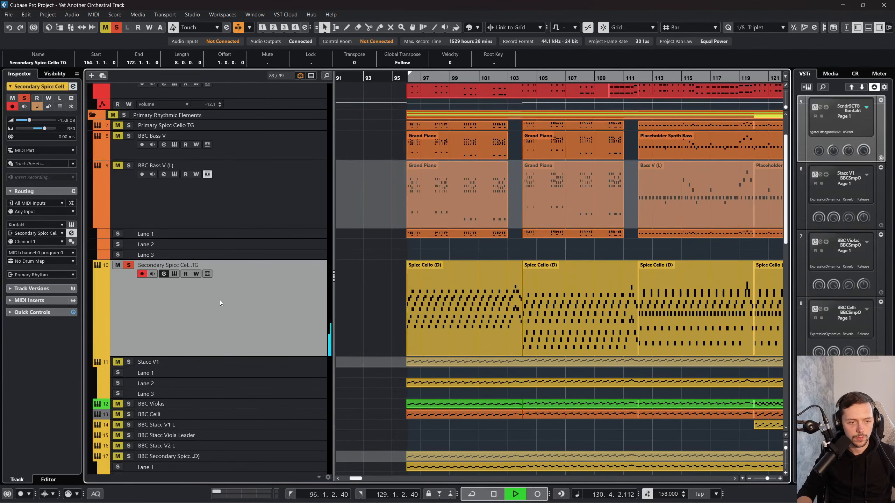
pyautogui.click(503, 302)
pyautogui.doubleClick(503, 302)
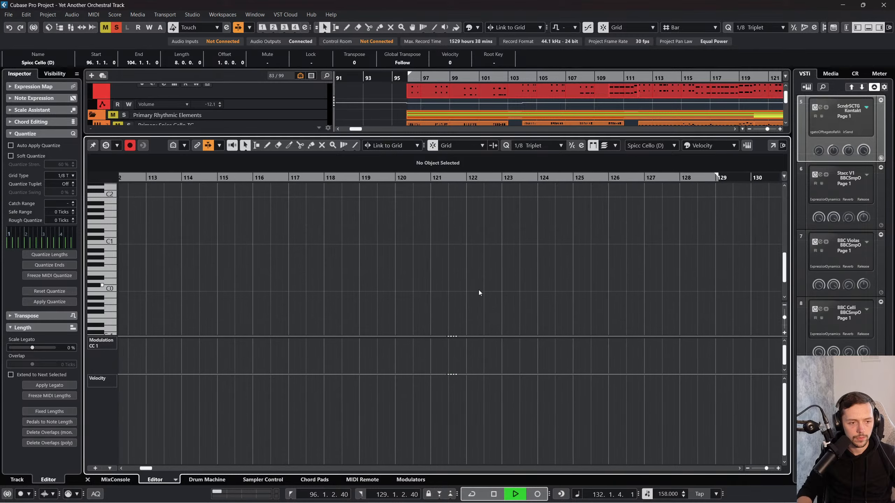
pyautogui.scroll(-3, 479, 290)
pyautogui.hscroll(7, 479, 290)
pyautogui.scroll(-3, 479, 289)
pyautogui.hscroll(-18, 476, 288)
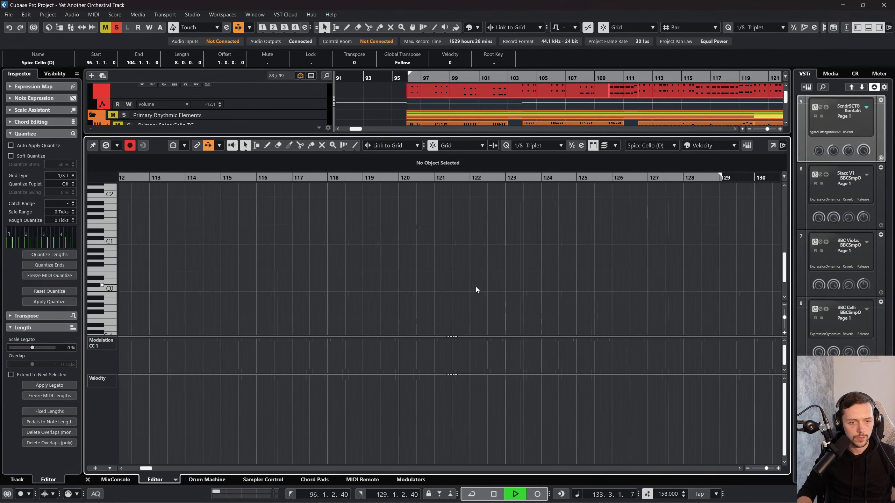
pyautogui.scroll(2, 474, 296)
pyautogui.hscroll(5, 475, 297)
pyautogui.hscroll(-1, 475, 296)
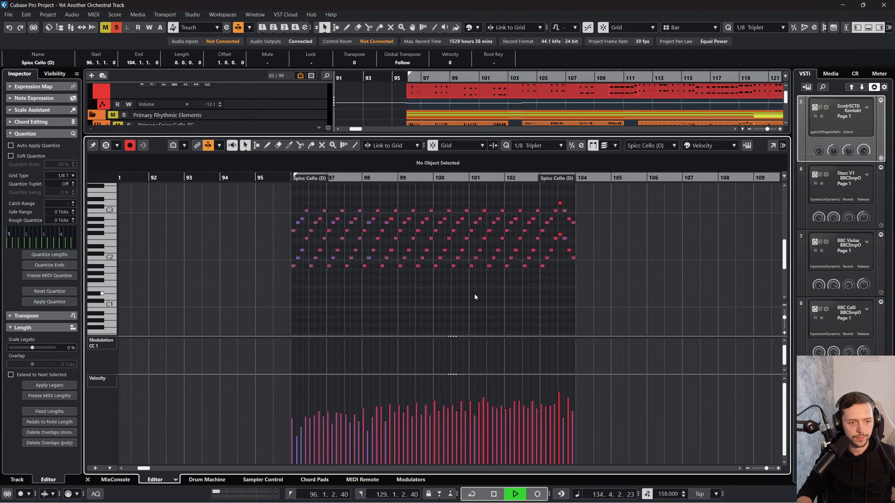
pyautogui.click(88, 480)
# Step: Undo the remaining merges and deletions of the Spicc Cello events and restart playback from bar 94
pyautogui.hscroll(1, 463, 293)
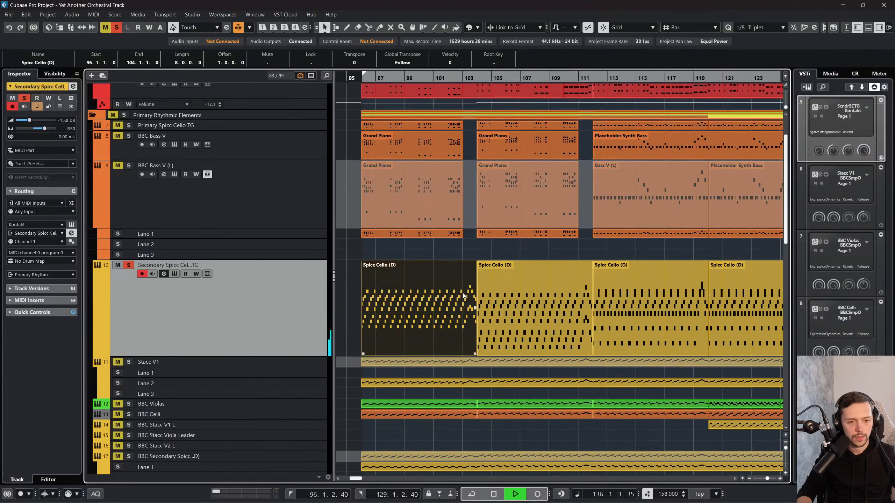
pyautogui.press('space')
pyautogui.press('space')
pyautogui.hscroll(-4, 515, 292)
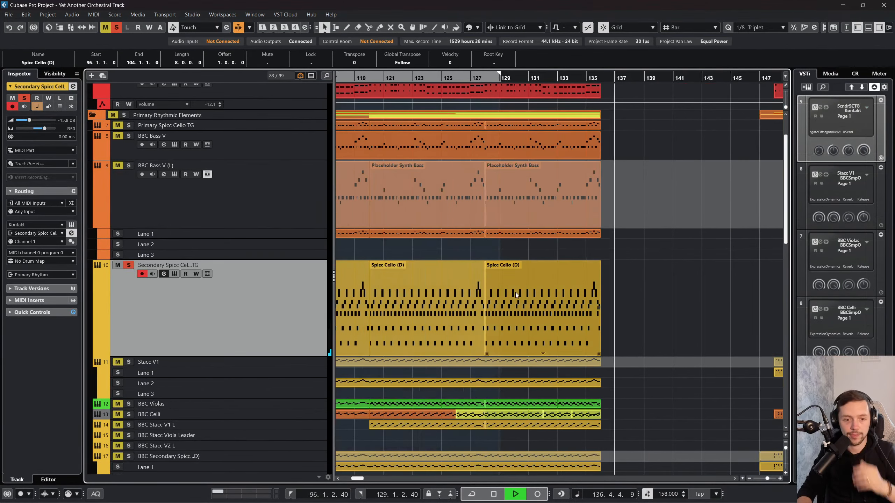
pyautogui.hscroll(-3, 557, 297)
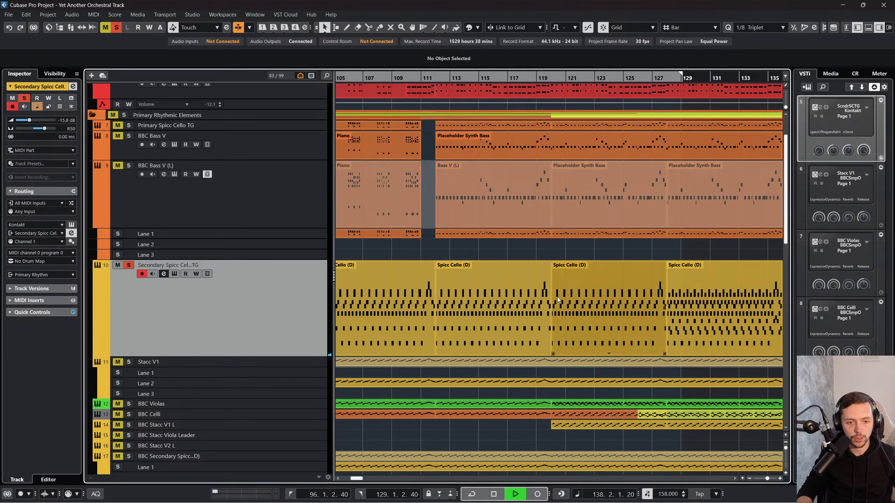
pyautogui.hscroll(-3, 557, 296)
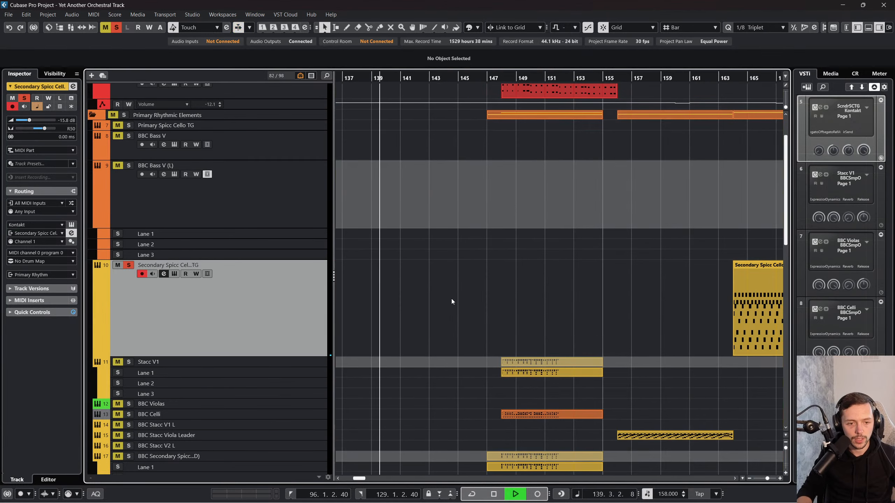
pyautogui.hscroll(3, 532, 273)
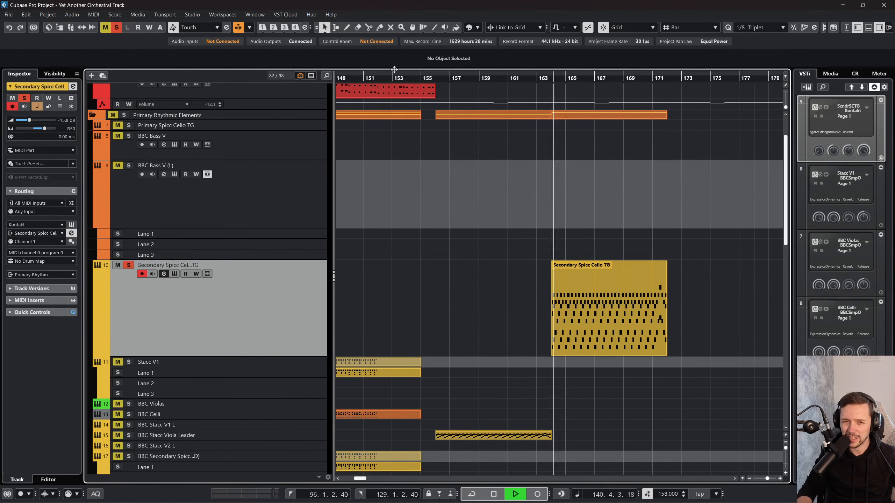
pyautogui.hscroll(-15, 538, 78)
pyautogui.click(407, 74)
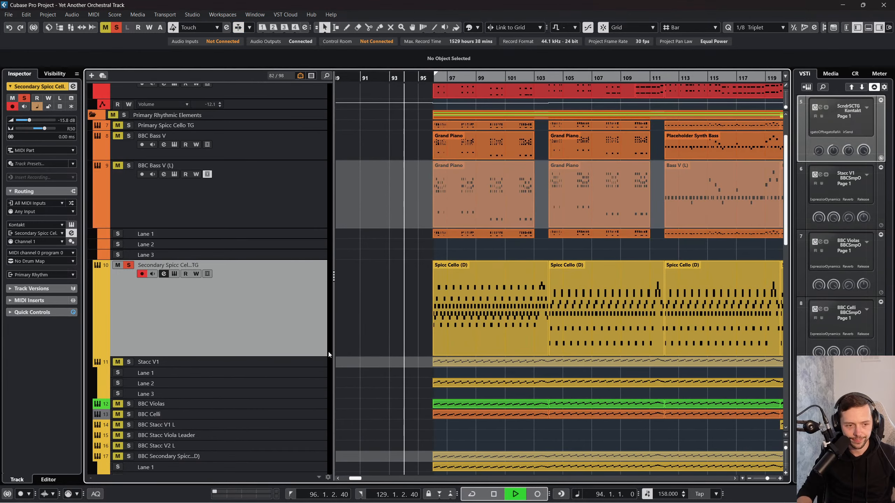
# Step: Increase the Secondary Spicc Cello track's height further and check the bar 96 event's notes in the Key Editor
pyautogui.moveTo(320, 356); pyautogui.dragTo(321, 473)
pyautogui.hscroll(2, 494, 300)
pyautogui.scroll(-3, 492, 301)
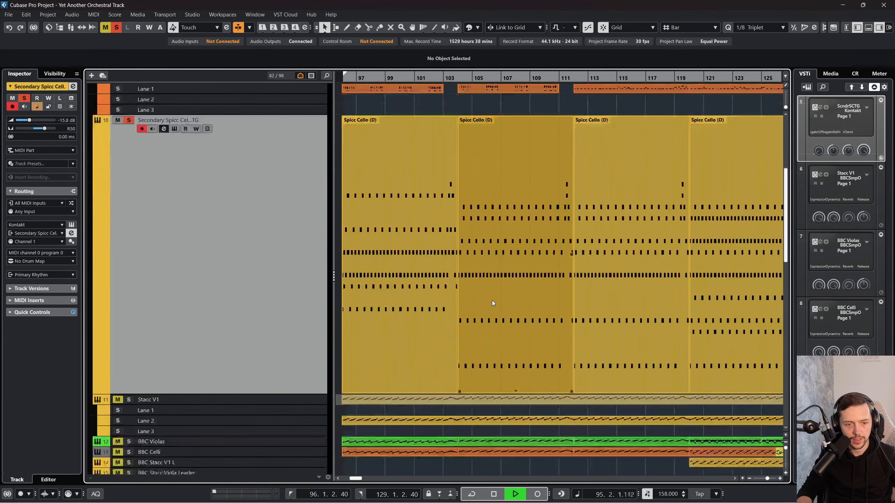
pyautogui.hscroll(-3, 486, 302)
pyautogui.scroll(1, 488, 299)
pyautogui.click(518, 254)
pyautogui.doubleClick(519, 254)
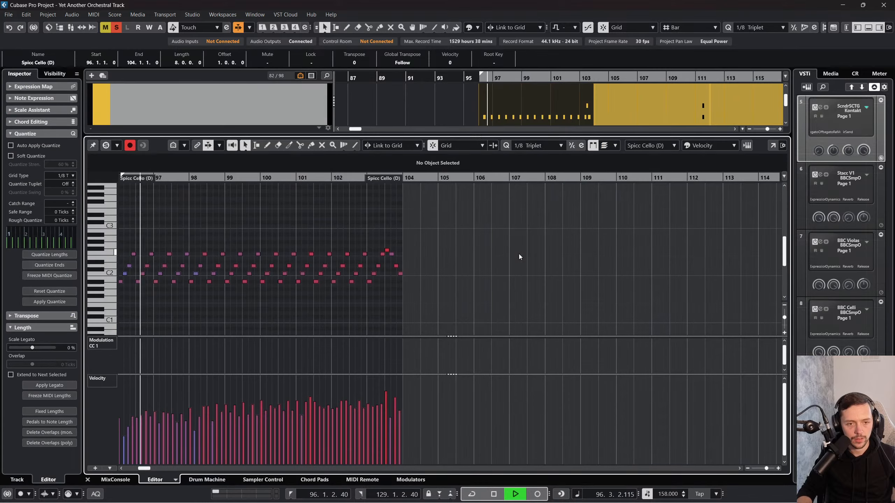
pyautogui.click(88, 479)
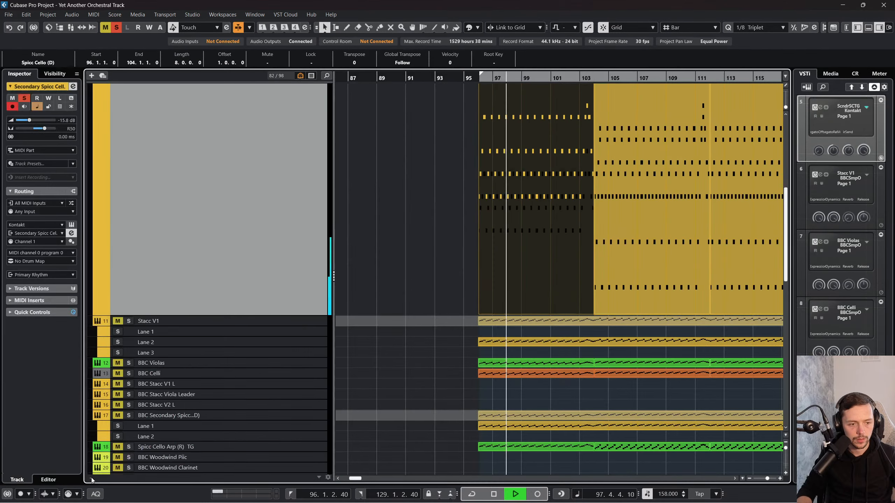
# Step: Show the Secondary Spicc Cello track's lanes and select the lane 2 events from bar 96 onward with playback stopped
pyautogui.click(60, 107)
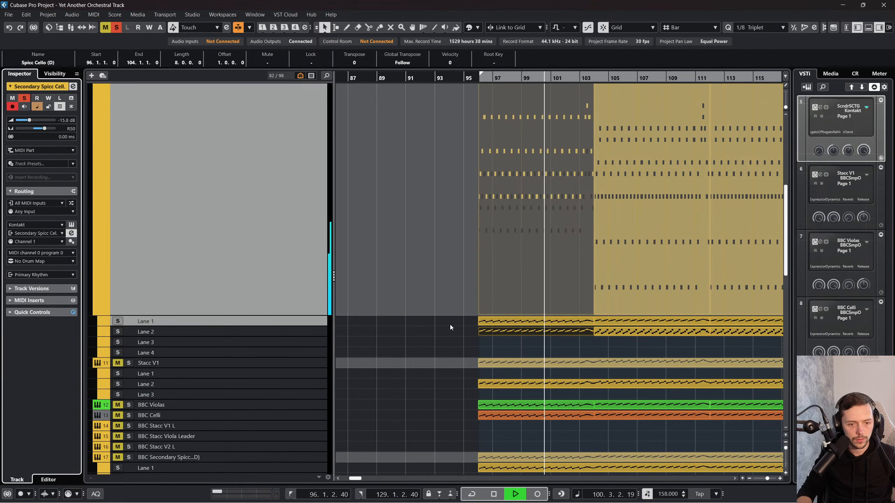
pyautogui.moveTo(450, 325); pyautogui.dragTo(716, 335)
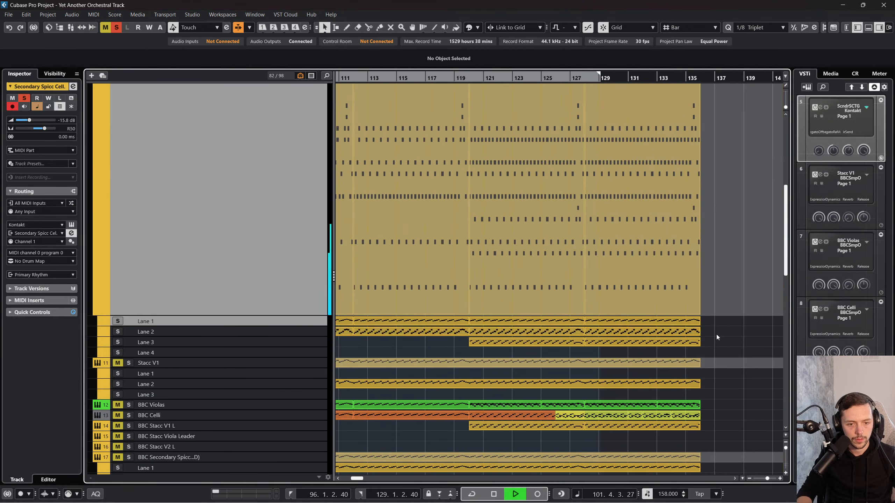
pyautogui.click(518, 353)
pyautogui.hscroll(-3, 517, 354)
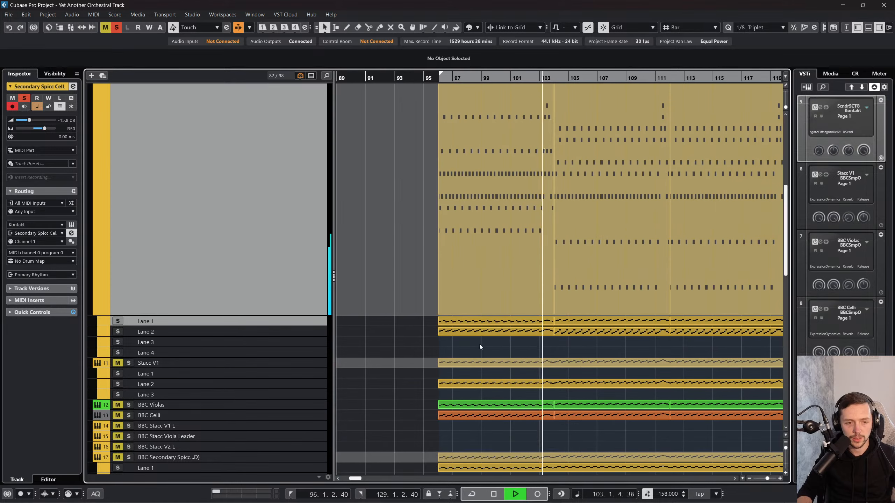
pyautogui.click(472, 332)
pyautogui.moveTo(413, 328); pyautogui.dragTo(503, 333)
pyautogui.press('space')
pyautogui.hscroll(-4, 509, 354)
pyautogui.hscroll(5, 509, 355)
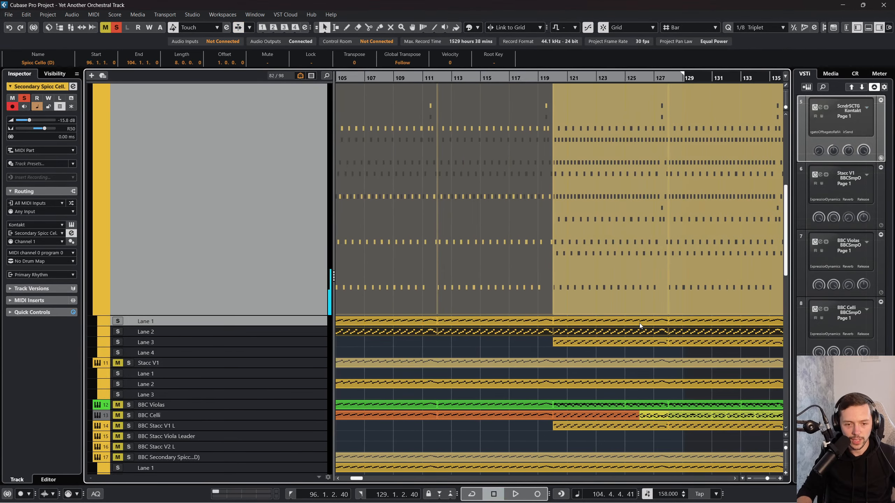
# Step: Paste a copy of the lane 2 events into the same lane in the empty area at bar 209
pyautogui.hscroll(3, 639, 324)
pyautogui.moveTo(590, 78); pyautogui.dragTo(589, 64)
pyautogui.click(589, 305)
pyautogui.hscroll(8, 589, 304)
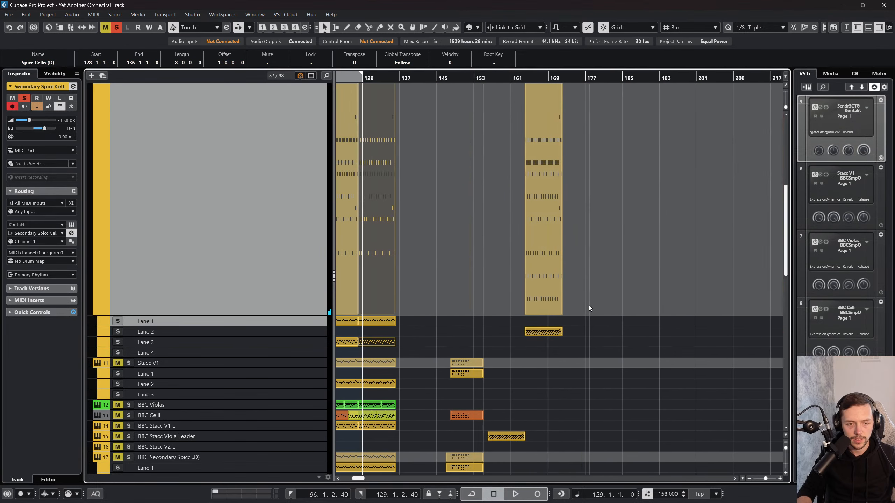
pyautogui.hotkey('ctrl', 'v')
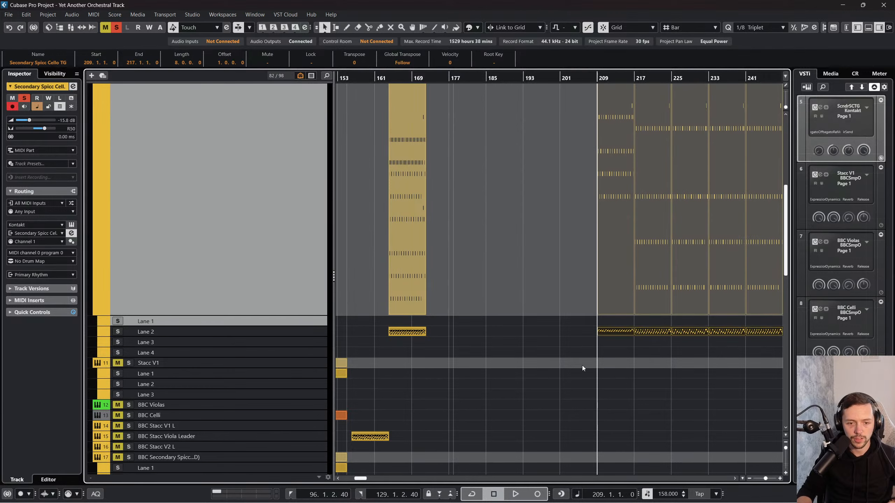
# Step: Glue the pasted lane 2 events from bar 209 to 249 into one event and return to the selection tool
pyautogui.rightClick(583, 365)
pyautogui.click(621, 361)
pyautogui.click(641, 363)
pyautogui.click(625, 329)
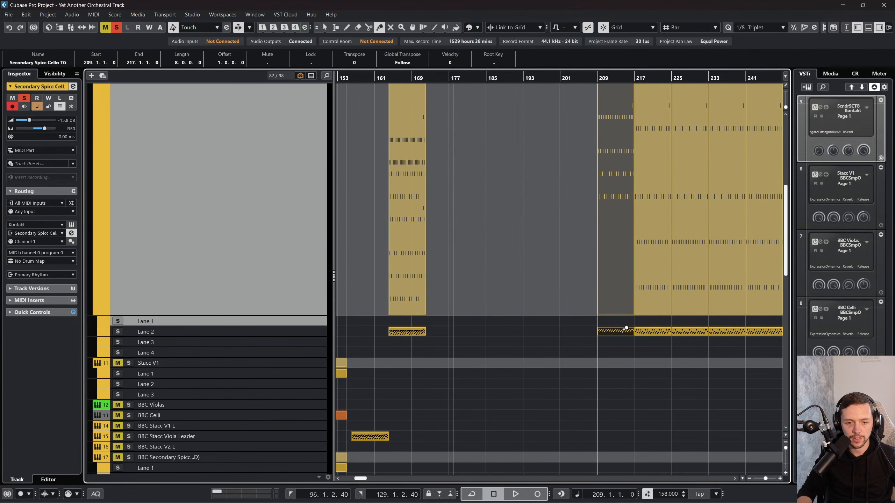
pyautogui.click(645, 335)
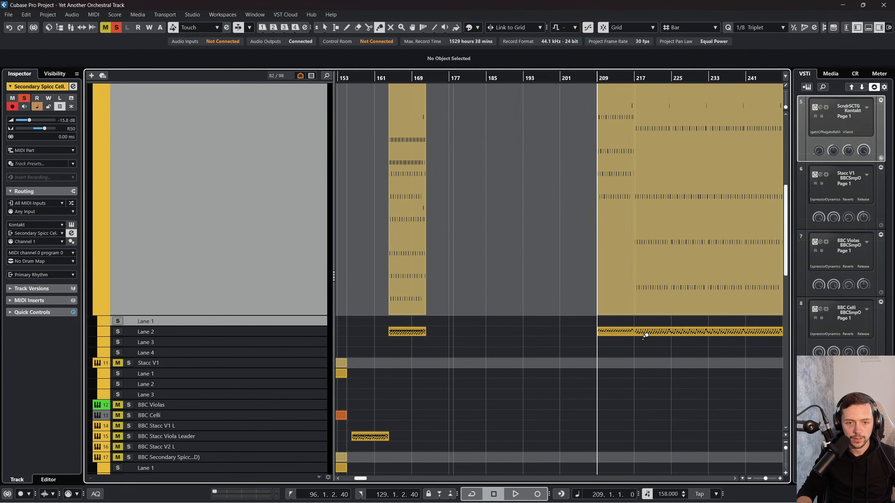
pyautogui.click(627, 331)
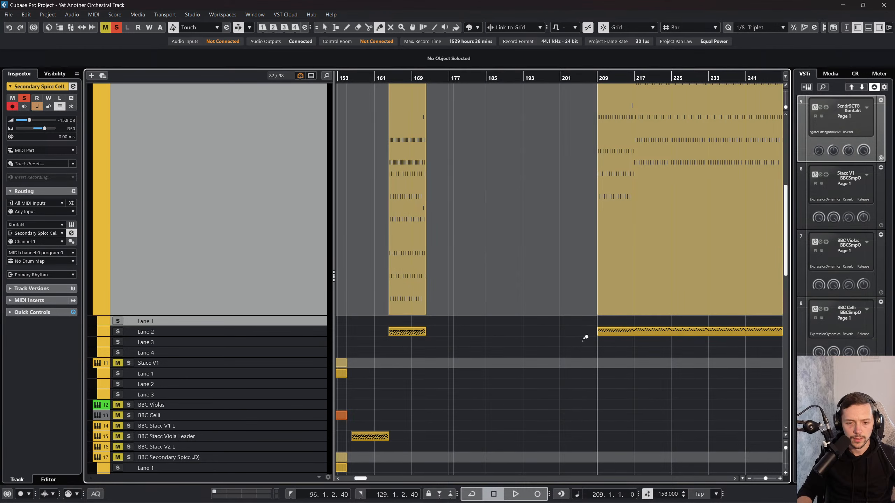
pyautogui.hscroll(2, 583, 337)
pyautogui.press('1')
# Step: Open the glued event at bar 209 in the Key Editor and examine its notes and velocity pattern
pyautogui.doubleClick(571, 335)
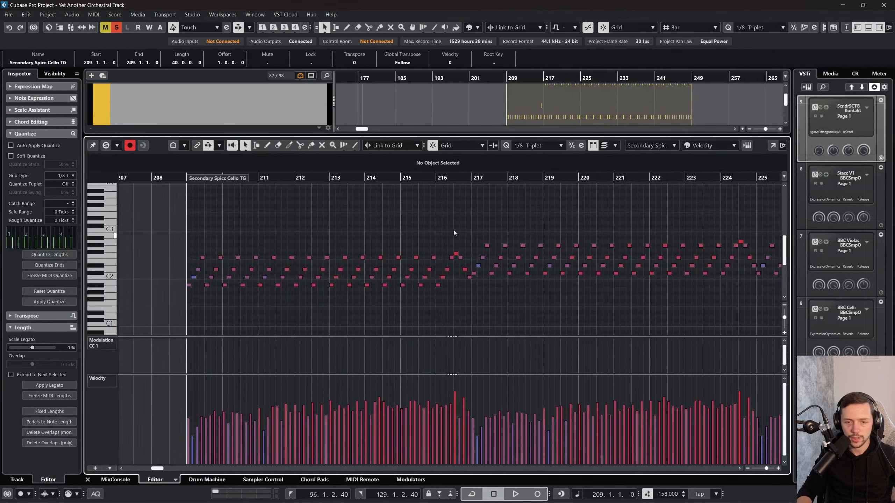
pyautogui.hscroll(1, 551, 367)
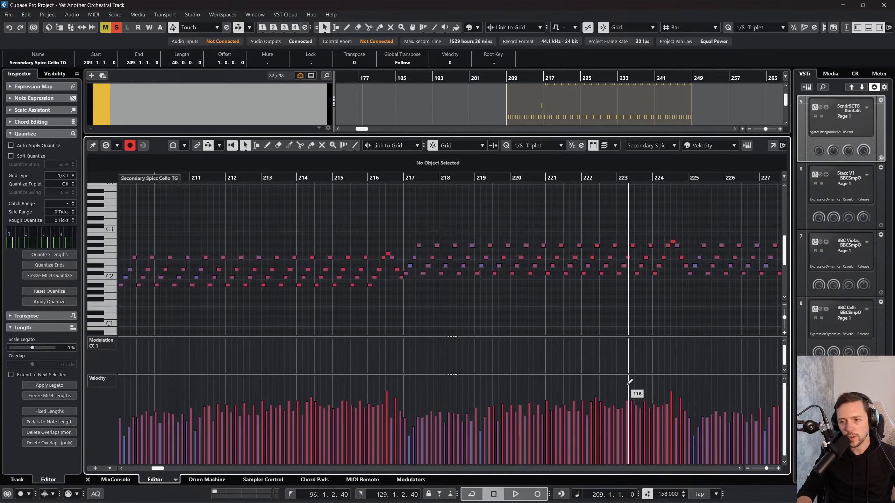
pyautogui.hscroll(3, 526, 403)
pyautogui.hscroll(-6, 493, 405)
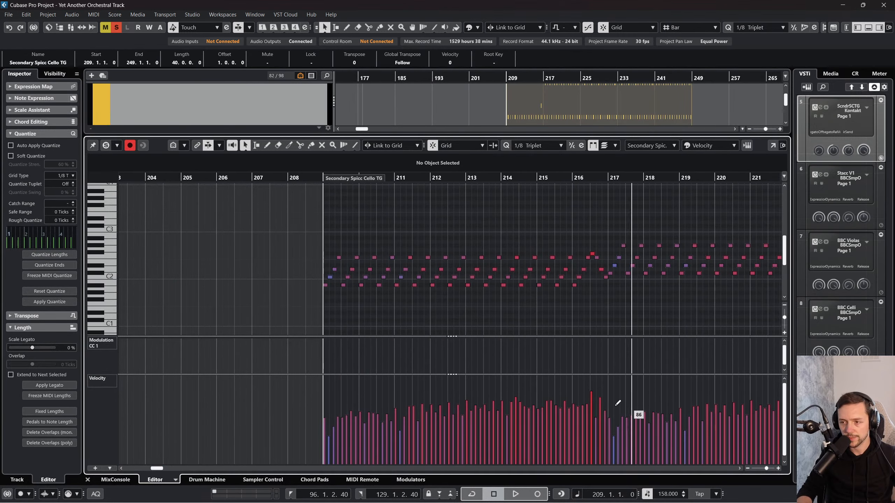
pyautogui.hscroll(1, 615, 411)
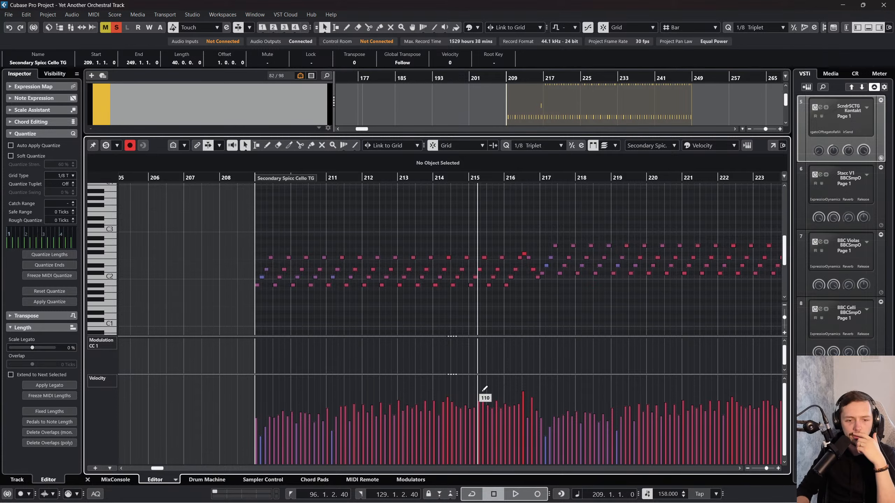
pyautogui.hscroll(2, 609, 356)
# Step: Select the notes in bars 217 to 224 and tilt their velocities up toward the start, bringing the first note to 90
pyautogui.moveTo(463, 219); pyautogui.dragTo(618, 264)
pyautogui.click(590, 304)
pyautogui.hscroll(2, 581, 304)
pyautogui.moveTo(412, 237); pyautogui.dragTo(575, 293)
pyautogui.hscroll(4, 500, 287)
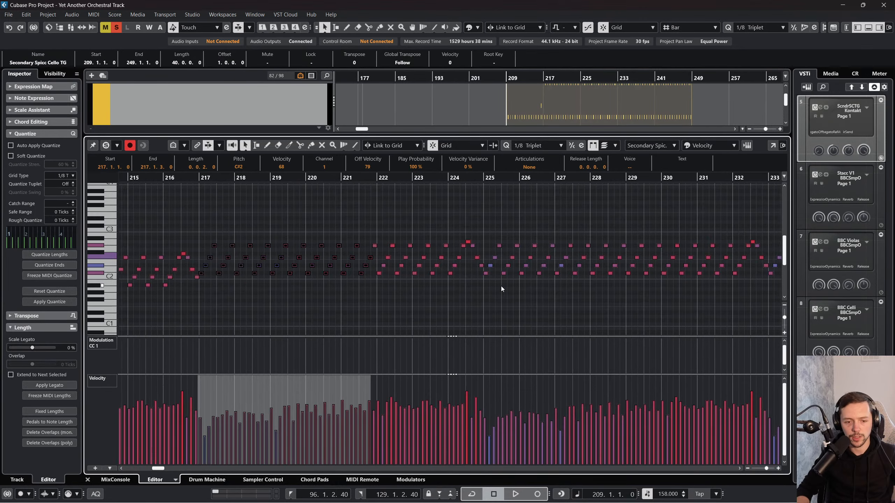
pyautogui.hscroll(-2, 470, 289)
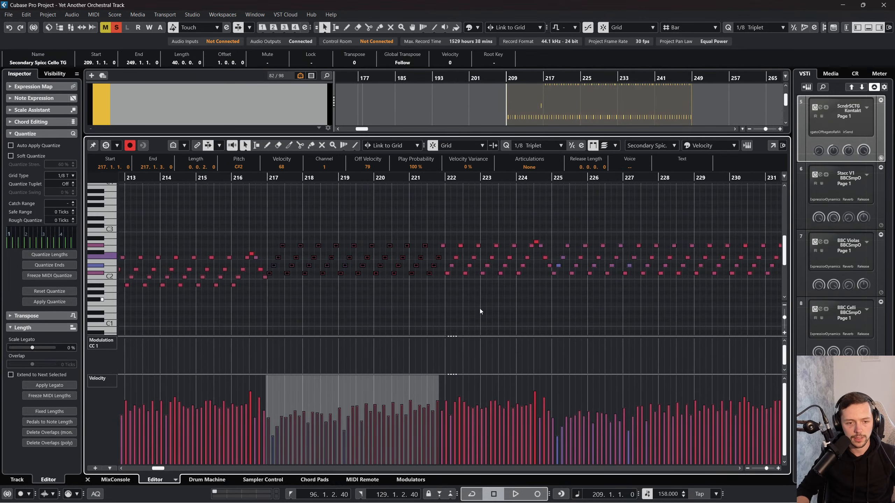
pyautogui.moveTo(427, 293); pyautogui.dragTo(547, 211)
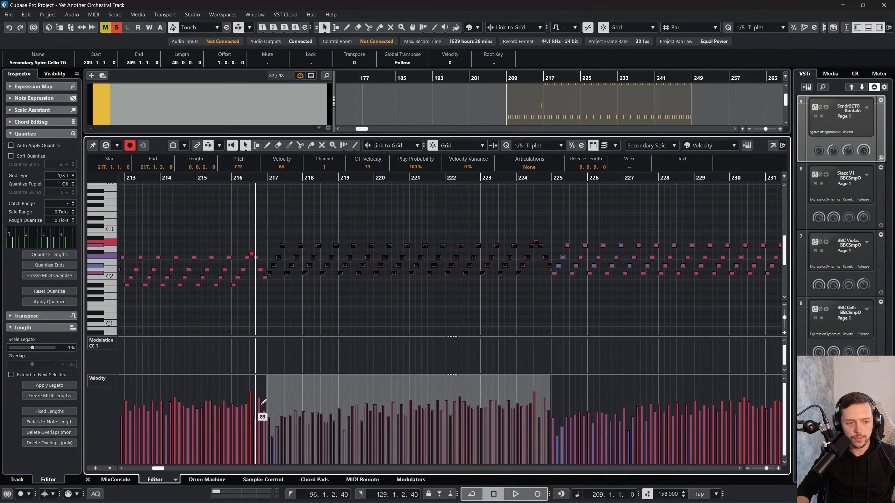
pyautogui.moveTo(269, 380); pyautogui.dragTo(266, 375)
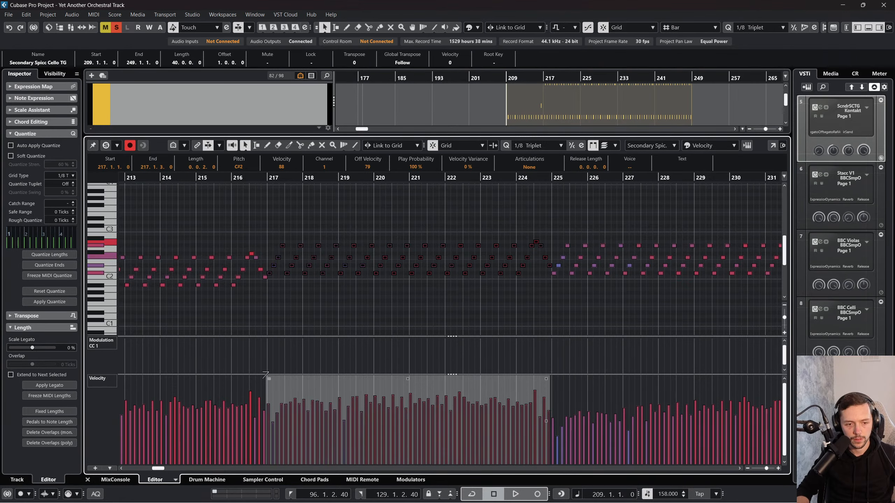
pyautogui.hscroll(10, 512, 348)
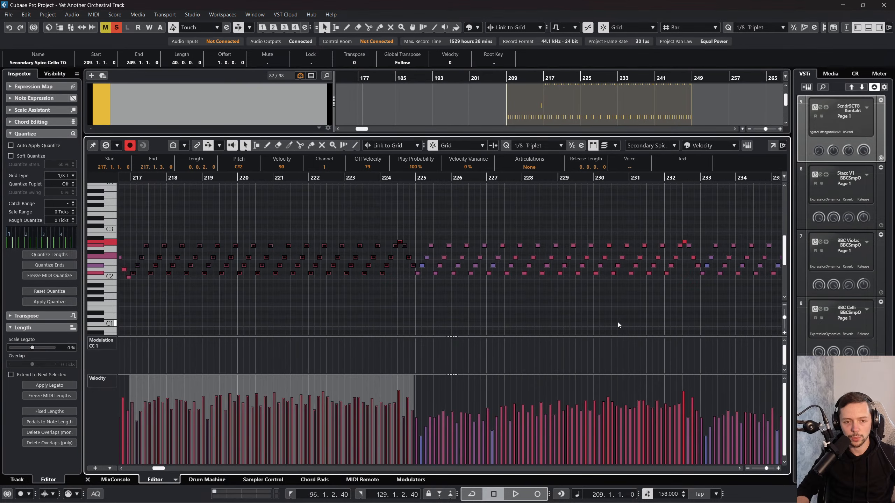
pyautogui.click(619, 321)
# Step: Select the notes from bar 241 to the event's end and tilt their velocities so the first note reaches 90
pyautogui.hscroll(1, 503, 361)
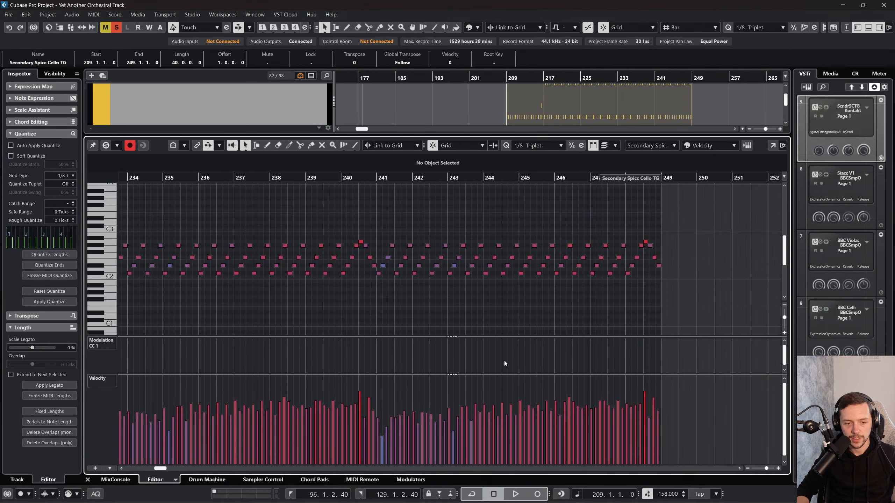
pyautogui.moveTo(675, 302); pyautogui.dragTo(379, 209)
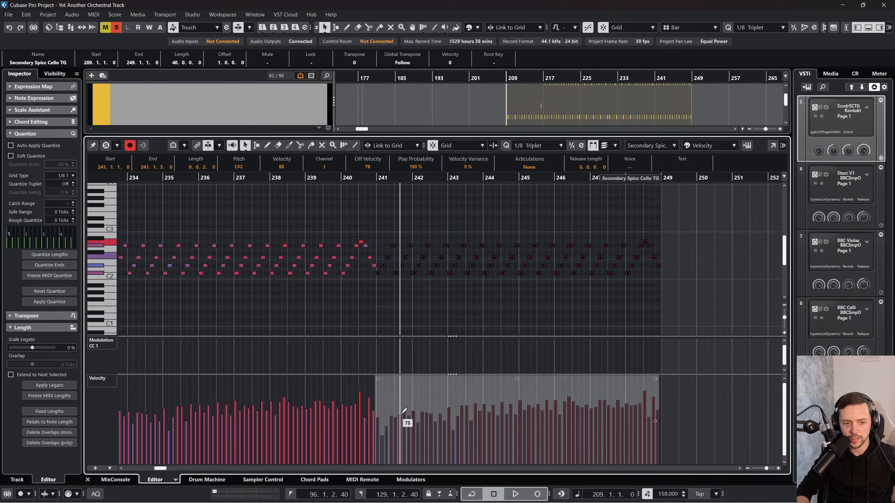
pyautogui.moveTo(376, 381); pyautogui.dragTo(378, 372)
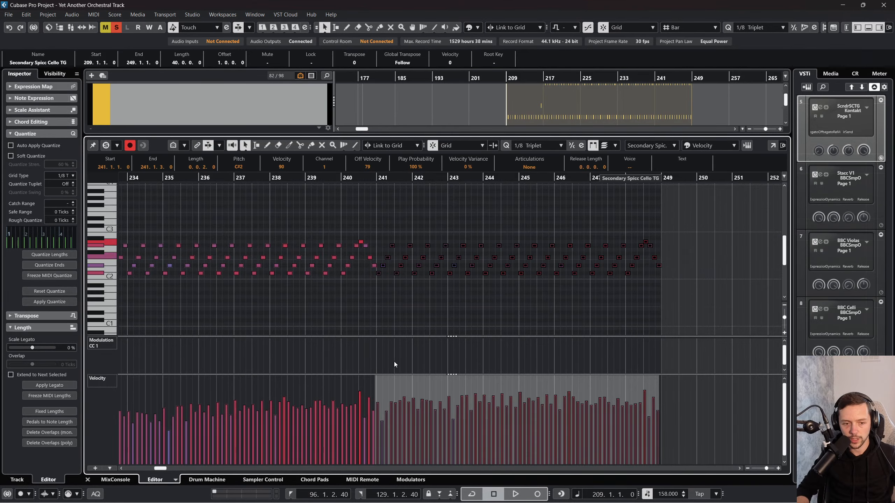
# Step: Select the notes in bars 233 to 240 and tilt their velocities up toward the start, bringing the first note to 89
pyautogui.hscroll(-4, 388, 339)
pyautogui.moveTo(356, 228); pyautogui.dragTo(549, 289)
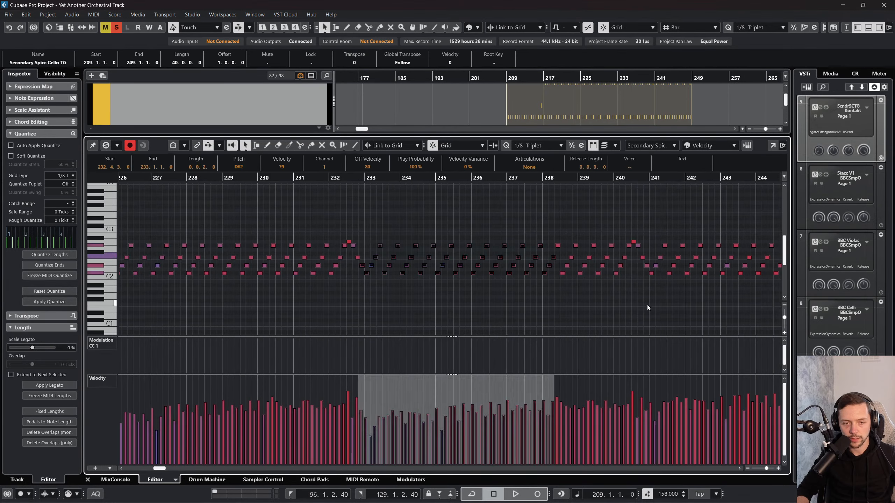
pyautogui.moveTo(646, 297); pyautogui.dragTo(365, 221)
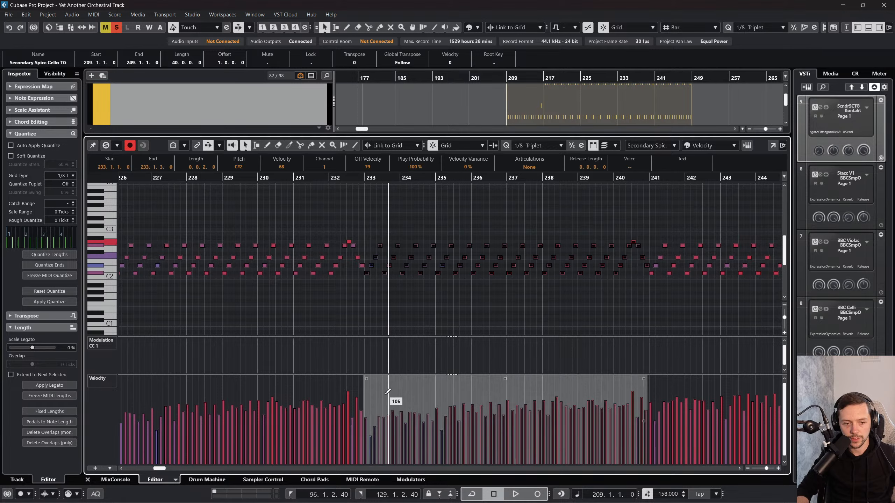
pyautogui.hotkey('ctrl', 'z')
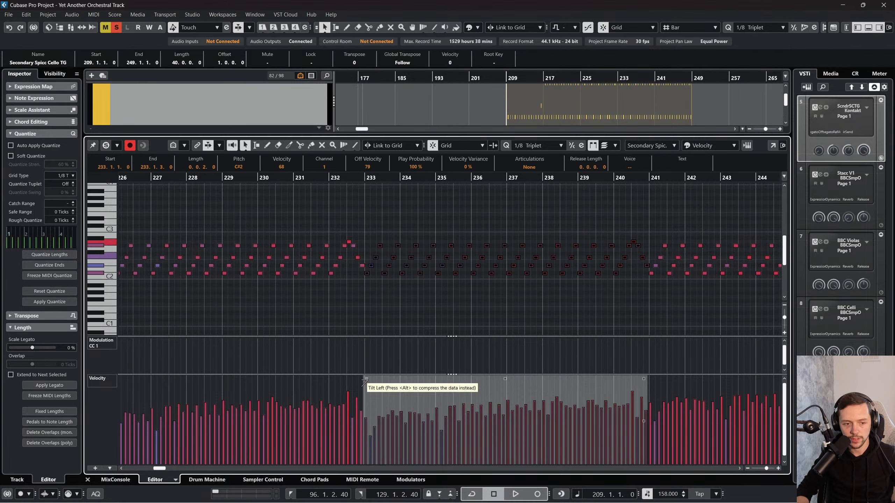
pyautogui.moveTo(366, 380); pyautogui.dragTo(364, 375)
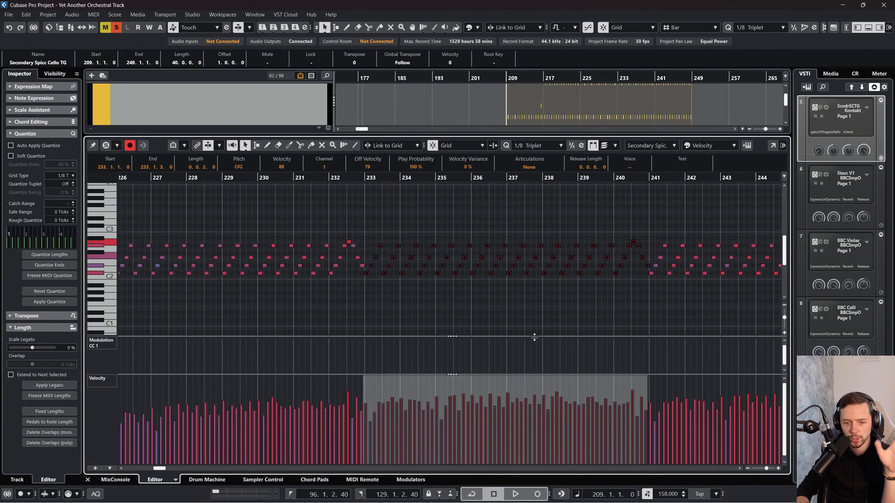
# Step: Scale up the velocities of the notes from the end of bar 240 to bar 249, bringing the first note to 85
pyautogui.hscroll(4, 535, 339)
pyautogui.hscroll(6, 613, 302)
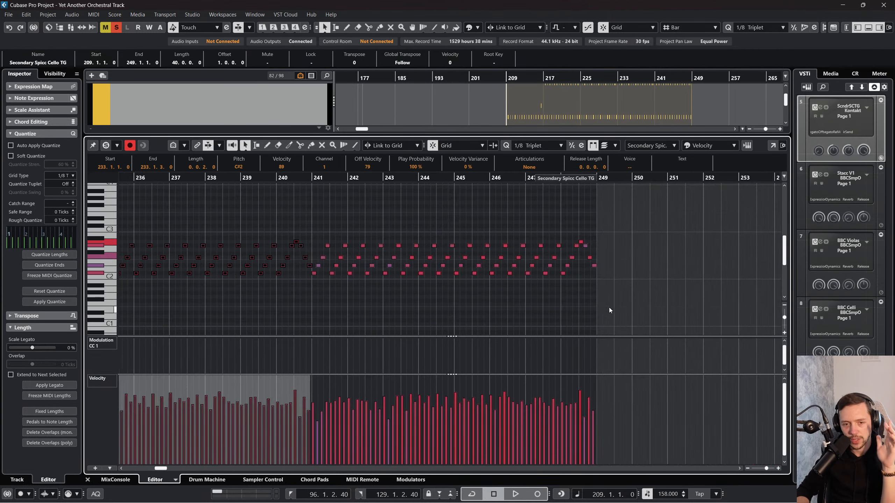
pyautogui.moveTo(632, 299); pyautogui.dragTo(312, 211)
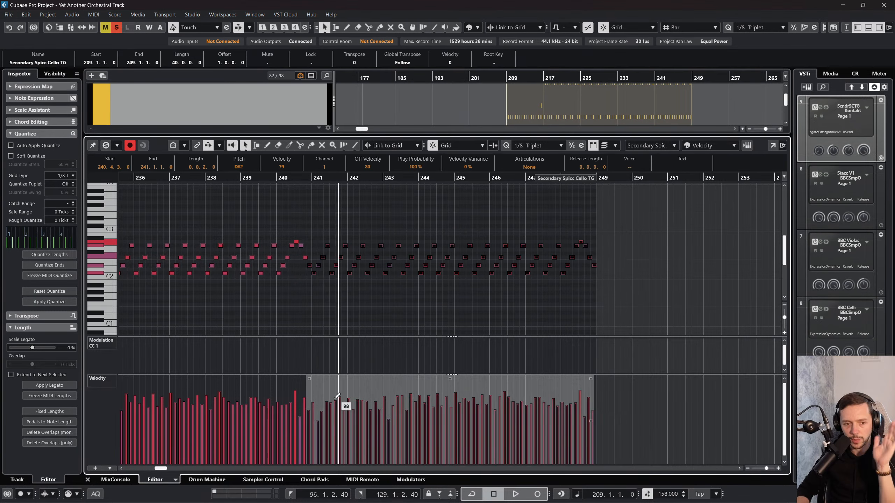
pyautogui.moveTo(452, 376); pyautogui.dragTo(450, 374)
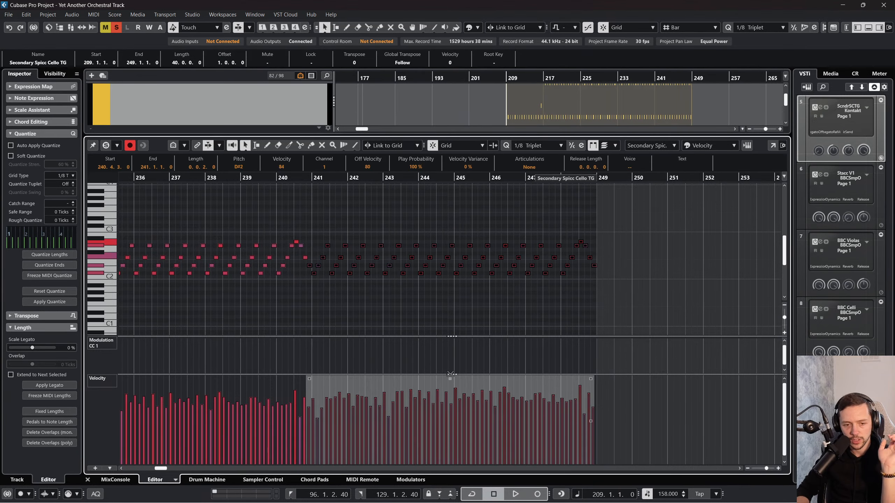
# Step: Tilt the velocities of the notes in bars 225 to 232 so the first note reaches 90, then deselect them
pyautogui.hscroll(-13, 467, 315)
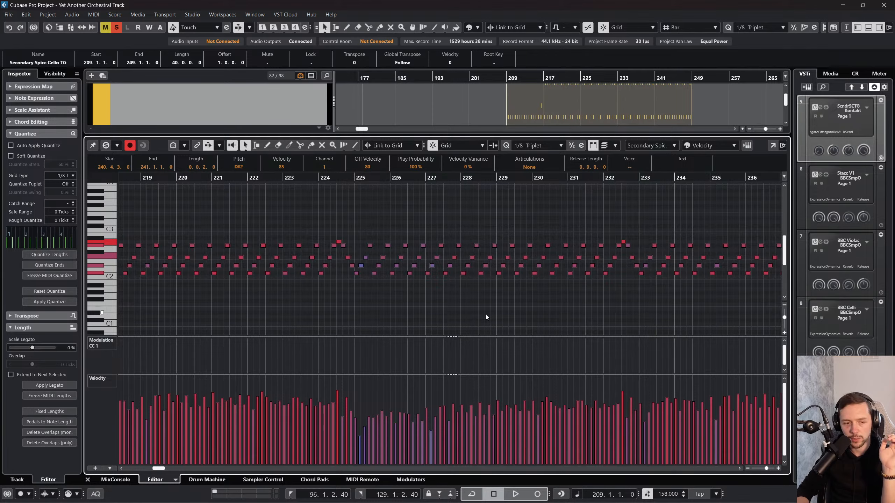
pyautogui.hscroll(4, 486, 316)
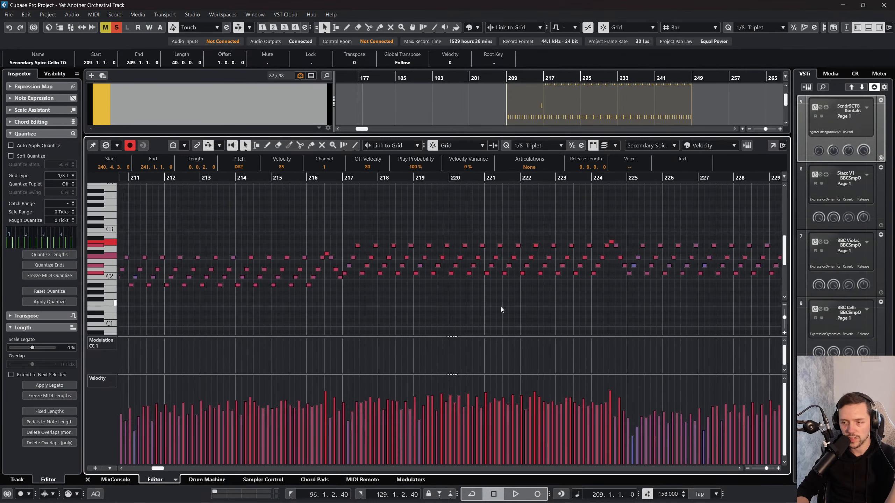
pyautogui.hscroll(2, 464, 322)
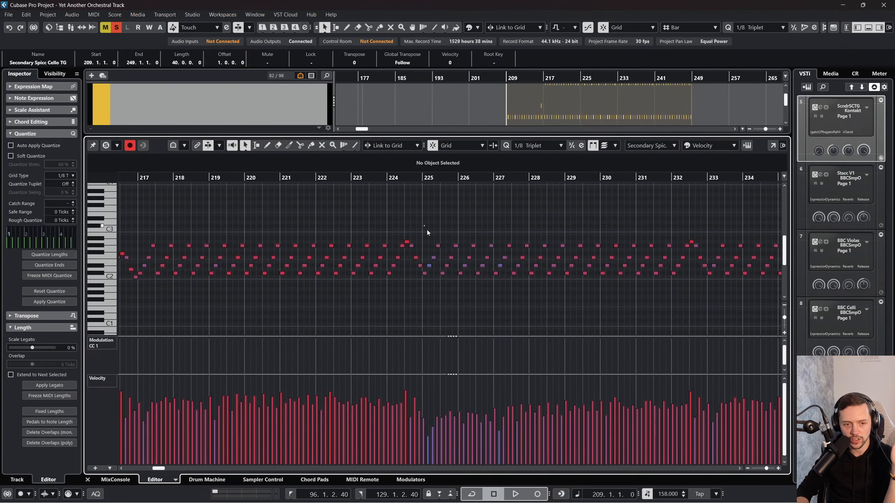
pyautogui.moveTo(424, 225); pyautogui.dragTo(699, 298)
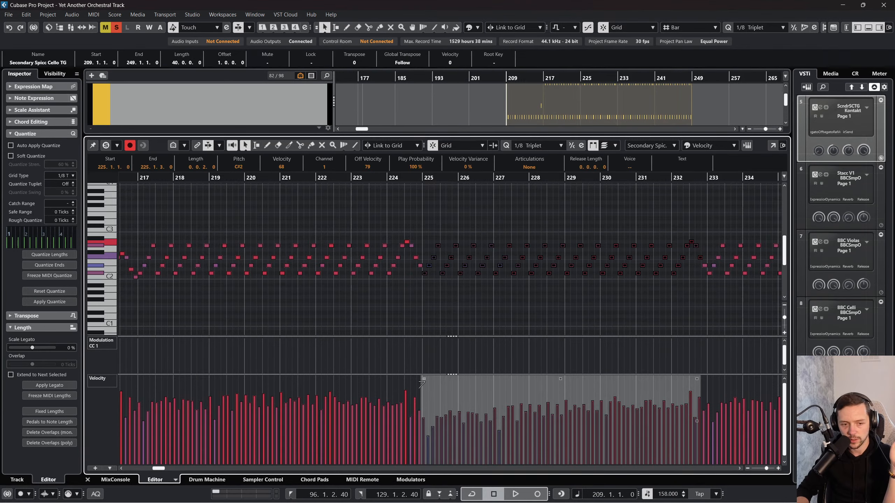
pyautogui.moveTo(424, 379); pyautogui.dragTo(422, 376)
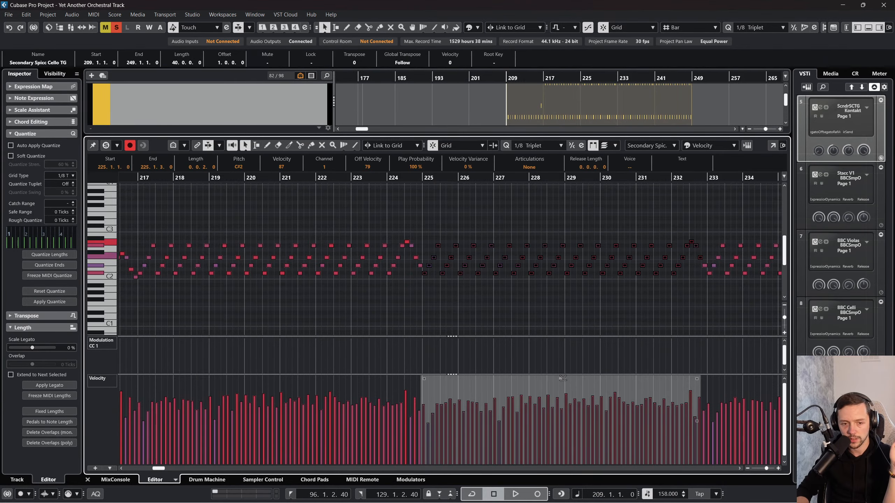
pyautogui.hscroll(3, 594, 338)
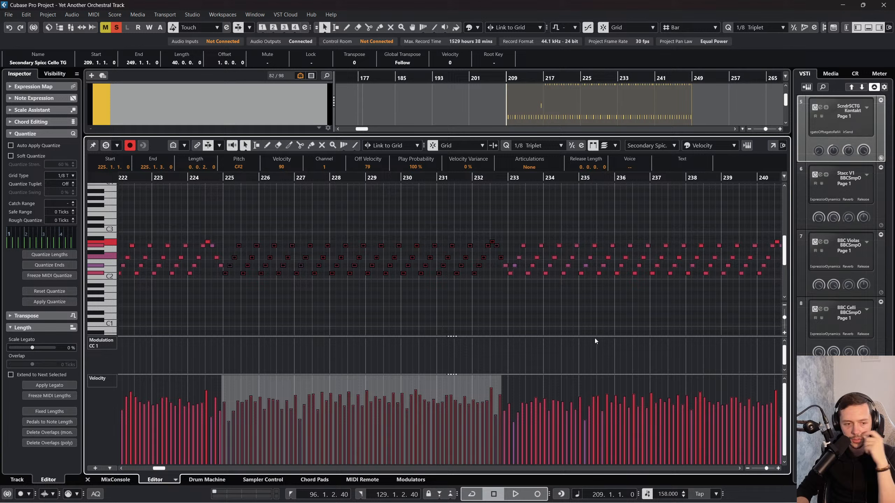
pyautogui.click(522, 322)
pyautogui.hscroll(-4, 489, 388)
pyautogui.hscroll(4, 468, 385)
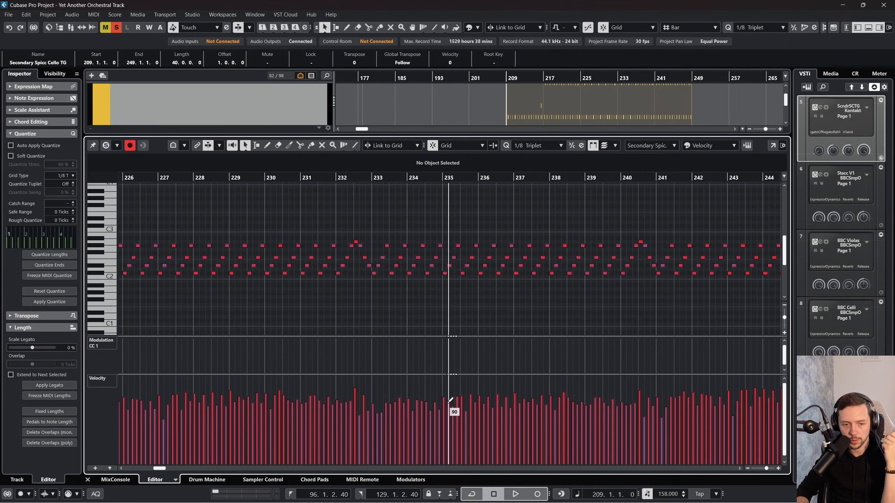
# Step: Select the notes in bars 209 to 223 and tilt their velocities up toward the start, bringing the first note to 71
pyautogui.hscroll(-5, 453, 409)
pyautogui.hscroll(-3, 406, 339)
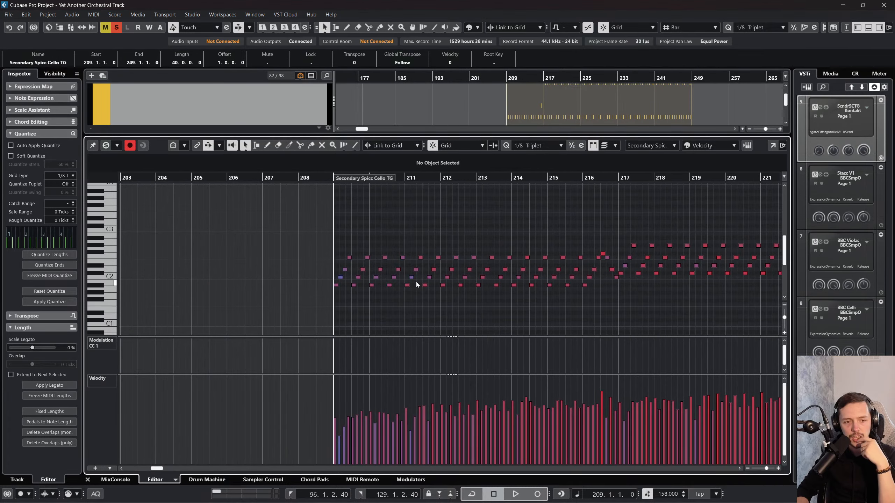
pyautogui.hscroll(1, 416, 282)
pyautogui.moveTo(193, 214); pyautogui.dragTo(731, 323)
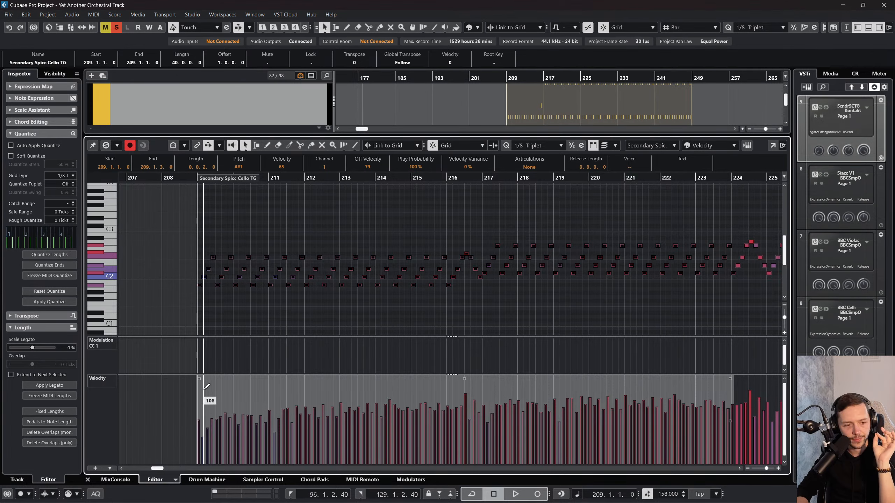
pyautogui.moveTo(199, 380); pyautogui.dragTo(195, 378)
pyautogui.click(443, 310)
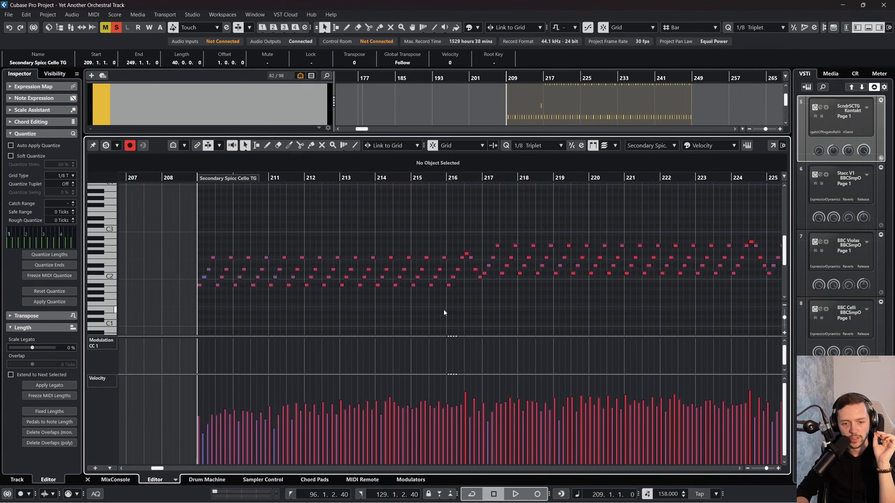
pyautogui.hscroll(10, 441, 315)
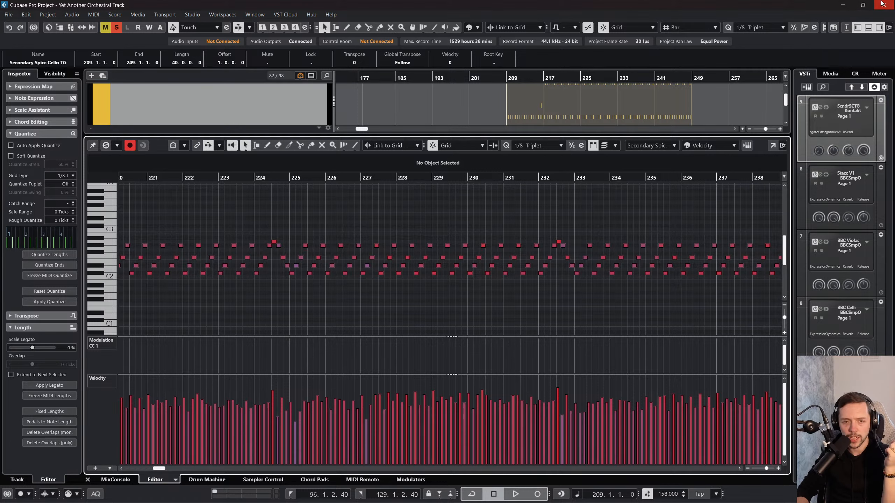
pyautogui.click(882, 4)
pyautogui.click(493, 272)
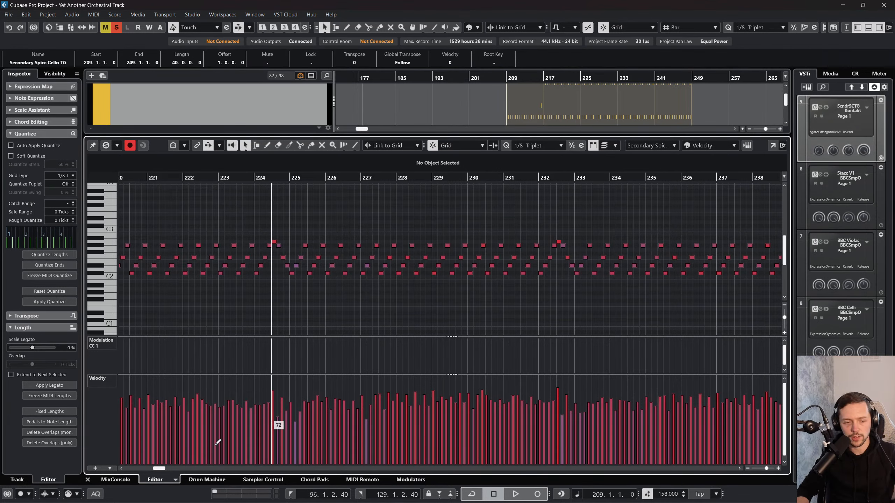
# Step: Close the note editor and glue the first three Spicc Cello (D) events starting at bar 96 into one
pyautogui.click(88, 480)
pyautogui.scroll(5, 463, 281)
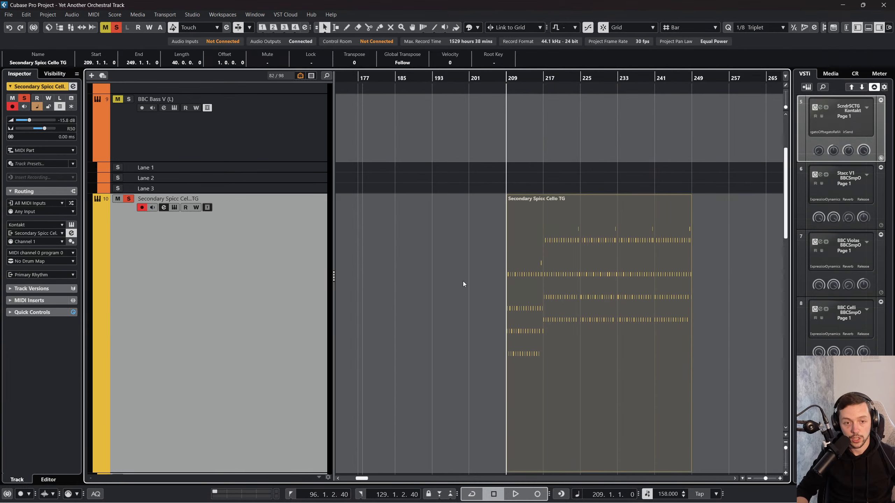
pyautogui.hscroll(-3, 491, 347)
pyautogui.hscroll(-6, 491, 346)
pyautogui.scroll(3, 495, 353)
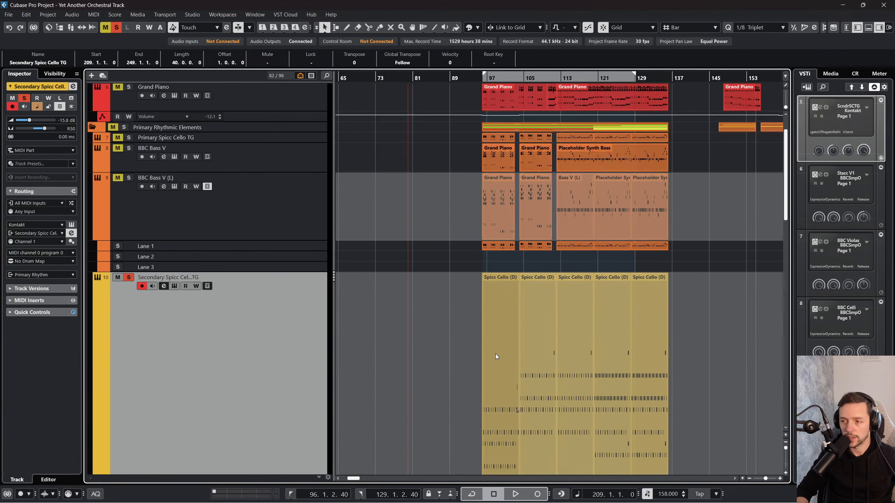
pyautogui.scroll(-5, 506, 319)
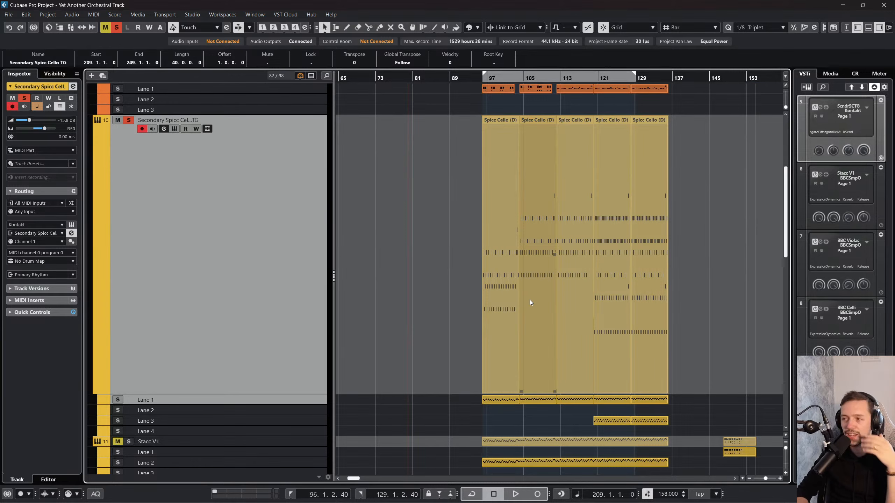
pyautogui.scroll(2, 447, 269)
pyautogui.rightClick(446, 268)
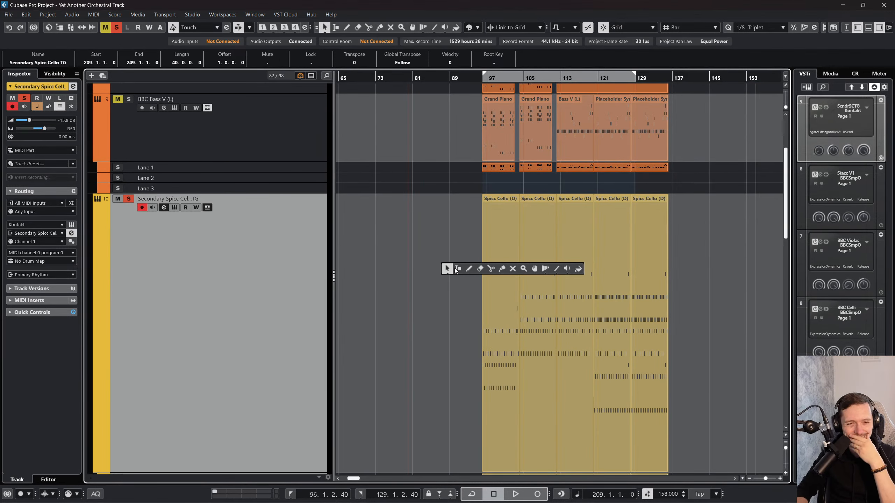
pyautogui.click(501, 268)
pyautogui.scroll(3, 490, 260)
pyautogui.scroll(-6, 491, 259)
pyautogui.click(499, 210)
pyautogui.click(500, 210)
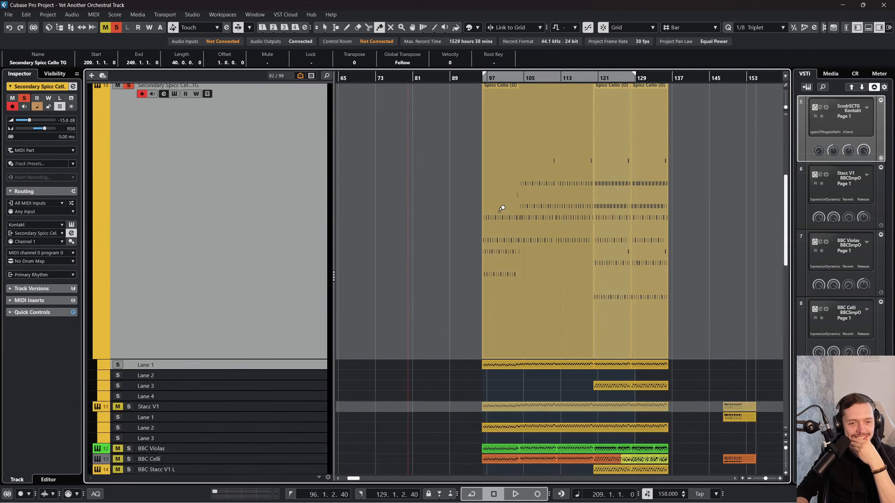
# Step: Try to glue the overlapping Spicc Cello (D) event at bar 120 onto the glued event, and undo it
pyautogui.click(502, 209)
pyautogui.press('1')
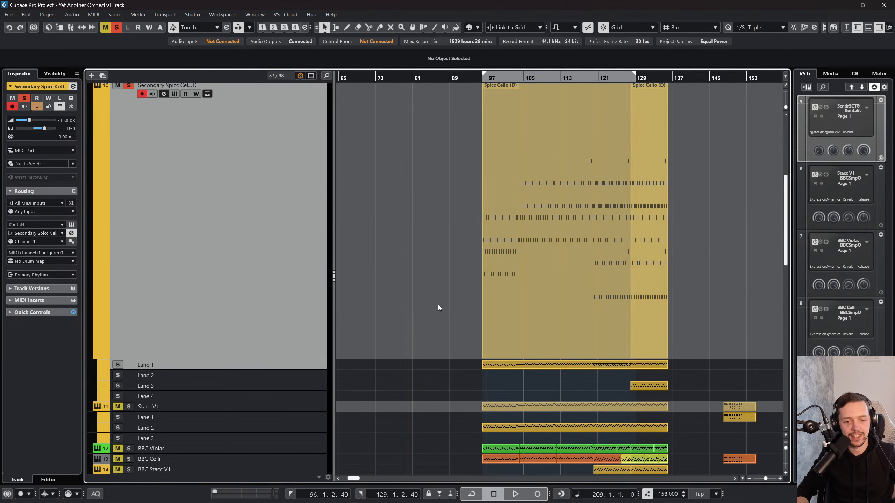
pyautogui.hotkey('ctrl', 'z')
# Step: Glue the two Lane 3 events starting at bar 120 into one and move the result to bar 147
pyautogui.rightClick(699, 390)
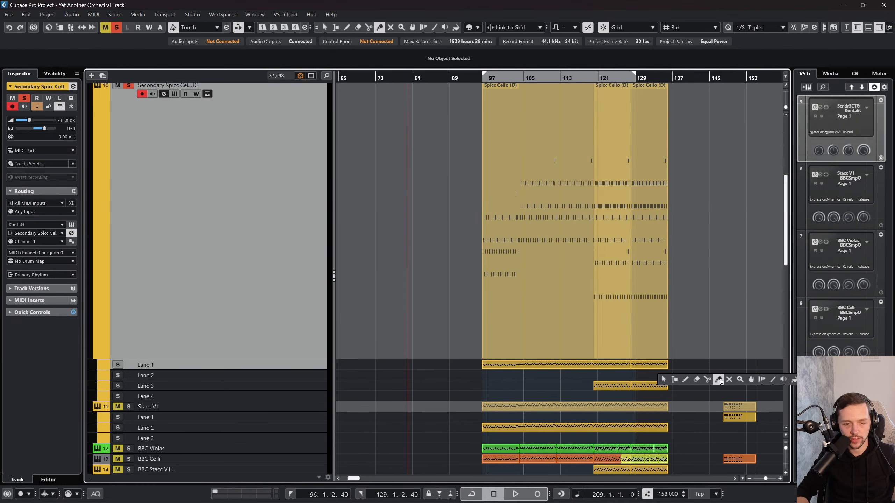
pyautogui.click(718, 380)
pyautogui.click(599, 386)
pyautogui.press('1')
pyautogui.moveTo(591, 389); pyautogui.dragTo(717, 389)
# Step: Glue the Lane 1 Spicc Cello (D) events from bar 96 into one and check its notes and velocities in the note editor
pyautogui.rightClick(503, 313)
pyautogui.click(558, 313)
pyautogui.click(504, 362)
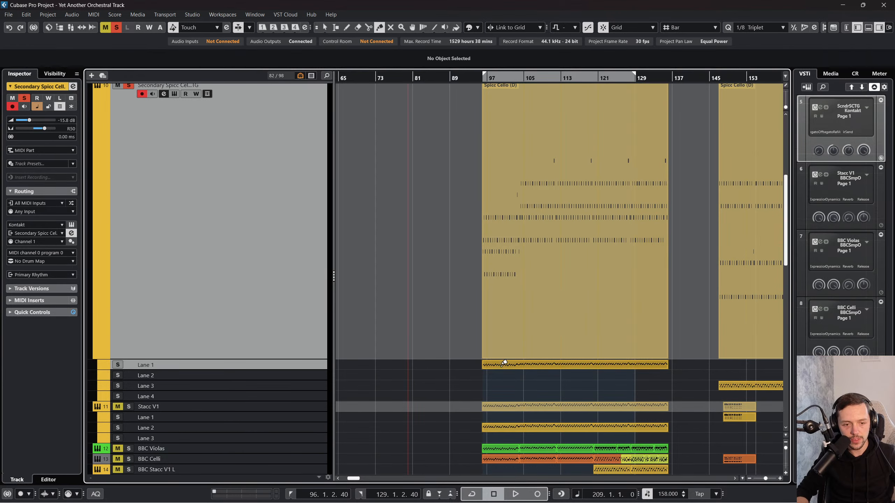
pyautogui.rightClick(501, 366)
pyautogui.click(500, 367)
pyautogui.click(500, 366)
pyautogui.doubleClick(500, 367)
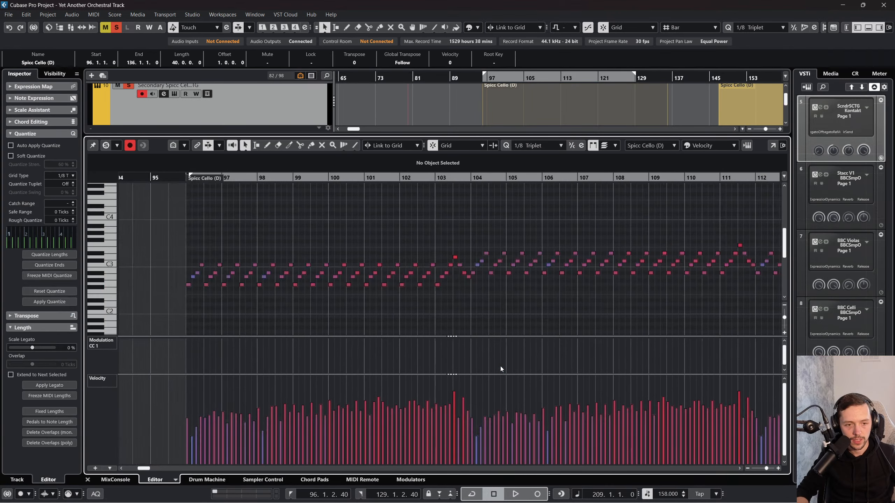
pyautogui.moveTo(275, 178); pyautogui.dragTo(252, 170)
pyautogui.click(88, 479)
# Step: Copy the evened-out Secondary Spicc Cello TG event from bar 209 and paste it at bar 71 on the same track
pyautogui.hscroll(8, 436, 324)
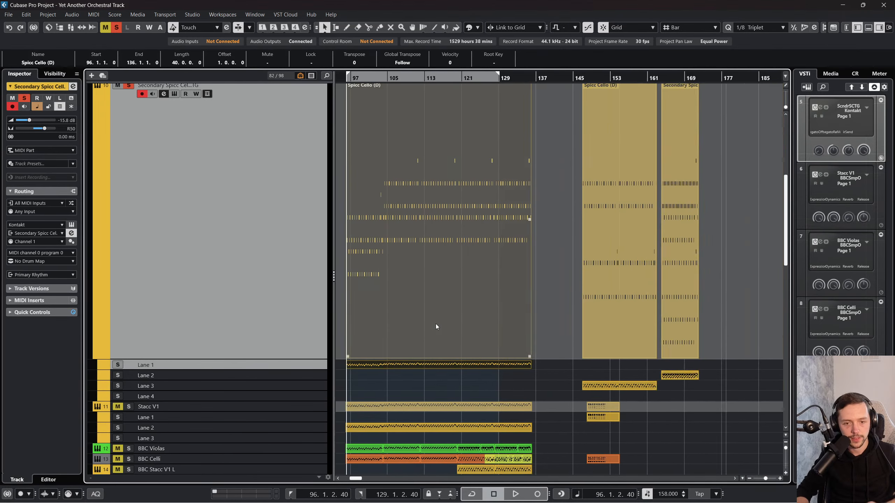
pyautogui.moveTo(608, 245); pyautogui.dragTo(652, 275)
pyautogui.hscroll(-7, 607, 280)
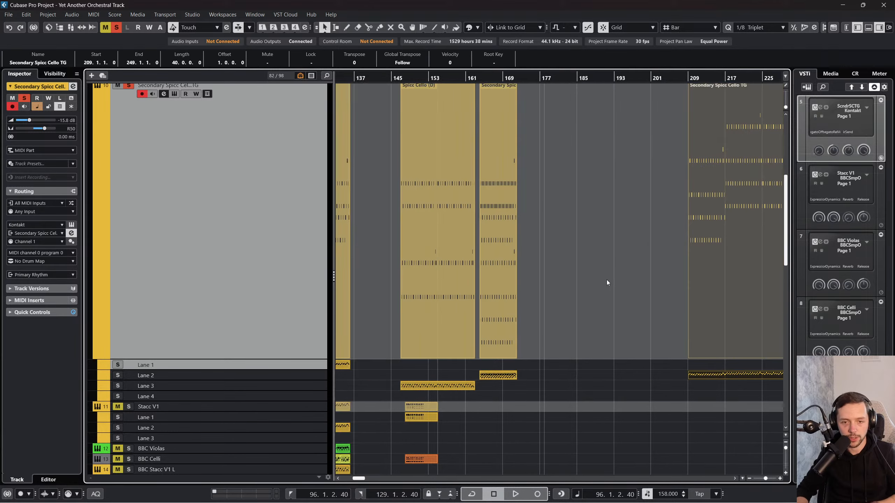
pyautogui.click(529, 263)
pyautogui.press('Delete')
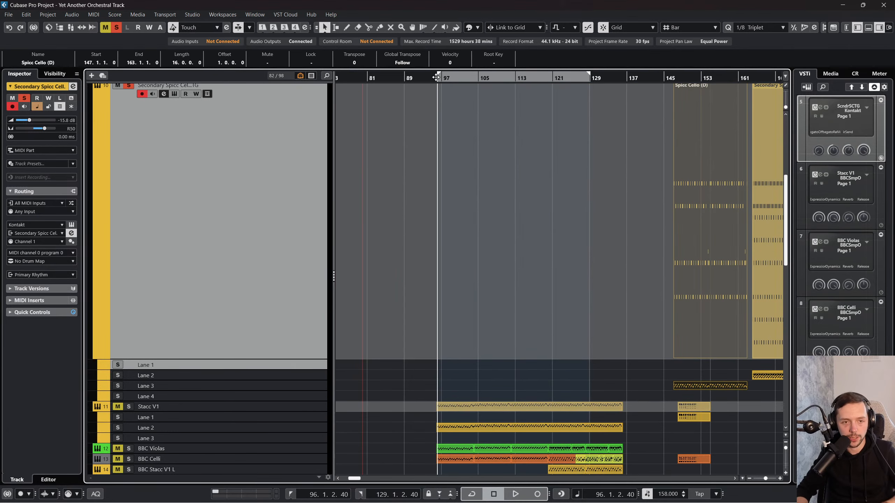
pyautogui.hotkey('ctrl', 'z')
pyautogui.moveTo(436, 77); pyautogui.dragTo(338, 78)
pyautogui.hotkey('ctrl', 'v')
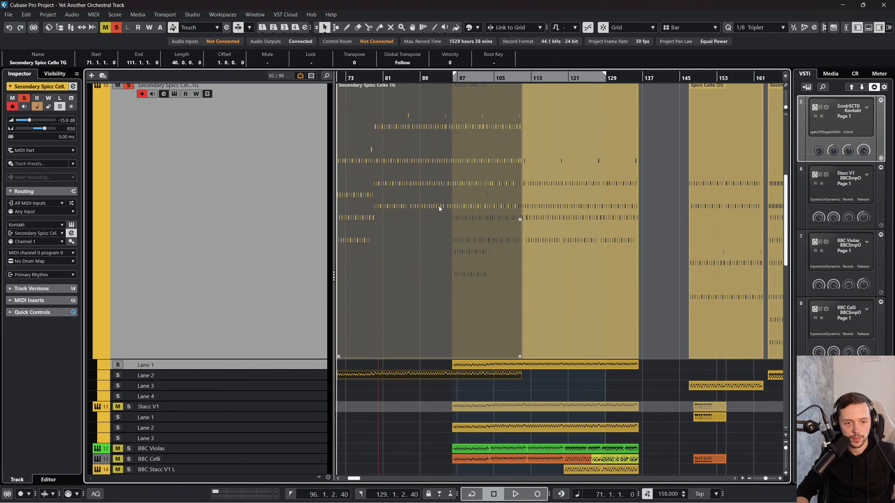
# Step: Move the pasted event to bar 96 in place of the old Spicc Cello (D) pattern and start playback from there
pyautogui.moveTo(439, 205); pyautogui.dragTo(644, 185)
pyautogui.click(544, 77)
pyautogui.press('space')
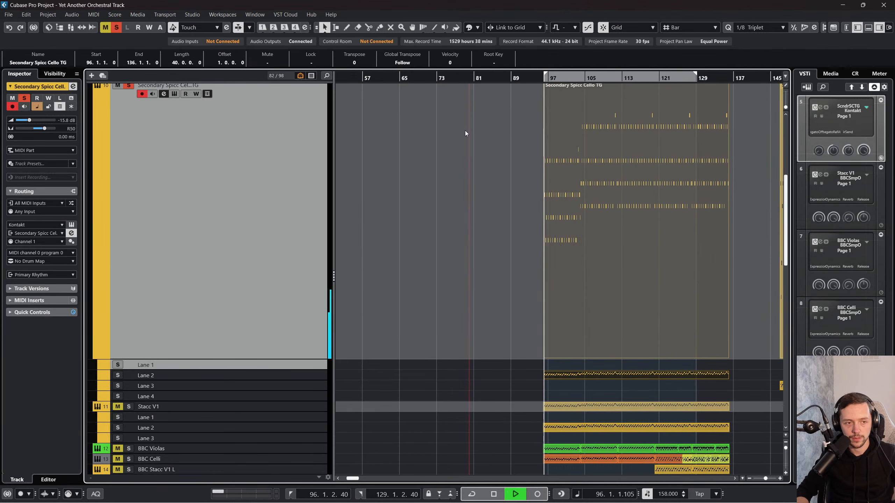
# Step: Try all notes of the pasted event an octave higher during playback, transpose them back down, and close the note editor
pyautogui.doubleClick(571, 181)
pyautogui.hotkey('ctrl', 'a')
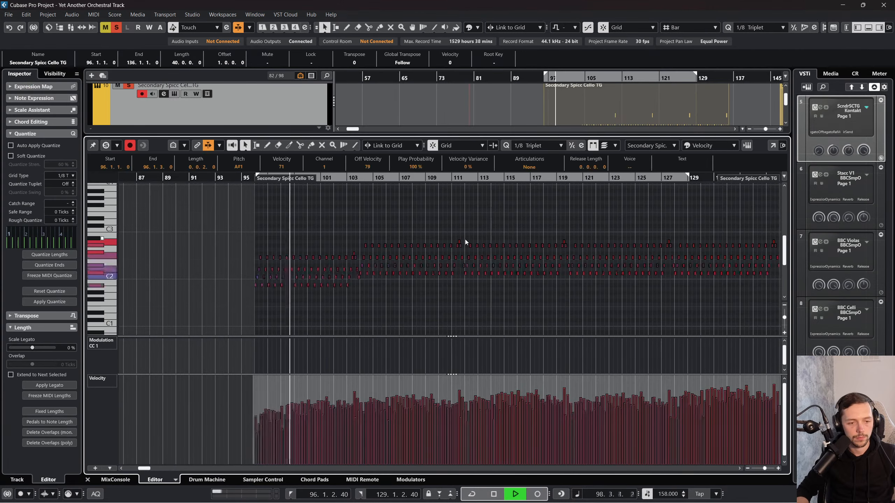
pyautogui.hotkey('shift', 'Up')
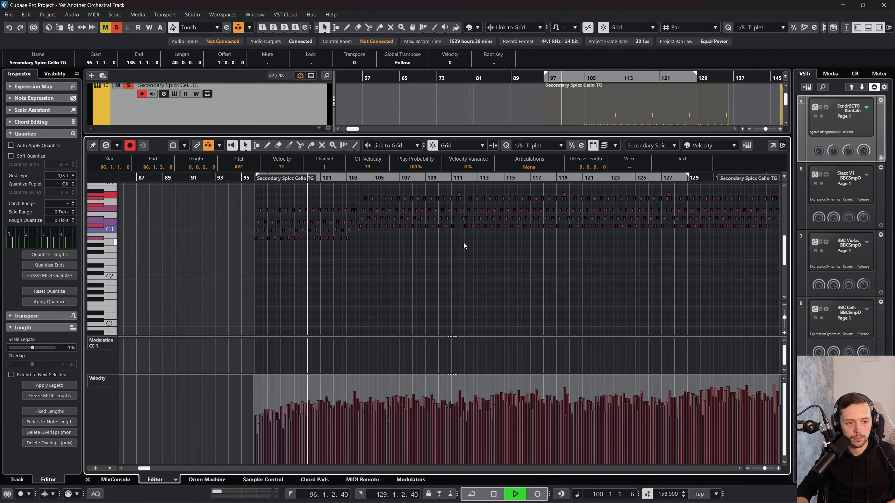
pyautogui.hotkey('shift', 'Down')
pyautogui.click(87, 479)
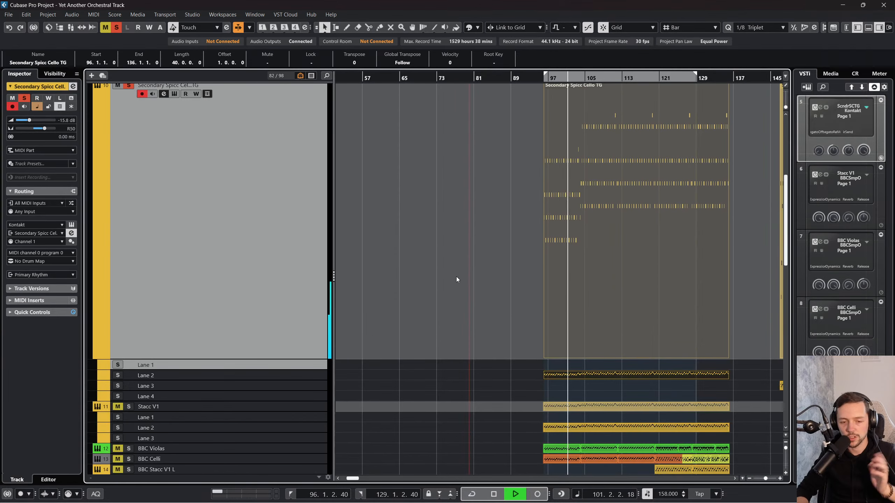
# Step: Stop playback, unmute and solo the Stacc V1 track, and play it together with the cello from bar 96
pyautogui.hscroll(2, 455, 277)
pyautogui.press('space')
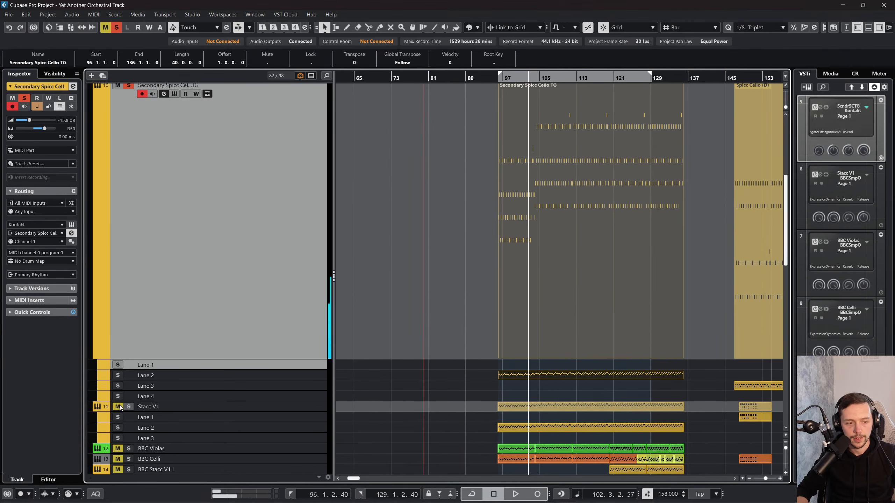
pyautogui.scroll(-3, 268, 317)
pyautogui.click(499, 78)
pyautogui.press('space')
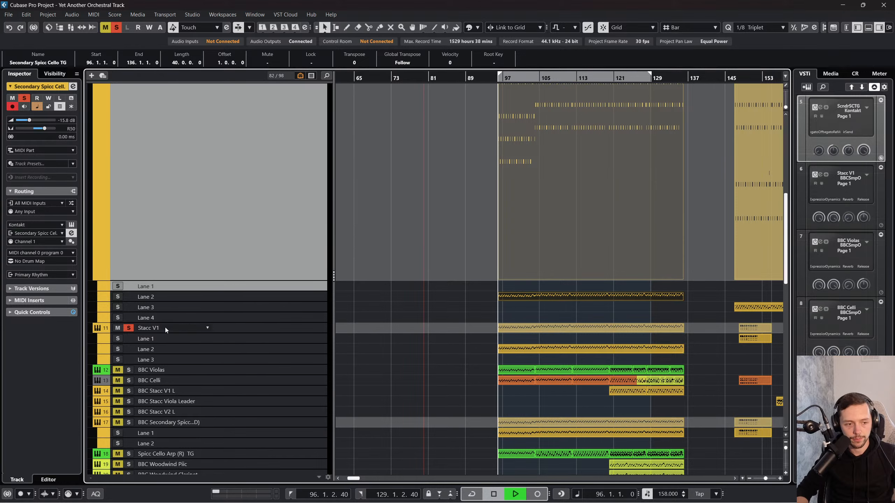
# Step: Examine the notes and velocities of the Stacc V1 event at bar 96 in the note editor, and stop playback
pyautogui.doubleClick(524, 326)
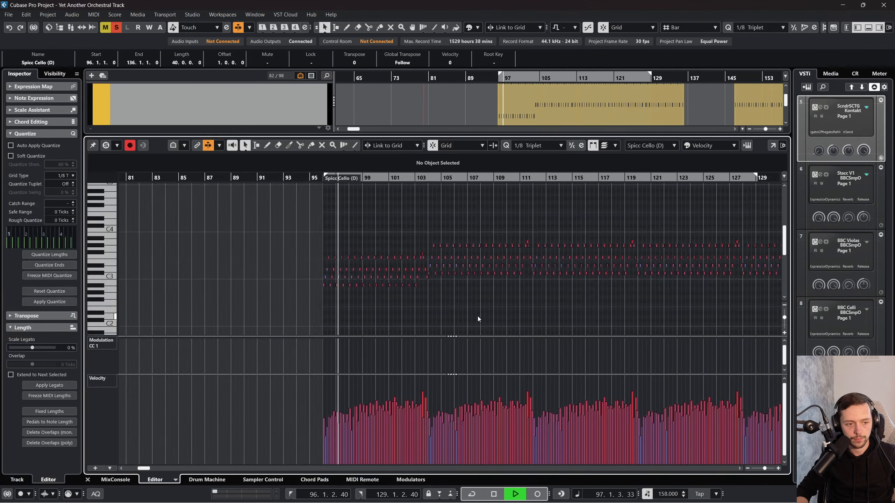
pyautogui.press('space')
pyautogui.click(88, 480)
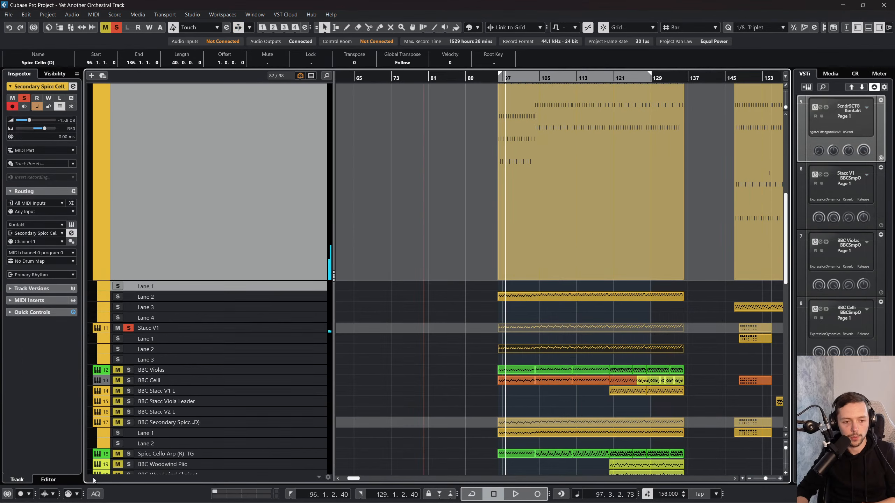
# Step: Replace the Stacc V1 track's event with a paste of the copied cello pattern and align its start to bar 96
pyautogui.click(570, 335)
pyautogui.click(568, 331)
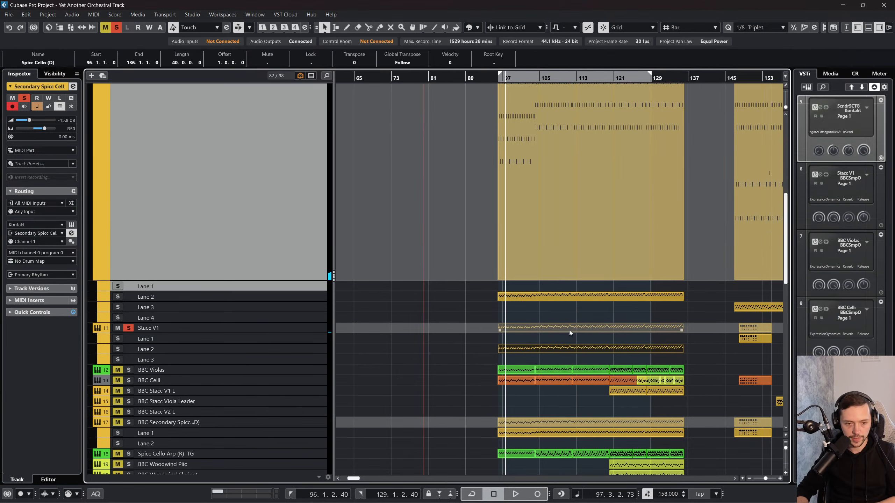
pyautogui.press('Delete')
pyautogui.click(258, 325)
pyautogui.hotkey('ctrl', 'z')
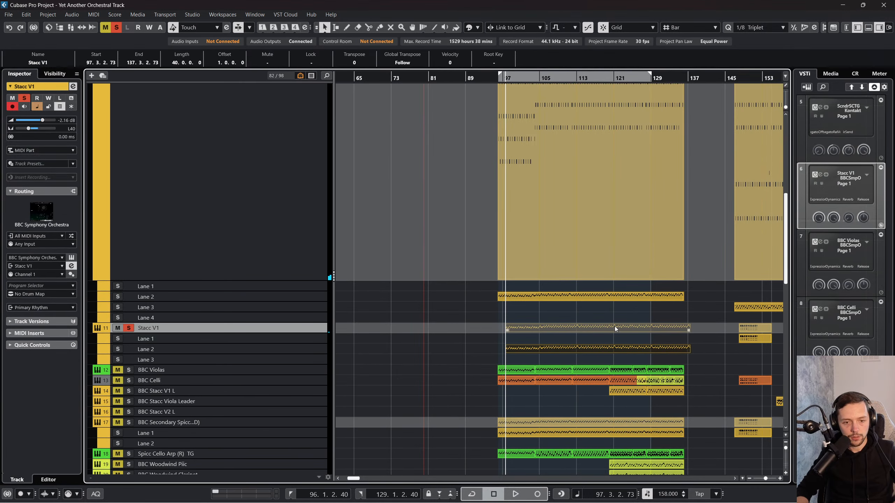
pyautogui.moveTo(615, 326); pyautogui.dragTo(608, 329)
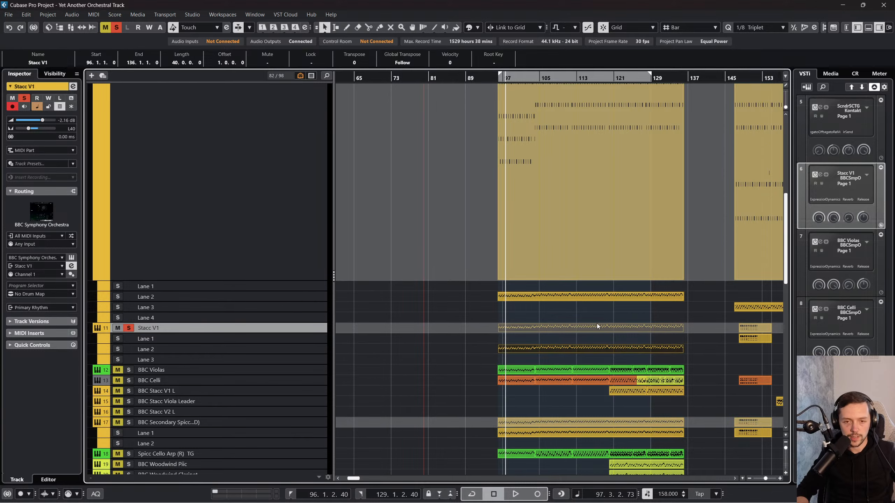
pyautogui.scroll(3, 597, 323)
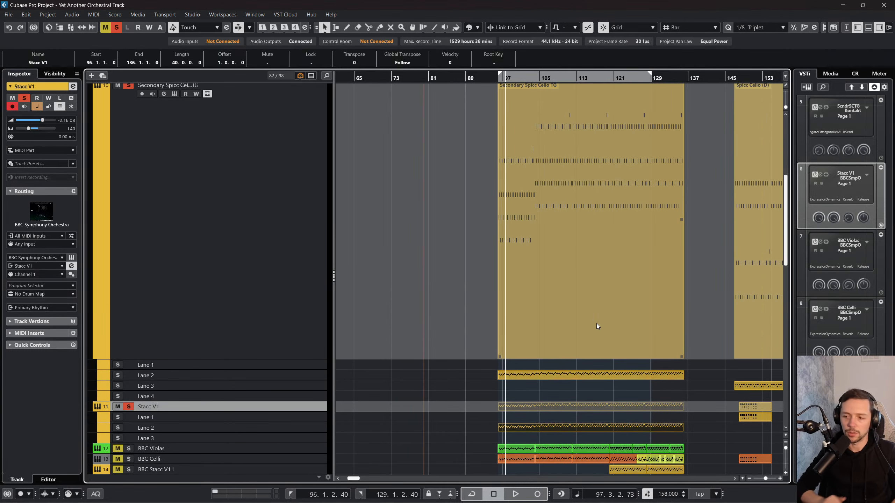
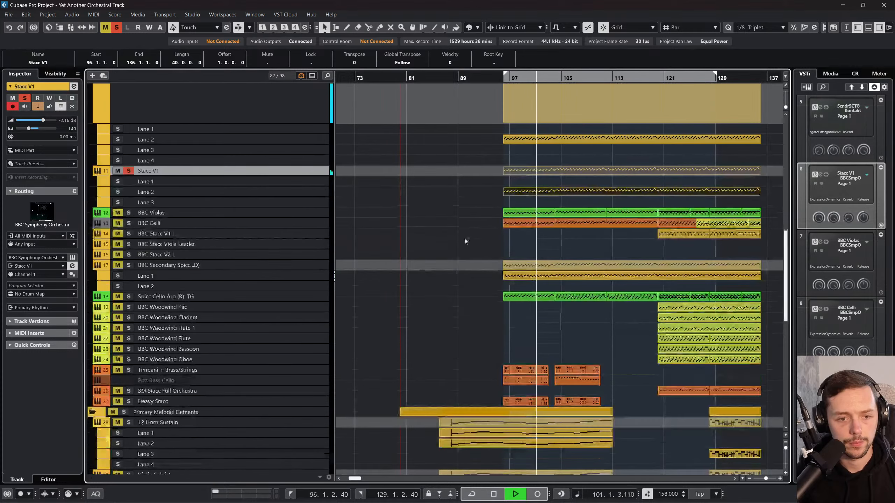
# Step: Enlarge, unmute and solo the BBC Secondary Spicc (D) track, and inspect its Spicc Cello event's opening notes at bar 96
pyautogui.moveTo(293, 269); pyautogui.dragTo(285, 317)
pyautogui.click(120, 264)
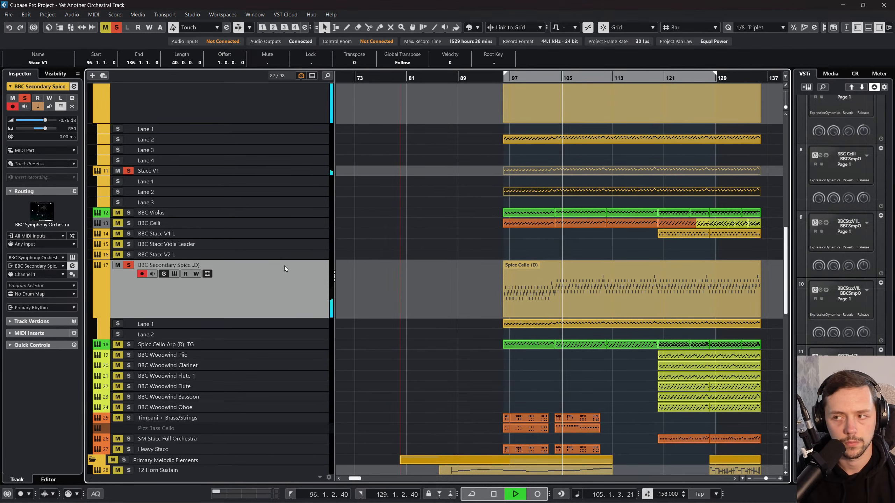
pyautogui.doubleClick(595, 284)
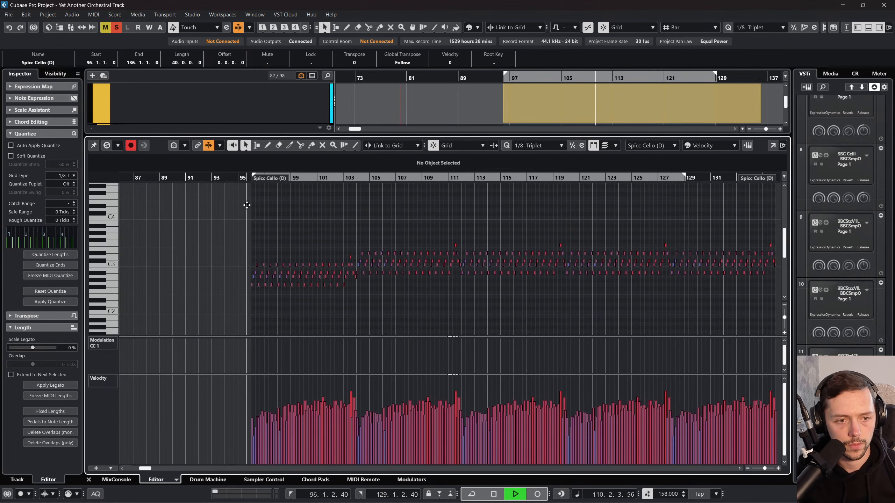
pyautogui.moveTo(247, 205); pyautogui.dragTo(247, 227)
pyautogui.press('space')
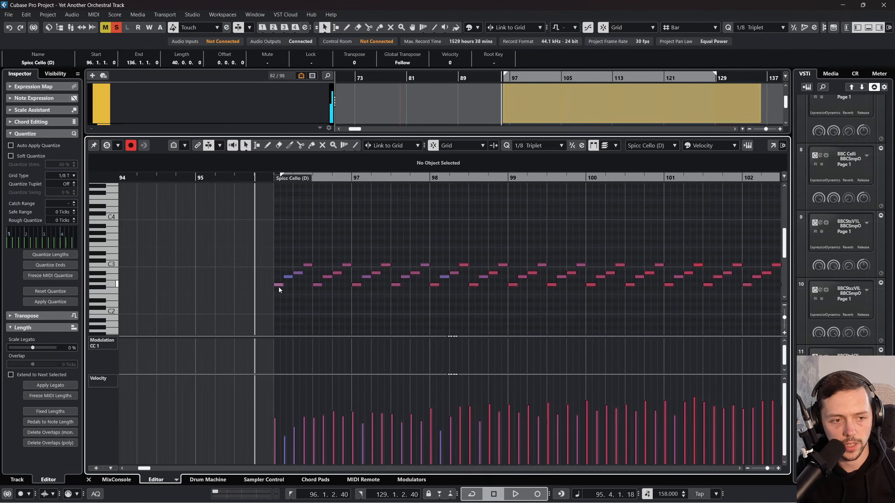
pyautogui.click(90, 481)
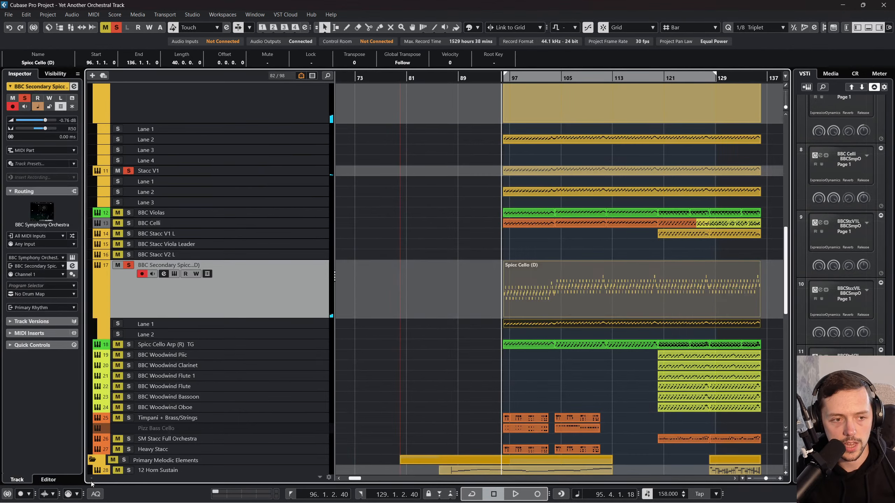
# Step: Check the pitch of the first note in the Secondary Spicc Cello TG event at bar 96 using the note editor
pyautogui.scroll(2, 535, 228)
pyautogui.doubleClick(532, 171)
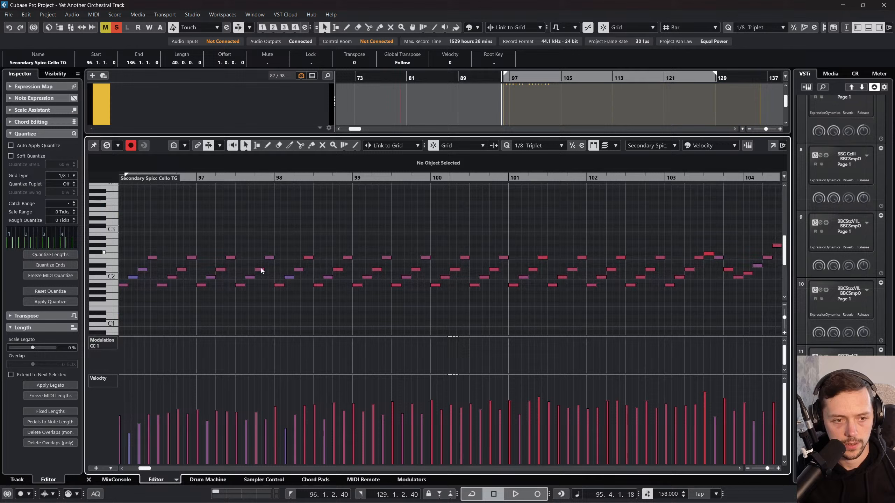
pyautogui.click(126, 285)
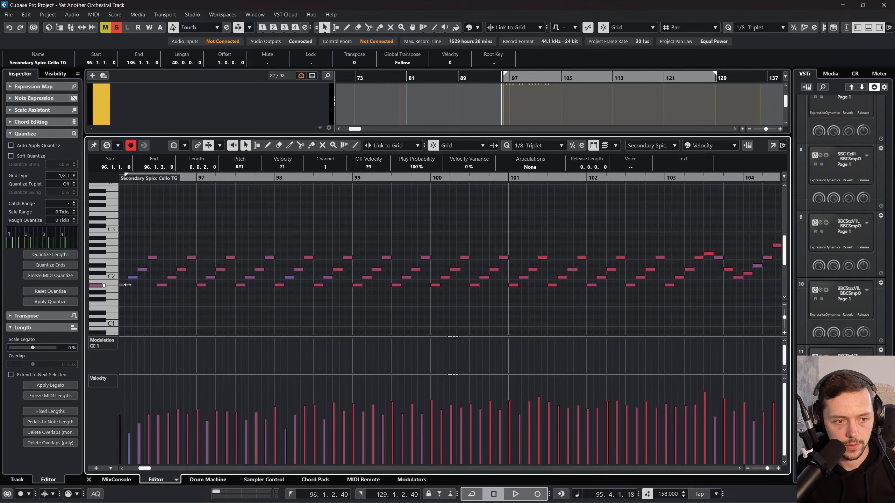
pyautogui.click(91, 480)
pyautogui.scroll(4, 506, 196)
pyautogui.scroll(-1, 541, 281)
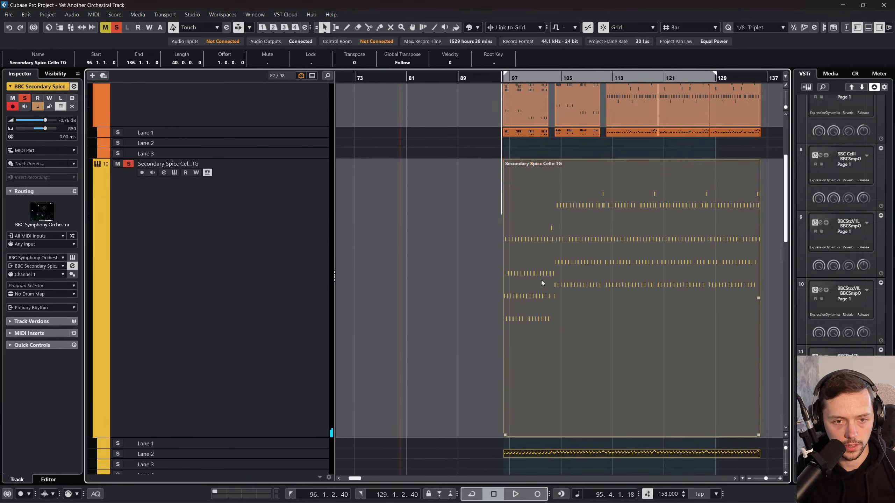
pyautogui.doubleClick(541, 280)
pyautogui.hscroll(-5, 234, 245)
pyautogui.hscroll(1, 461, 273)
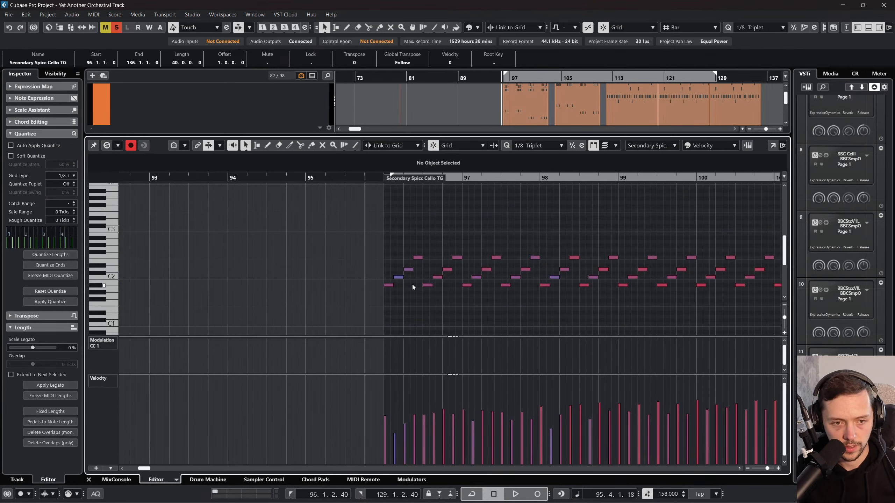
pyautogui.click(388, 286)
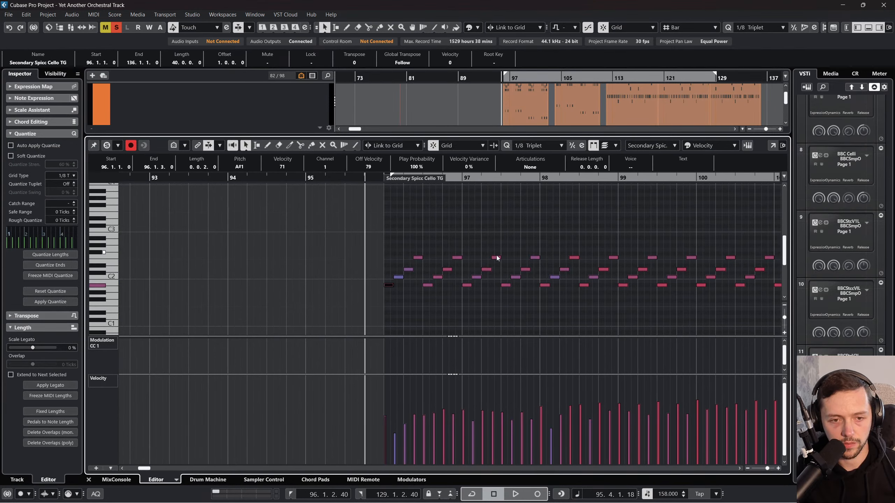
pyautogui.click(87, 480)
# Step: Check the pitch of the Stacc V1 event's first note at bar 96 and close the note editor
pyautogui.scroll(-5, 540, 297)
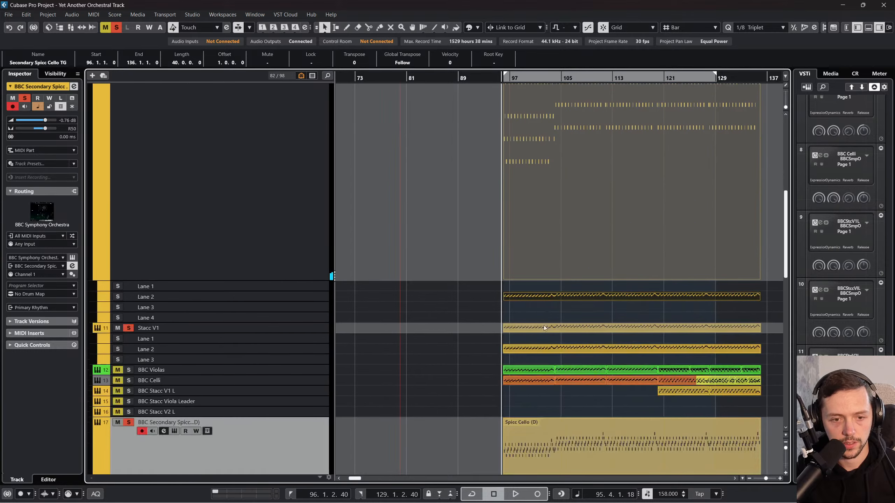
pyautogui.doubleClick(532, 331)
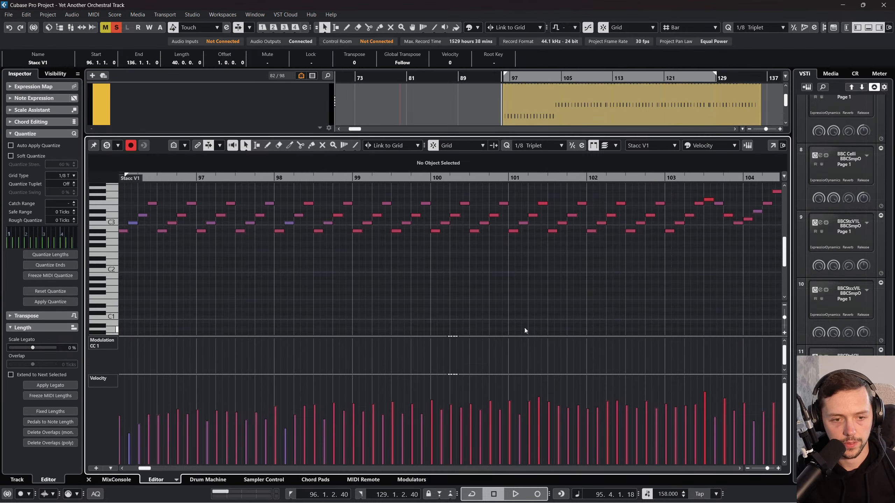
pyautogui.click(124, 232)
pyautogui.click(89, 479)
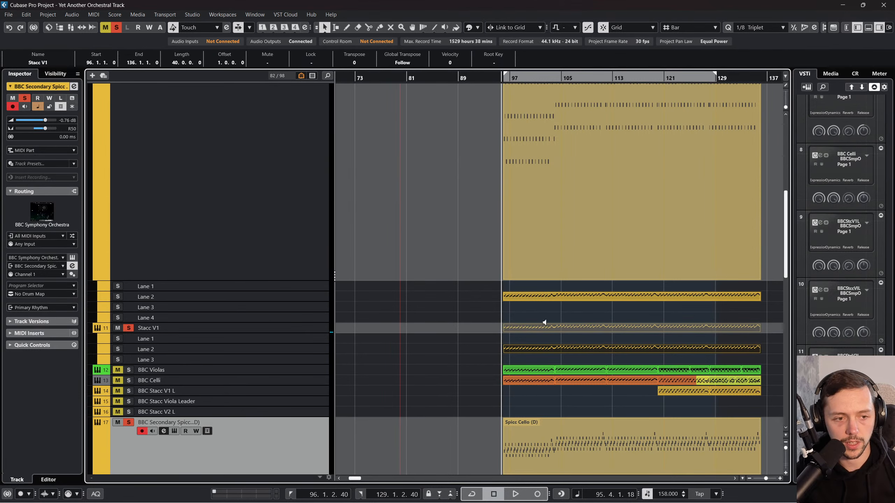
# Step: Try replacing the Spicc Cello (D) event with a paste of the copied pattern at bar 96, and open it for note editing
pyautogui.scroll(-5, 536, 327)
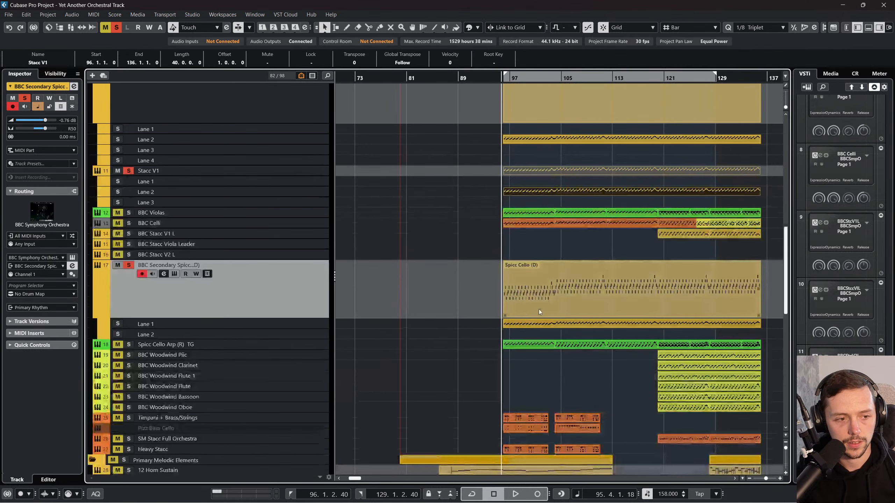
pyautogui.click(544, 296)
pyautogui.press('g')
pyautogui.press('g')
pyautogui.press('g')
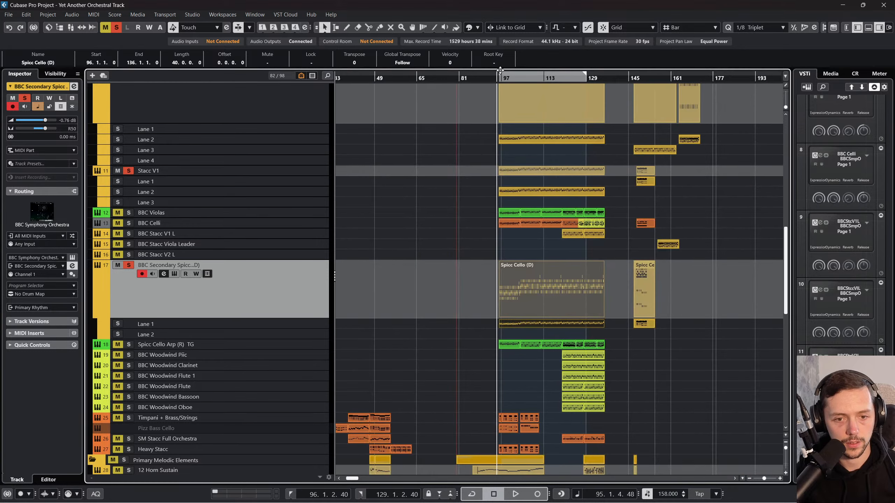
pyautogui.press('Delete')
pyautogui.press('Delete')
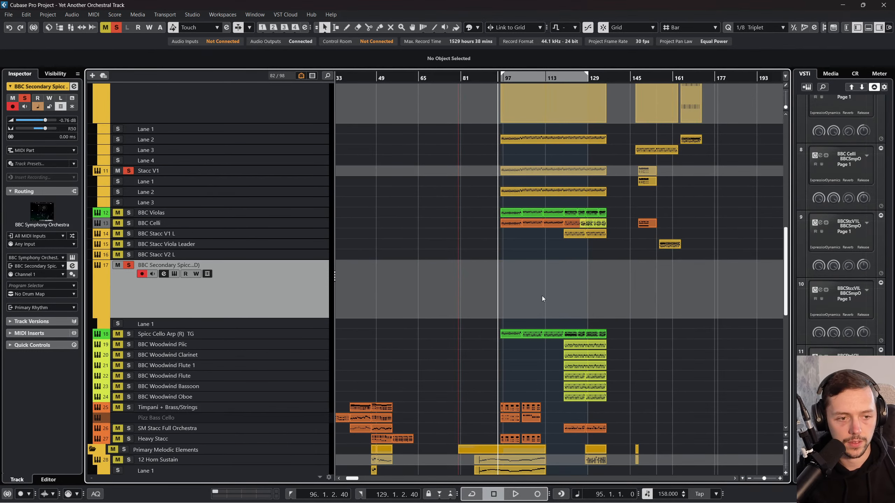
pyautogui.hotkey('ctrl', 'v')
pyautogui.moveTo(544, 291); pyautogui.dragTo(545, 290)
pyautogui.doubleClick(545, 290)
pyautogui.hscroll(-3, 322, 331)
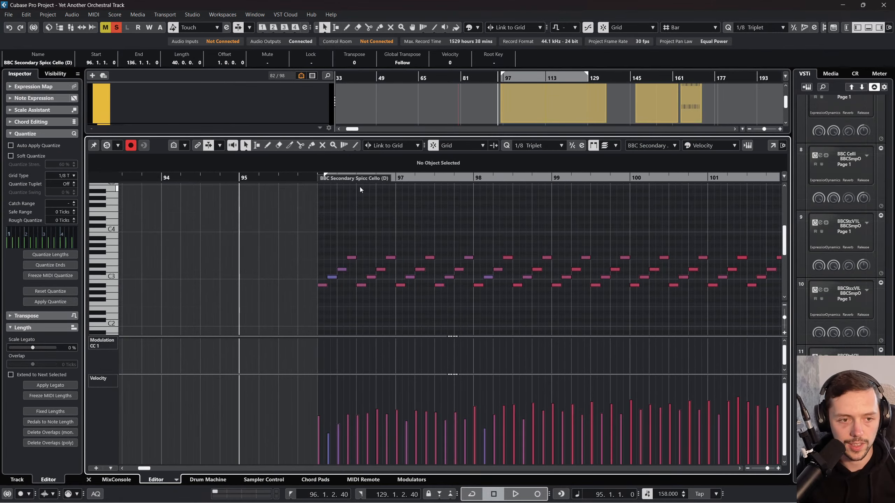
# Step: Try transposing all notes of the pasted event down three semitones so it starts on G2, and play it from bar 96
pyautogui.moveTo(410, 178); pyautogui.dragTo(390, 201)
pyautogui.hotkey('ctrl', 'a')
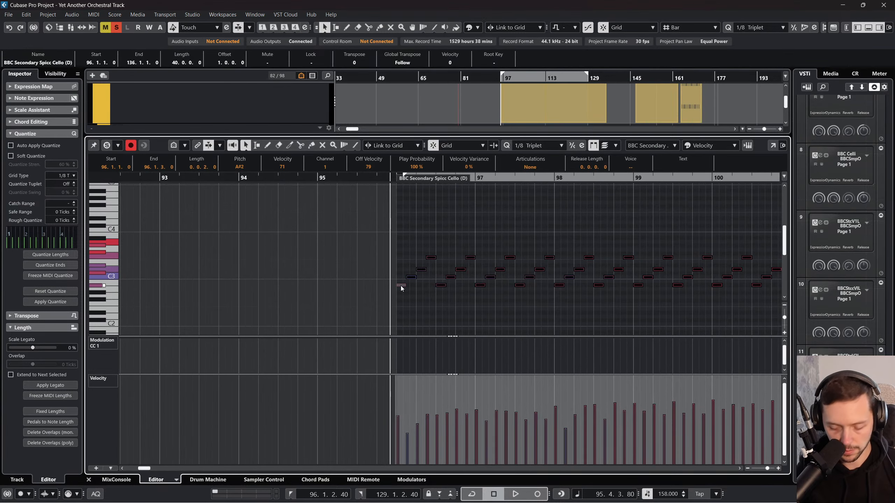
pyautogui.moveTo(401, 285); pyautogui.dragTo(398, 291)
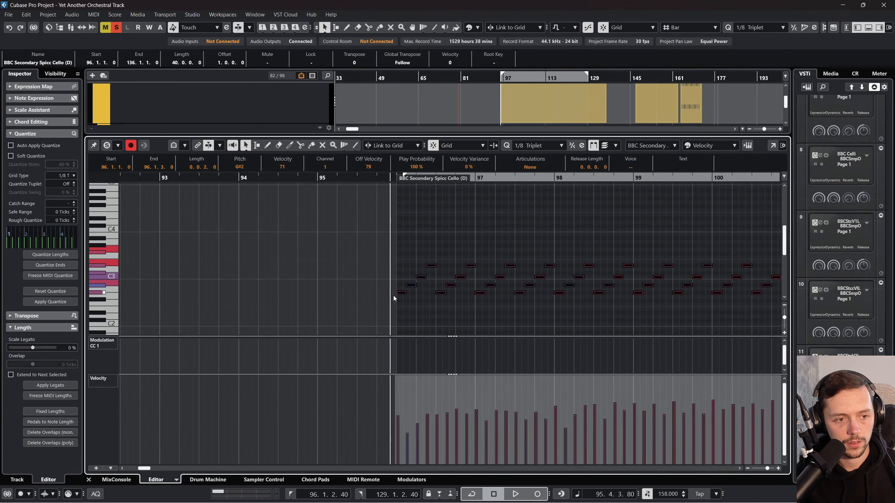
pyautogui.press('Down')
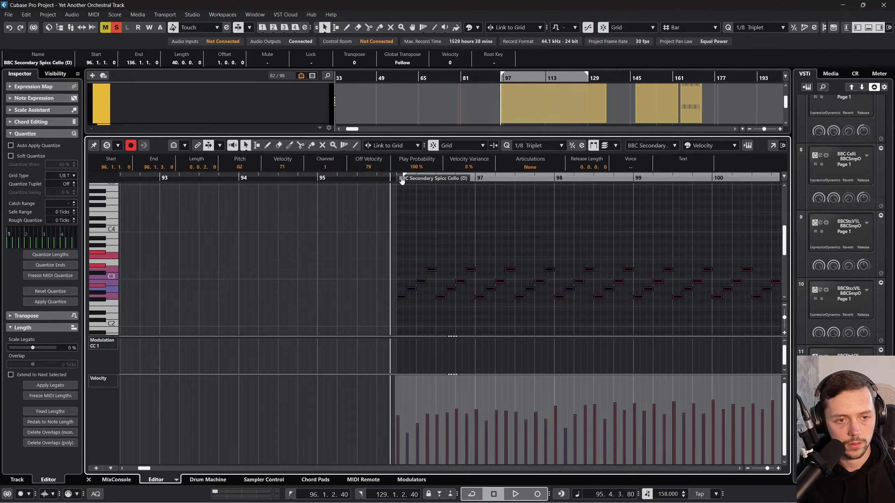
pyautogui.moveTo(402, 179); pyautogui.dragTo(401, 179)
pyautogui.hotkey('ctrl', 'z')
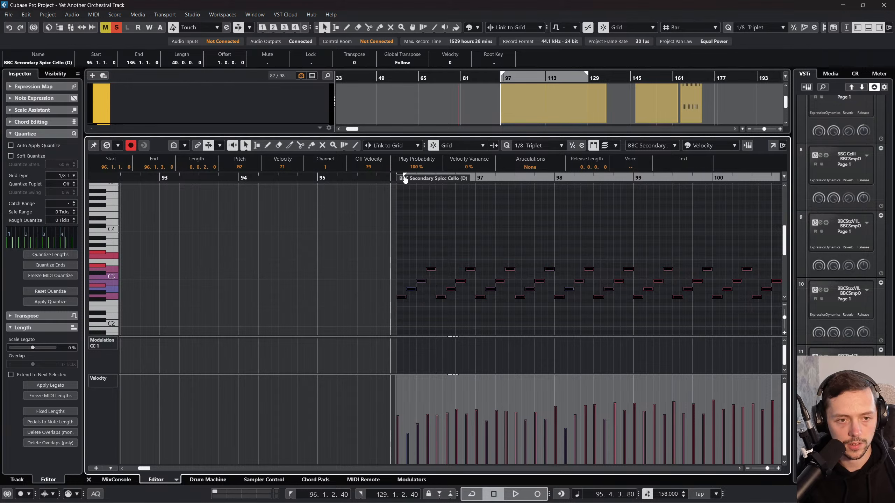
pyautogui.press('space')
pyautogui.click(89, 480)
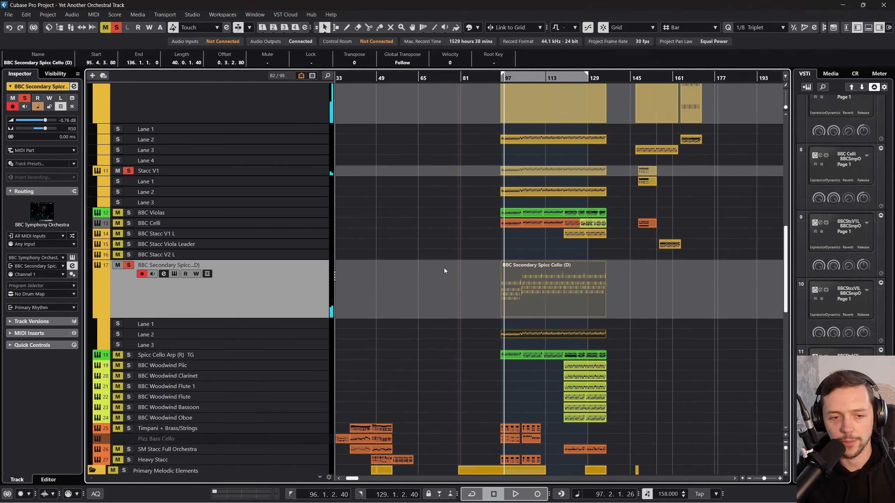
# Step: Undo the transposition, paste and deletion on the BBC Secondary Spicc (D) track to restore its original events
pyautogui.hotkey('ctrl', 'z')
pyautogui.hotkey('ctrl', 'z')
pyautogui.hotkey('ctrl', 'z')
pyautogui.hotkey('ctrl', 'z')
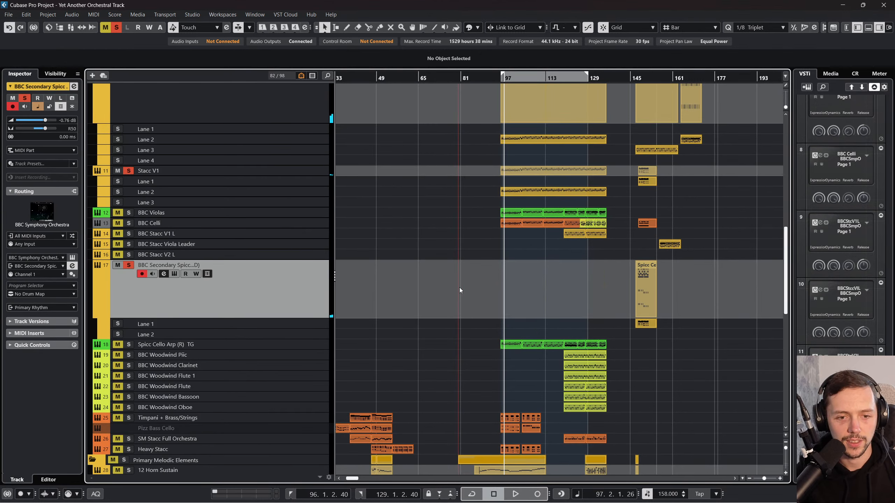
# Step: Open the original Spicc Cello (D) event in the note editor and play it from bar 96
pyautogui.doubleClick(566, 296)
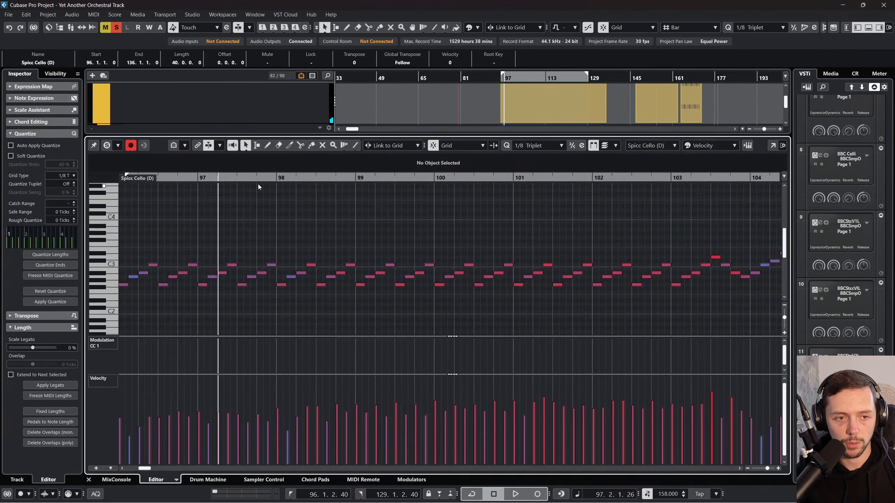
pyautogui.moveTo(251, 178); pyautogui.dragTo(137, 164)
pyautogui.press('space')
pyautogui.moveTo(278, 178); pyautogui.dragTo(251, 236)
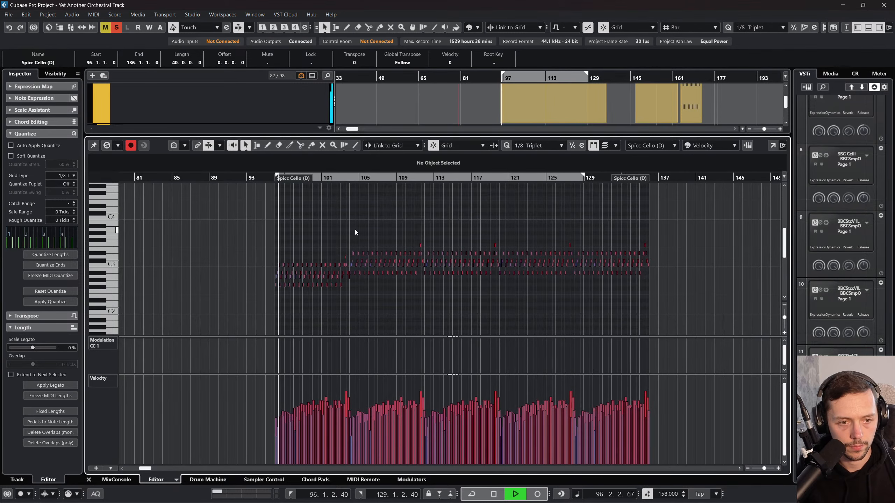
pyautogui.moveTo(354, 229); pyautogui.dragTo(488, 282)
pyautogui.click(473, 307)
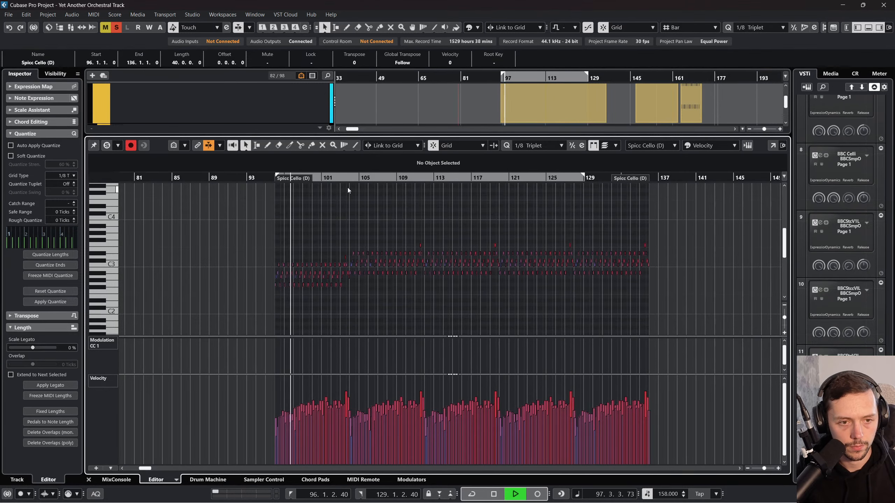
# Step: Raise the weaker opening velocities of the Spicc Cello (D) phrases starting at bars 104, 112 and 128
pyautogui.click(339, 179)
pyautogui.moveTo(338, 187); pyautogui.dragTo(335, 202)
pyautogui.moveTo(361, 233); pyautogui.dragTo(500, 292)
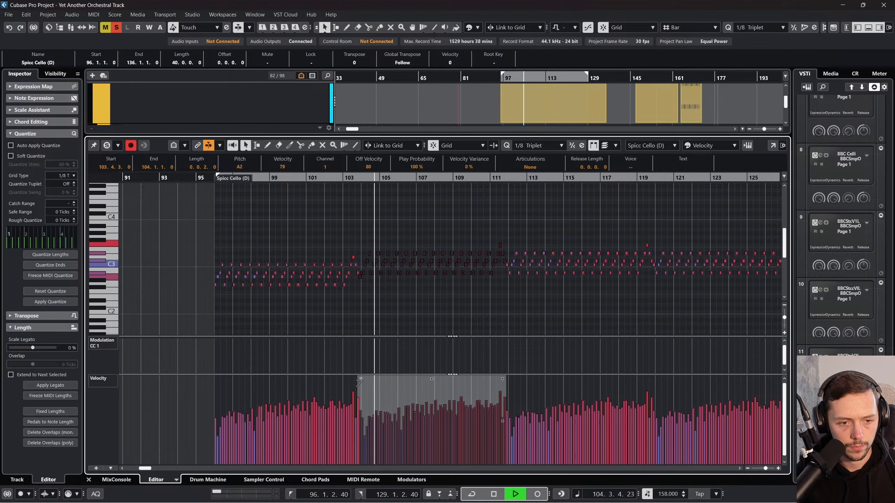
pyautogui.click(548, 278)
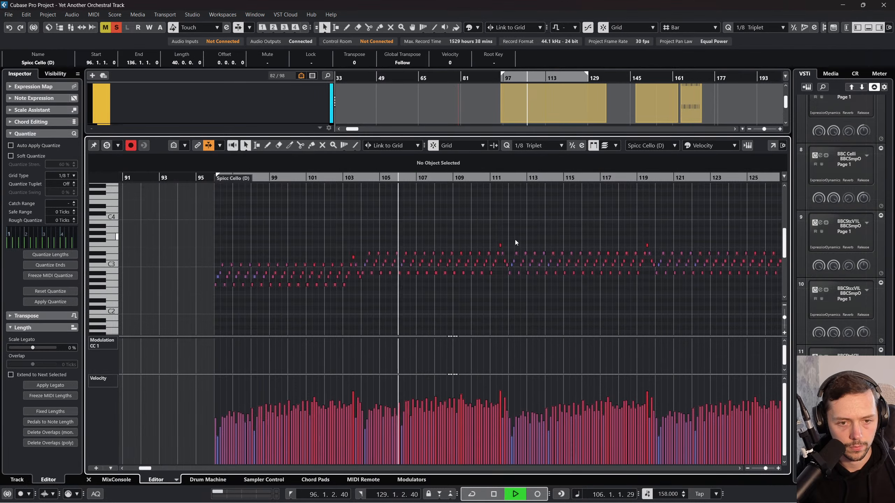
pyautogui.moveTo(507, 234); pyautogui.dragTo(649, 290)
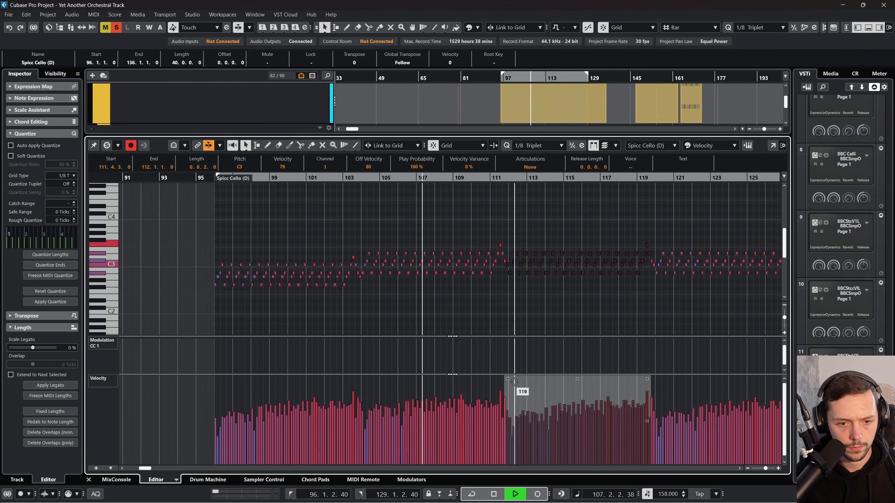
pyautogui.click(645, 305)
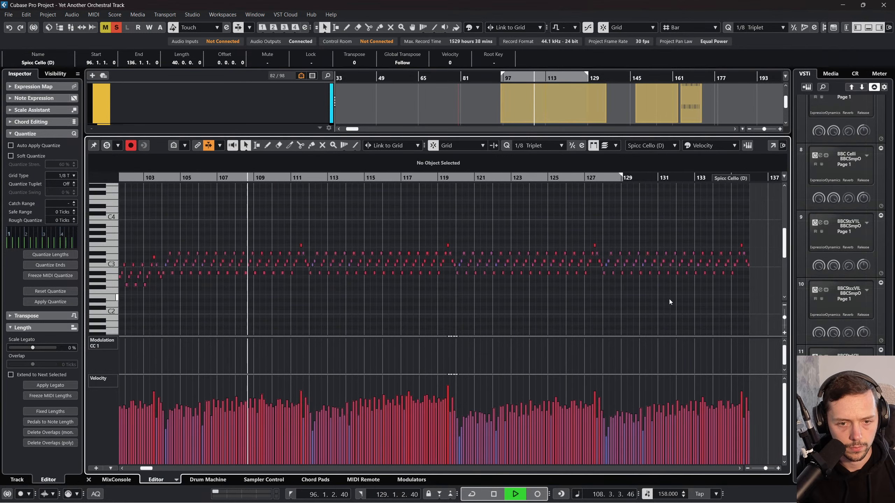
pyautogui.moveTo(757, 288); pyautogui.dragTo(604, 199)
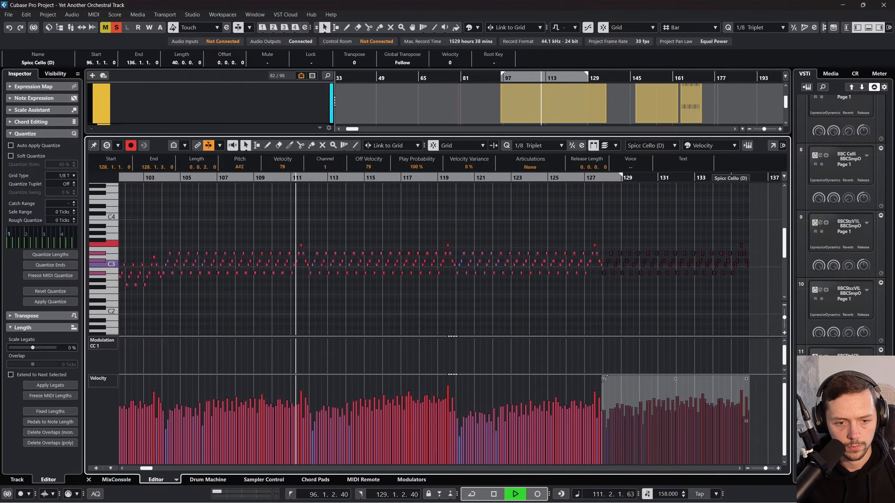
pyautogui.click(521, 335)
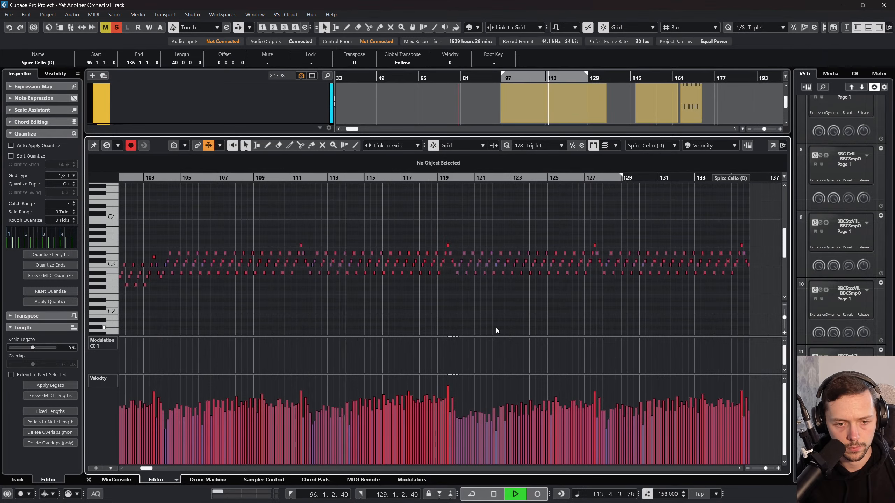
# Step: Raise the velocities of all Spicc Cello (D) notes from the end of bar 119 onward together, bringing the first to 103
pyautogui.hscroll(1, 496, 331)
pyautogui.hscroll(-1, 496, 331)
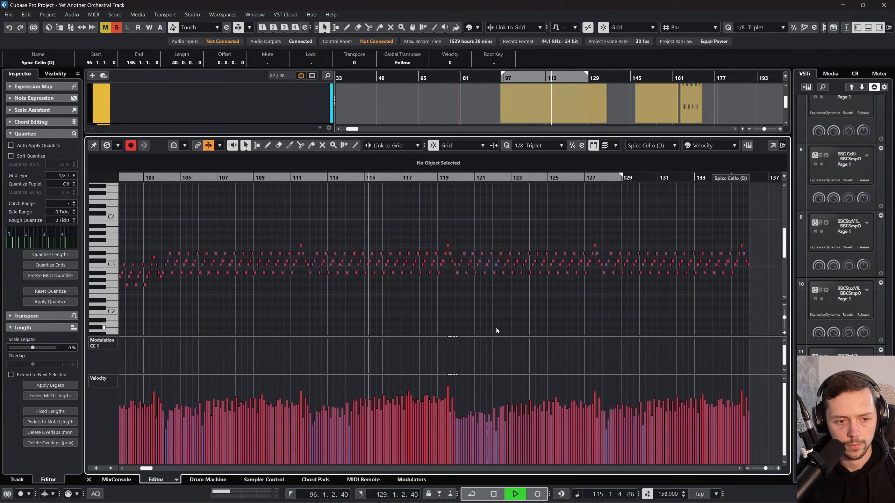
pyautogui.hscroll(-2, 496, 331)
pyautogui.hscroll(2, 575, 354)
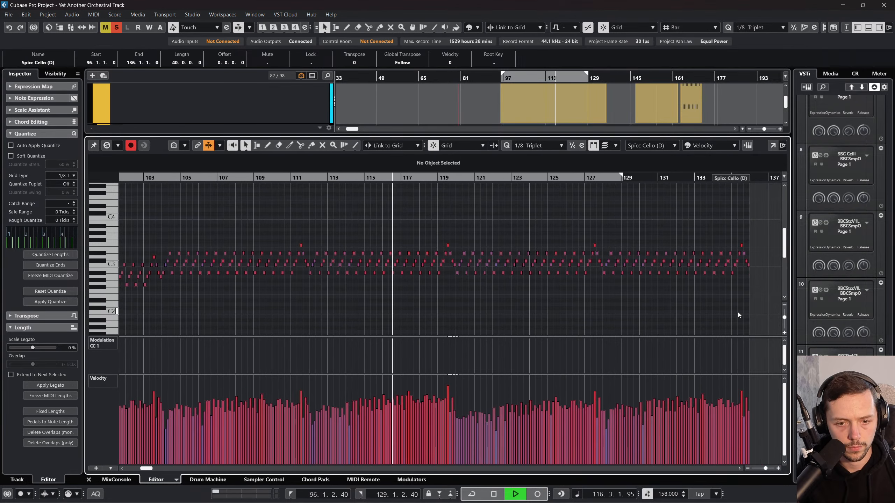
pyautogui.moveTo(738, 311); pyautogui.dragTo(448, 199)
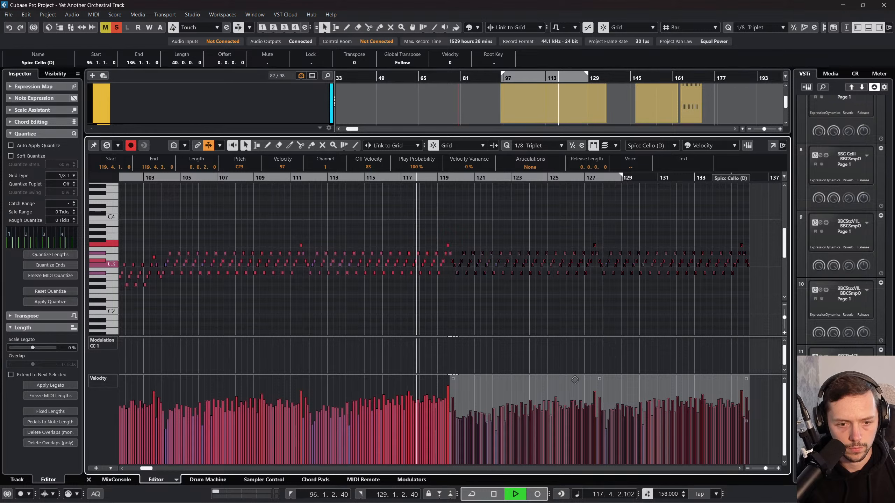
pyautogui.moveTo(575, 380); pyautogui.dragTo(575, 376)
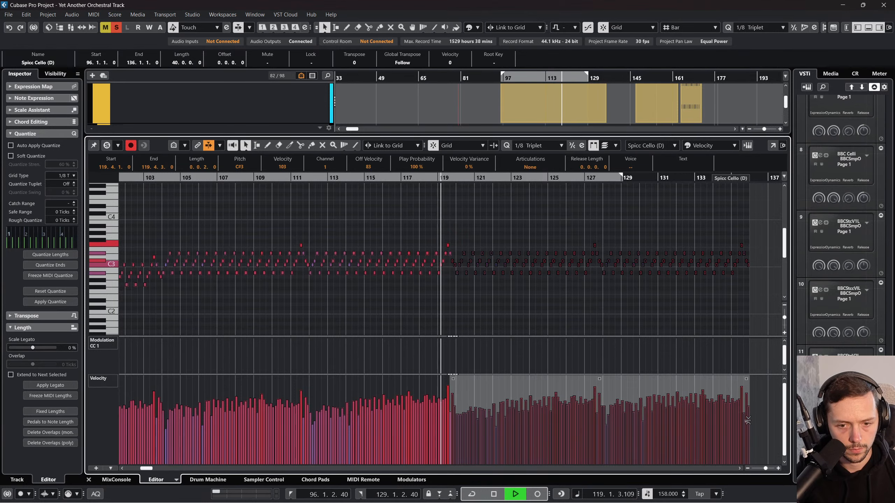
# Step: Nudge the Spicc Cello (D) velocities from the end of bar 119 so the first is 104, and tilt all velocities to open at 64
pyautogui.moveTo(747, 420); pyautogui.dragTo(748, 425)
pyautogui.moveTo(631, 382); pyautogui.dragTo(631, 378)
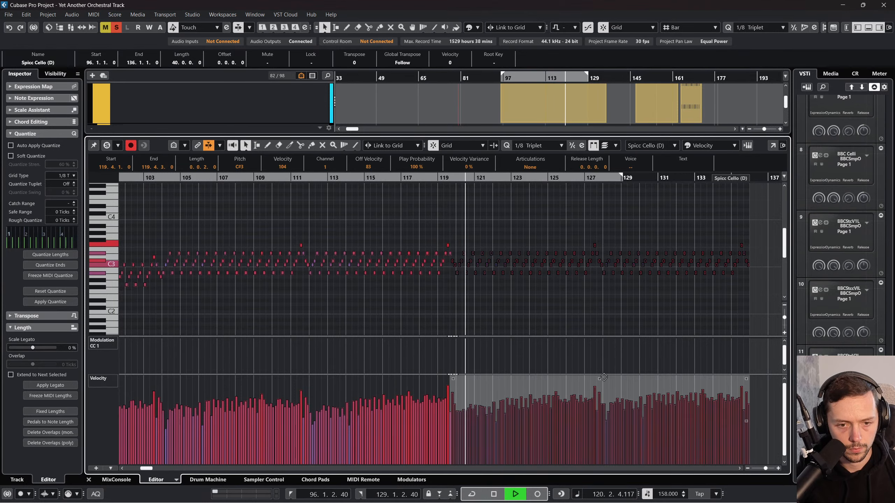
pyautogui.click(454, 285)
pyautogui.hscroll(-3, 452, 289)
pyautogui.hotkey('ctrl', 'a')
pyautogui.hscroll(2, 503, 348)
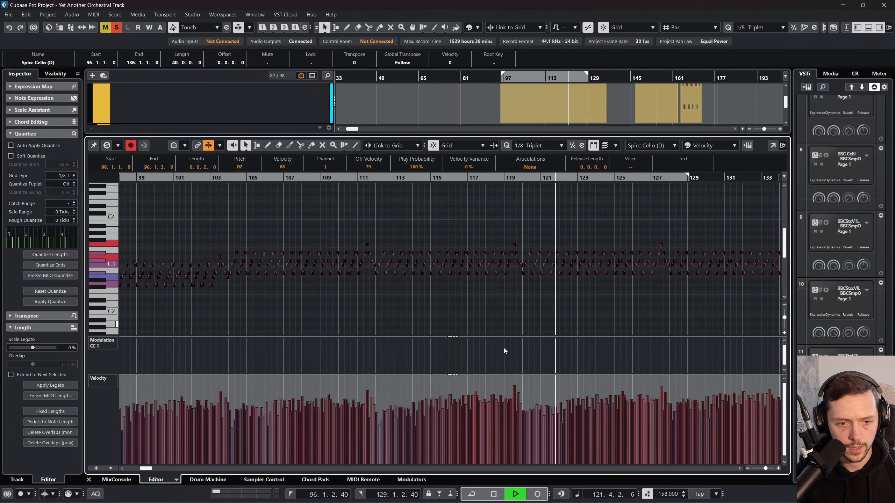
pyautogui.hscroll(1, 694, 398)
pyautogui.hscroll(-4, 458, 395)
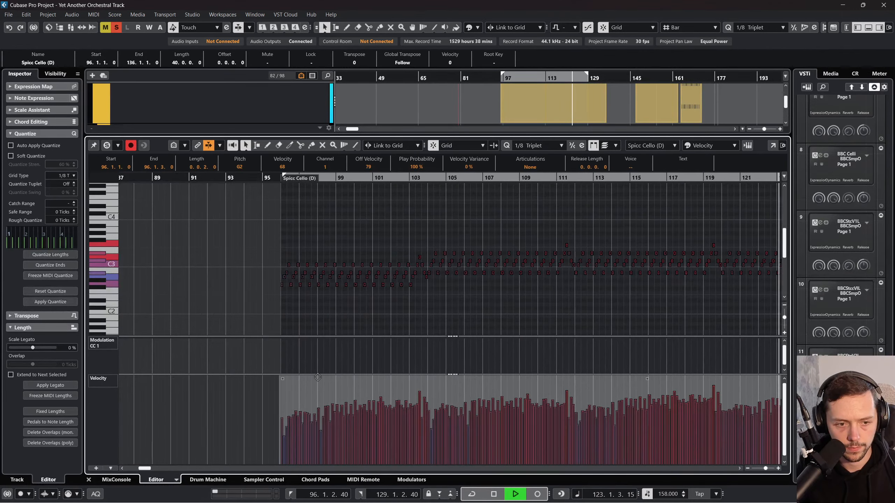
pyautogui.moveTo(280, 384); pyautogui.dragTo(281, 386)
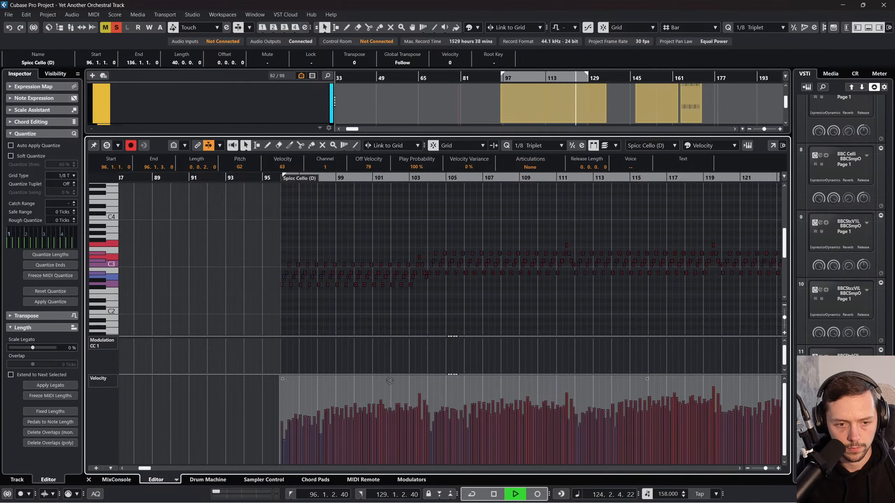
pyautogui.hscroll(3, 458, 402)
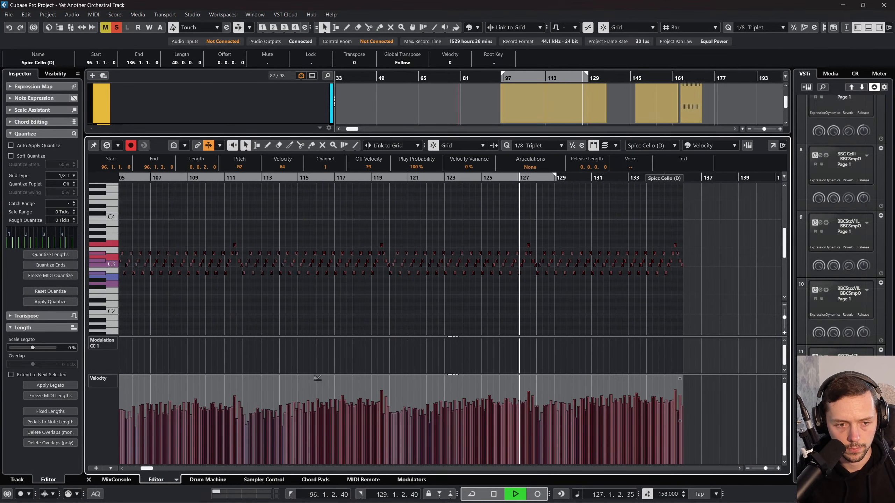
# Step: Close the note editor, clear all solos, and play the full arrangement from bar 93 with nothing selected
pyautogui.hotkey('ctrl', 'e')
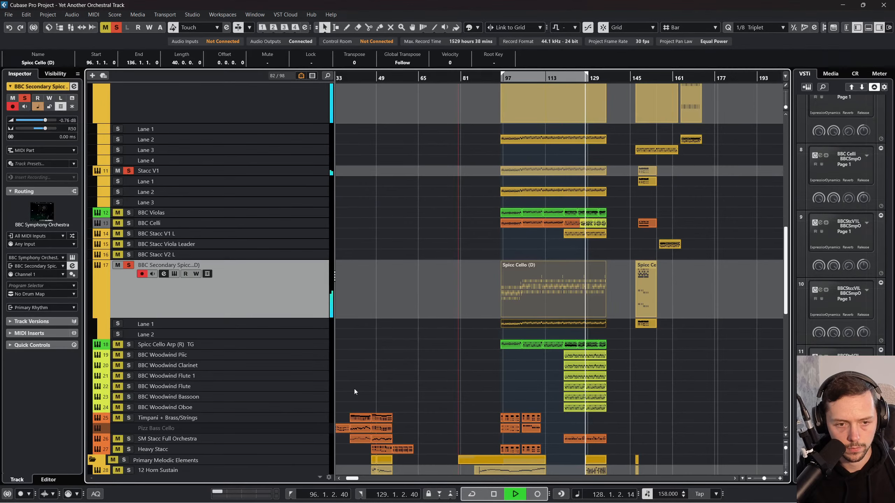
pyautogui.press('space')
pyautogui.click(492, 80)
pyautogui.click(117, 27)
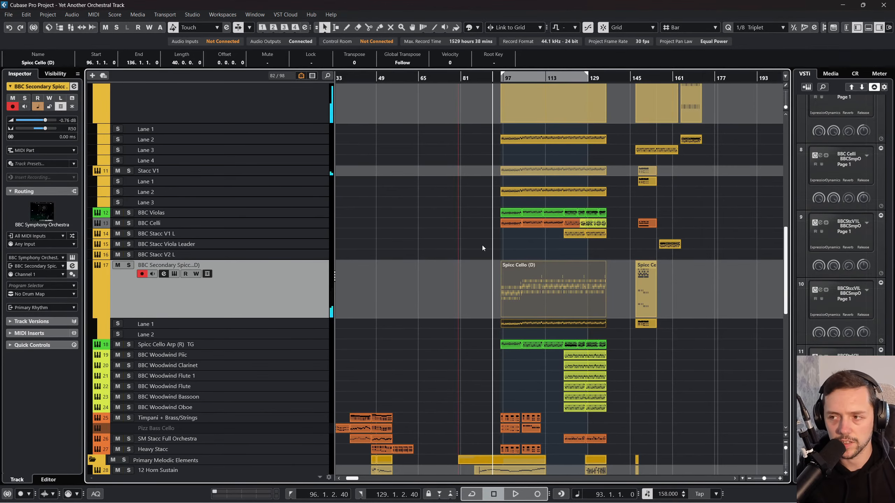
pyautogui.press('space')
pyautogui.scroll(3, 479, 248)
pyautogui.click(466, 280)
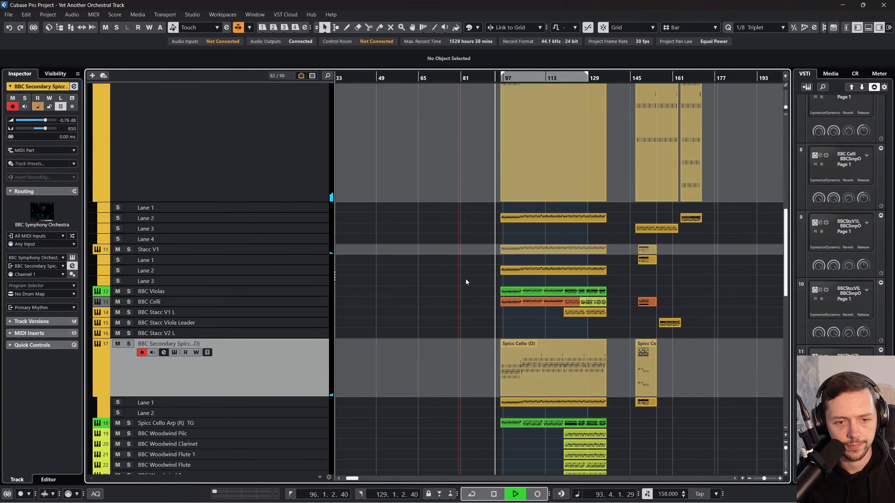
# Step: Examine the arrangement's tracks and the mixer levels of the rhythm, brass and woodwind channels while the full mix plays
pyautogui.scroll(15, 379, 185)
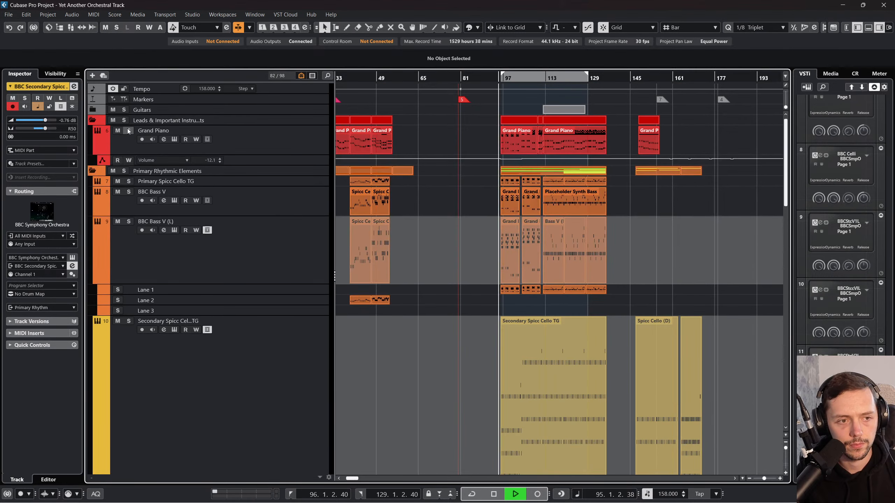
pyautogui.scroll(-15, 439, 252)
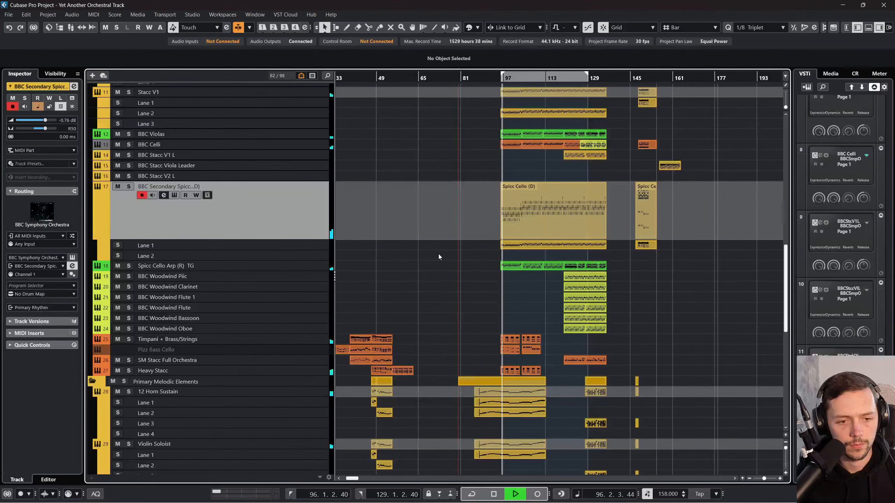
pyautogui.scroll(-9, 453, 223)
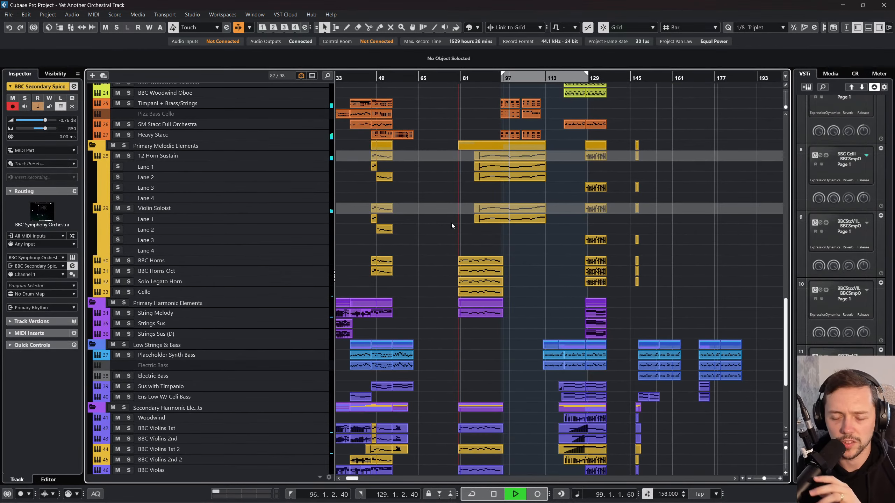
pyautogui.scroll(9, 445, 224)
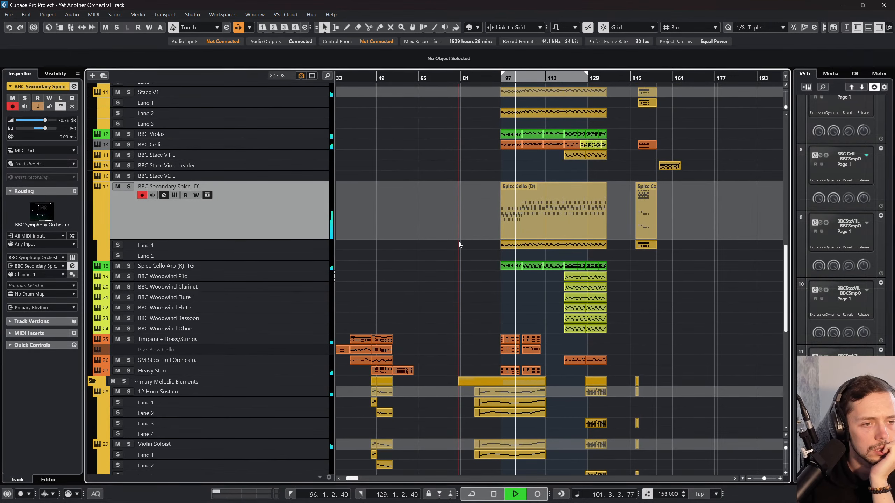
pyautogui.scroll(3, 459, 242)
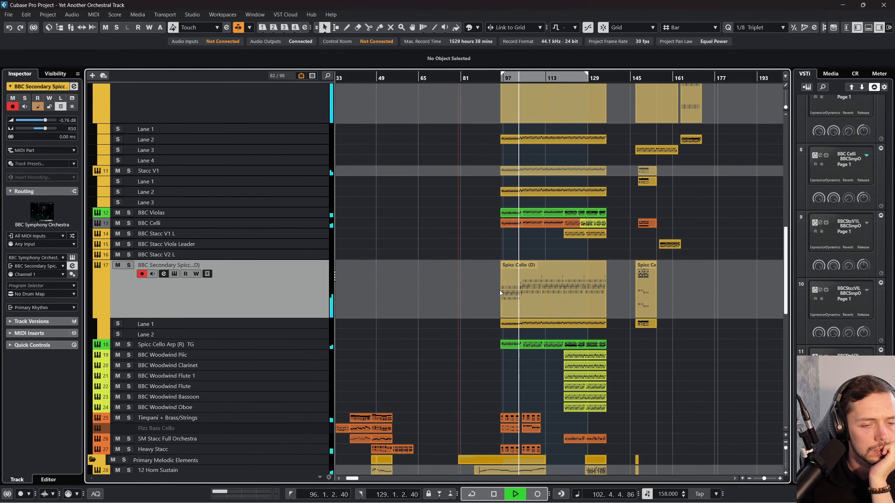
pyautogui.press('F3')
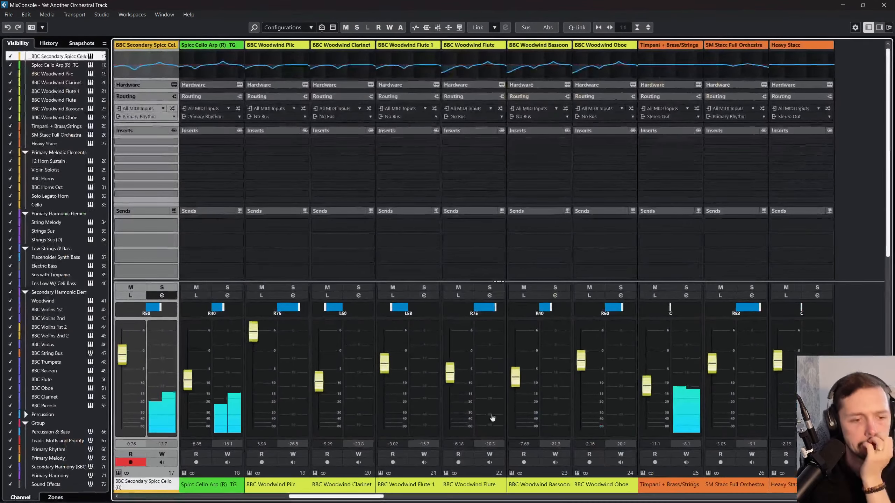
pyautogui.hscroll(5, 419, 497)
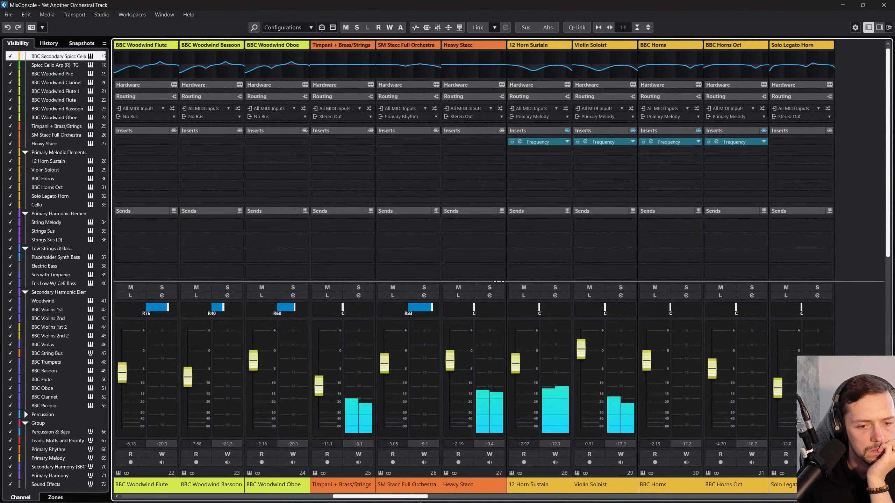
pyautogui.moveTo(420, 497); pyautogui.dragTo(329, 497)
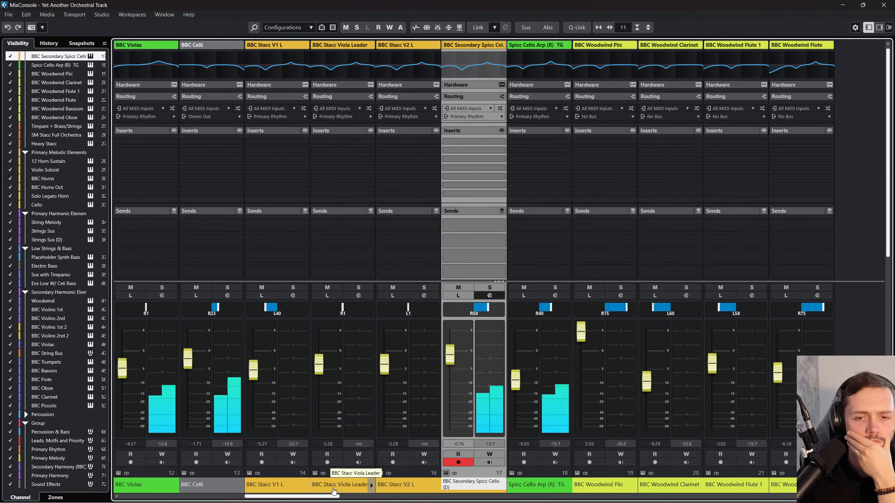
pyautogui.click(883, 4)
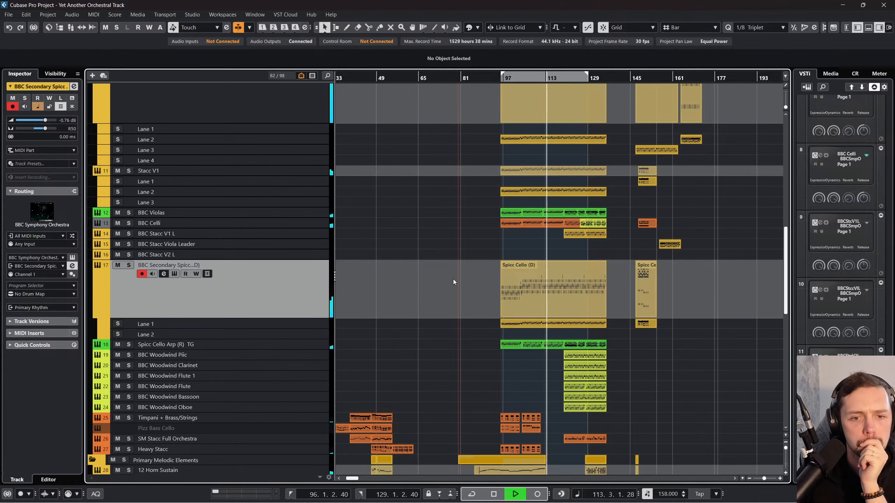
# Step: Review the primary rhythmic string tracks during playback and select Lane 3 of the BBC Bass V (L) track
pyautogui.hscroll(2, 453, 279)
pyautogui.scroll(10, 449, 279)
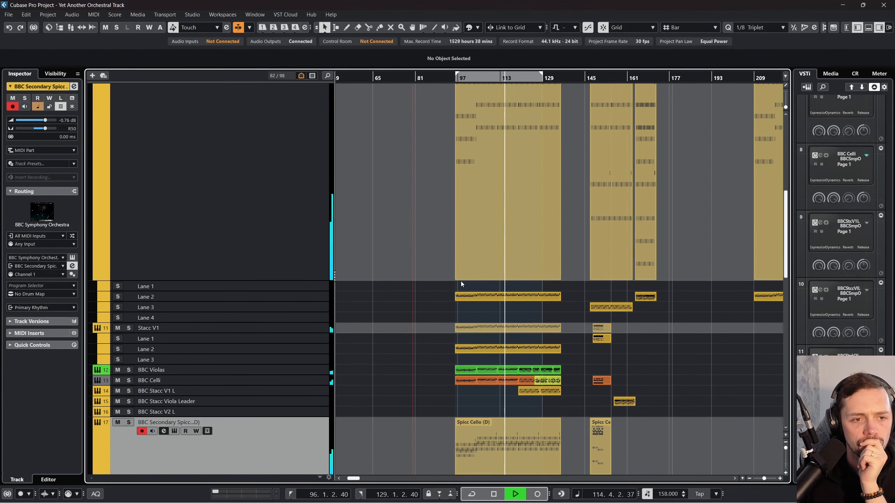
pyautogui.scroll(3, 457, 284)
pyautogui.scroll(-2, 437, 289)
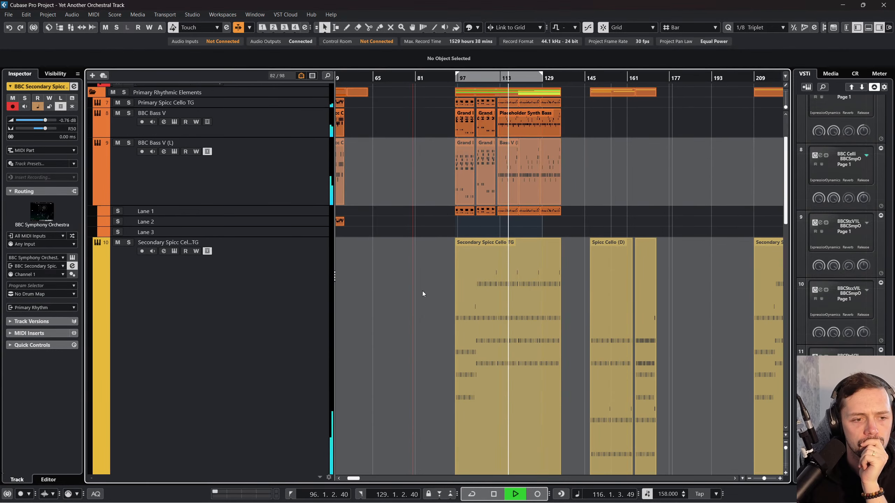
pyautogui.click(152, 281)
pyautogui.click(127, 235)
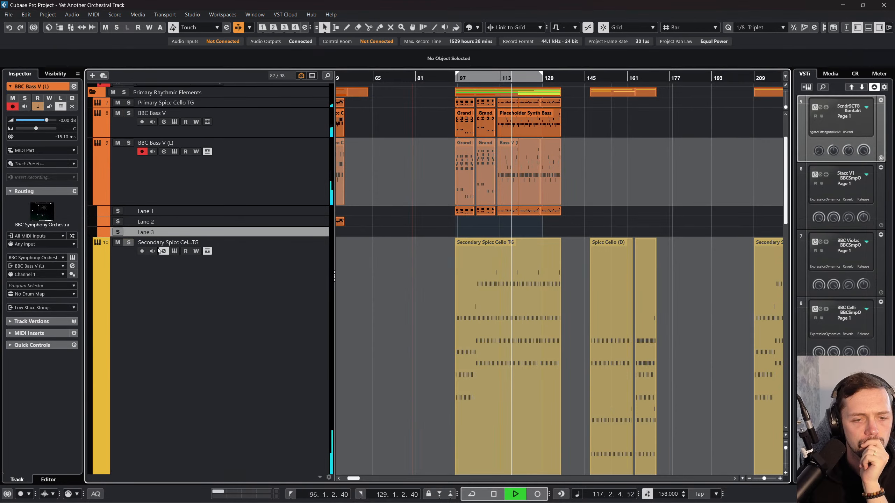
pyautogui.scroll(-8, 265, 251)
pyautogui.scroll(-3, 416, 241)
# Step: Lower the mixer volumes of Stacc V1 to -6.07 dB and BBC Celli to -3.55 dB
pyautogui.press('F3')
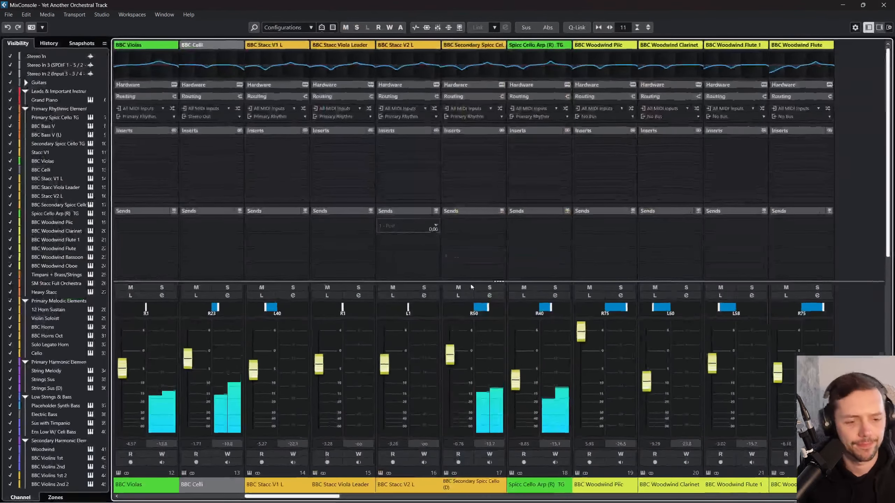
pyautogui.moveTo(326, 497); pyautogui.dragTo(299, 497)
pyautogui.click(305, 491)
pyautogui.moveTo(254, 361); pyautogui.dragTo(254, 372)
pyautogui.moveTo(384, 360); pyautogui.dragTo(385, 365)
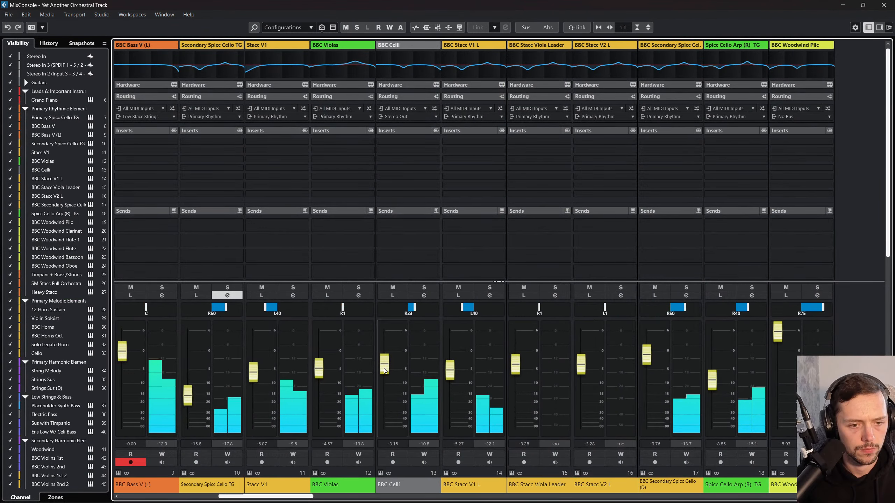
pyautogui.press('F3')
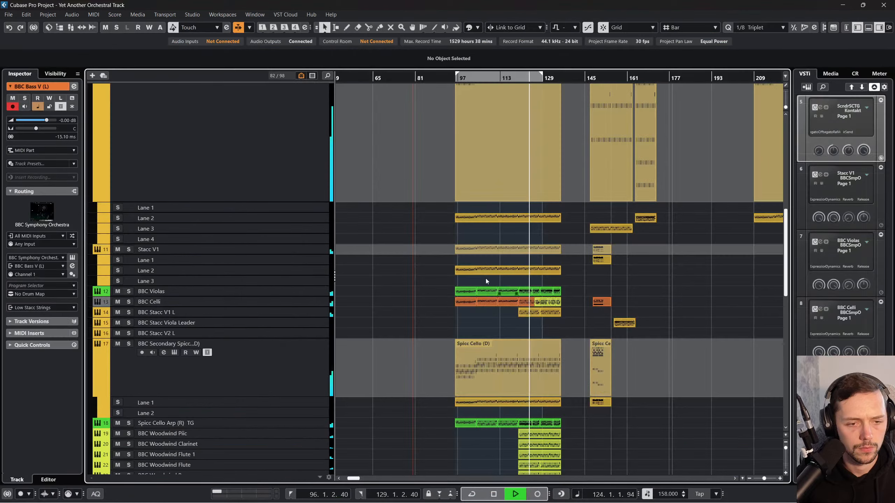
# Step: Replay the section from bar 96 and briefly solo BBC Secondary Spicc Cello (D) and Spicc Cello Arp (R) TG one after the other
pyautogui.scroll(-10, 409, 285)
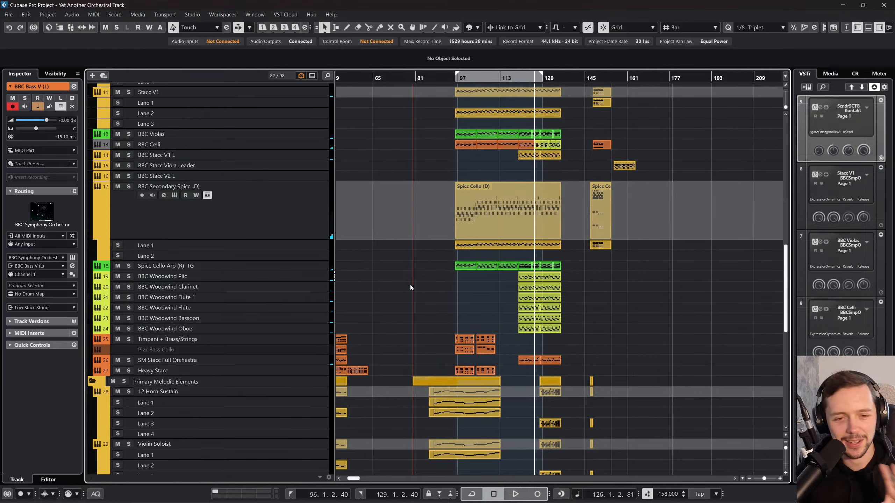
pyautogui.click(455, 76)
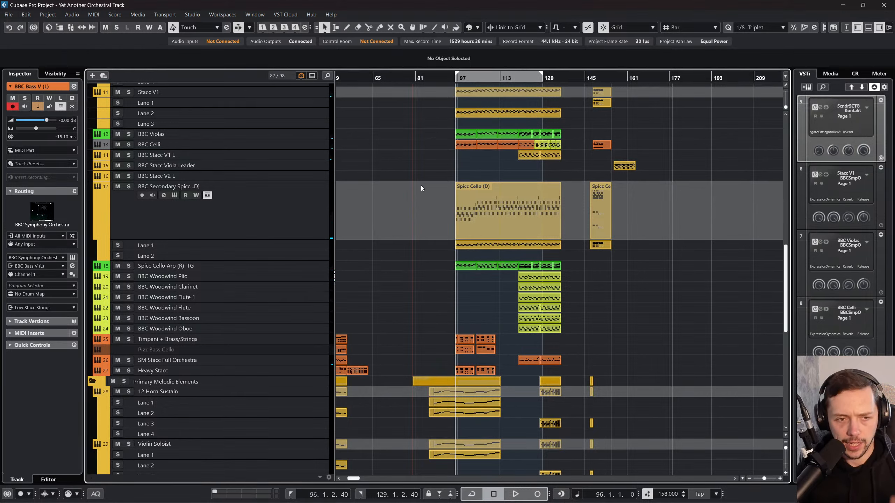
pyautogui.press('space')
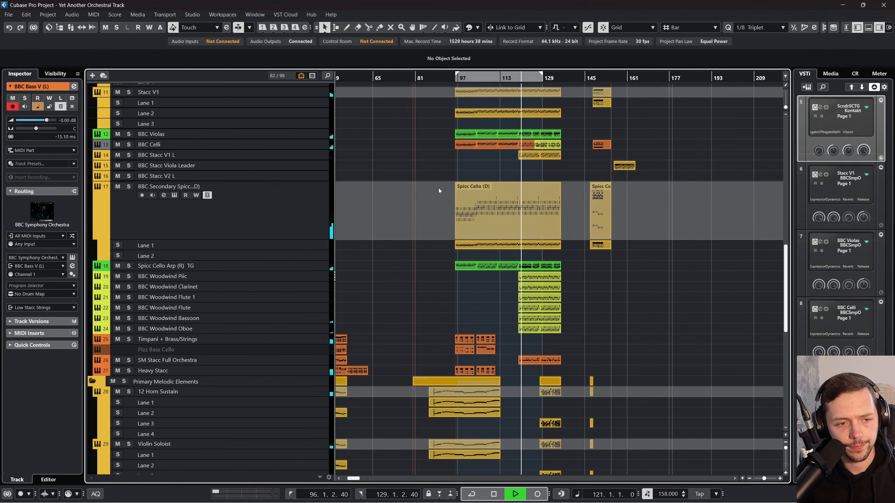
pyautogui.press('F3')
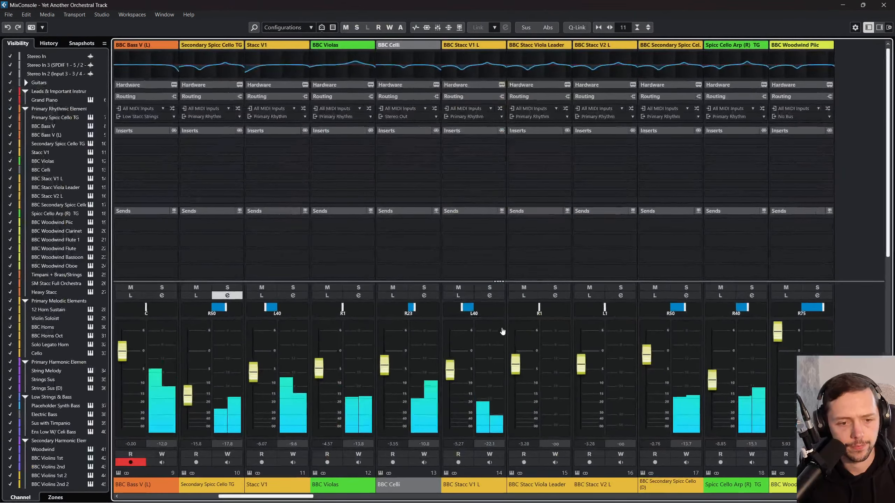
pyautogui.click(685, 287)
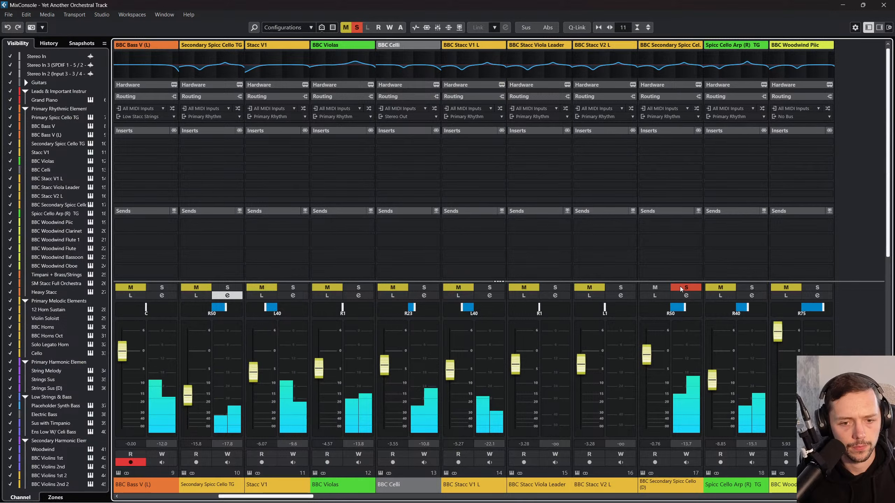
pyautogui.click(685, 287)
pyautogui.click(752, 287)
pyautogui.click(751, 287)
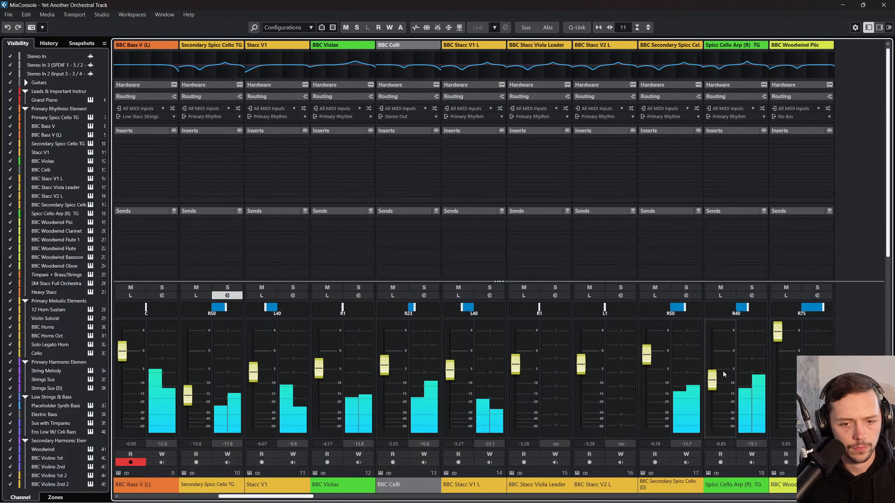
# Step: Raise Spicc Cello Arp (R) TG to -6.21 dB and lower BBC Secondary Spicc Cello (D) to -1.38 dB in the mixer
pyautogui.moveTo(711, 380); pyautogui.dragTo(712, 373)
pyautogui.scroll(-2, 664, 366)
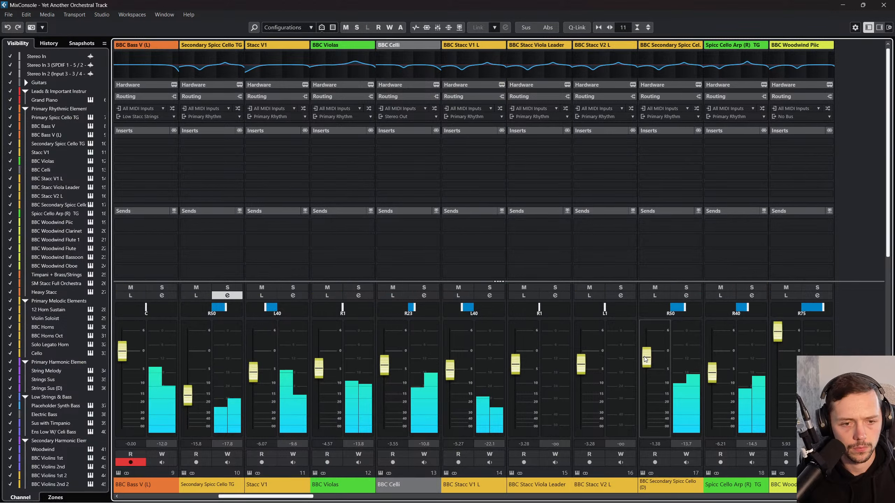
pyautogui.press('F3')
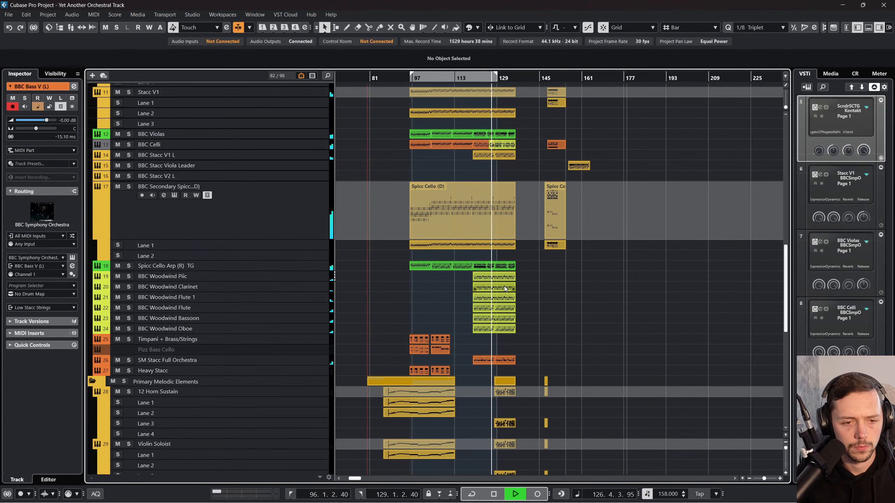
# Step: Select the Spicc Cello Arp (R) TG track, listen to the full mix up to bar 132 and stop playback
pyautogui.scroll(3, 468, 302)
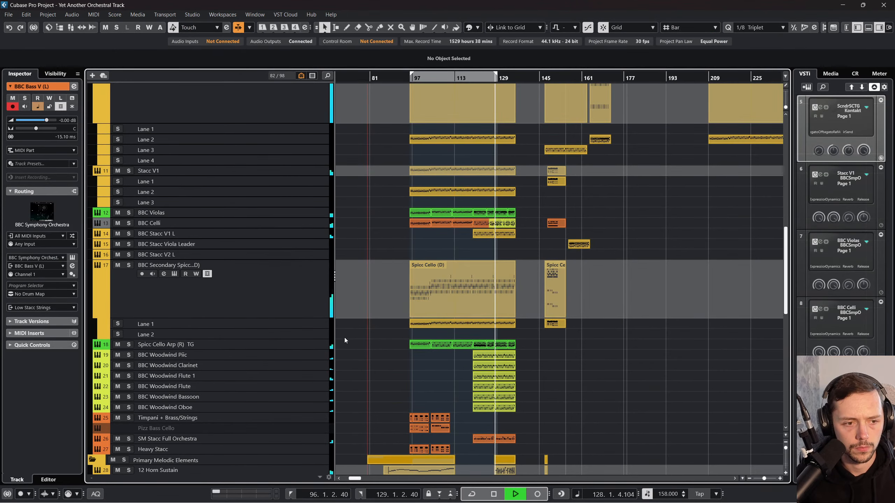
pyautogui.click(304, 357)
pyautogui.click(300, 344)
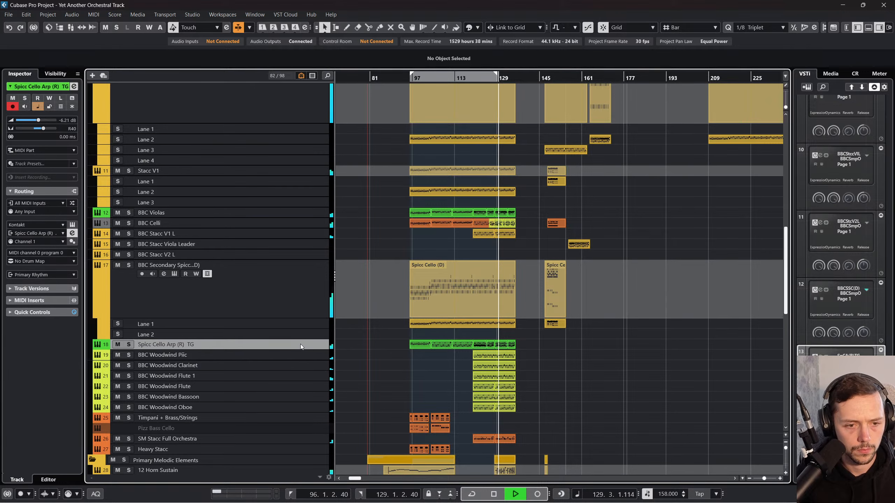
pyautogui.scroll(-3, 306, 342)
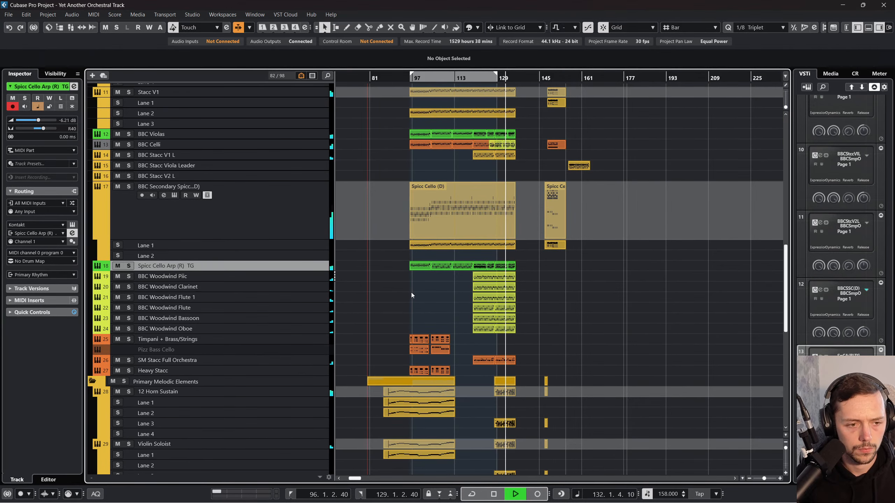
pyautogui.press('space')
pyautogui.scroll(12, 441, 263)
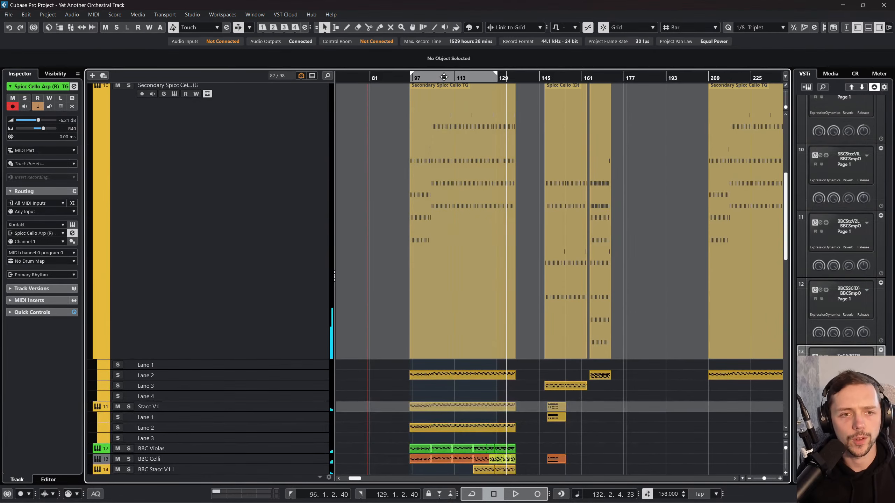
# Step: Solo the Primary Rhythmic Elements folder and play the section from bar 109
pyautogui.click(443, 77)
pyautogui.scroll(9, 400, 161)
pyautogui.moveTo(412, 76); pyautogui.dragTo(404, 103)
pyautogui.click(126, 171)
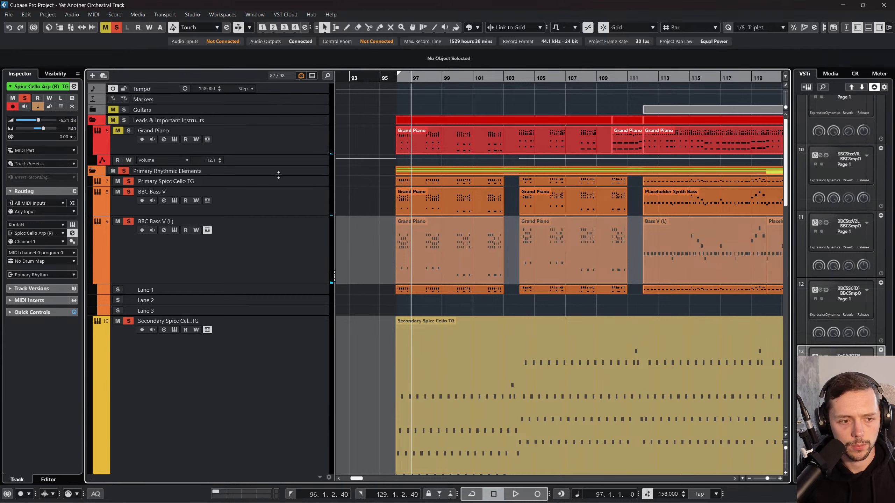
pyautogui.scroll(-5, 278, 174)
pyautogui.moveTo(394, 78); pyautogui.dragTo(481, 66)
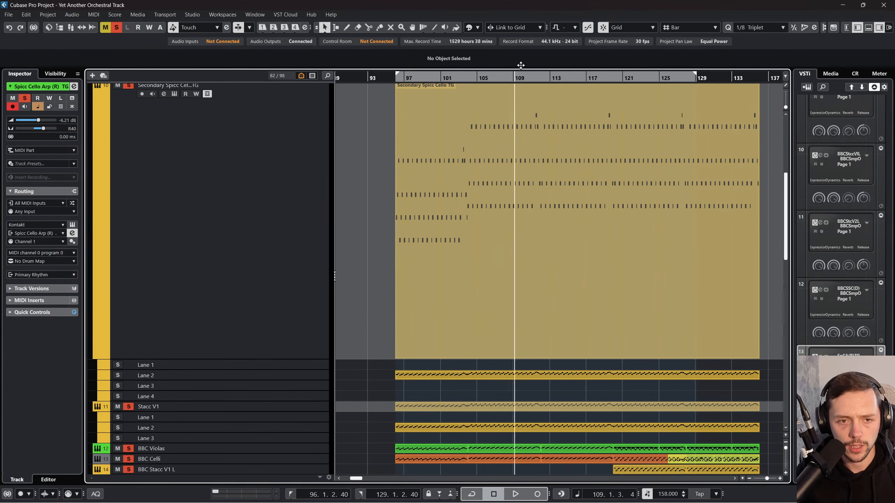
pyautogui.press('space')
# Step: Examine the soloed rhythmic string, woodwind and brass tracks from bar 109 to bar 118 while playback runs
pyautogui.scroll(-6, 535, 145)
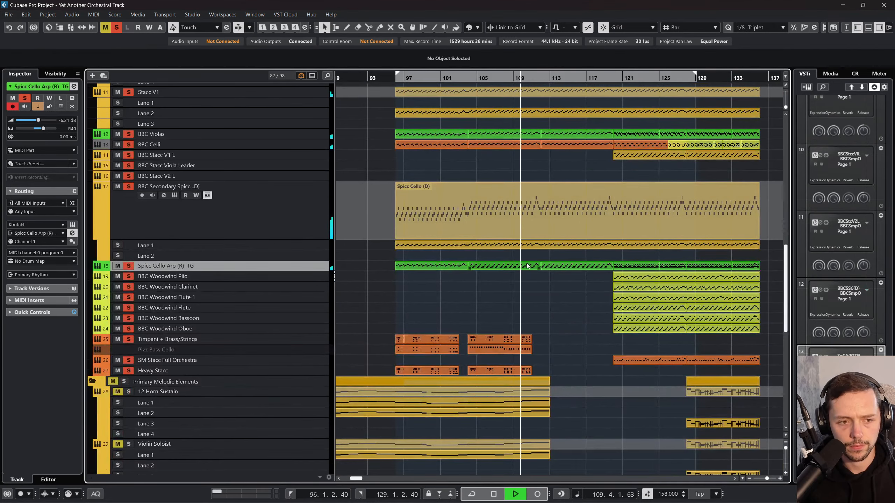
pyautogui.scroll(-5, 527, 265)
pyautogui.scroll(3, 526, 265)
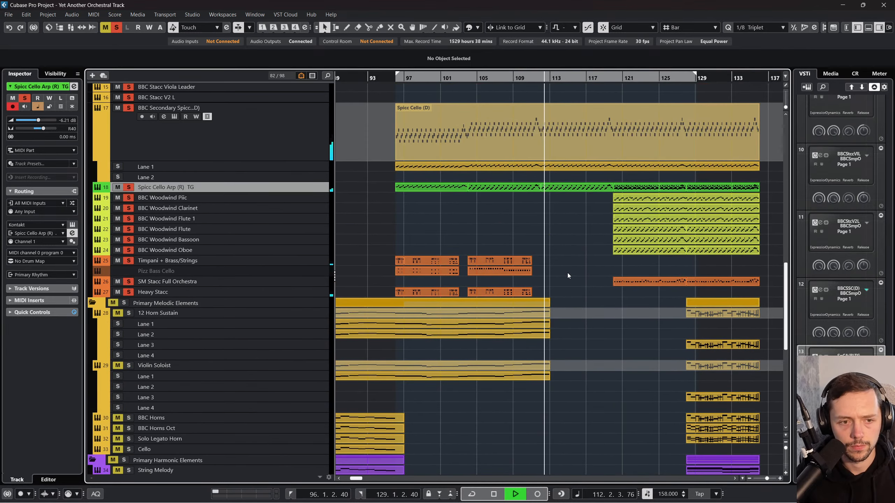
pyautogui.scroll(3, 567, 275)
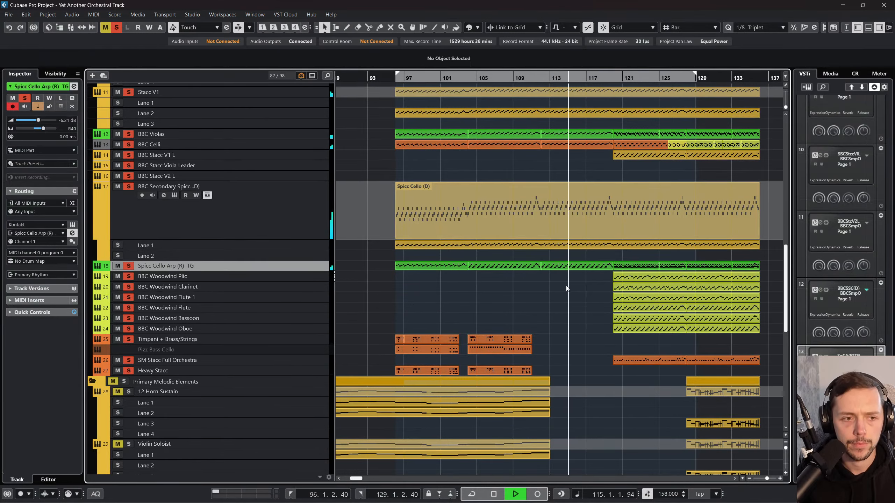
pyautogui.press('F3')
pyautogui.press('F3')
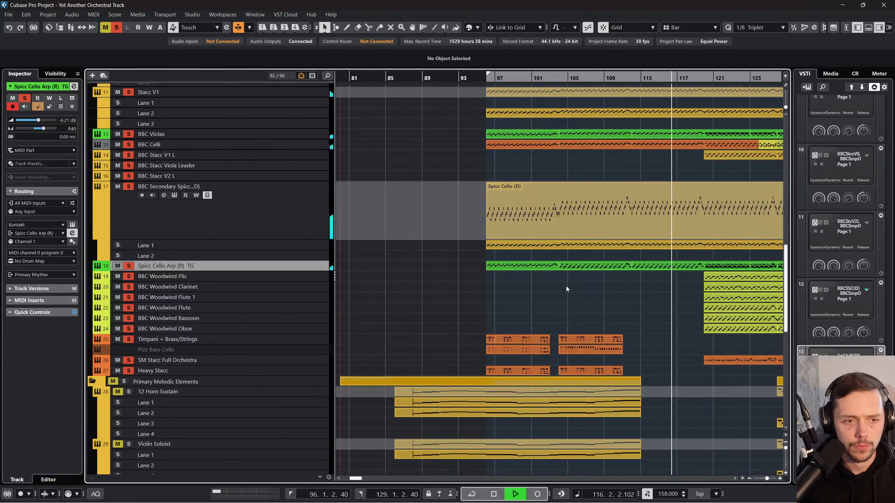
pyautogui.press('F3')
pyautogui.press('F3')
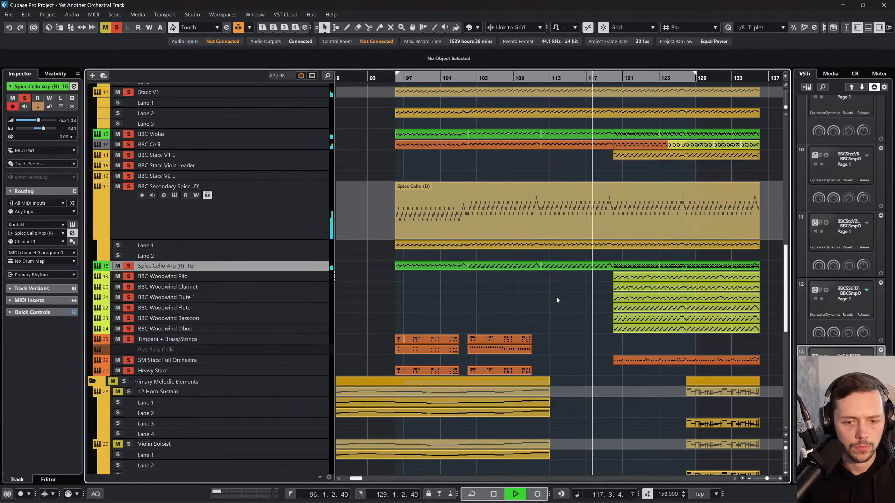
pyautogui.scroll(-5, 556, 297)
pyautogui.scroll(5, 552, 294)
# Step: Mute Spicc Cello Arp (R) TG, BBC Woodwind Piic and BBC Secondary Spicc Cello (D) during playback and briefly toggle the mute of BBC Stacc V2 L
pyautogui.click(117, 266)
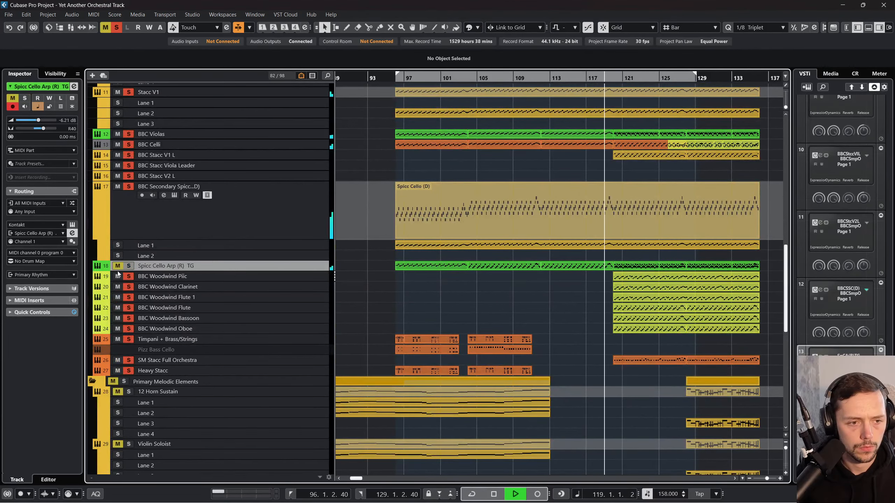
pyautogui.click(118, 276)
pyautogui.scroll(3, 141, 211)
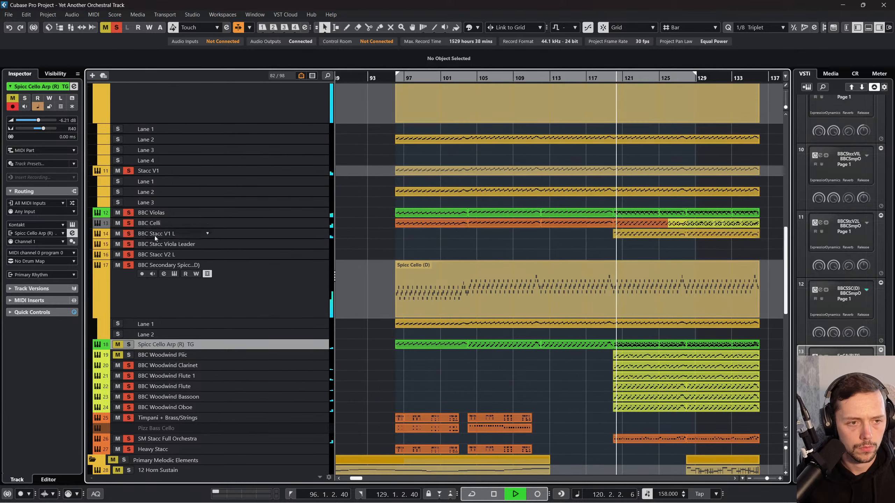
pyautogui.click(118, 265)
pyautogui.click(118, 255)
pyautogui.click(118, 254)
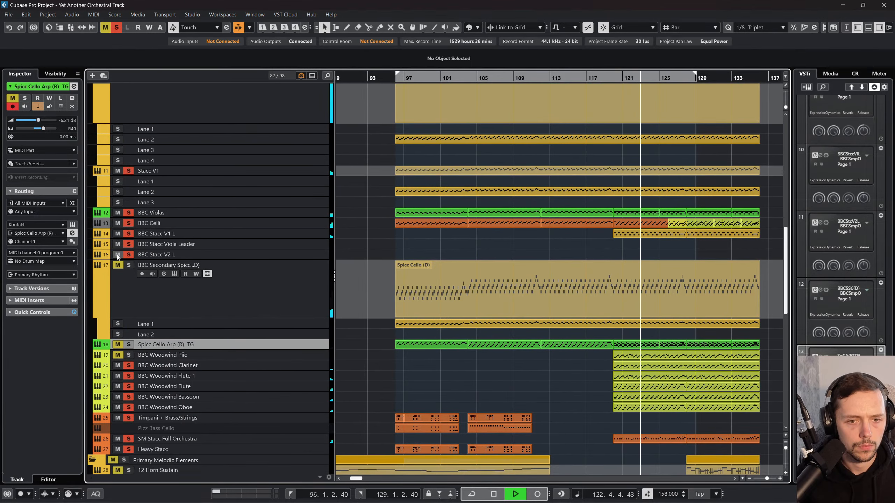
# Step: Select the BBC Violas track, listen to the reduced rhythmic layers up to bar 130 and stop playback
pyautogui.hscroll(-3, 361, 261)
pyautogui.hscroll(5, 361, 261)
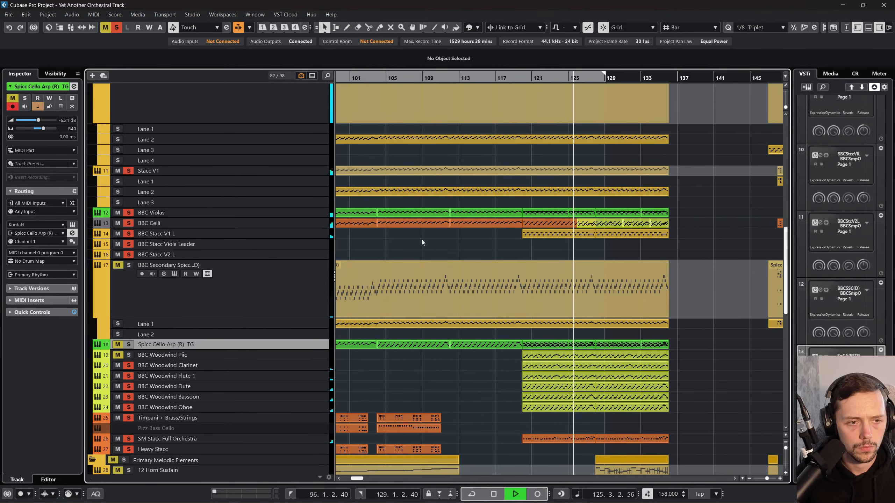
pyautogui.scroll(3, 422, 239)
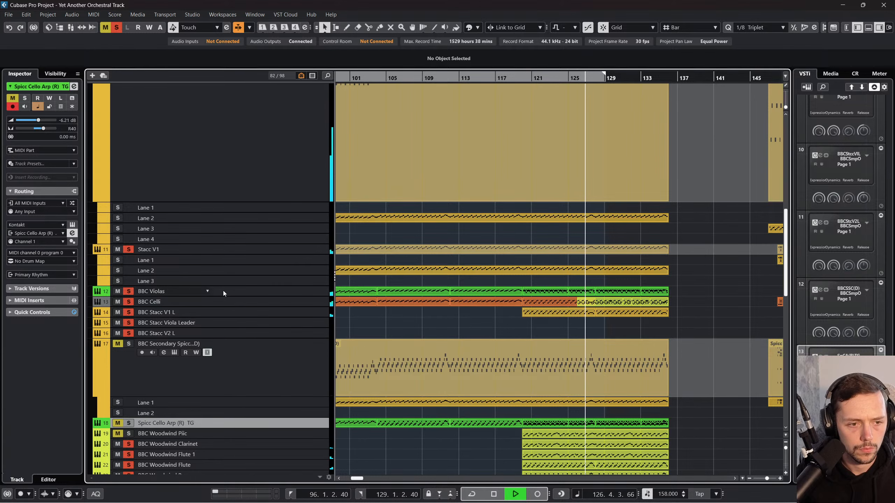
pyautogui.click(260, 292)
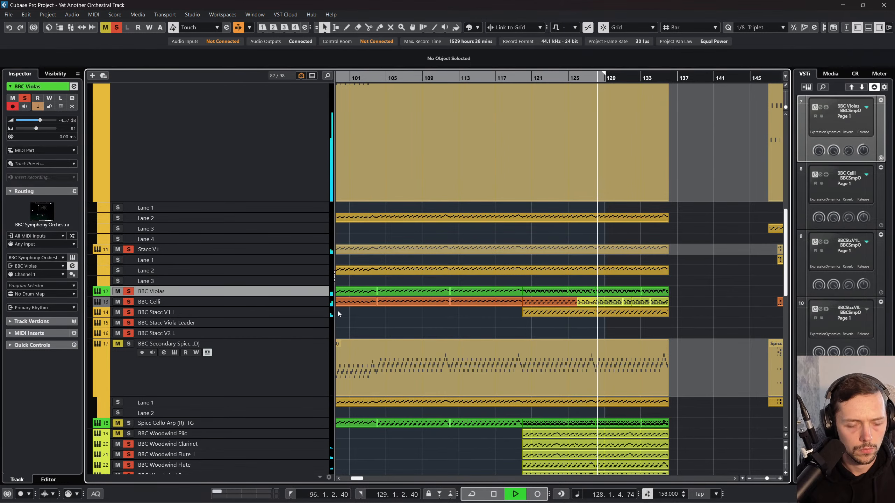
pyautogui.scroll(-3, 345, 311)
pyautogui.scroll(-3, 345, 312)
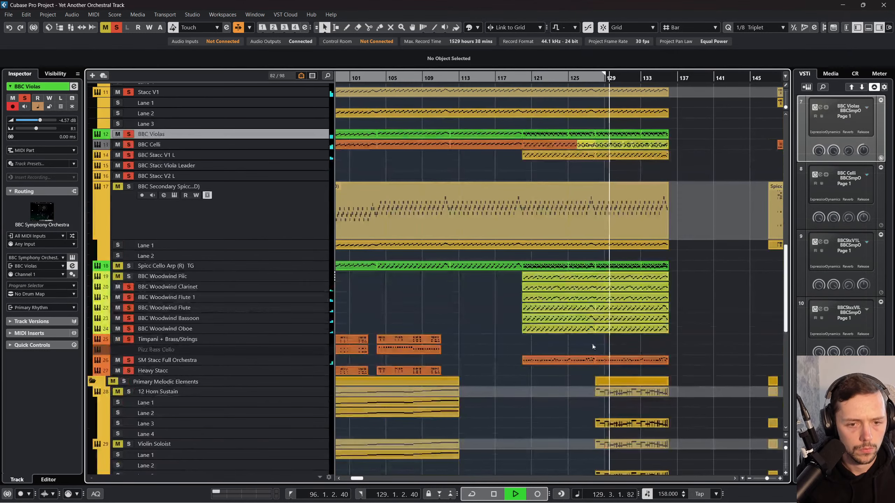
pyautogui.press('space')
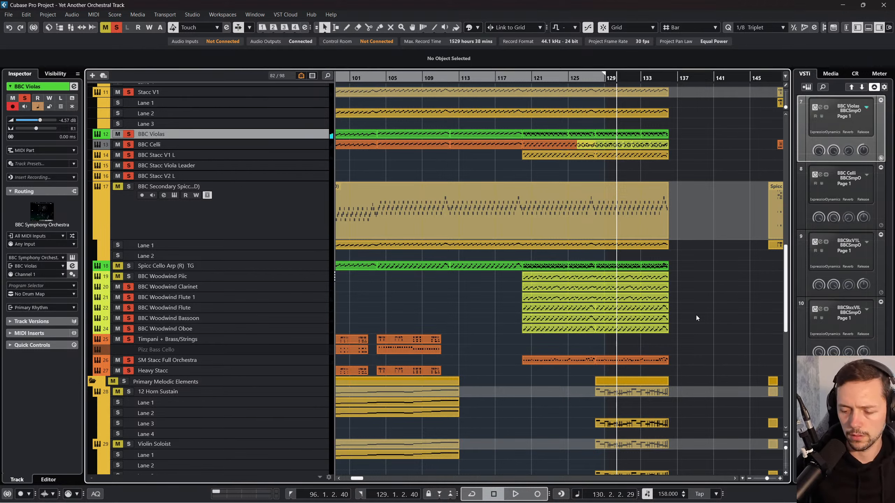
# Step: Mute the tracks from BBC Violas to BBC Stacc V2 L, play from bar 120 and bring BBC Woodwind Piic back into the solo mix
pyautogui.click(596, 277)
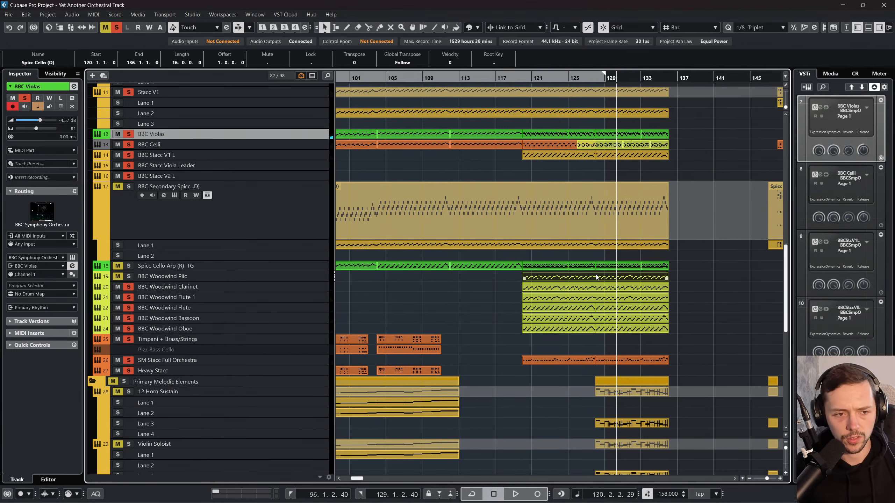
pyautogui.click(233, 301)
pyautogui.press('Down')
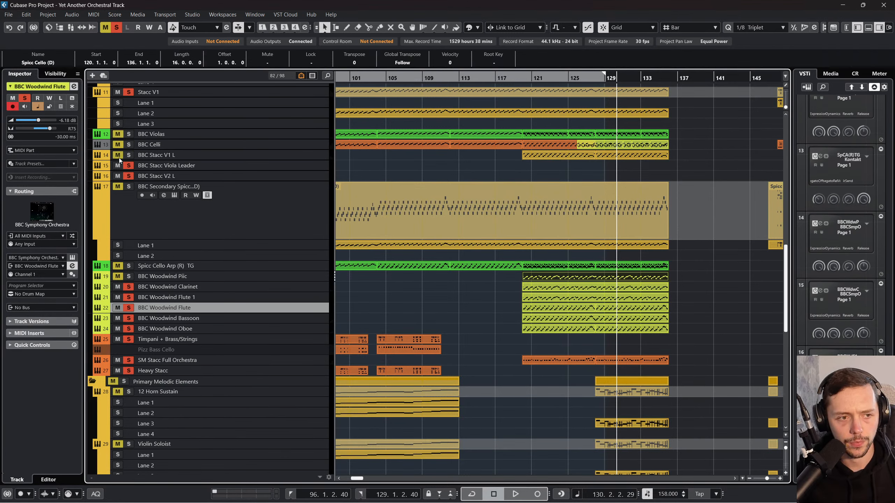
pyautogui.click(281, 169)
pyautogui.moveTo(534, 80); pyautogui.dragTo(525, 77)
pyautogui.press('space')
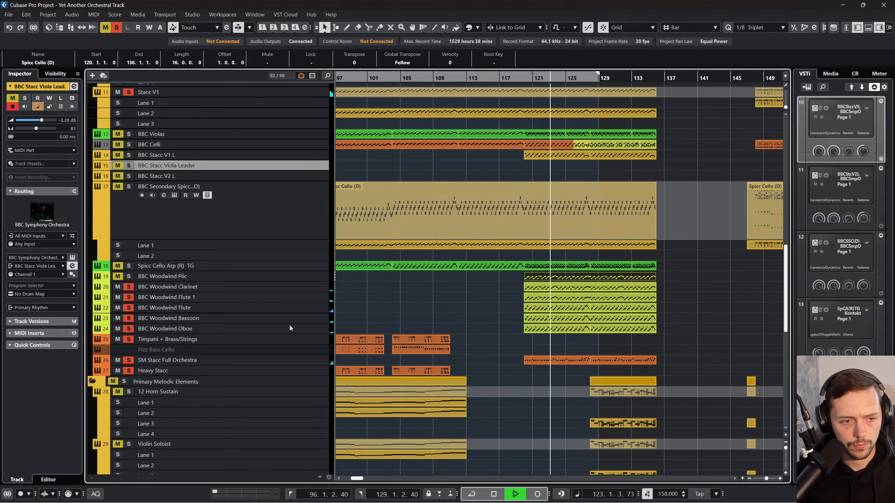
pyautogui.click(118, 276)
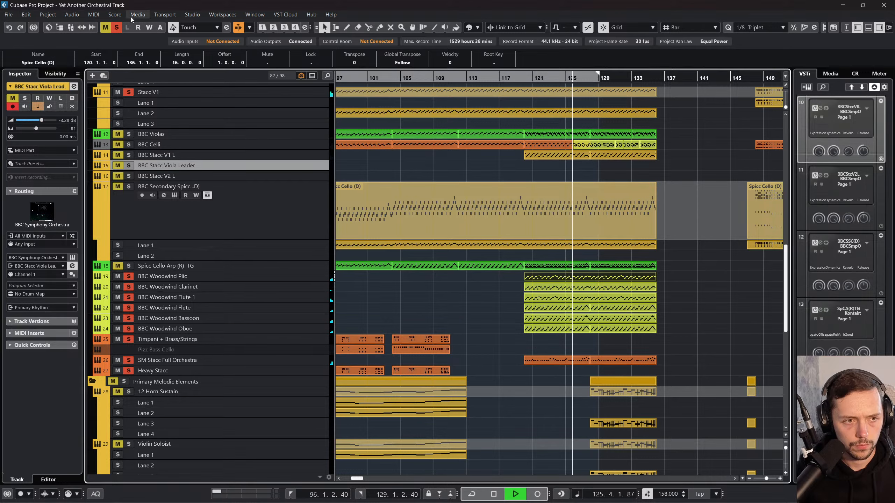
# Step: Clear the existing solos, solo only BBC Woodwind Piic, undo the Clarinet track's move and replay from bar 120
pyautogui.click(115, 31)
pyautogui.click(265, 277)
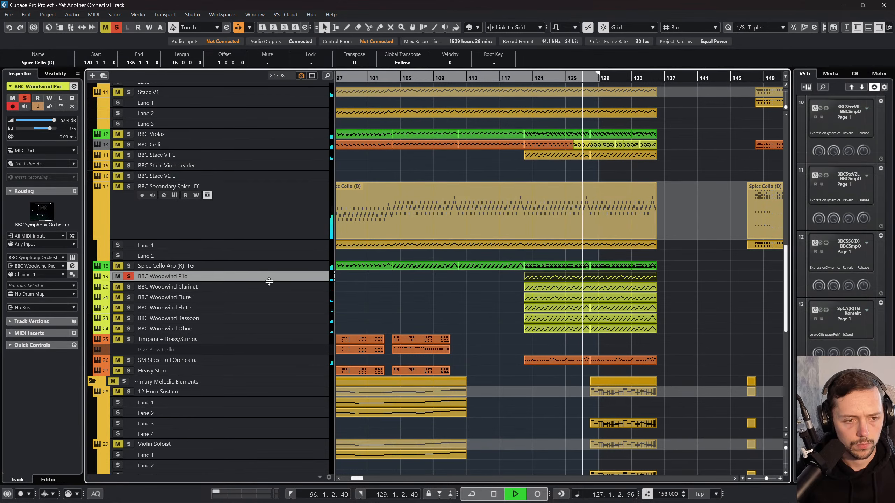
pyautogui.moveTo(269, 286); pyautogui.dragTo(288, 352)
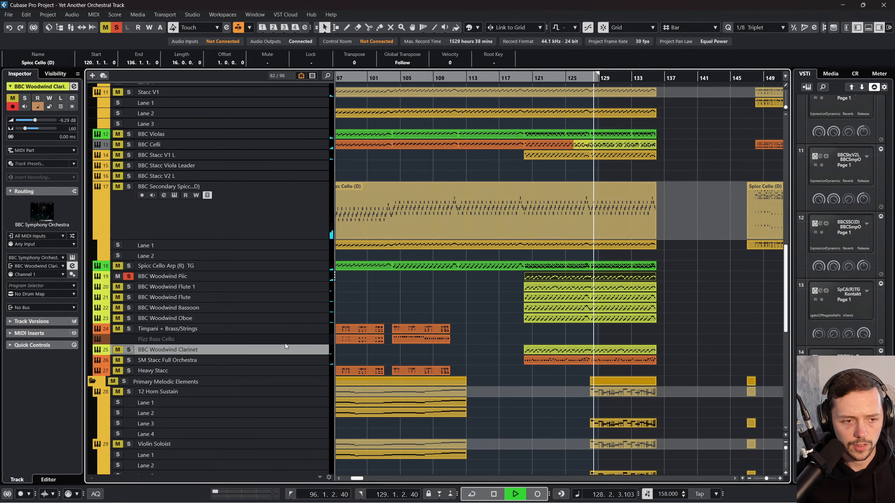
pyautogui.hotkey('ctrl', 'z')
pyautogui.click(284, 277)
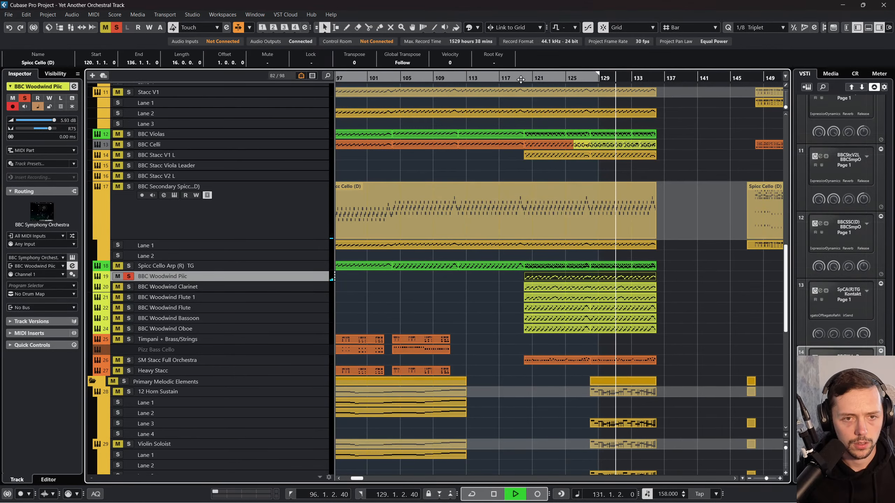
pyautogui.moveTo(525, 78); pyautogui.dragTo(528, 93)
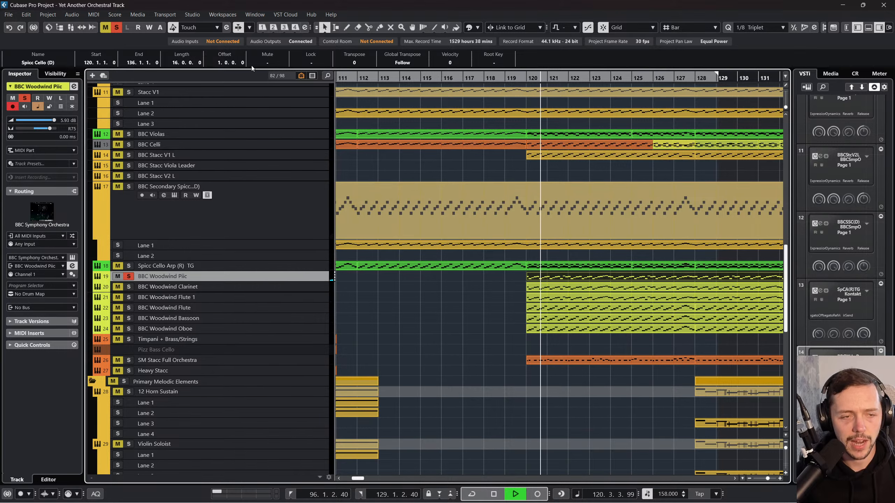
# Step: Clear all solos and solo the six BBC Woodwind tracks from Piic to Oboe during playback
pyautogui.click(115, 27)
pyautogui.click(133, 275)
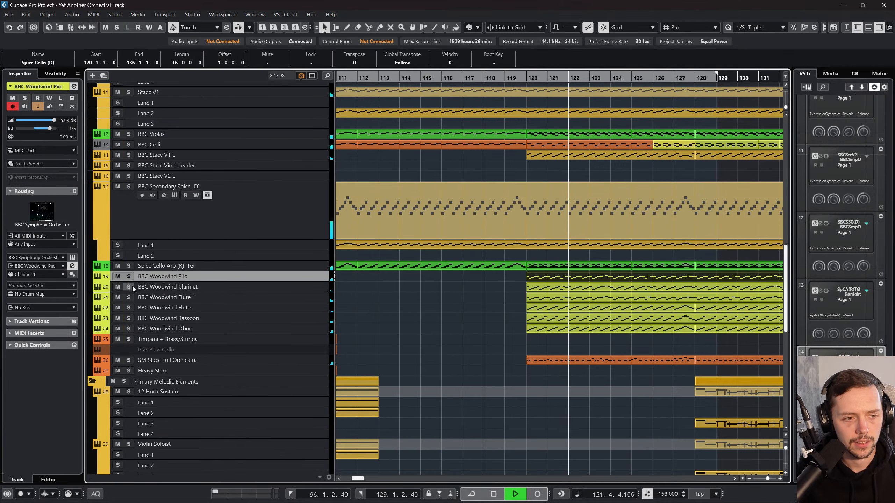
pyautogui.click(132, 286)
pyautogui.click(132, 296)
pyautogui.click(131, 307)
pyautogui.click(129, 321)
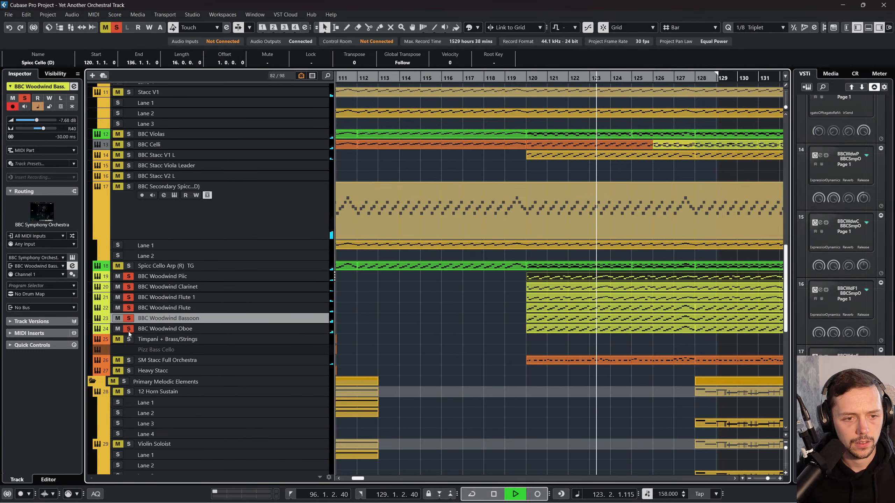
pyautogui.scroll(-10, 420, 318)
# Step: Inspect the woodwind channels and the Stereo Out channel in the mixer, return to the project and stop playback
pyautogui.press('F3')
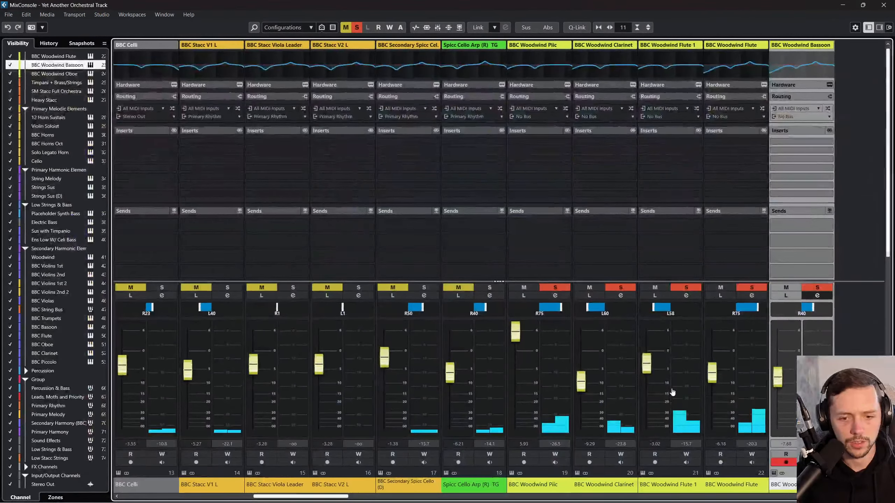
pyautogui.moveTo(304, 497); pyautogui.dragTo(616, 484)
pyautogui.click(801, 485)
pyautogui.press('F3')
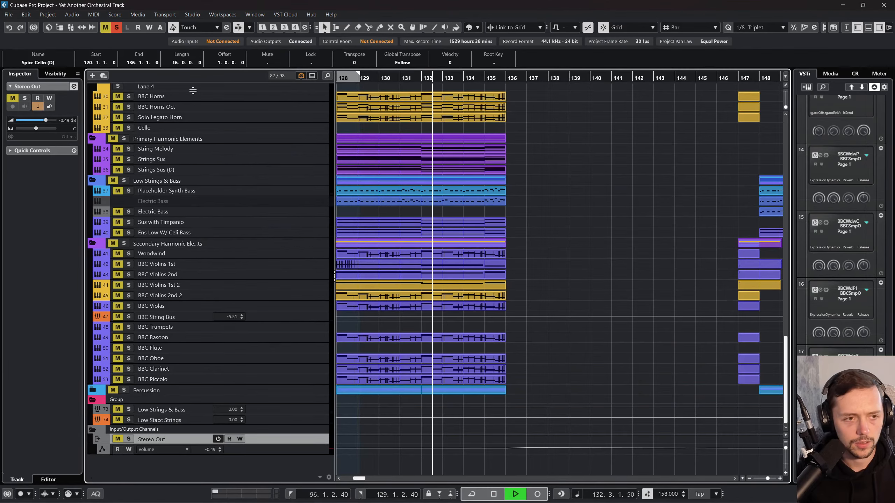
pyautogui.press('space')
# Step: Check the output routing of BBC Celli and BBC Woodwind Piic and browse the output buses available for BBC Woodwind Piic
pyautogui.scroll(10, 322, 225)
pyautogui.click(272, 218)
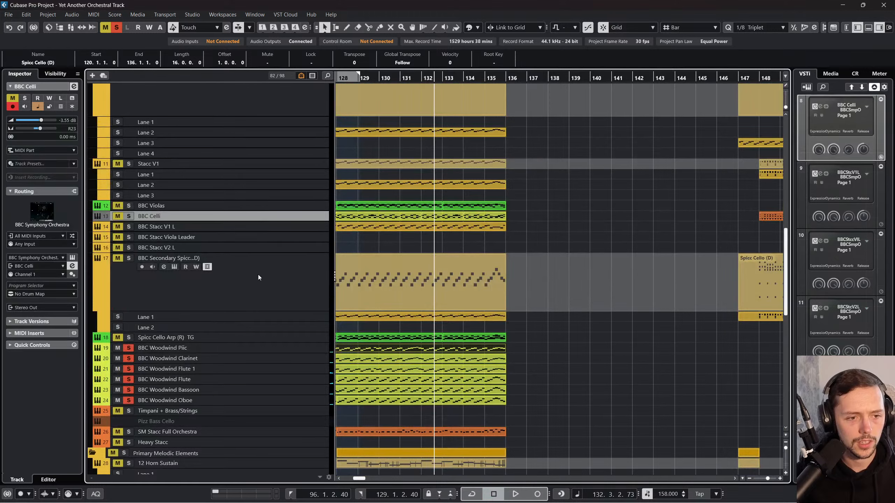
pyautogui.click(254, 349)
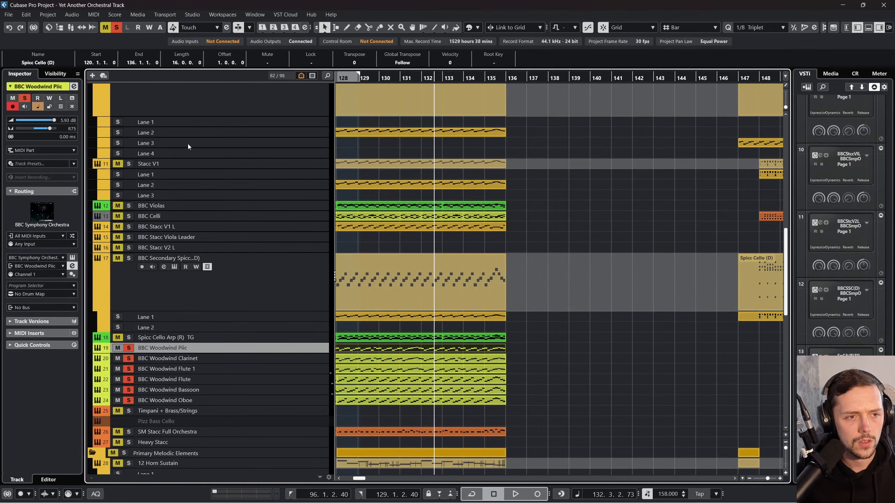
pyautogui.click(41, 309)
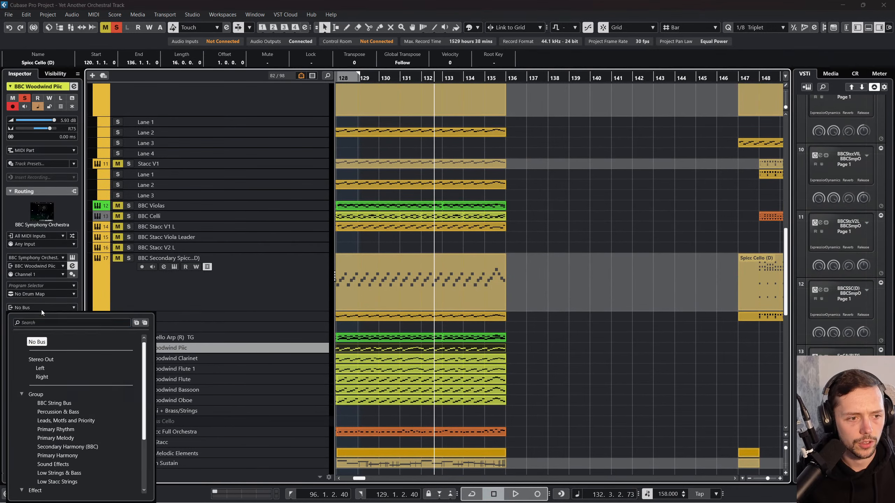
pyautogui.scroll(-1, 70, 396)
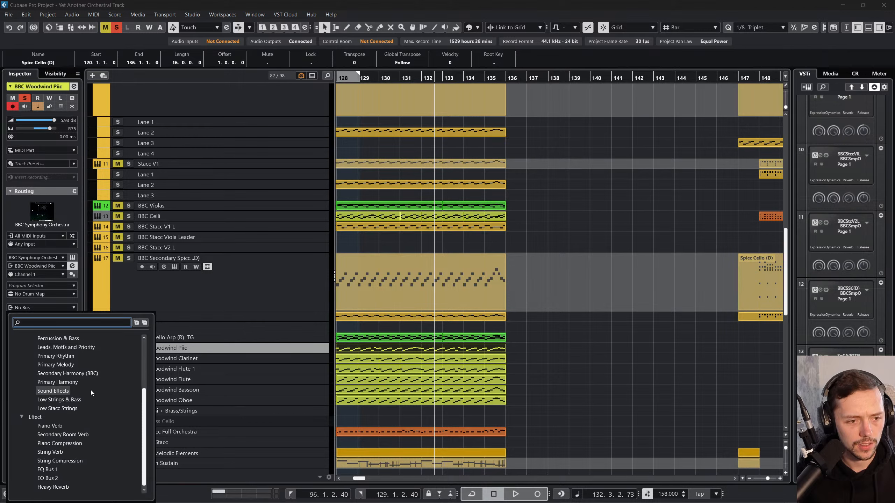
pyautogui.click(298, 323)
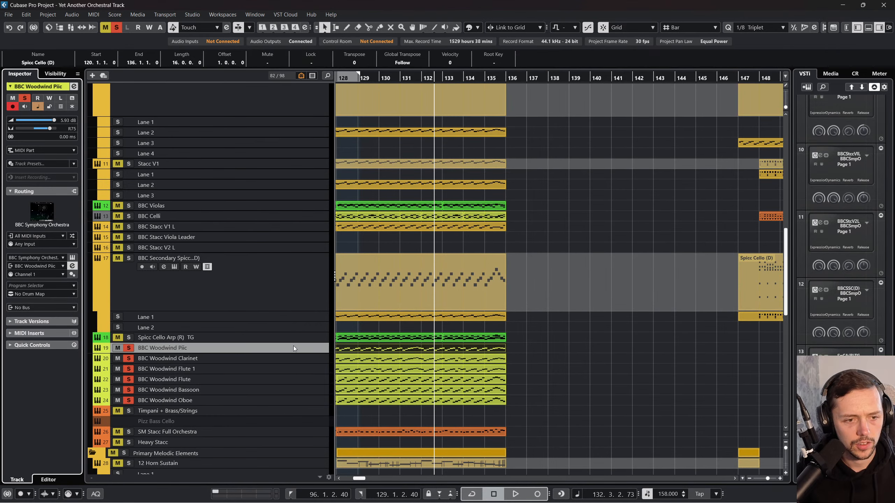
# Step: Add a stereo group track named "BBC Stacc Woodwind" to the six BBC Woodwind tracks from Piic to Oboe
pyautogui.keyDown('shift'); pyautogui.click(286, 397); pyautogui.keyUp('shift')
pyautogui.rightClick(288, 380)
pyautogui.moveTo(344, 193)
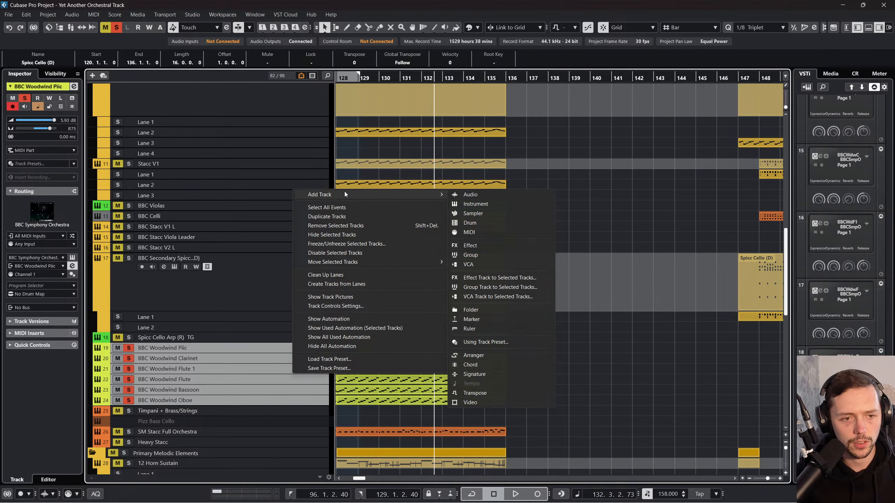
pyautogui.click(496, 288)
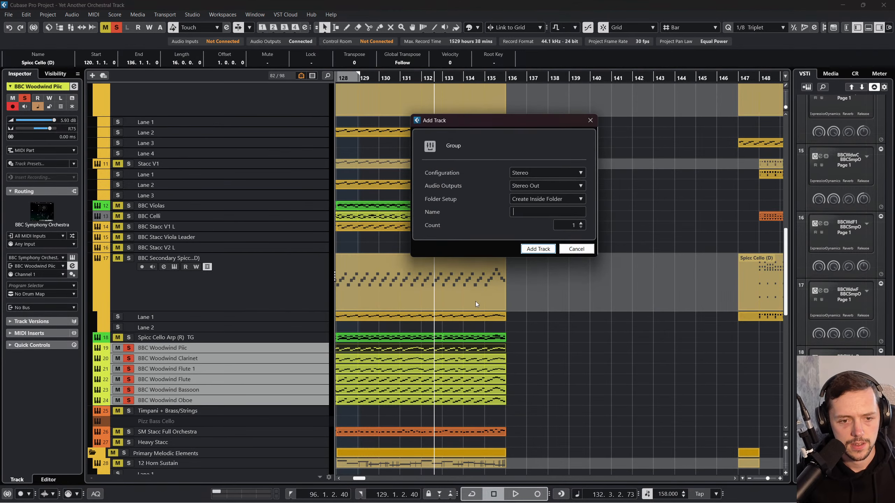
pyautogui.write('BBC Woo')
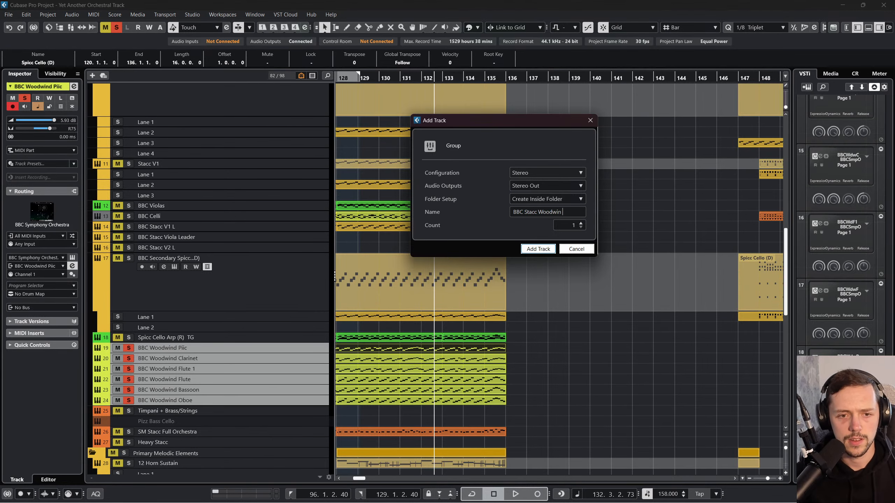
pyautogui.write('d')
pyautogui.press('Return')
# Step: Colour the BBC Stacc Woodwind group track lime green
pyautogui.scroll(-15, 244, 331)
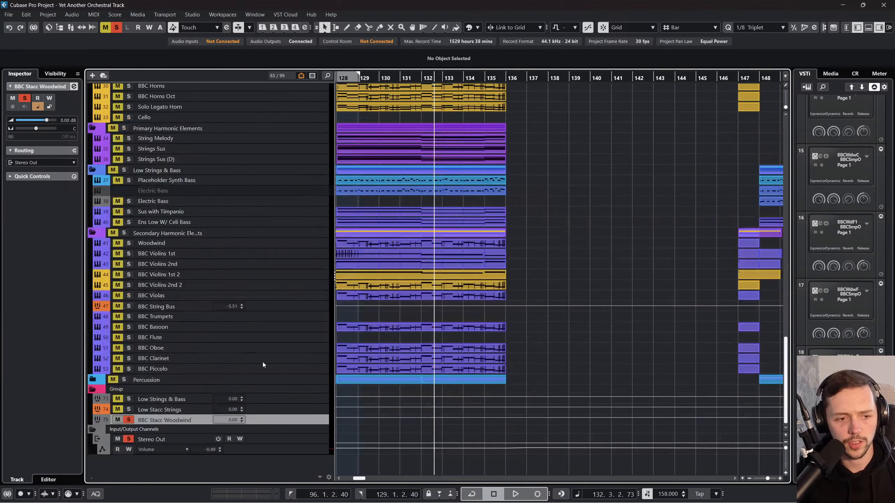
pyautogui.click(469, 27)
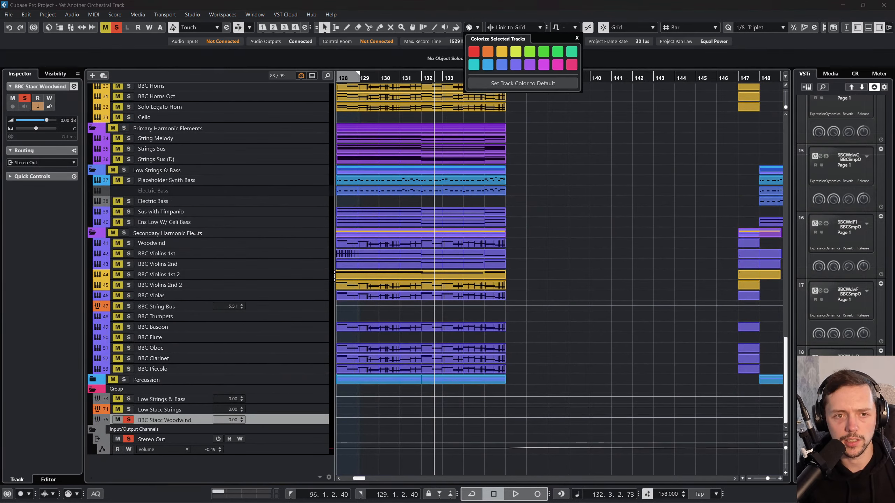
pyautogui.click(522, 53)
# Step: Play the soloed woodwinds from bar 120 and check the output routing of BBC Woodwind Piic
pyautogui.scroll(20, 585, 271)
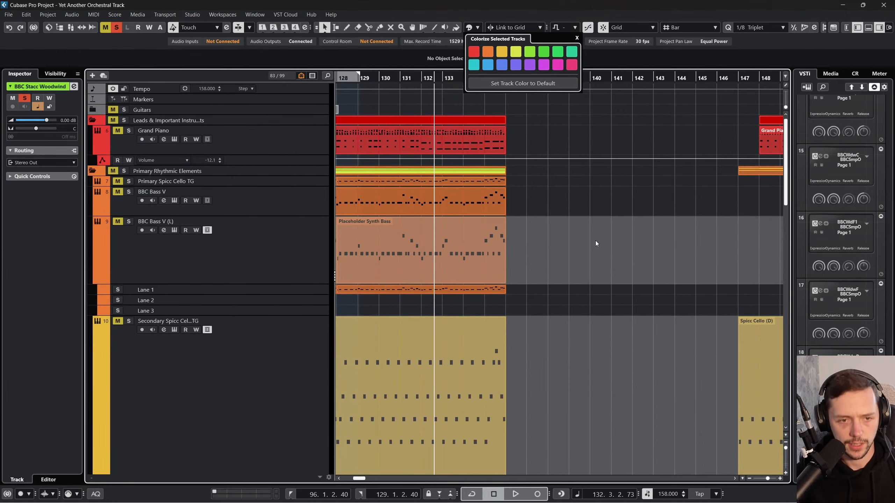
pyautogui.scroll(-8, 596, 241)
pyautogui.hscroll(-3, 548, 244)
pyautogui.hscroll(-3, 453, 156)
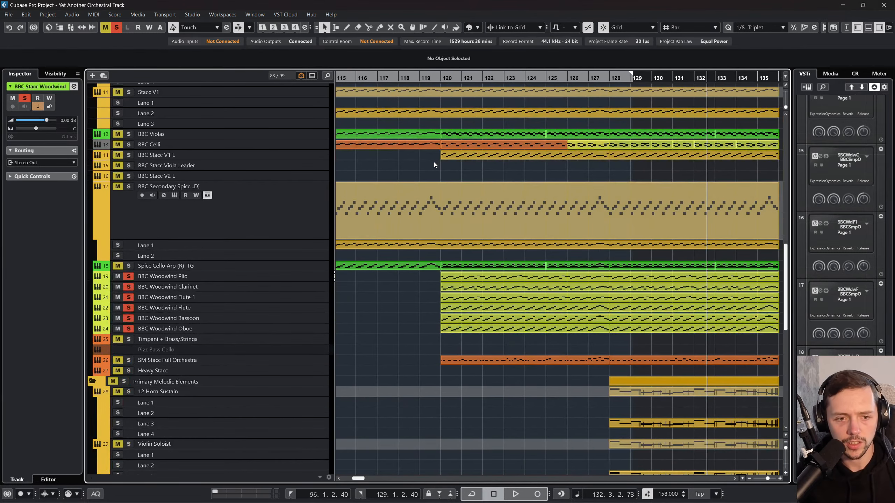
pyautogui.click(440, 79)
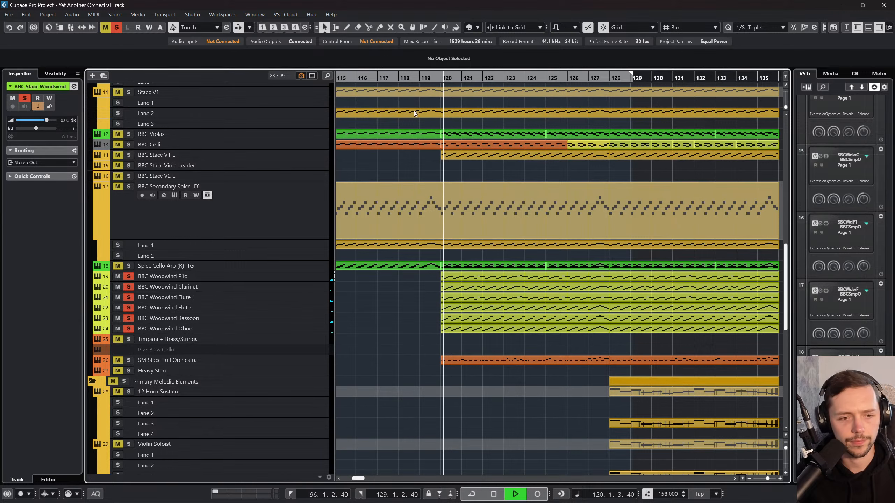
pyautogui.click(312, 277)
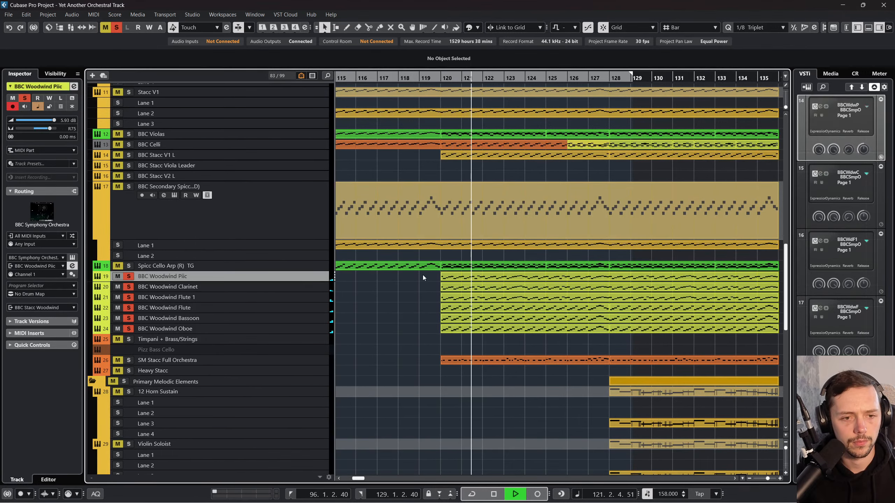
# Step: Copy the BBC Woodwind Piic part onto the BBC Stacc V2 L track and position the copy at bar 120
pyautogui.click(478, 276)
pyautogui.hscroll(1, 479, 277)
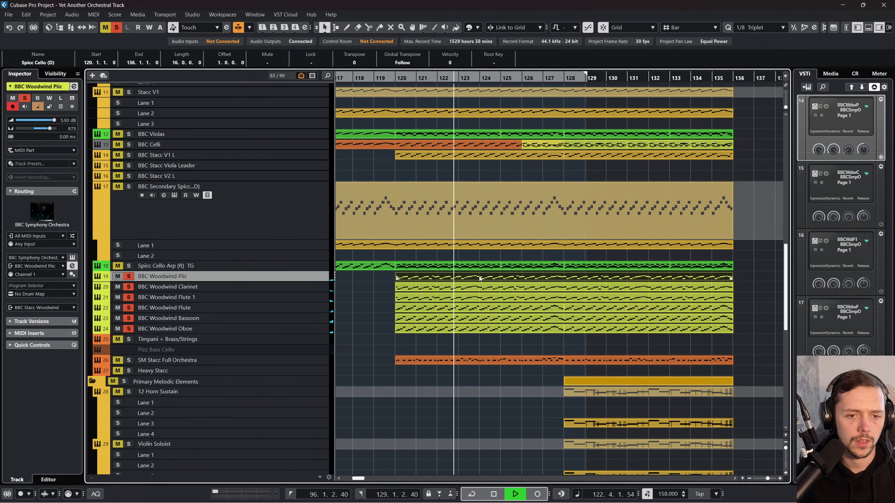
pyautogui.hscroll(-3, 420, 281)
pyautogui.scroll(2, 420, 282)
pyautogui.press('space')
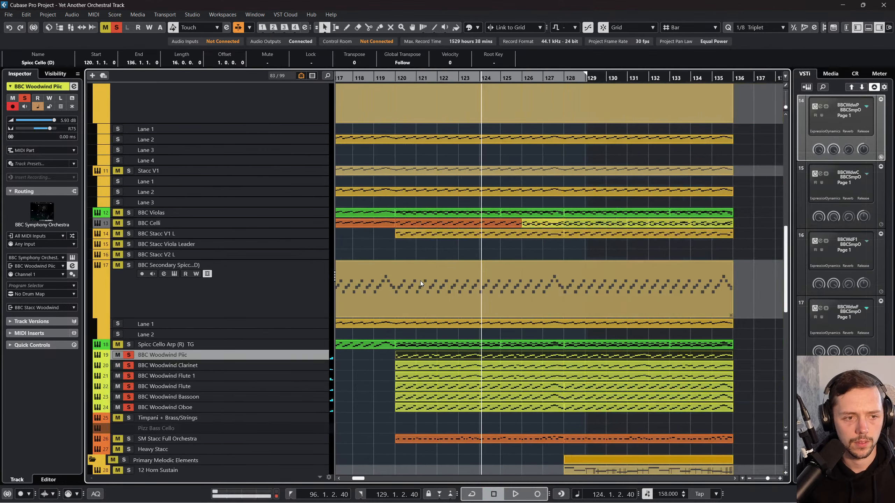
pyautogui.click(250, 243)
pyautogui.click(277, 255)
pyautogui.hscroll(-6, 499, 247)
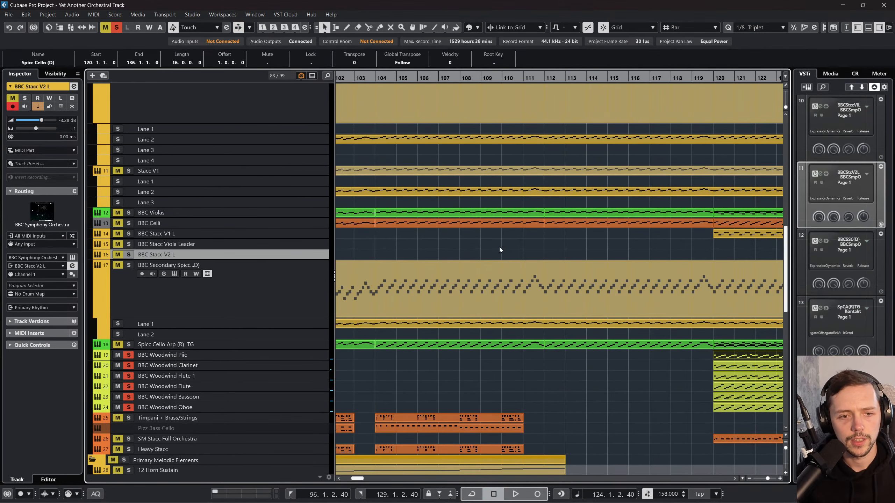
pyautogui.hscroll(3, 371, 260)
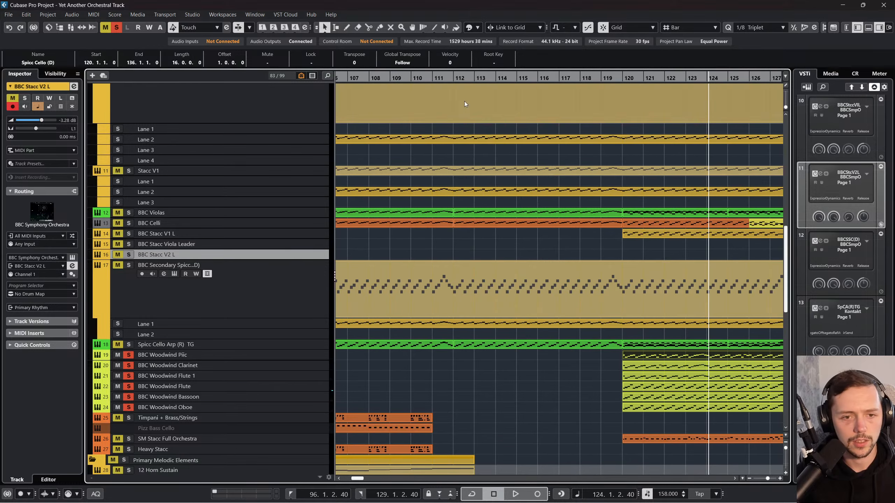
pyautogui.moveTo(453, 77); pyautogui.dragTo(356, 92)
pyautogui.hotkey('ctrl', 'v')
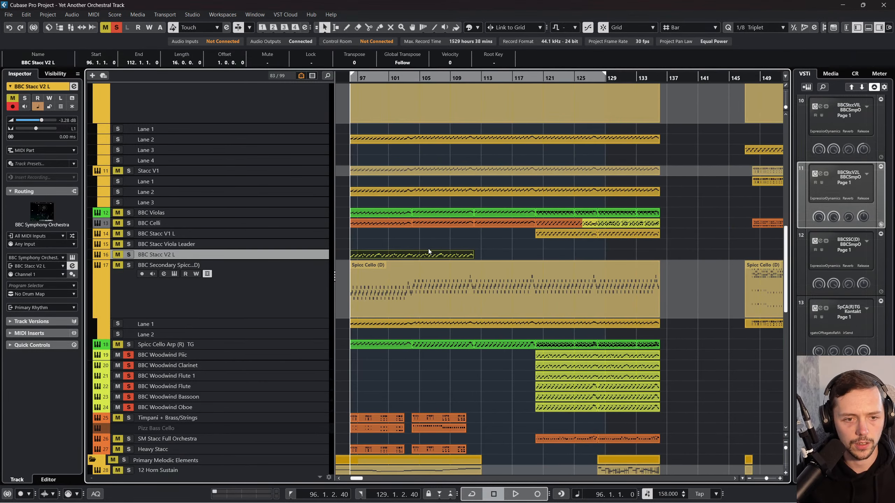
pyautogui.moveTo(429, 253); pyautogui.dragTo(605, 254)
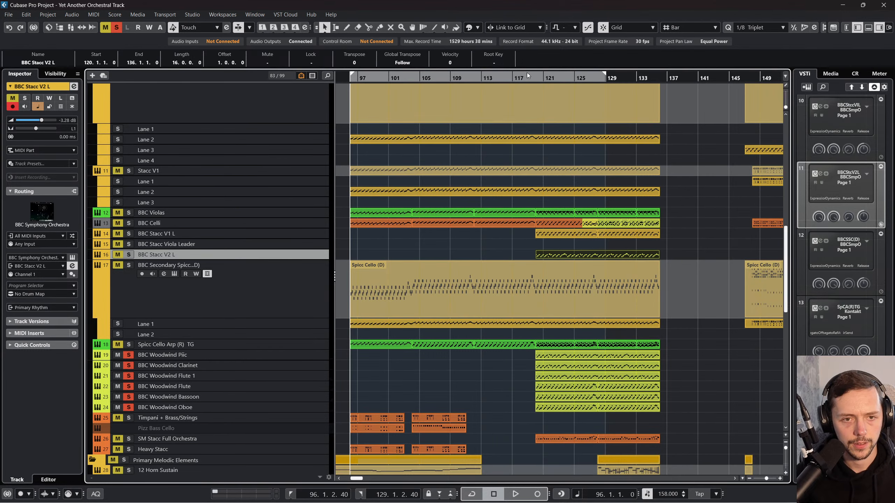
# Step: Solo BBC Stacc V2 L during playback from bar 120 and choose the Spiccato articulation in its BBC Symphony Orchestra instrument
pyautogui.moveTo(534, 75); pyautogui.dragTo(534, 77)
pyautogui.press('s')
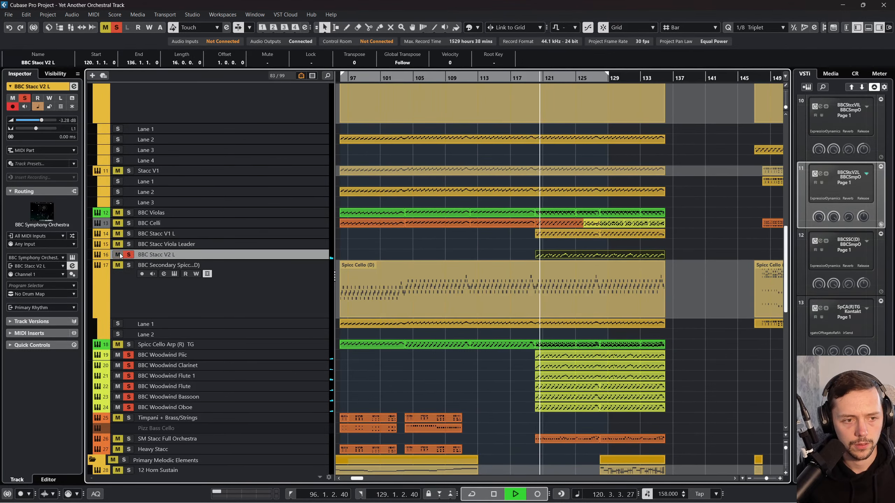
pyautogui.click(73, 258)
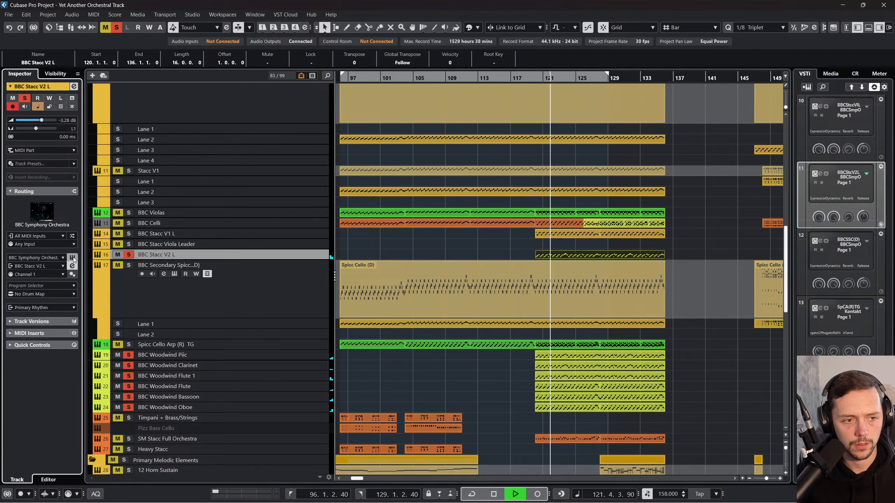
pyautogui.click(358, 396)
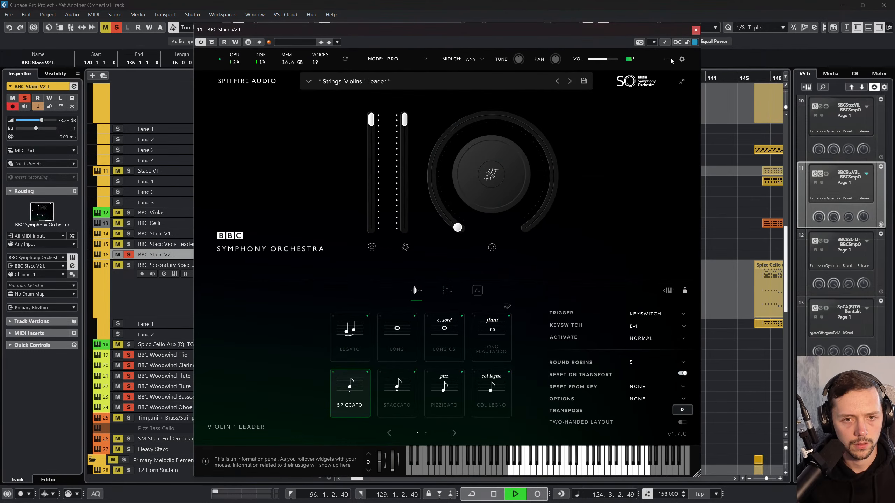
pyautogui.click(695, 32)
# Step: Set the track delay to -30.50 ms on BBC Stacc V2 L and -33.40 ms on BBC Woodwind Piic, replaying from bar 120
pyautogui.press('space')
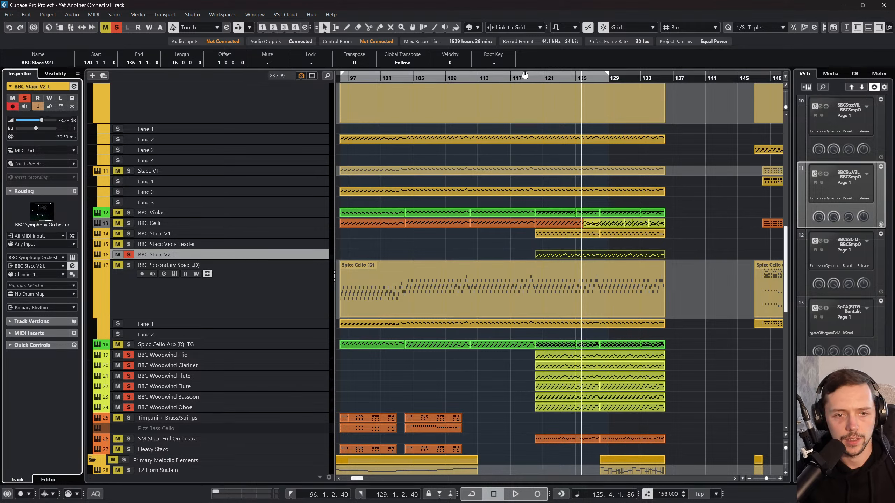
pyautogui.moveTo(530, 75); pyautogui.dragTo(546, 75)
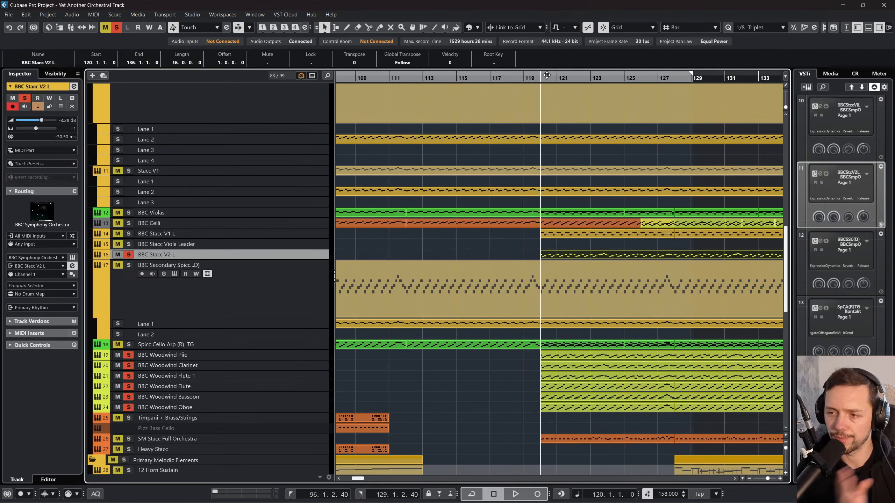
pyautogui.hscroll(8, 573, 155)
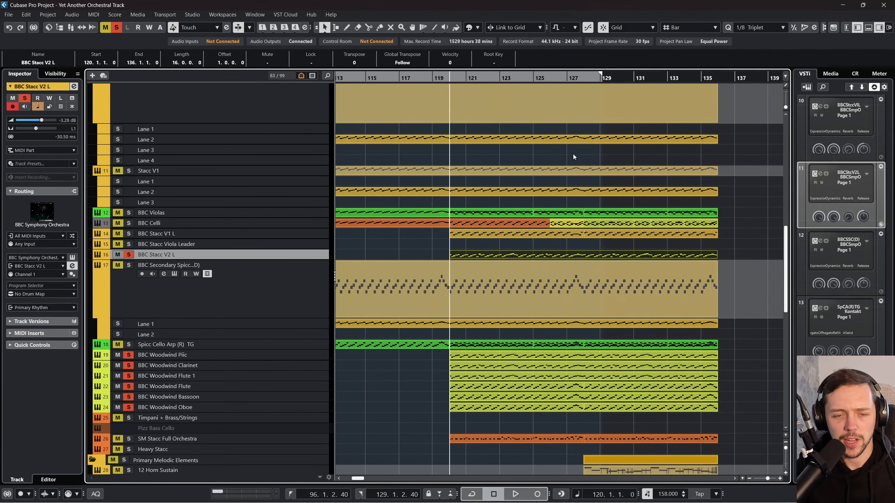
pyautogui.hscroll(-3, 573, 154)
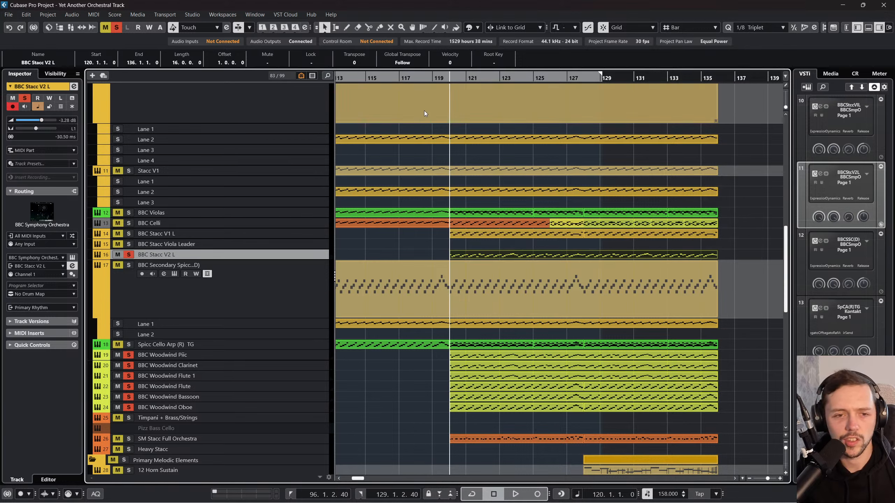
pyautogui.press('space')
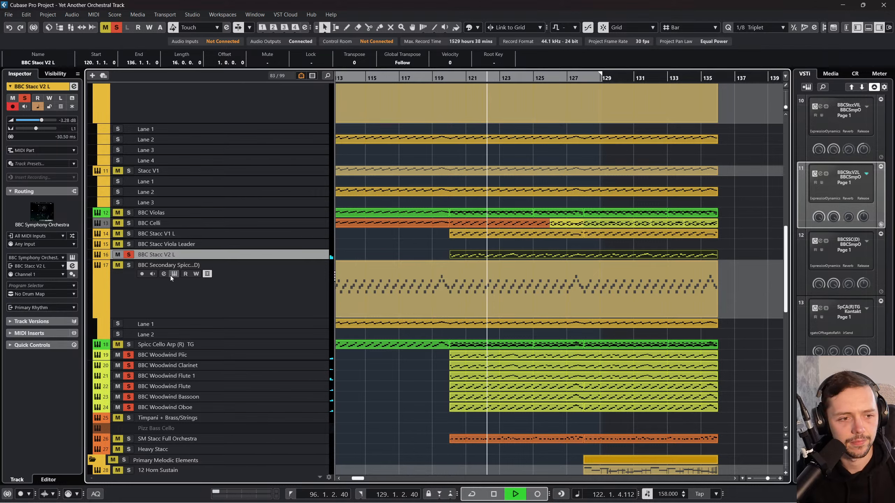
pyautogui.moveTo(66, 137); pyautogui.dragTo(62, 162)
pyautogui.click(264, 353)
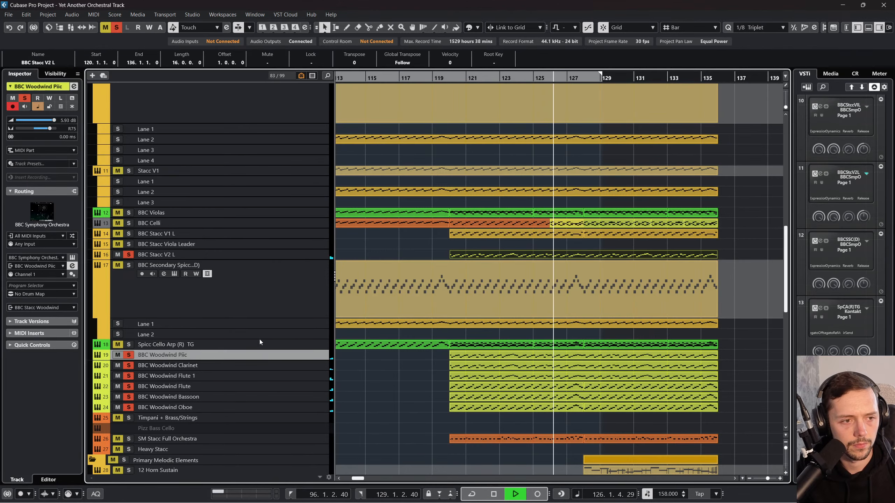
pyautogui.moveTo(50, 179); pyautogui.dragTo(71, 306)
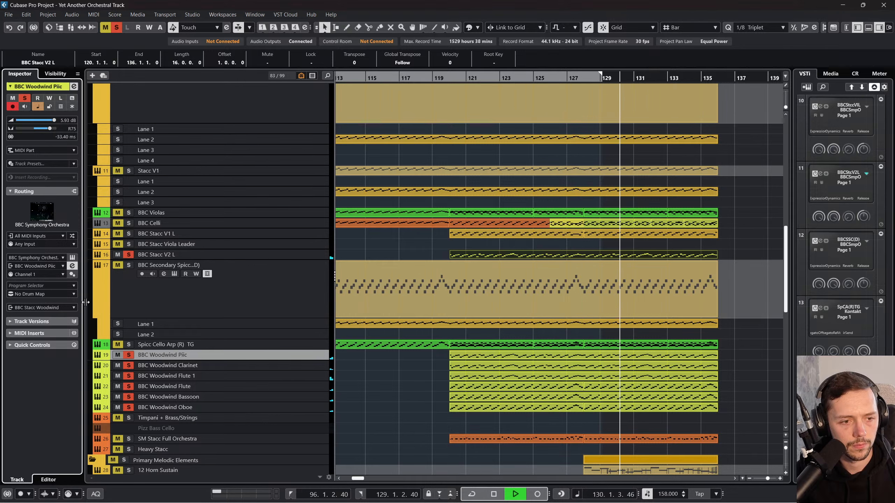
# Step: Solo the BBC Secondary Spicc (D) track, set its track delay to -30 ms and replay from bar 117
pyautogui.click(128, 265)
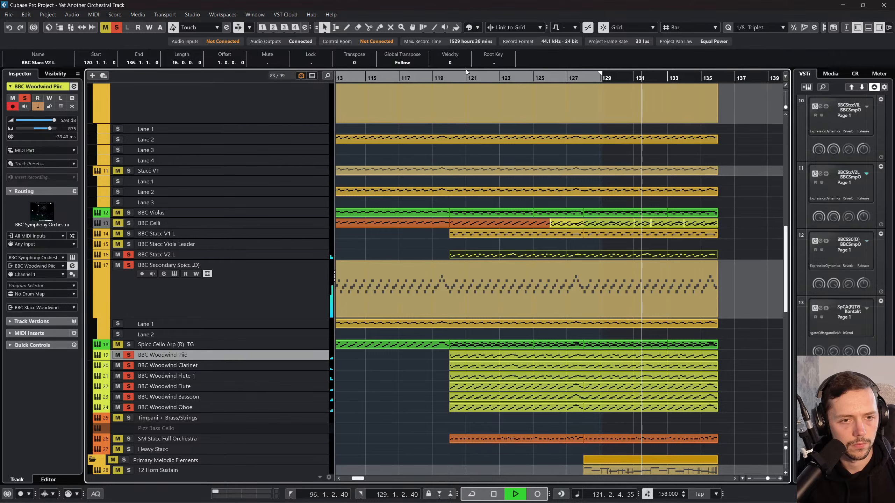
pyautogui.click(443, 77)
pyautogui.click(280, 288)
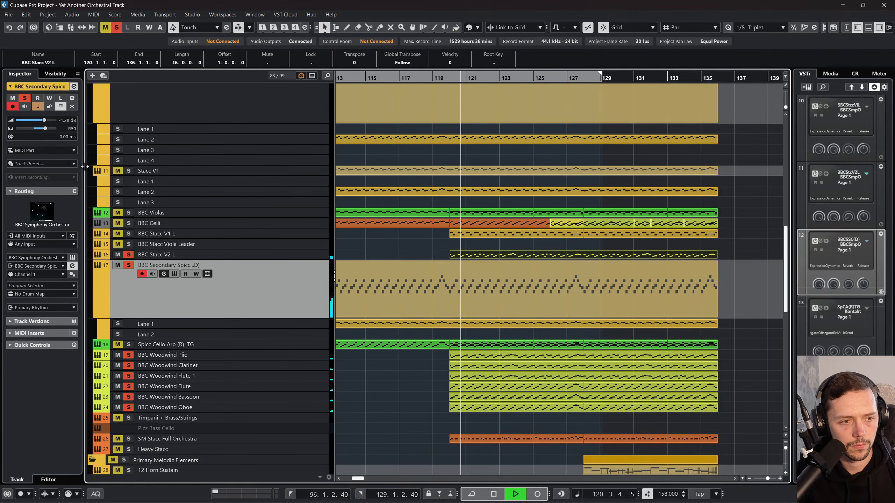
pyautogui.doubleClick(62, 137)
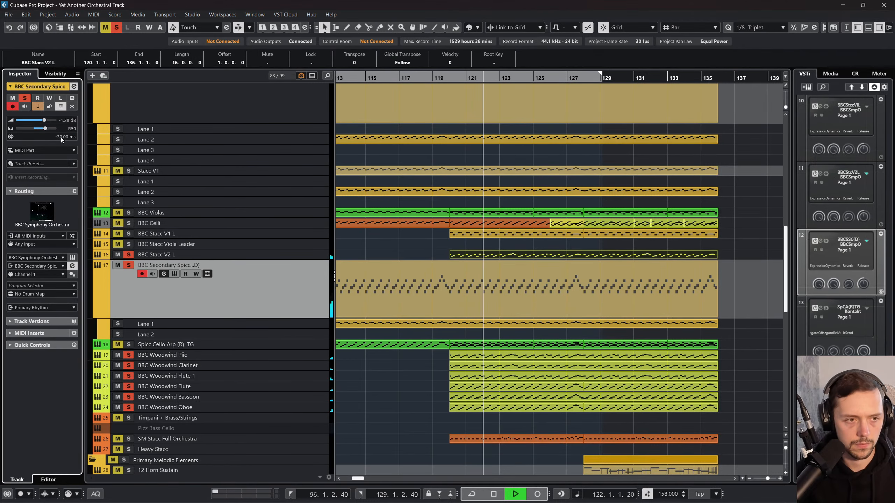
pyautogui.write('-30')
pyautogui.press('Return')
pyautogui.moveTo(422, 76); pyautogui.dragTo(399, 76)
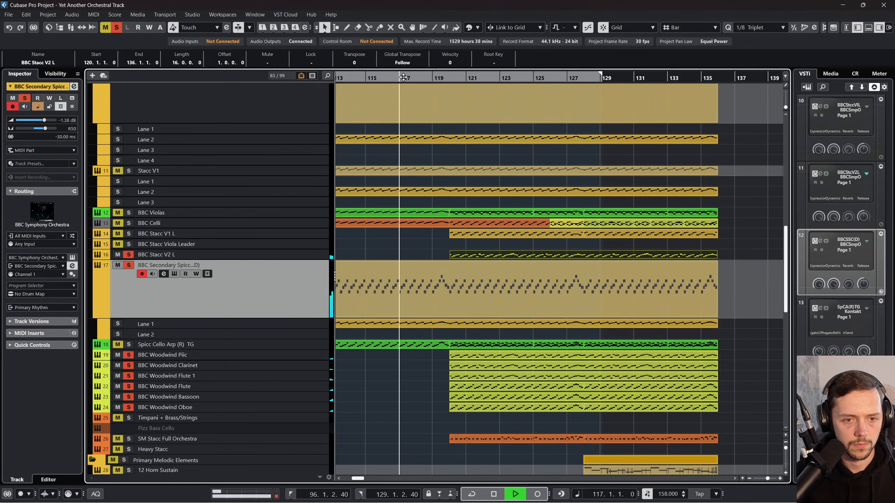
pyautogui.hscroll(-3, 443, 208)
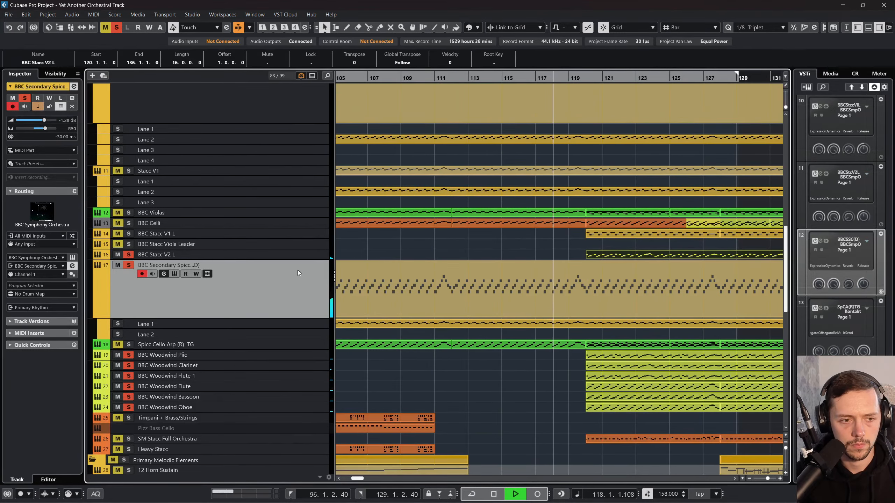
# Step: Slightly compress the velocities of all notes in the Spicc Cello (D) part and return to the project during playback
pyautogui.doubleClick(388, 282)
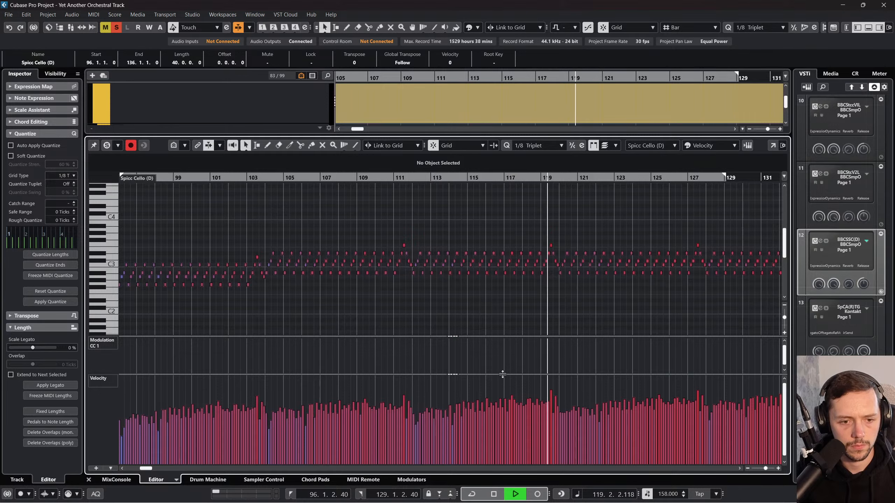
pyautogui.hotkey('ctrl', 'a')
pyautogui.press('g')
pyautogui.press('g')
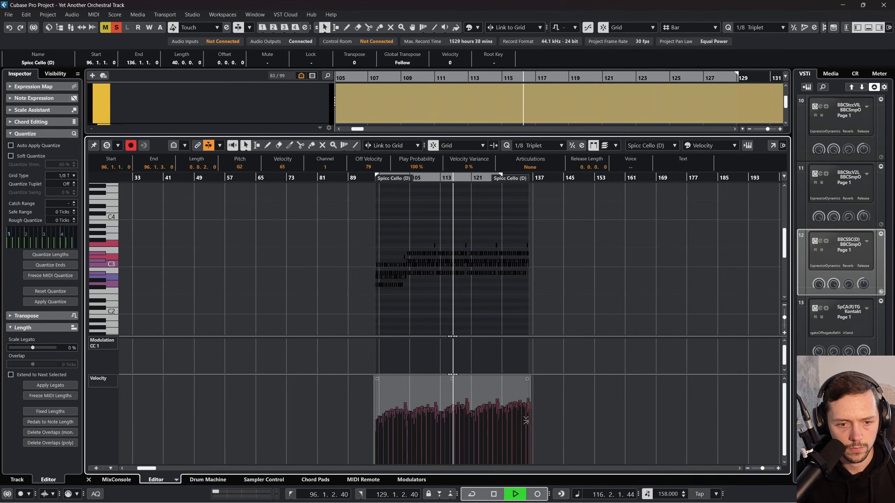
pyautogui.moveTo(452, 379); pyautogui.dragTo(451, 374)
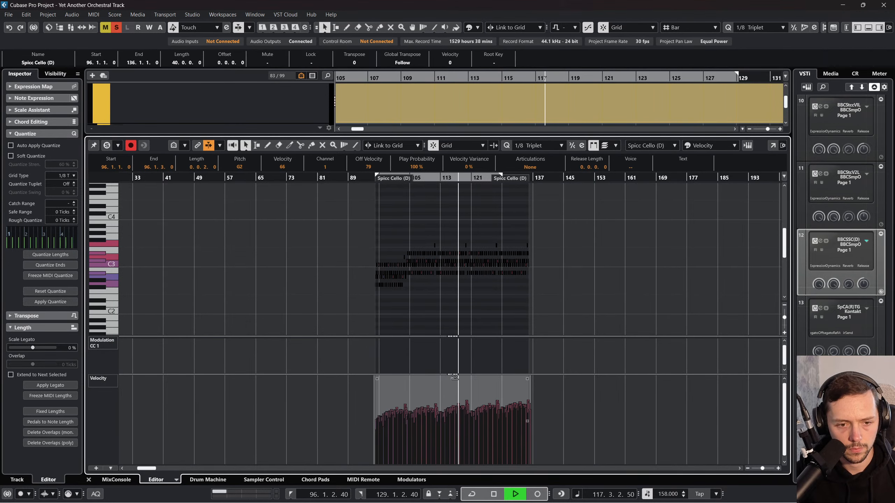
pyautogui.hscroll(5, 434, 282)
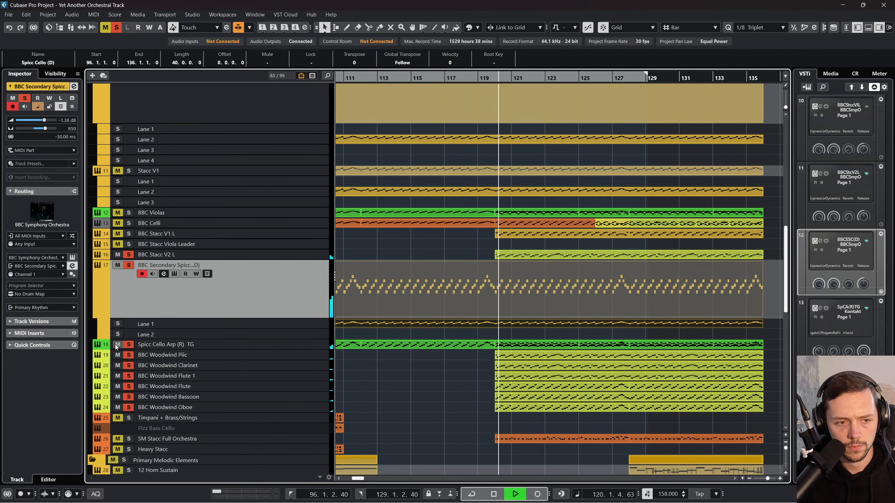
pyautogui.hscroll(2, 407, 322)
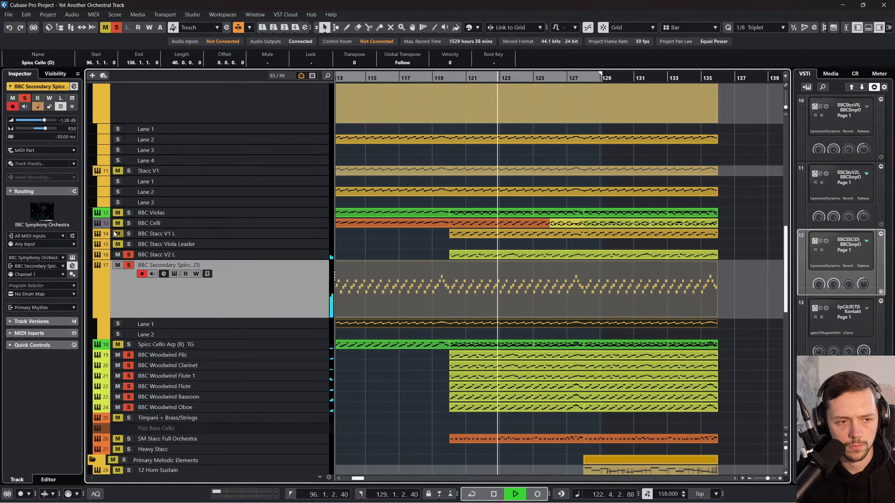
# Step: Solo and select BBC Stacc V1 L, stop playback, and clear all mute and solo states across the project
pyautogui.click(291, 234)
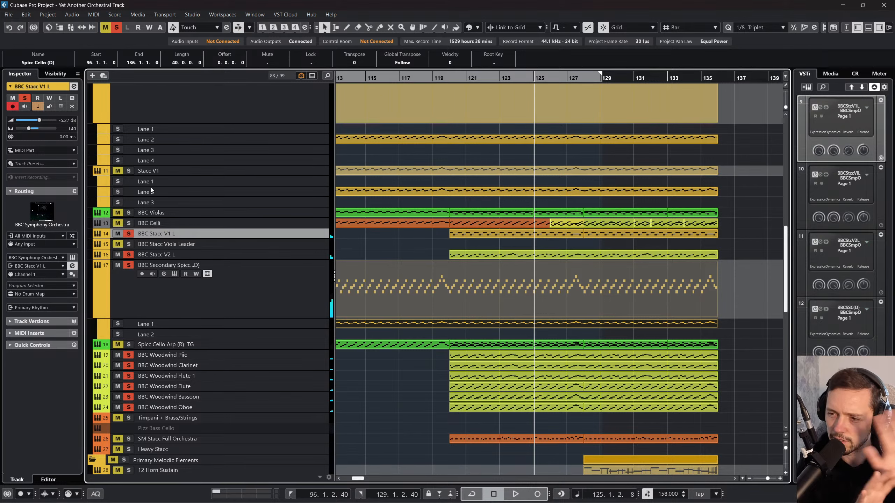
pyautogui.click(105, 27)
pyautogui.click(116, 28)
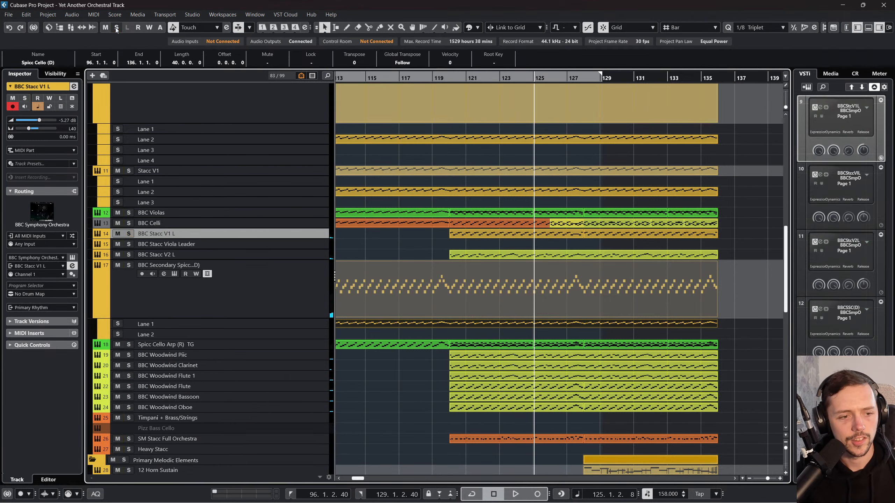
# Step: Try to apply BBC Bass V's -30 ms track delay to a multi-selection of the BBC strings and all six BBC woodwinds
pyautogui.click(301, 408)
pyautogui.scroll(15, 304, 397)
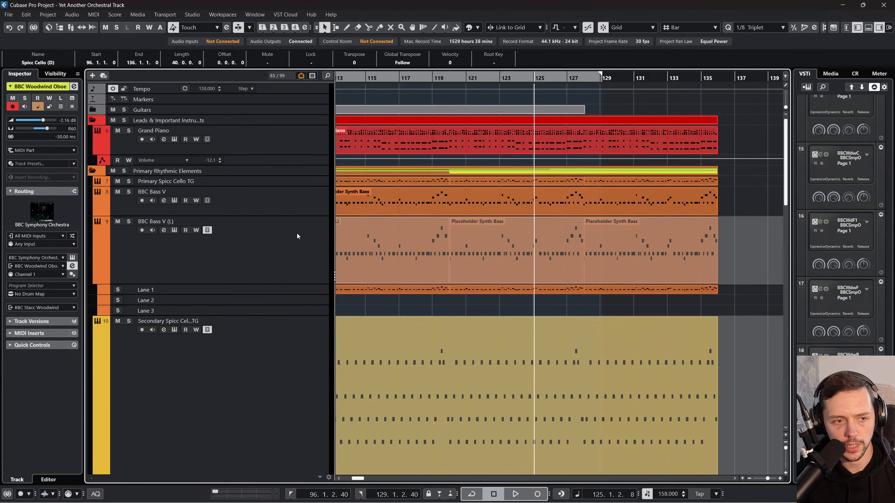
pyautogui.click(305, 203)
pyautogui.scroll(-10, 274, 279)
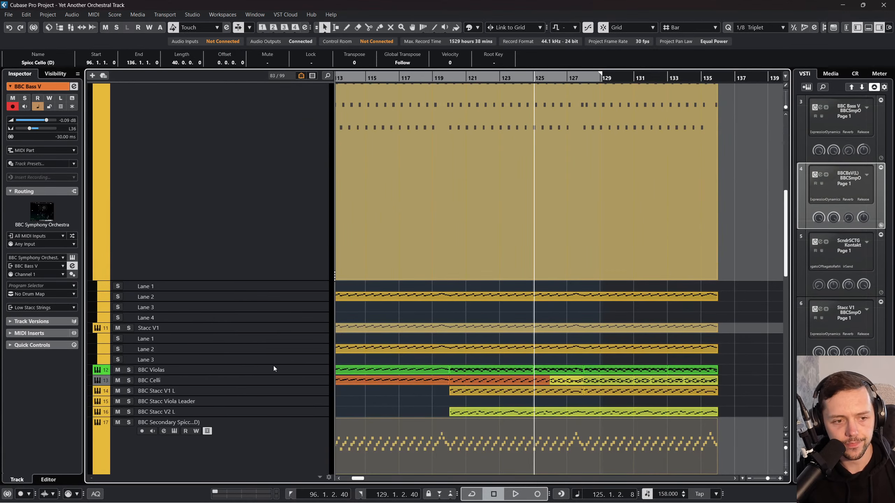
pyautogui.moveTo(274, 369); pyautogui.dragTo(272, 416)
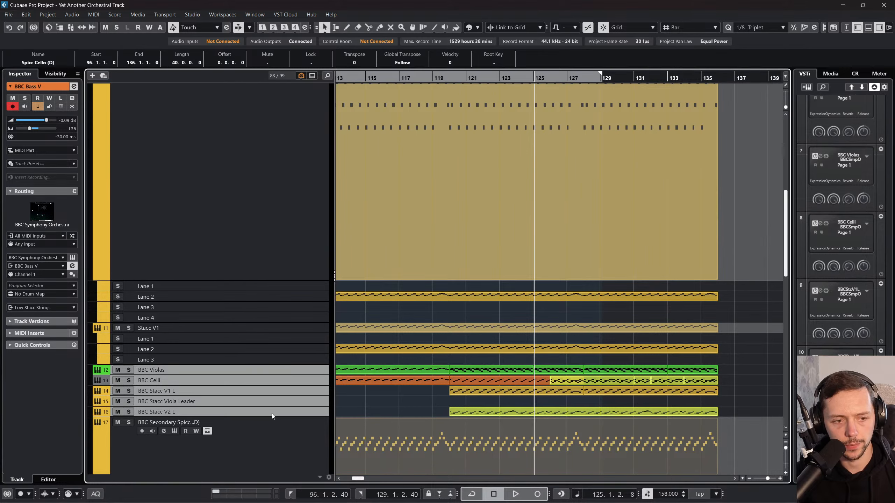
pyautogui.keyDown('ctrl'); pyautogui.click(272, 423); pyautogui.keyUp('ctrl')
pyautogui.scroll(-5, 271, 399)
pyautogui.keyDown('ctrl'); pyautogui.click(258, 280); pyautogui.keyUp('ctrl')
pyautogui.keyDown('ctrl'); pyautogui.click(256, 289); pyautogui.keyUp('ctrl')
pyautogui.keyDown('ctrl'); pyautogui.click(255, 297); pyautogui.keyUp('ctrl')
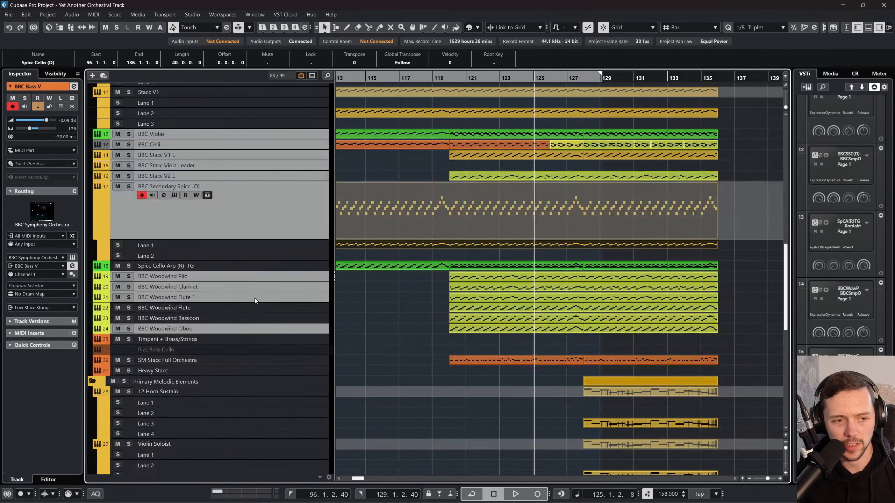
pyautogui.keyDown('ctrl'); pyautogui.click(253, 307); pyautogui.keyUp('ctrl')
pyautogui.keyDown('ctrl'); pyautogui.click(253, 318); pyautogui.keyUp('ctrl')
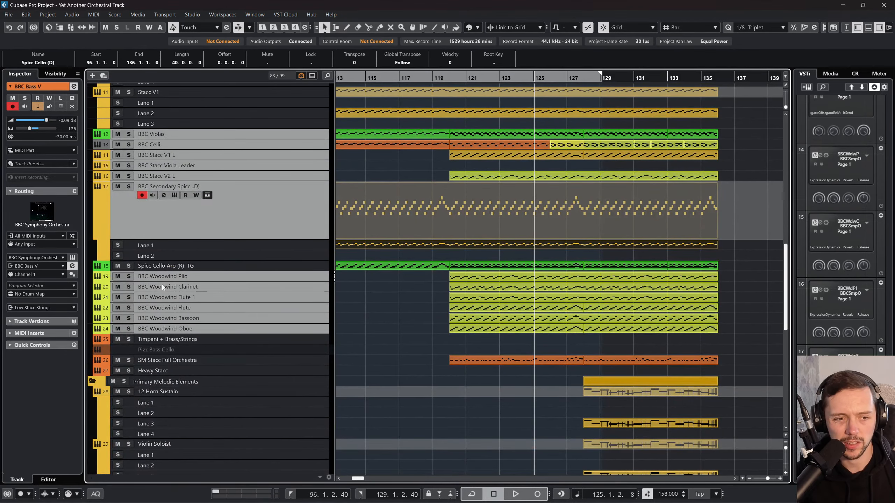
pyautogui.click(62, 138)
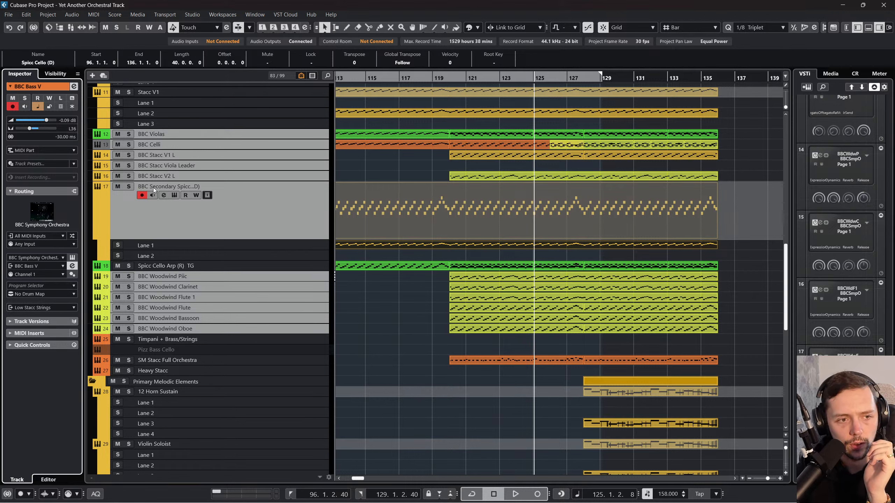
# Step: Check the woodwind track delays and set them to -30 ms on BBC Woodwind Flute 1 and BBC Woodwind Clarinet
pyautogui.click(409, 258)
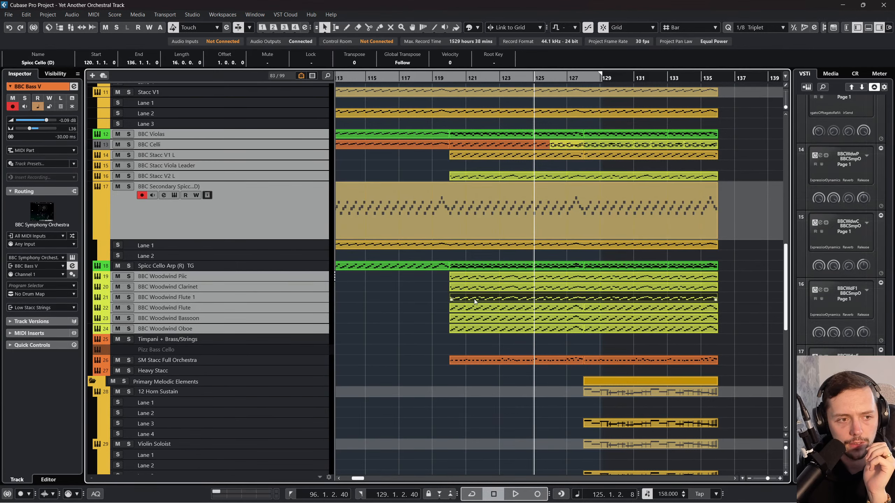
pyautogui.click(474, 307)
pyautogui.click(475, 321)
pyautogui.click(473, 328)
pyautogui.click(310, 320)
pyautogui.click(308, 328)
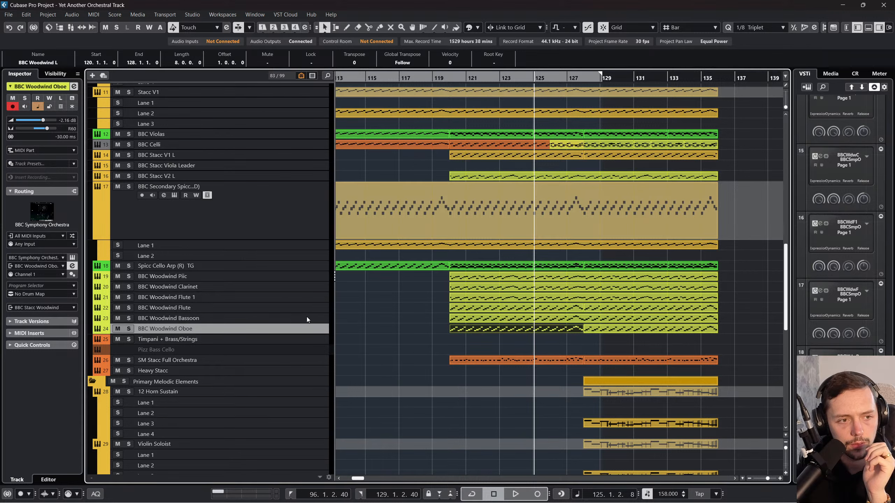
pyautogui.click(306, 317)
pyautogui.click(304, 307)
pyautogui.click(305, 298)
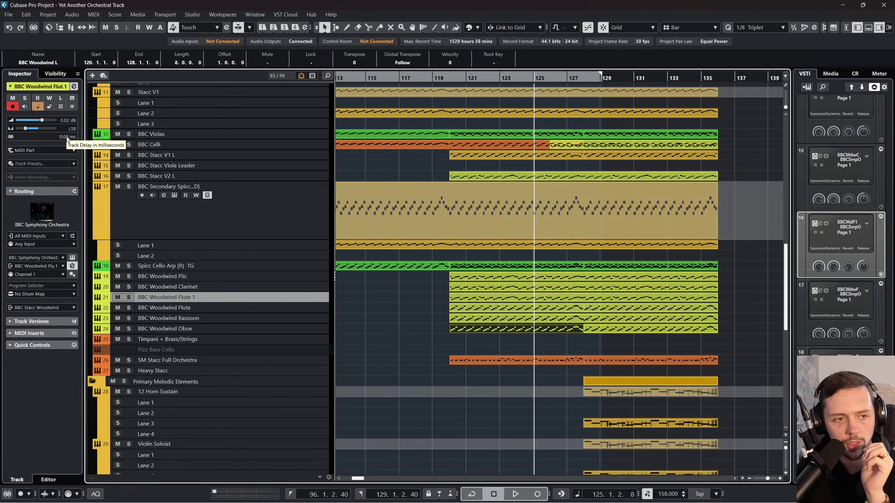
pyautogui.doubleClick(68, 136)
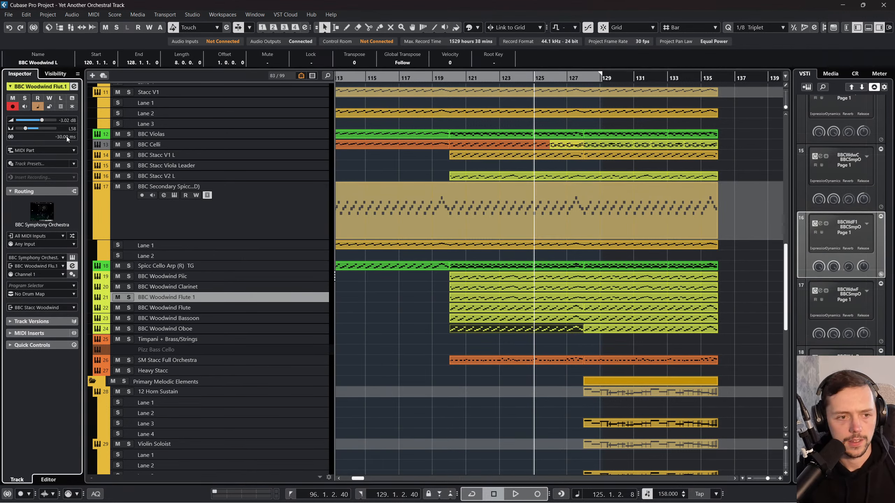
pyautogui.click(243, 286)
pyautogui.doubleClick(60, 134)
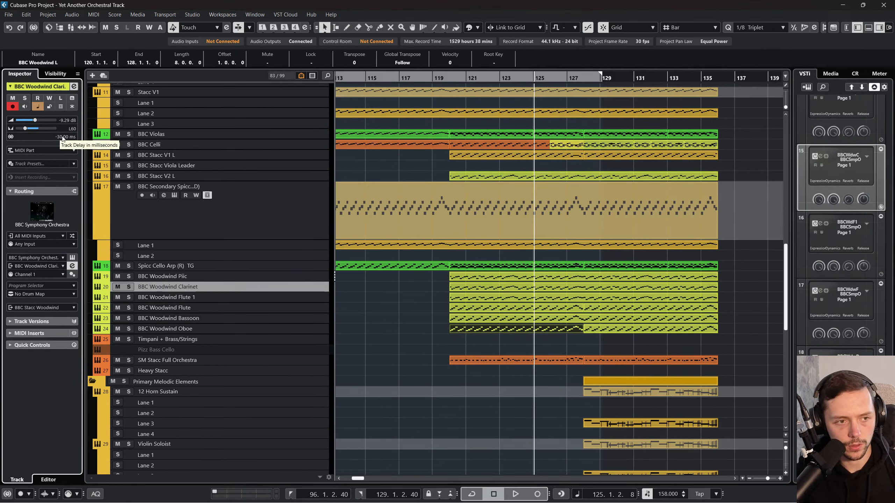
# Step: Check the track delays of BBC Woodwind Piic, BBC Secondary Spicc (D), BBC Stacc V2 L, BBC Stacc Viola Leader and BBC Stacc V1 L
pyautogui.click(230, 275)
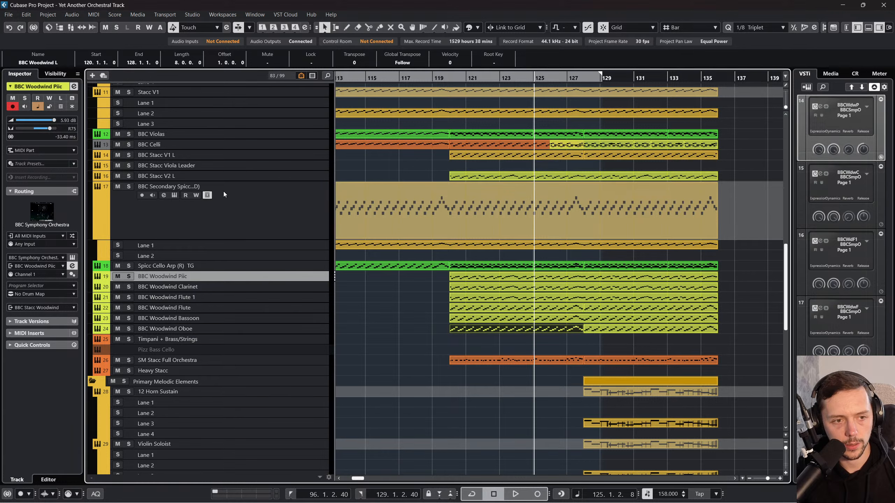
pyautogui.click(253, 187)
pyautogui.click(254, 175)
pyautogui.click(253, 165)
pyautogui.click(250, 154)
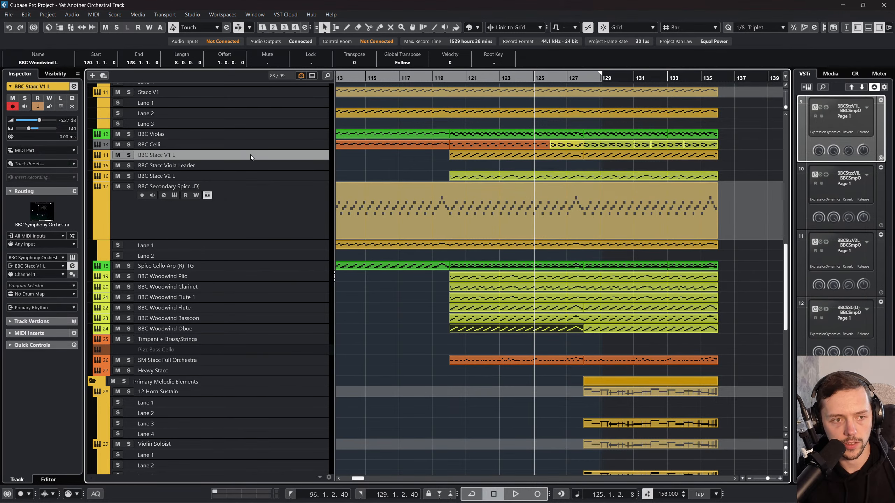
pyautogui.click(250, 161)
pyautogui.click(248, 156)
pyautogui.click(179, 142)
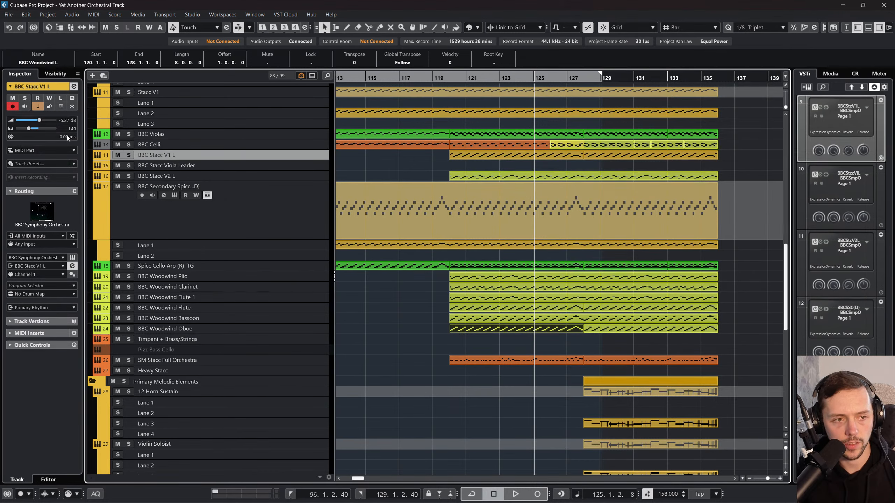
# Step: Set BBC Violas' track delay to -30 ms with the BBC strings down to Secondary Spicc (D) and all six woodwinds selected, and check BBC Celli
pyautogui.click(262, 187)
pyautogui.click(268, 334)
pyautogui.click(268, 329)
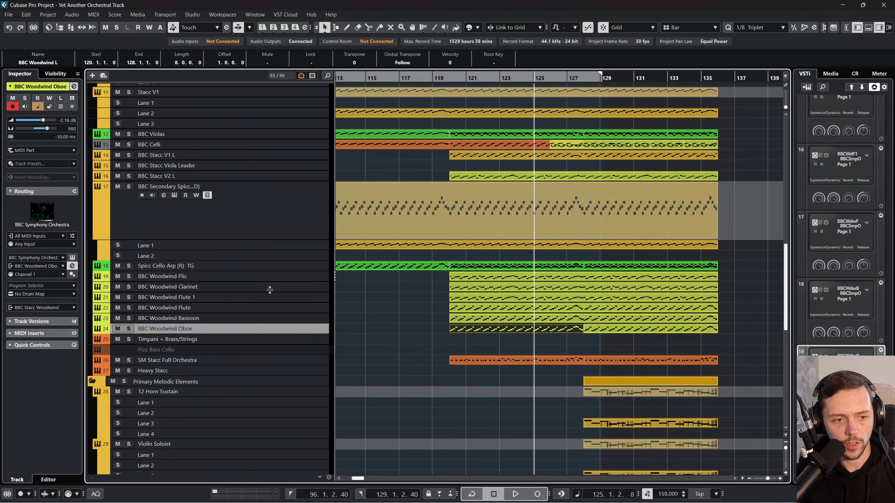
pyautogui.keyDown('shift'); pyautogui.click(265, 268); pyautogui.keyUp('shift')
pyautogui.keyDown('ctrl'); pyautogui.click(264, 274); pyautogui.keyUp('ctrl')
pyautogui.keyDown('ctrl'); pyautogui.click(264, 265); pyautogui.keyUp('ctrl')
pyautogui.keyDown('ctrl'); pyautogui.click(263, 274); pyautogui.keyUp('ctrl')
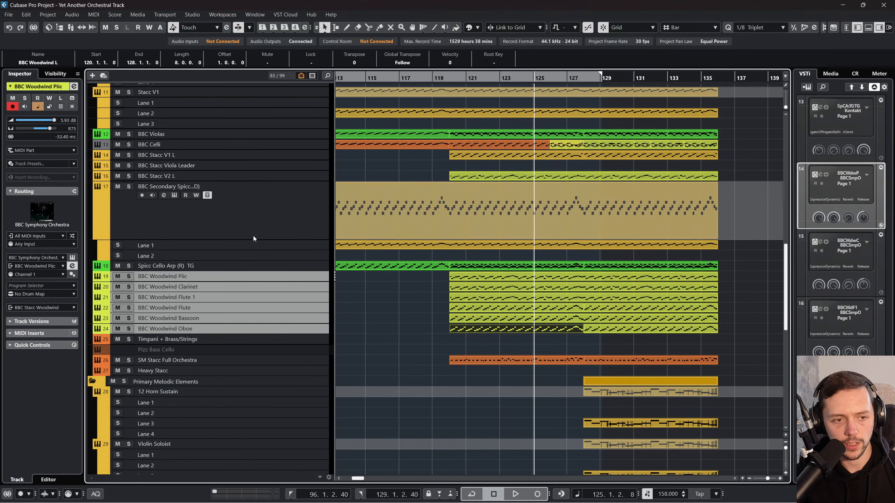
pyautogui.keyDown('ctrl'); pyautogui.click(270, 196); pyautogui.keyUp('ctrl')
pyautogui.keyDown('ctrl'); pyautogui.click(271, 192); pyautogui.keyUp('ctrl')
pyautogui.keyDown('ctrl'); pyautogui.click(268, 174); pyautogui.keyUp('ctrl')
pyautogui.keyDown('ctrl'); pyautogui.click(266, 187); pyautogui.keyUp('ctrl')
pyautogui.keyDown('ctrl'); pyautogui.click(265, 167); pyautogui.keyUp('ctrl')
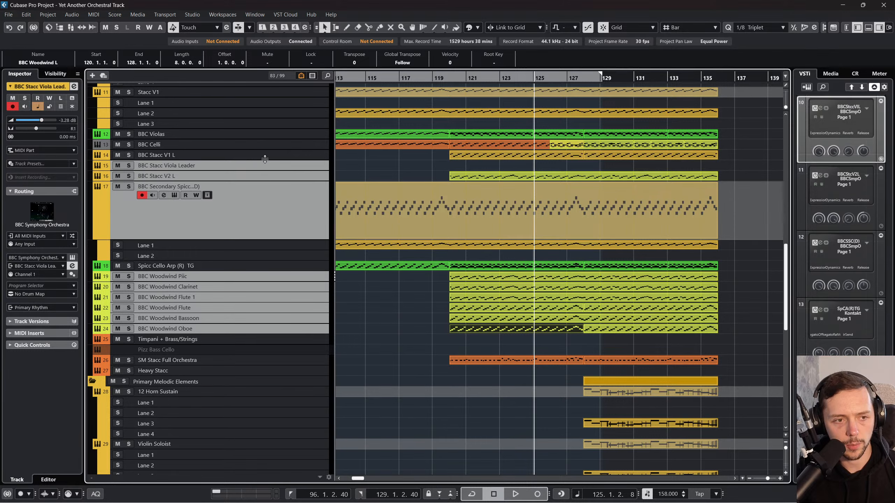
pyautogui.keyDown('ctrl'); pyautogui.click(264, 157); pyautogui.keyUp('ctrl')
pyautogui.keyDown('ctrl'); pyautogui.click(263, 156); pyautogui.keyUp('ctrl')
pyautogui.keyDown('ctrl'); pyautogui.click(257, 148); pyautogui.keyUp('ctrl')
pyautogui.keyDown('ctrl'); pyautogui.click(256, 148); pyautogui.keyUp('ctrl')
pyautogui.keyDown('ctrl'); pyautogui.click(256, 134); pyautogui.keyUp('ctrl')
pyautogui.keyDown('ctrl'); pyautogui.click(253, 144); pyautogui.keyUp('ctrl')
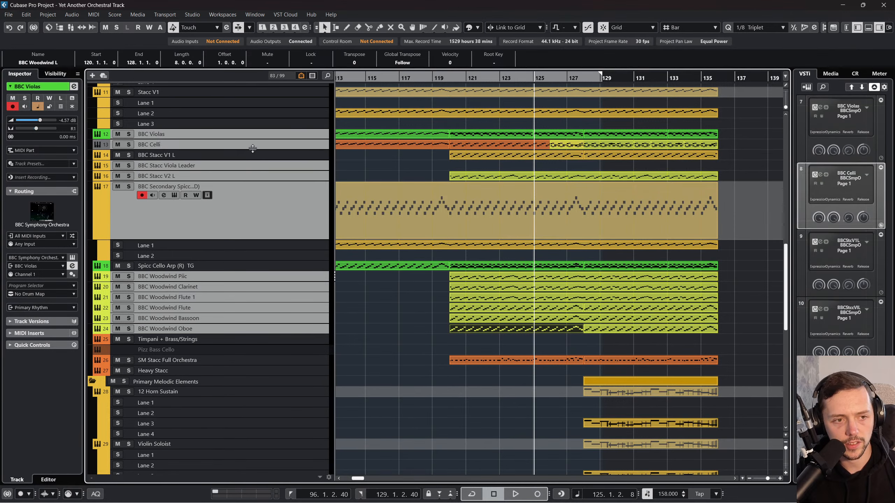
pyautogui.keyDown('ctrl'); pyautogui.click(193, 155); pyautogui.keyUp('ctrl')
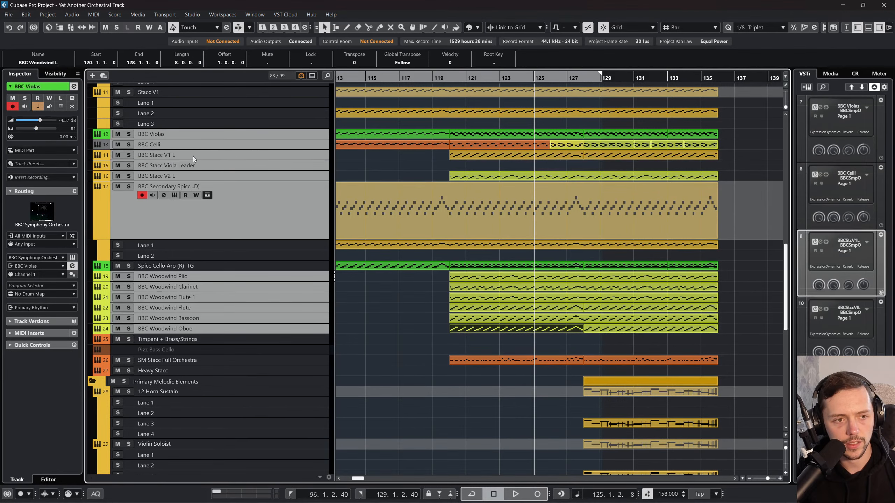
pyautogui.click(62, 135)
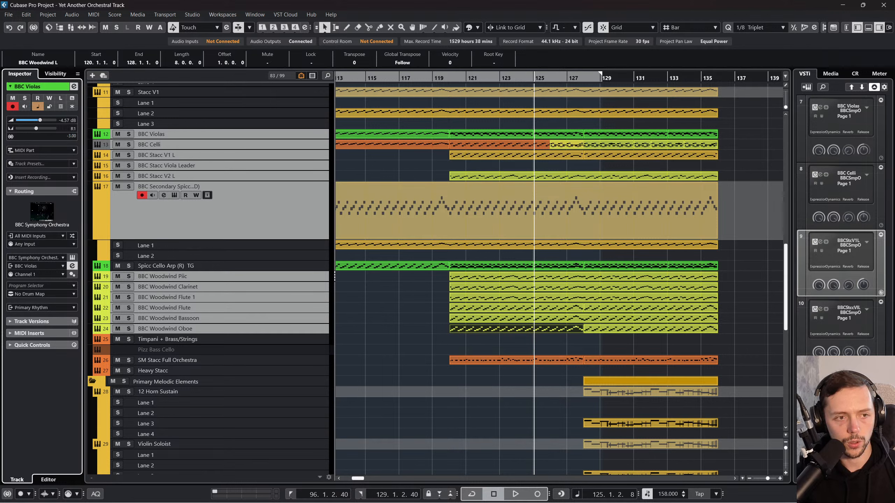
pyautogui.click(304, 136)
pyautogui.click(300, 145)
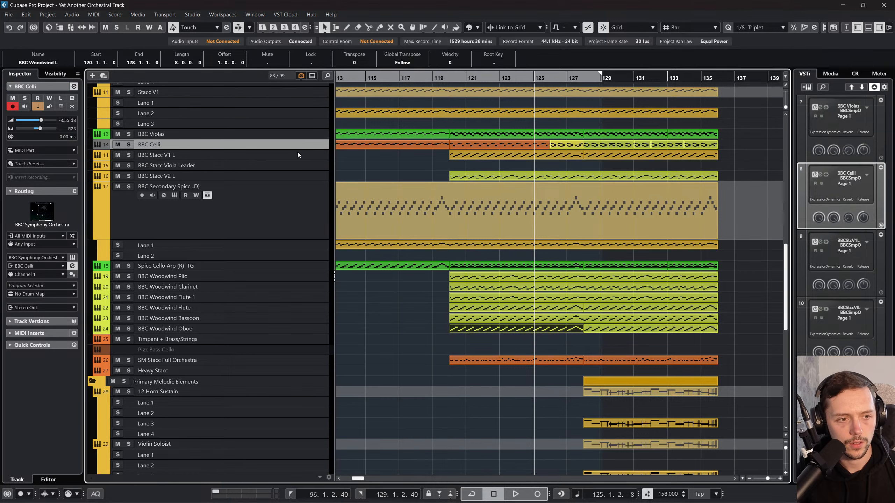
# Step: Reselect the BBC strings and six woodwinds and try linking their parameters with Absolute Mode and Q-Link in the MixConsole
pyautogui.click(298, 136)
pyautogui.keyDown('shift'); pyautogui.click(285, 219); pyautogui.keyUp('shift')
pyautogui.keyDown('ctrl'); pyautogui.click(281, 277); pyautogui.keyUp('ctrl')
pyautogui.keyDown('ctrl'); pyautogui.click(279, 287); pyautogui.keyUp('ctrl')
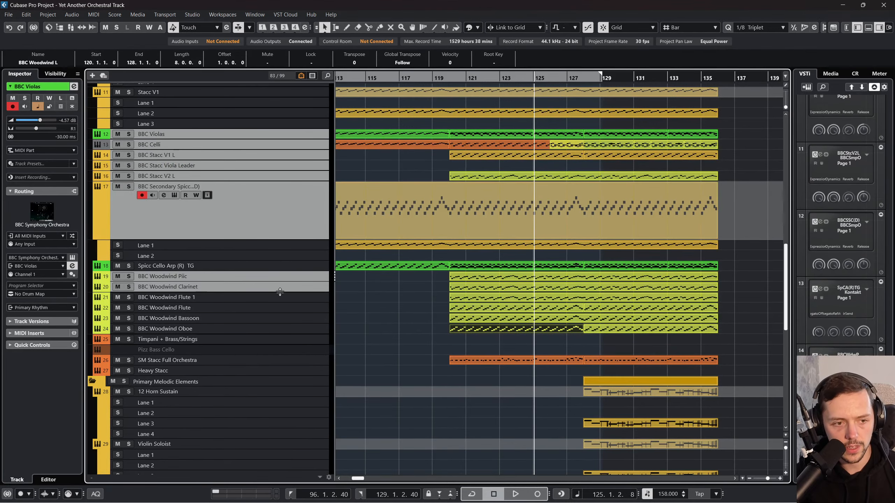
pyautogui.keyDown('ctrl'); pyautogui.click(279, 297); pyautogui.keyUp('ctrl')
pyautogui.keyDown('ctrl'); pyautogui.click(278, 308); pyautogui.keyUp('ctrl')
pyautogui.keyDown('ctrl'); pyautogui.click(276, 318); pyautogui.keyUp('ctrl')
pyautogui.keyDown('ctrl'); pyautogui.click(273, 328); pyautogui.keyUp('ctrl')
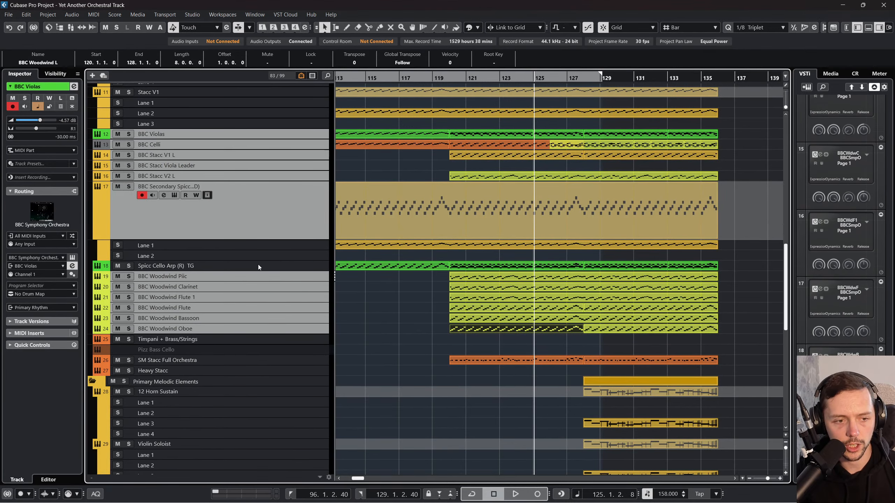
pyautogui.click(95, 18)
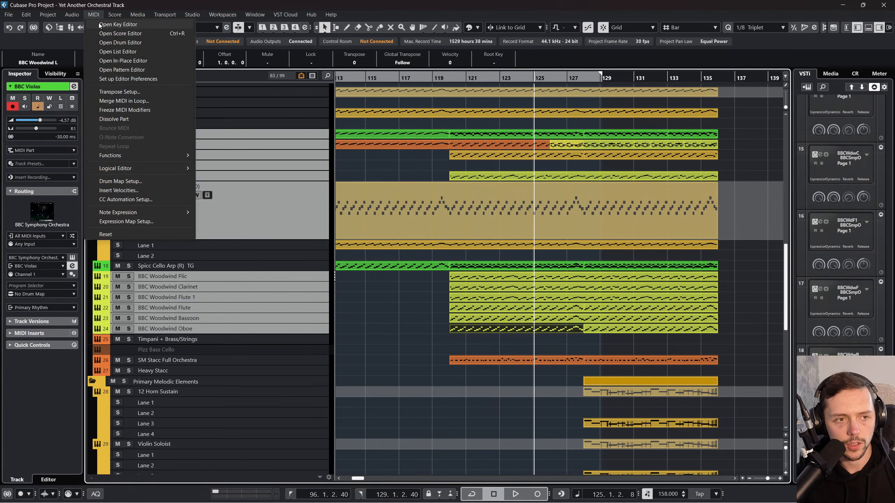
pyautogui.moveTo(254, 15)
pyautogui.click(279, 33)
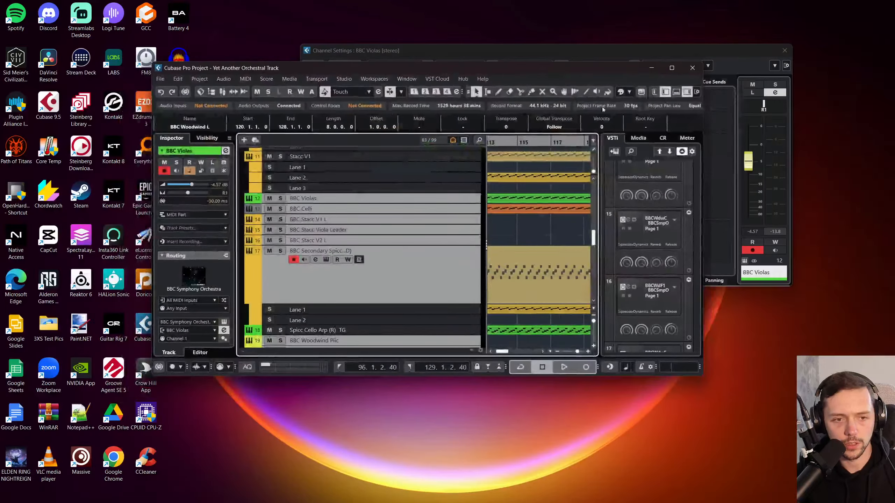
pyautogui.click(672, 68)
pyautogui.press('F3')
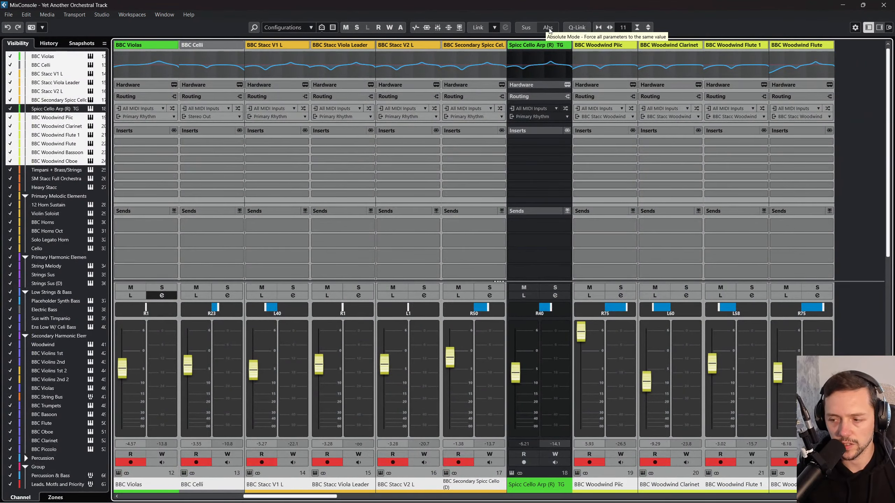
pyautogui.click(549, 28)
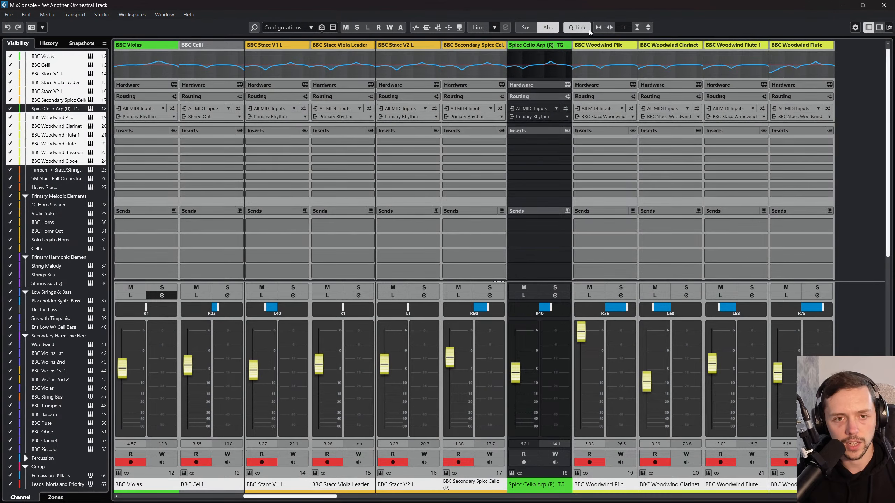
pyautogui.click(883, 5)
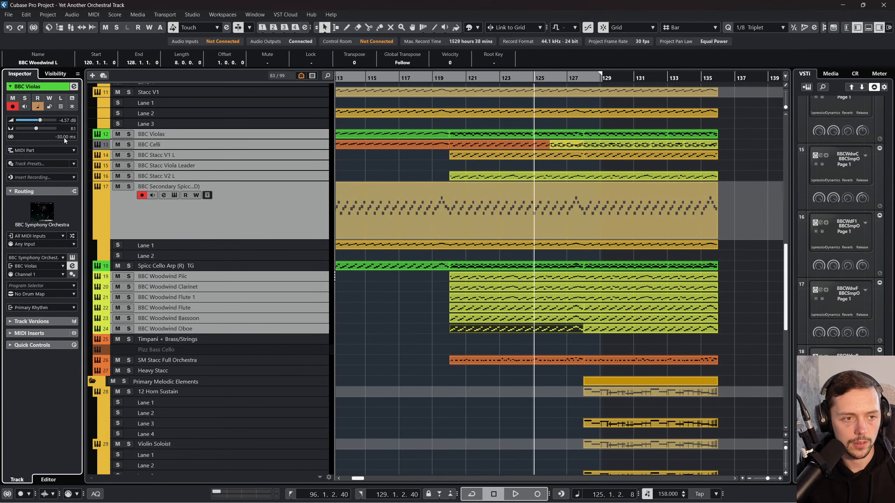
# Step: Check the track delays of BBC Stacc Viola Leader and BBC Celli, and look over the channels in the MixConsole
pyautogui.click(257, 144)
pyautogui.click(262, 155)
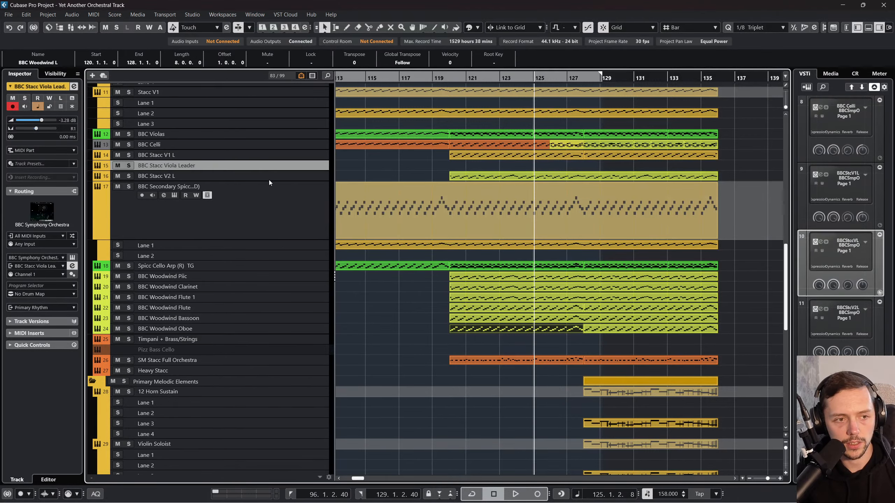
pyautogui.click(261, 143)
pyautogui.press('F3')
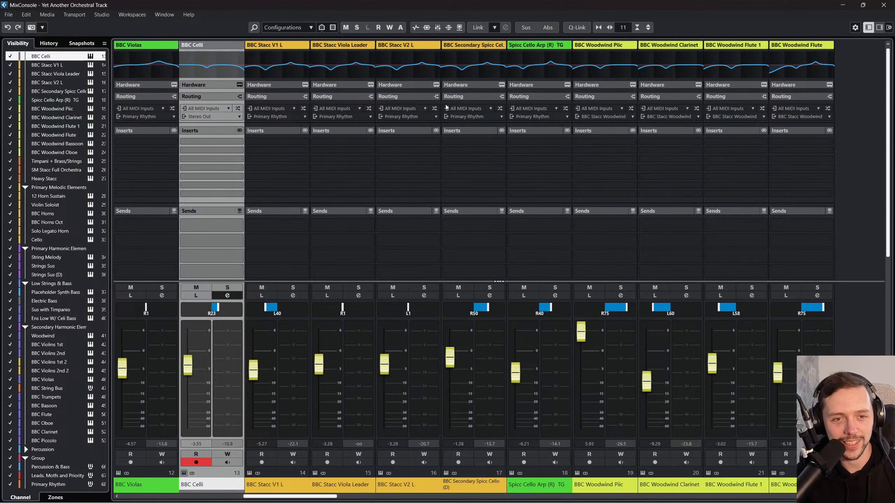
pyautogui.press('F3')
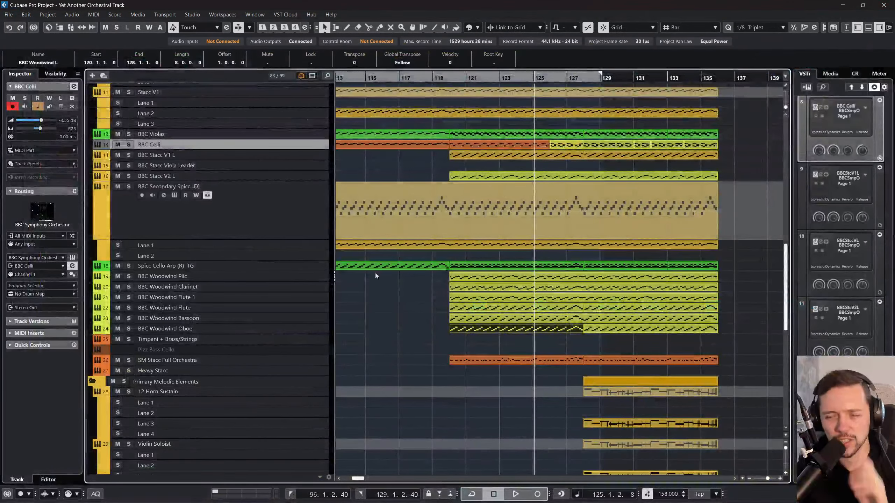
# Step: Set the track delays of BBC Celli and BBC Stacc V1 L to -30 ms
pyautogui.doubleClick(61, 136)
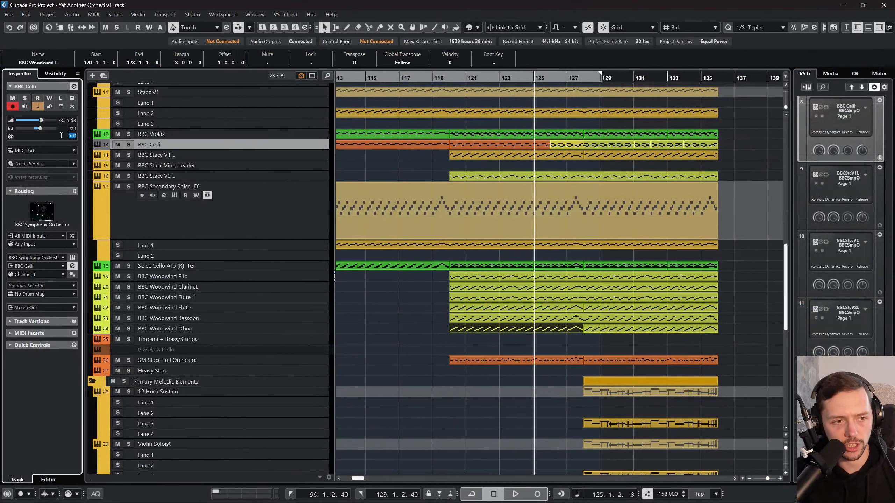
pyautogui.click(157, 155)
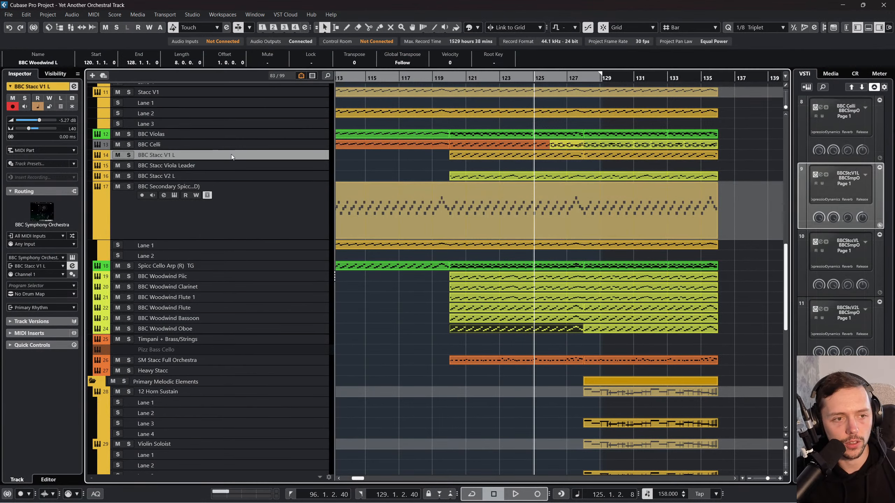
pyautogui.doubleClick(66, 136)
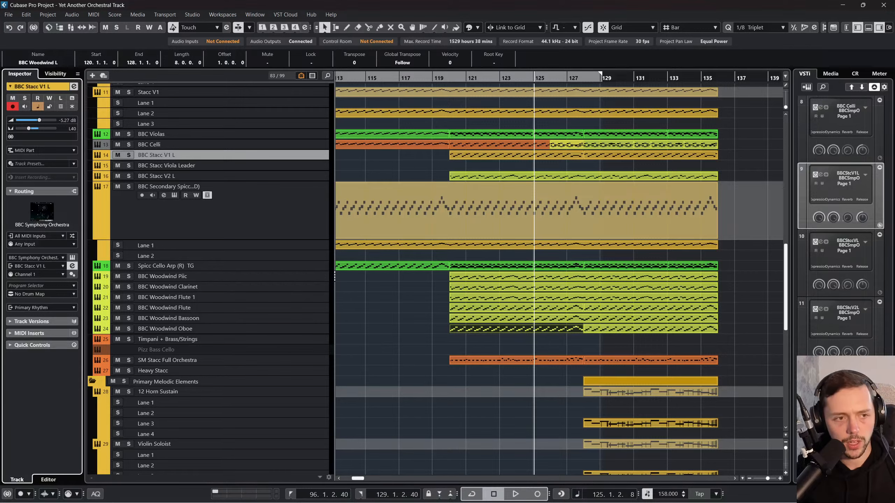
pyautogui.click(246, 137)
pyautogui.click(248, 145)
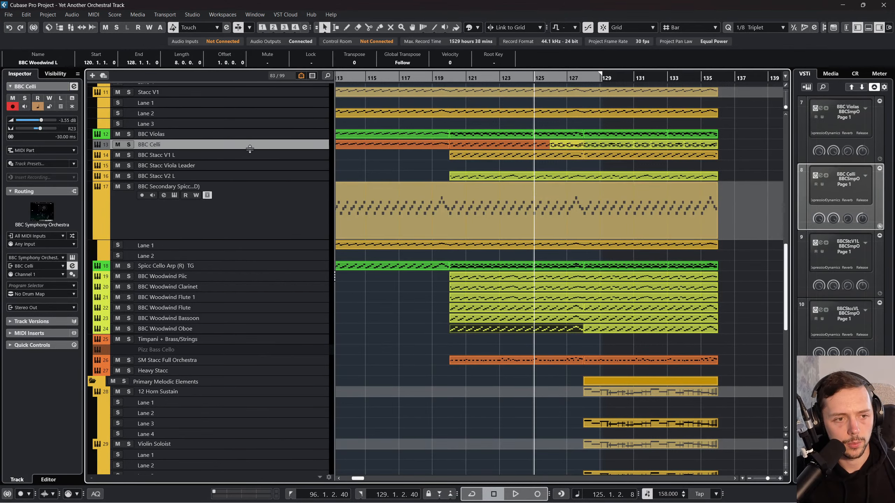
# Step: Set BBC Stacc Viola Leader's track delay to -30 ms and check BBC Secondary Spicc (D) and BBC Stacc V2 L
pyautogui.click(272, 156)
pyautogui.click(274, 163)
pyautogui.doubleClick(72, 137)
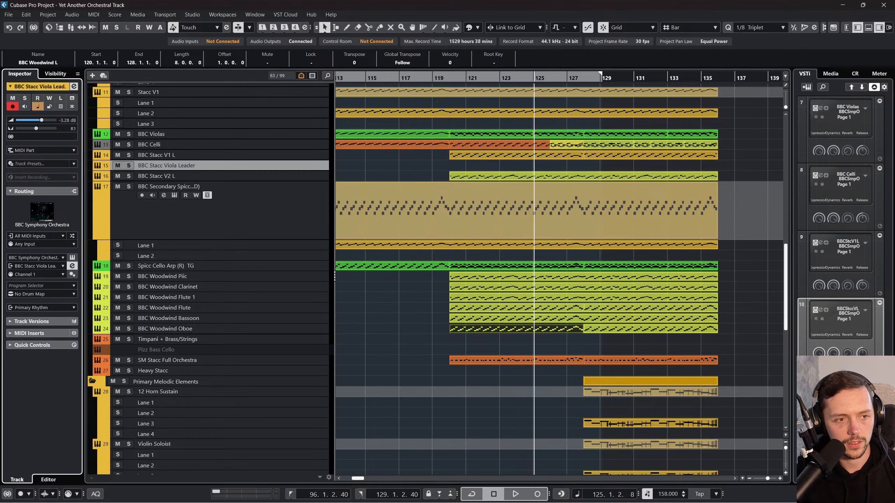
pyautogui.click(276, 211)
pyautogui.click(285, 177)
# Step: Set the track delay of the Secondary Spicc Cello TG track to -30 ms
pyautogui.scroll(5, 303, 239)
pyautogui.click(303, 239)
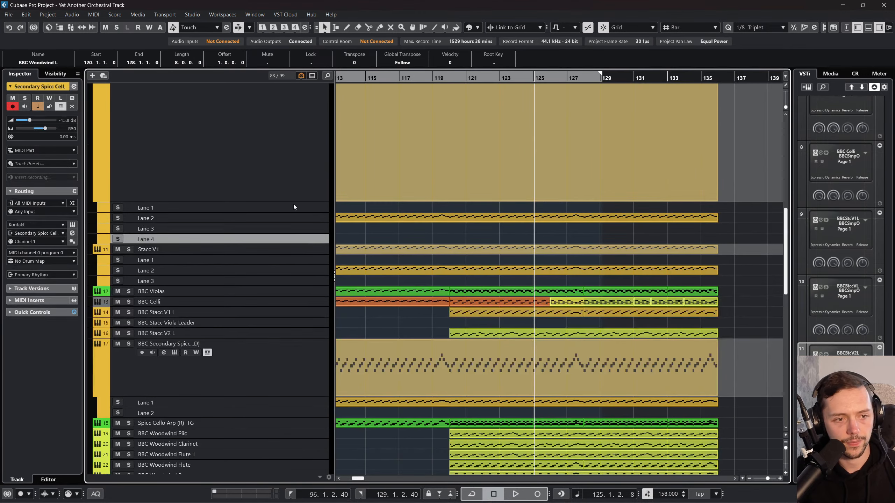
pyautogui.scroll(7, 285, 236)
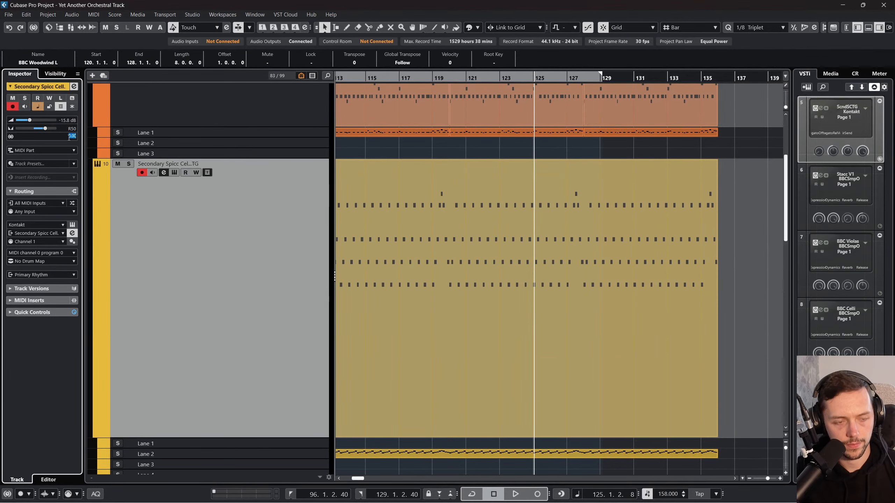
pyautogui.press('Return')
# Step: Check BBC Bass V's track delay and set BBC Bass V (L) to about -30 ms
pyautogui.scroll(5, 167, 162)
pyautogui.click(300, 218)
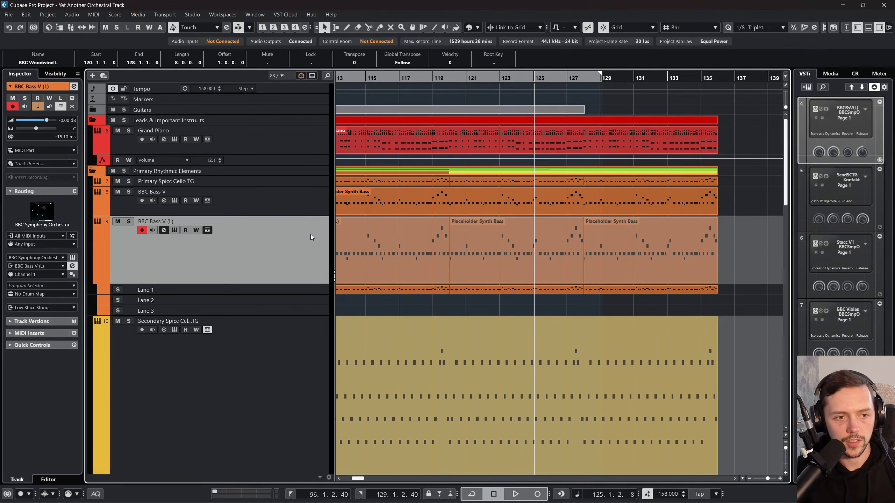
pyautogui.click(293, 206)
pyautogui.click(253, 221)
pyautogui.click(63, 137)
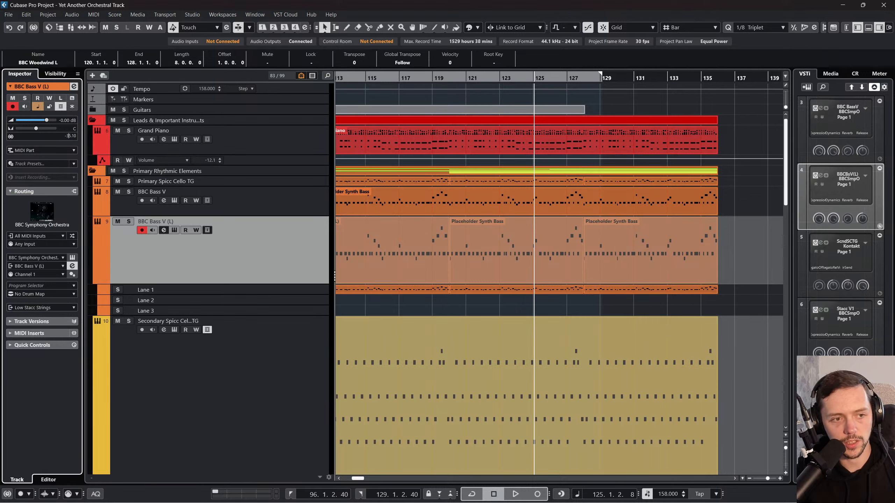
# Step: Play from about bar 108 and solo the Leads folder, Primary Spicc Cello TG, BBC Bass V, BBC Bass V (L), Secondary Spicc Cello TG and Stacc V1
pyautogui.click(328, 145)
pyautogui.press('space')
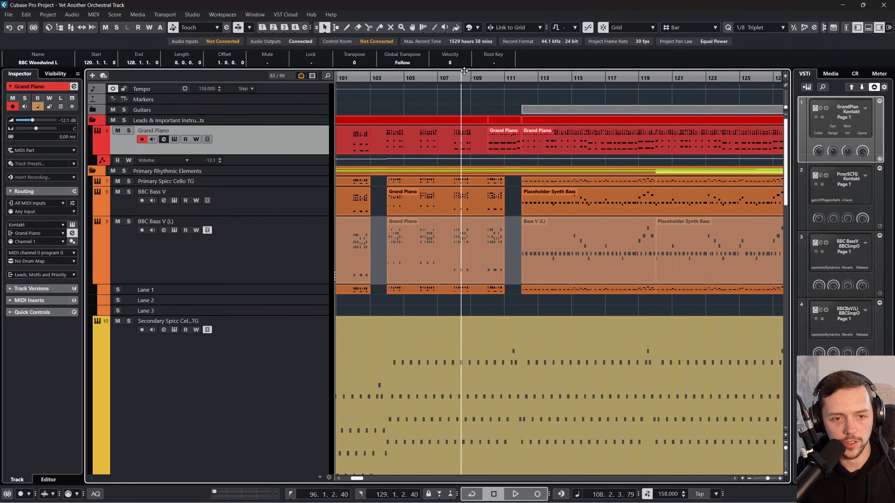
pyautogui.click(124, 120)
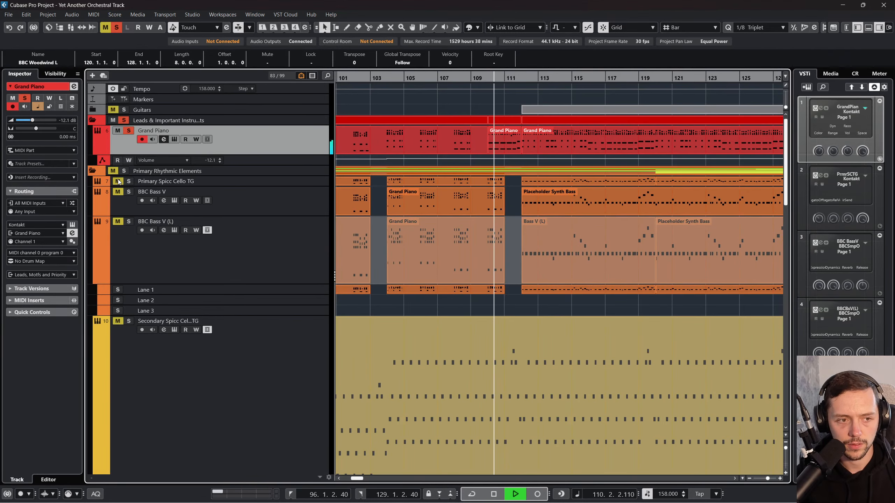
pyautogui.click(129, 181)
pyautogui.click(128, 191)
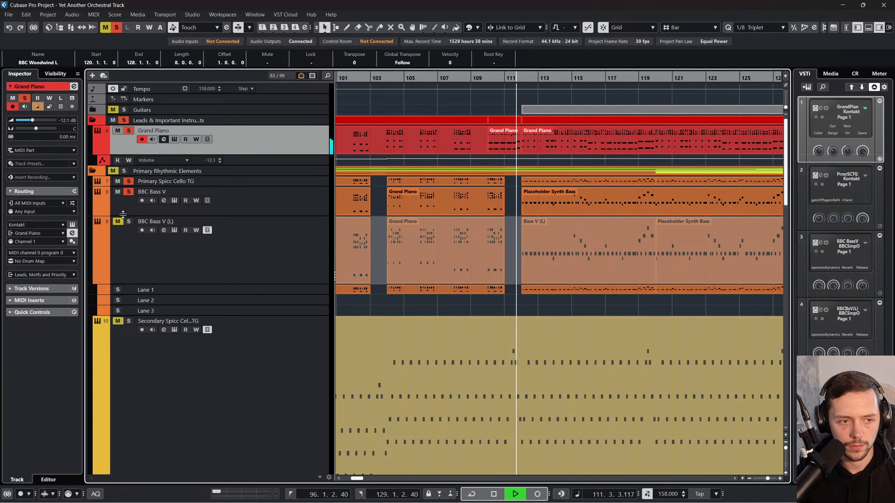
pyautogui.click(128, 221)
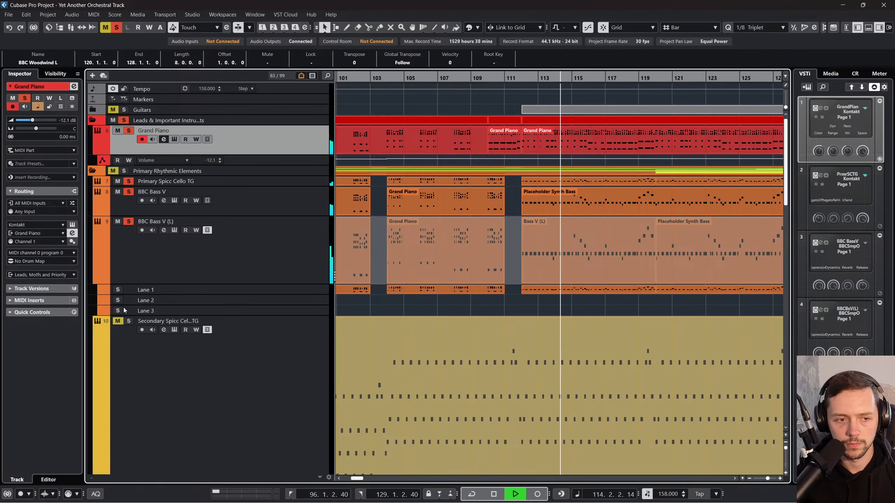
pyautogui.click(129, 320)
pyautogui.scroll(-5, 188, 296)
pyautogui.scroll(-5, 187, 296)
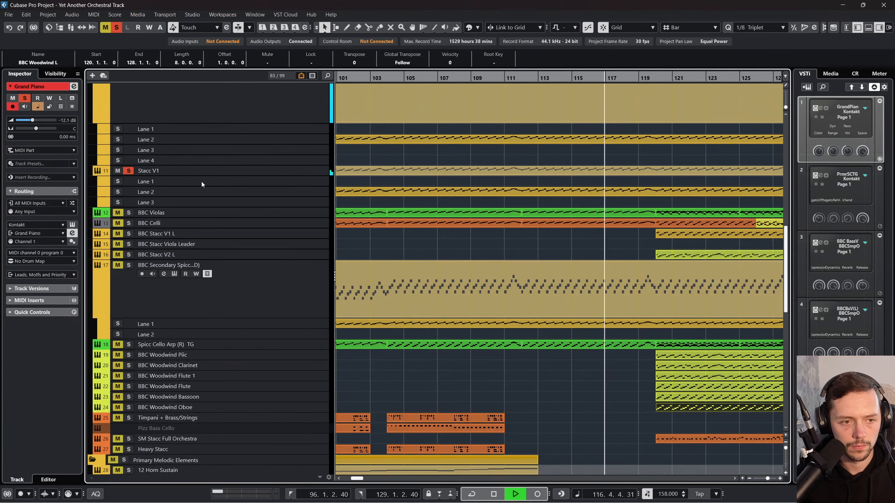
# Step: Try a track delay of 1 ms on Secondary Spicc Cello TG while the soloed tracks play
pyautogui.scroll(5, 206, 181)
pyautogui.click(216, 203)
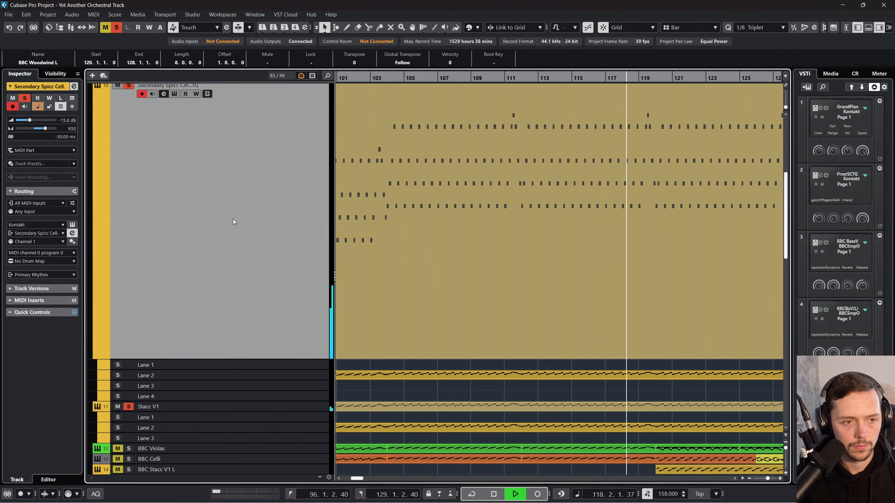
pyautogui.scroll(2, 234, 221)
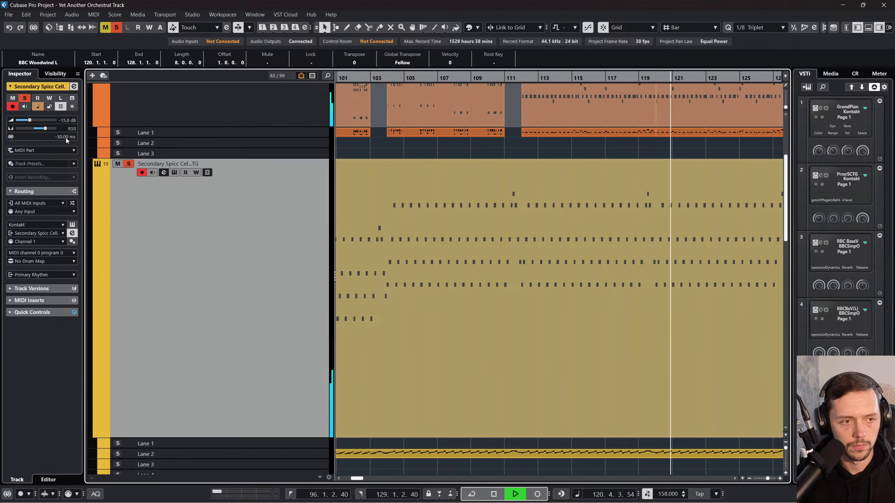
pyautogui.moveTo(66, 137); pyautogui.dragTo(162, 54)
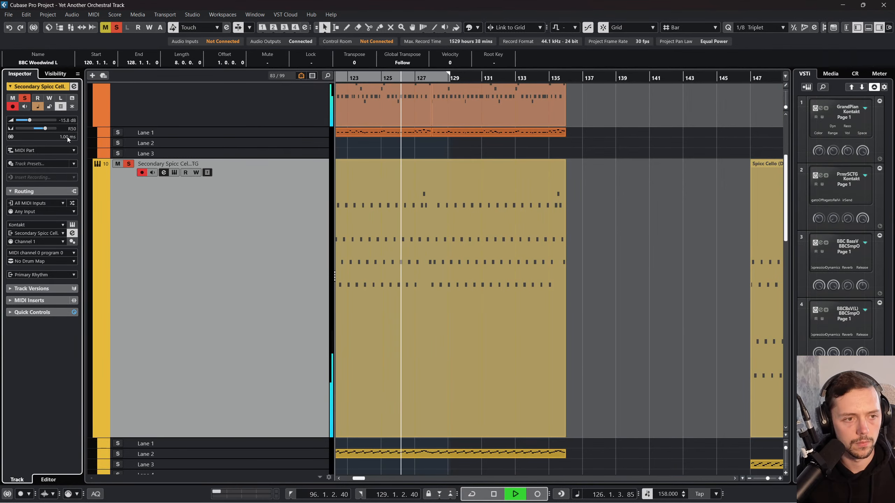
pyautogui.press('f')
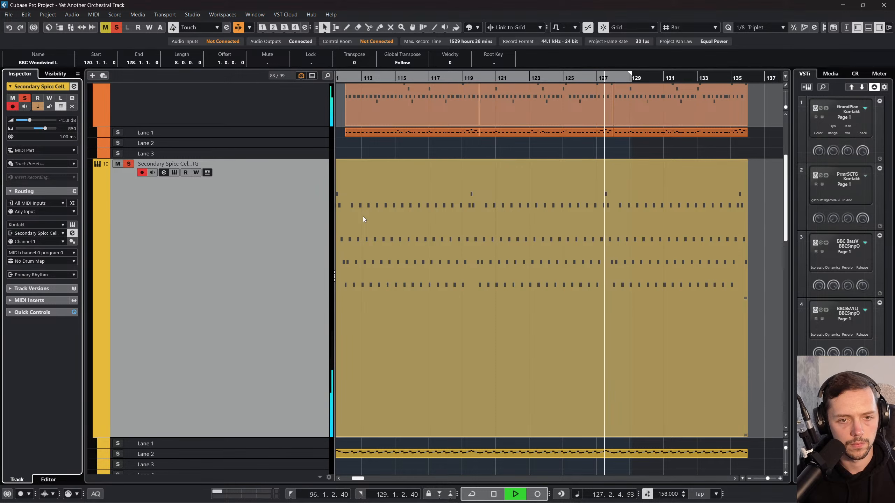
pyautogui.hscroll(-3, 363, 217)
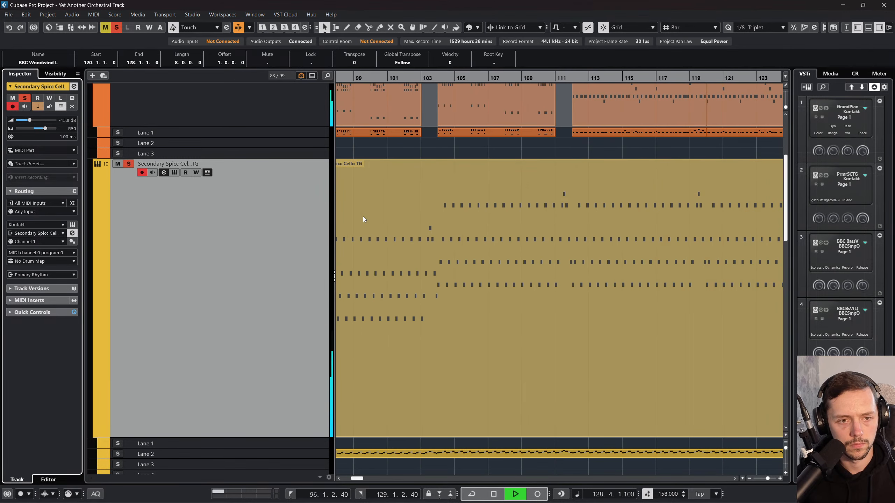
# Step: Set Secondary Spicc Cello TG's track delay to -30 ms and play the soloed tracks from bar 96
pyautogui.press('space')
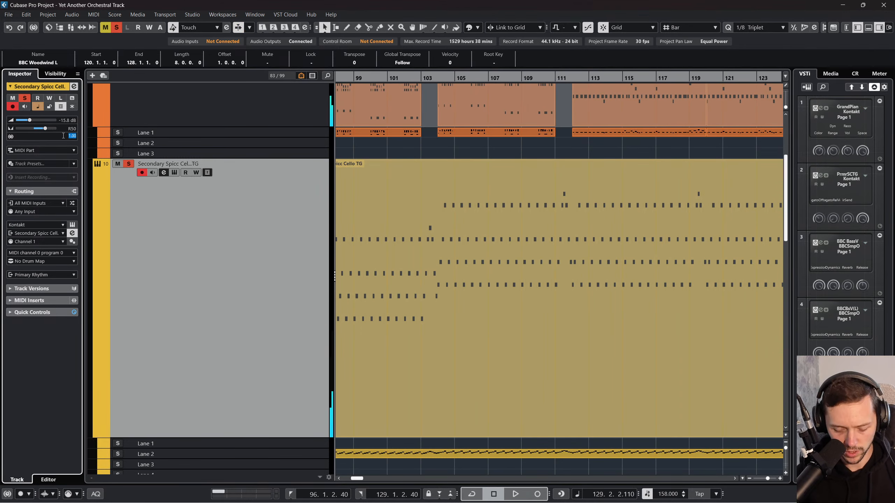
pyautogui.moveTo(361, 78); pyautogui.dragTo(337, 79)
pyautogui.press('space')
pyautogui.click(519, 81)
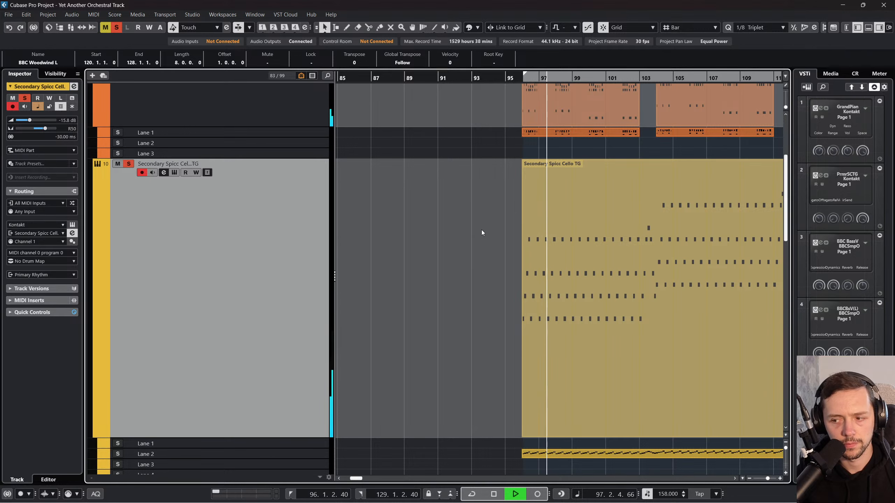
# Step: Set the track delays of BBC Bass V (L) and BBC Bass V to 0 ms
pyautogui.scroll(4, 374, 255)
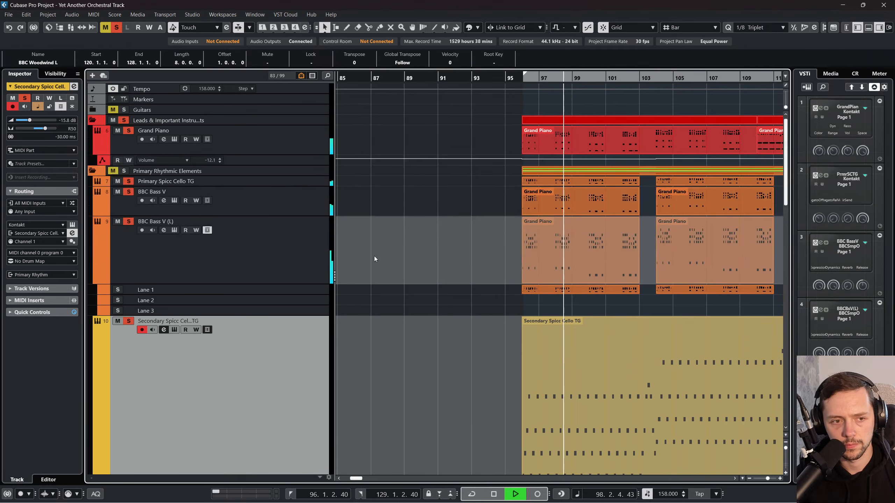
pyautogui.click(320, 259)
pyautogui.doubleClick(67, 139)
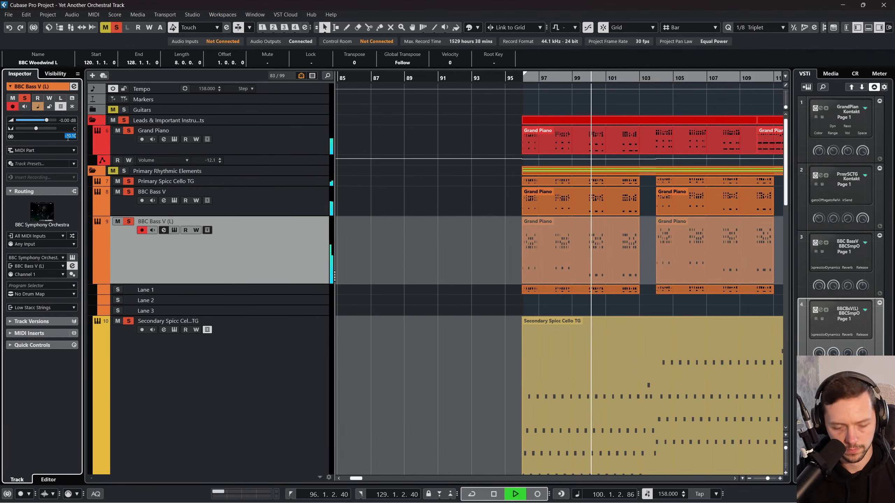
pyautogui.write('0')
pyautogui.press('Return')
pyautogui.click(263, 194)
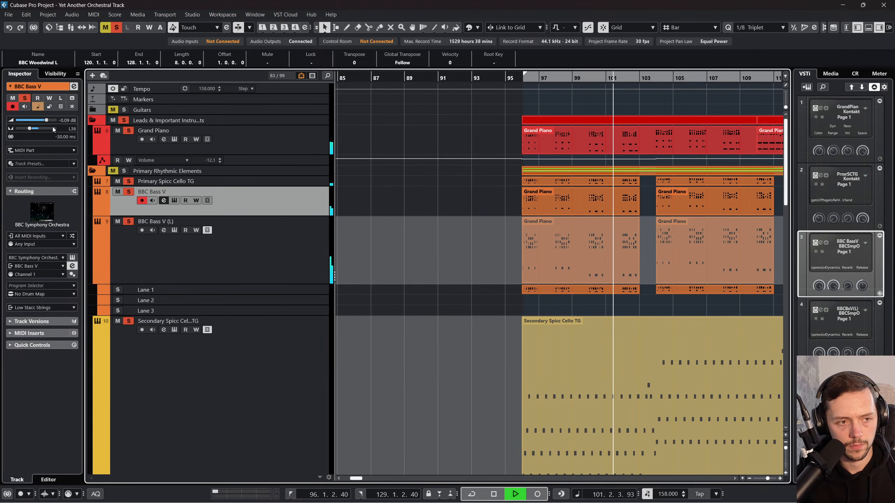
pyautogui.doubleClick(55, 137)
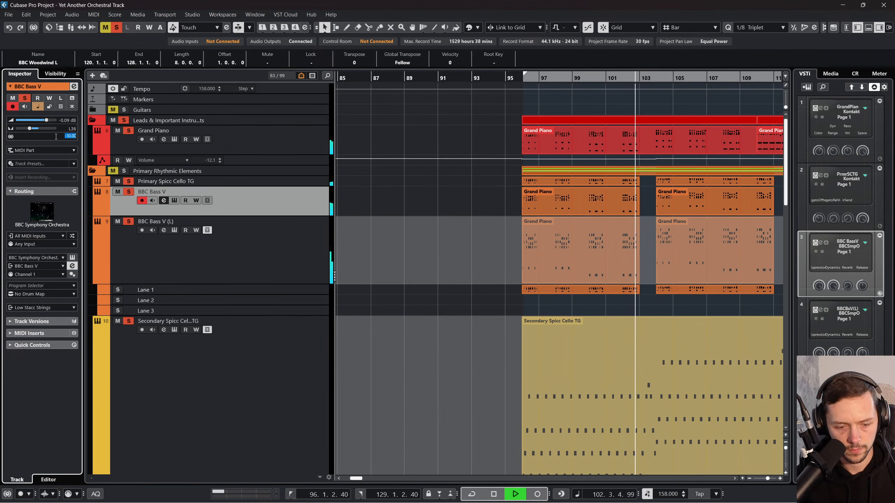
pyautogui.write('0')
pyautogui.press('Return')
# Step: Play the soloed tracks again from bar 96 to hear the bass timing against the spiccato cello
pyautogui.scroll(-5, 438, 234)
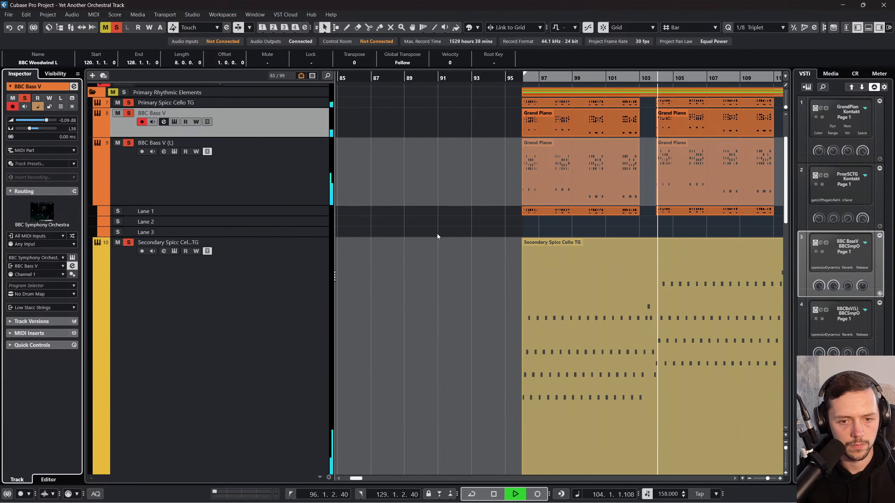
pyautogui.click(524, 77)
pyautogui.press('space')
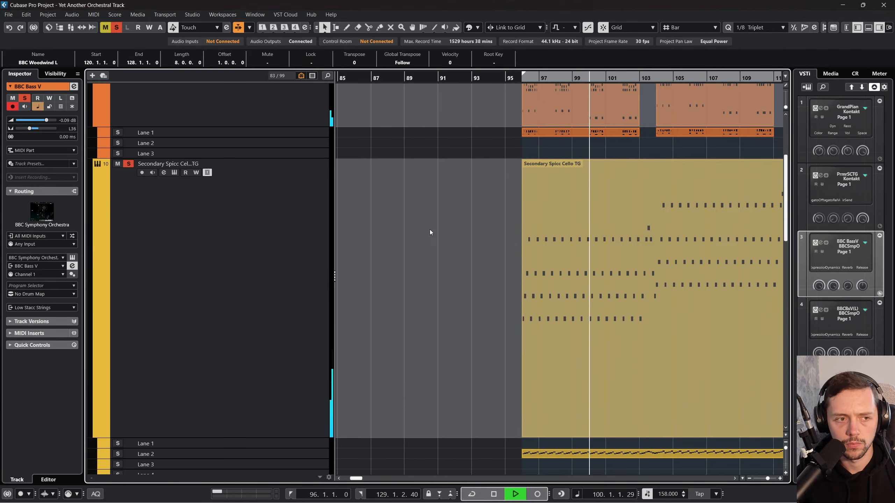
# Step: Stop playback and mute Primary Spicc Cello TG, BBC Bass V and BBC Bass V (L)
pyautogui.scroll(5, 204, 184)
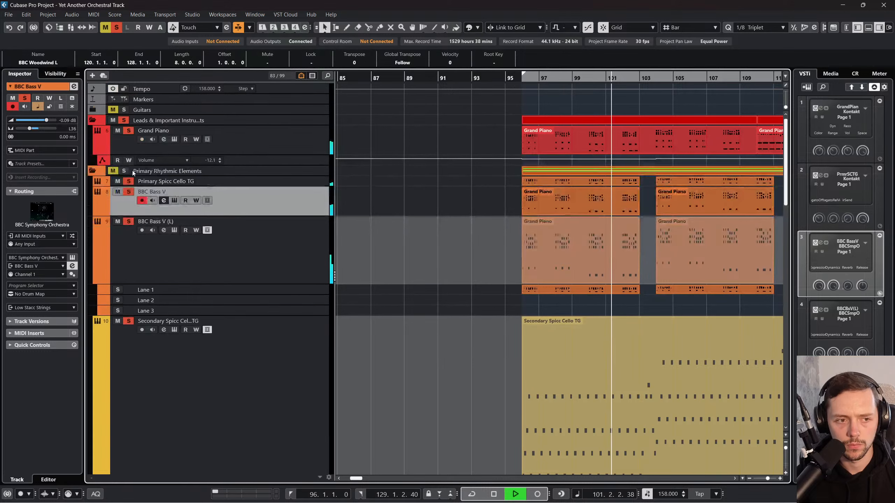
pyautogui.press('space')
pyautogui.click(118, 181)
pyautogui.click(118, 192)
pyautogui.click(118, 222)
# Step: Open the Secondary Spicc Cello TG part in the Key Editor and examine its notes and velocities from bar 96
pyautogui.scroll(-5, 149, 242)
pyautogui.doubleClick(631, 258)
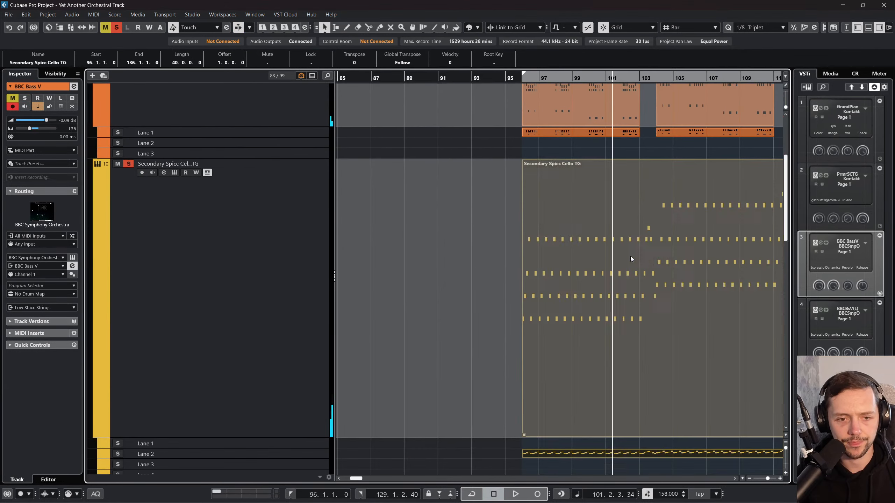
pyautogui.hscroll(-6, 240, 299)
pyautogui.hscroll(1, 370, 225)
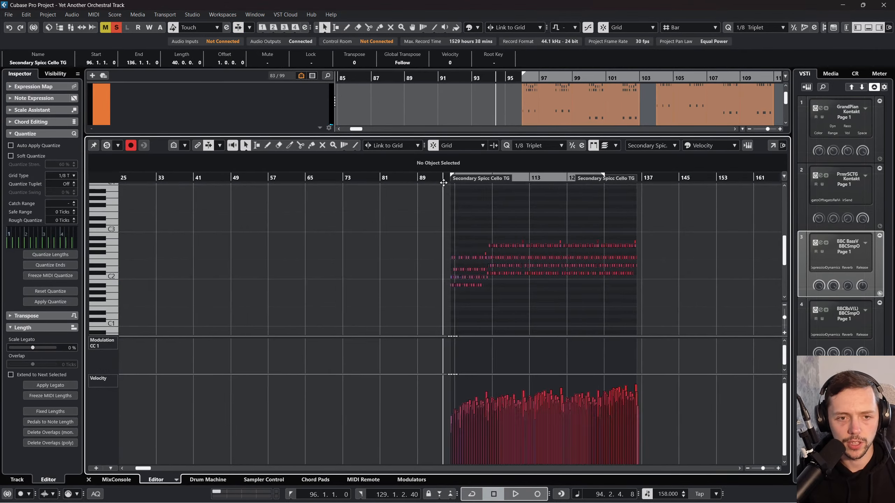
pyautogui.scroll(5, 450, 197)
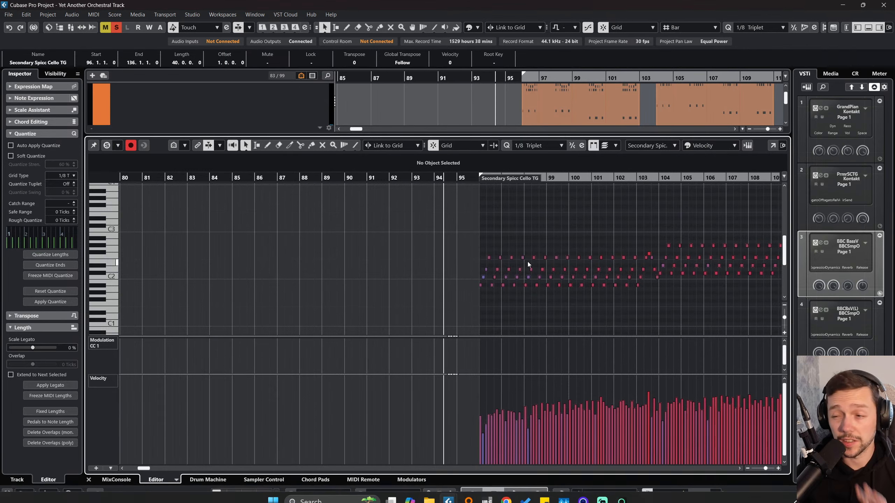
# Step: Cancel closing the project and close the Key Editor
pyautogui.click(883, 5)
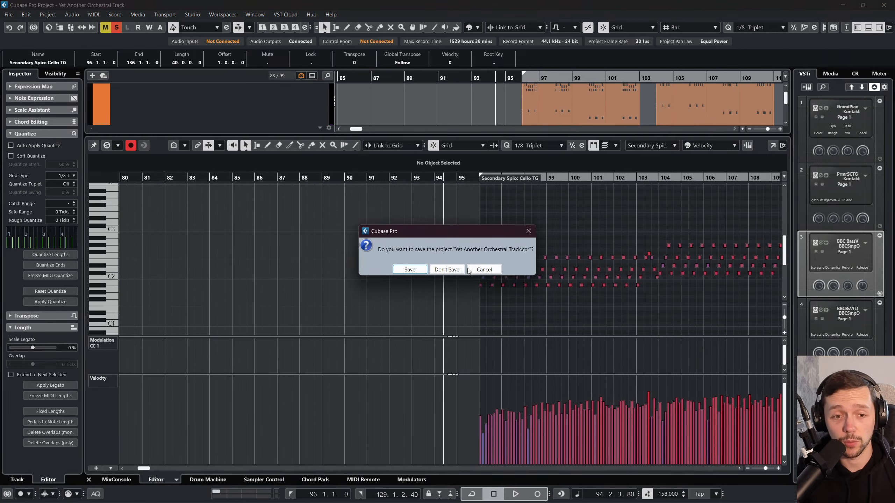
pyautogui.click(448, 269)
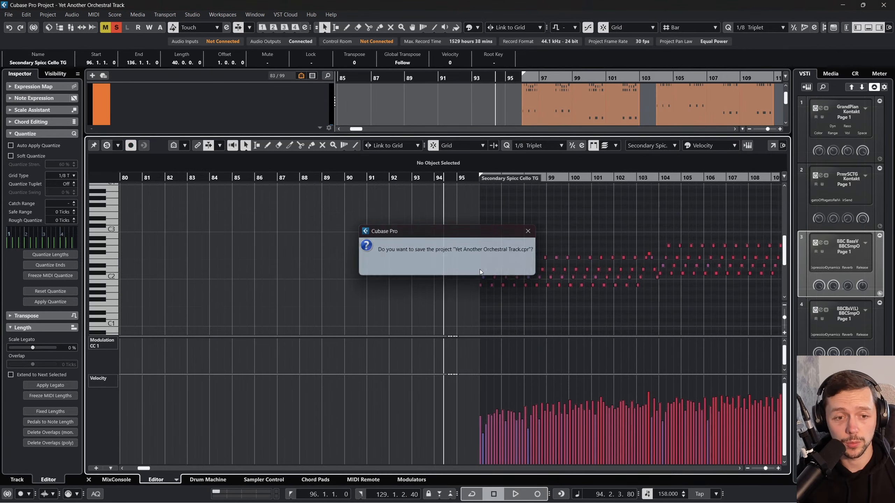
pyautogui.click(89, 480)
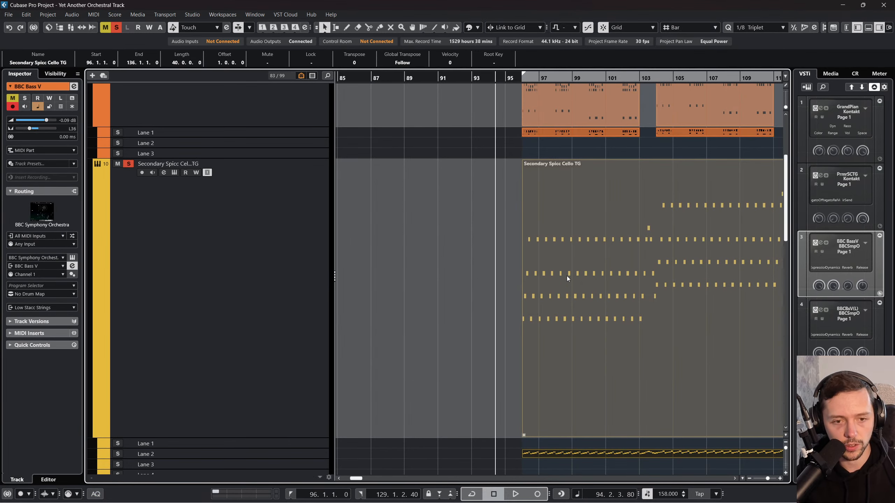
# Step: Render the Secondary Spicc Cello TG part in place to an audio track and enlarge the rendered track
pyautogui.hotkey('alt', 'r')
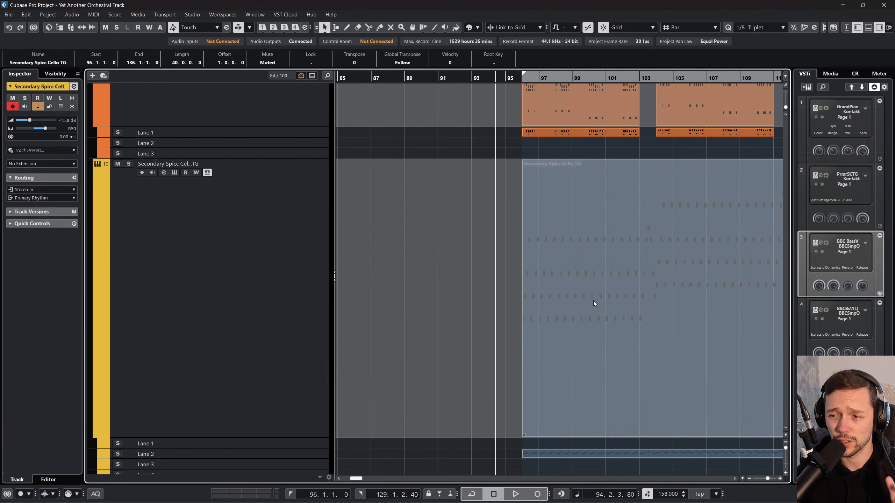
pyautogui.click(462, 332)
pyautogui.scroll(-10, 502, 329)
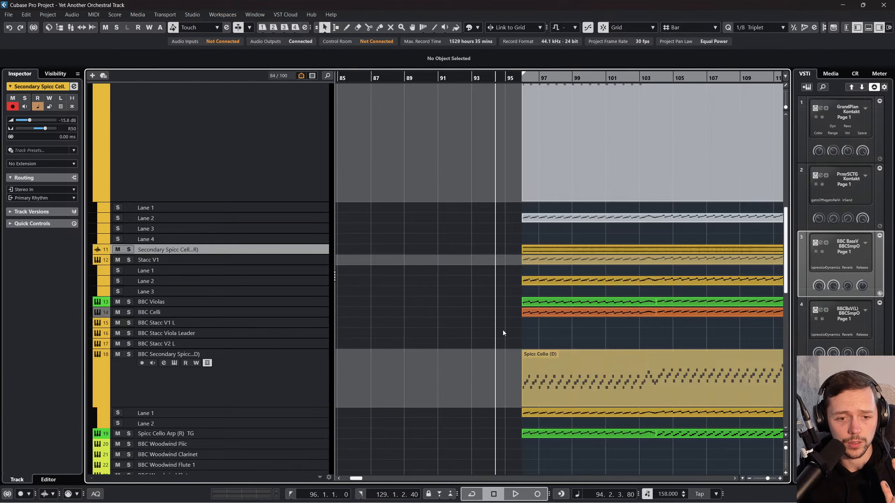
pyautogui.scroll(-5, 503, 330)
pyautogui.scroll(-2, 554, 405)
pyautogui.scroll(15, 561, 416)
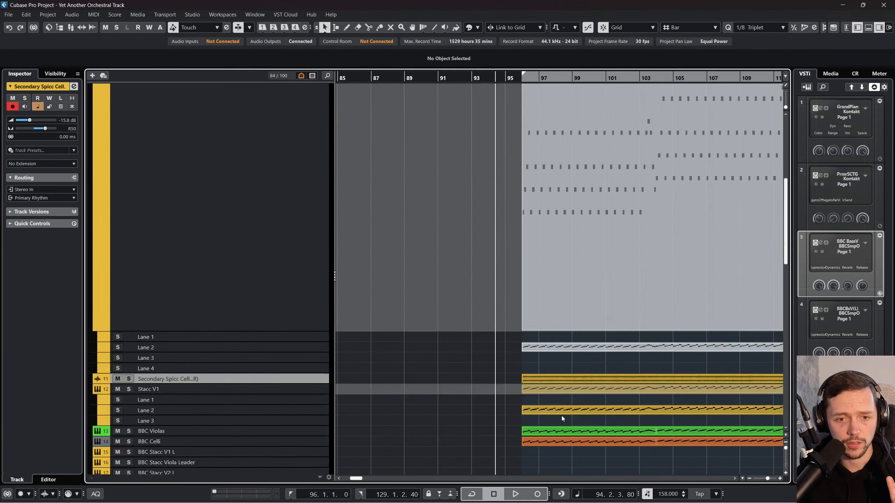
pyautogui.scroll(-6, 537, 383)
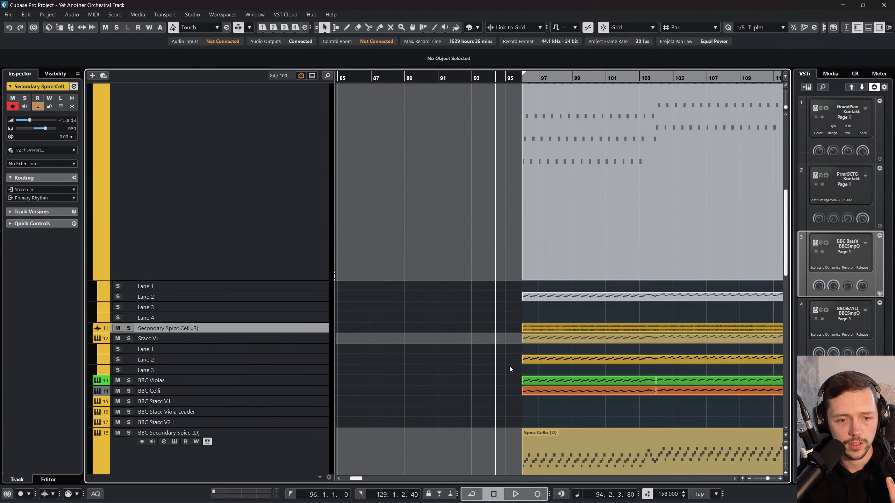
pyautogui.moveTo(281, 332); pyautogui.dragTo(293, 479)
# Step: Switch the ruler to seconds and examine the start of the rendered cello audio at bar 96
pyautogui.hscroll(3, 504, 207)
pyautogui.moveTo(429, 79); pyautogui.dragTo(414, 116)
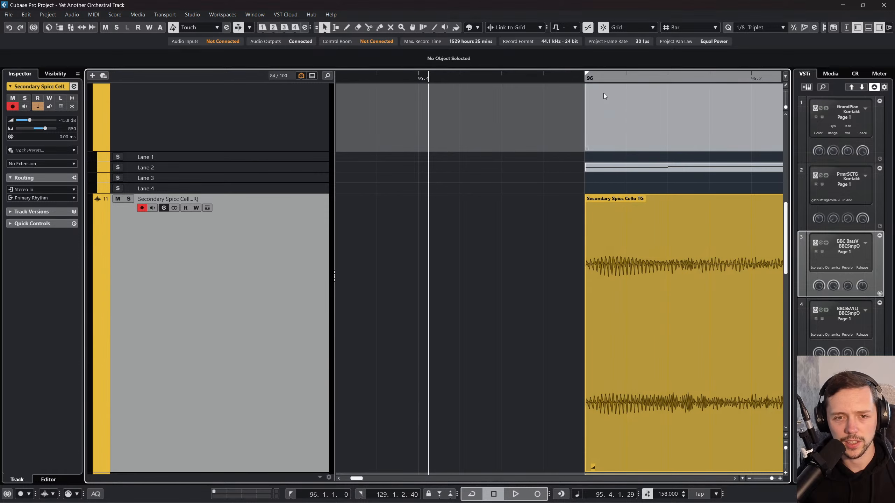
pyautogui.click(587, 76)
pyautogui.moveTo(586, 76); pyautogui.dragTo(615, 83)
pyautogui.rightClick(627, 79)
pyautogui.click(652, 93)
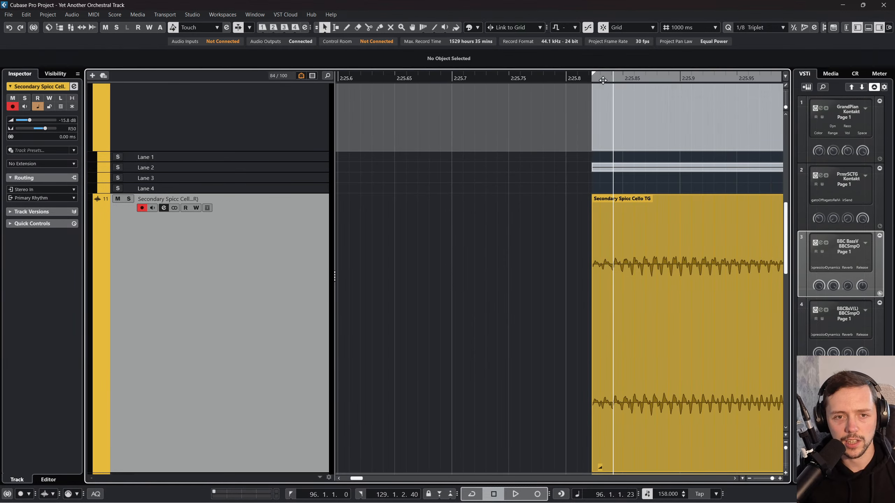
pyautogui.click(649, 220)
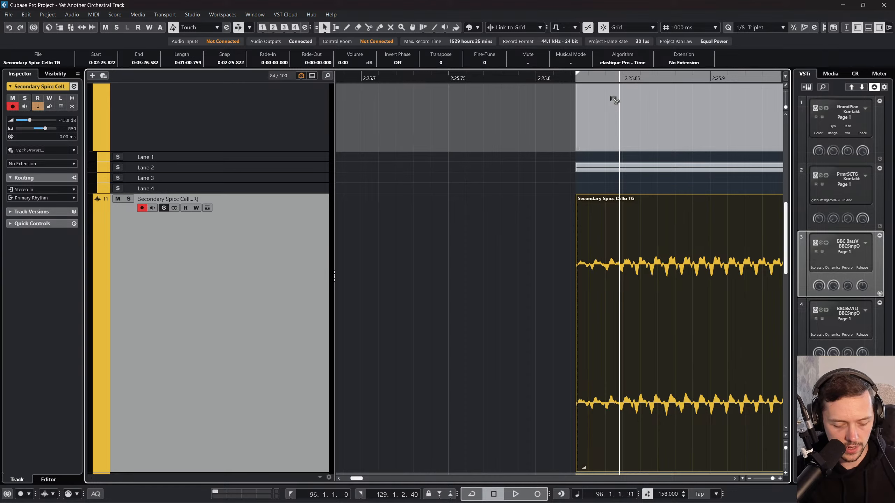
# Step: Magnify the rendered event's waveform and inspect its first attack against the seconds ruler
pyautogui.hotkey('alt', 's')
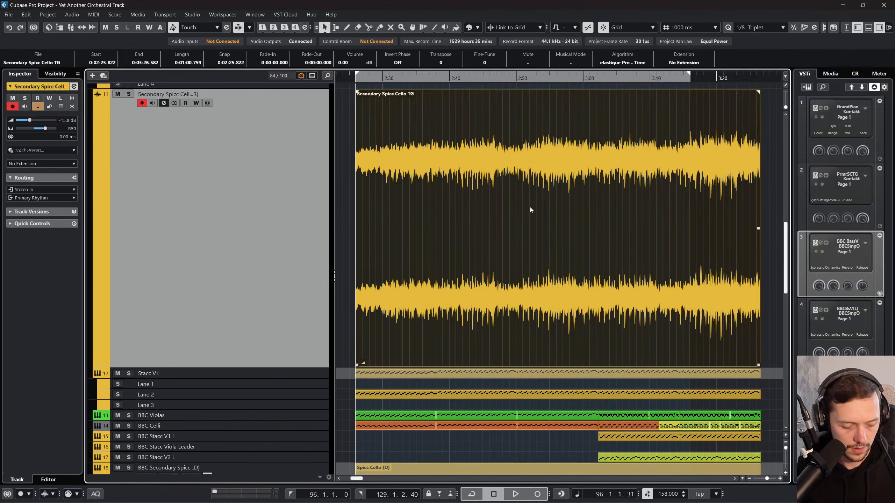
pyautogui.scroll(5, 530, 206)
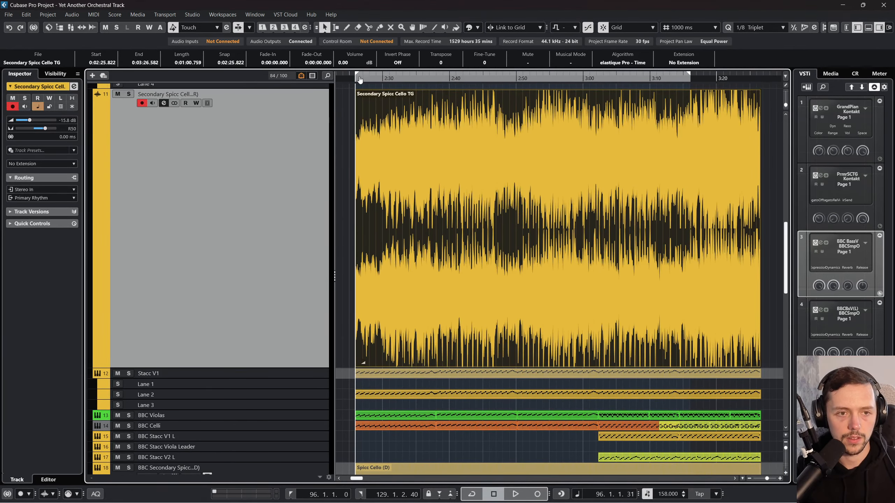
pyautogui.moveTo(354, 79); pyautogui.dragTo(345, 104)
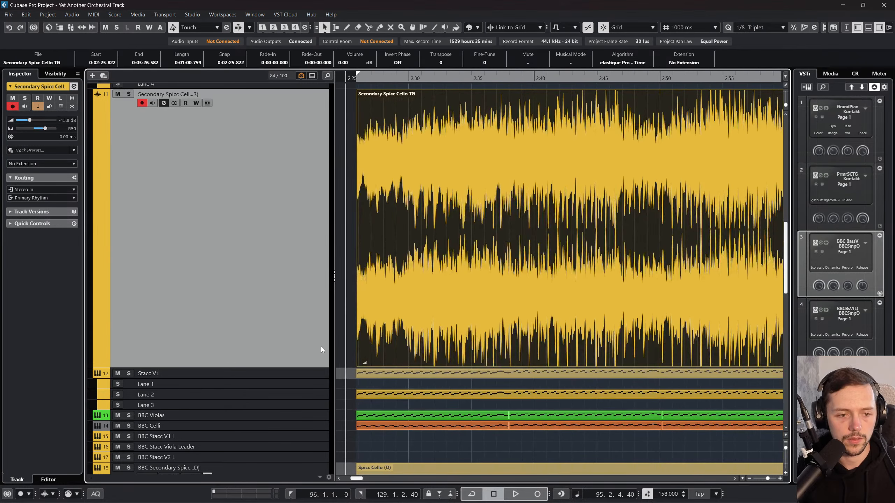
pyautogui.scroll(3, 502, 263)
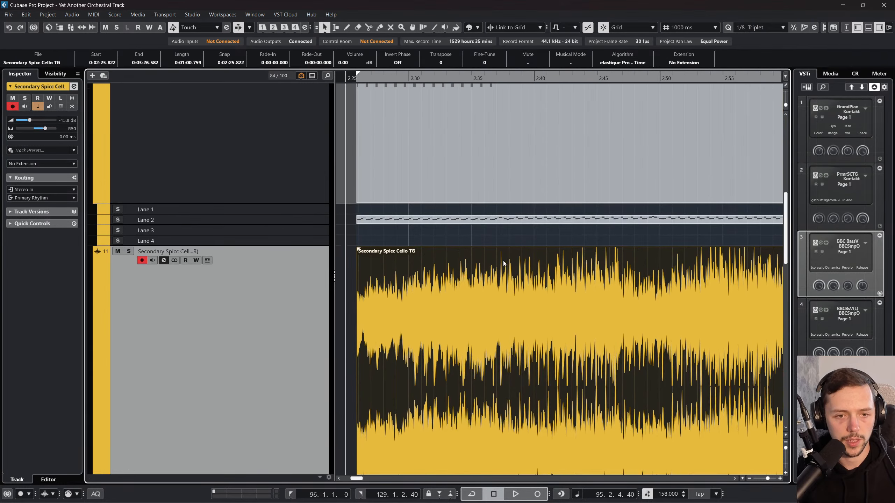
pyautogui.moveTo(358, 79); pyautogui.dragTo(436, 116)
pyautogui.moveTo(394, 73); pyautogui.dragTo(494, 82)
# Step: Open the rendered cello audio in the Sample Editor and play its onset from just before bar 96
pyautogui.doubleClick(498, 256)
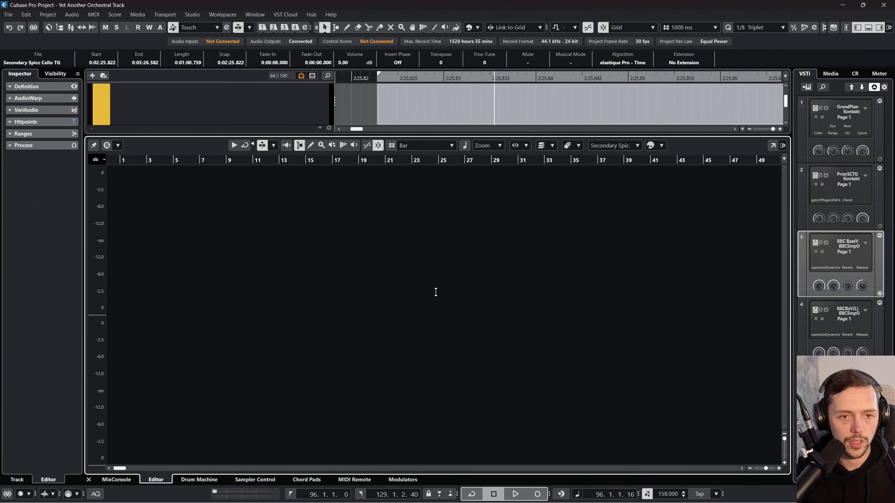
pyautogui.hscroll(20, 311, 342)
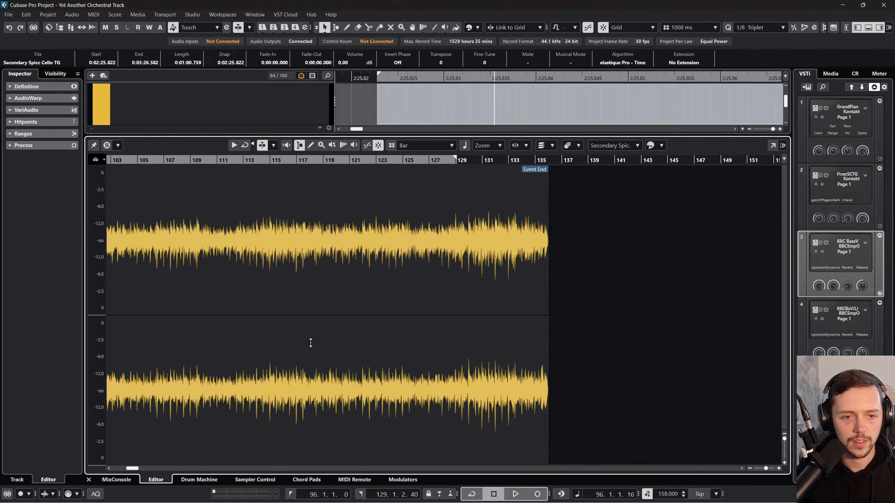
pyautogui.hscroll(-5, 311, 341)
pyautogui.moveTo(287, 160); pyautogui.dragTo(300, 201)
pyautogui.hscroll(2, 300, 202)
pyautogui.press('space')
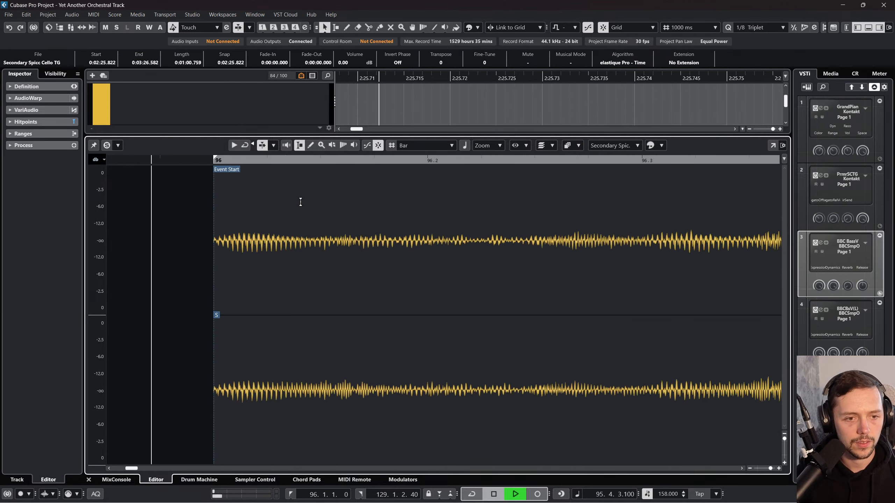
pyautogui.press('space')
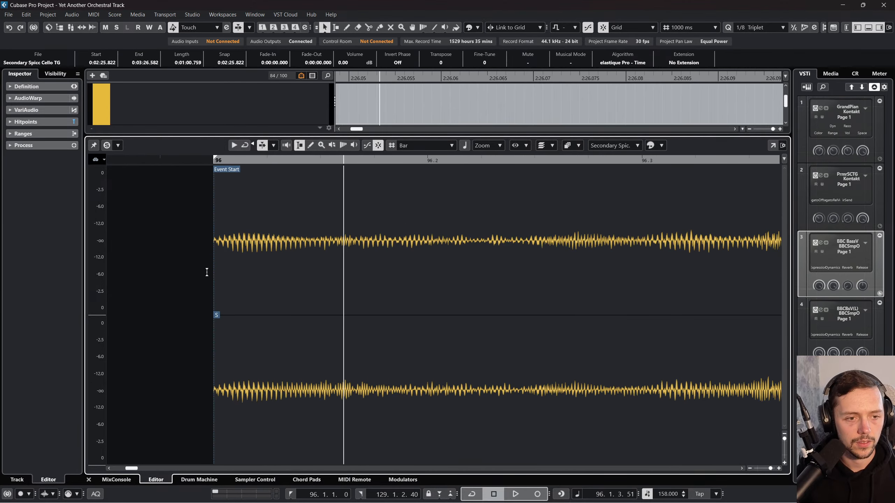
# Step: Close the Sample Editor and compare the audio event's start with its first strong peaks on the seconds ruler
pyautogui.click(89, 479)
pyautogui.click(390, 85)
pyautogui.moveTo(392, 79); pyautogui.dragTo(410, 27)
pyautogui.moveTo(408, 79); pyautogui.dragTo(598, 129)
pyautogui.click(396, 80)
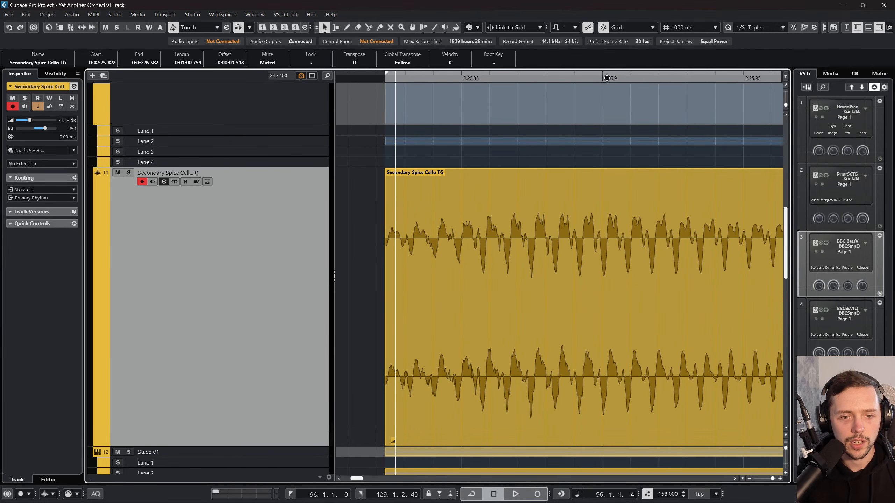
pyautogui.moveTo(469, 79); pyautogui.dragTo(423, 126)
# Step: Reopen the rendered audio in the Sample Editor and replay the attack from immediately before the event start
pyautogui.doubleClick(489, 223)
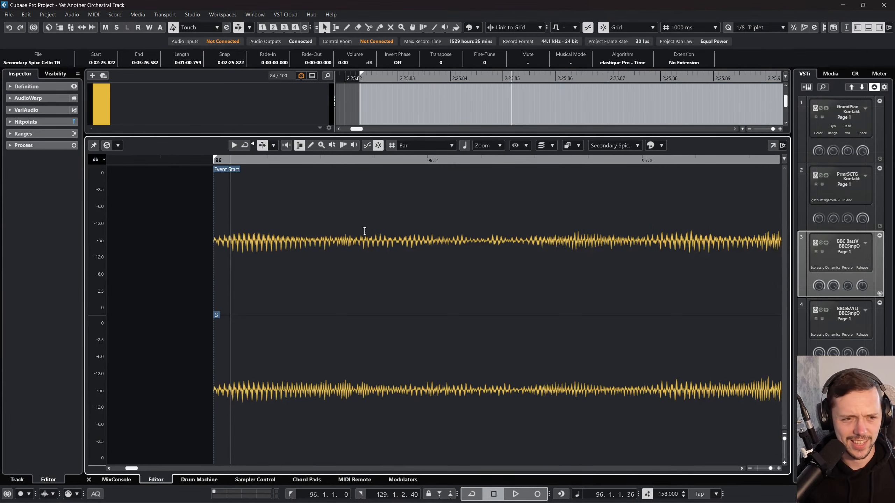
pyautogui.moveTo(224, 161); pyautogui.dragTo(210, 183)
pyautogui.press('space')
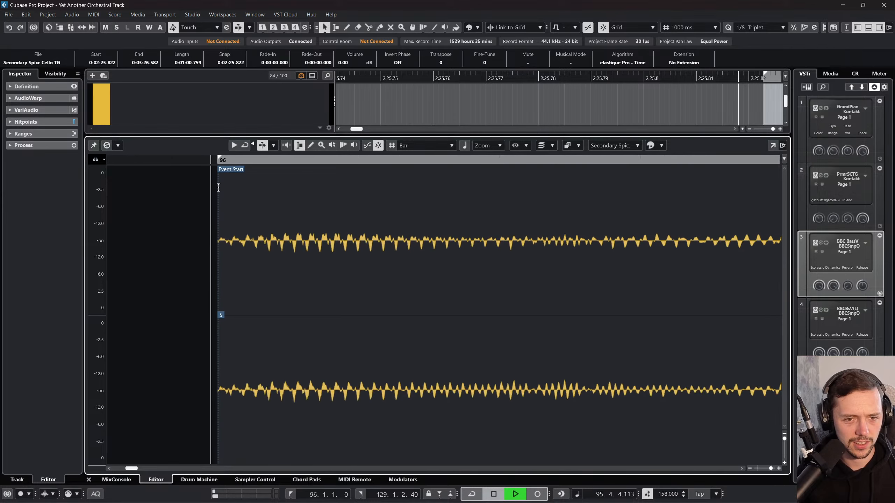
pyautogui.press('space')
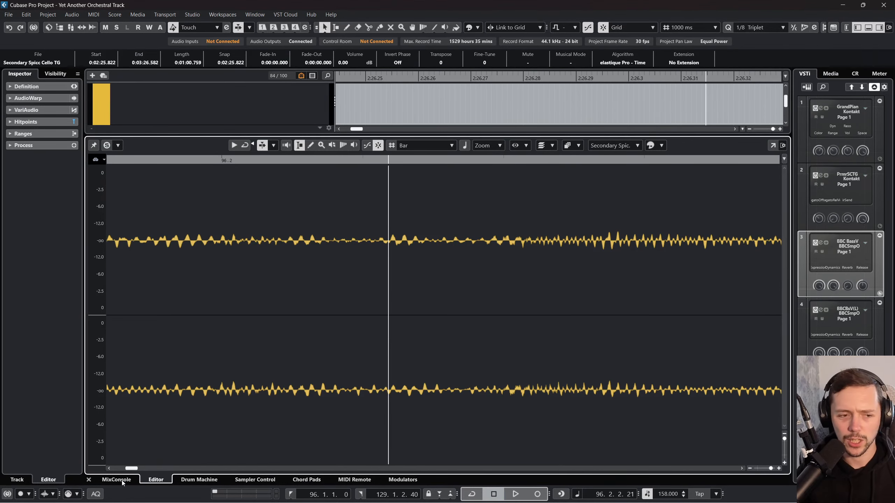
# Step: Close the Sample Editor, delete the rendered cello audio and remove its track
pyautogui.click(90, 480)
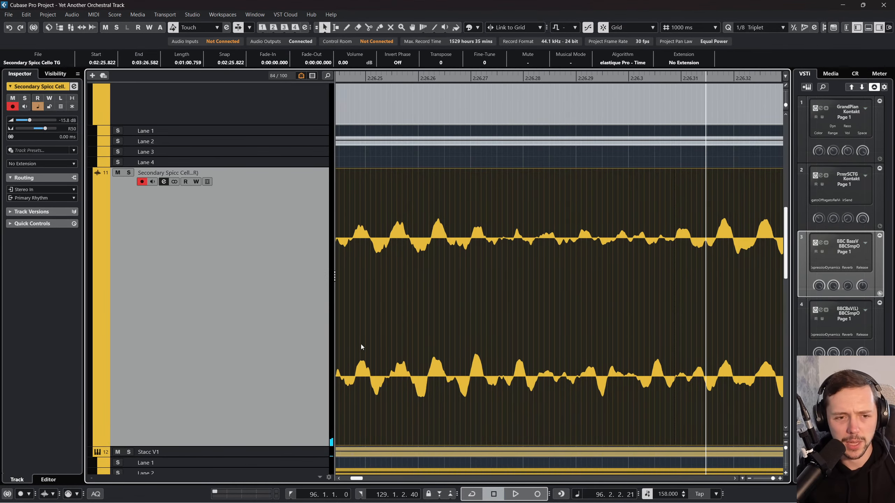
pyautogui.press('Delete')
pyautogui.rightClick(235, 255)
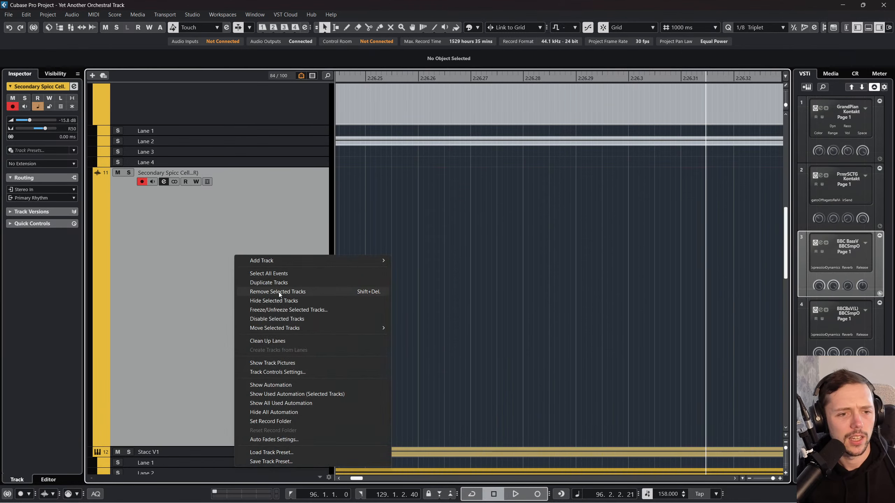
pyautogui.click(282, 292)
pyautogui.scroll(3, 408, 158)
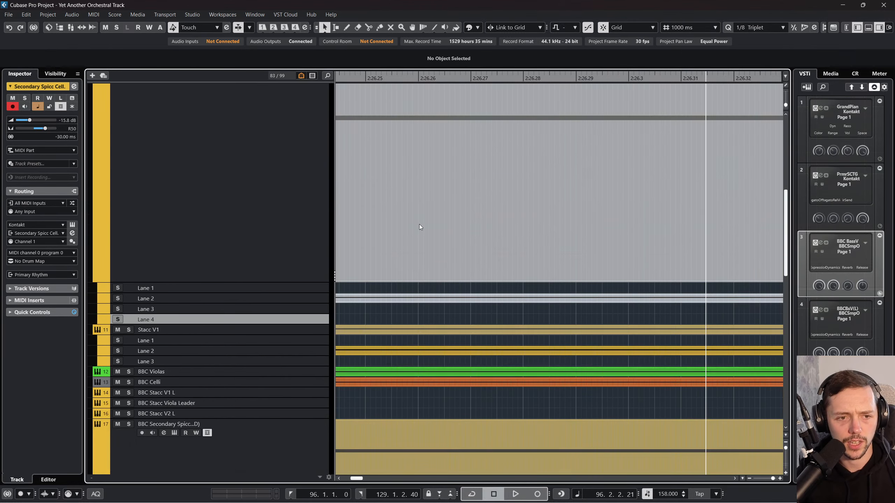
# Step: Set the ruler back to bars and beats and play the arrangement from bar 96
pyautogui.hscroll(-3, 426, 236)
pyautogui.moveTo(398, 80)
pyautogui.mouseDown()
pyautogui.moveTo(374, 68)
pyautogui.moveTo(386, 70)
pyautogui.mouseUp()
pyautogui.rightClick(402, 76)
pyautogui.click(419, 81)
pyautogui.press('space')
pyautogui.scroll(-3, 373, 212)
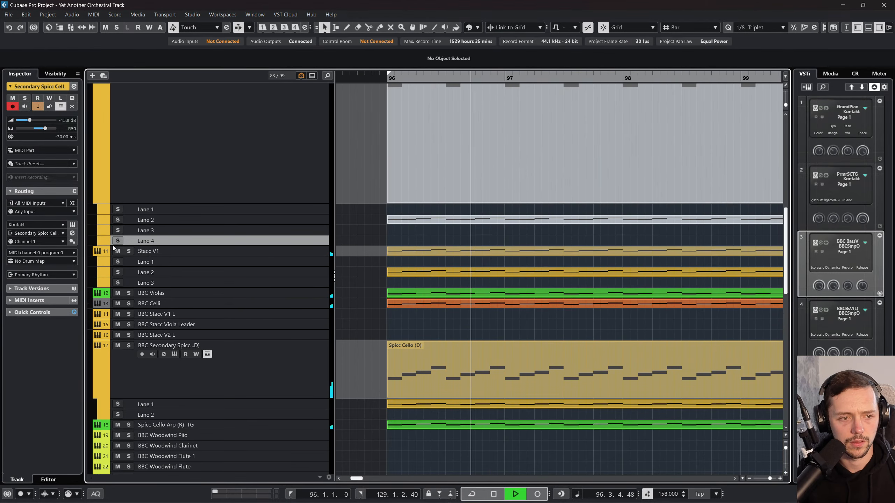
# Step: Solo Stacc V1 and Secondary Spicc Cello TG, and stop playback
pyautogui.click(129, 251)
pyautogui.scroll(3, 316, 247)
pyautogui.scroll(-4, 249, 205)
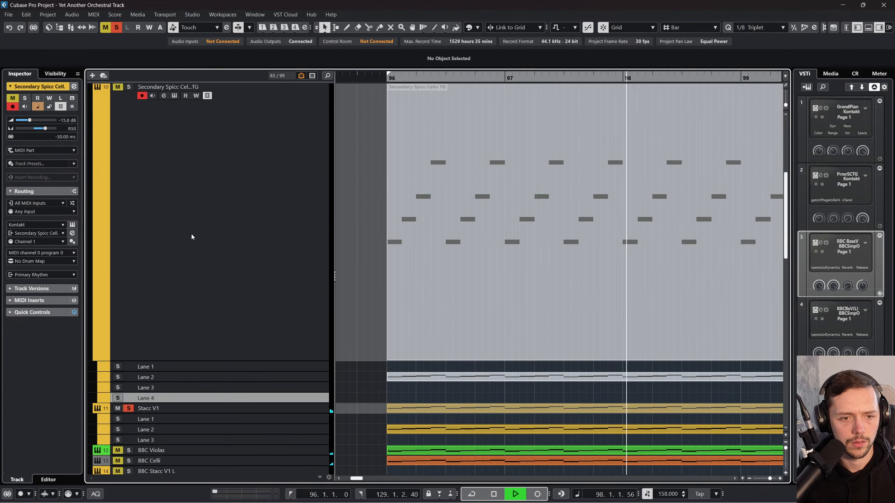
pyautogui.press('space')
pyautogui.scroll(6, 148, 304)
pyautogui.click(128, 244)
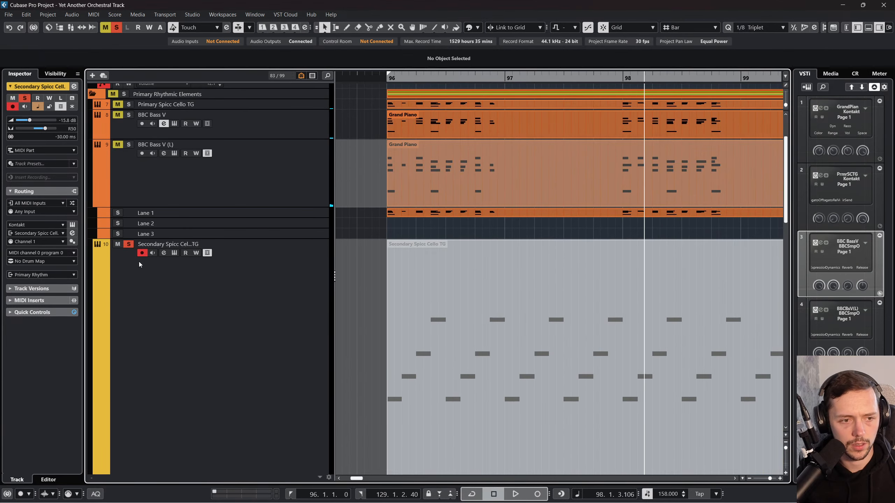
# Step: Unmute the Secondary Spicc Cello TG MIDI part and reduce the height of the tracks
pyautogui.rightClick(163, 271)
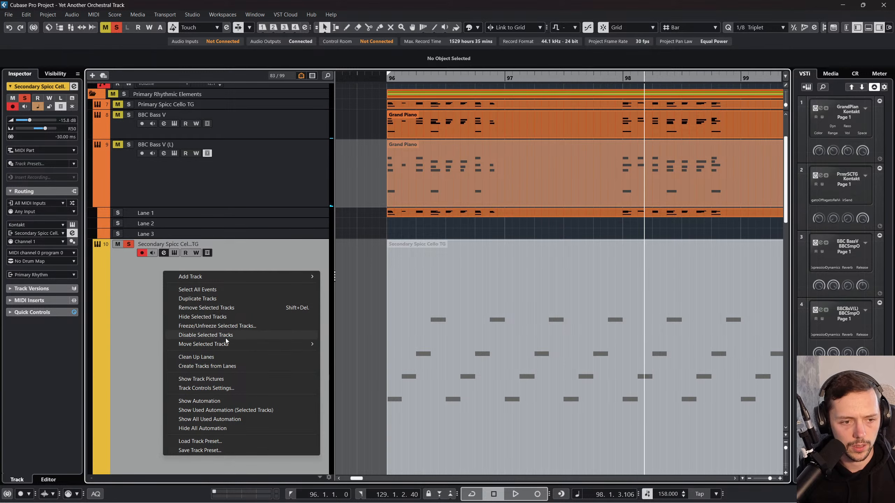
pyautogui.click(403, 310)
pyautogui.click(428, 300)
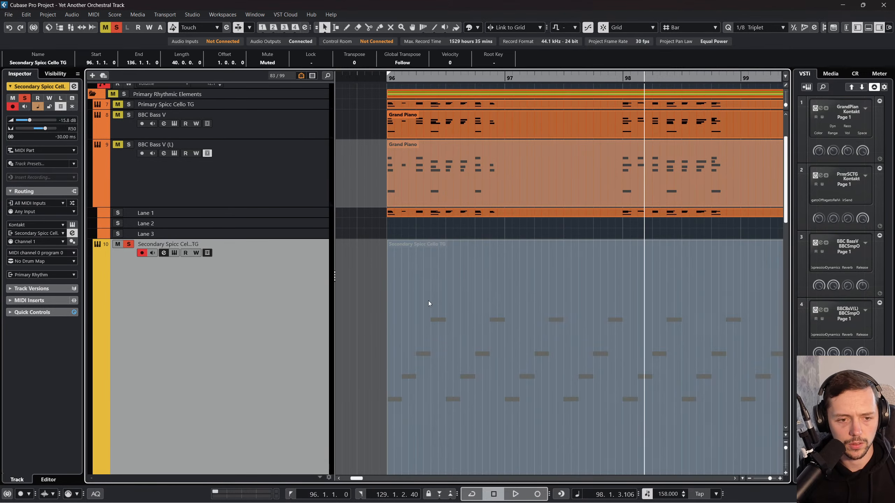
pyautogui.press('e')
pyautogui.click(655, 66)
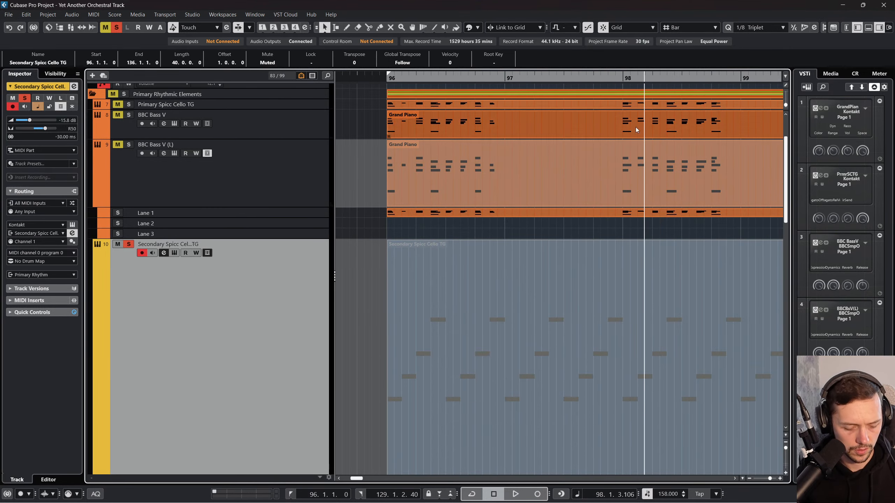
pyautogui.press('z')
pyautogui.press('z')
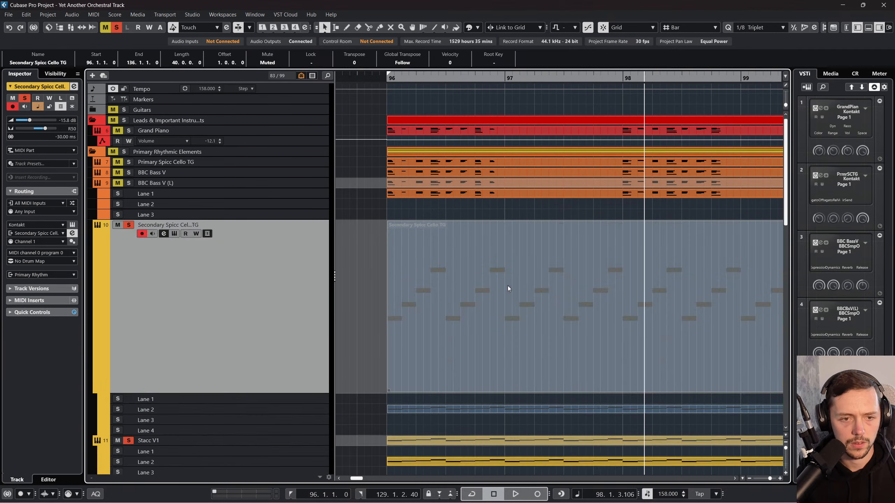
pyautogui.hotkey('shift', 'u')
# Step: Play the soloed tracks from bar 96 and set Secondary Spicc Cello TG's track delay to 0 ms during playback
pyautogui.click(391, 80)
pyautogui.press('space')
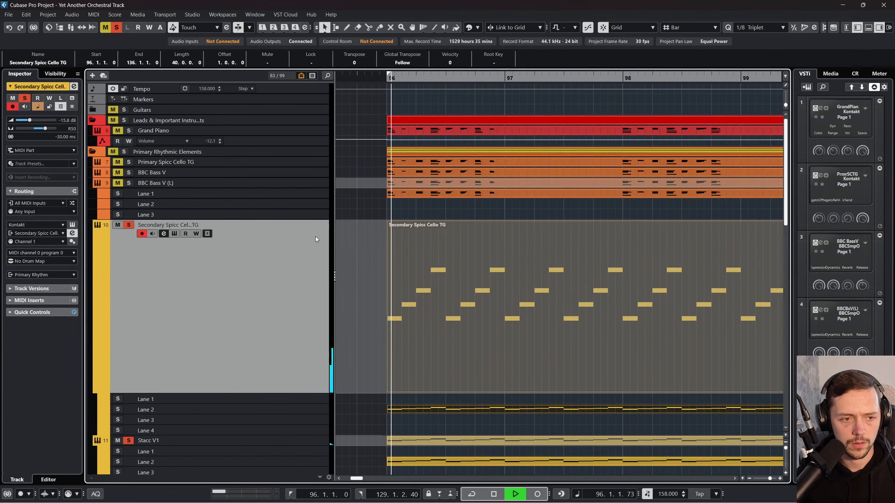
pyautogui.scroll(-3, 315, 237)
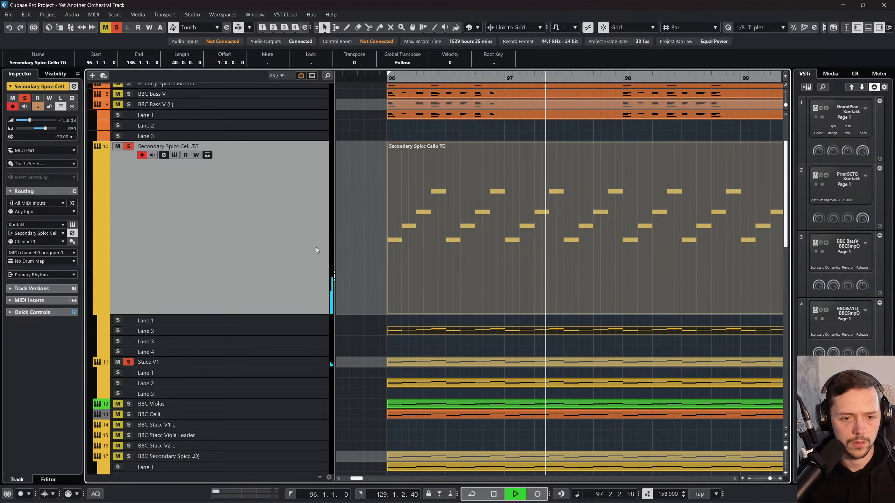
pyautogui.doubleClick(71, 136)
pyautogui.write('0')
pyautogui.press('Return')
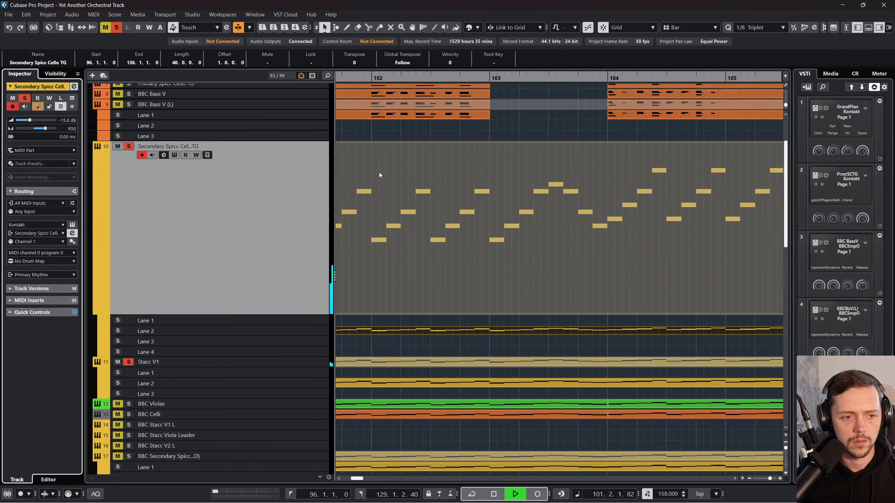
# Step: Solo BBC Bass V (L), BBC Bass V and Primary Spicc Cello TG alongside the soloed tracks, listen to them together, and stop playback
pyautogui.scroll(3, 379, 172)
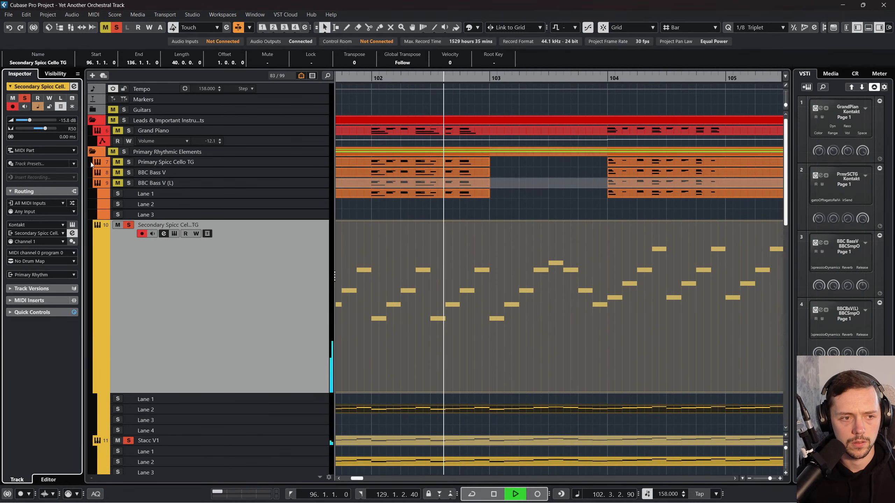
pyautogui.click(129, 183)
pyautogui.click(129, 172)
pyautogui.click(128, 162)
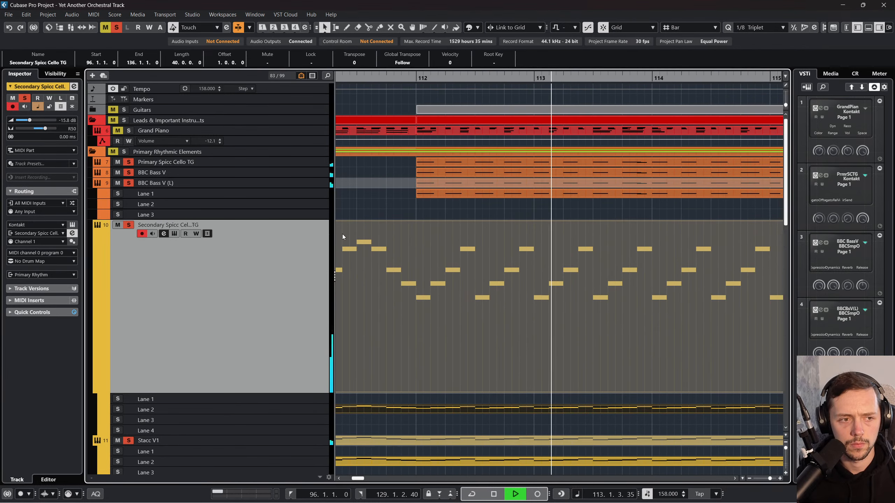
pyautogui.scroll(-3, 289, 240)
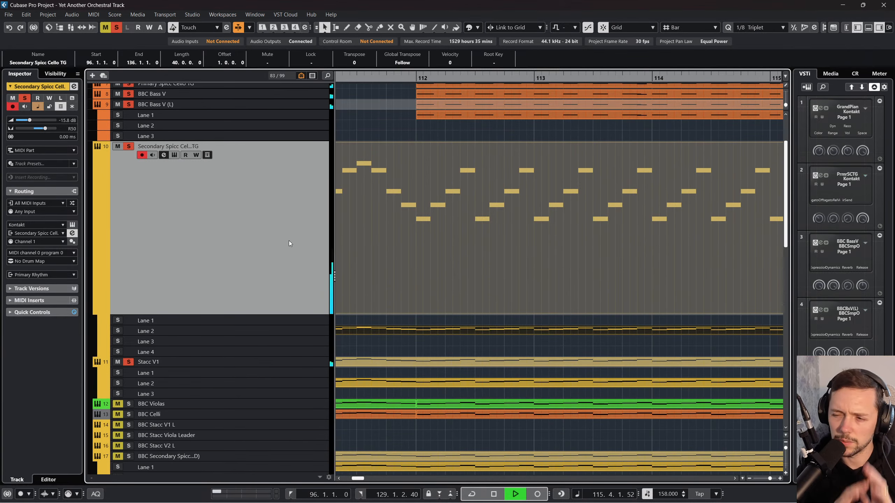
pyautogui.press('space')
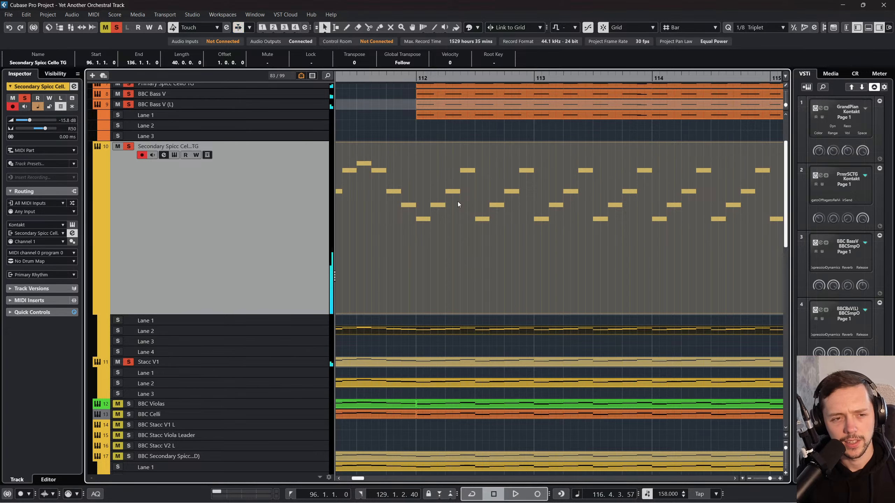
# Step: Check the track settings of the bass and primary spiccato cello tracks, Secondary Spicc Cello TG and Stacc V1 in turn
pyautogui.scroll(3, 291, 196)
pyautogui.click(275, 182)
pyautogui.click(279, 174)
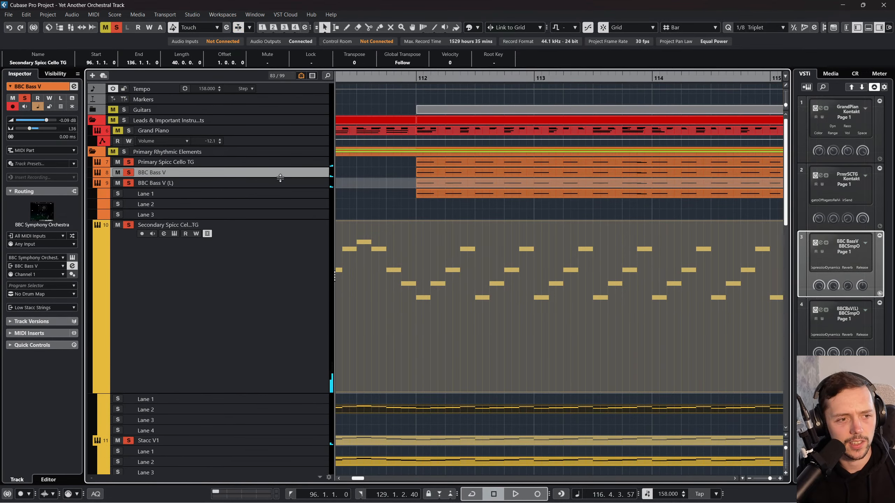
pyautogui.click(280, 162)
pyautogui.click(279, 173)
pyautogui.click(285, 234)
pyautogui.scroll(-3, 287, 248)
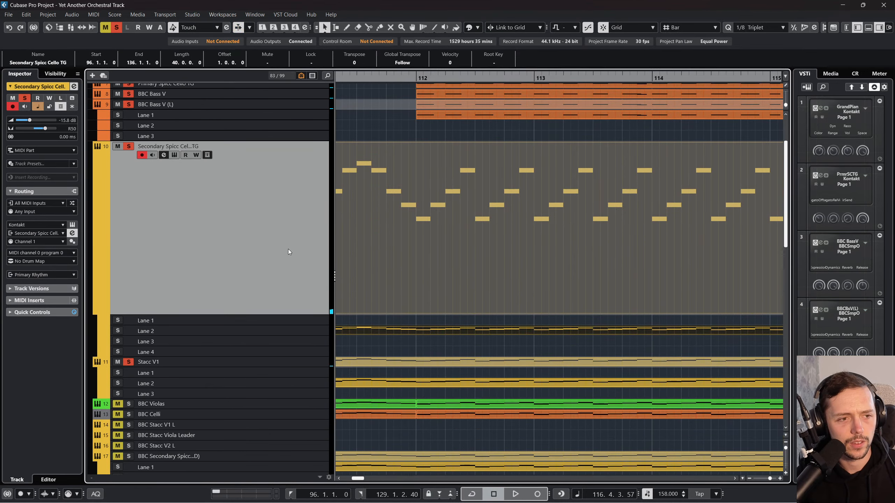
pyautogui.click(297, 362)
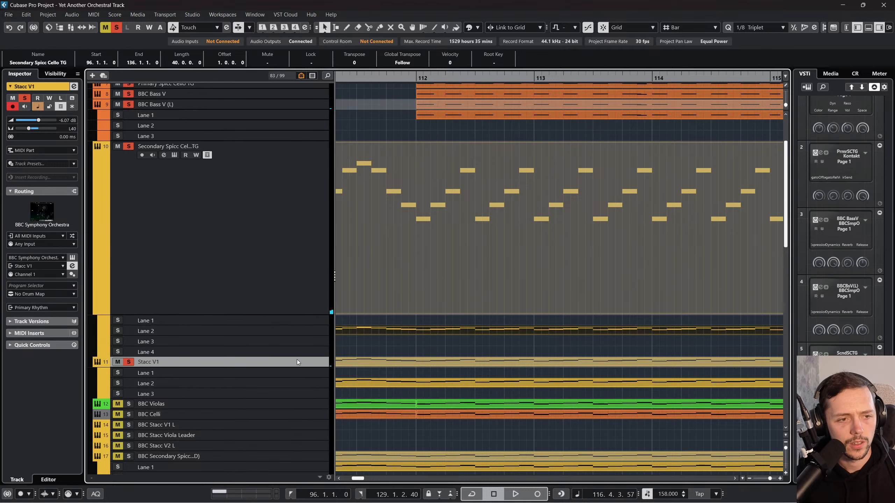
# Step: Play the soloed rhythmic layers briefly from about bar 112 and stop playback
pyautogui.click(409, 76)
pyautogui.scroll(3, 318, 173)
pyautogui.press('space')
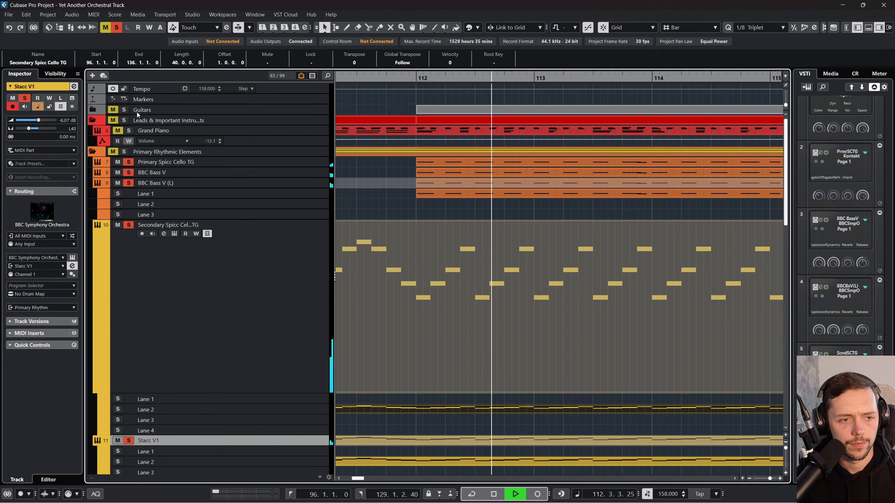
pyautogui.press('space')
# Step: Clear all solos, solo only Secondary Spicc Cello TG, and play it briefly from bar 112
pyautogui.click(116, 27)
pyautogui.click(158, 260)
pyautogui.click(129, 225)
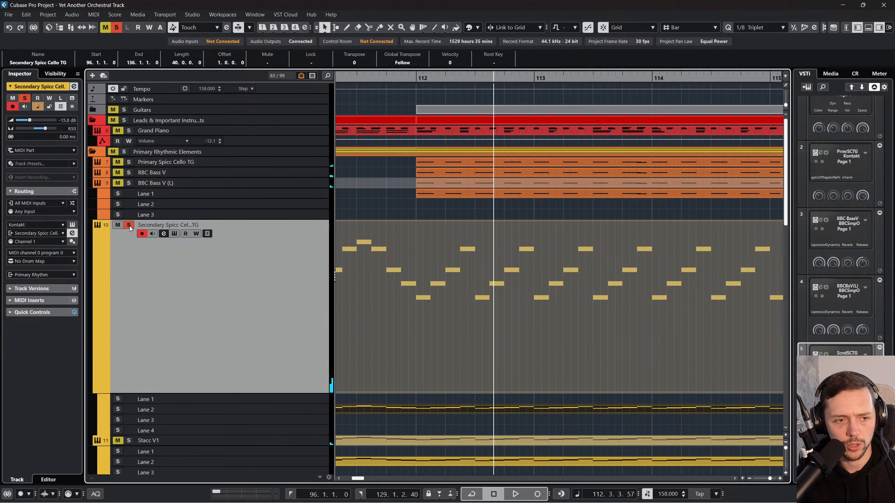
pyautogui.click(419, 101)
pyautogui.press('space')
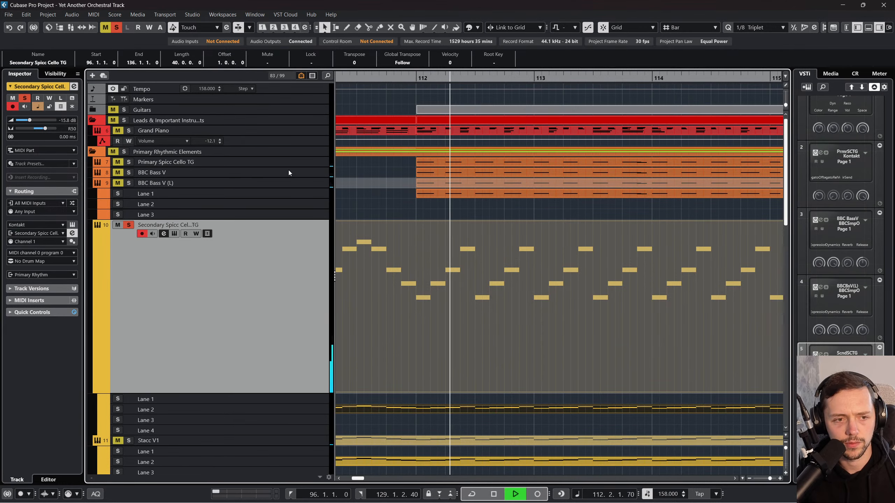
pyautogui.press('space')
# Step: Expand the Percussion folder, solo Studio Kit (Split) with the spiccato cello, and play the drum section after bar 112
pyautogui.scroll(-10, 310, 171)
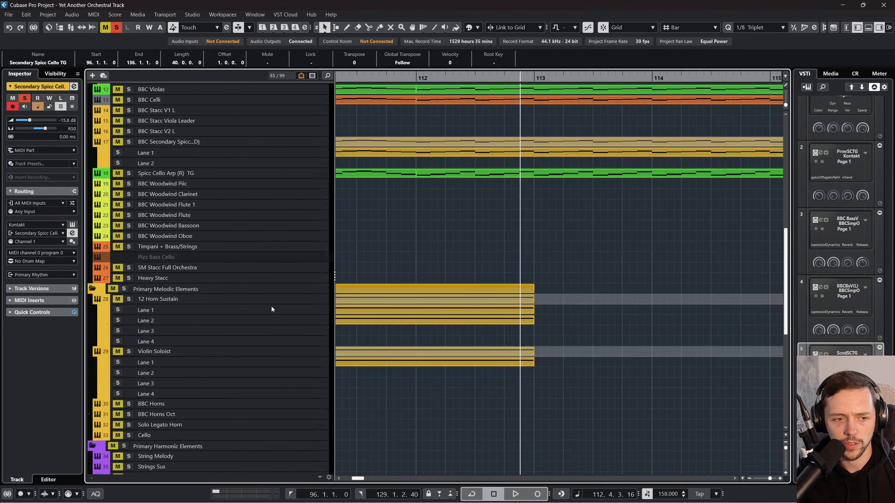
pyautogui.scroll(-10, 271, 309)
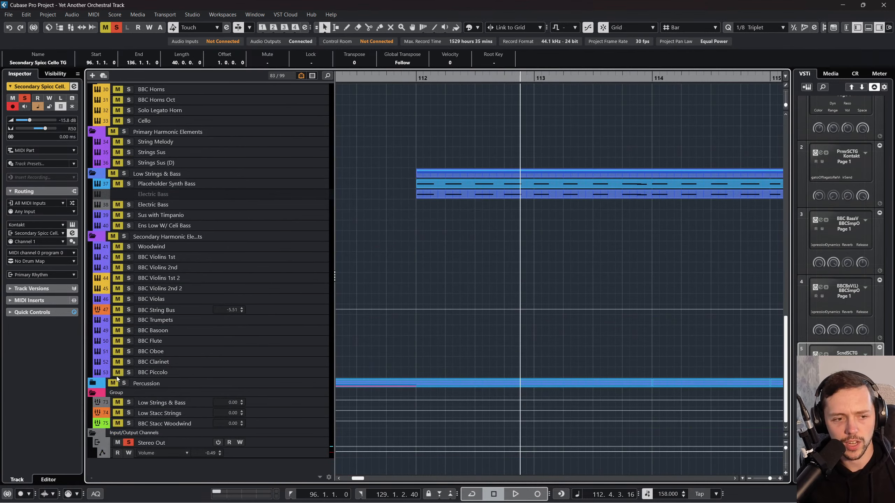
pyautogui.click(97, 385)
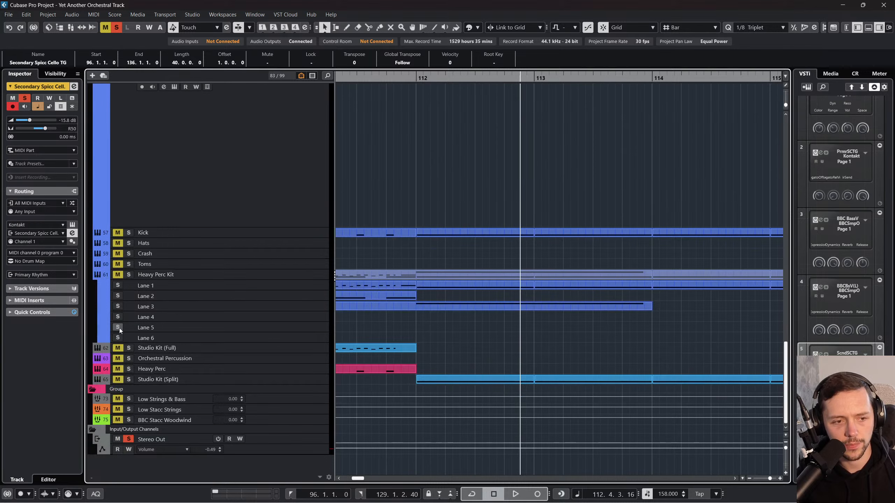
pyautogui.click(129, 380)
pyautogui.press('space')
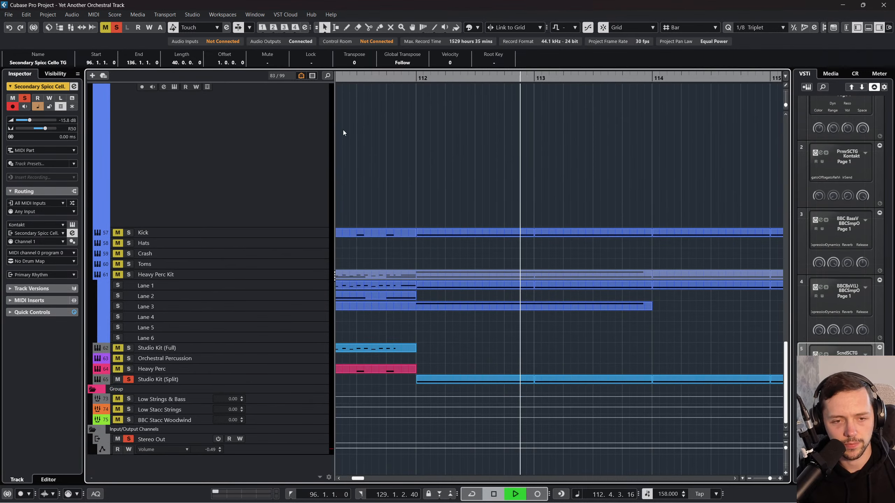
pyautogui.moveTo(411, 80); pyautogui.dragTo(514, 82)
pyautogui.click(514, 82)
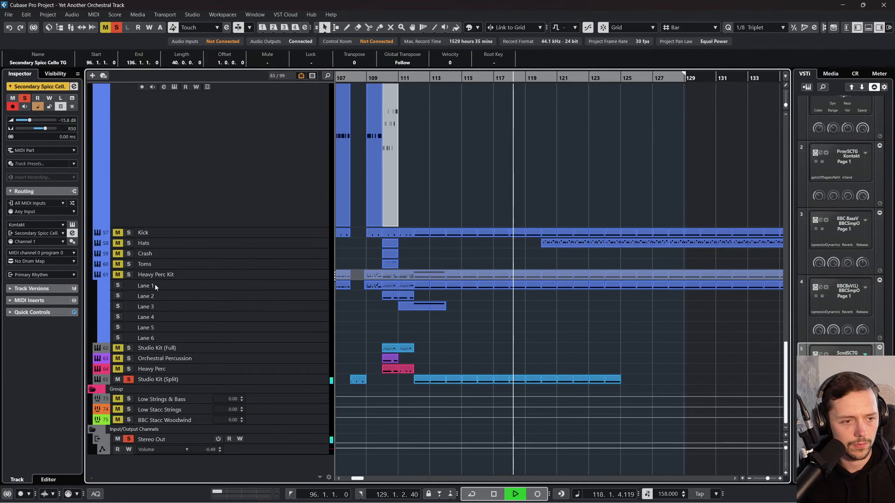
# Step: Audition Heavy Perc Kit and Kick in place of Studio Kit (Split) against the spiccato cello, and stop playback
pyautogui.click(129, 274)
pyautogui.click(128, 379)
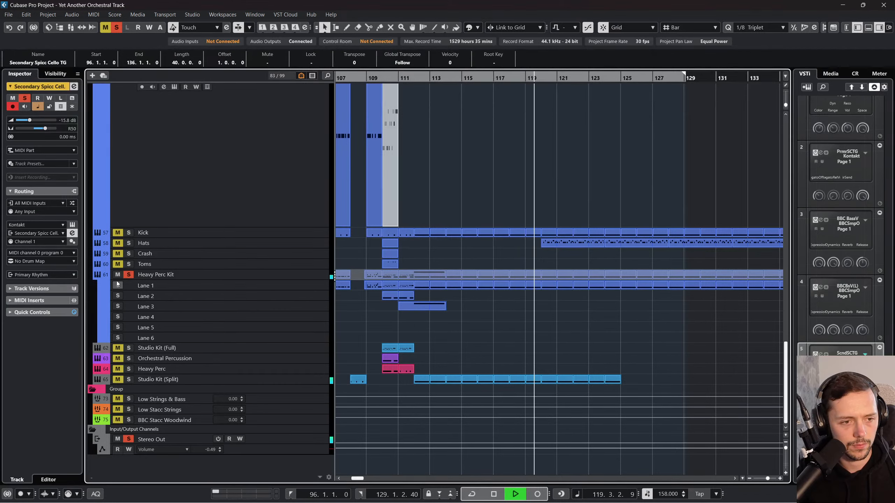
pyautogui.click(128, 233)
pyautogui.scroll(10, 397, 273)
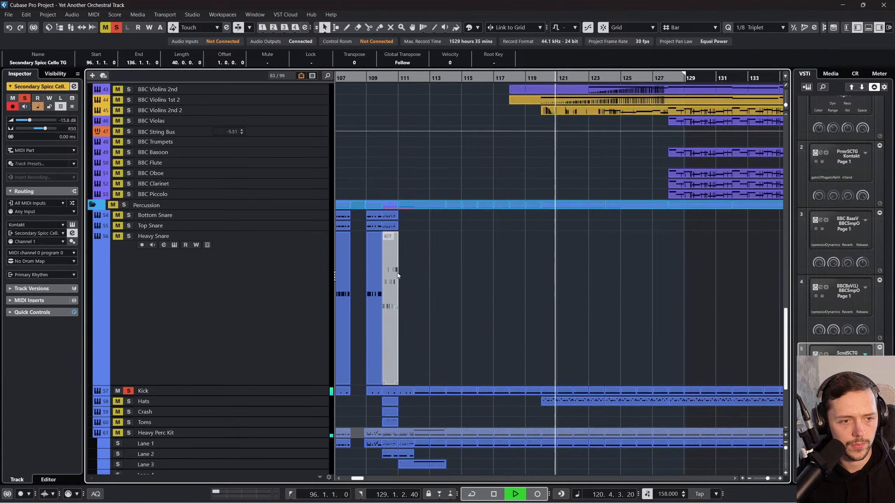
pyautogui.scroll(10, 401, 273)
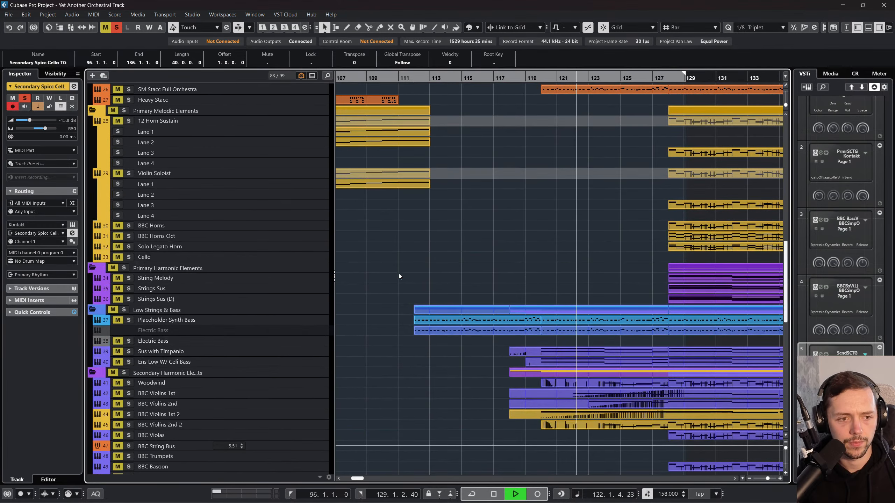
pyautogui.press('space')
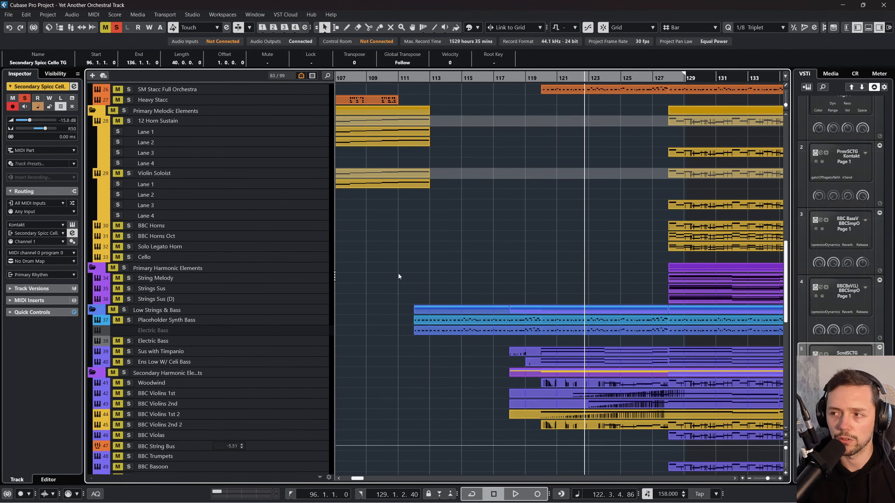
# Step: Solo Placeholder Synth Bass with the spiccato cello in place of the percussion, and play from about bar 112
pyautogui.scroll(12, 399, 273)
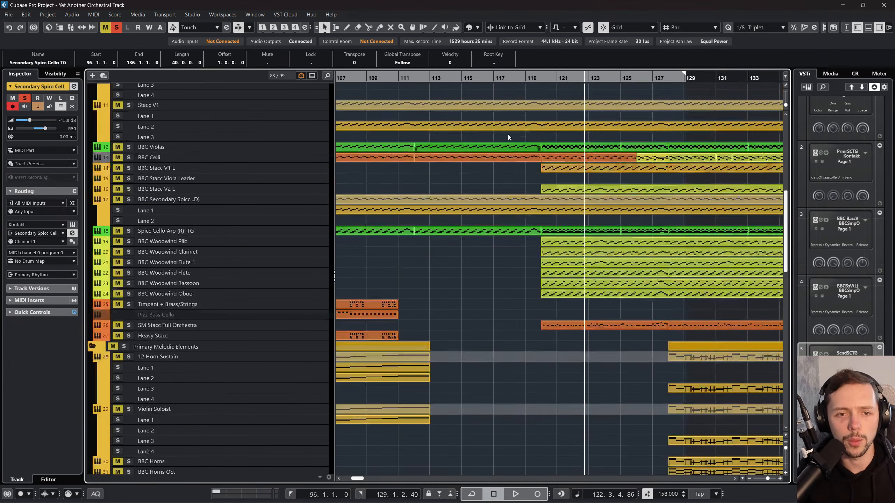
pyautogui.moveTo(542, 80); pyautogui.dragTo(541, 93)
pyautogui.scroll(-15, 428, 255)
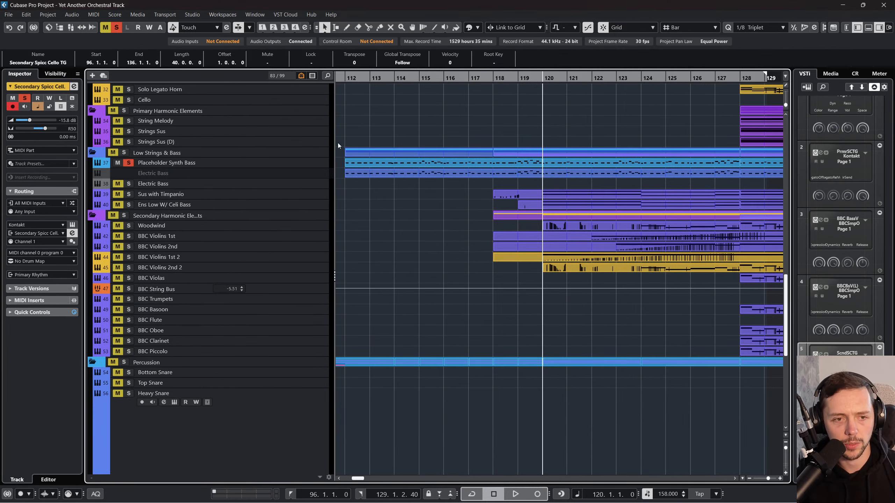
pyautogui.click(353, 80)
pyautogui.press('space')
# Step: Raise Secondary Spicc Cello TG's volume to -5.91 dB during playback
pyautogui.scroll(8, 483, 119)
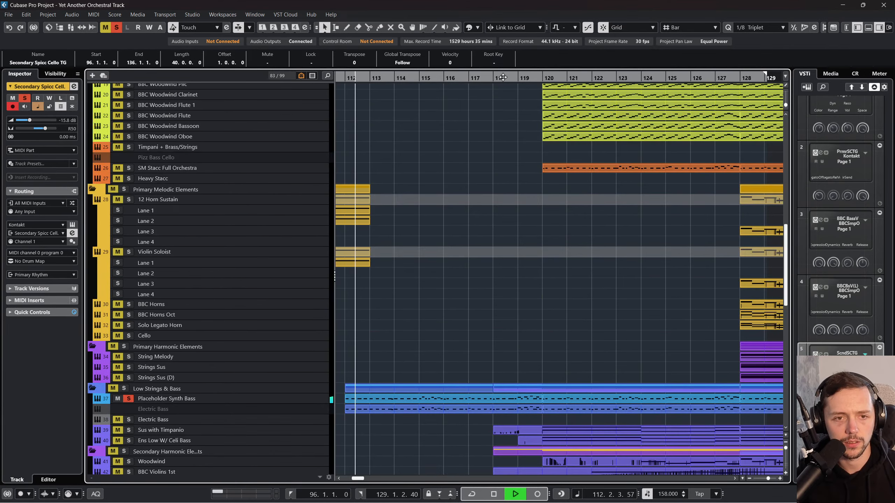
pyautogui.scroll(5, 408, 328)
pyautogui.scroll(8, 408, 328)
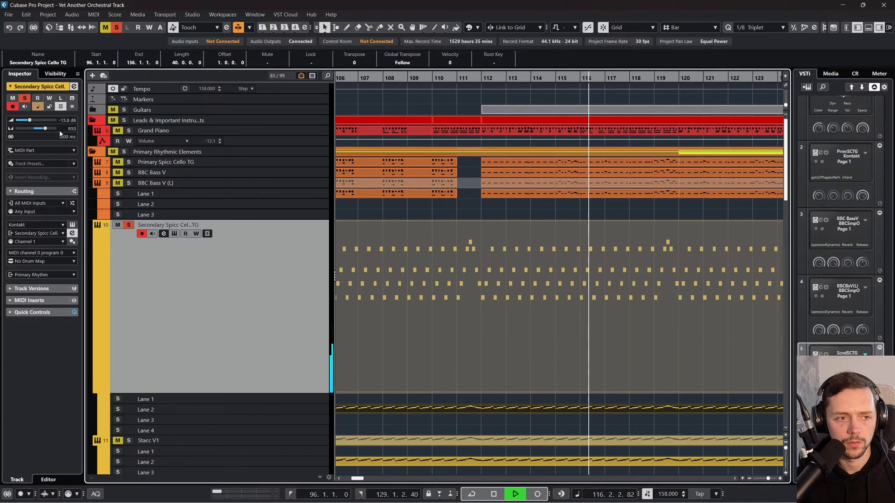
pyautogui.click(39, 120)
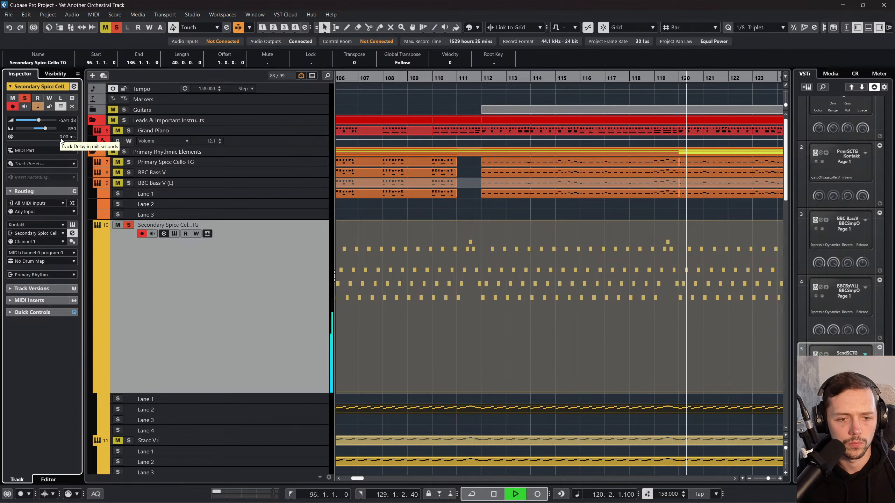
# Step: Set Secondary Spicc Cello TG's track delay to -14 ms, replay from about bar 111, and move the delay to about -17.4 ms
pyautogui.moveTo(58, 138); pyautogui.dragTo(22, 177)
pyautogui.press('space')
pyautogui.moveTo(457, 79); pyautogui.dragTo(433, 80)
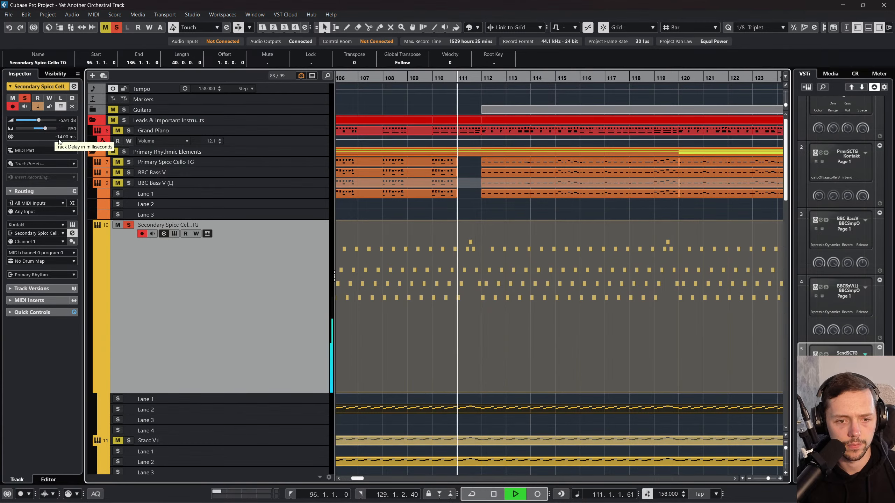
pyautogui.moveTo(59, 141); pyautogui.dragTo(42, 144)
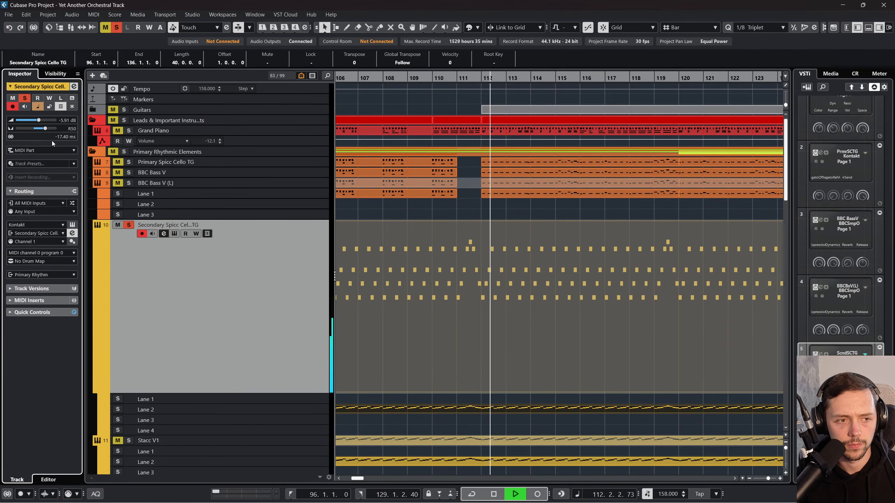
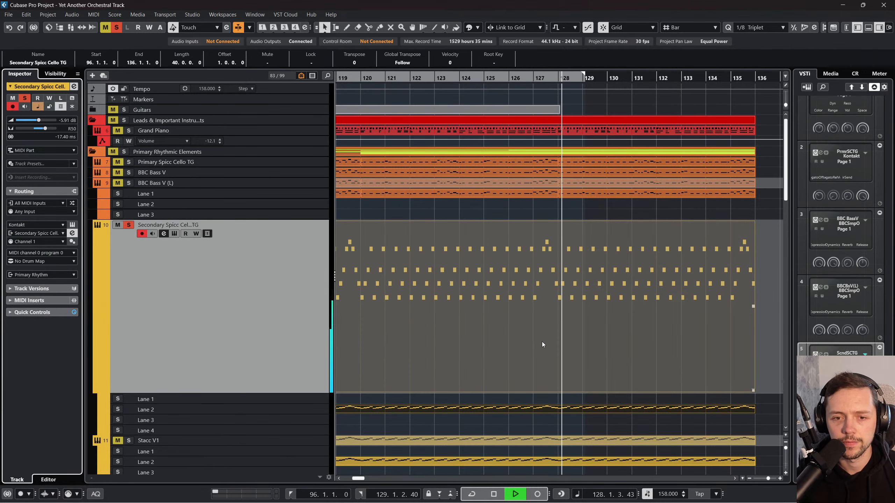
# Step: Stop playback and set the track delay of Primary Spicc Cello TG to -17.40 ms
pyautogui.press('space')
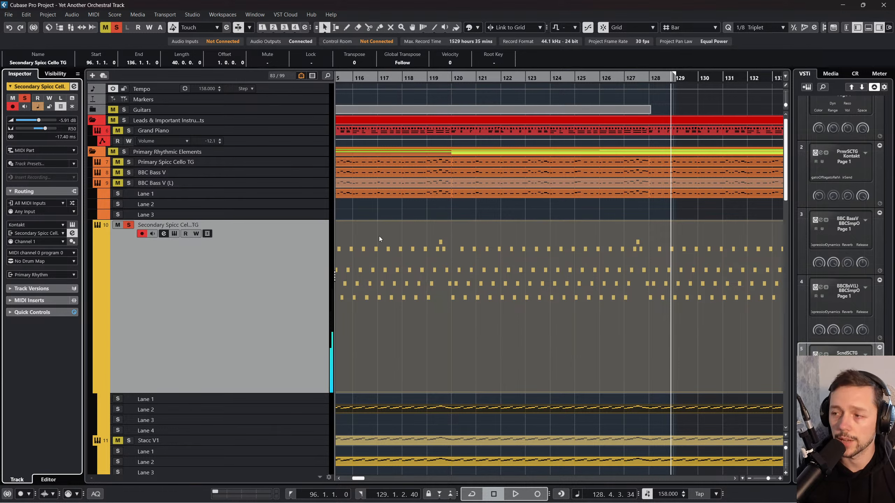
pyautogui.click(276, 162)
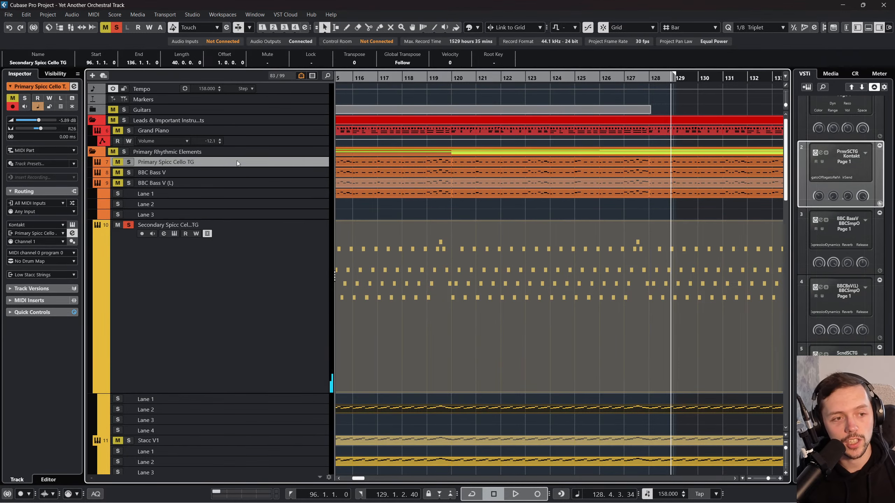
pyautogui.click(207, 305)
pyautogui.click(262, 164)
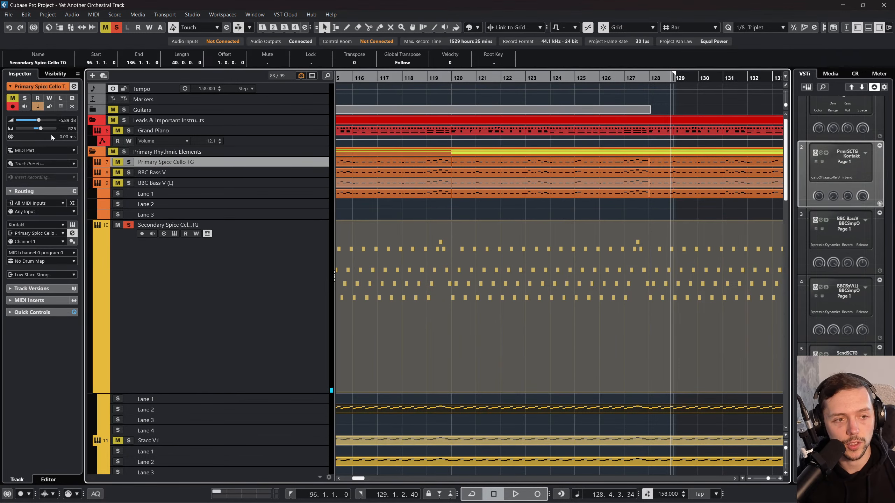
pyautogui.click(70, 137)
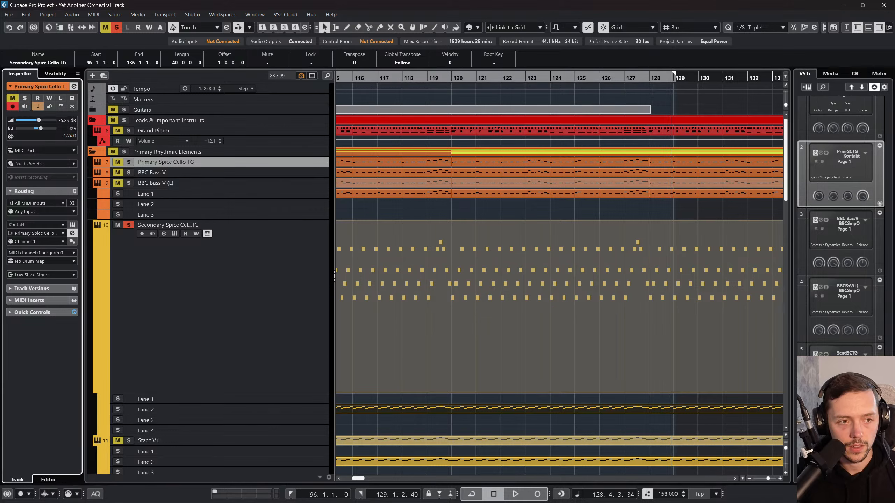
pyautogui.click(246, 239)
pyautogui.click(219, 173)
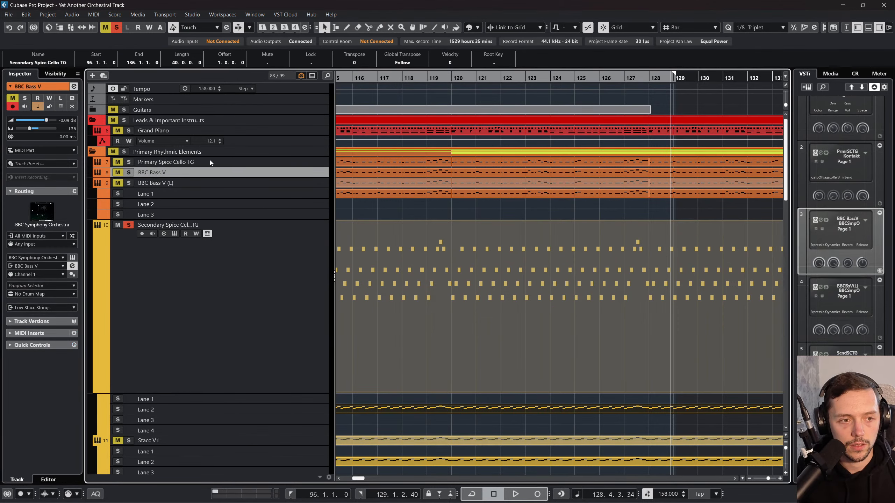
pyautogui.click(216, 163)
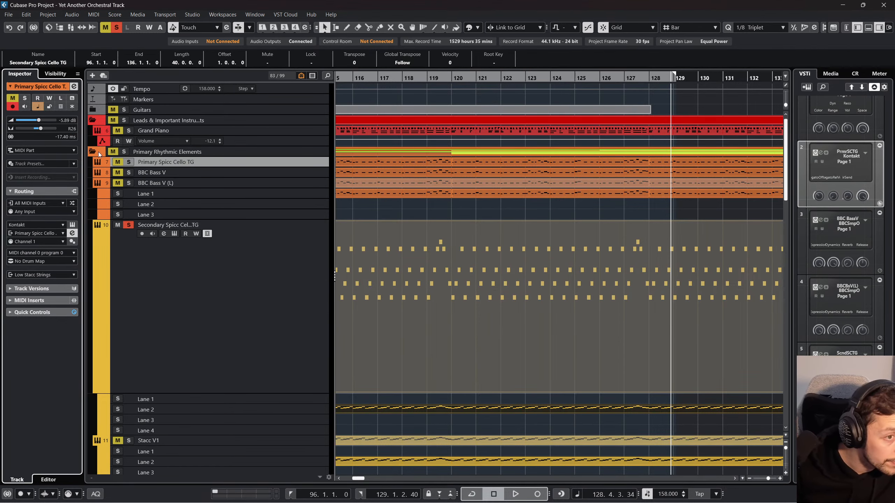
# Step: Set the track delay of the Spicc Cello Arp (R) TG track to -17.40 ms
pyautogui.scroll(-5, 209, 232)
pyautogui.scroll(-3, 268, 148)
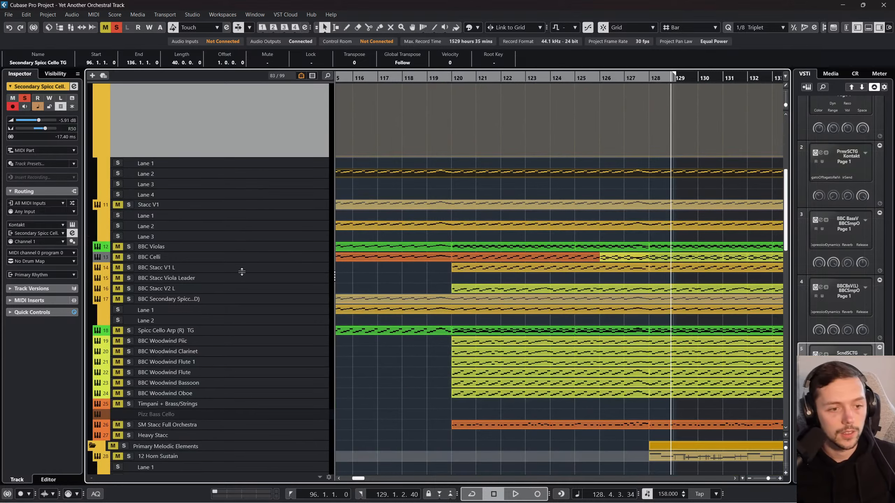
pyautogui.click(247, 288)
pyautogui.click(253, 299)
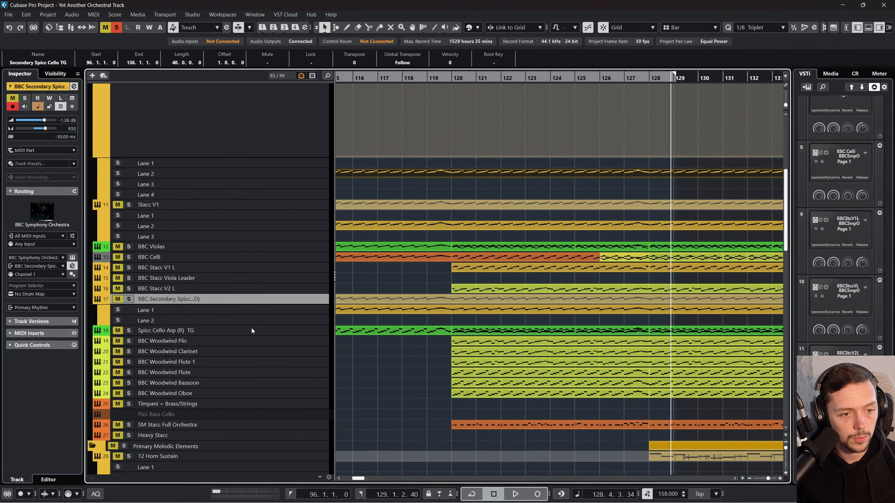
pyautogui.click(252, 330)
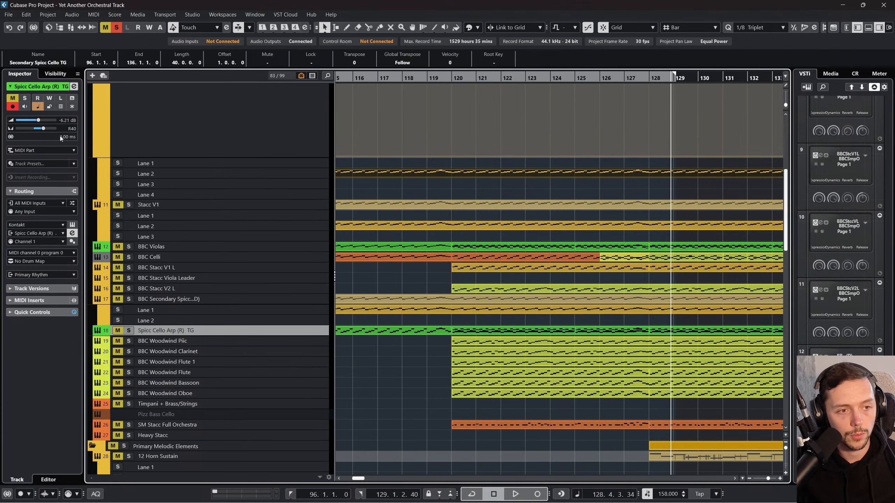
pyautogui.doubleClick(71, 136)
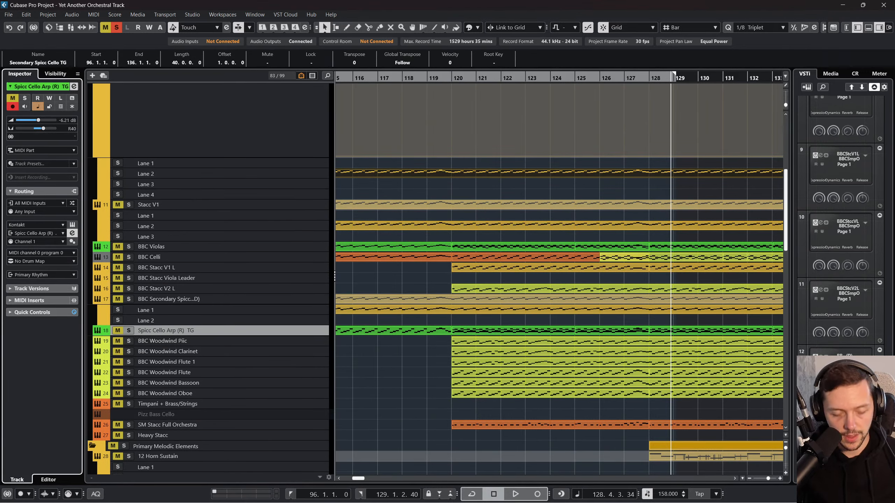
# Step: Open the Secondary Spicc Cello TG part starting at bar 96 and try quantizing its notes to the 1/8 Triplet grid
pyautogui.scroll(5, 460, 139)
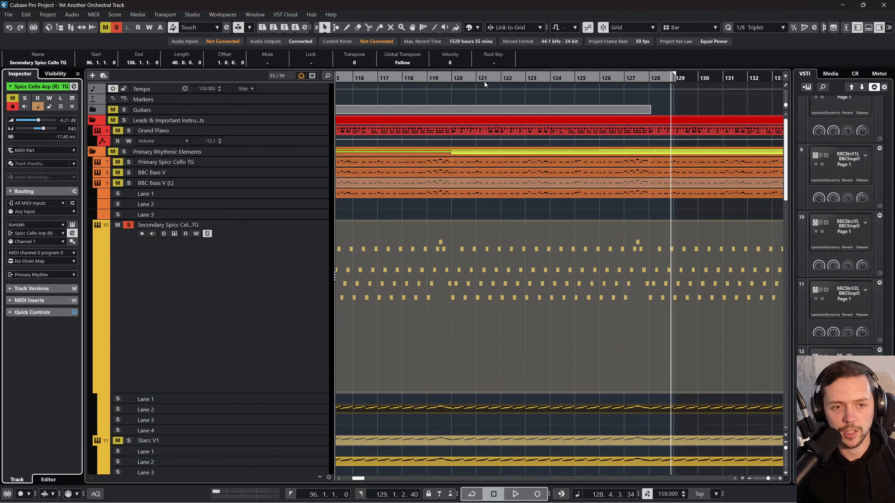
pyautogui.moveTo(472, 77); pyautogui.dragTo(389, 95)
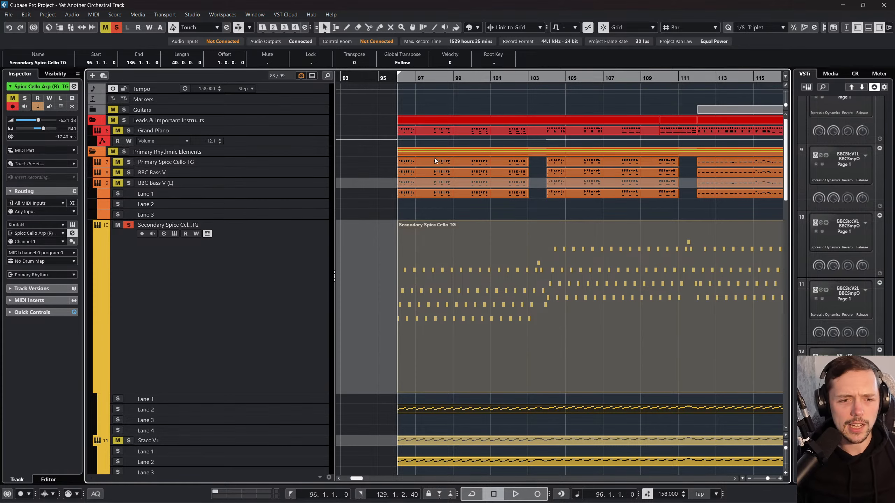
pyautogui.doubleClick(446, 275)
pyautogui.moveTo(243, 177); pyautogui.dragTo(263, 208)
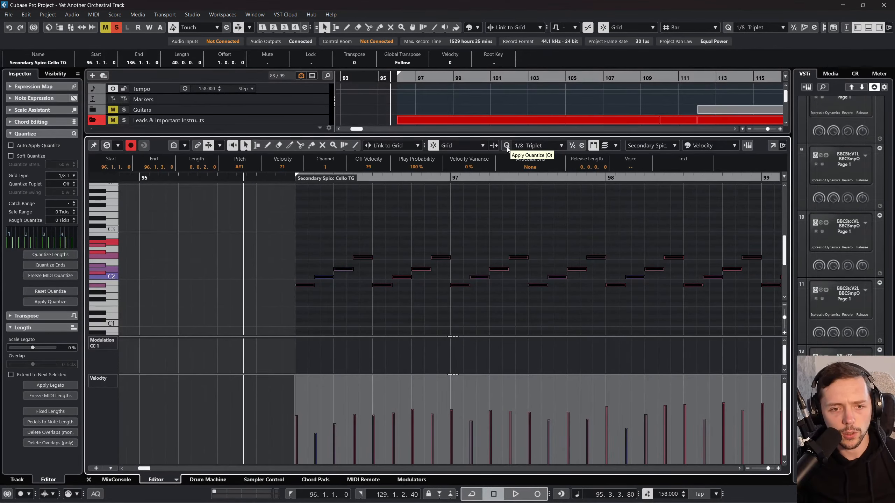
pyautogui.click(506, 146)
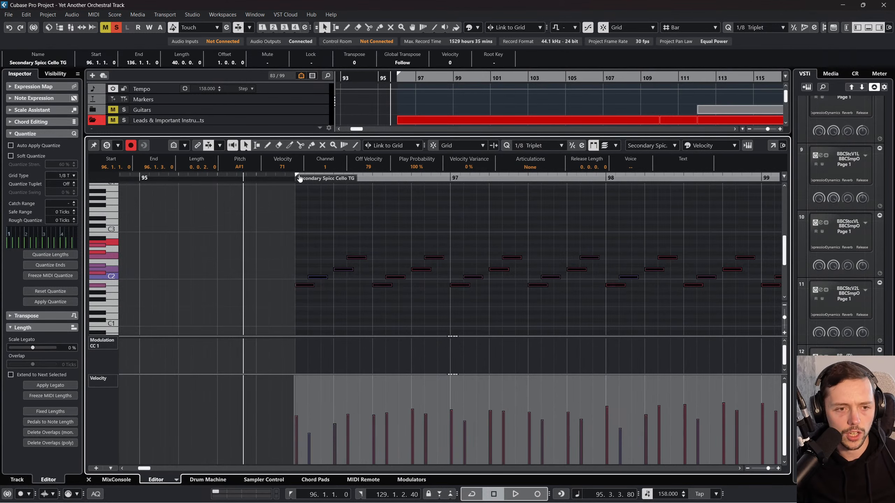
# Step: Try extending the part's start before bar 96 and shifting its notes earlier, undo these edits, and close the note editor
pyautogui.moveTo(292, 180); pyautogui.dragTo(264, 183)
pyautogui.moveTo(323, 285); pyautogui.dragTo(311, 286)
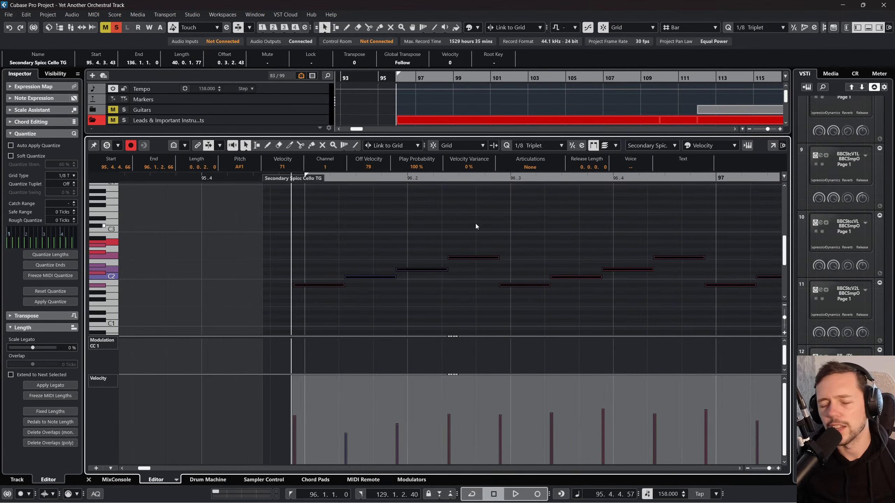
pyautogui.hotkey('ctrl', 'z')
pyautogui.hotkey('ctrl', 'z')
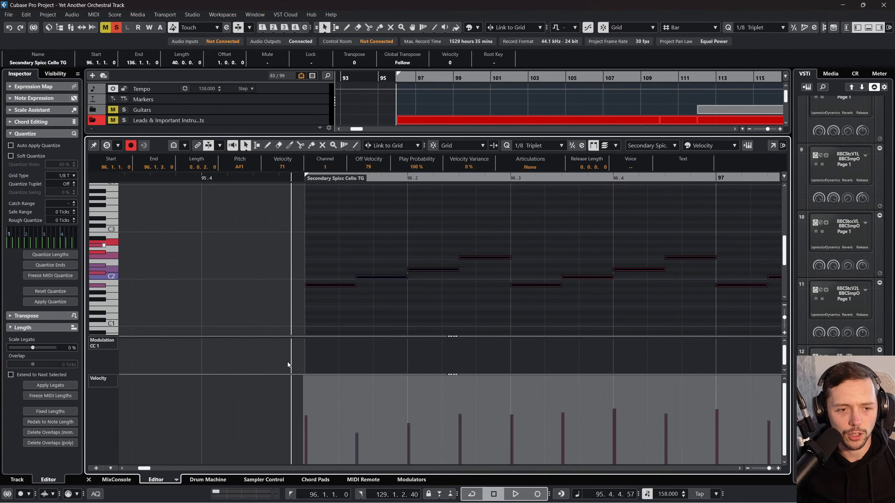
pyautogui.click(88, 479)
# Step: Switch the solo from Secondary Spicc Cello TG to Primary Spicc Cello TG, both BBC Bass V tracks, Kick and Placeholder Synth Bass
pyautogui.click(127, 224)
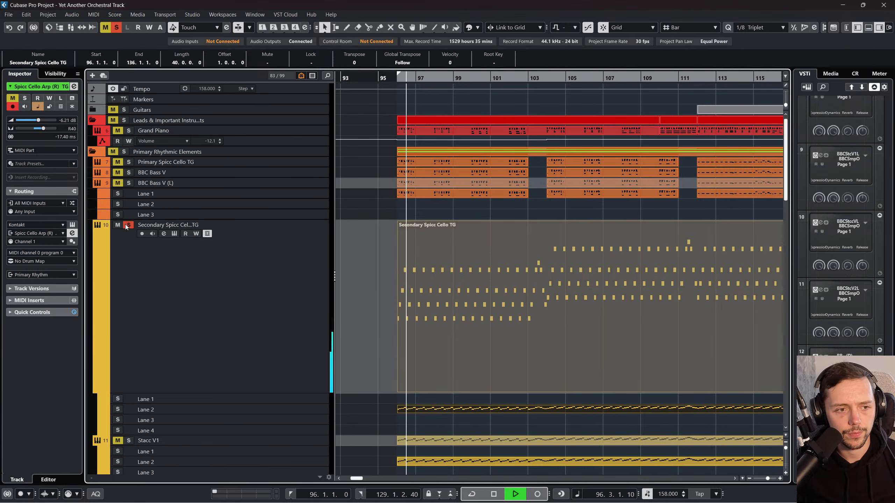
pyautogui.click(127, 183)
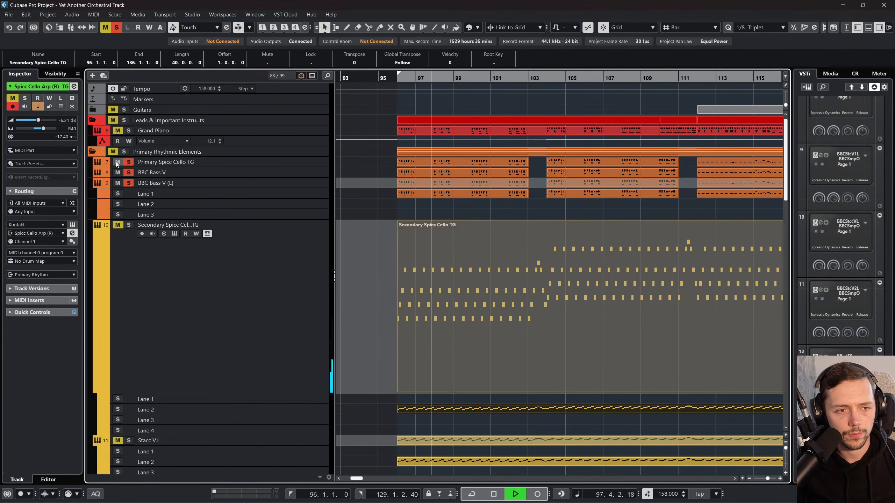
pyautogui.scroll(-15, 220, 217)
pyautogui.scroll(-20, 313, 301)
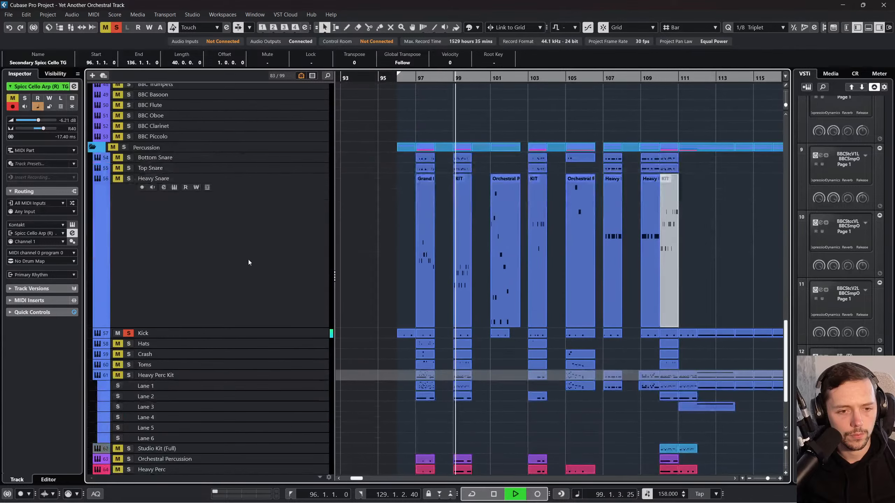
pyautogui.scroll(17, 264, 274)
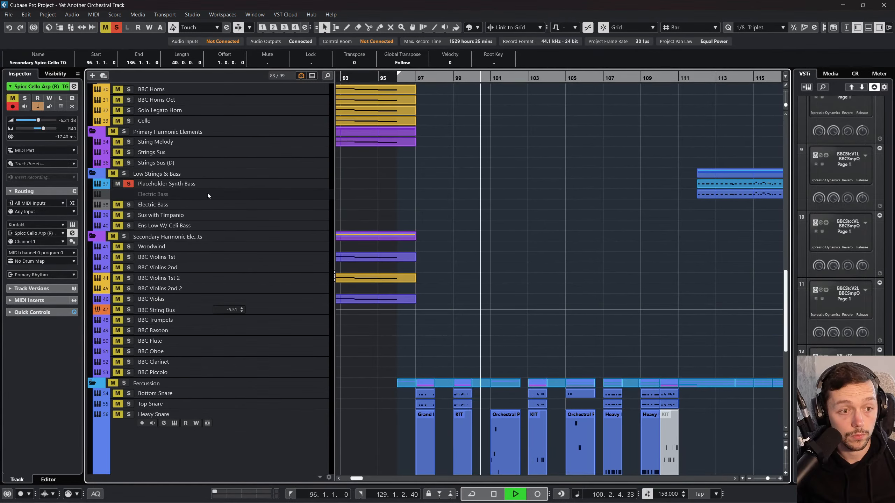
pyautogui.scroll(5, 211, 194)
# Step: Continue playback from bar 112 and take Primary Spicc Cello TG out of the solo group
pyautogui.click(697, 86)
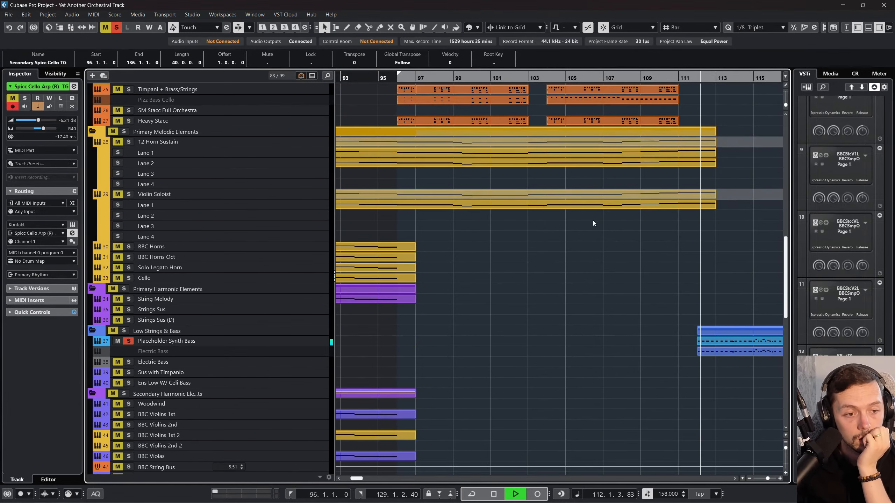
pyautogui.scroll(10, 593, 221)
pyautogui.scroll(6, 576, 226)
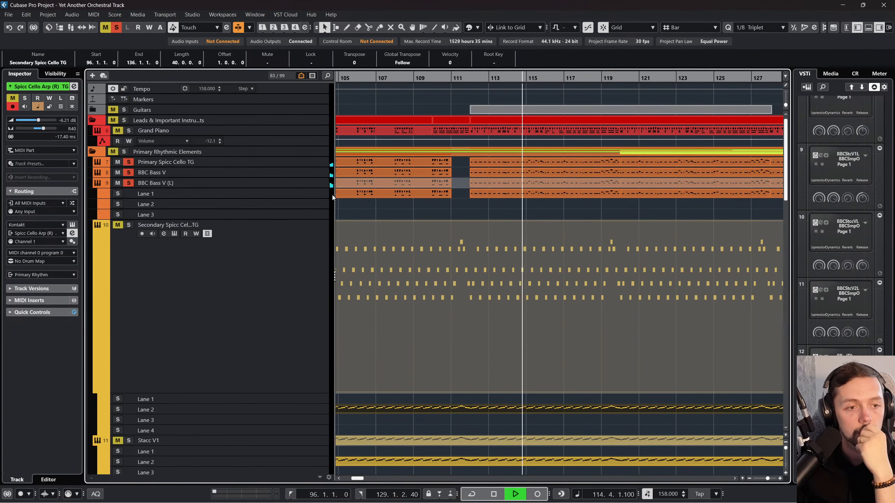
pyautogui.click(311, 162)
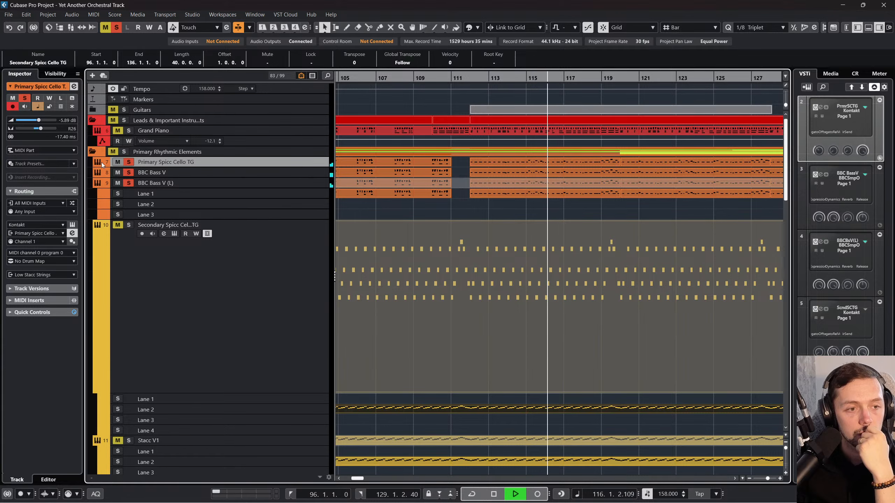
pyautogui.click(118, 162)
pyautogui.click(129, 162)
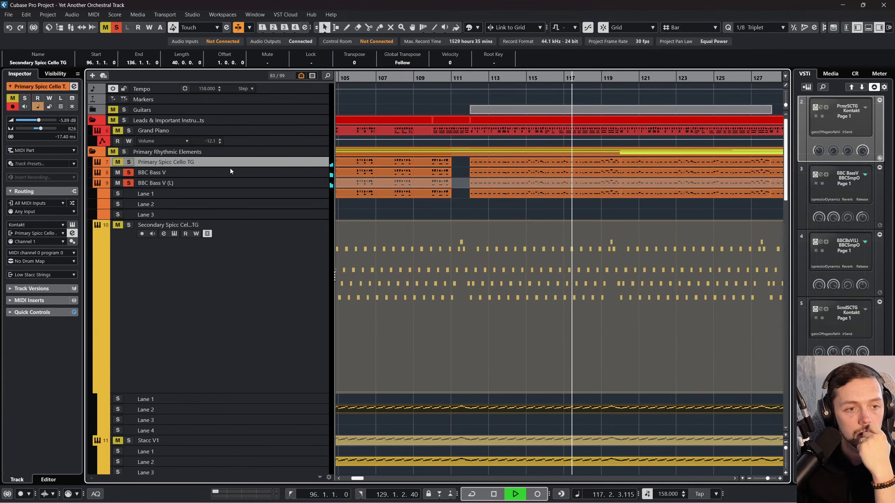
# Step: Stop playback, change the track delay of BBC Bass V, and set that of BBC Bass V (L) to -20 ms
pyautogui.click(261, 172)
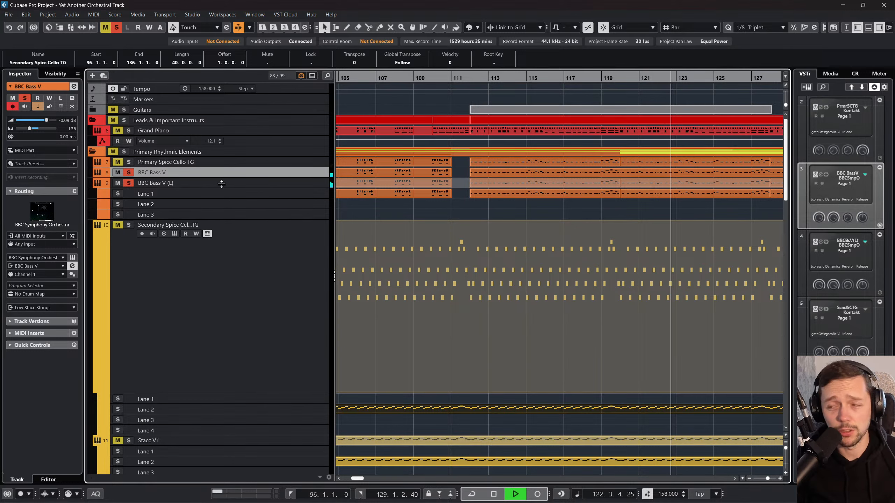
pyautogui.press('space')
pyautogui.click(64, 138)
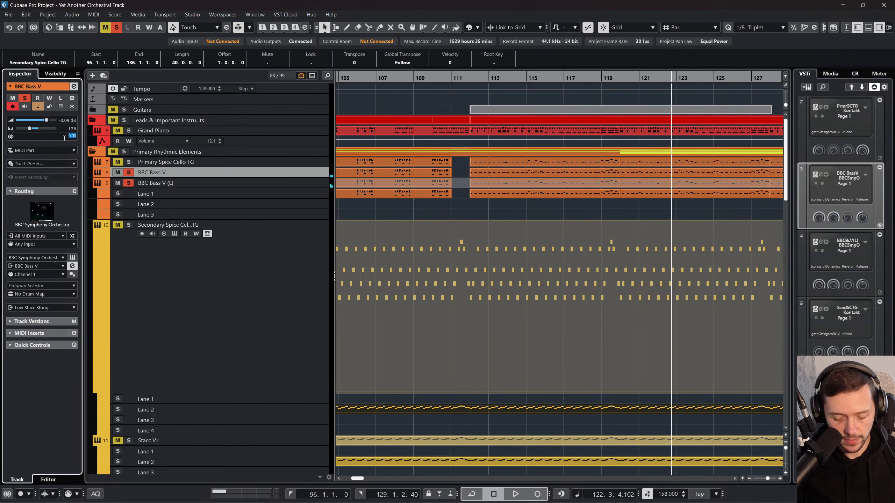
pyautogui.click(220, 181)
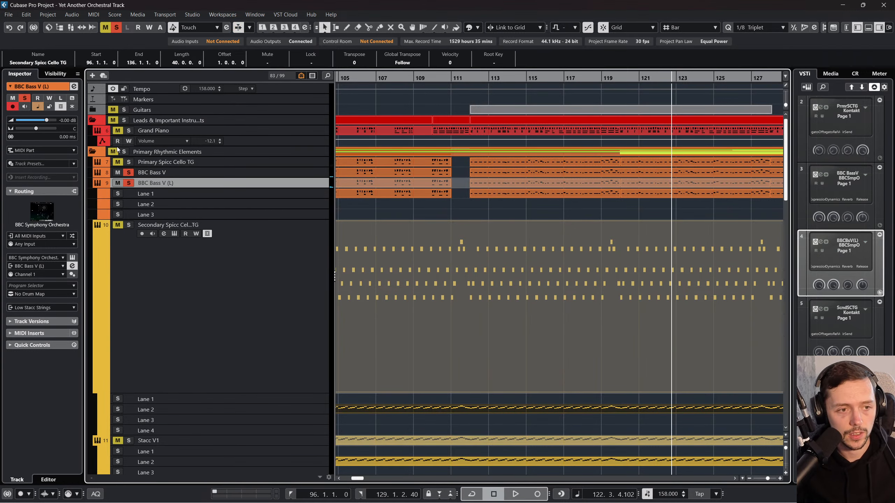
pyautogui.click(64, 138)
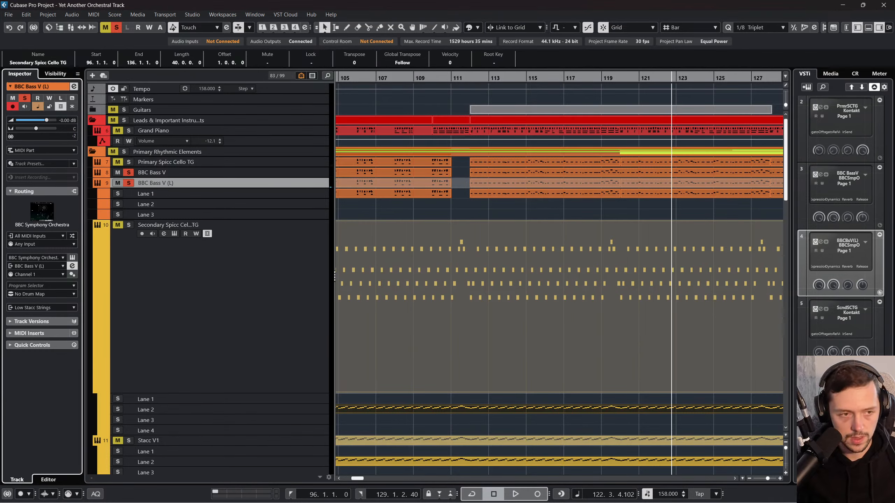
# Step: Audition the soloed basses from about bar 112, set BBC Bass V (L)'s track delay to -30 ms, and return to bar 112
pyautogui.click(464, 78)
pyautogui.press('space')
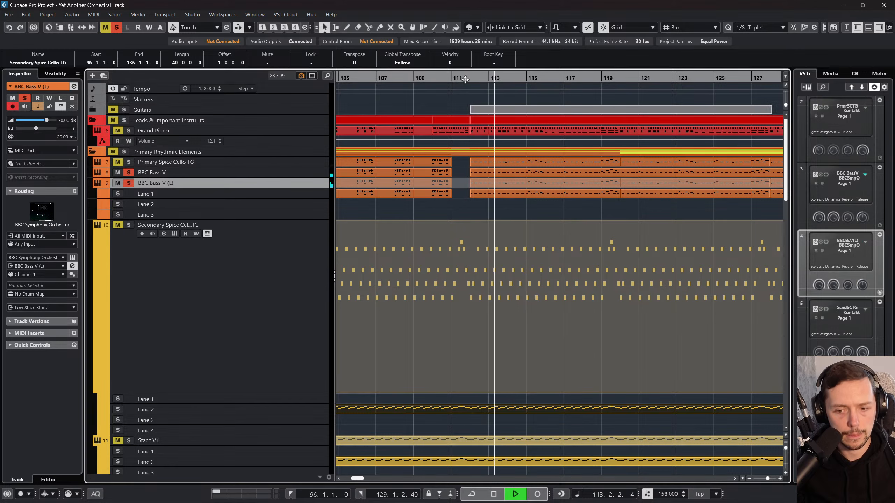
pyautogui.press('space')
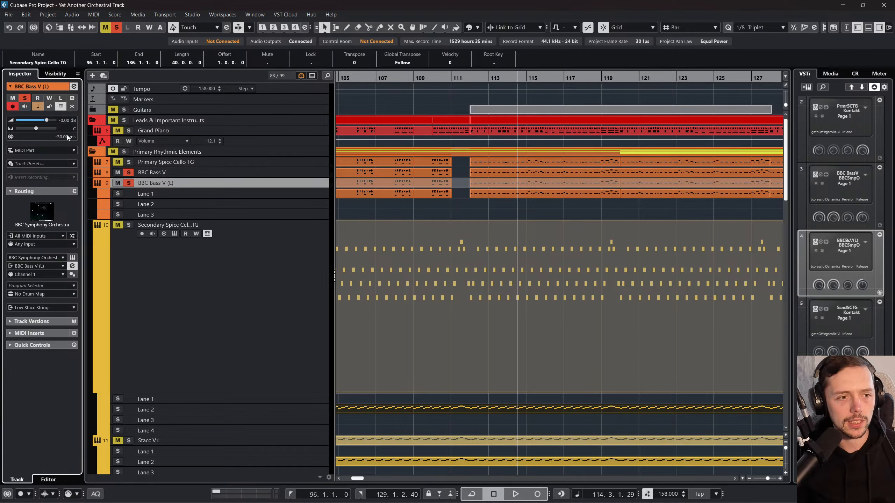
pyautogui.click(471, 83)
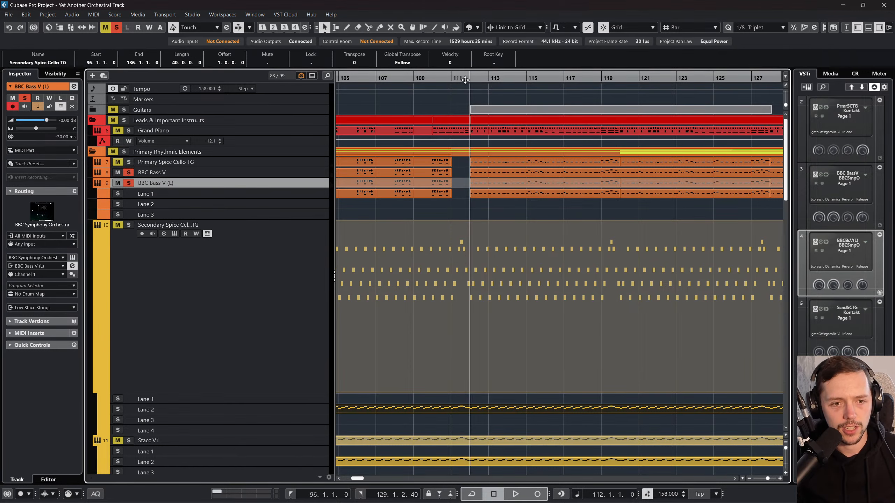
# Step: Set the track delay of BBC Bass V to -30 ms and audition the soloed basses from bar 112
pyautogui.click(247, 172)
pyautogui.doubleClick(65, 136)
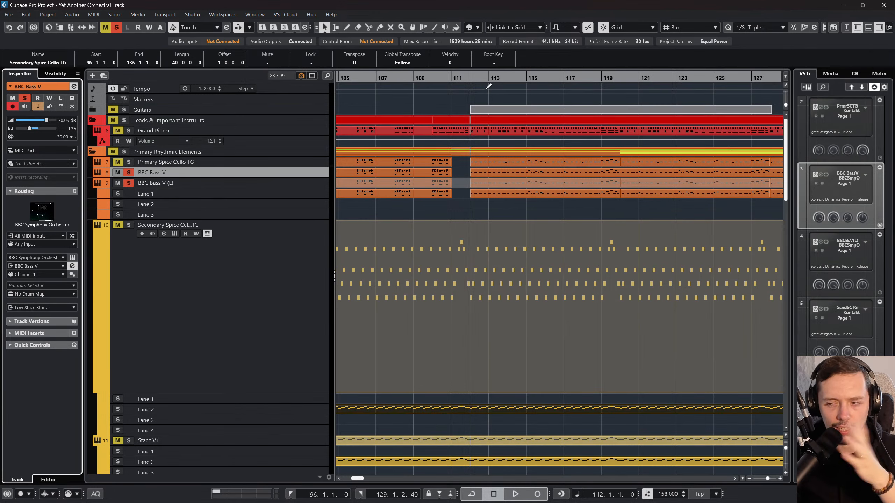
pyautogui.press('space')
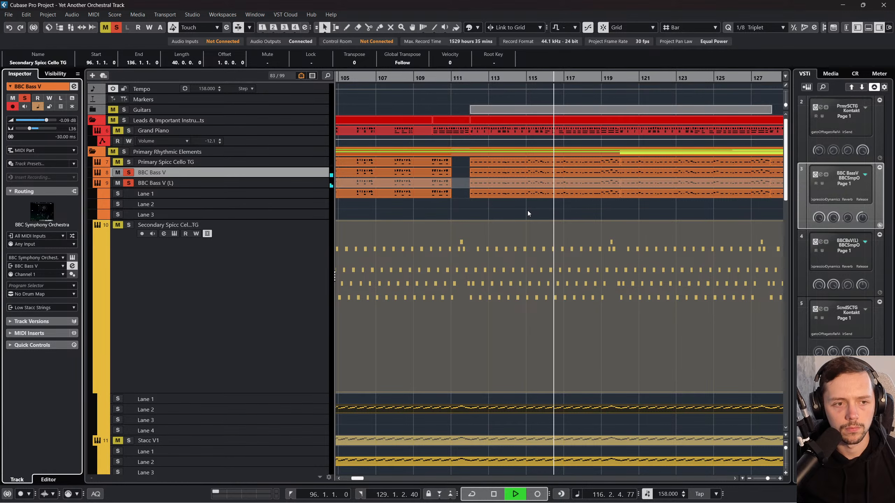
pyautogui.press('space')
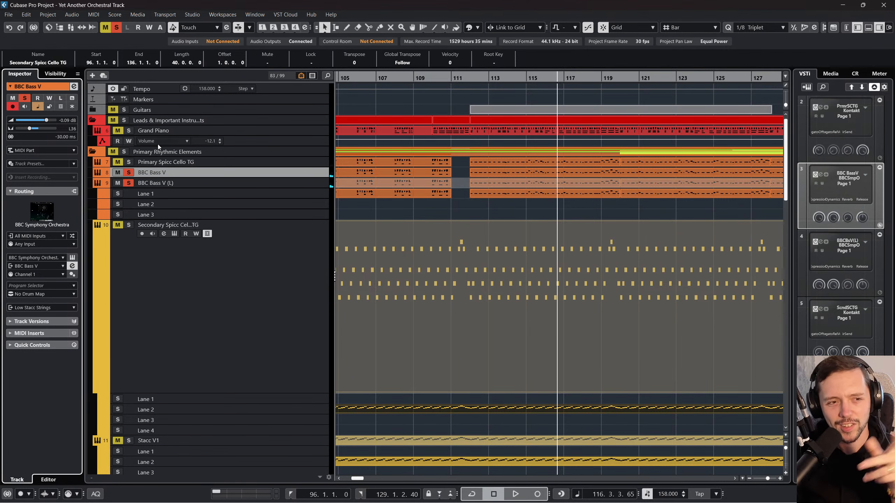
# Step: Solo Primary Spicc Cello TG along with the basses and play the section from around bar 112
pyautogui.click(128, 162)
pyautogui.moveTo(461, 82); pyautogui.dragTo(464, 79)
pyautogui.press('space')
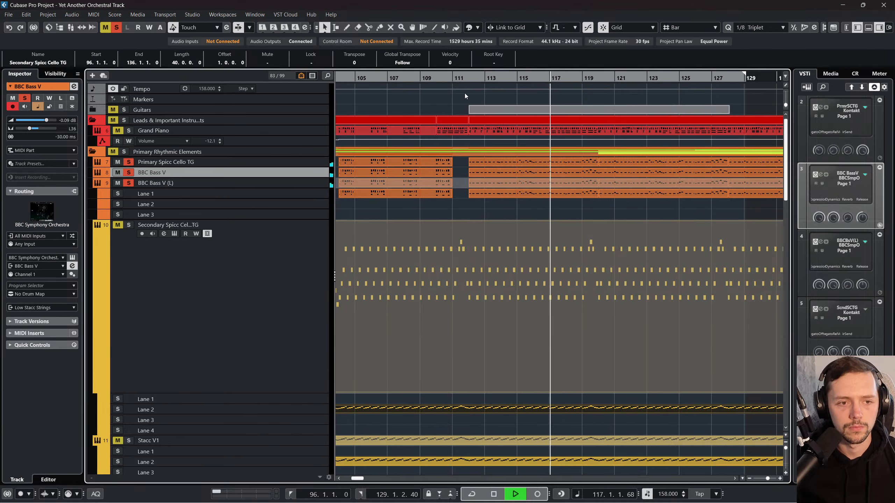
# Step: Stop playback and compare the track delays of Primary Spicc Cello TG, BBC Bass V and BBC Bass V (L)
pyautogui.press('space')
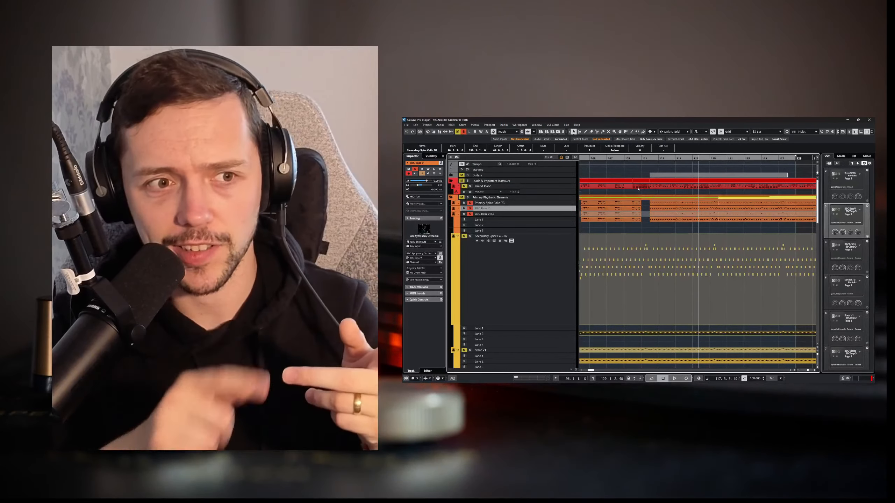
pyautogui.click(571, 204)
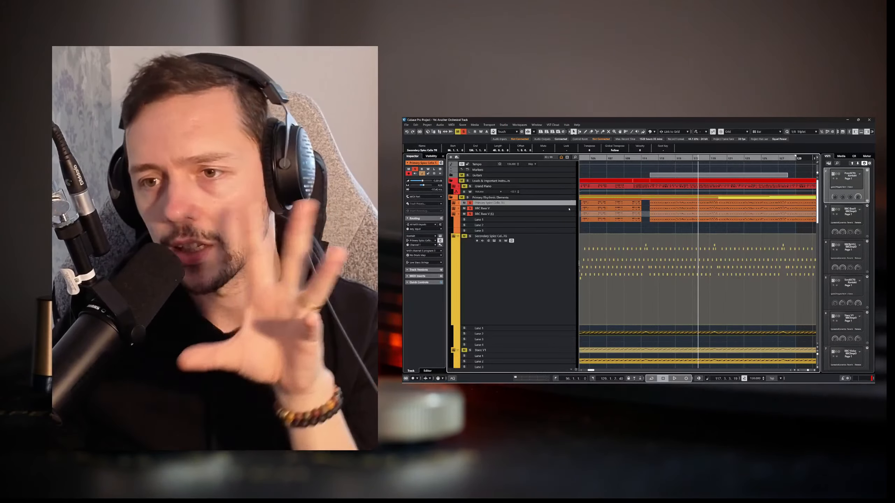
pyautogui.click(568, 209)
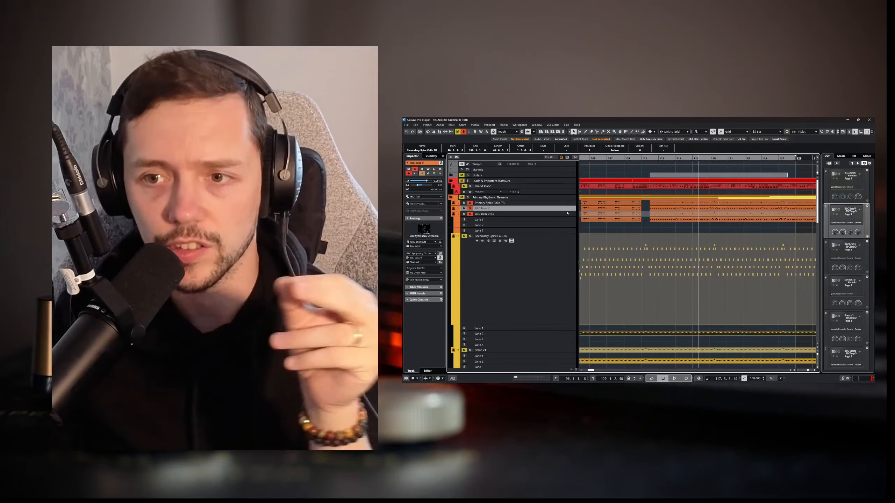
pyautogui.click(567, 214)
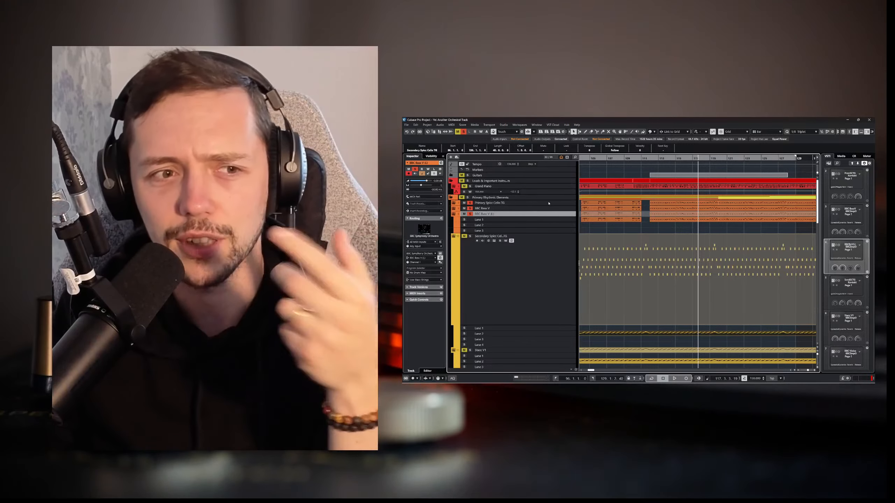
pyautogui.click(557, 209)
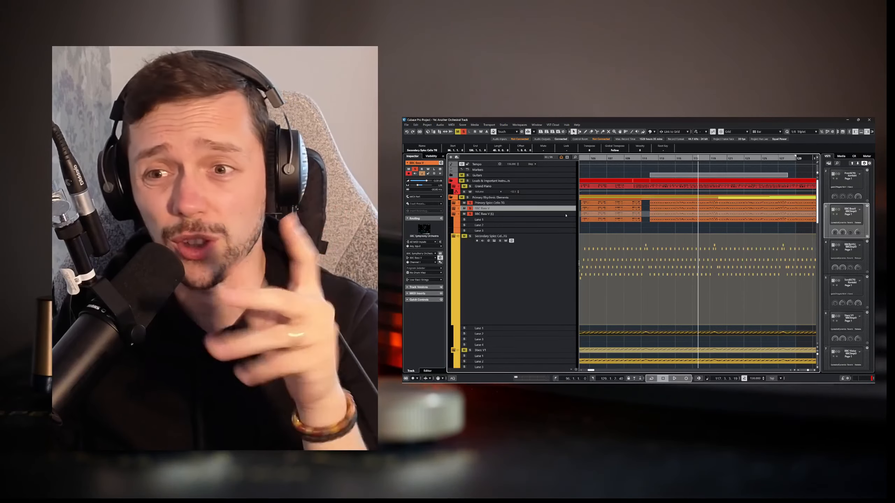
pyautogui.click(565, 216)
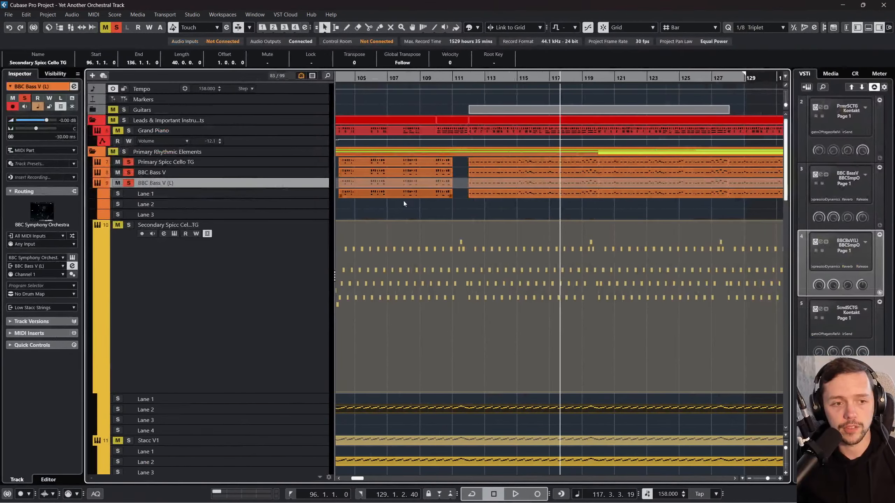
# Step: Check the track delay of Secondary Spicc Cello TG and set that of Stacc V1 to -30 ms
pyautogui.click(272, 288)
pyautogui.scroll(-5, 288, 267)
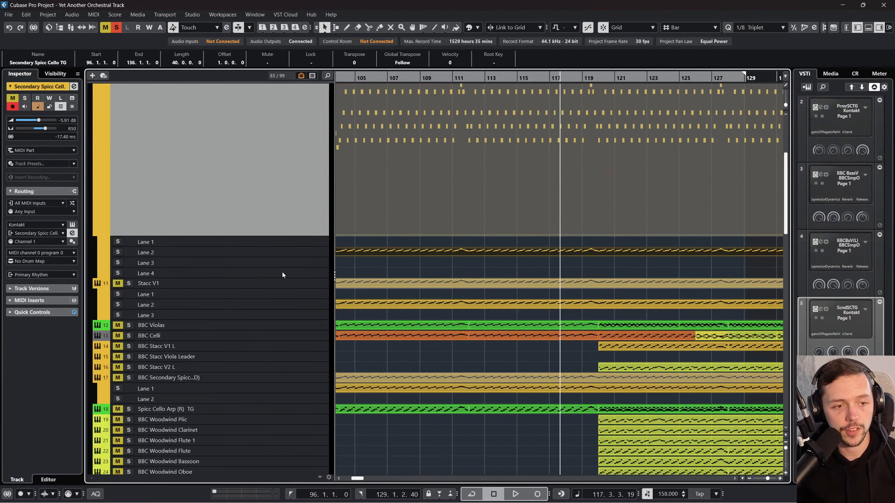
pyautogui.click(283, 283)
pyautogui.scroll(-3, 232, 240)
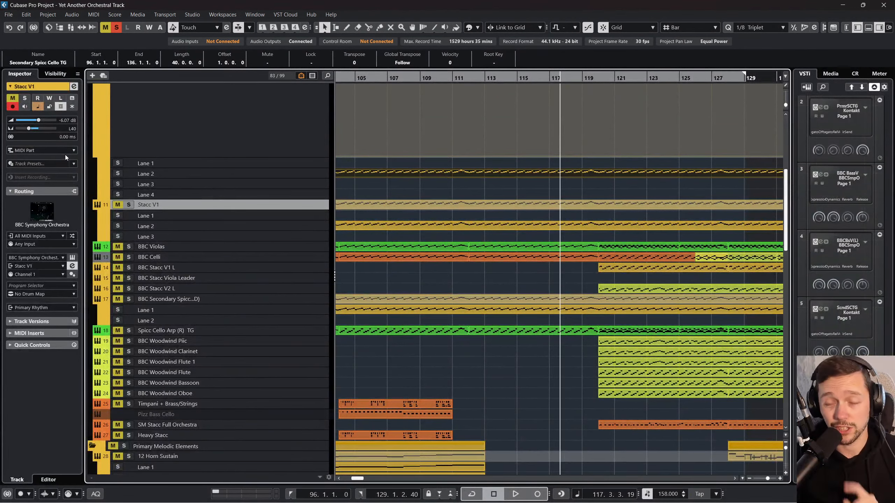
pyautogui.click(66, 136)
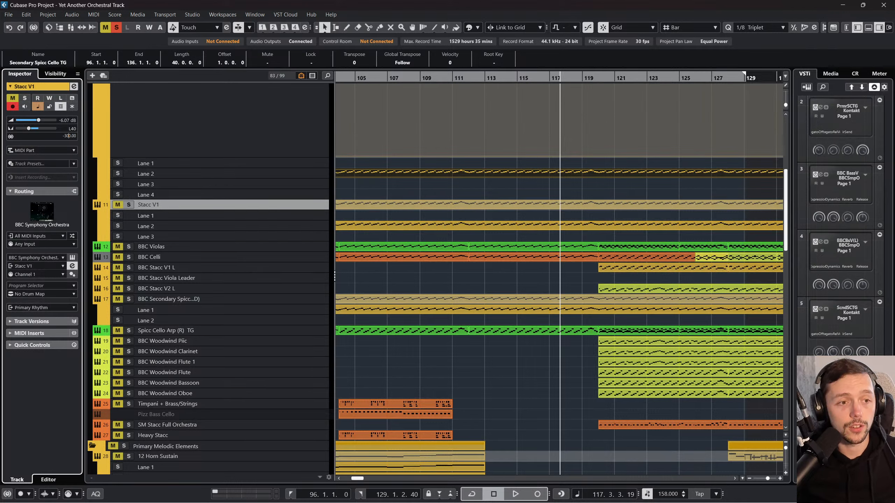
pyautogui.click(63, 136)
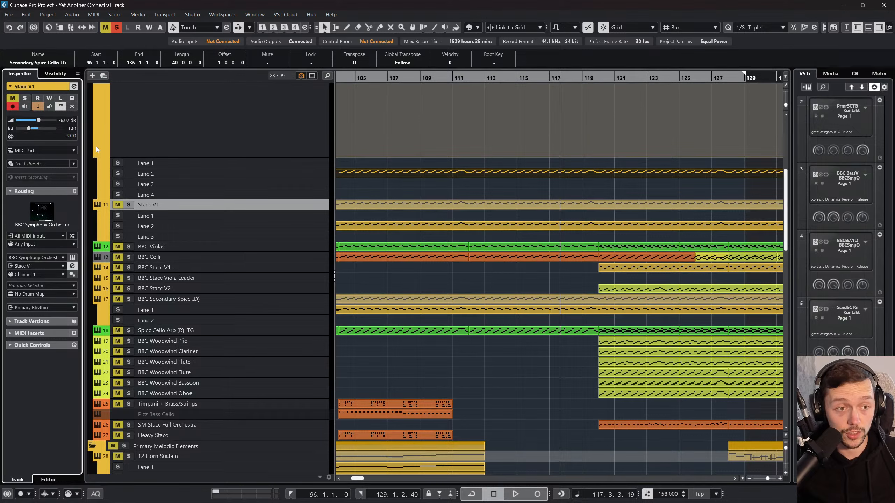
pyautogui.press('BackSpace')
pyautogui.press('Return')
# Step: Check the track delays of BBC Violas, BBC Celli, BBC Stacc V1 L, BBC Stacc Viola Leader and BBC Stacc V2 L
pyautogui.click(249, 245)
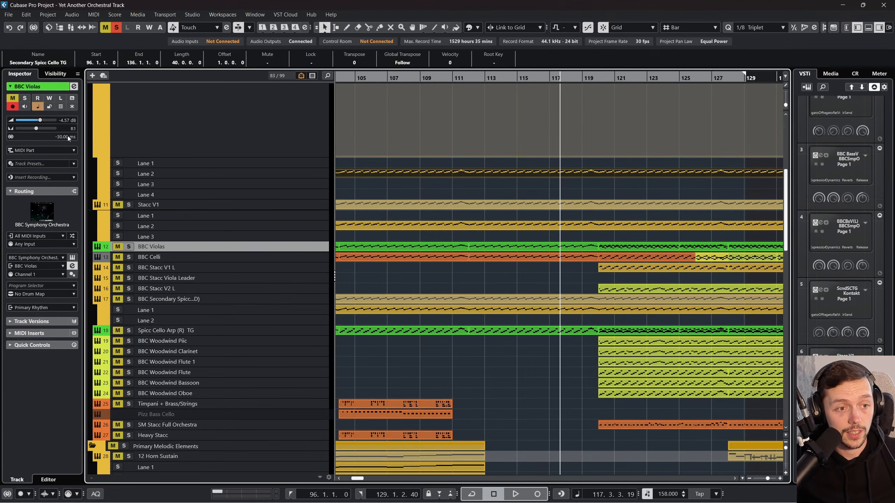
pyautogui.click(261, 256)
pyautogui.click(262, 266)
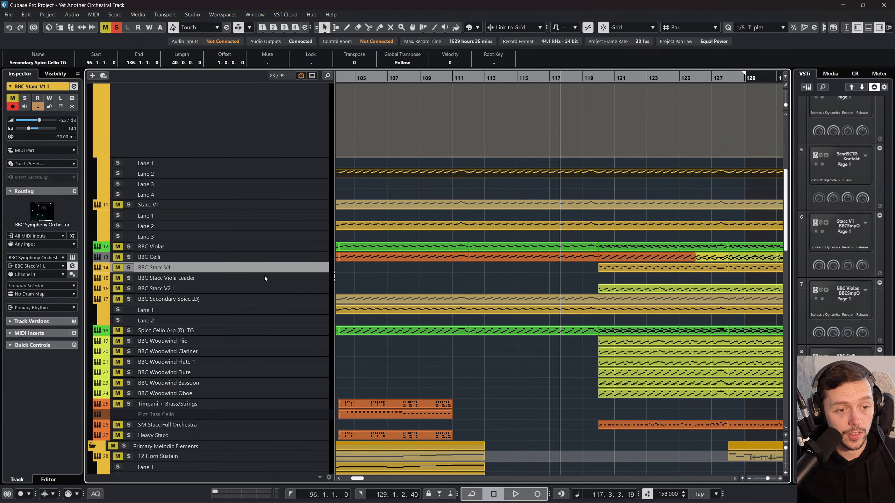
pyautogui.click(265, 278)
pyautogui.click(267, 289)
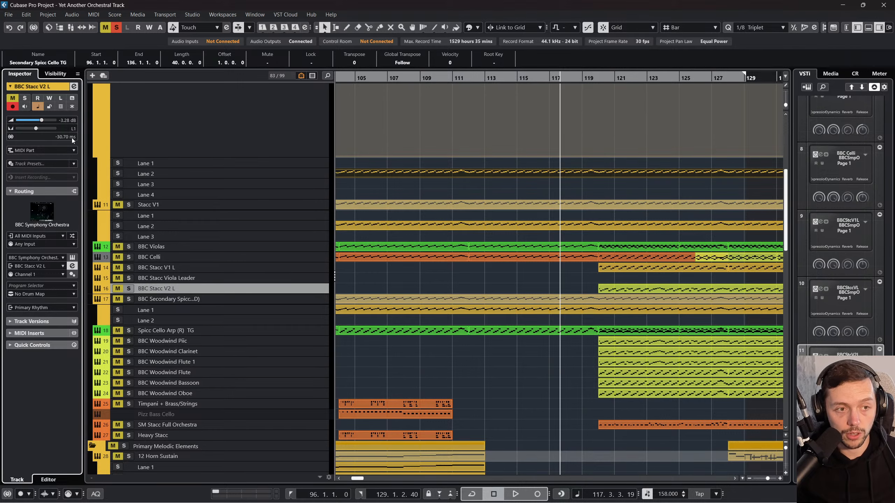
# Step: Solo the whole Primary Rhythmic Elements folder and audition it from bar 109 to about bar 112
pyautogui.scroll(10, 459, 151)
pyautogui.moveTo(472, 78); pyautogui.dragTo(420, 78)
pyautogui.press('space')
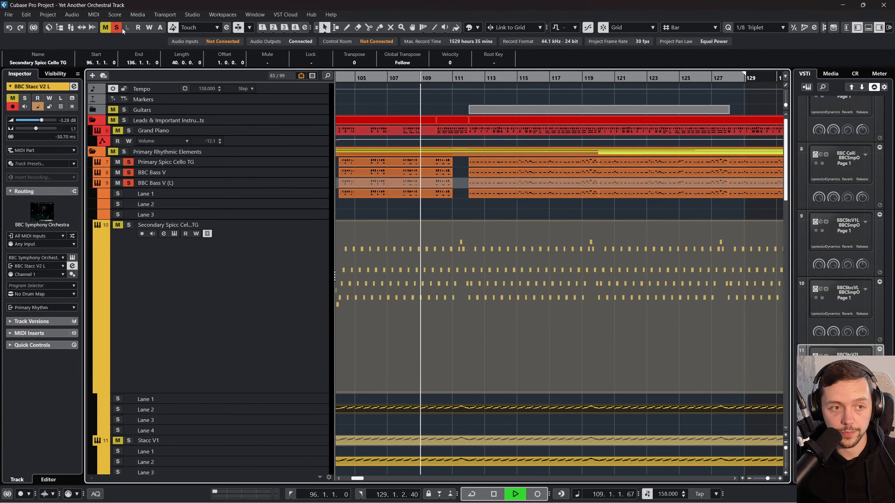
pyautogui.click(124, 152)
pyautogui.scroll(-3, 451, 218)
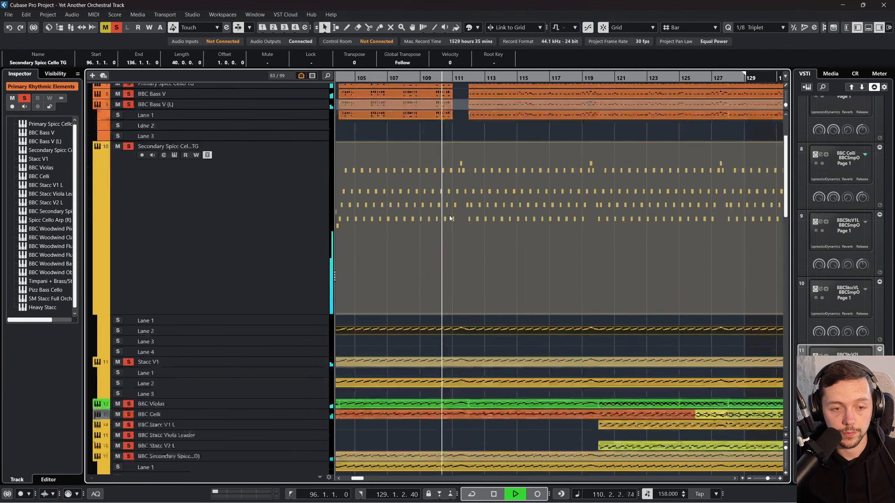
pyautogui.scroll(-5, 444, 225)
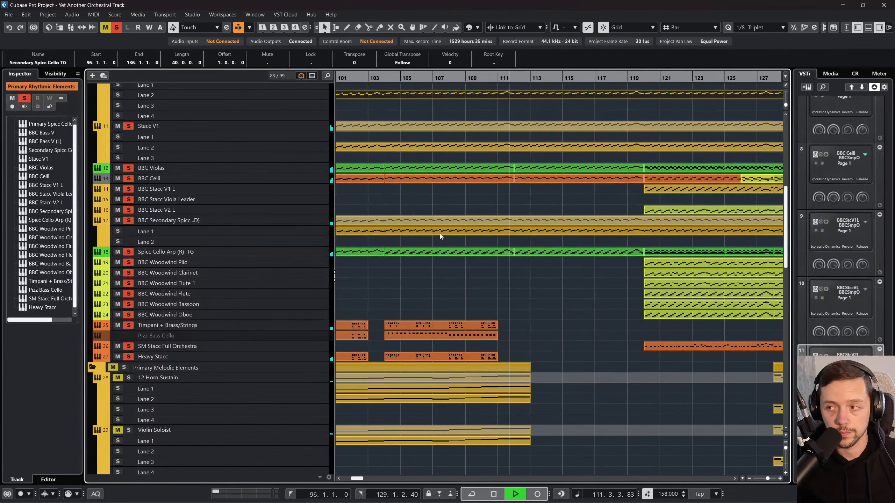
pyautogui.scroll(-10, 389, 277)
pyautogui.press('space')
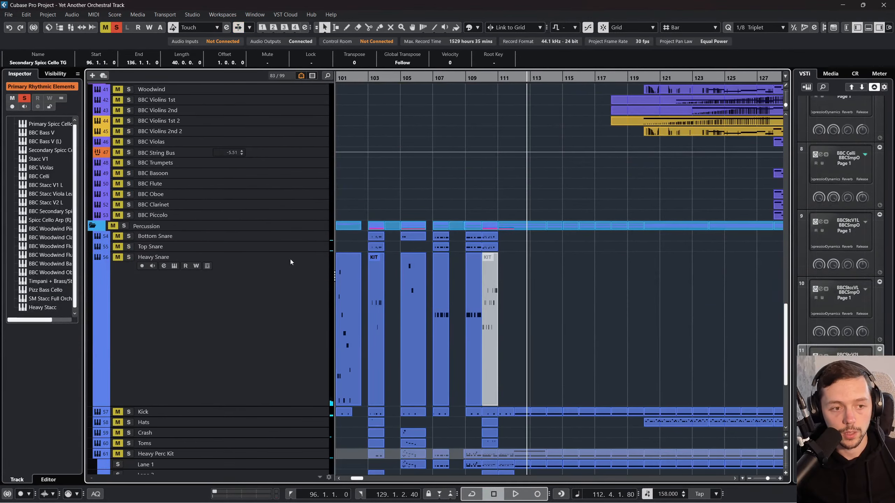
# Step: Look over the percussion and harmonic tracks, and resume playback of the soloed rhythmic elements from about bar 112
pyautogui.scroll(-5, 159, 276)
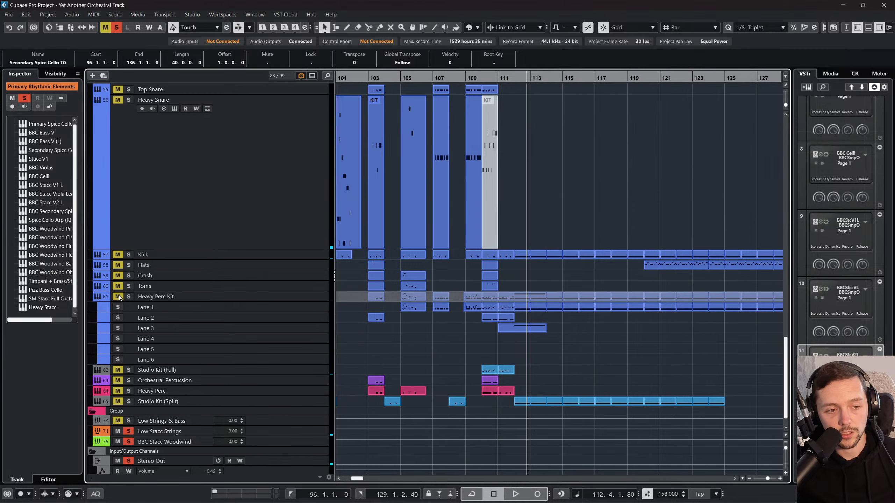
pyautogui.scroll(5, 123, 268)
pyautogui.scroll(-2, 126, 295)
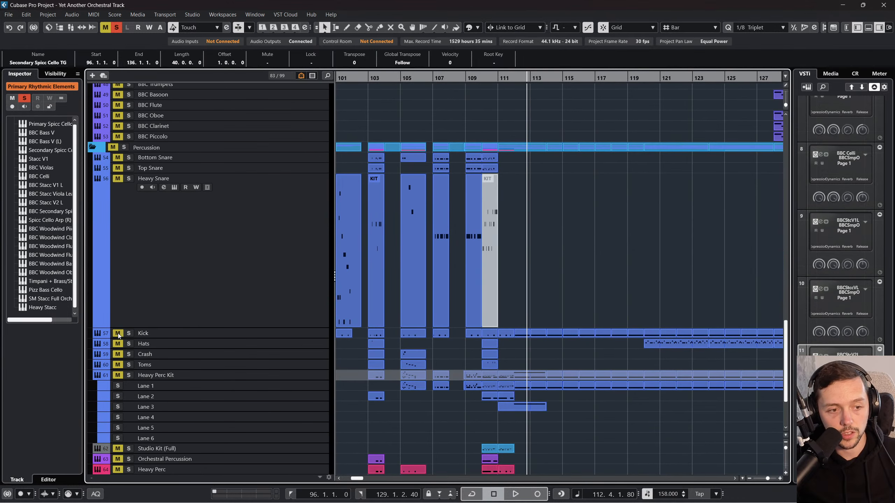
pyautogui.scroll(10, 218, 297)
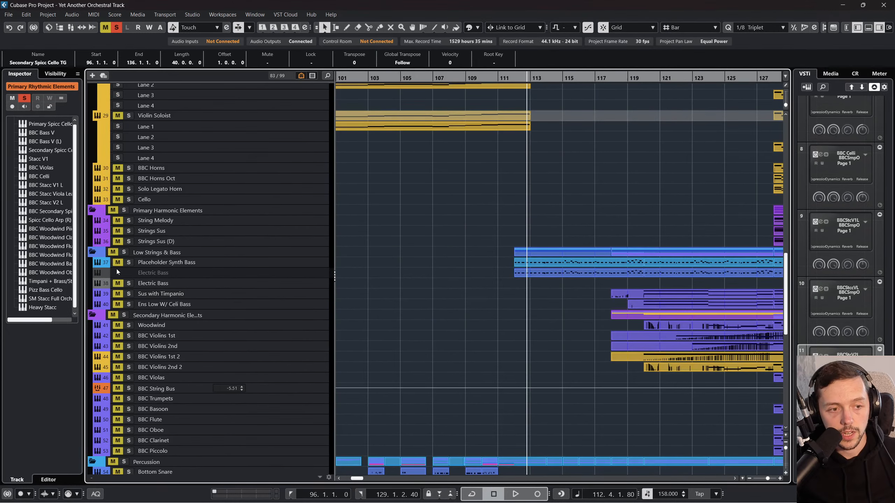
pyautogui.scroll(12, 517, 189)
pyautogui.press('space')
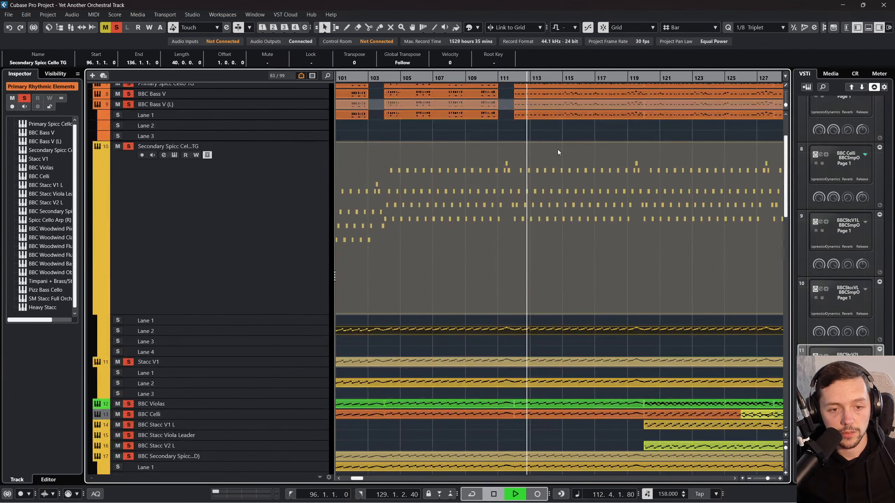
pyautogui.scroll(3, 558, 150)
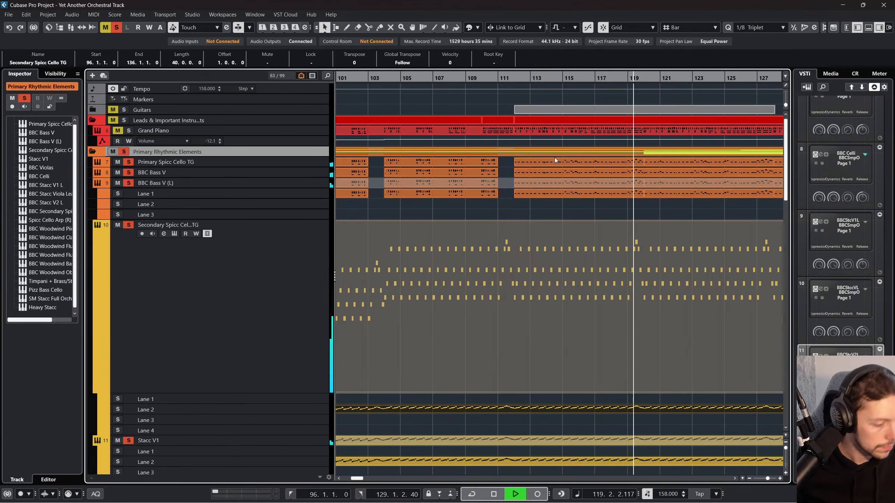
pyautogui.hscroll(2, 544, 168)
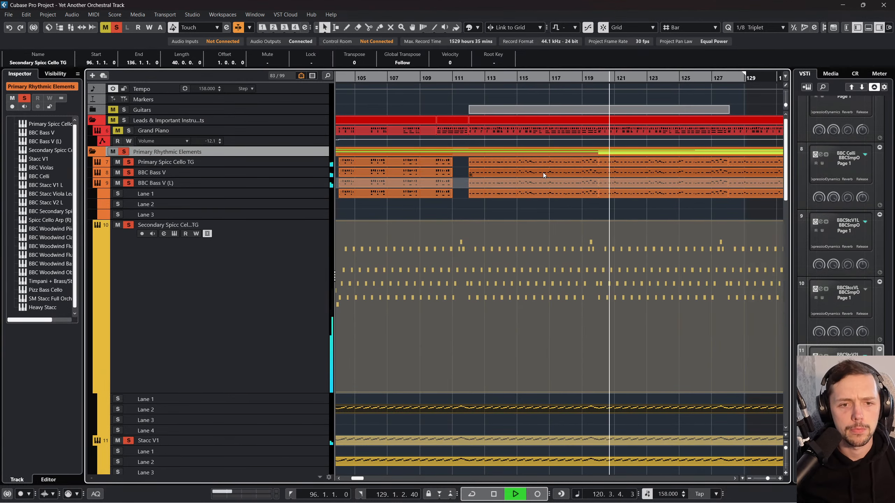
pyautogui.hscroll(3, 536, 196)
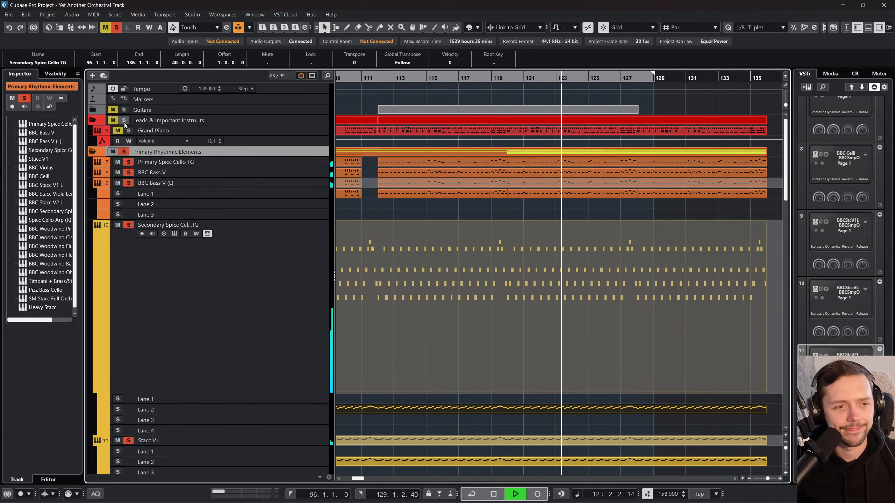
# Step: Add Grand Piano to the soloed rhythmic elements and listen on to about bar 130
pyautogui.click(118, 130)
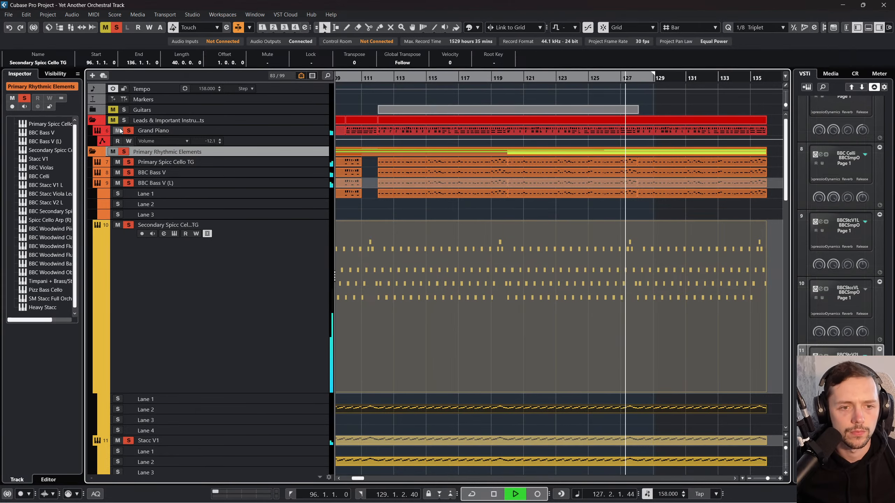
pyautogui.scroll(-10, 396, 233)
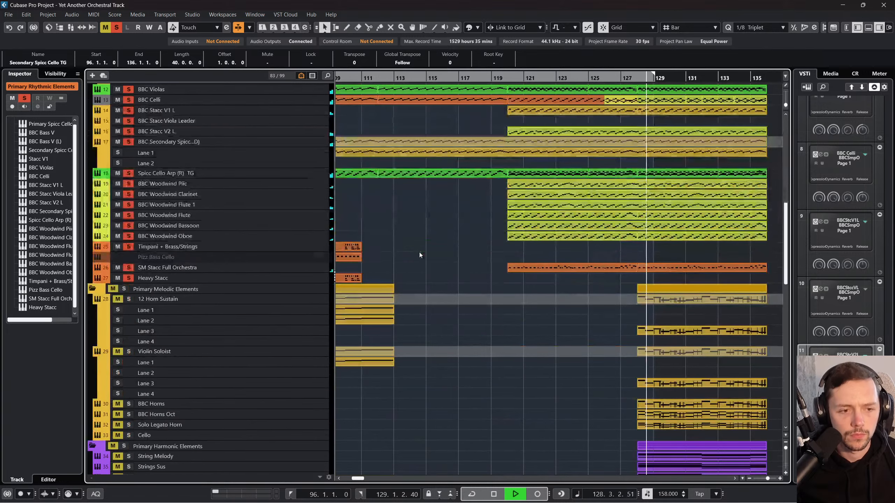
pyautogui.scroll(3, 419, 253)
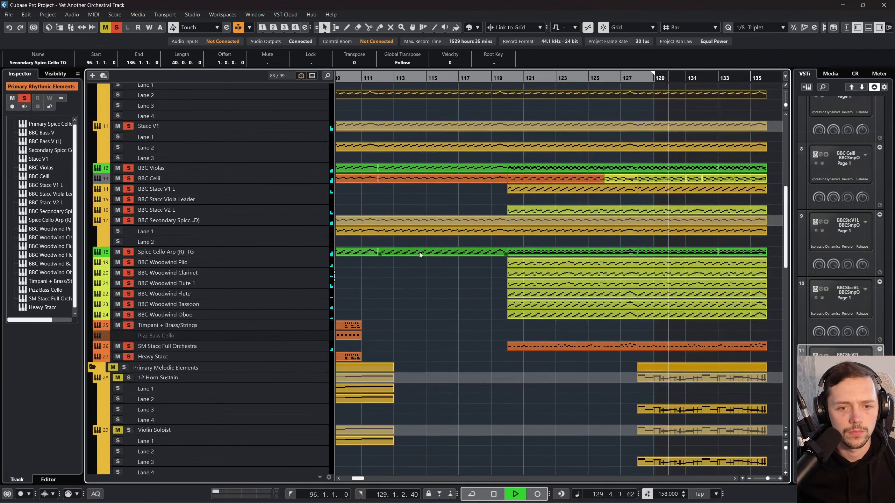
pyautogui.press('space')
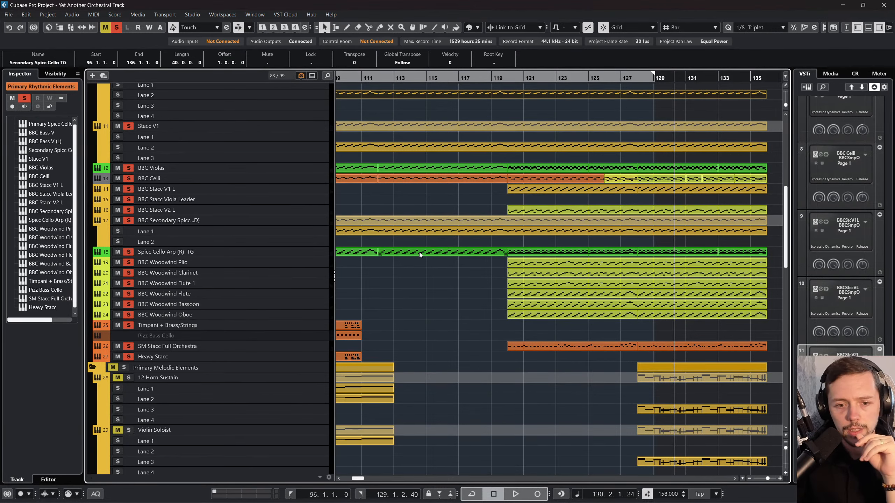
# Step: Place the playhead at bar 120 and deactivate solo on all tracks
pyautogui.scroll(-5, 449, 251)
pyautogui.scroll(7, 699, 237)
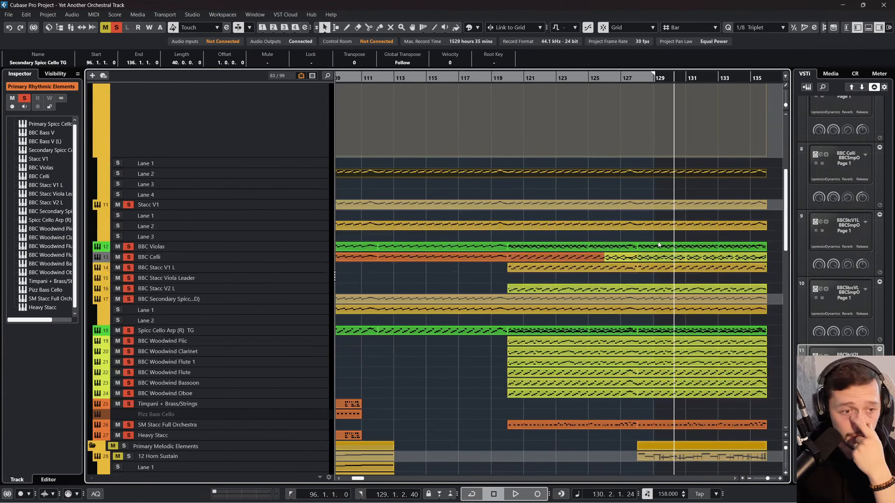
pyautogui.hscroll(-3, 642, 246)
pyautogui.click(596, 77)
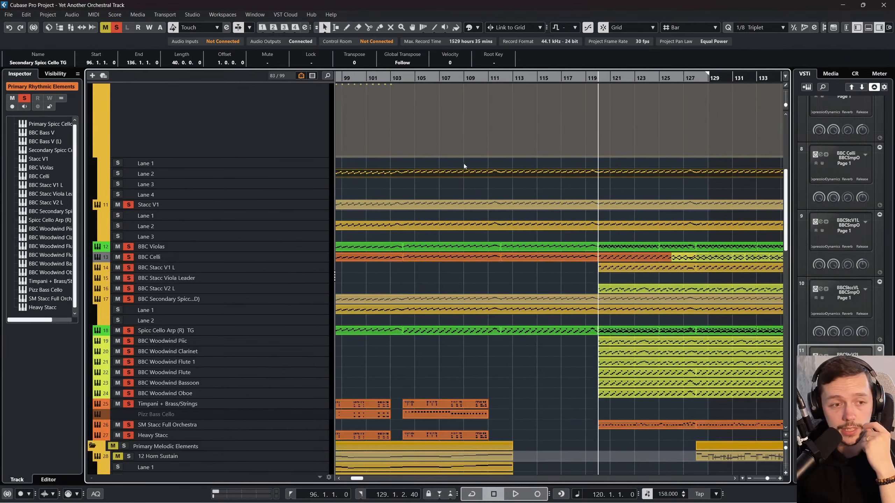
pyautogui.scroll(7, 529, 229)
pyautogui.click(117, 28)
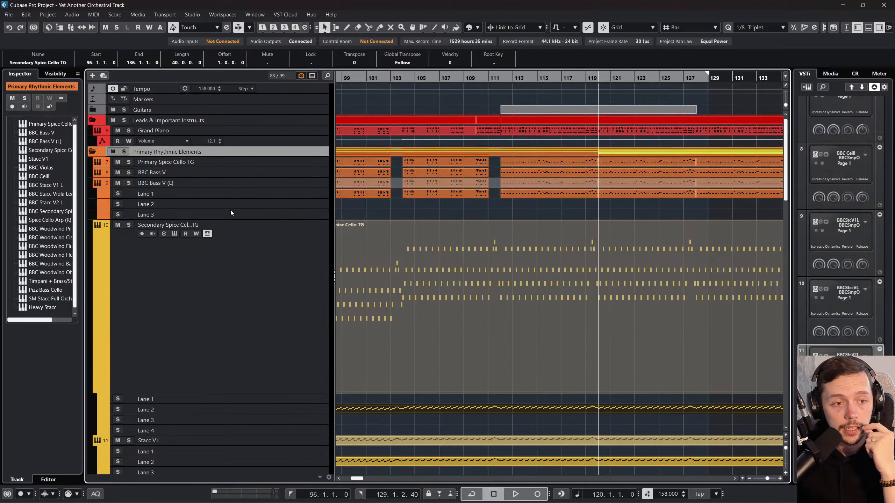
# Step: Move the Spicc Cello Arp (R) TG track directly above Secondary Spicc Cello TG
pyautogui.scroll(-3, 231, 212)
pyautogui.click(235, 218)
pyautogui.scroll(-5, 235, 217)
pyautogui.click(274, 333)
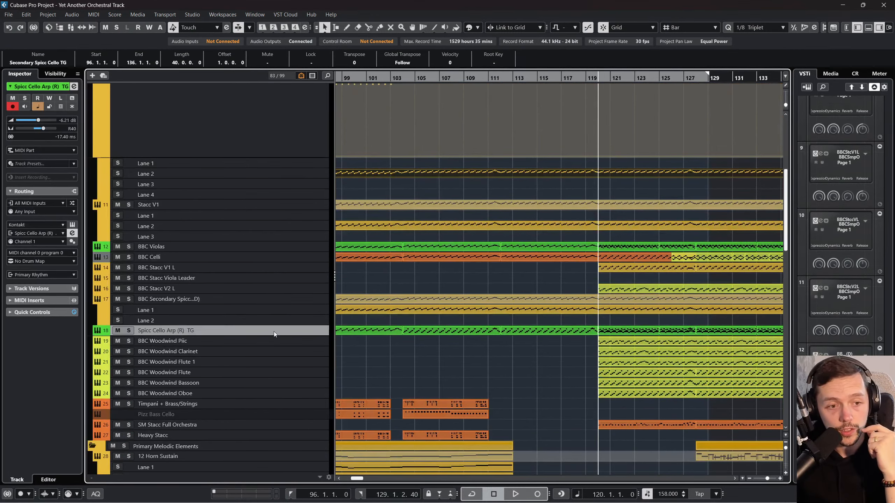
pyautogui.moveTo(274, 332); pyautogui.dragTo(268, 214)
pyautogui.moveTo(269, 289); pyautogui.dragTo(281, 145)
# Step: Recolor the Secondary Spicc Cello TG part purple and deselect it
pyautogui.click(210, 207)
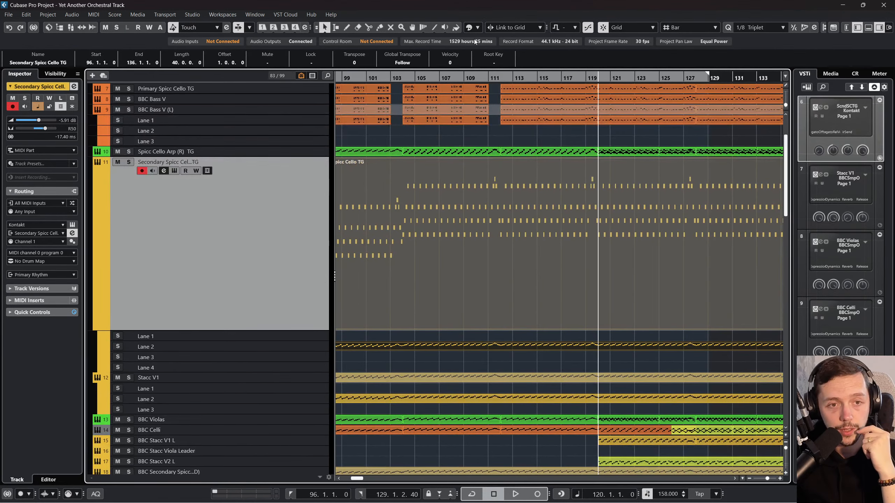
pyautogui.click(468, 27)
pyautogui.click(543, 65)
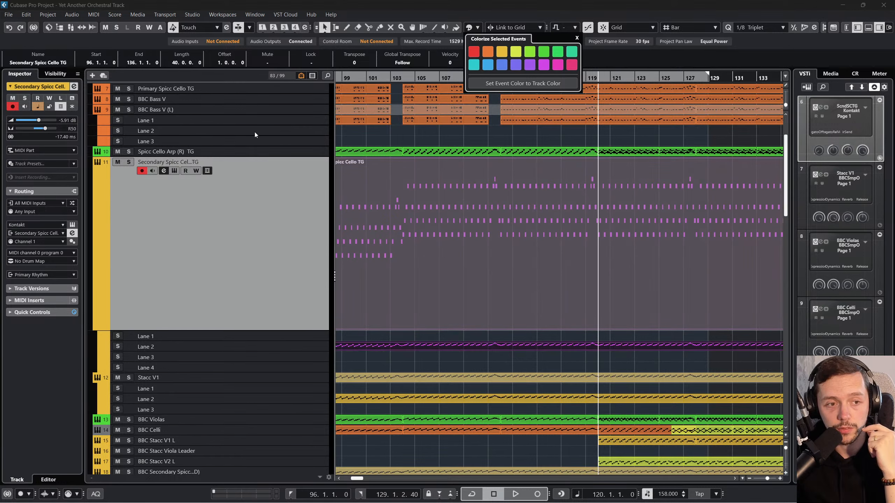
pyautogui.click(298, 197)
pyautogui.click(440, 368)
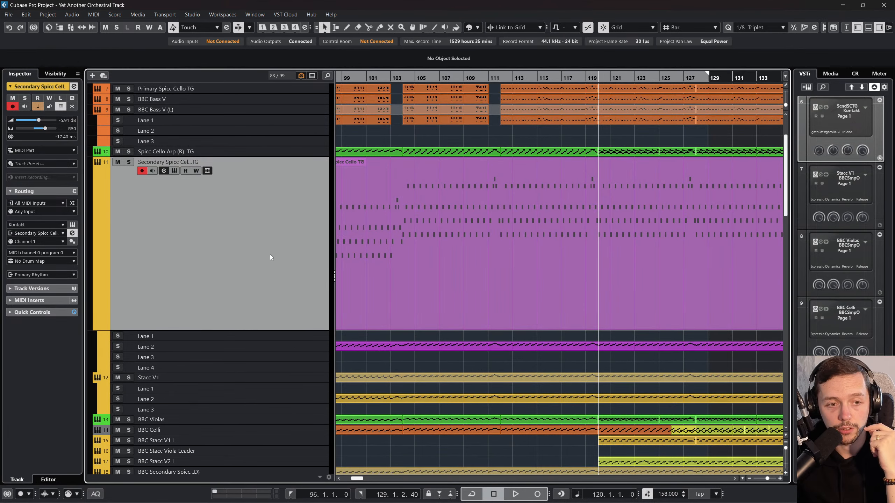
# Step: Recolor the Secondary Spicc Cello TG and Spicc Cello Arp (R) TG tracks purple
pyautogui.click(456, 28)
pyautogui.click(517, 65)
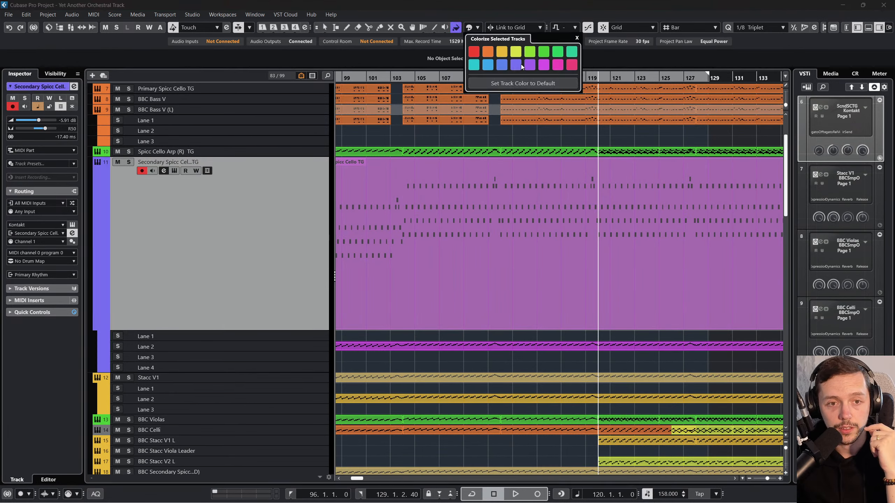
pyautogui.click(290, 151)
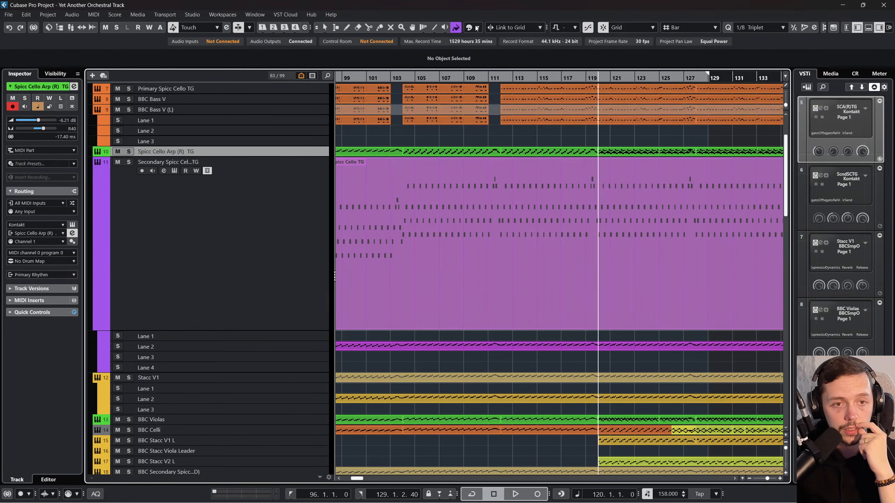
pyautogui.click(542, 64)
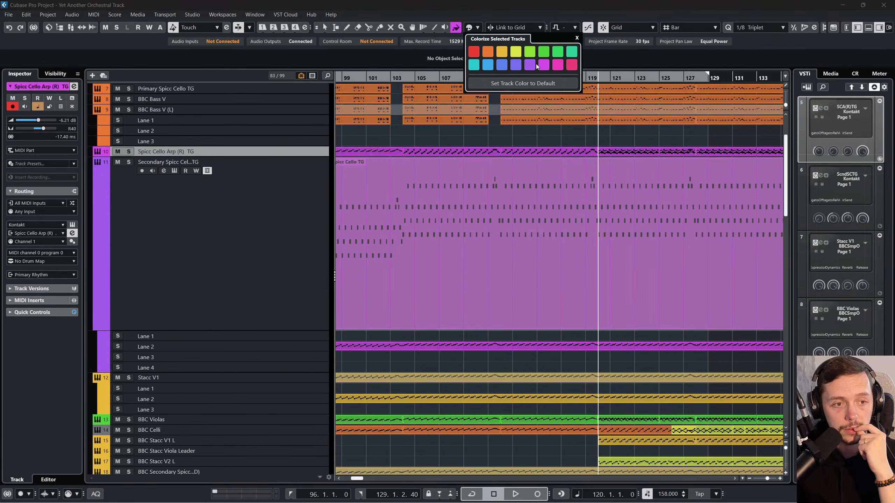
pyautogui.click(225, 267)
pyautogui.click(289, 391)
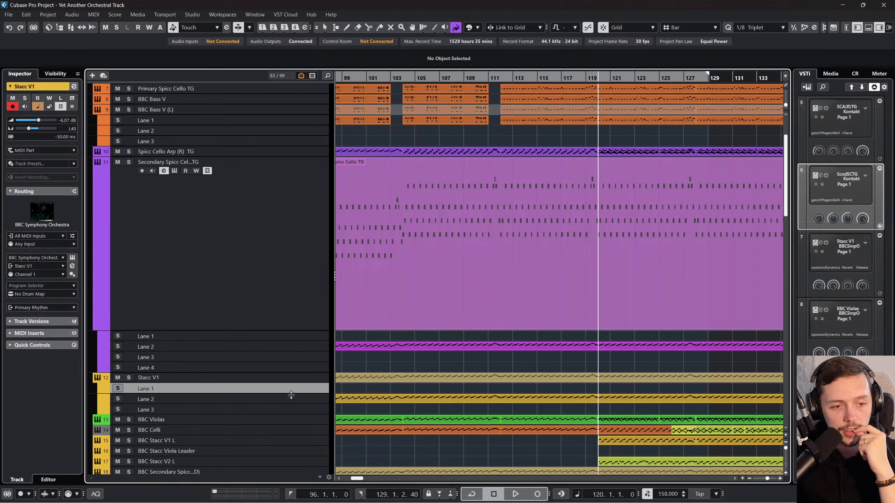
pyautogui.scroll(-2, 288, 394)
pyautogui.click(282, 405)
pyautogui.click(285, 393)
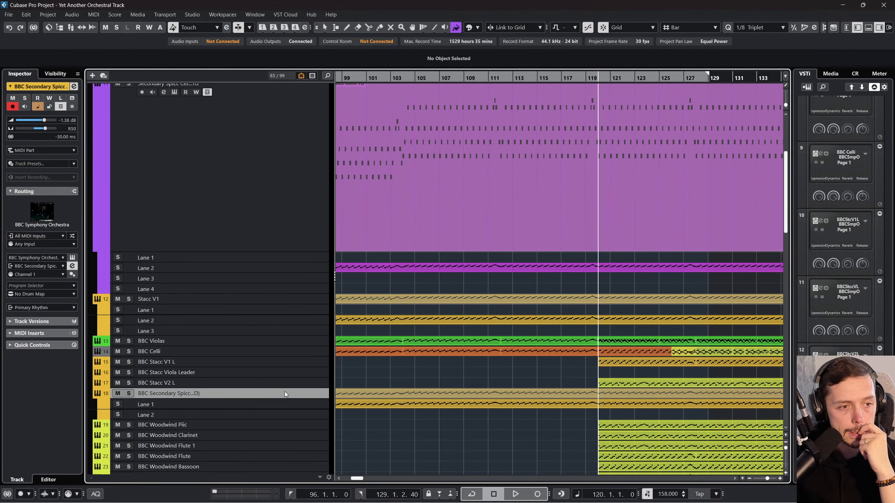
pyautogui.click(281, 373)
pyautogui.scroll(3, 292, 337)
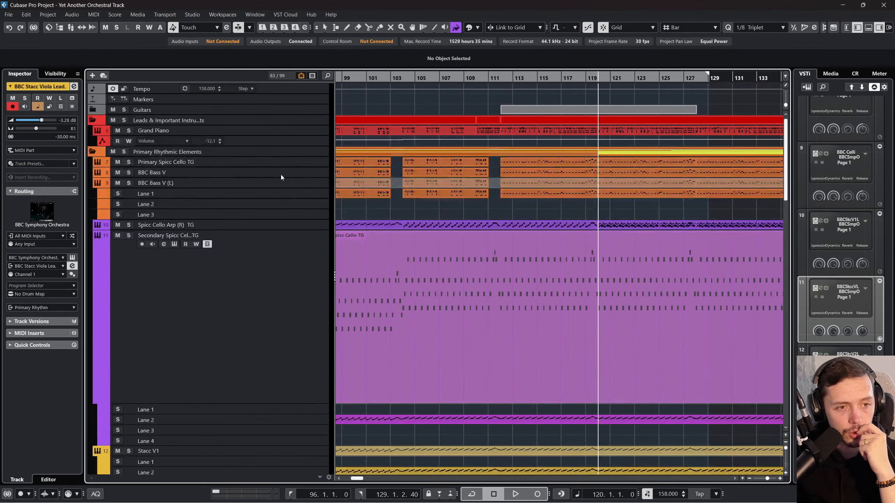
pyautogui.click(283, 164)
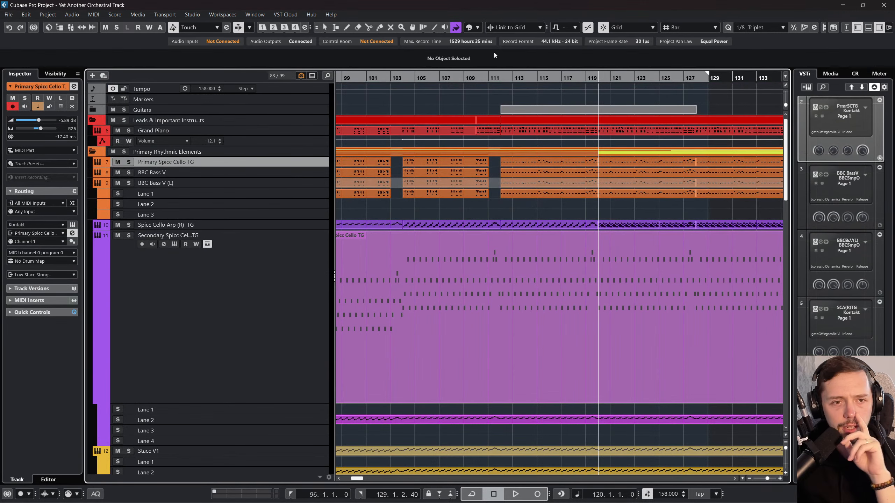
# Step: Solo the Spicc Cello Arp (R) TG and Secondary Spicc Cello TG tracks and play them from bar 96
pyautogui.press('1')
pyautogui.hscroll(-5, 461, 242)
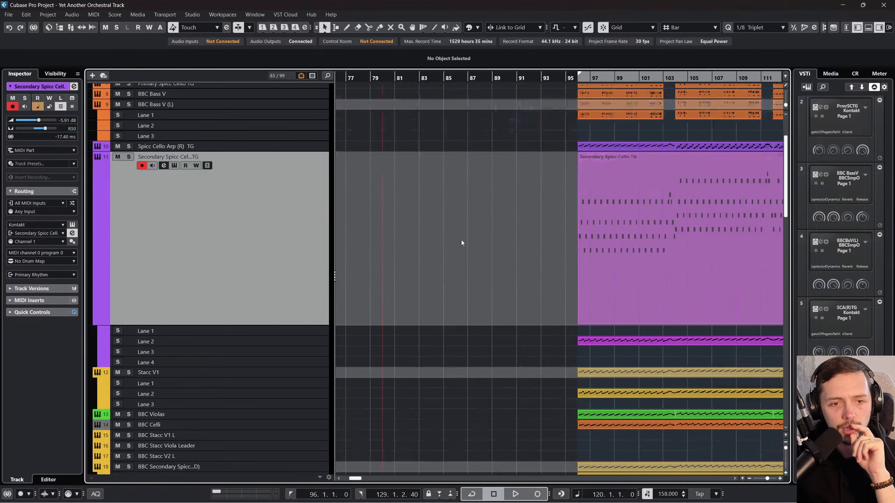
pyautogui.click(578, 73)
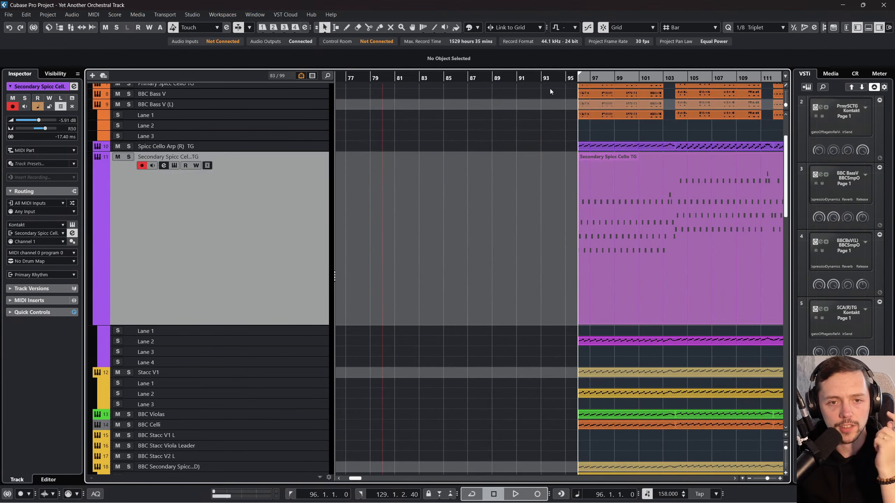
pyautogui.click(129, 146)
pyautogui.press('space')
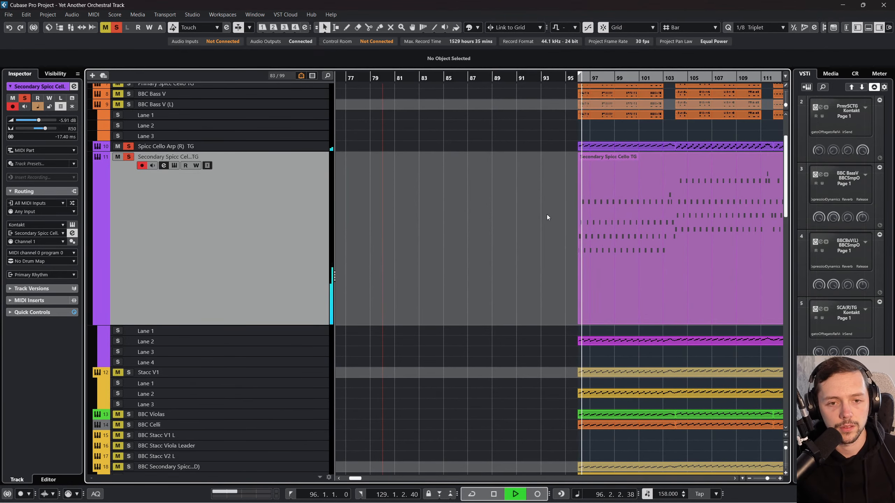
# Step: Pan Spicc Cello Arp (R) TG to L50 in the mixer, keeping it soloed together with Secondary Spicc Cello TG
pyautogui.scroll(3, 546, 213)
pyautogui.hscroll(2, 540, 212)
pyautogui.press('F3')
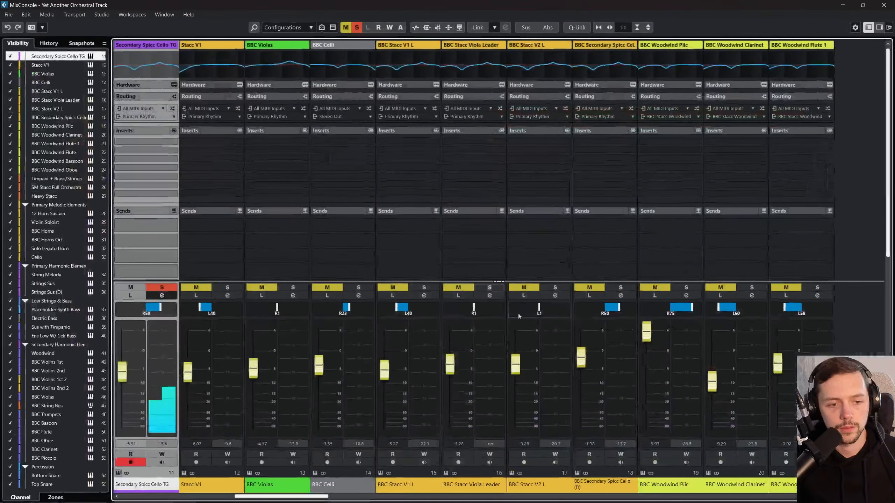
pyautogui.moveTo(319, 496); pyautogui.dragTo(283, 497)
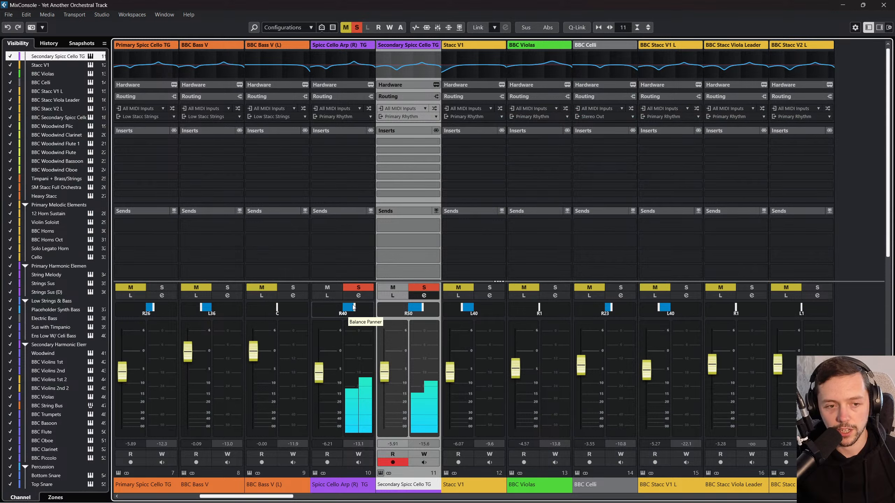
pyautogui.moveTo(353, 307); pyautogui.dragTo(339, 307)
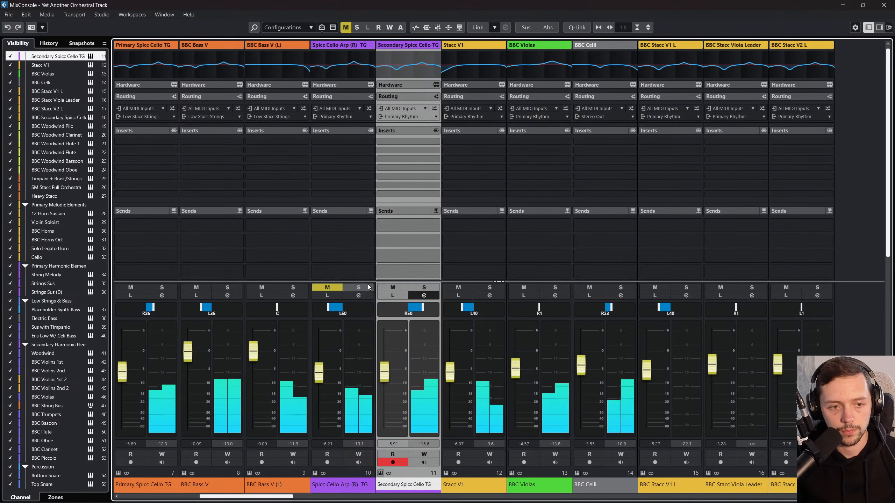
pyautogui.click(423, 287)
pyautogui.click(883, 5)
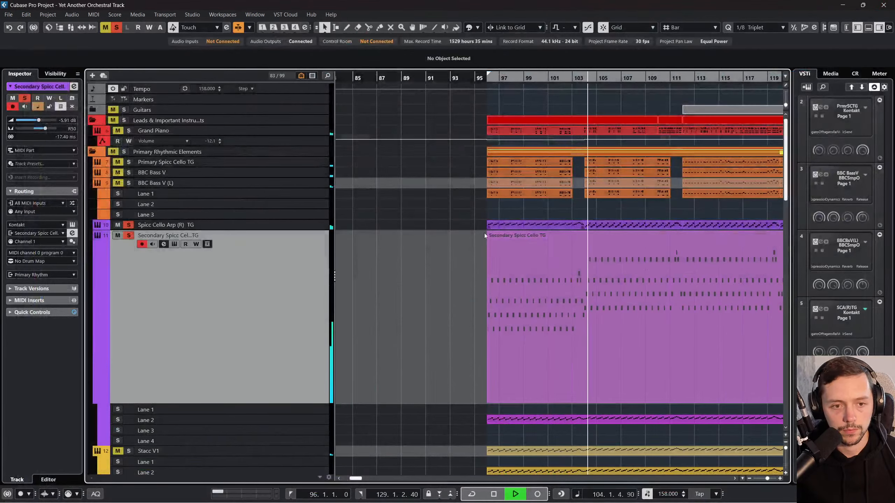
# Step: Glue the parts on the Spicc Cello Arp (R) TG and Secondary Spicc Cello TG tracks together with the Glue tool
pyautogui.moveTo(463, 289); pyautogui.dragTo(604, 213)
pyautogui.hscroll(1, 505, 194)
pyautogui.hscroll(1, 505, 194)
pyautogui.rightClick(490, 210)
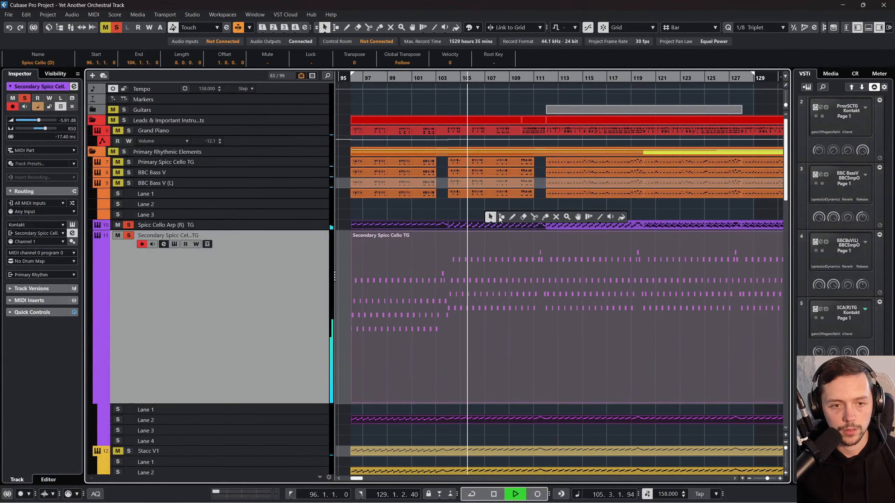
pyautogui.click(545, 216)
pyautogui.click(438, 224)
pyautogui.click(416, 224)
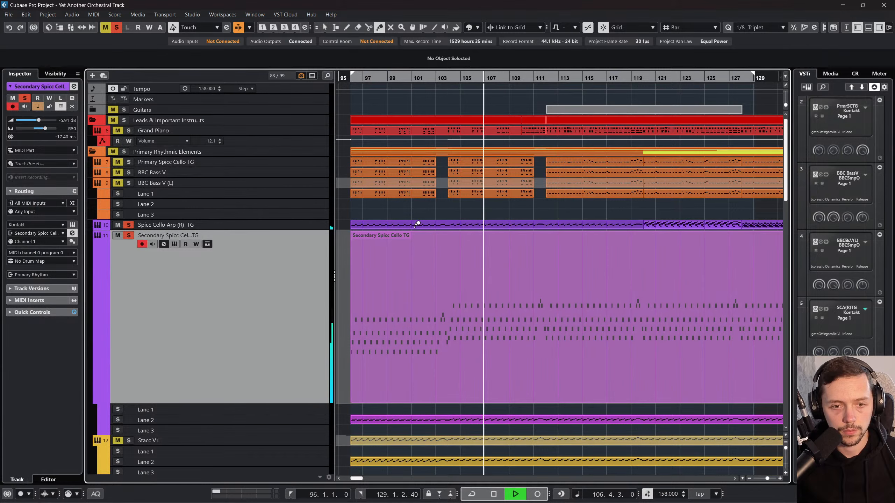
pyautogui.click(416, 224)
pyautogui.click(416, 224)
pyautogui.click(417, 225)
pyautogui.hscroll(-3, 416, 225)
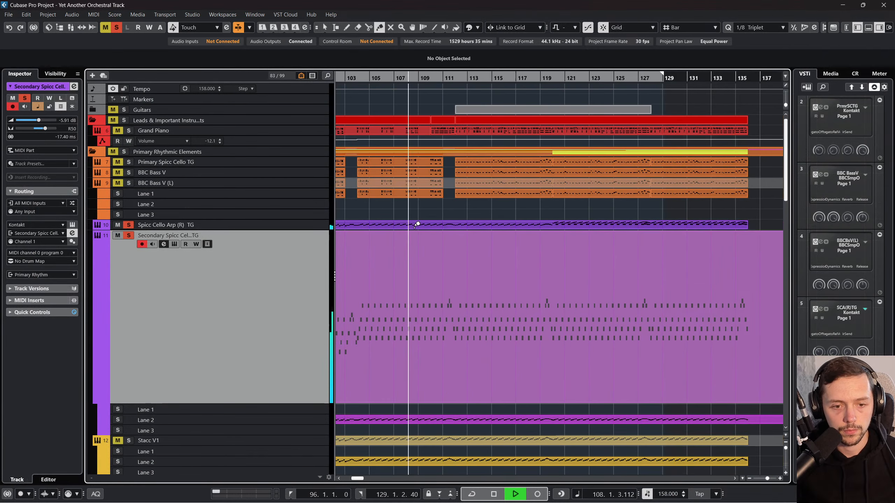
# Step: Enlarge the height of the Spicc Cello Arp (R) TG track and stop playback
pyautogui.press('1')
pyautogui.moveTo(255, 228); pyautogui.dragTo(282, 299)
pyautogui.press('space')
pyautogui.scroll(-3, 615, 257)
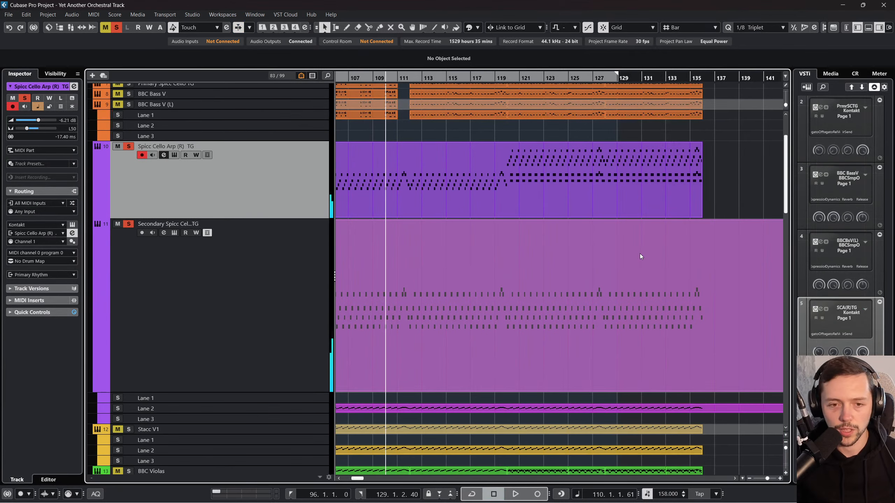
pyautogui.hscroll(-1, 639, 253)
# Step: Undo the gluing on the Spicc Cello Arp (R) TG track and show the track's lanes
pyautogui.hotkey('ctrl', 'z')
pyautogui.hotkey('ctrl', 'z')
pyautogui.hotkey('ctrl', 'z')
pyautogui.hotkey('ctrl', 'z')
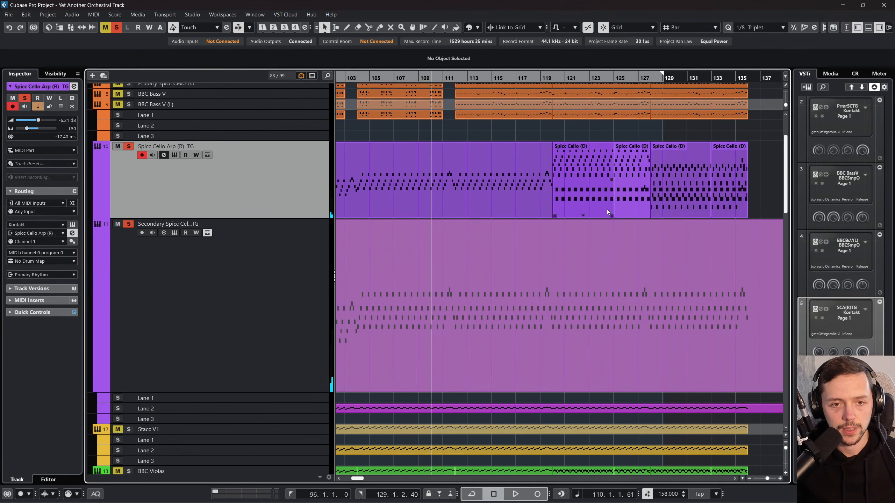
pyautogui.hscroll(-3, 522, 208)
pyautogui.click(208, 155)
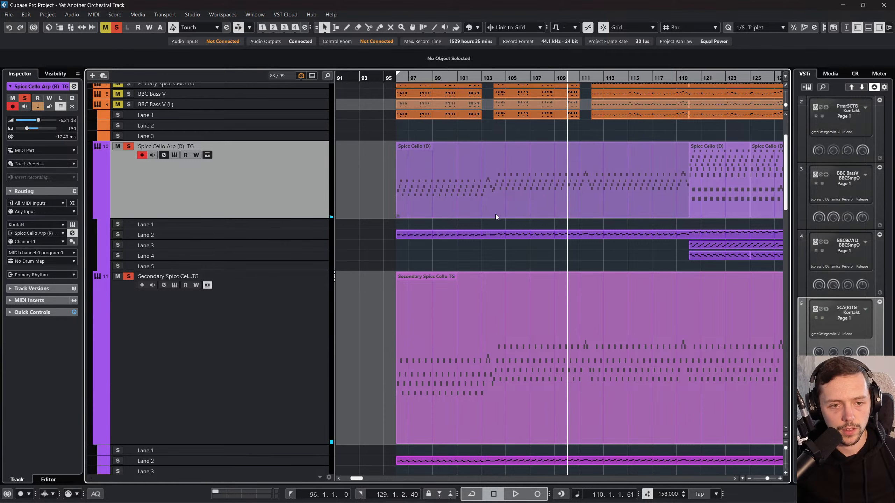
pyautogui.hscroll(3, 472, 233)
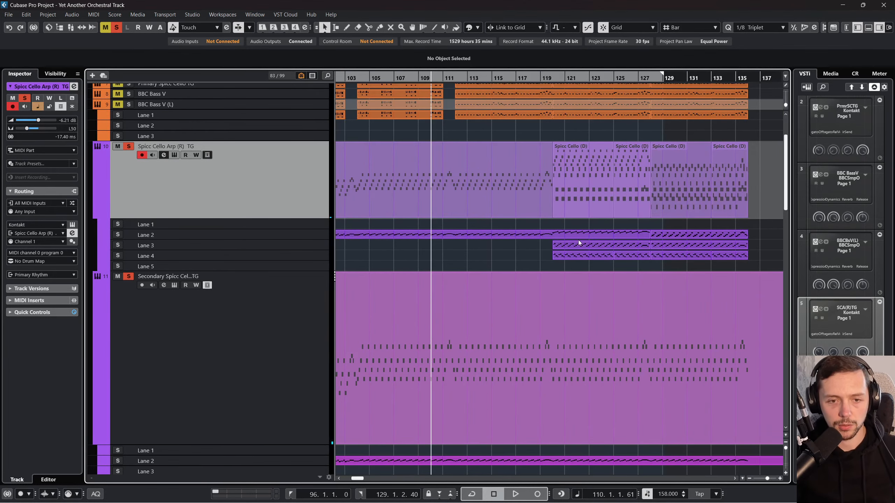
pyautogui.hscroll(-2, 490, 233)
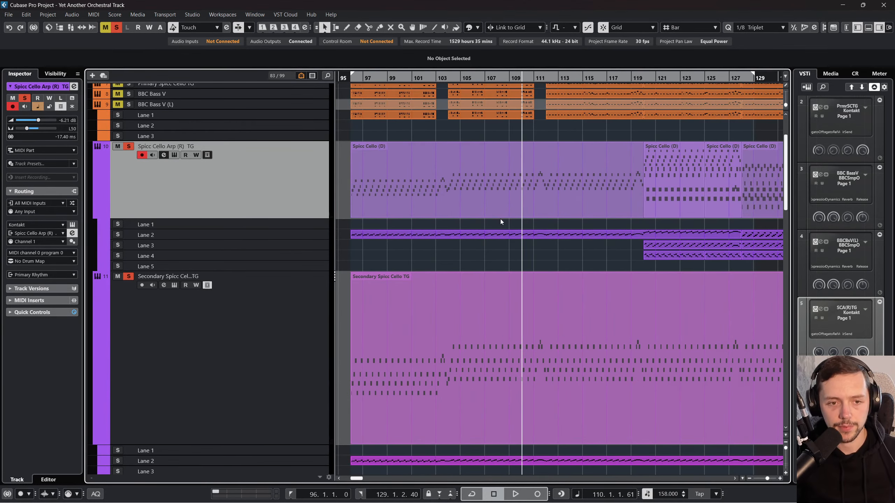
# Step: Play from about bar 104 and add Primary Spicc Cello TG to the soloed tracks
pyautogui.click(445, 77)
pyautogui.press('space')
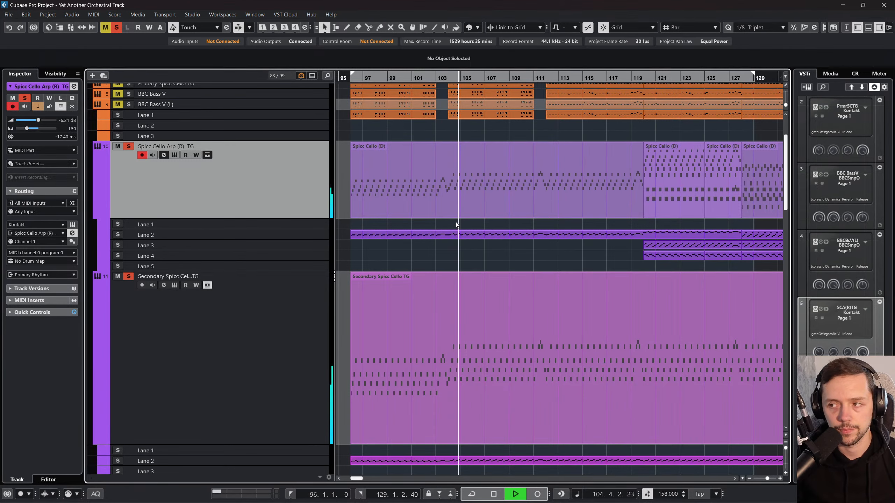
pyautogui.scroll(-15, 148, 307)
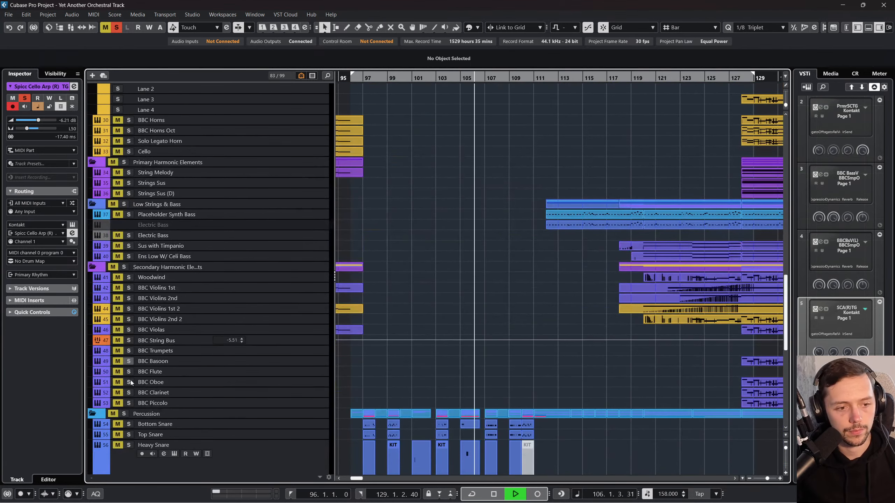
pyautogui.scroll(-10, 131, 383)
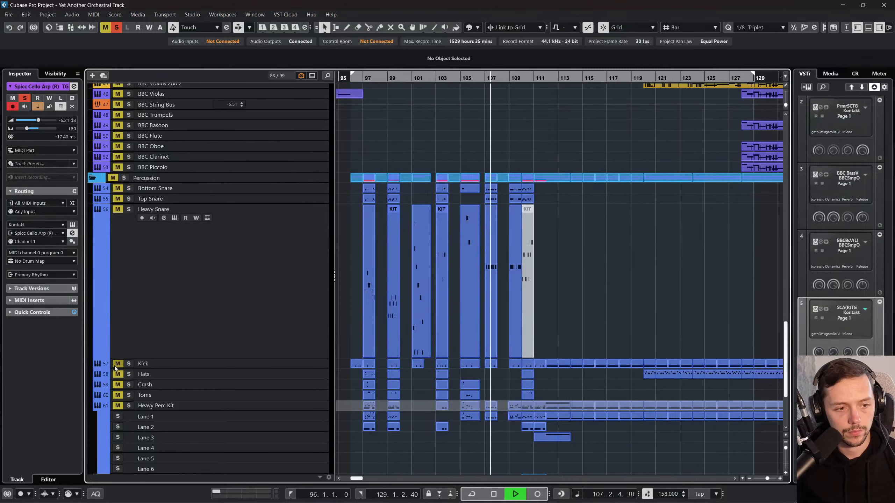
pyautogui.scroll(12, 116, 369)
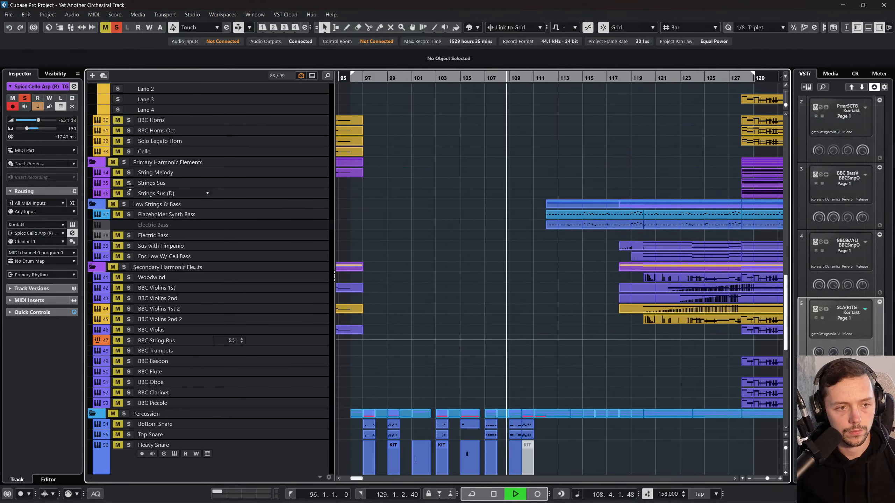
pyautogui.scroll(15, 451, 260)
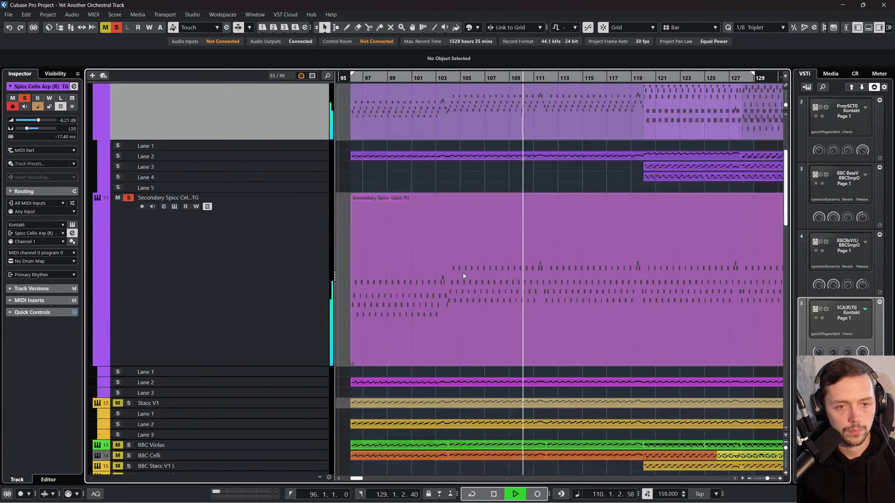
pyautogui.scroll(5, 462, 273)
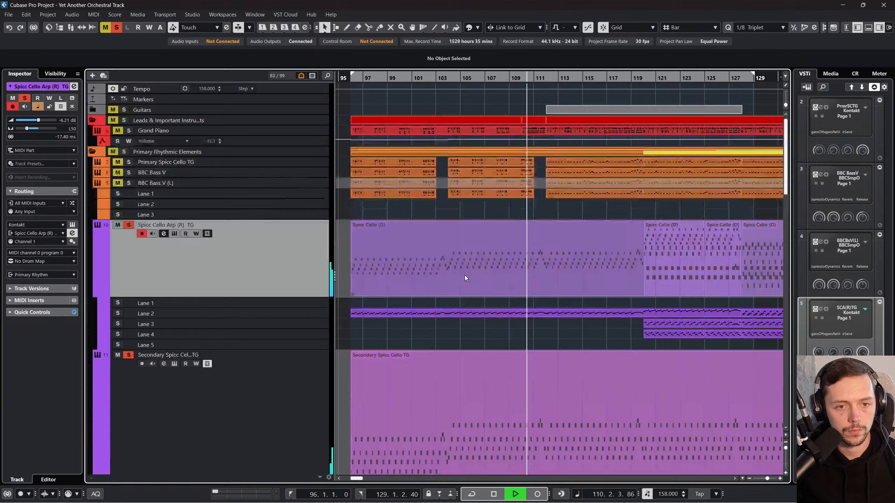
pyautogui.click(118, 162)
pyautogui.click(129, 162)
# Step: Listen to the three soloed spiccato cello tracks up to about bar 121 and stop playback
pyautogui.hscroll(4, 432, 228)
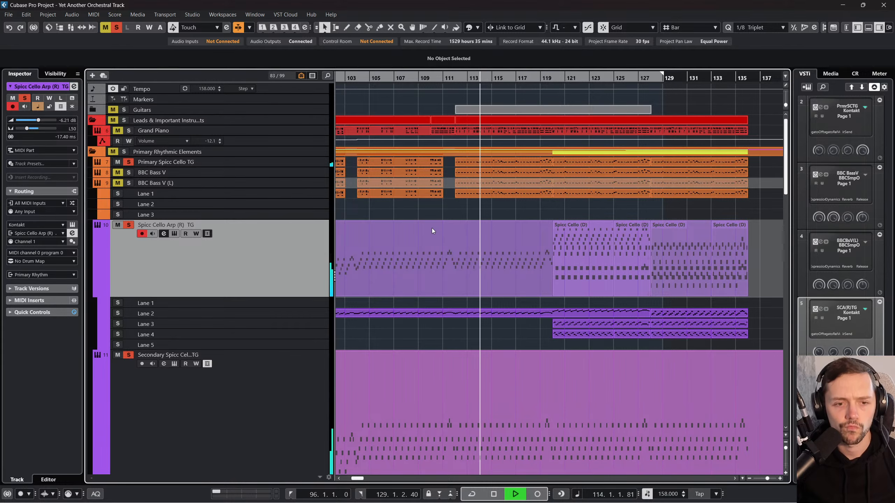
pyautogui.hscroll(2, 432, 228)
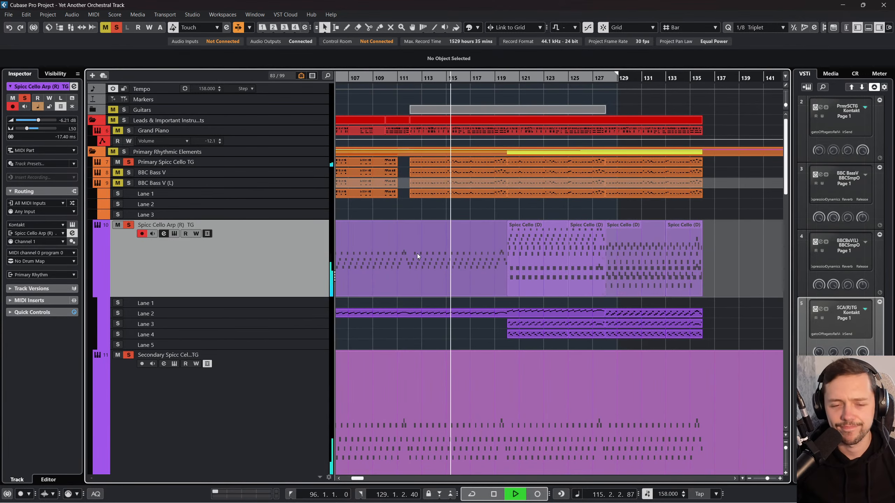
pyautogui.hscroll(-2, 417, 256)
pyautogui.scroll(-3, 416, 256)
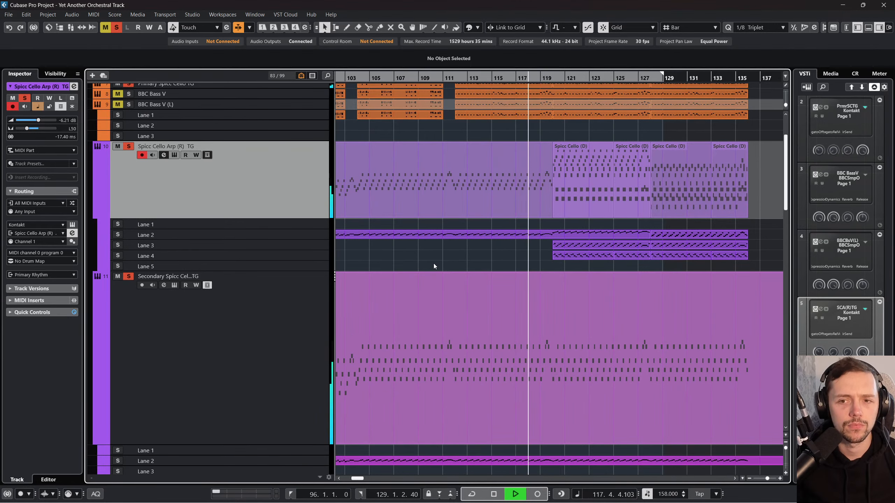
pyautogui.hscroll(-2, 433, 263)
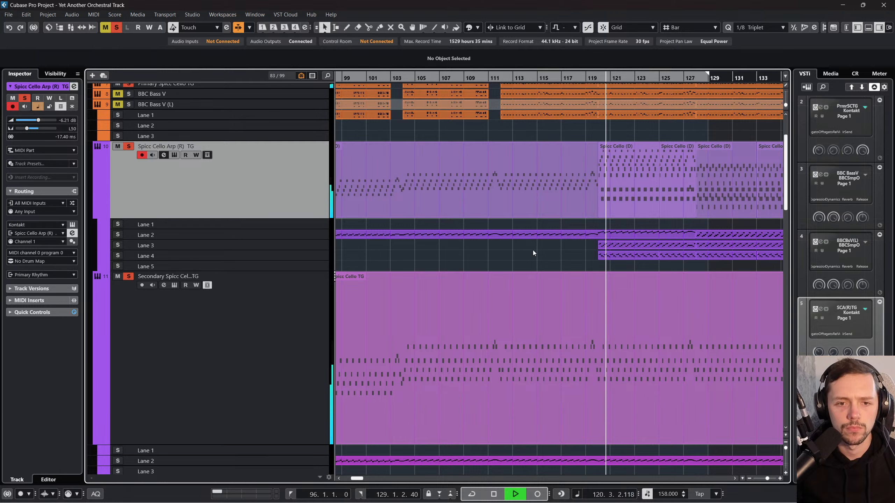
pyautogui.press('space')
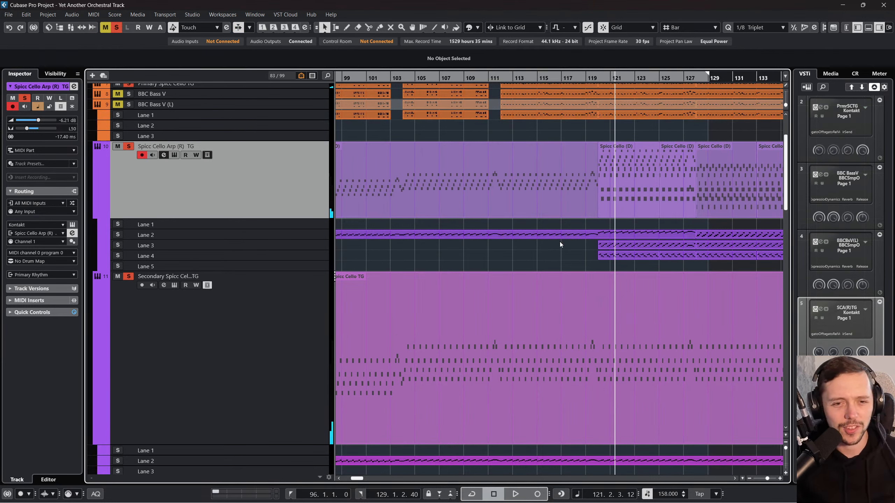
# Step: Glue the Spicc Cello Arp (R) TG parts in Lanes 3 and 4 between bars 120 and 136
pyautogui.hscroll(2, 623, 244)
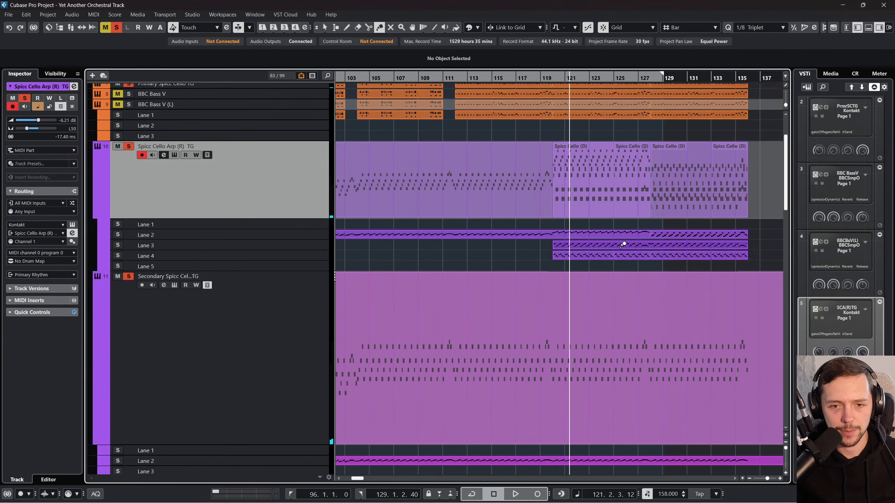
pyautogui.click(609, 254)
pyautogui.click(609, 254)
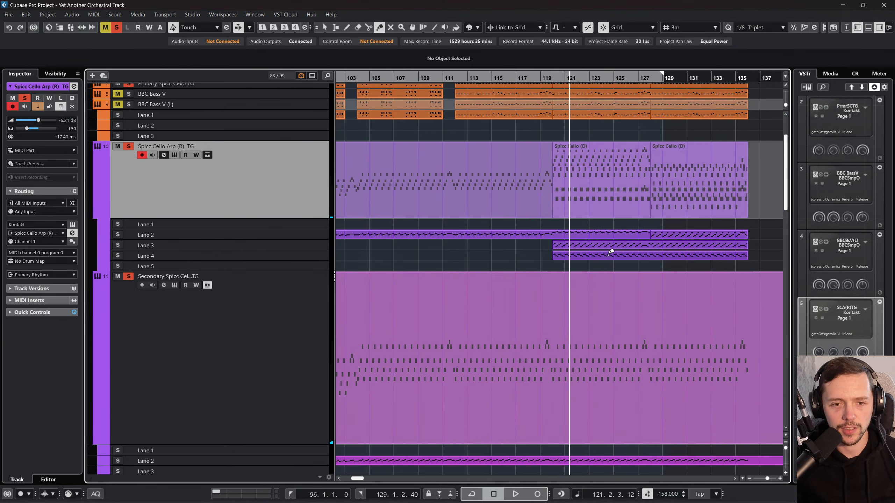
pyautogui.rightClick(609, 255)
pyautogui.click(609, 256)
# Step: Move the glued Lane 3 and Lane 4 parts of Spicc Cello Arp (R) TG to start at about bar 138
pyautogui.moveTo(746, 246); pyautogui.dragTo(746, 246)
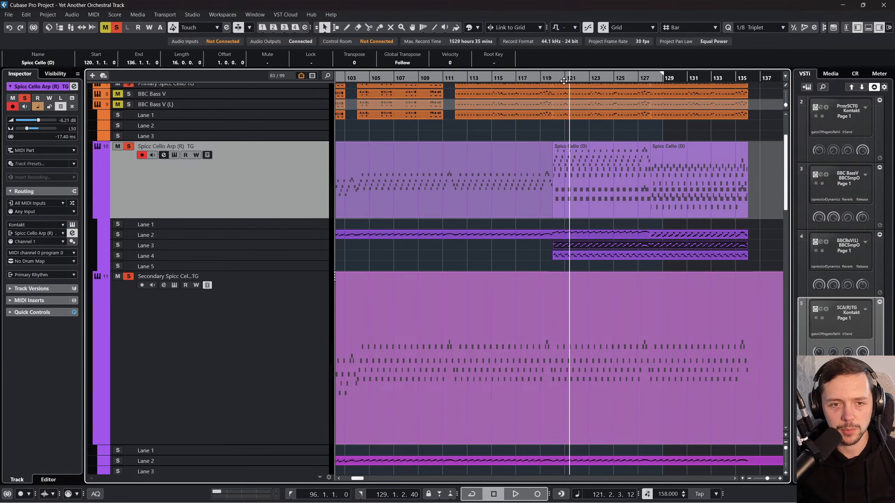
pyautogui.moveTo(562, 78); pyautogui.dragTo(564, 57)
pyautogui.moveTo(654, 256)
pyautogui.mouseDown()
pyautogui.moveTo(554, 242)
pyautogui.moveTo(673, 250)
pyautogui.mouseUp()
pyautogui.click(651, 256)
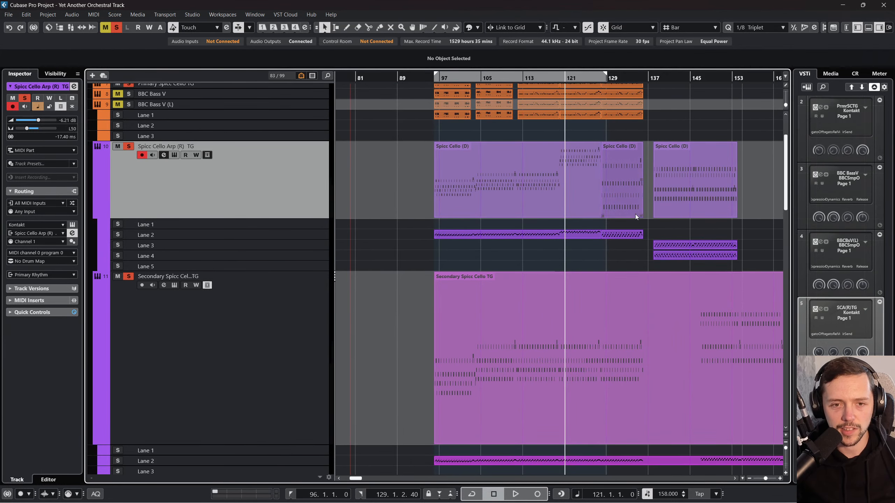
# Step: Examine the notes of the Spicc Cello Arp (R) TG part starting at bar 128 in the Key Editor, and close the editor
pyautogui.click(611, 191)
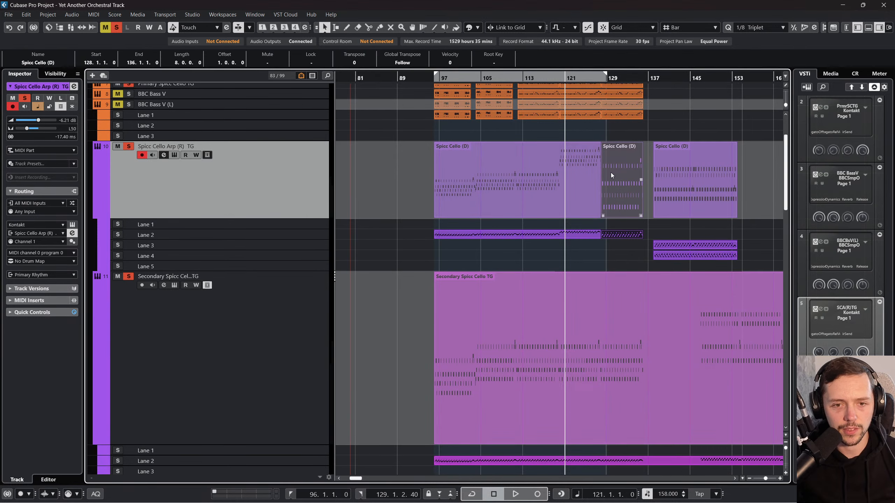
pyautogui.moveTo(621, 236)
pyautogui.mouseDown()
pyautogui.moveTo(624, 247)
pyautogui.moveTo(622, 235)
pyautogui.mouseUp()
pyautogui.doubleClick(622, 234)
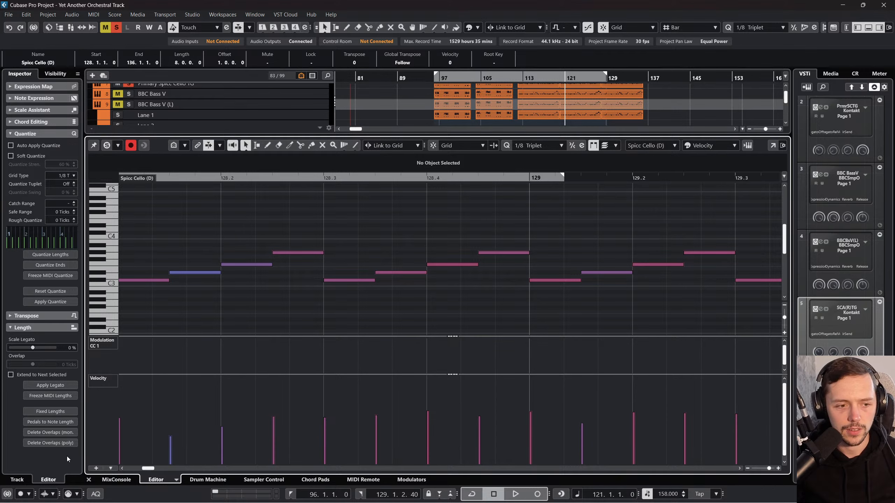
pyautogui.click(89, 479)
pyautogui.doubleClick(639, 170)
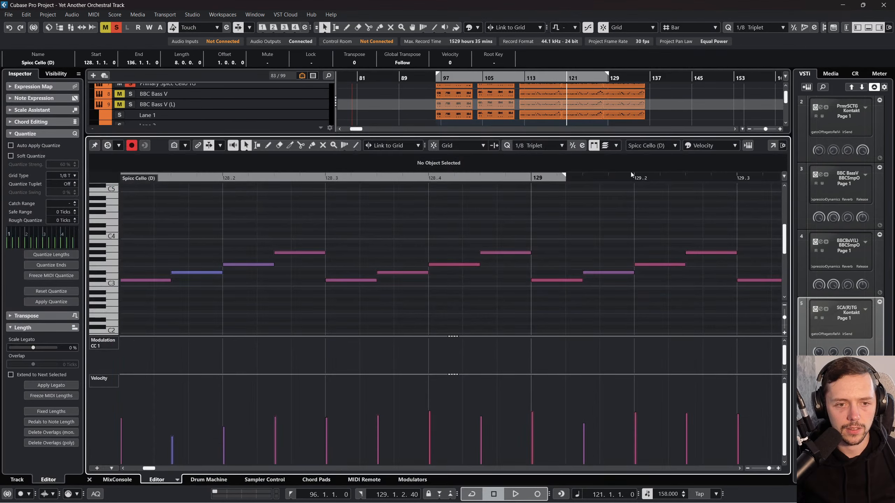
pyautogui.moveTo(461, 176); pyautogui.dragTo(461, 162)
pyautogui.scroll(-2, 463, 224)
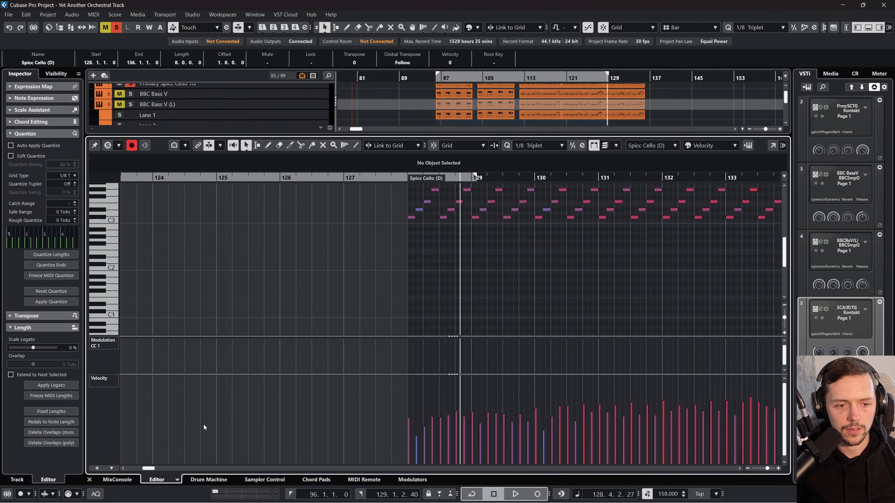
pyautogui.moveTo(86, 481); pyautogui.dragTo(86, 482)
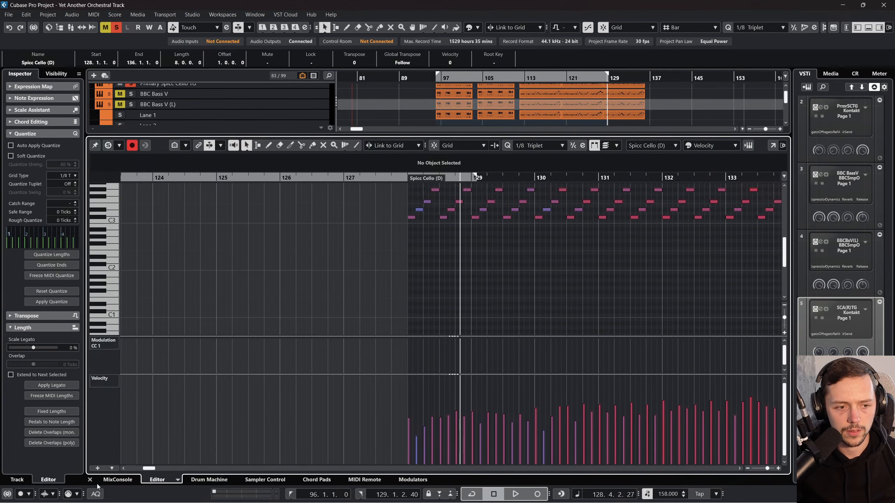
pyautogui.click(89, 479)
# Step: Try moving the Spicc Cello Arp (R) TG part from bar 128 to bar 155 and undo the move
pyautogui.moveTo(624, 184); pyautogui.dragTo(761, 195)
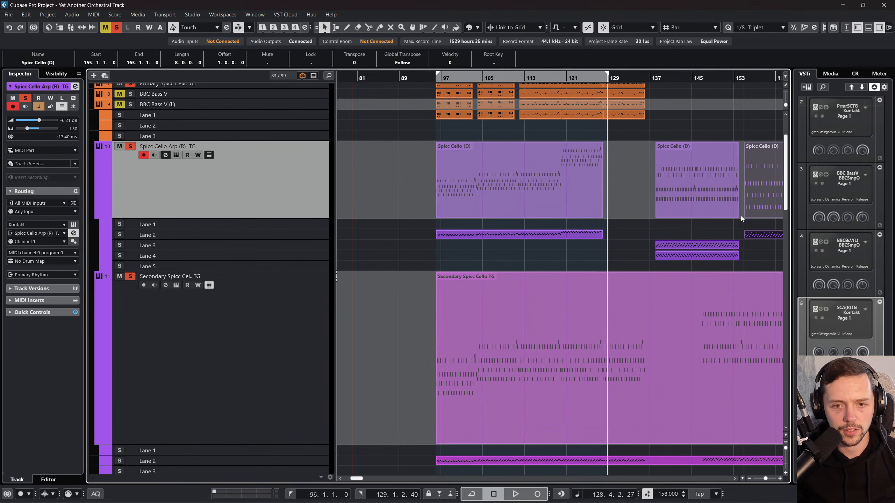
pyautogui.hscroll(1, 736, 219)
pyautogui.hotkey('ctrl', 'z')
pyautogui.click(529, 263)
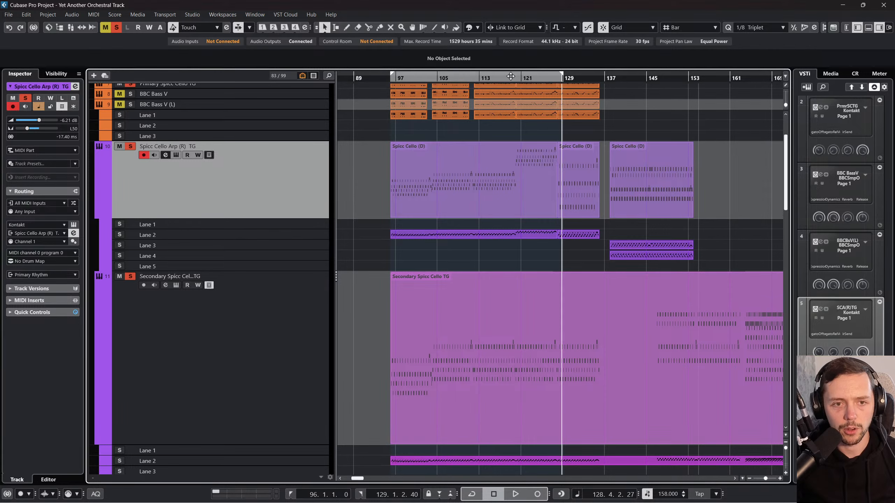
# Step: Listen to the soloed spiccato cello tracks from about bar 120 to bar 137 and stop playback
pyautogui.moveTo(501, 79); pyautogui.dragTo(524, 84)
pyautogui.press('space')
pyautogui.scroll(3, 574, 247)
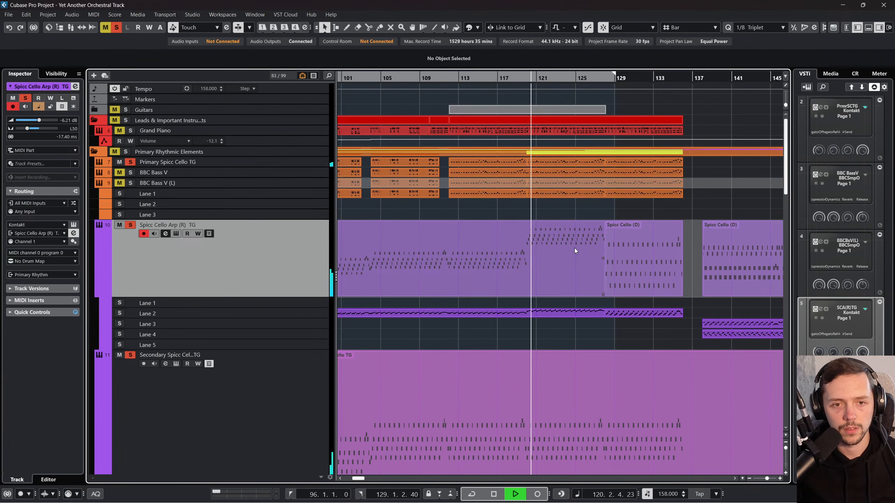
pyautogui.scroll(-3, 575, 248)
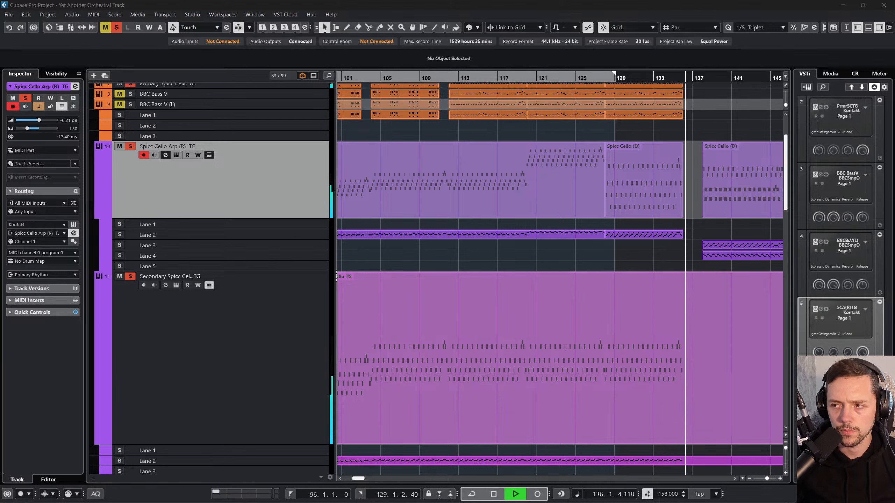
pyautogui.press('space')
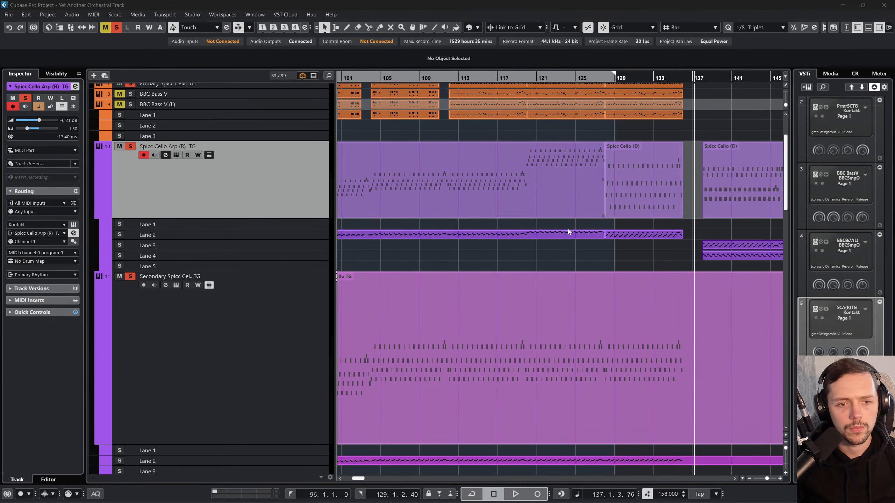
# Step: Play the soloed cello tracks from bar 96 and skip ahead to about bar 112
pyautogui.moveTo(449, 79); pyautogui.dragTo(456, 67)
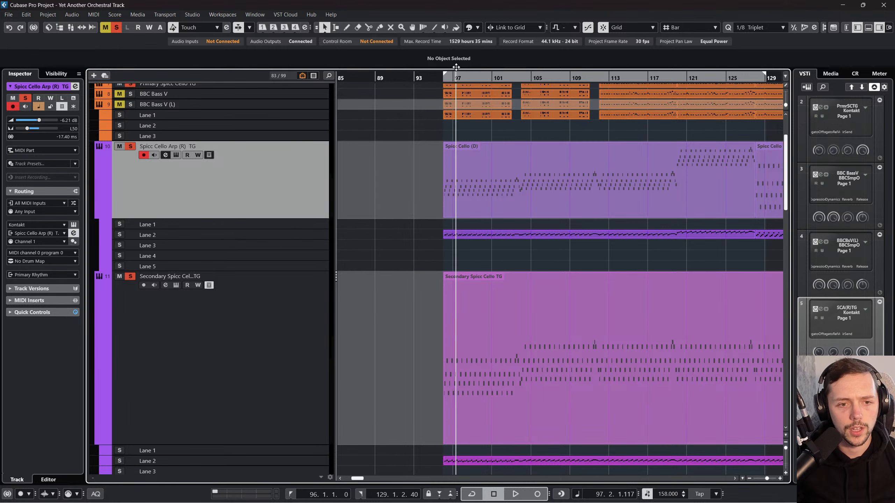
pyautogui.press('KP_1')
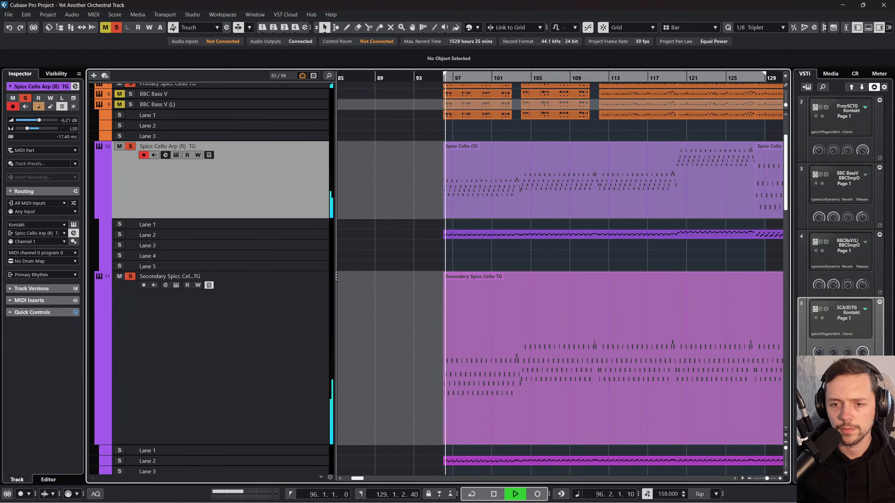
pyautogui.click(573, 251)
pyautogui.click(603, 78)
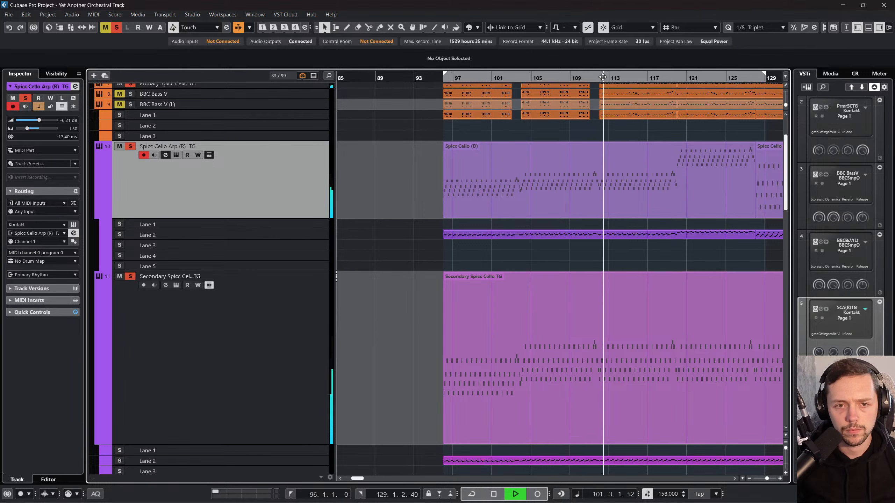
# Step: Add Stacc V1, BBC Violas and BBC Celli to the soloed tracks during playback
pyautogui.hscroll(2, 598, 194)
pyautogui.scroll(-4, 597, 193)
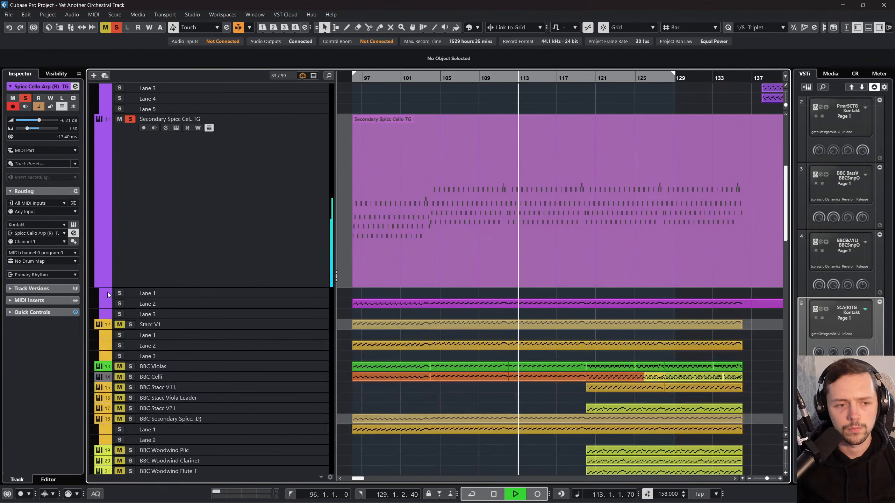
pyautogui.click(130, 324)
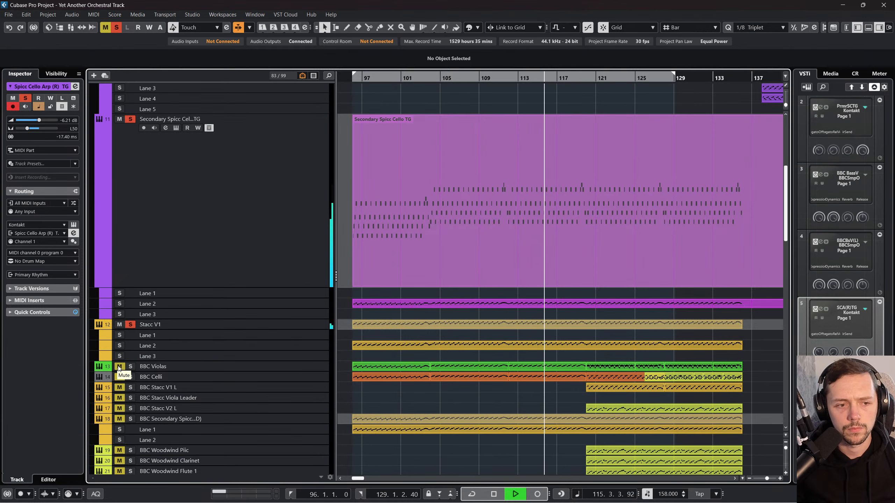
pyautogui.click(242, 324)
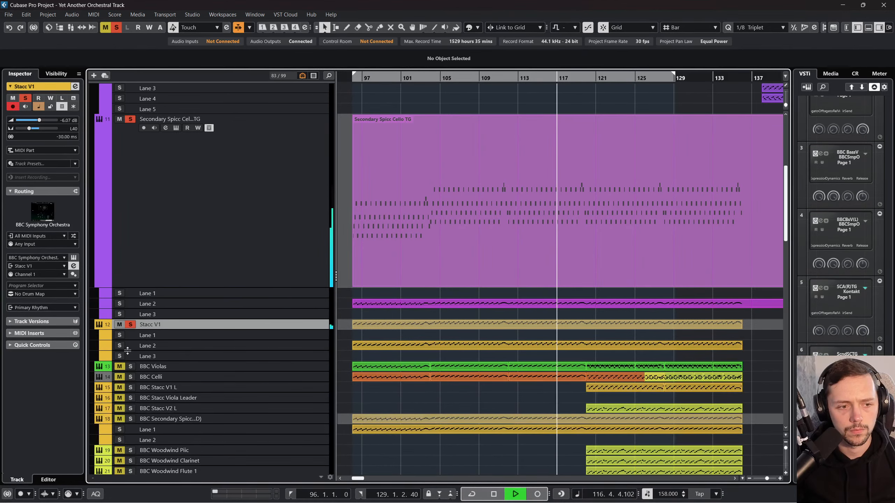
pyautogui.click(130, 366)
pyautogui.click(130, 377)
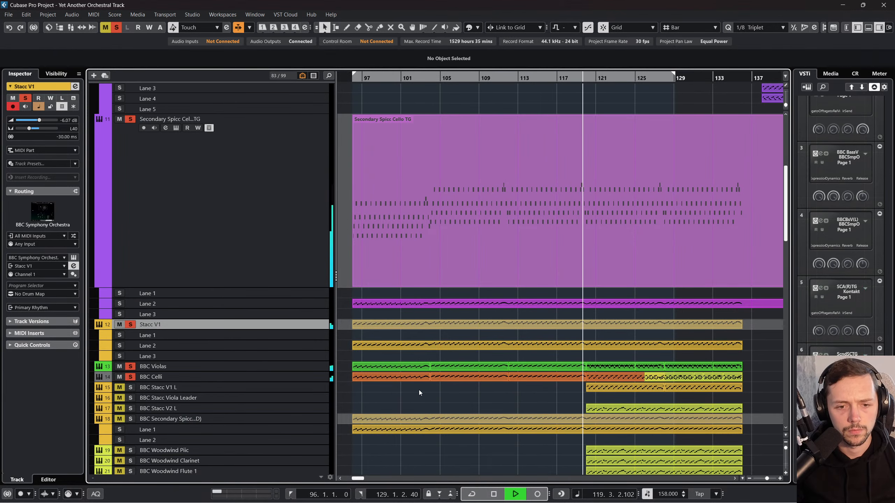
# Step: Enlarge the height of the BBC Violas track and stop playback
pyautogui.hscroll(2, 418, 390)
pyautogui.click(252, 368)
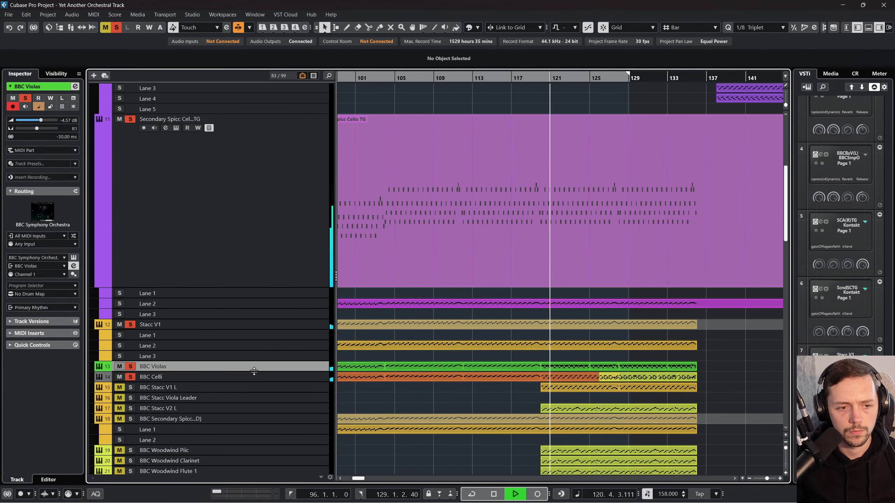
pyautogui.moveTo(254, 372); pyautogui.dragTo(255, 409)
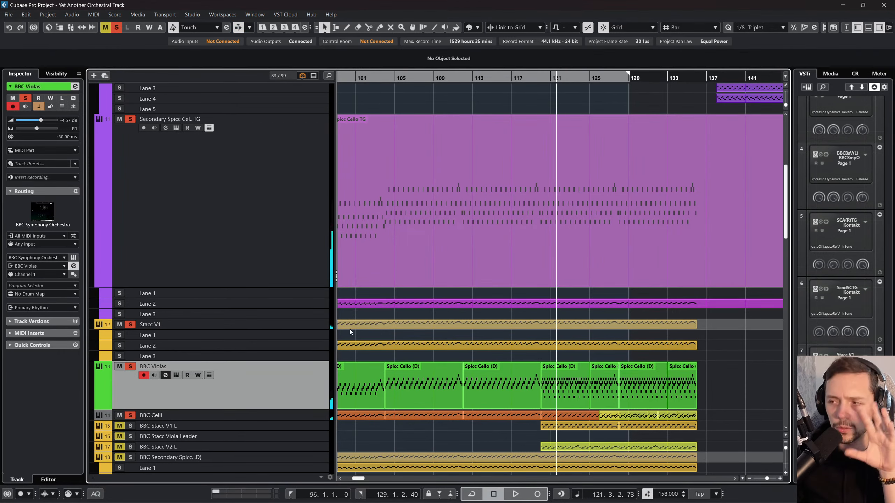
# Step: Show the BBC Violas lanes and delete the overlapping parts between bars 120 and 136, keeping one layer in Lane 1
pyautogui.scroll(-3, 349, 331)
pyautogui.click(579, 303)
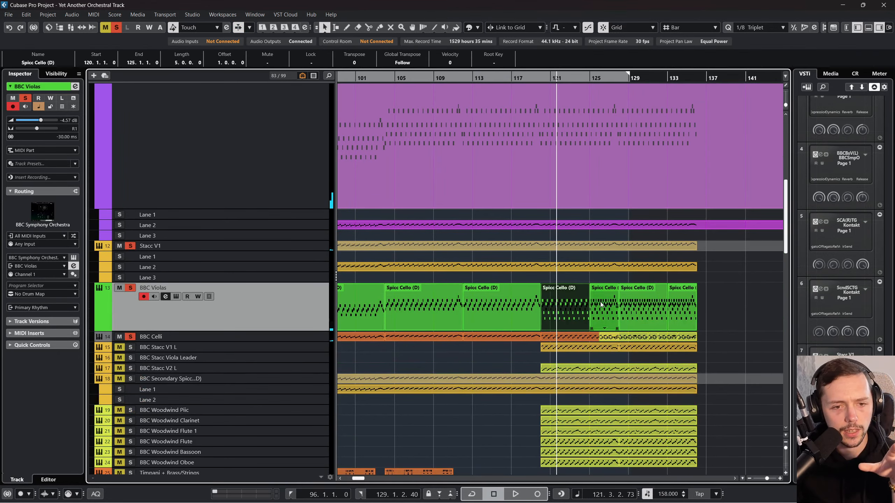
pyautogui.hscroll(-6, 600, 305)
pyautogui.click(209, 297)
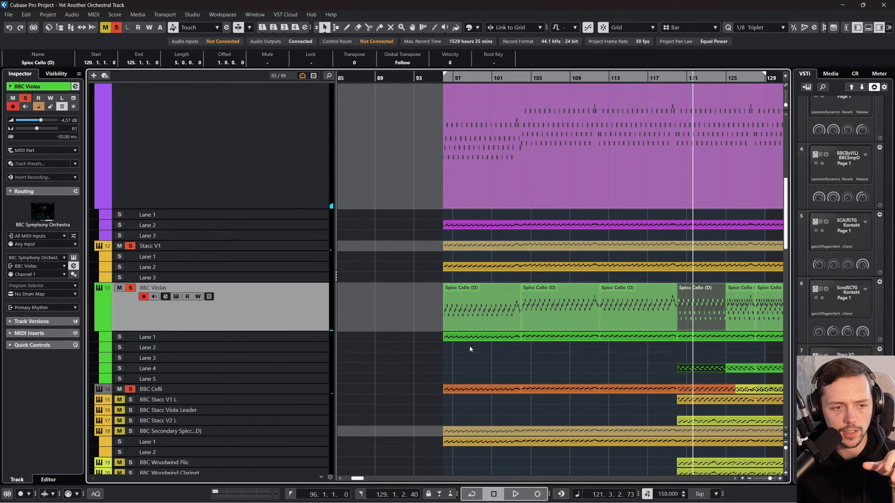
pyautogui.hscroll(1, 556, 358)
pyautogui.click(604, 344)
pyautogui.hscroll(2, 619, 346)
pyautogui.moveTo(685, 346); pyautogui.dragTo(555, 338)
pyautogui.press('Delete')
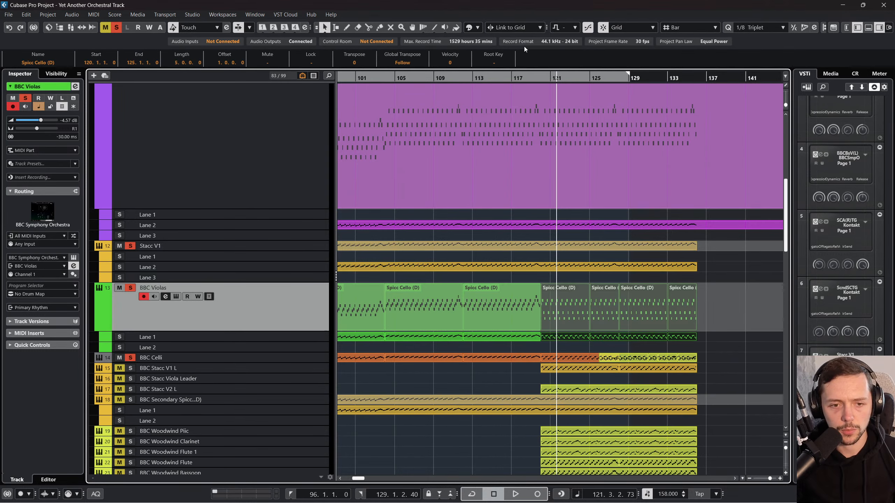
# Step: Turn on cycle playback and play the soloed string tracks from about bar 113
pyautogui.click(531, 76)
pyautogui.moveTo(501, 80); pyautogui.dragTo(473, 80)
pyautogui.press('space')
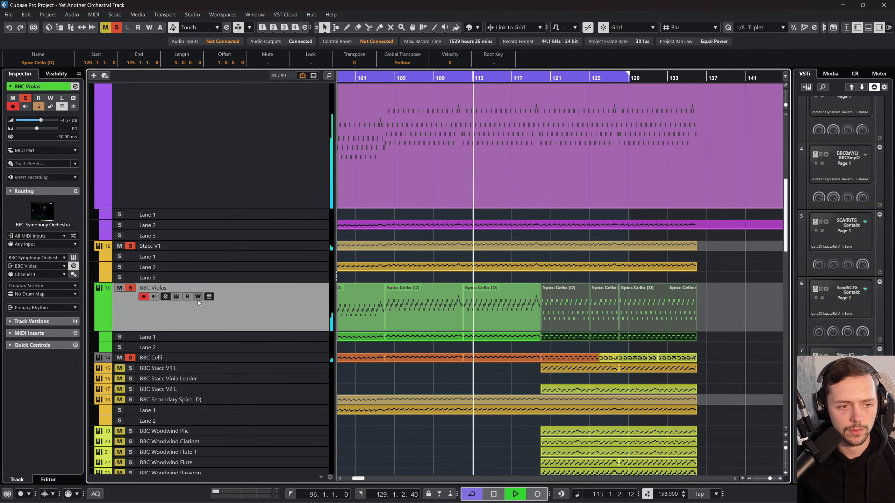
pyautogui.scroll(4, 510, 274)
pyautogui.hscroll(1, 510, 274)
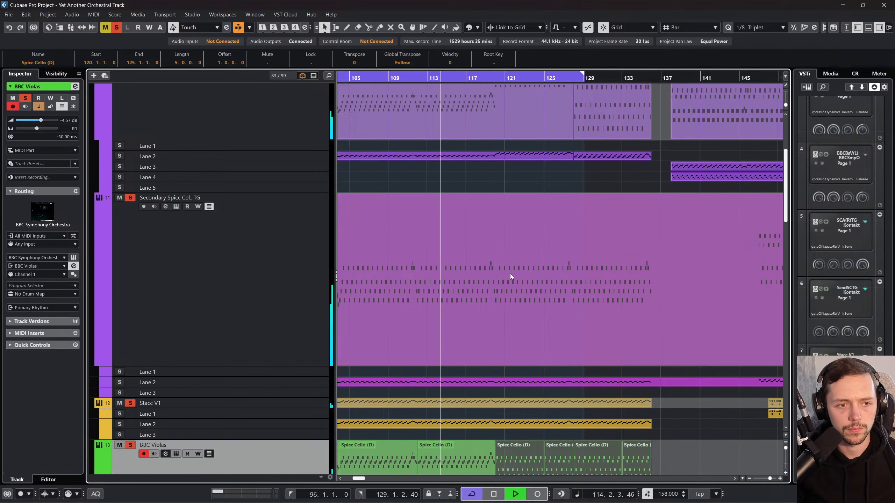
pyautogui.scroll(2, 510, 274)
pyautogui.click(542, 240)
pyautogui.scroll(-3, 542, 240)
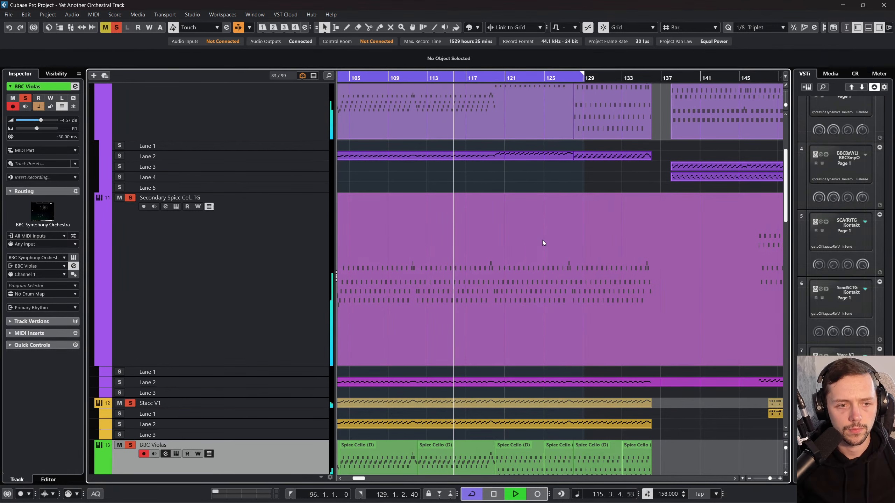
# Step: Split the Secondary Spicc Cello TG part at bars 120 and 136
pyautogui.rightClick(514, 258)
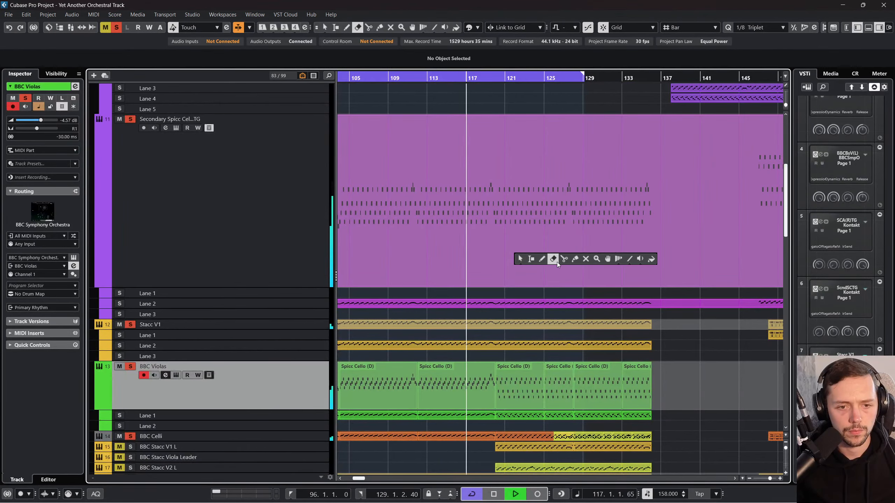
pyautogui.click(563, 261)
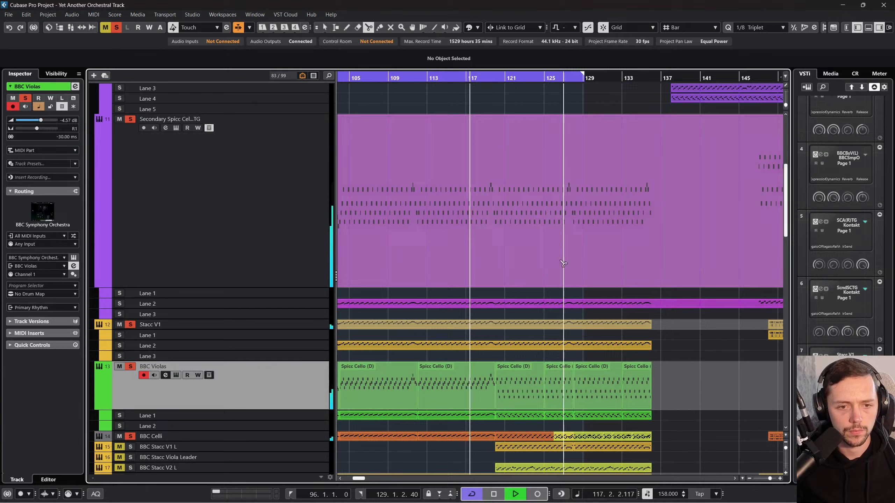
pyautogui.click(495, 247)
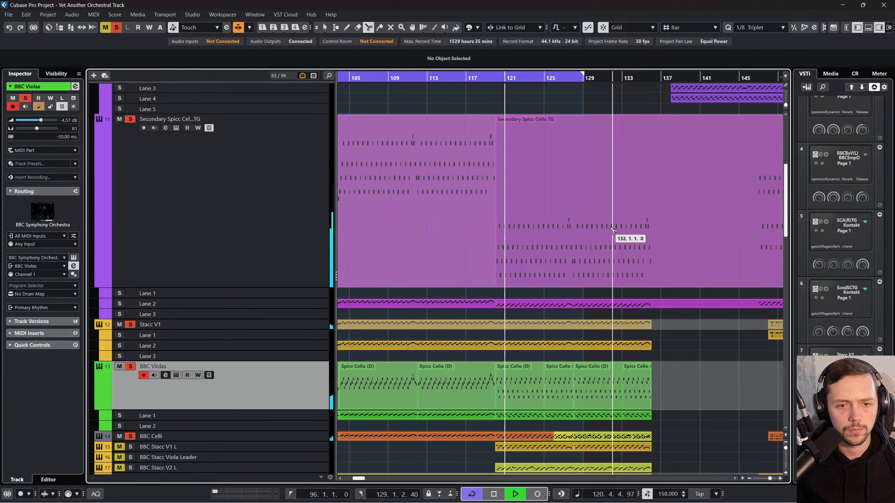
pyautogui.rightClick(665, 227)
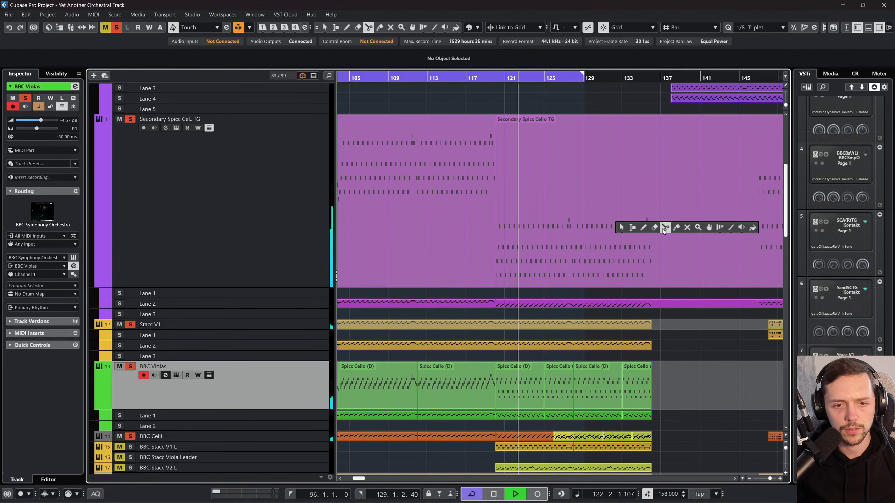
pyautogui.click(663, 228)
pyautogui.click(653, 231)
# Step: Delete the Secondary Spicc Cello TG part between bars 120 and 136
pyautogui.press('1')
pyautogui.click(547, 222)
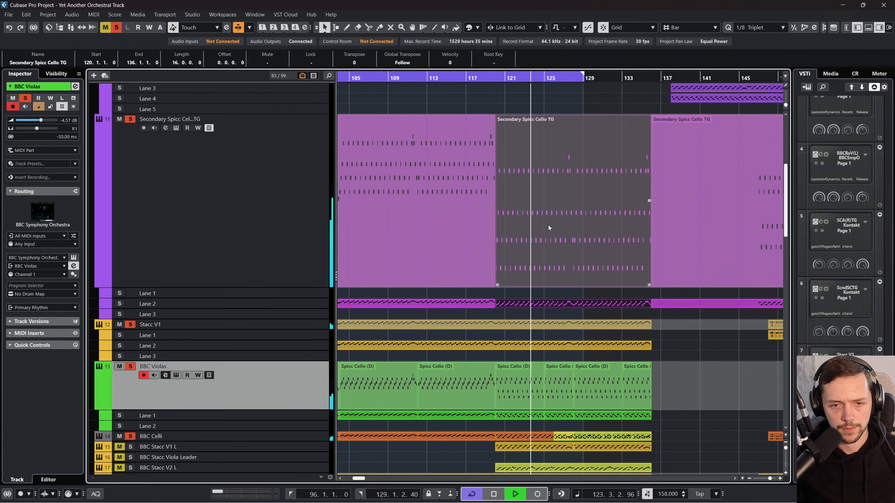
pyautogui.press('Delete')
# Step: Split the Secondary Spicc Cello TG part at bar 147 and delete its empty section between bars 136 and 147
pyautogui.click(607, 240)
pyautogui.hscroll(4, 610, 239)
pyautogui.press('5')
pyautogui.rightClick(618, 235)
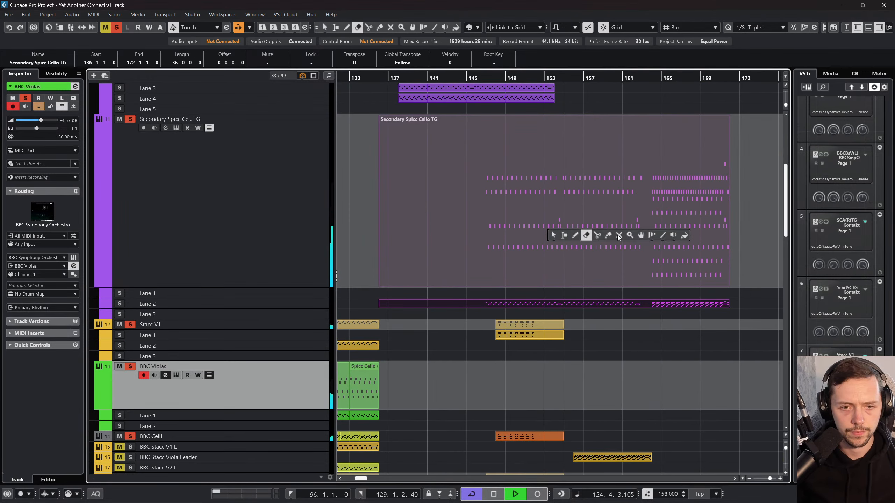
pyautogui.click(597, 235)
pyautogui.click(486, 238)
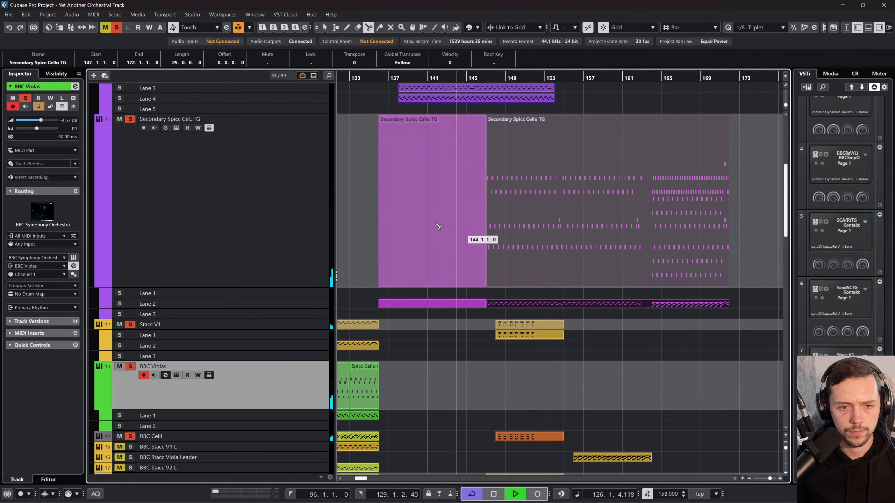
pyautogui.press('1')
pyautogui.click(395, 186)
pyautogui.press('Delete')
# Step: Move the remaining Secondary Spicc Cello TG part to start at bar 120 and audition the transition
pyautogui.hscroll(-4, 439, 204)
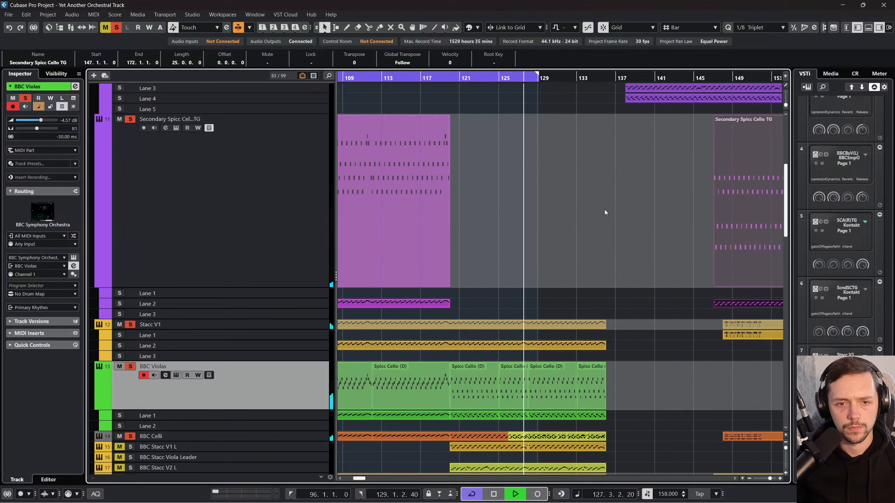
pyautogui.moveTo(664, 209); pyautogui.dragTo(397, 206)
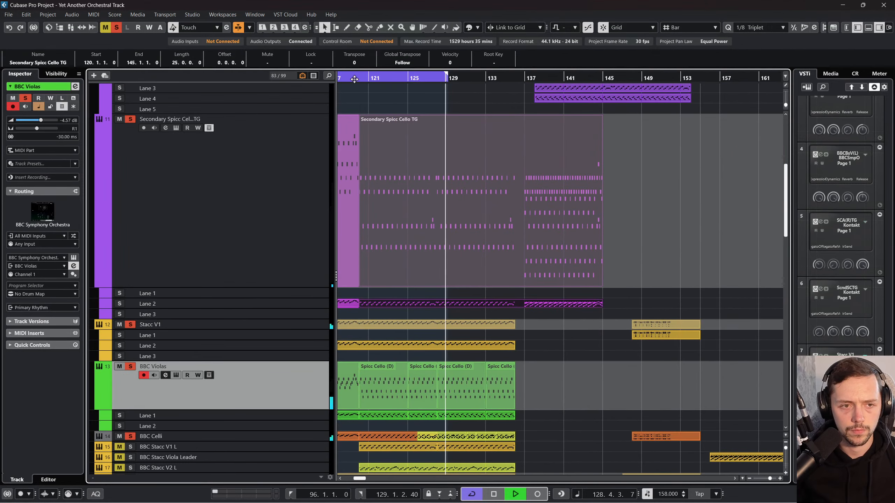
pyautogui.press('space')
pyautogui.hscroll(-6, 357, 150)
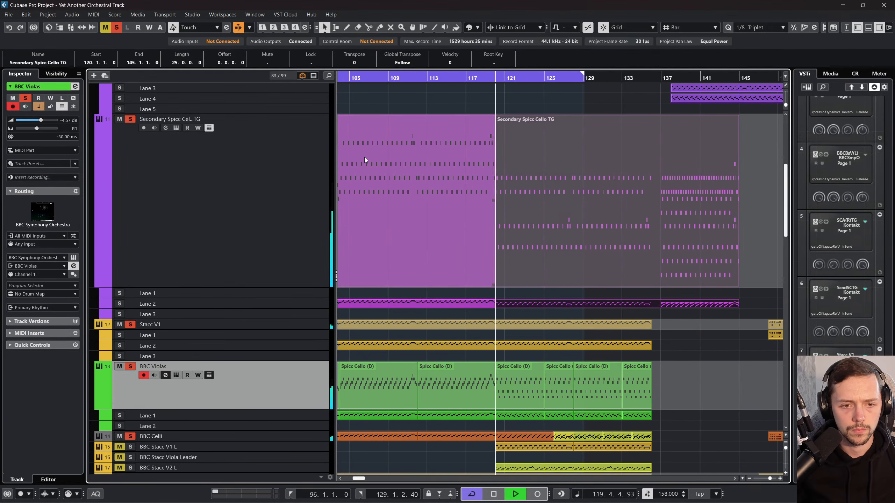
pyautogui.press('space')
# Step: Split the moved Secondary Spicc Cello TG part at bar 137, shifting its first section to bar 144 and its second to bar 120
pyautogui.rightClick(608, 185)
pyautogui.click(650, 186)
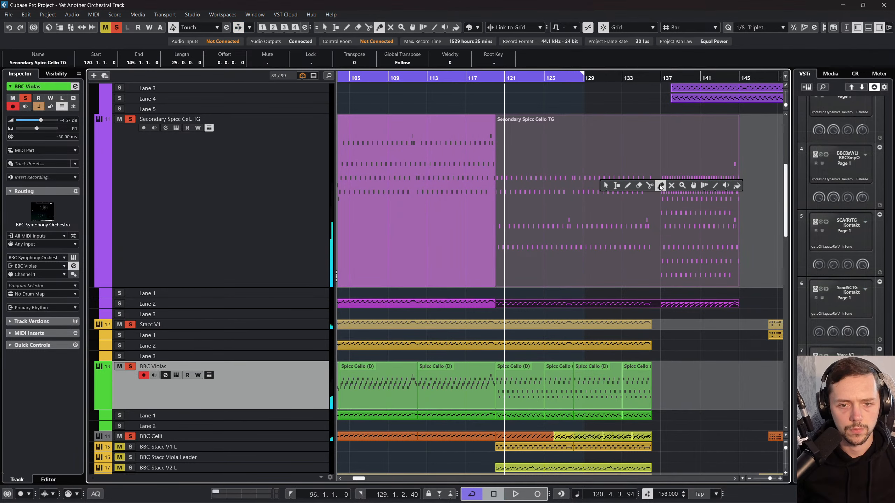
pyautogui.click(659, 185)
pyautogui.press('1')
pyautogui.moveTo(532, 180); pyautogui.dragTo(760, 180)
pyautogui.moveTo(664, 178); pyautogui.dragTo(498, 177)
pyautogui.moveTo(503, 177); pyautogui.dragTo(503, 177)
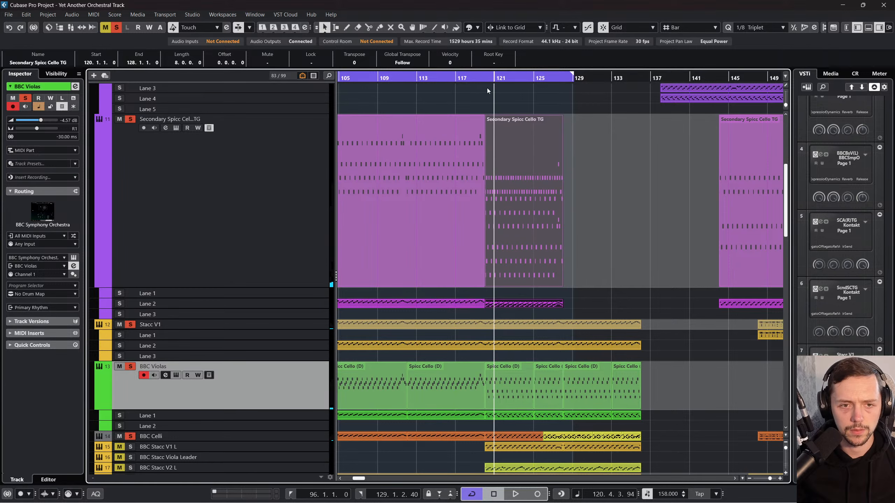
# Step: Audition the strings from bar 120 and delete both Secondary Spicc Cello TG parts at bars 120 and 144
pyautogui.click(487, 77)
pyautogui.press('space')
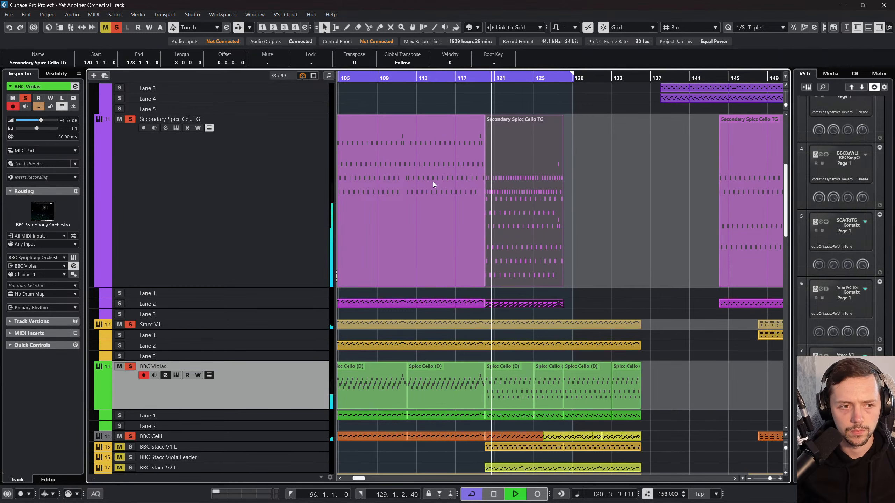
pyautogui.press('space')
pyautogui.hotkey('ctrl', 'z')
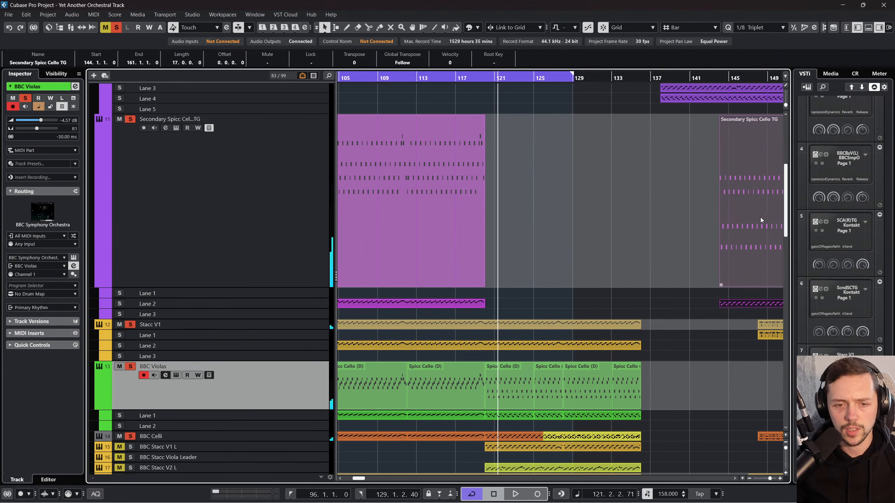
pyautogui.hotkey('ctrl', 'z')
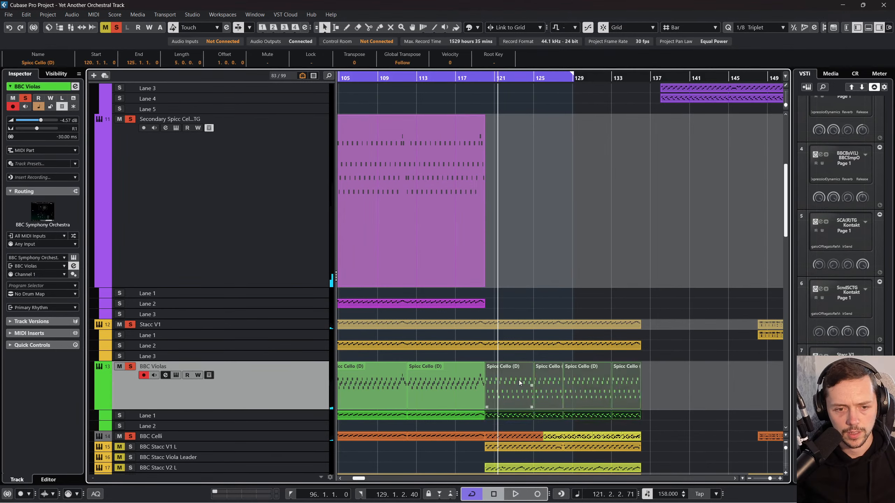
pyautogui.click(628, 384)
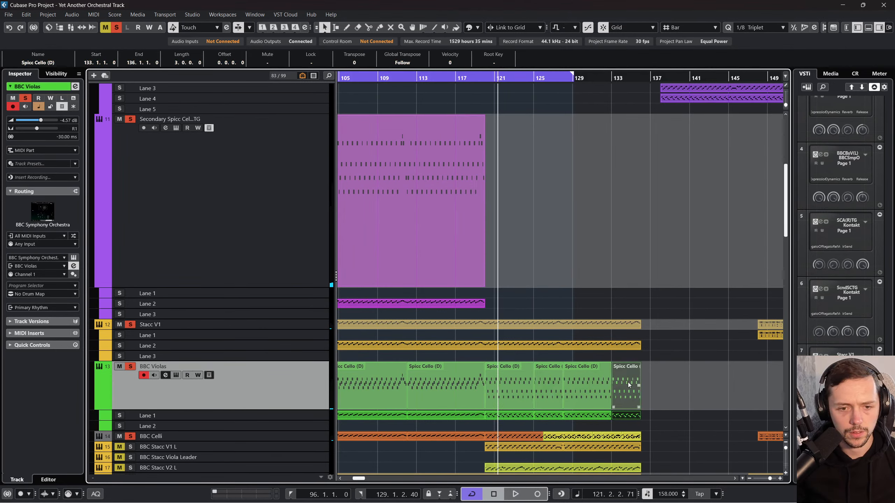
pyautogui.click(529, 372)
pyautogui.click(328, 246)
pyautogui.hotkey('ctrl', 'v')
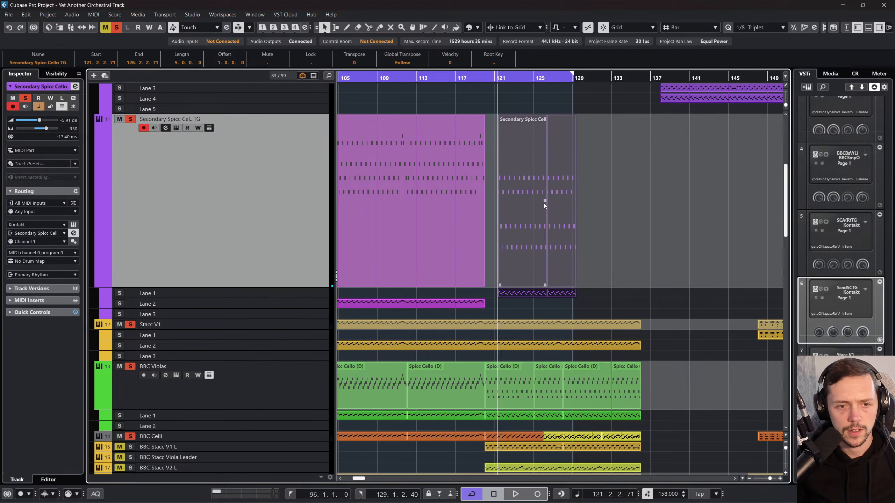
pyautogui.moveTo(530, 200); pyautogui.dragTo(520, 200)
pyautogui.hotkey('ctrl', 'z')
pyautogui.hotkey('ctrl', 'z')
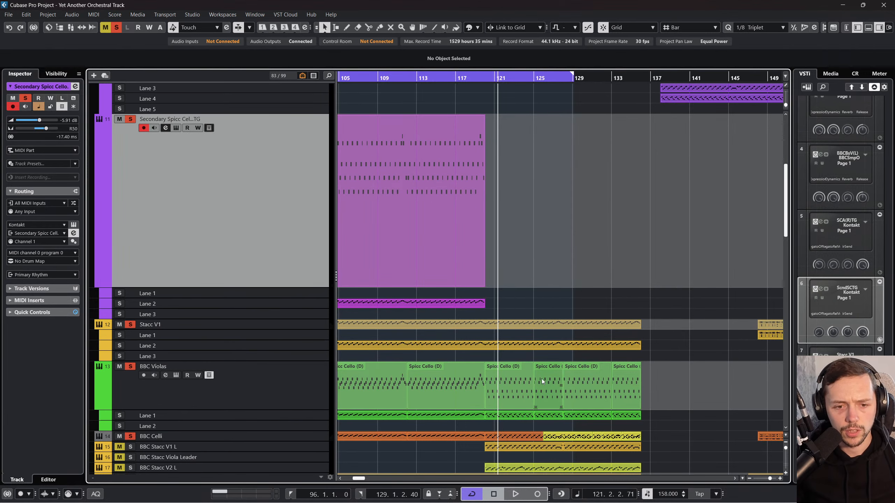
# Step: Copy the BBC Violas parts between bars 120 and 133 onto the Secondary Spicc Cello TG track, starting at bar 120
pyautogui.keyDown('shift'); pyautogui.click(552, 376); pyautogui.keyUp('shift')
pyautogui.keyDown('shift'); pyautogui.click(591, 365); pyautogui.keyUp('shift')
pyautogui.hotkey('ctrl', 'c')
pyautogui.hotkey('ctrl', 'v')
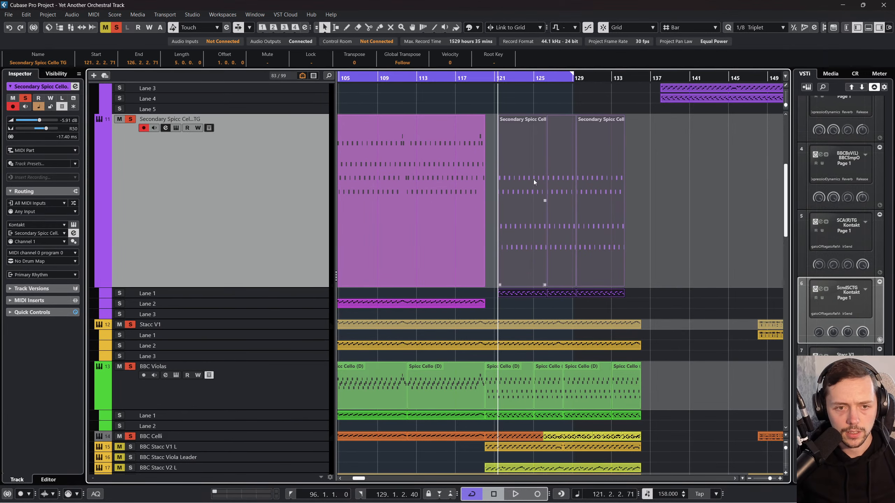
pyautogui.moveTo(533, 179); pyautogui.dragTo(521, 179)
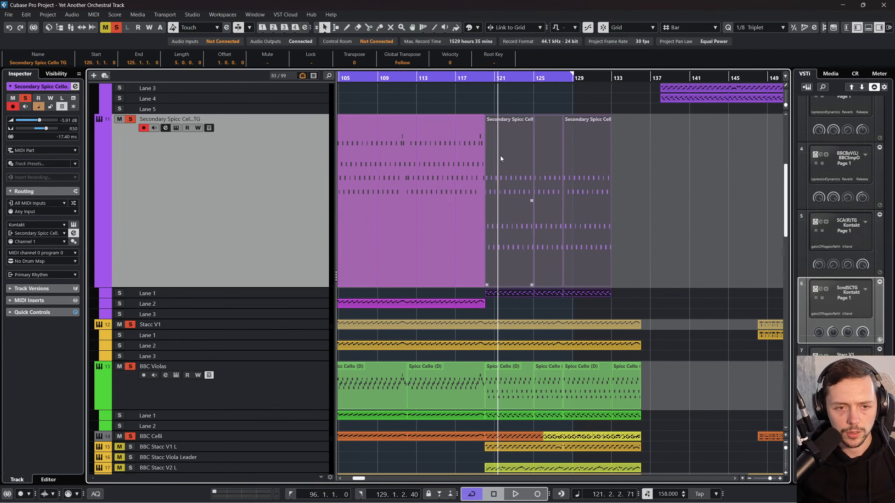
# Step: Glue the copied parts to the preceding Secondary Spicc Cello TG part, making one part from bar 96 to 133
pyautogui.click(472, 162)
pyautogui.moveTo(656, 173); pyautogui.dragTo(454, 169)
pyautogui.rightClick(454, 168)
pyautogui.click(511, 169)
pyautogui.click(457, 174)
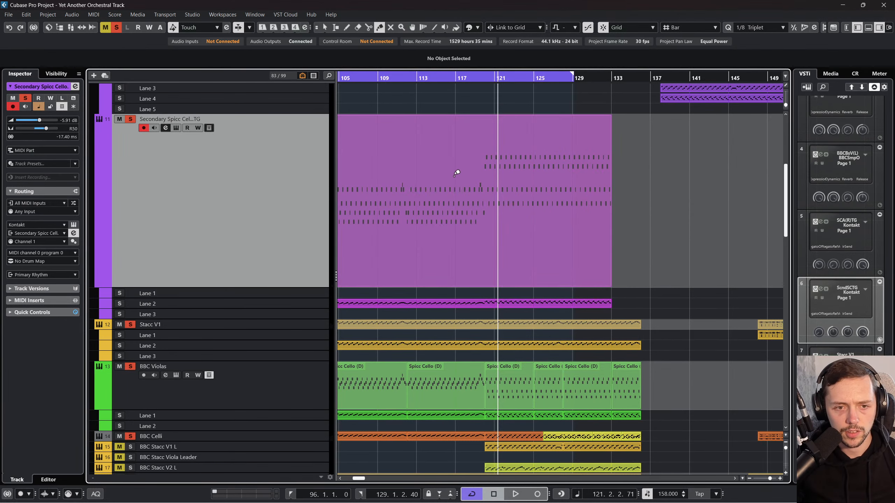
pyautogui.rightClick(444, 173)
pyautogui.click(444, 168)
# Step: Open the glued Secondary Spicc Cello TG part in the Key Editor and go to its notes around bar 120
pyautogui.click(477, 88)
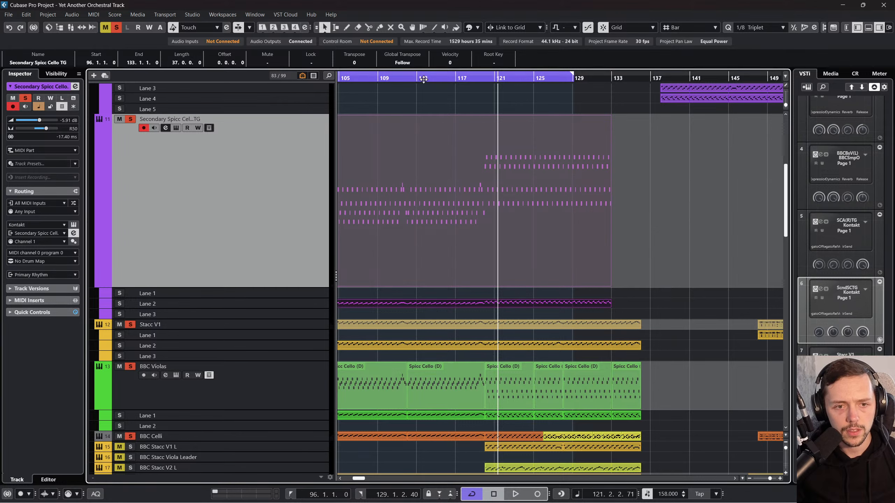
pyautogui.click(407, 79)
pyautogui.doubleClick(513, 234)
pyautogui.hscroll(4, 545, 269)
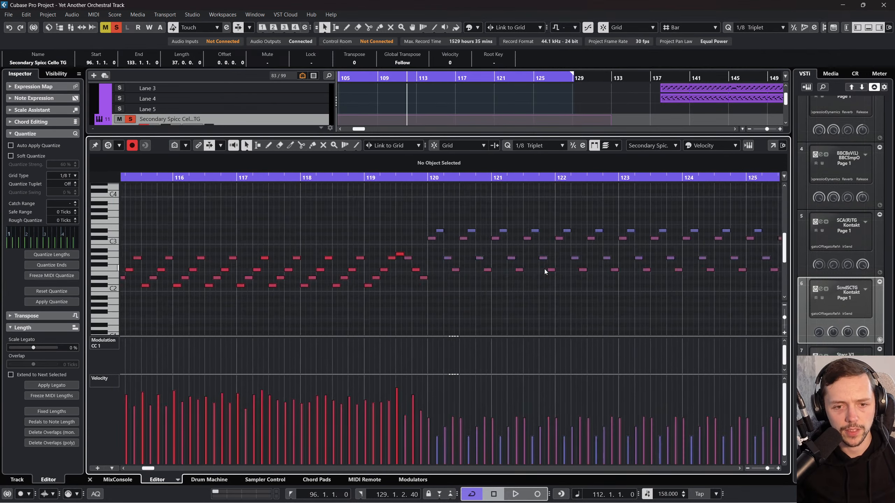
pyautogui.hscroll(12, 608, 272)
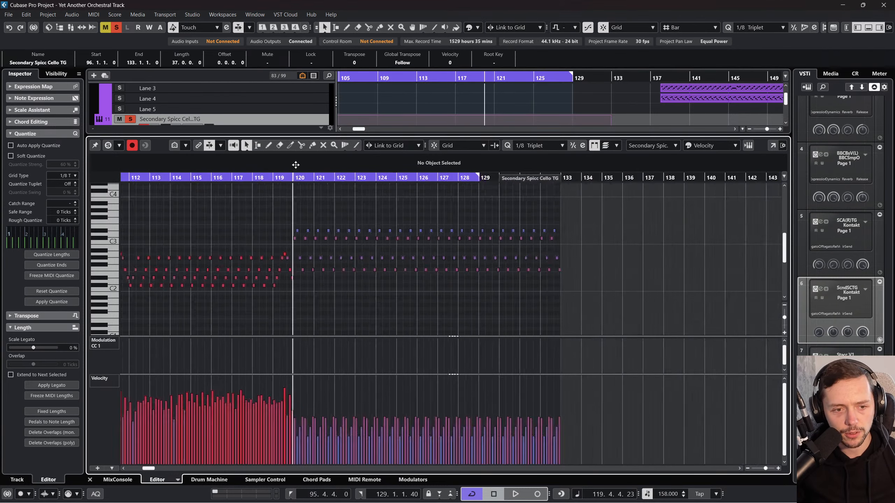
pyautogui.moveTo(294, 177); pyautogui.dragTo(299, 154)
pyautogui.moveTo(435, 291); pyautogui.dragTo(426, 311)
pyautogui.moveTo(524, 378)
pyautogui.mouseDown()
pyautogui.moveTo(525, 349)
pyautogui.moveTo(524, 366)
pyautogui.mouseUp()
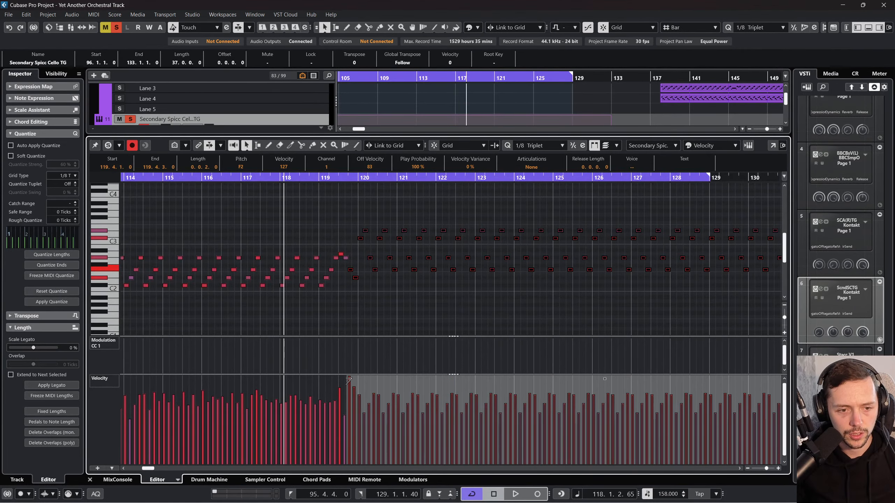
pyautogui.moveTo(348, 379)
pyautogui.mouseDown()
pyautogui.moveTo(350, 391)
pyautogui.moveTo(353, 379)
pyautogui.mouseUp()
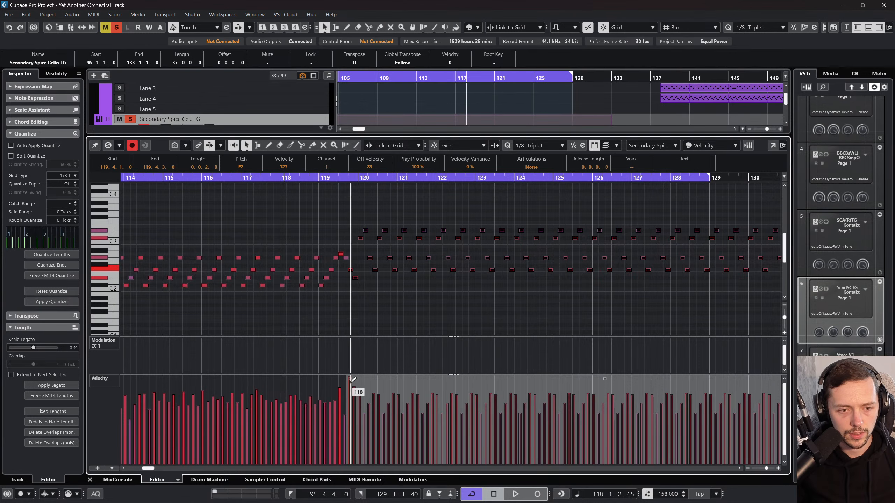
pyautogui.click(376, 300)
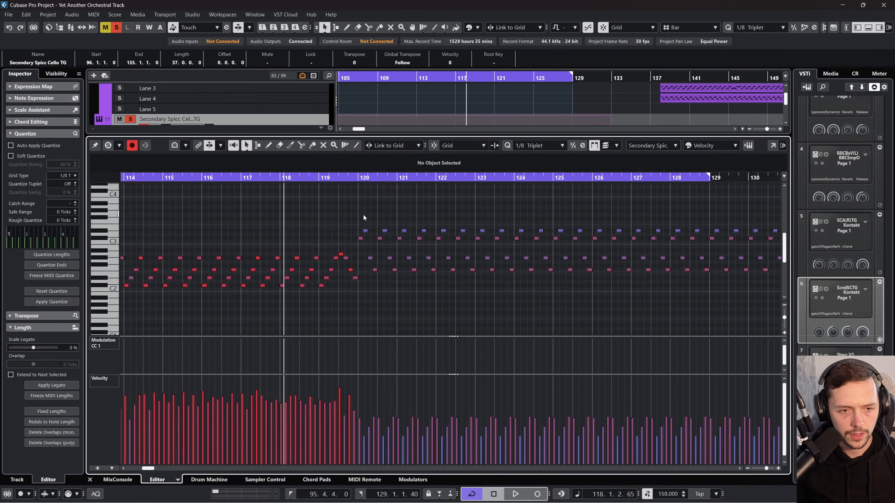
# Step: Raise the velocities of all notes from bar 120 onward, bringing the first one to about 97, and close the editor
pyautogui.moveTo(363, 214); pyautogui.dragTo(766, 279)
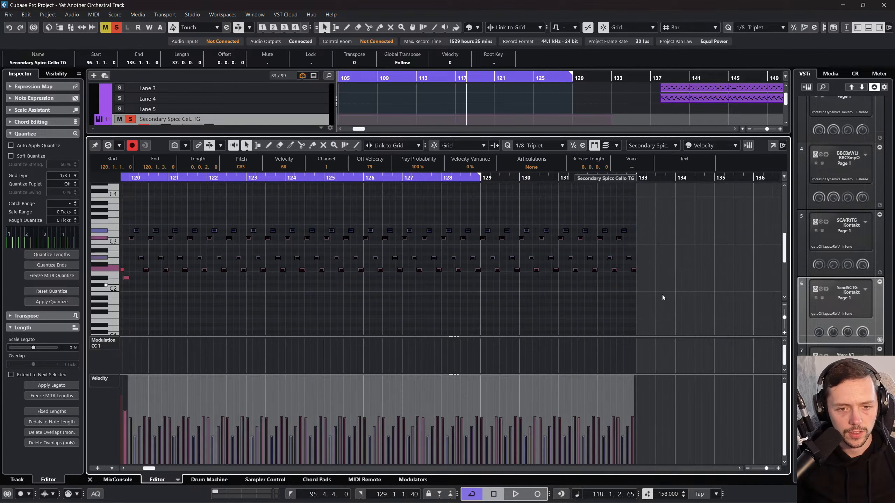
pyautogui.hscroll(-5, 662, 297)
pyautogui.moveTo(561, 382); pyautogui.dragTo(565, 361)
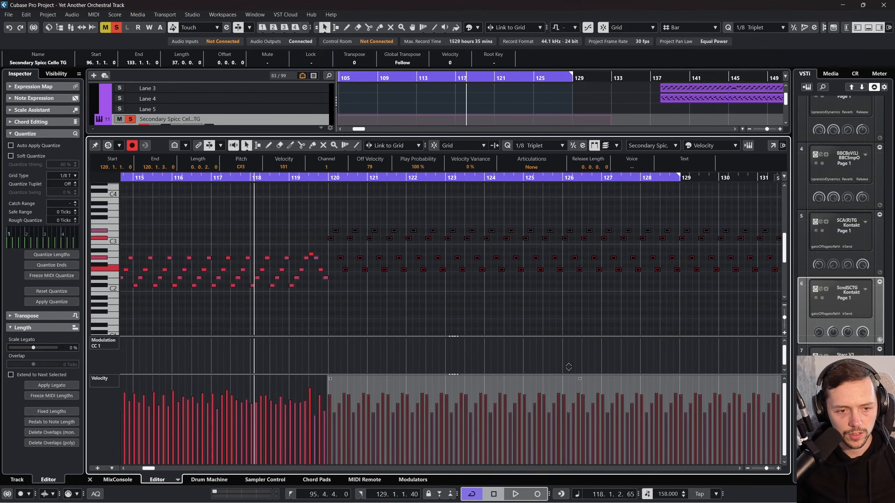
pyautogui.hscroll(5, 566, 363)
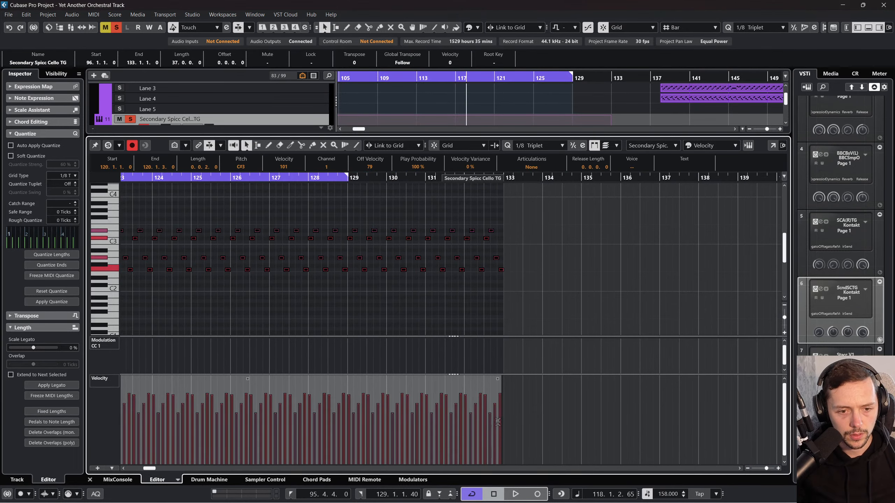
pyautogui.hscroll(-10, 486, 334)
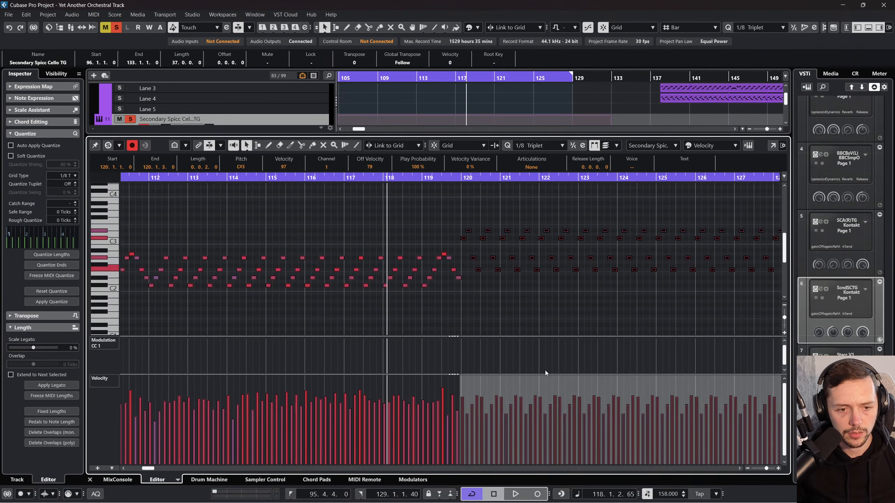
pyautogui.moveTo(666, 384); pyautogui.dragTo(673, 383)
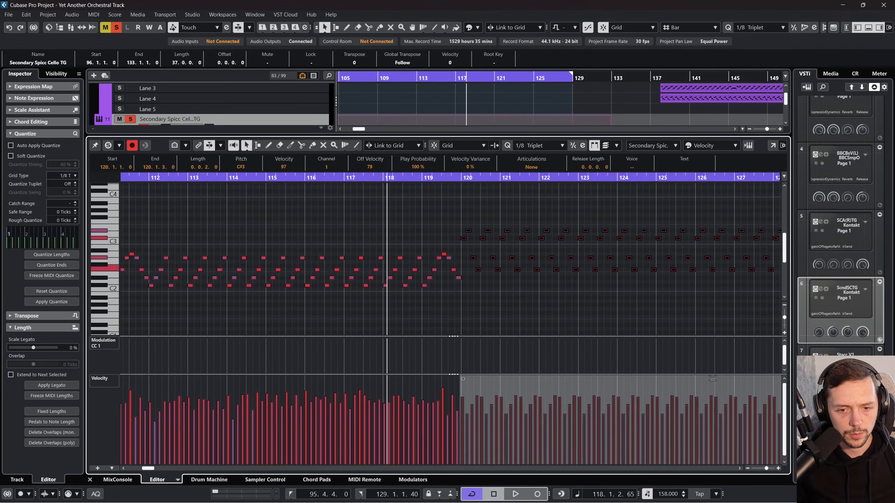
pyautogui.click(89, 479)
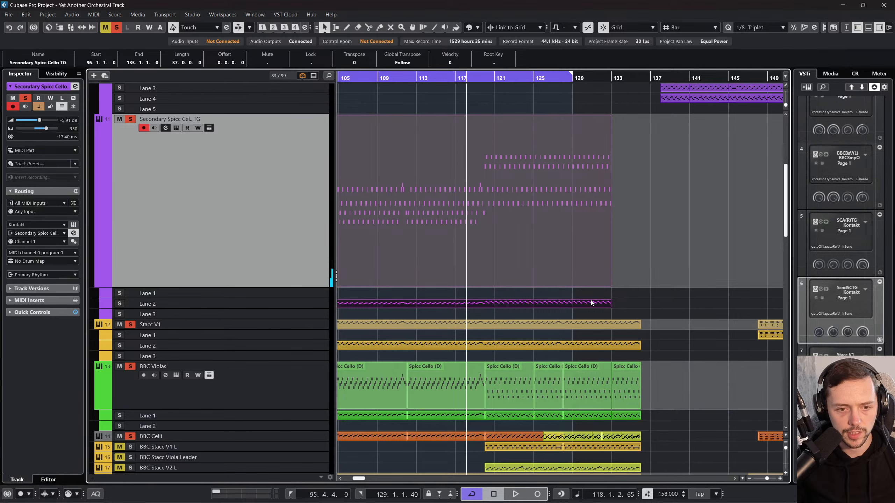
# Step: Glue the BBC Violas parts between bars 120 and 136 into one part
pyautogui.hscroll(5, 590, 300)
pyautogui.rightClick(534, 386)
pyautogui.click(589, 385)
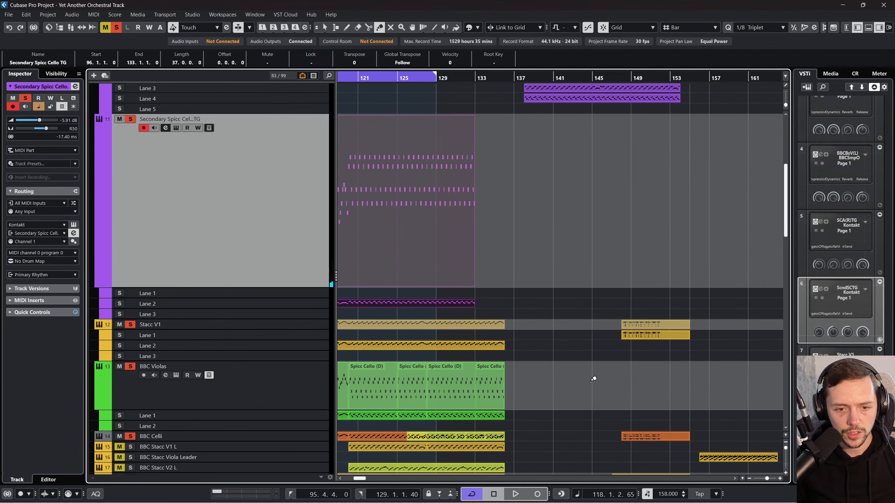
pyautogui.click(367, 384)
pyautogui.hscroll(-5, 585, 383)
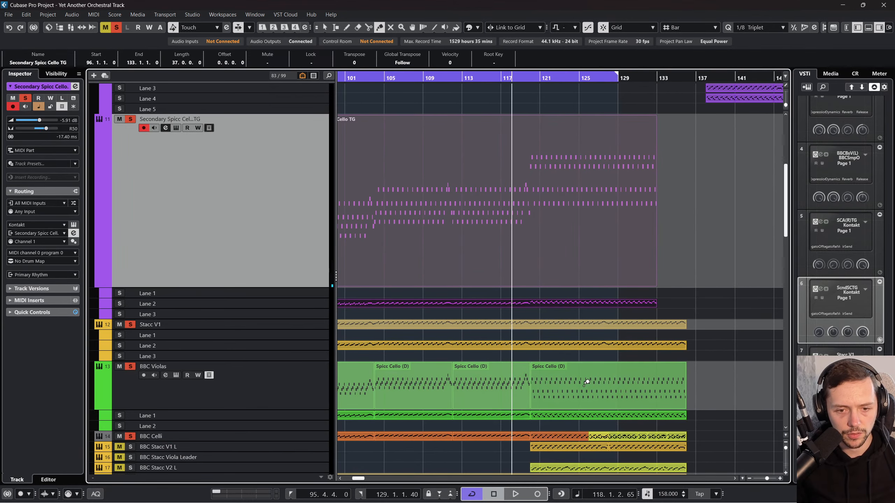
pyautogui.press('1')
# Step: Raise and even out all note velocities in the glued BBC Violas part, with the first note at about 89, and close the editor
pyautogui.doubleClick(550, 375)
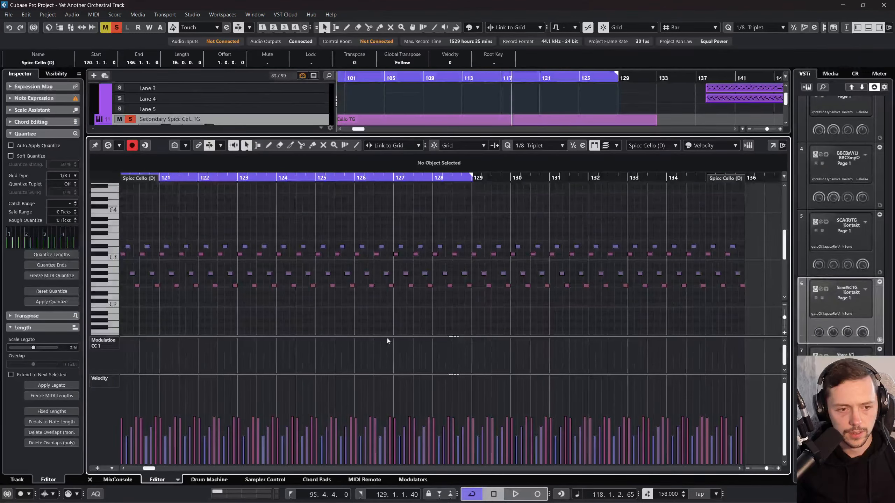
pyautogui.hotkey('ctrl', 'a')
pyautogui.moveTo(433, 373); pyautogui.dragTo(438, 362)
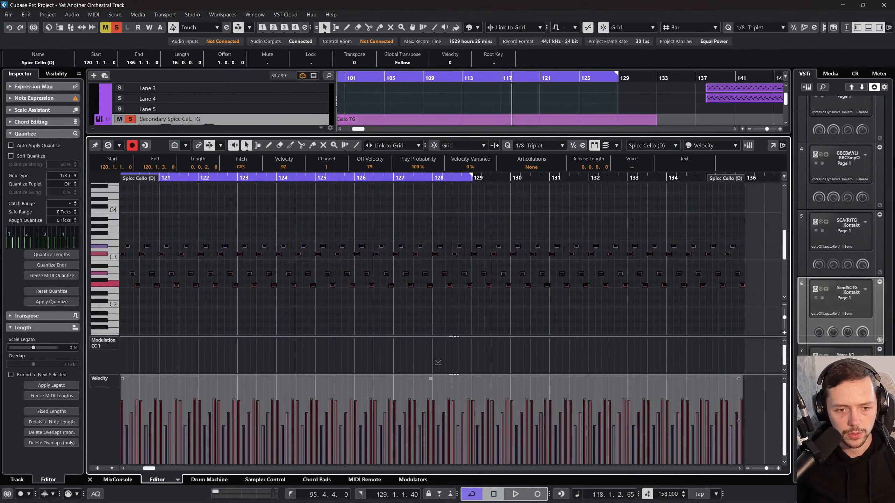
pyautogui.hscroll(3, 434, 357)
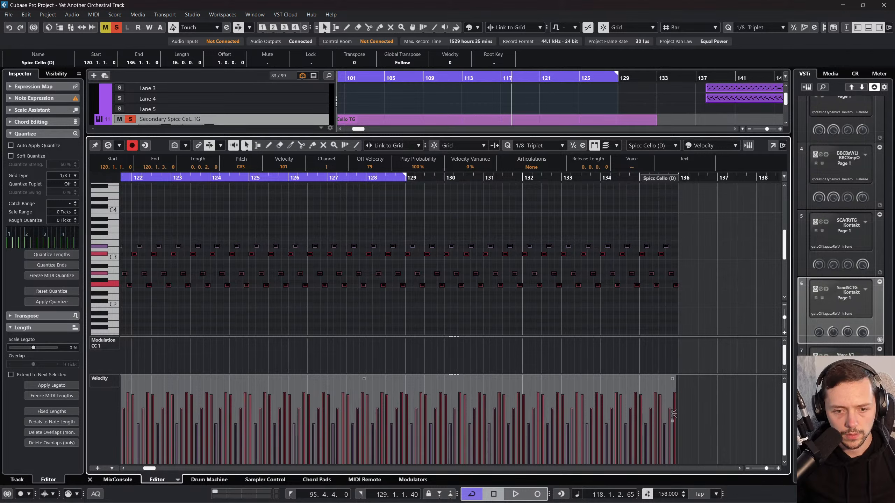
pyautogui.moveTo(673, 426); pyautogui.dragTo(672, 430)
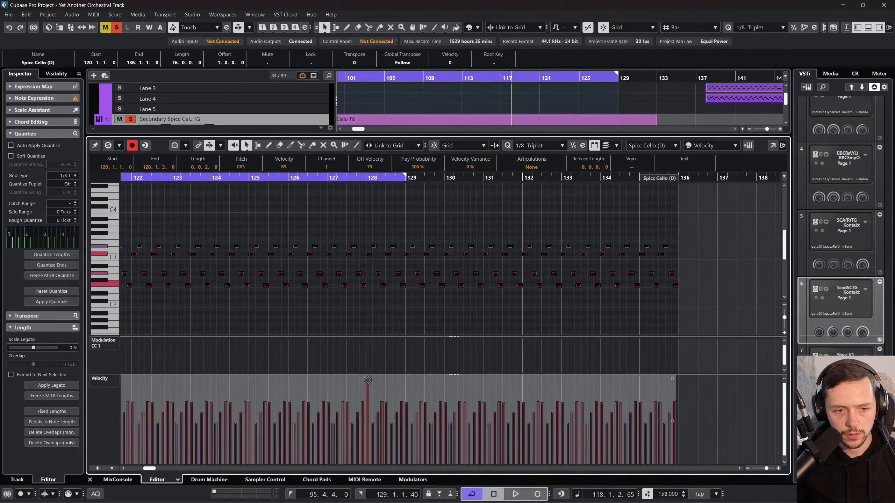
pyautogui.click(90, 479)
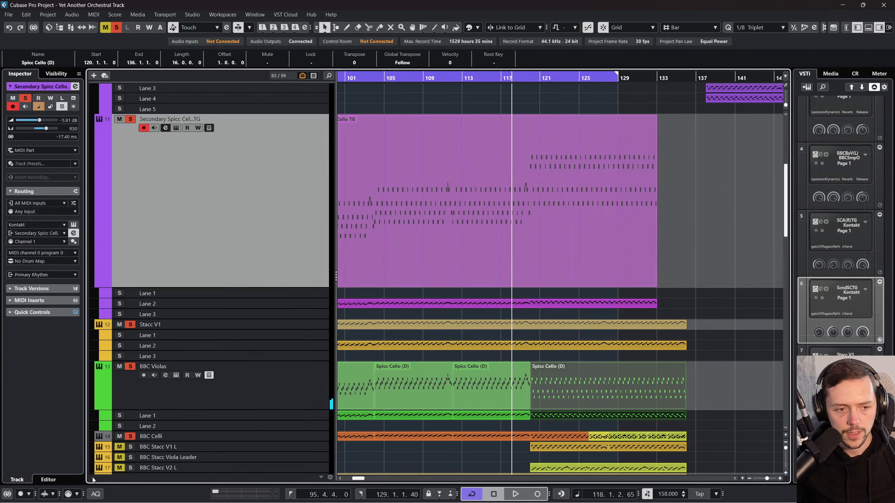
# Step: Play back the soloed rhythm tracks from bar 120 and again from bar 97
pyautogui.click(622, 76)
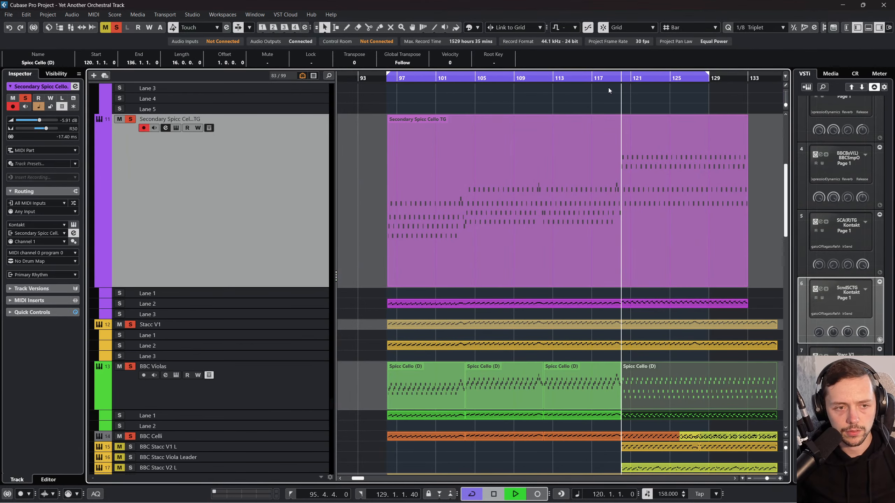
pyautogui.press('space')
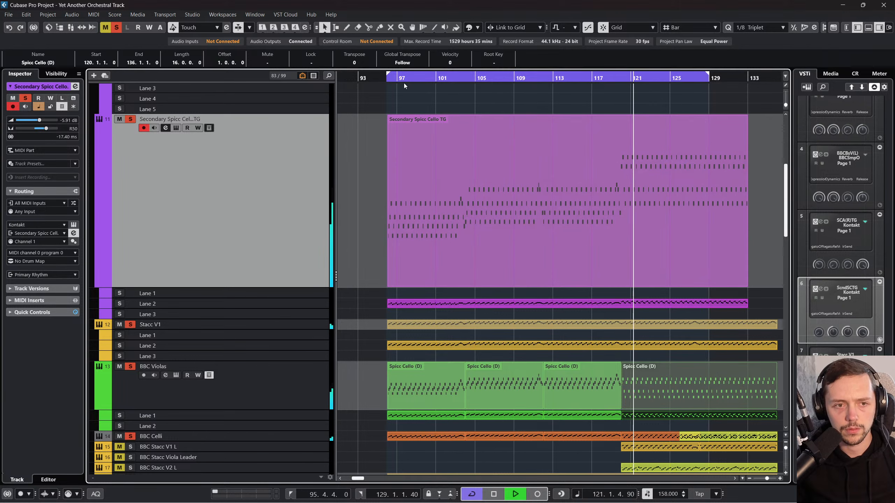
pyautogui.click(393, 78)
pyautogui.press('space')
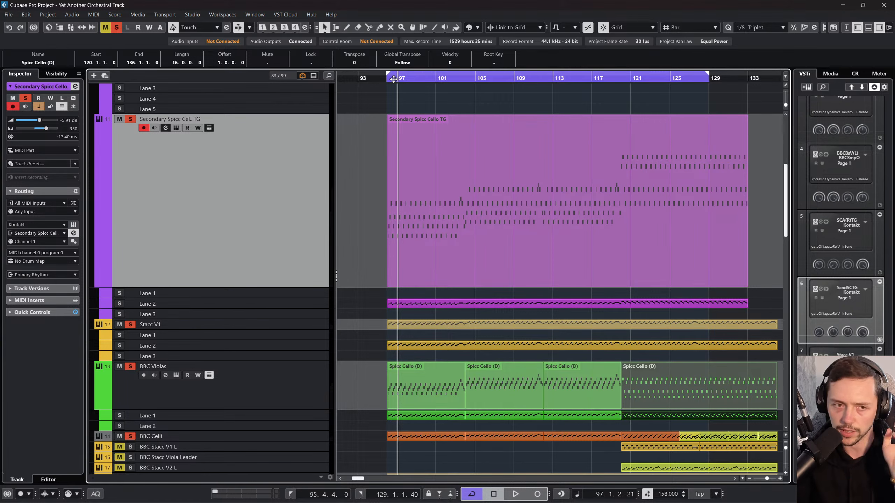
pyautogui.hscroll(2, 408, 125)
# Step: Play from bar 115 and add the BBC Stacc V1 L, Stacc Viola Leader, Stacc V2 L and Secondary Spicc tracks to the solo
pyautogui.click(487, 80)
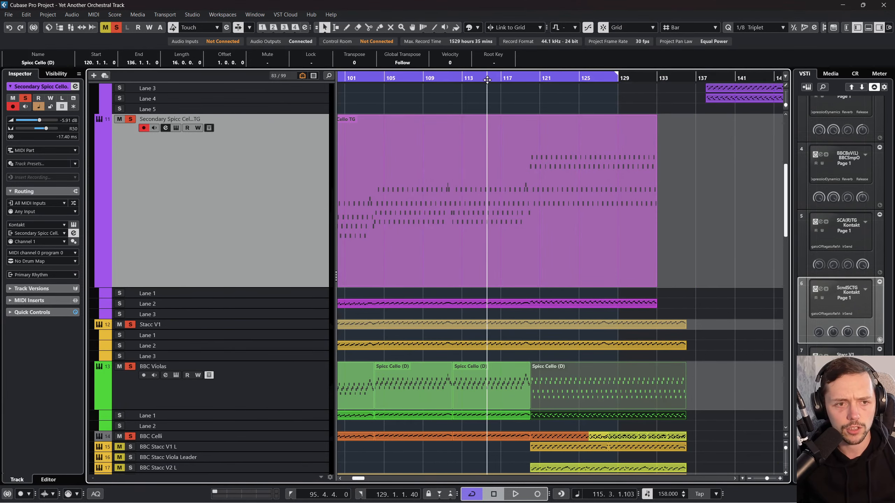
pyautogui.press('space')
pyautogui.scroll(-3, 433, 142)
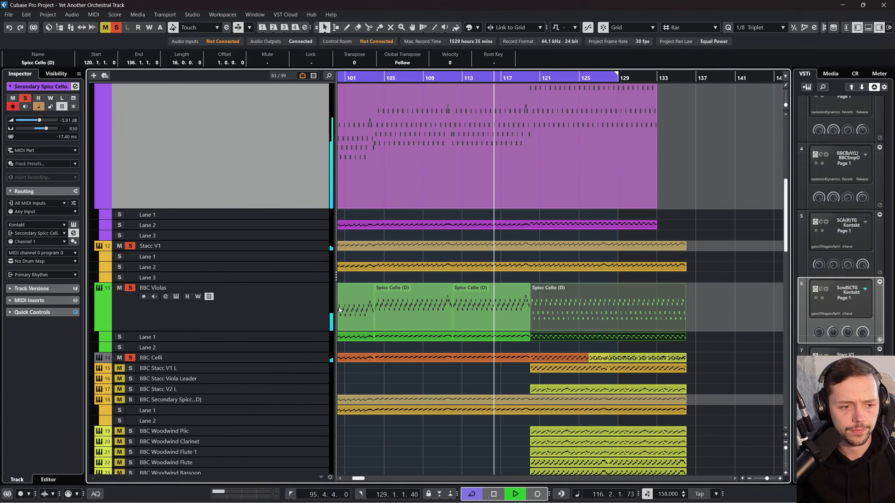
pyautogui.click(119, 368)
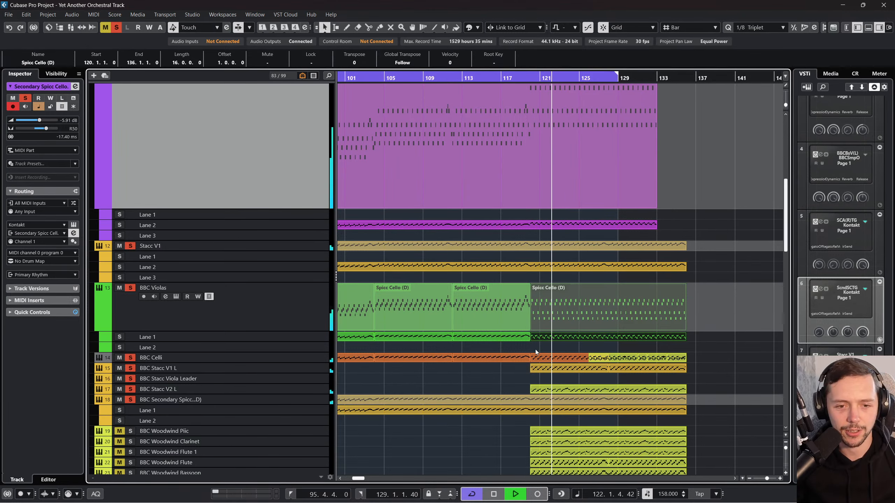
pyautogui.press('space')
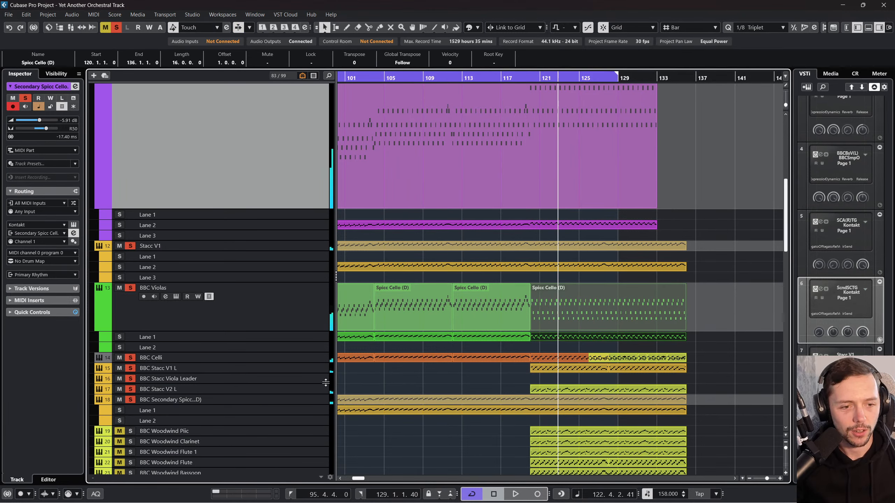
# Step: Paste the copied violas part onto the BBC Stacc Viola Leader track and align its start with bar 120
pyautogui.click(312, 380)
pyautogui.moveTo(313, 383); pyautogui.dragTo(317, 403)
pyautogui.hotkey('ctrl', 'v')
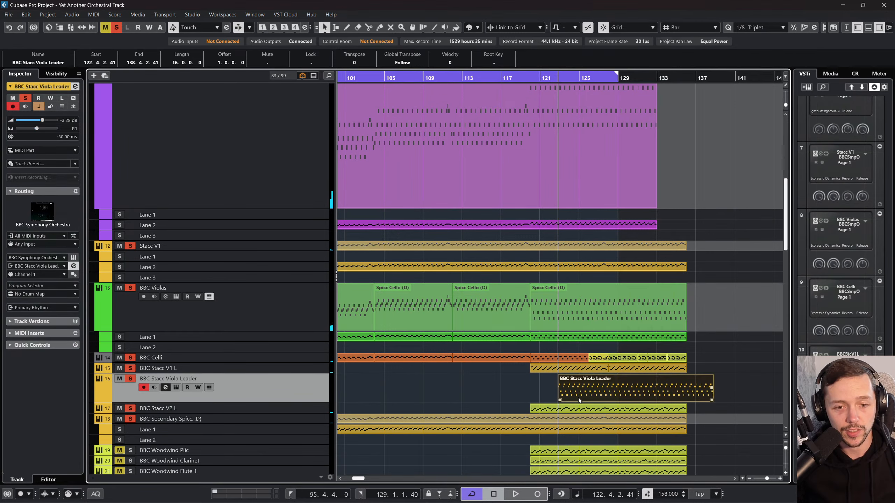
pyautogui.moveTo(591, 394); pyautogui.dragTo(565, 394)
# Step: Open the BBC Stacc Viola Leader part in the Key Editor and audition the first notes of its pattern
pyautogui.doubleClick(564, 391)
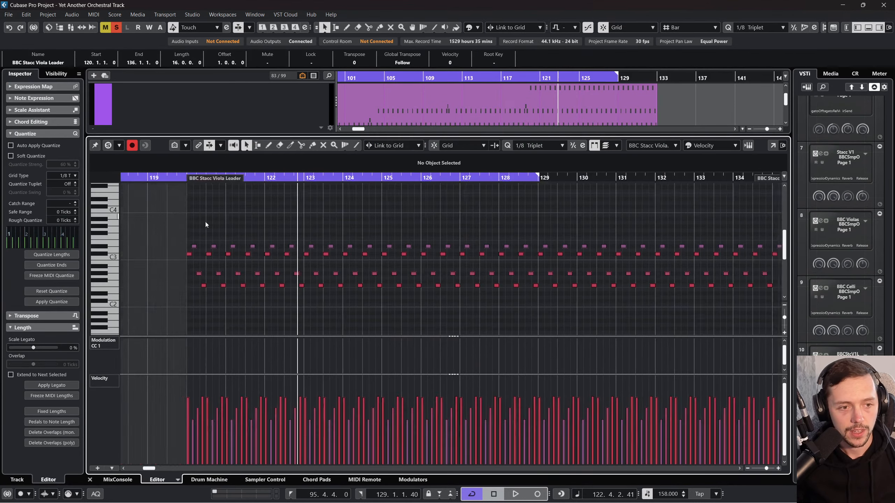
pyautogui.click(256, 255)
pyautogui.click(260, 246)
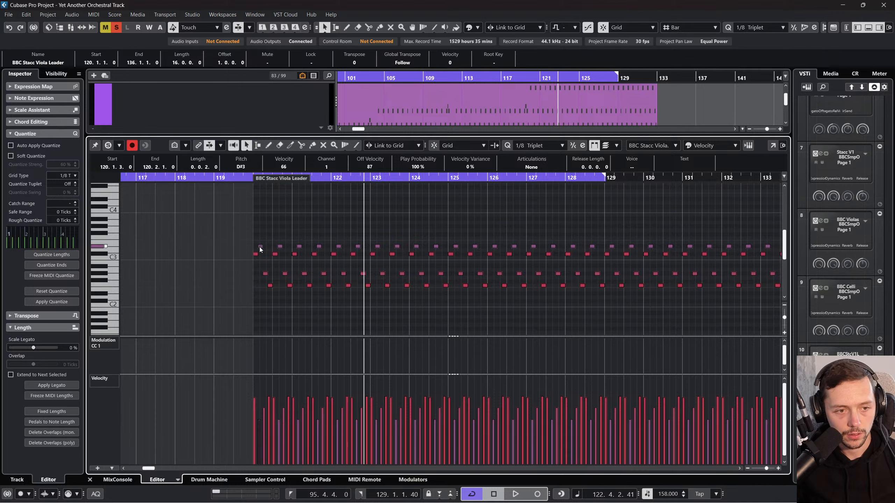
pyautogui.click(265, 274)
pyautogui.click(271, 284)
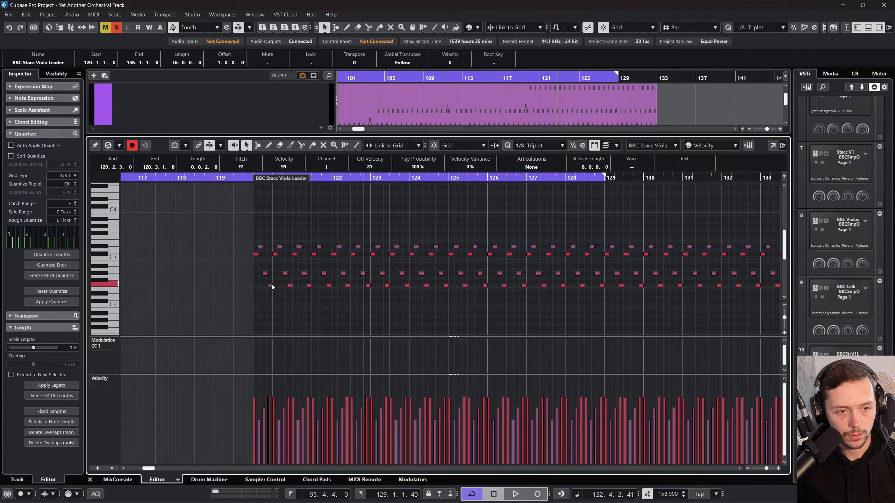
pyautogui.hotkey('ctrl', 'a')
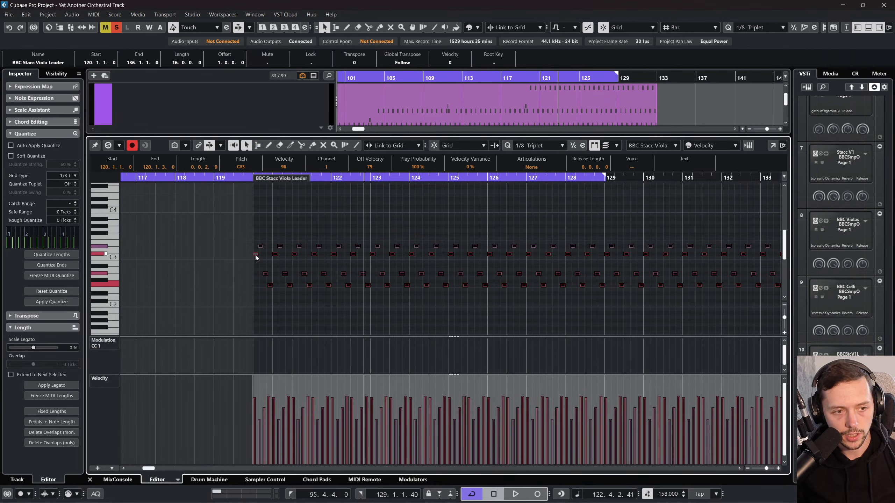
pyautogui.moveTo(255, 255); pyautogui.dragTo(253, 247)
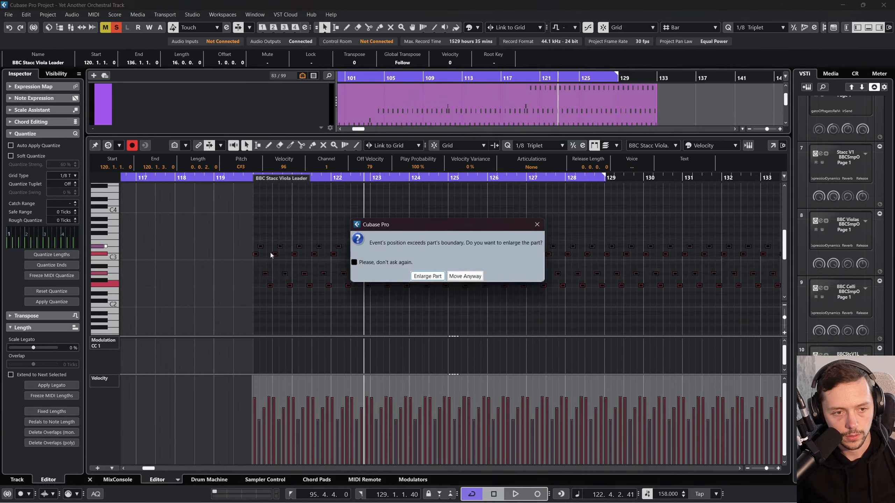
pyautogui.click(438, 277)
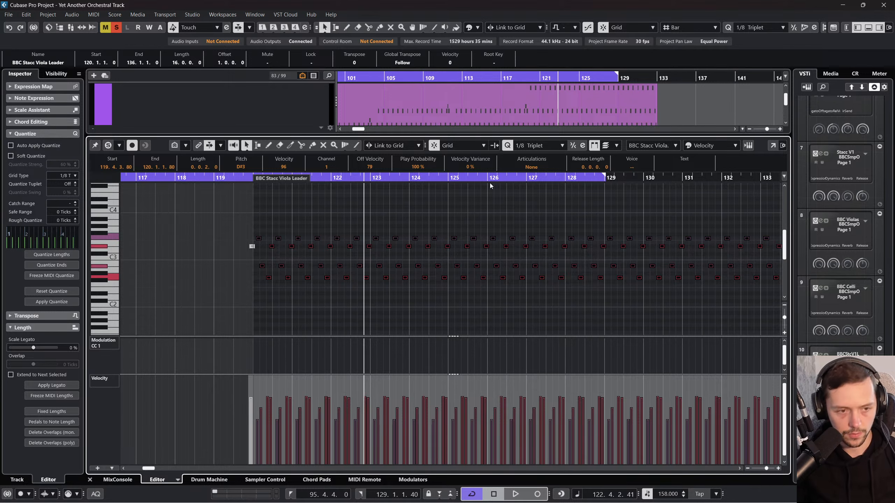
pyautogui.hotkey('ctrl', 'z')
# Step: Raise all Viola Leader notes two semitones with the first note on D#3 at bar 120, play the result, and close the editor
pyautogui.moveTo(252, 185); pyautogui.dragTo(264, 246)
pyautogui.press('space')
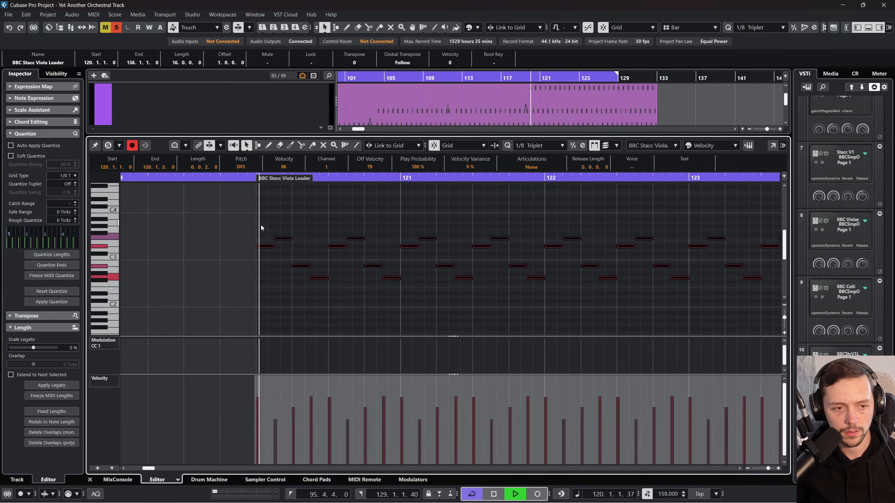
pyautogui.click(92, 480)
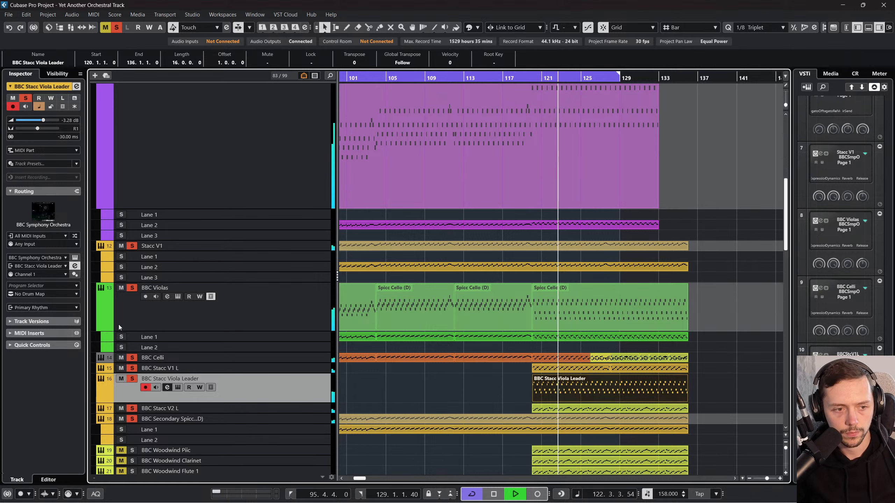
pyautogui.press('space')
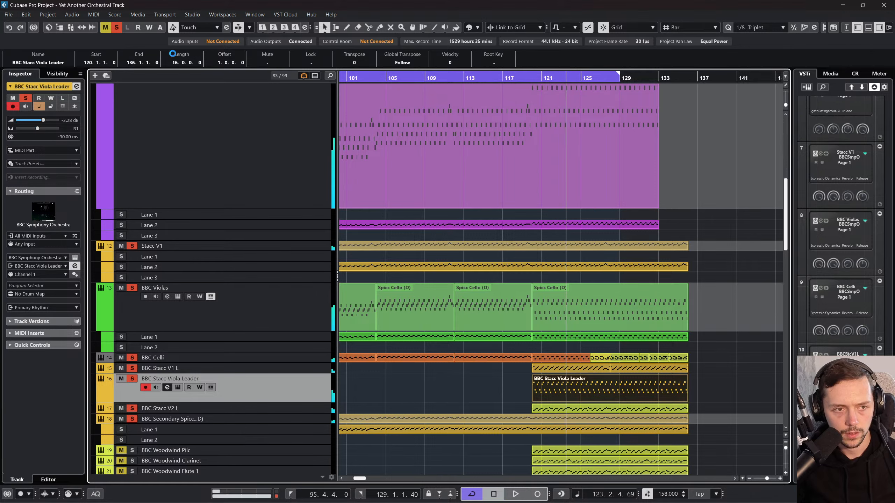
# Step: Clear the existing solos, solo only BBC Stacc Viola Leader and BBC Stacc V1 L, and play from bar 120
pyautogui.click(116, 28)
pyautogui.click(132, 379)
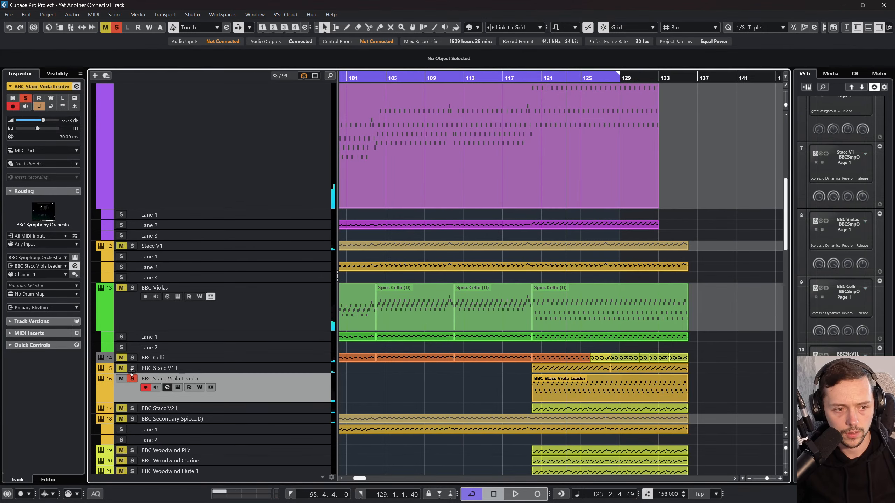
pyautogui.press('space')
pyautogui.click(535, 77)
pyautogui.press('space')
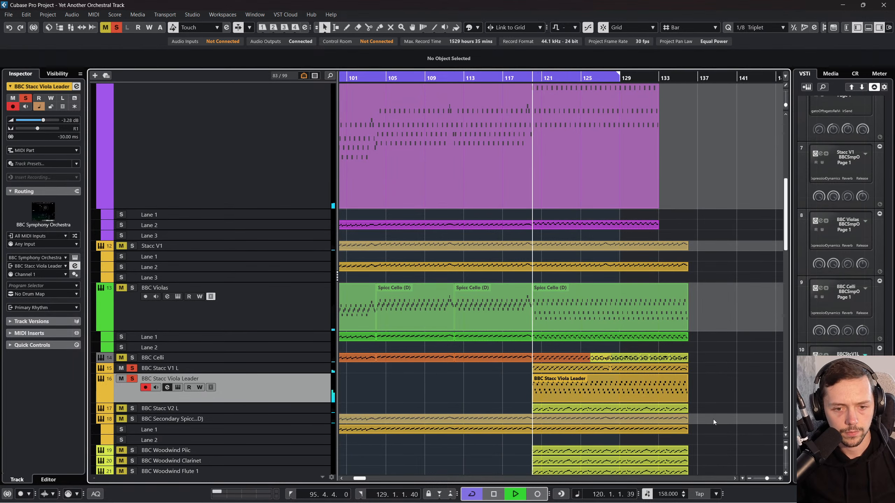
# Step: Reopen the Viola Leader part and lower all of its G2 notes by two semitones to F2
pyautogui.doubleClick(647, 387)
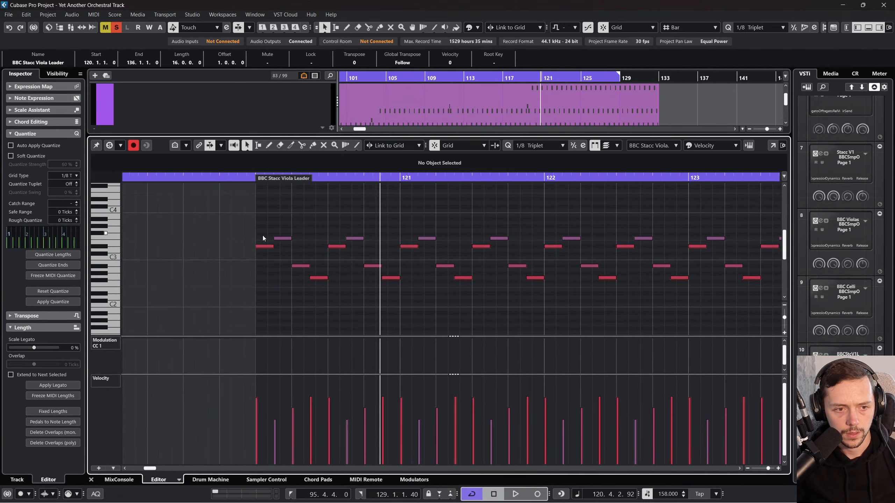
pyautogui.click(301, 266)
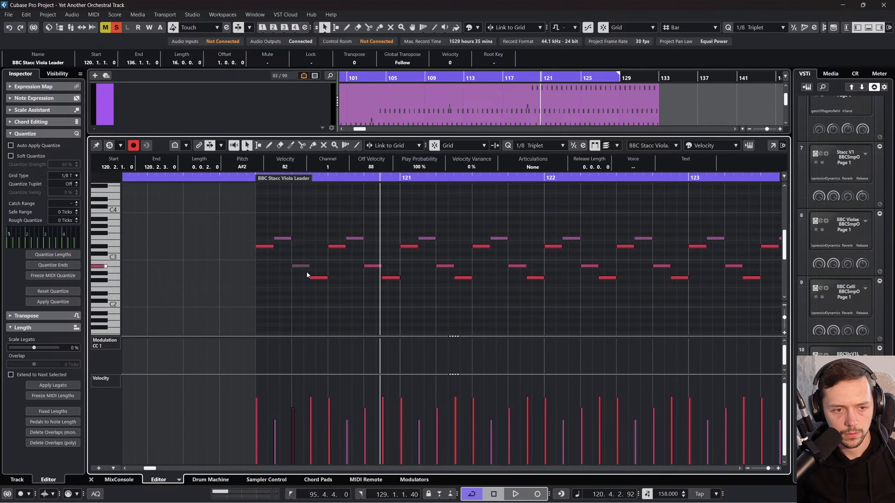
pyautogui.click(318, 278)
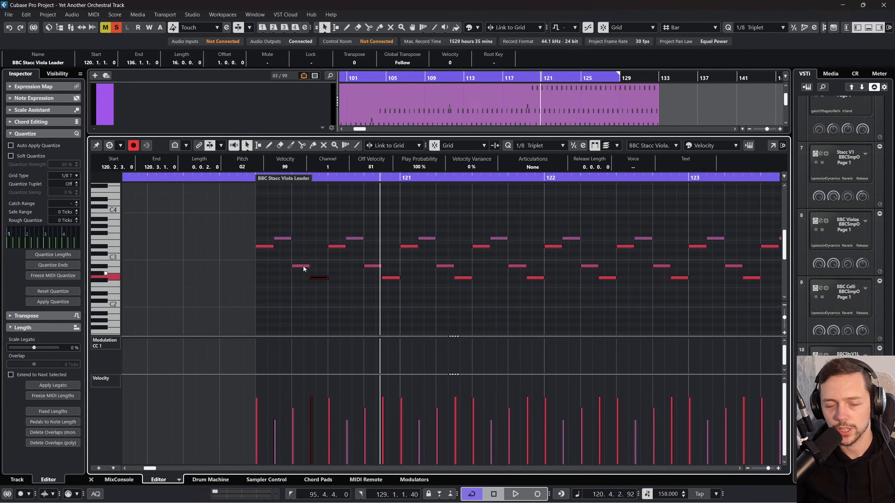
pyautogui.moveTo(316, 178); pyautogui.dragTo(318, 162)
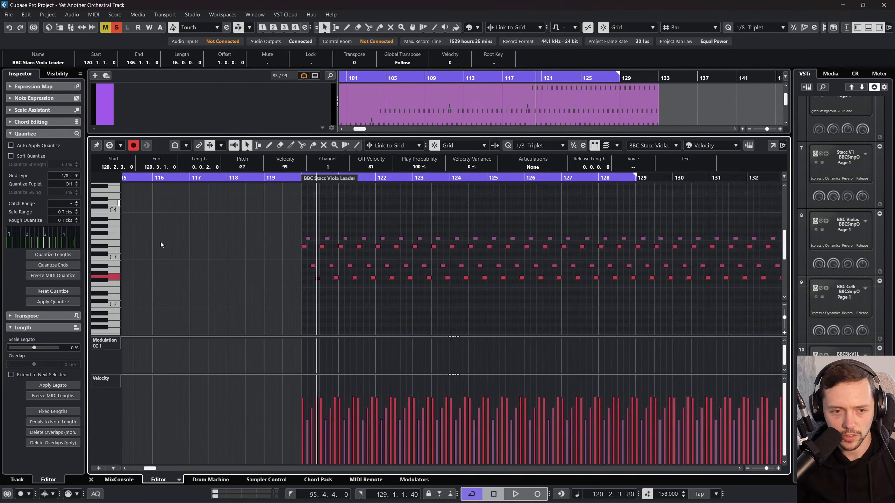
pyautogui.keyDown('ctrl'); pyautogui.click(119, 276); pyautogui.keyUp('ctrl')
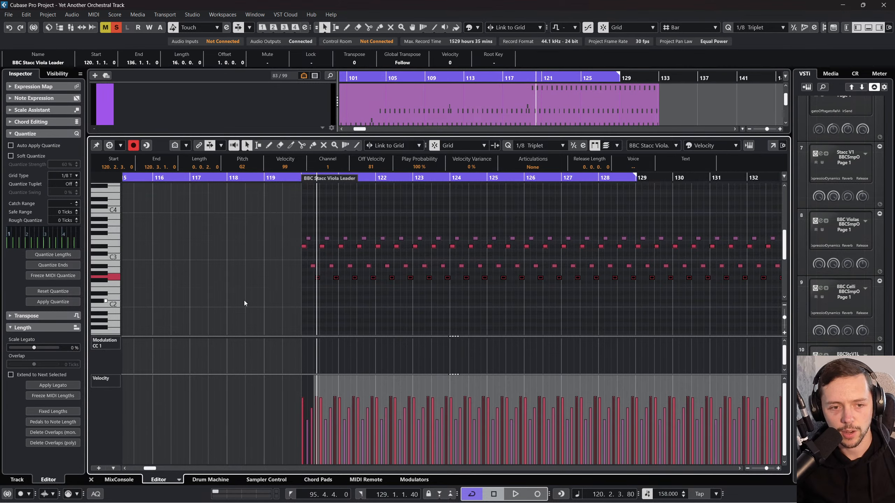
pyautogui.press('Down')
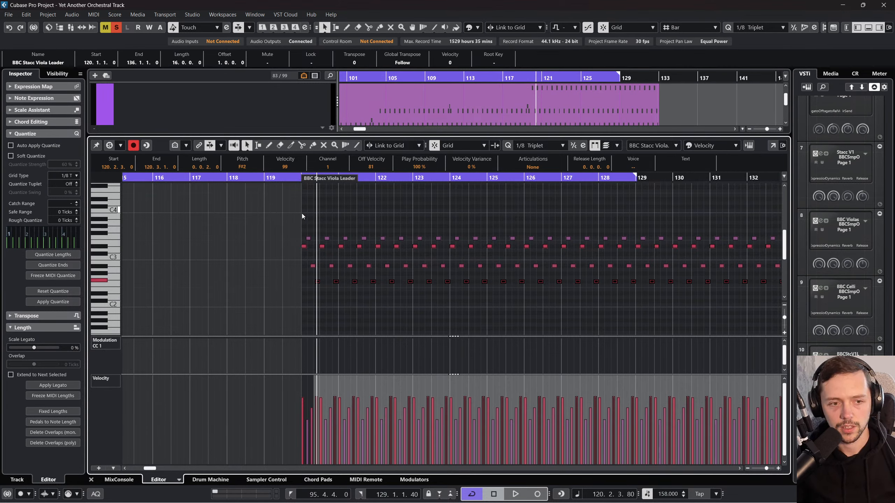
pyautogui.press('Down')
# Step: Play the edited Viola Leader part from just before bar 120 and close the editor
pyautogui.scroll(-1, 293, 185)
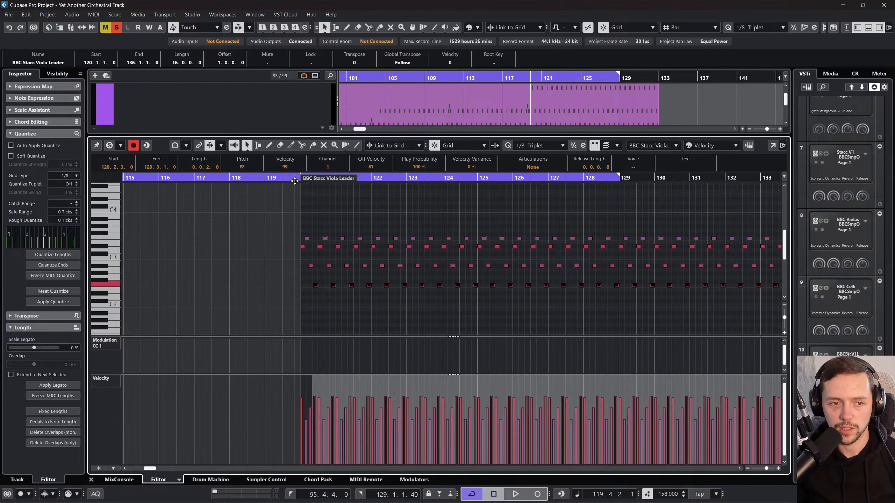
pyautogui.press('space')
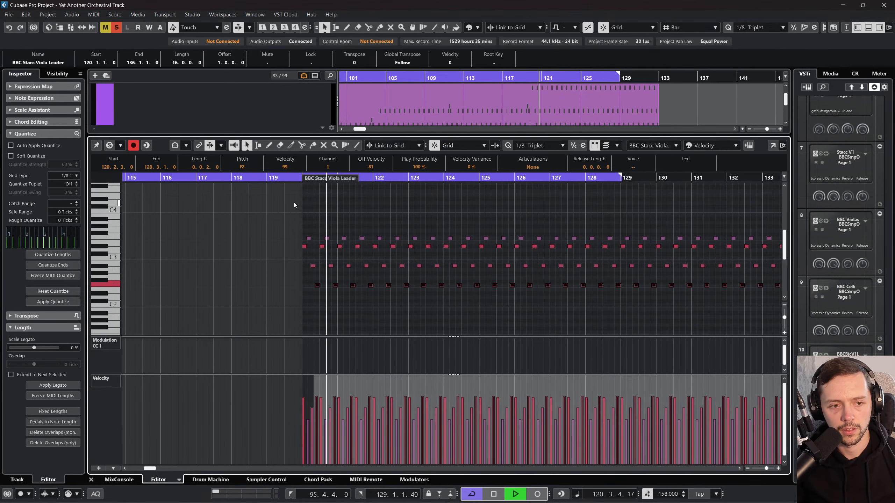
pyautogui.hscroll(1, 372, 266)
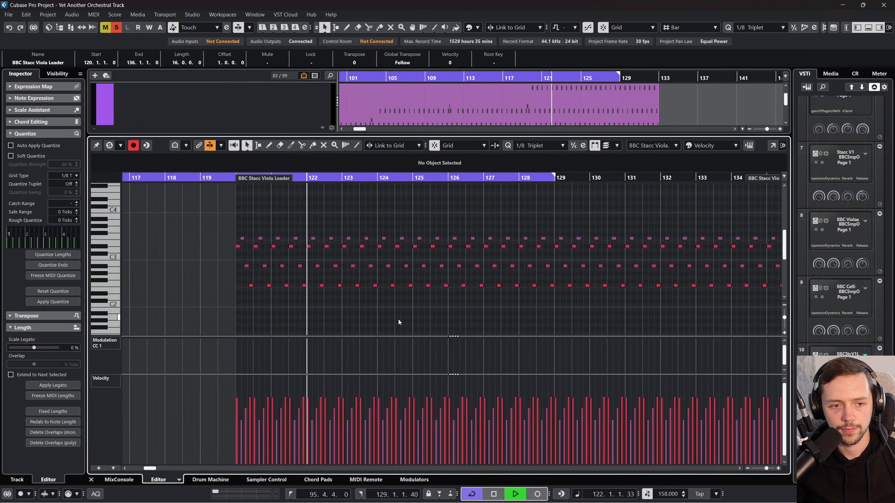
pyautogui.click(91, 479)
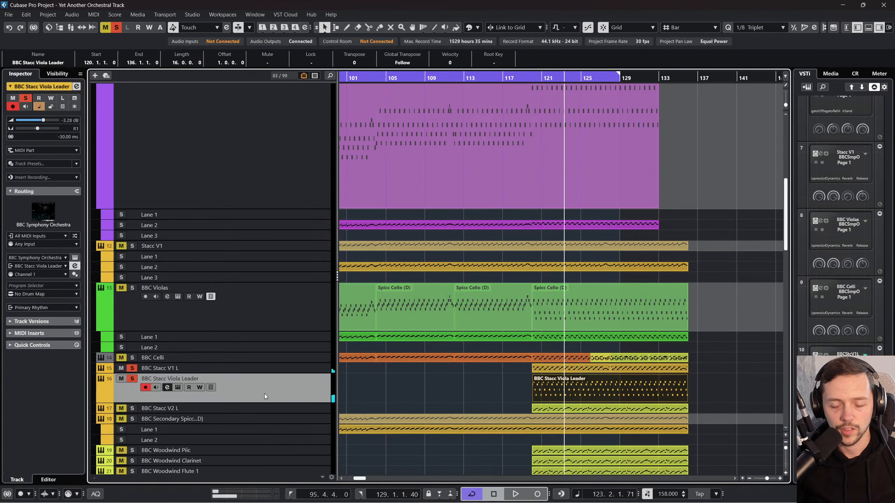
# Step: Replace the solos with the Primary Rhythmic Elements folder, unmute Spicc Cello Arp (R) TG, and play from bar 99
pyautogui.moveTo(501, 76); pyautogui.dragTo(148, 76)
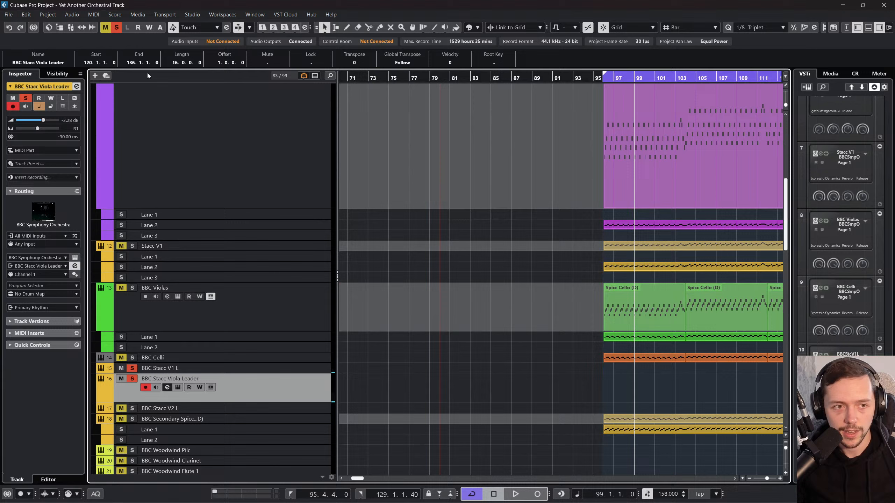
pyautogui.click(119, 30)
pyautogui.scroll(10, 325, 282)
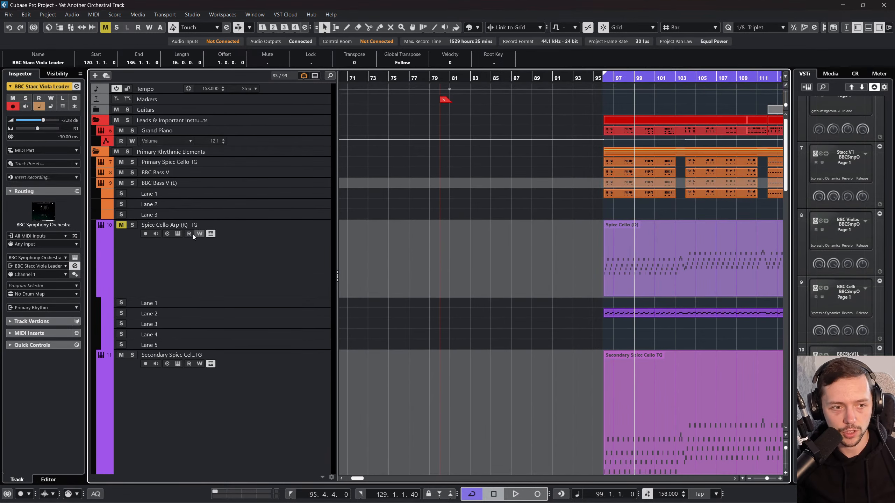
pyautogui.click(121, 225)
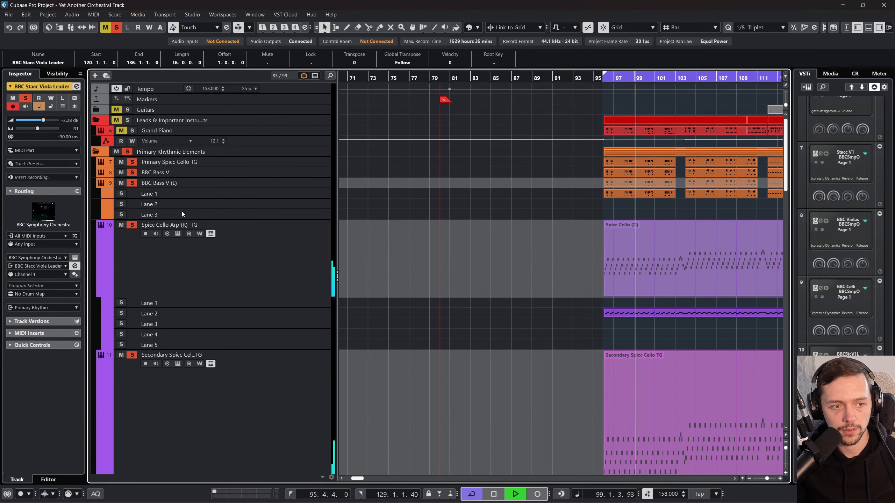
# Step: Bring the Kick and Placeholder Synth Bass tracks into the soloed playback and listen while returning to the rhythm parts
pyautogui.hscroll(3, 417, 228)
pyautogui.scroll(-20, 417, 254)
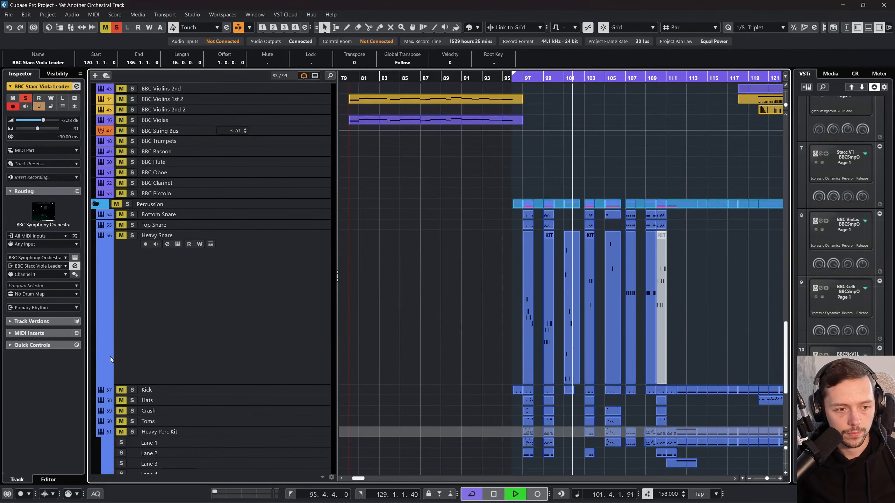
pyautogui.click(122, 390)
pyautogui.scroll(3, 270, 312)
pyautogui.scroll(8, 191, 268)
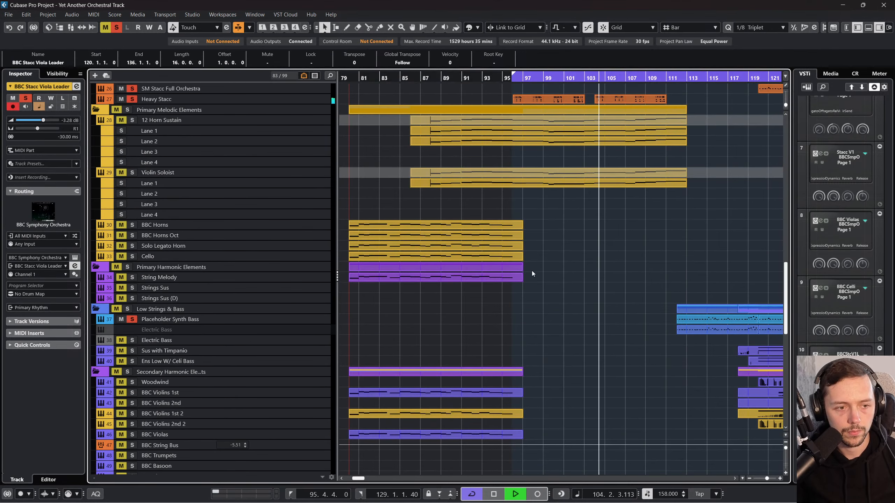
pyautogui.scroll(10, 532, 272)
pyautogui.hscroll(6, 560, 275)
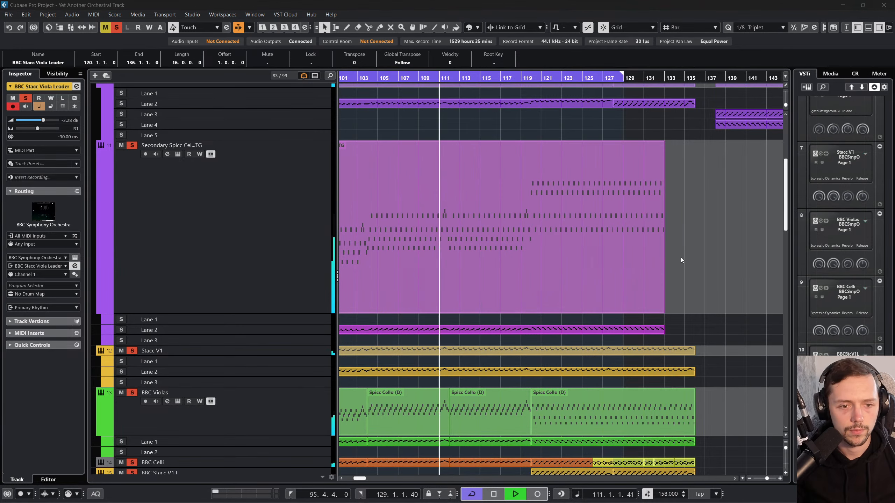
# Step: Listen to the soloed playback while looking over the lower rhythm, woodwind and viola tracks between bars 101 and 135
pyautogui.scroll(-6, 724, 251)
pyautogui.scroll(-4, 684, 267)
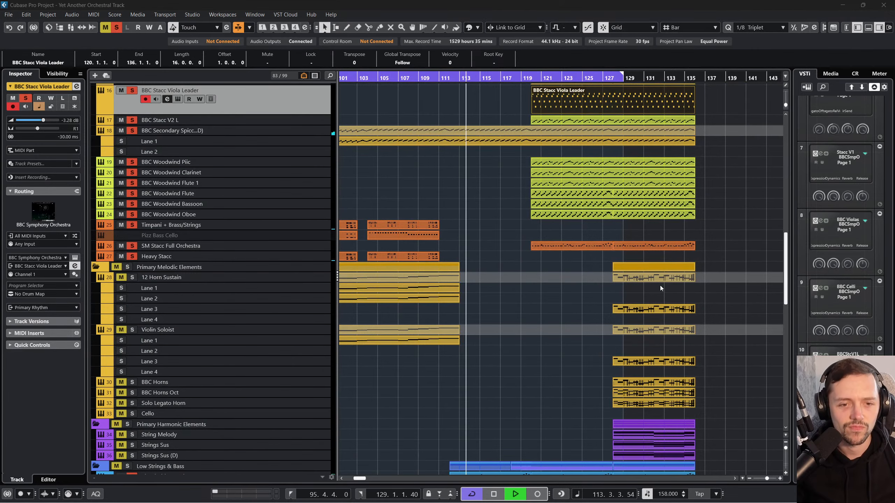
pyautogui.hotkey('alt', 'Tab')
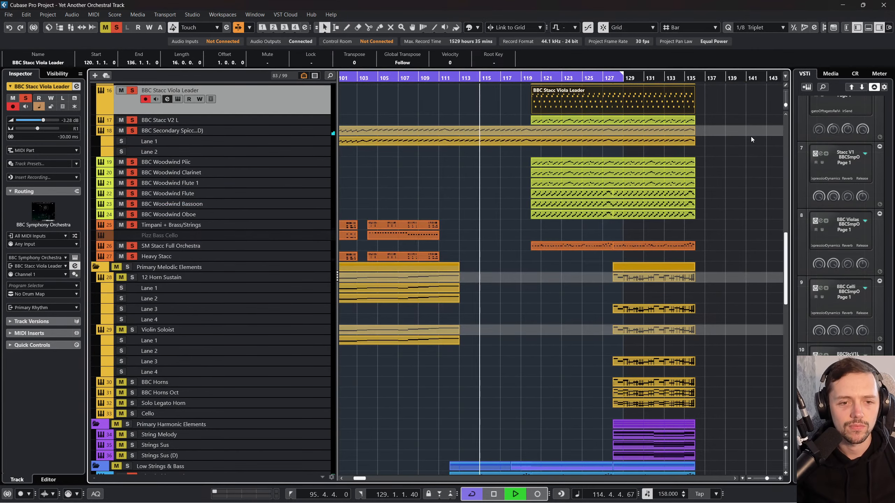
pyautogui.click(744, 167)
pyautogui.scroll(4, 741, 179)
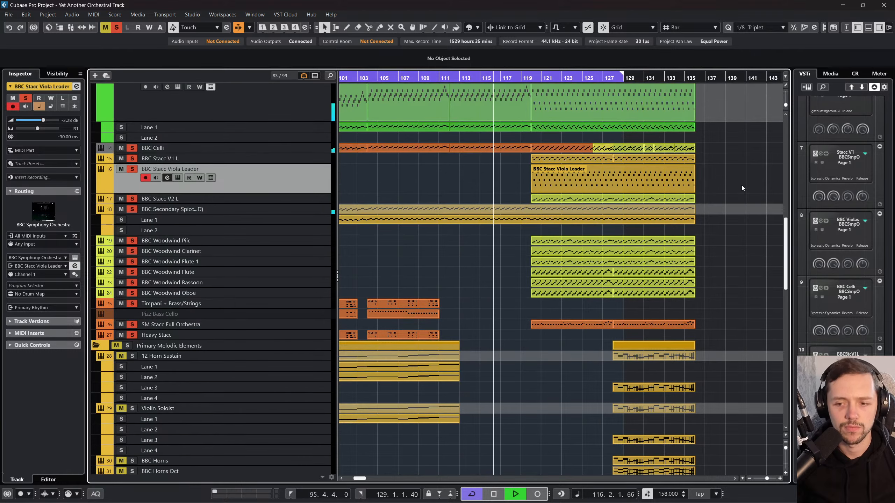
pyautogui.hscroll(-3, 740, 187)
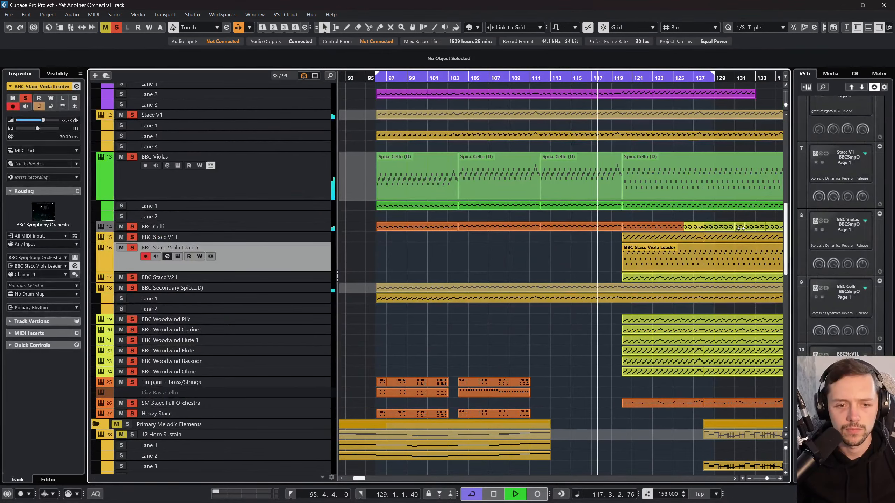
pyautogui.hscroll(3, 736, 233)
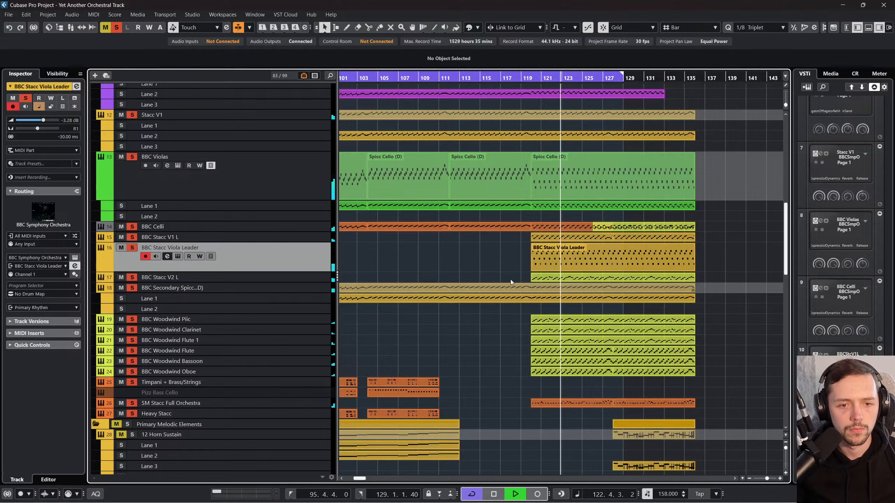
pyautogui.rightClick(478, 254)
pyautogui.click(521, 257)
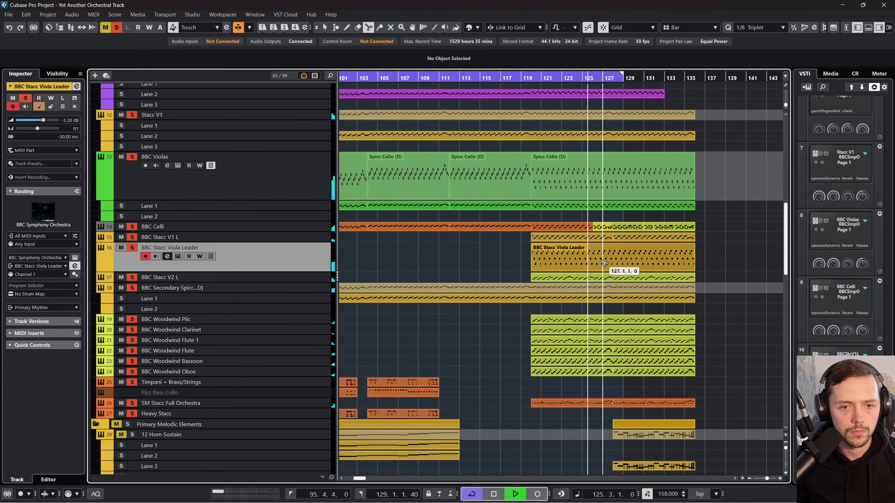
pyautogui.click(583, 262)
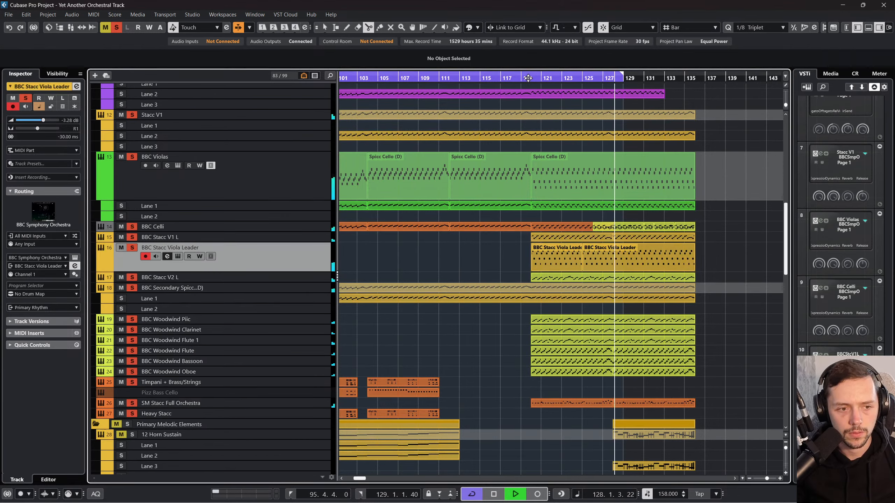
pyautogui.hotkey('ctrl', 'z')
# Step: Stop playback and glue the two Stacc V1 L parts from bar 120 into one, returning to the selection tool
pyautogui.click(291, 239)
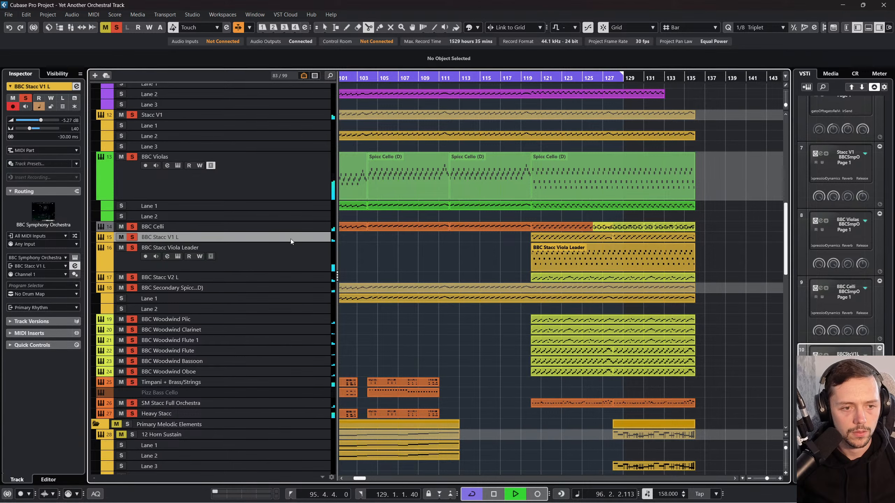
pyautogui.press('space')
pyautogui.press('1')
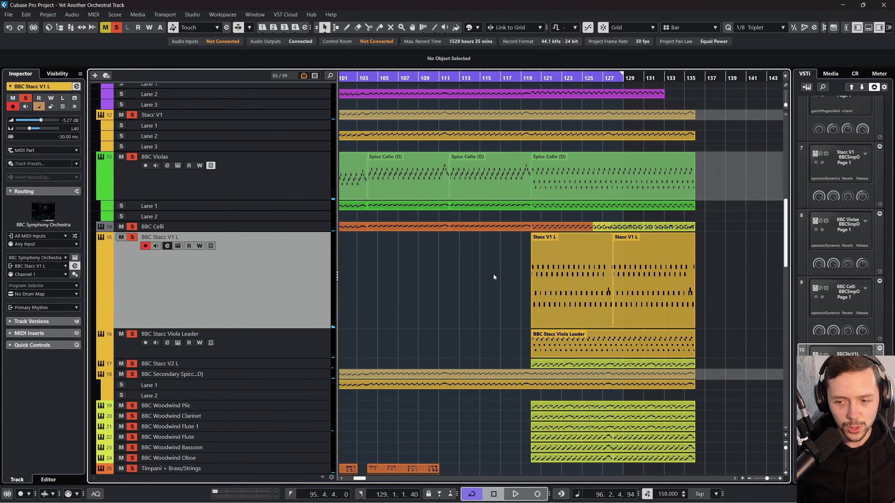
pyautogui.rightClick(505, 304)
pyautogui.click(560, 304)
pyautogui.click(553, 285)
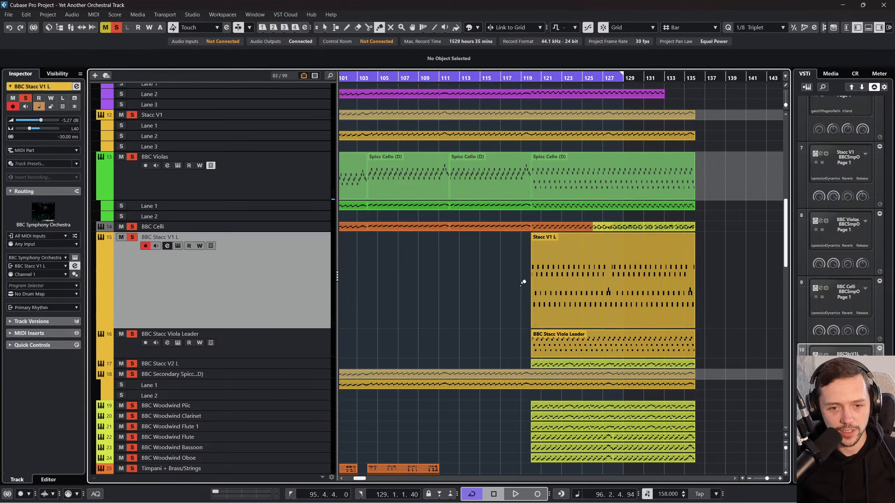
pyautogui.rightClick(511, 283)
pyautogui.click(511, 283)
# Step: Open the glued Stacc V1 L part in the note editor and play it from bar 120
pyautogui.click(576, 285)
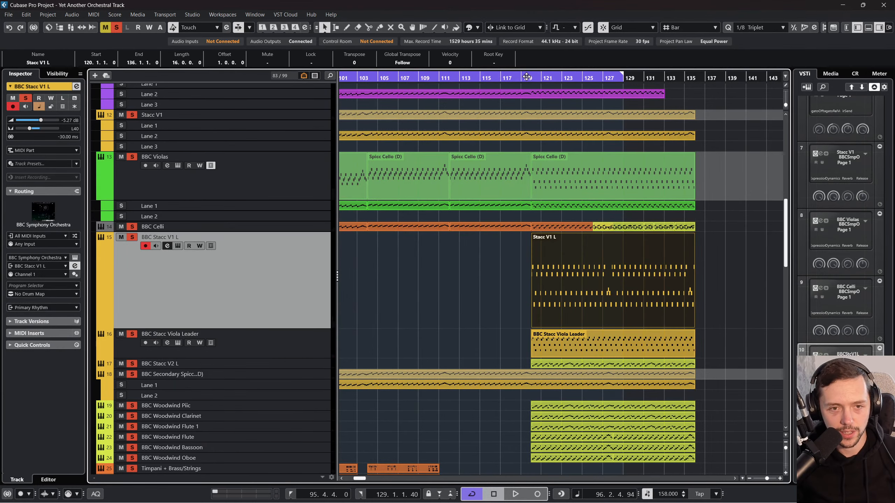
pyautogui.click(538, 79)
pyautogui.click(536, 79)
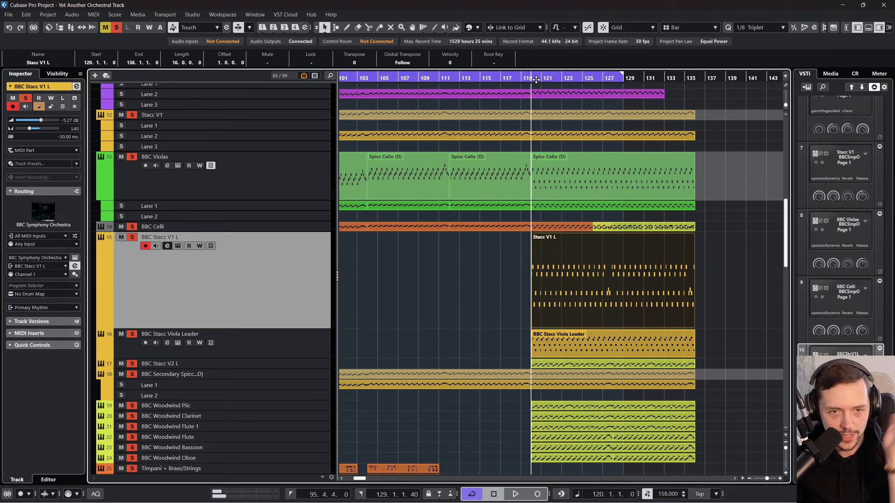
pyautogui.doubleClick(566, 251)
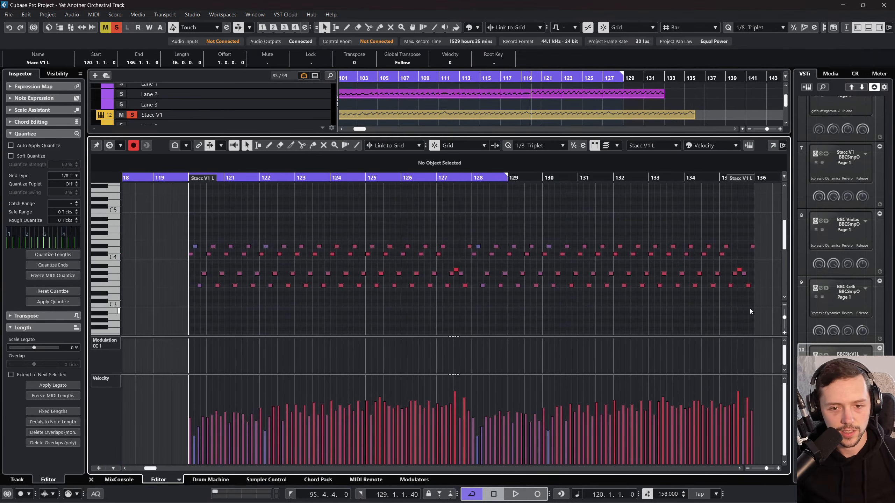
pyautogui.moveTo(757, 306); pyautogui.dragTo(490, 203)
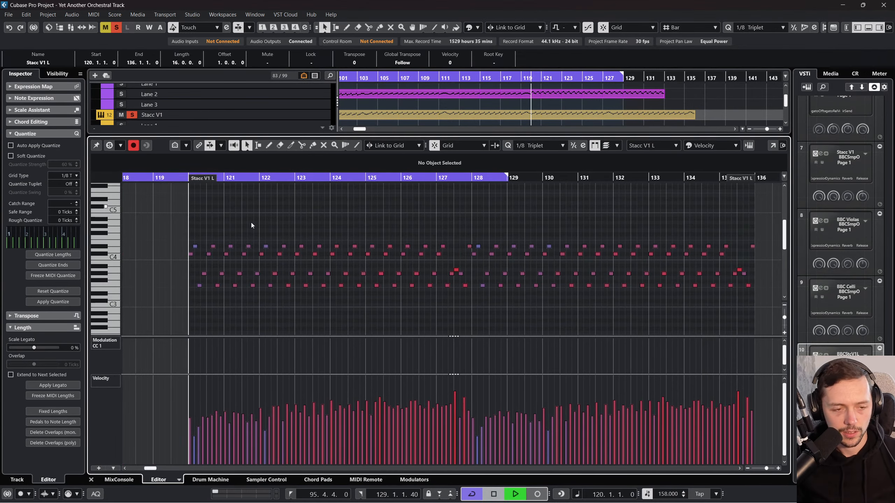
pyautogui.press('space')
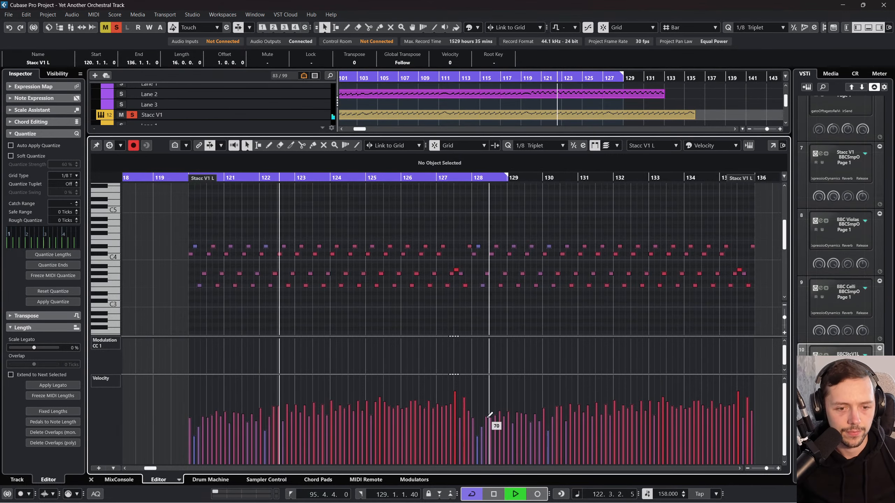
# Step: Stop playback and raise the velocities of the Stacc V1 L notes from bar 128 to bar 130
pyautogui.moveTo(477, 423); pyautogui.dragTo(487, 413)
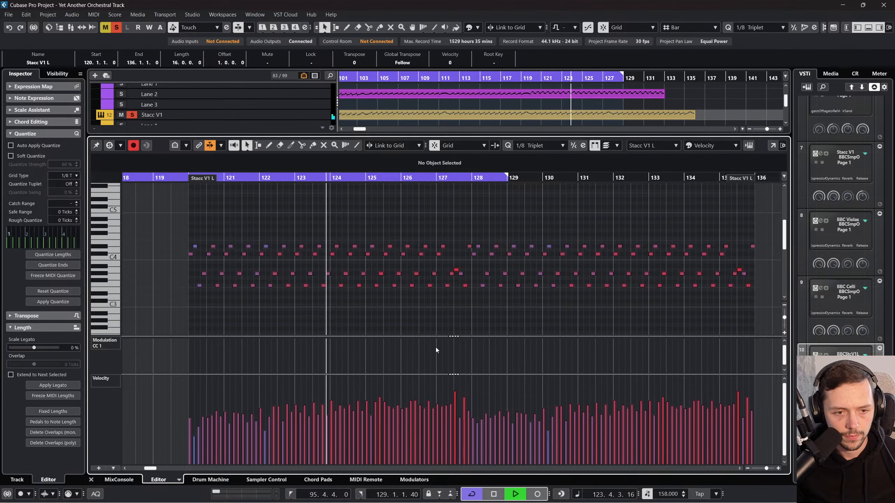
pyautogui.press('space')
pyautogui.moveTo(476, 297); pyautogui.dragTo(539, 208)
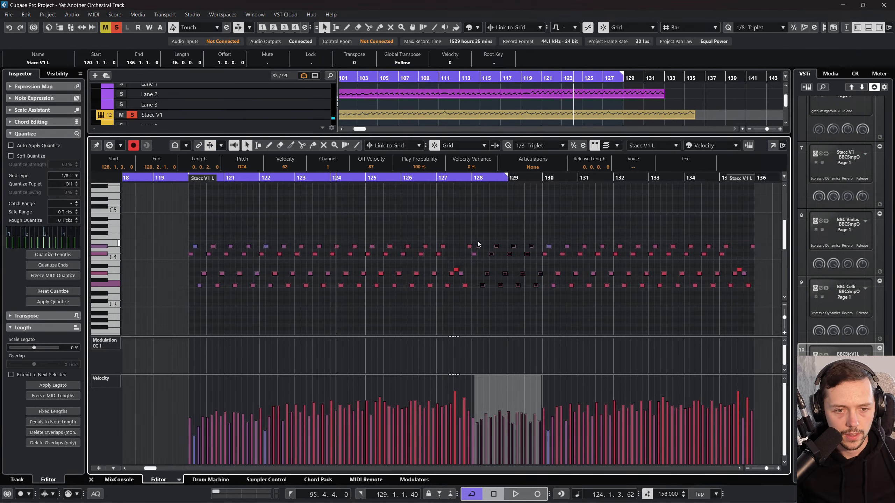
pyautogui.keyDown('shift'); pyautogui.click(549, 248); pyautogui.keyUp('shift')
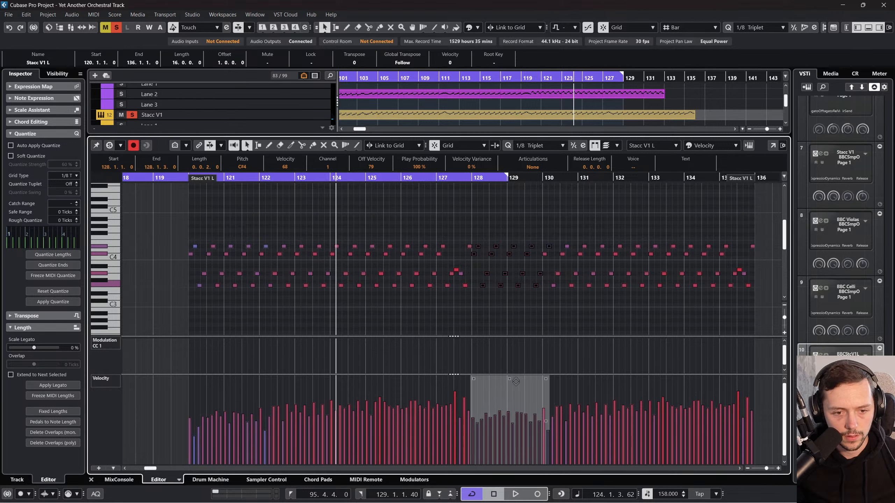
pyautogui.moveTo(515, 381); pyautogui.dragTo(513, 377)
pyautogui.click(517, 325)
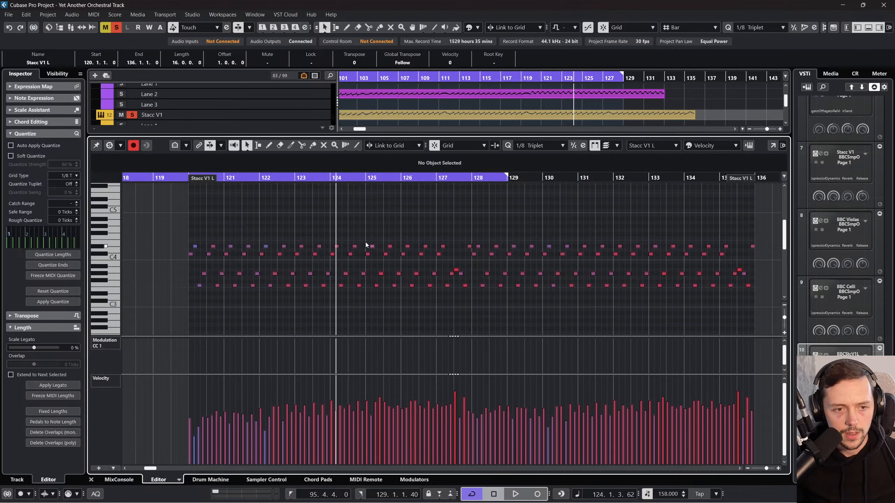
# Step: Transpose all Stacc V1 L notes from bar 124 onward up one octave and play the transition
pyautogui.moveTo(328, 224); pyautogui.dragTo(327, 181)
pyautogui.click(612, 304)
pyautogui.hscroll(-3, 183, 222)
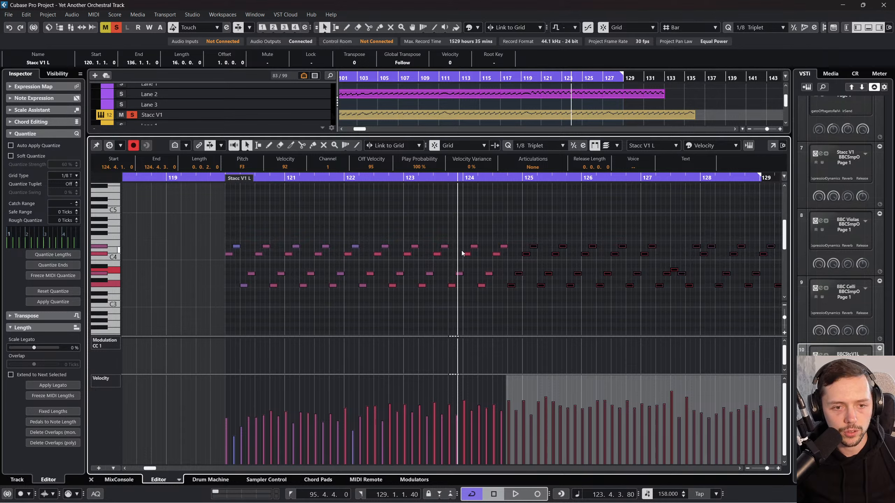
pyautogui.moveTo(467, 234); pyautogui.dragTo(508, 294)
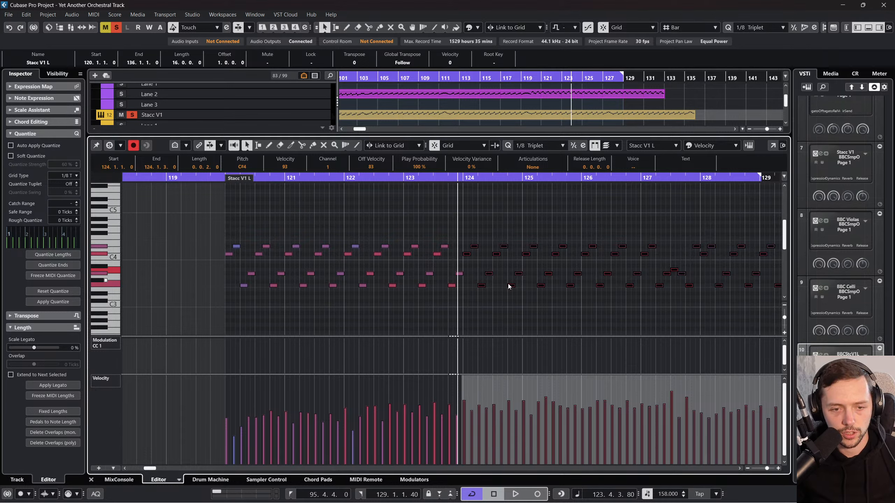
pyautogui.hotkey('shift', 'Up')
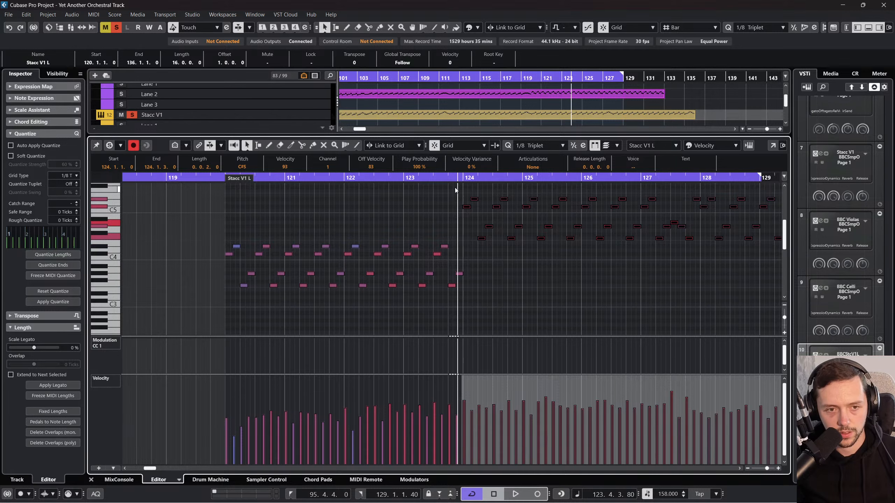
pyautogui.press('space')
pyautogui.scroll(2, 493, 267)
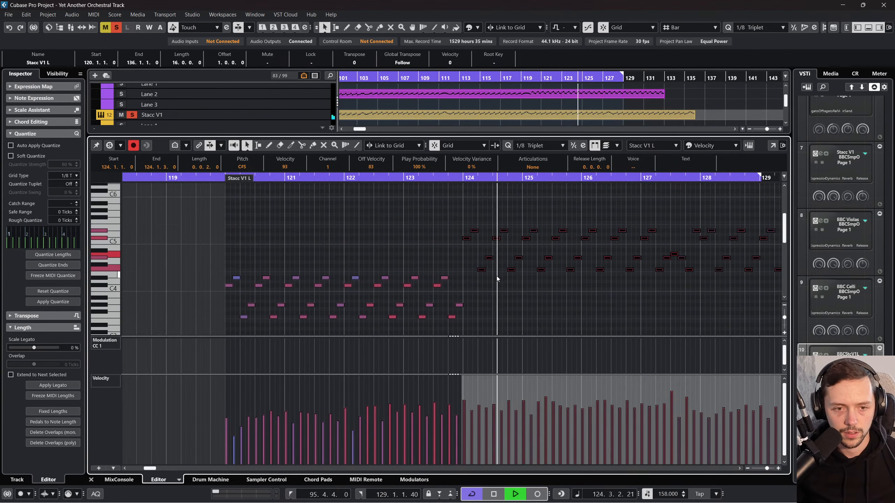
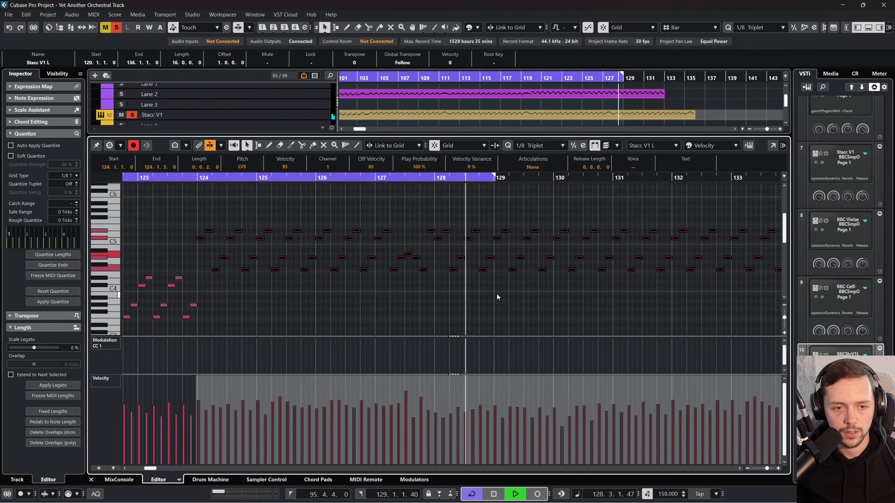
# Step: Stop playback, close the Stacc V1 L note editor and clear the solo state of all tracks
pyautogui.click(492, 294)
pyautogui.press('space')
pyautogui.click(91, 479)
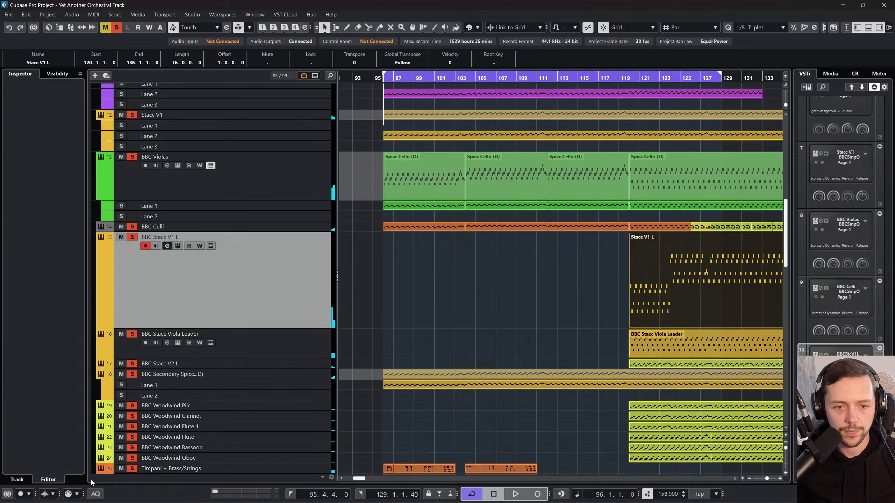
pyautogui.click(543, 201)
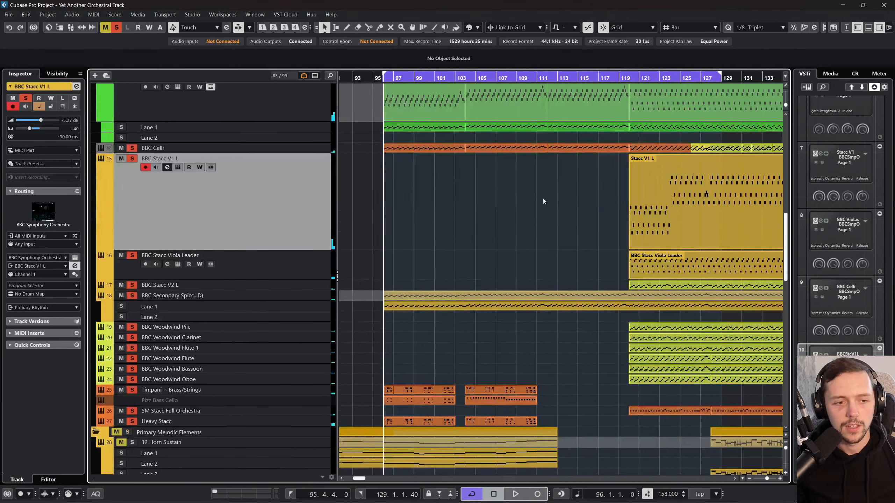
pyautogui.click(114, 29)
pyautogui.scroll(-3, 506, 187)
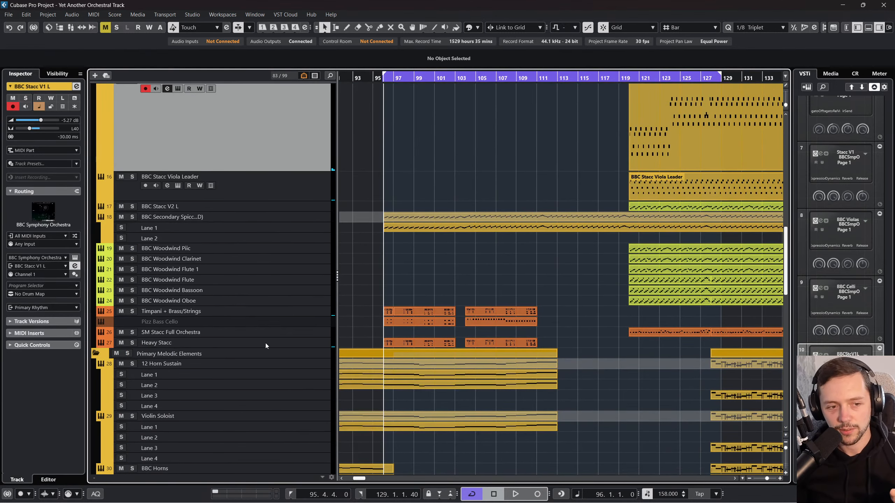
# Step: Move the Timpani + Brass/Strings track below Pizz Bass Cello and play the full arrangement from bar 96
pyautogui.click(293, 331)
pyautogui.moveTo(299, 312); pyautogui.dragTo(304, 333)
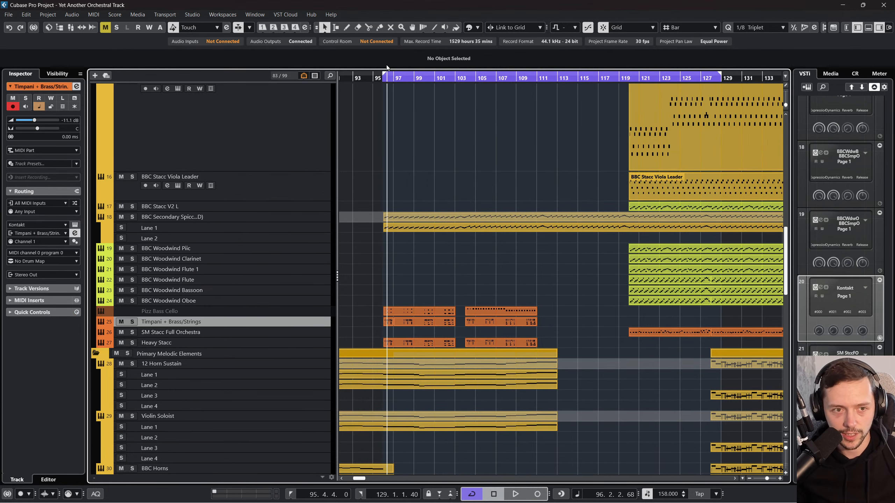
pyautogui.press('space')
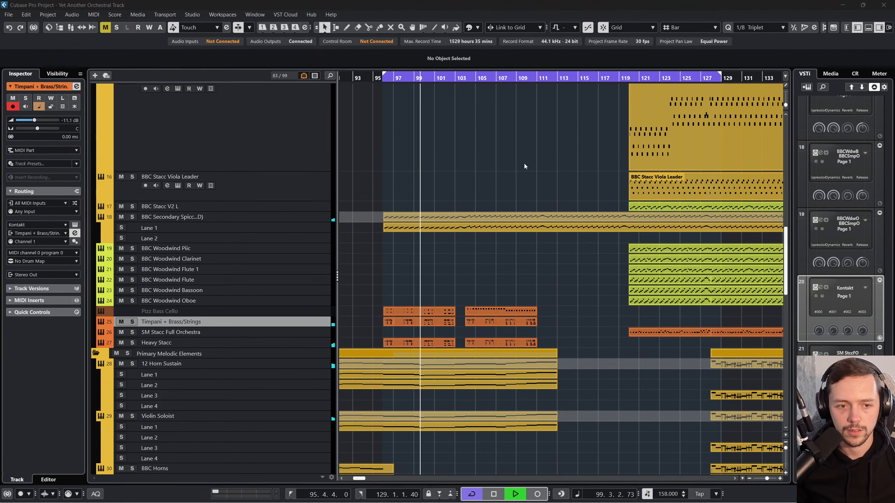
pyautogui.scroll(5, 530, 152)
pyautogui.scroll(-3, 507, 196)
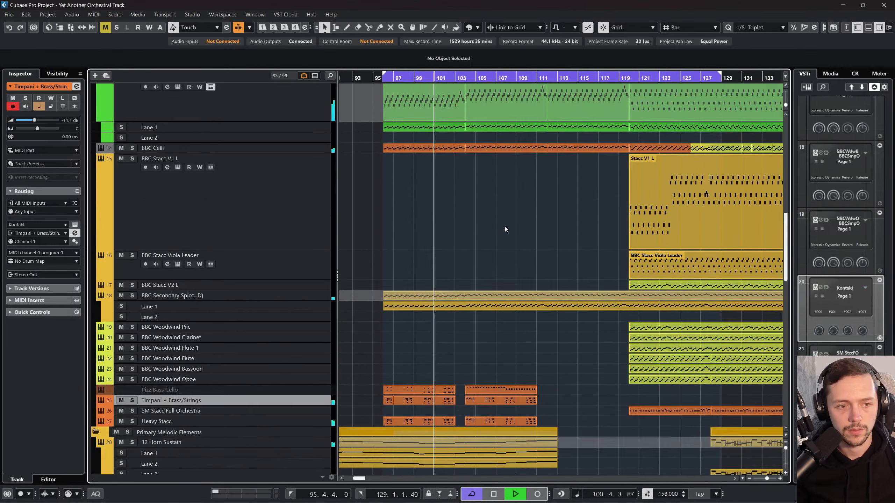
# Step: Raise the 12 Horn Sustain channel level to -0.47 dB and set its low-mid EQ band to -5.1 dB at 304.1 Hz
pyautogui.press('F3')
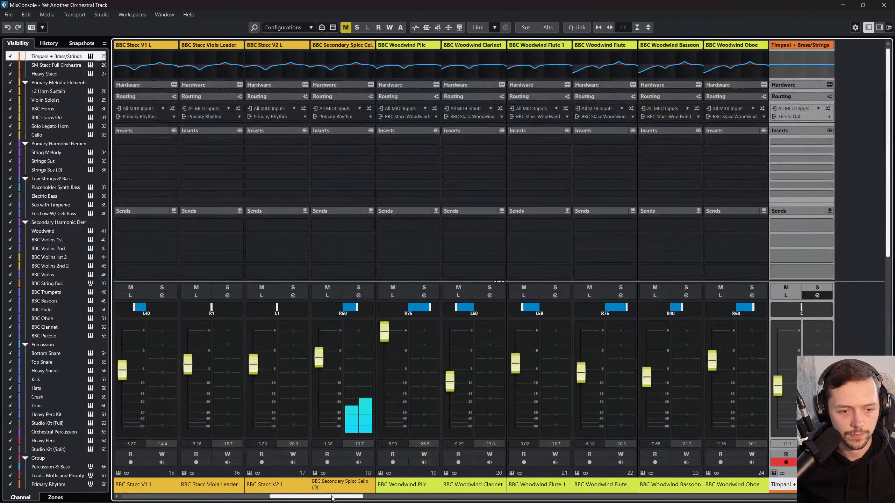
pyautogui.hscroll(5, 387, 479)
pyautogui.moveTo(253, 363); pyautogui.dragTo(253, 348)
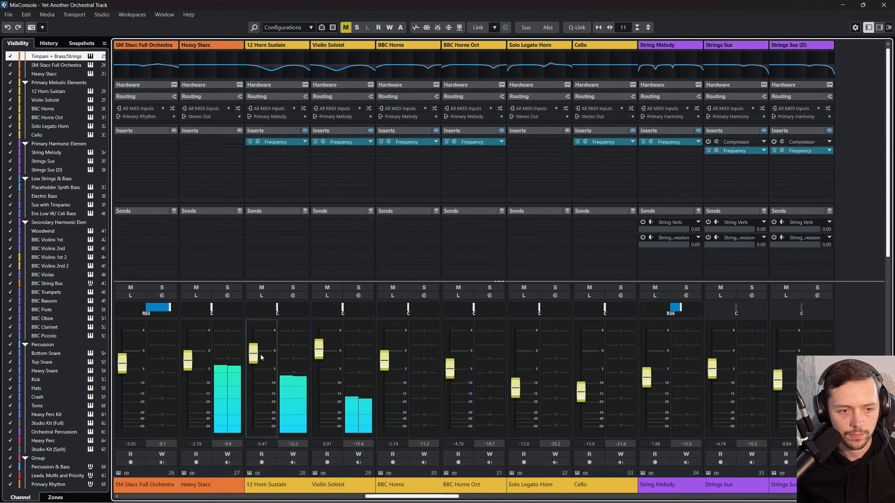
pyautogui.click(292, 296)
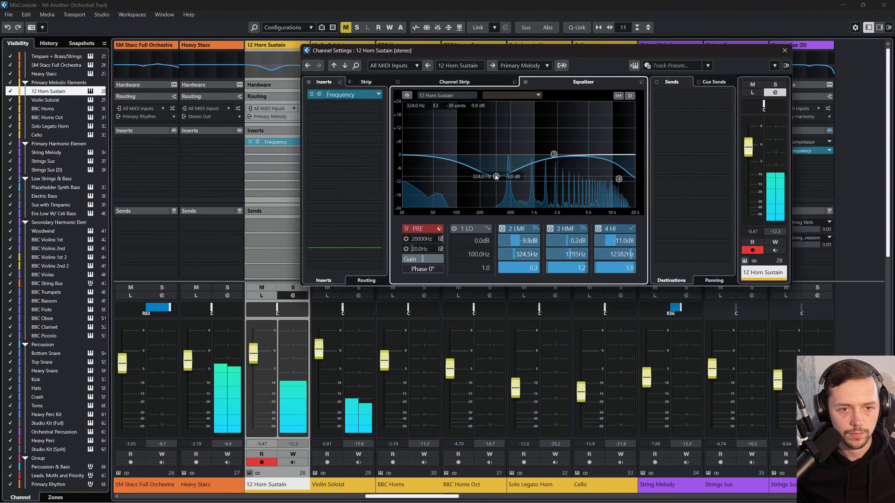
pyautogui.moveTo(496, 177); pyautogui.dragTo(493, 168)
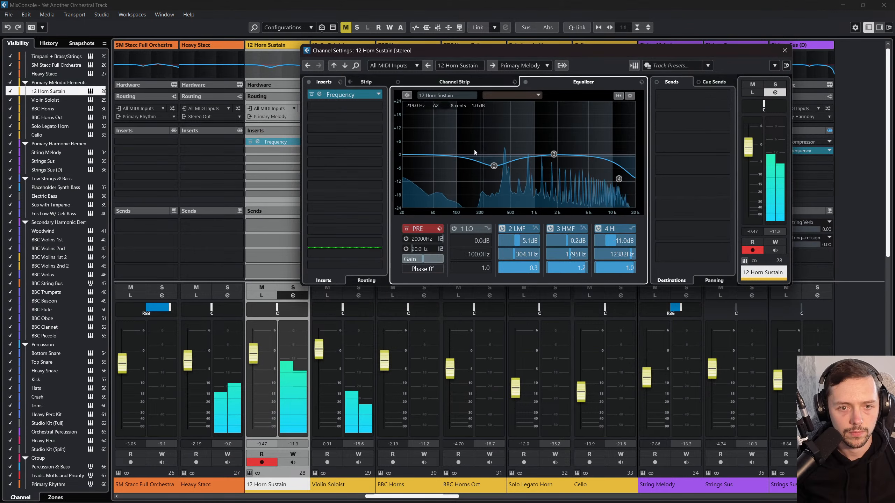
# Step: Add a Heavy Reverb send at -11.5 dB to the 12 Horn Sustain channel and close the mixer
pyautogui.click(681, 100)
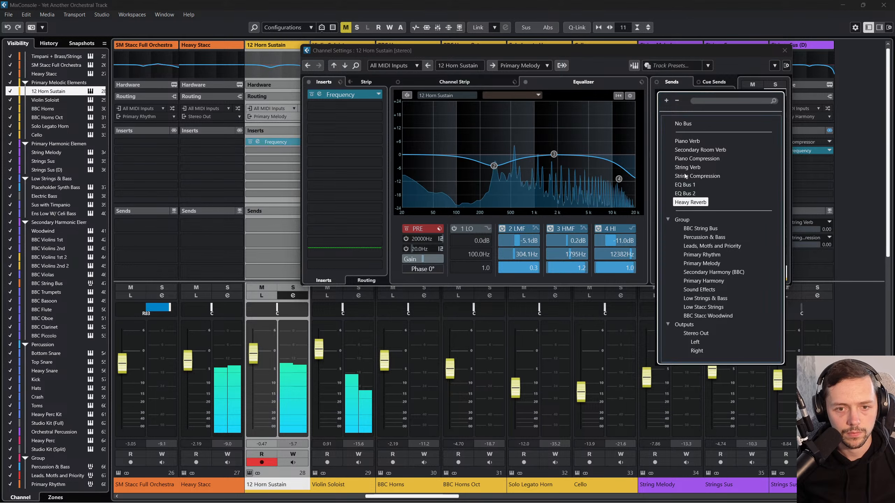
pyautogui.click(690, 202)
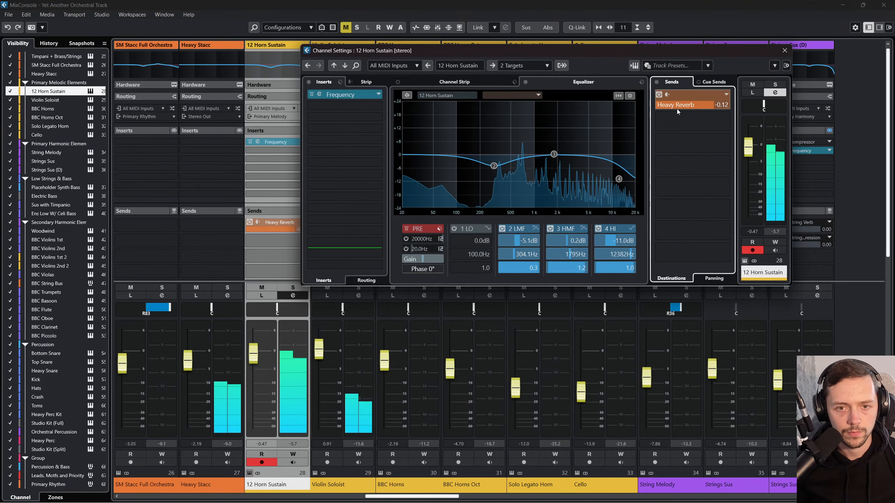
pyautogui.click(686, 105)
pyautogui.click(784, 51)
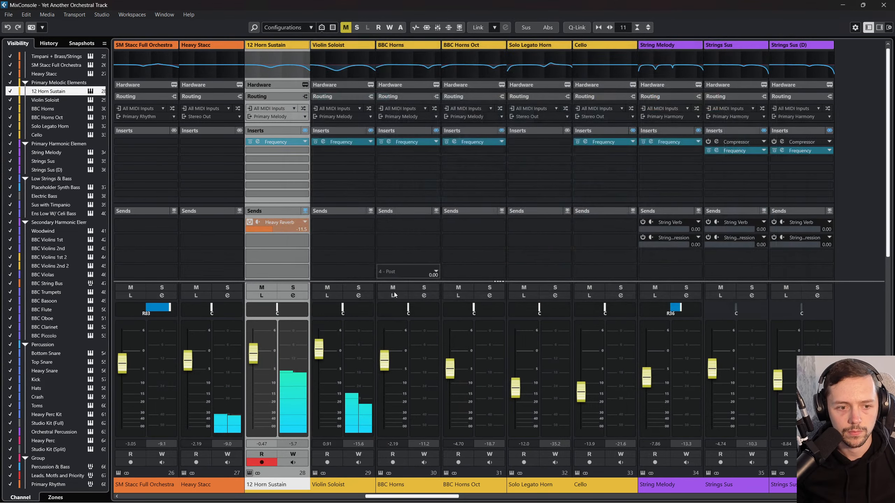
pyautogui.click(891, 4)
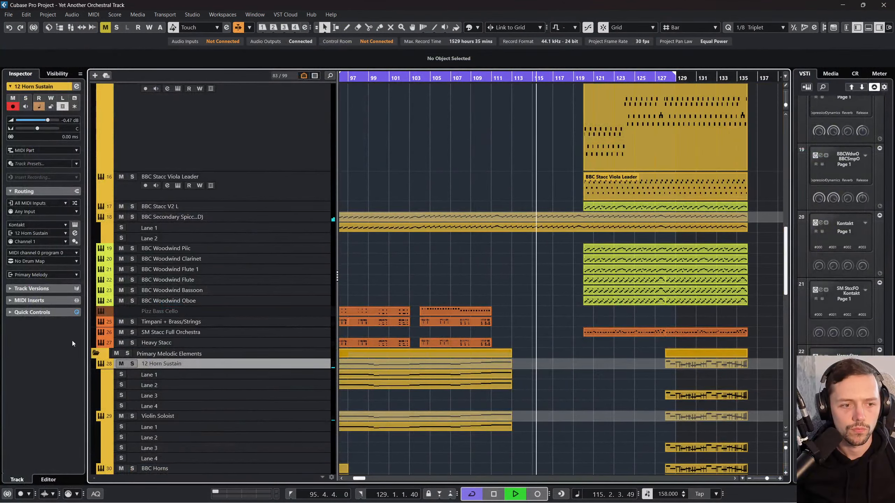
# Step: Mute the Primary Melodic Elements folder while the arrangement keeps playing
pyautogui.click(117, 353)
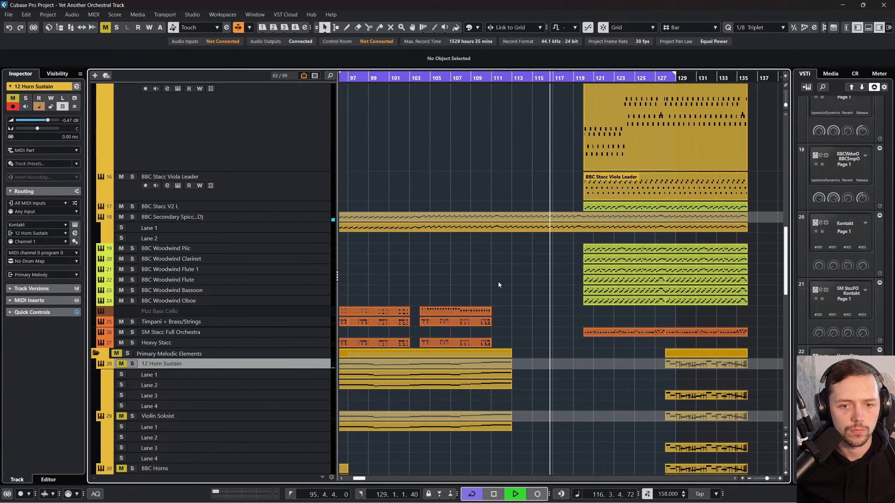
pyautogui.scroll(10, 505, 281)
pyautogui.press('F3')
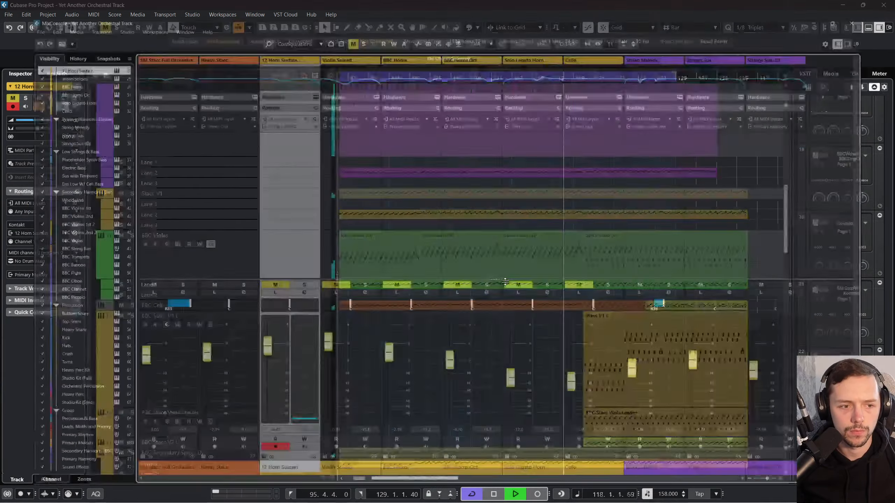
pyautogui.press('F3')
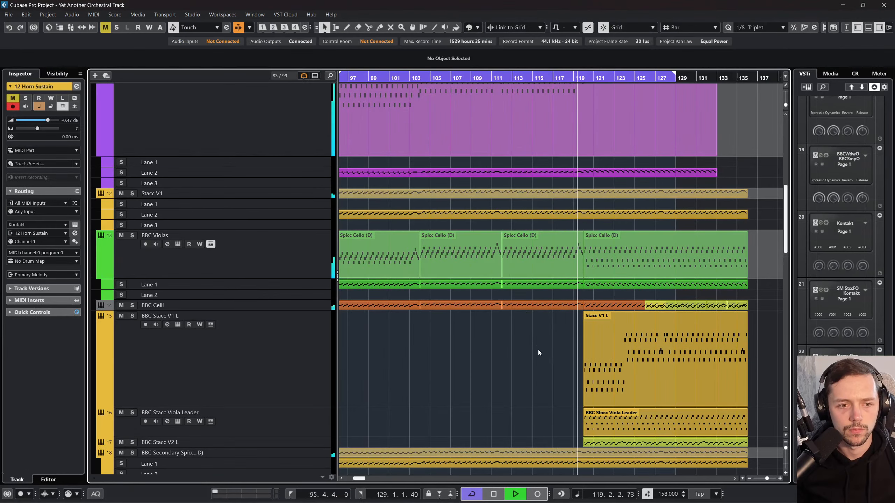
# Step: Listen through to bar 129 and review the spiccato and staccato string parts in the Primary Rhythmic Elements folder
pyautogui.scroll(2, 539, 351)
pyautogui.scroll(2, 535, 361)
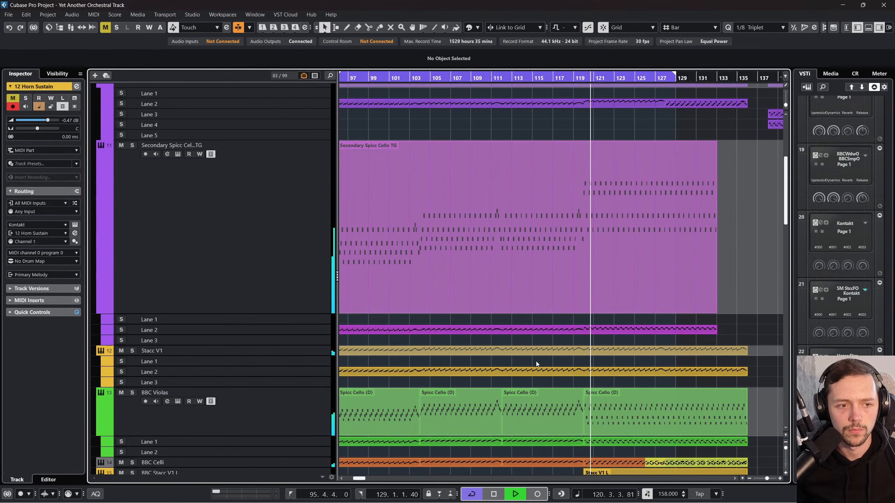
pyautogui.scroll(2, 536, 363)
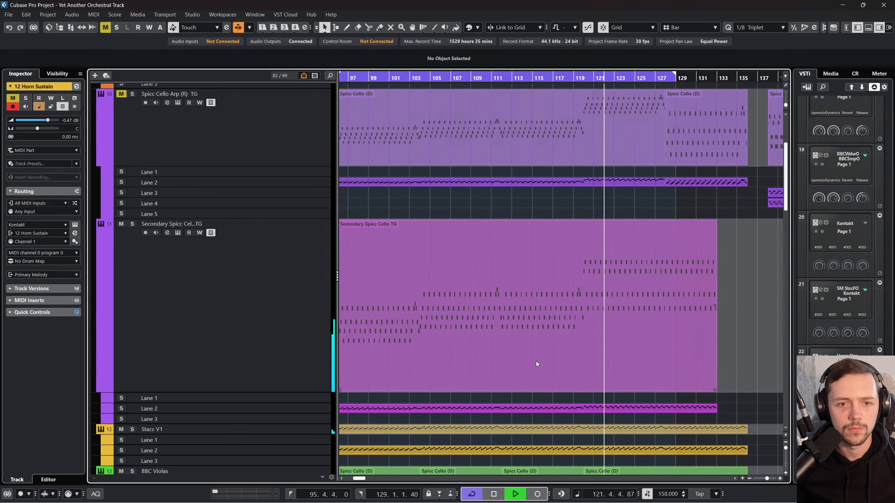
pyautogui.scroll(2, 535, 361)
pyautogui.scroll(-6, 571, 327)
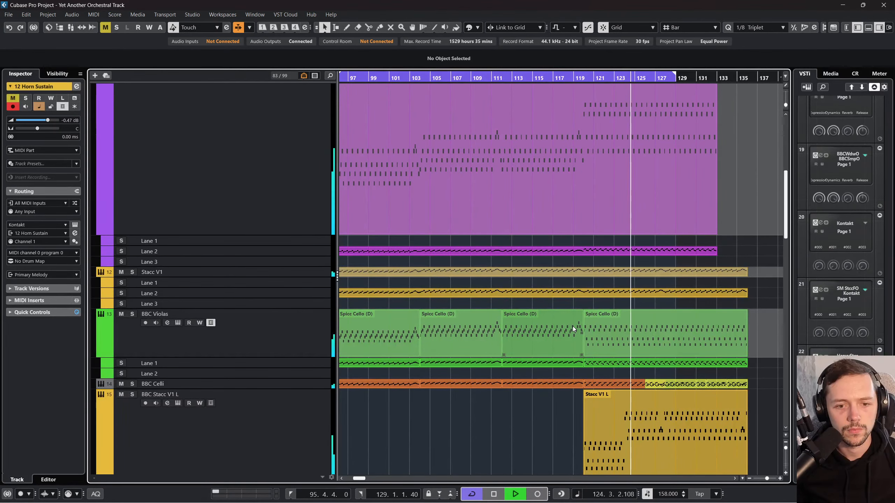
pyautogui.scroll(-2, 572, 329)
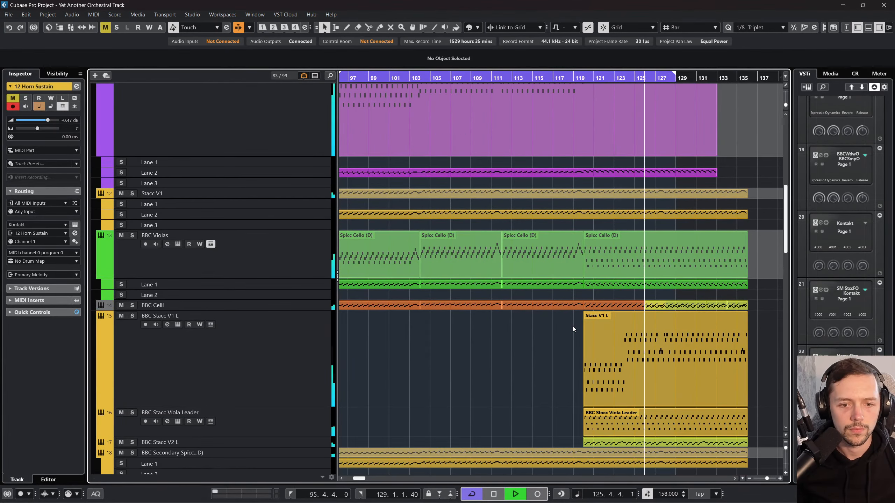
pyautogui.scroll(-2, 499, 360)
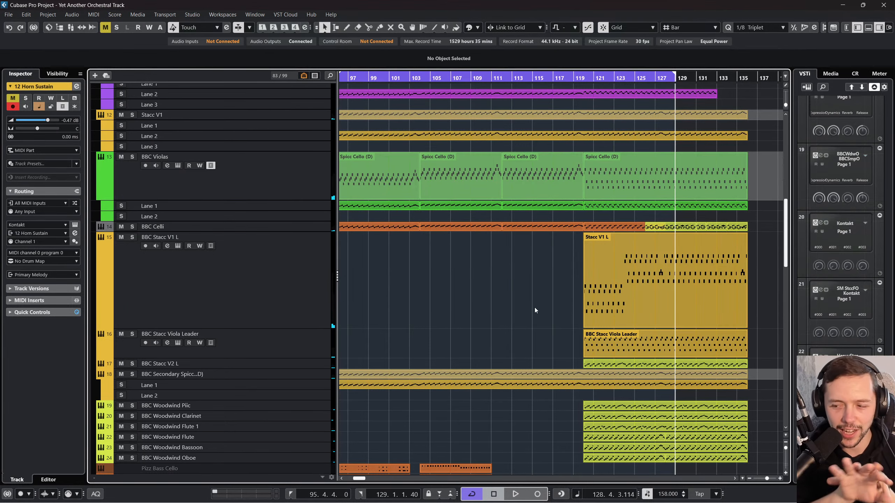
pyautogui.scroll(6, 534, 307)
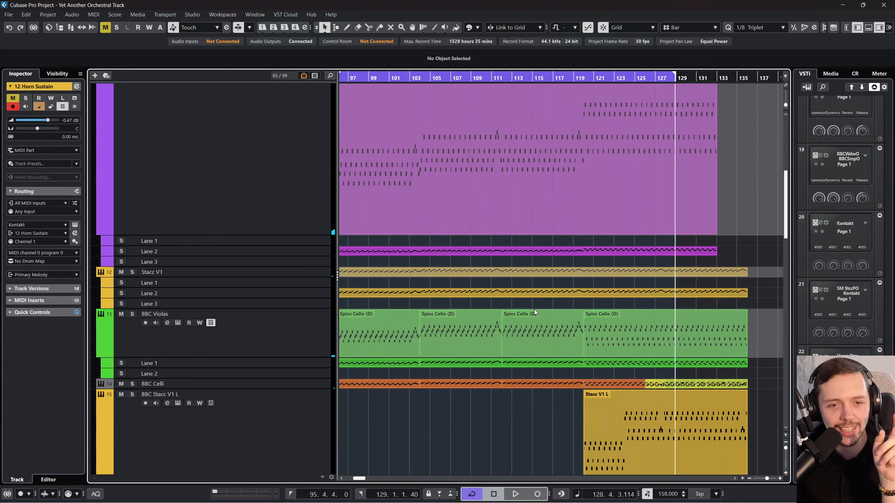
pyautogui.scroll(3, 585, 265)
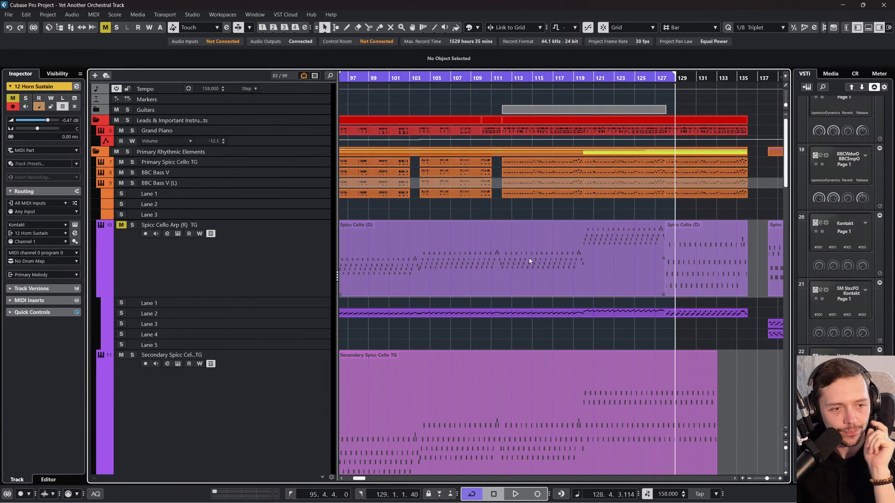
# Step: Rename the Stacc V1 track as BBC Stacc V1
pyautogui.hscroll(-2, 509, 305)
pyautogui.scroll(-5, 509, 306)
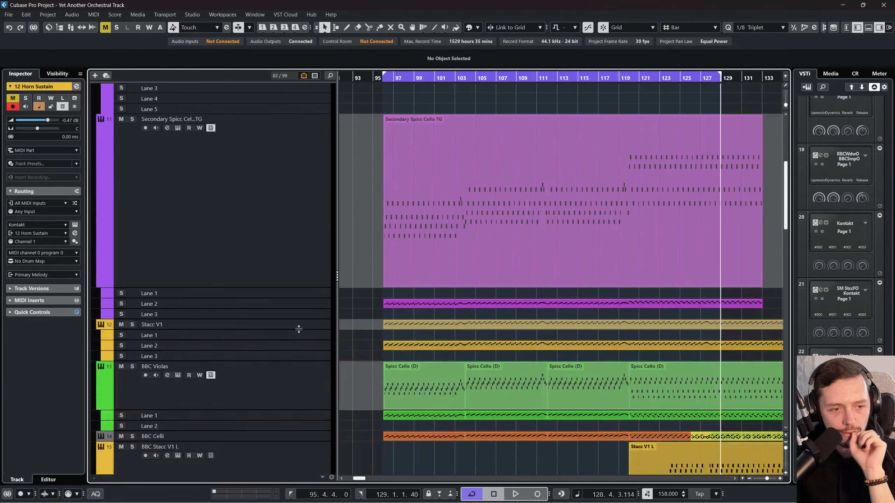
pyautogui.click(298, 327)
pyautogui.scroll(-2, 289, 306)
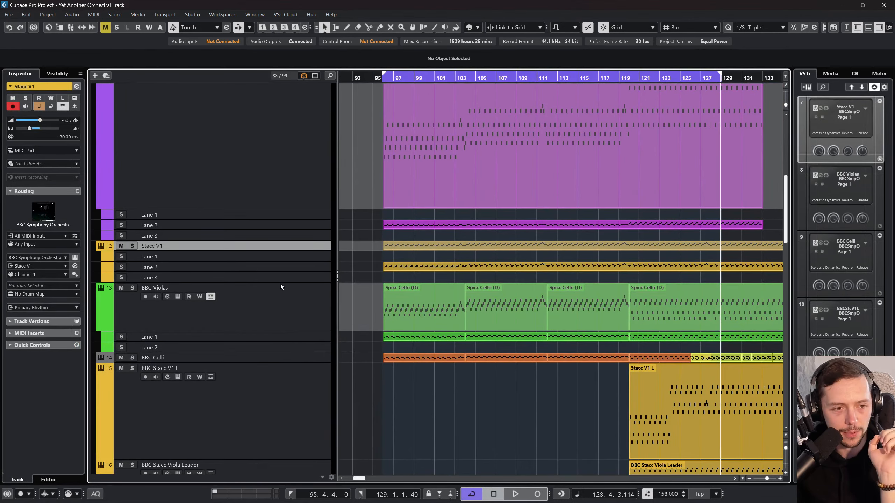
pyautogui.doubleClick(166, 247)
pyautogui.click(137, 246)
pyautogui.doubleClick(144, 247)
pyautogui.click(144, 247)
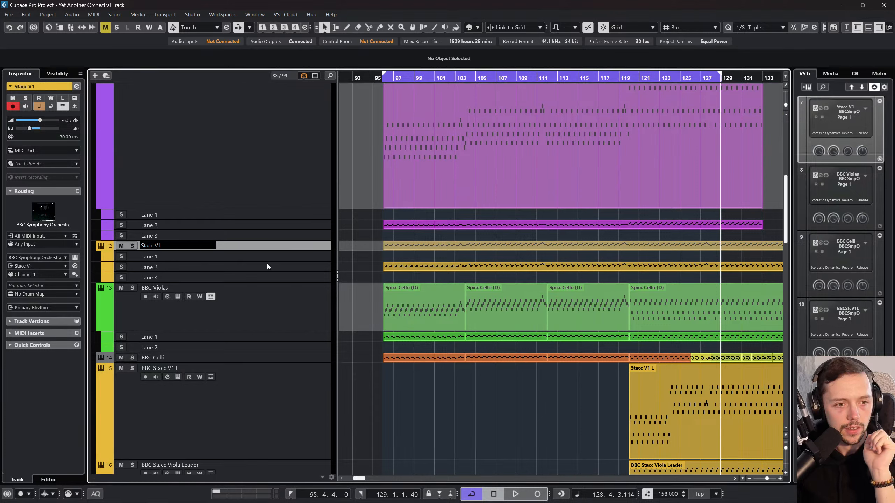
pyautogui.write('BBC')
pyautogui.press('Return')
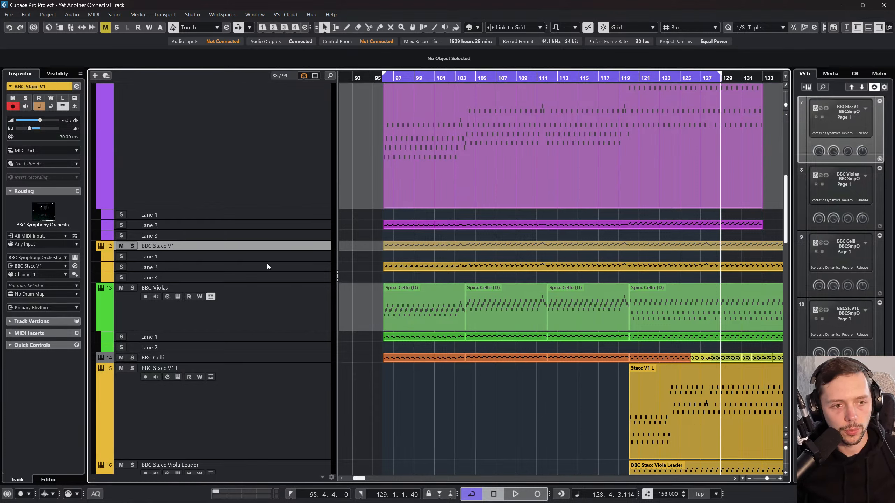
# Step: Hide the lanes of the BBC Secondary Spicc Cello (D) track
pyautogui.scroll(-4, 264, 261)
pyautogui.click(250, 249)
pyautogui.click(292, 320)
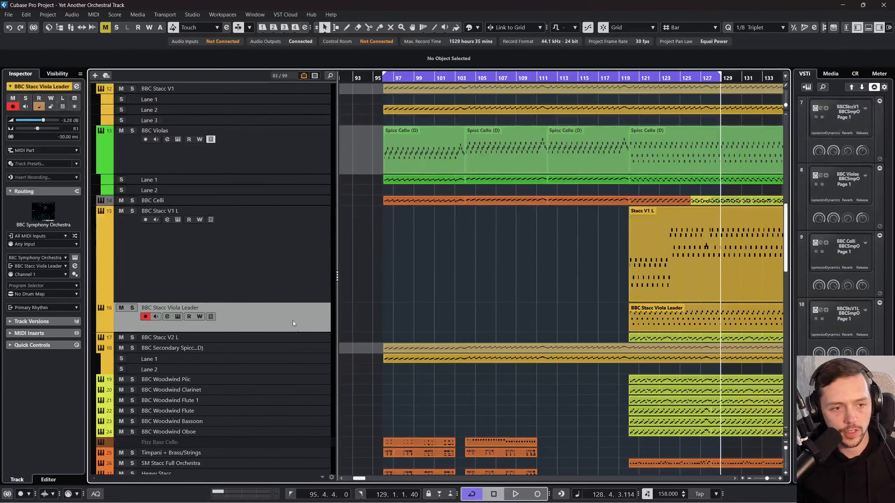
pyautogui.click(294, 337)
pyautogui.click(293, 358)
pyautogui.click(210, 347)
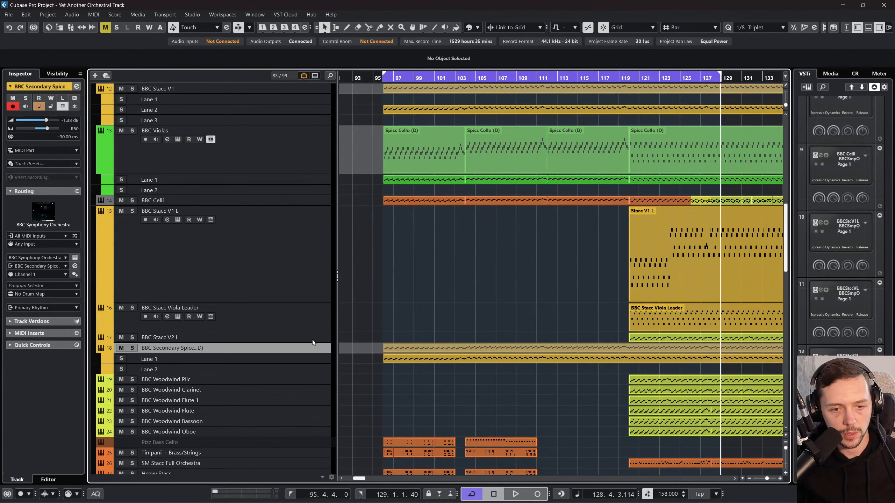
pyautogui.hscroll(4, 411, 368)
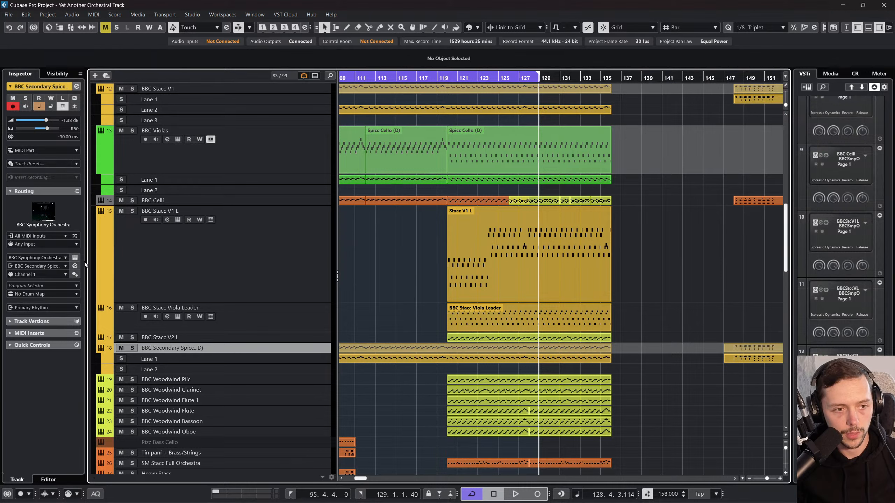
pyautogui.click(63, 106)
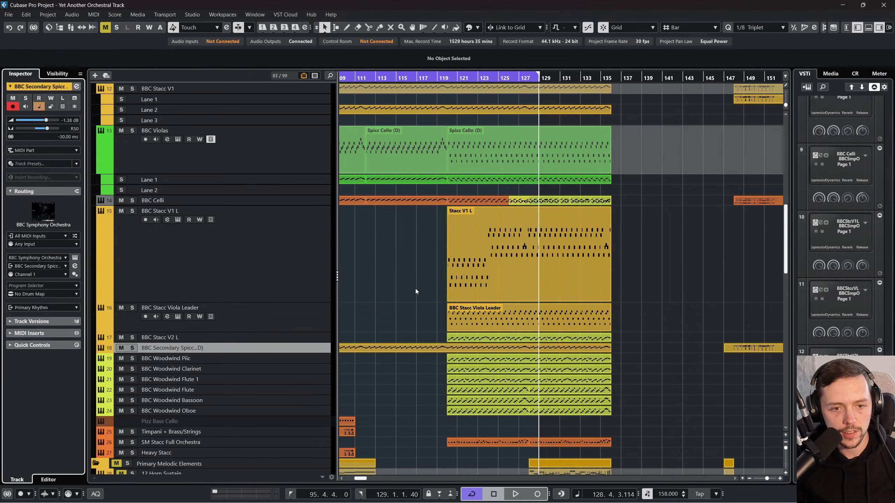
# Step: Show the lanes of the BBC Celli track around bars 120 to 136
pyautogui.click(308, 201)
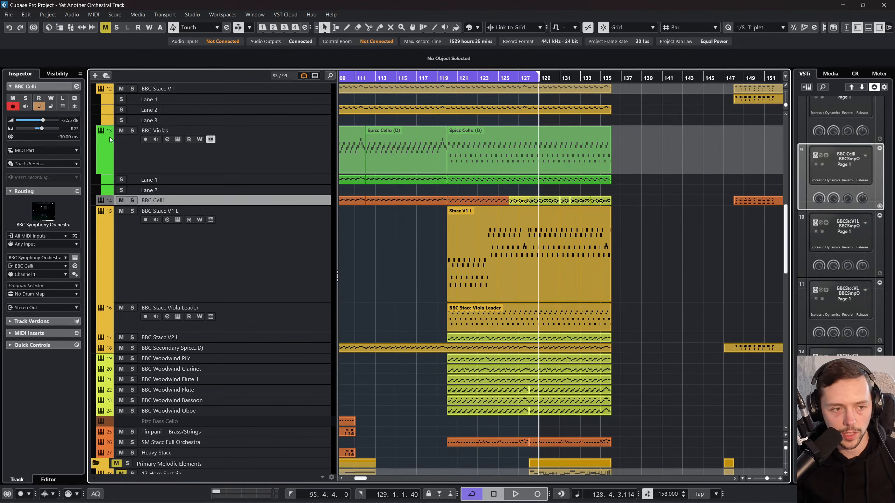
pyautogui.click(63, 107)
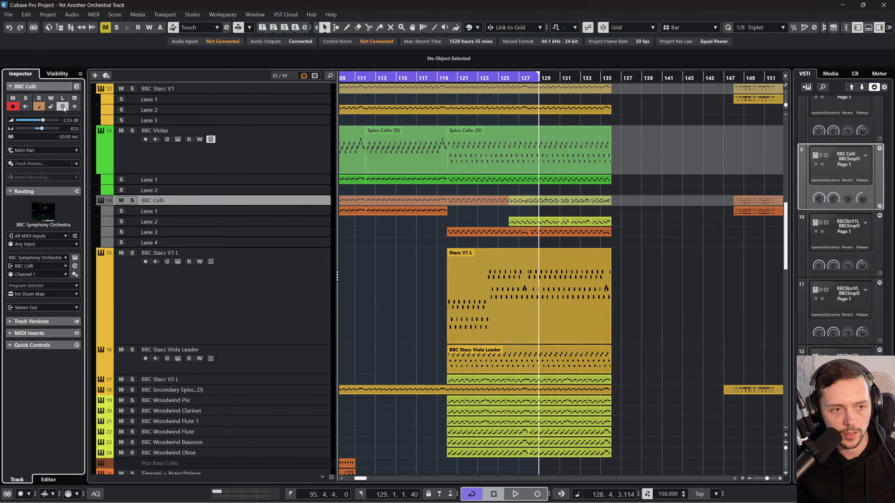
pyautogui.hscroll(-4, 446, 276)
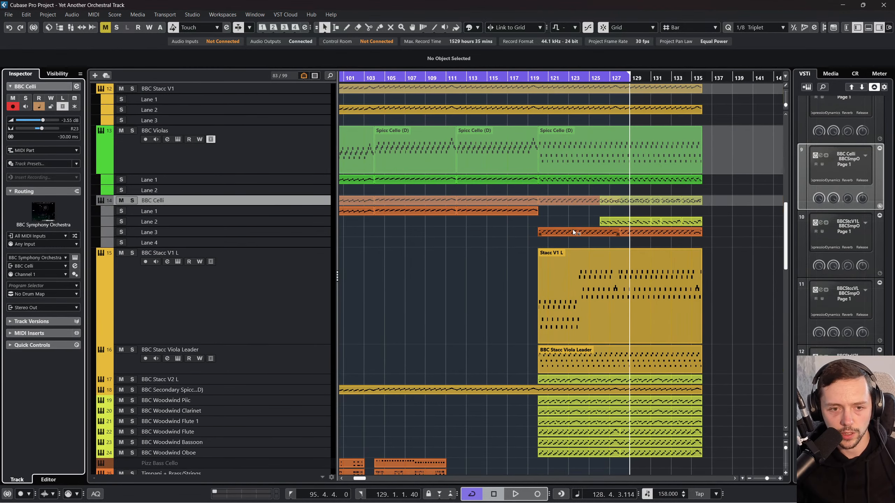
# Step: Solo the BBC Celli track and listen to its parts from bar 120 and from bar 126
pyautogui.click(541, 80)
pyautogui.click(132, 200)
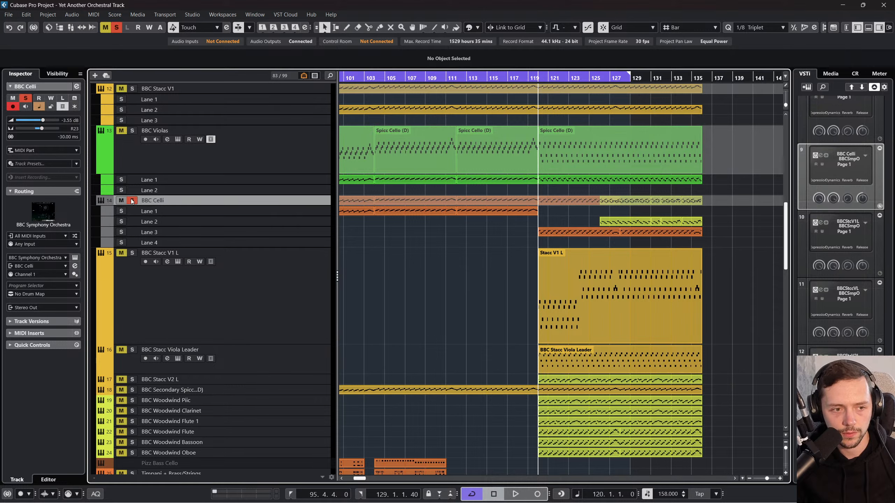
pyautogui.click(599, 80)
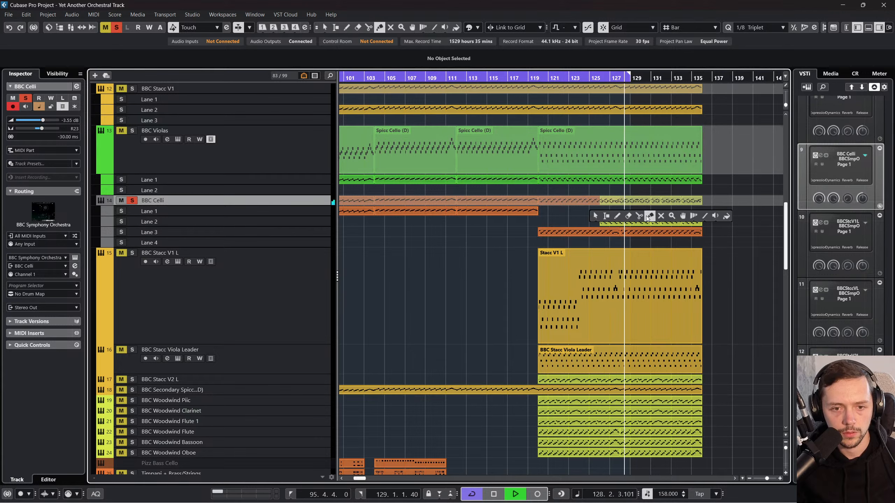
# Step: Move the BBC Celli parts starting at bars 120 and 126 up onto Lane 1 and hide the track's lanes
pyautogui.press('4')
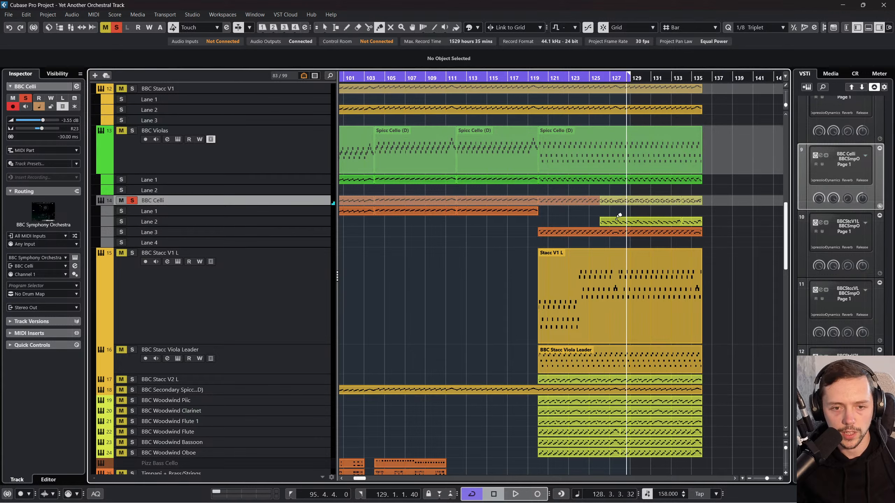
pyautogui.press('1')
pyautogui.moveTo(579, 231); pyautogui.dragTo(578, 211)
pyautogui.moveTo(624, 230); pyautogui.dragTo(624, 211)
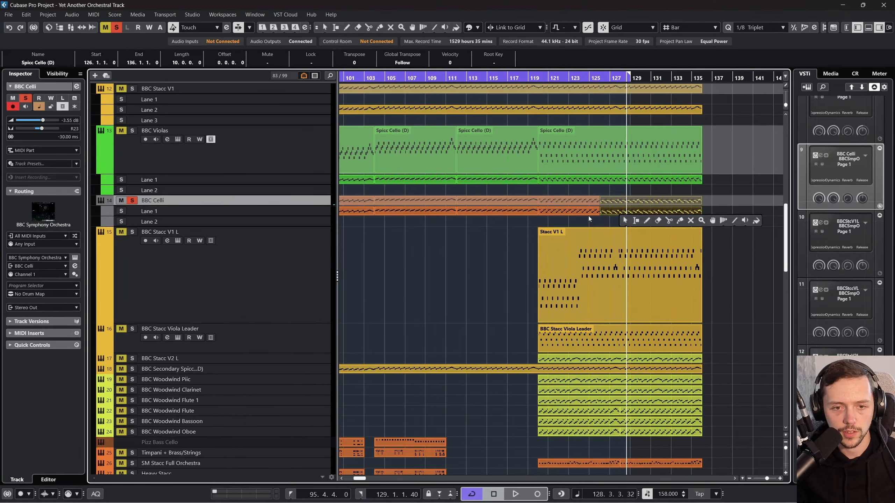
pyautogui.click(62, 106)
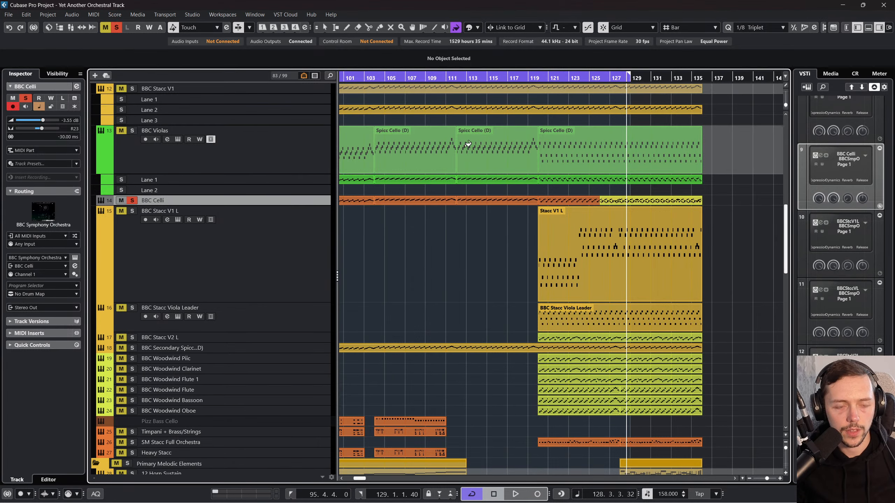
# Step: Colour the BBC Celli track yellow-orange to match the BBC Stacc V1 track
pyautogui.hscroll(-2, 393, 220)
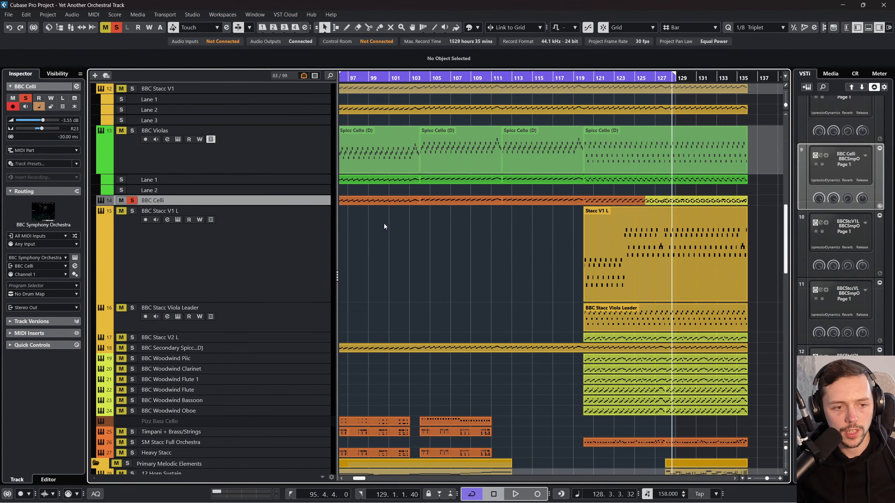
pyautogui.click(455, 27)
pyautogui.click(474, 28)
pyautogui.click(497, 52)
pyautogui.click(487, 244)
# Step: Reorder the string tracks so that BBC Violas and BBC Celli sit above BBC Stacc V1
pyautogui.scroll(4, 369, 252)
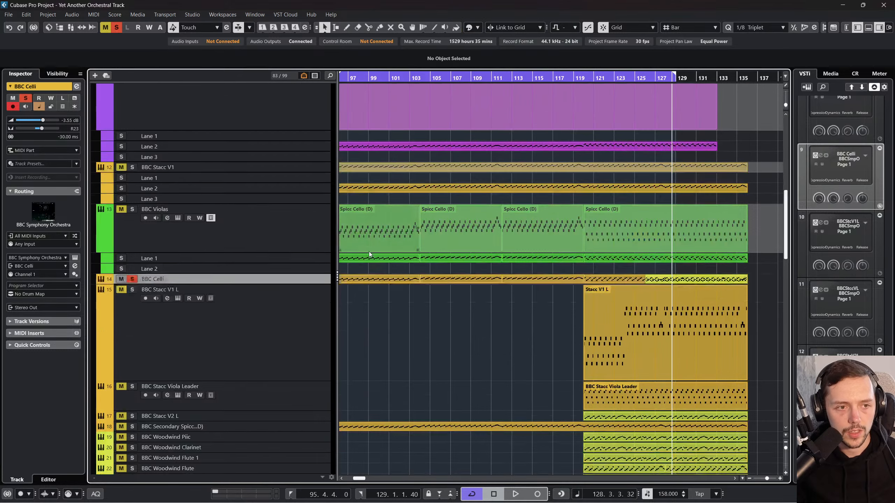
pyautogui.click(288, 318)
pyautogui.moveTo(306, 250); pyautogui.dragTo(301, 355)
# Step: Colour all tracks from BBC Violas through BBC Secondary Spicc Cello (D) lime green
pyautogui.click(302, 269)
pyautogui.scroll(-4, 302, 269)
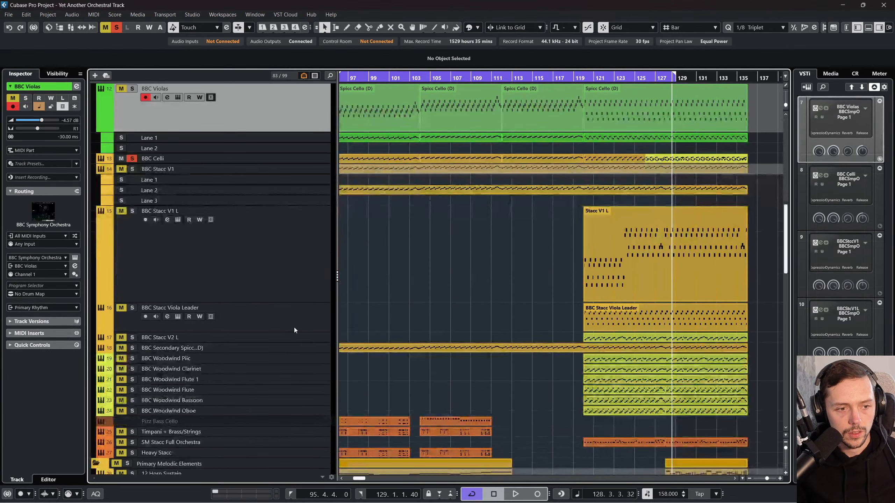
pyautogui.keyDown('shift'); pyautogui.click(294, 348); pyautogui.keyUp('shift')
pyautogui.click(478, 28)
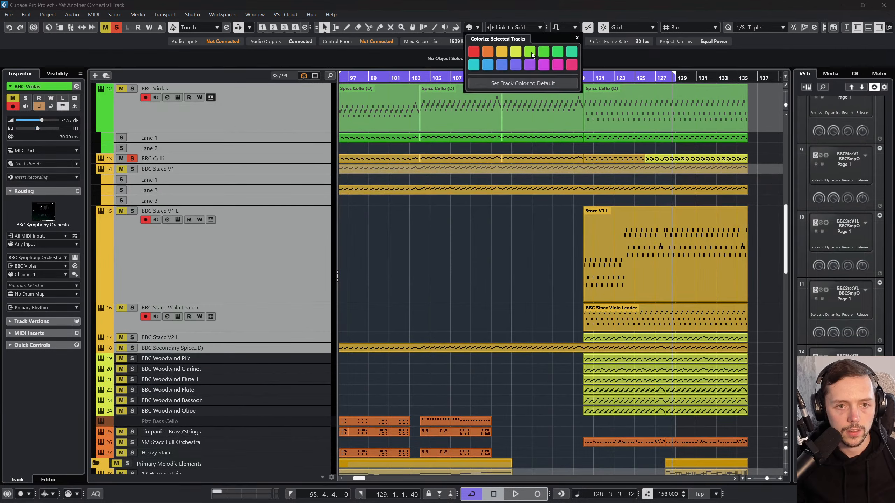
pyautogui.click(517, 55)
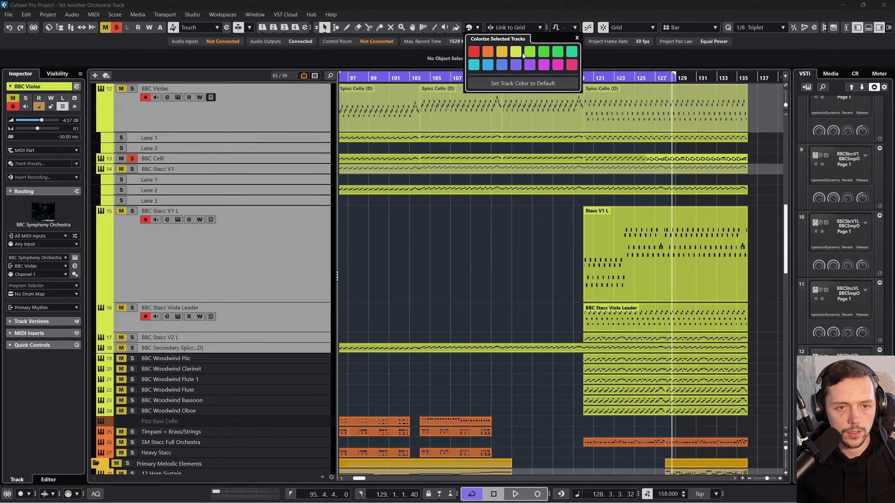
pyautogui.scroll(10, 473, 216)
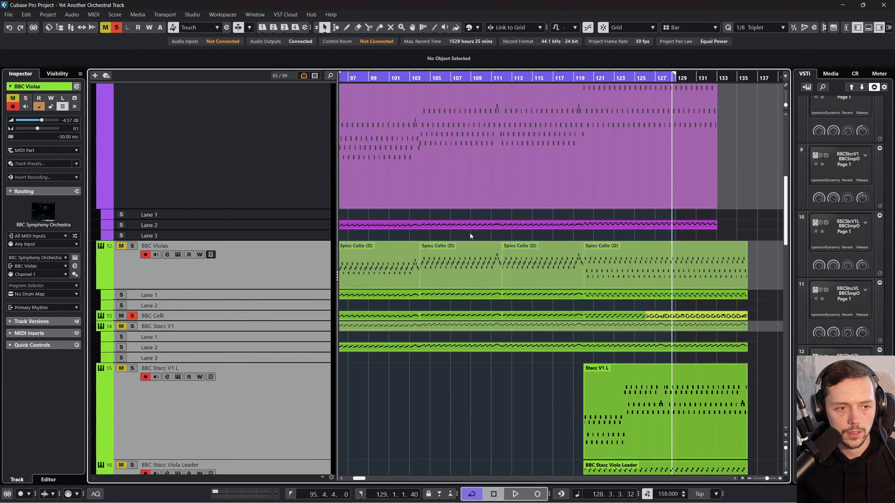
pyautogui.scroll(-12, 443, 259)
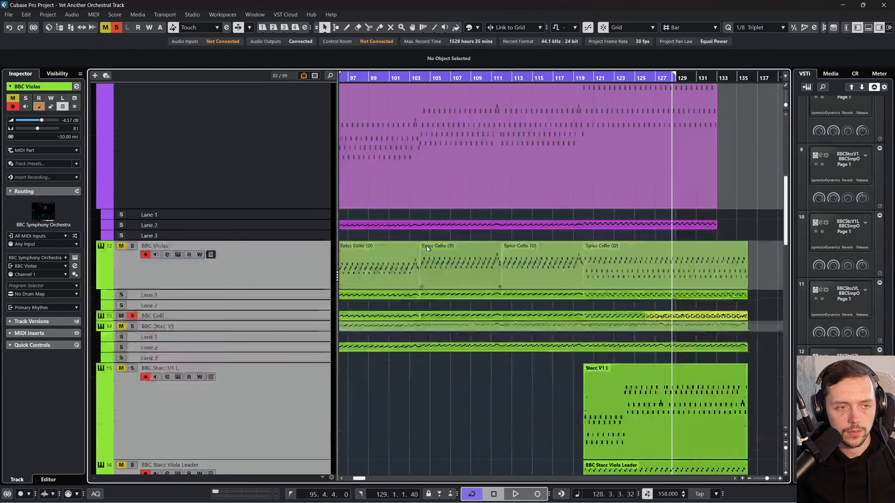
pyautogui.scroll(2, 469, 218)
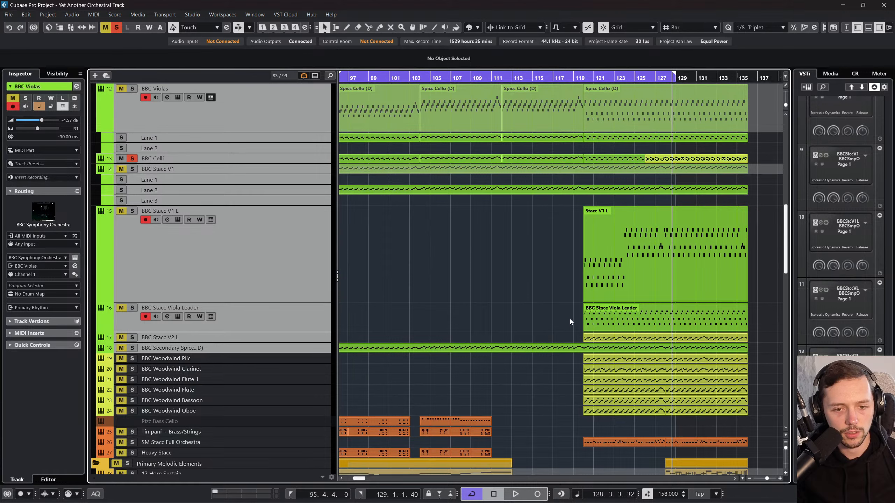
# Step: Add a stereo group track named BBC Stacc String Group to the selected string tracks, routed to Stereo Out
pyautogui.rightClick(313, 171)
pyautogui.moveTo(365, 176)
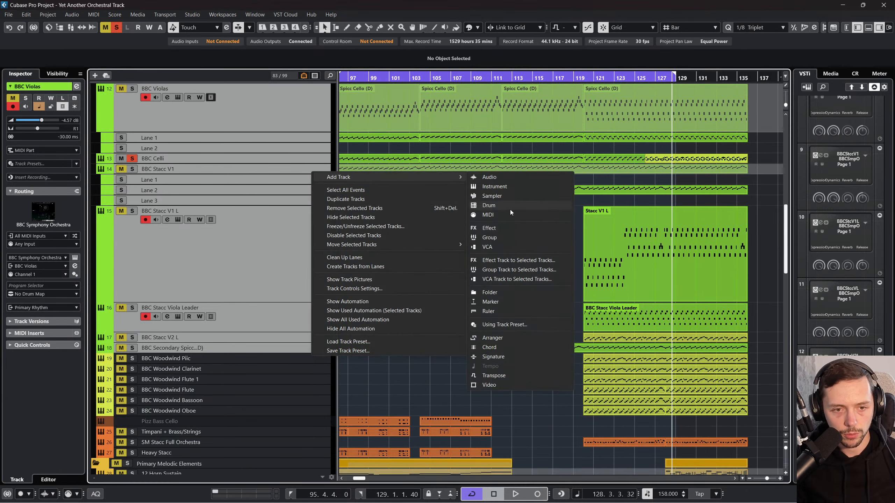
pyautogui.click(507, 269)
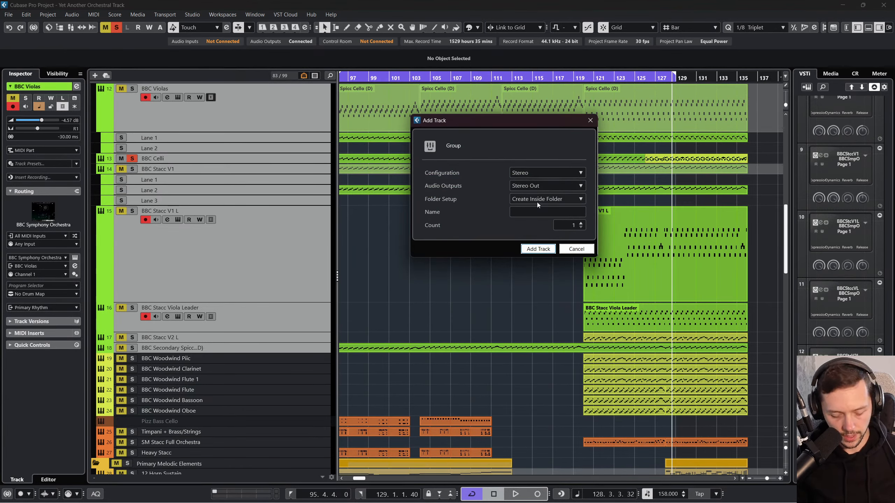
pyautogui.write('bbc')
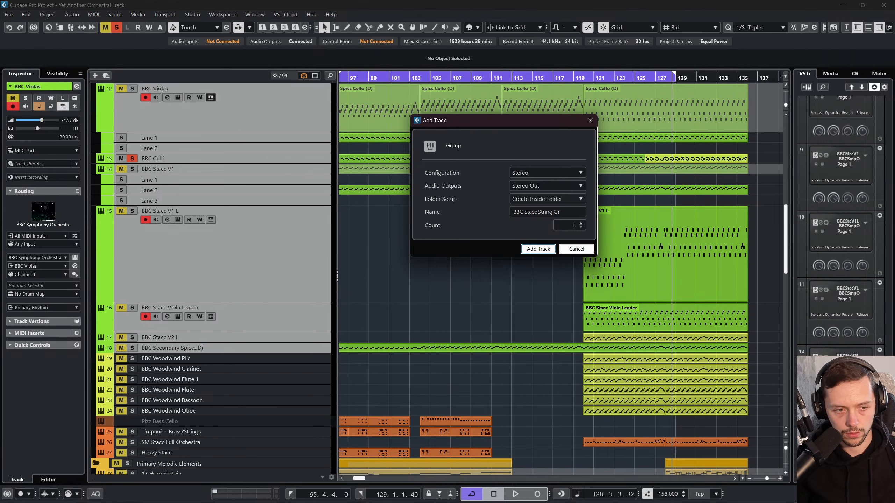
pyautogui.press('Return')
pyautogui.scroll(-20, 513, 218)
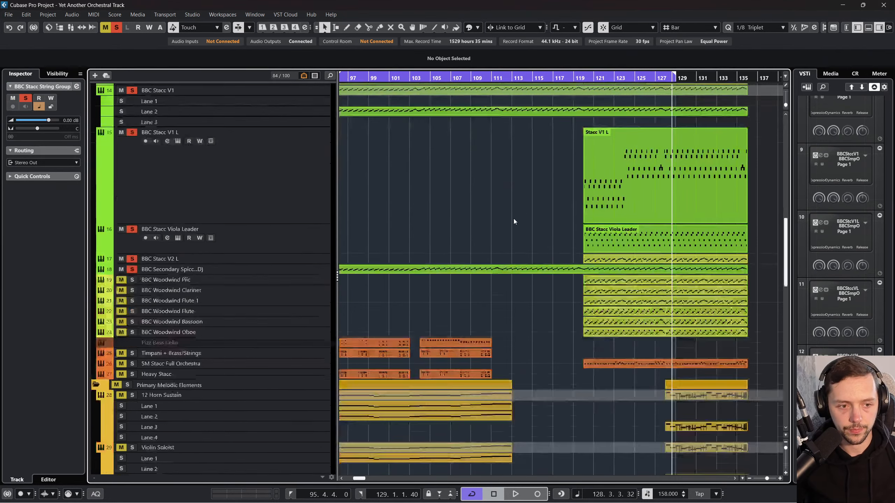
pyautogui.click(311, 397)
pyautogui.scroll(20, 313, 388)
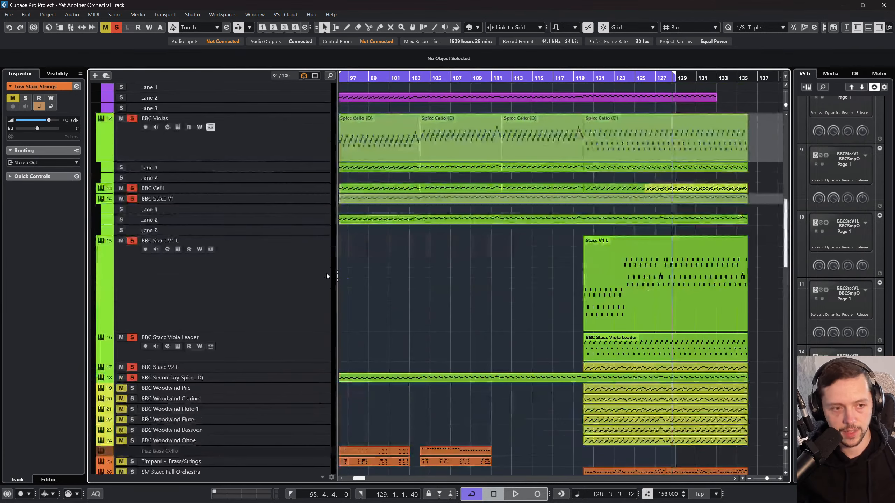
pyautogui.scroll(5, 302, 245)
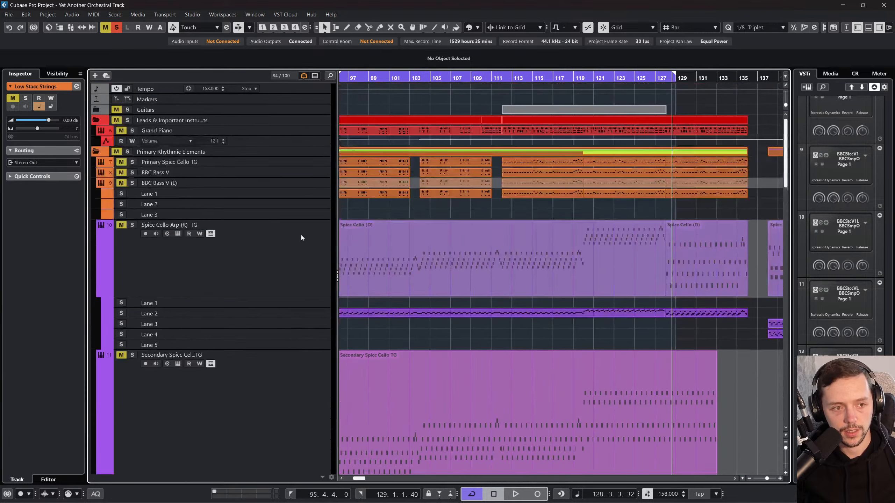
pyautogui.click(287, 154)
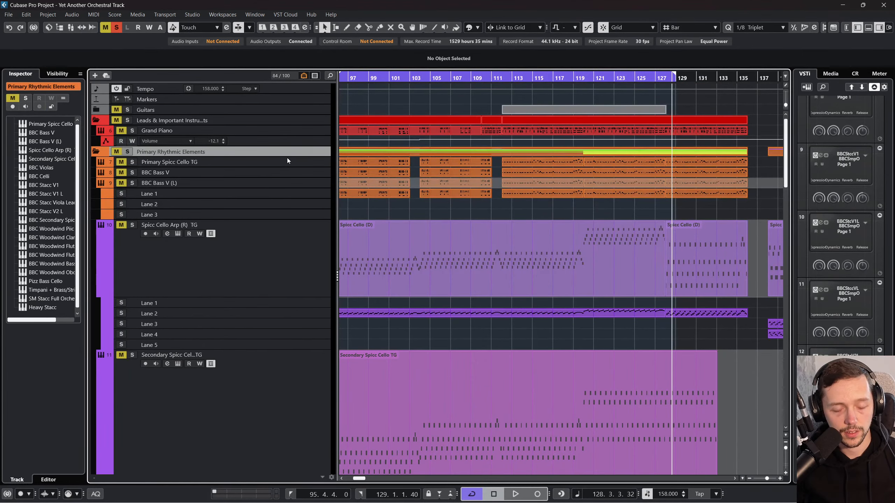
pyautogui.rightClick(295, 161)
pyautogui.moveTo(388, 164)
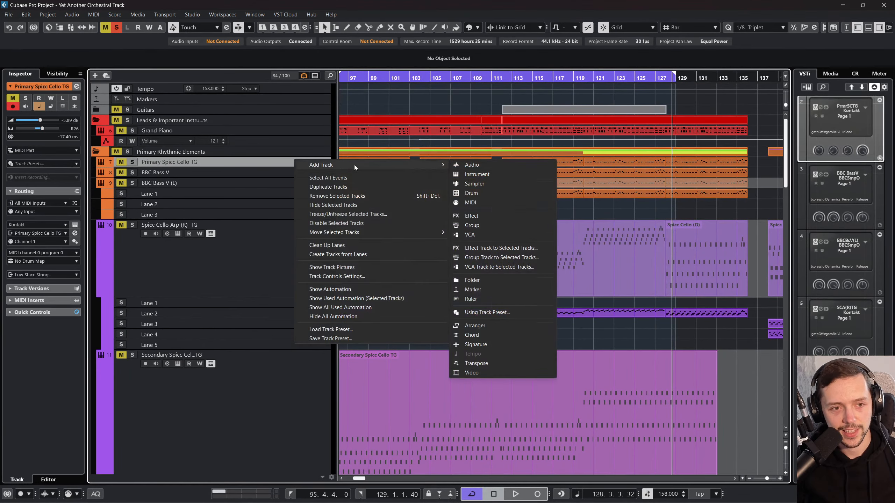
pyautogui.click(472, 165)
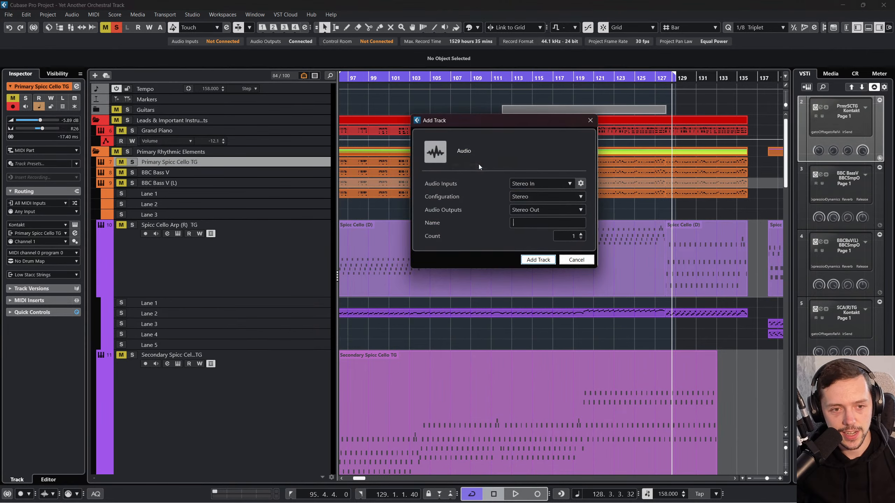
pyautogui.click(577, 260)
pyautogui.rightClick(305, 164)
pyautogui.moveTo(365, 168)
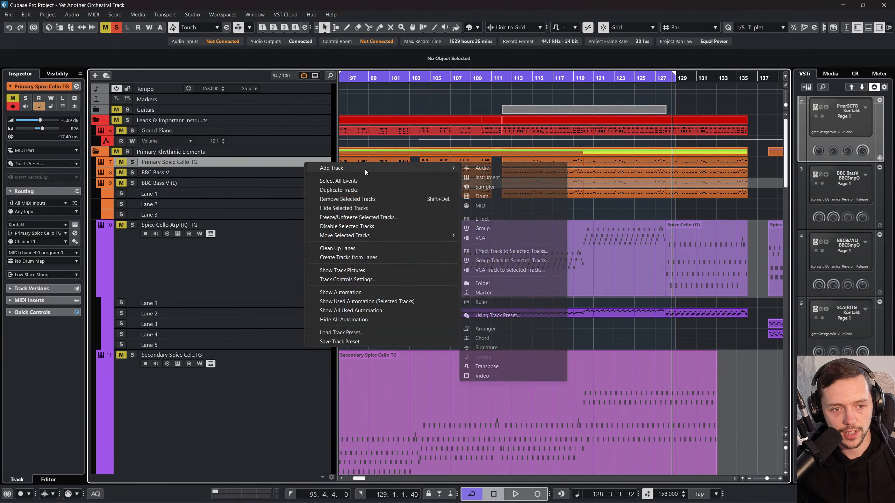
pyautogui.click(497, 177)
pyautogui.click(576, 269)
pyautogui.rightClick(333, 163)
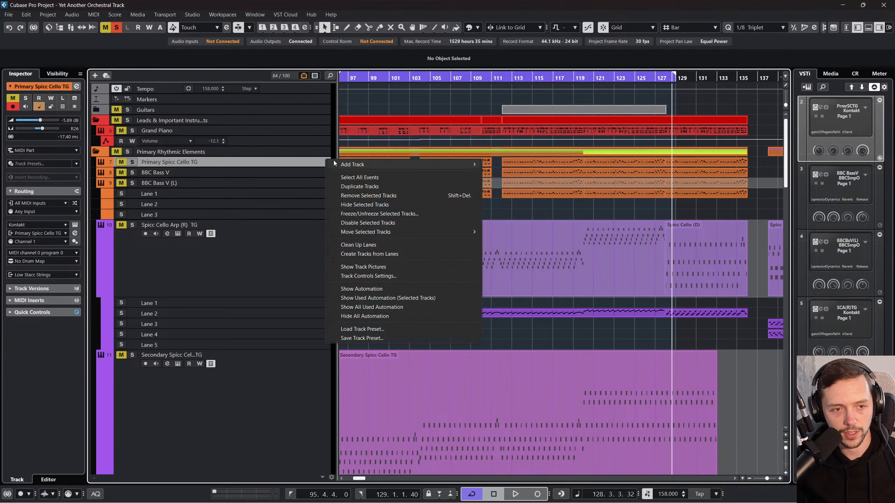
pyautogui.moveTo(335, 164)
pyautogui.click(514, 164)
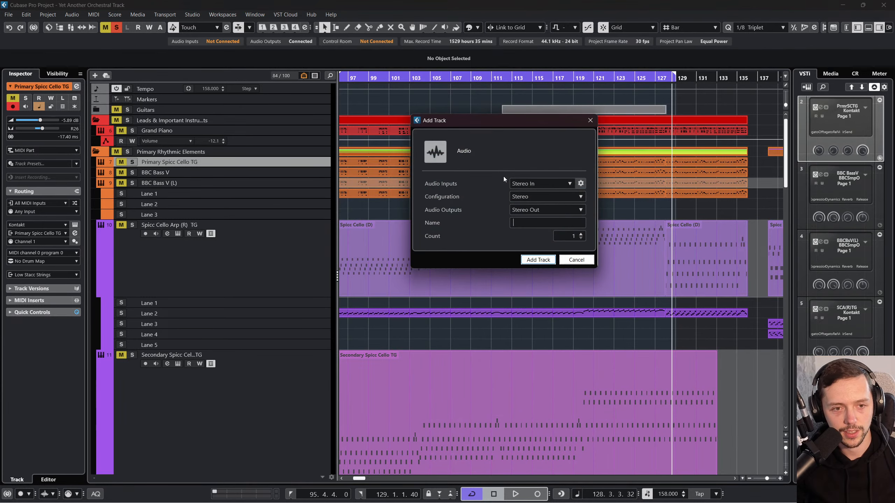
pyautogui.click(577, 259)
# Step: Add a stereo group track named Stacc Strings, routed to Stereo Out
pyautogui.rightClick(272, 173)
pyautogui.moveTo(335, 174)
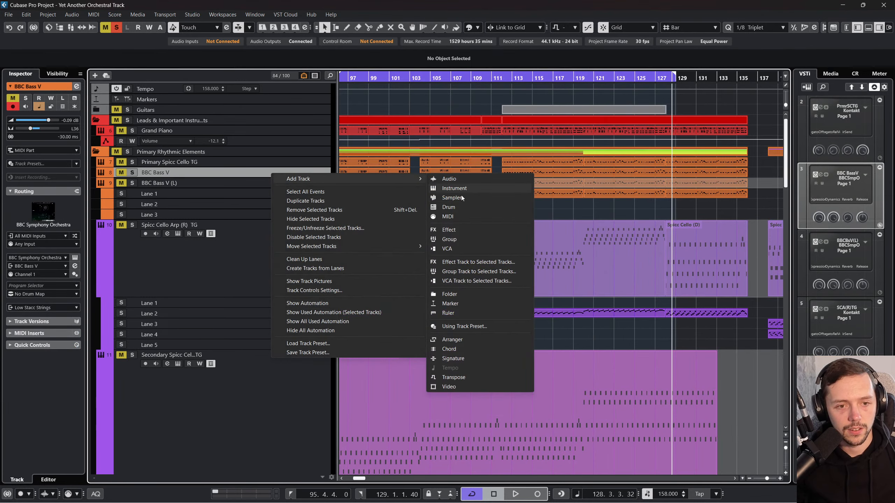
pyautogui.click(454, 240)
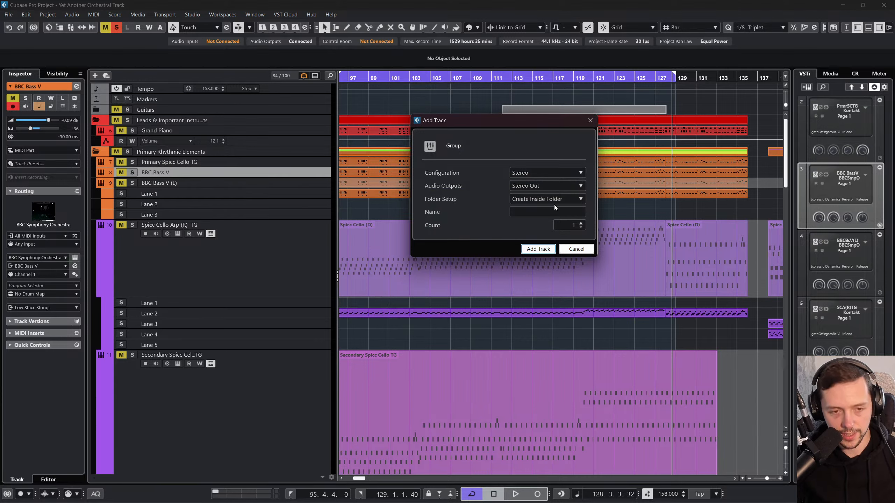
pyautogui.write('sT')
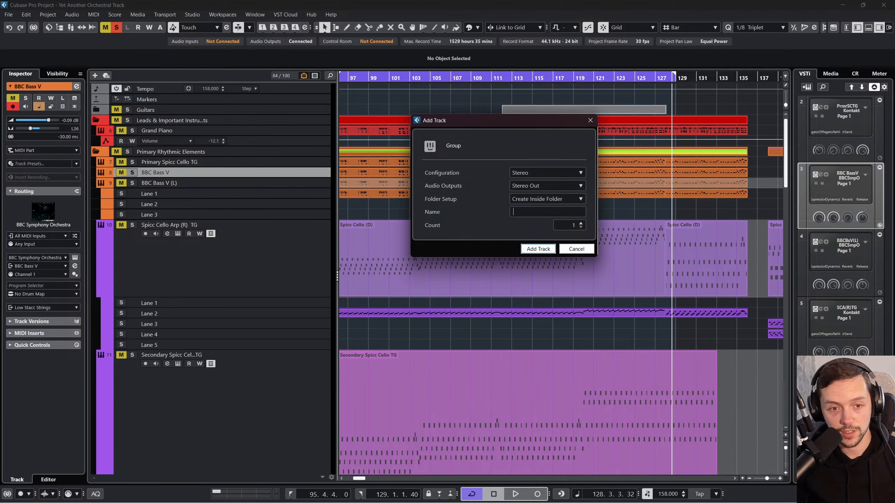
pyautogui.write('acc String')
pyautogui.press('Return')
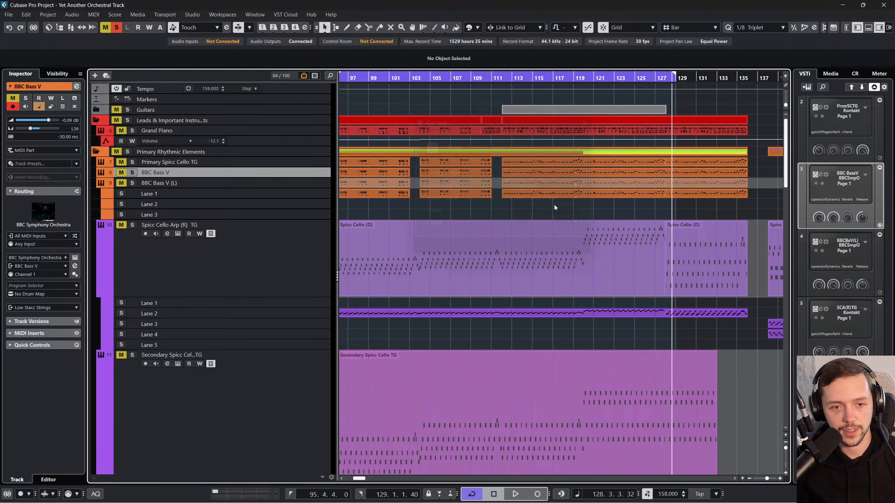
pyautogui.rightClick(334, 176)
pyautogui.moveTo(334, 176)
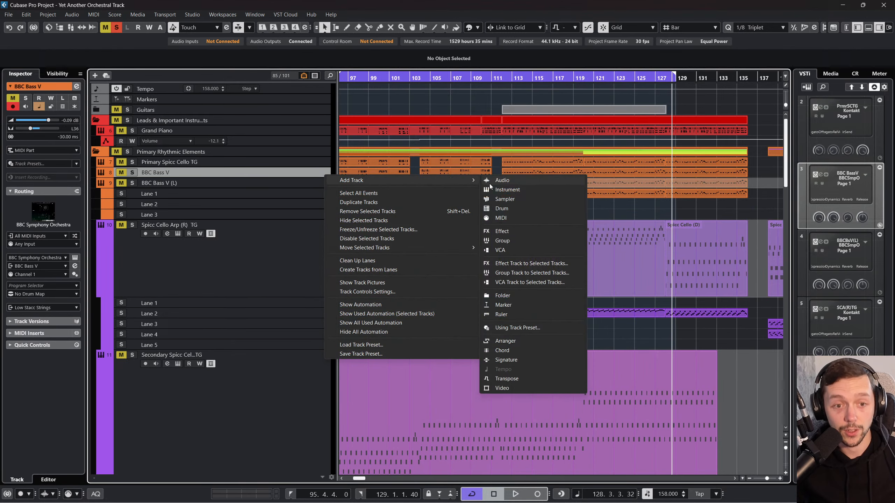
pyautogui.click(517, 240)
pyautogui.write('R')
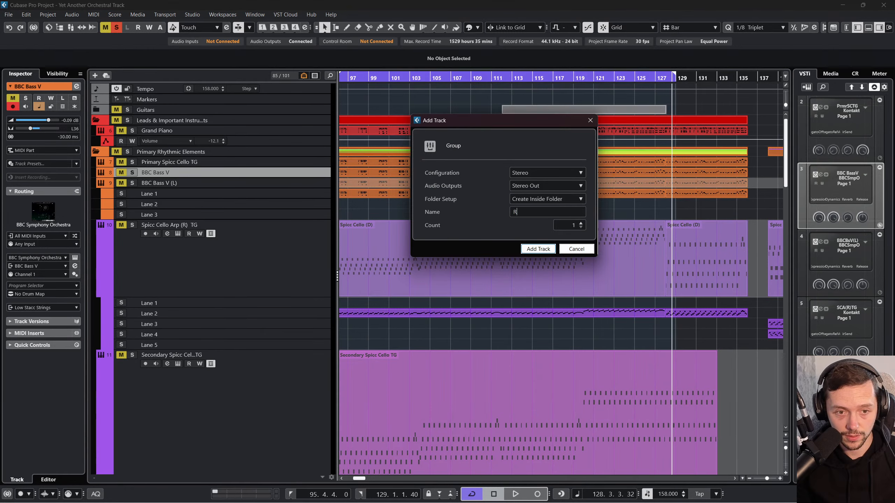
pyautogui.click(576, 249)
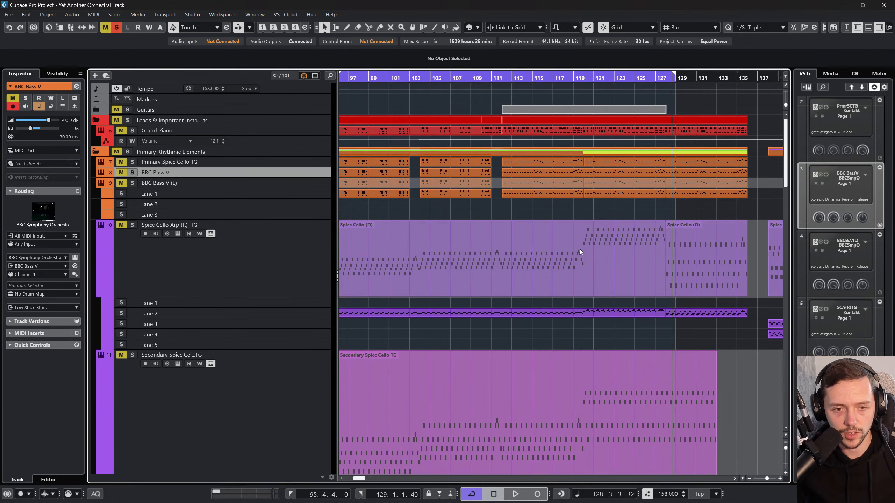
# Step: Find the Primary Rhythm group channel in the MixConsole and open its channel settings
pyautogui.press('F3')
pyautogui.moveTo(283, 496); pyautogui.dragTo(732, 500)
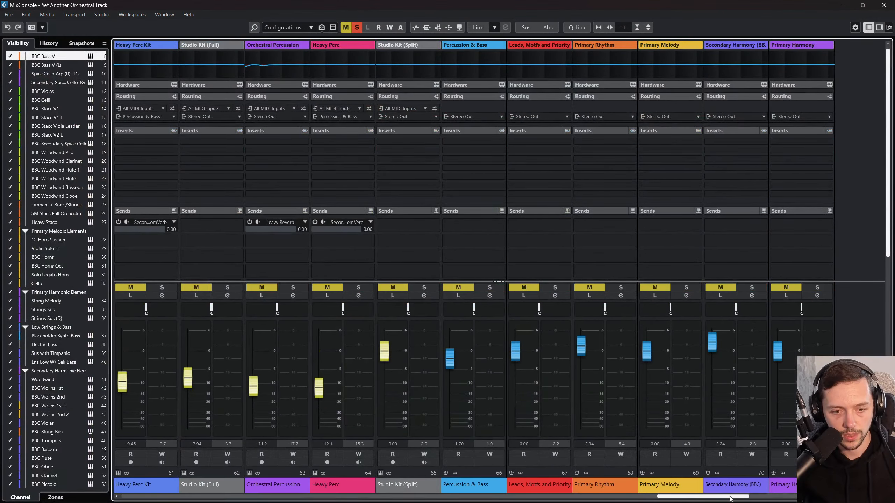
pyautogui.click(610, 427)
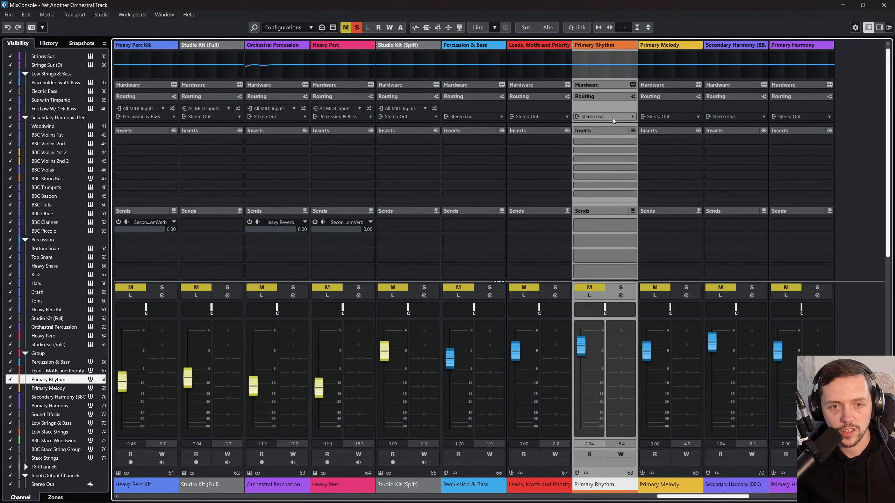
pyautogui.click(621, 295)
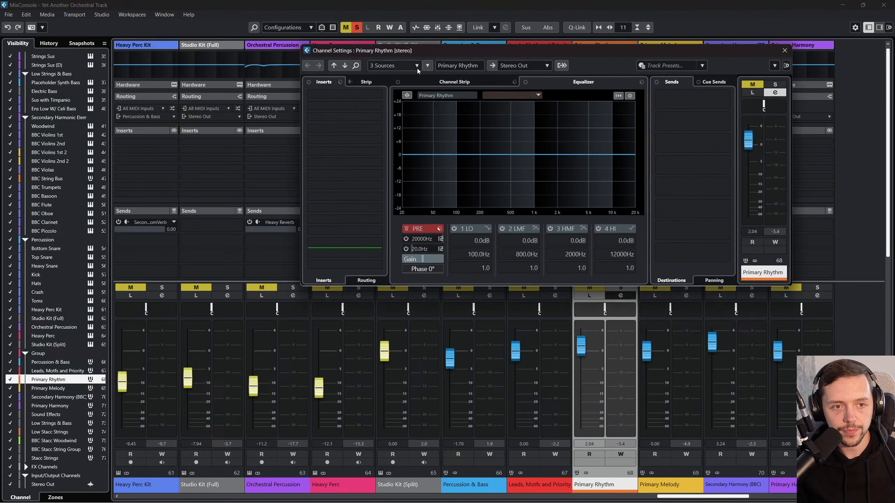
# Step: Check which sources feed the Primary Rhythm group, and return to the project's track list
pyautogui.click(427, 66)
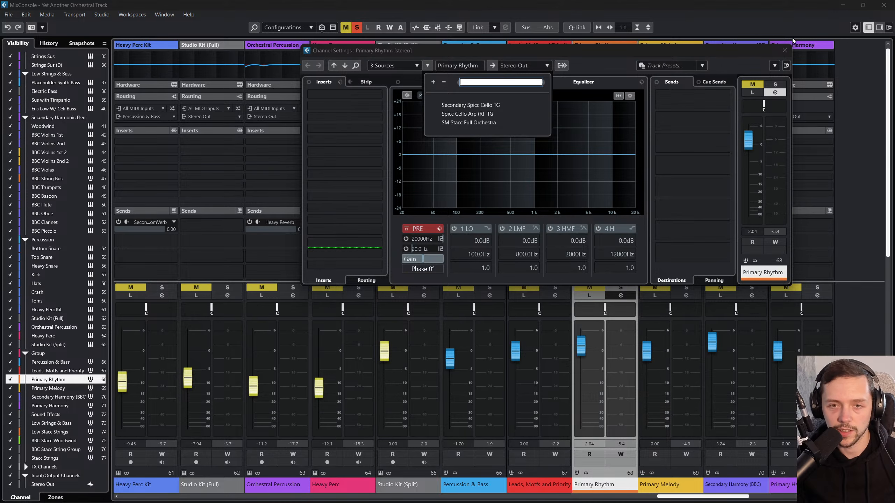
pyautogui.click(785, 50)
pyautogui.click(883, 5)
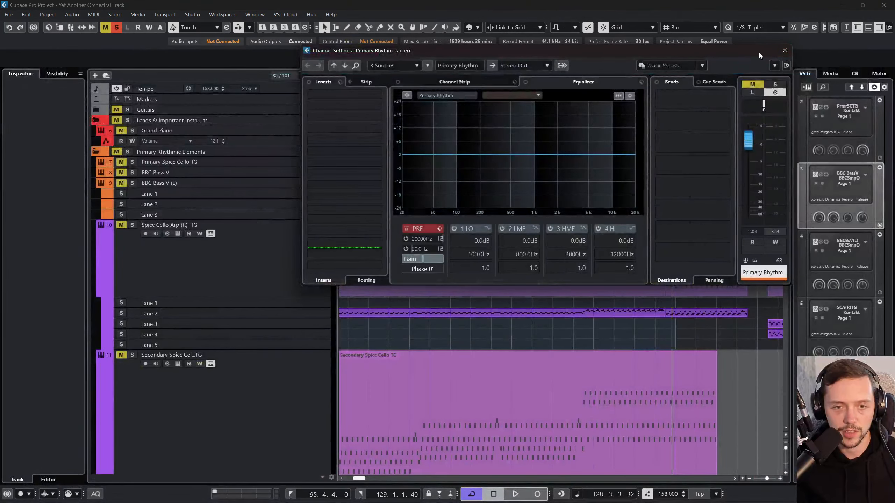
pyautogui.click(785, 50)
# Step: Colour the BBC Stacc String Group track yellow and move it above BBC Stacc Woodwind
pyautogui.scroll(-6, 404, 263)
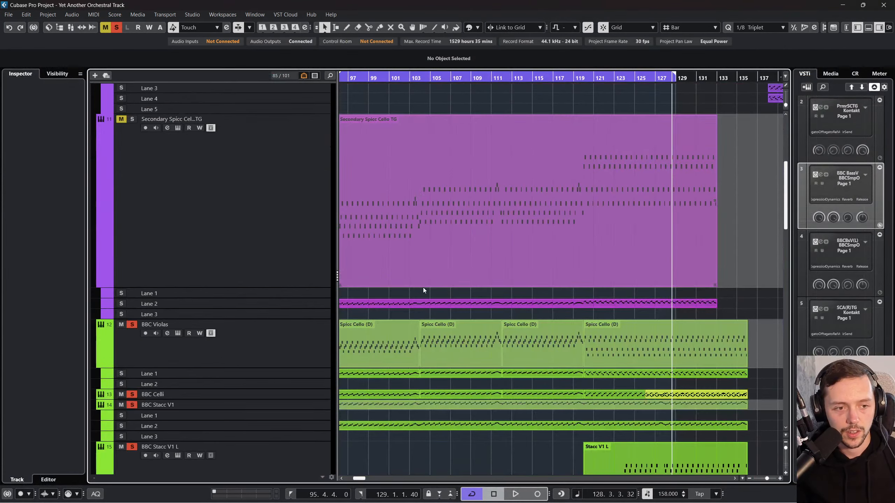
pyautogui.scroll(6, 388, 275)
pyautogui.click(303, 162)
pyautogui.scroll(-15, 294, 343)
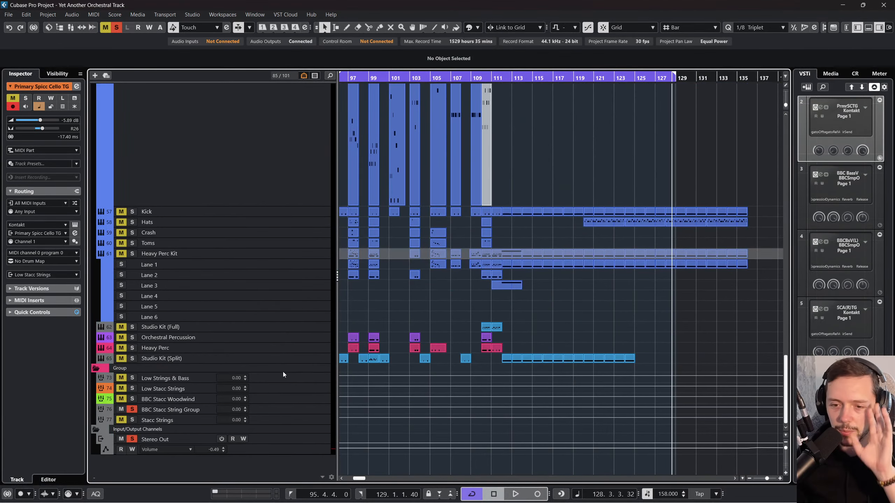
pyautogui.click(305, 408)
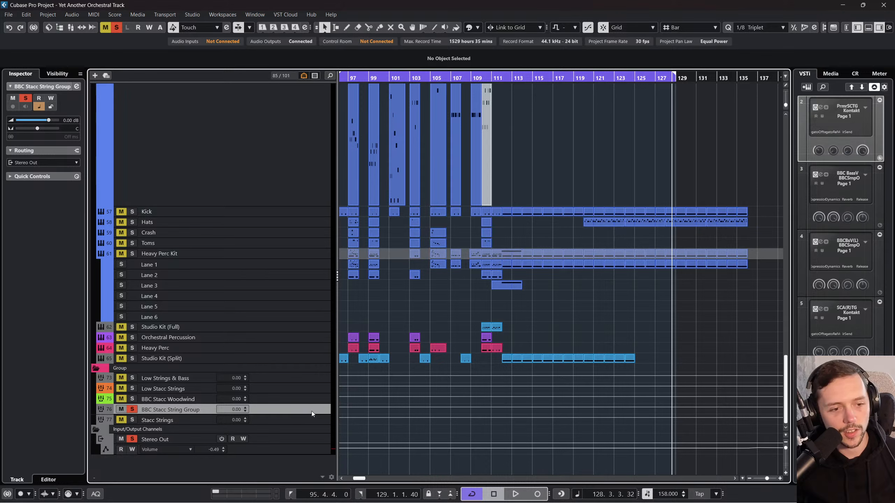
pyautogui.click(478, 27)
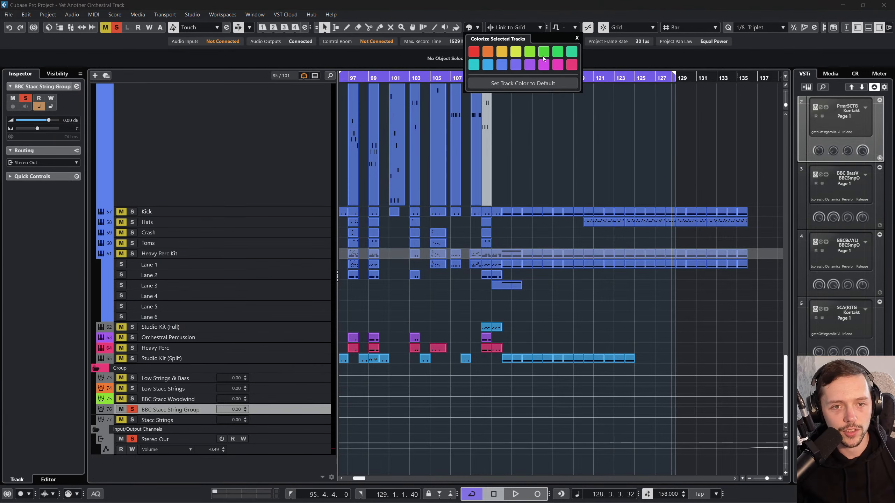
pyautogui.click(529, 55)
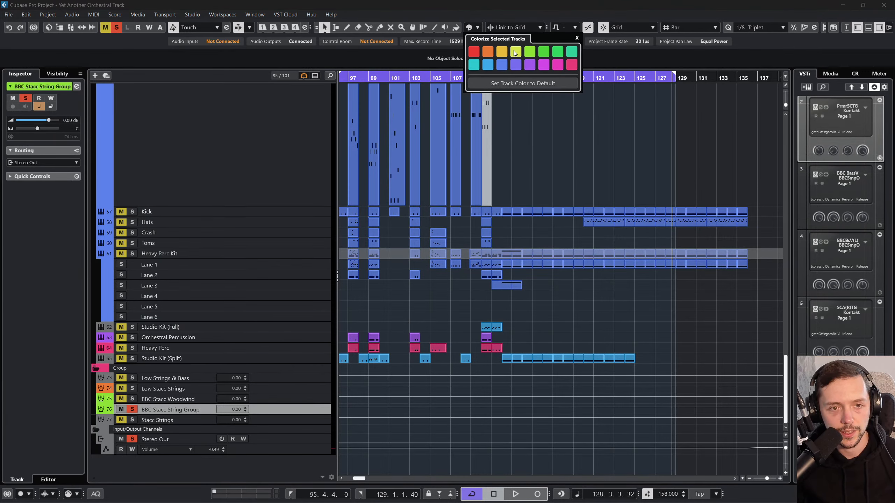
pyautogui.click(515, 52)
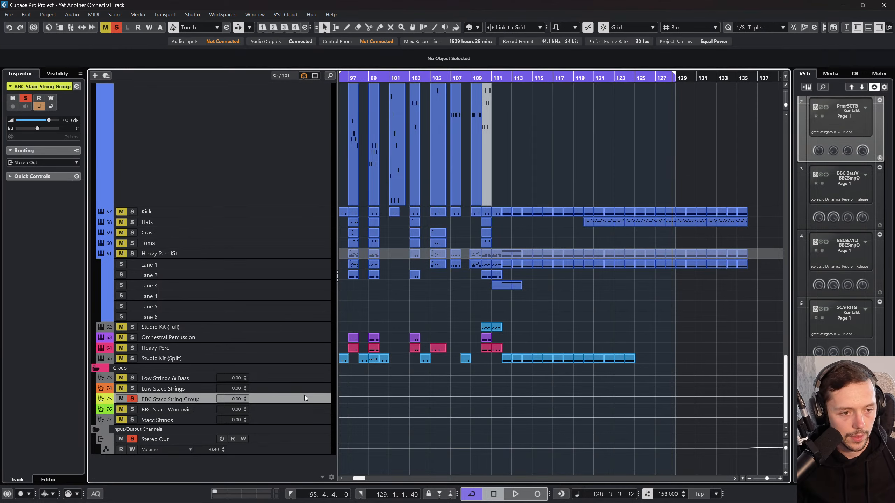
# Step: Examine the order, routing and sends of the stacc string and woodwind group channels in the MixConsole
pyautogui.press('F3')
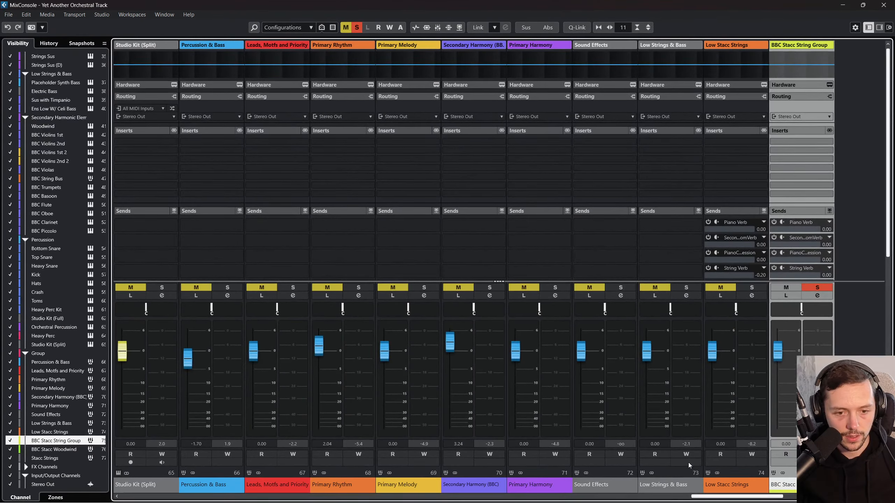
pyautogui.moveTo(712, 498); pyautogui.dragTo(770, 499)
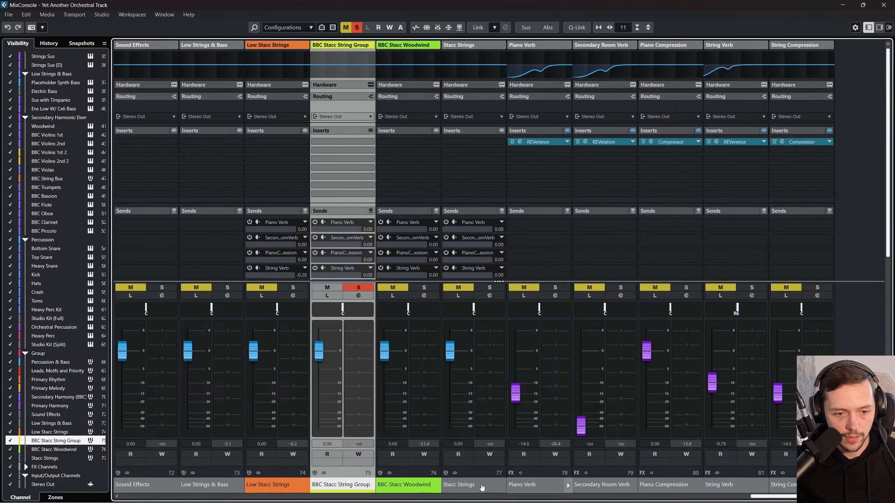
pyautogui.click(414, 487)
pyautogui.click(476, 488)
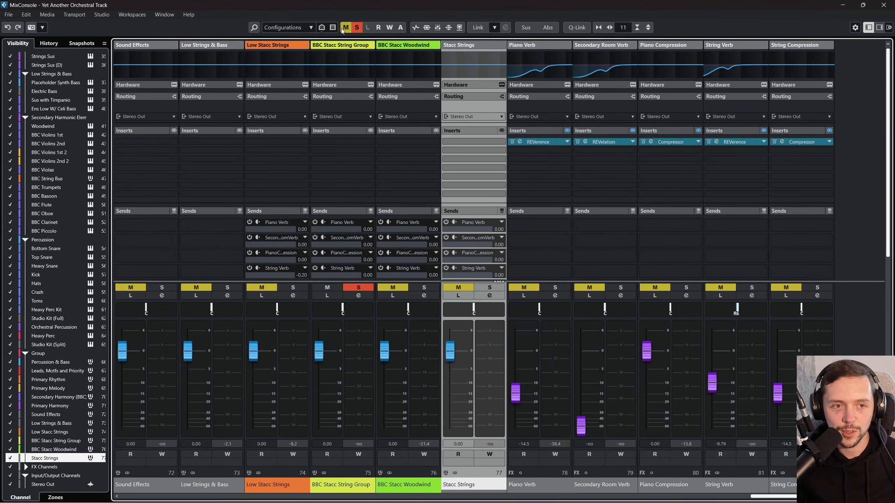
pyautogui.click(405, 486)
pyautogui.click(281, 487)
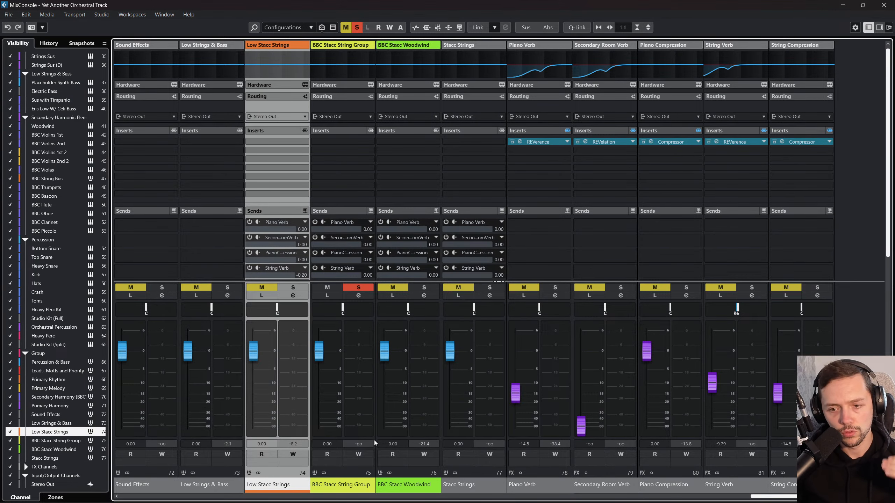
pyautogui.click(347, 493)
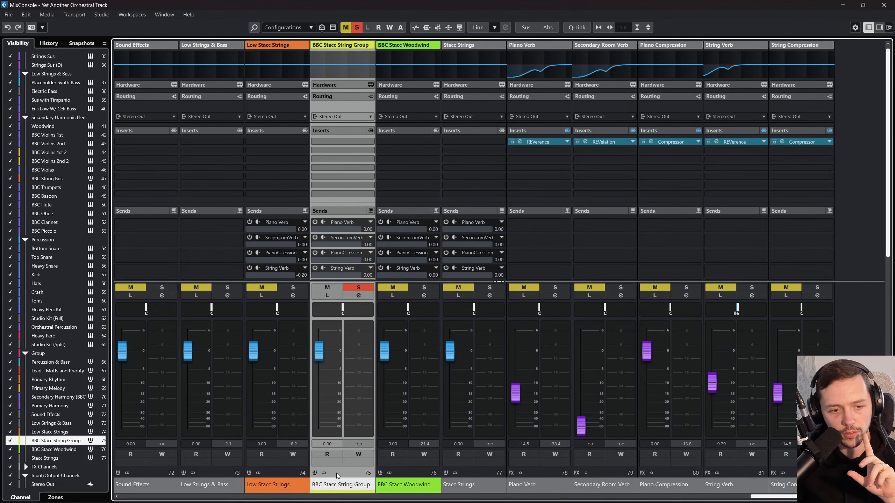
pyautogui.click(389, 485)
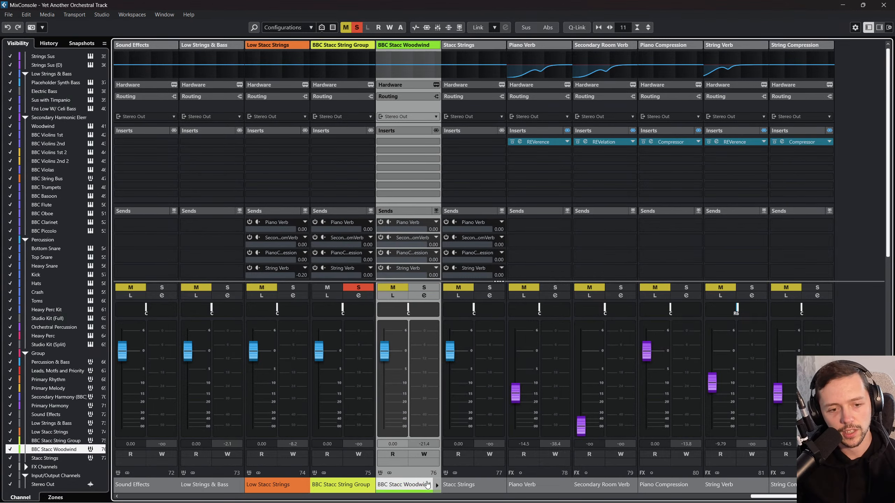
pyautogui.click(476, 487)
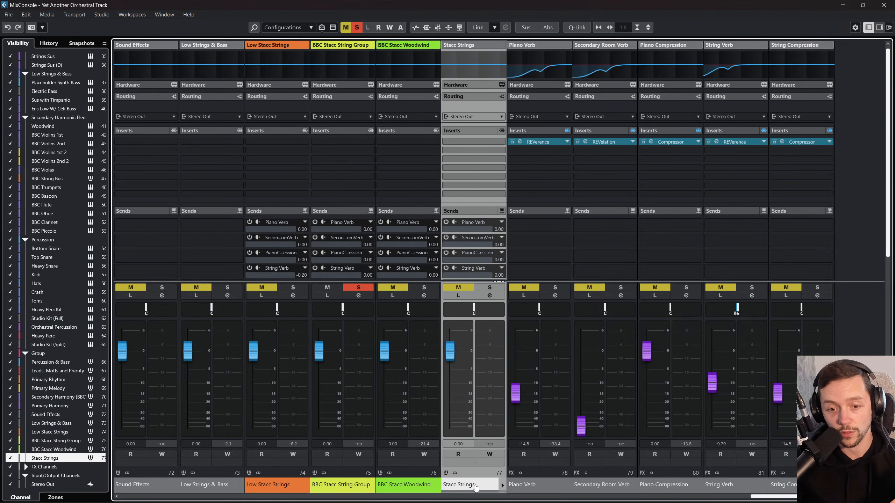
pyautogui.hscroll(-4, 686, 497)
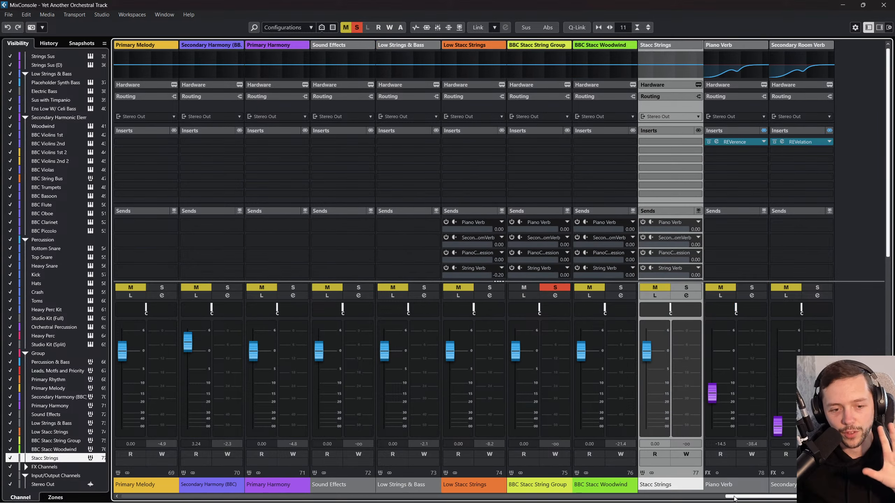
pyautogui.hscroll(-1, 723, 498)
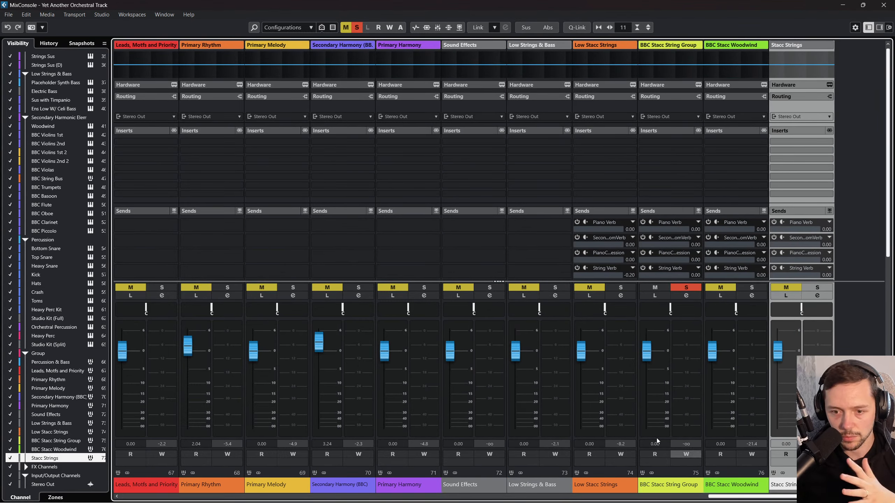
pyautogui.click(884, 5)
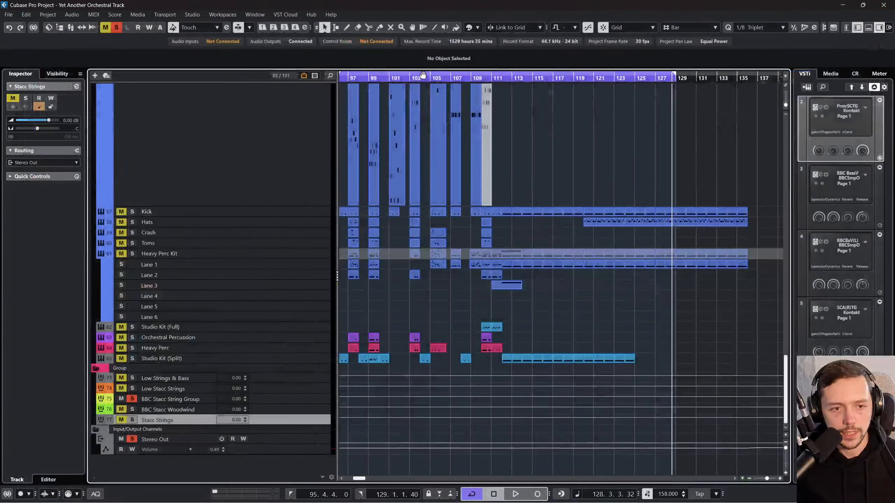
# Step: Play the section from bar 96 and solo the Primary Rhythmic Elements folder
pyautogui.scroll(10, 456, 184)
pyautogui.hscroll(-5, 542, 182)
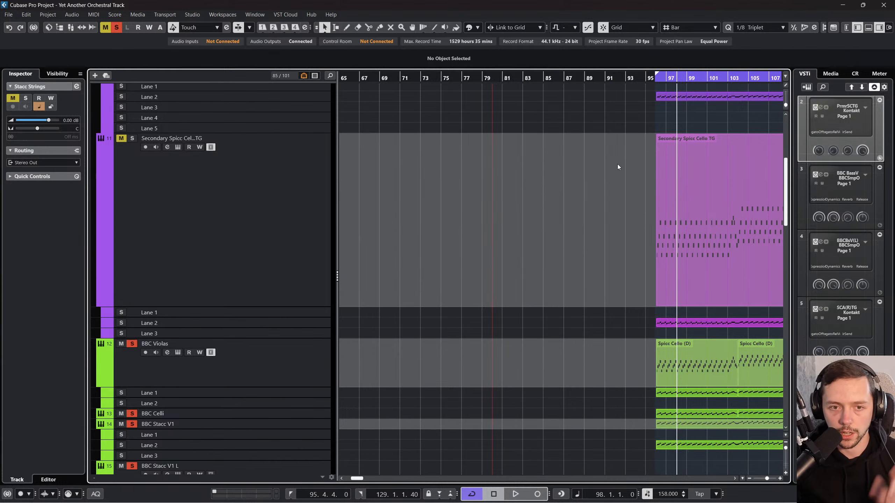
pyautogui.click(650, 80)
pyautogui.press('space')
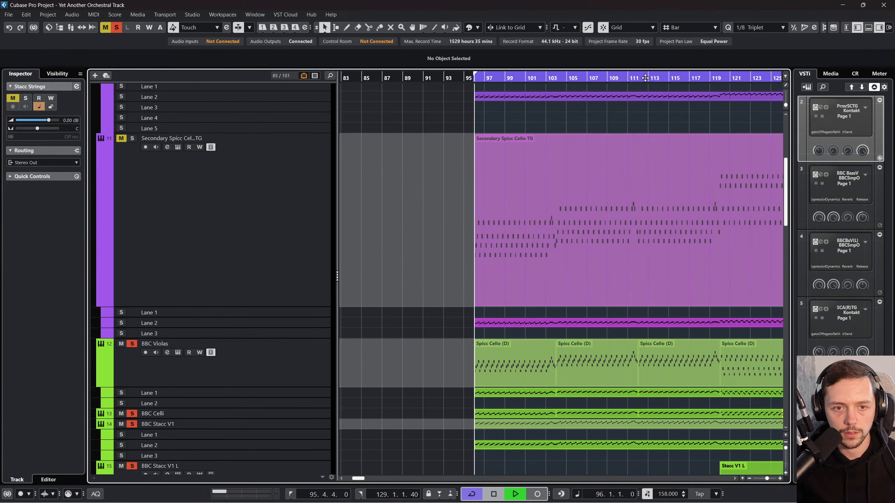
pyautogui.scroll(8, 510, 262)
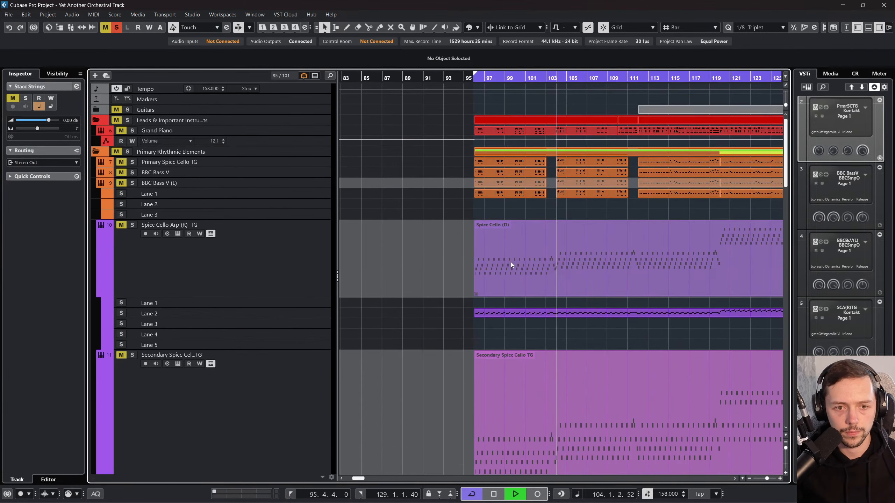
pyautogui.click(128, 151)
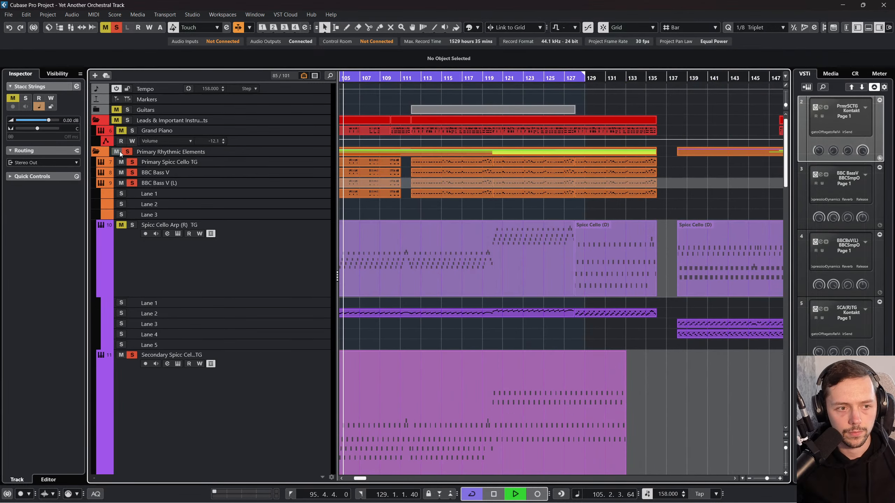
pyautogui.scroll(-10, 303, 238)
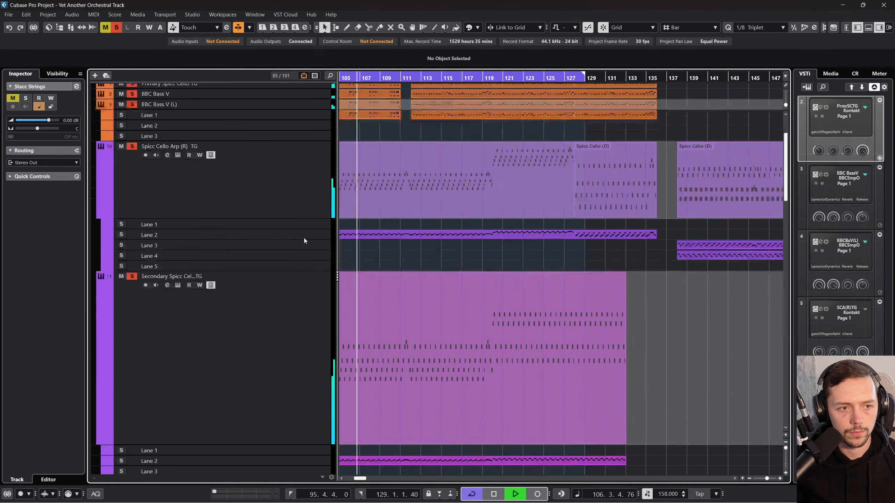
pyautogui.scroll(-8, 407, 312)
pyautogui.hscroll(-2, 406, 312)
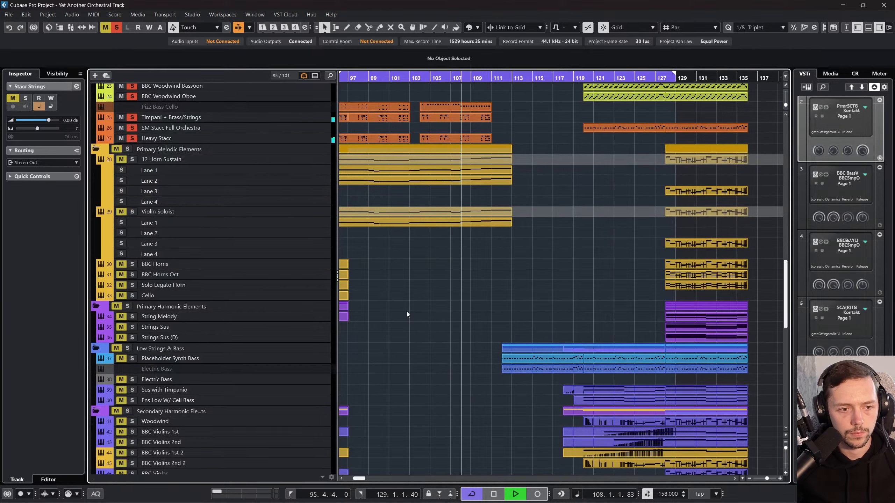
pyautogui.scroll(-3, 407, 312)
# Step: Move the Low Stacc Strings, BBC Stacc String Group and BBC Stacc Woodwind channels directly after Primary Rhythm in the MixConsole
pyautogui.press('F3')
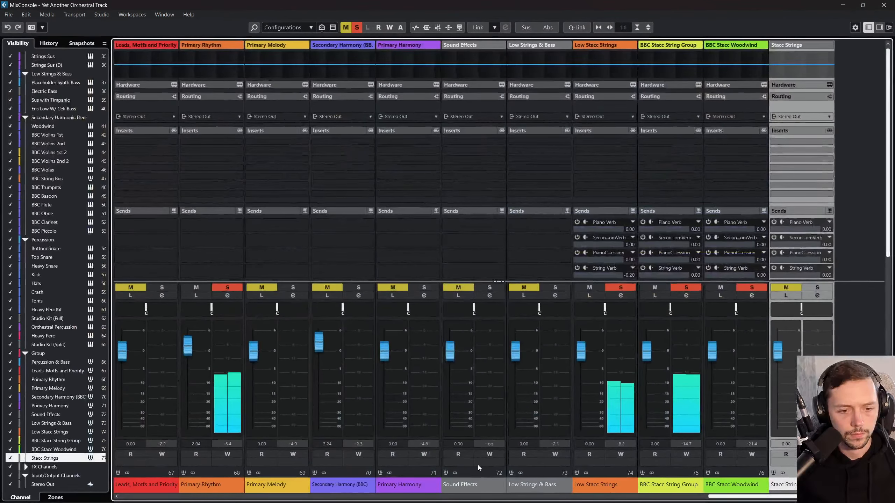
pyautogui.moveTo(599, 485); pyautogui.dragTo(268, 485)
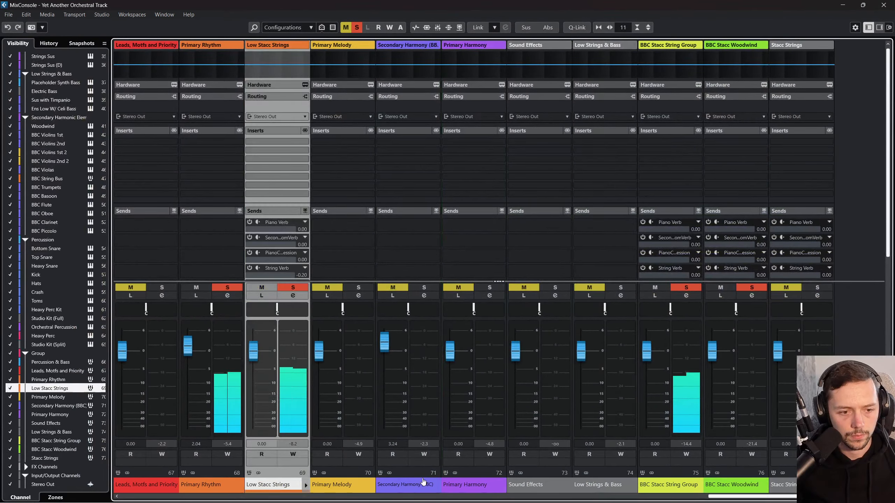
pyautogui.moveTo(655, 483); pyautogui.dragTo(328, 485)
pyautogui.moveTo(731, 485); pyautogui.dragTo(397, 482)
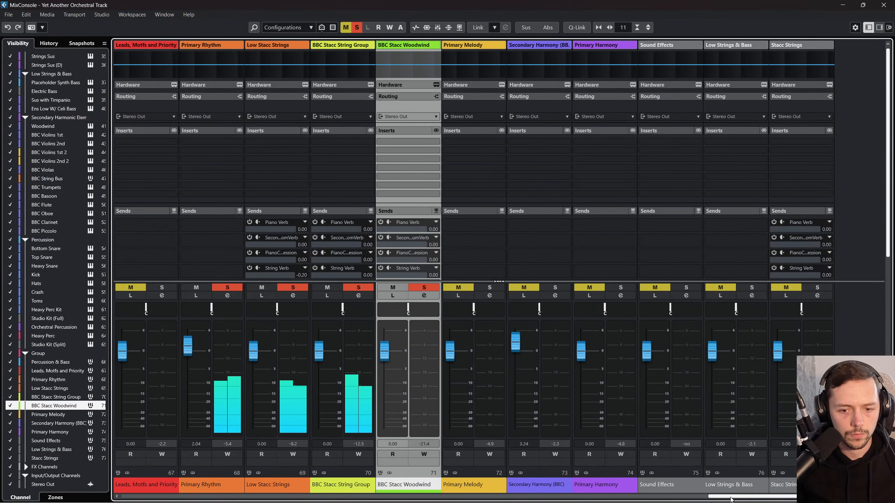
# Step: Reorder the group channels after BBC Stacc String Group as BBC Stacc Woodwind, Low Strings & Bass and Stacc Strings
pyautogui.moveTo(791, 488); pyautogui.dragTo(408, 487)
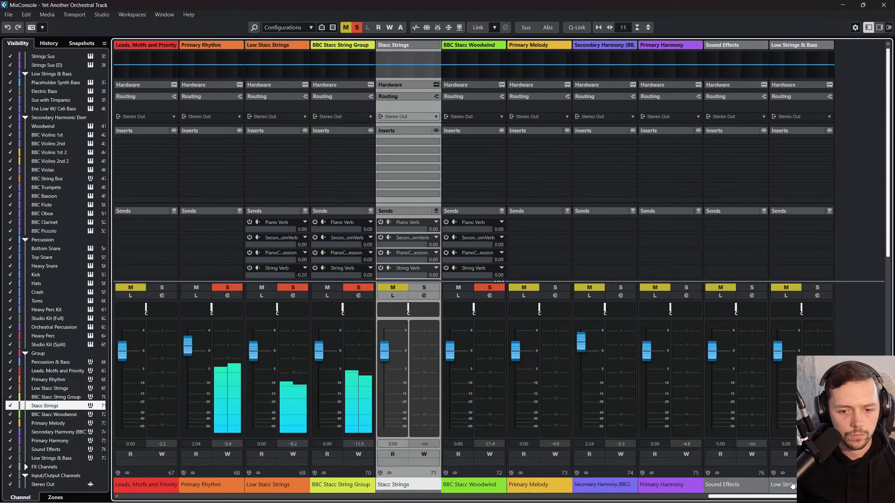
pyautogui.moveTo(800, 485); pyautogui.dragTo(399, 484)
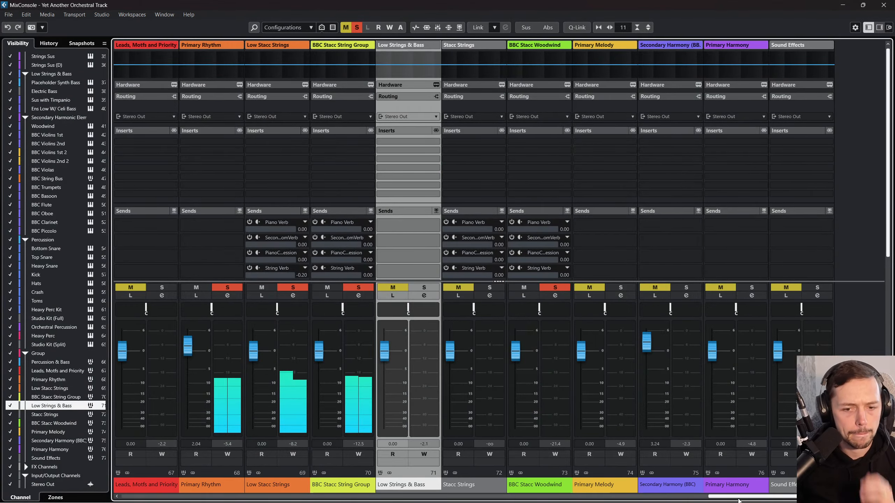
pyautogui.moveTo(734, 500)
pyautogui.mouseDown()
pyautogui.moveTo(318, 497)
pyautogui.moveTo(776, 497)
pyautogui.moveTo(725, 495)
pyautogui.mouseUp()
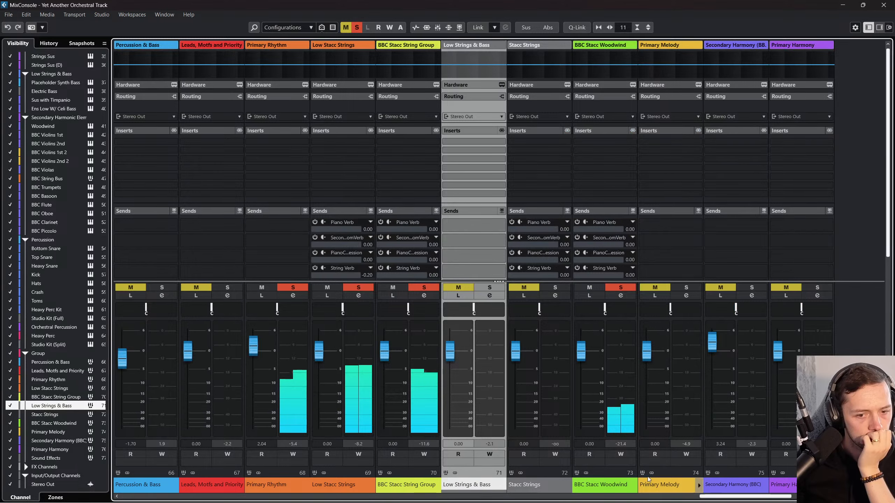
pyautogui.moveTo(597, 491); pyautogui.dragTo(436, 488)
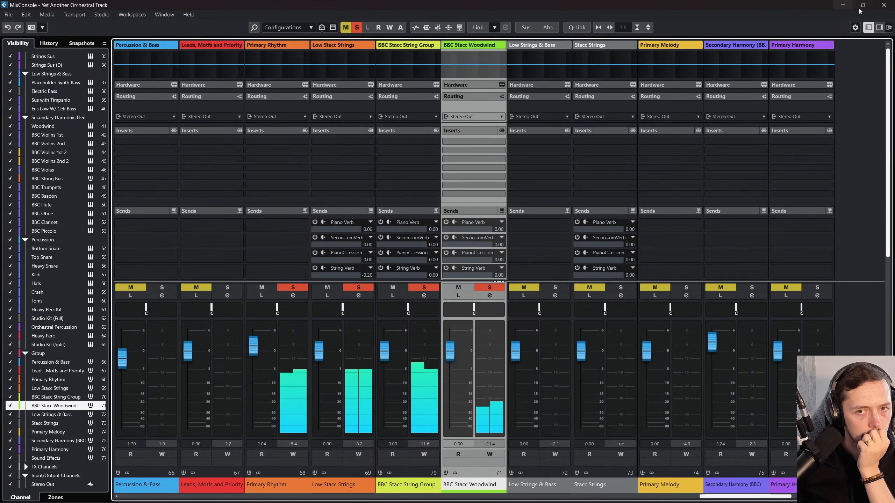
pyautogui.click(883, 5)
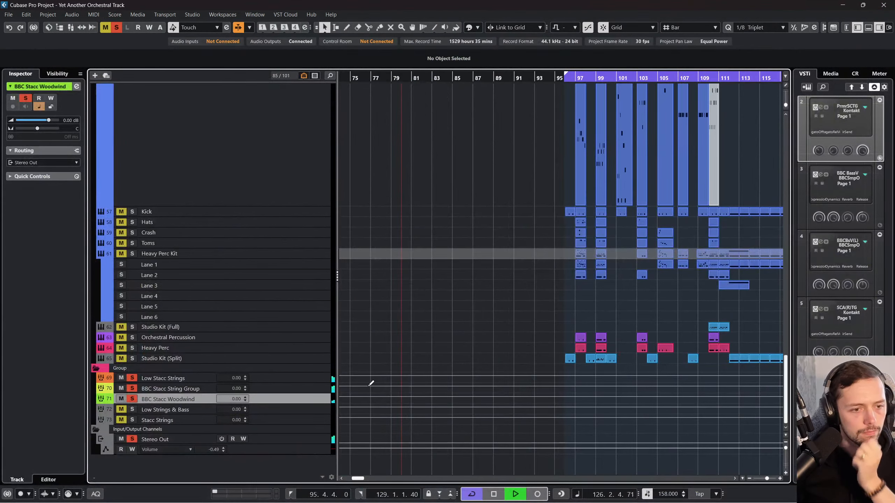
# Step: Solo the Low Strings & Bass and Stacc Strings groups, and select the Stacc Strings channel in the MixConsole
pyautogui.hscroll(3, 370, 383)
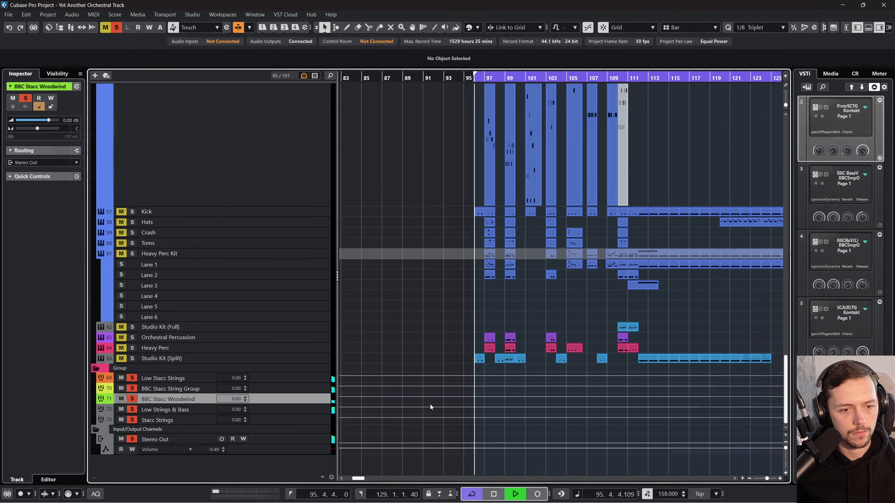
pyautogui.press('F3')
pyautogui.click(558, 485)
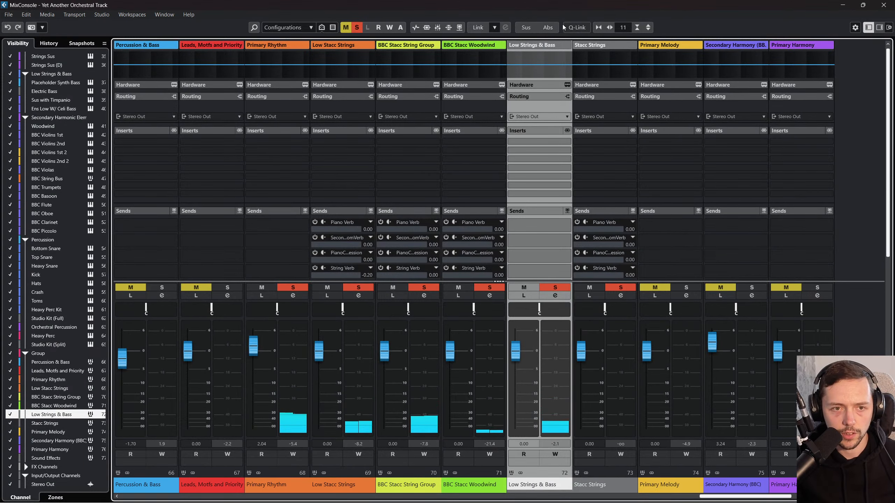
pyautogui.click(585, 482)
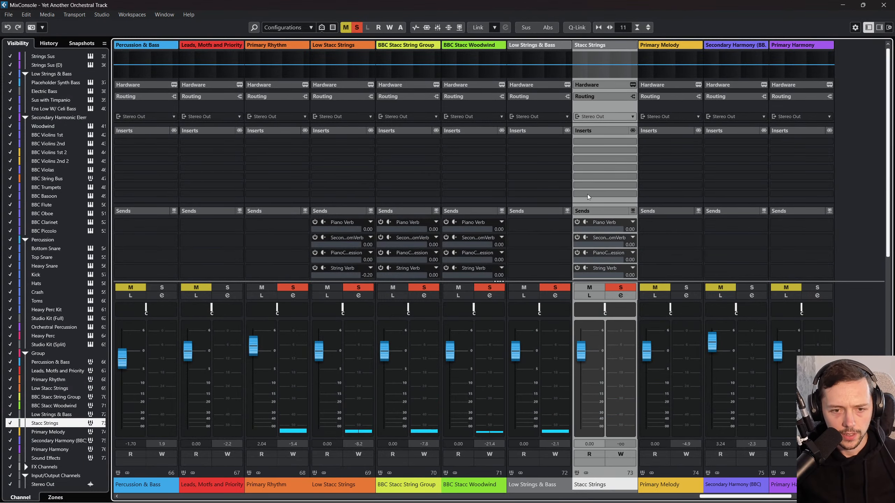
# Step: Return to the project window's staccato rhythm tracks and play the section from bar 96
pyautogui.press('F3')
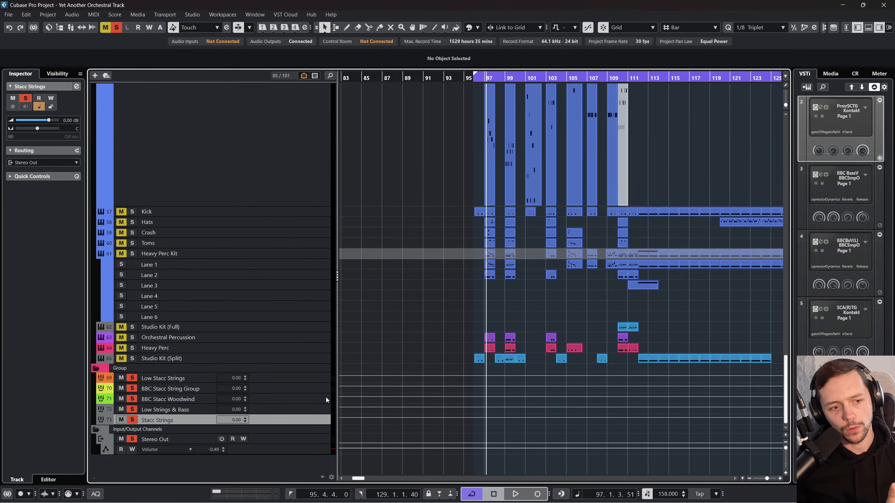
pyautogui.scroll(15, 379, 366)
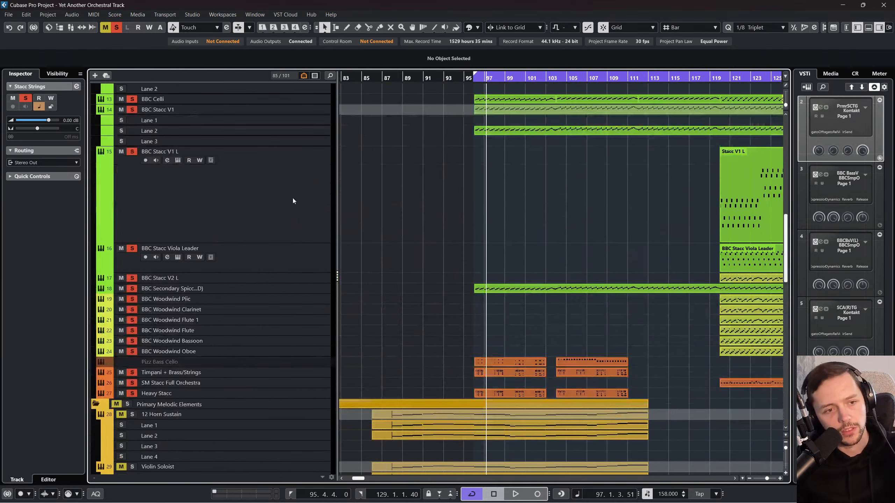
pyautogui.scroll(6, 287, 140)
pyautogui.scroll(-6, 276, 340)
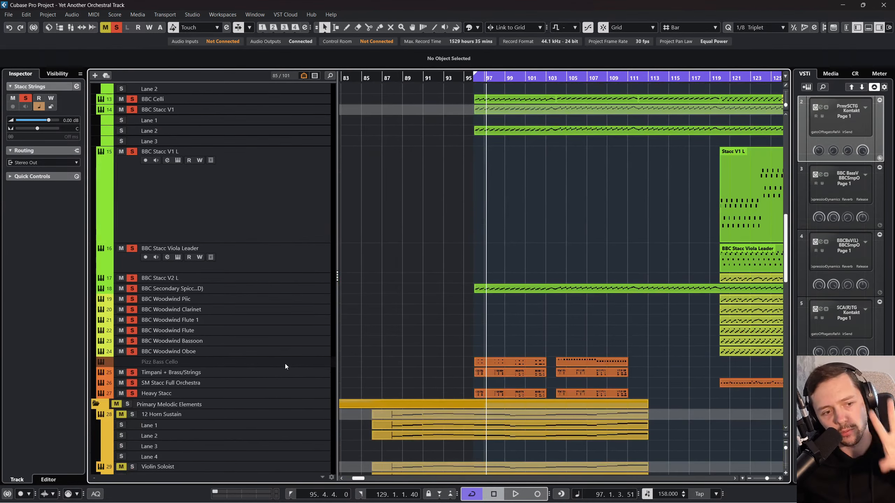
pyautogui.click(480, 79)
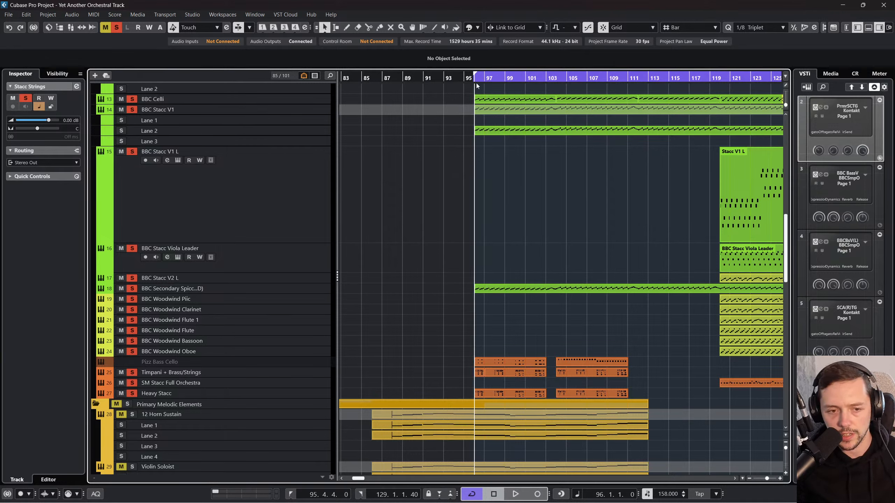
pyautogui.press('space')
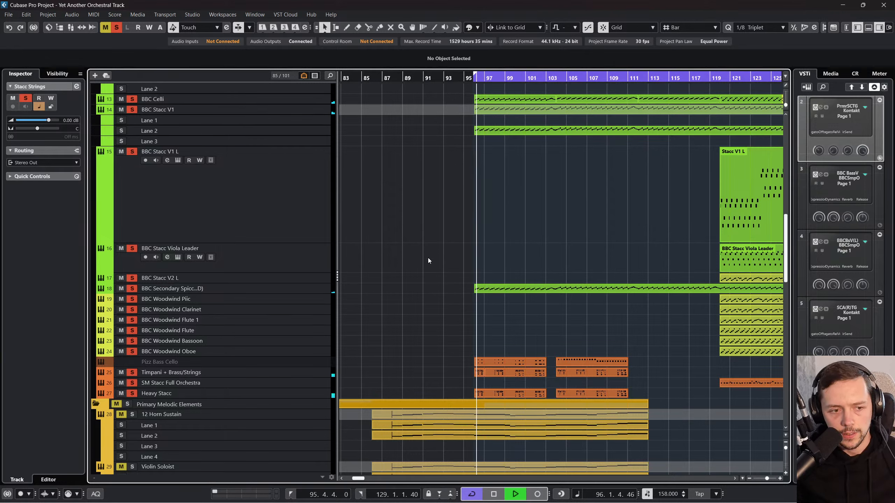
# Step: Route the output of the Timpani + Brass/Strings track to the Low Stacc Strings group in the MixConsole
pyautogui.click(301, 373)
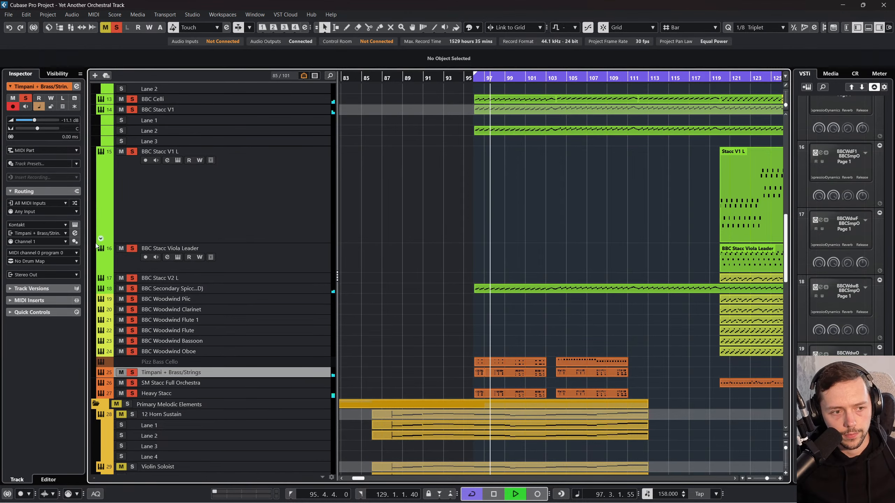
pyautogui.press('F3')
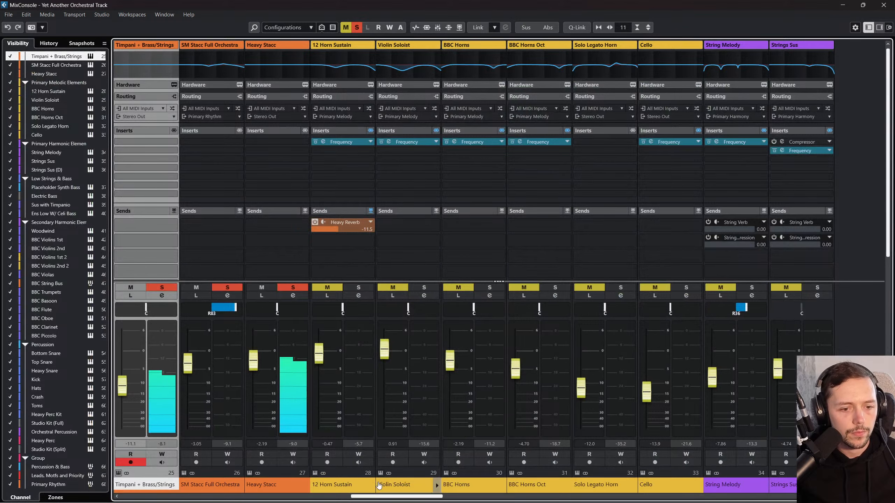
pyautogui.hscroll(-3, 378, 485)
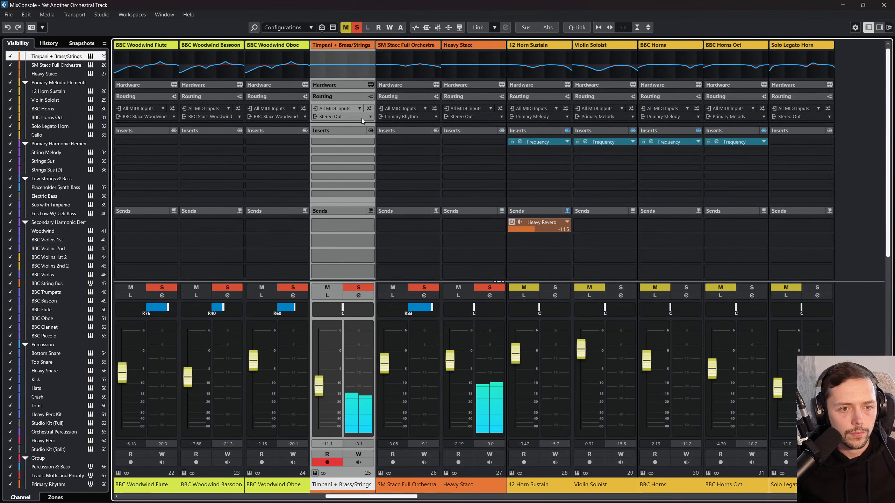
pyautogui.click(365, 118)
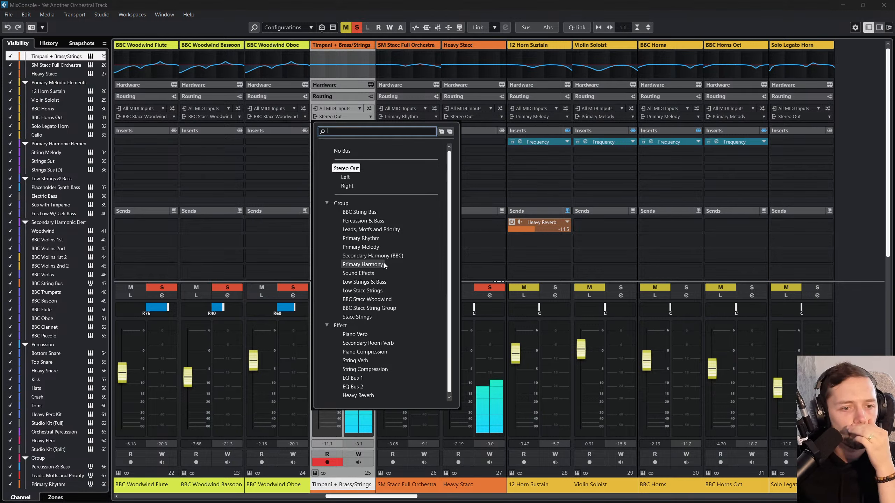
pyautogui.click(385, 291)
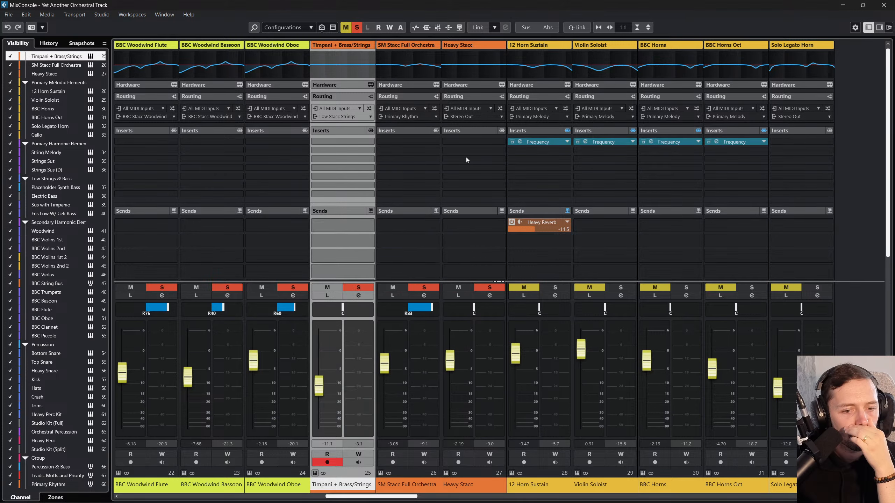
# Step: Route Heavy Stacc to the Low Strings & Bass group and SM Stacc Full Orchestra to the Low Stacc Strings group
pyautogui.click(486, 120)
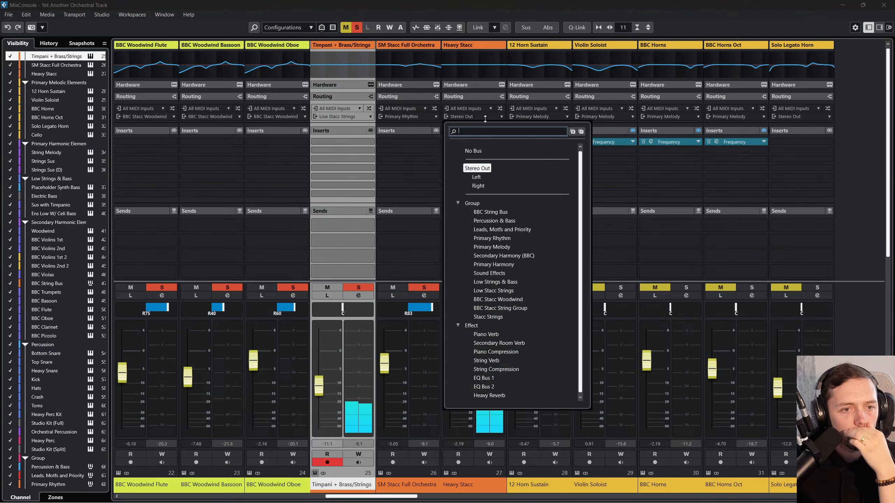
pyautogui.click(492, 284)
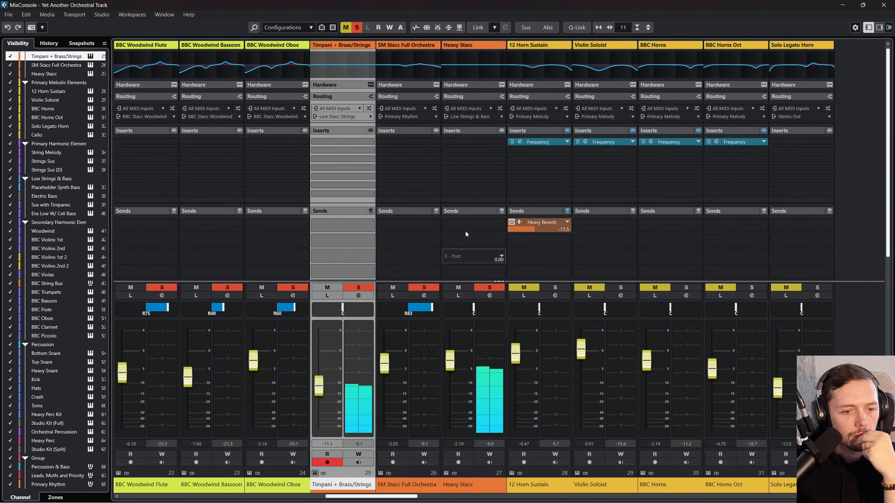
pyautogui.click(429, 117)
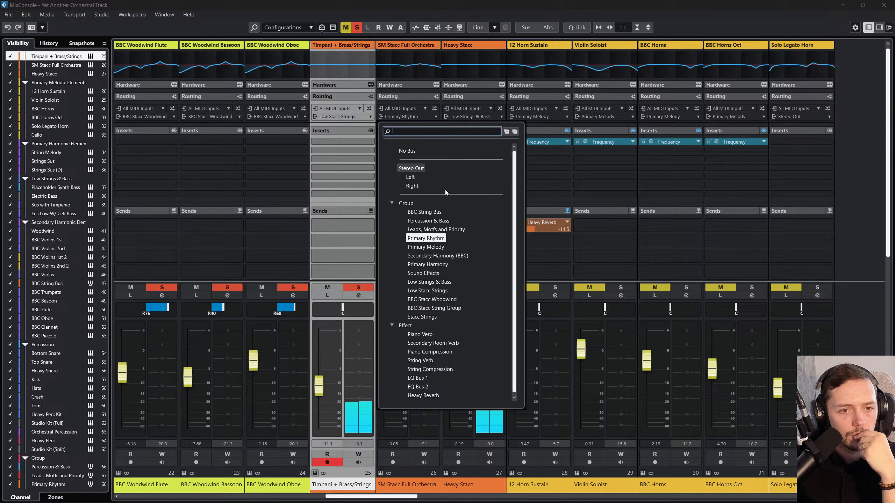
pyautogui.click(438, 290)
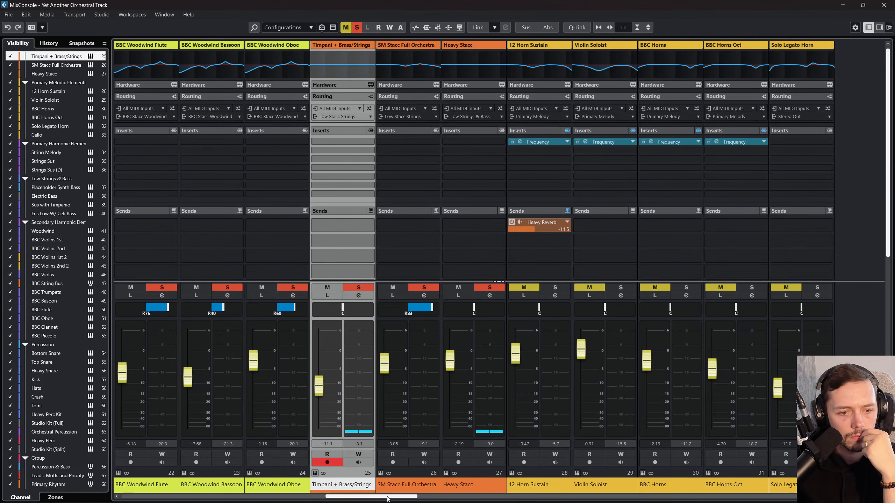
# Step: Return to the project window, examine the rhythm group tracks during playback and select the Stacc Strings group
pyautogui.moveTo(387, 497); pyautogui.dragTo(548, 499)
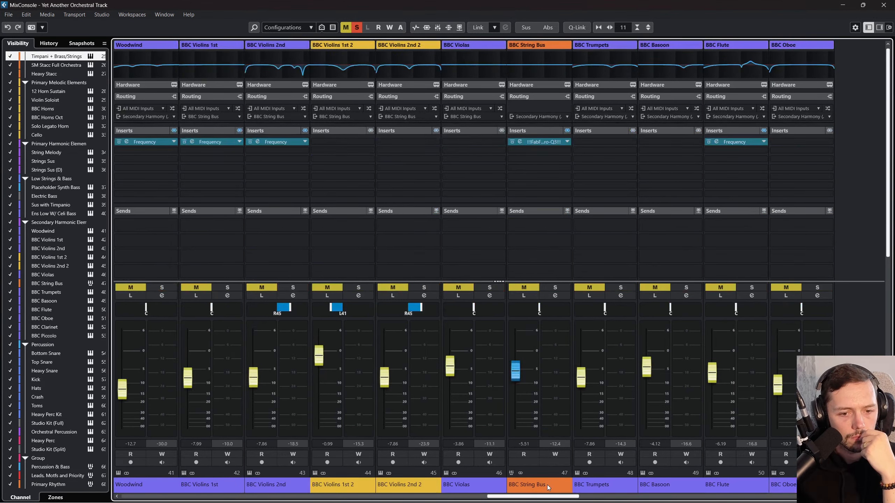
pyautogui.click(882, 8)
pyautogui.scroll(-4, 301, 323)
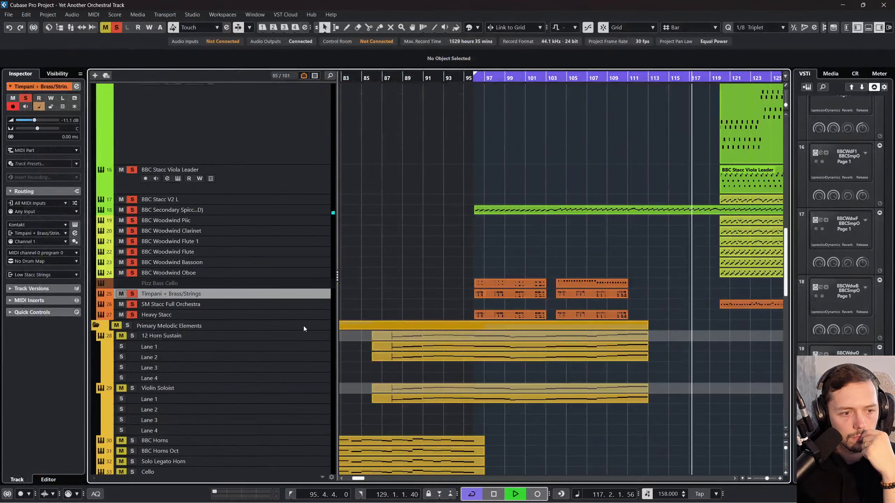
pyautogui.scroll(-15, 439, 312)
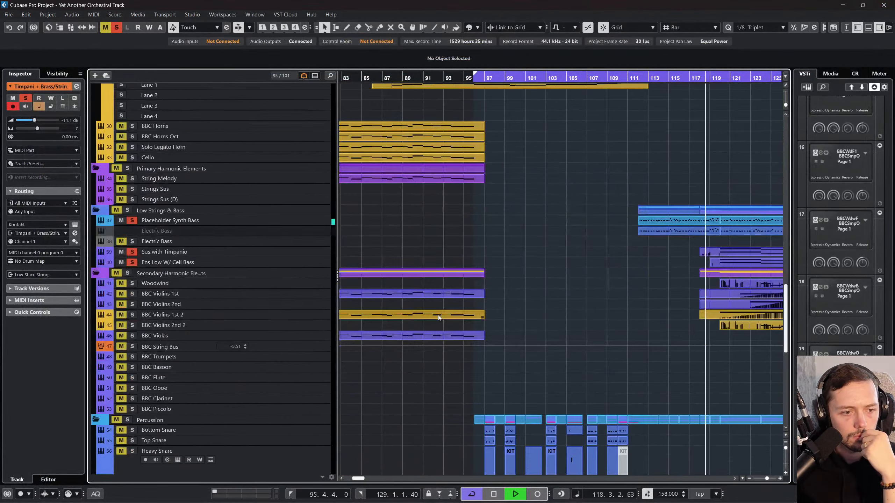
pyautogui.scroll(-4, 404, 324)
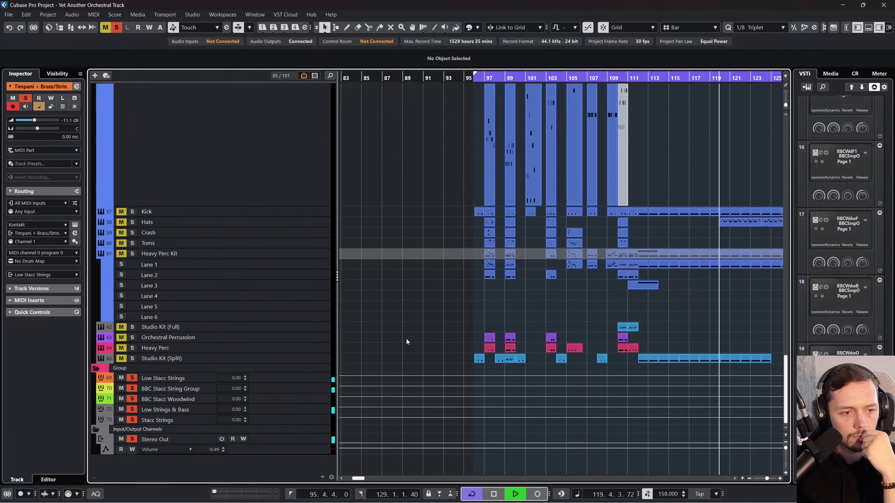
pyautogui.click(297, 421)
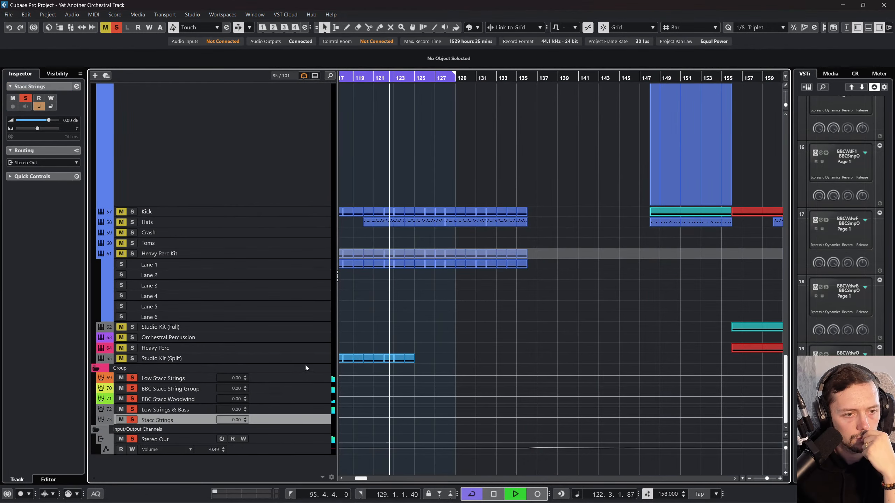
# Step: Stop playback and select the BBC Stacc V1 L track to check its output routing
pyautogui.scroll(15, 304, 365)
pyautogui.scroll(3, 299, 272)
pyautogui.click(303, 221)
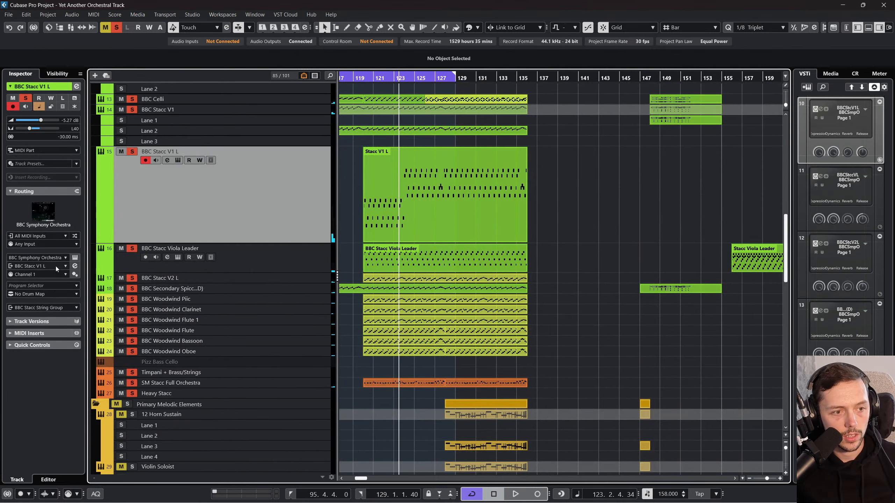
pyautogui.scroll(-2, 210, 270)
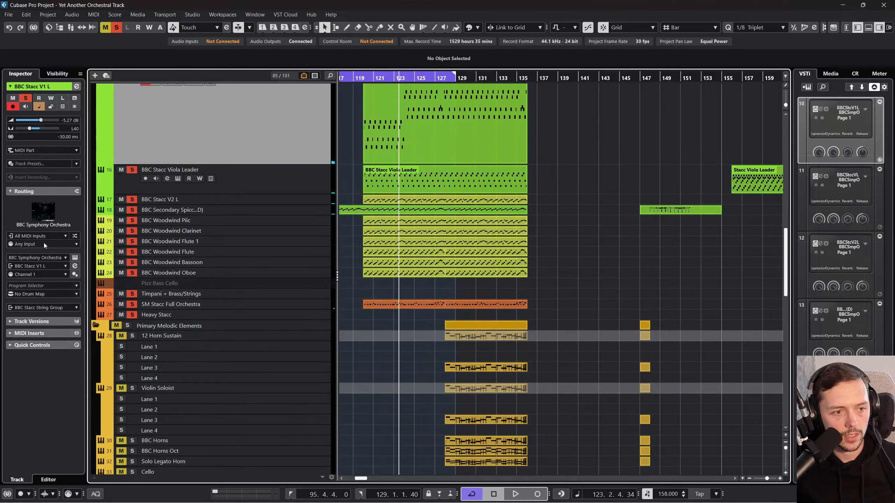
# Step: Review the Low Stacc Strings, BBC Stacc String Group, BBC Stacc Woodwind and Primary Rhythm group channels in the MixConsole
pyautogui.press('F3')
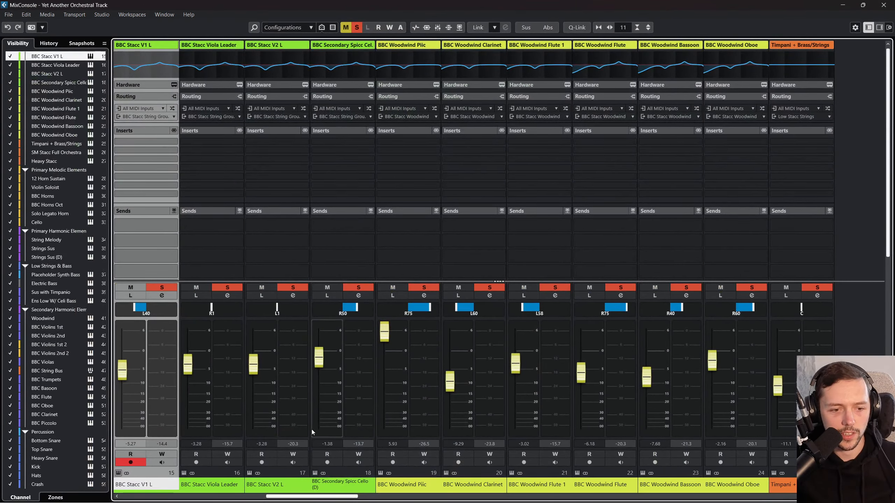
pyautogui.moveTo(304, 496); pyautogui.dragTo(703, 496)
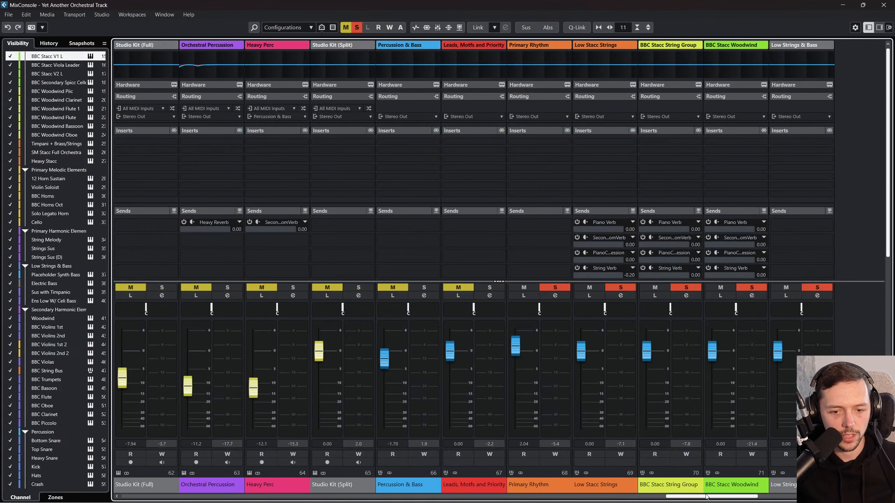
pyautogui.click(680, 490)
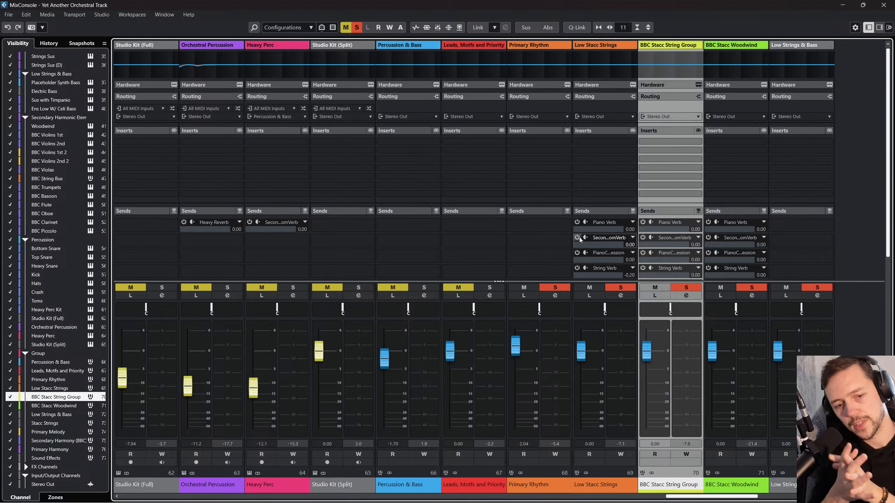
pyautogui.click(605, 486)
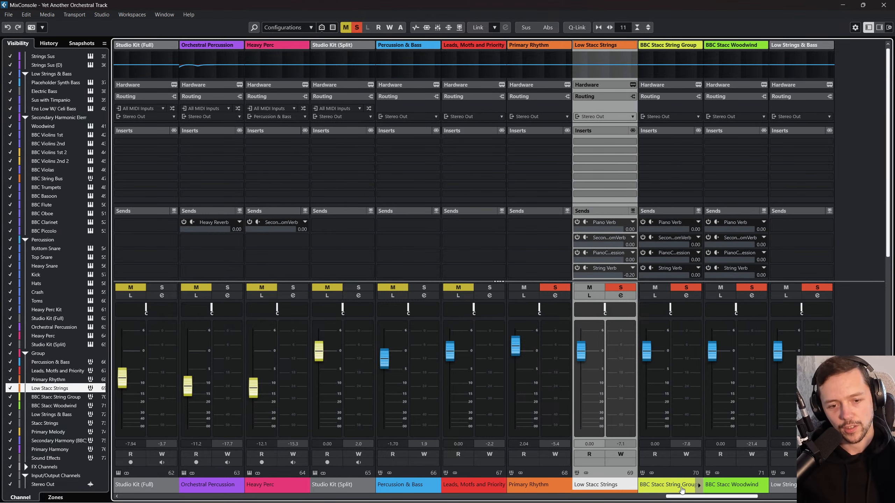
pyautogui.click(681, 491)
pyautogui.click(722, 491)
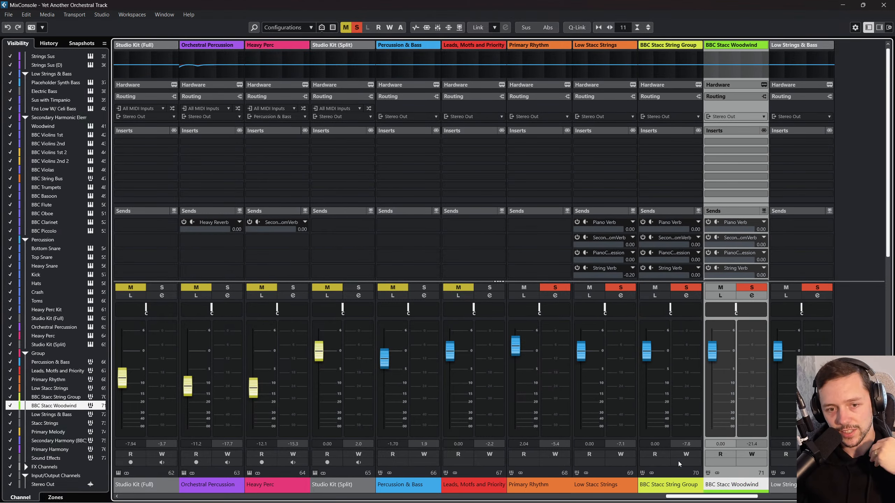
pyautogui.click(544, 490)
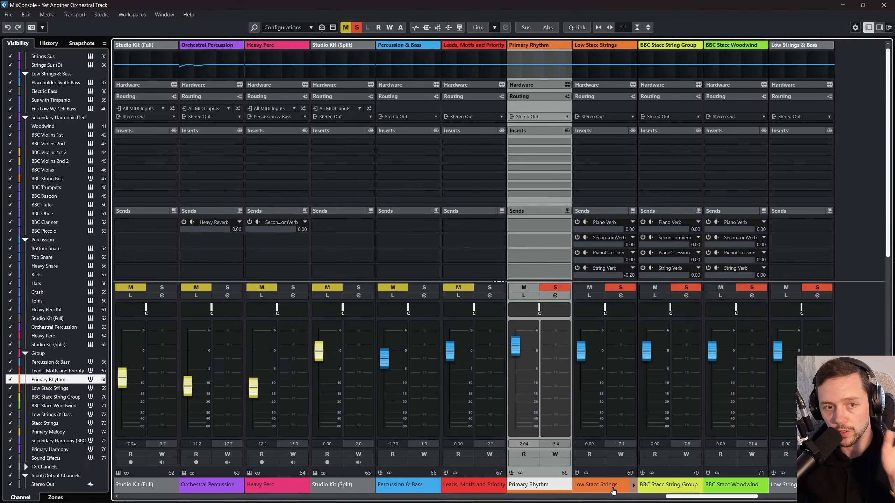
# Step: Route the outputs of the Low Stacc Strings and BBC Stacc String Group channels to the Primary Rhythm group
pyautogui.click(613, 490)
pyautogui.click(630, 119)
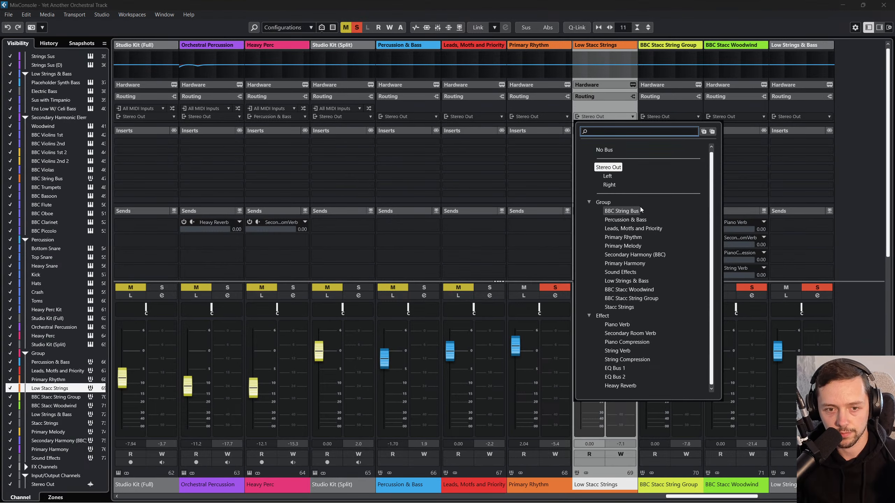
pyautogui.click(623, 237)
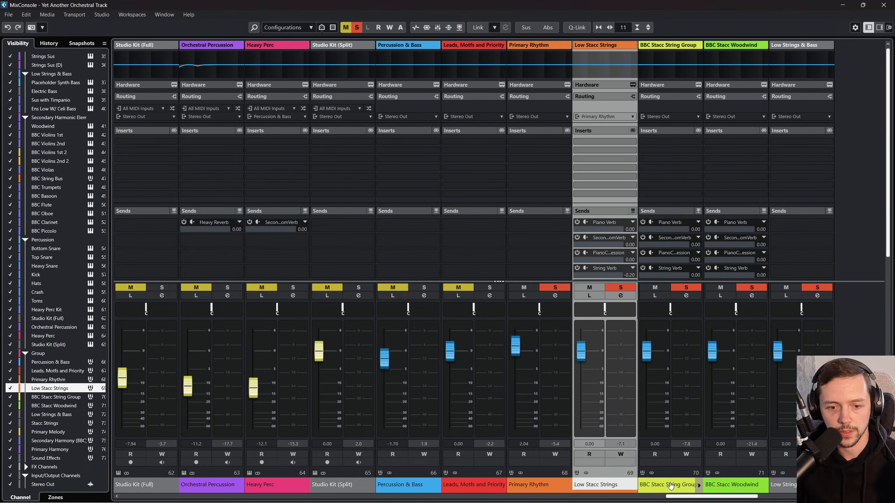
pyautogui.press('Down')
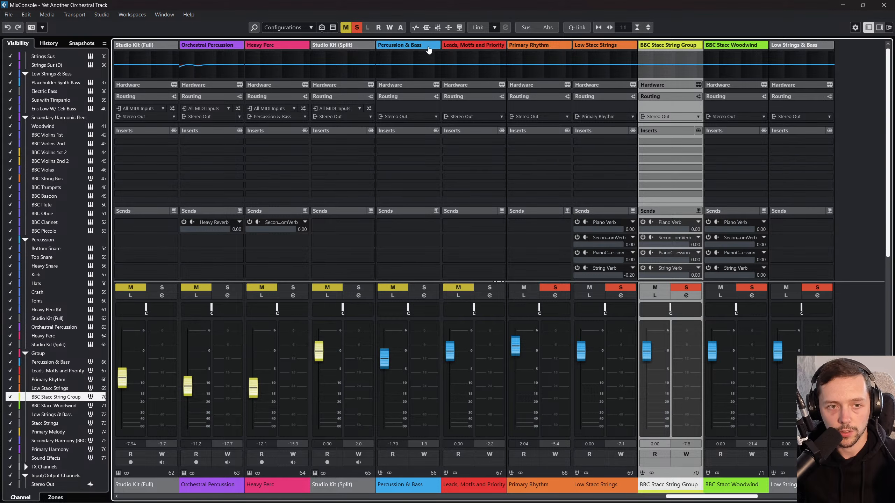
pyautogui.click(682, 118)
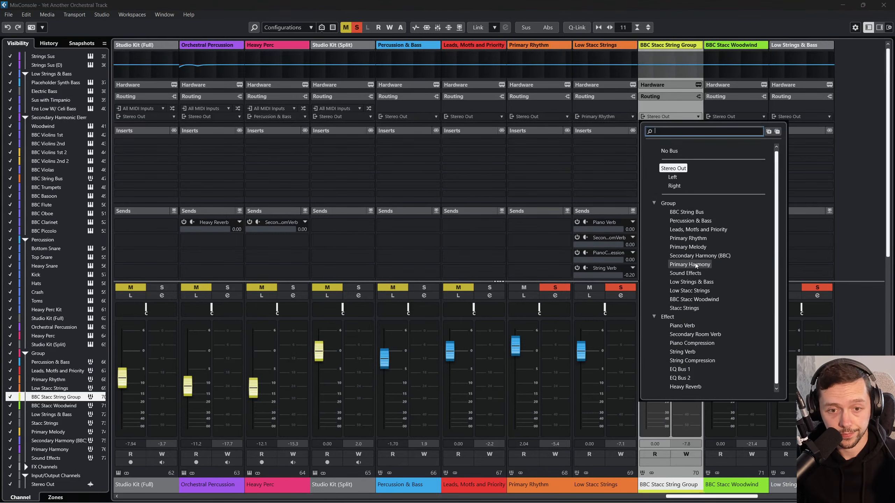
pyautogui.click(687, 238)
# Step: Route the outputs of the BBC Stacc Woodwind and Low Strings & Bass channels to the Primary Rhythm group
pyautogui.click(728, 483)
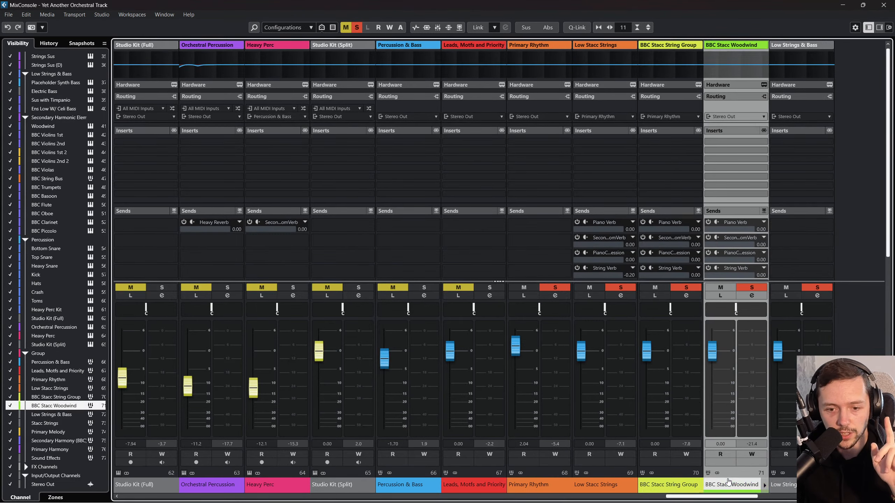
pyautogui.click(735, 117)
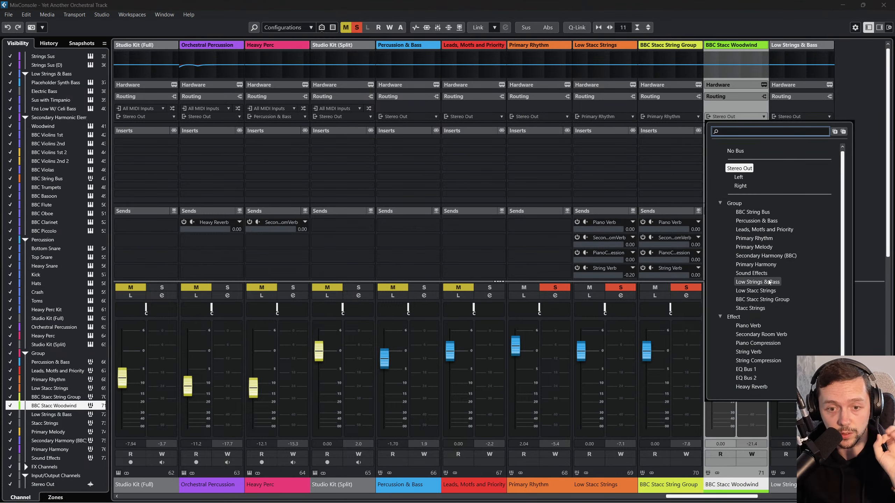
pyautogui.click(753, 239)
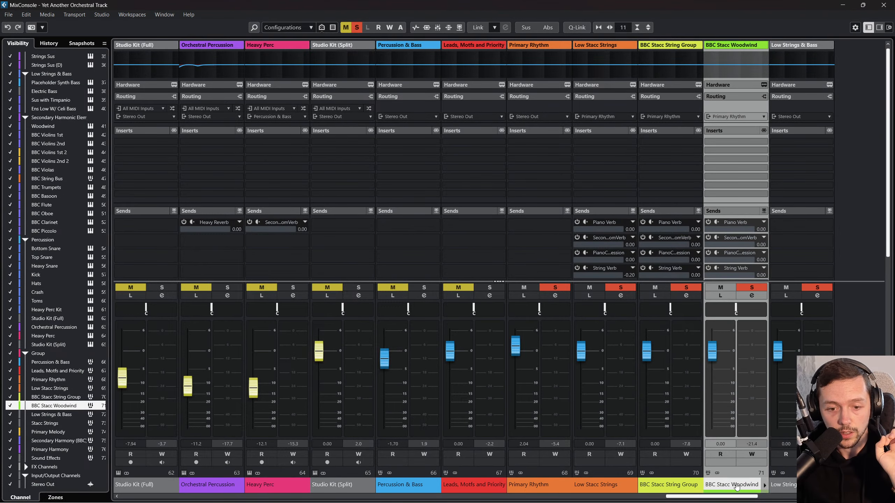
pyautogui.click(782, 485)
pyautogui.click(804, 117)
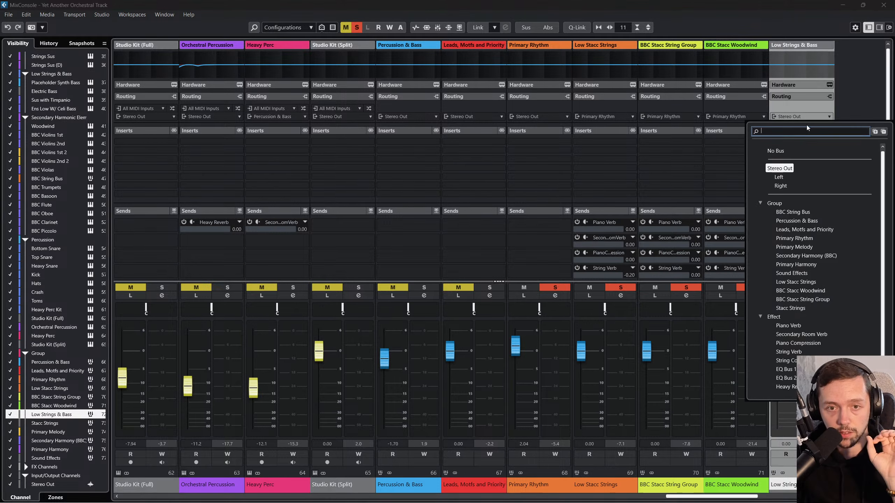
pyautogui.click(794, 238)
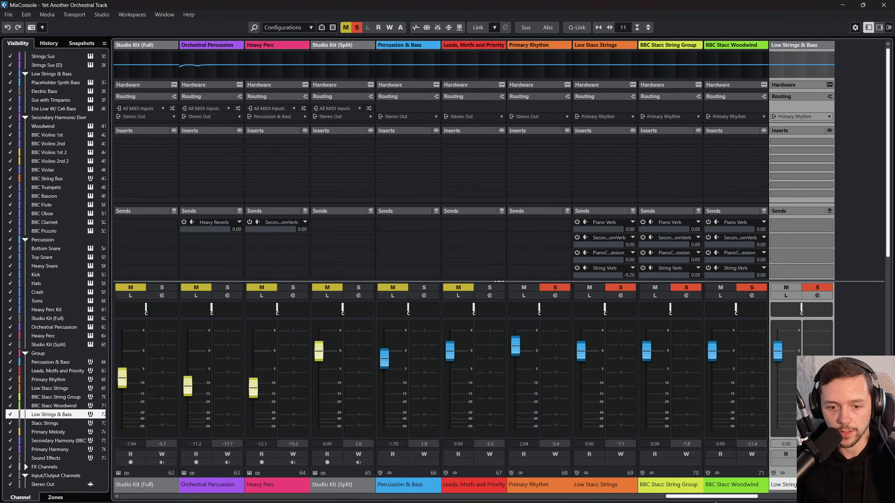
# Step: Route the output of the Stacc Strings group channel to the Primary Rhythm group
pyautogui.moveTo(730, 497); pyautogui.dragTo(746, 498)
pyautogui.click(738, 460)
pyautogui.click(725, 117)
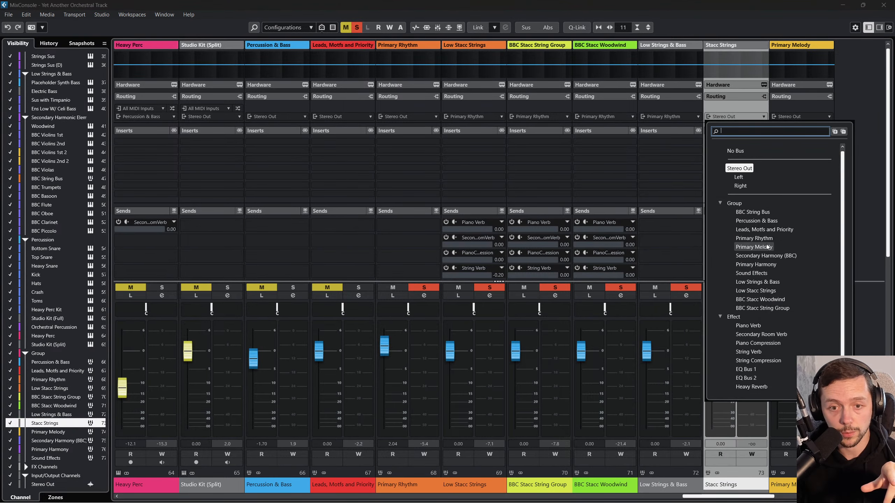
pyautogui.click(753, 238)
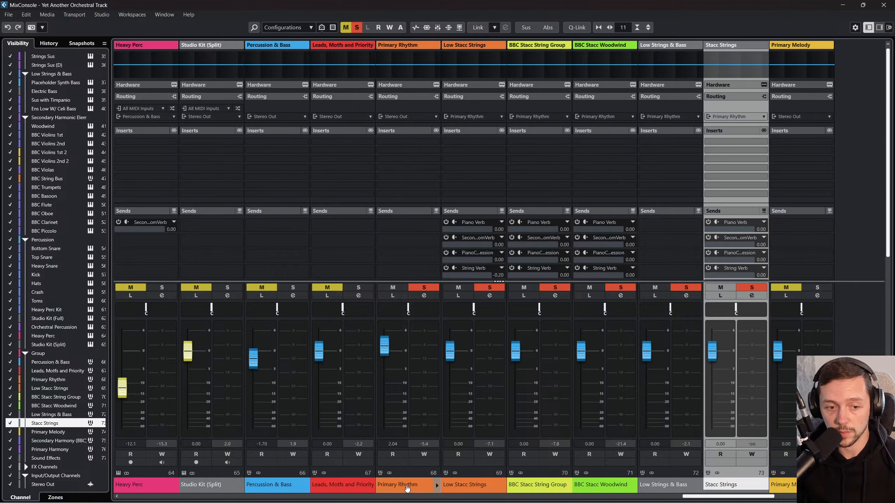
# Step: Set the Primary Rhythm fader to -0.37, review the string and woodwind channels feeding it, and close the MixConsole
pyautogui.click(410, 488)
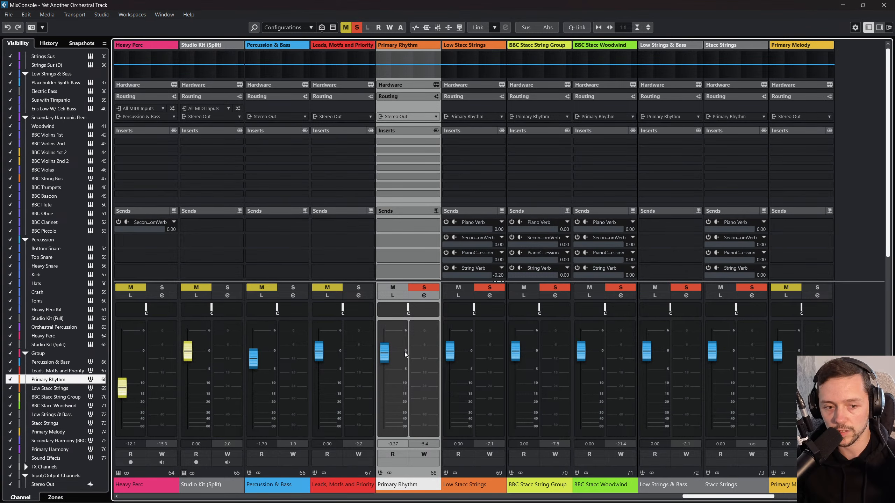
pyautogui.press('Right')
pyautogui.press('Right')
pyautogui.press('Right')
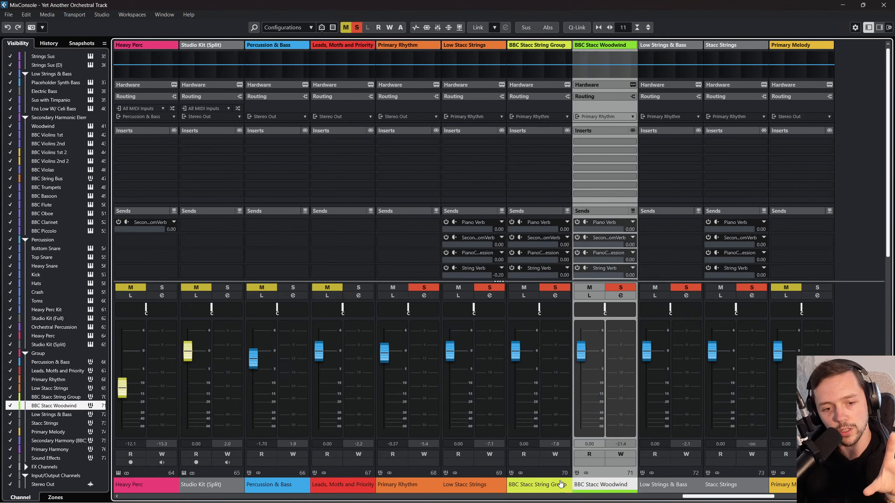
pyautogui.click(495, 491)
pyautogui.click(535, 488)
pyautogui.click(599, 484)
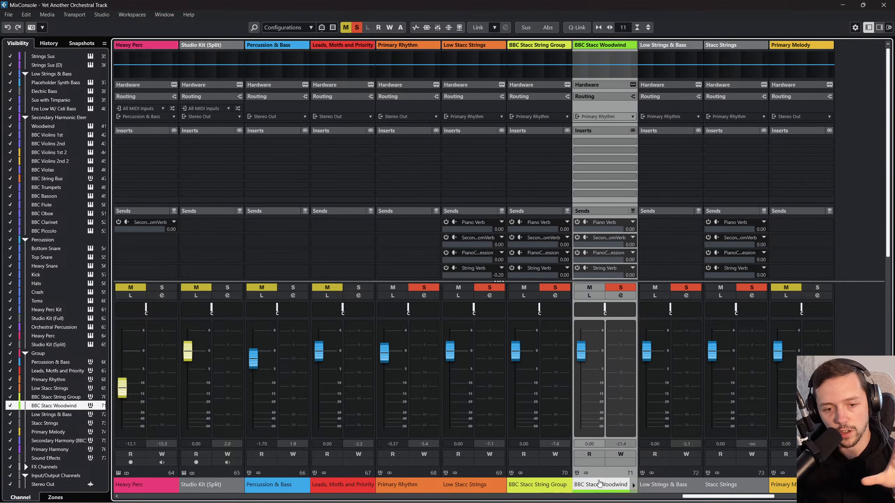
pyautogui.click(661, 488)
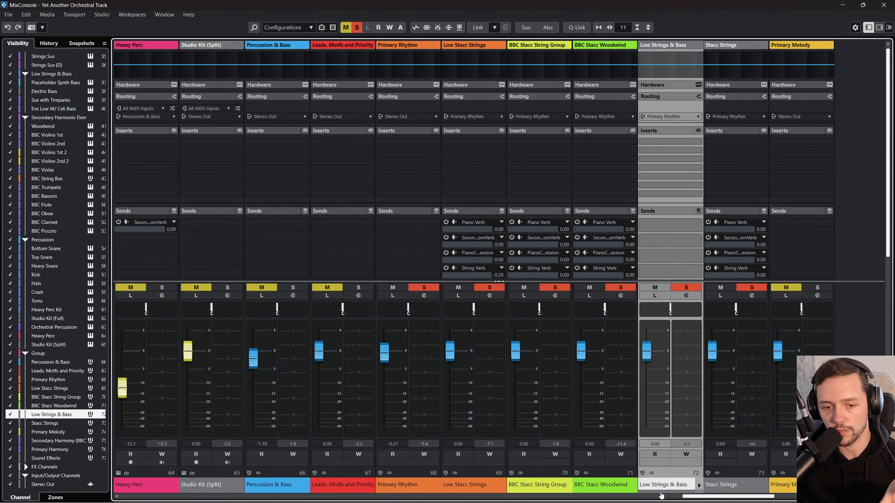
pyautogui.click(883, 5)
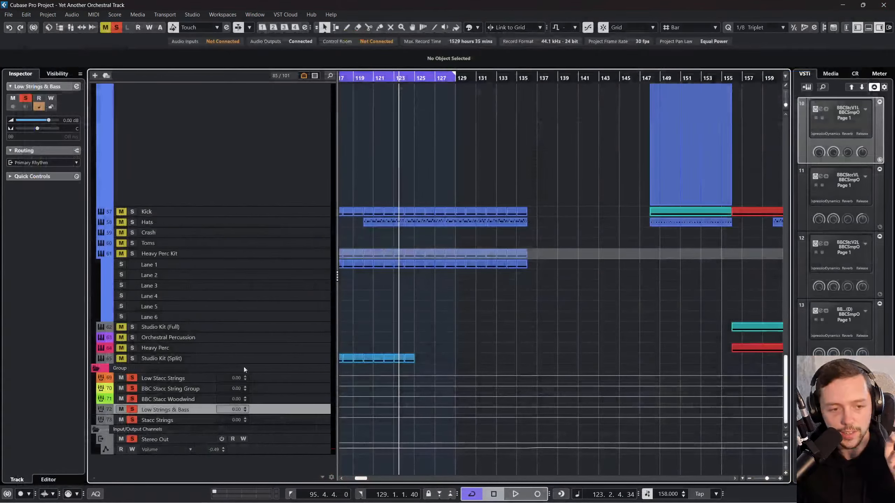
# Step: Add a stereo audio track named "String/Rhy Stem/Submix" with the Primary Rhythm group as its input and Stereo Out as its output
pyautogui.rightClick(311, 419)
pyautogui.moveTo(387, 280)
pyautogui.click(506, 282)
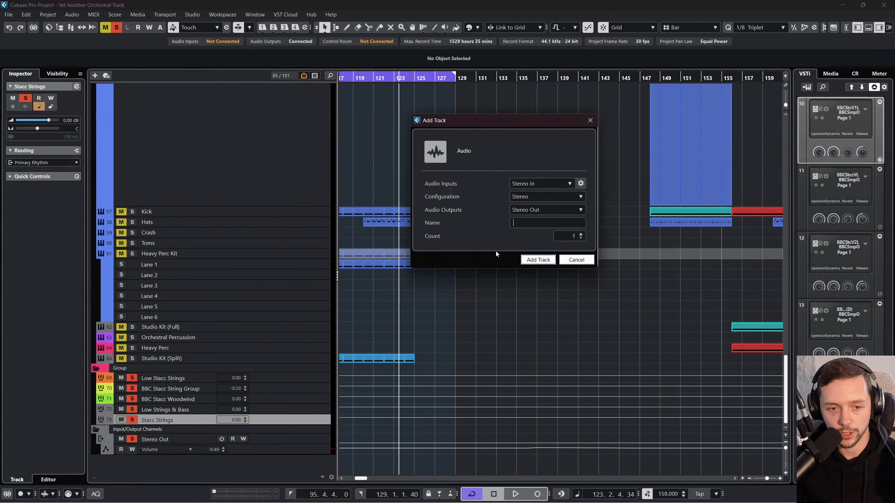
pyautogui.click(550, 182)
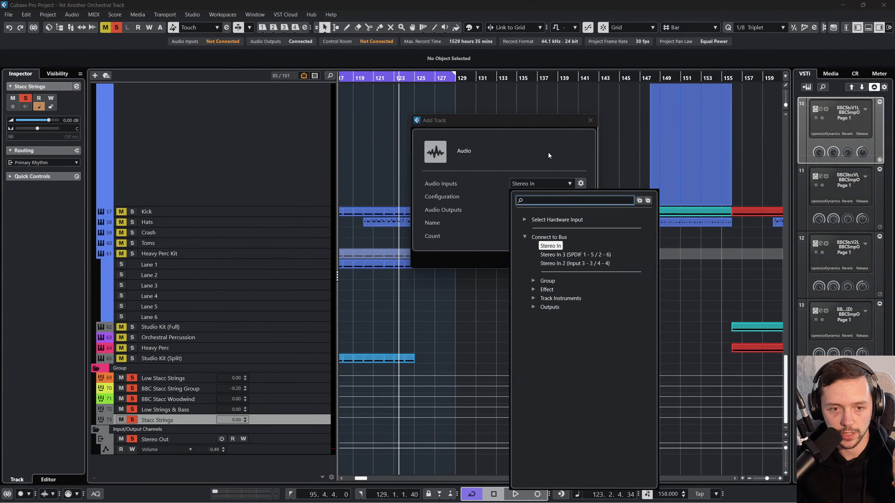
pyautogui.click(533, 281)
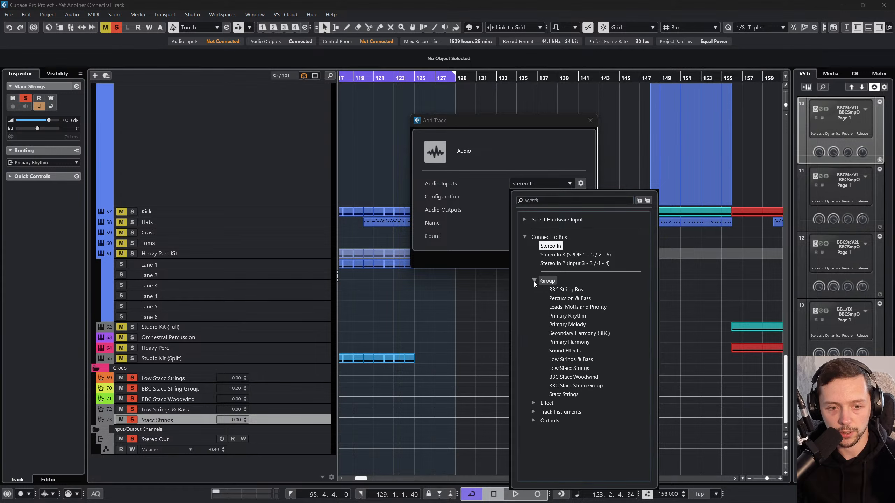
pyautogui.click(568, 315)
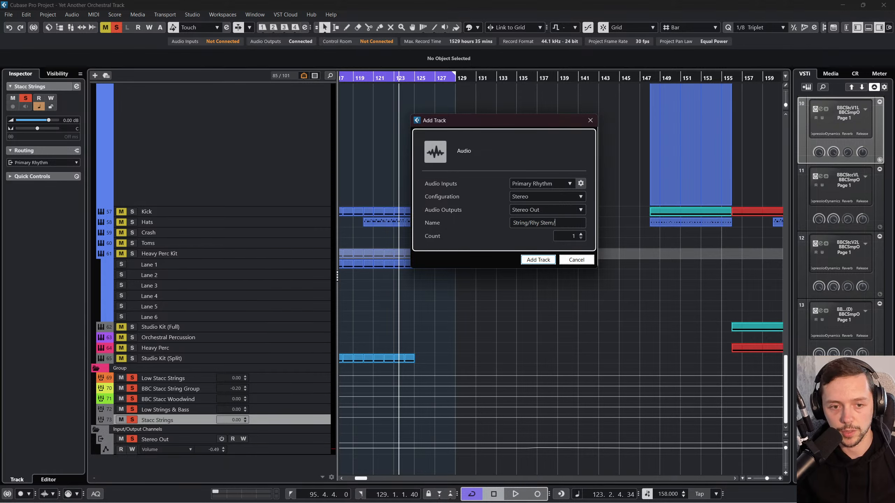
pyautogui.write('mix')
pyautogui.press('Return')
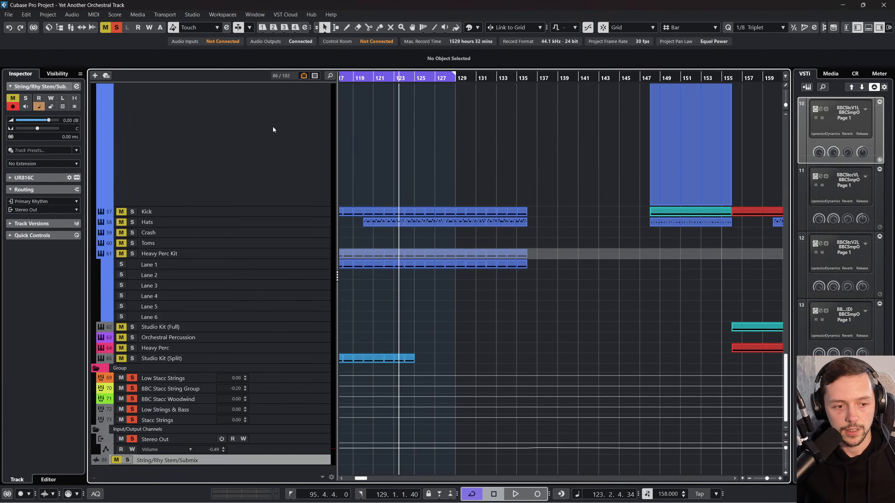
# Step: Start recording onto the String/Rhy Stem/Submix track from bar 96 and increase the track's height
pyautogui.moveTo(386, 77); pyautogui.dragTo(412, 74)
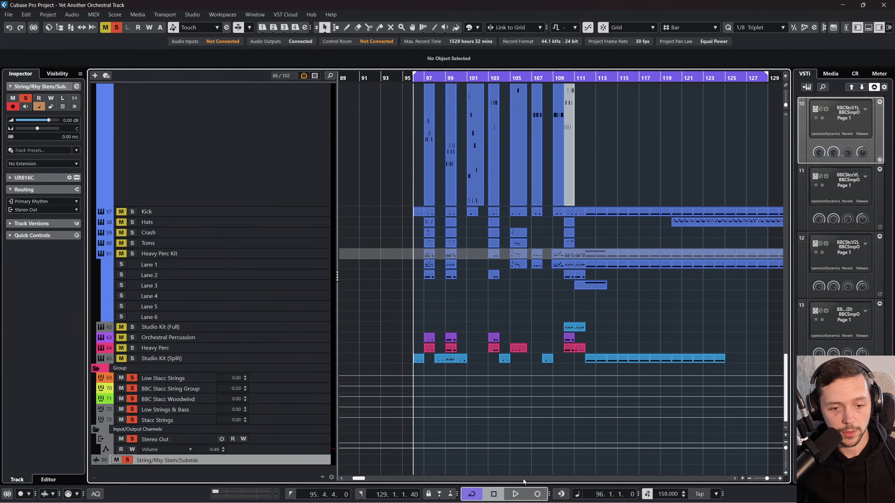
pyautogui.click(537, 494)
pyautogui.scroll(-1, 292, 452)
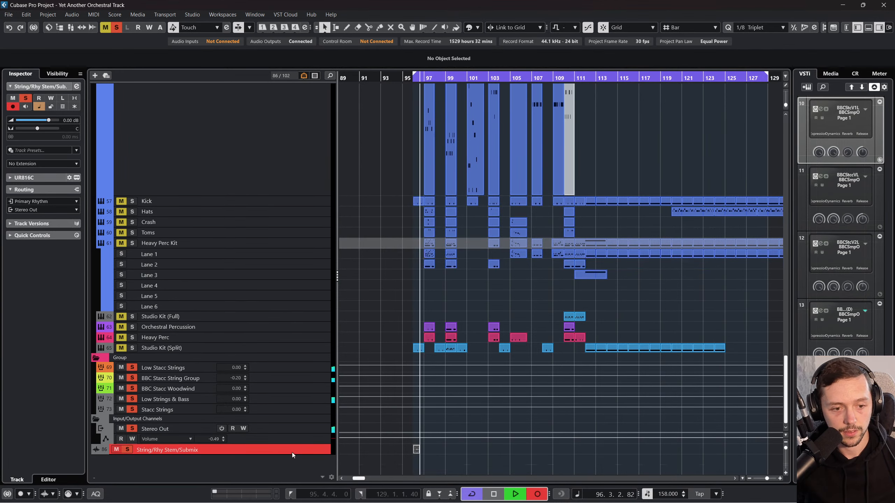
pyautogui.moveTo(291, 455); pyautogui.dragTo(290, 492)
pyautogui.scroll(-3, 352, 447)
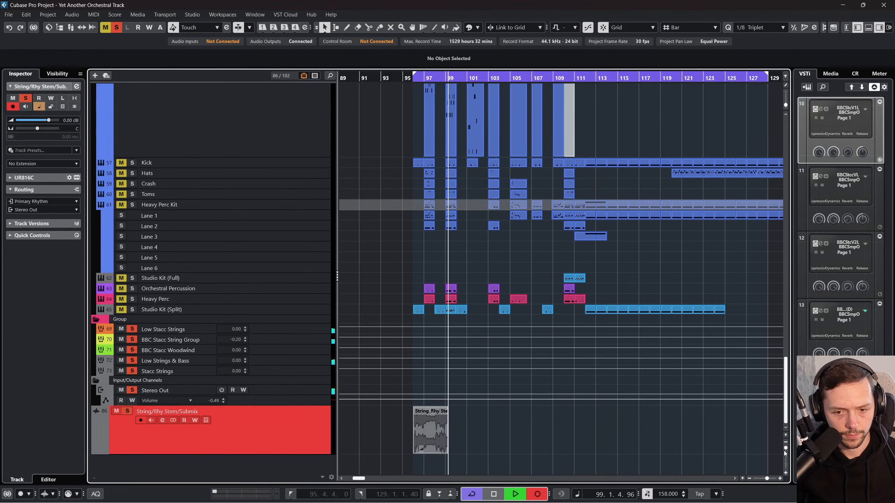
pyautogui.moveTo(786, 448); pyautogui.dragTo(769, 479)
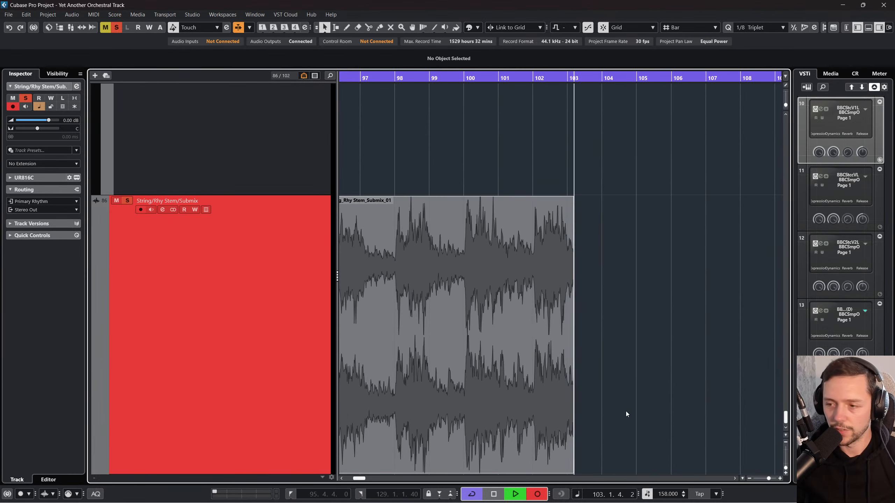
# Step: Record the rhythm submix up to about bar 128 while following its waveform, and stop the recording
pyautogui.hscroll(-1, 623, 412)
pyautogui.scroll(-1, 613, 402)
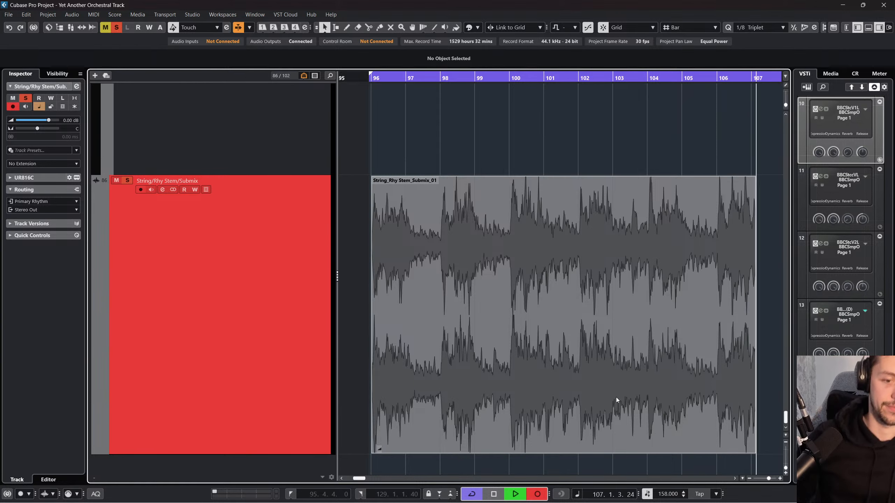
pyautogui.click(749, 479)
pyautogui.click(748, 479)
pyautogui.click(749, 479)
pyautogui.click(749, 479)
pyautogui.click(748, 479)
pyautogui.click(749, 479)
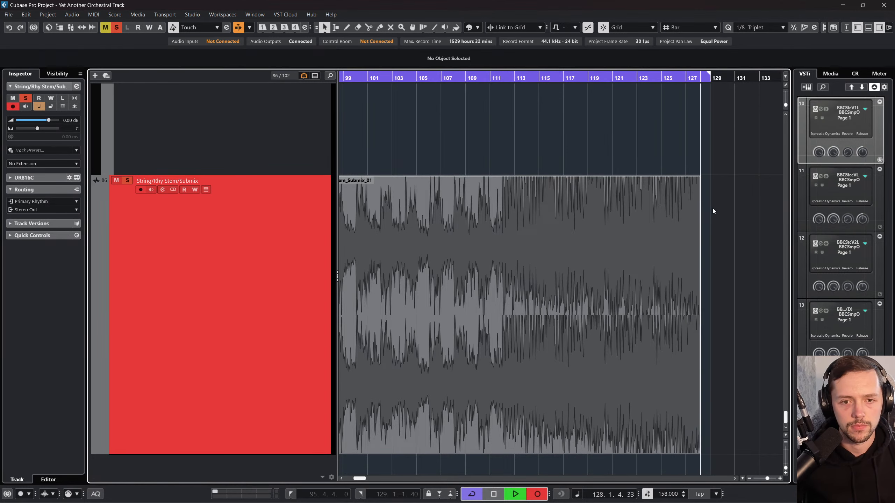
pyautogui.press('space')
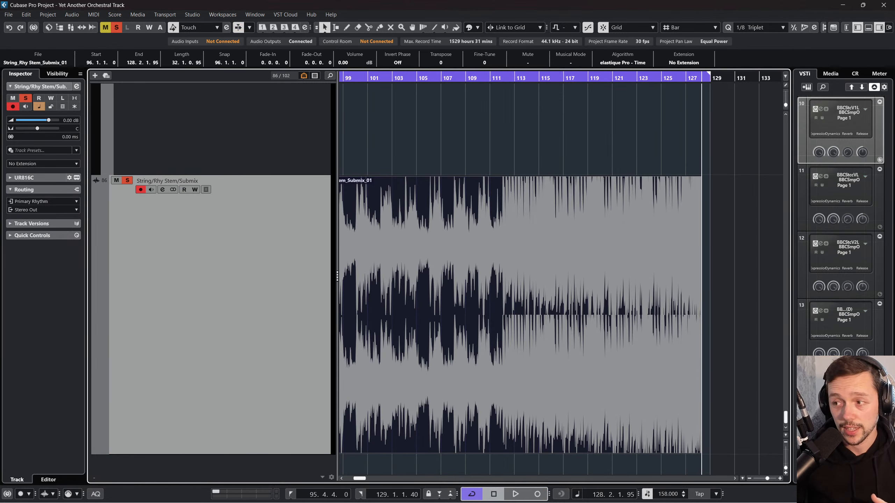
# Step: Select the recorded submix clip, examine its waveform over the full length and return the playhead to bar 96
pyautogui.click(744, 249)
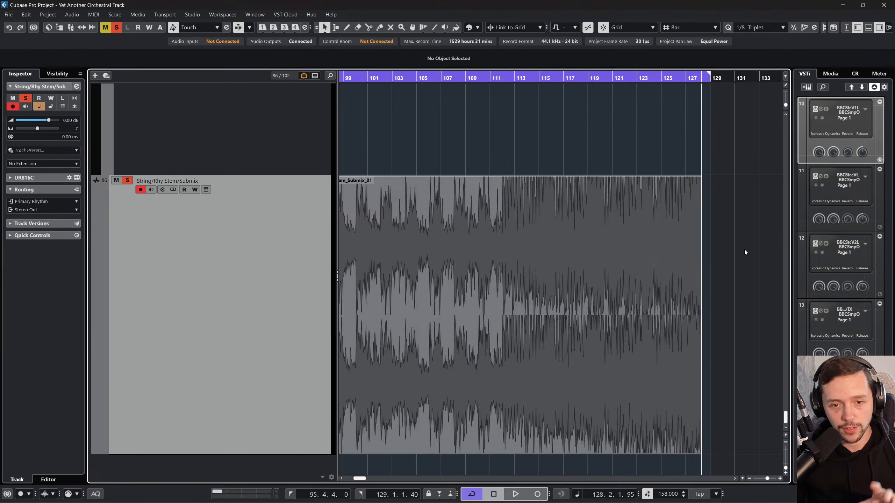
pyautogui.hscroll(-4, 574, 241)
pyautogui.click(574, 241)
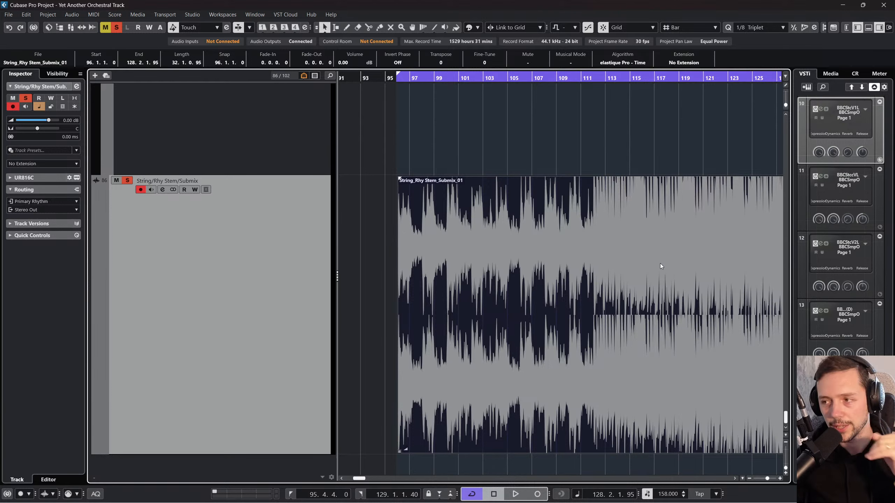
pyautogui.hscroll(4, 627, 316)
pyautogui.hscroll(-4, 625, 315)
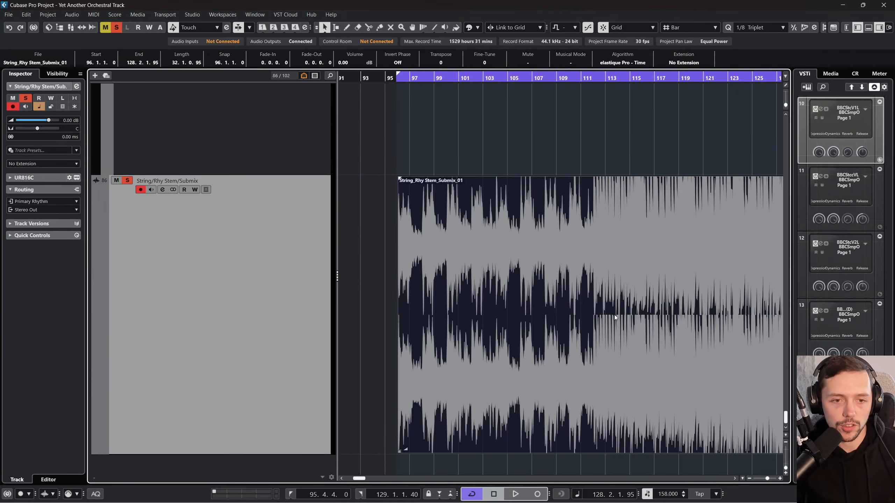
pyautogui.rightClick(626, 314)
pyautogui.click(472, 225)
pyautogui.moveTo(398, 79); pyautogui.dragTo(398, 66)
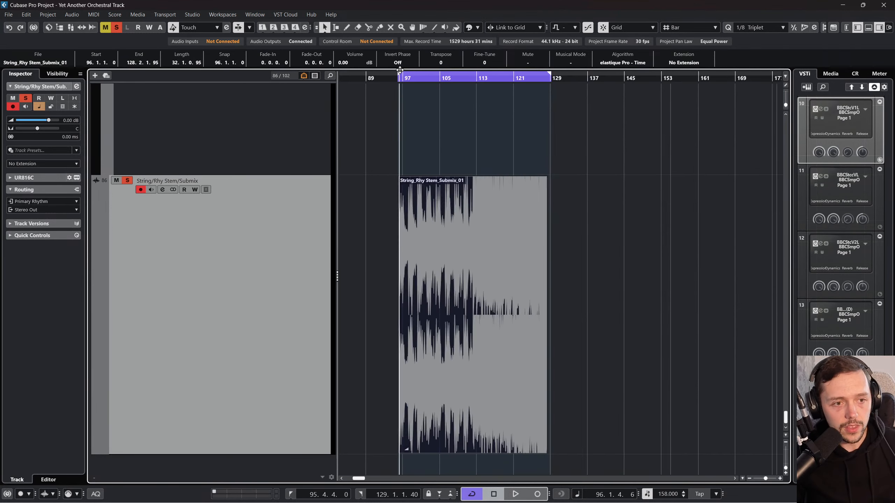
# Step: Zoom the arrangement out horizontally and vertically to look over the whole project from the tempo track through the rhythmic tracks
pyautogui.scroll(5, 437, 288)
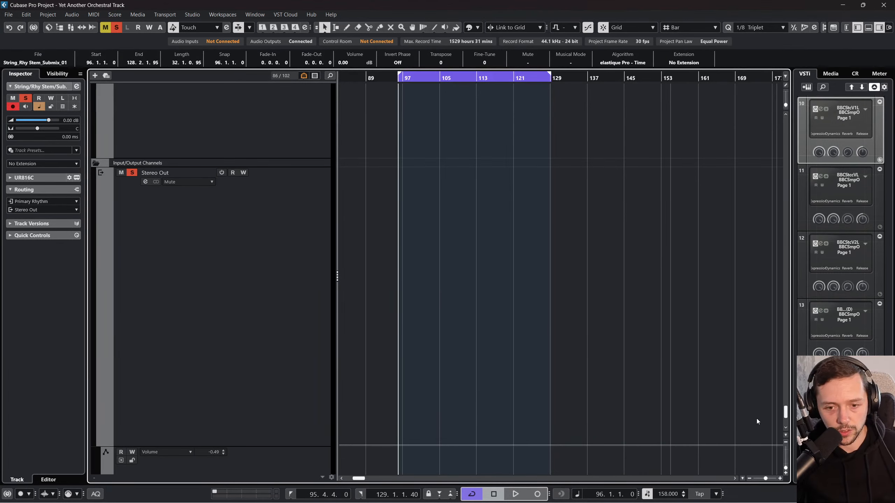
pyautogui.moveTo(783, 413); pyautogui.dragTo(785, 119)
pyautogui.click(749, 478)
pyautogui.click(749, 478)
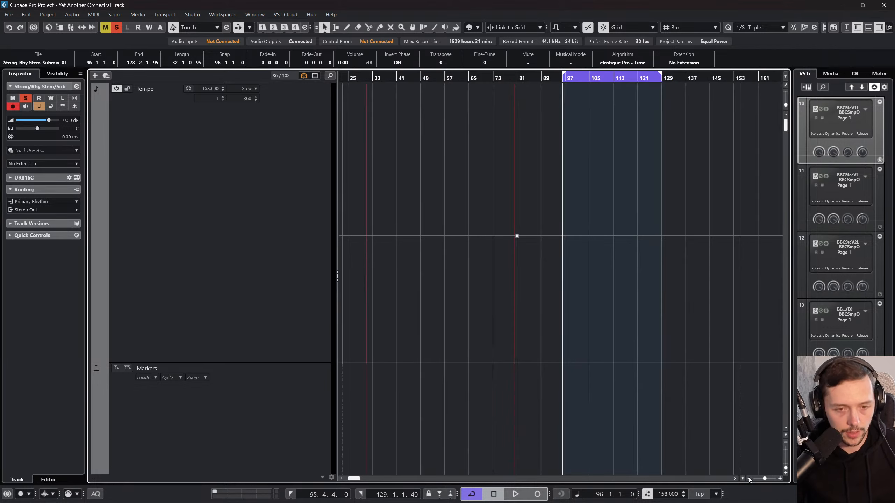
pyautogui.click(749, 479)
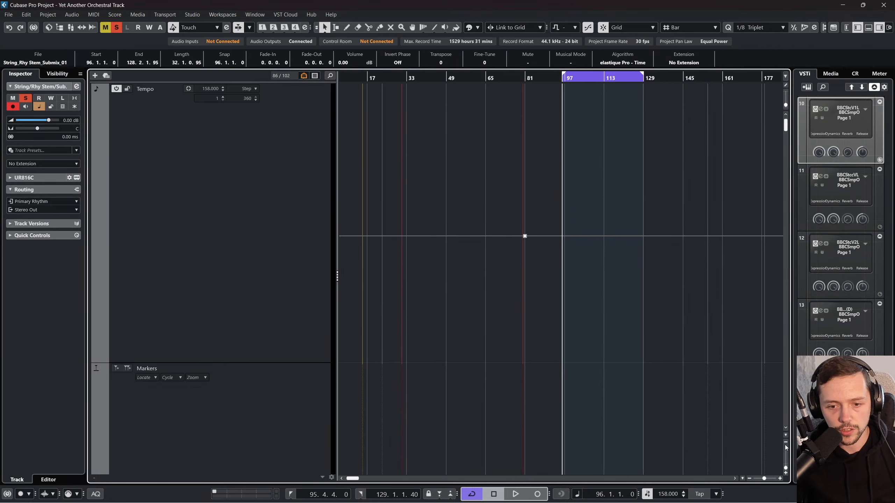
pyautogui.click(784, 445)
pyautogui.click(784, 443)
pyautogui.click(784, 443)
pyautogui.click(784, 443)
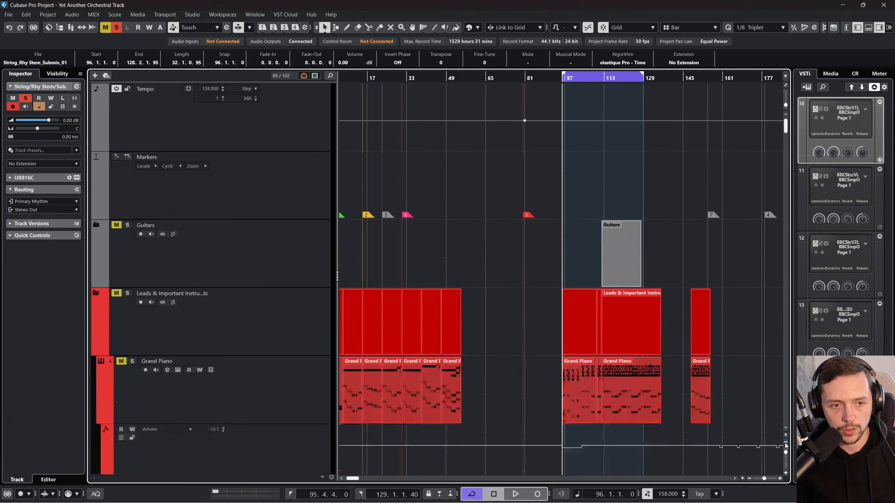
pyautogui.click(785, 444)
pyautogui.scroll(2, 575, 326)
pyautogui.scroll(-5, 474, 336)
pyautogui.scroll(5, 483, 334)
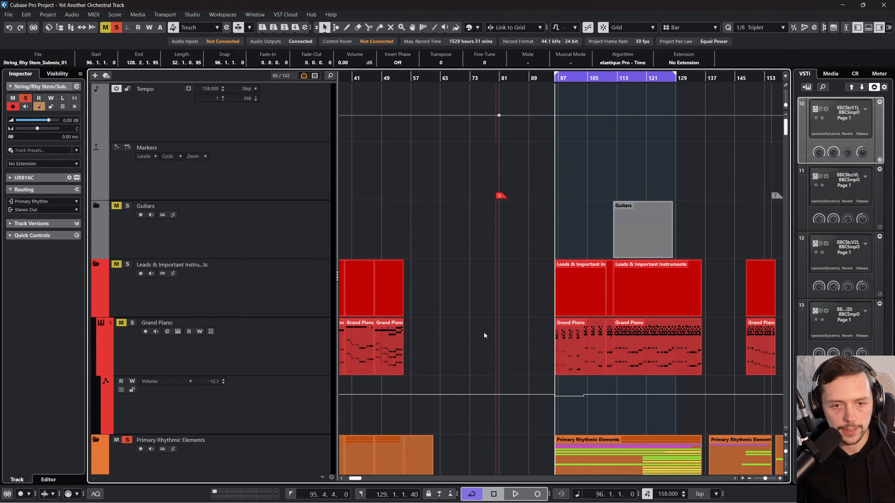
pyautogui.click(748, 479)
pyautogui.click(749, 480)
pyautogui.click(786, 442)
pyautogui.click(785, 442)
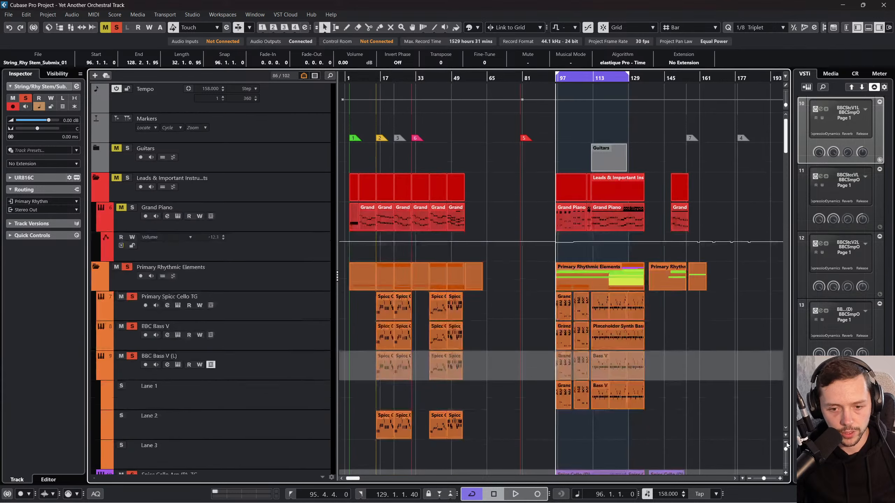
pyautogui.click(786, 442)
pyautogui.click(785, 442)
pyautogui.click(530, 292)
pyautogui.scroll(-5, 525, 318)
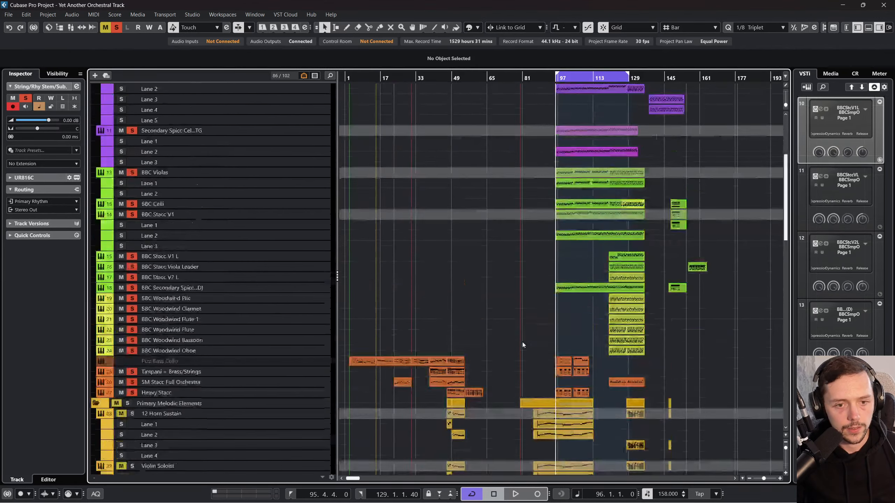
pyautogui.scroll(5, 463, 307)
# Step: Turn off solo on the Primary Rhythmic Elements folder and collapse it
pyautogui.click(264, 153)
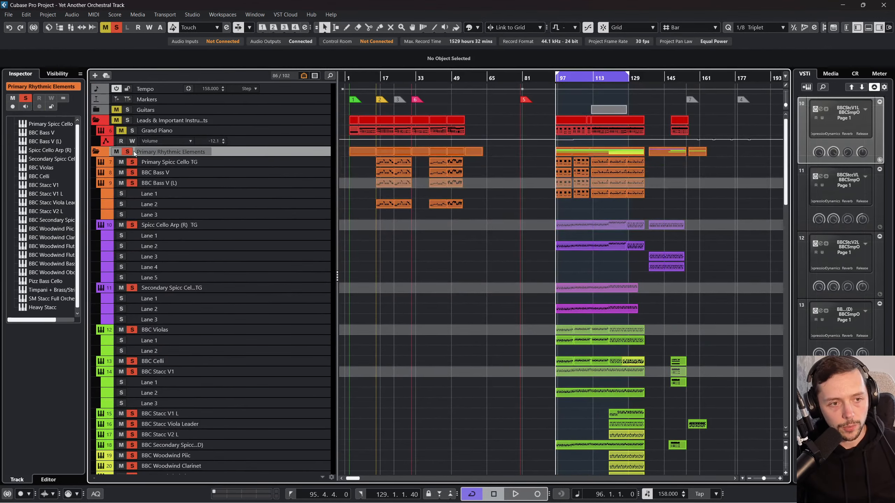
pyautogui.click(128, 151)
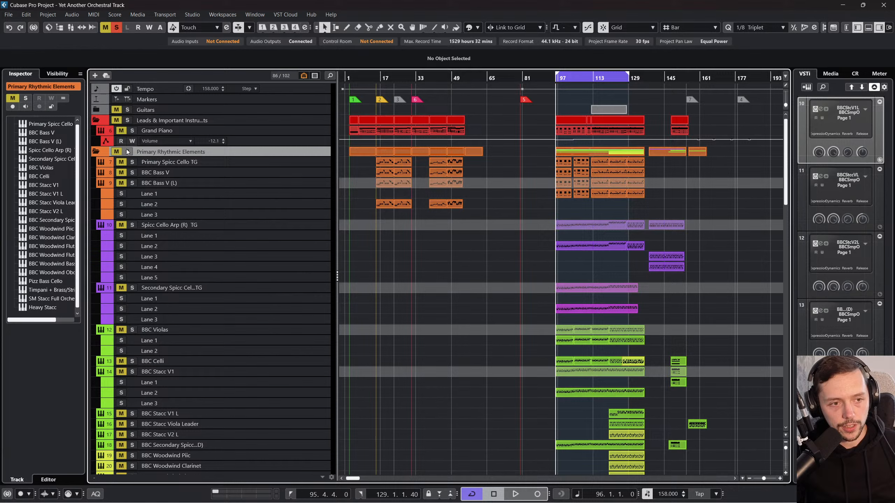
pyautogui.click(97, 151)
# Step: Look over the melodic, harmonic, bass and percussion tracks below the collapsed Primary Rhythmic Elements folder
pyautogui.scroll(-5, 275, 213)
pyautogui.scroll(-3, 275, 214)
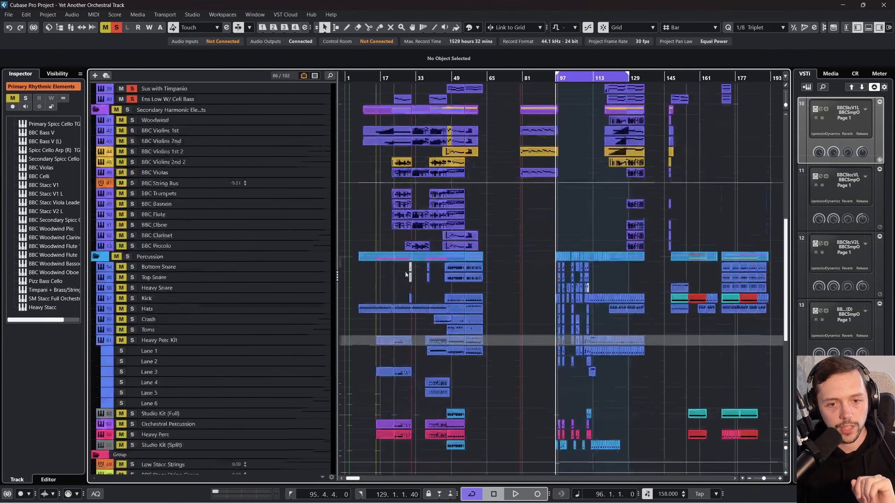
pyautogui.scroll(4, 422, 212)
pyautogui.scroll(6, 560, 123)
pyautogui.scroll(-8, 614, 235)
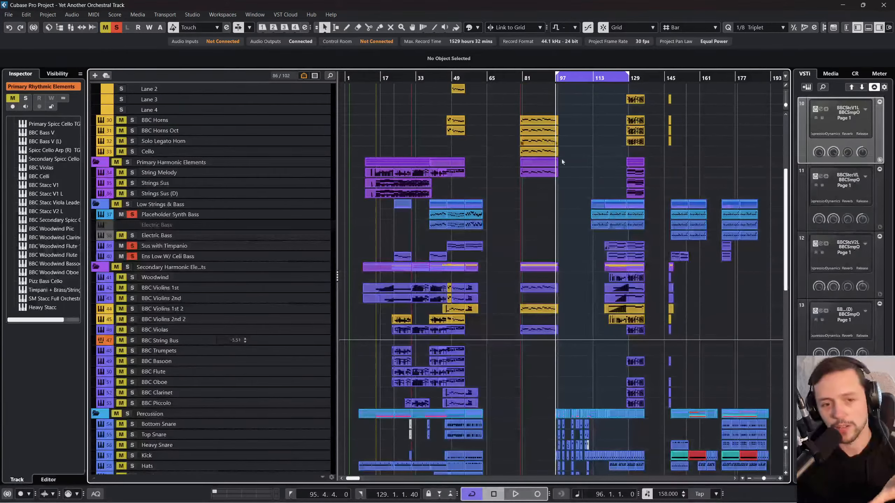
pyautogui.scroll(2, 643, 377)
pyautogui.scroll(8, 643, 358)
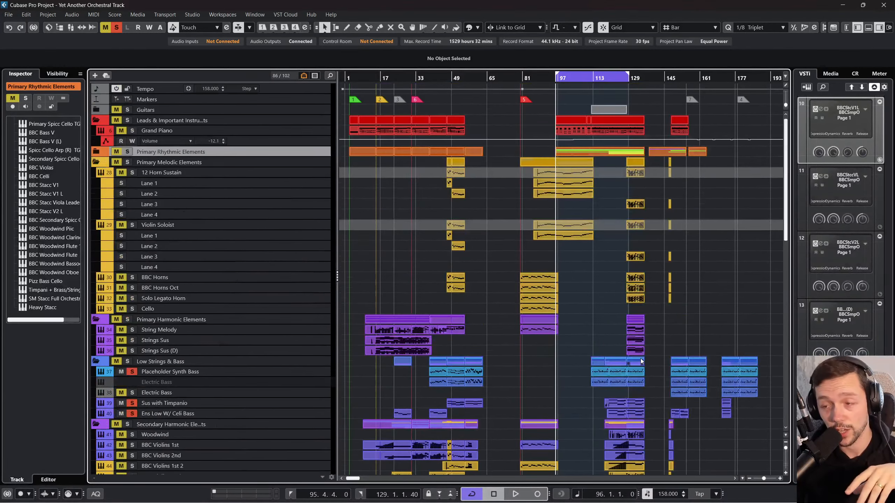
# Step: Expand the Primary Rhythmic Elements folder, look through its instrument tracks and collapse it again
pyautogui.click(95, 152)
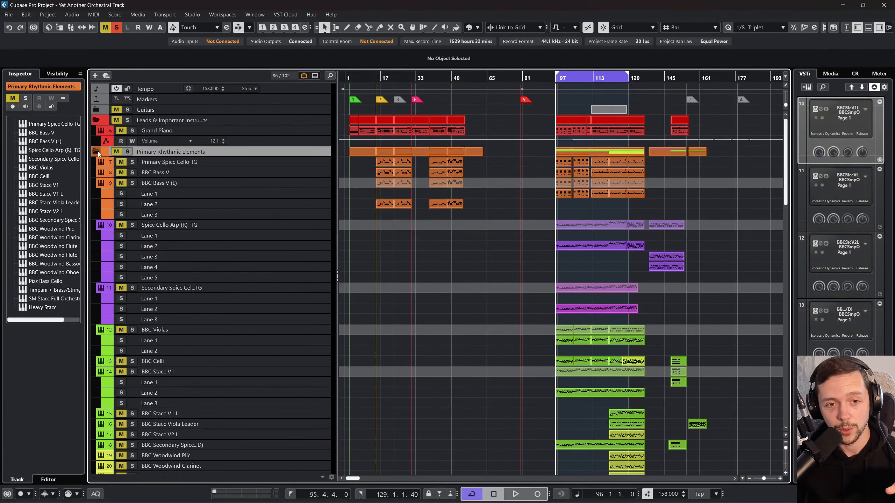
pyautogui.scroll(-6, 212, 176)
pyautogui.scroll(6, 317, 247)
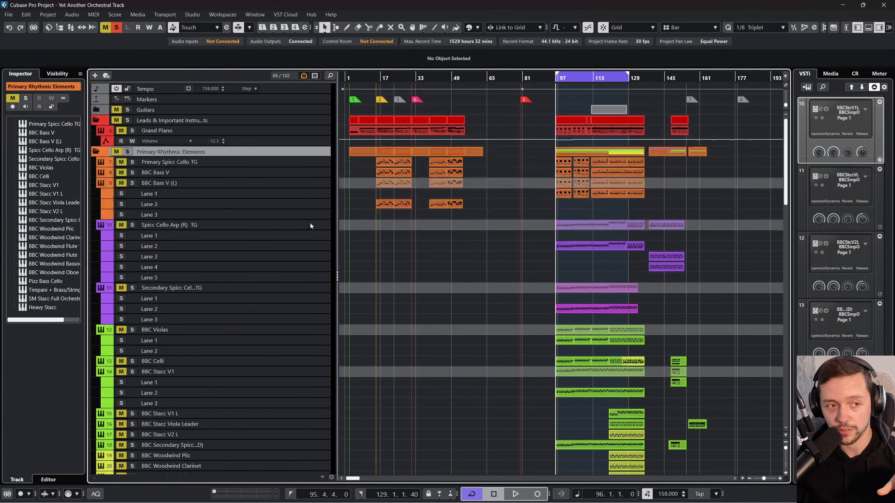
pyautogui.rightClick(278, 152)
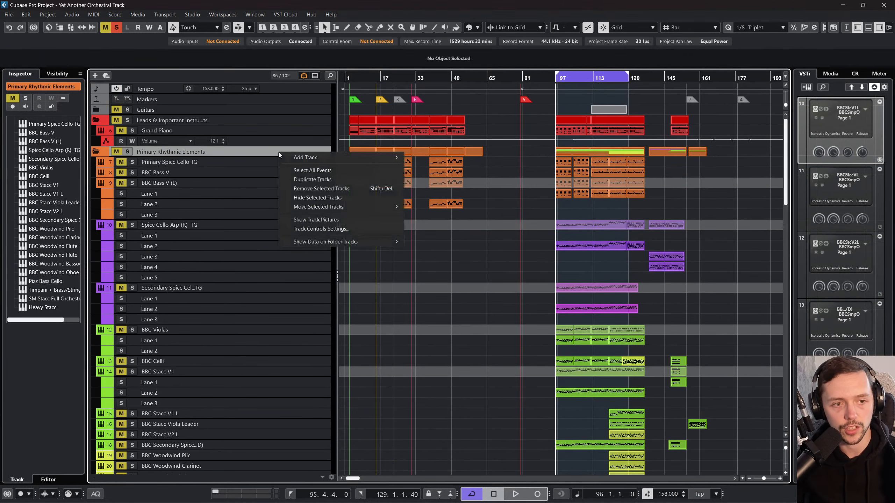
pyautogui.click(262, 165)
pyautogui.click(262, 163)
pyautogui.scroll(-3, 311, 449)
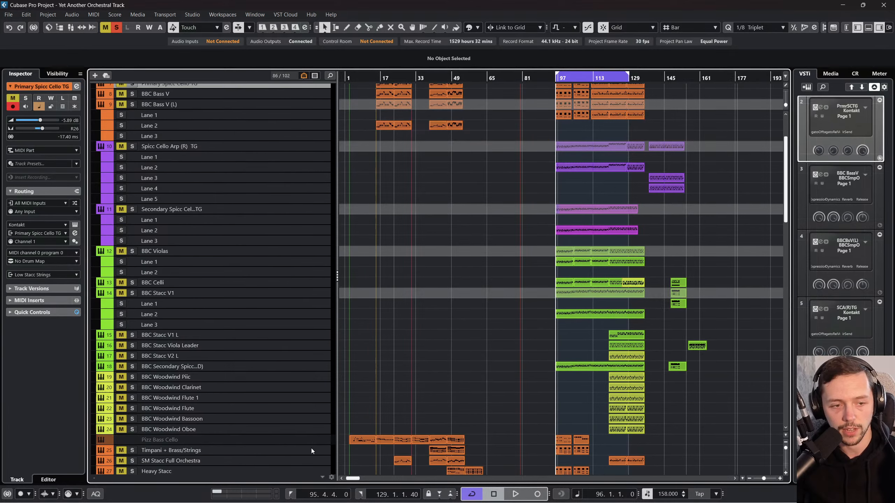
pyautogui.scroll(3, 195, 187)
pyautogui.click(97, 152)
# Step: Clear all active solos, solo the String/Rhy Stem/Submix track and play its recorded clip from bar 95
pyautogui.scroll(-10, 292, 276)
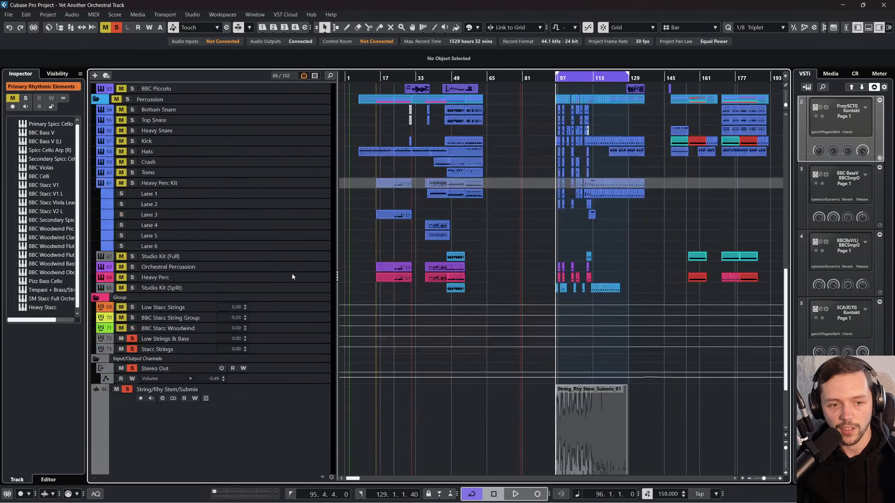
pyautogui.scroll(-4, 511, 220)
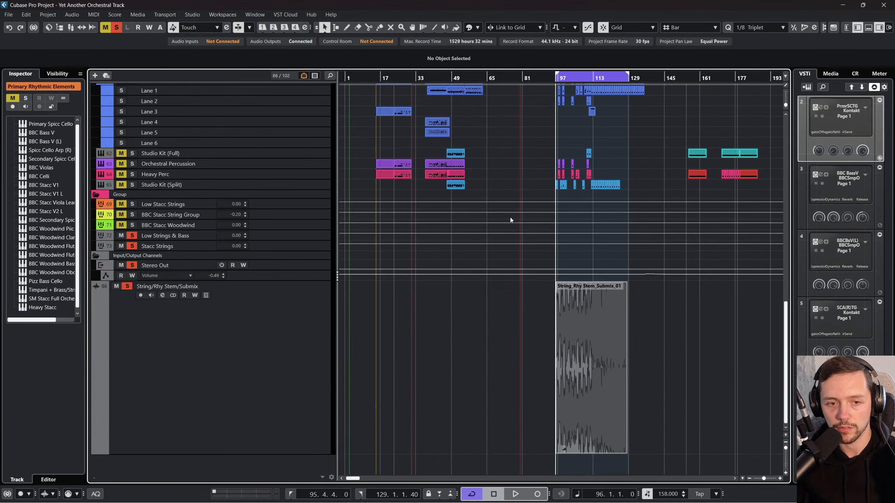
pyautogui.click(552, 84)
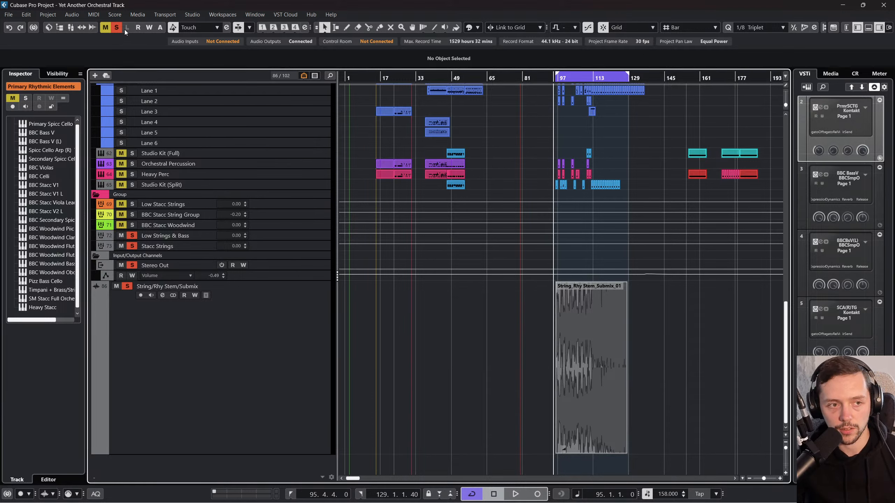
pyautogui.click(117, 28)
pyautogui.click(128, 286)
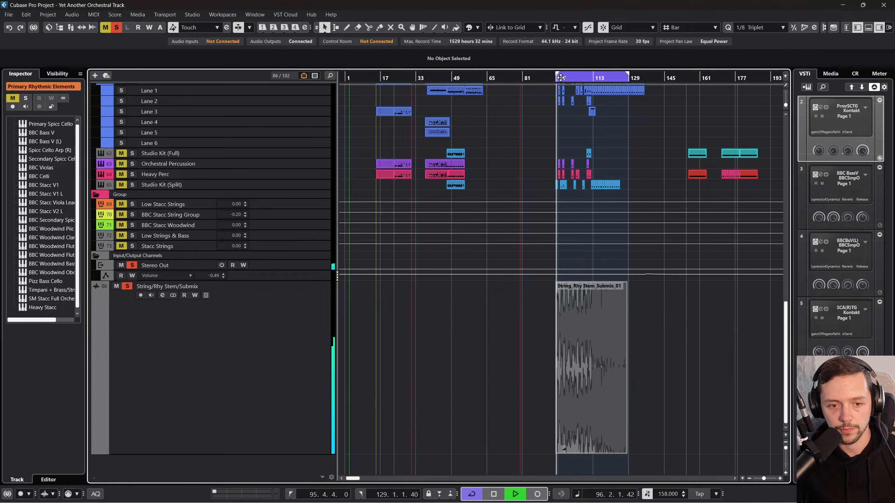
pyautogui.moveTo(561, 77); pyautogui.dragTo(575, 78)
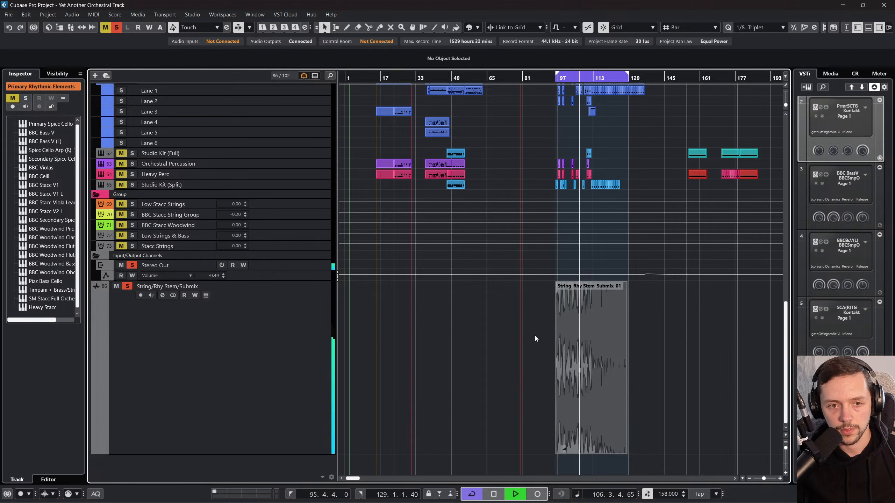
# Step: Stop playback, delete the recorded submix clip and mute the String/Rhy Stem/Submix track
pyautogui.click(567, 388)
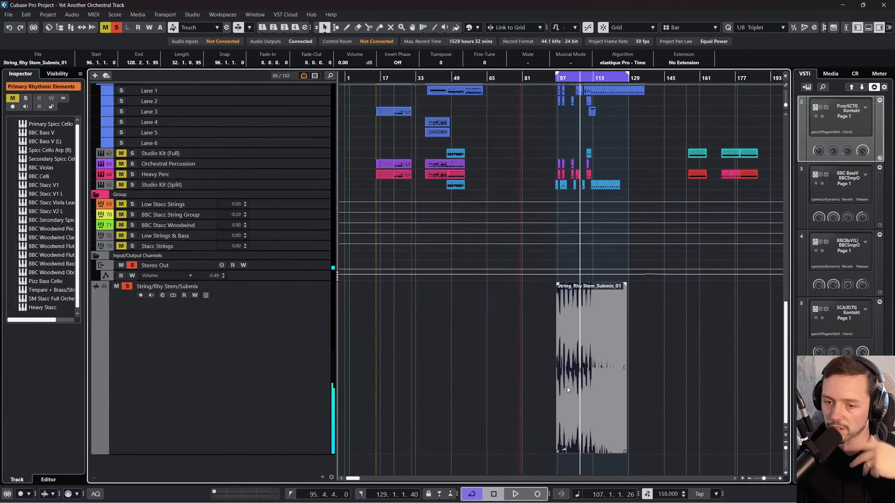
pyautogui.press('Delete')
pyautogui.click(267, 353)
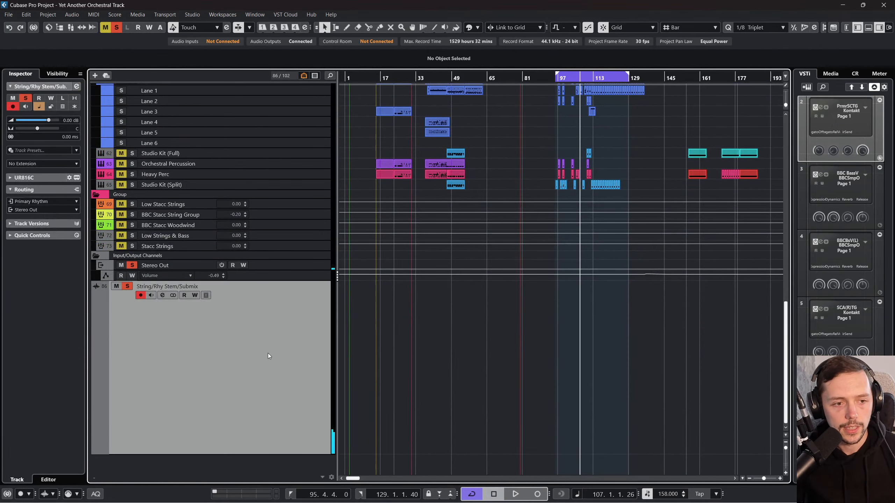
pyautogui.rightClick(268, 352)
pyautogui.click(83, 263)
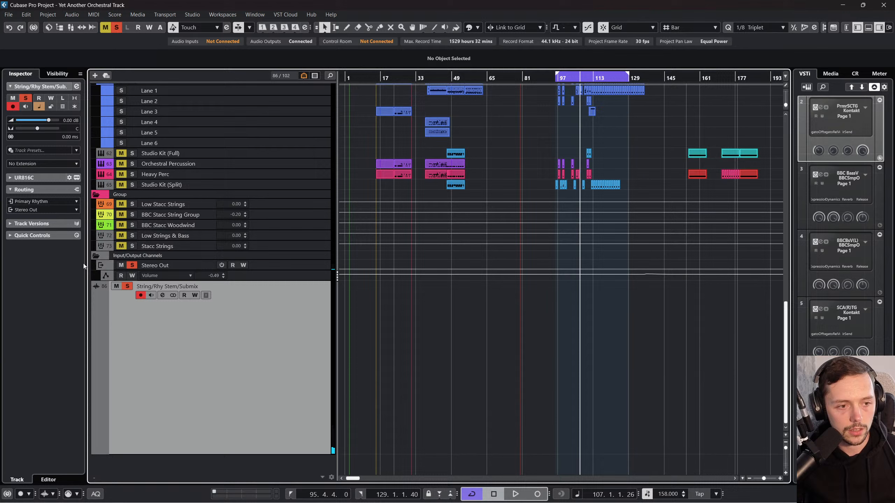
pyautogui.click(118, 288)
# Step: Add a folder track named "Submixes/Stems", and move the String/Rhy Stem/Submix track into it with the folder collapsed
pyautogui.rightClick(196, 352)
pyautogui.moveTo(317, 146)
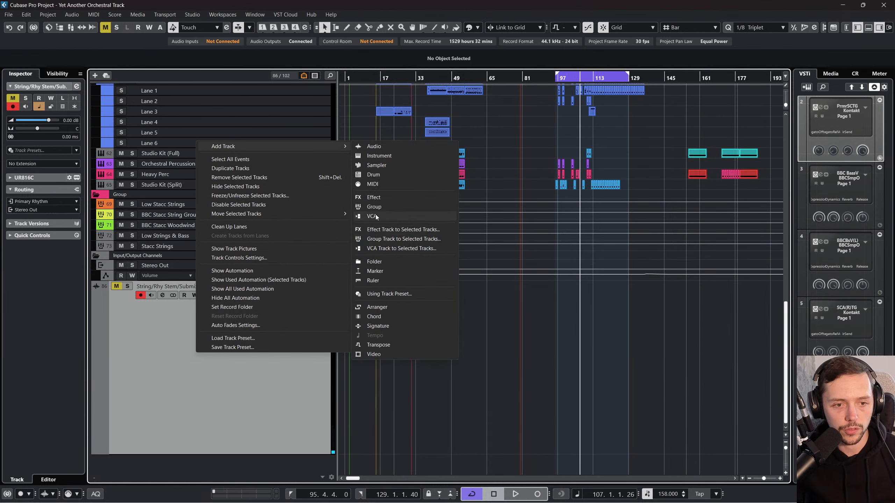
pyautogui.click(382, 261)
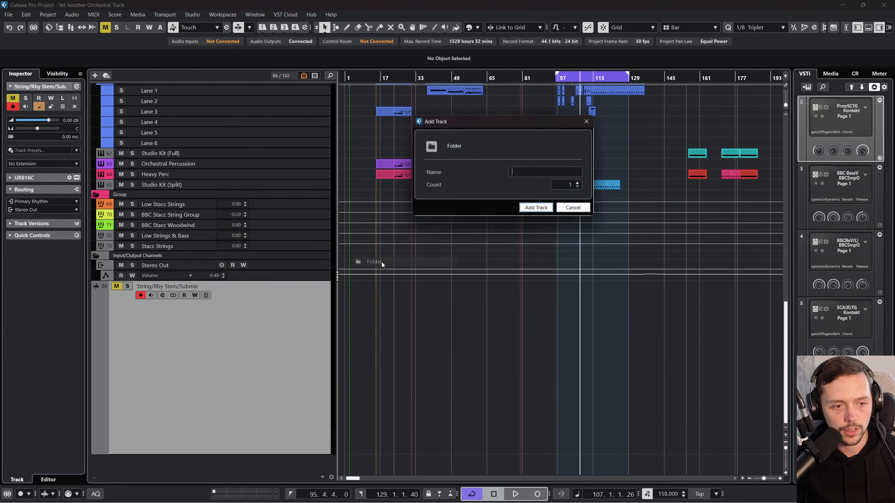
pyautogui.write('Submixe')
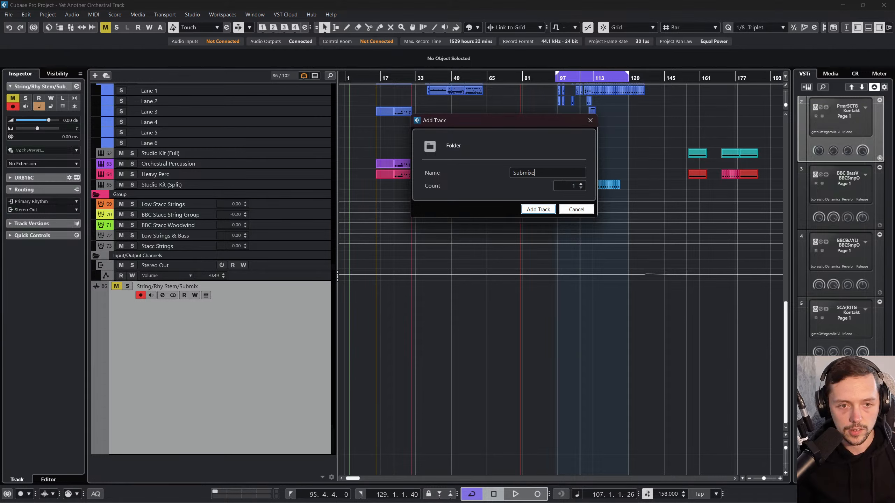
pyautogui.write('s/Stems')
pyautogui.press('Return')
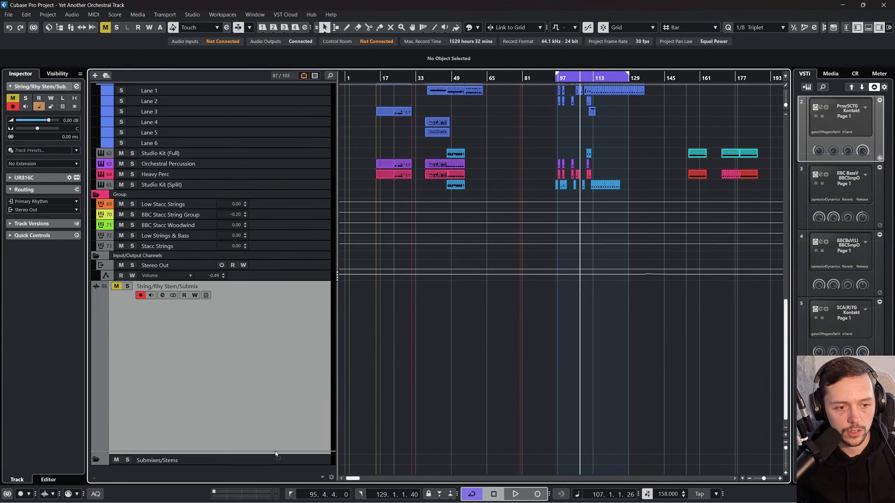
pyautogui.moveTo(267, 462); pyautogui.dragTo(268, 463)
pyautogui.click(96, 287)
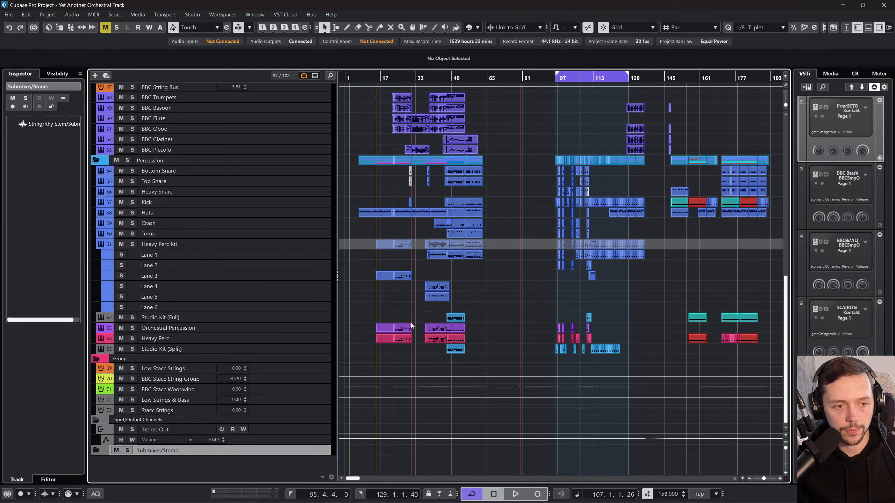
# Step: Unmute the collapsed Primary Melodic Elements folder and play the arrangement from bar 96
pyautogui.scroll(10, 473, 286)
pyautogui.click(549, 235)
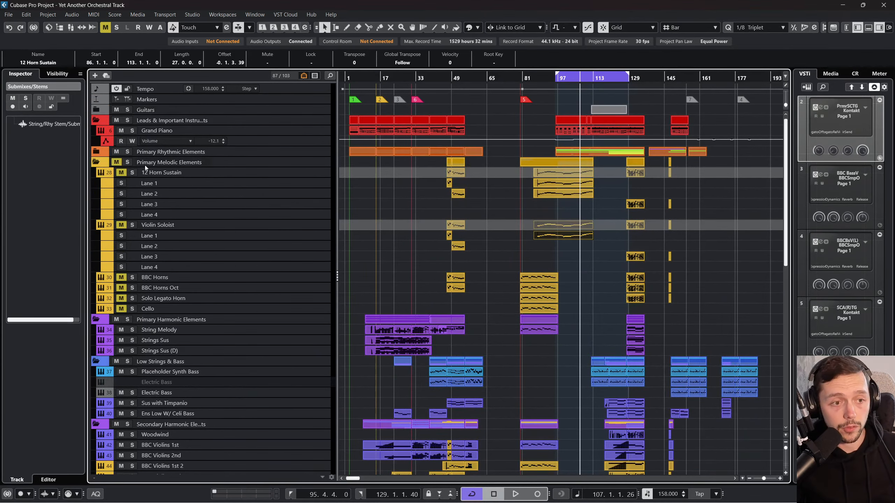
pyautogui.click(97, 163)
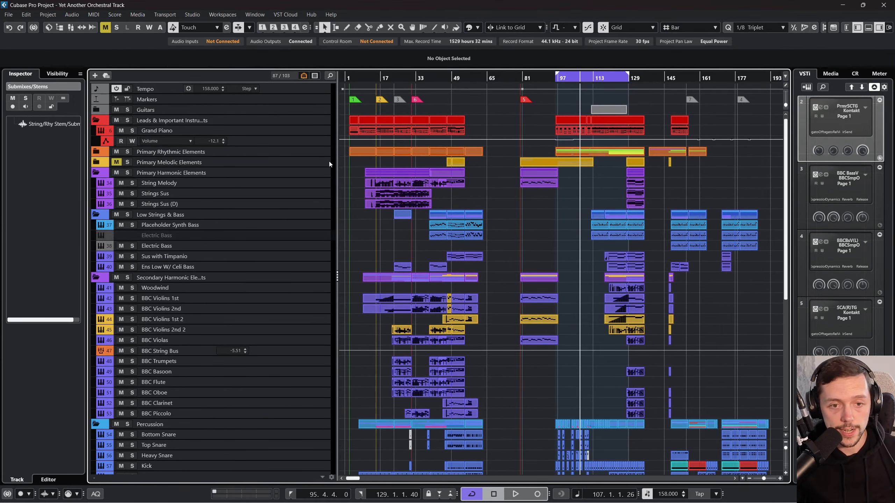
pyautogui.moveTo(569, 78); pyautogui.dragTo(552, 84)
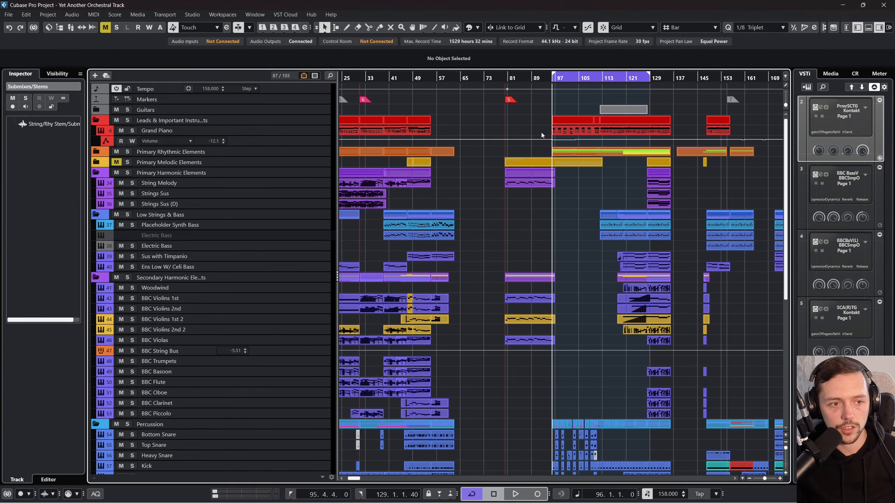
pyautogui.click(115, 162)
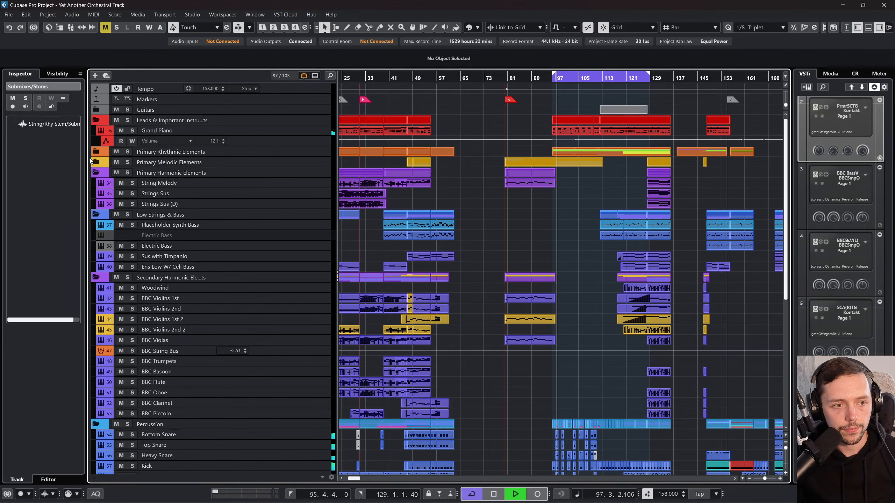
# Step: Expand the Primary Melodic Elements folder and open the MixConsole to view the group channels during playback
pyautogui.click(96, 162)
pyautogui.scroll(-10, 663, 309)
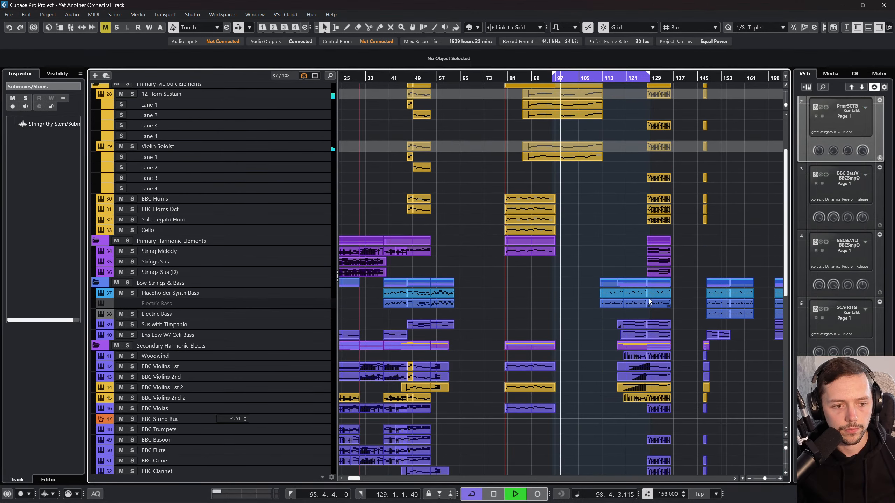
pyautogui.press('F3')
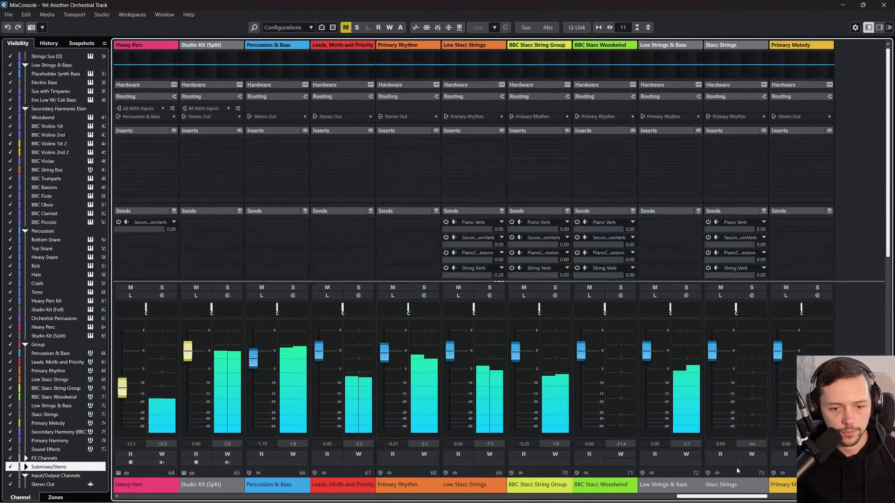
# Step: Set the Studio Kit (Split) fader to -1.17 and Heavy Perc Kit to -7.38, lower Toms slightly, and close the MixConsole
pyautogui.moveTo(711, 496); pyautogui.dragTo(660, 501)
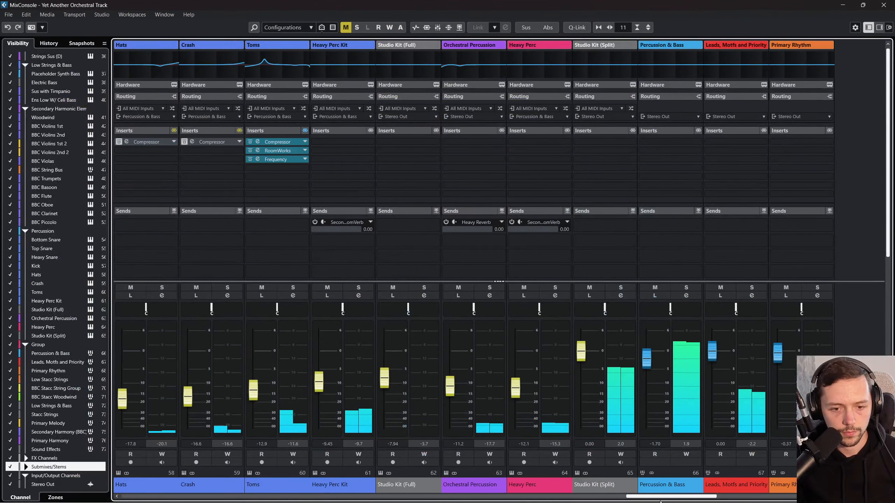
pyautogui.moveTo(582, 352); pyautogui.dragTo(585, 359)
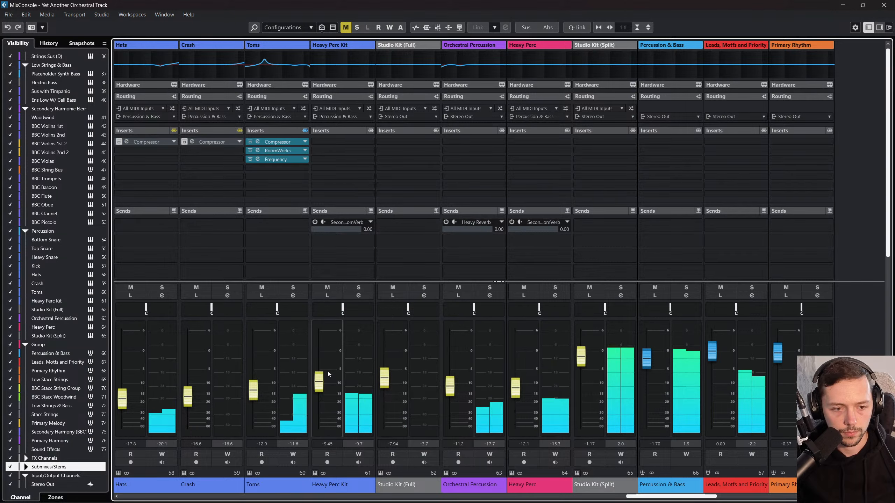
pyautogui.moveTo(320, 384); pyautogui.dragTo(323, 382)
pyautogui.moveTo(254, 389); pyautogui.dragTo(256, 393)
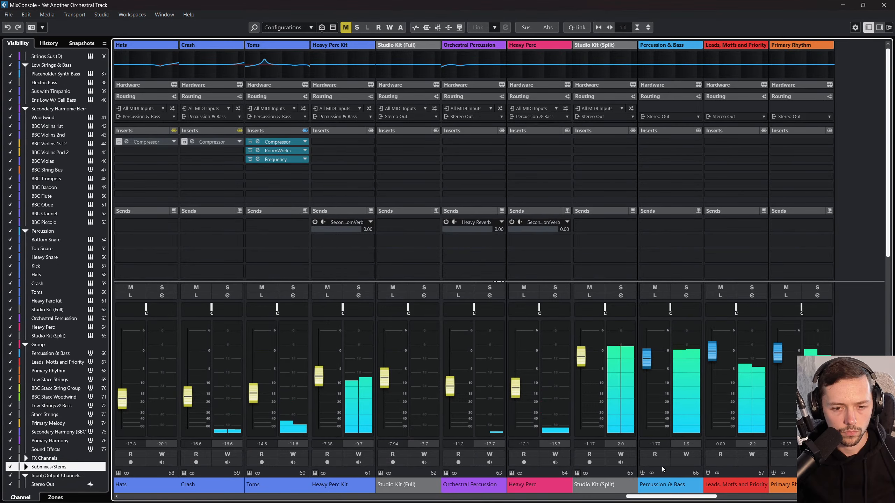
pyautogui.moveTo(650, 496); pyautogui.dragTo(633, 496)
pyautogui.press('F3')
# Step: Move the Primary Harmonic Elements folder above the Primary Melodic Elements folder in the track list
pyautogui.scroll(6, 605, 348)
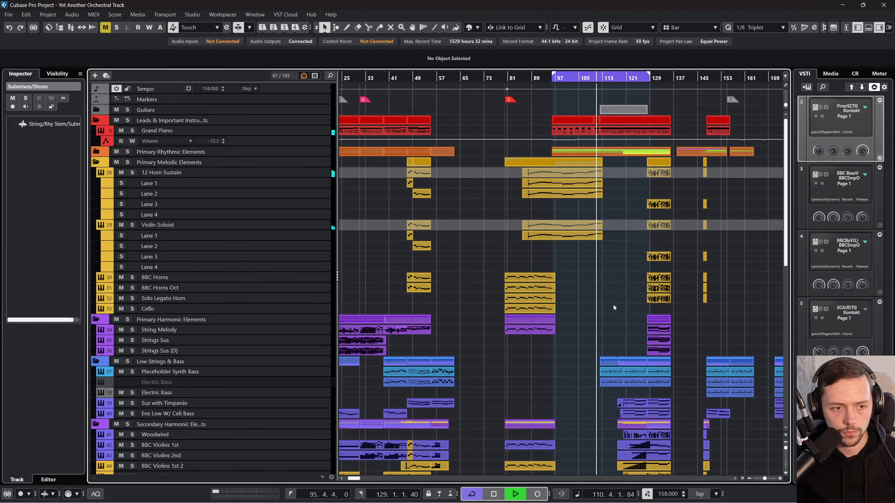
pyautogui.hscroll(3, 614, 302)
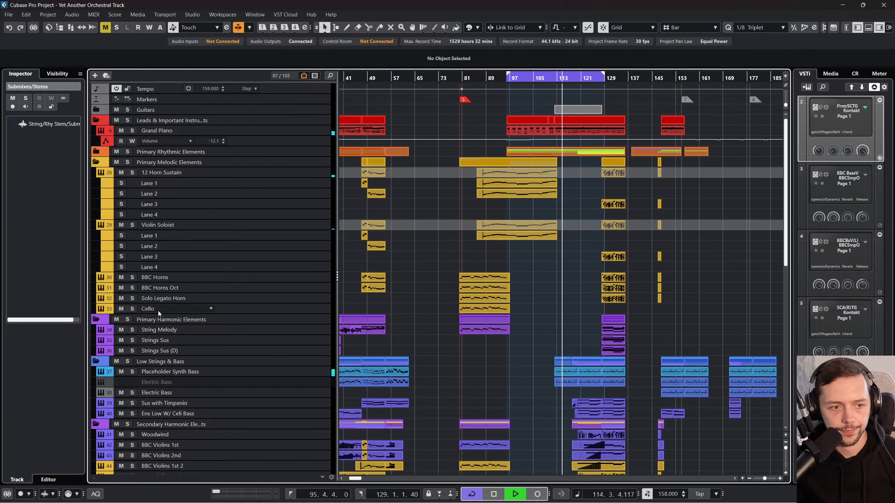
pyautogui.moveTo(276, 322); pyautogui.dragTo(257, 157)
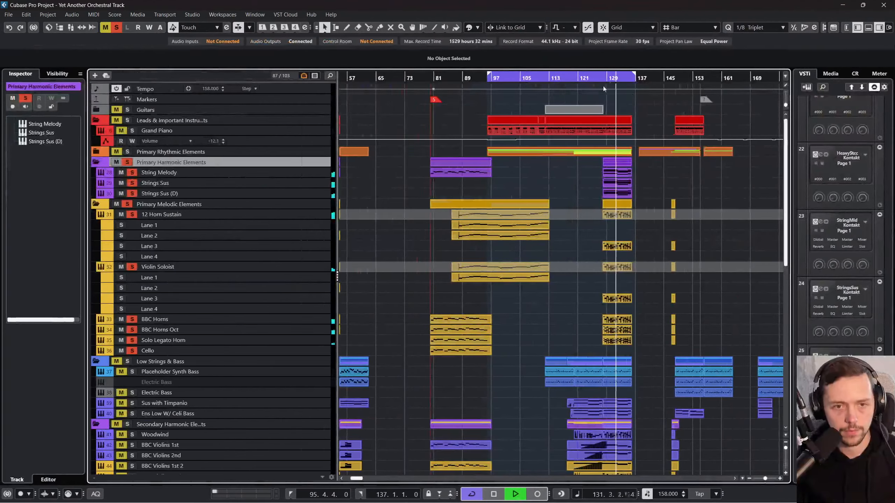
# Step: Set the locators to bars 128 and 136 with cycle on, and mute the Primary Melodic Elements folder
pyautogui.scroll(6, 600, 87)
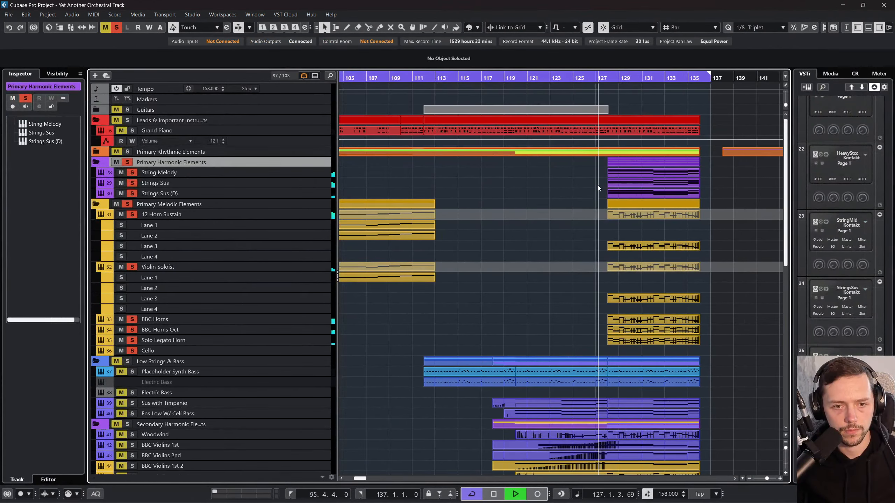
pyautogui.hscroll(2, 597, 192)
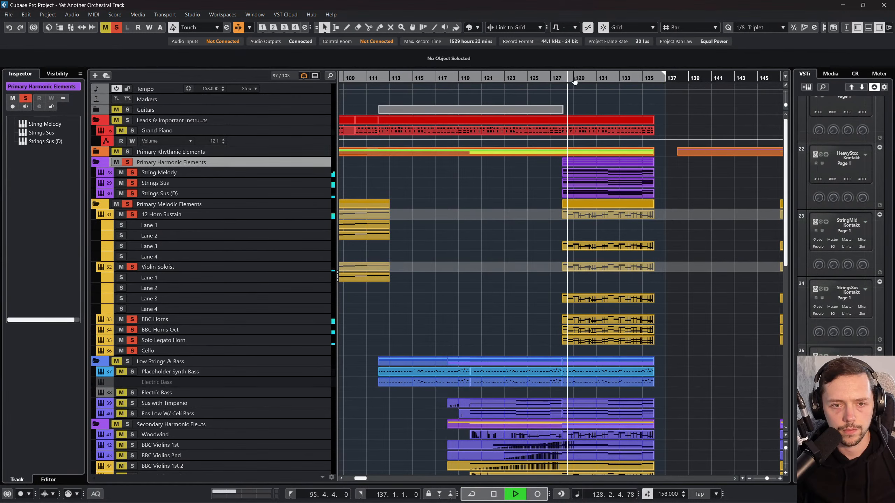
pyautogui.moveTo(596, 74); pyautogui.dragTo(707, 76)
pyautogui.moveTo(389, 73); pyautogui.dragTo(562, 77)
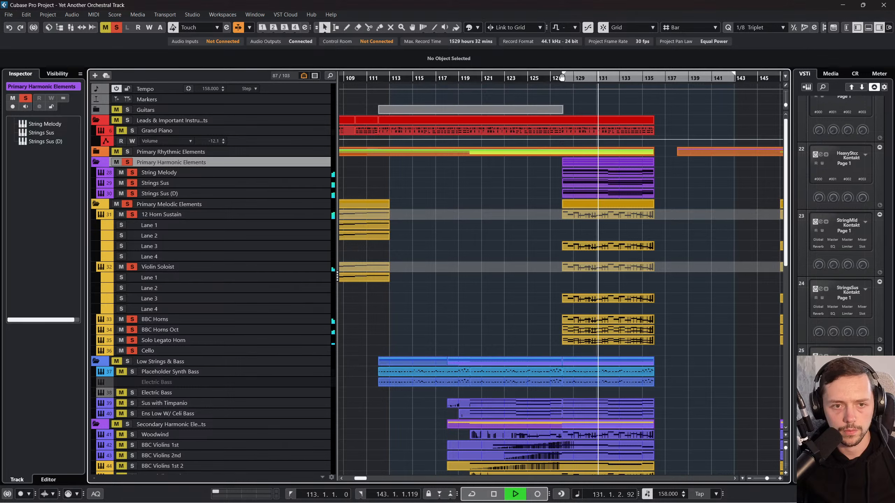
pyautogui.keyDown('alt'); pyautogui.click(649, 76); pyautogui.keyUp('alt')
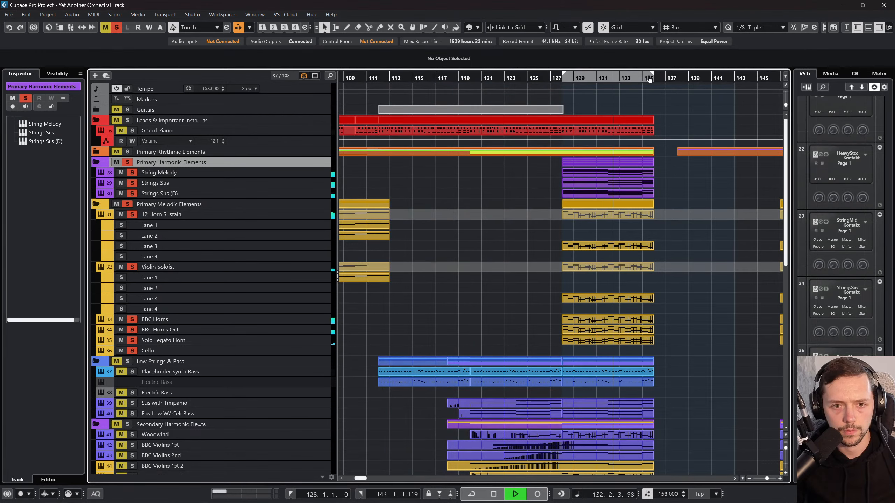
pyautogui.press('KP_Divide')
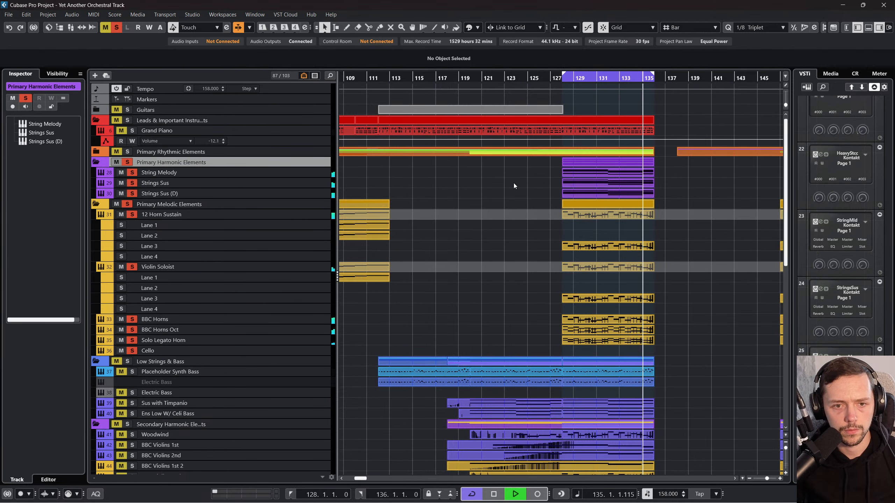
pyautogui.click(115, 206)
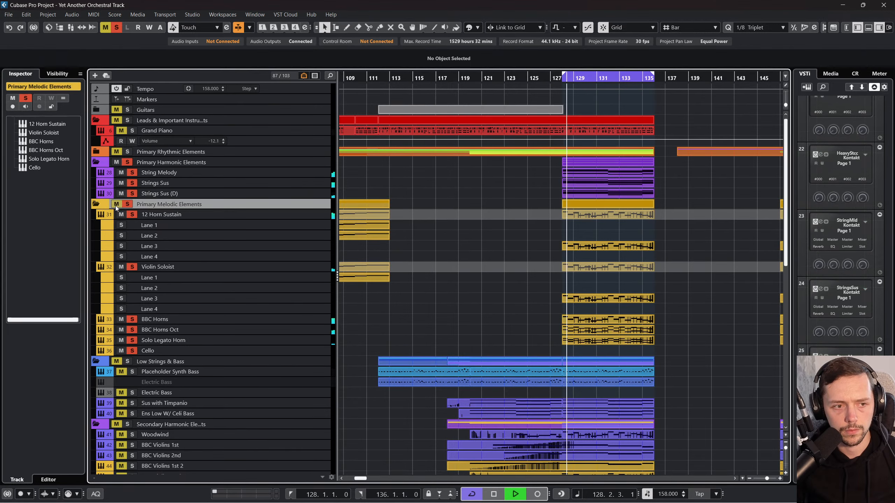
# Step: Examine the notes of the String Melody track's Super Heavy Brass part in the Key Editor, and stop playback
pyautogui.click(573, 173)
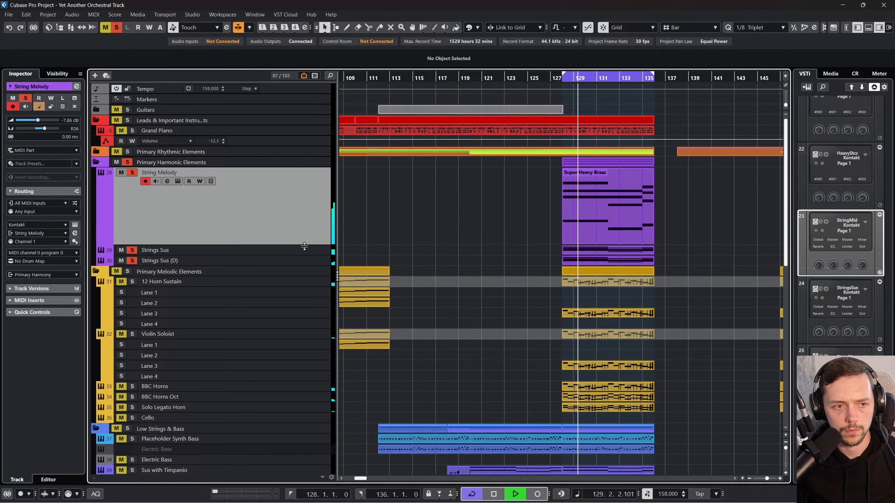
pyautogui.doubleClick(573, 196)
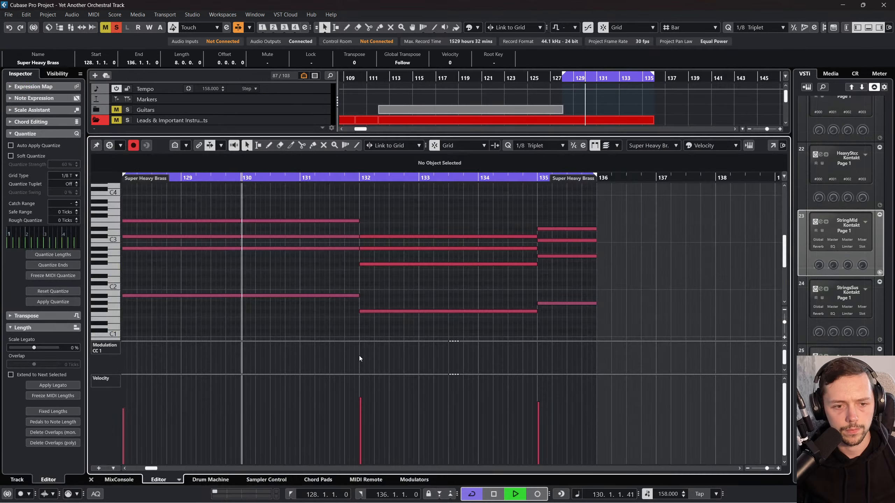
pyautogui.click(91, 483)
pyautogui.doubleClick(624, 204)
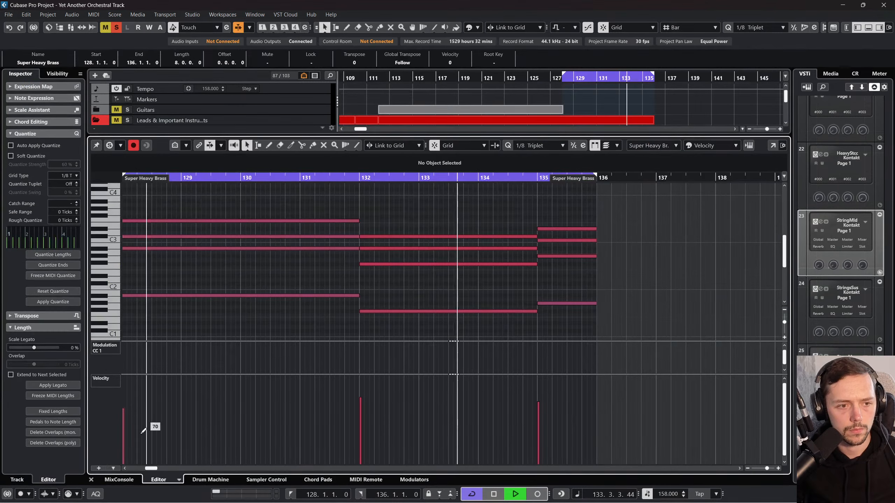
pyautogui.click(91, 480)
pyautogui.press('space')
# Step: View the Kontakt instruments loaded on the String Melody and Strings Sus tracks, closing each plug-in window
pyautogui.click(73, 225)
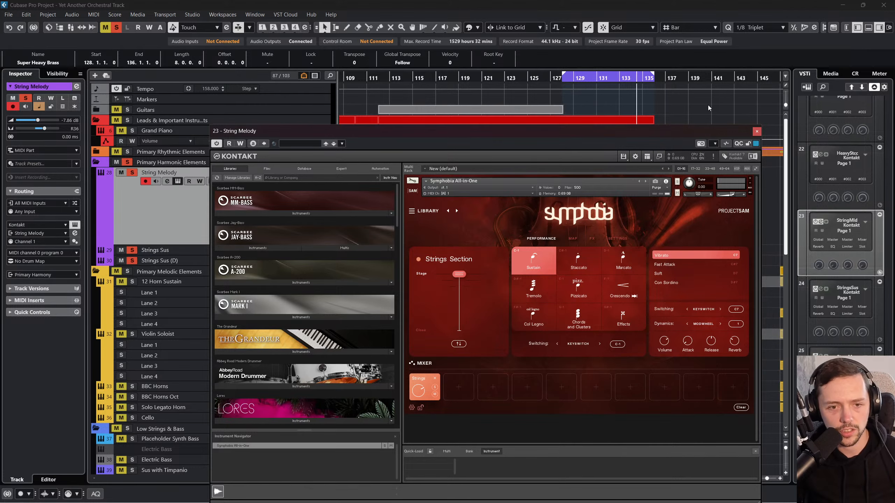
pyautogui.click(757, 131)
pyautogui.click(190, 249)
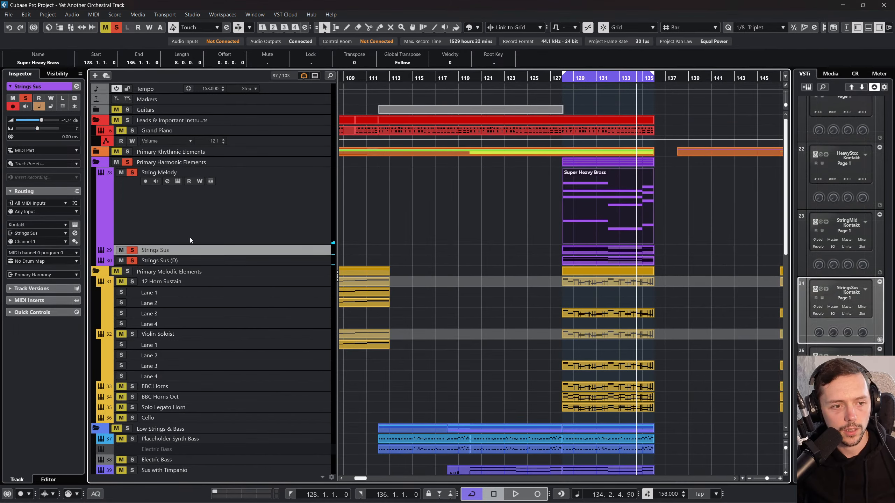
pyautogui.click(75, 225)
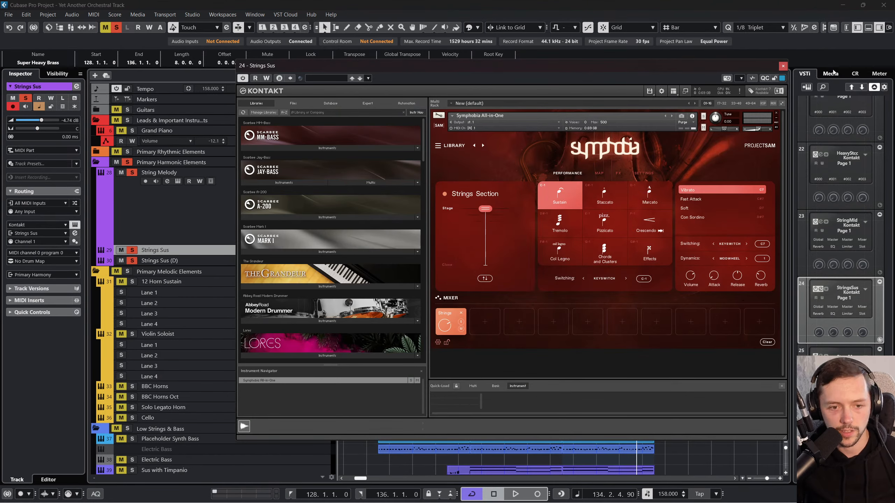
pyautogui.click(783, 66)
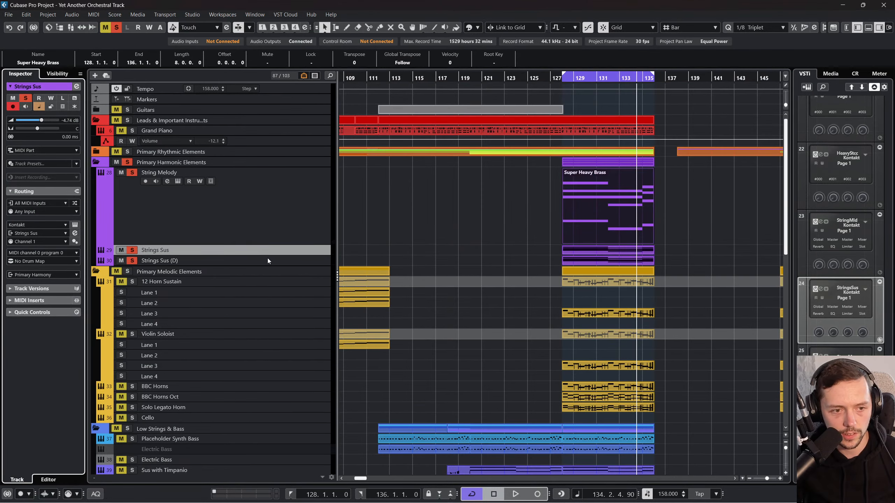
# Step: Move the Strings Sus part onto the String Melody part, glue the two together and open the merged part in the Key Editor
pyautogui.moveTo(269, 255); pyautogui.dragTo(279, 341)
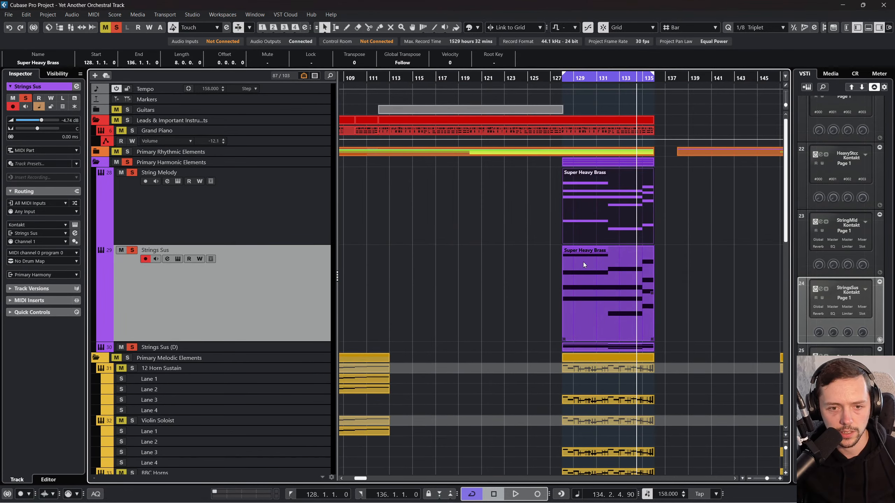
pyautogui.moveTo(583, 262); pyautogui.dragTo(607, 207)
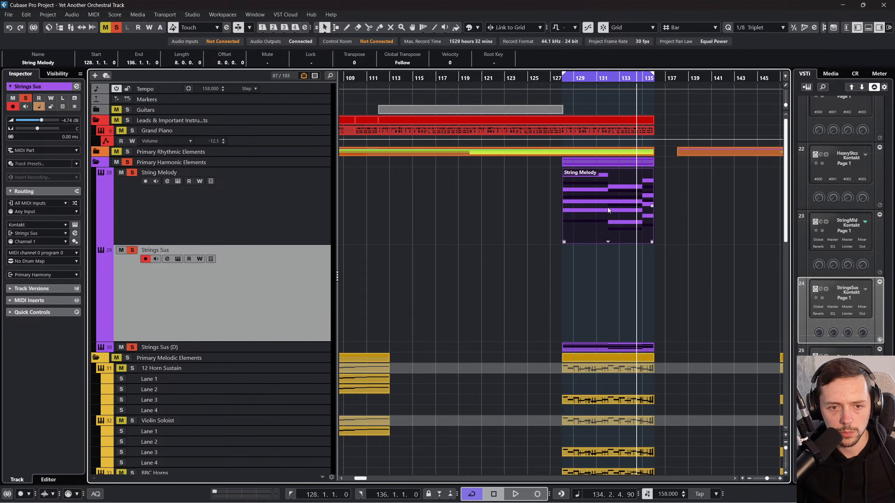
pyautogui.moveTo(531, 201); pyautogui.dragTo(565, 205)
pyautogui.rightClick(558, 204)
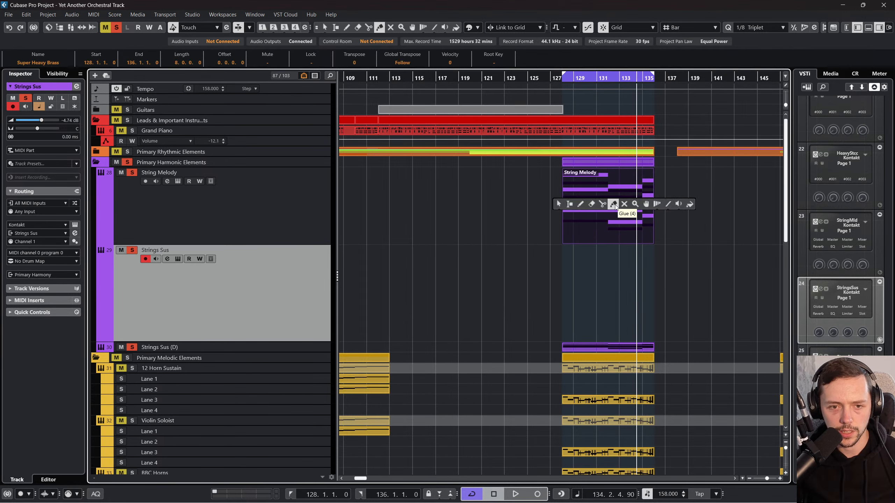
pyautogui.click(607, 195)
pyautogui.rightClick(598, 208)
pyautogui.click(542, 208)
pyautogui.doubleClick(580, 188)
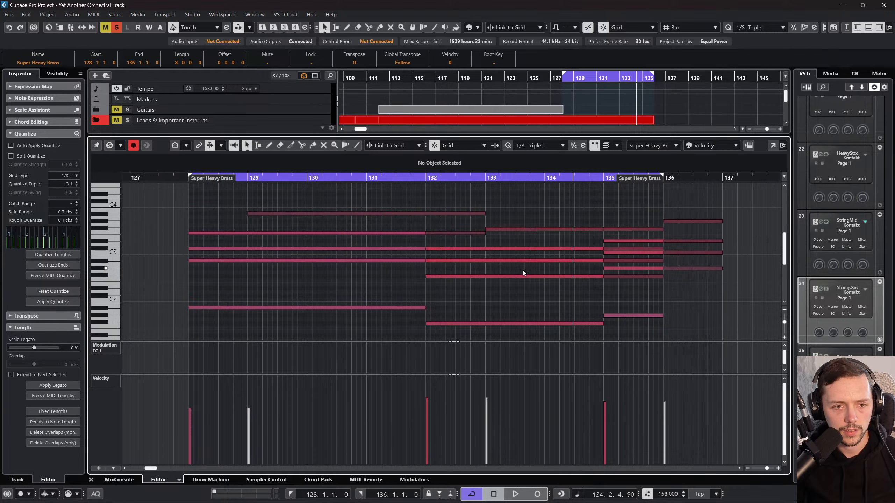
# Step: Undo the glue, the part move and the Primary Harmonic Elements folder move, and close the Key Editor
pyautogui.hotkey('ctrl', 'z')
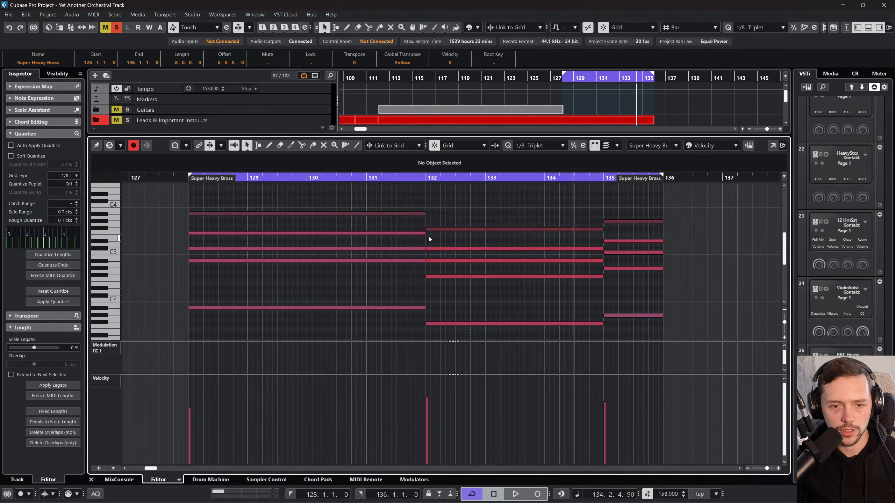
pyautogui.hotkey('ctrl', 'z')
pyautogui.click(92, 480)
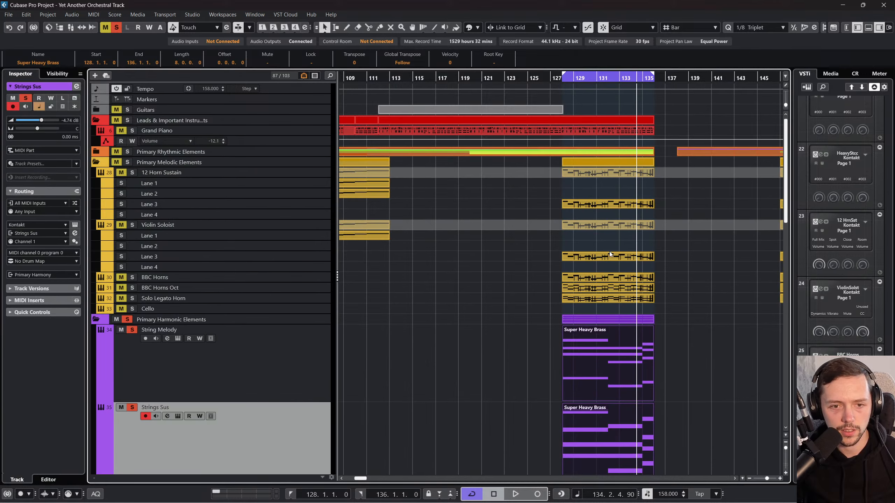
# Step: Delete the Super Heavy Brass part at bar 128 from the Strings Sus track
pyautogui.scroll(-3, 605, 243)
pyautogui.hscroll(2, 605, 243)
pyautogui.hscroll(-3, 612, 269)
pyautogui.click(512, 268)
pyautogui.rightClick(257, 295)
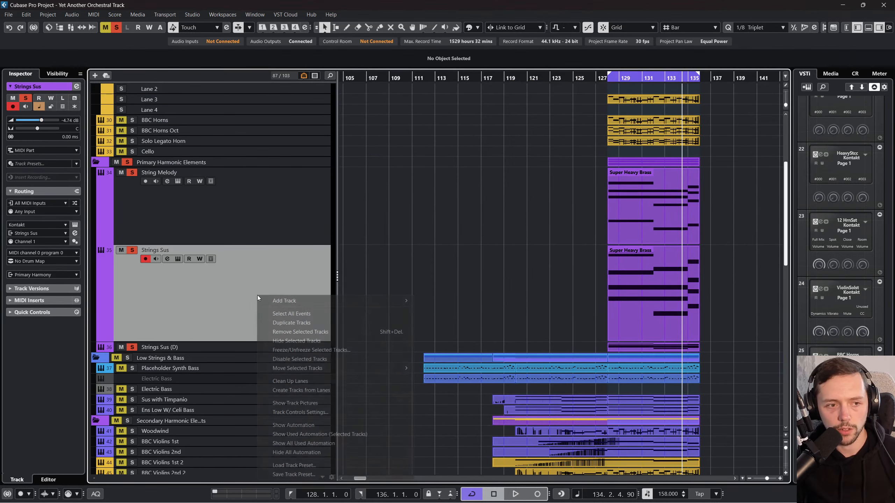
pyautogui.click(550, 240)
pyautogui.hscroll(2, 549, 241)
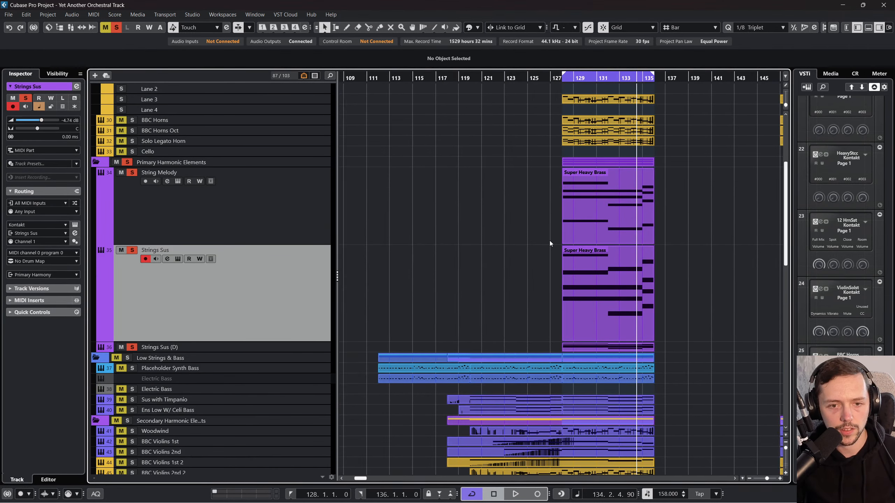
pyautogui.click(536, 261)
pyautogui.press('Delete')
# Step: Play the loop from bar 128 and move the Strings Sus (D) track directly above Strings Sus
pyautogui.click(602, 175)
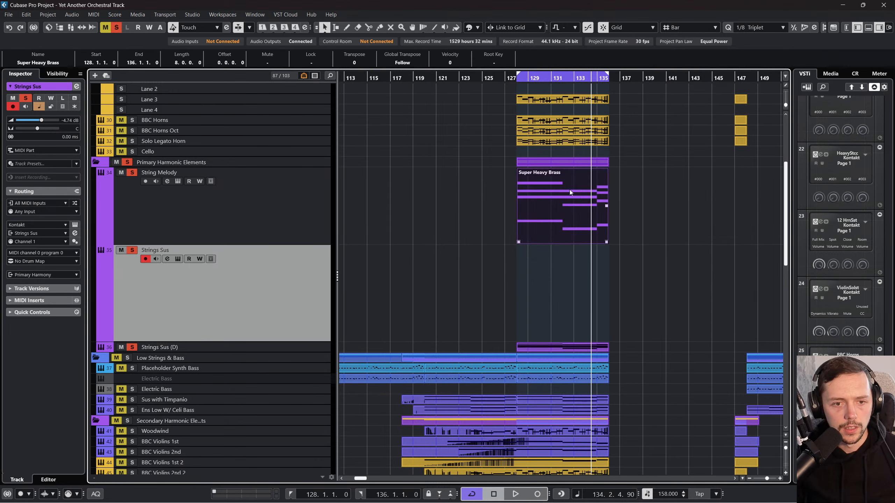
pyautogui.click(518, 80)
pyautogui.press('space')
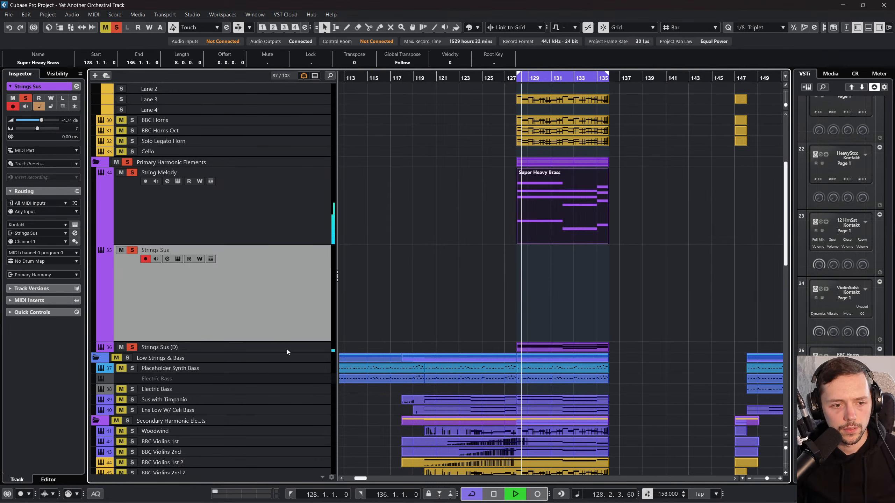
pyautogui.click(285, 350)
pyautogui.moveTo(291, 414); pyautogui.dragTo(255, 240)
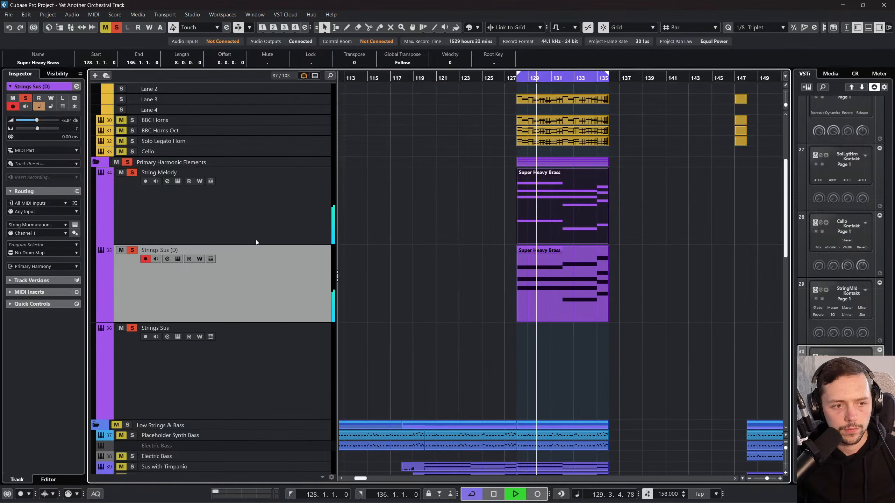
# Step: Examine the notes of the Strings Sus (D) part in the Key Editor during playback, and stop playback
pyautogui.doubleClick(555, 259)
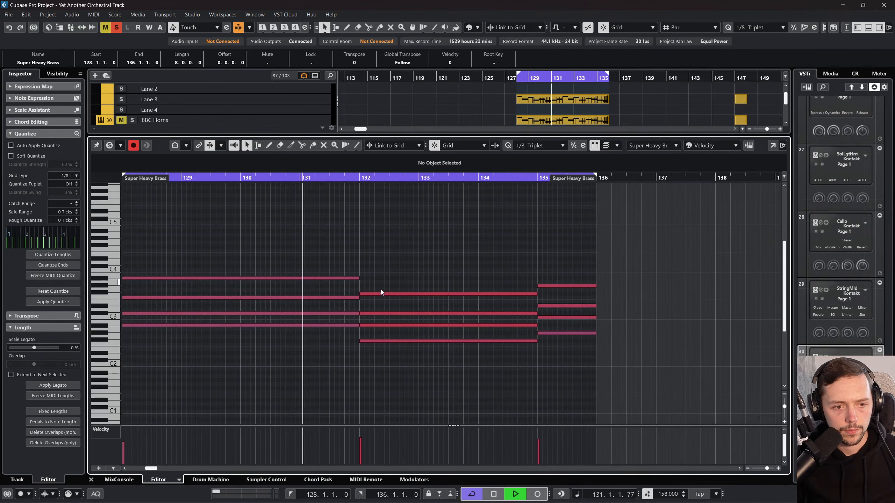
pyautogui.click(91, 480)
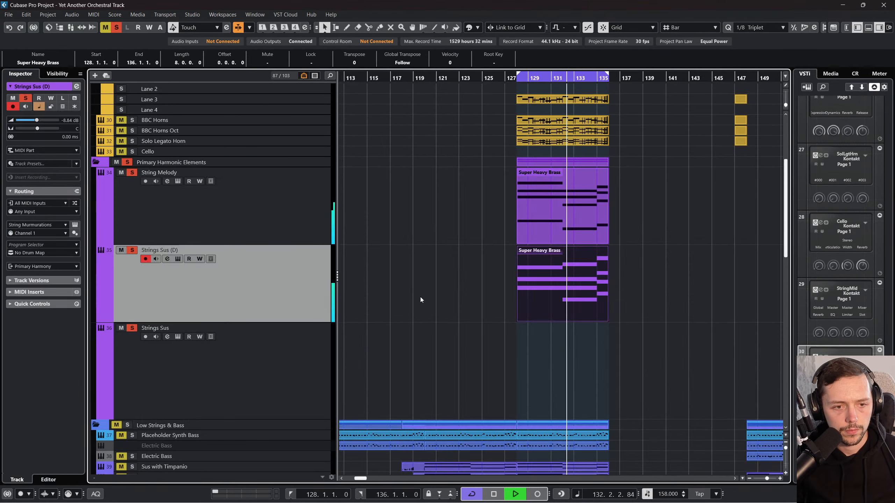
pyautogui.click(253, 207)
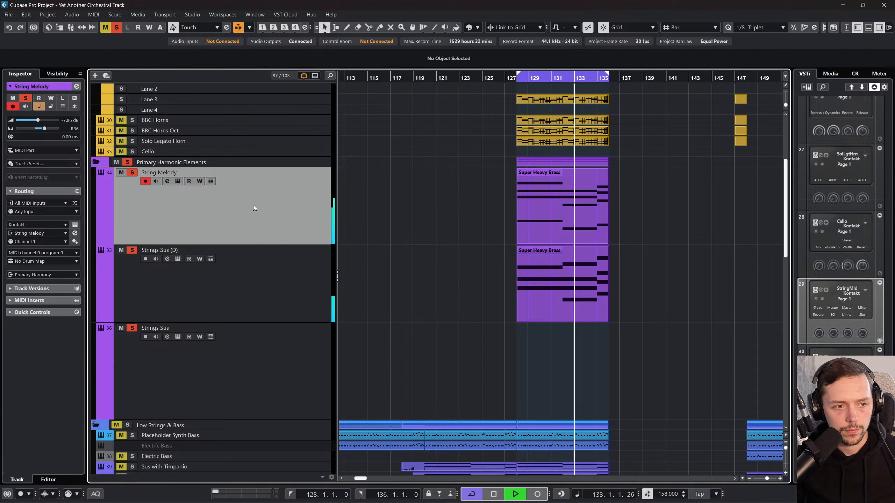
pyautogui.press('space')
pyautogui.click(266, 268)
pyautogui.rightClick(275, 268)
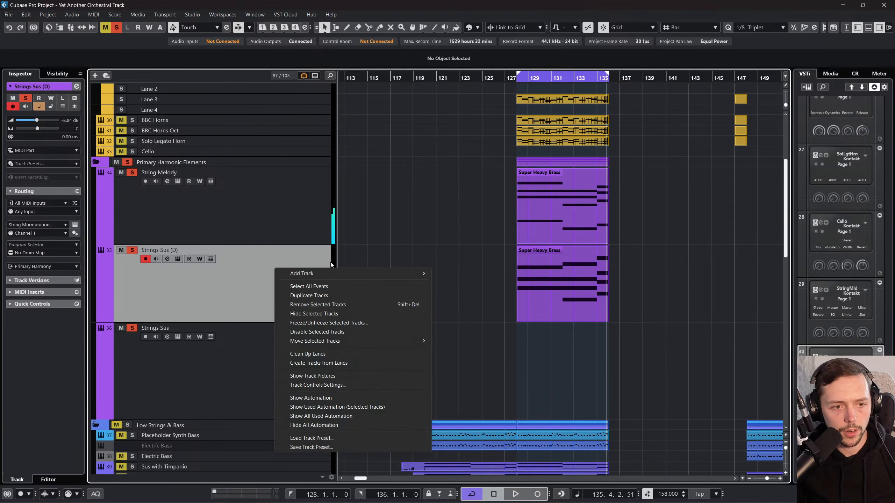
pyautogui.click(470, 229)
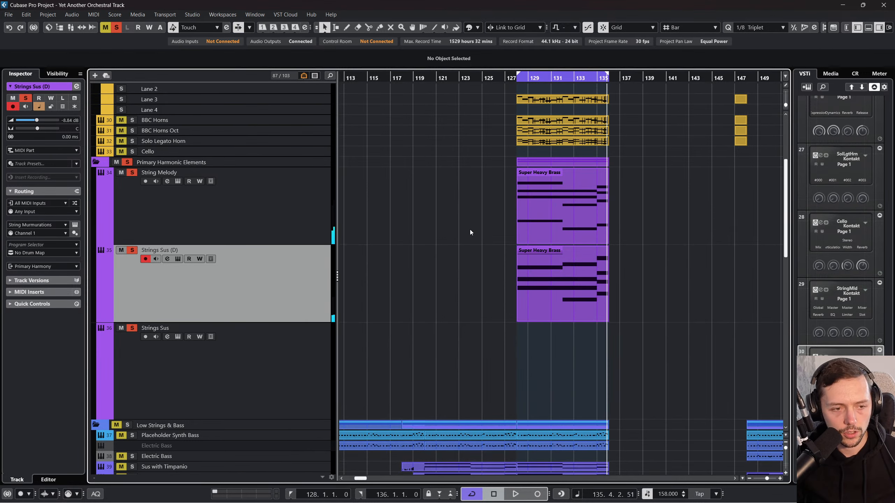
# Step: Undo the Strings Sus (D) track move and the deletion of the Strings Sus part
pyautogui.click(269, 368)
pyautogui.hscroll(-2, 363, 299)
pyautogui.hotkey('ctrl', 'z')
pyautogui.hotkey('ctrl', 'z')
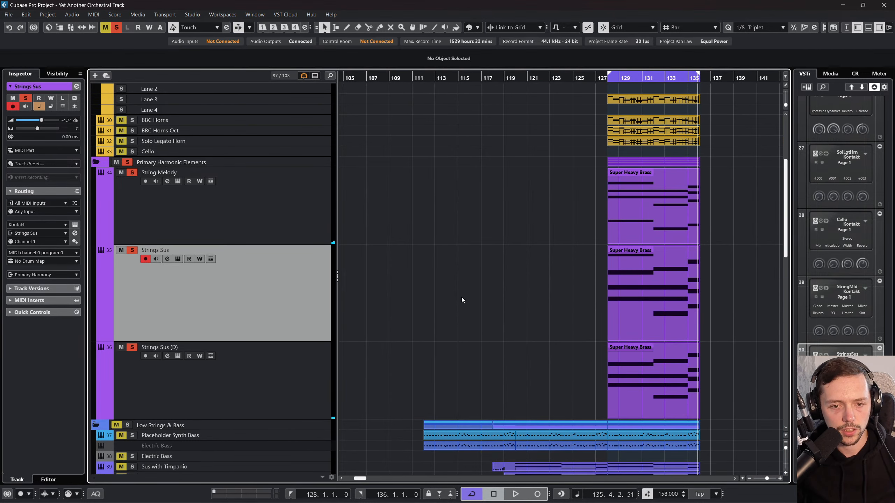
# Step: Change the Strings Sus track's instrument from Kontakt to Glass Strings
pyautogui.click(65, 224)
pyautogui.scroll(-5, 71, 352)
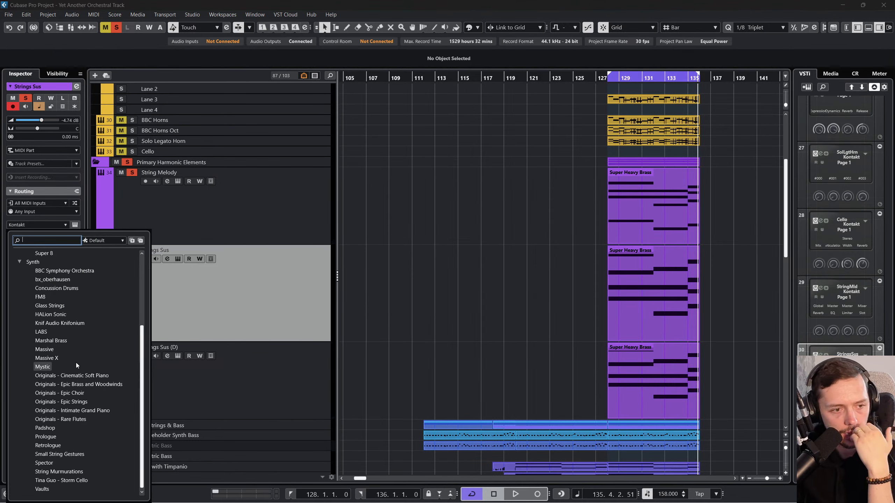
pyautogui.scroll(4, 88, 420)
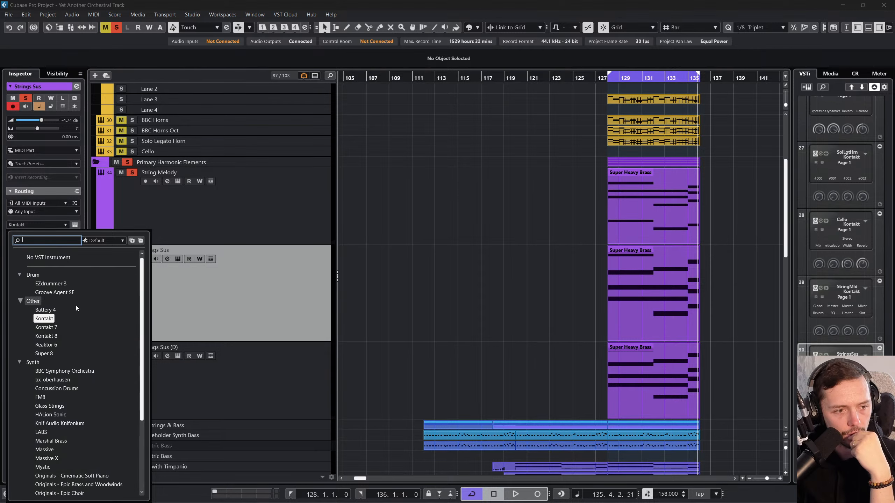
pyautogui.scroll(-4, 81, 319)
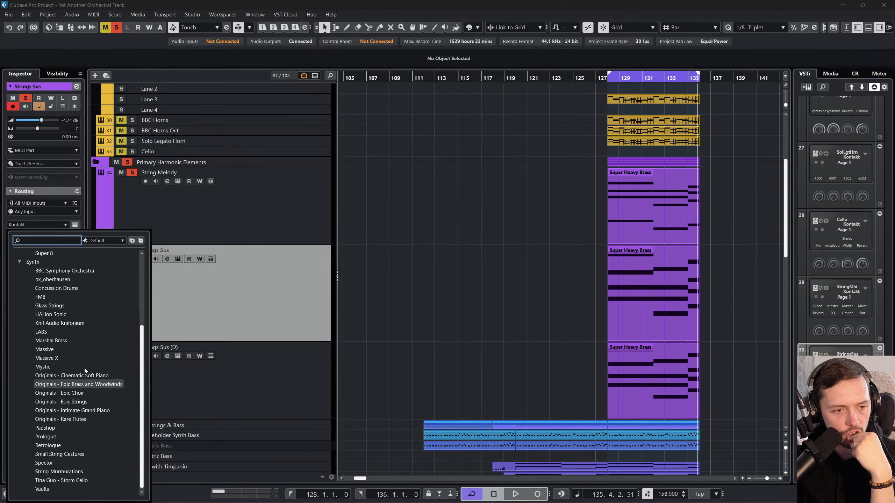
pyautogui.click(64, 306)
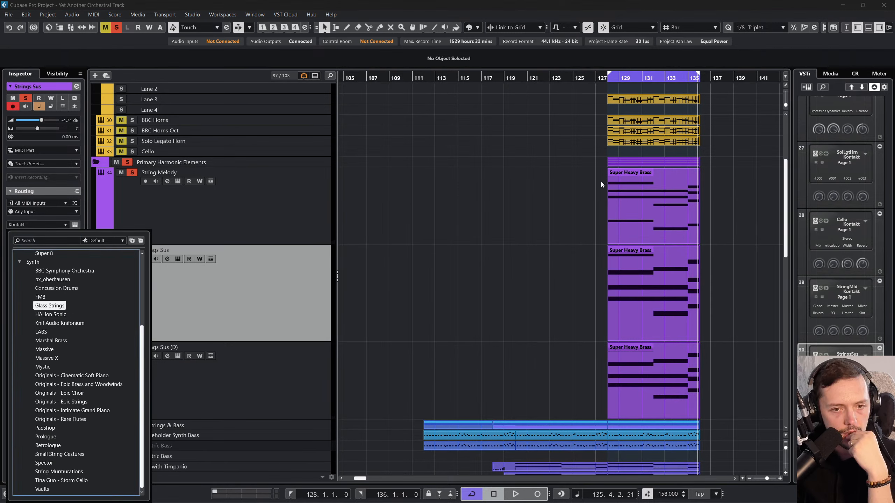
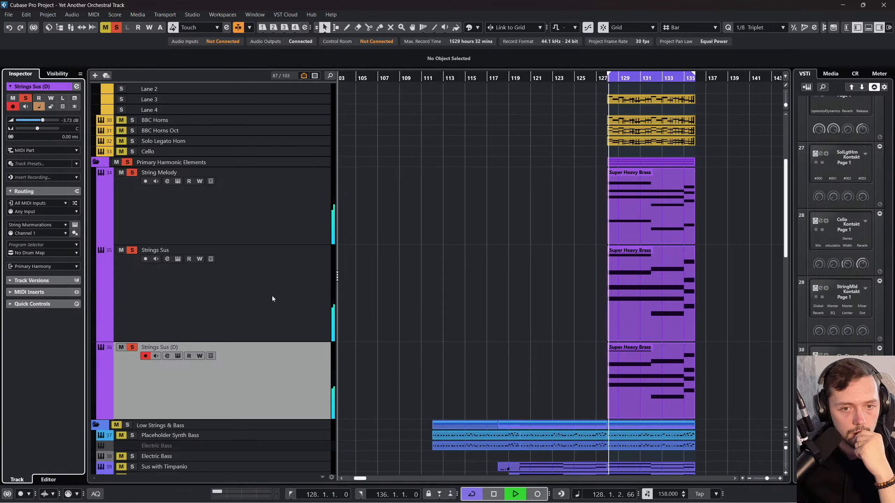
# Step: Audition the looped string layers from bar 128, mute the String Melody track during playback, and return to the loop start
pyautogui.click(146, 184)
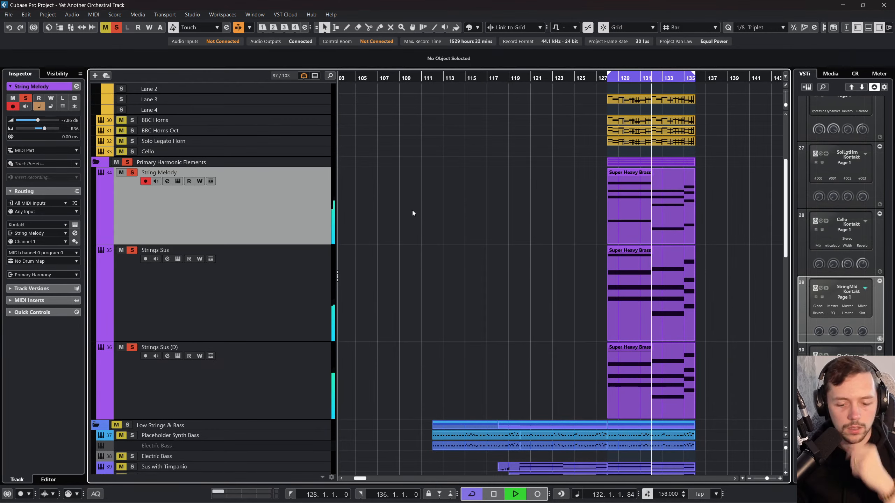
pyautogui.press('space')
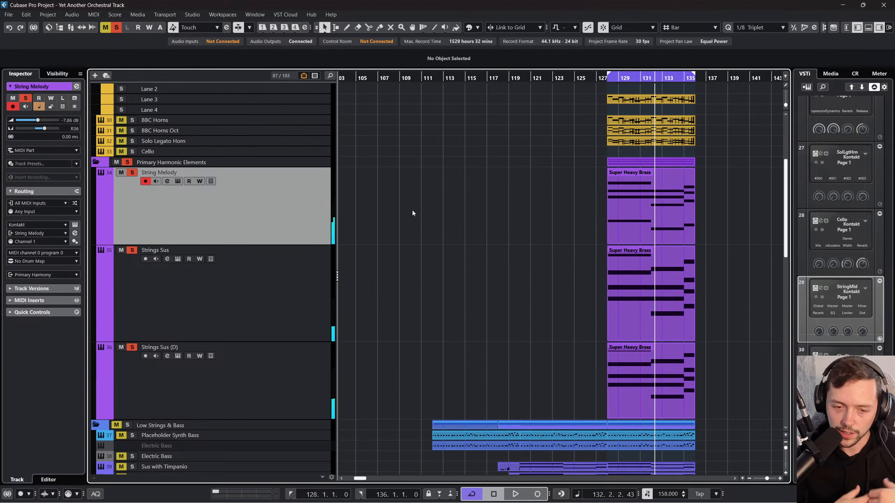
pyautogui.click(261, 319)
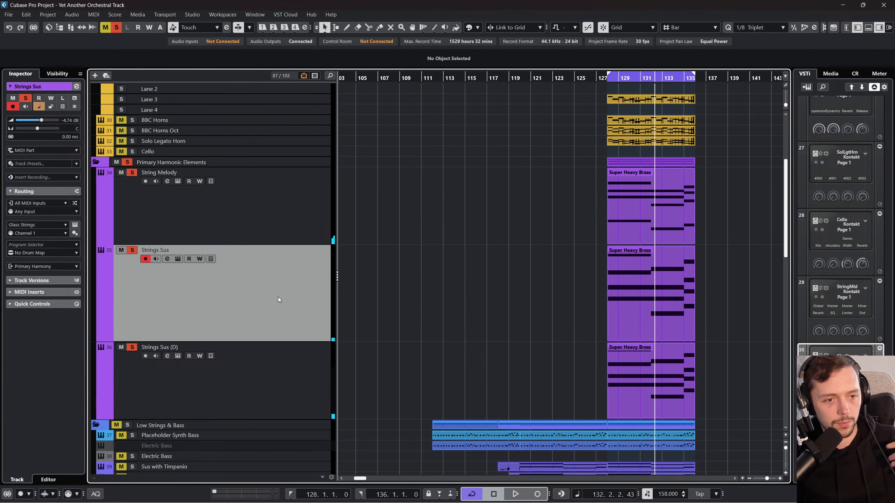
pyautogui.click(603, 79)
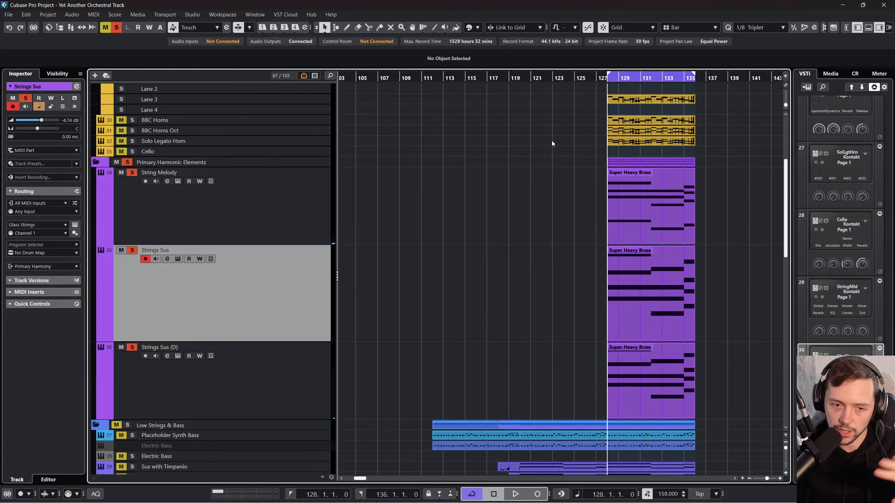
pyautogui.press('space')
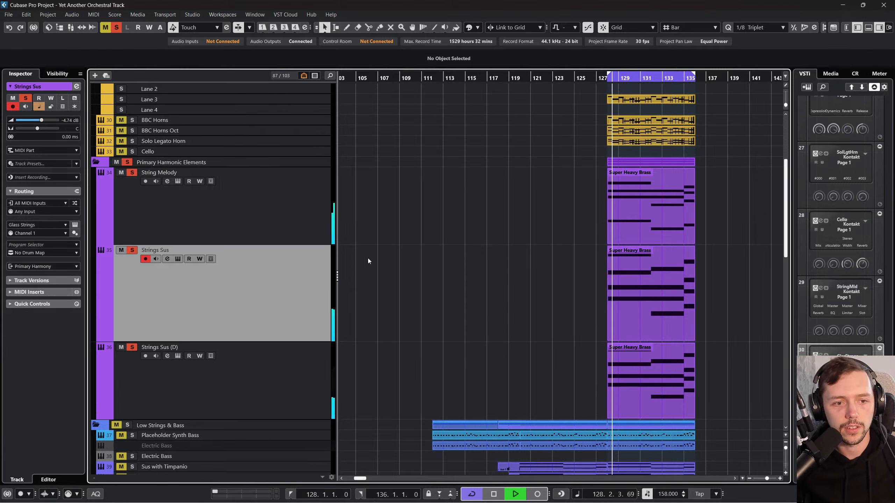
pyautogui.click(119, 174)
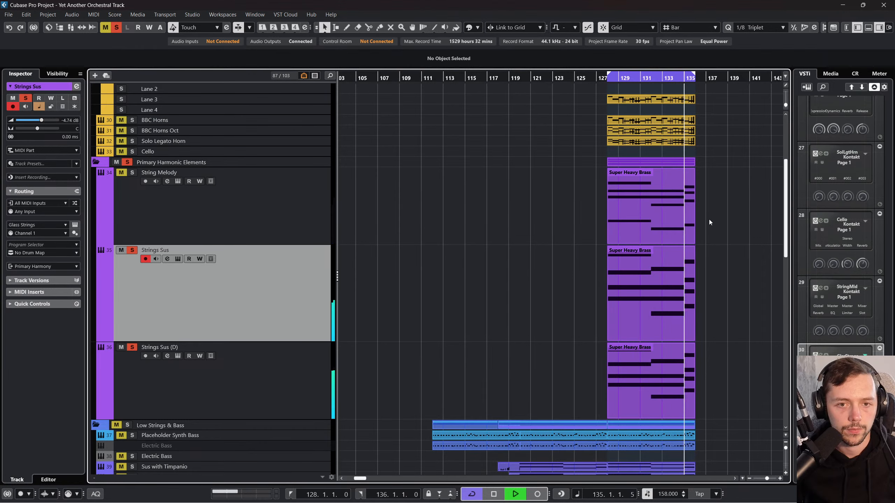
pyautogui.press('space')
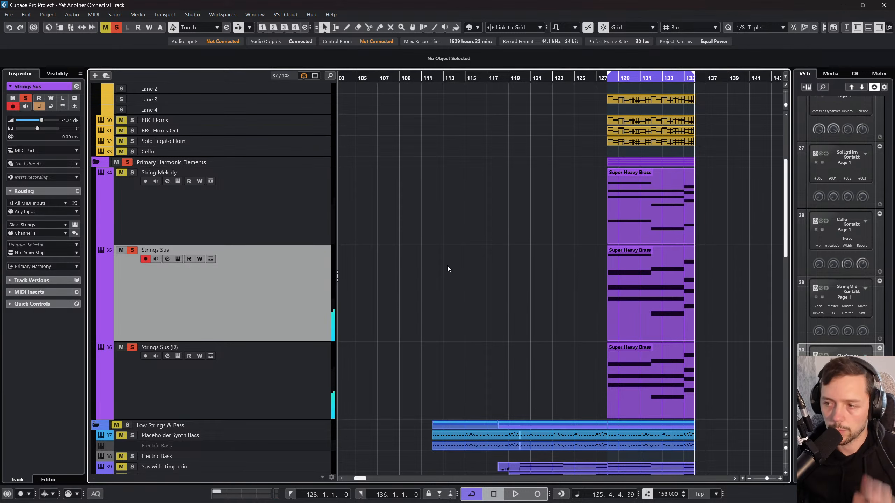
pyautogui.press('KP_1')
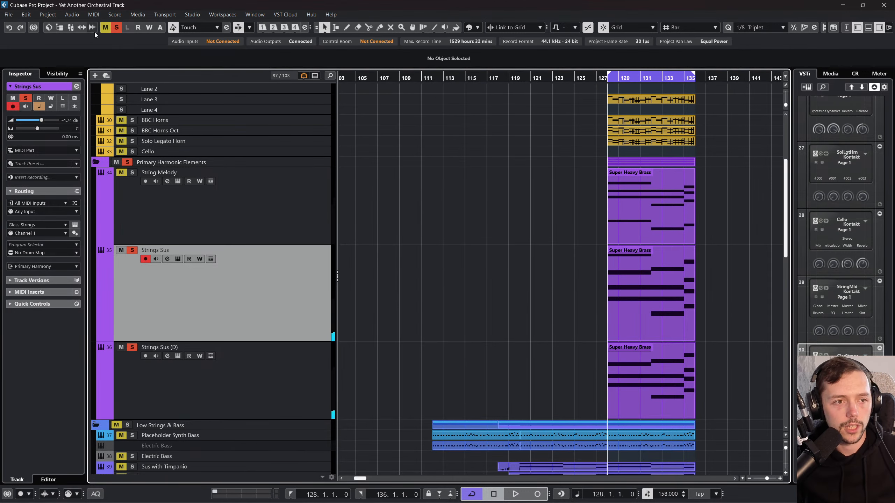
# Step: Clear all active solos, solo the Primary Melodic Elements folder, and play the loop
pyautogui.click(116, 27)
pyautogui.scroll(3, 256, 177)
pyautogui.scroll(3, 258, 166)
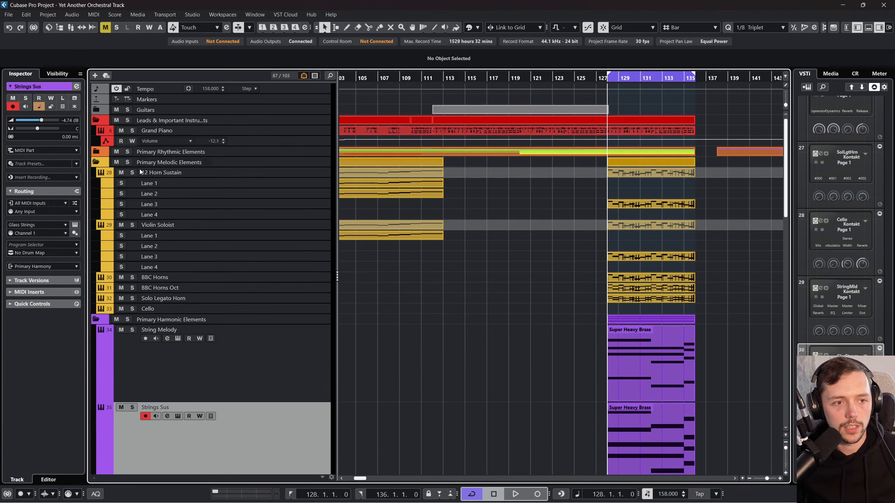
pyautogui.click(129, 163)
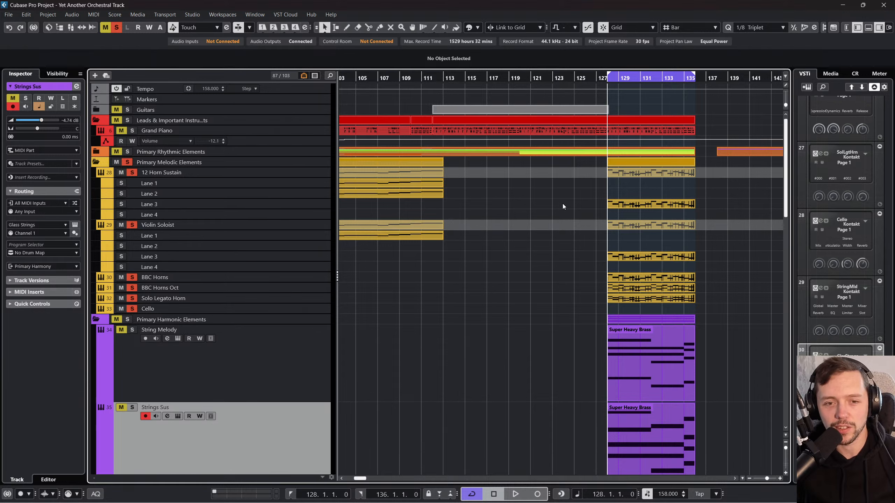
pyautogui.press('space')
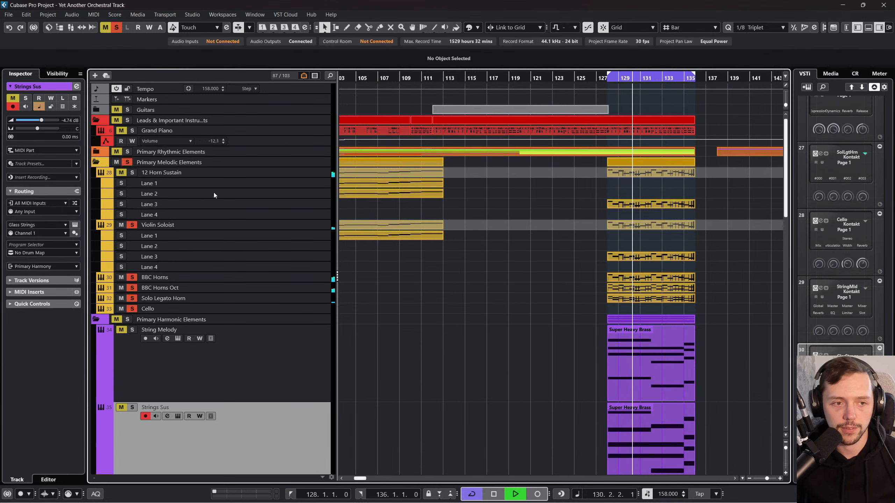
# Step: Enlarge the Violin Soloist track's height during playback and select the BBC Horns track
pyautogui.click(312, 228)
pyautogui.moveTo(310, 230); pyautogui.dragTo(310, 307)
pyautogui.hscroll(2, 554, 318)
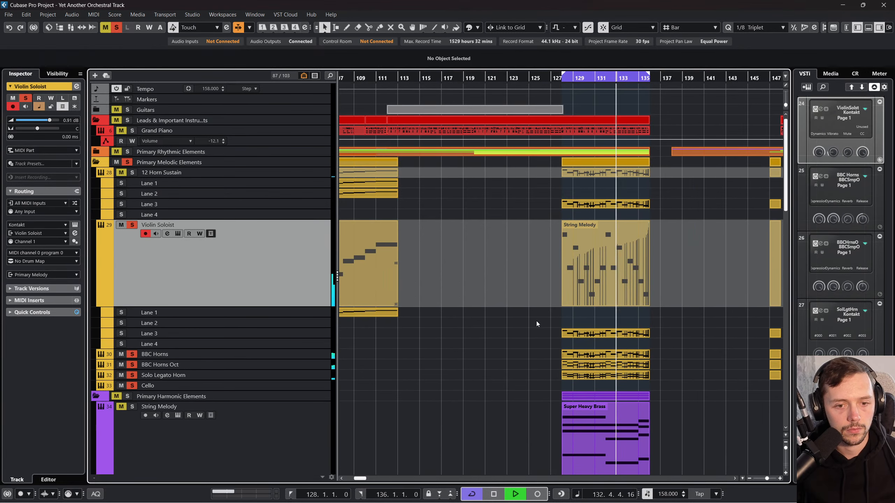
pyautogui.click(292, 355)
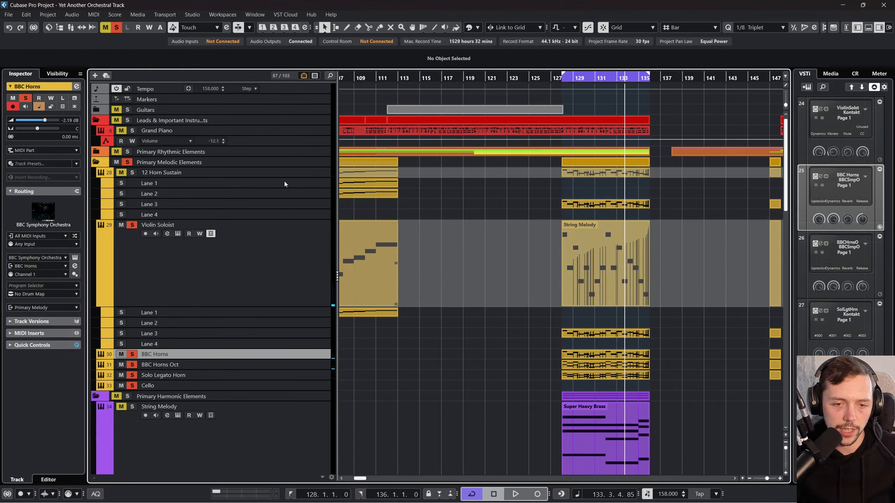
# Step: Solo only the Violin Soloist track from bar 128, raise its volume to 6.02 dB, viewing its Kontakt instrument
pyautogui.moveTo(561, 75); pyautogui.dragTo(561, 80)
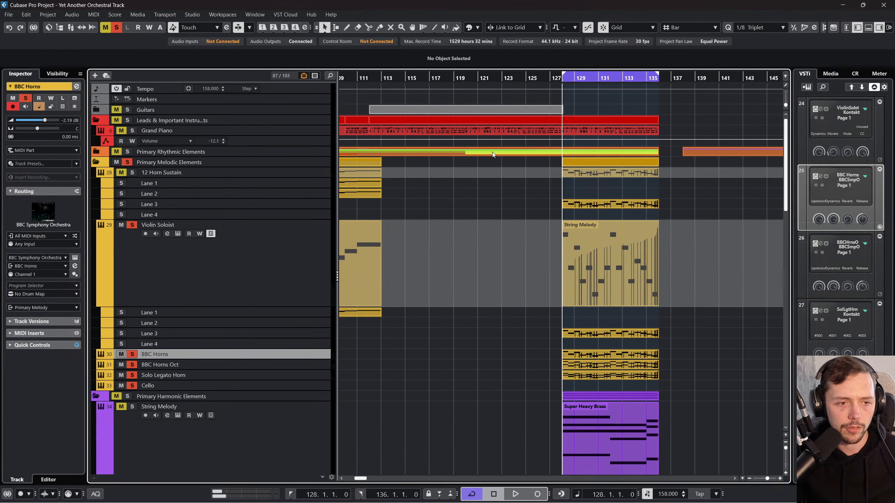
pyautogui.click(259, 261)
pyautogui.press('space')
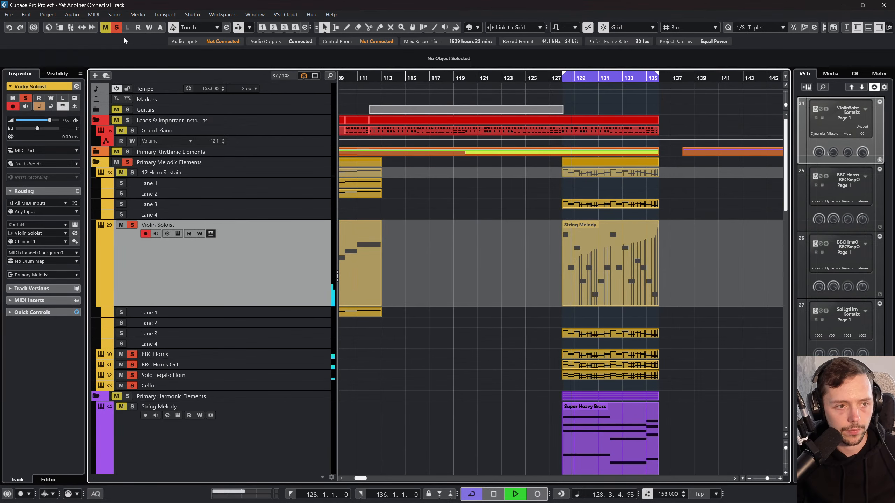
pyautogui.press('s')
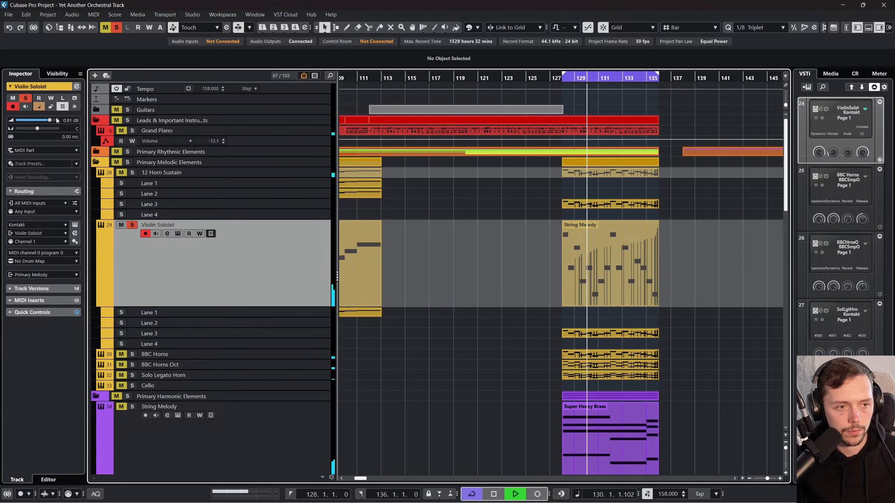
pyautogui.moveTo(50, 120); pyautogui.dragTo(57, 120)
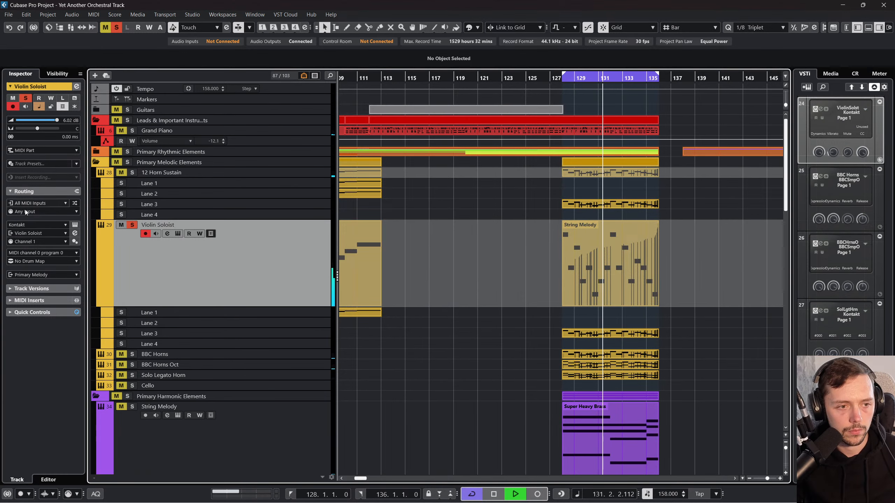
pyautogui.click(74, 225)
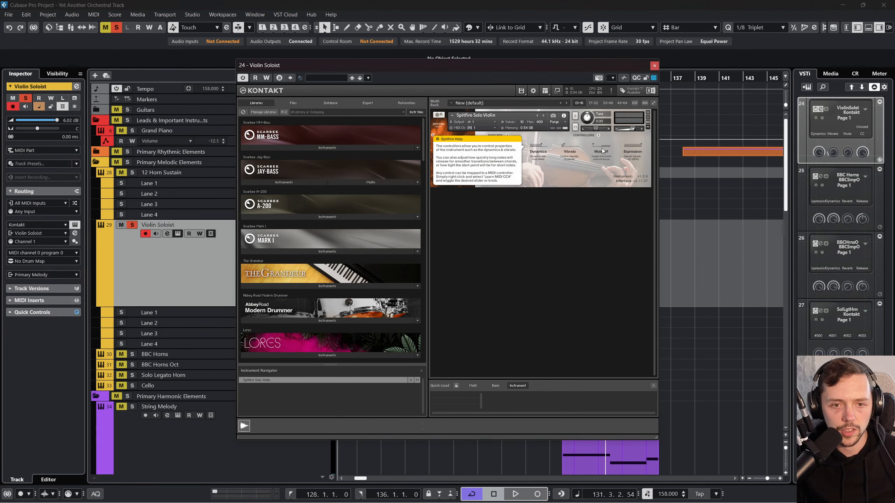
pyautogui.click(654, 66)
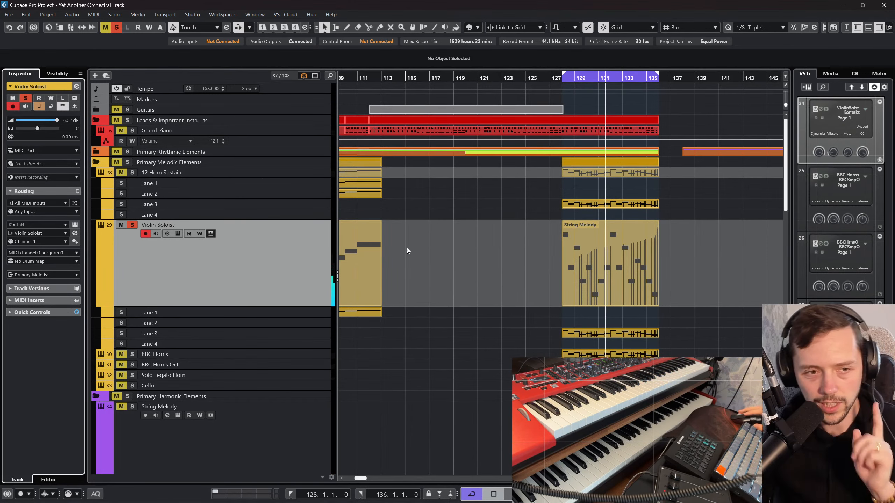
# Step: Move the solo from Violin Soloist to 12 Horn Sustain and view the horn track's Kontakt instrument
pyautogui.click(165, 172)
pyautogui.click(131, 172)
pyautogui.click(123, 231)
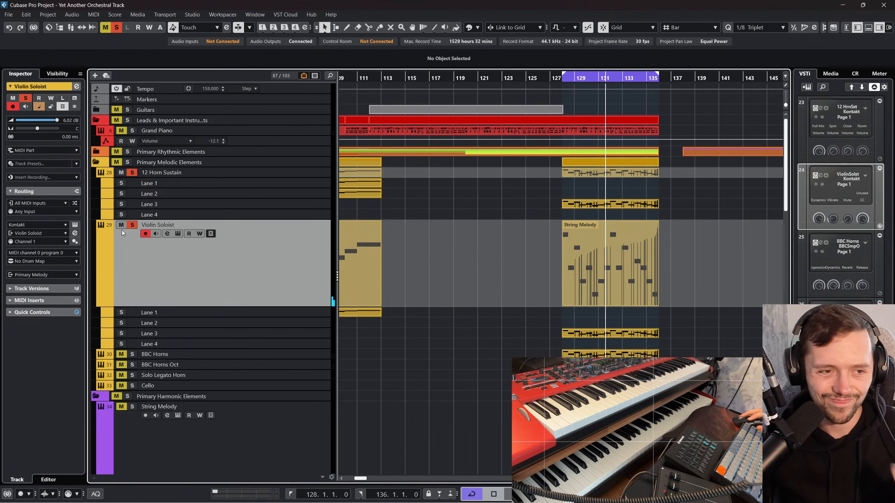
pyautogui.click(132, 225)
pyautogui.click(300, 173)
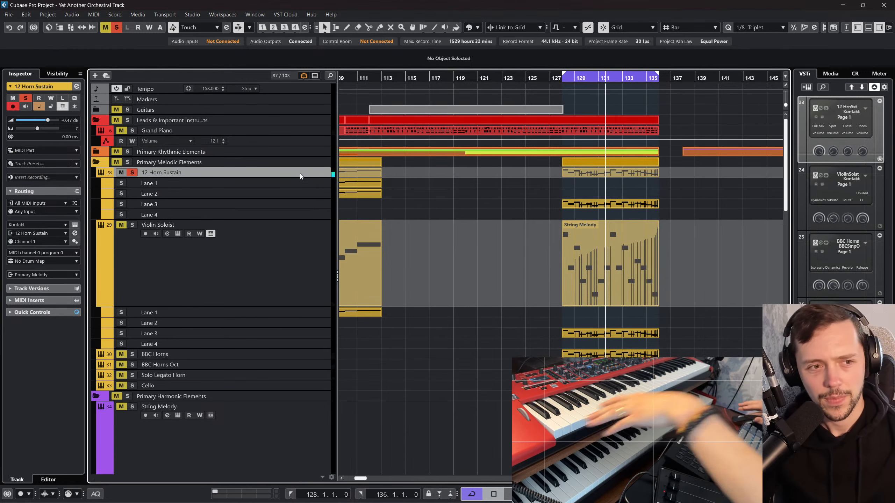
pyautogui.click(75, 224)
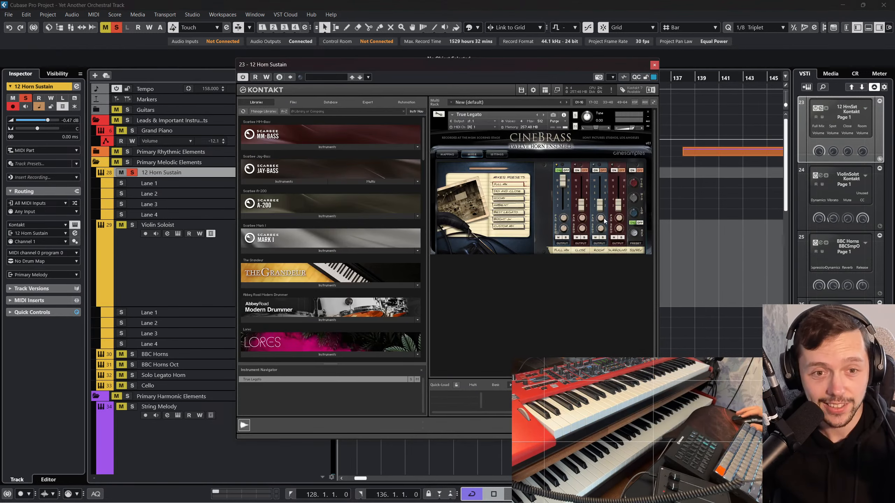
pyautogui.click(653, 65)
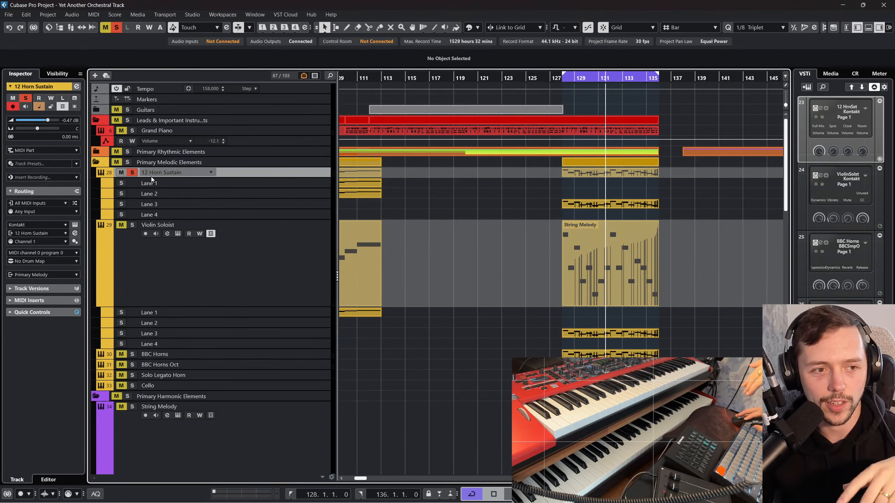
# Step: Mute 12 Horn Sustain and play BBC Horns, BBC Horns Oct, Solo Legato Horn and Cello soloed from bar 128
pyautogui.click(121, 173)
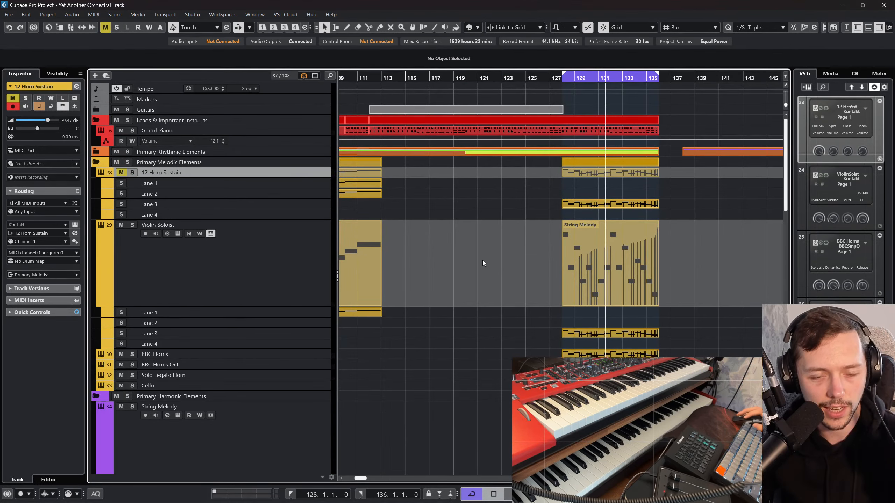
pyautogui.click(133, 354)
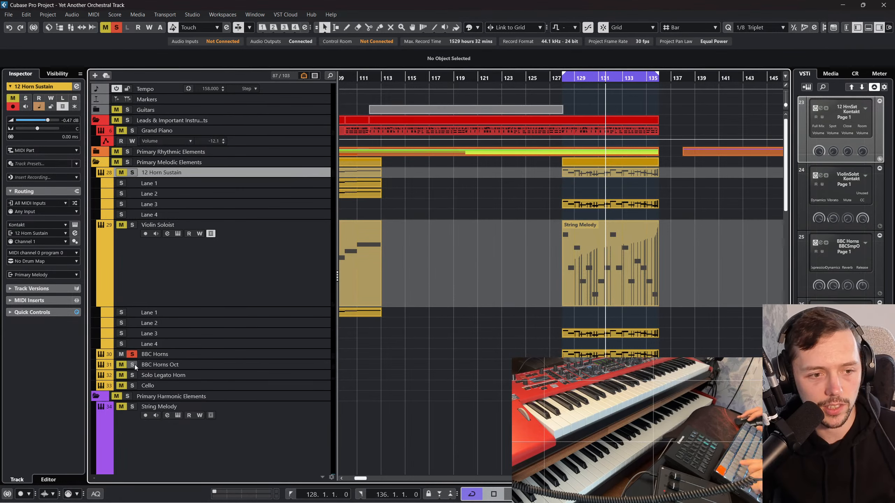
pyautogui.click(132, 365)
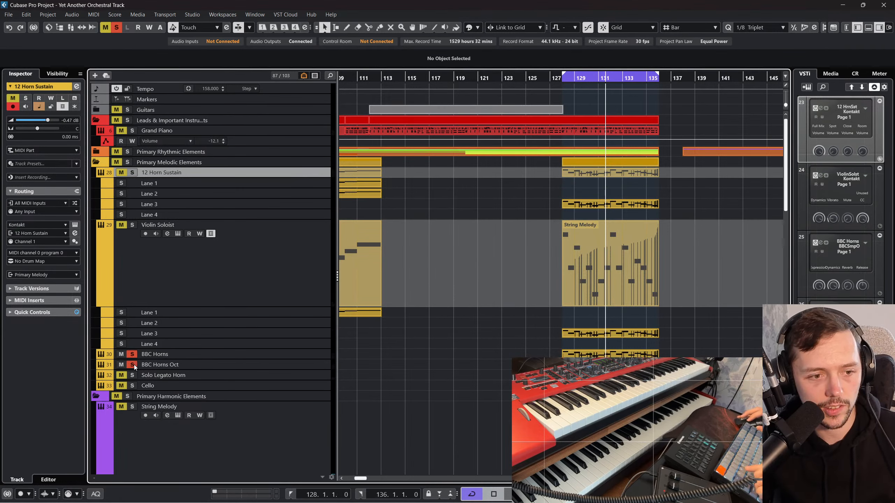
pyautogui.click(560, 83)
pyautogui.press('space')
# Step: Raise the Solo Legato Horn channel's volume to -0.47 dB in the MixConsole
pyautogui.press('F3')
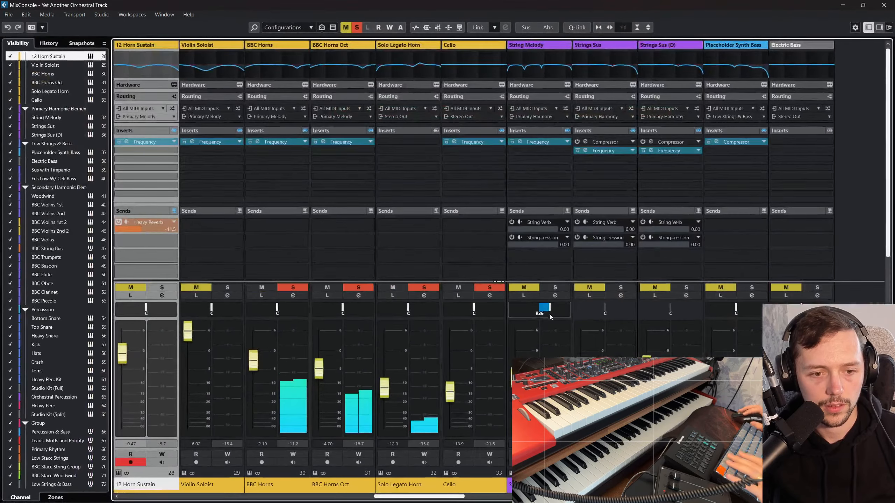
pyautogui.moveTo(385, 387); pyautogui.dragTo(395, 353)
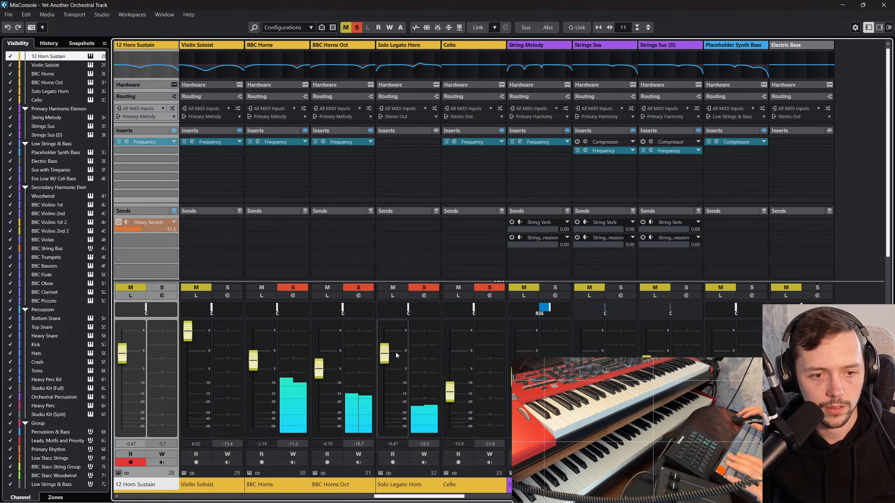
pyautogui.press('F3')
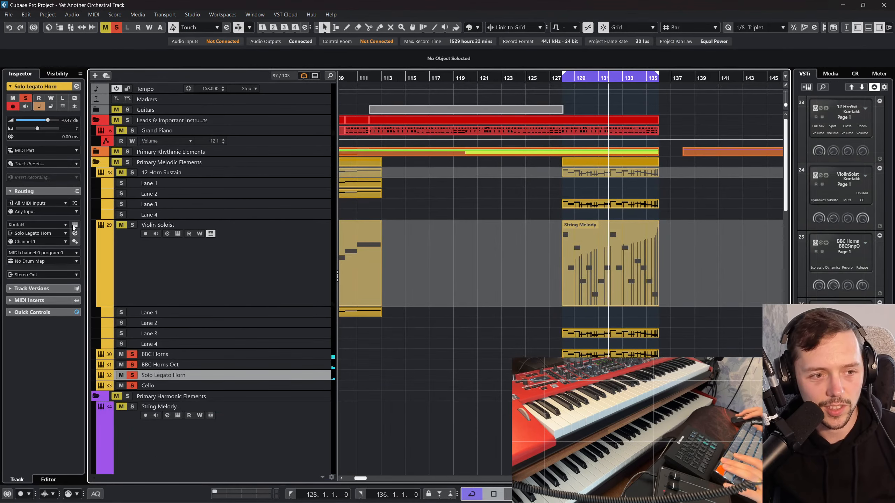
# Step: Remove the 02 Horn Solo Descant Legato patch from Solo Legato Horn and change the track's instrument to Kontakt 8
pyautogui.click(75, 226)
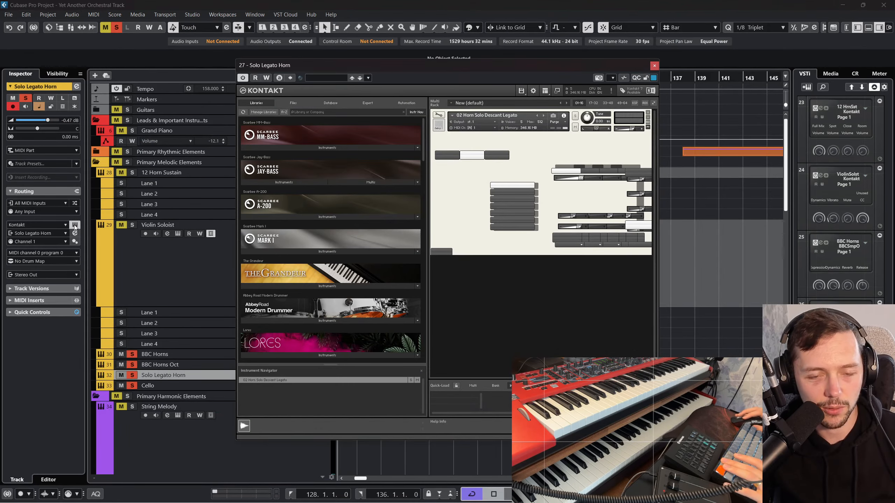
pyautogui.click(648, 112)
pyautogui.click(453, 289)
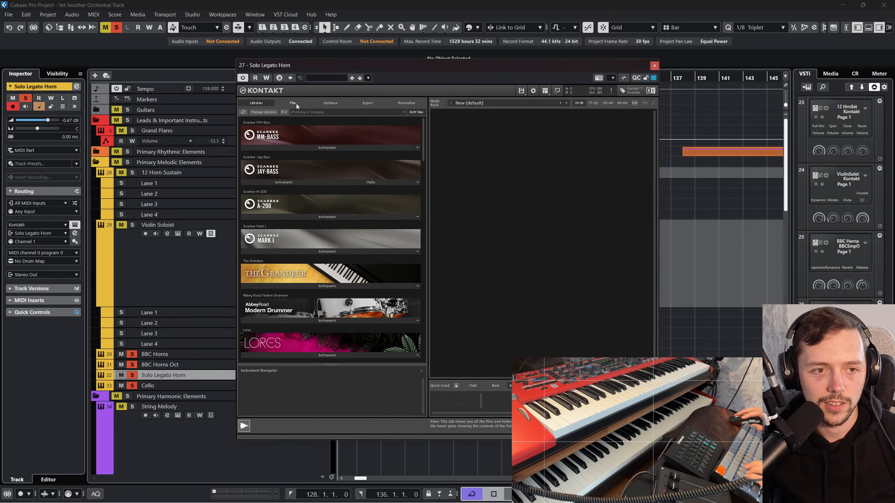
pyautogui.click(317, 78)
pyautogui.click(38, 227)
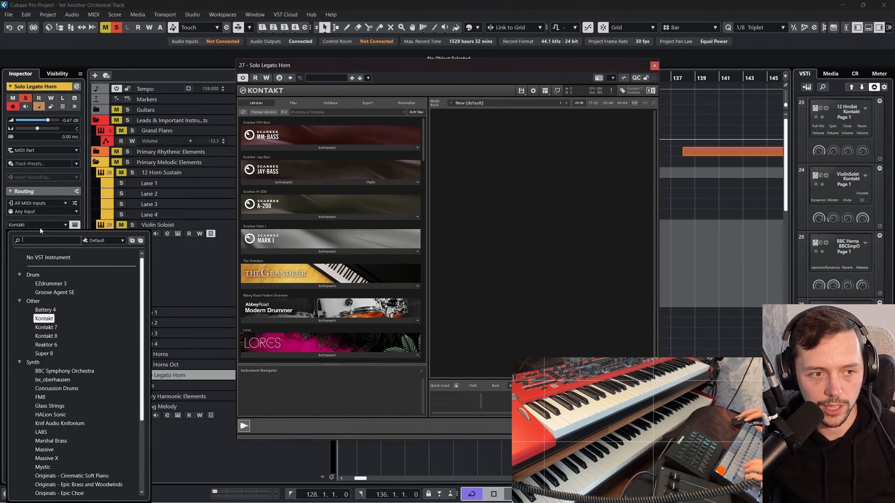
pyautogui.click(56, 338)
pyautogui.click(437, 278)
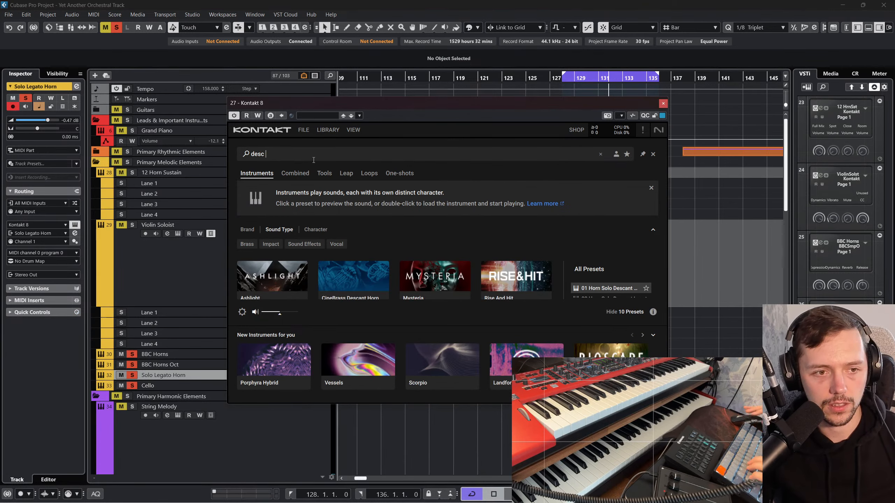
# Step: Search the Kontakt 8 library for "desc horn" and load 01 Horn Solo Descant Articulations from CineBrass Descant Horn
pyautogui.click(294, 276)
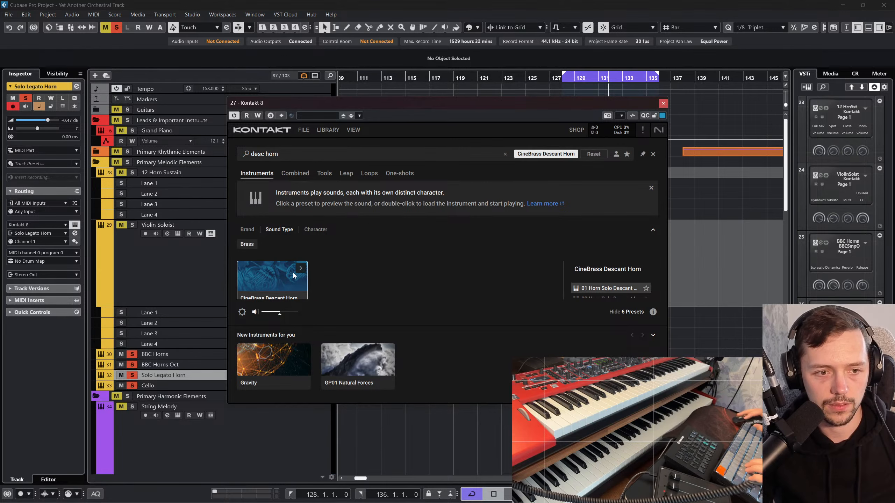
pyautogui.doubleClick(590, 288)
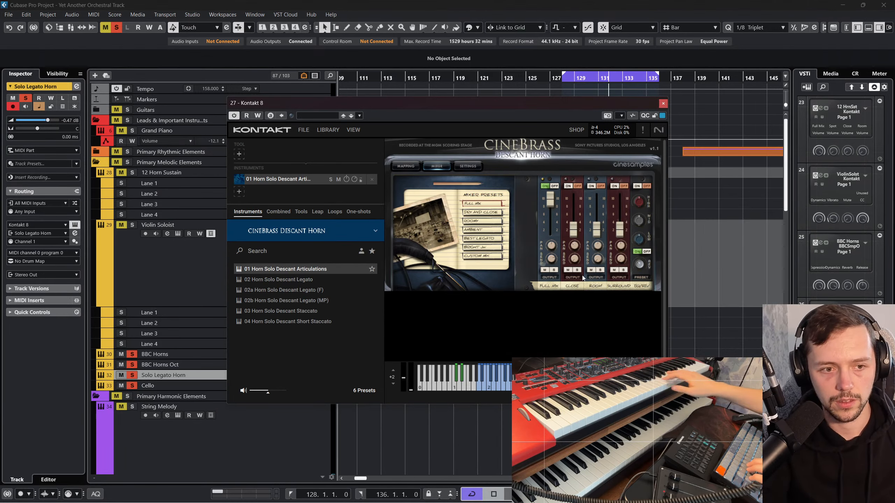
# Step: Load the 02 Horn Solo Descant Legato patch from CineBrass Descant Horn in the Solo Legato Horn track's Kontakt 8
pyautogui.doubleClick(333, 280)
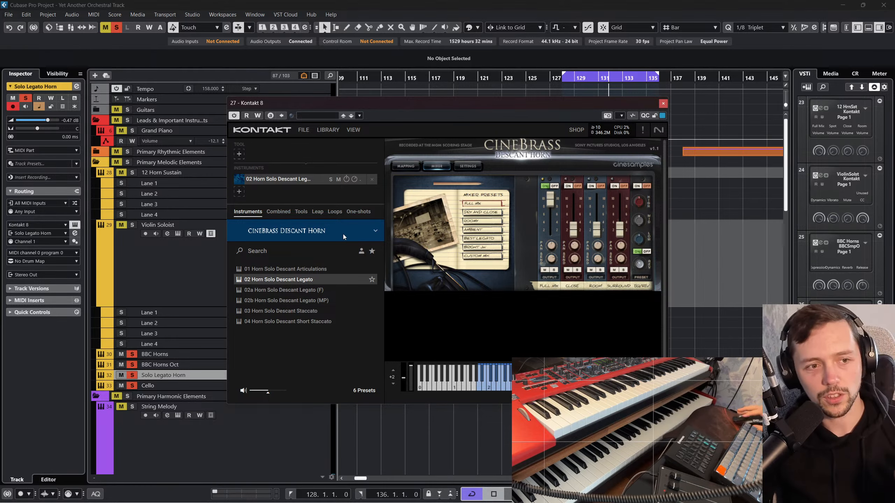
pyautogui.click(200, 174)
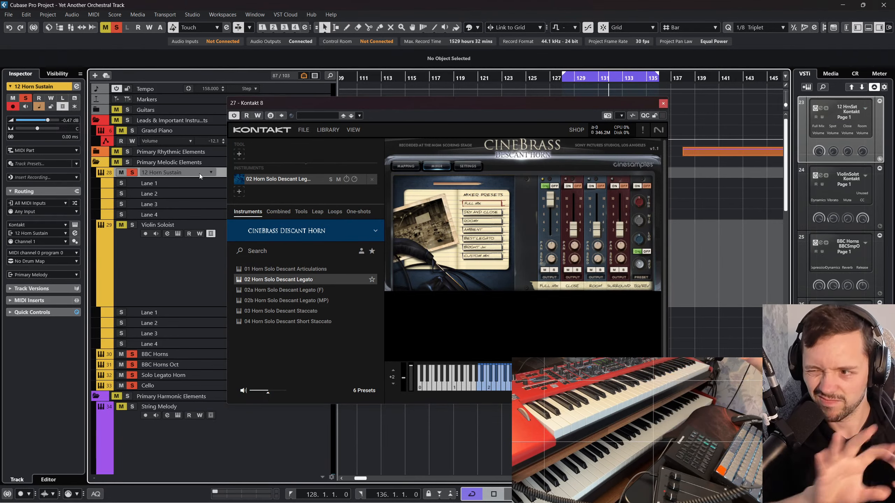
pyautogui.click(663, 103)
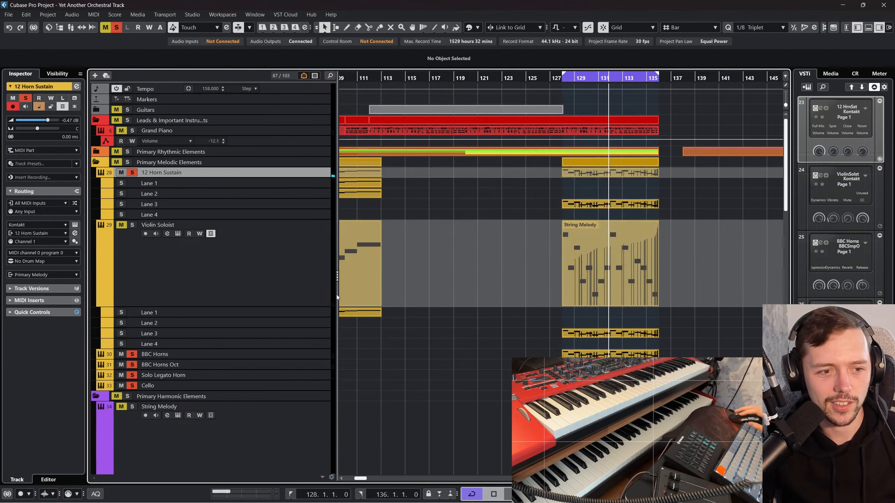
# Step: Move the Solo Legato Horn track directly above Violin Soloist and enlarge its track height
pyautogui.moveTo(276, 374); pyautogui.dragTo(321, 185)
pyautogui.moveTo(308, 229); pyautogui.dragTo(319, 381)
# Step: Examine the notes of the Legato Brass part on the Solo Legato Horn track
pyautogui.doubleClick(583, 293)
pyautogui.hscroll(-4, 512, 297)
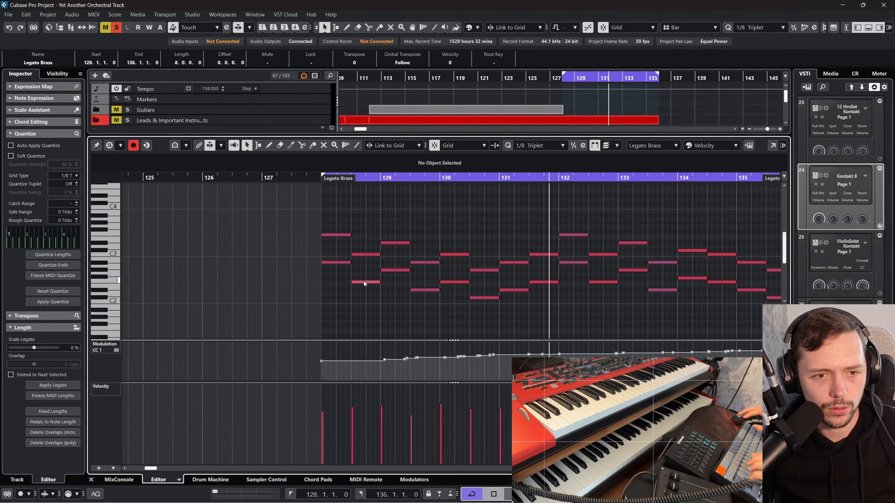
pyautogui.click(337, 262)
pyautogui.click(91, 479)
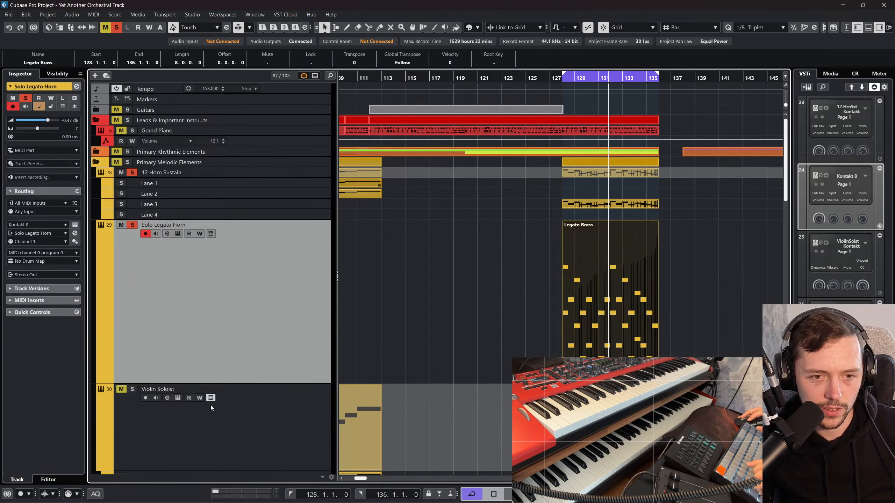
# Step: Play the soloed horn and cello tracks from bar 128
pyautogui.click(474, 309)
pyautogui.scroll(-5, 554, 250)
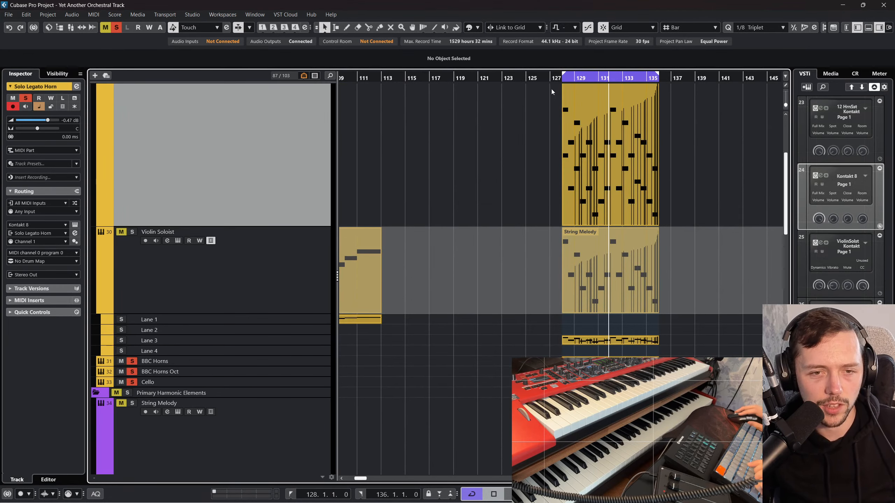
pyautogui.moveTo(556, 79); pyautogui.dragTo(558, 76)
pyautogui.press('space')
pyautogui.scroll(3, 351, 310)
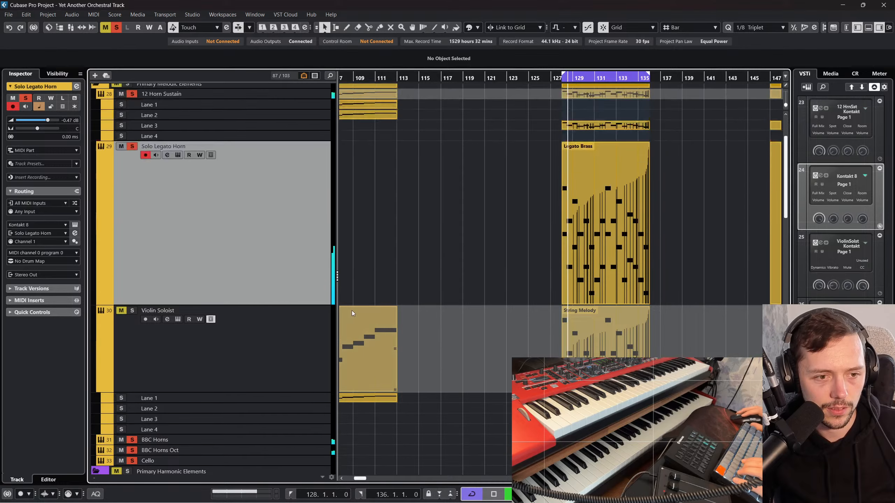
# Step: Duplicate the Legato Brass part to bar 136 and open the original at bar 128 for editing
pyautogui.doubleClick(572, 211)
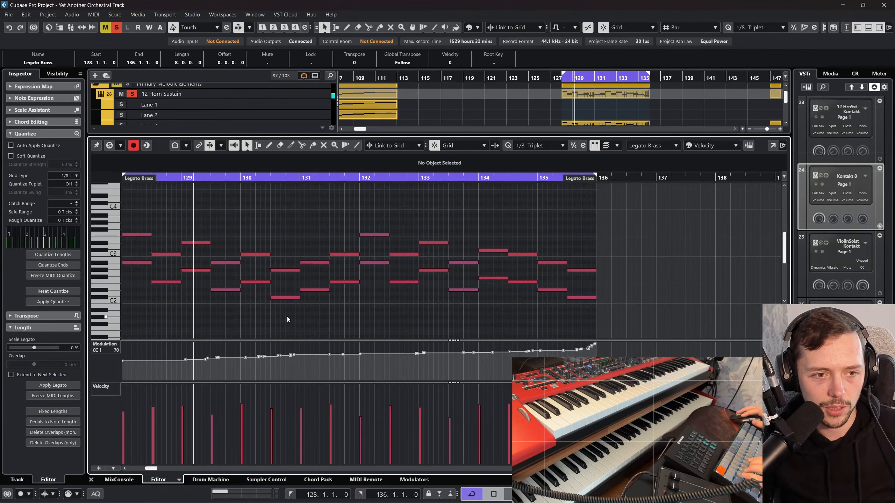
pyautogui.click(91, 479)
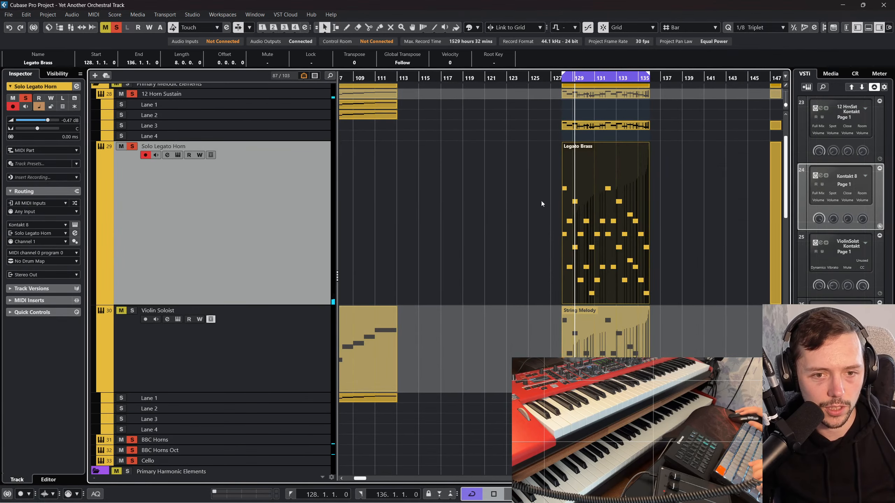
pyautogui.doubleClick(600, 204)
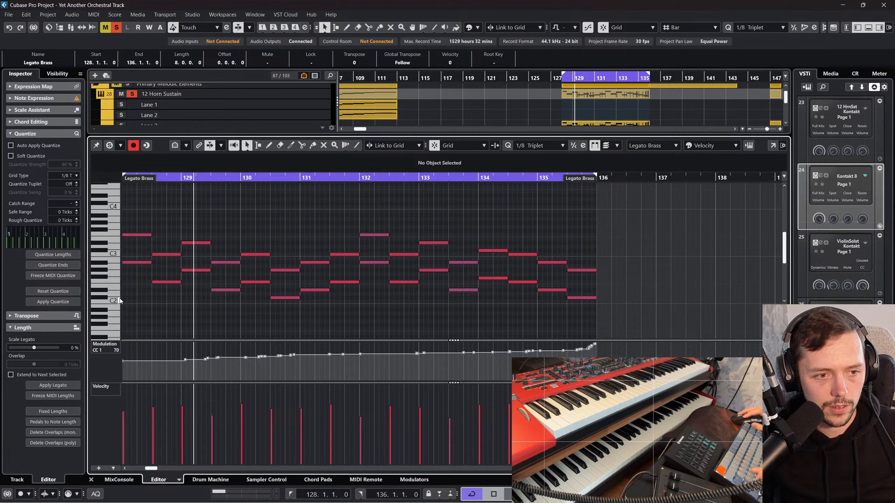
# Step: Delete all notes on the three lowest pitches, up to and including F2, from the Legato Brass part
pyautogui.click(104, 297)
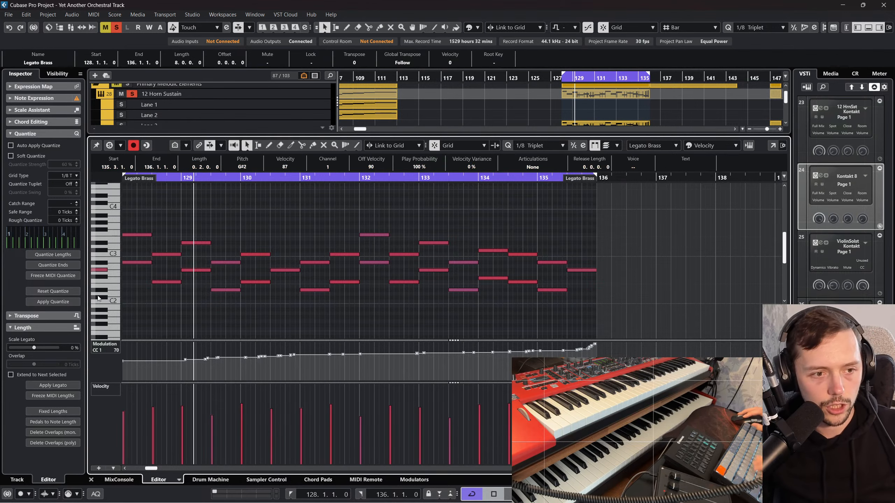
pyautogui.click(103, 291)
pyautogui.press('Delete')
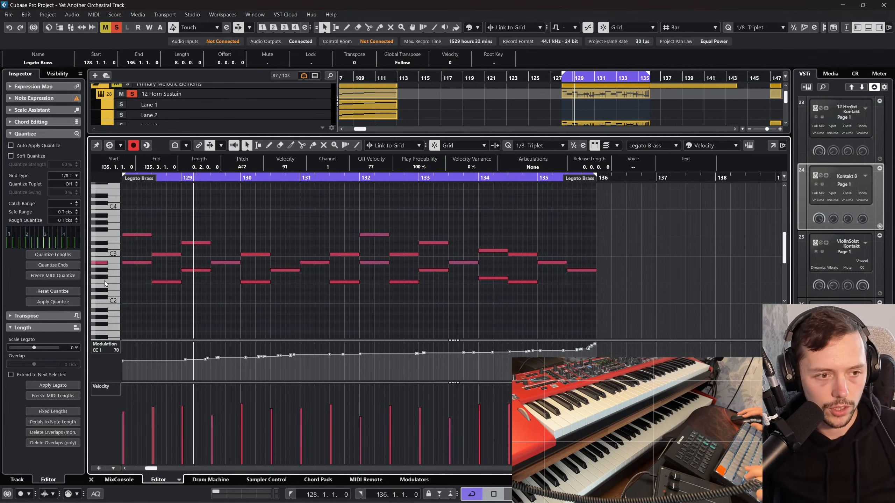
pyautogui.click(103, 282)
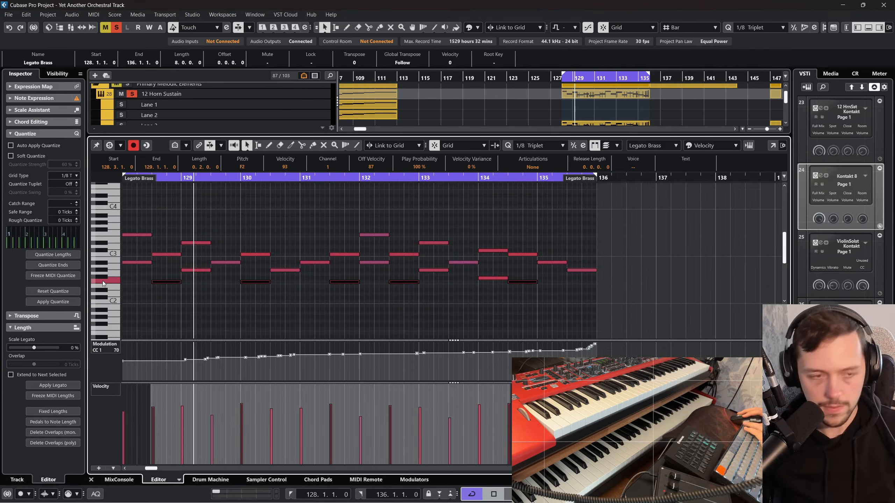
pyautogui.press('Delete')
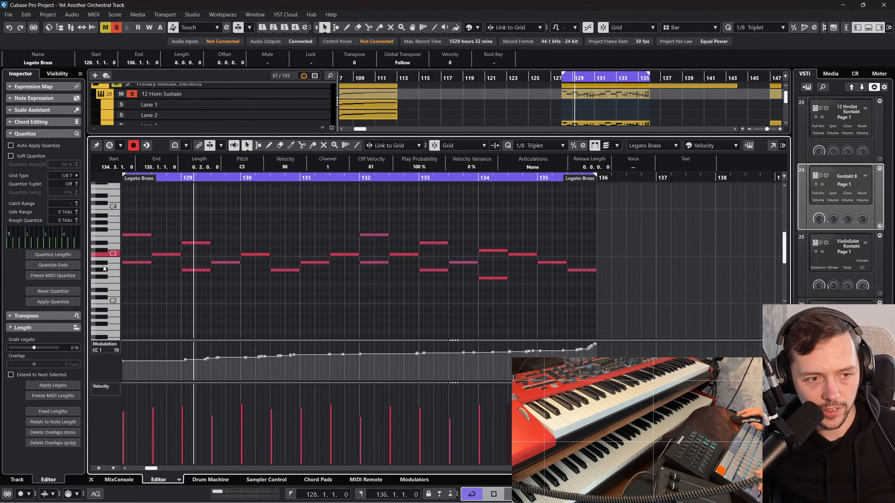
# Step: Delete the lower-voice notes at the starts of bars 128 and 129, A#2 and G#2
pyautogui.click(104, 263)
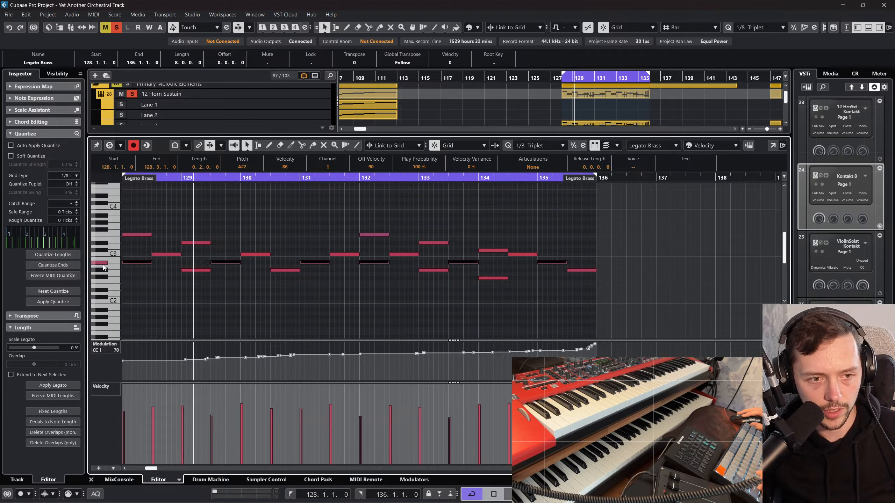
pyautogui.click(205, 270)
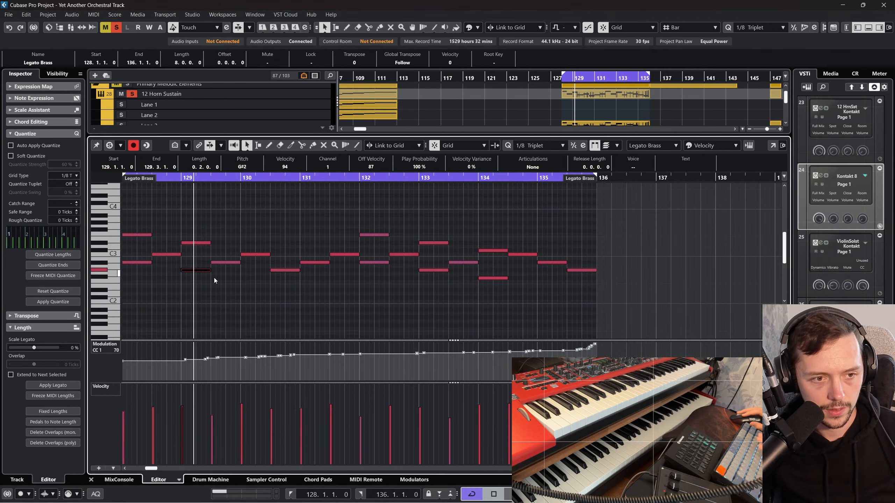
pyautogui.moveTo(133, 251); pyautogui.dragTo(141, 277)
pyautogui.press('Delete')
pyautogui.moveTo(204, 265); pyautogui.dragTo(209, 276)
pyautogui.press('Delete')
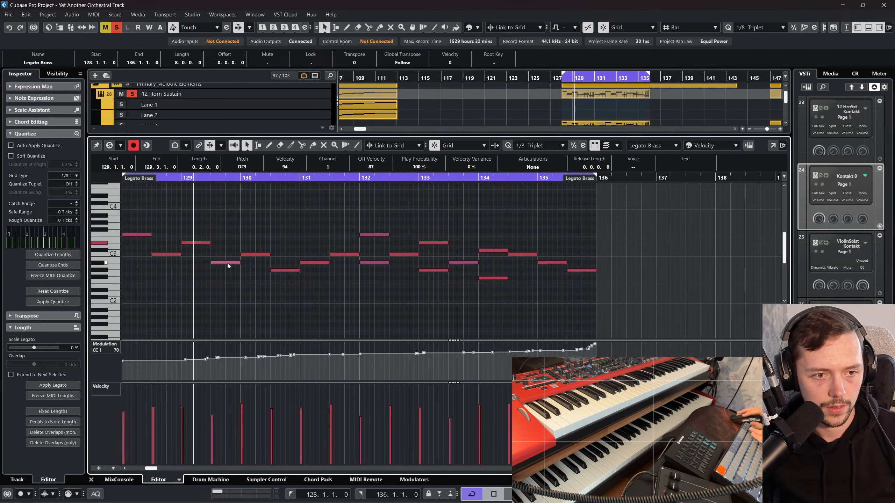
# Step: Delete the lower-voice notes at the starts of bars 132, 133 and 134, leaving a single melody line
pyautogui.click(368, 262)
pyautogui.press('Delete')
pyautogui.click(436, 270)
pyautogui.press('Delete')
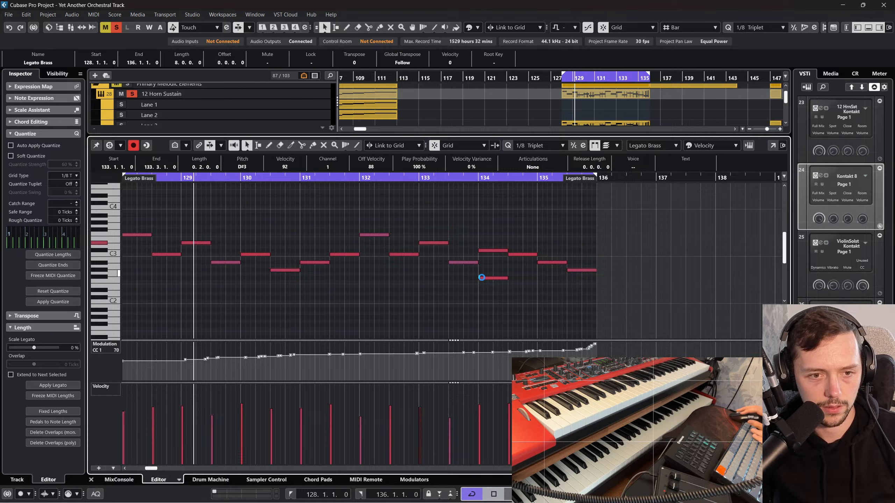
pyautogui.click(501, 292)
pyautogui.click(493, 279)
pyautogui.press('Delete')
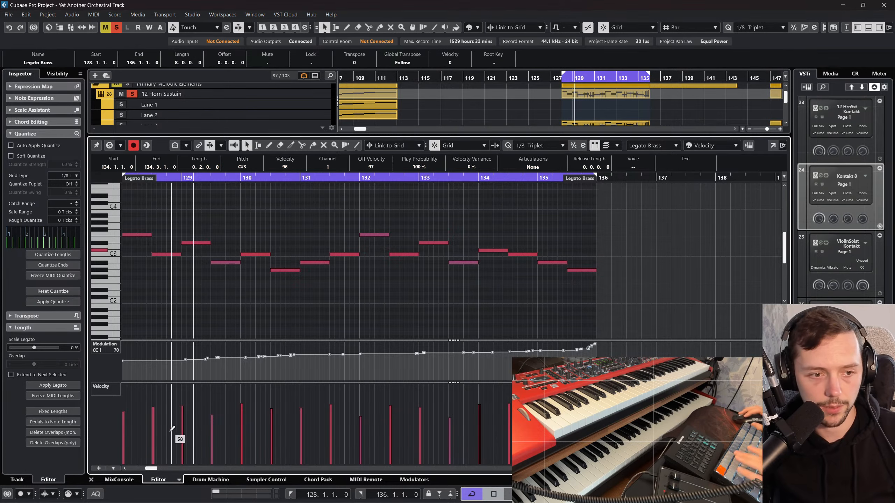
pyautogui.click(90, 480)
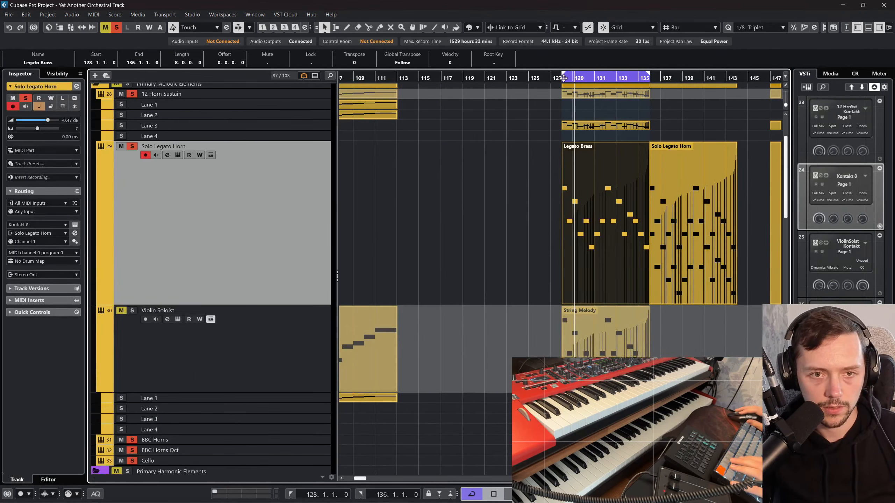
# Step: Play the reduced Legato Brass part together with the other soloed horns and cello
pyautogui.press('space')
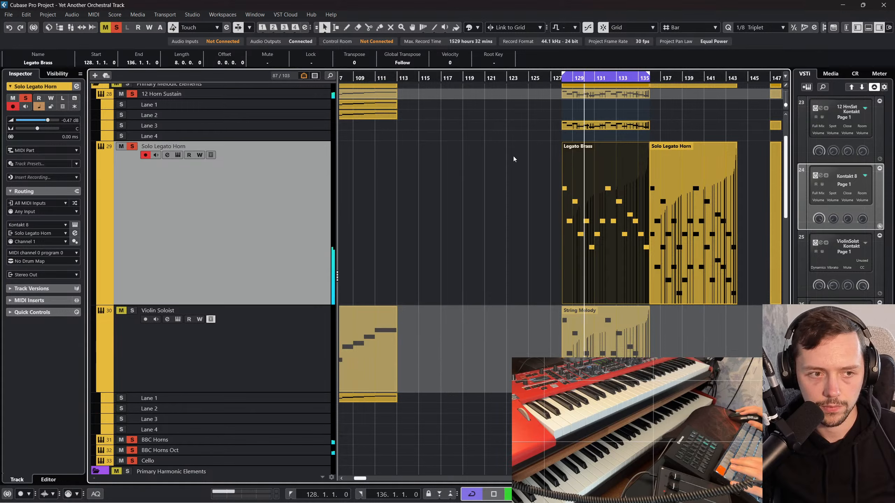
pyautogui.click(481, 256)
pyautogui.click(601, 210)
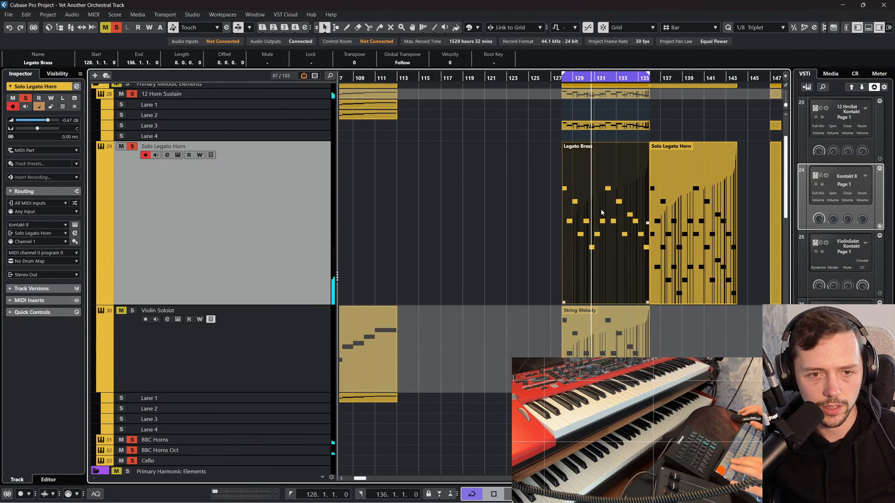
pyautogui.press('space')
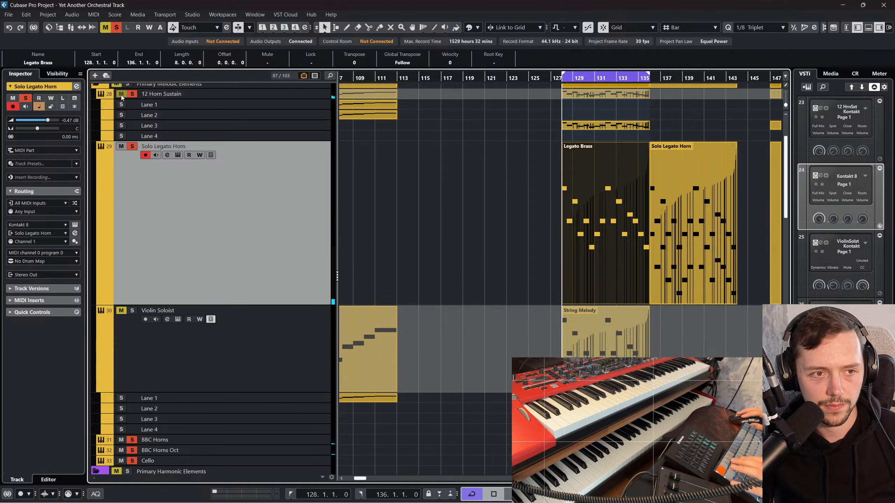
# Step: Mute 12 Horn Sustain, BBC Horns, BBC Horns Oct and Cello, and replay Solo Legato Horn from bar 128
pyautogui.press('space')
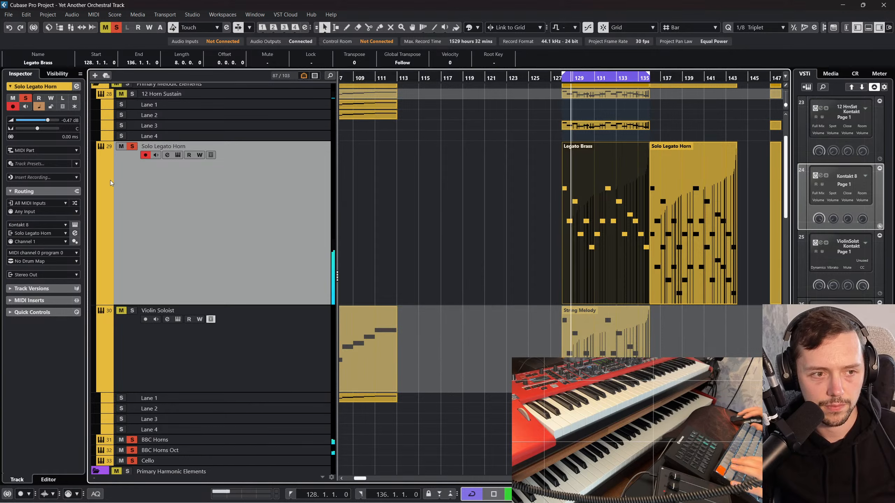
pyautogui.click(121, 439)
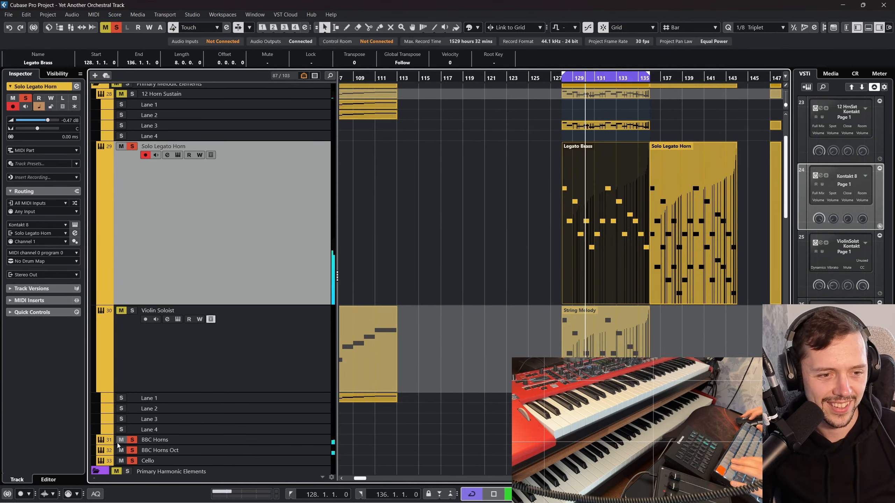
pyautogui.click(118, 450)
pyautogui.click(120, 461)
pyautogui.scroll(3, 524, 210)
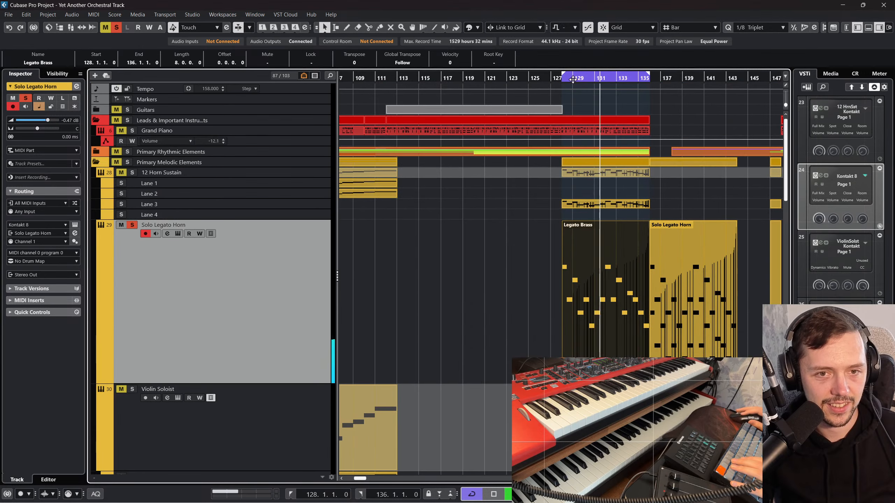
pyautogui.click(562, 77)
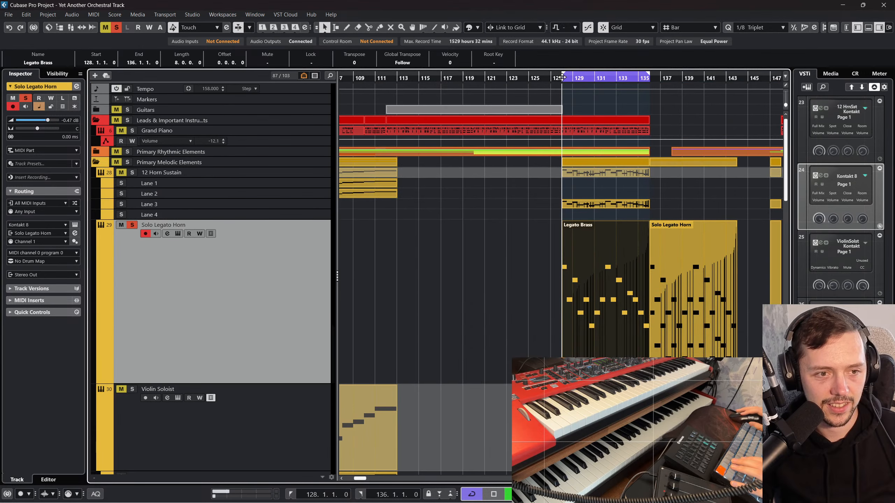
# Step: Check the track's Kontakt 8 instrument and extend the start of the Legato Brass part back to 127.3.3.80
pyautogui.click(74, 225)
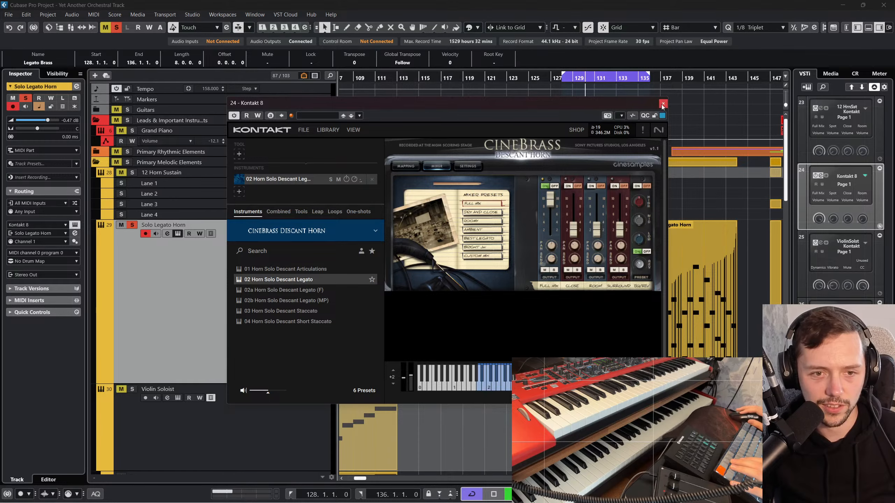
pyautogui.click(662, 106)
pyautogui.doubleClick(624, 256)
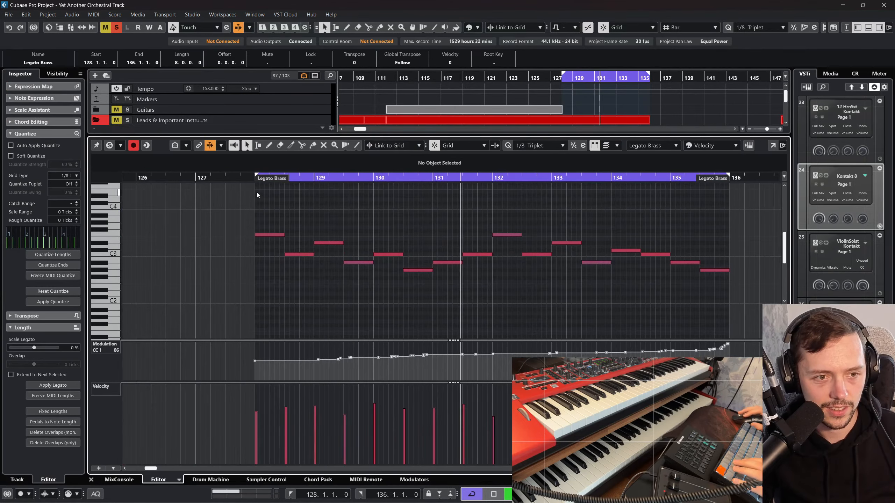
pyautogui.moveTo(262, 180); pyautogui.dragTo(241, 180)
pyautogui.press('KP_Subtract')
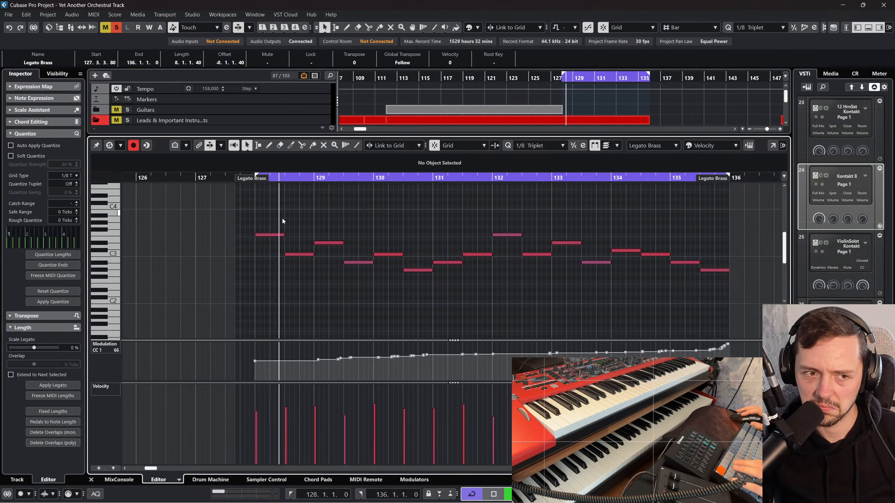
# Step: Set the quantize grid to 1/16 and trim all notes in the part by one sixteenth at both their ends and starts
pyautogui.hotkey('ctrl', 'a')
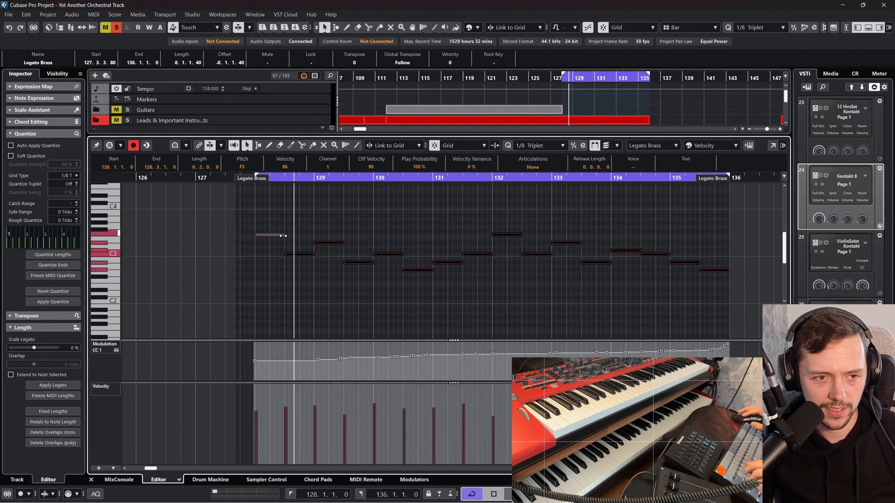
pyautogui.moveTo(257, 183); pyautogui.dragTo(269, 208)
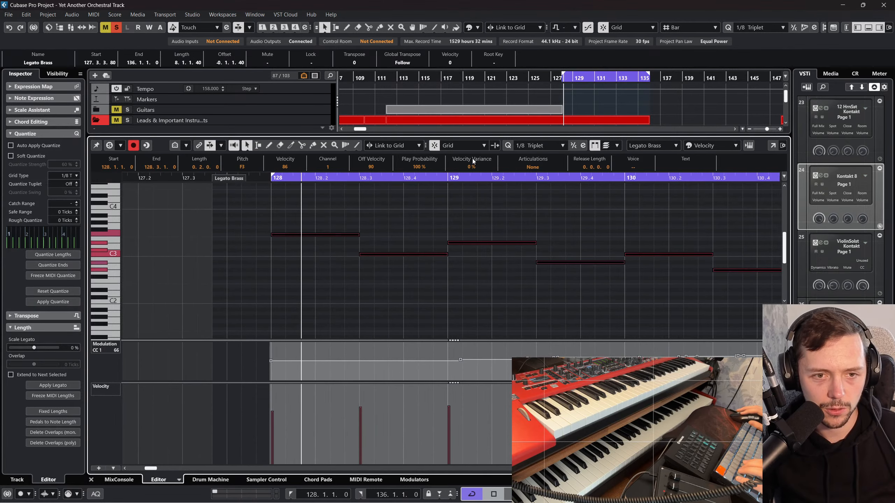
pyautogui.click(539, 145)
pyautogui.click(541, 216)
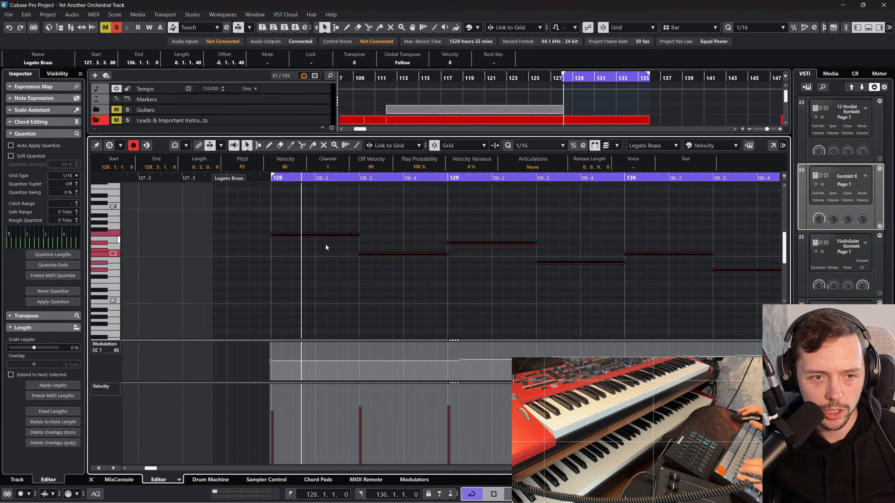
pyautogui.moveTo(358, 235); pyautogui.dragTo(348, 236)
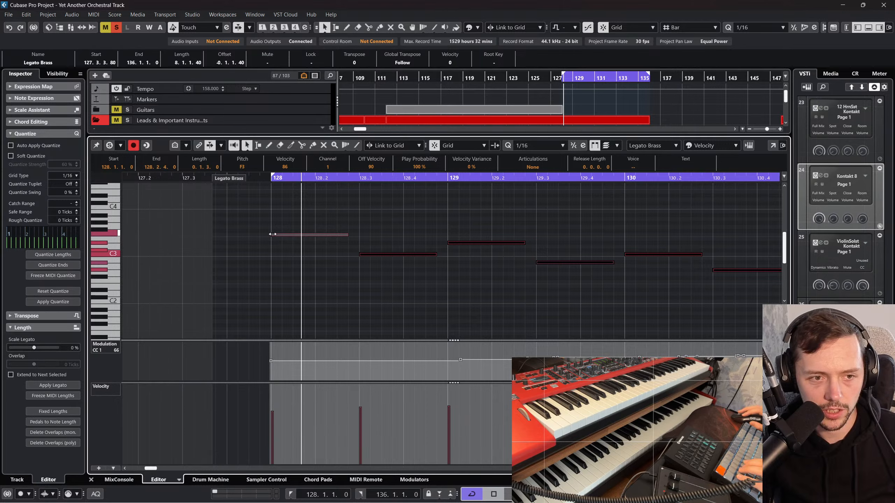
pyautogui.moveTo(272, 234); pyautogui.dragTo(284, 235)
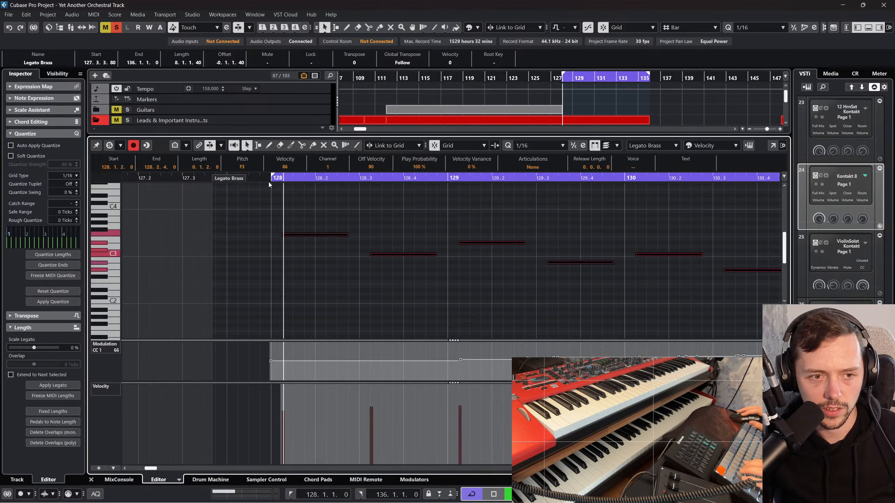
# Step: Undo the last one-sixteenth trim of the note starts in the Legato Brass part
pyautogui.press('space')
pyautogui.moveTo(320, 209); pyautogui.dragTo(328, 256)
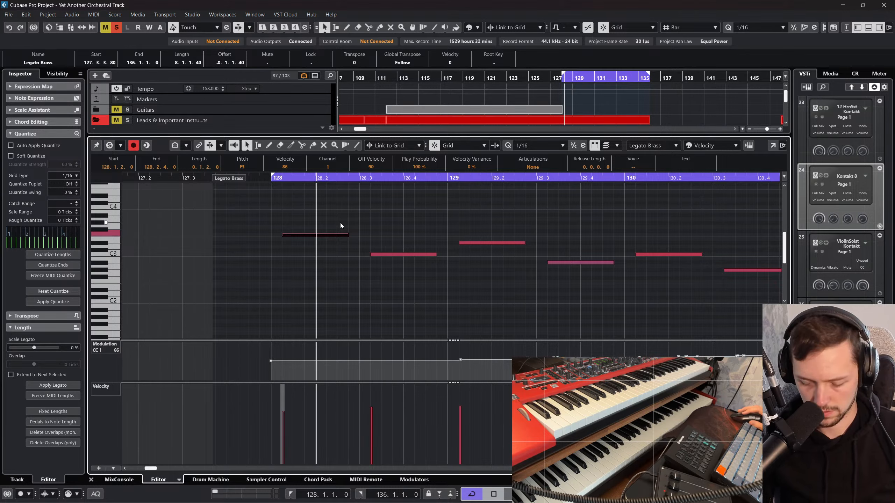
pyautogui.press('Down')
pyautogui.click(329, 292)
pyautogui.hotkey('ctrl', 'z')
pyautogui.hotkey('ctrl', 'z')
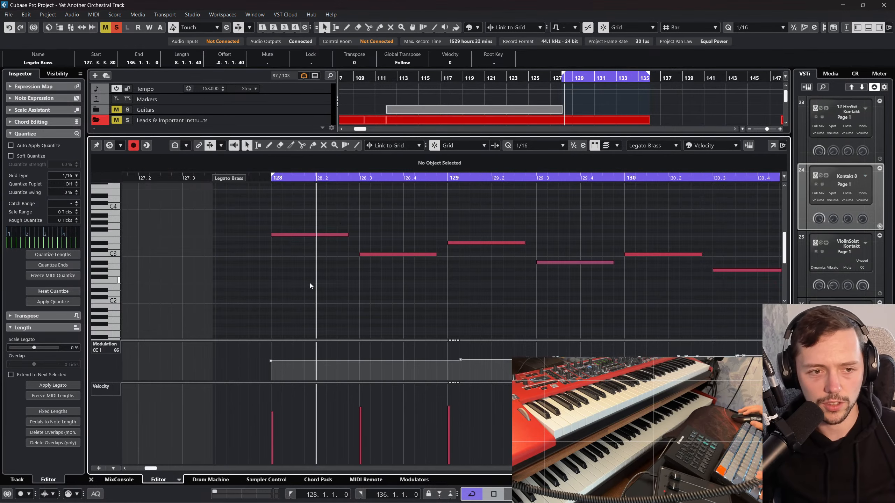
# Step: Close the note editor and disable the Solo Legato Horn track
pyautogui.click(91, 479)
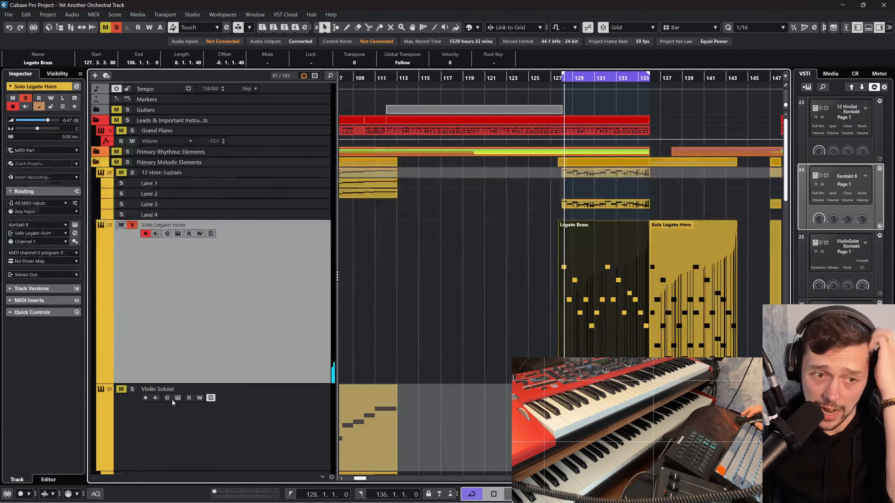
pyautogui.rightClick(206, 255)
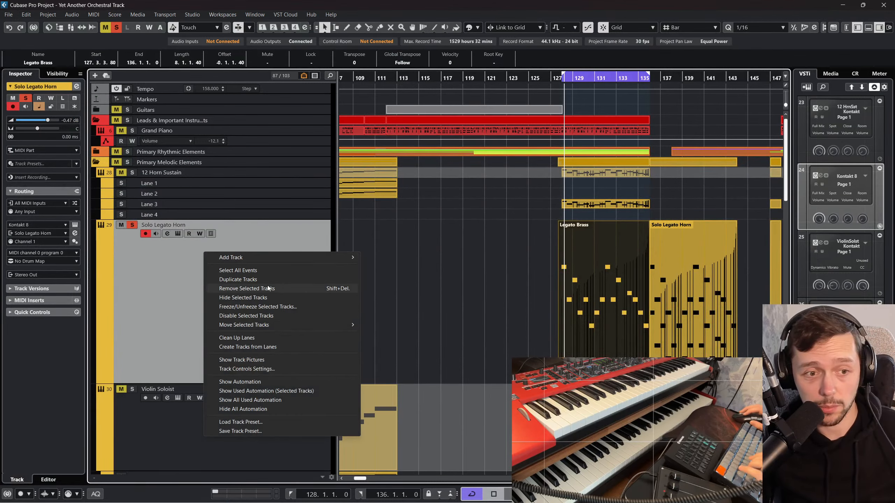
pyautogui.click(247, 315)
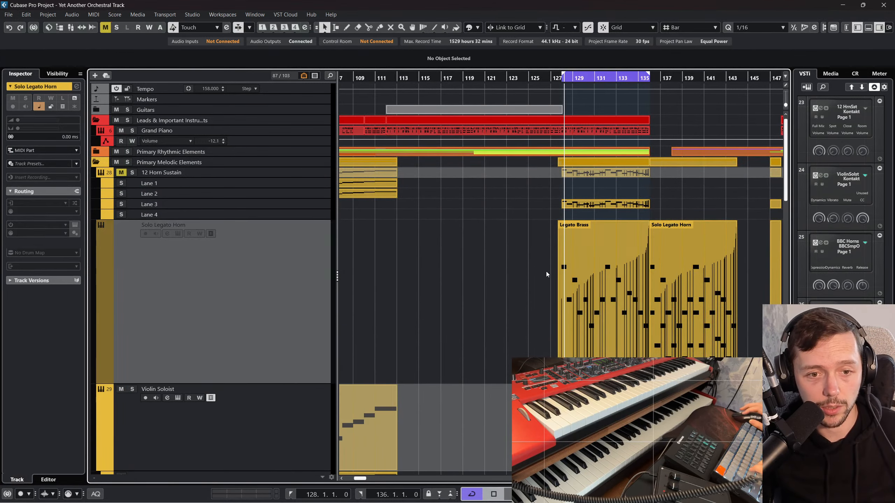
# Step: Play from just before bar 128 with the Violin Soloist track soloed
pyautogui.click(551, 80)
pyautogui.press('g')
pyautogui.press('g')
pyautogui.scroll(-4, 235, 220)
pyautogui.press('space')
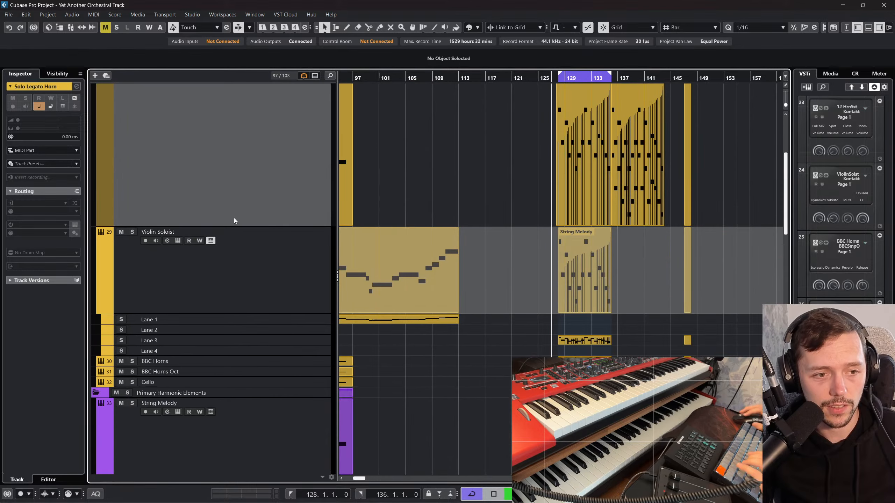
pyautogui.click(132, 231)
pyautogui.scroll(4, 437, 247)
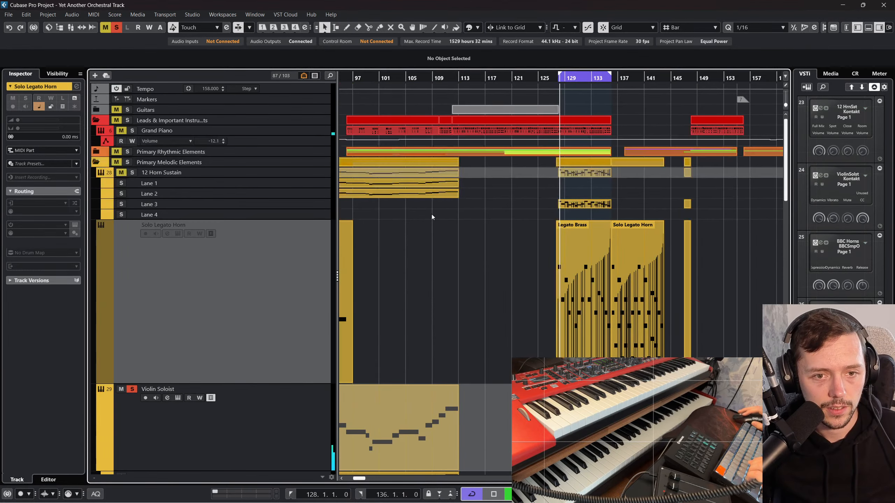
pyautogui.scroll(-3, 184, 295)
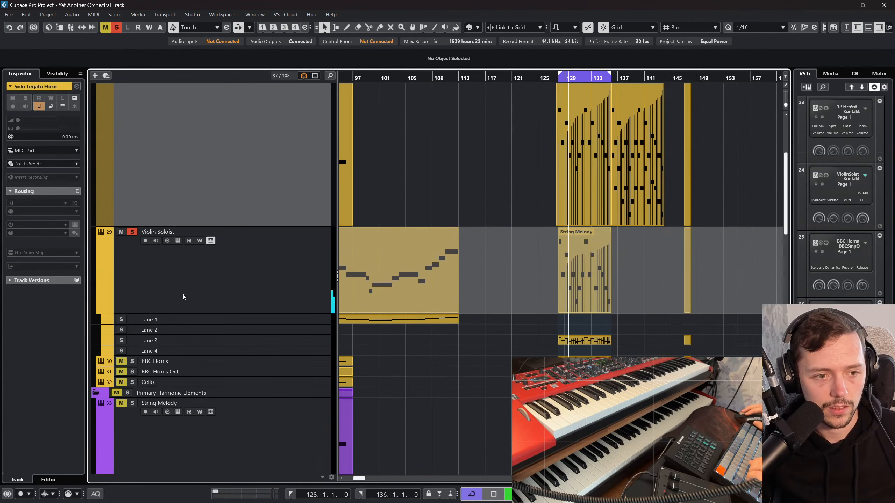
# Step: Add BBC Horns, BBC Horns Oct and Cello to the soloed Violin Soloist and listen to them together
pyautogui.click(121, 362)
pyautogui.click(121, 372)
pyautogui.click(121, 382)
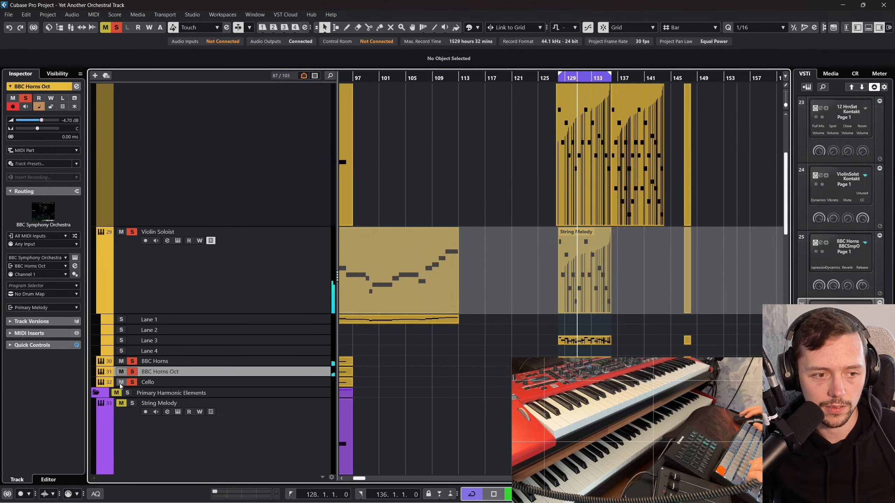
pyautogui.scroll(-2, 321, 335)
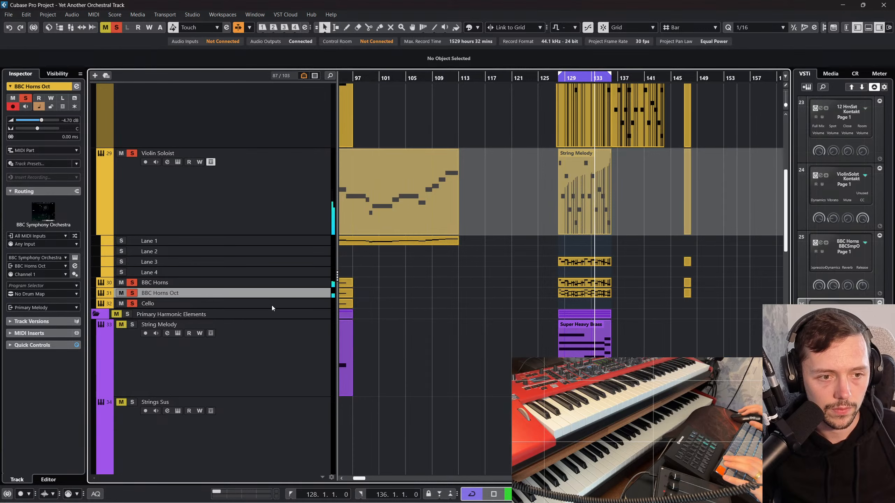
# Step: Stop playback and duplicate the Violin Soloist track
pyautogui.press('space')
pyautogui.rightClick(280, 203)
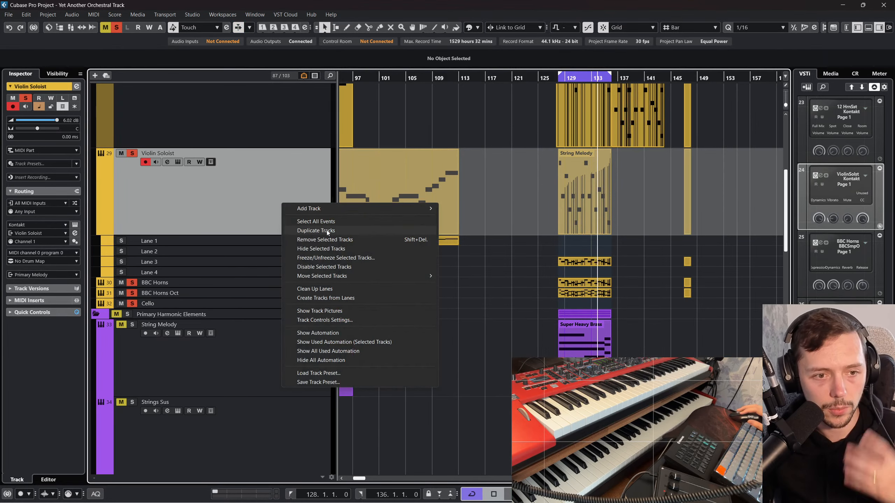
pyautogui.click(327, 230)
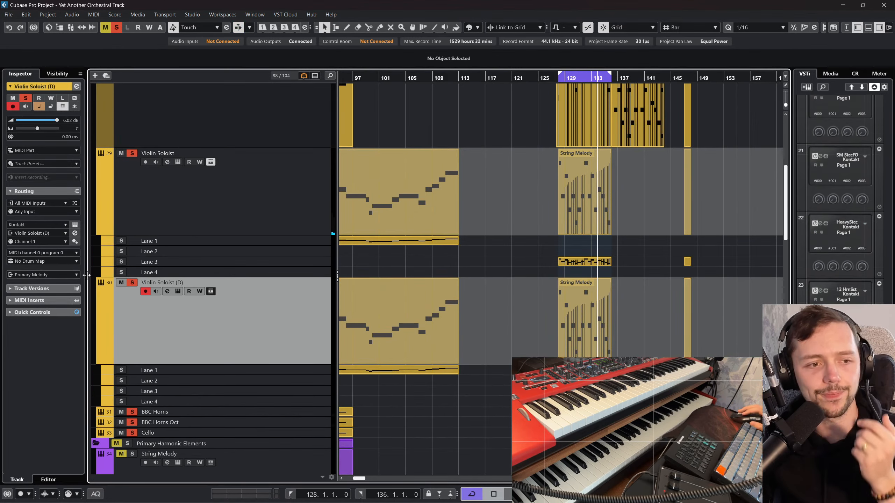
# Step: Try to replace Spitfire Solo Violin with the Crem Multi Long patch in the duplicated track's Kontakt
pyautogui.click(75, 225)
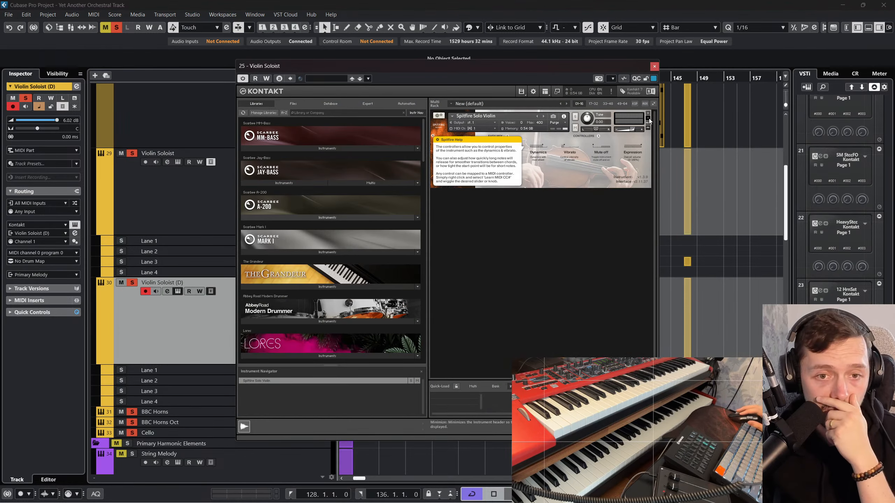
pyautogui.click(647, 113)
pyautogui.click(452, 289)
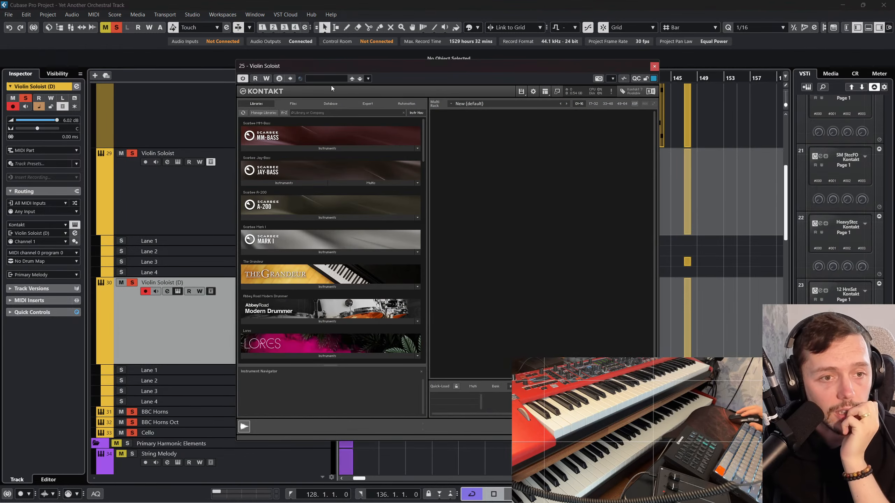
pyautogui.click(521, 92)
pyautogui.moveTo(539, 119)
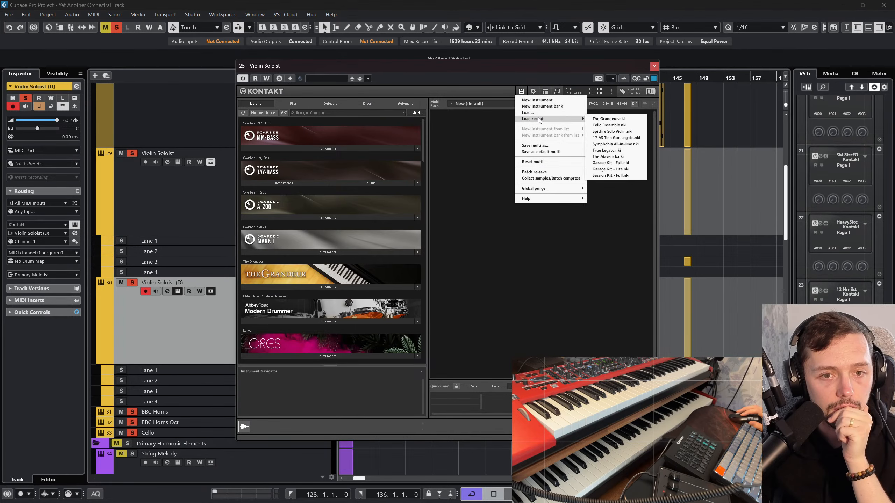
pyautogui.click(539, 113)
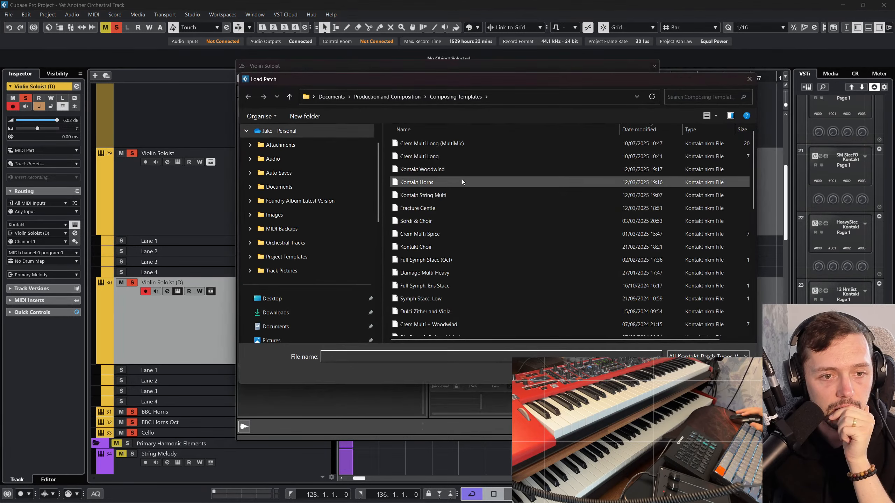
pyautogui.doubleClick(463, 154)
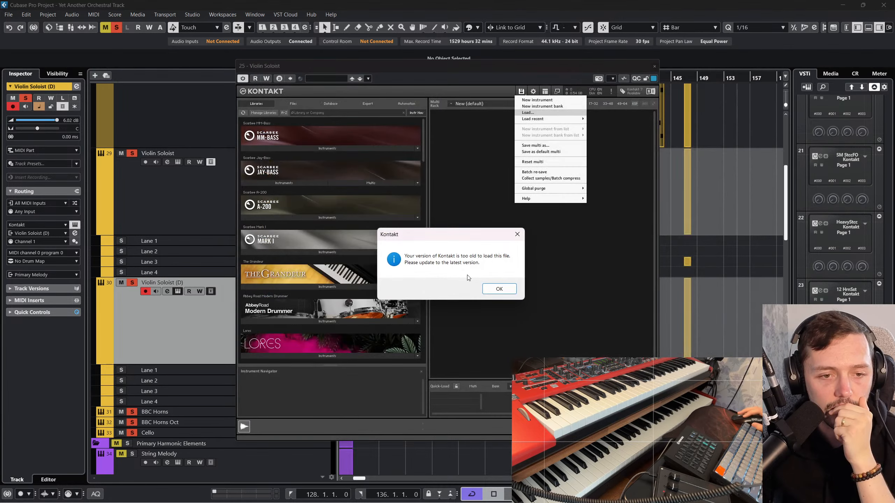
pyautogui.click(493, 287)
pyautogui.click(654, 67)
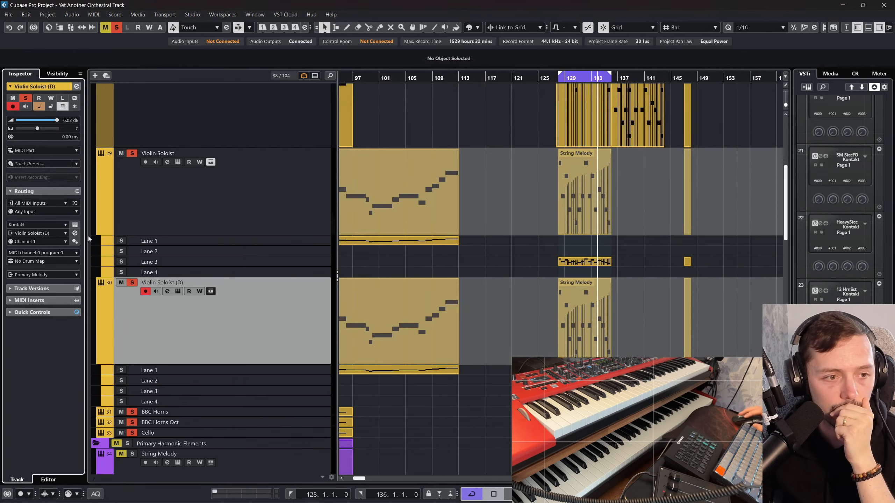
# Step: Switch the duplicated track's instrument to Kontakt 8, discarding the changes to the old instrument
pyautogui.click(28, 225)
pyautogui.click(49, 336)
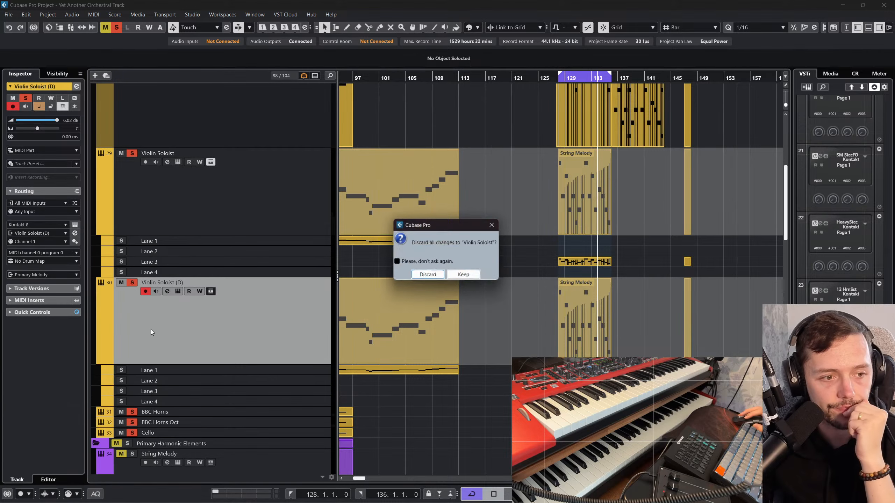
pyautogui.click(427, 276)
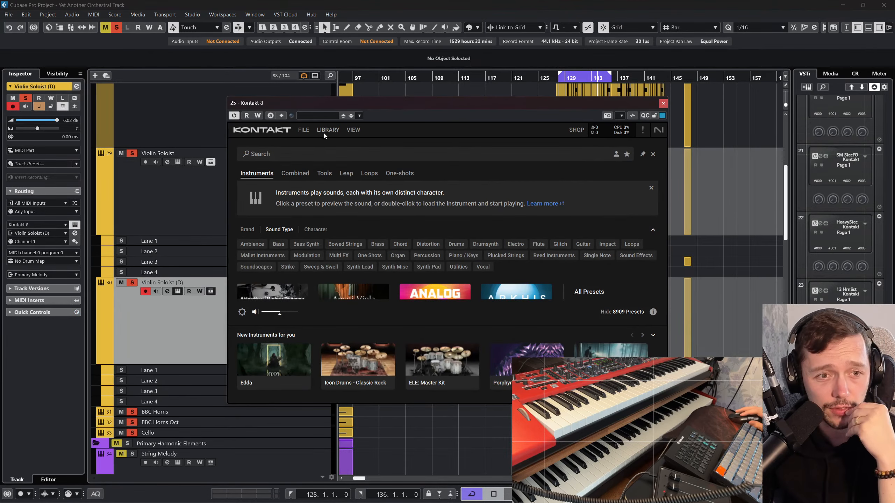
# Step: Load the Crem Multi Long patch from Composing Templates into Kontakt 8 and close the instrument
pyautogui.click(324, 131)
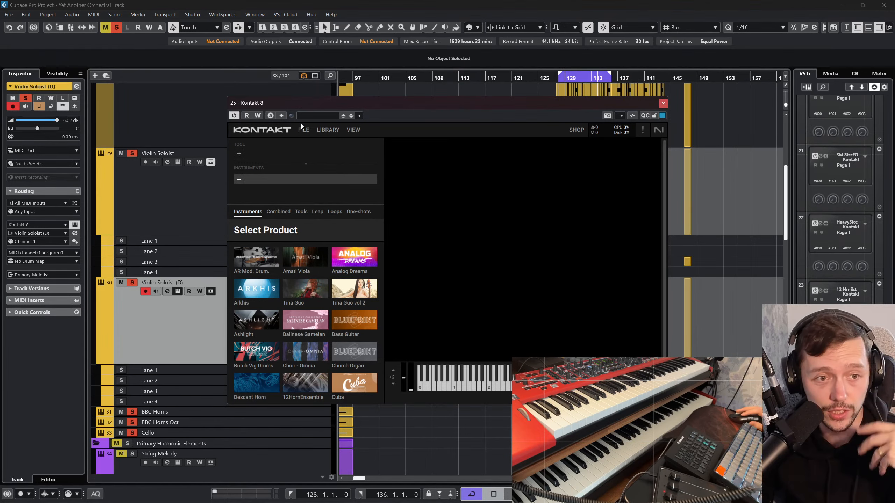
pyautogui.click(304, 131)
pyautogui.moveTo(330, 162)
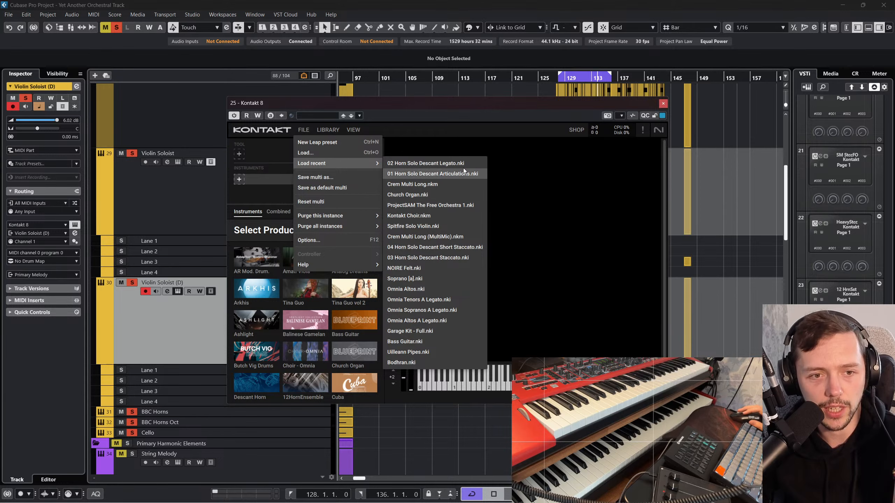
pyautogui.click(356, 152)
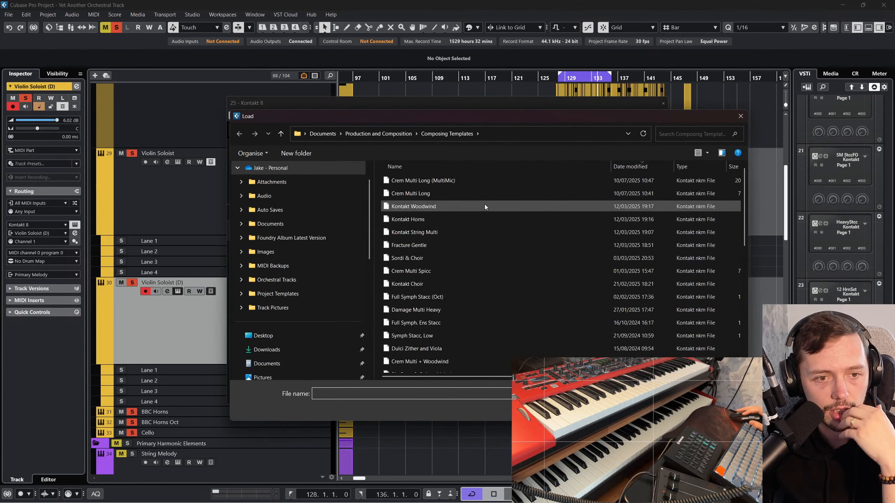
pyautogui.doubleClick(470, 193)
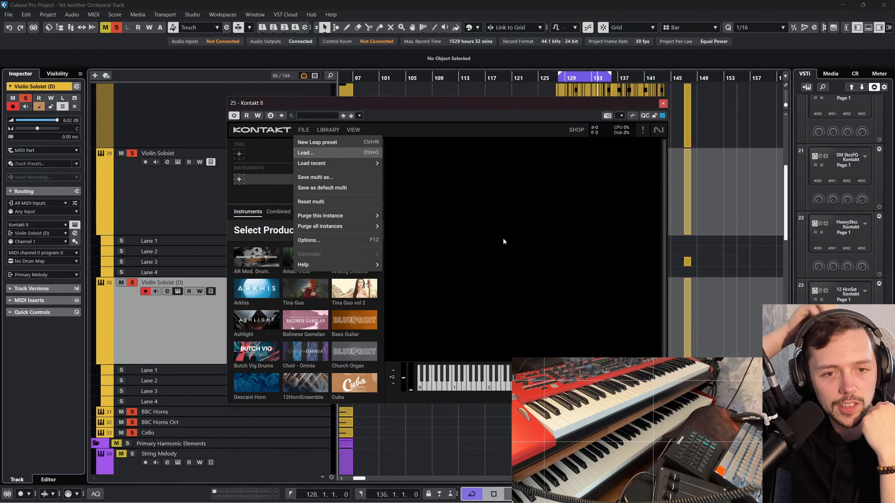
pyautogui.click(663, 104)
# Step: Rename the duplicated Violin Soloist track as Crem Quat Melody
pyautogui.click(249, 194)
pyautogui.click(224, 299)
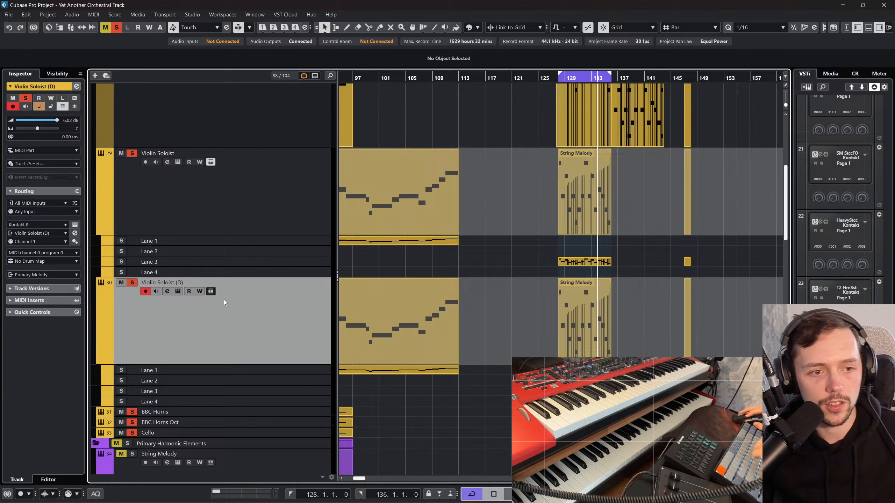
pyautogui.doubleClick(171, 284)
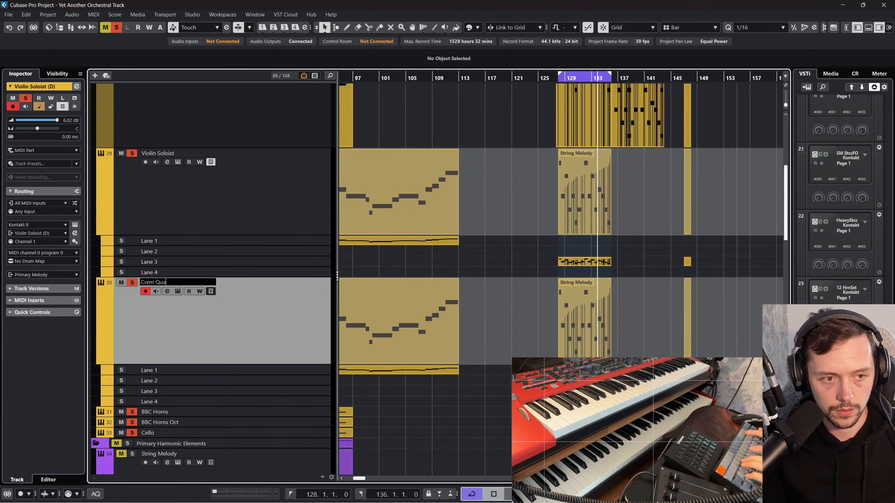
pyautogui.write('Crem Quat Melody')
pyautogui.press('Return')
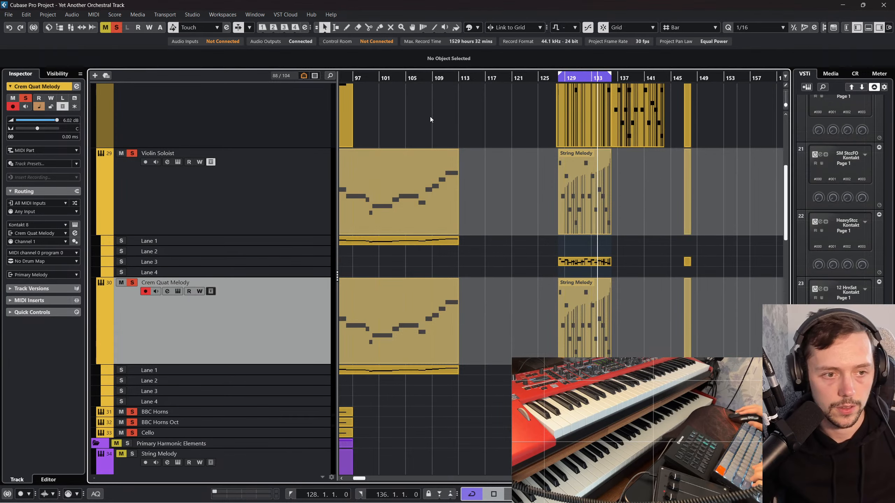
# Step: Solo only Violin Soloist and Crem Quat Melody and play them from just before bar 128
pyautogui.click(231, 191)
pyautogui.keyDown('shift'); pyautogui.click(273, 304); pyautogui.keyUp('shift')
pyautogui.press('s')
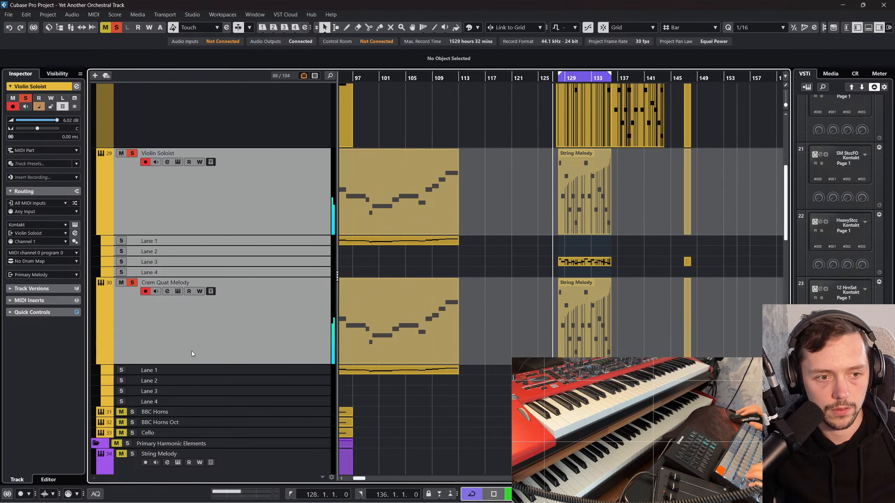
# Step: Reshape Crem Quat Melody's EQ to -8.1 dB at 559.2 Hz, -7.3 dB at 14279 Hz and -14.6 dB at 20 Hz
pyautogui.click(179, 293)
pyautogui.click(168, 291)
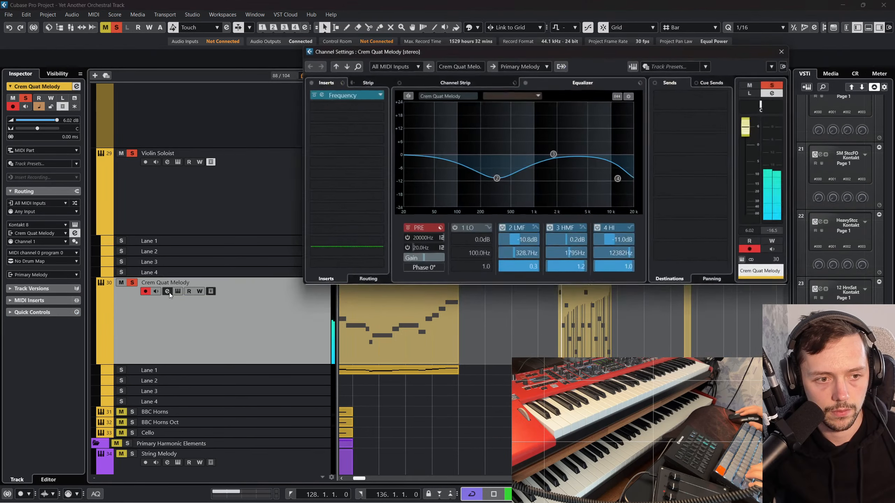
pyautogui.moveTo(496, 178); pyautogui.dragTo(515, 175)
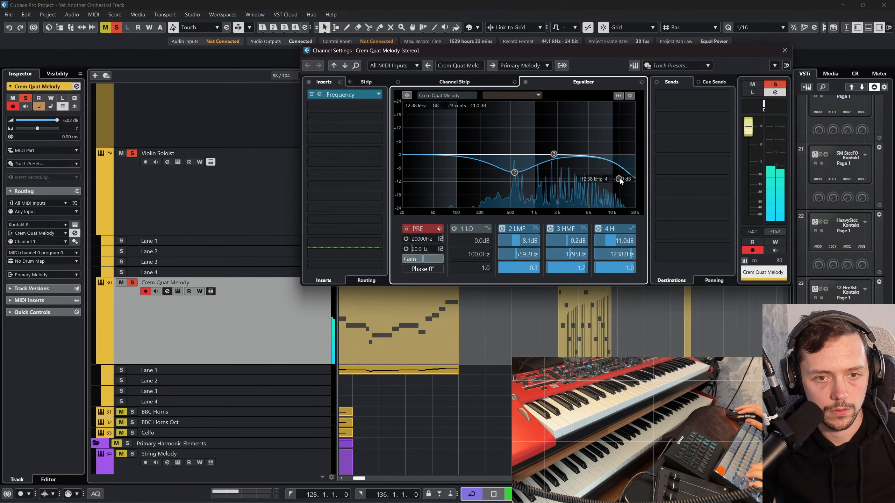
pyautogui.moveTo(619, 178); pyautogui.dragTo(624, 171)
pyautogui.moveTo(414, 157); pyautogui.dragTo(402, 187)
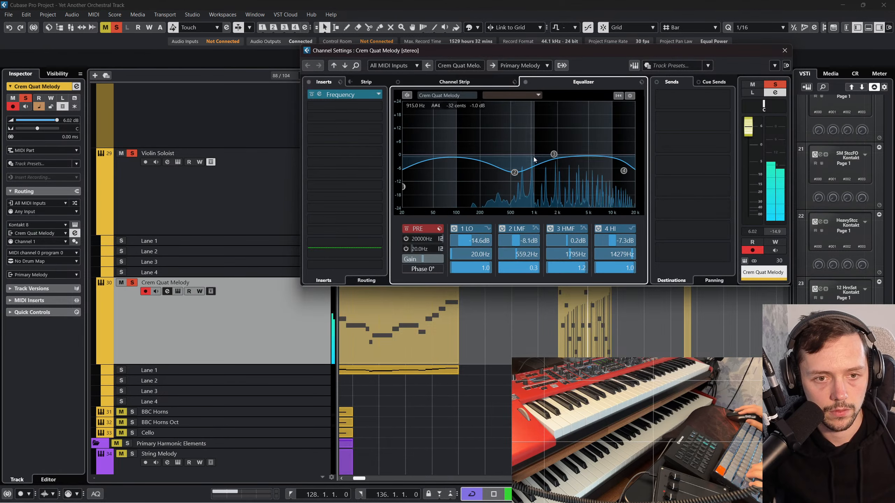
pyautogui.click(784, 50)
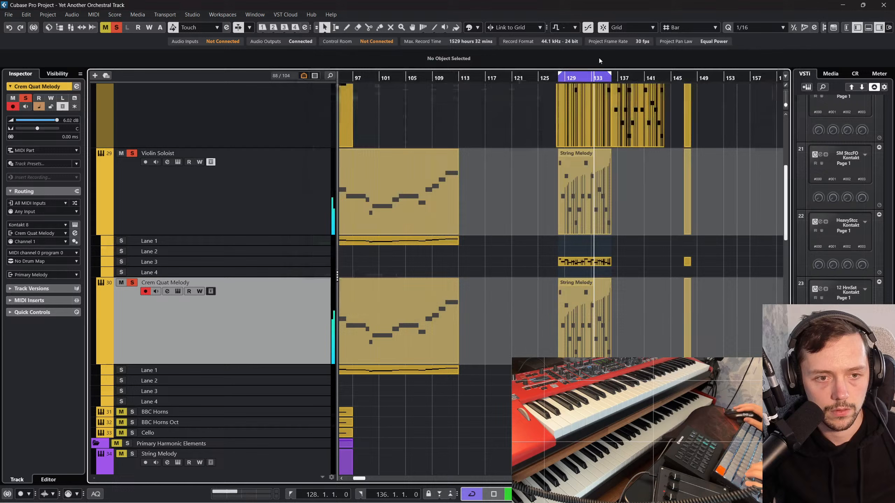
# Step: Clear all solos and play the full arrangement from just before bar 128
pyautogui.click(550, 78)
pyautogui.click(116, 28)
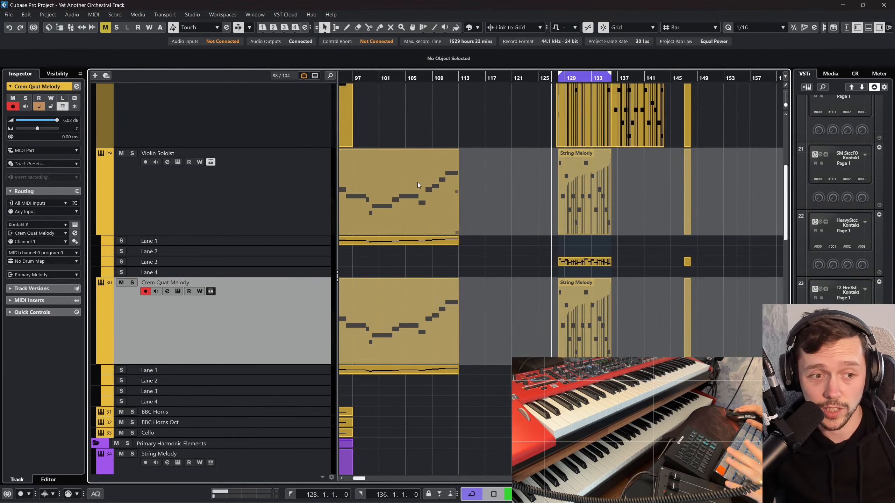
pyautogui.scroll(8, 190, 254)
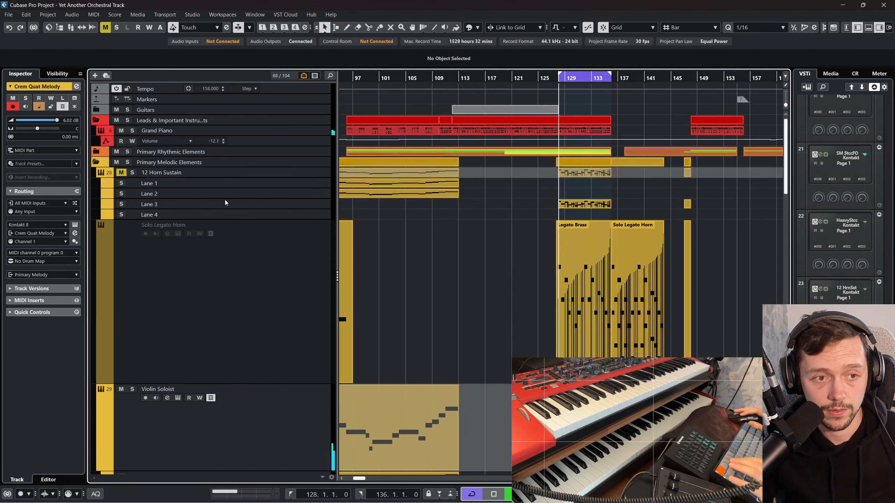
pyautogui.scroll(-5, 423, 254)
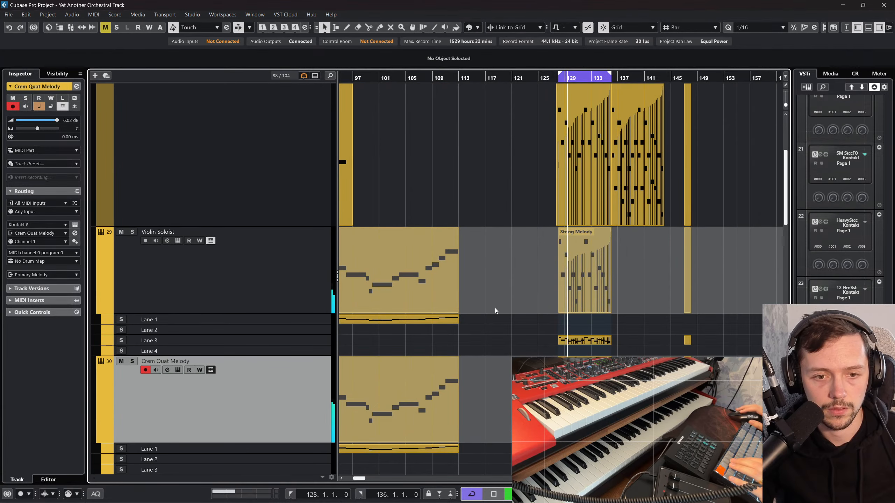
# Step: Transpose the notes of Crem Quat Melody's String Melody part up an octave and play from bar 128
pyautogui.scroll(-2, 495, 312)
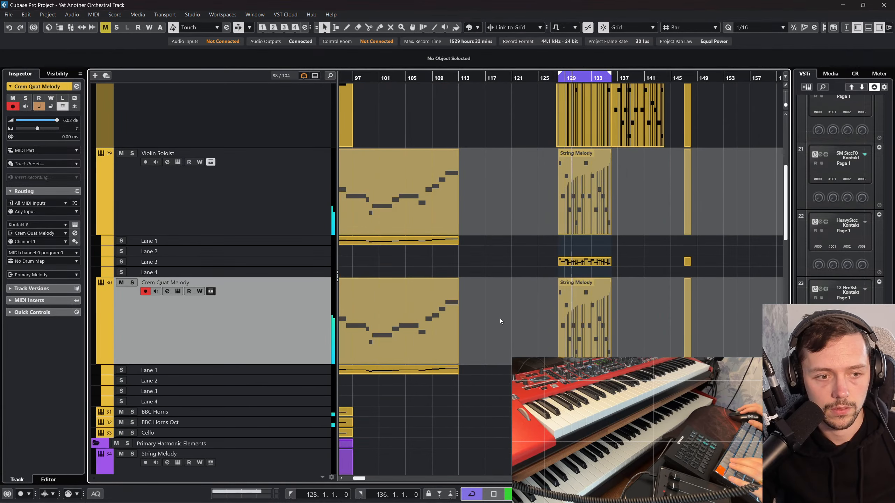
pyautogui.doubleClick(578, 325)
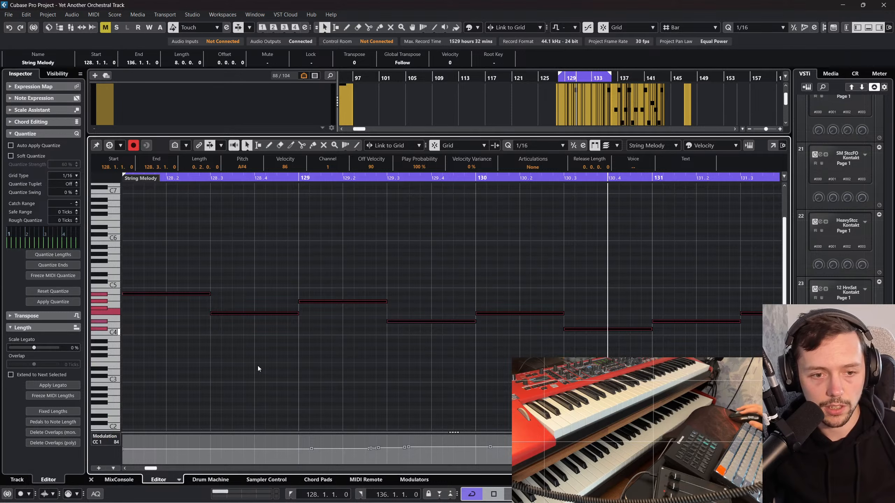
pyautogui.click(106, 478)
pyautogui.click(558, 78)
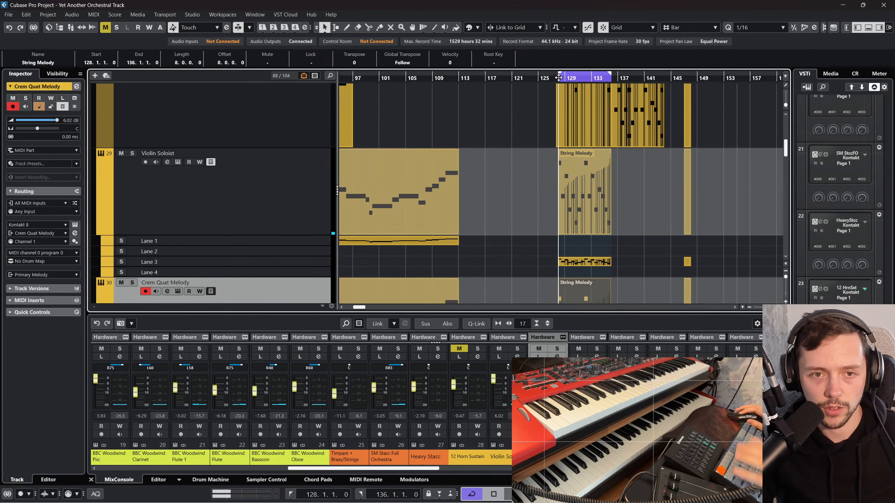
pyautogui.click(91, 479)
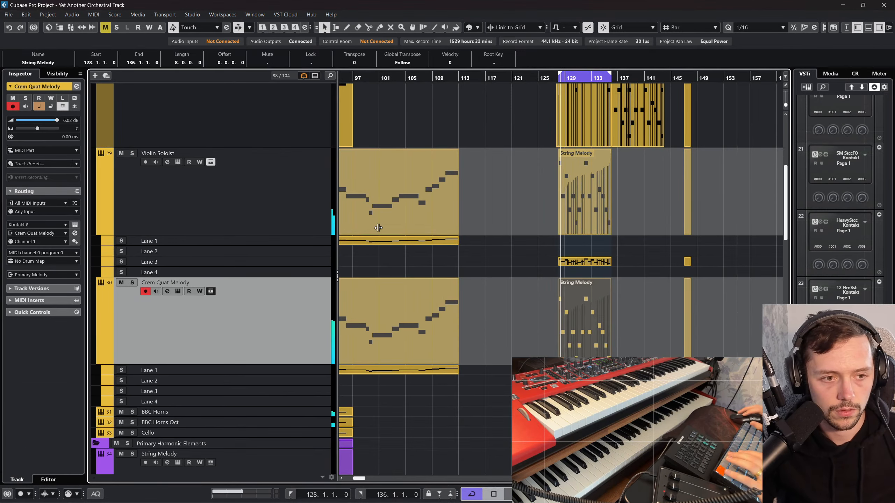
# Step: Transpose the String Melody notes on Crem Quat Melody down an octave and play from bar 128
pyautogui.click(491, 289)
pyautogui.doubleClick(596, 309)
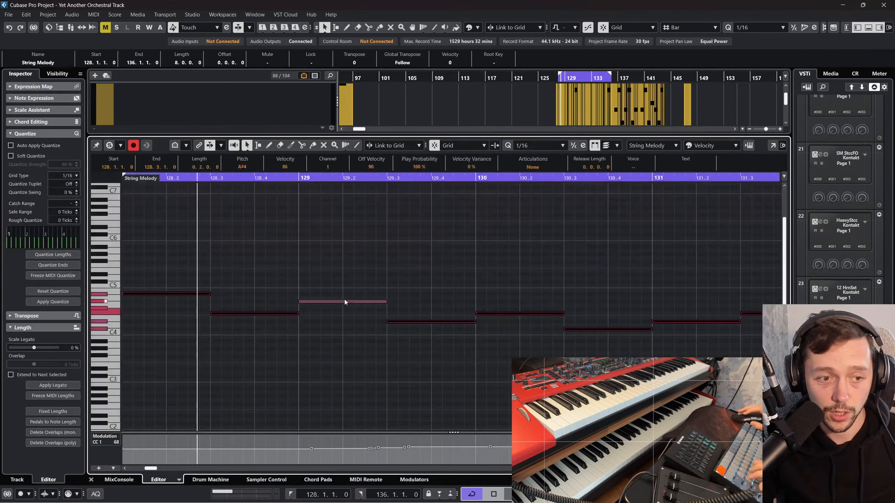
pyautogui.hotkey('shift', 'Down')
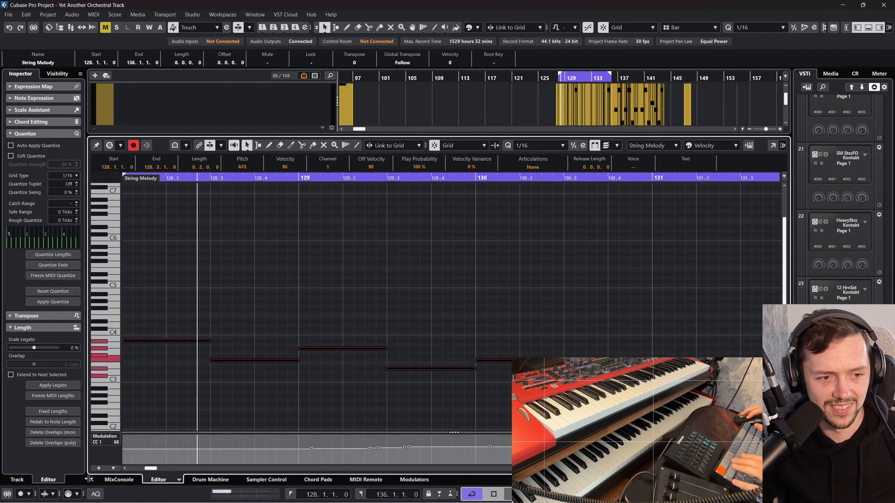
pyautogui.click(91, 479)
pyautogui.press('space')
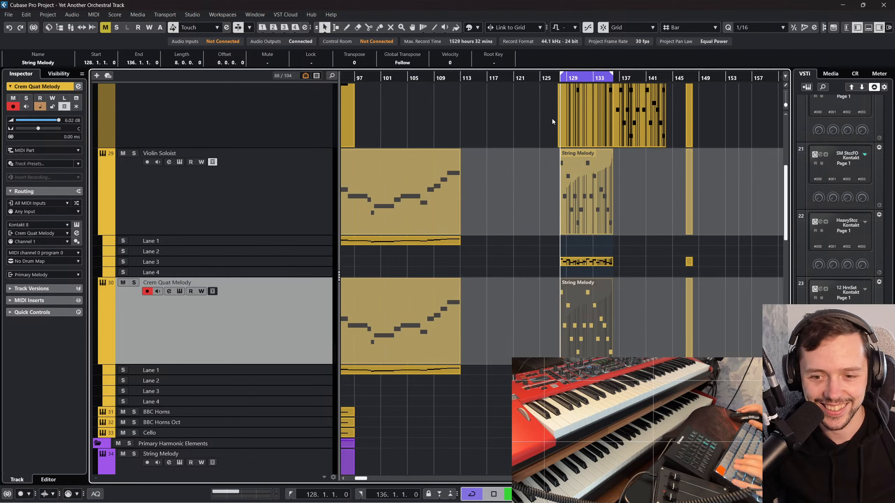
# Step: Solo Violin Soloist, Crem Quat Melody and the Primary Harmonic Elements folder, and play them from bar 128
pyautogui.press('s')
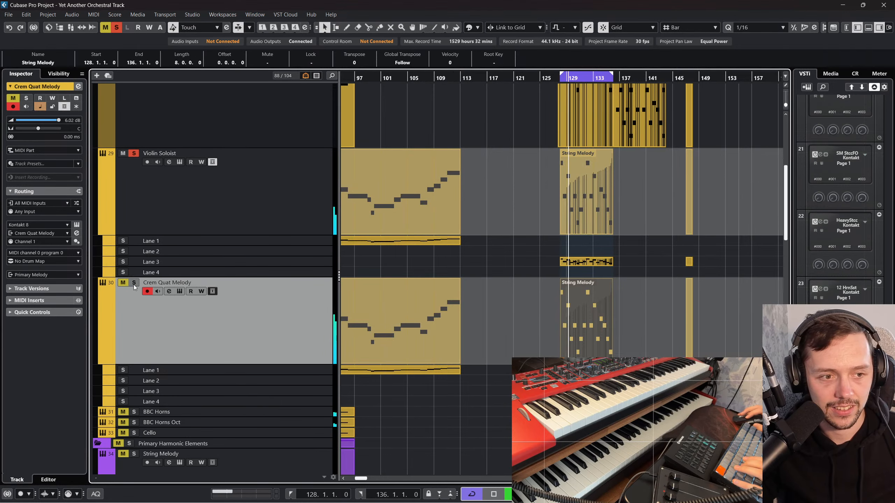
pyautogui.scroll(-3, 234, 303)
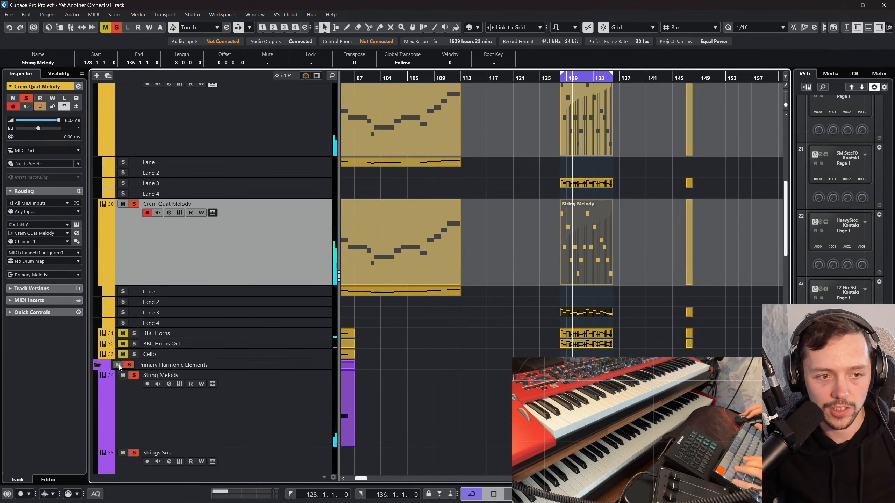
pyautogui.moveTo(573, 76); pyautogui.dragTo(561, 81)
pyautogui.press('space')
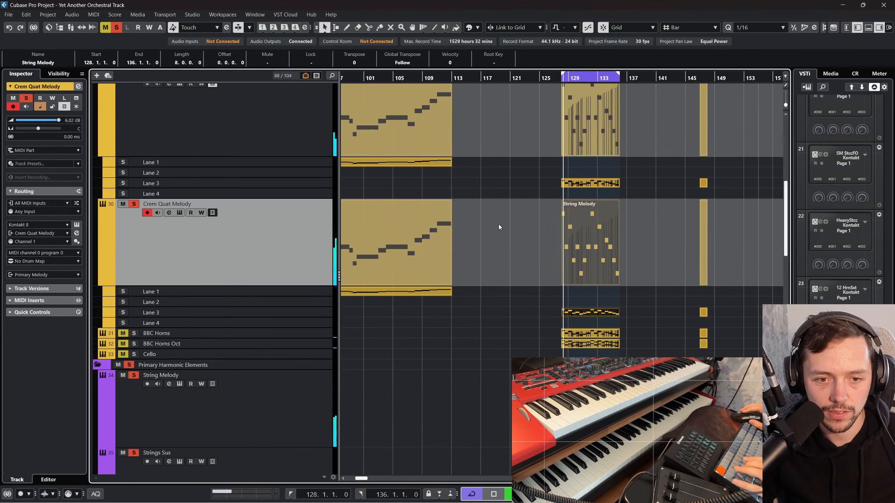
# Step: Turn off cycle playback, deselect the String Melody part and clear all solos
pyautogui.scroll(-3, 498, 223)
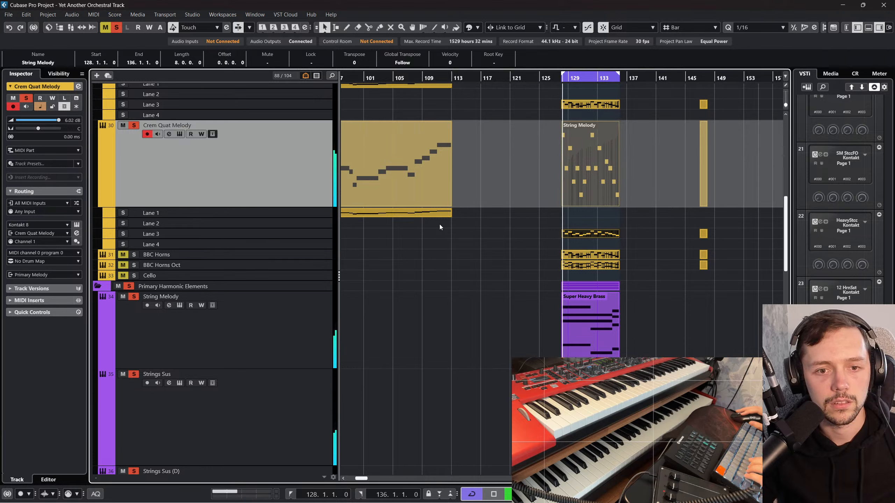
pyautogui.click(471, 497)
pyautogui.click(514, 296)
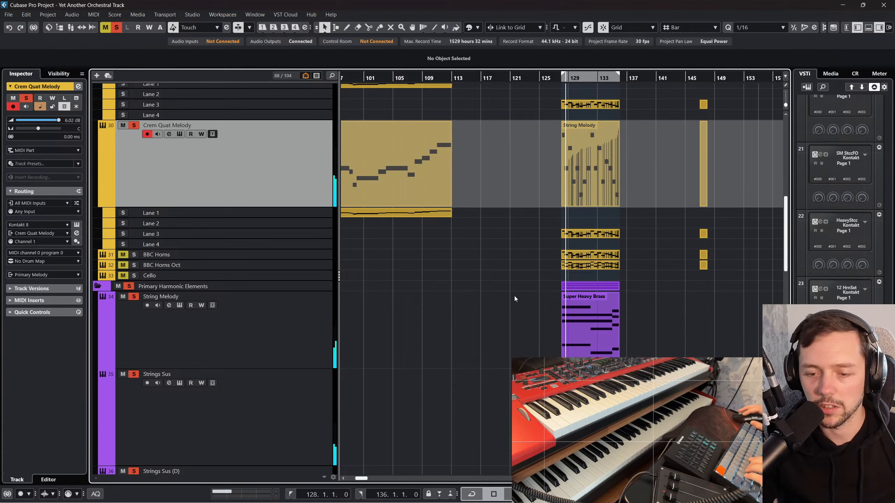
pyautogui.scroll(3, 514, 296)
pyautogui.click(117, 28)
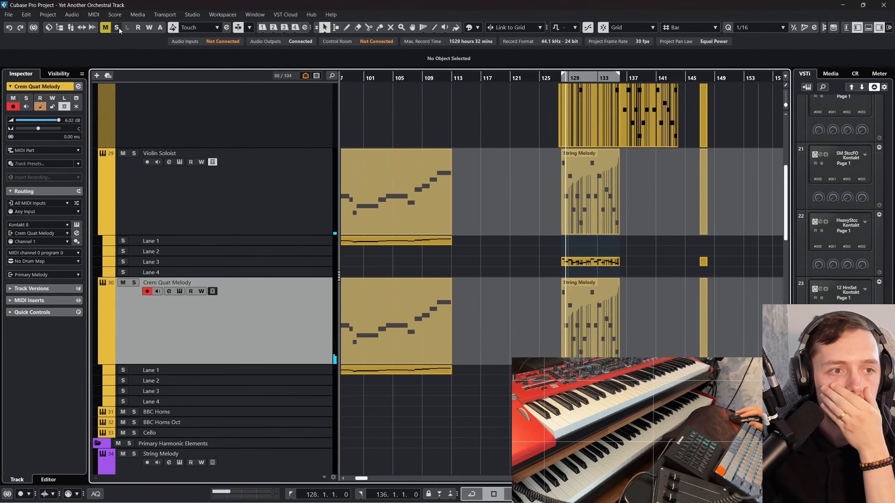
# Step: Review the whole arrangement's tracks and play the section leading into bar 49
pyautogui.hscroll(-10, 390, 76)
pyautogui.click(768, 76)
pyautogui.moveTo(679, 76); pyautogui.dragTo(681, 61)
pyautogui.scroll(-10, 499, 198)
pyautogui.scroll(3, 474, 243)
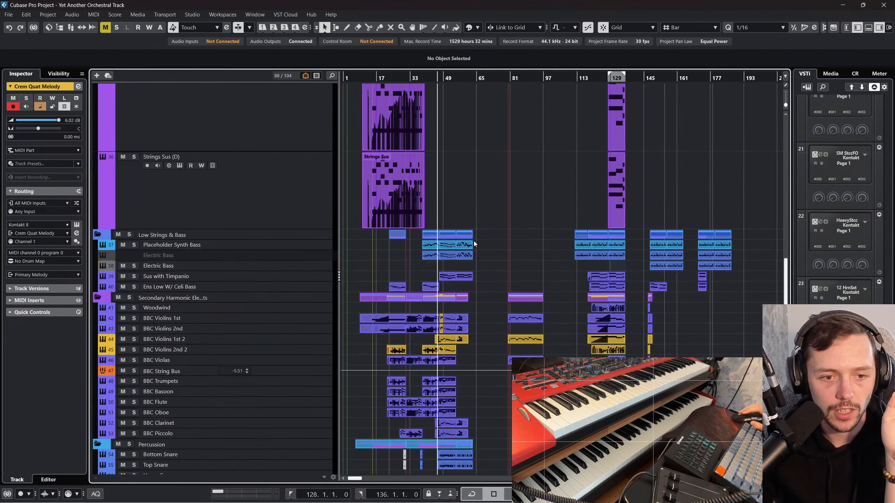
pyautogui.scroll(-6, 457, 143)
pyautogui.moveTo(439, 76); pyautogui.dragTo(427, 91)
pyautogui.scroll(5, 590, 175)
pyautogui.scroll(10, 562, 181)
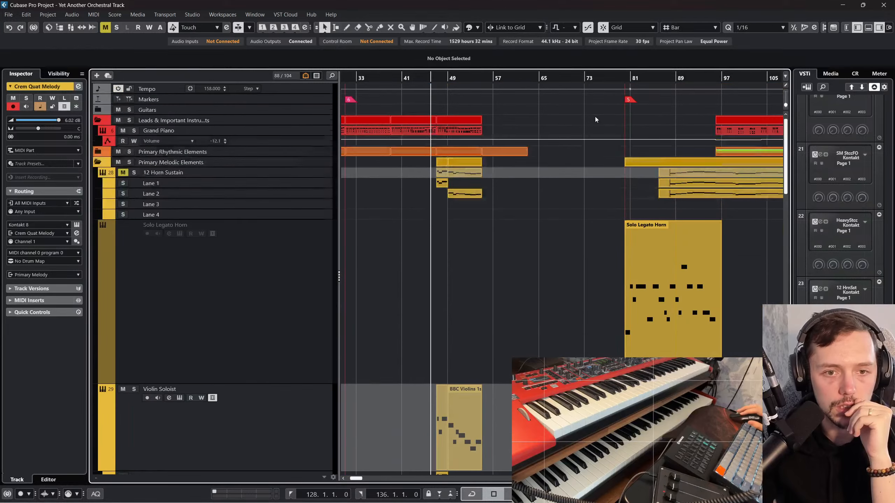
# Step: Play the arrangement from the marker near bar 80 and examine the melodic, harmonic and bass tracks up to bar 136
pyautogui.click(624, 78)
pyautogui.hscroll(3, 622, 105)
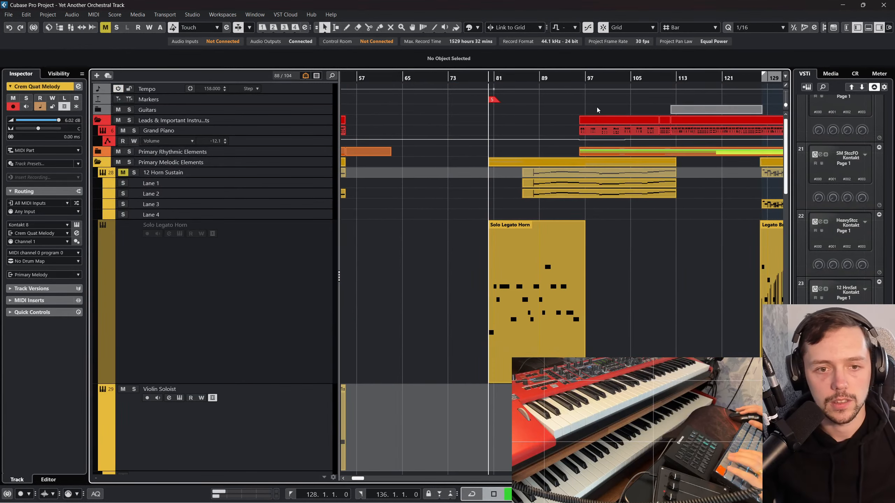
pyautogui.scroll(-5, 499, 233)
pyautogui.scroll(-6, 515, 120)
pyautogui.hscroll(5, 529, 153)
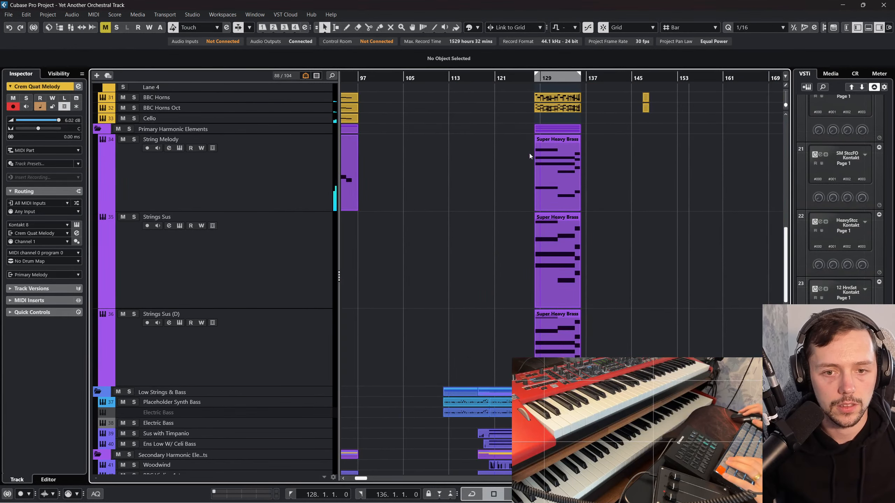
pyautogui.scroll(-2, 449, 233)
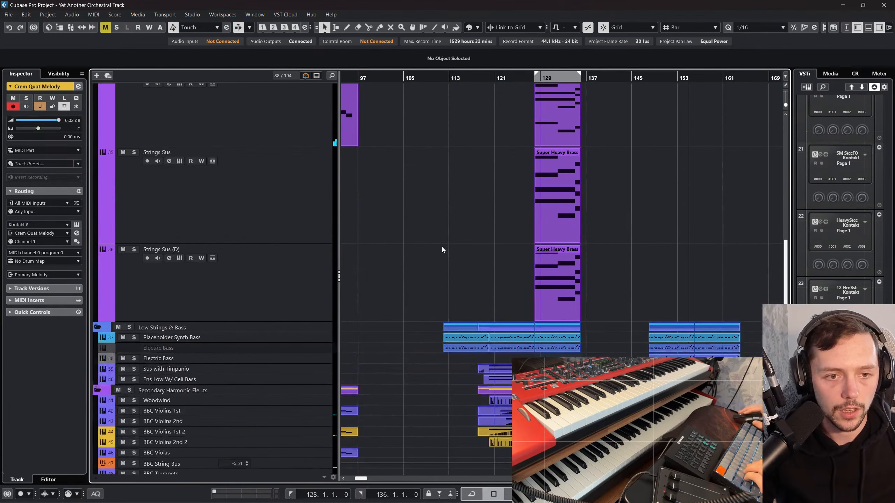
pyautogui.scroll(10, 442, 248)
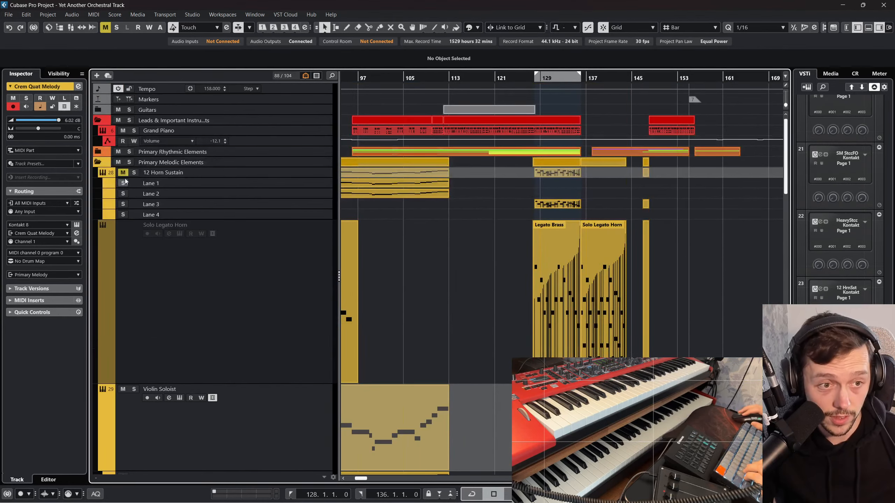
# Step: Expand the Primary Rhythmic Elements folder and shrink the track heights and timeline to an overview of the whole arrangement
pyautogui.click(102, 152)
pyautogui.scroll(6, 491, 199)
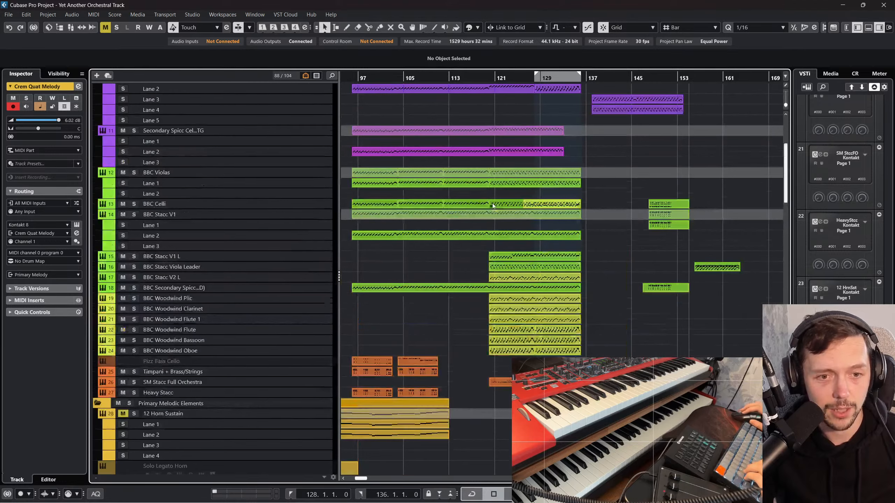
pyautogui.press('z')
pyautogui.press('z')
pyautogui.scroll(-6, 490, 200)
pyautogui.press('z')
pyautogui.press('z')
pyautogui.press('g')
pyautogui.press('g')
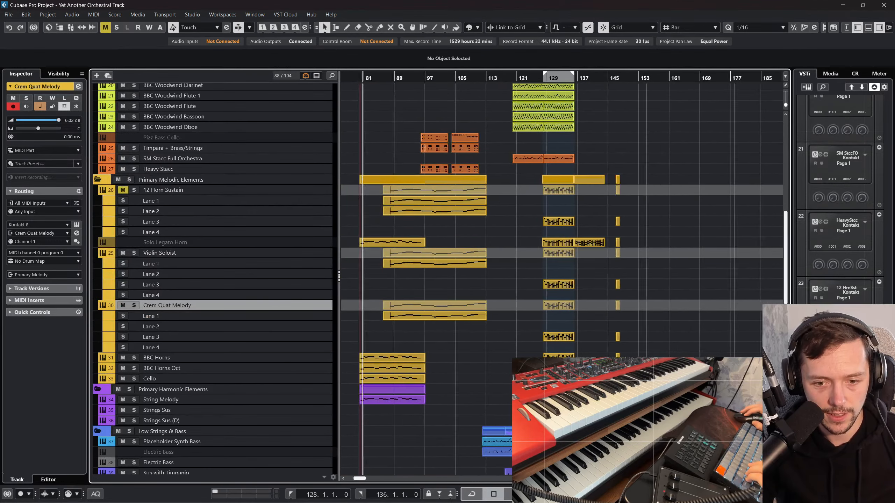
pyautogui.hotkey('shift', 'h')
pyautogui.hotkey('shift', 'h')
pyautogui.hotkey('shift', 'h')
pyautogui.hotkey('shift', 'g')
pyautogui.hotkey('shift', 'g')
pyautogui.hotkey('shift', 'g')
pyautogui.hotkey('shift', 'g')
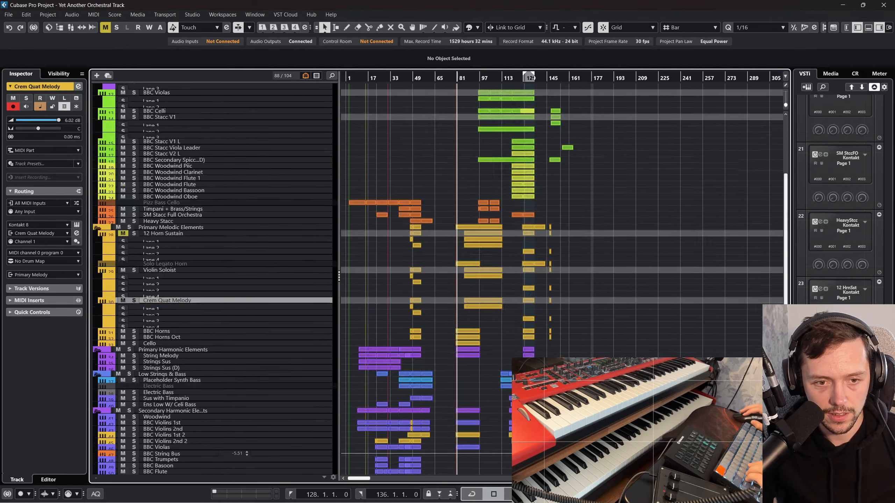
pyautogui.scroll(-4, 689, 348)
pyautogui.scroll(6, 683, 310)
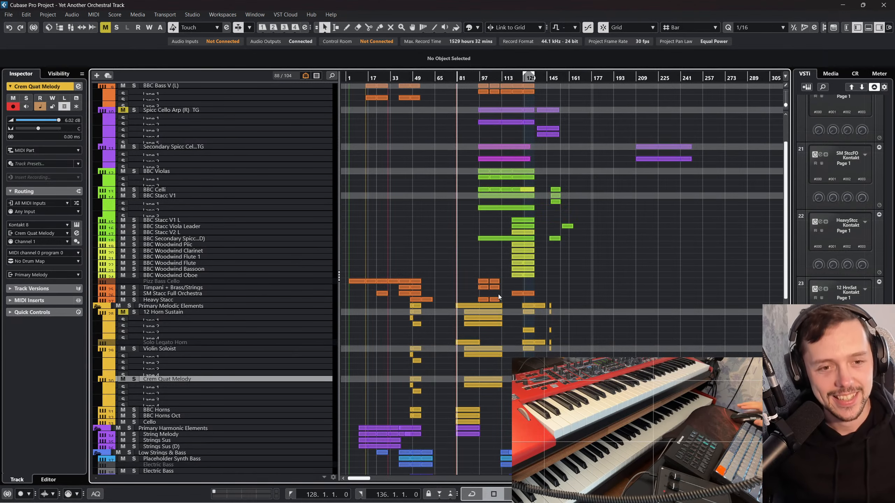
pyautogui.scroll(3, 368, 261)
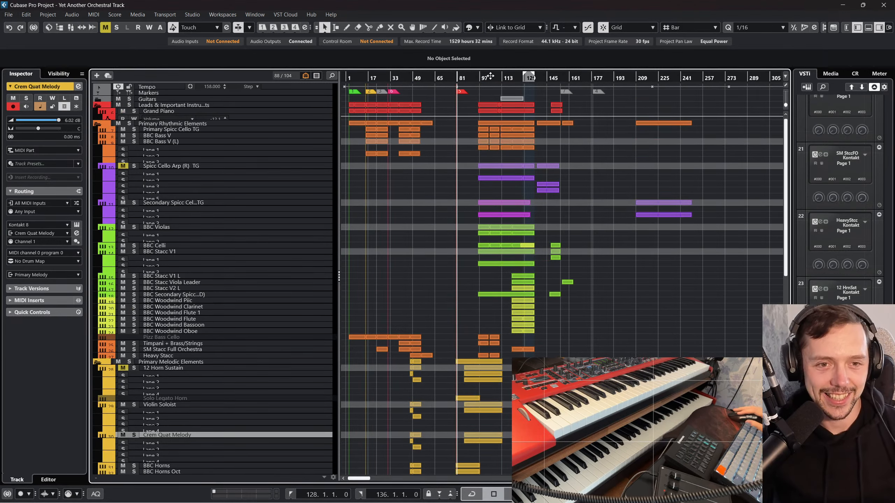
# Step: Play from just before bar 97 and lower Crem Quat Melody's mixer volume to -6.93 dB
pyautogui.moveTo(490, 76)
pyautogui.mouseDown()
pyautogui.moveTo(475, 91)
pyautogui.moveTo(485, 92)
pyautogui.mouseUp()
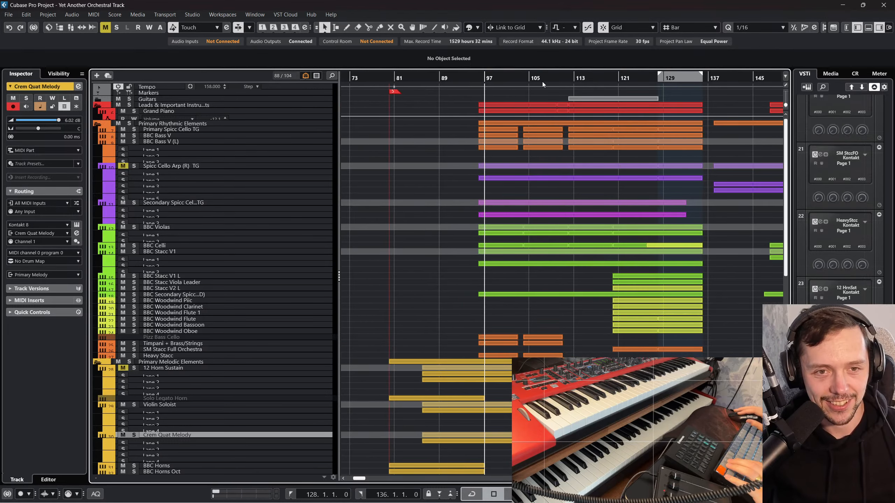
pyautogui.press('space')
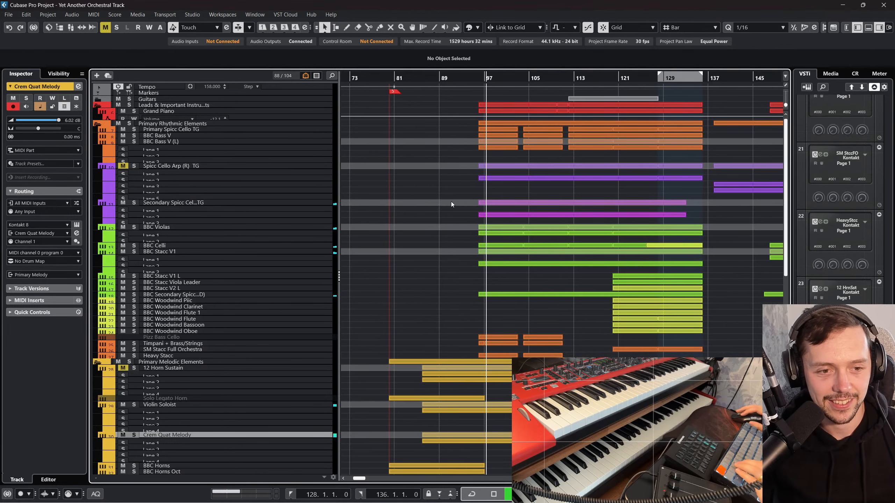
pyautogui.scroll(-5, 428, 264)
pyautogui.press('F3')
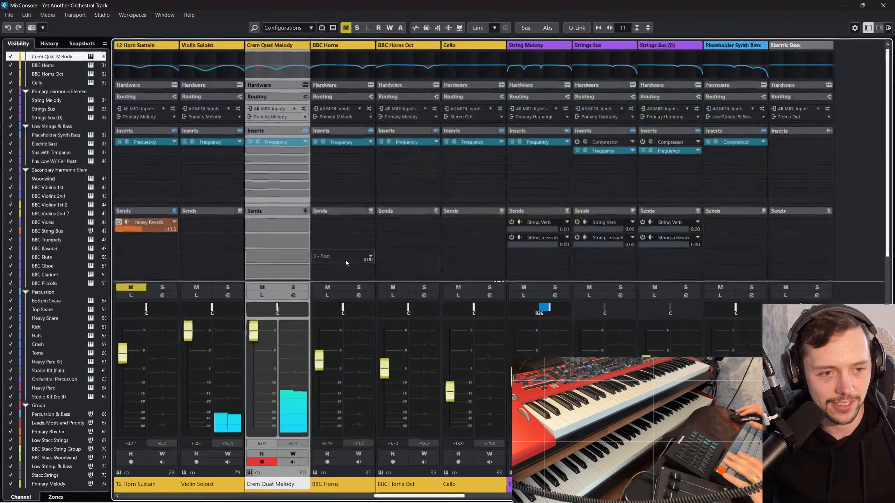
pyautogui.moveTo(254, 336); pyautogui.dragTo(256, 380)
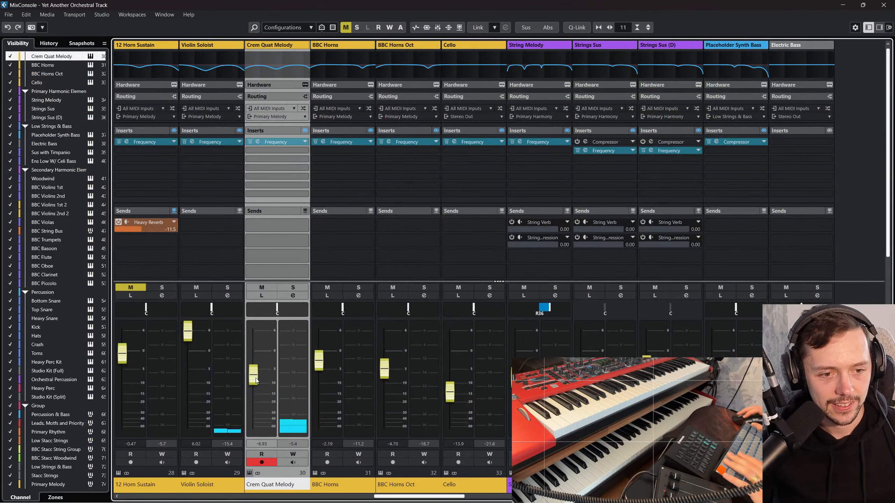
pyautogui.press('F3')
# Step: Enlarge the Crem Quat Melody track and delete its 12 Horn Sustain part spanning bars 86 to 113
pyautogui.moveTo(308, 280); pyautogui.dragTo(307, 343)
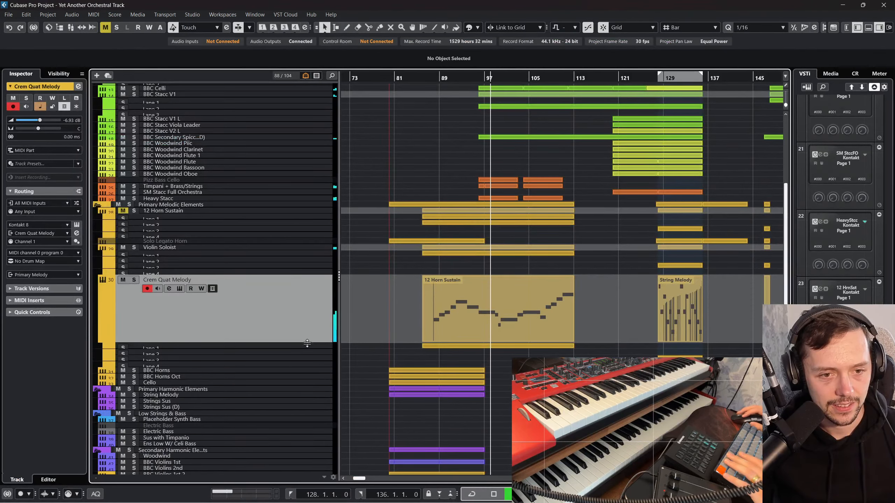
pyautogui.click(505, 310)
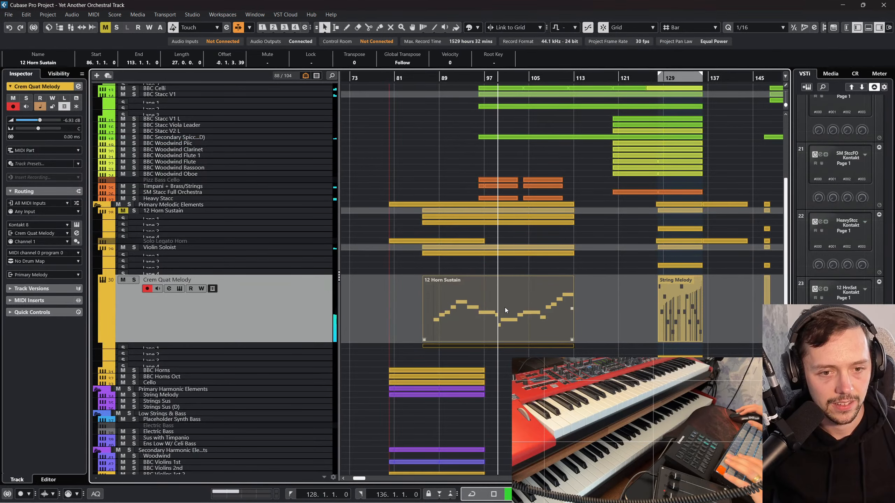
pyautogui.press('Delete')
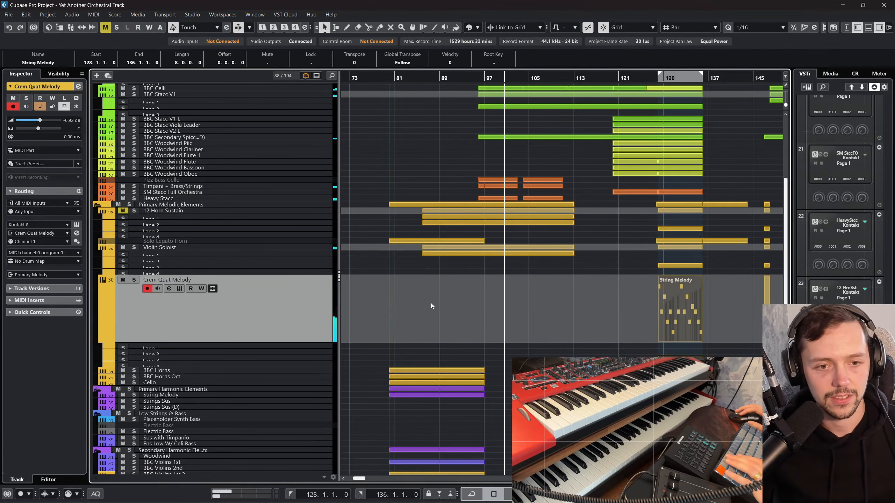
# Step: Play again from just before bar 97 and solo Crem Quat Melody
pyautogui.moveTo(478, 75); pyautogui.dragTo(479, 92)
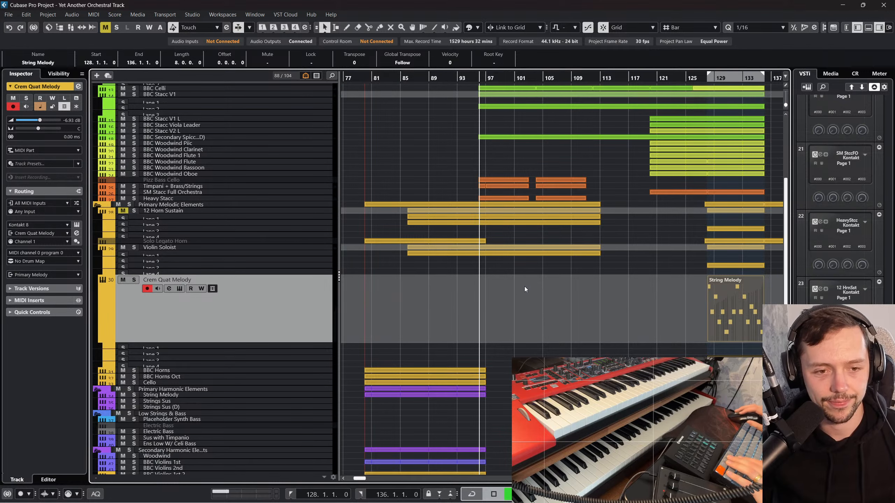
pyautogui.click(436, 300)
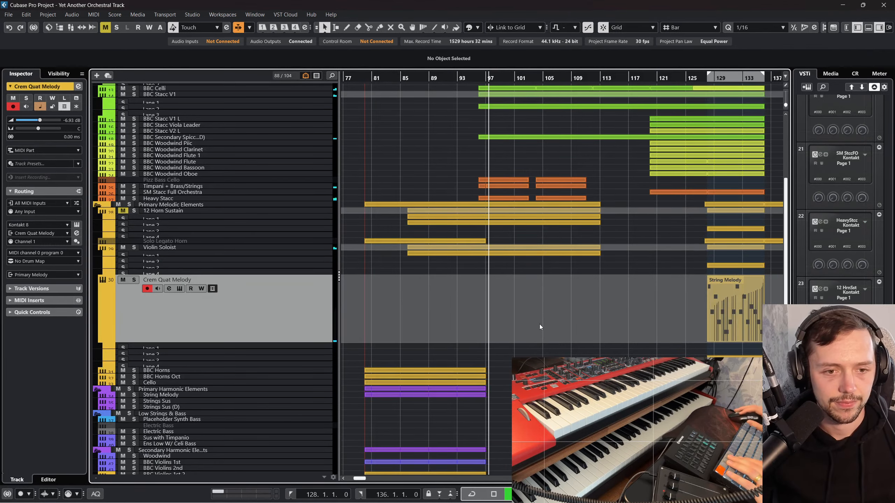
pyautogui.scroll(-4, 311, 334)
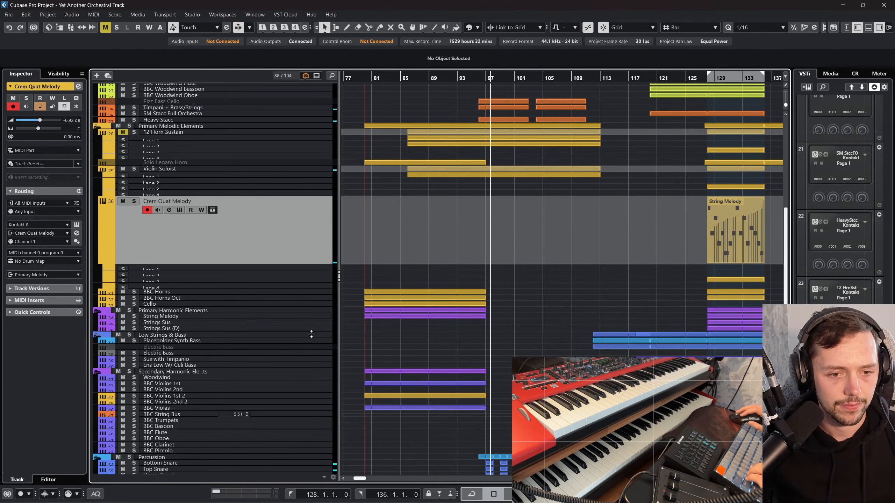
pyautogui.click(134, 201)
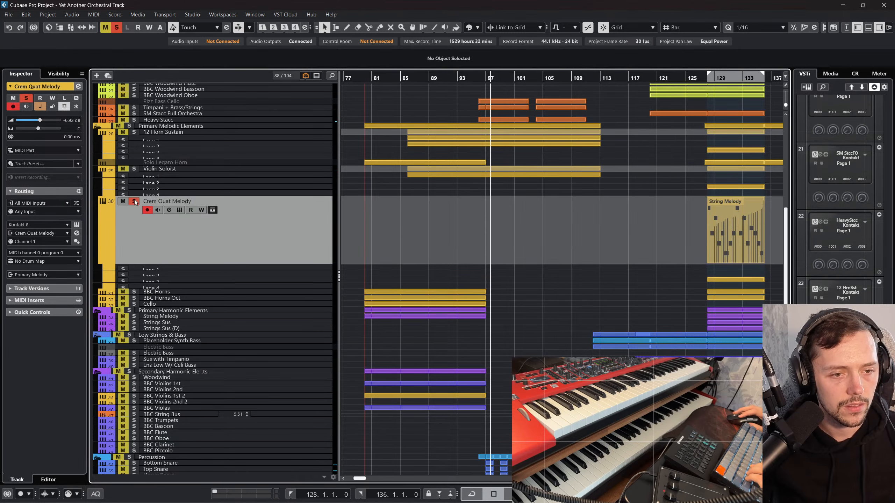
# Step: Clear all active solos and play the full arrangement from about bar 94
pyautogui.scroll(3, 266, 232)
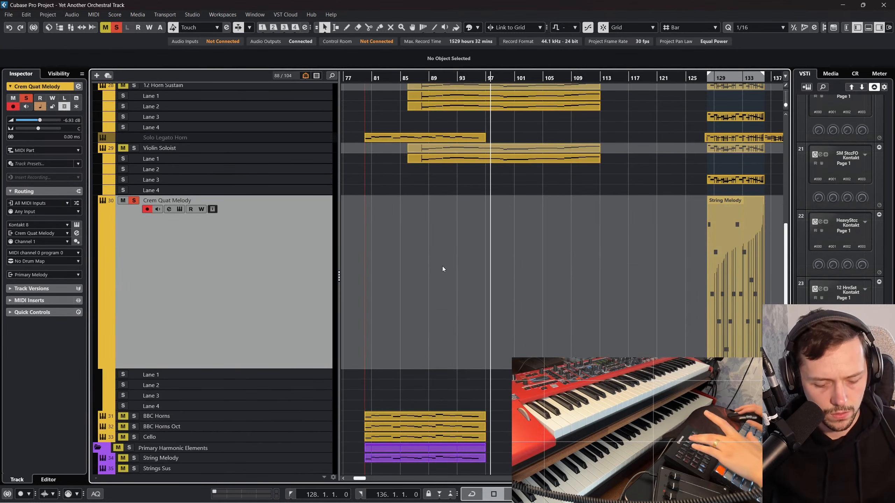
pyautogui.click(467, 80)
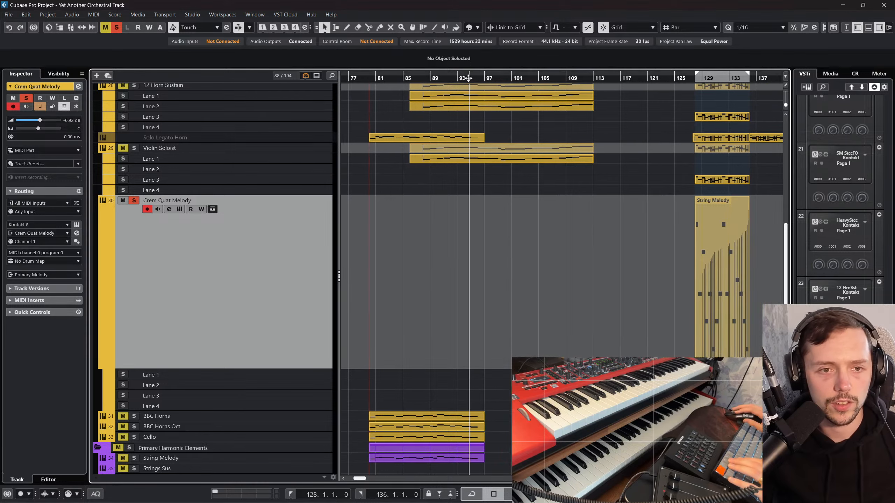
pyautogui.scroll(-4, 385, 142)
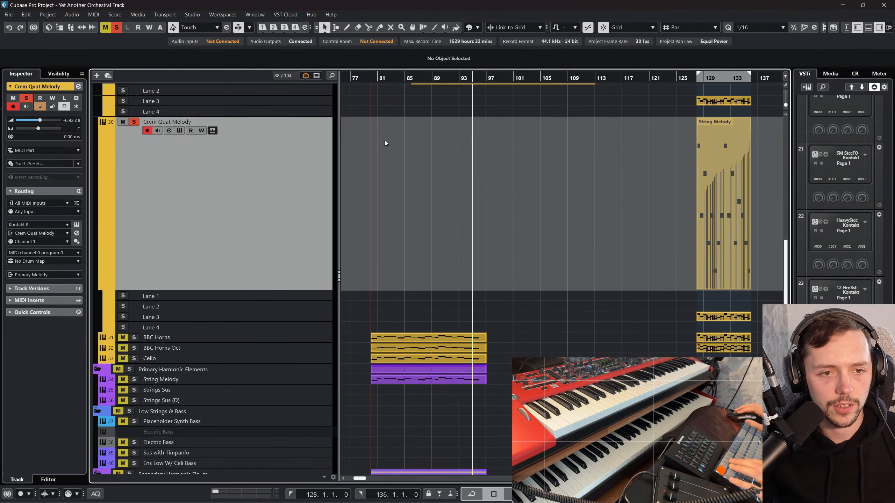
pyautogui.click(117, 31)
pyautogui.scroll(8, 477, 102)
pyautogui.press('space')
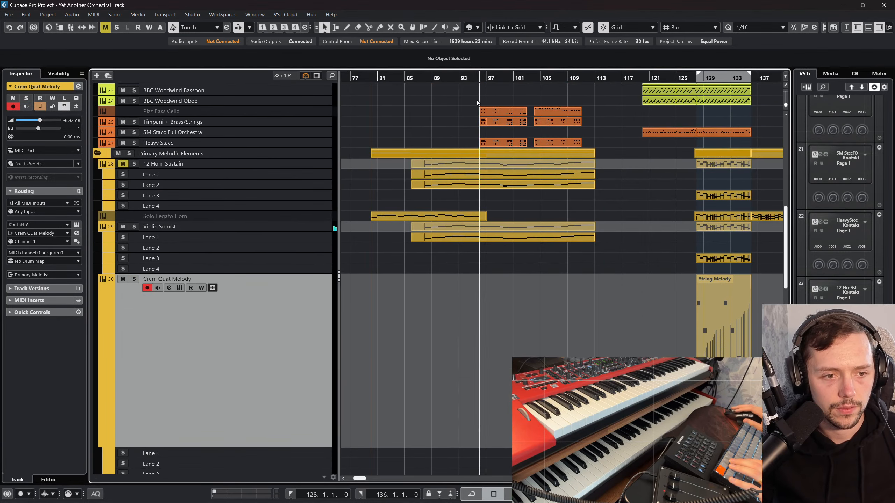
# Step: Audition the Violin Soloist track in solo during playback and return to the full mix
pyautogui.scroll(-4, 463, 158)
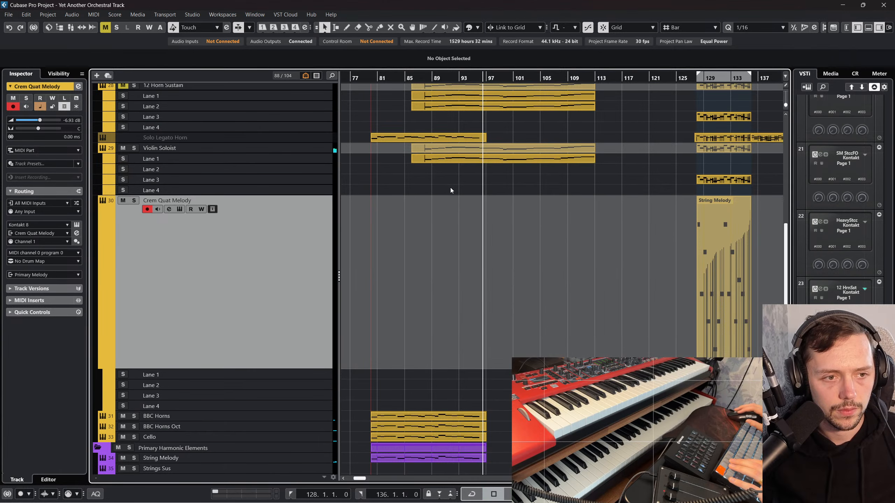
pyautogui.scroll(4, 449, 187)
pyautogui.click(451, 240)
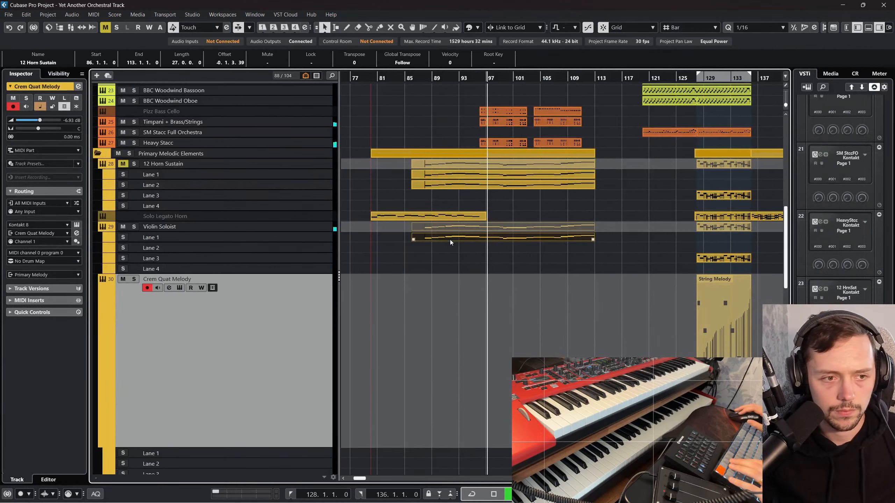
pyautogui.click(430, 259)
pyautogui.click(134, 226)
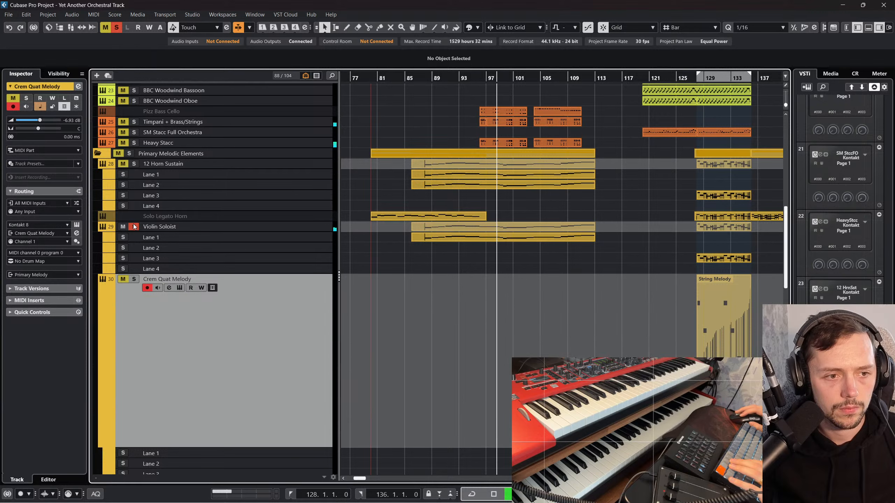
pyautogui.click(134, 227)
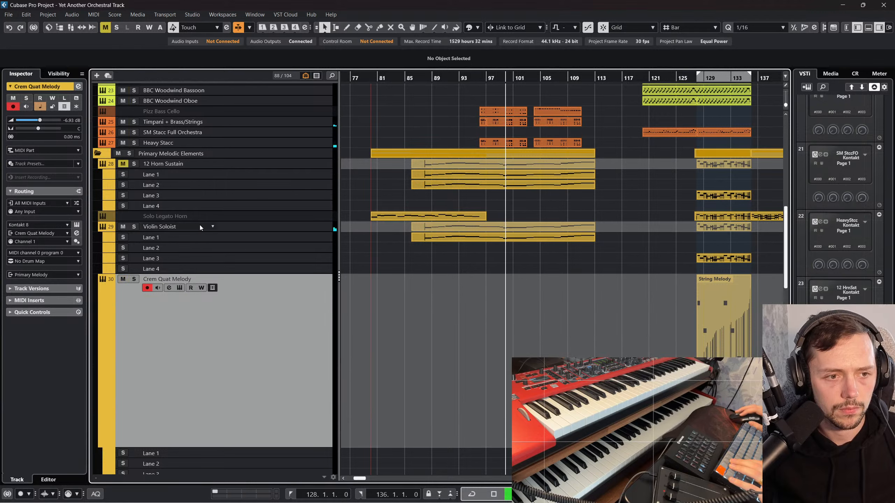
# Step: Raise Violin Soloist's volume to -0.35 dB and briefly inspect the notes of its part spanning bars 86 to 113
pyautogui.click(262, 227)
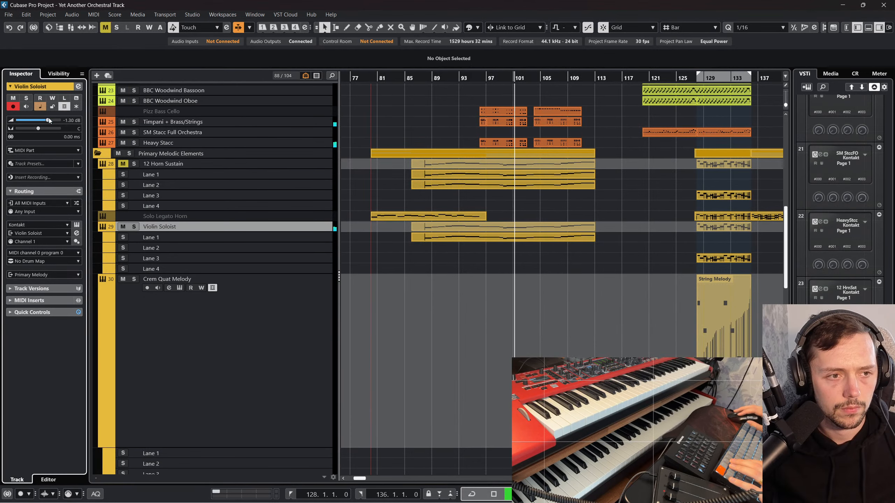
pyautogui.moveTo(48, 121); pyautogui.dragTo(50, 121)
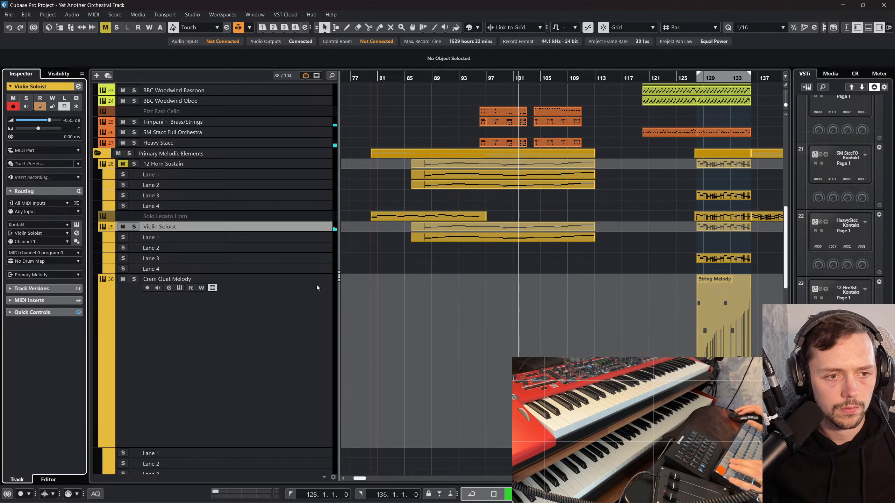
pyautogui.doubleClick(477, 232)
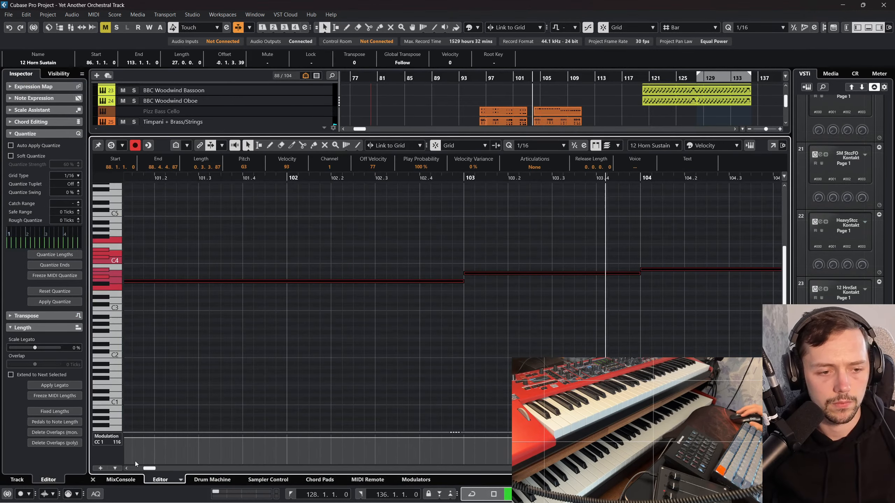
pyautogui.click(93, 480)
pyautogui.click(514, 280)
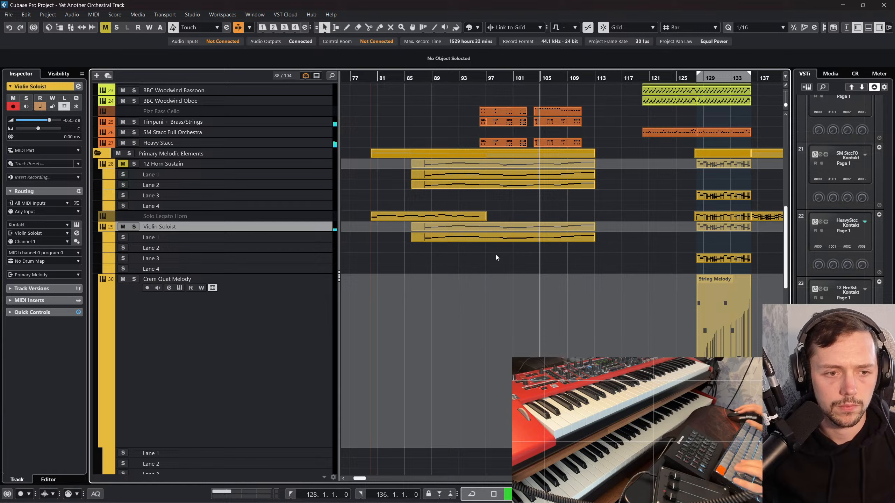
# Step: Look over the rhythmic tracks during playback and unmute the 12 Horn Sustain track
pyautogui.click(318, 309)
pyautogui.scroll(8, 609, 204)
pyautogui.scroll(-3, 598, 229)
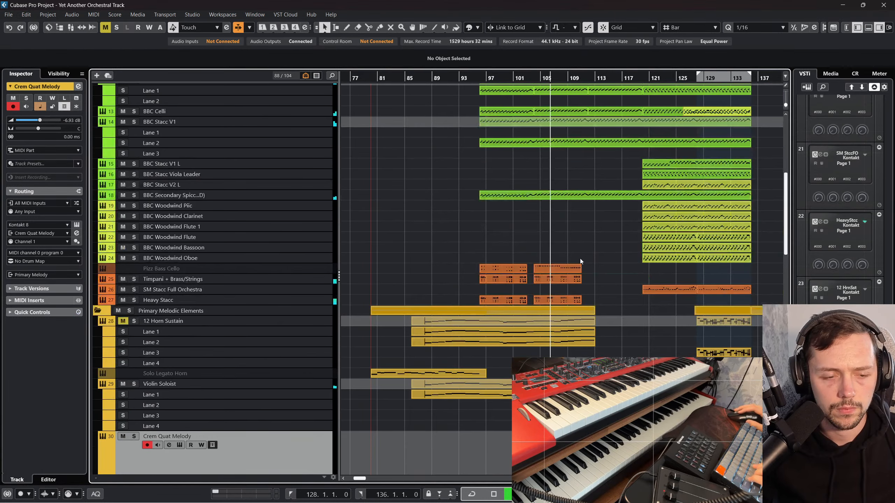
pyautogui.scroll(10, 579, 263)
pyautogui.scroll(-4, 577, 263)
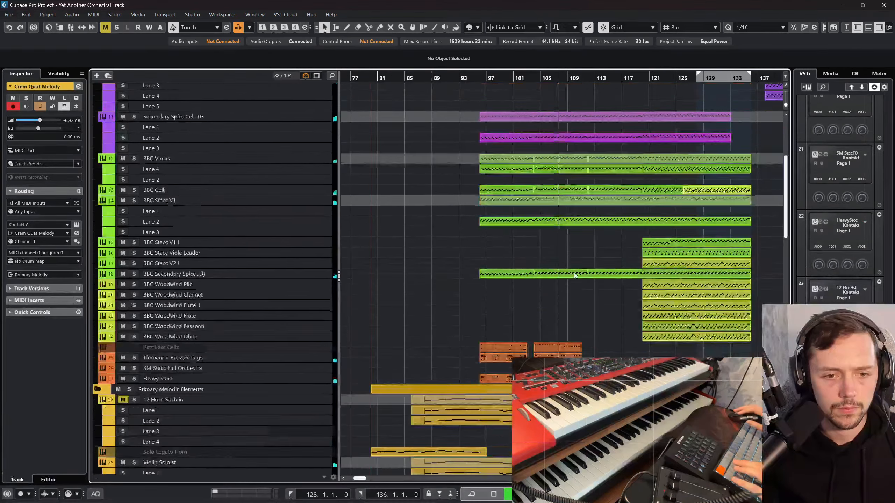
pyautogui.scroll(-6, 574, 275)
pyautogui.scroll(2, 453, 324)
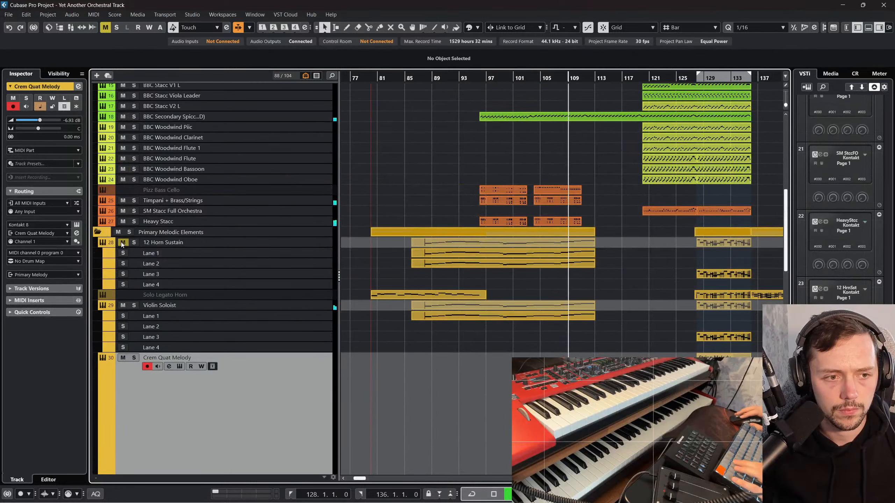
pyautogui.click(253, 247)
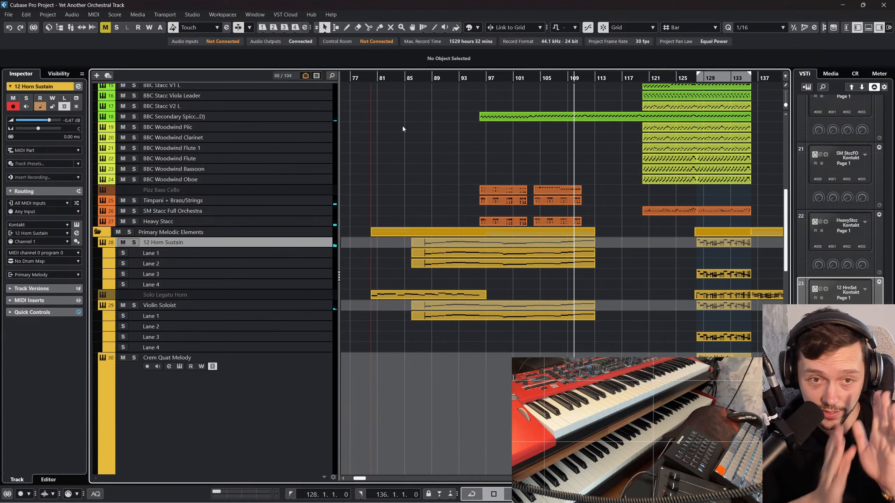
# Step: Shrink the enlarged Crem Quat Melody track to the standard height and rename it Crem Quartet Melody
pyautogui.scroll(-4, 395, 174)
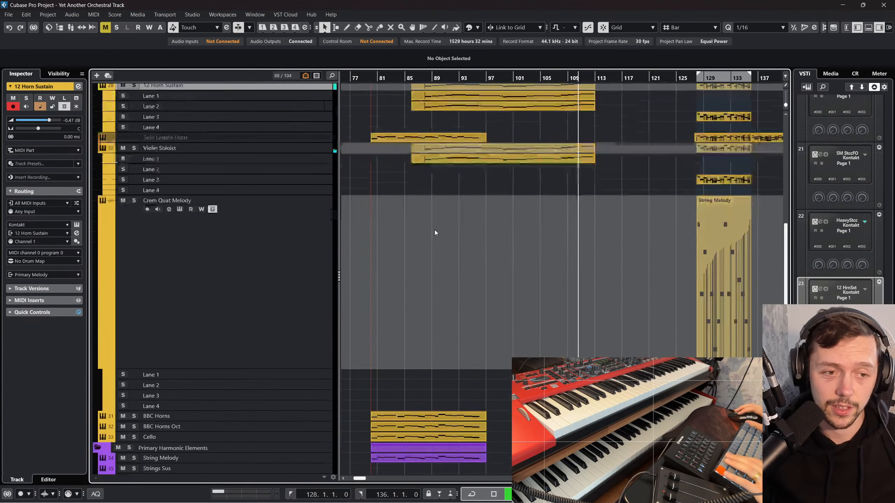
pyautogui.click(208, 295)
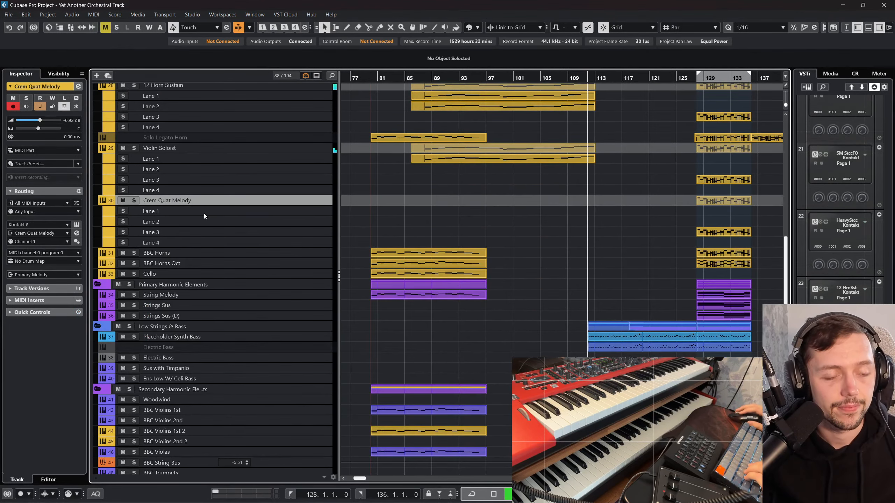
pyautogui.doubleClick(160, 200)
pyautogui.click(169, 200)
pyautogui.write('rt')
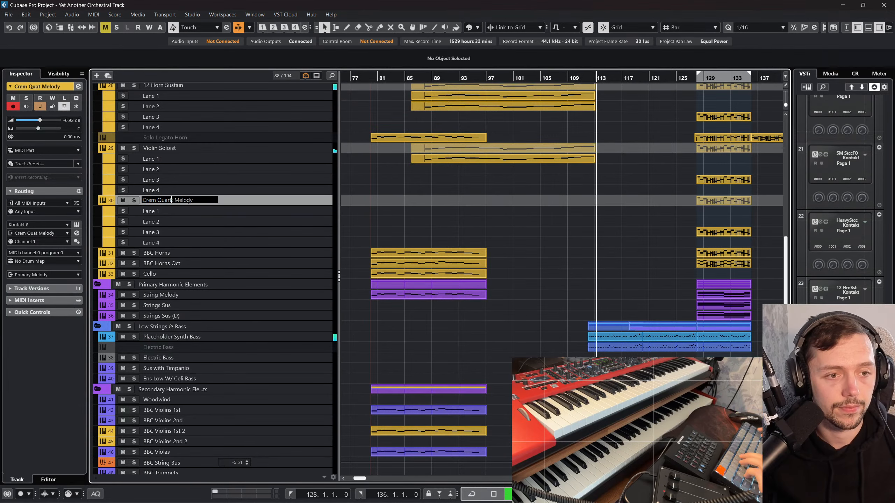
pyautogui.write('e')
pyautogui.press('Return')
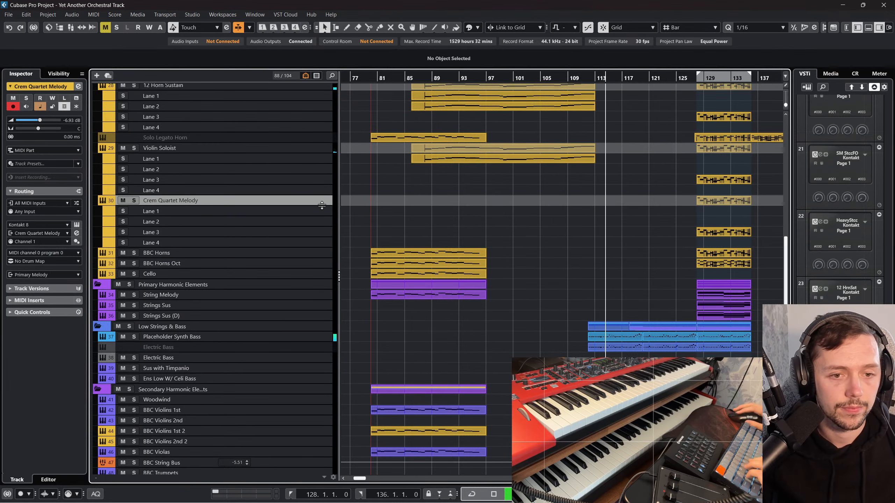
# Step: In the full-screen mixer, raise the BBC Stacc Woodwind group's fader and lower the Low Stacc Strings group to -1.07 dB
pyautogui.scroll(6, 516, 261)
pyautogui.hscroll(4, 516, 260)
pyautogui.scroll(2, 511, 279)
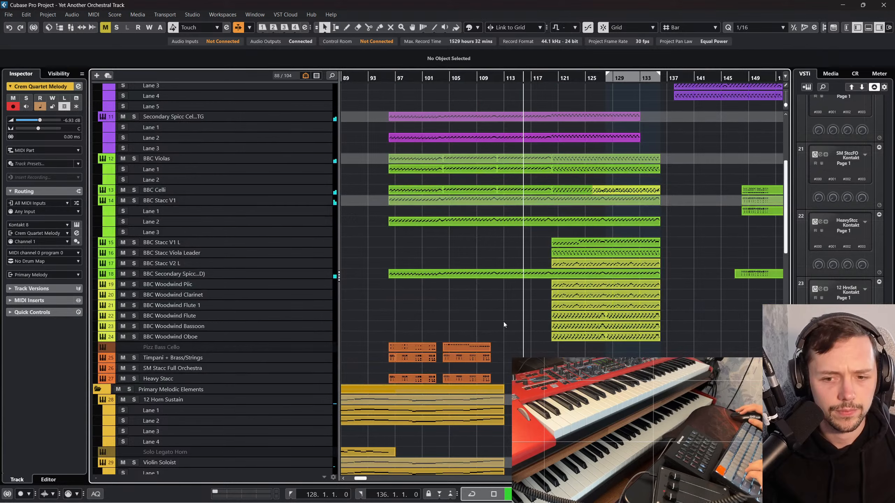
pyautogui.hscroll(-3, 470, 328)
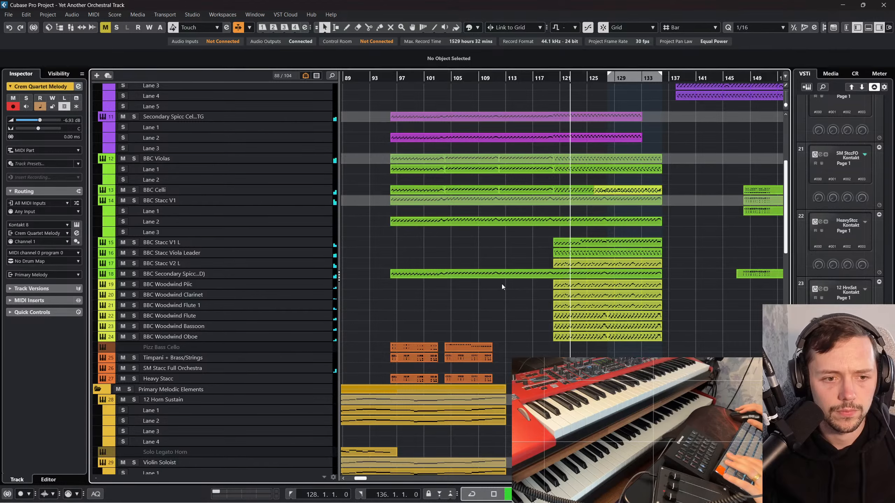
pyautogui.press('F3')
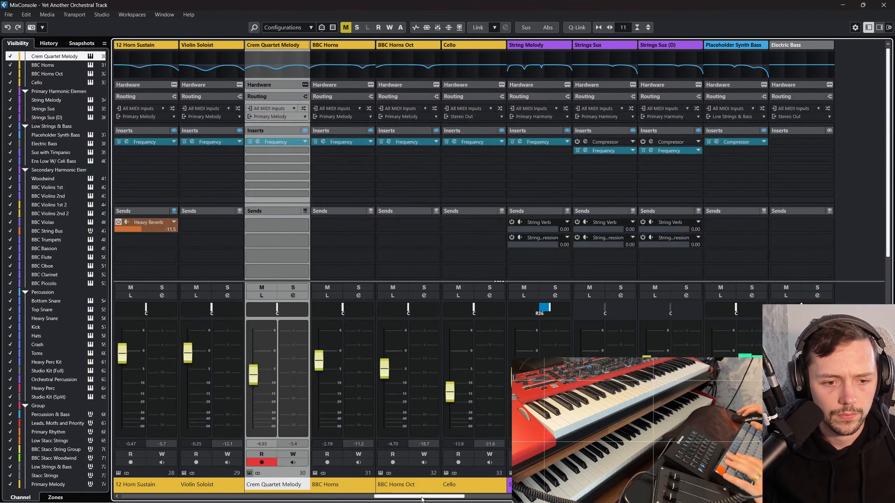
pyautogui.moveTo(436, 494); pyautogui.dragTo(660, 495)
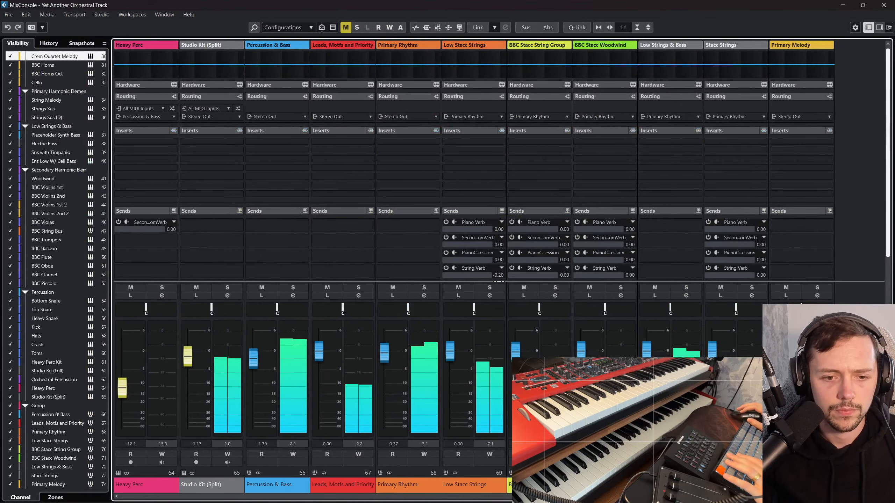
pyautogui.moveTo(581, 350); pyautogui.dragTo(595, 333)
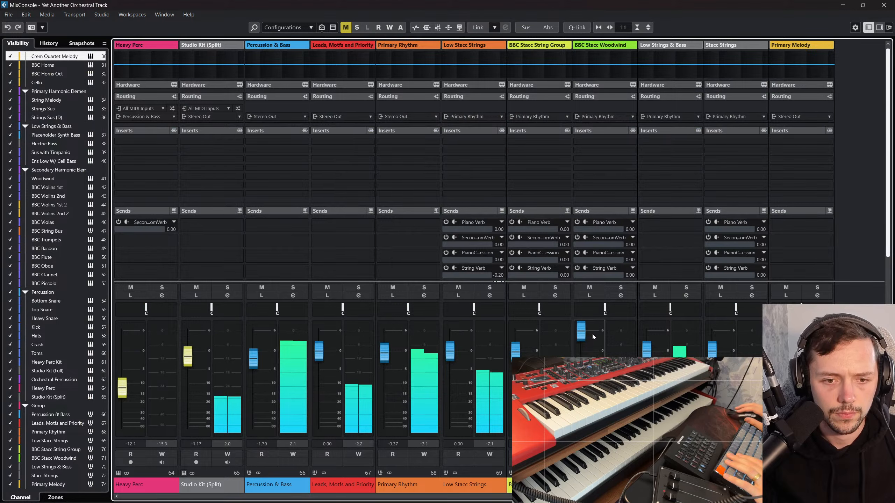
pyautogui.moveTo(451, 352); pyautogui.dragTo(460, 362)
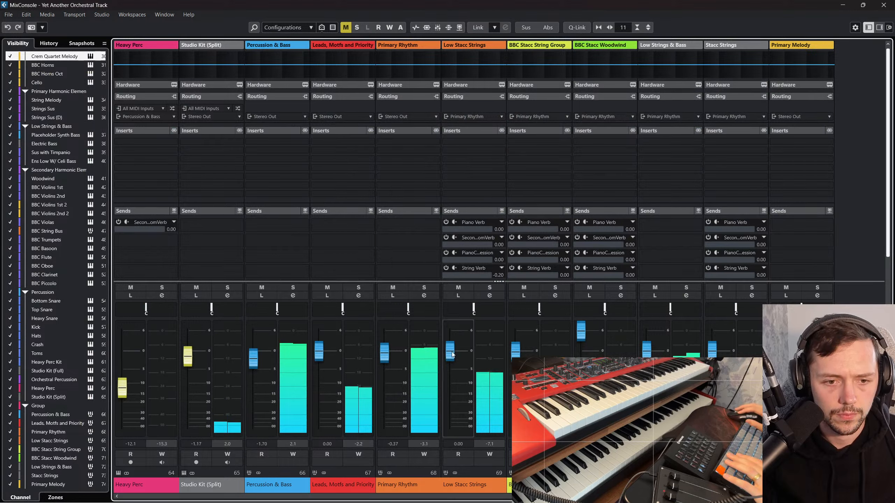
pyautogui.click(517, 355)
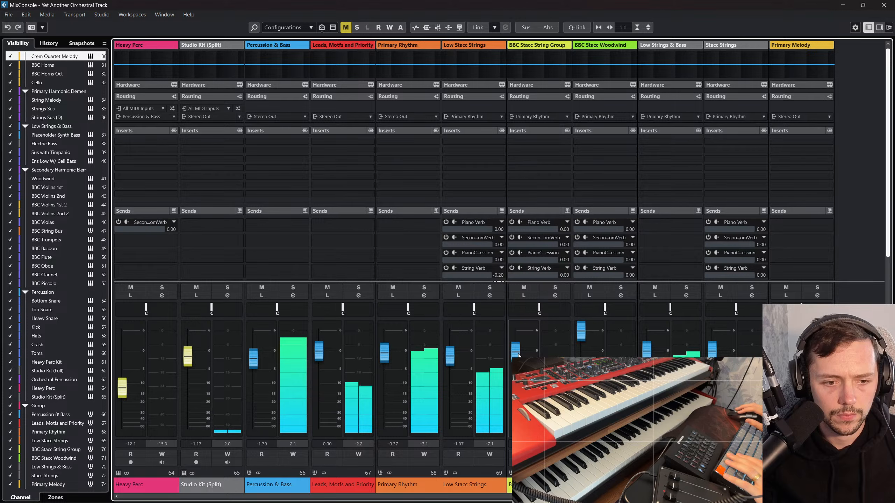
# Step: Set the Primary Rhythm group to 0.00 dB and the Percussion & Bass group to -3.55 dB, and return to the project
pyautogui.click(385, 357)
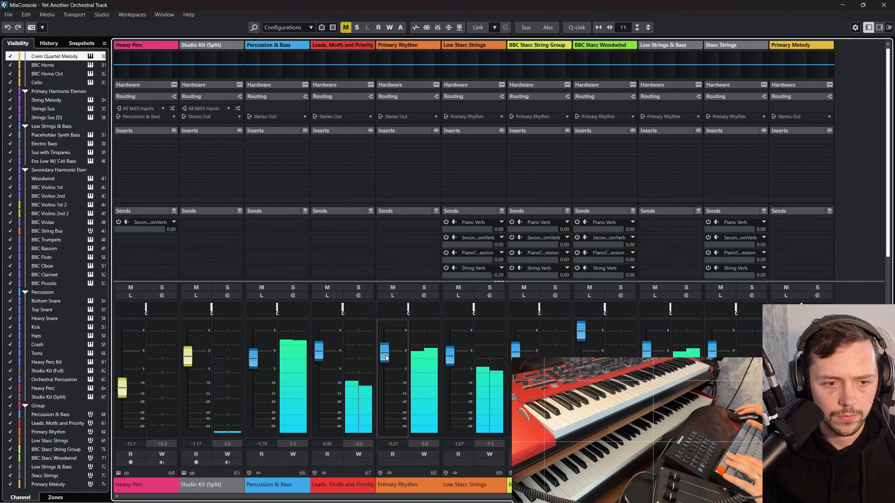
pyautogui.moveTo(386, 358); pyautogui.dragTo(386, 356)
pyautogui.moveTo(253, 359); pyautogui.dragTo(258, 367)
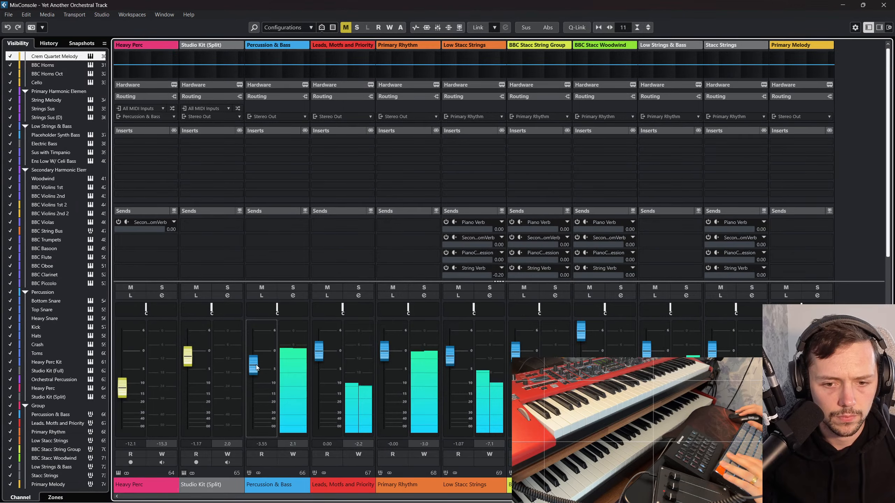
pyautogui.press('F3')
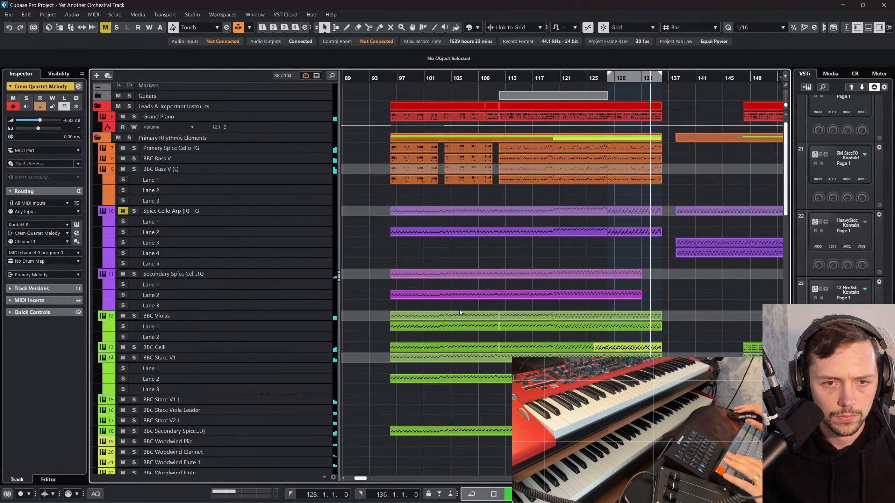
# Step: Mute the 12 Horn Sustain track in the Primary Melodic Elements folder
pyautogui.scroll(-15, 461, 318)
pyautogui.scroll(5, 362, 207)
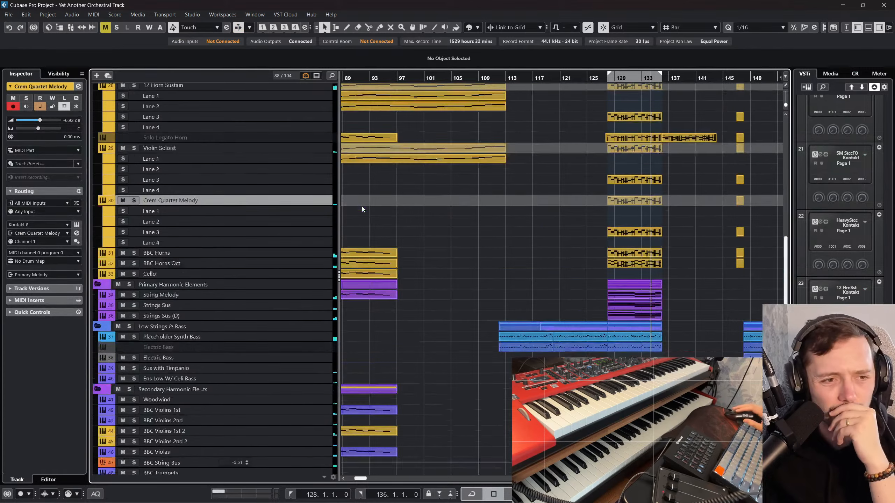
pyautogui.click(286, 167)
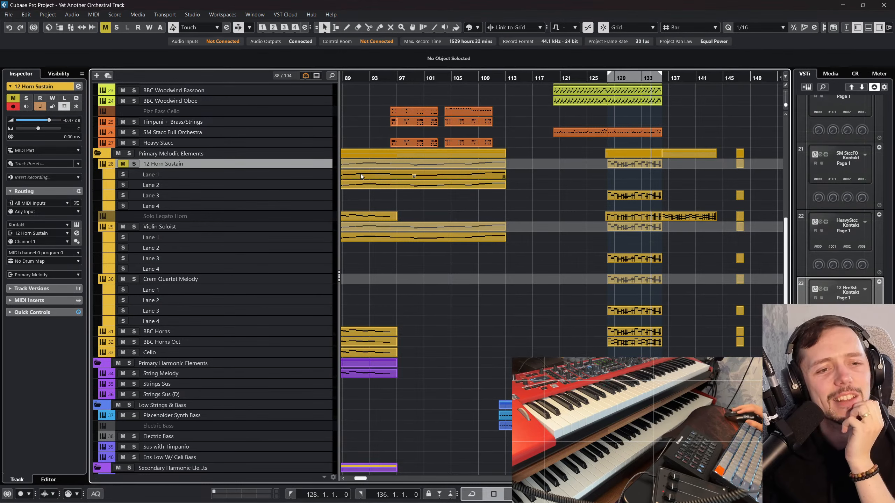
# Step: Select the BBC Horns track and play the melody section from bar 128 at a closer zoom
pyautogui.click(265, 331)
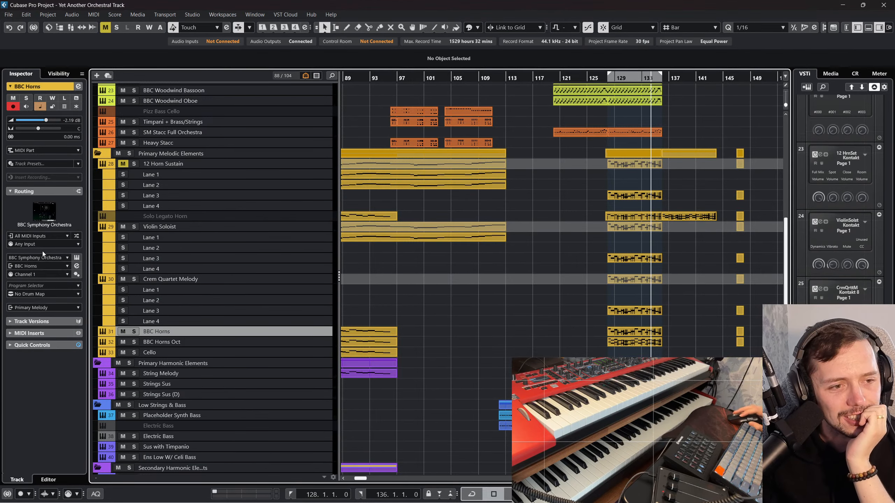
pyautogui.moveTo(611, 78); pyautogui.dragTo(610, 82)
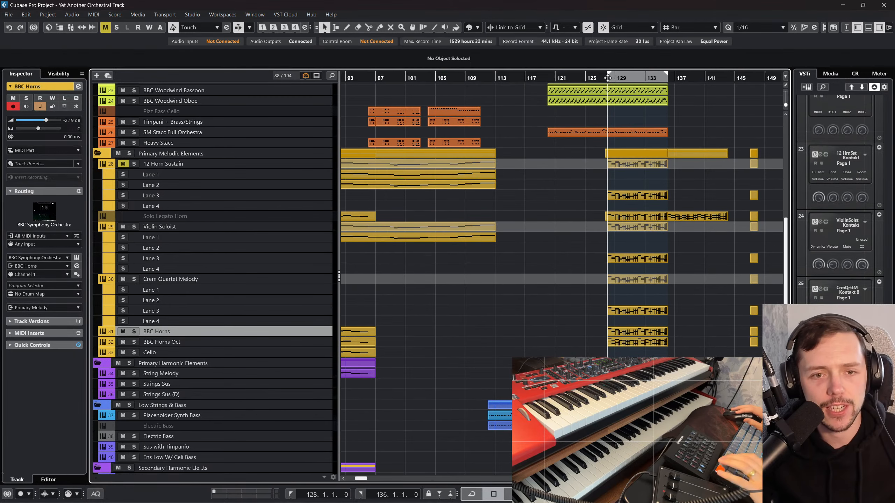
pyautogui.press('h')
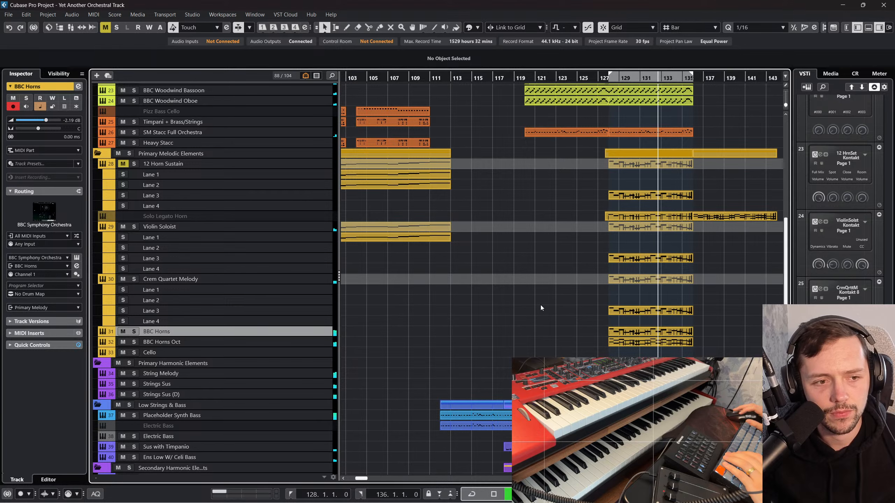
# Step: Set the Crem Quartet Melody track's volume to 1.78 dB and replay the melody section from bar 128
pyautogui.hscroll(-5, 540, 305)
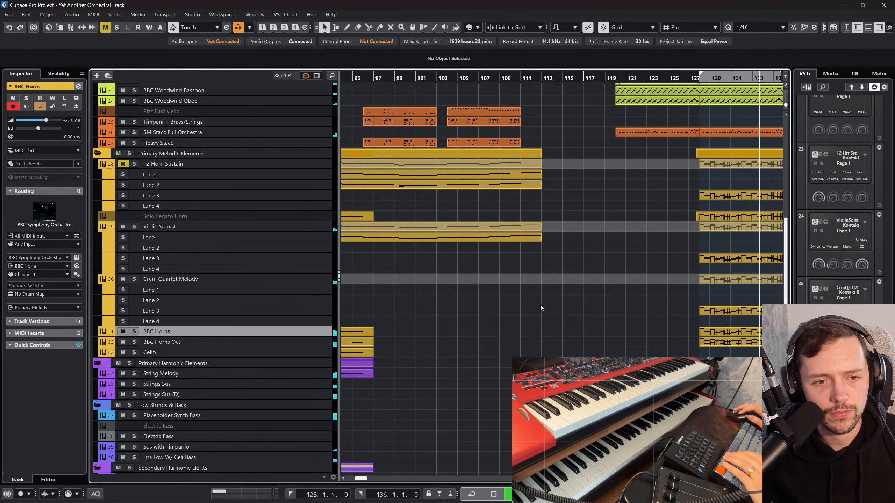
pyautogui.click(316, 280)
pyautogui.moveTo(48, 124); pyautogui.dragTo(51, 123)
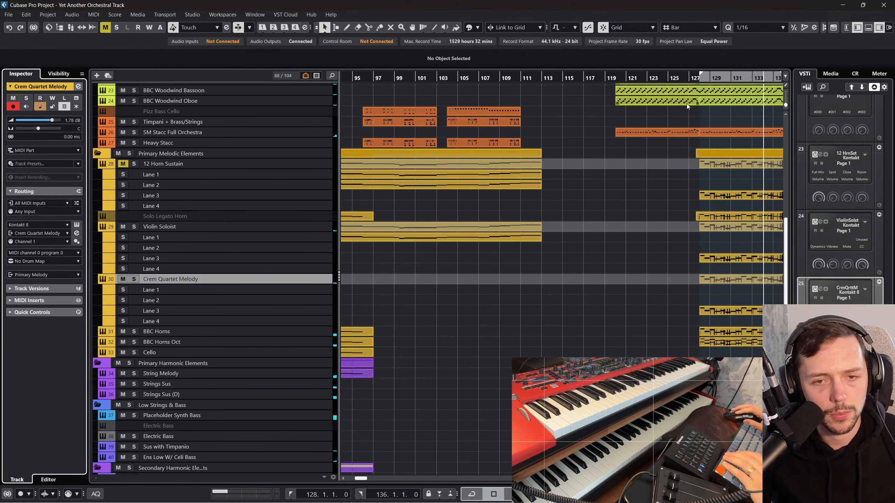
pyautogui.click(701, 77)
pyautogui.press('space')
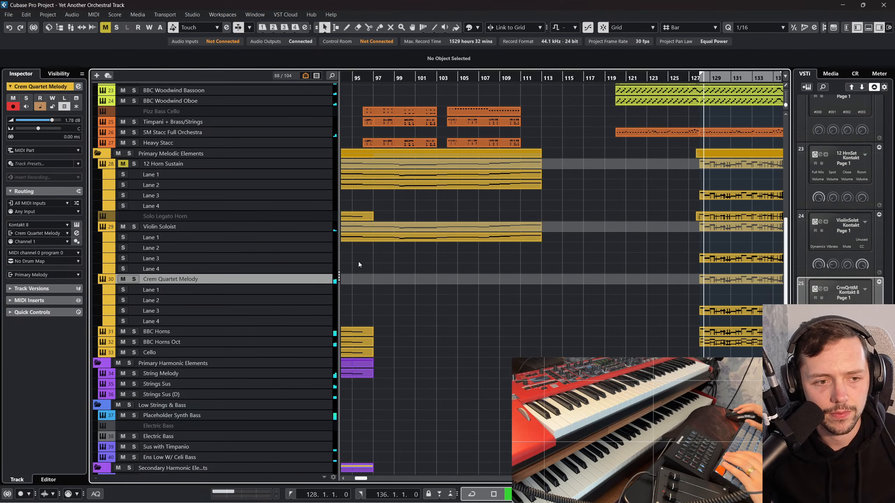
pyautogui.press('F3')
pyautogui.moveTo(437, 499); pyautogui.dragTo(395, 497)
pyautogui.press('F3')
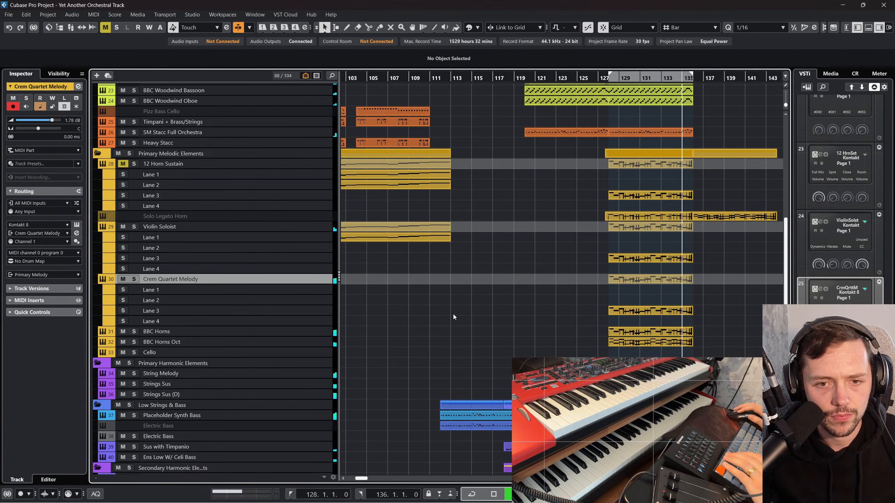
# Step: Delete the Solo Legato Horn part that spans bars 136 to 144
pyautogui.hscroll(1, 453, 314)
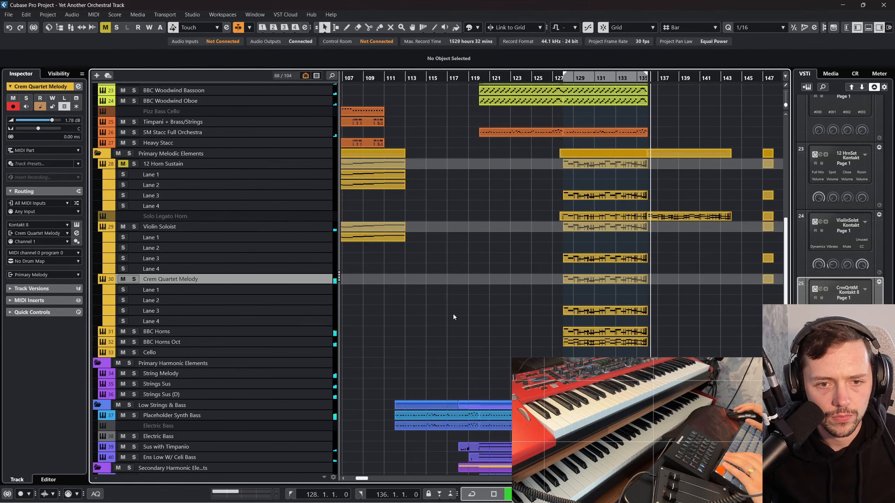
pyautogui.click(729, 218)
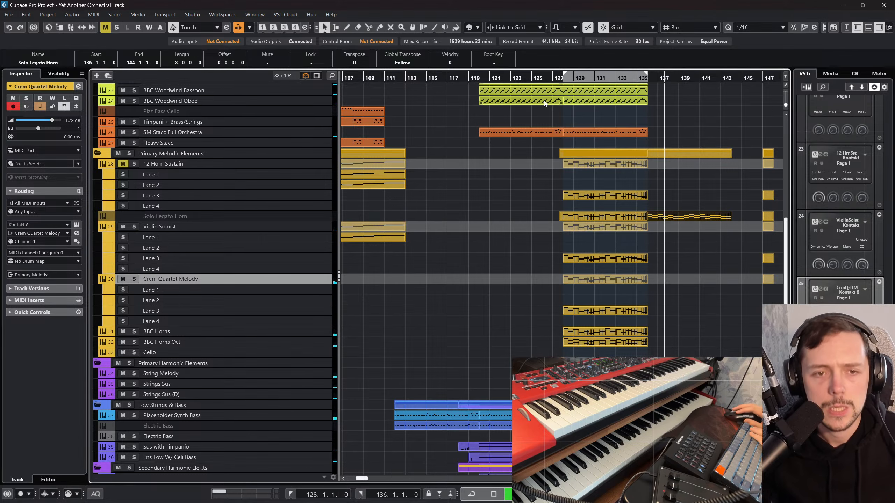
pyautogui.press('Delete')
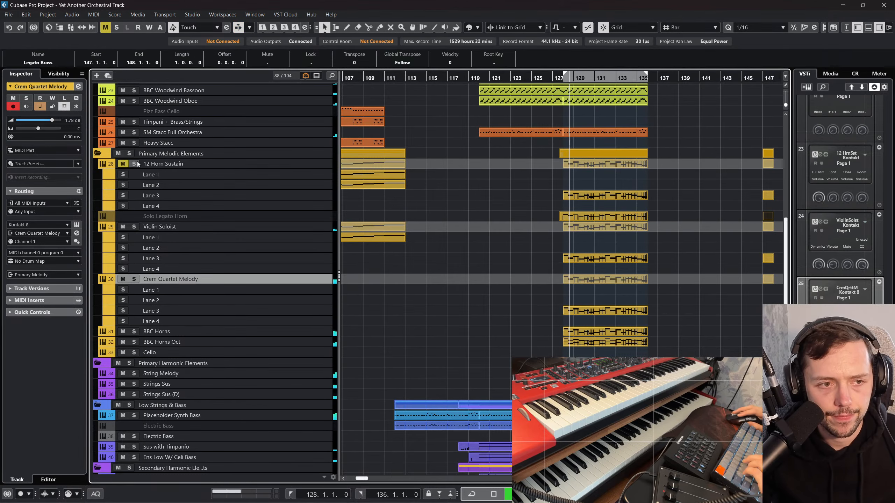
# Step: Audition the melody tracks from Violin Soloist down to Cello in solo, check their levels in the mixer, and clear all solos
pyautogui.moveTo(133, 226); pyautogui.dragTo(134, 353)
pyautogui.press('F3')
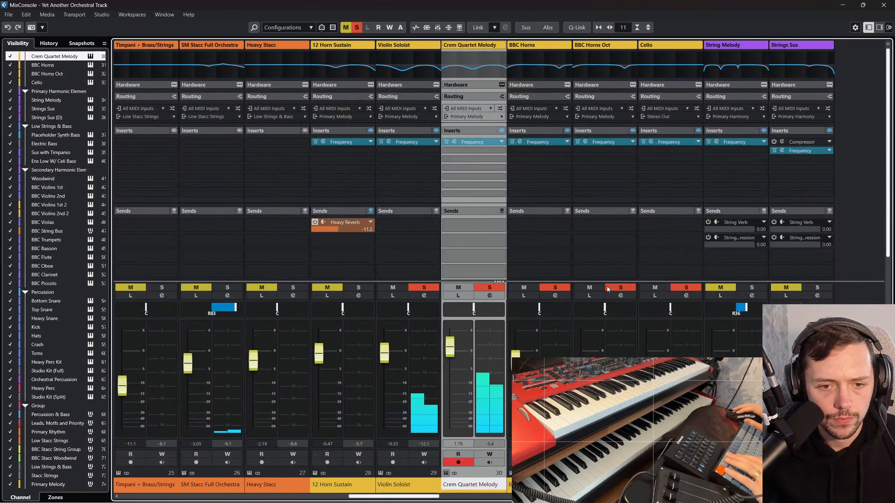
pyautogui.click(884, 4)
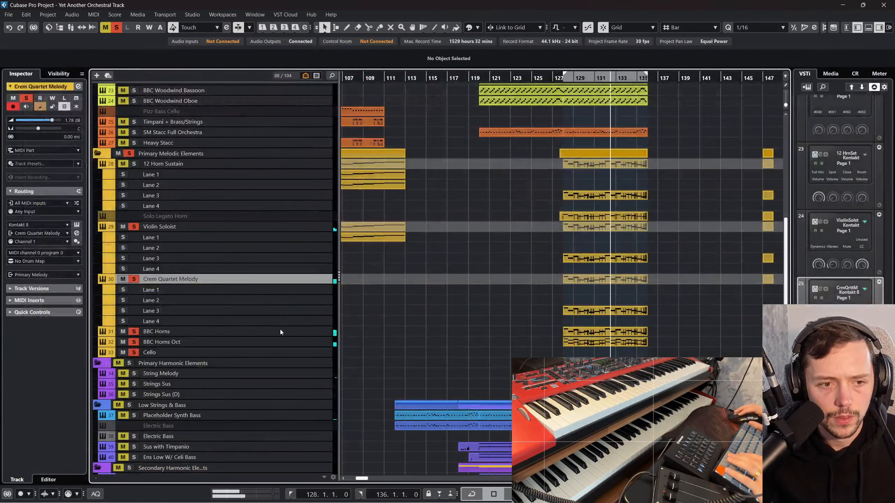
pyautogui.click(117, 27)
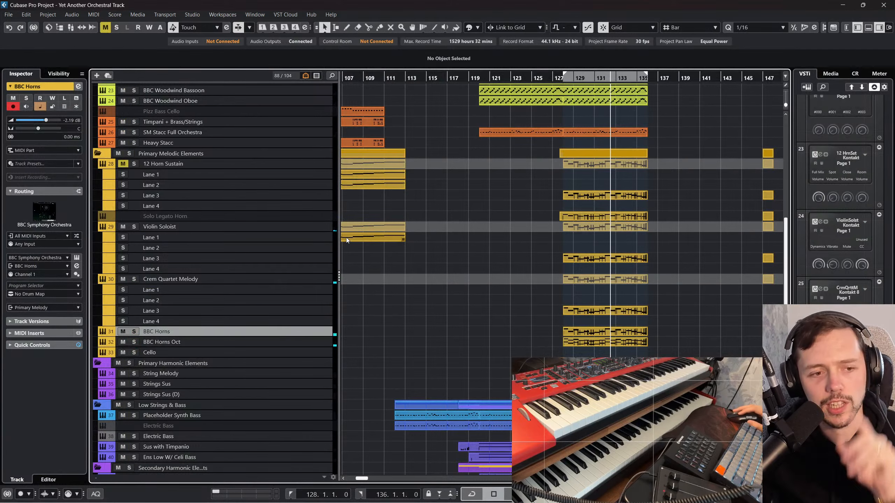
# Step: Check which instrument presets are loaded on the BBC Horns and BBC Horns Oct tracks
pyautogui.click(77, 257)
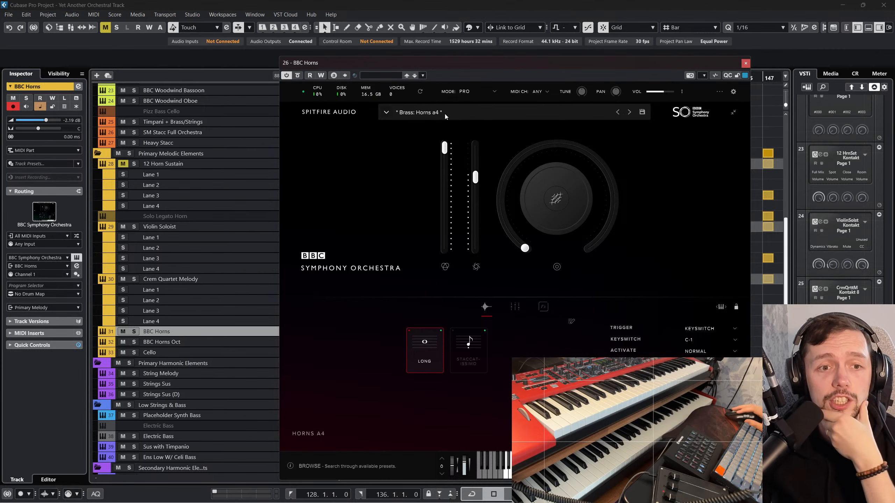
pyautogui.click(745, 64)
pyautogui.scroll(-3, 275, 341)
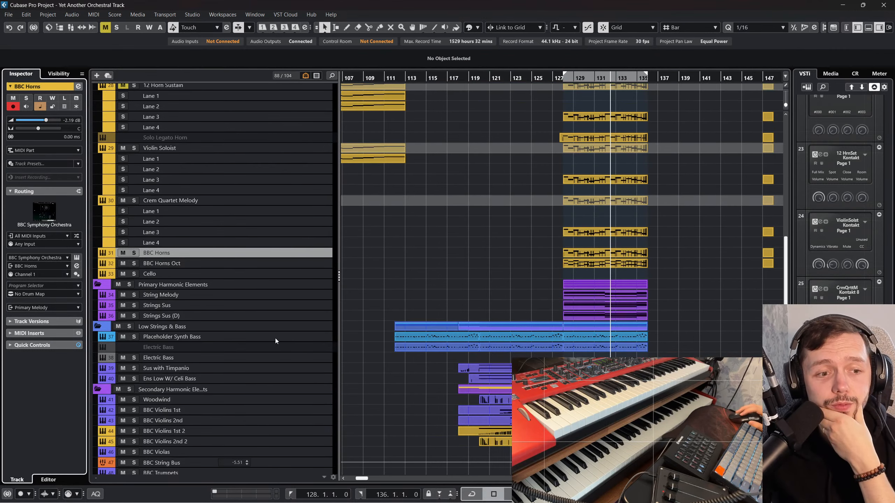
pyautogui.click(296, 263)
pyautogui.click(77, 258)
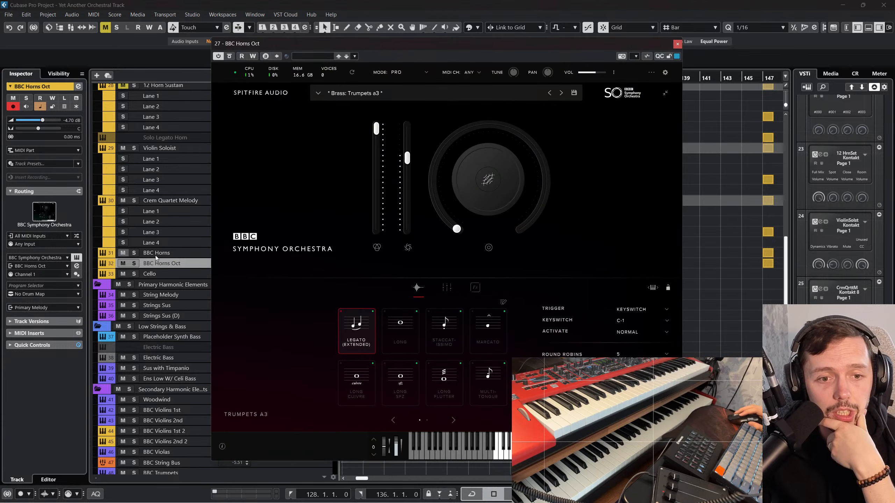
pyautogui.click(677, 45)
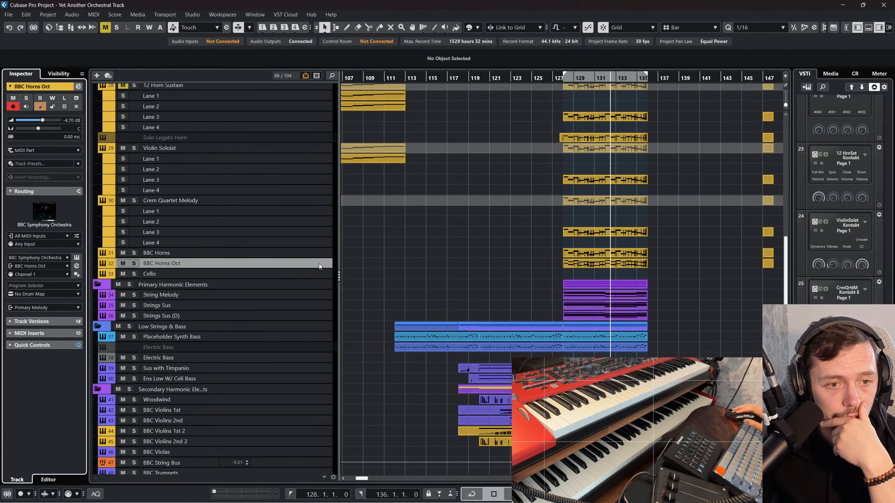
# Step: Enlarge the BBC Horns track and audition its part in solo from bar 128
pyautogui.click(314, 254)
pyautogui.moveTo(315, 258); pyautogui.dragTo(315, 324)
pyautogui.click(585, 275)
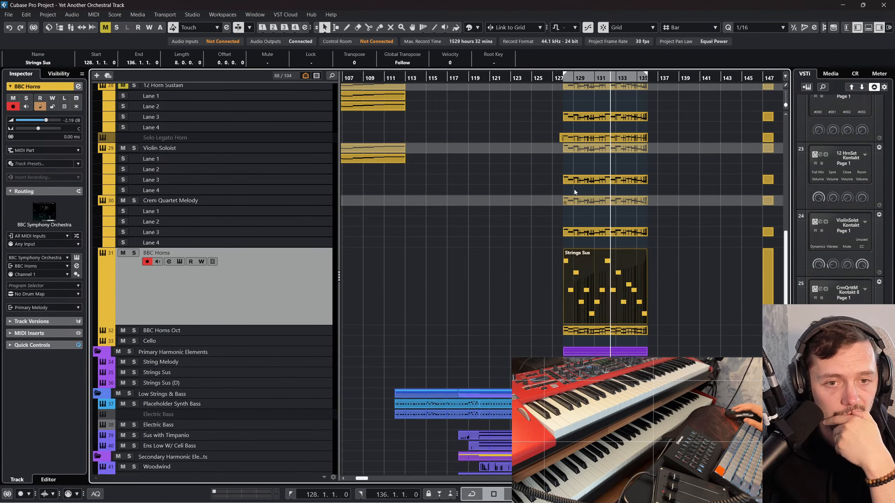
pyautogui.moveTo(565, 78); pyautogui.dragTo(563, 92)
pyautogui.click(135, 253)
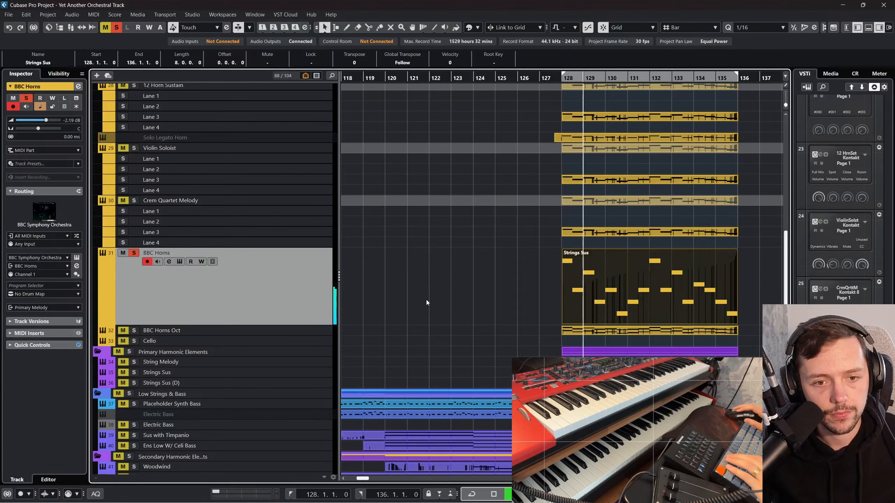
pyautogui.press('space')
# Step: Duplicate the BBC Horns track and load the Trumpet preset from the Brass category on the copy
pyautogui.rightClick(286, 289)
pyautogui.click(330, 316)
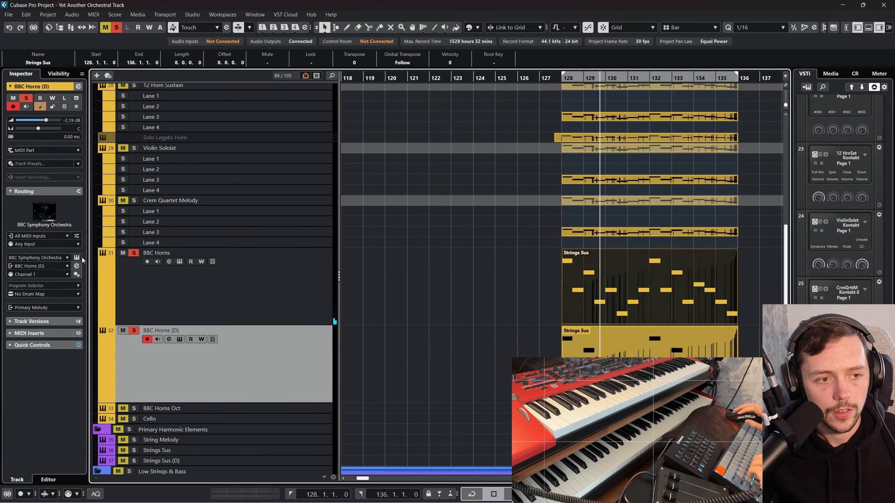
pyautogui.click(77, 258)
pyautogui.click(327, 95)
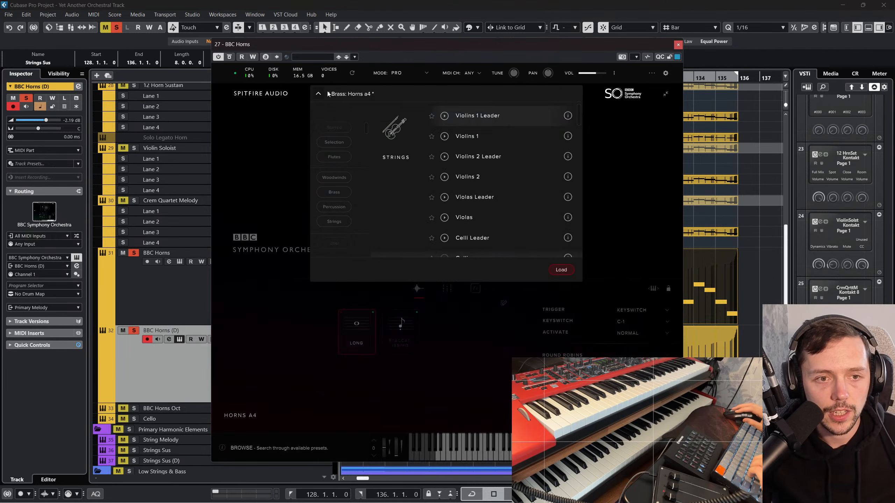
pyautogui.click(594, 150)
pyautogui.click(374, 95)
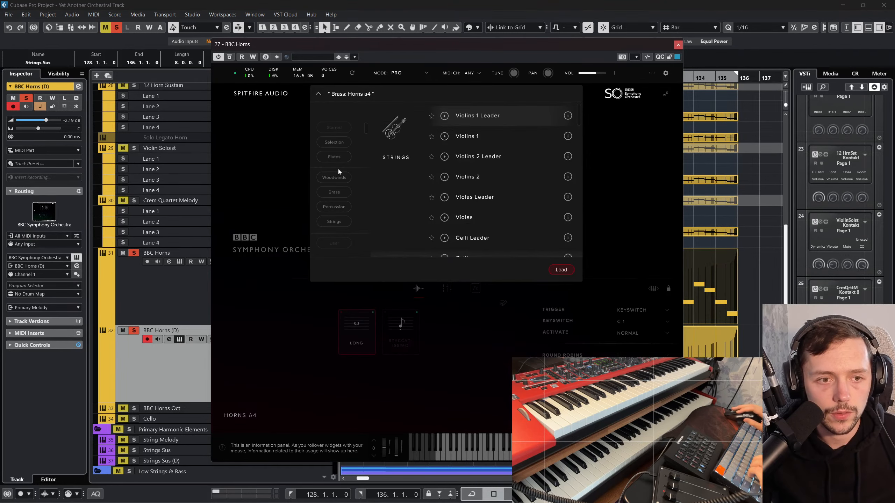
pyautogui.click(339, 191)
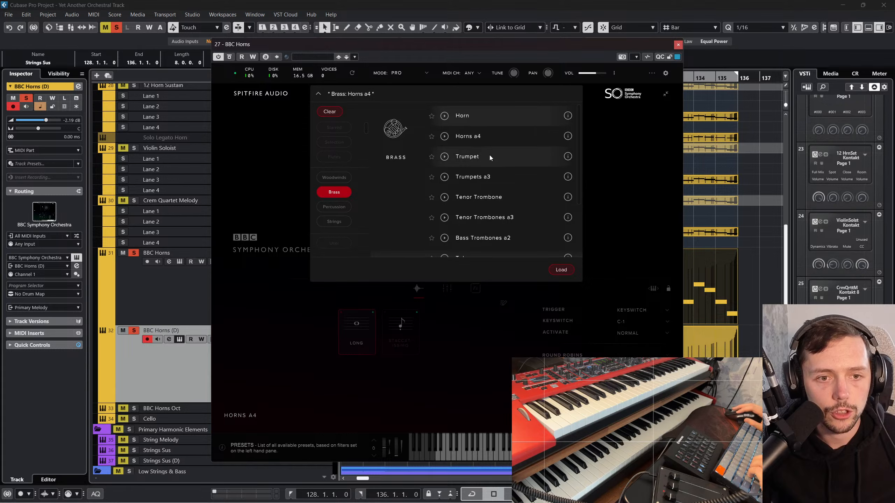
pyautogui.click(559, 272)
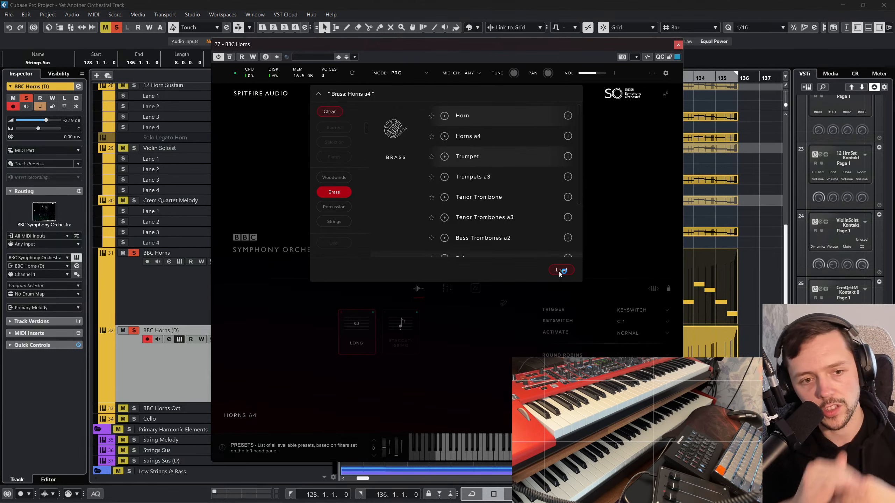